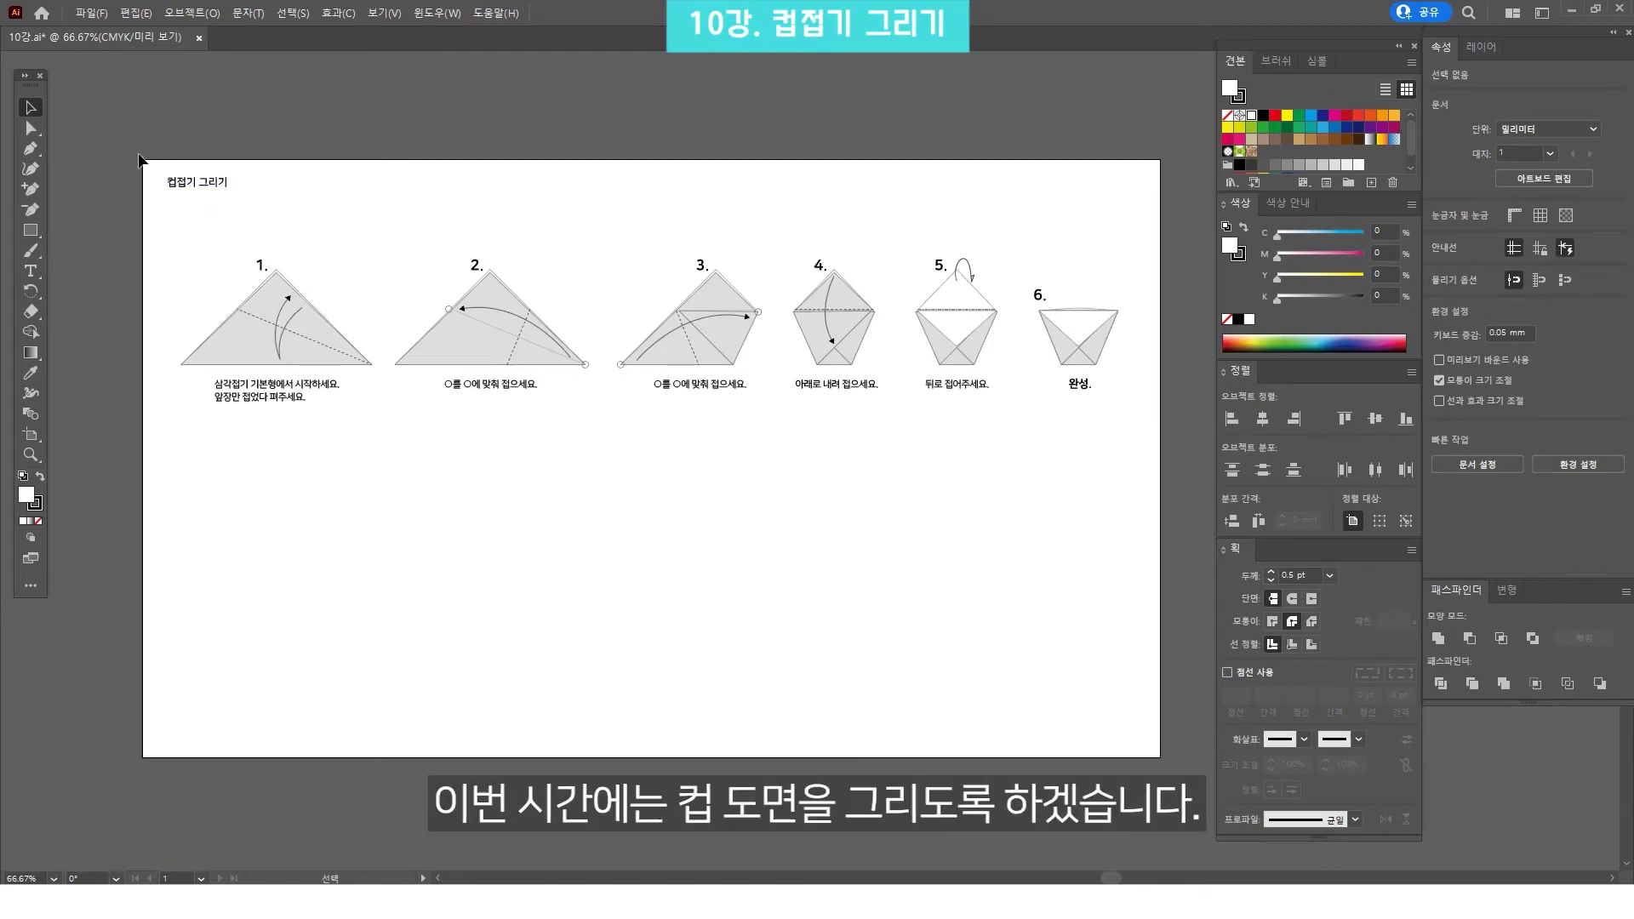
Inspect the title text and the six origami diagrams by selecting and deselecting them
{"action": "left_click_drag", "start_coordinate": [212, 219], "coordinate": [250, 221]}
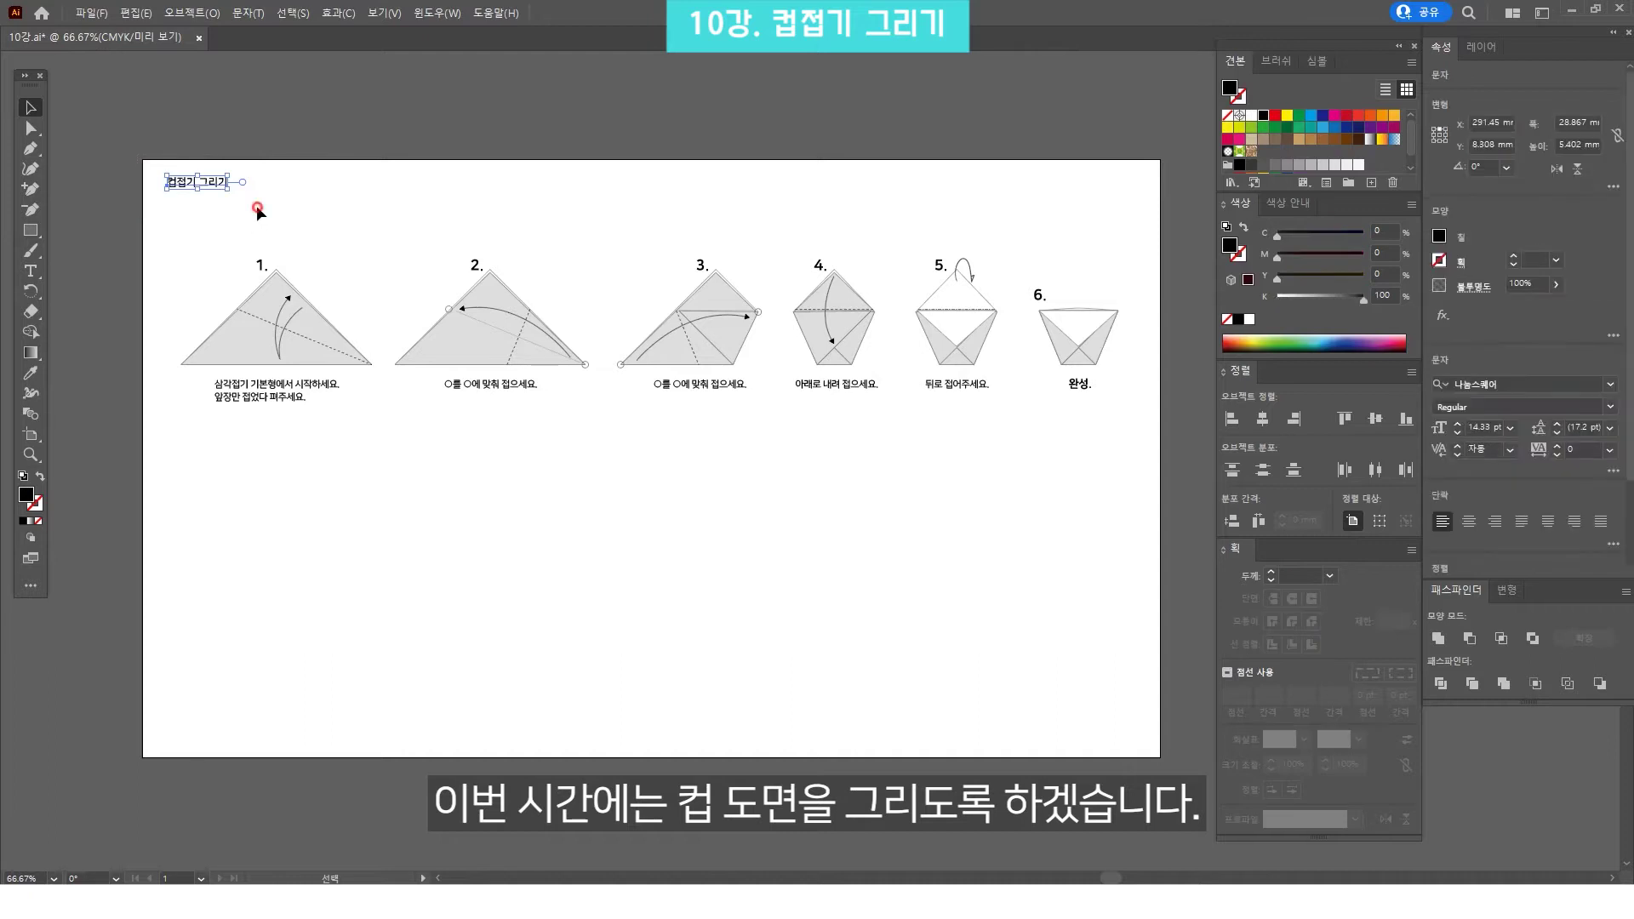
{"action": "left_click", "coordinate": [257, 206]}
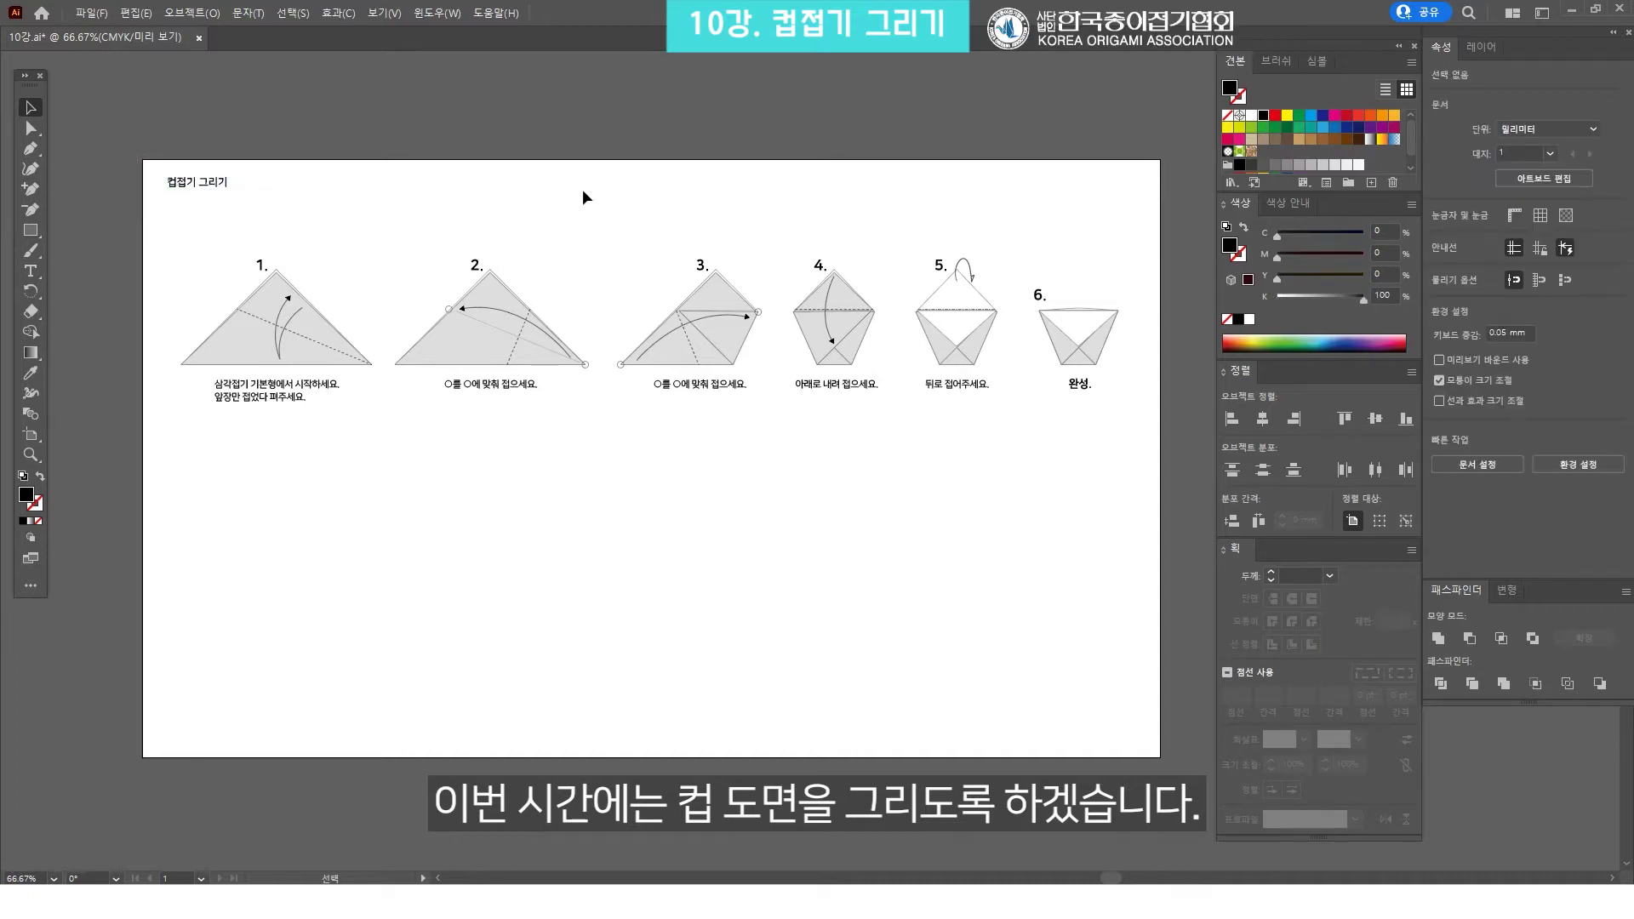
{"action": "left_click_drag", "start_coordinate": [1141, 423], "coordinate": [145, 237]}
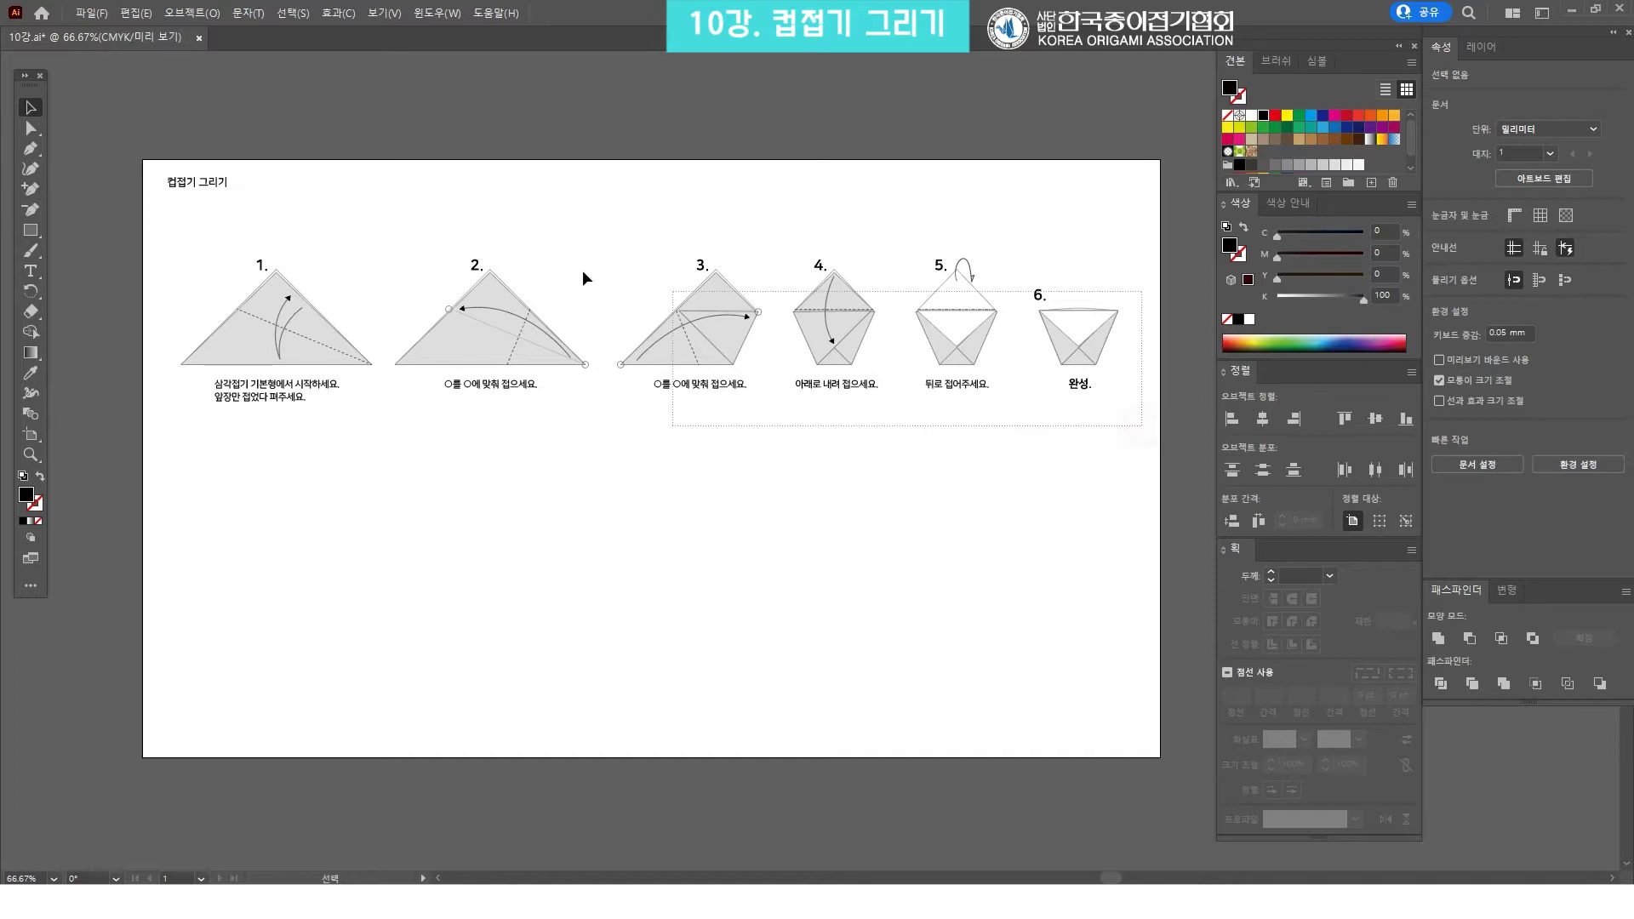
{"action": "left_click", "coordinate": [961, 208]}
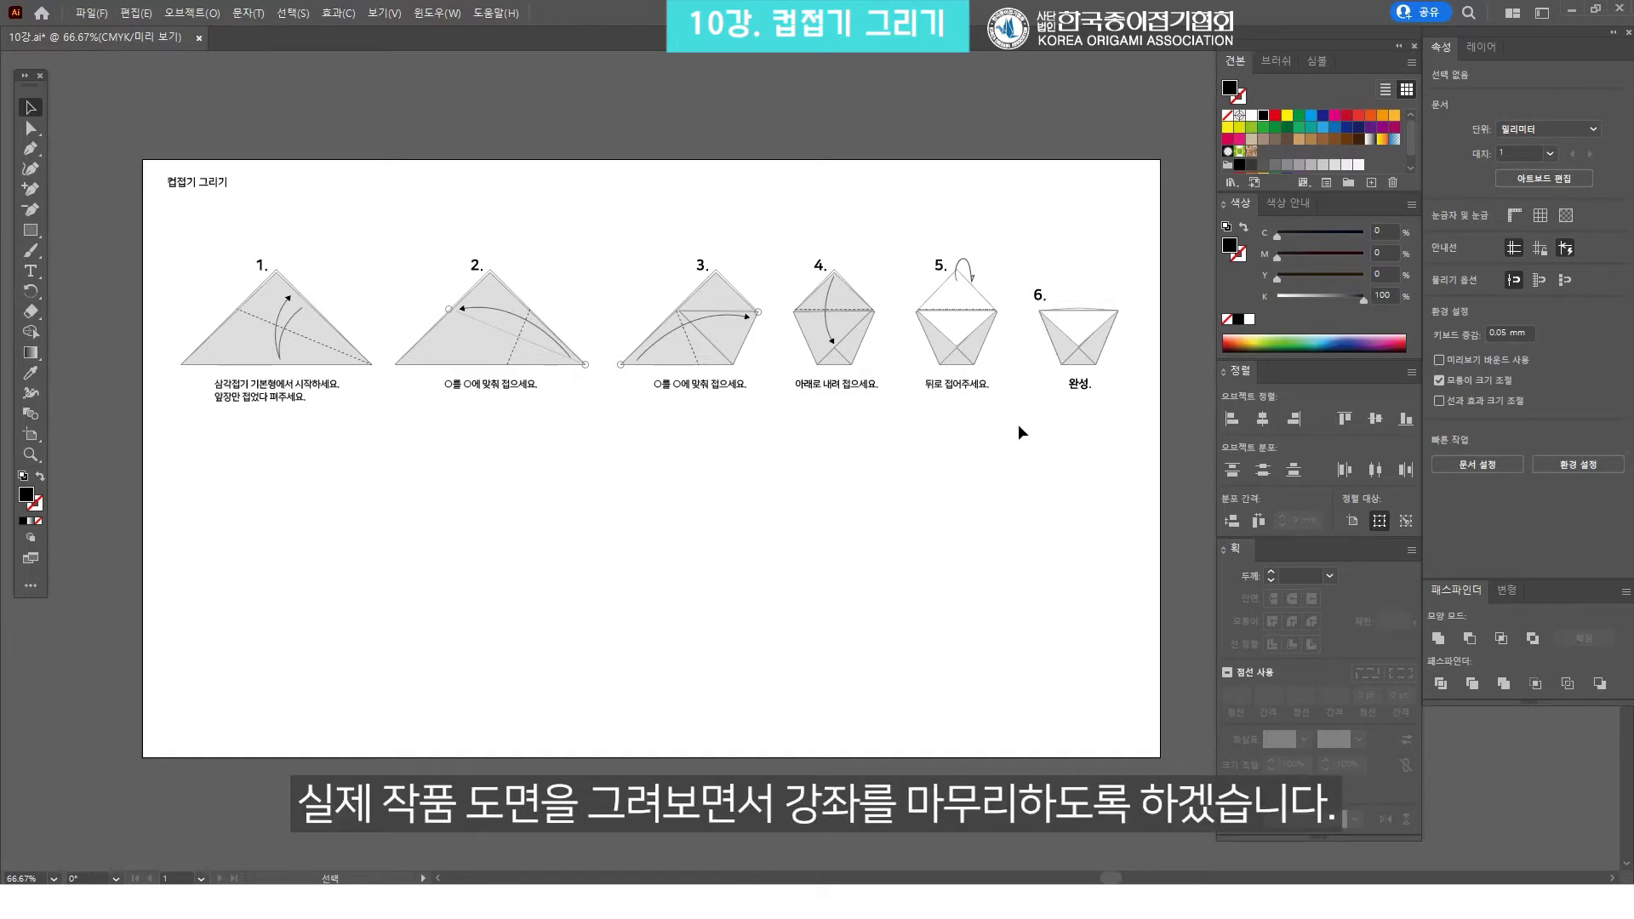
{"action": "left_click_drag", "start_coordinate": [1123, 460], "coordinate": [166, 185]}
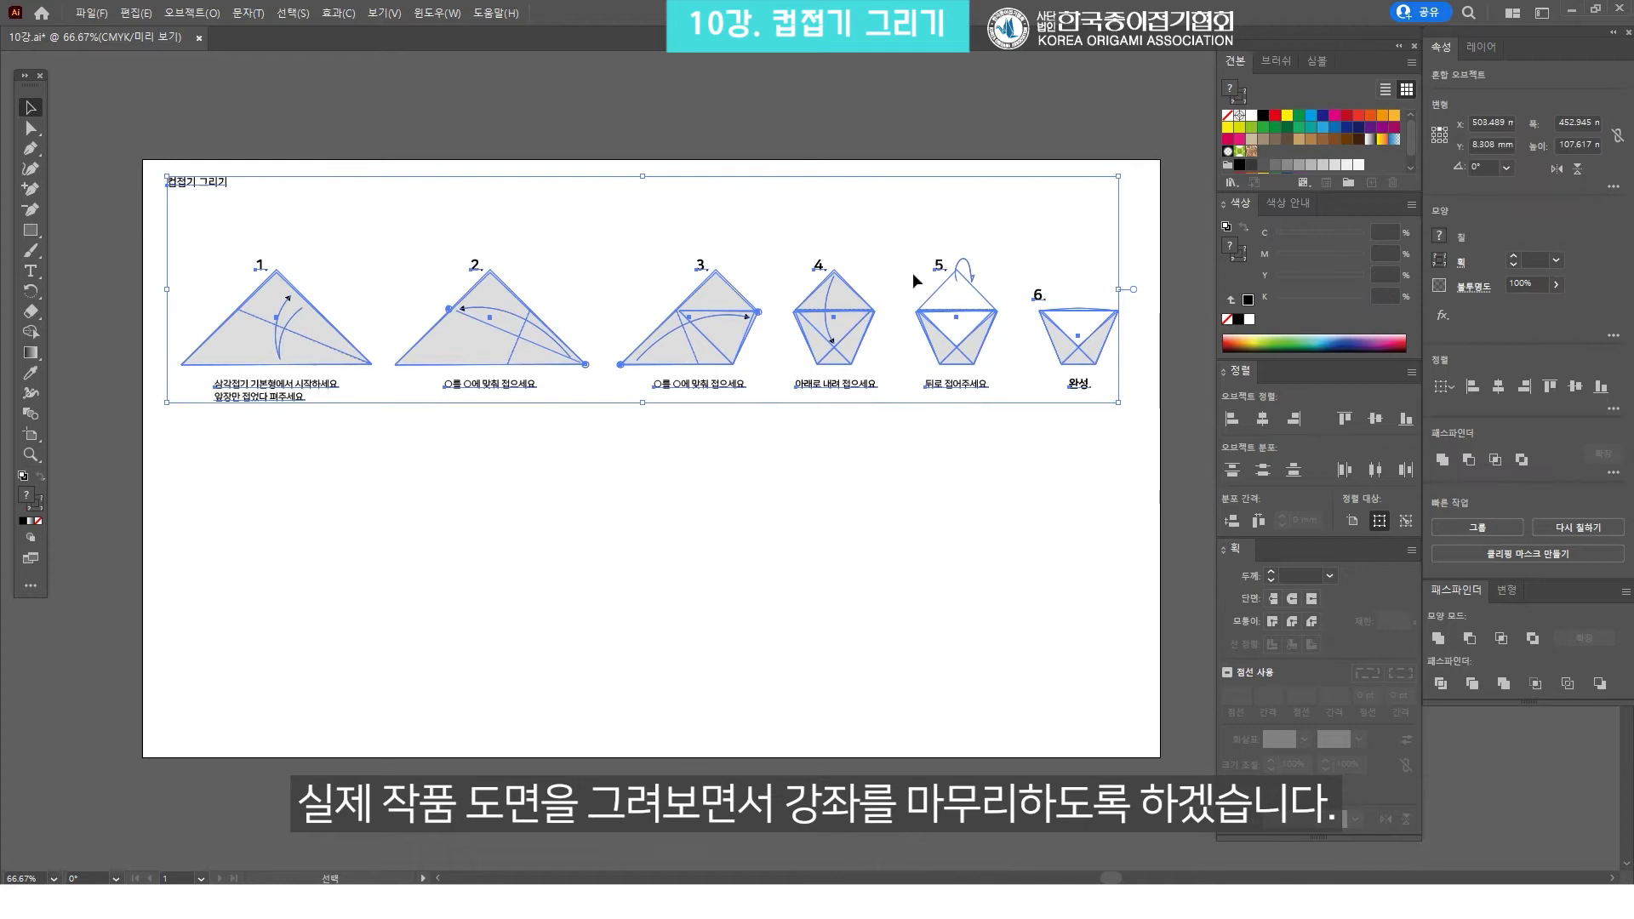
{"action": "left_click", "coordinate": [907, 228]}
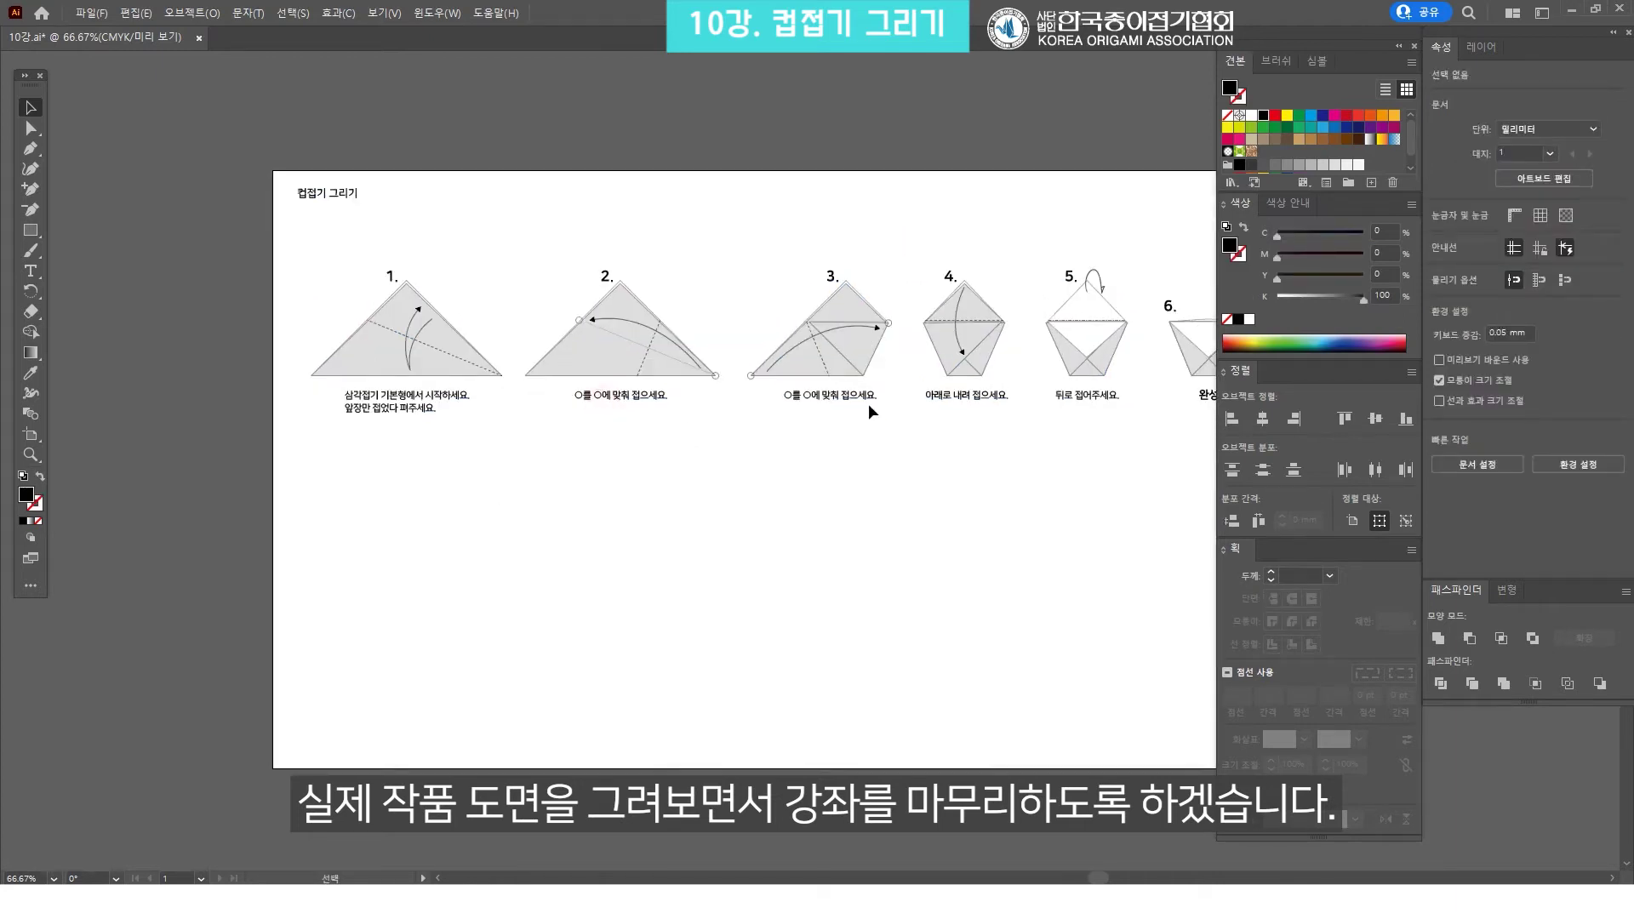
{"action": "scroll", "coordinate": [662, 408], "scroll_direction": "left", "scroll_amount": 3}
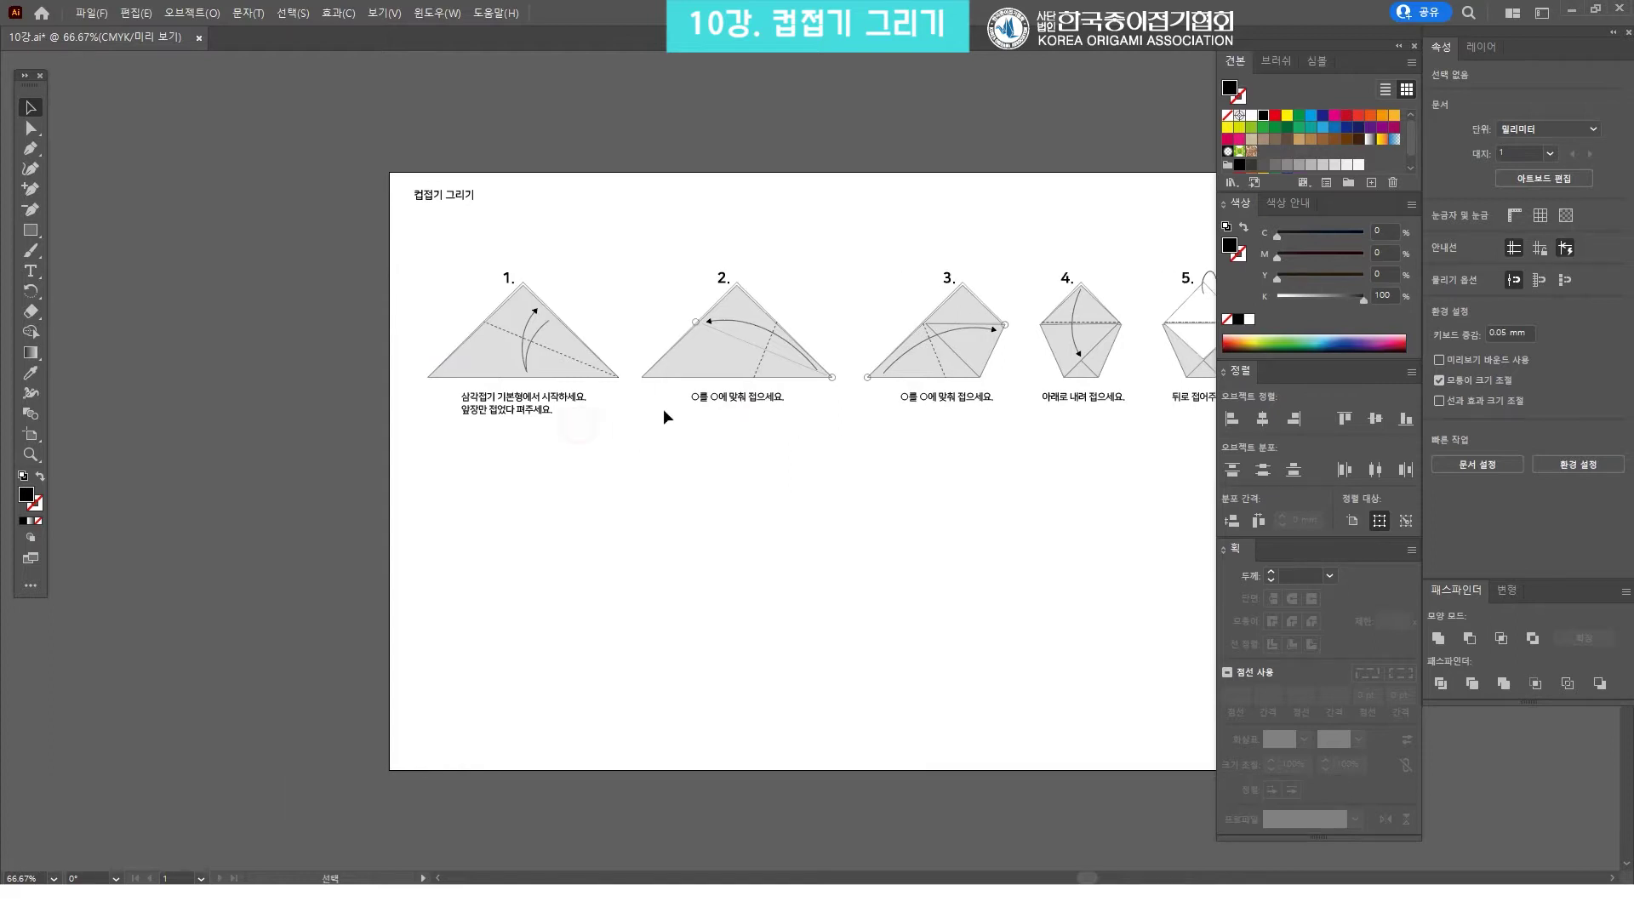
{"action": "left_click", "coordinate": [550, 405]}
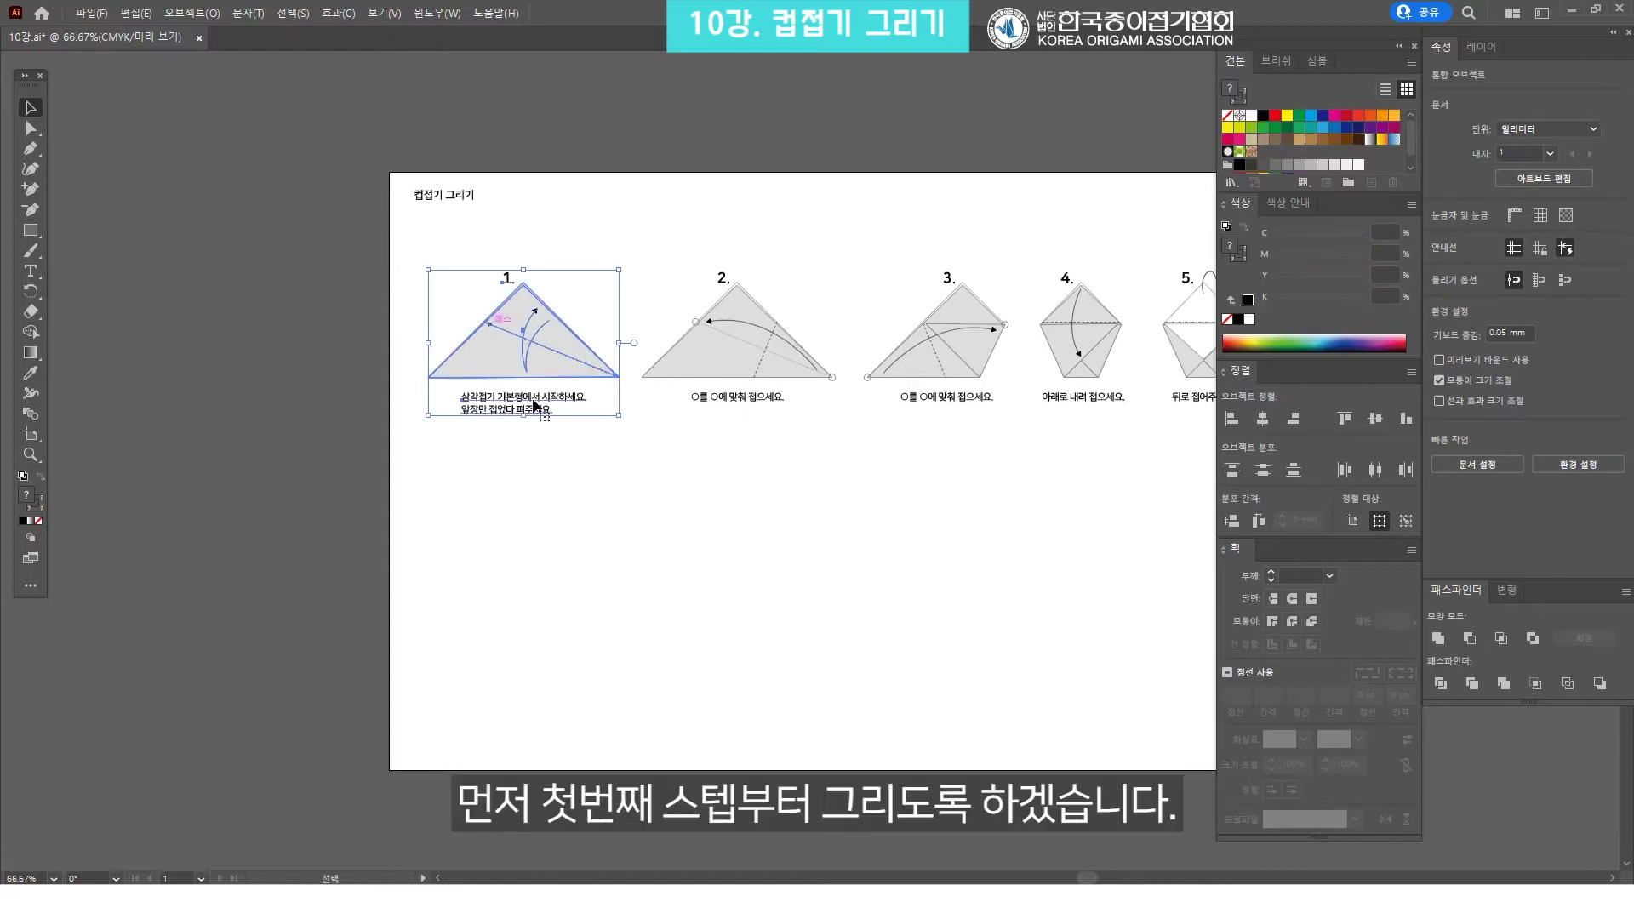
{"action": "left_click", "coordinate": [648, 443]}
{"action": "scroll", "coordinate": [595, 401], "scroll_direction": "up", "scroll_amount": 1}
{"action": "scroll", "coordinate": [510, 418], "scroll_direction": "left", "scroll_amount": 2}
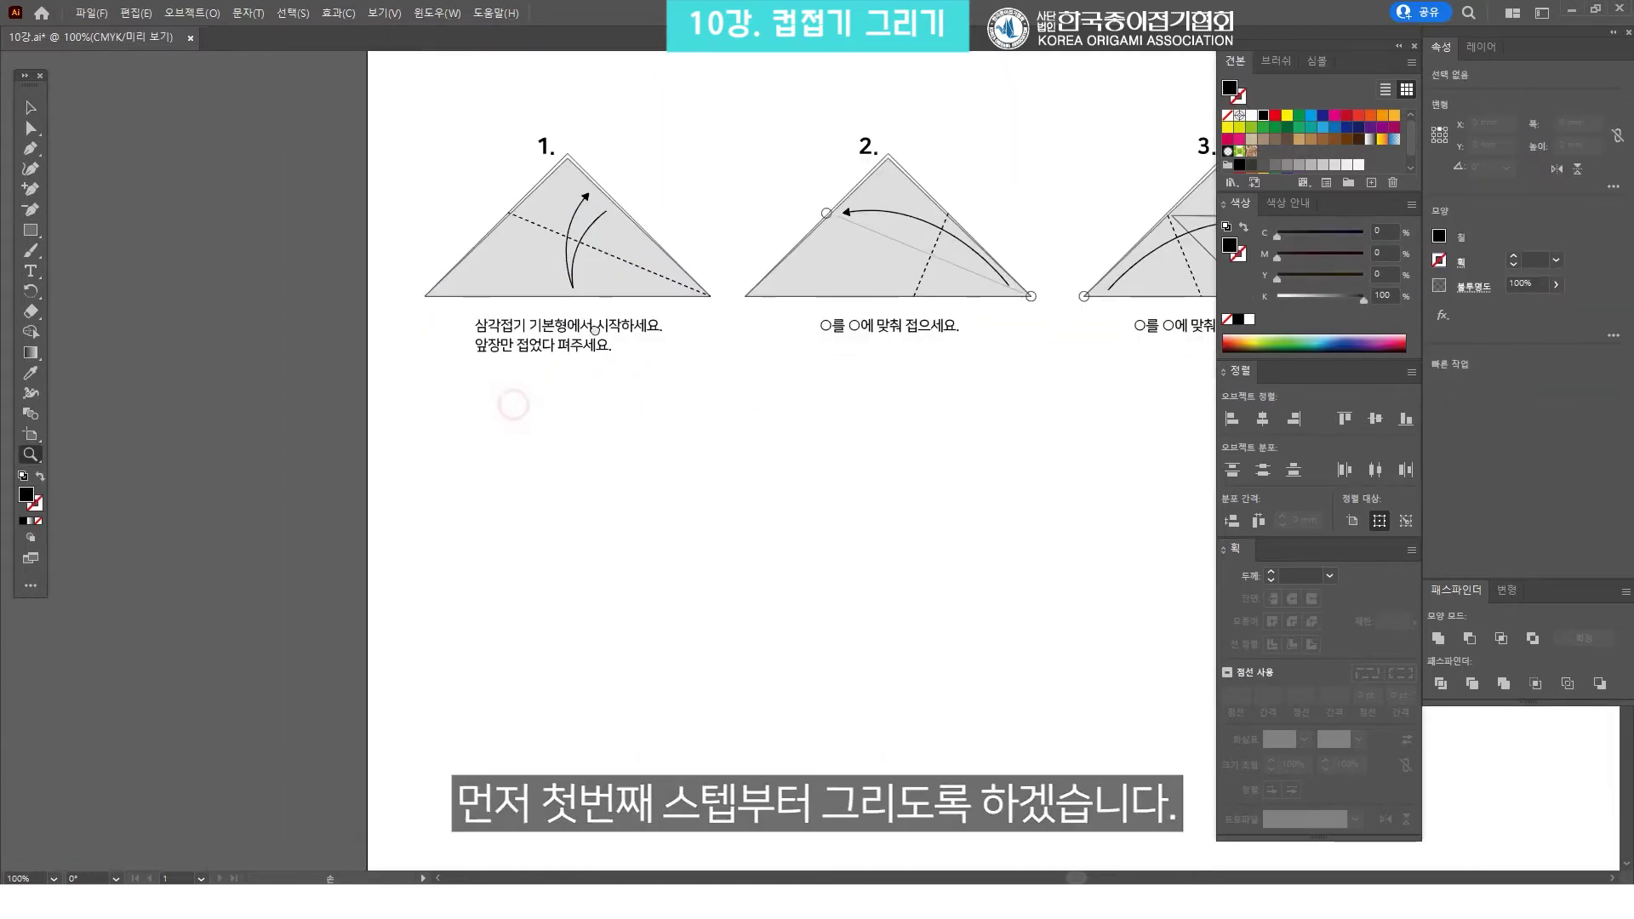
Pick up the step 1 triangle's grey style and draw a square below step 1
{"action": "left_click", "coordinate": [603, 199]}
{"action": "left_click", "coordinate": [642, 172]}
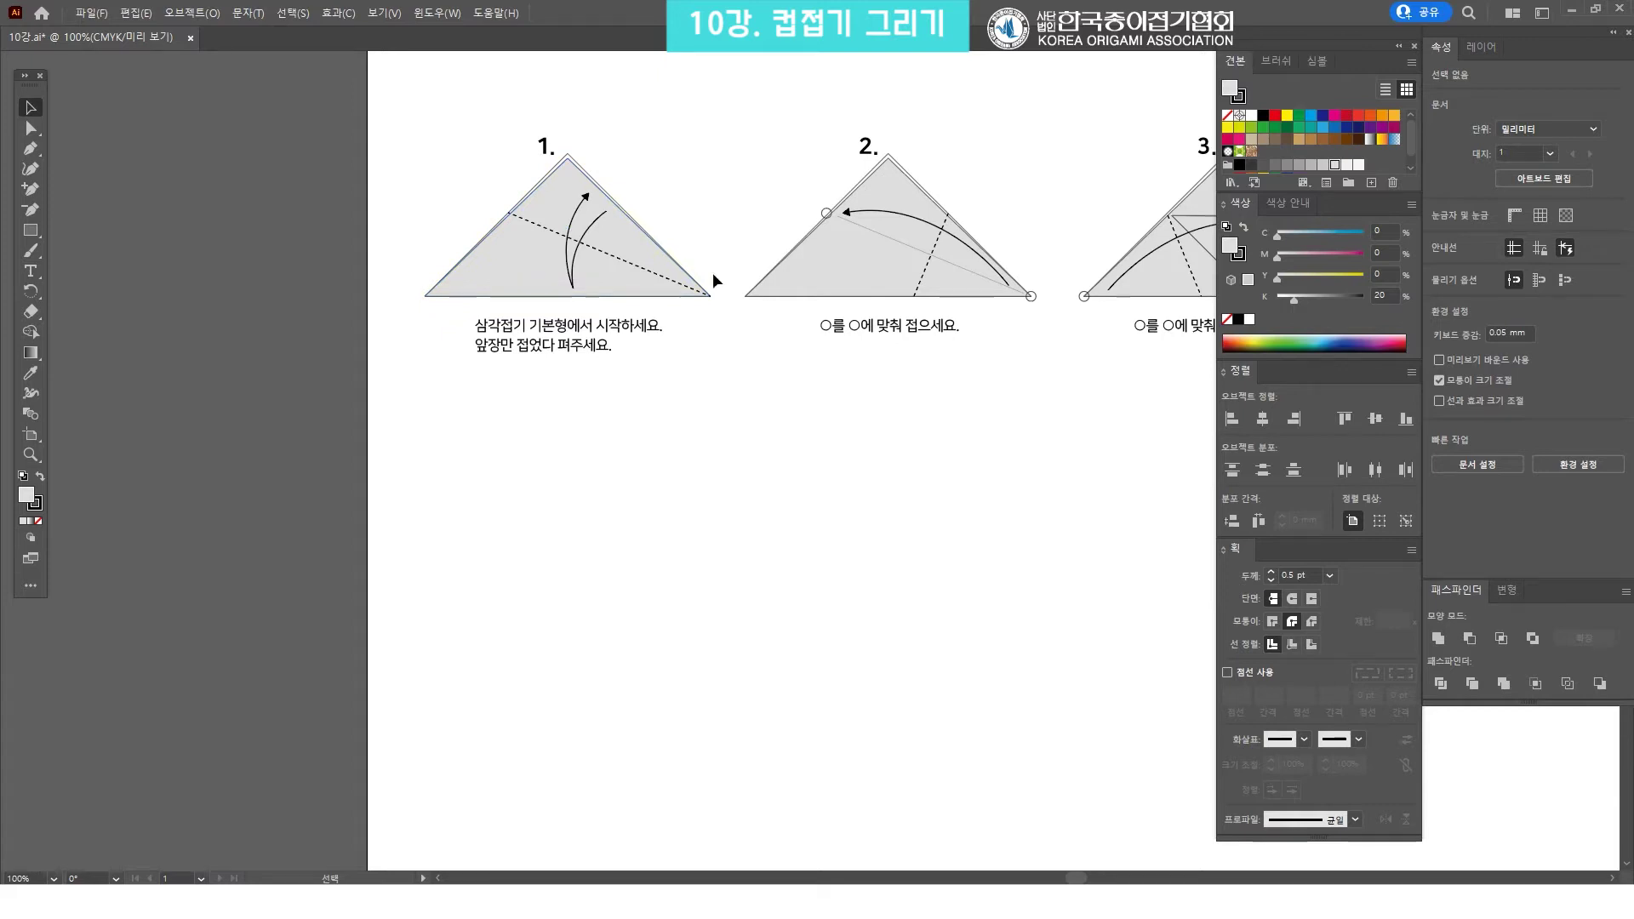
{"action": "left_click", "coordinate": [35, 230]}
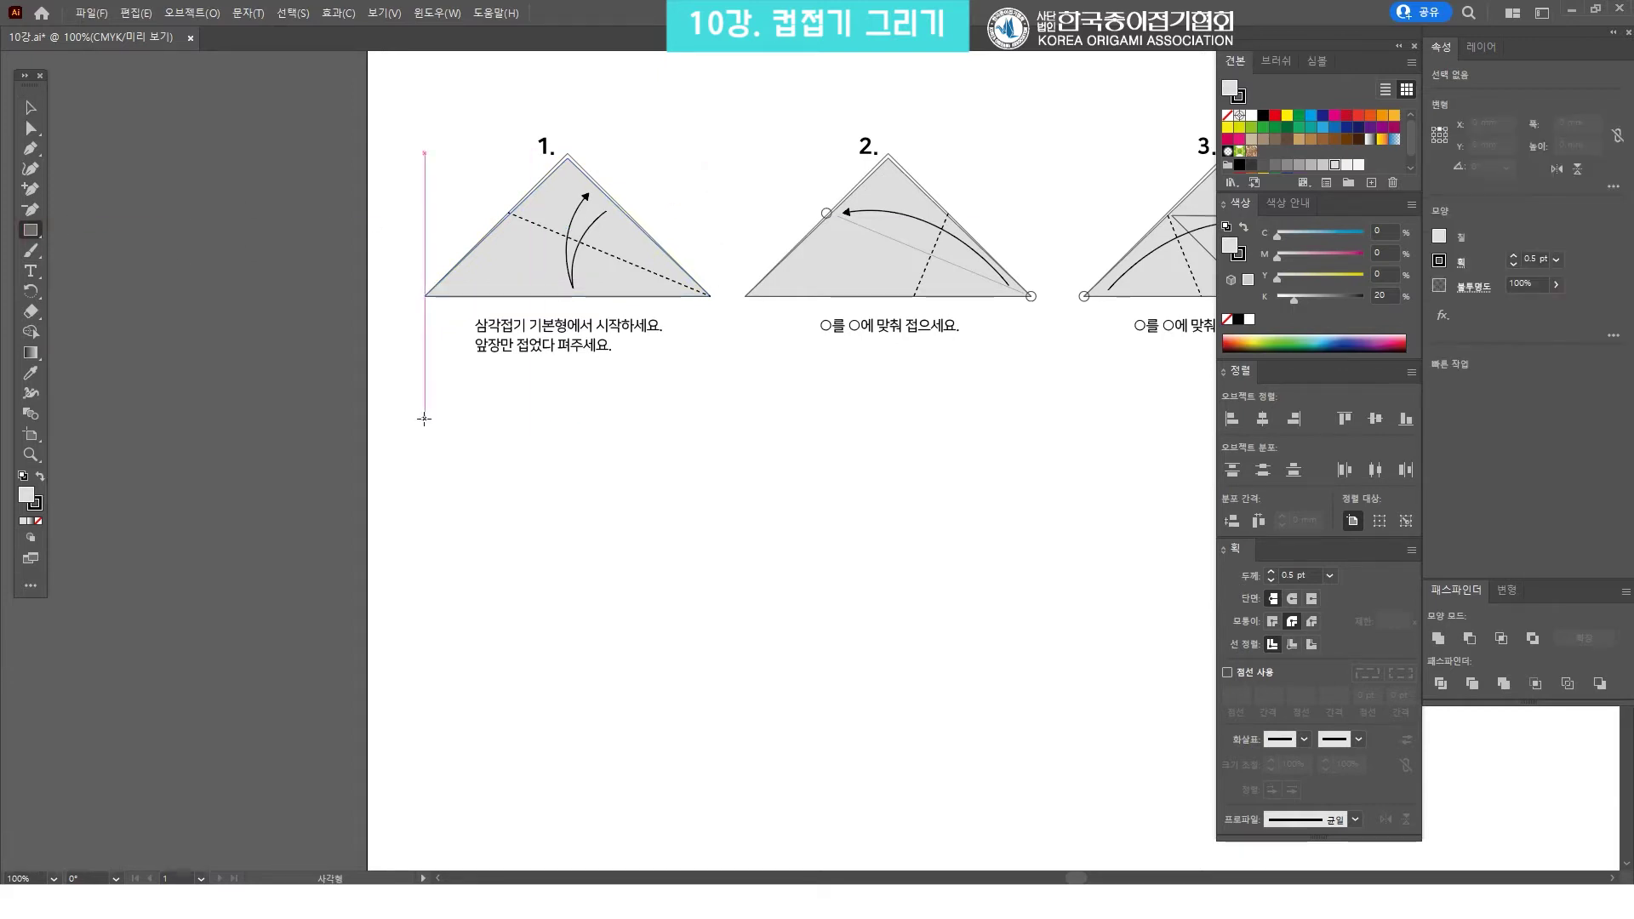
{"action": "left_click_drag", "start_coordinate": [424, 418], "coordinate": [695, 689]}
{"action": "key", "text": "v"}
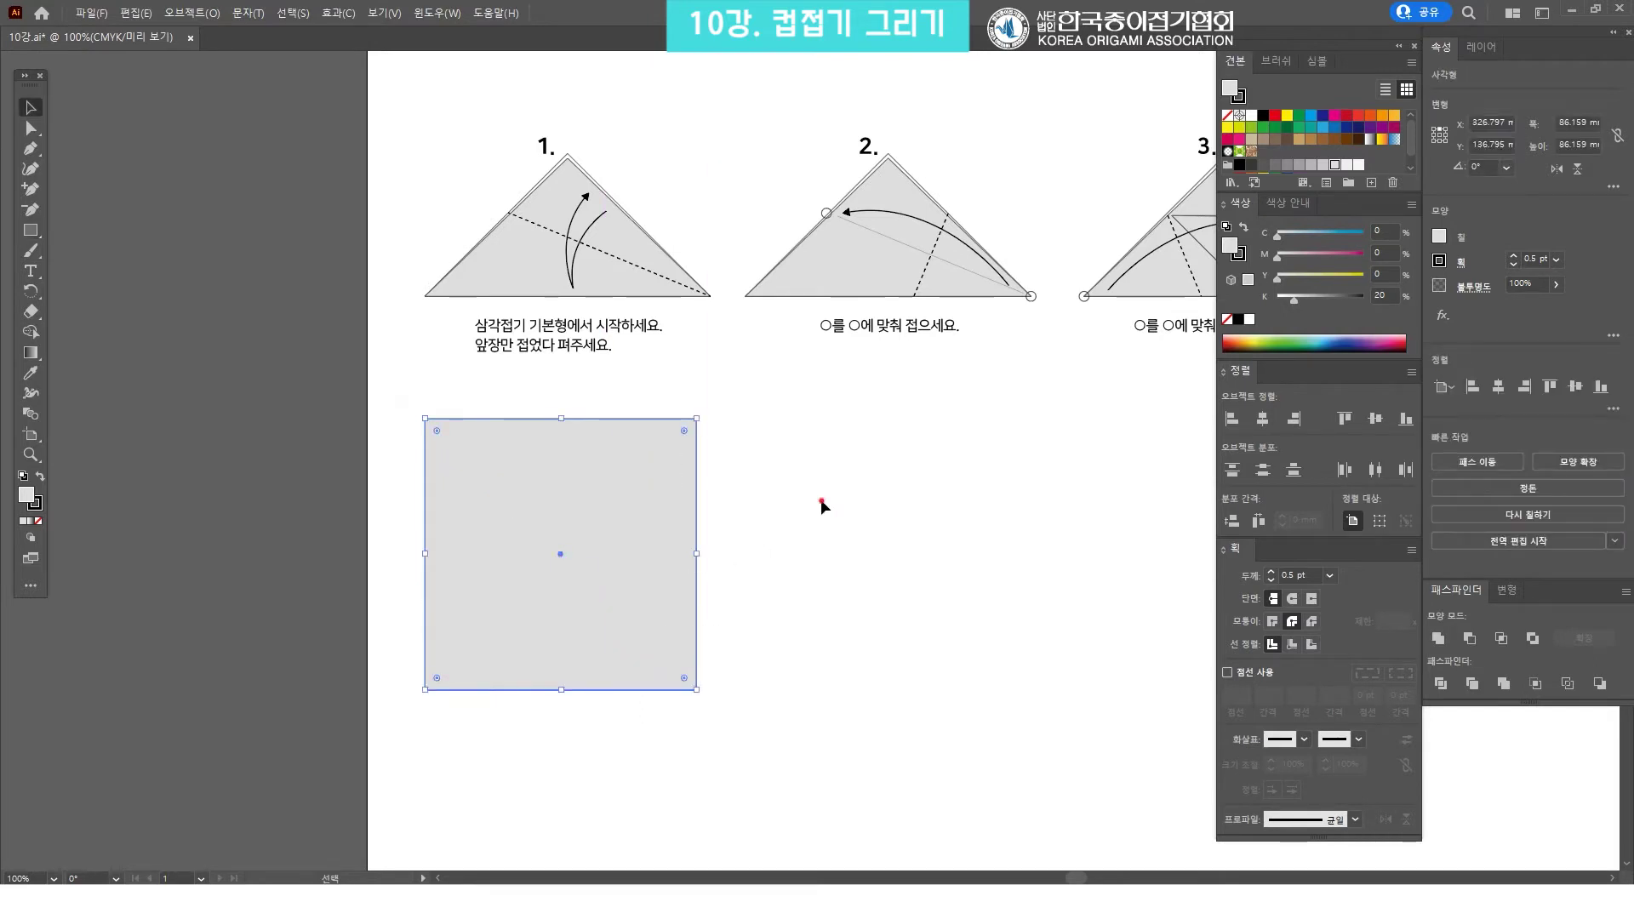
{"action": "left_click", "coordinate": [795, 447]}
Fill the new square with white from the Swatches panel
{"action": "left_click", "coordinate": [593, 496]}
{"action": "left_click", "coordinate": [1251, 115]}
{"action": "scroll", "coordinate": [766, 485], "scroll_direction": "down", "scroll_amount": 2}
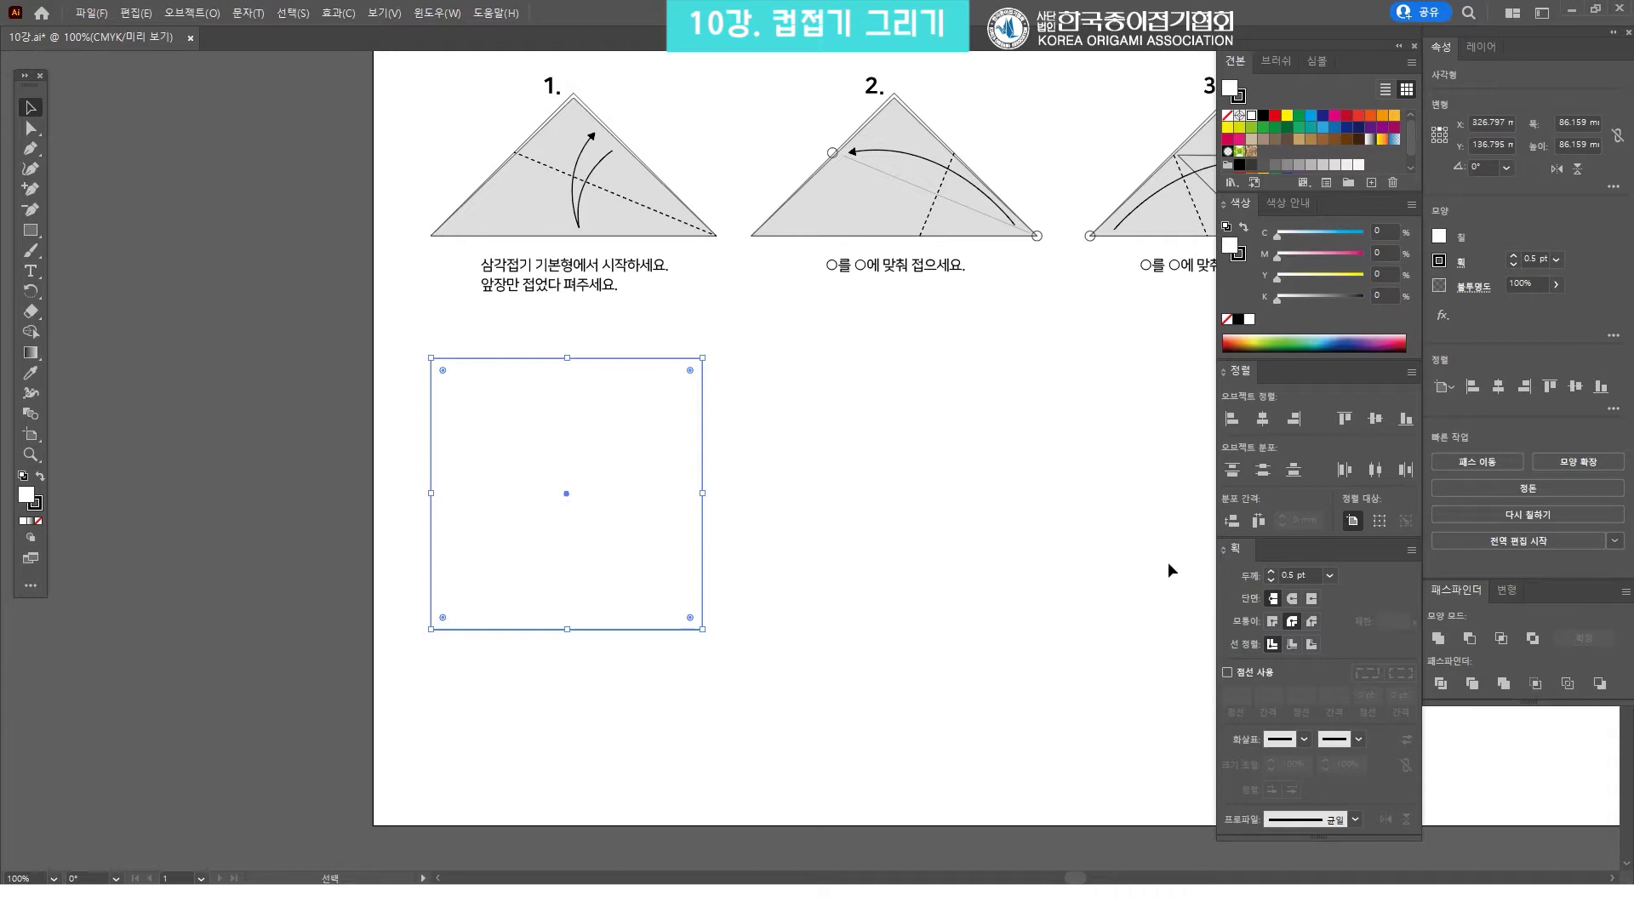
{"action": "left_click", "coordinate": [743, 411]}
{"action": "left_click", "coordinate": [661, 417]}
{"action": "scroll", "coordinate": [651, 459], "scroll_direction": "up", "scroll_amount": 2}
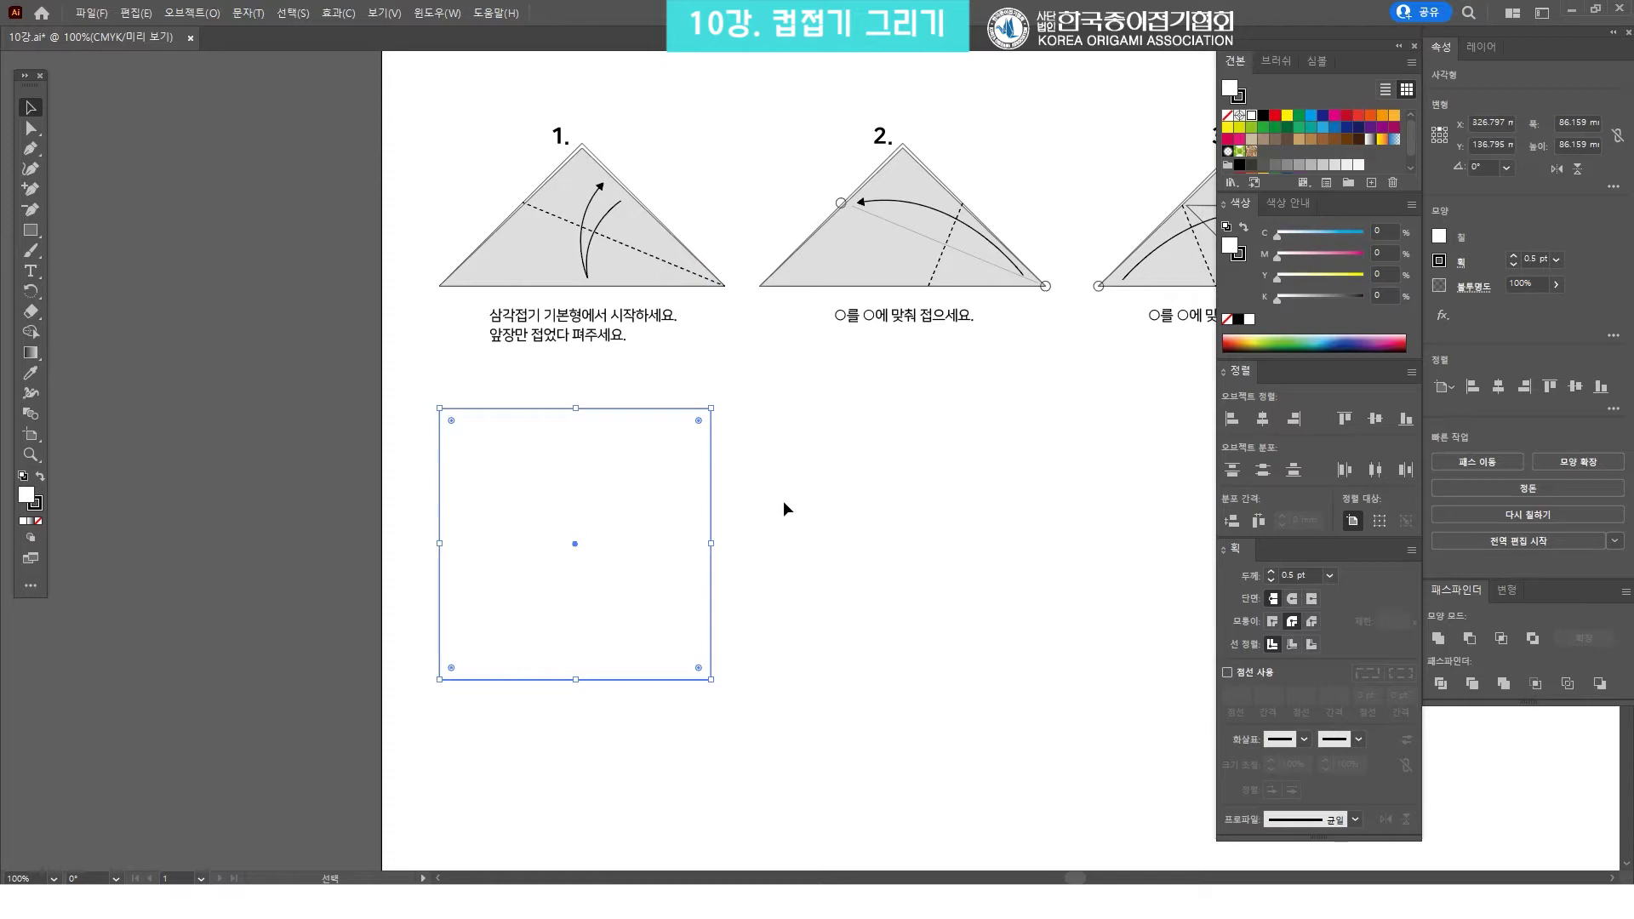
Rotate the square 45° with Transform > Rotate so it stands on a corner
{"action": "right_click", "coordinate": [619, 461]}
{"action": "mouse_move", "coordinate": [700, 753]}
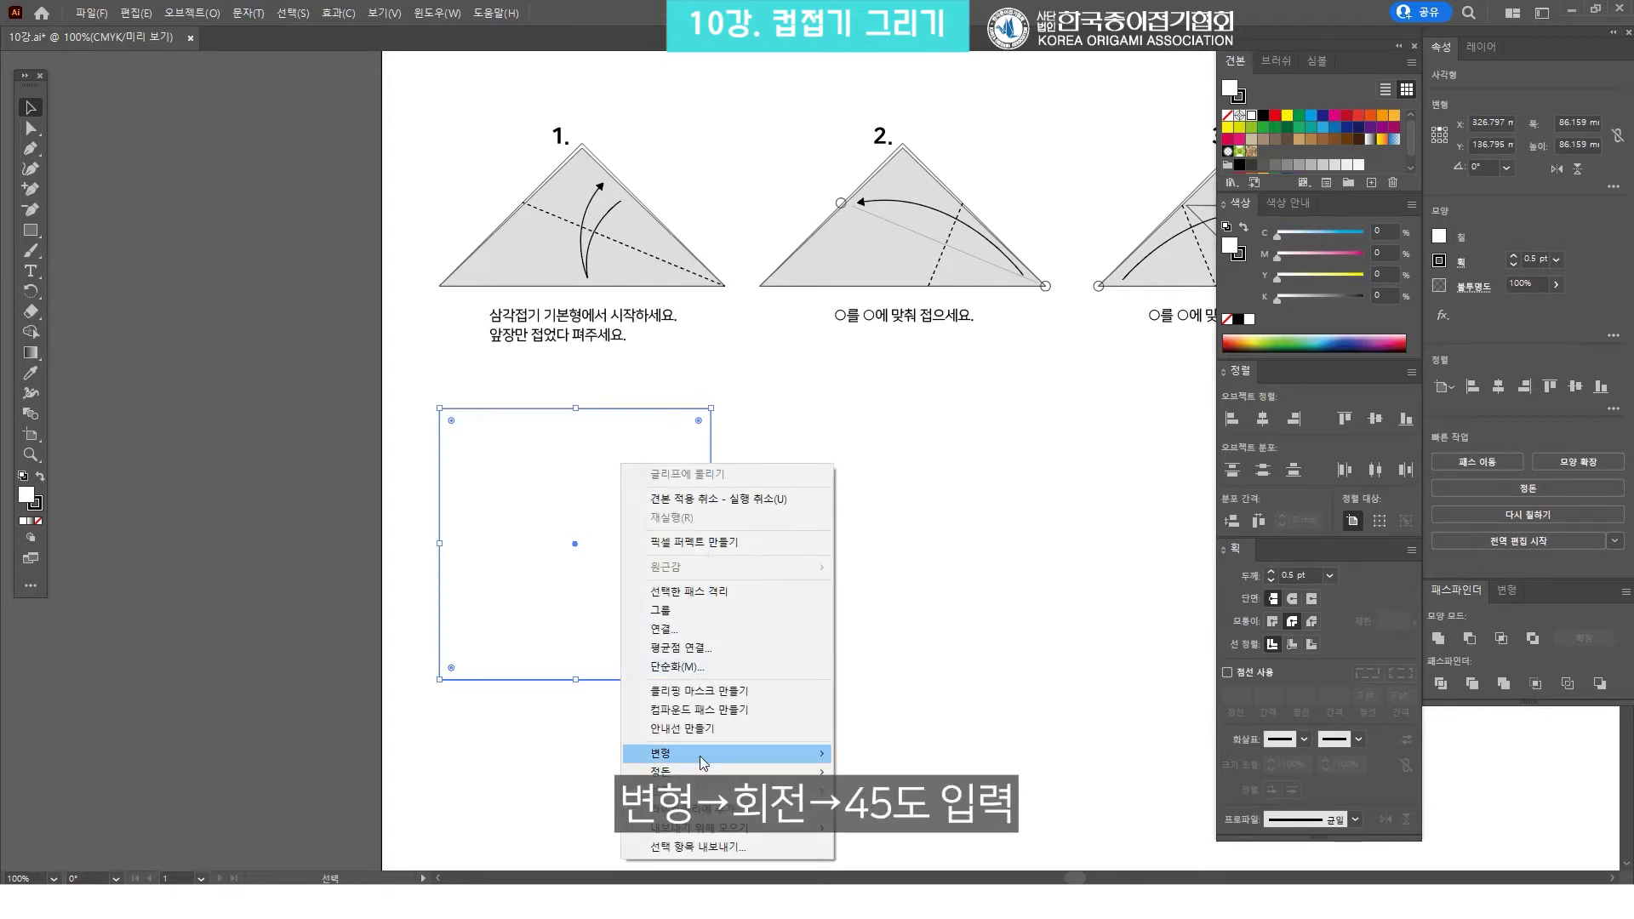
{"action": "left_click", "coordinate": [885, 796]}
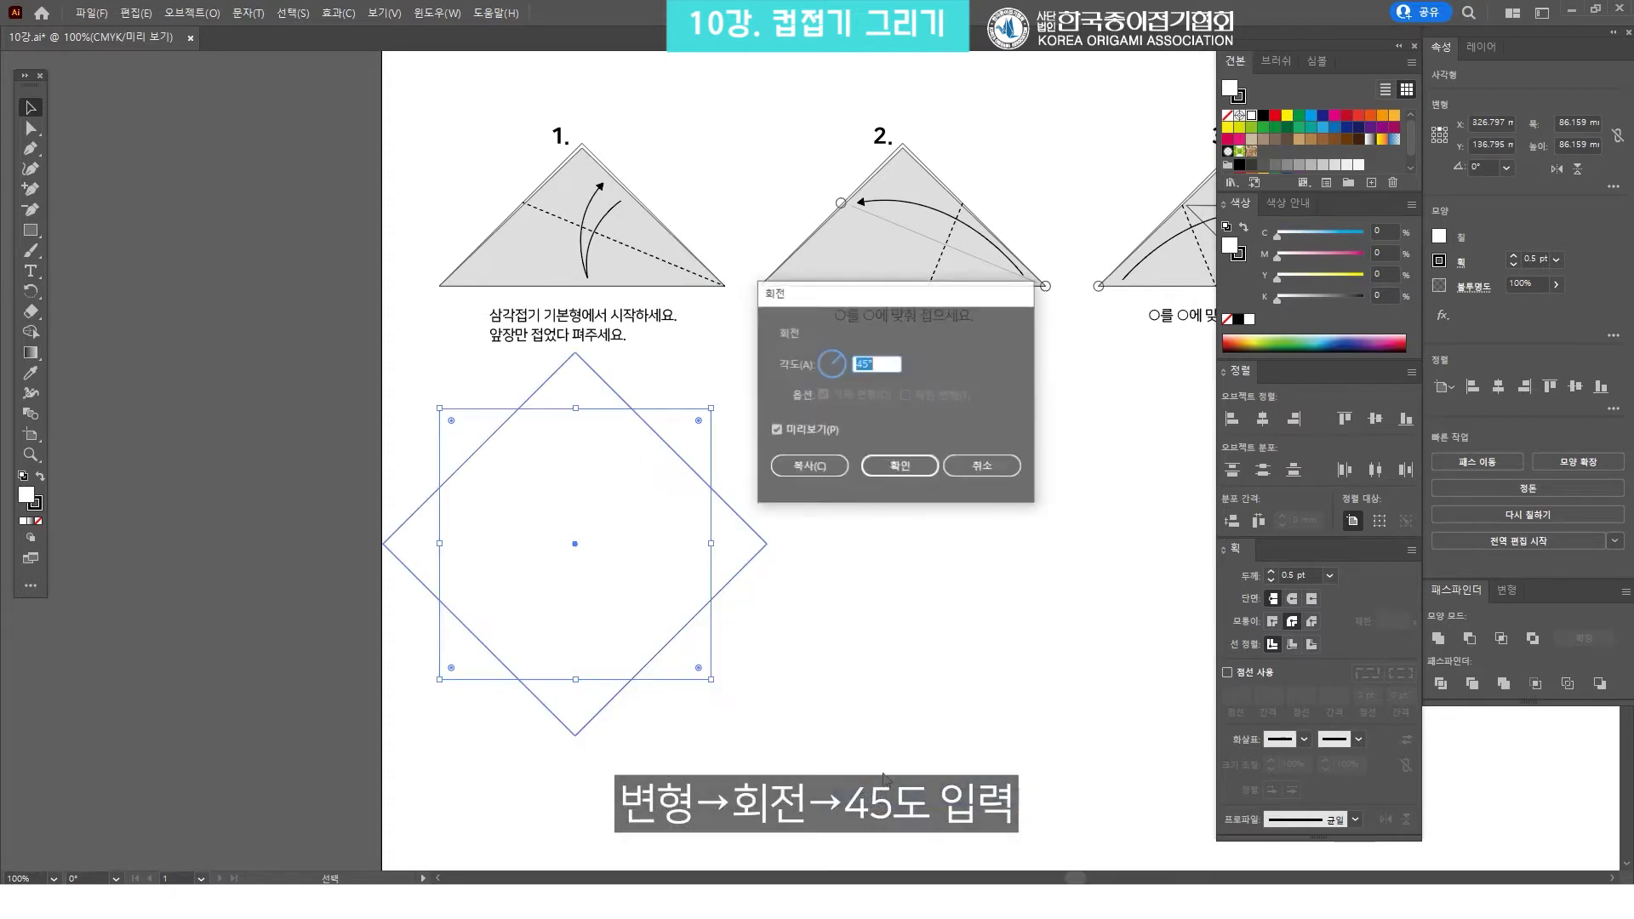
{"action": "left_click", "coordinate": [880, 468]}
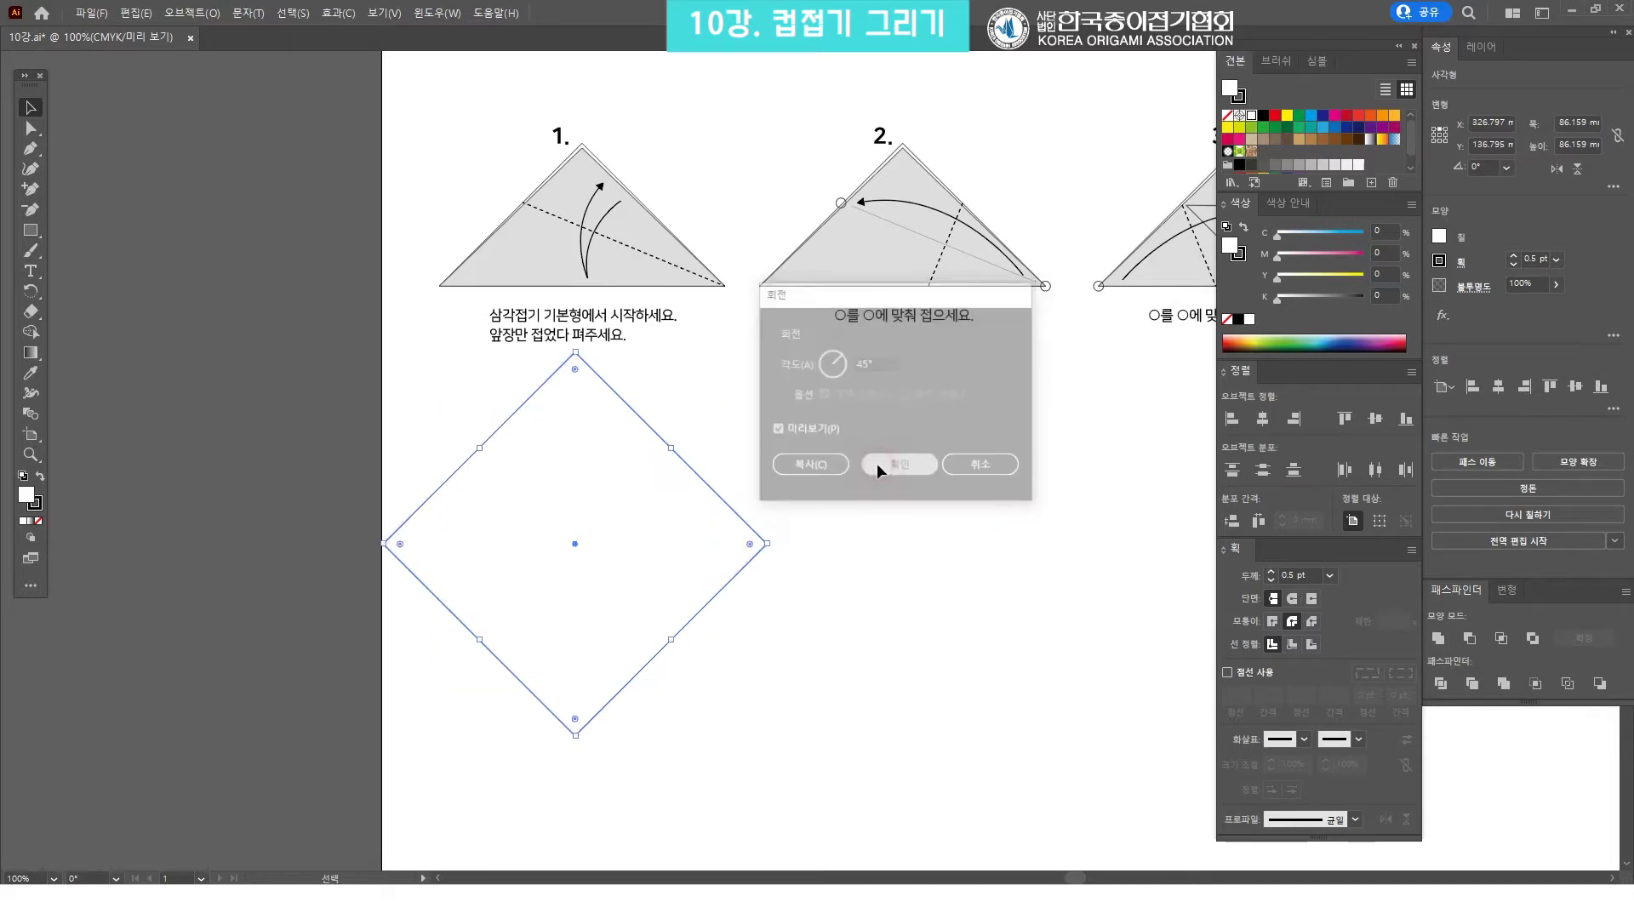
Move the diamond slightly lower, scale it down proportionally, and zoom in on it
{"action": "left_click_drag", "start_coordinate": [573, 411], "coordinate": [579, 443]}
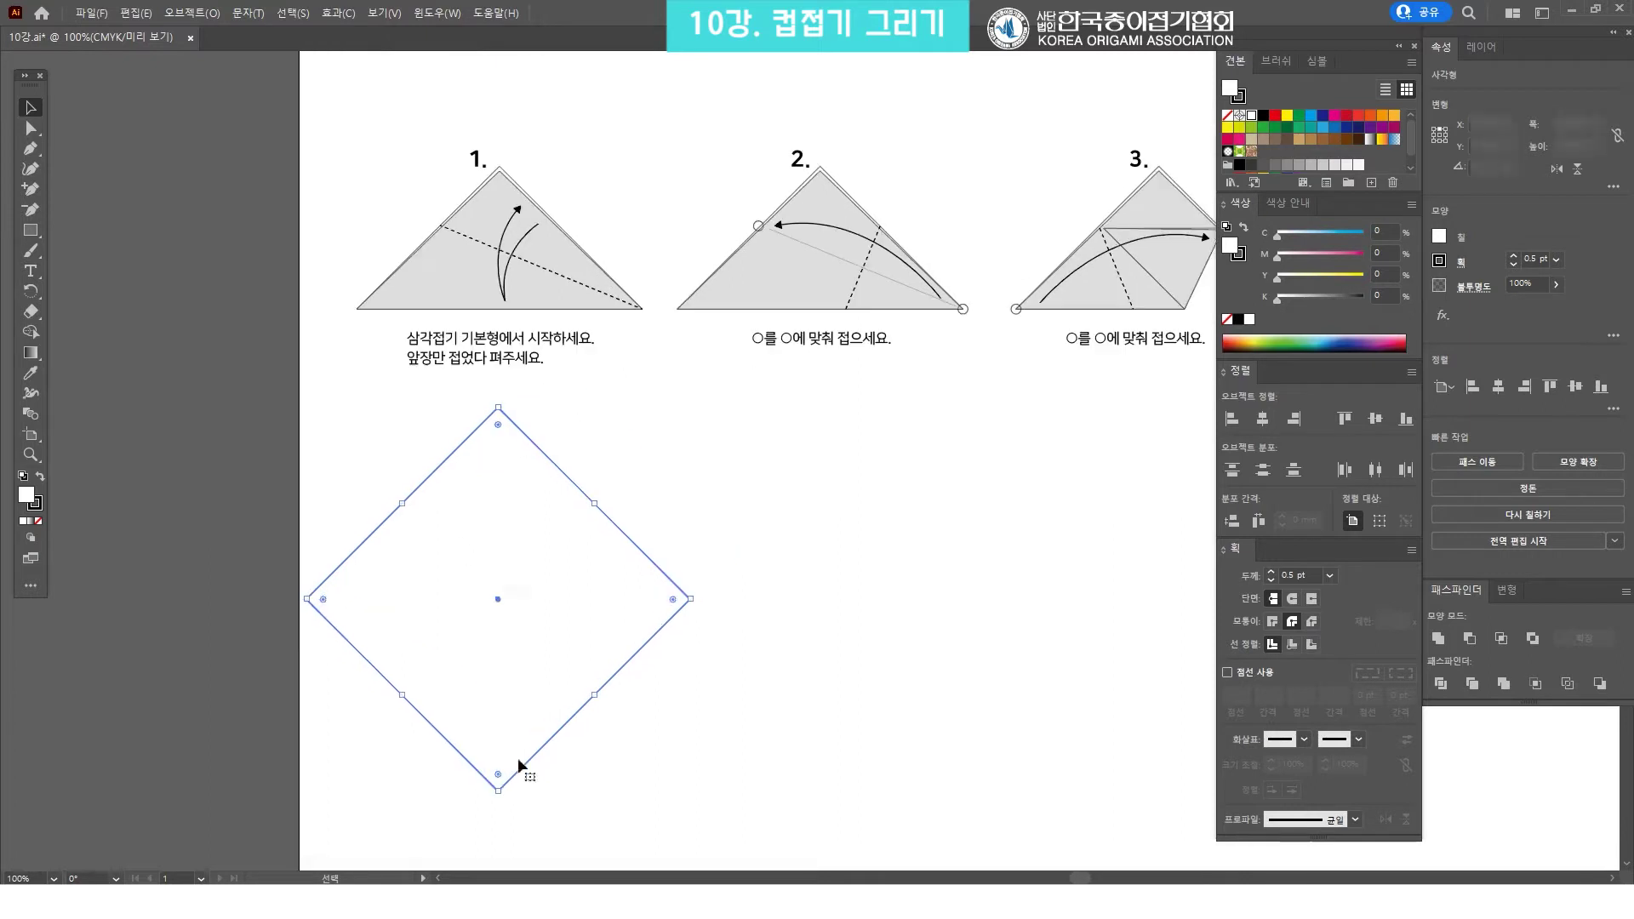
{"action": "left_click_drag", "start_coordinate": [499, 793], "coordinate": [495, 704]}
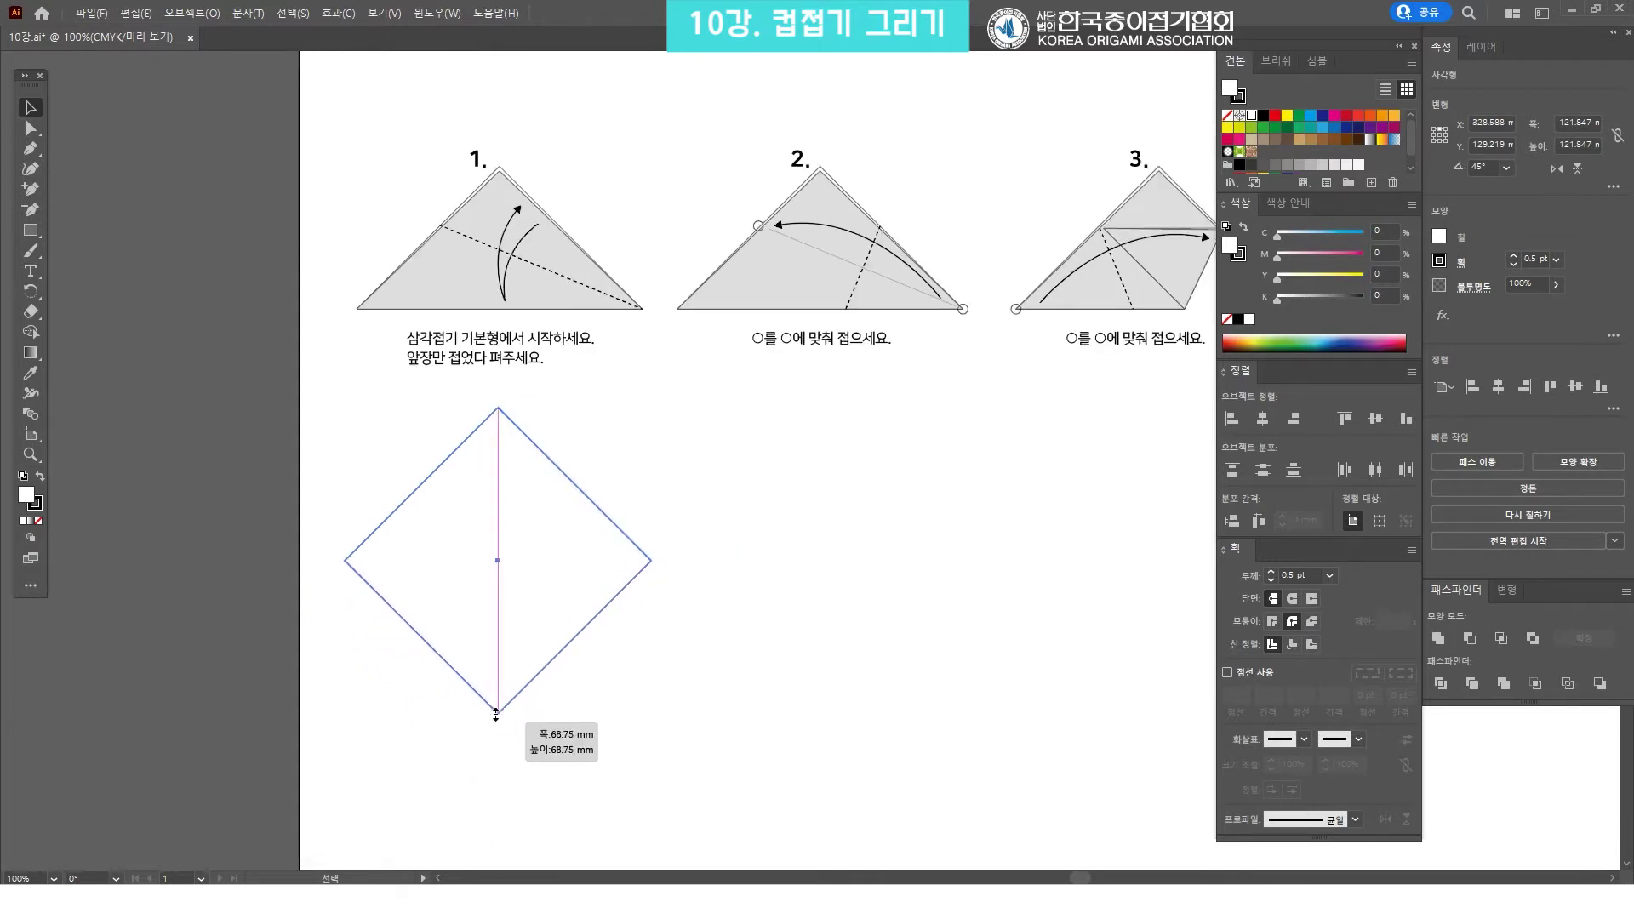
{"action": "left_click_drag", "start_coordinate": [427, 586], "coordinate": [477, 335]}
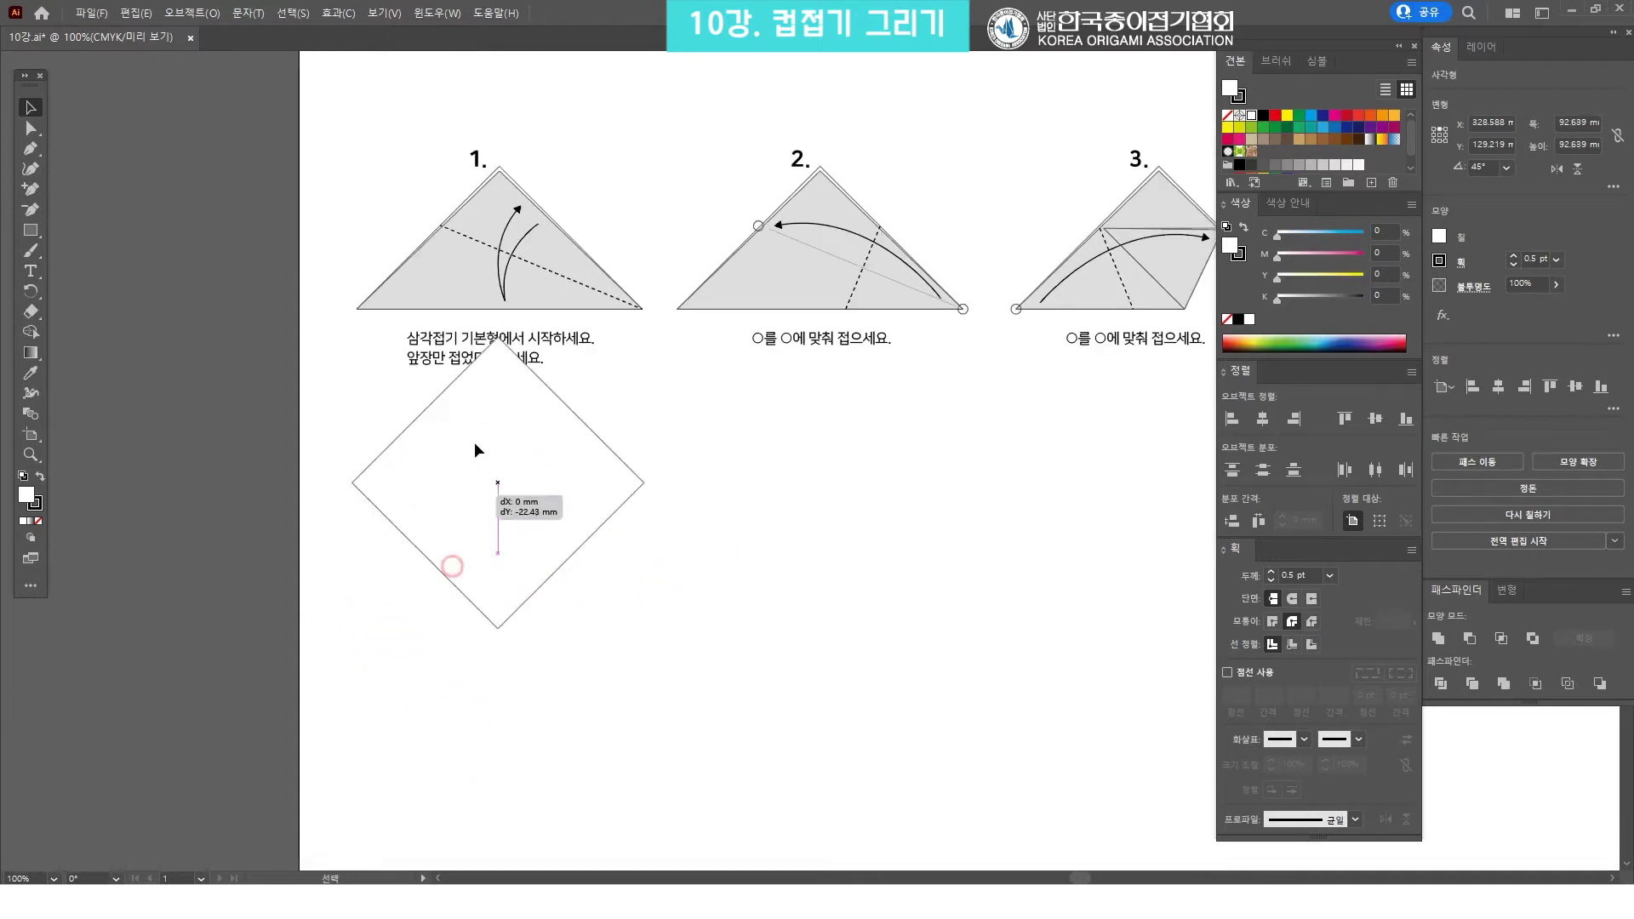
{"action": "key", "text": "ctrl+z"}
{"action": "left_click", "coordinate": [749, 539]}
{"action": "left_click_drag", "start_coordinate": [632, 639], "coordinate": [619, 559]}
{"action": "key", "text": "ctrl+plus"}
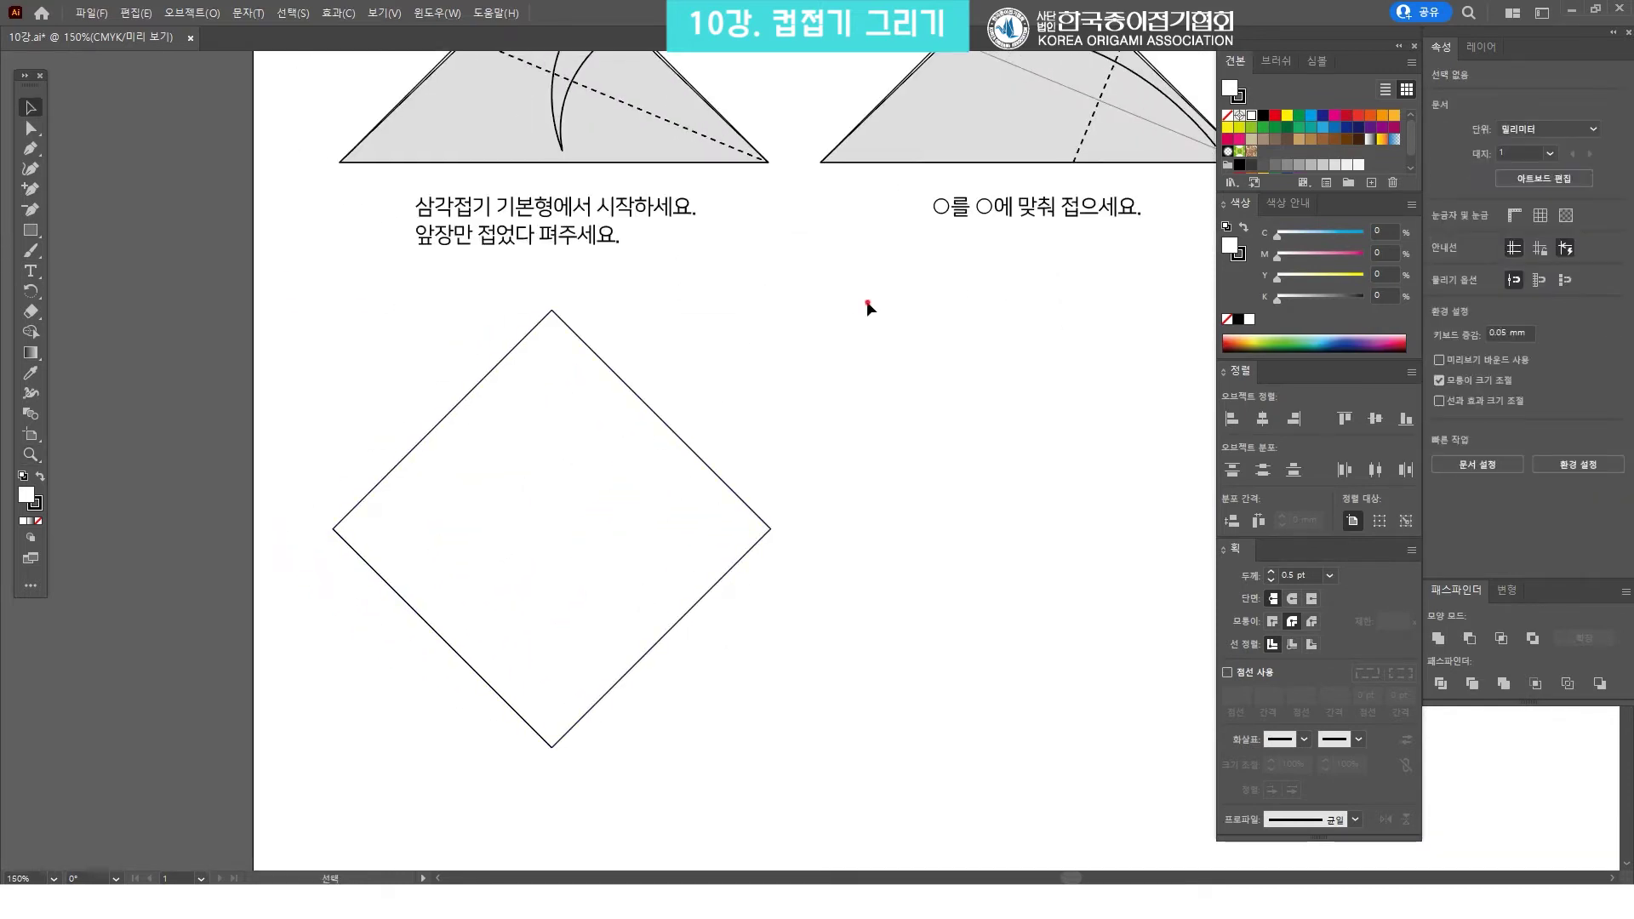
Draw a horizontal line across the diamond, extending past both side corners
{"action": "left_click", "coordinate": [31, 228]}
{"action": "left_click", "coordinate": [102, 230]}
{"action": "left_click_drag", "start_coordinate": [333, 529], "coordinate": [768, 529]}
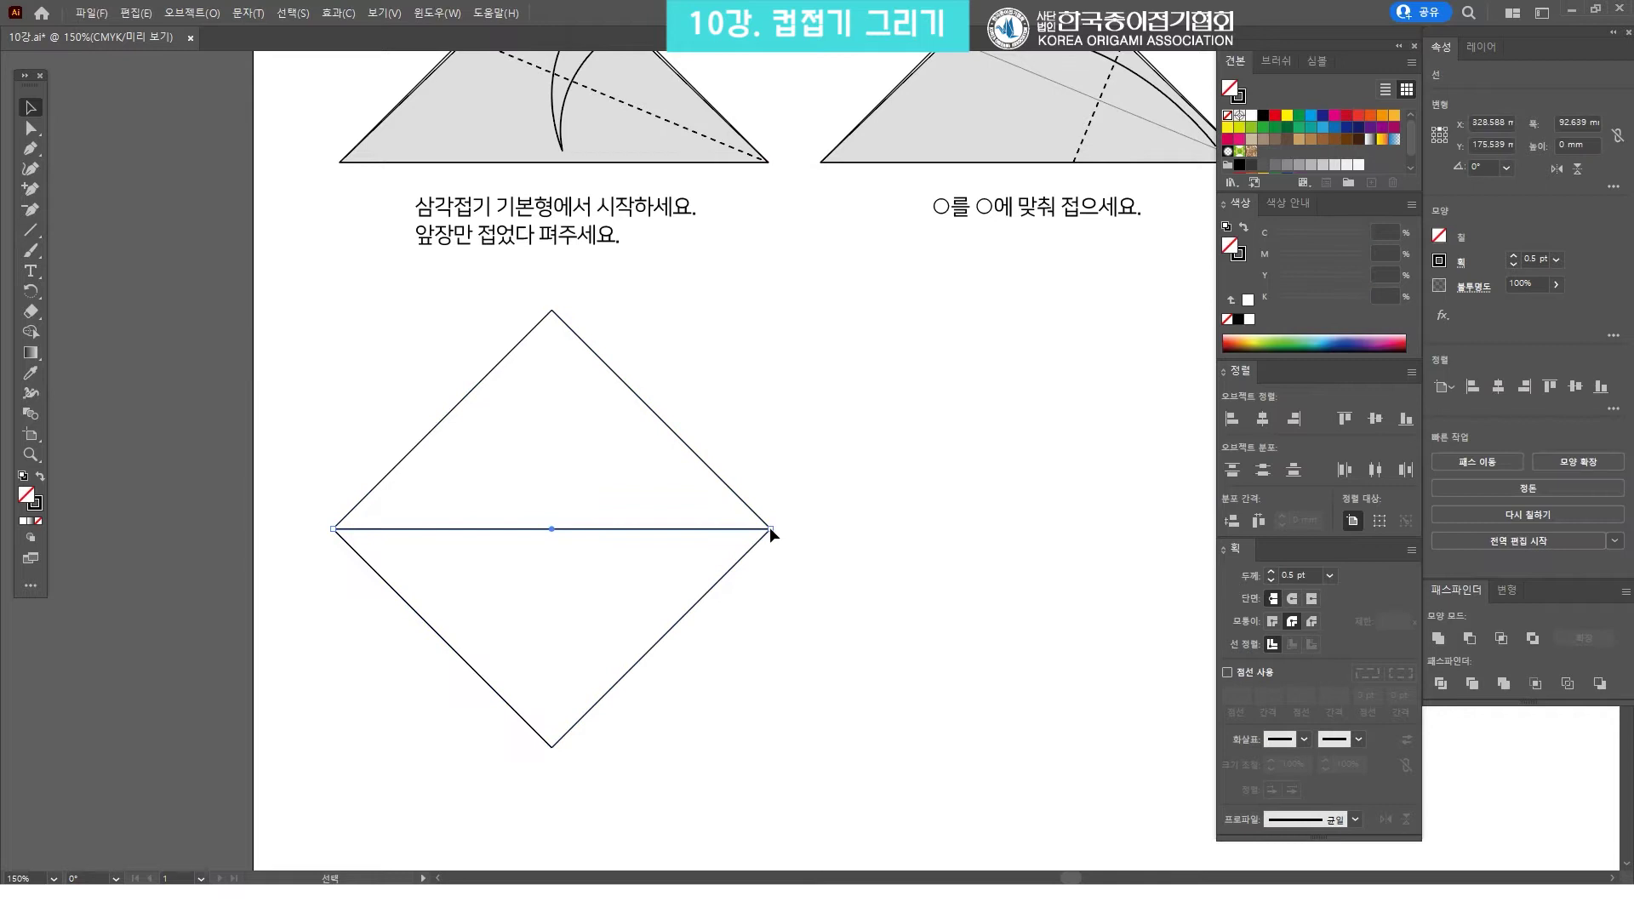
{"action": "key", "text": "v"}
{"action": "left_click_drag", "start_coordinate": [821, 525], "coordinate": [831, 528]}
Divide the diamond with the line and verify the lower triangle is a separate piece
{"action": "left_click", "coordinate": [713, 473], "text": "shift"}
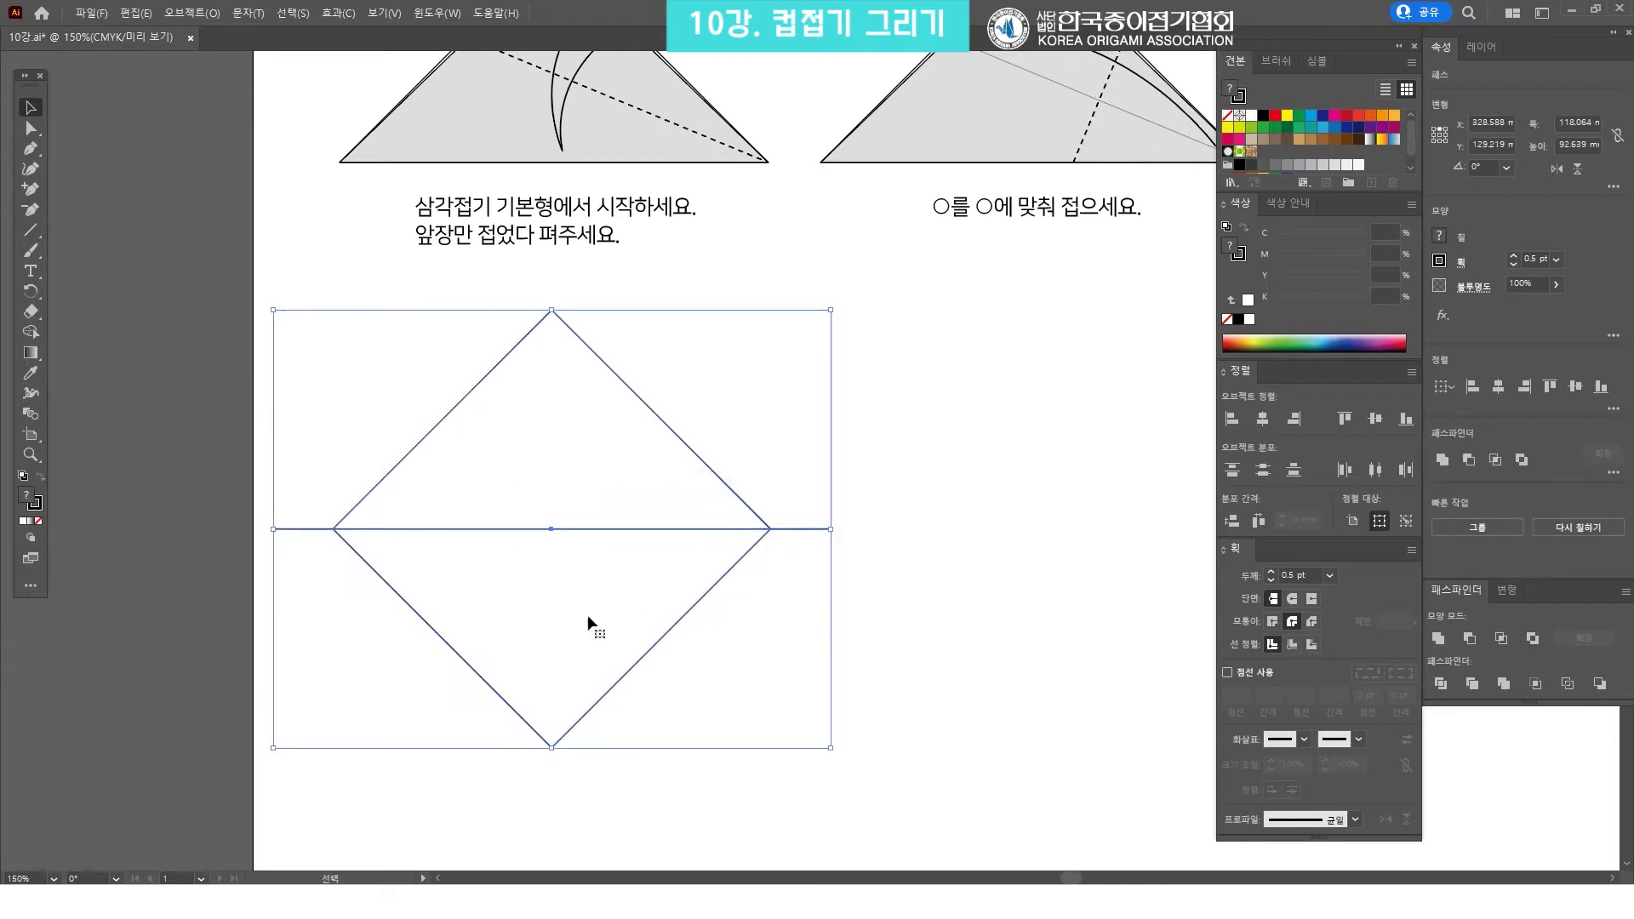
{"action": "left_click", "coordinate": [1437, 684]}
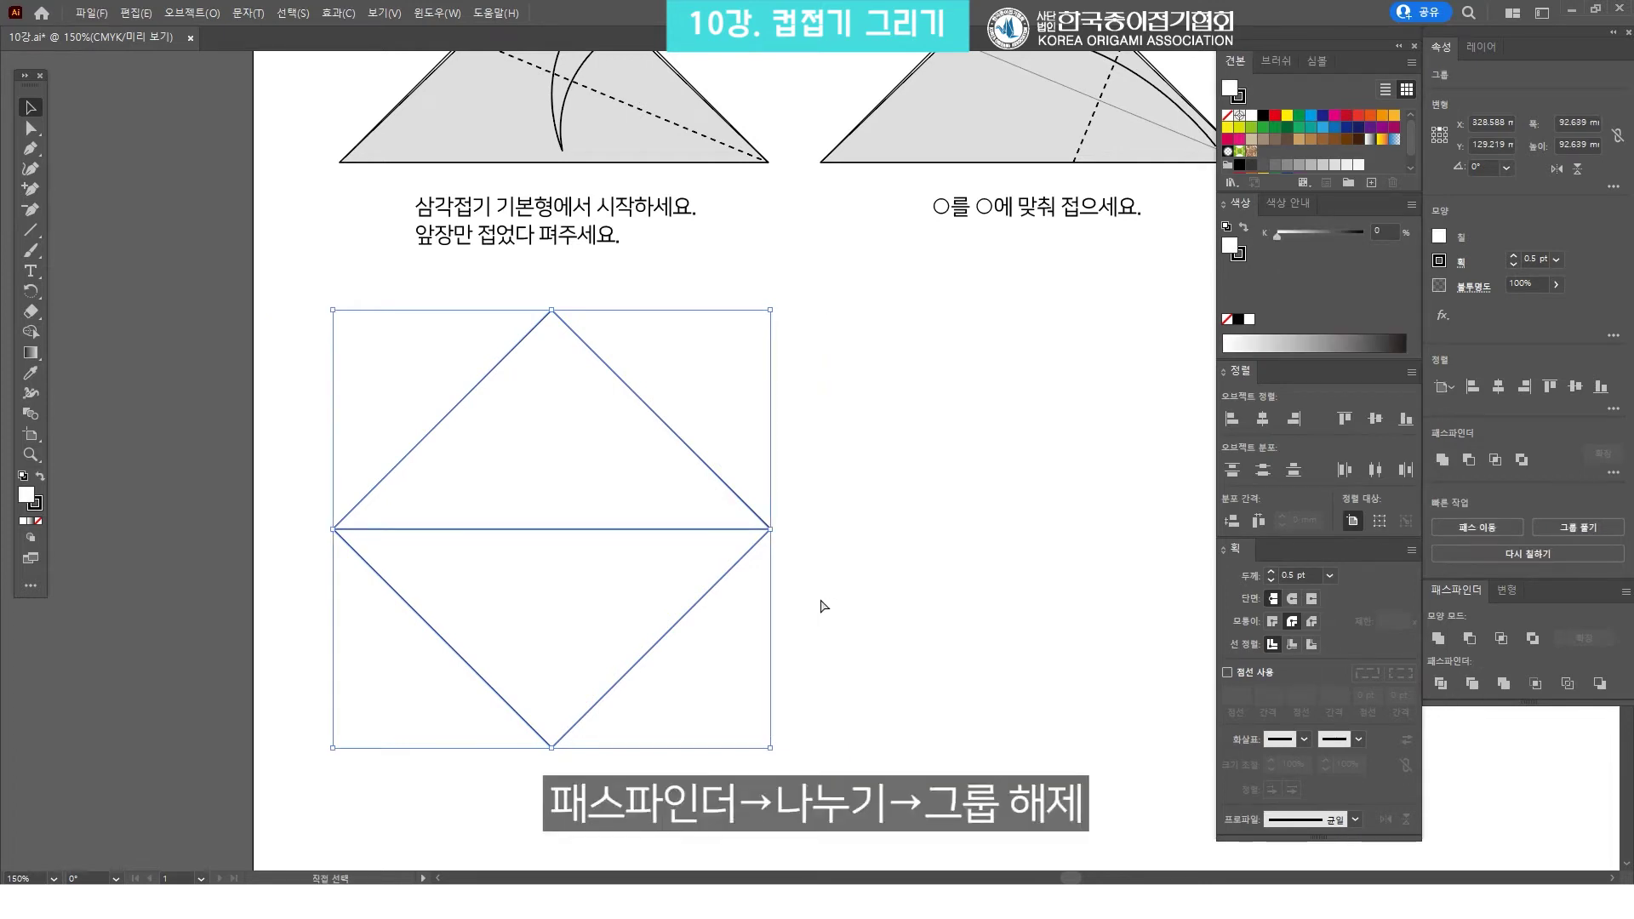
{"action": "left_click", "coordinate": [835, 523]}
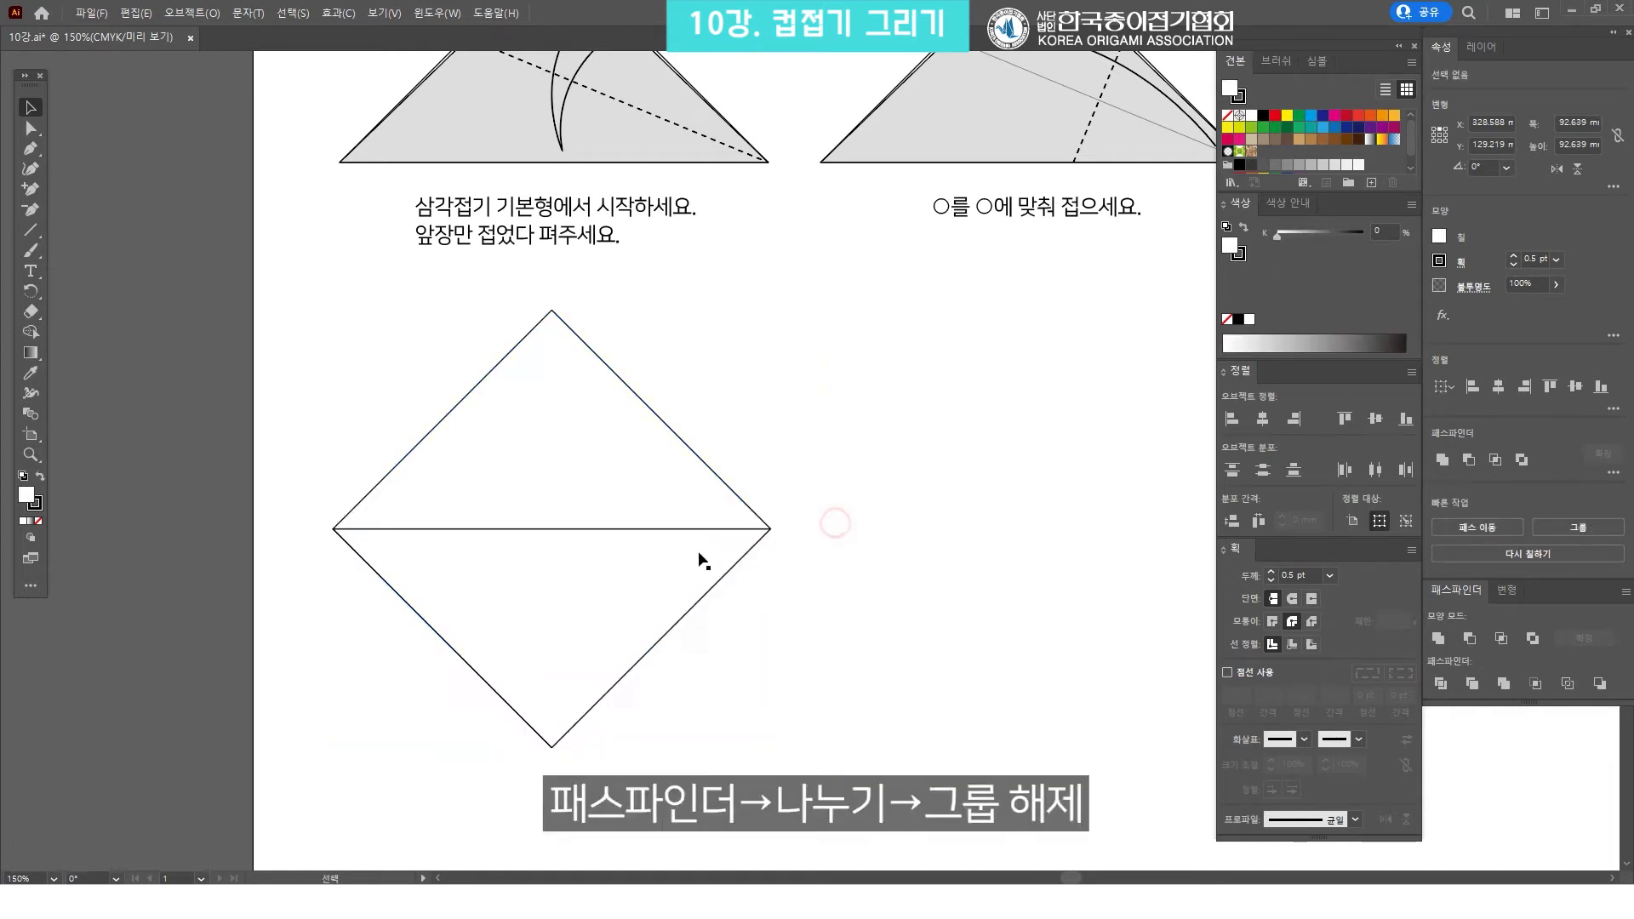
{"action": "left_click", "coordinate": [602, 616]}
{"action": "left_click_drag", "start_coordinate": [601, 602], "coordinate": [685, 577]}
{"action": "key", "text": "ctrl+z"}
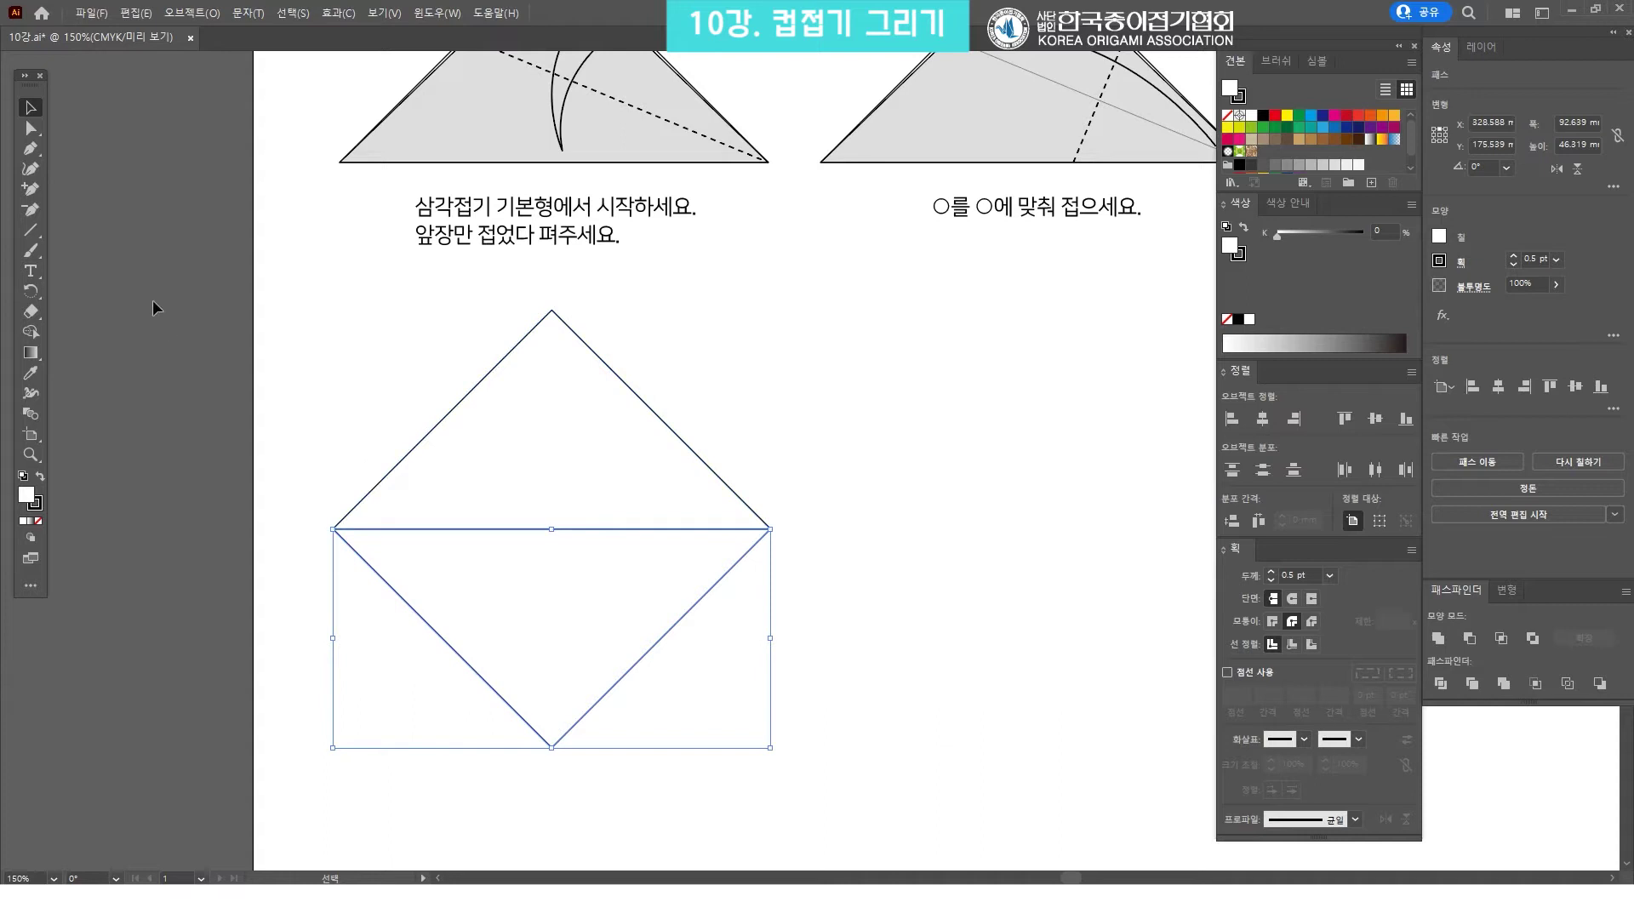
Try mirroring the lower triangle over the diagonal, then undo and remove the leftover lower triangle
{"action": "left_click", "coordinate": [38, 290]}
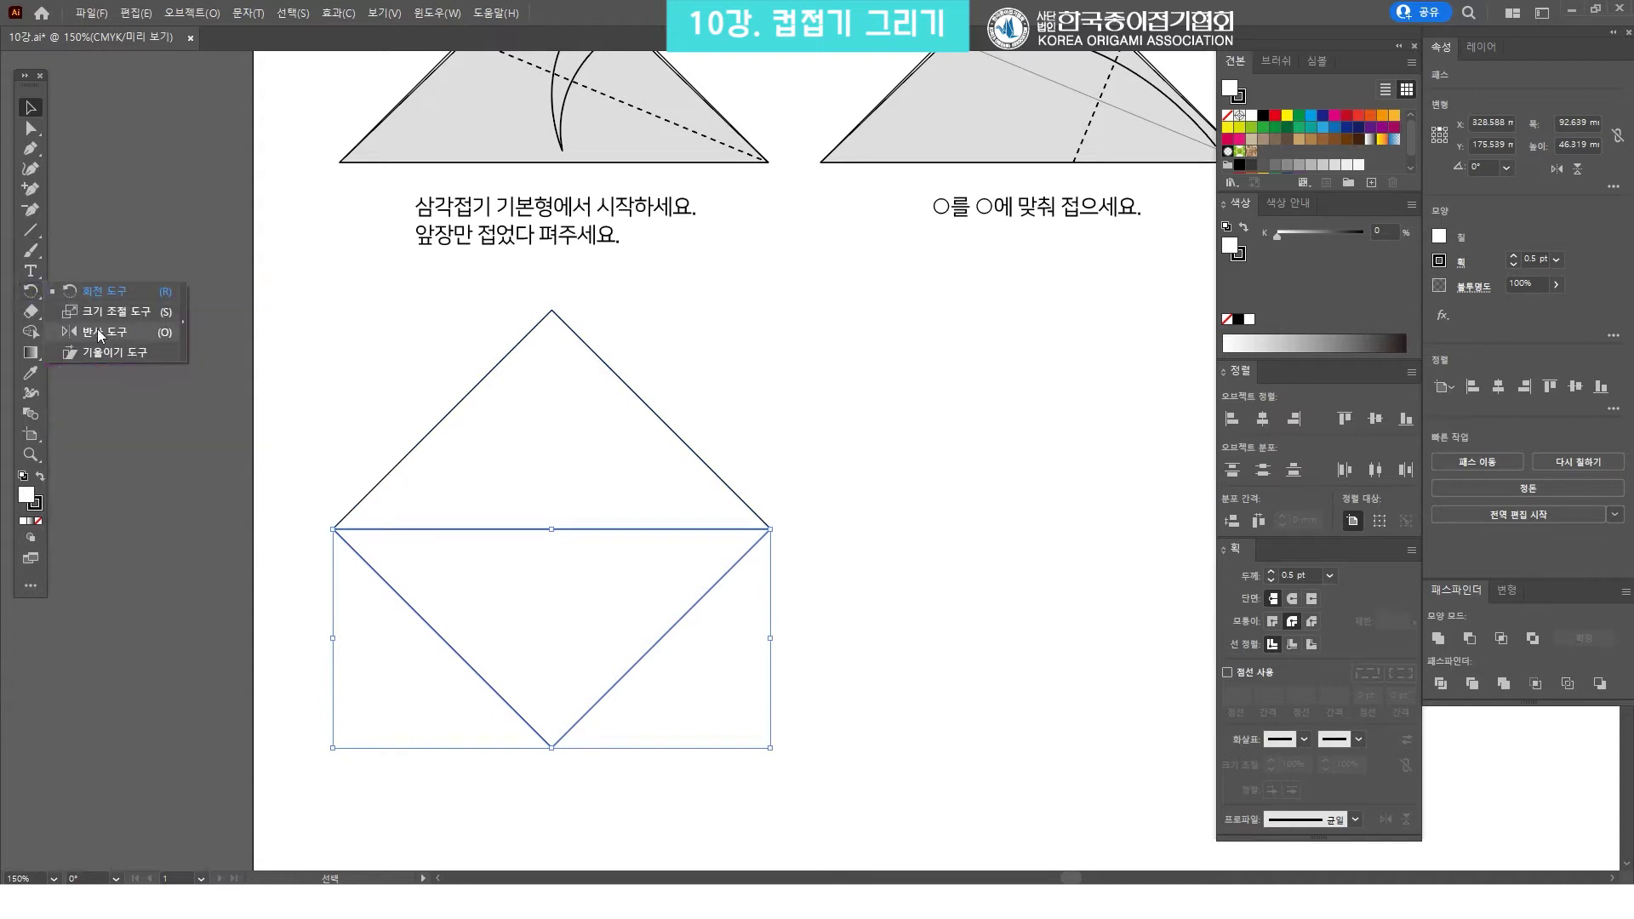
{"action": "left_click", "coordinate": [99, 332]}
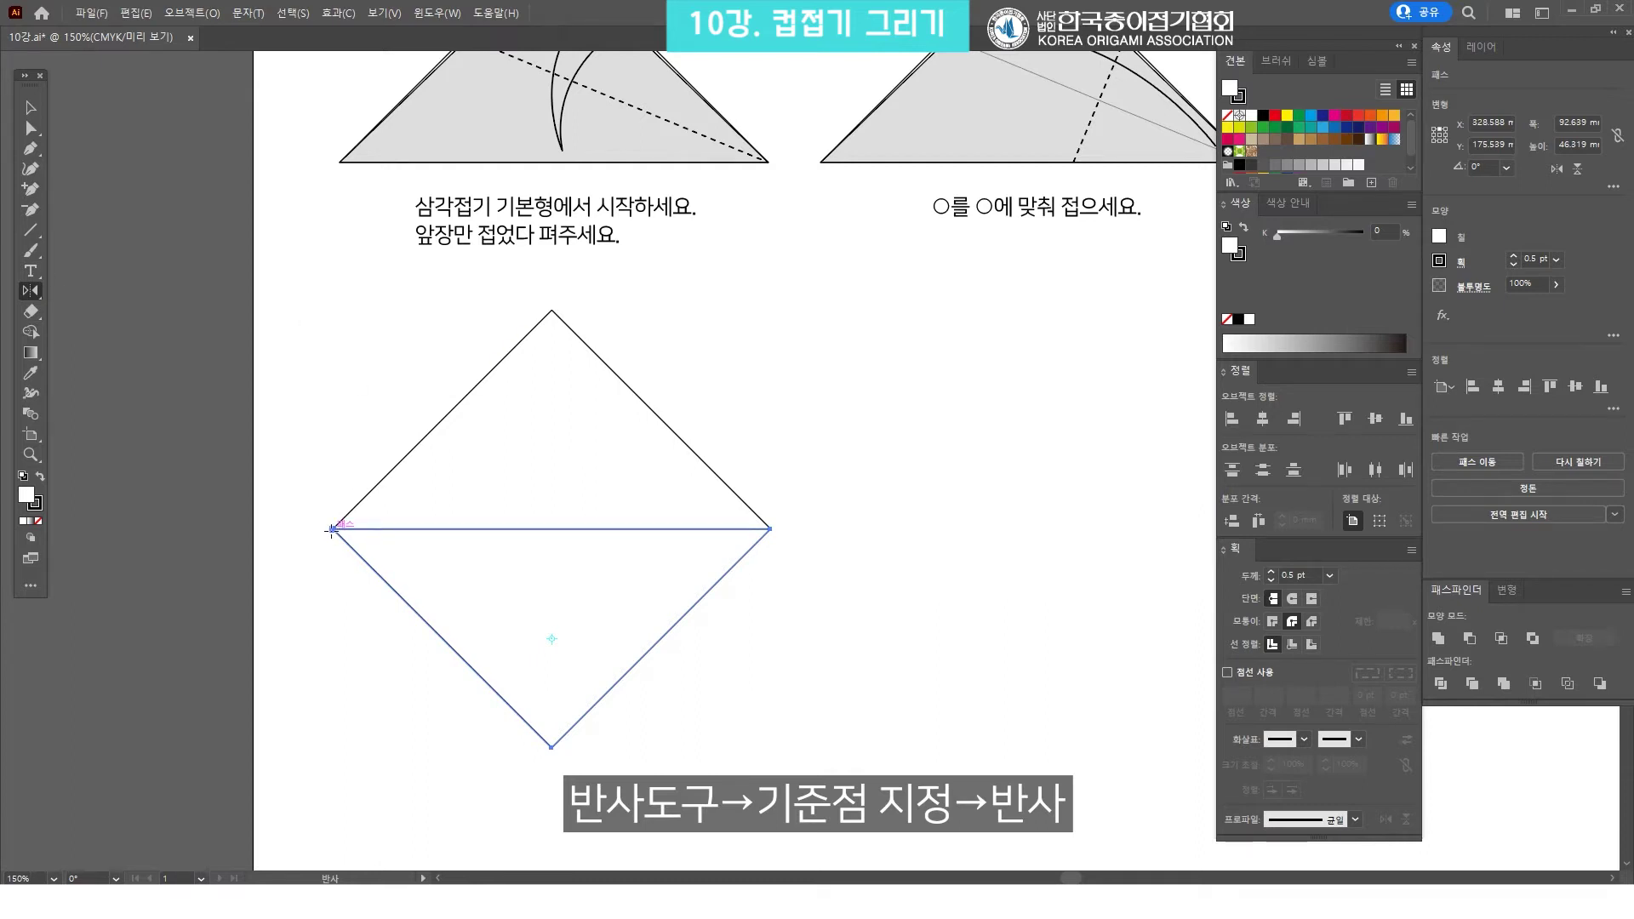
{"action": "left_click", "coordinate": [331, 530]}
{"action": "key", "text": "ctrl+z"}
{"action": "left_click_drag", "start_coordinate": [528, 498], "coordinate": [655, 416]}
{"action": "key", "text": "ctrl+z"}
{"action": "key", "text": "v"}
{"action": "left_click", "coordinate": [730, 365]}
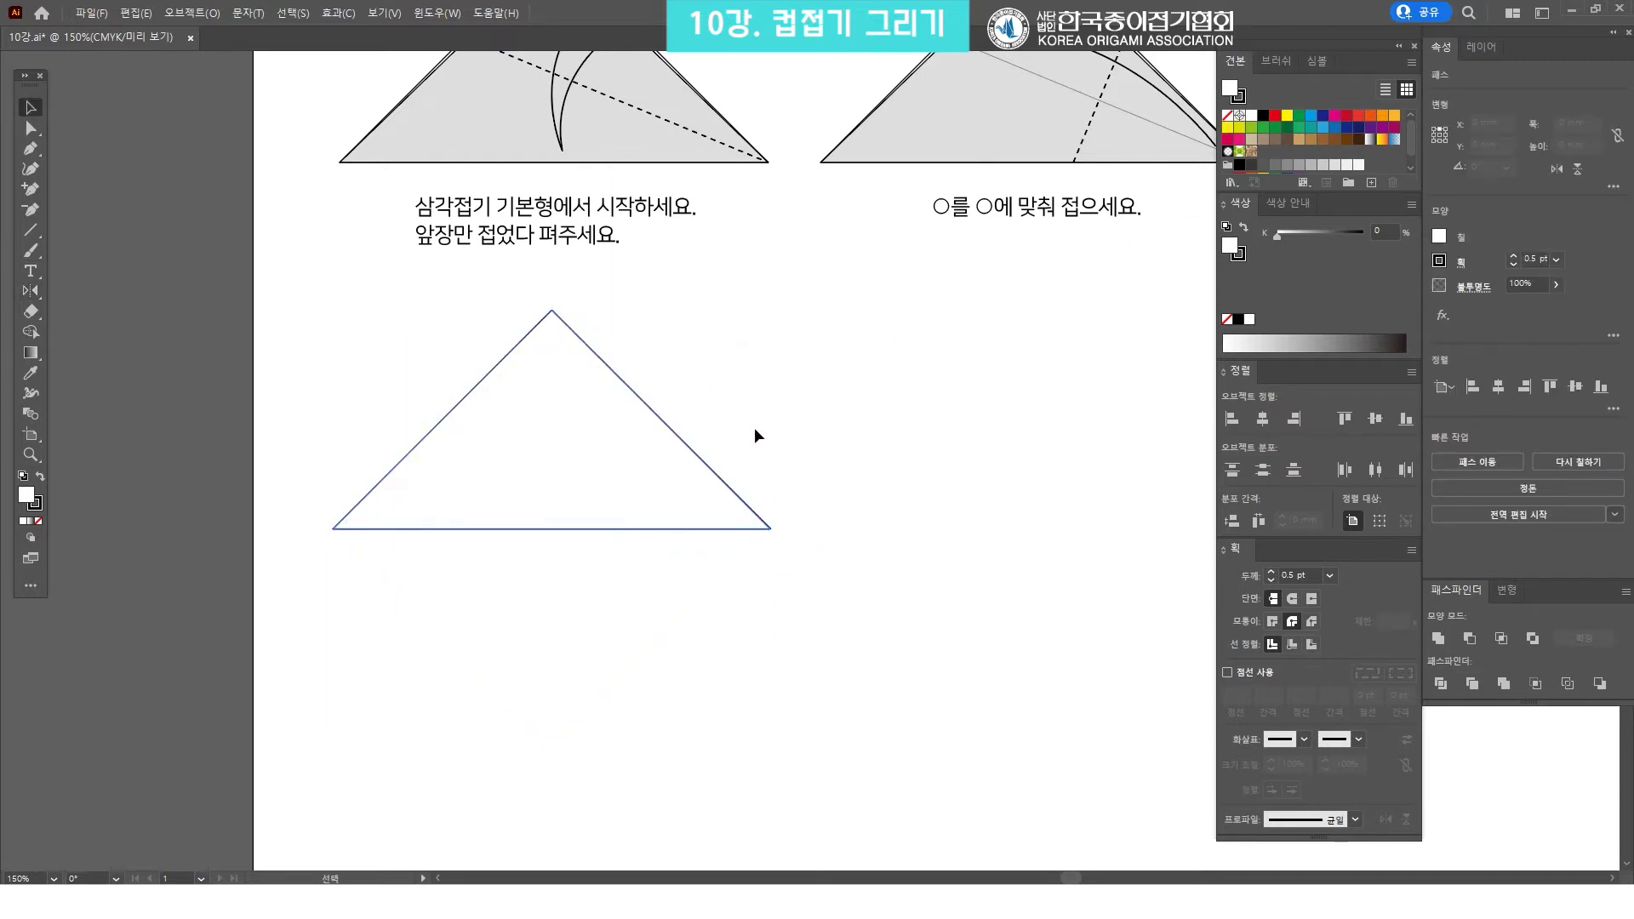
Move the remaining triangle slightly lower on the page
{"action": "scroll", "coordinate": [659, 365], "scroll_direction": "up", "scroll_amount": 2}
{"action": "left_click", "coordinate": [597, 509]}
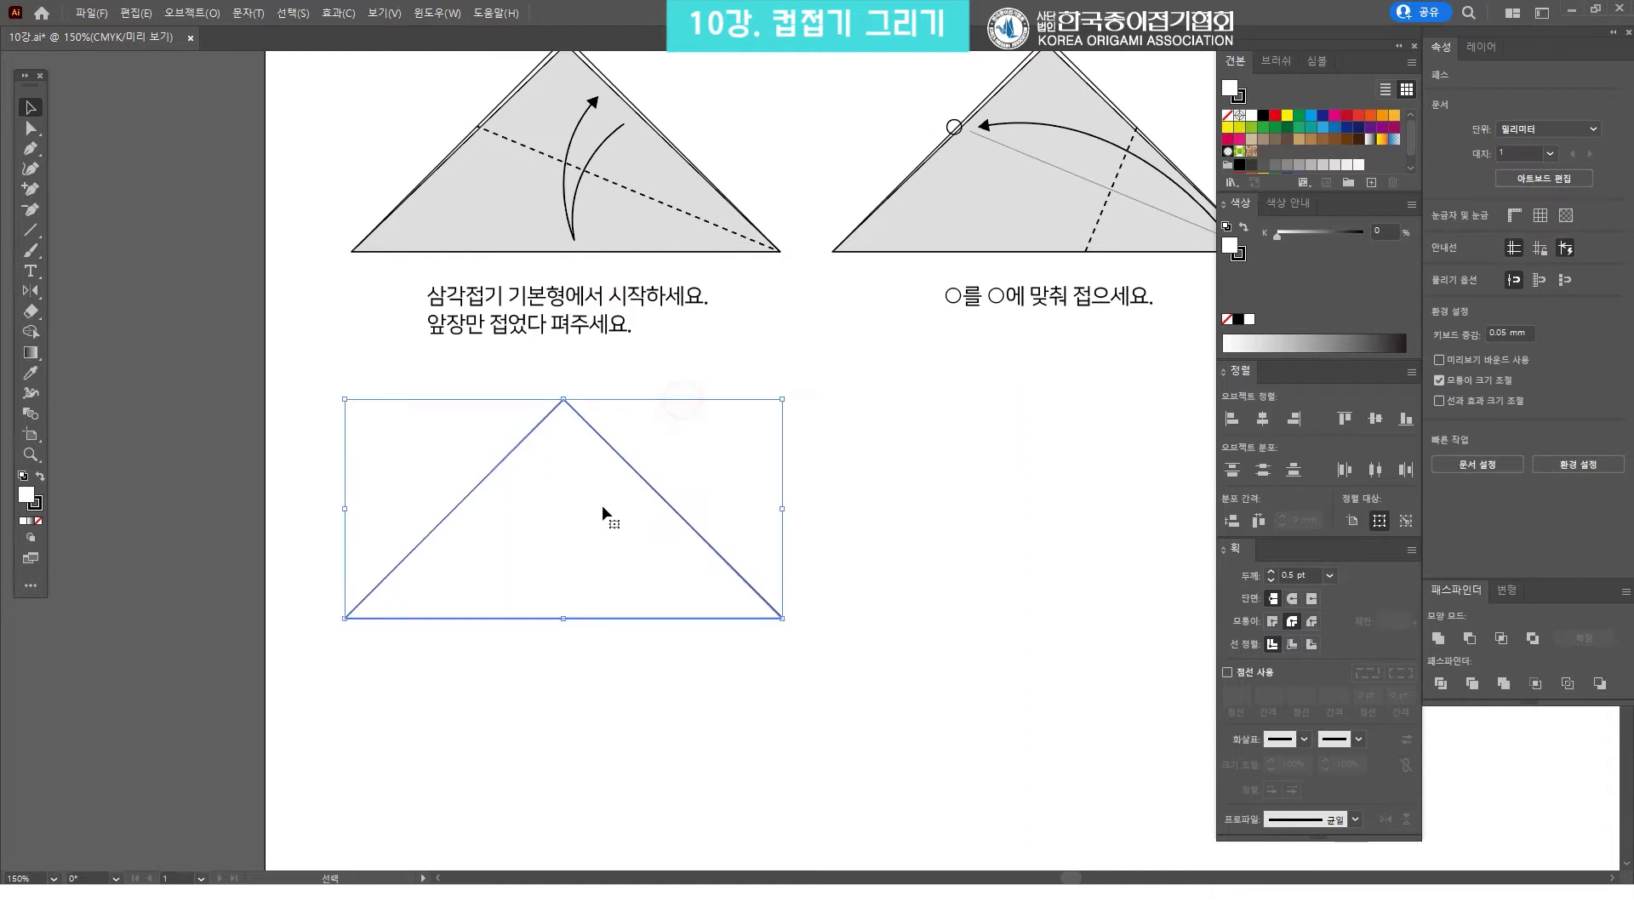
{"action": "left_click_drag", "start_coordinate": [597, 509], "coordinate": [609, 565]}
{"action": "scroll", "coordinate": [885, 426], "scroll_direction": "down", "scroll_amount": 2}
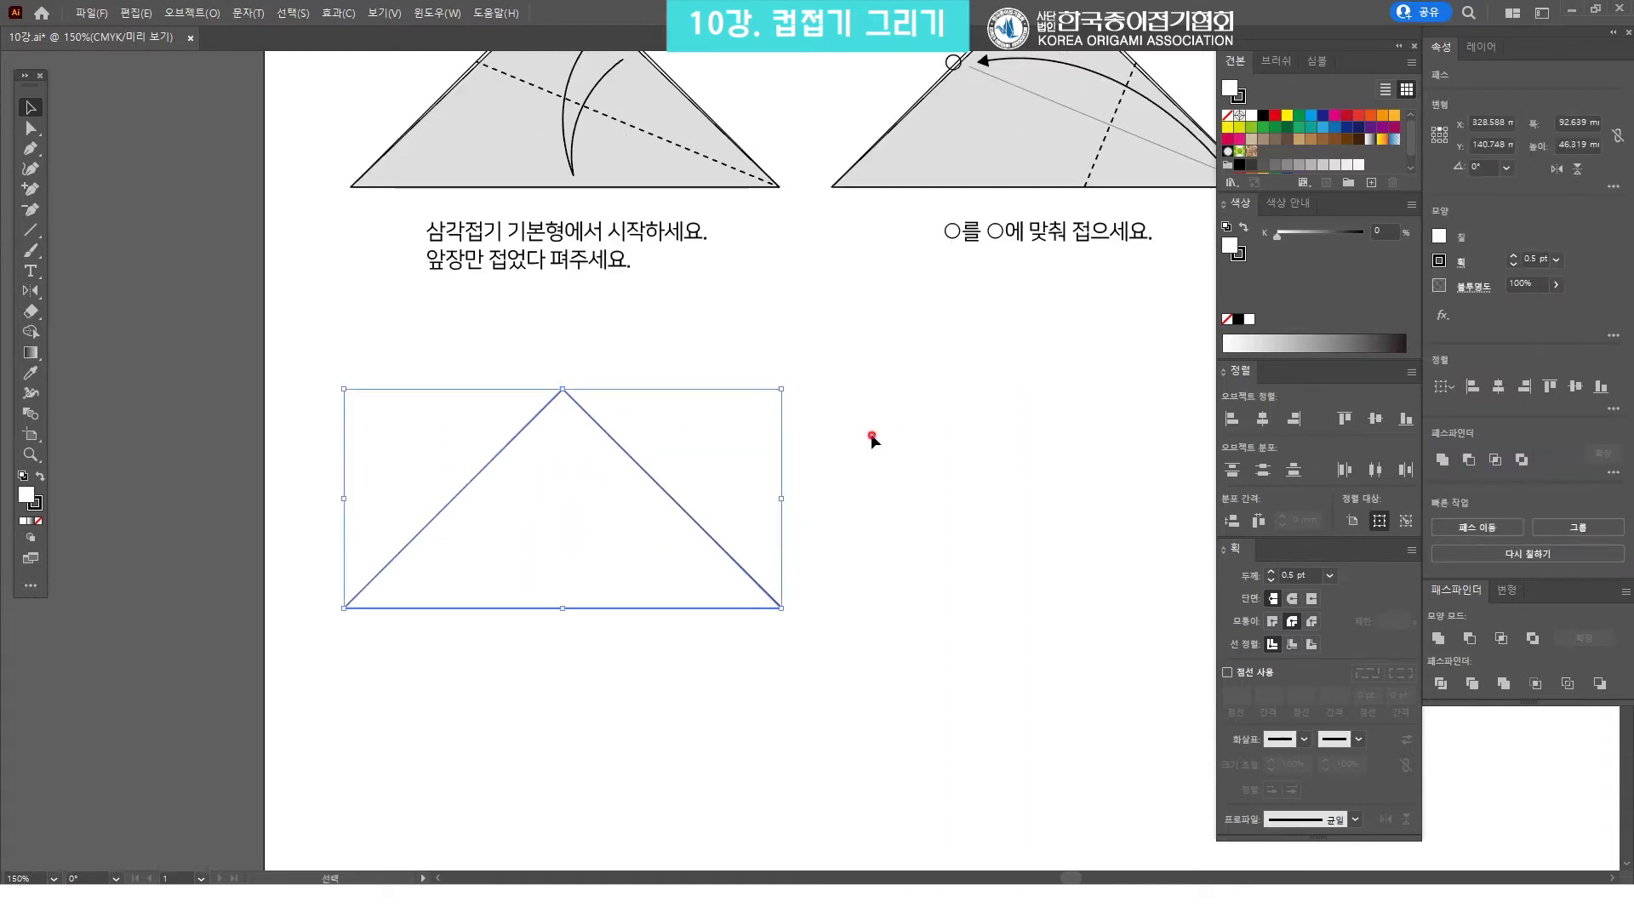
{"action": "left_click", "coordinate": [872, 437]}
Fill the triangle with the 20% K light grey swatch
{"action": "left_click", "coordinate": [578, 468]}
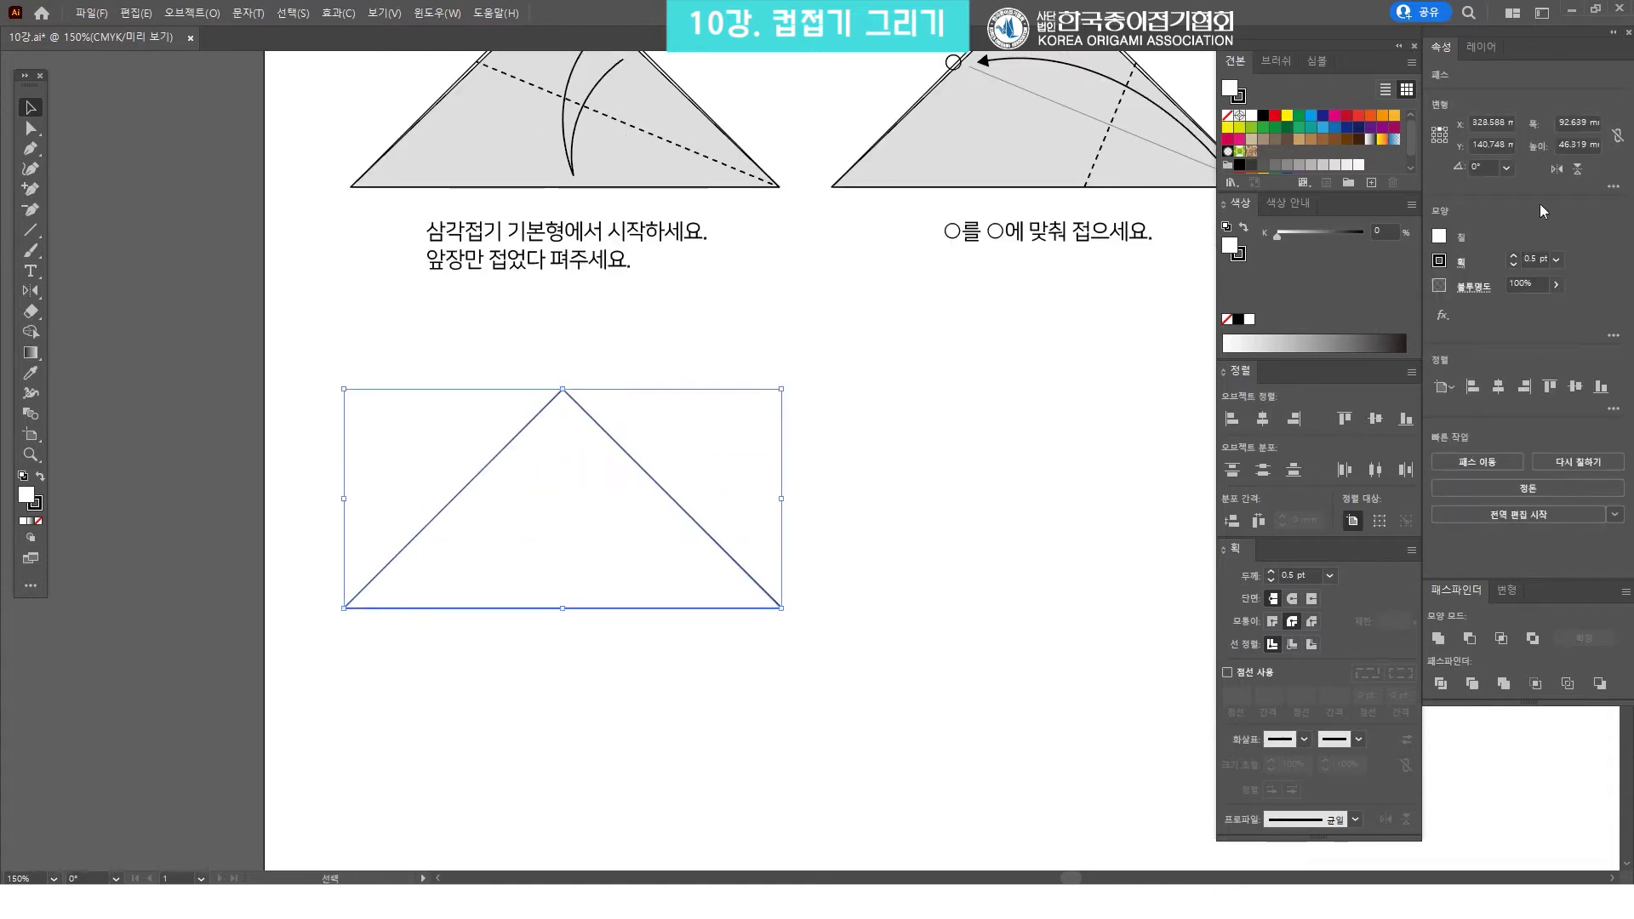
{"action": "left_click", "coordinate": [1334, 164]}
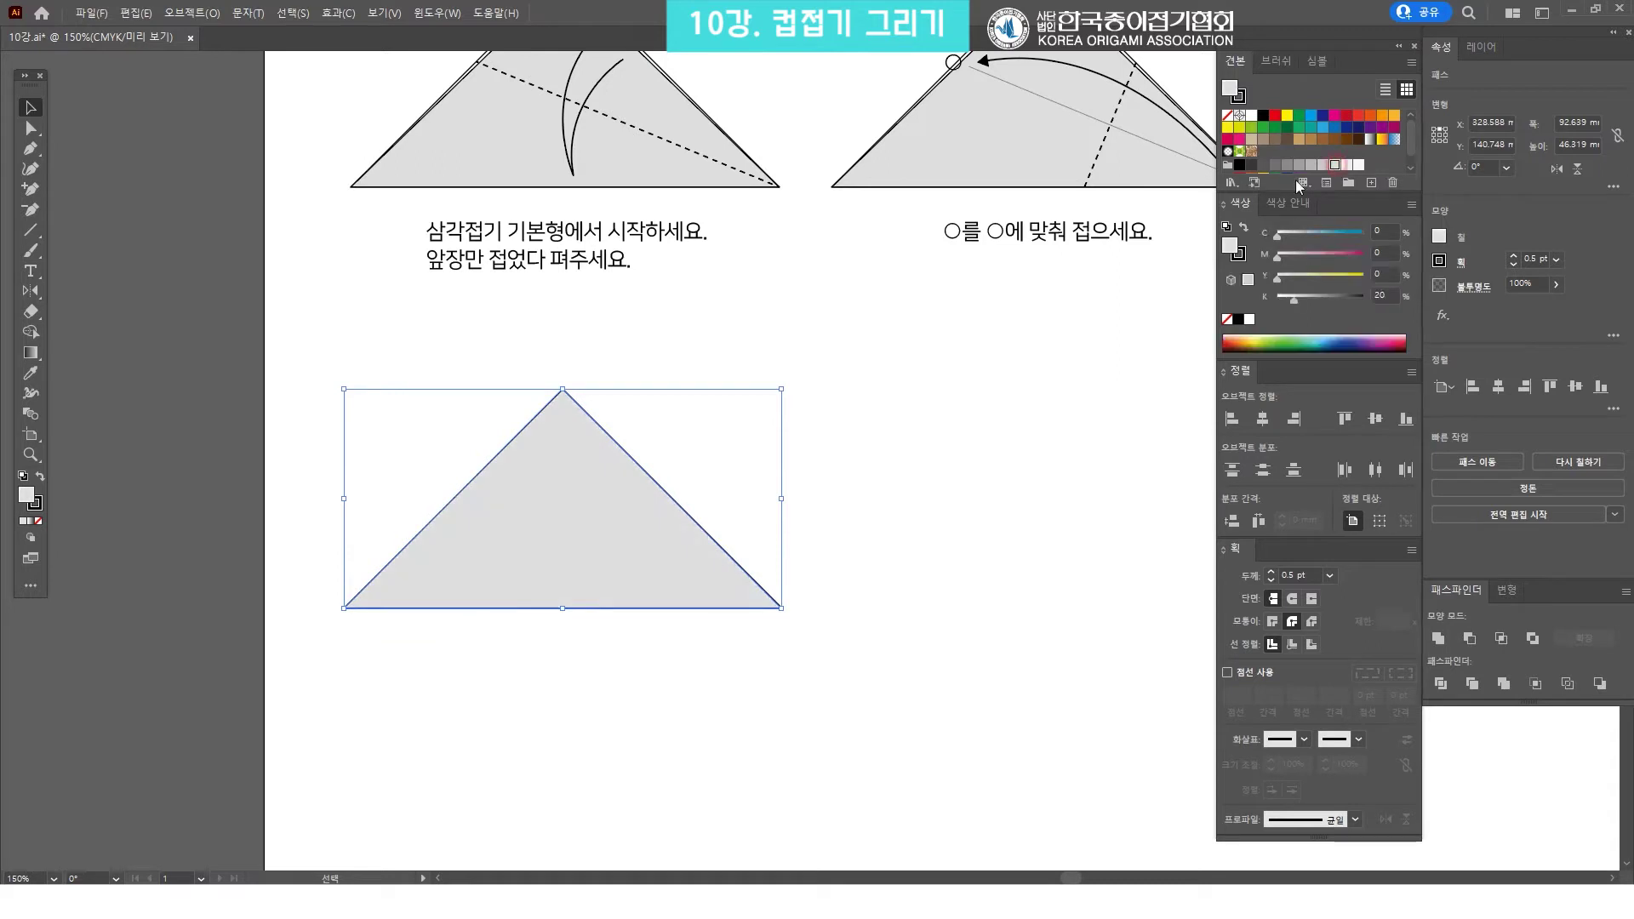
{"action": "left_click", "coordinate": [872, 400]}
{"action": "left_click", "coordinate": [795, 434]}
{"action": "scroll", "coordinate": [650, 412], "scroll_direction": "up", "scroll_amount": 3}
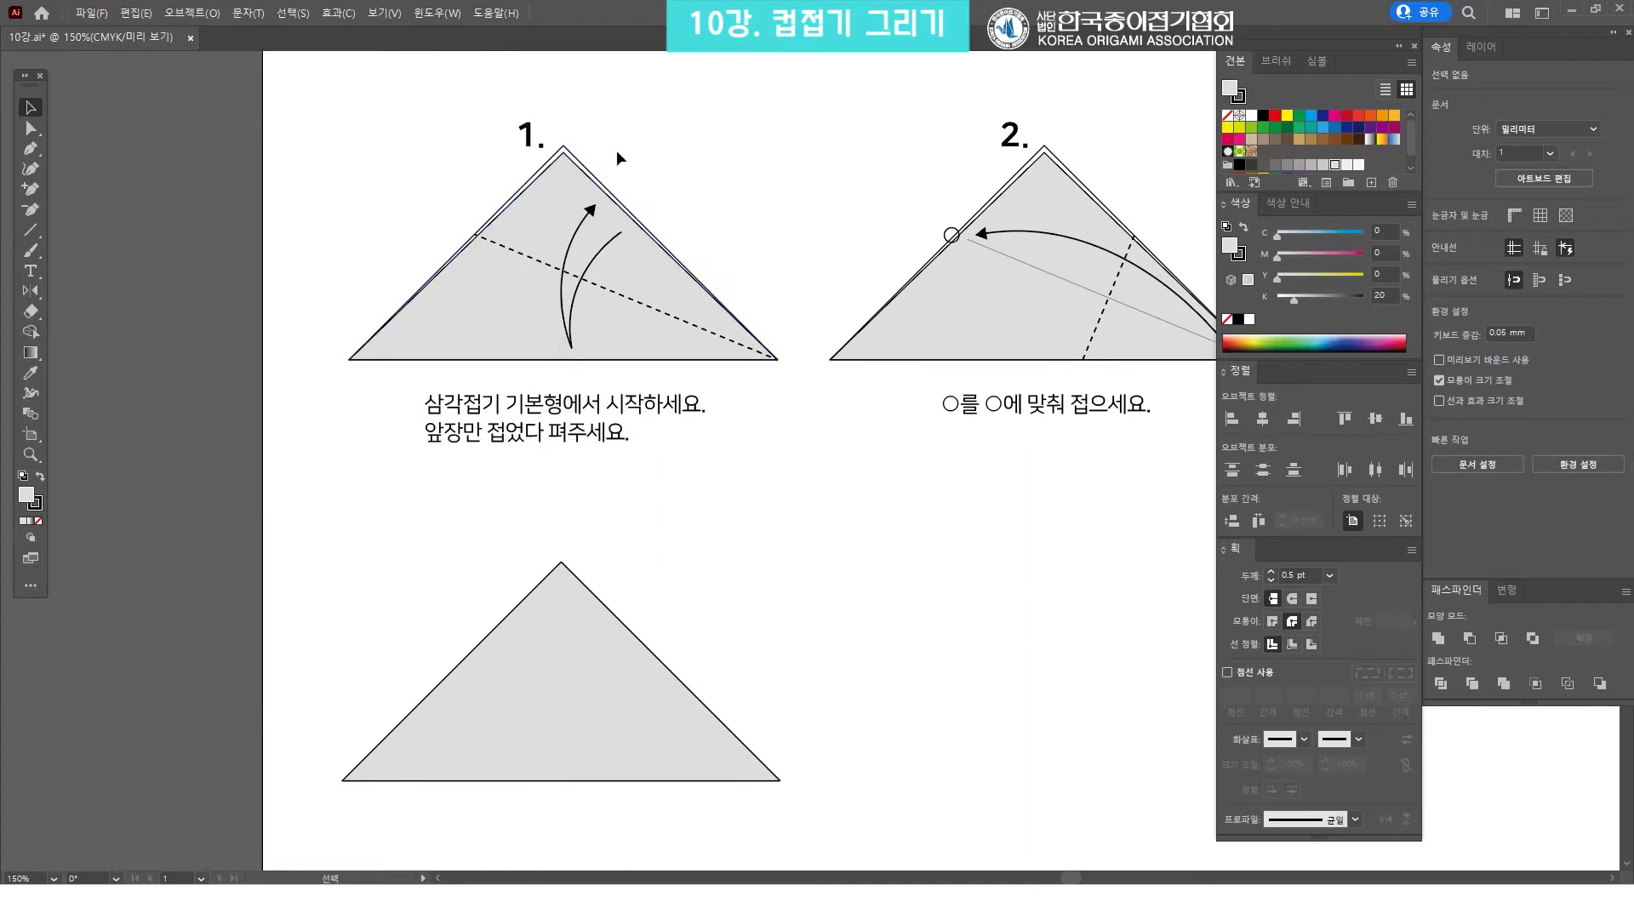
Drag the triangle's apex anchor slightly down with Direct Selection
{"action": "left_click_drag", "start_coordinate": [672, 588], "coordinate": [696, 494]}
{"action": "key", "text": "a"}
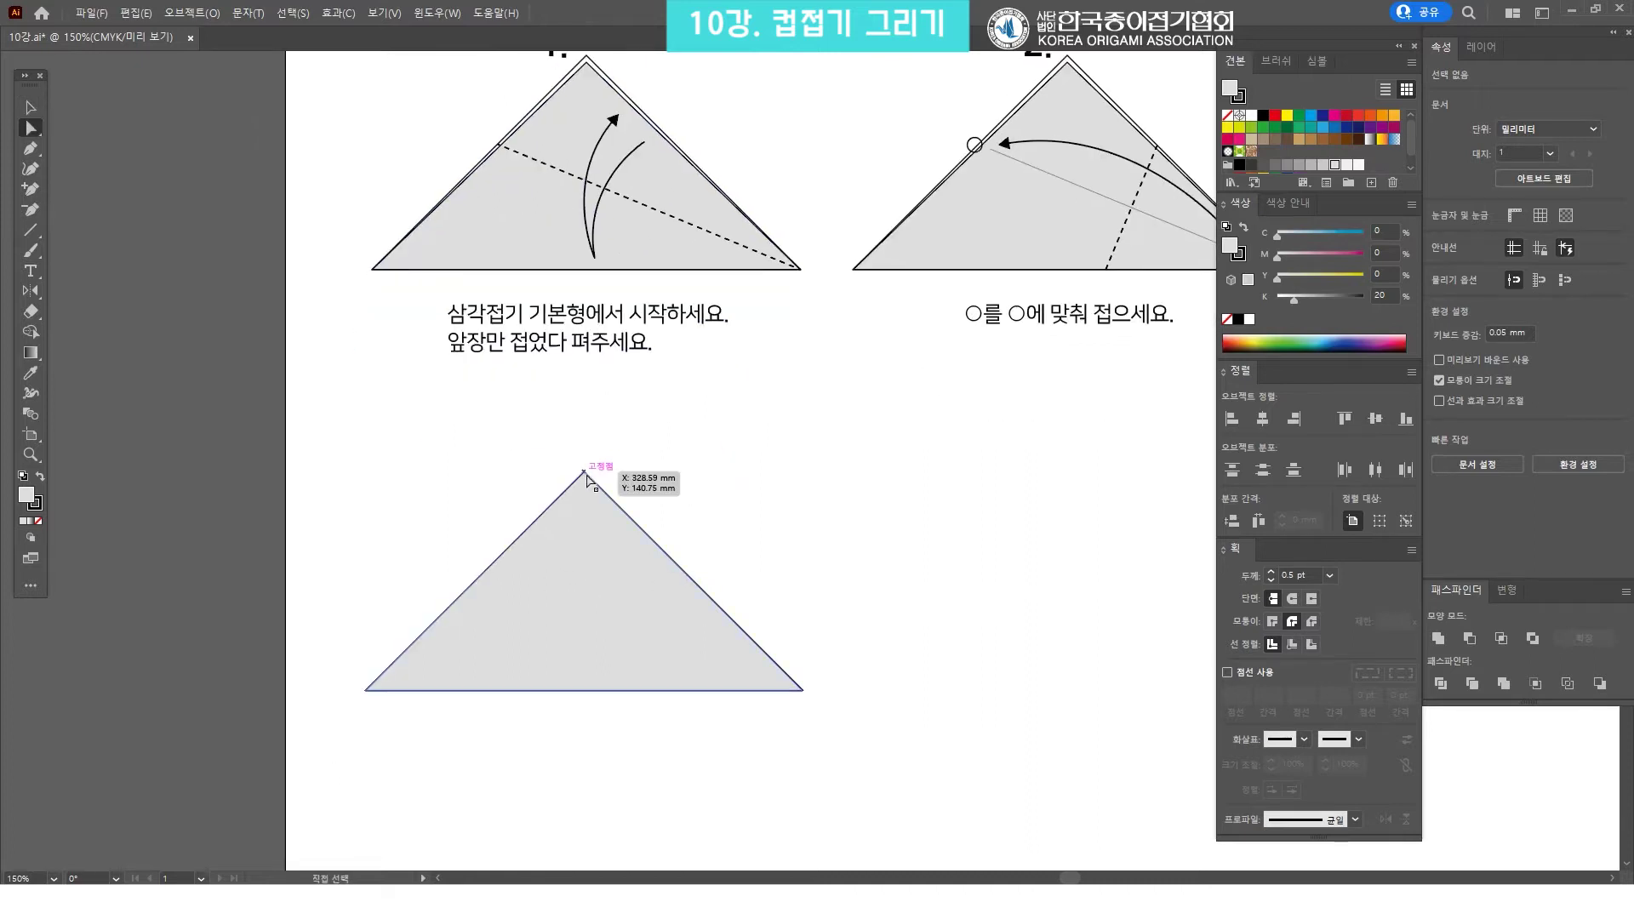
{"action": "left_click", "coordinate": [583, 474]}
{"action": "left_click_drag", "start_coordinate": [584, 474], "coordinate": [584, 483]}
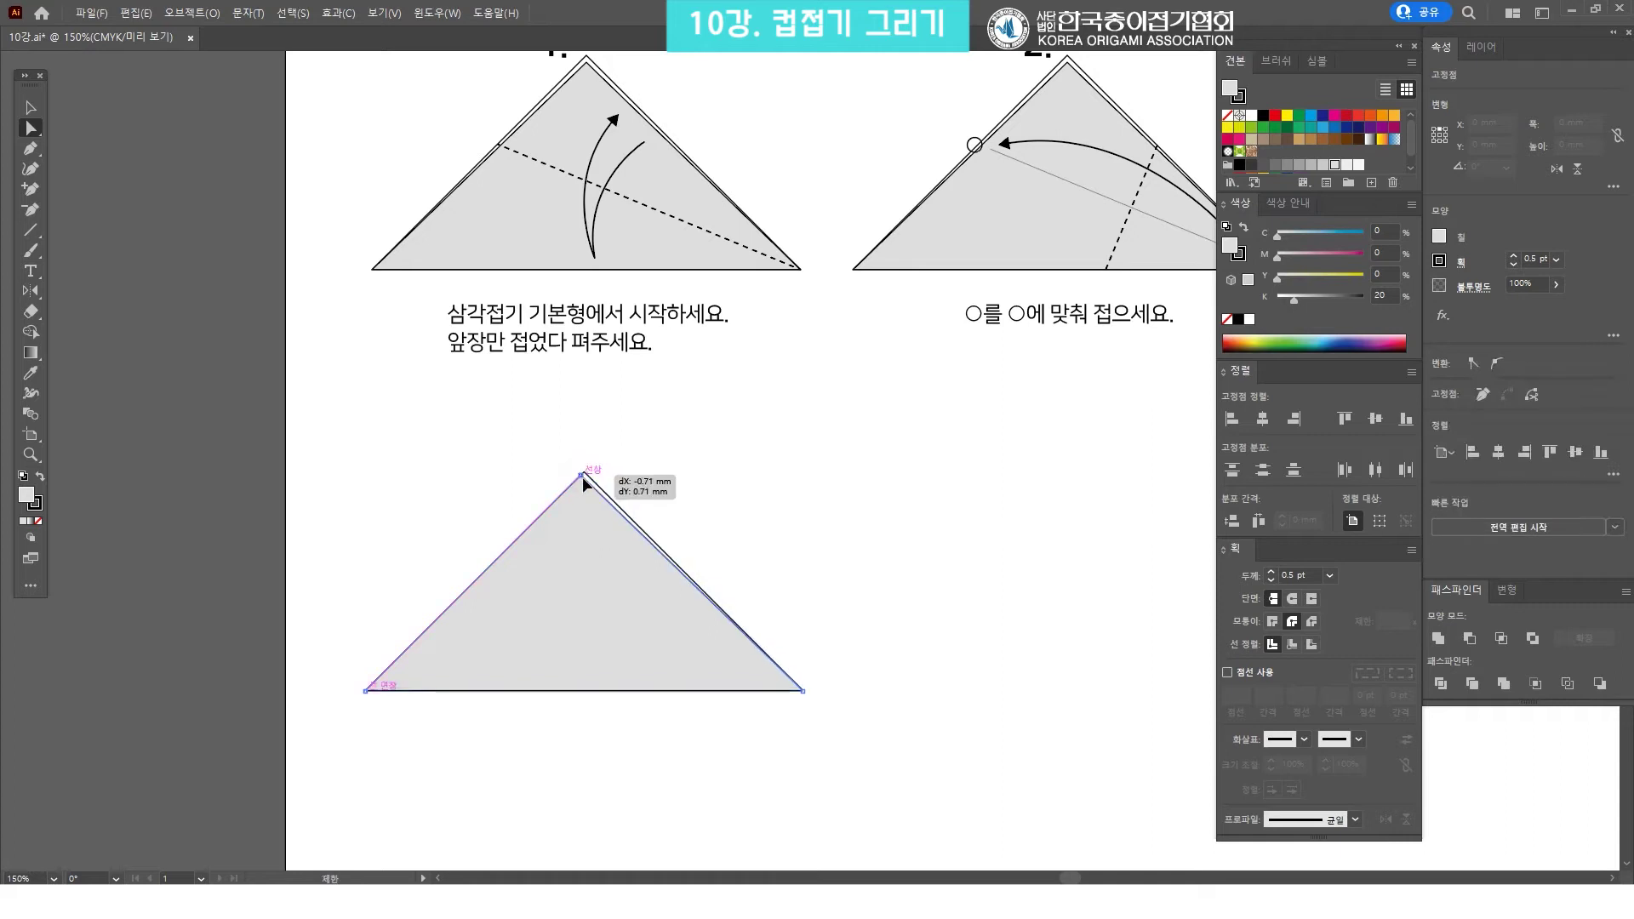
{"action": "left_click", "coordinate": [692, 467]}
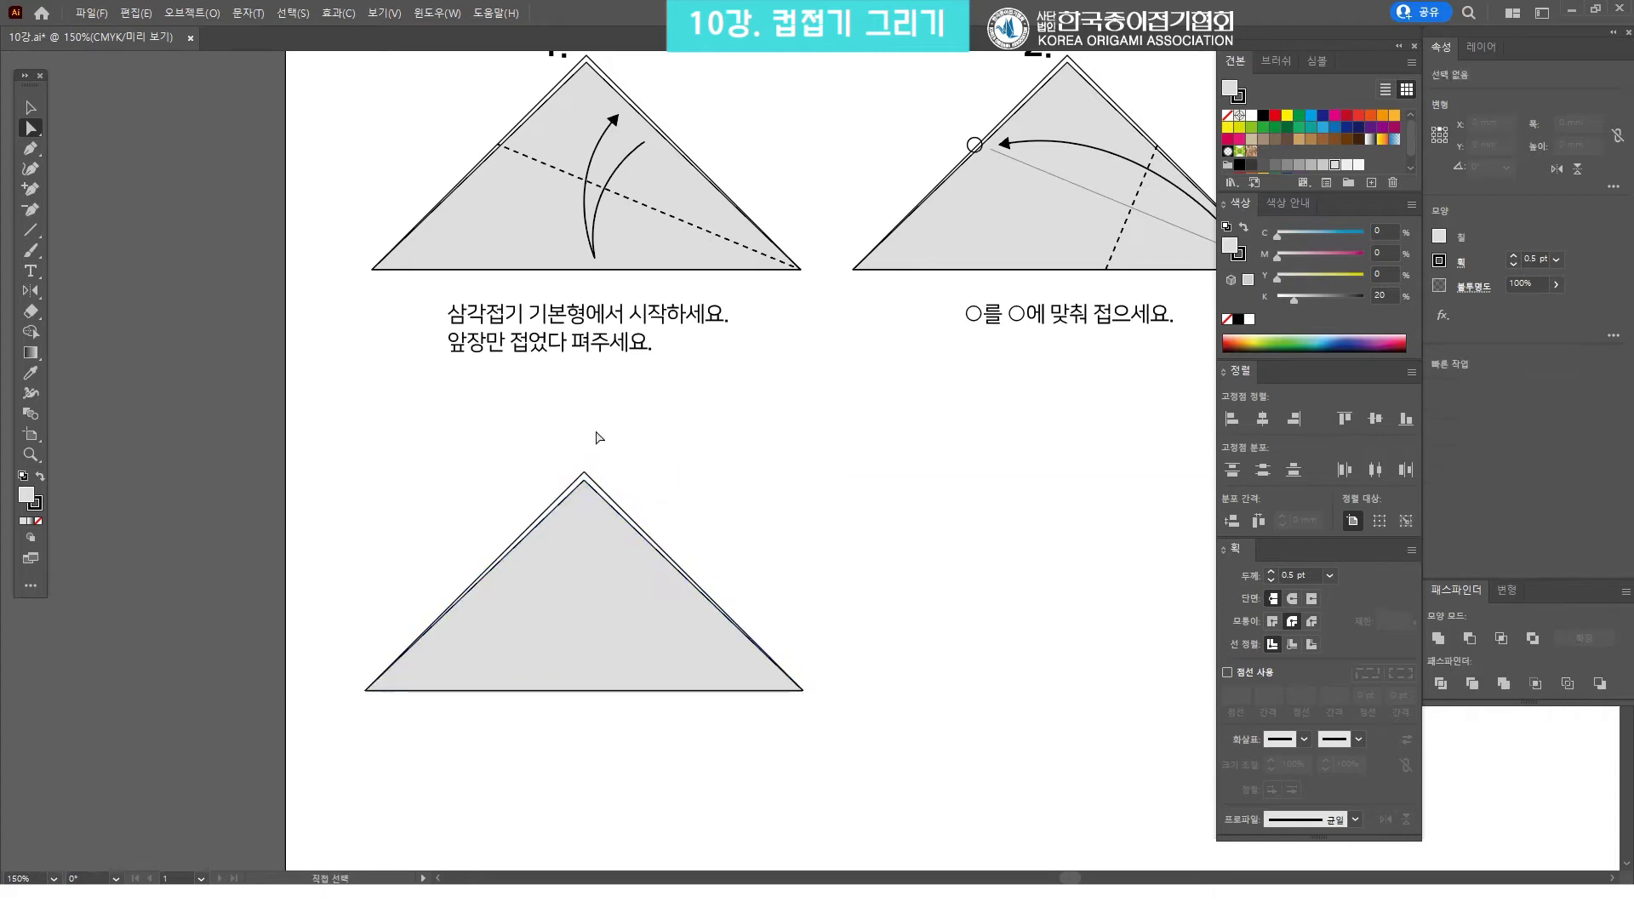
{"action": "mouse_move", "coordinate": [670, 490]}
{"action": "left_mouse_down"}
{"action": "mouse_move", "coordinate": [705, 429]}
{"action": "mouse_move", "coordinate": [735, 457]}
{"action": "left_mouse_up"}
Marquee-select the grey triangle and nudge it slightly down, then check it against step 1
{"action": "key", "text": "v"}
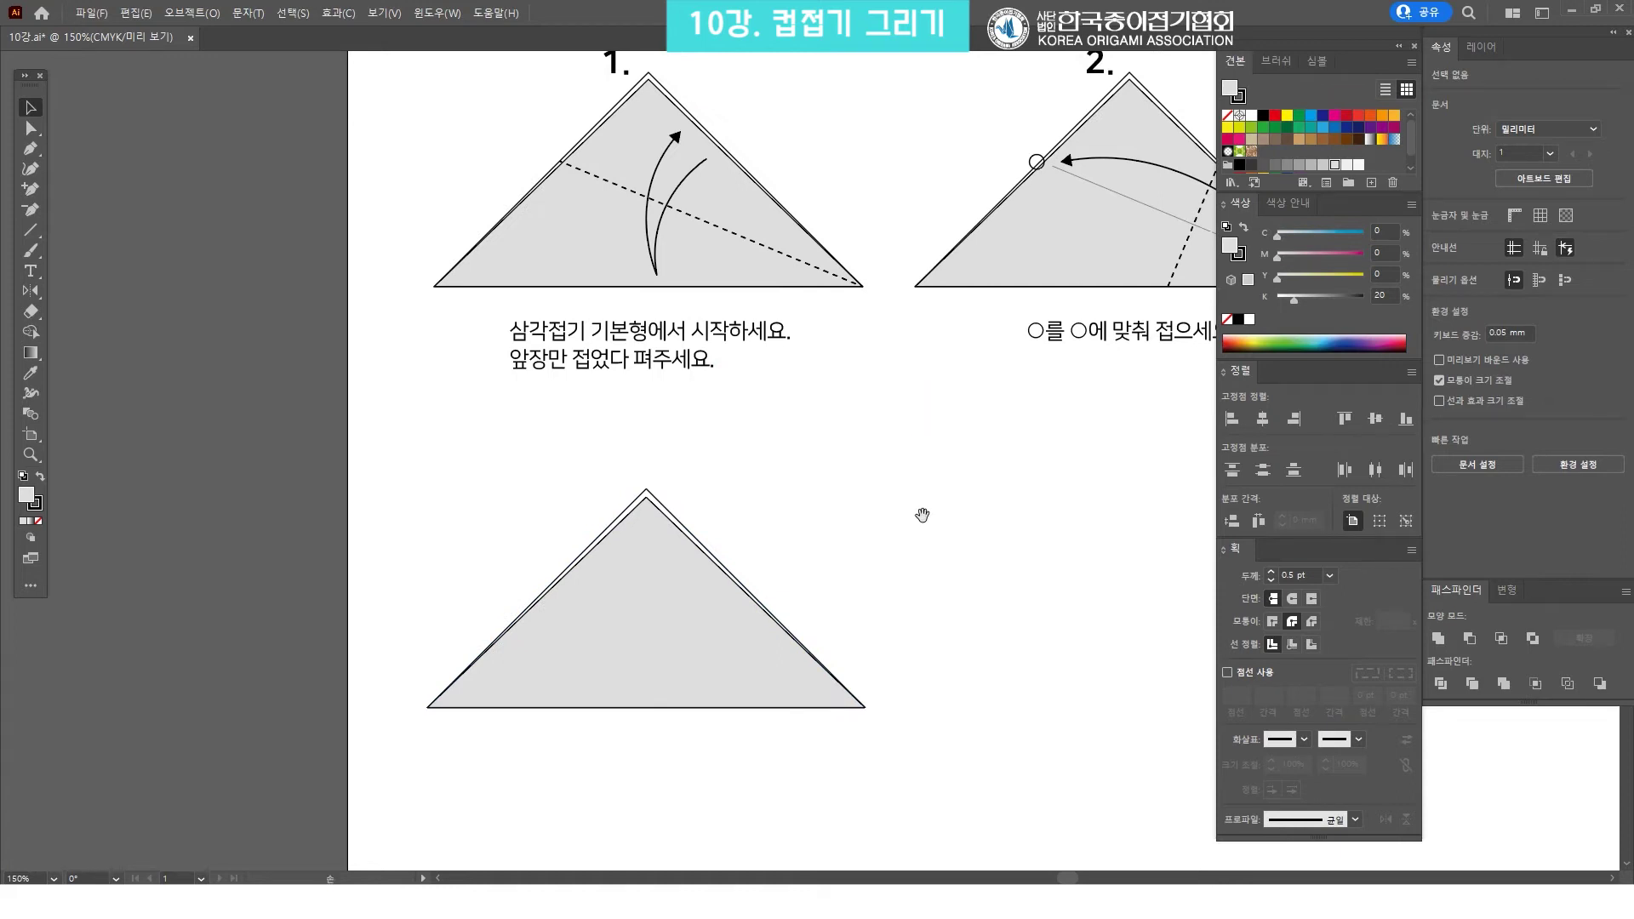
{"action": "left_click_drag", "start_coordinate": [919, 514], "coordinate": [838, 399]}
{"action": "left_click_drag", "start_coordinate": [787, 669], "coordinate": [466, 441]}
{"action": "left_click_drag", "start_coordinate": [585, 470], "coordinate": [586, 481]}
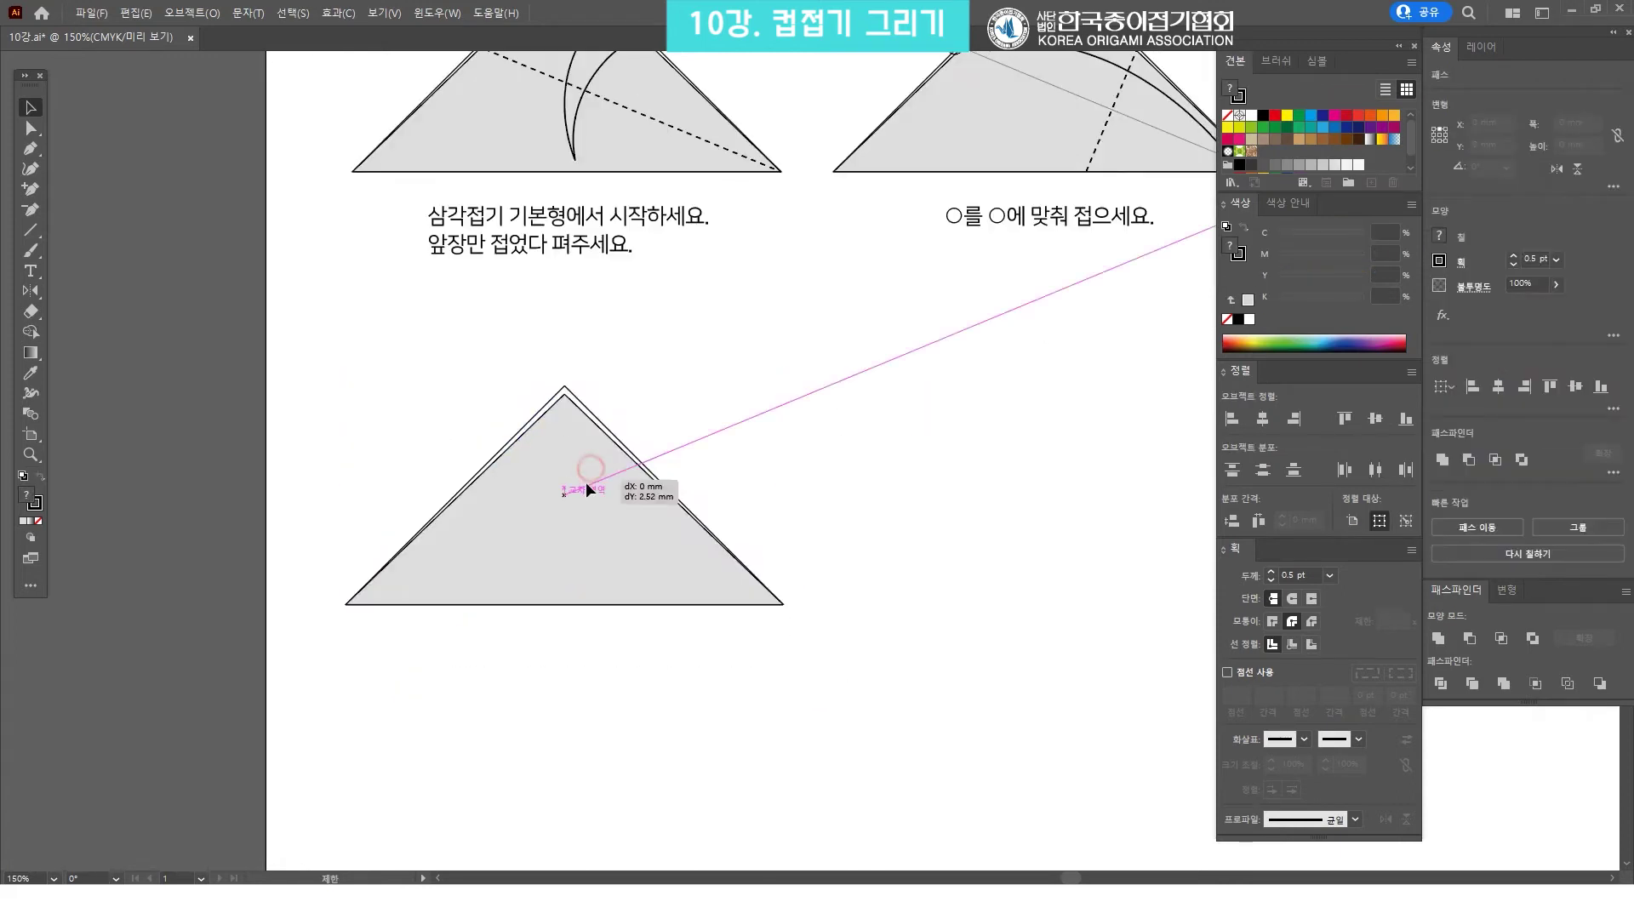
{"action": "left_click", "coordinate": [843, 462]}
{"action": "left_click_drag", "start_coordinate": [793, 444], "coordinate": [831, 559]}
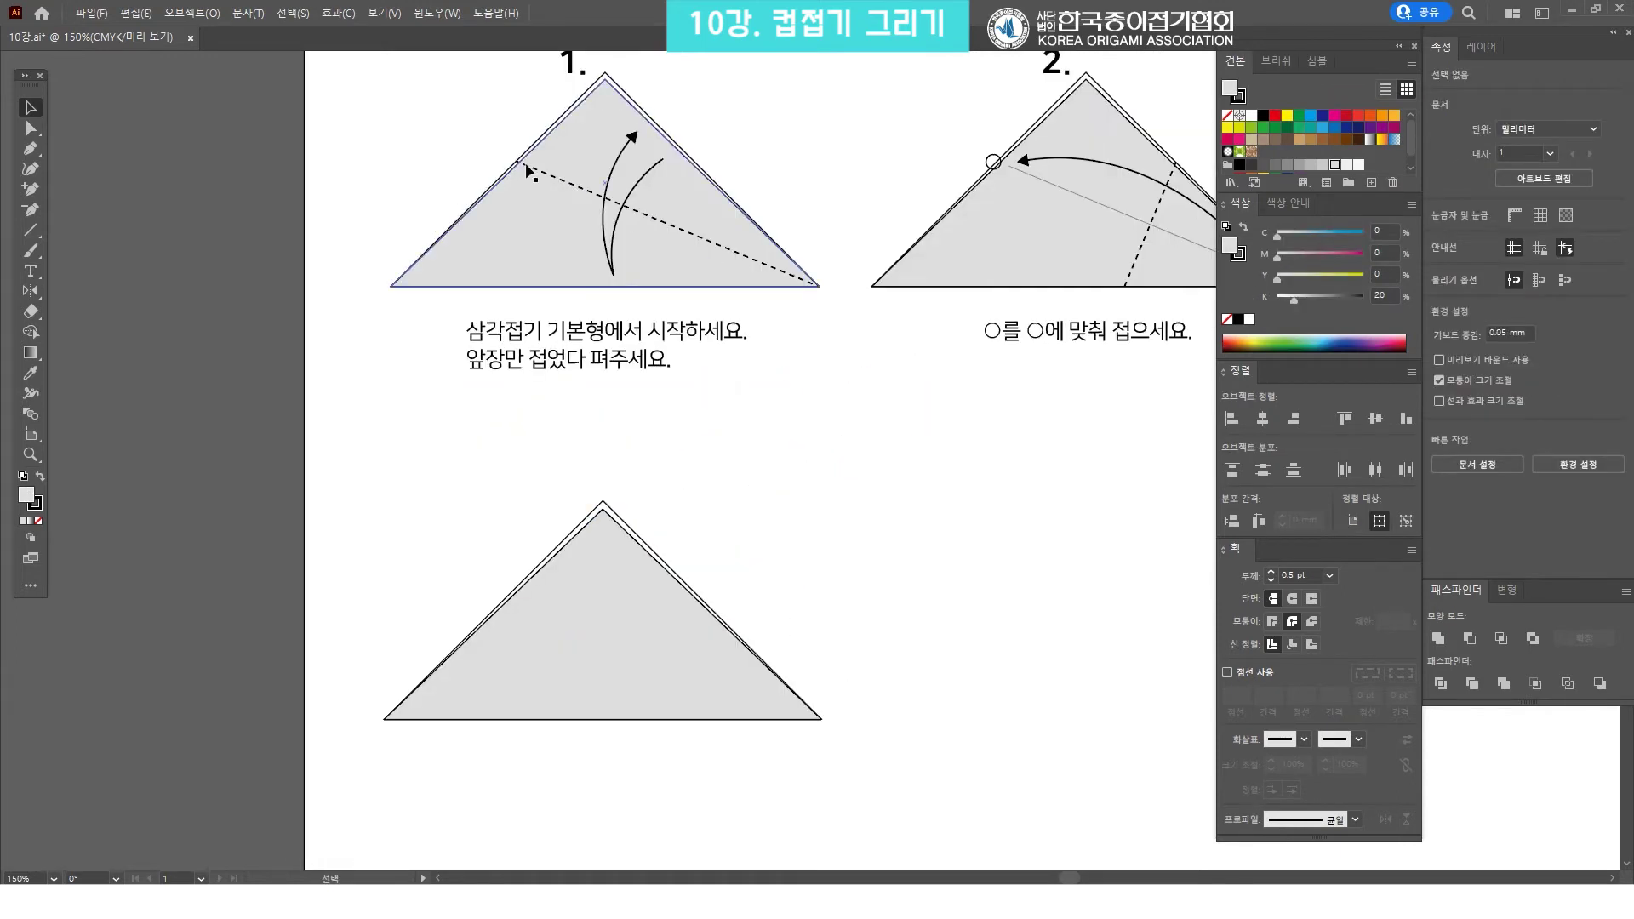
{"action": "left_click_drag", "start_coordinate": [644, 86], "coordinate": [639, 171]}
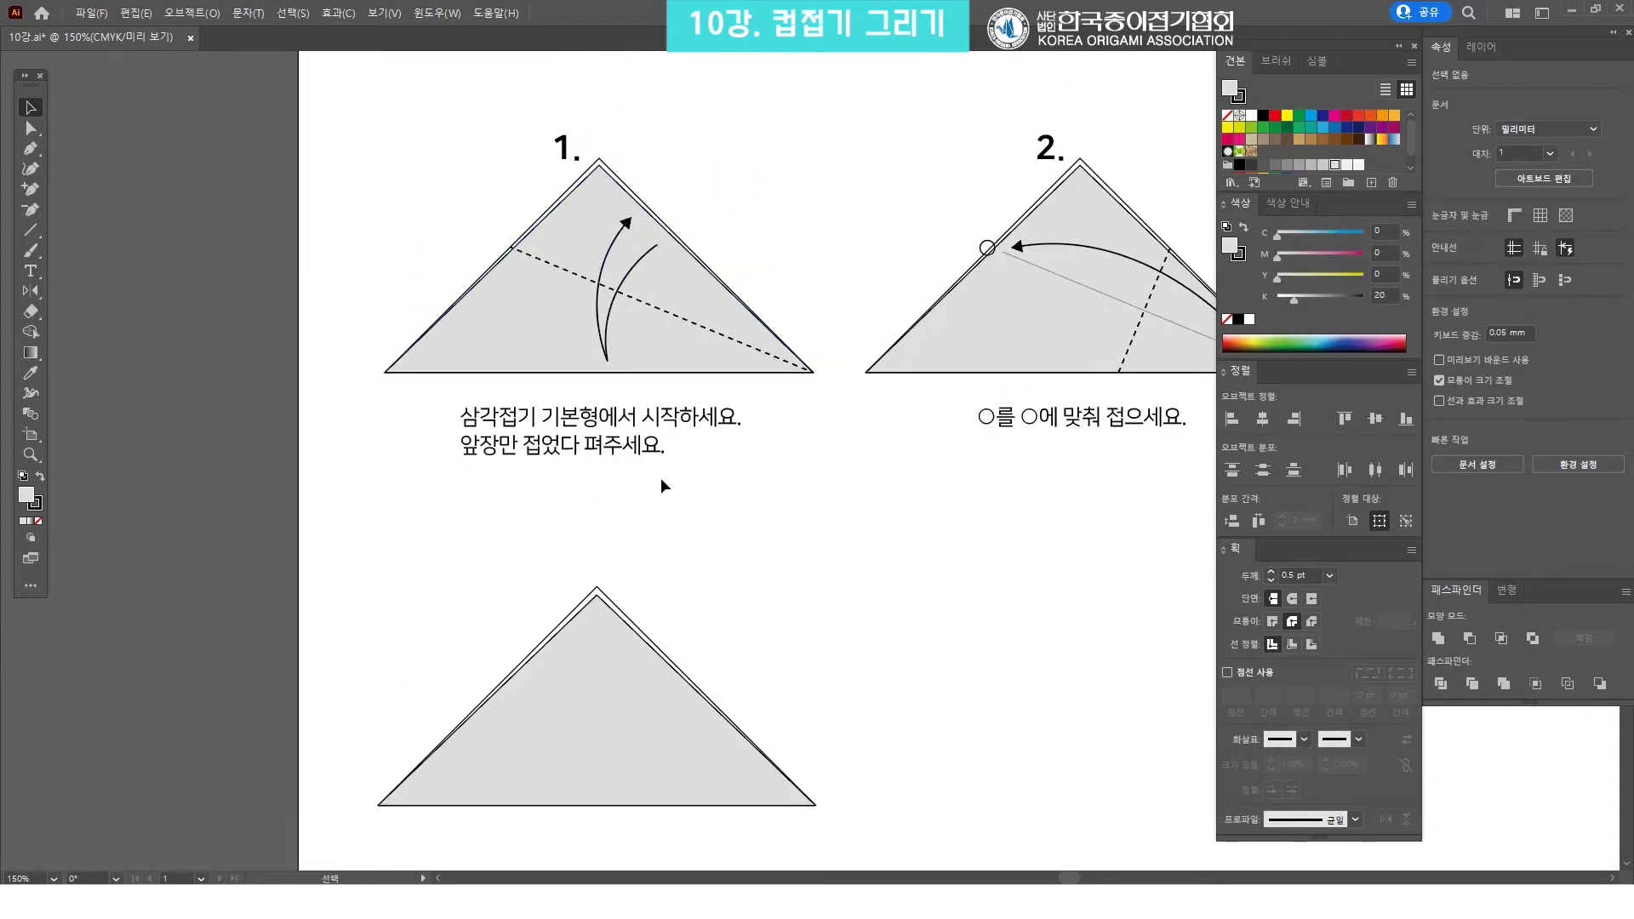
{"action": "left_click_drag", "start_coordinate": [683, 579], "coordinate": [658, 329]}
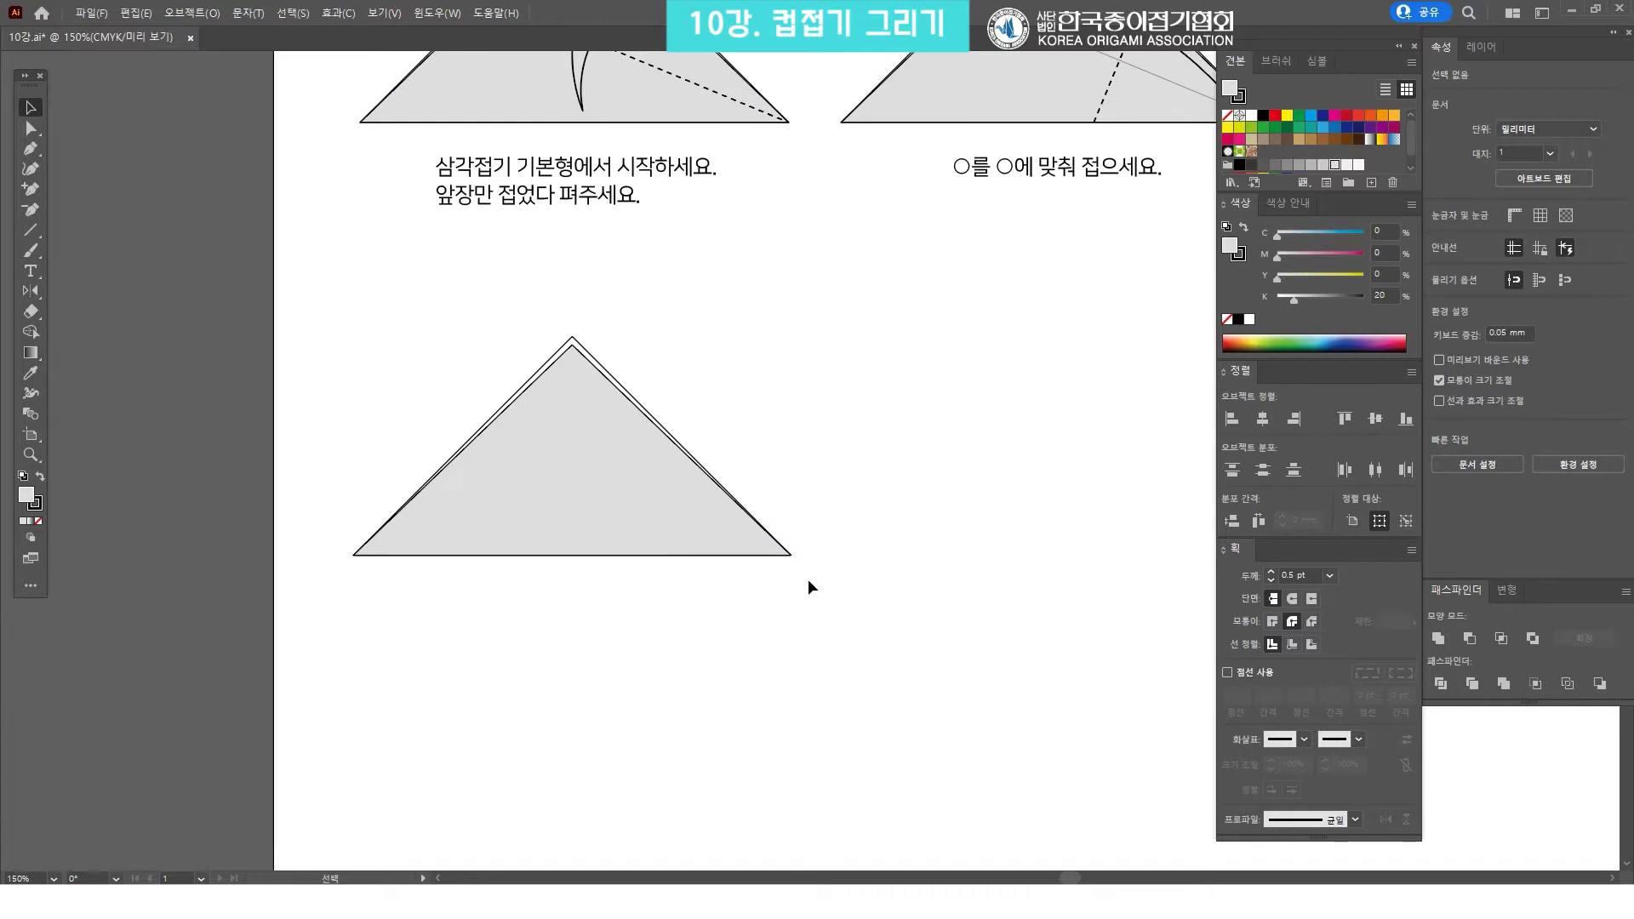
{"action": "left_click", "coordinate": [789, 556]}
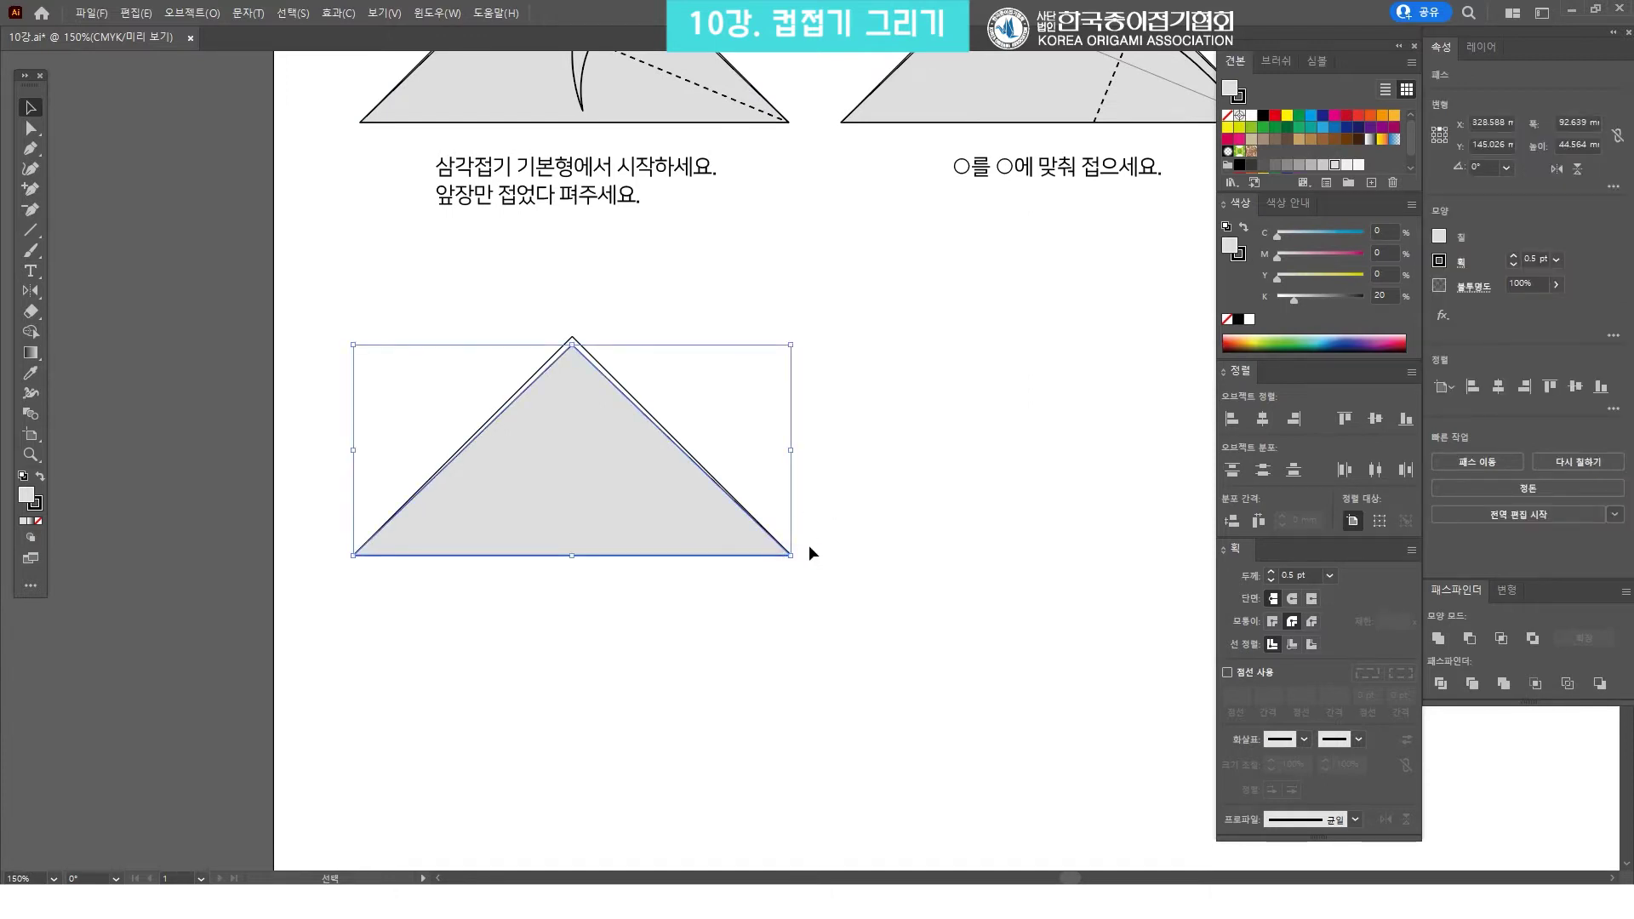
{"action": "left_click", "coordinate": [808, 548]}
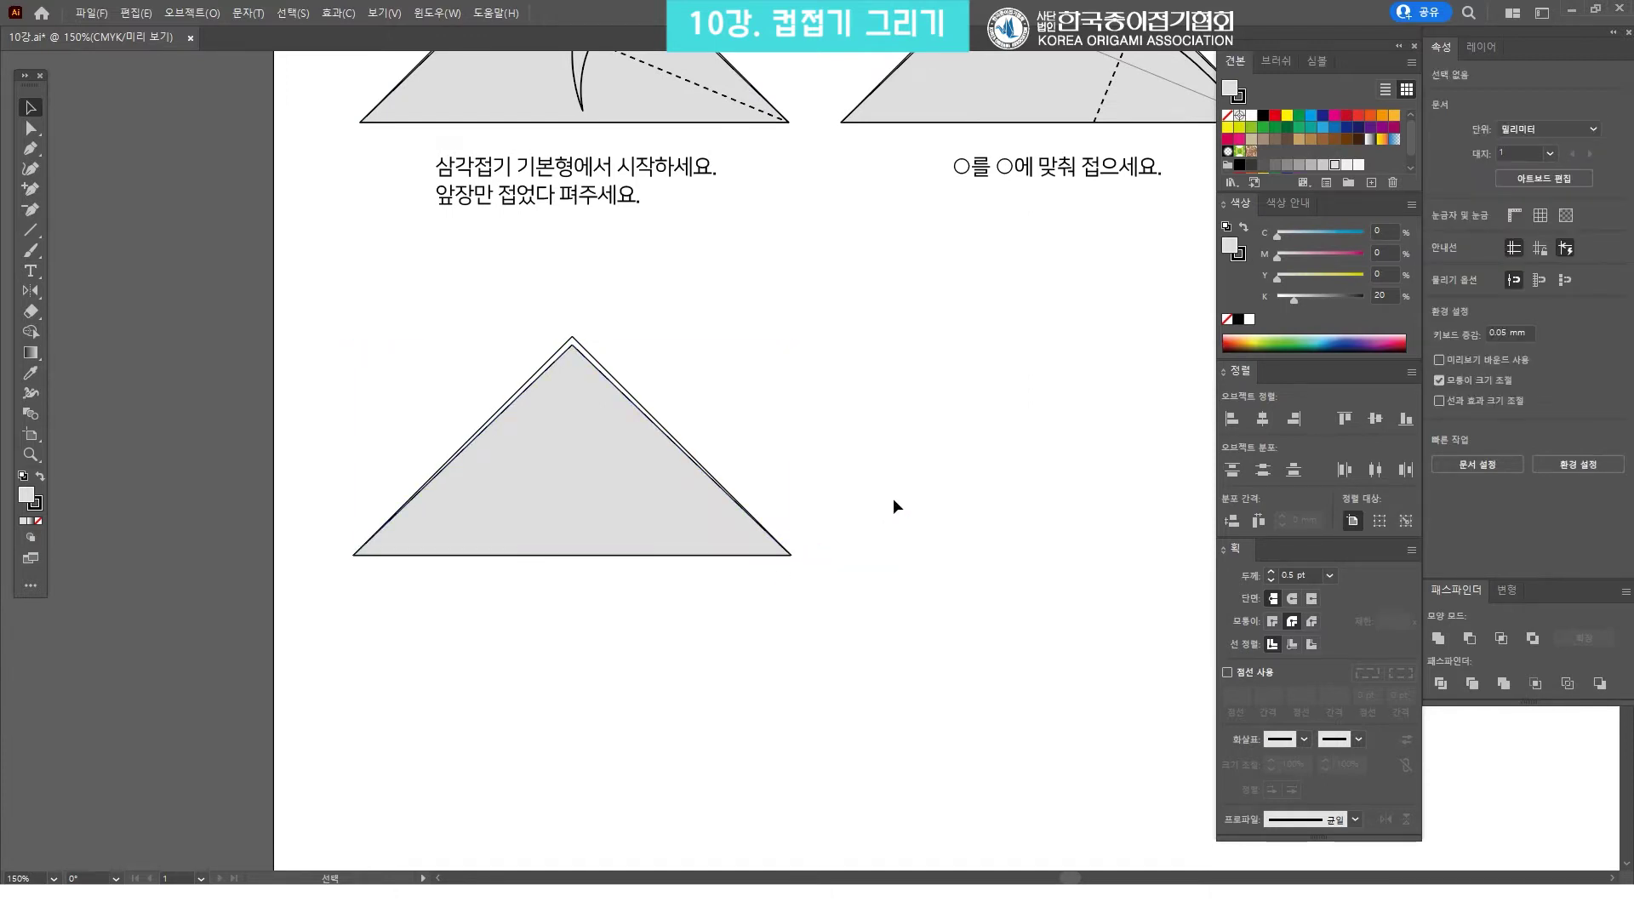
Create a 22.5° line starting at the triangle's right base corner
{"action": "left_click", "coordinate": [30, 230]}
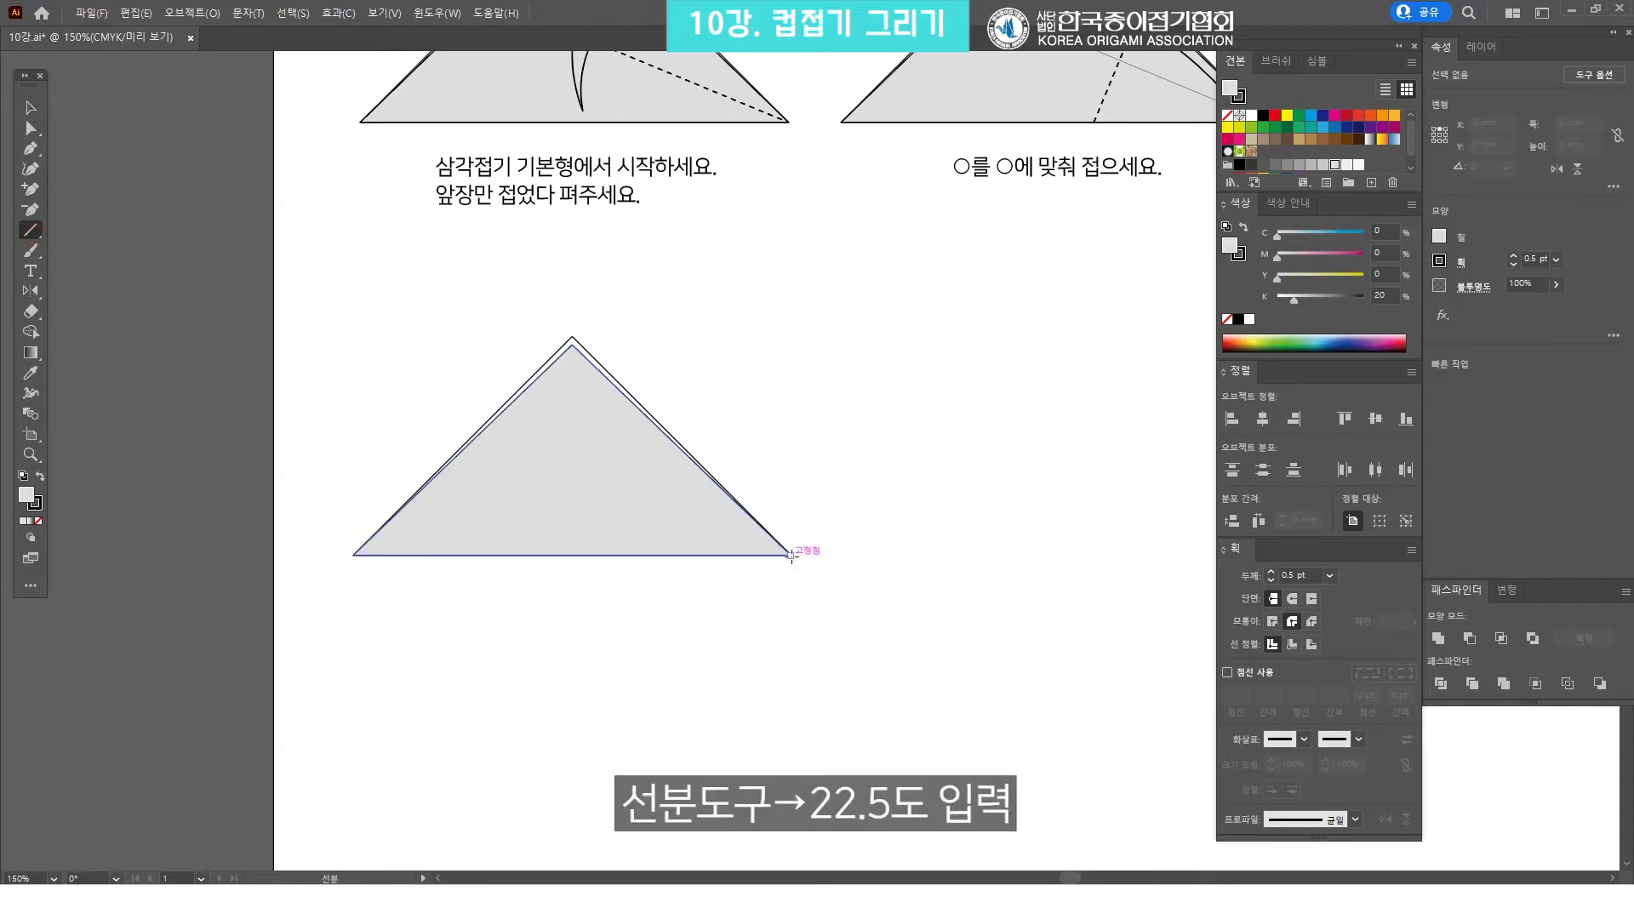
{"action": "left_click", "coordinate": [791, 555]}
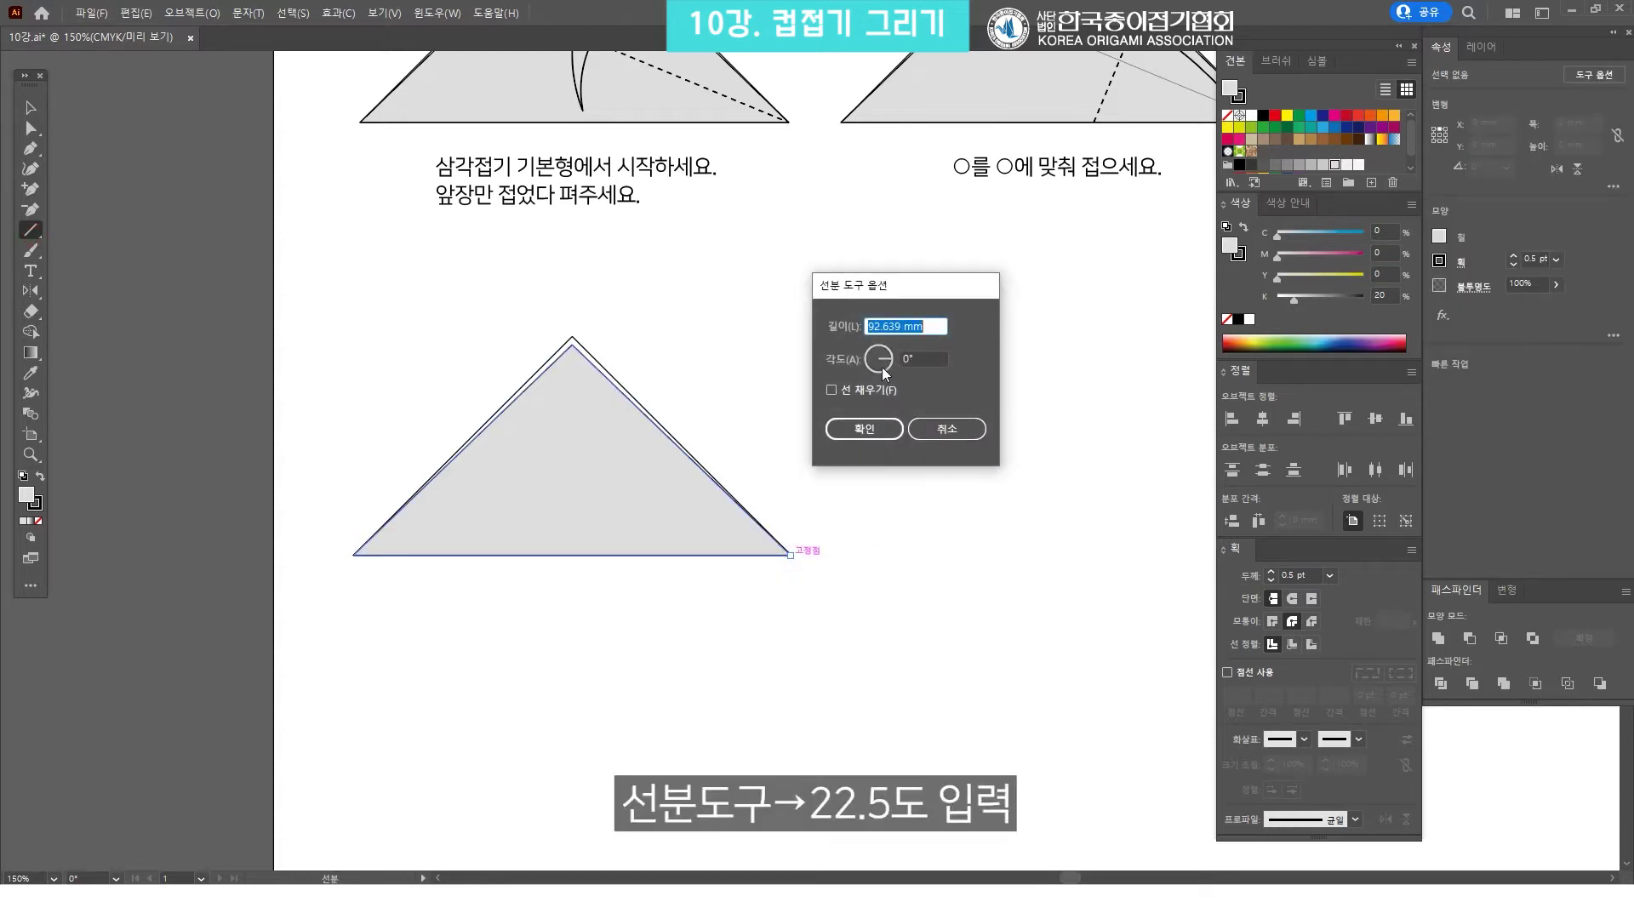
{"action": "left_click", "coordinate": [910, 360]}
{"action": "type", "text": "22.5"}
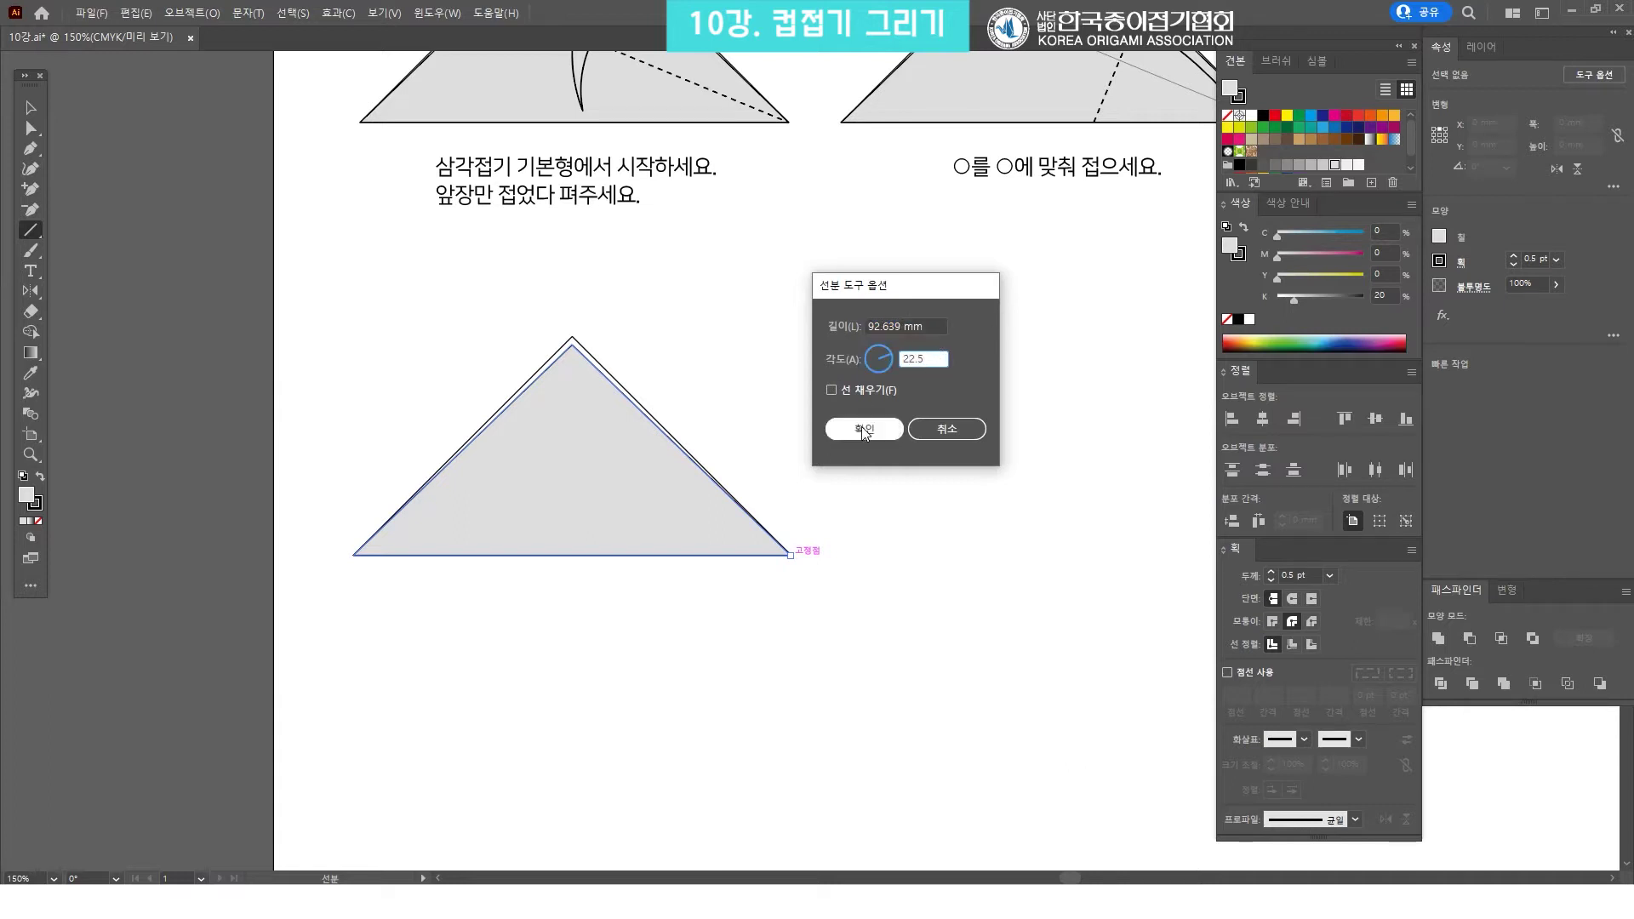
{"action": "left_click", "coordinate": [863, 430]}
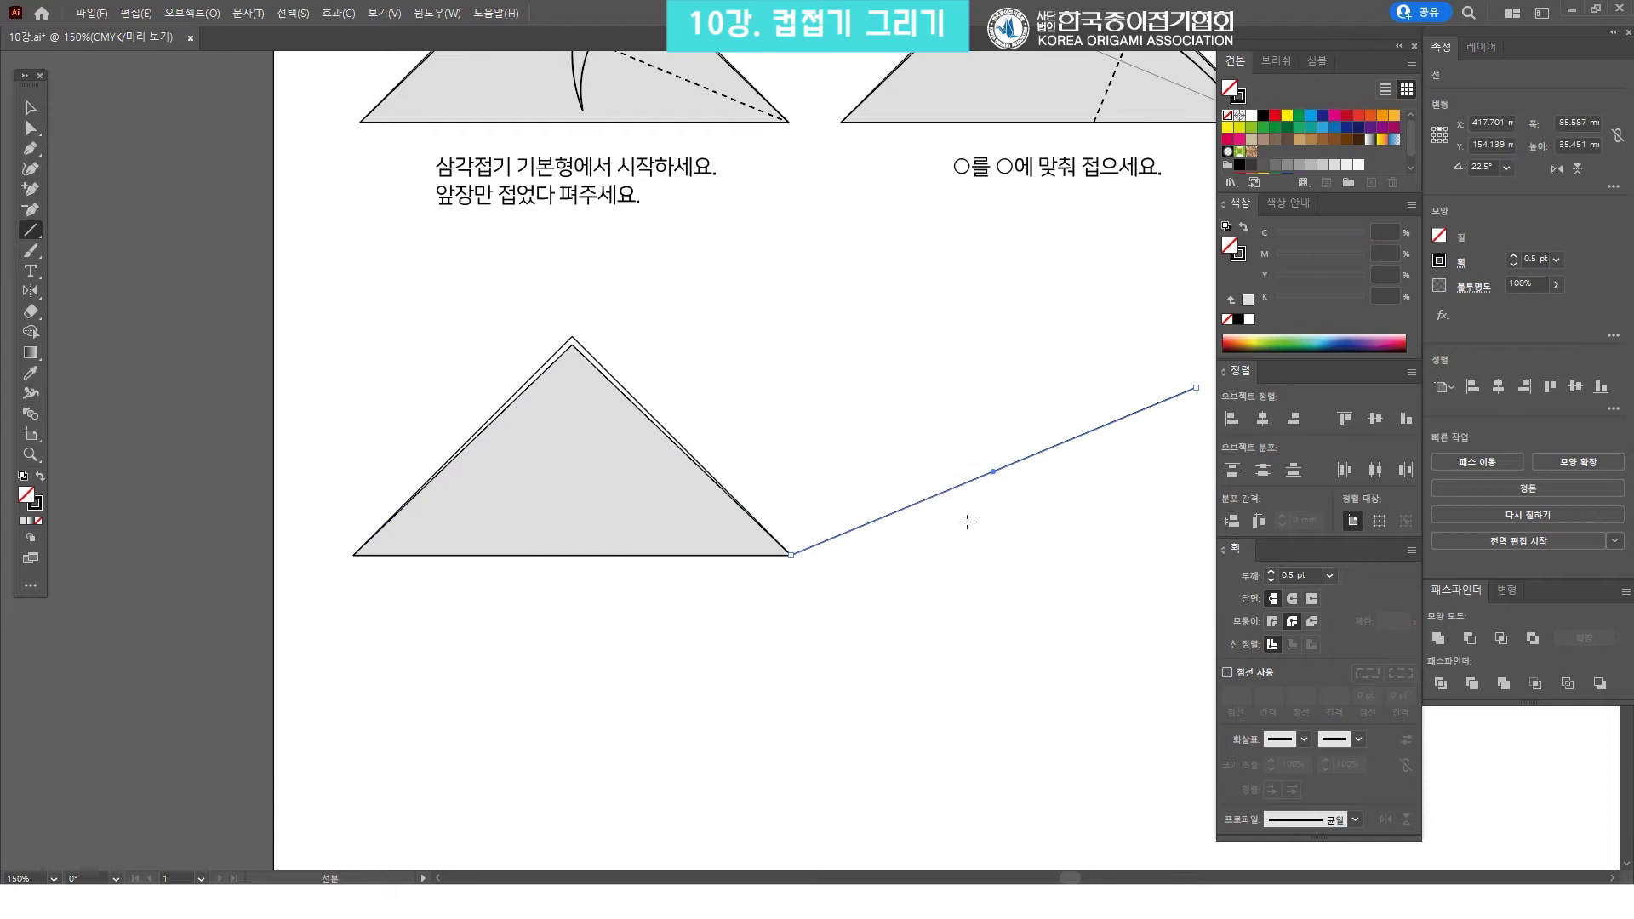
{"action": "key", "text": "v"}
{"action": "mouse_move", "coordinate": [968, 522]}
{"action": "left_mouse_down"}
{"action": "mouse_move", "coordinate": [924, 518]}
{"action": "mouse_move", "coordinate": [881, 379]}
{"action": "mouse_move", "coordinate": [761, 420]}
{"action": "left_mouse_up"}
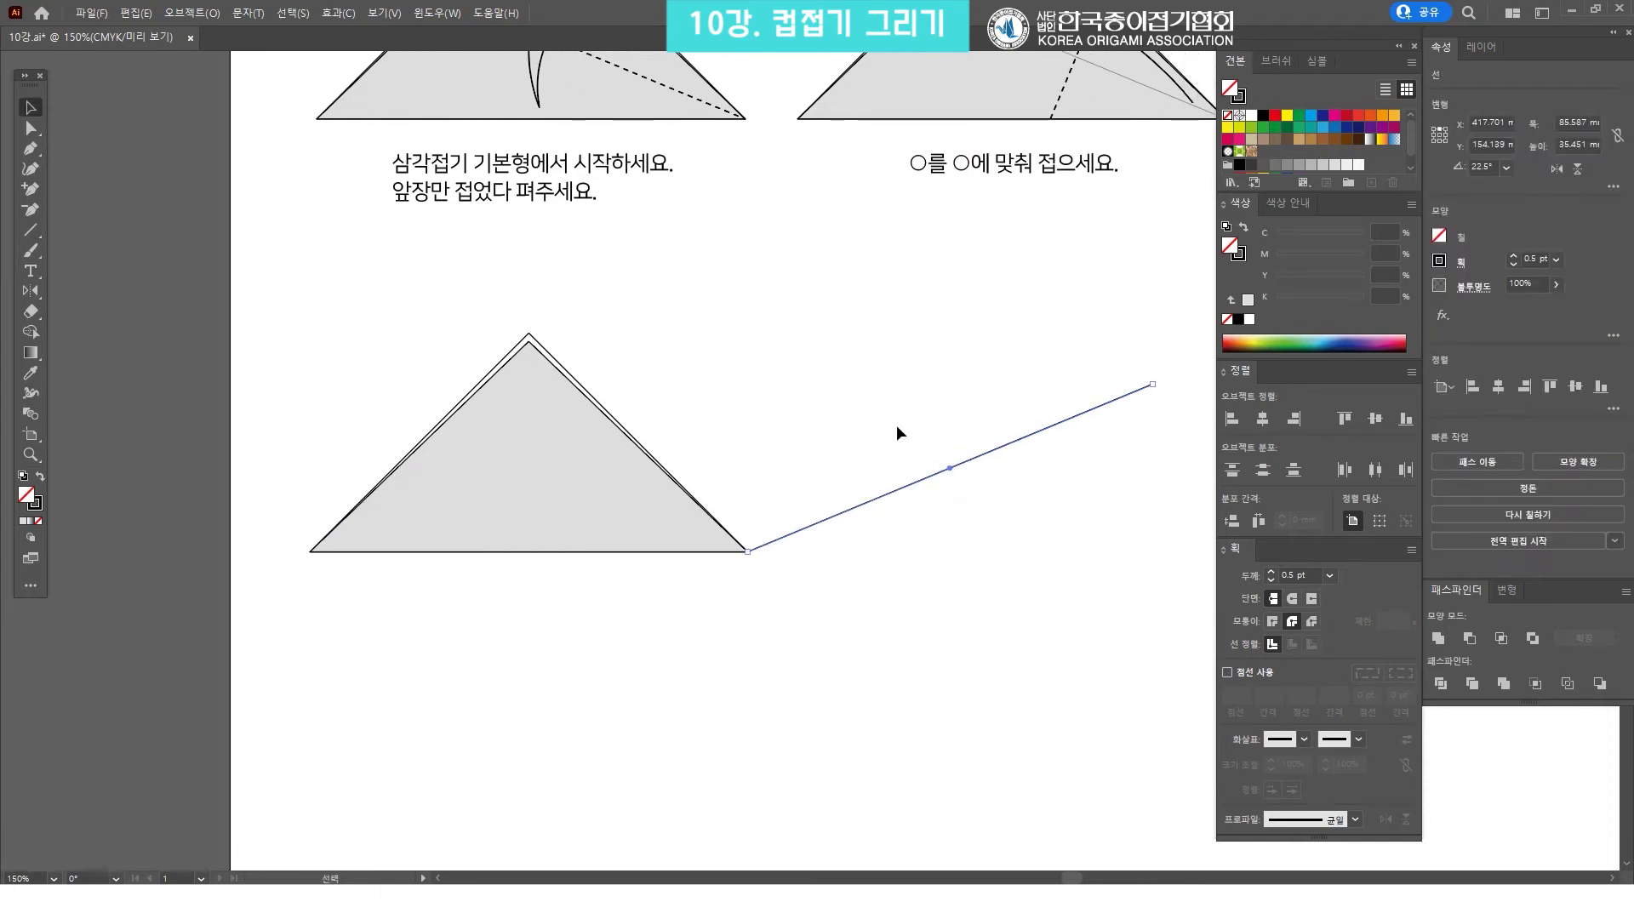
{"action": "left_click", "coordinate": [839, 606]}
{"action": "left_click", "coordinate": [799, 531]}
Rotate the line around the right corner so it crosses the triangle
{"action": "left_click", "coordinate": [31, 289]}
{"action": "left_click", "coordinate": [86, 297]}
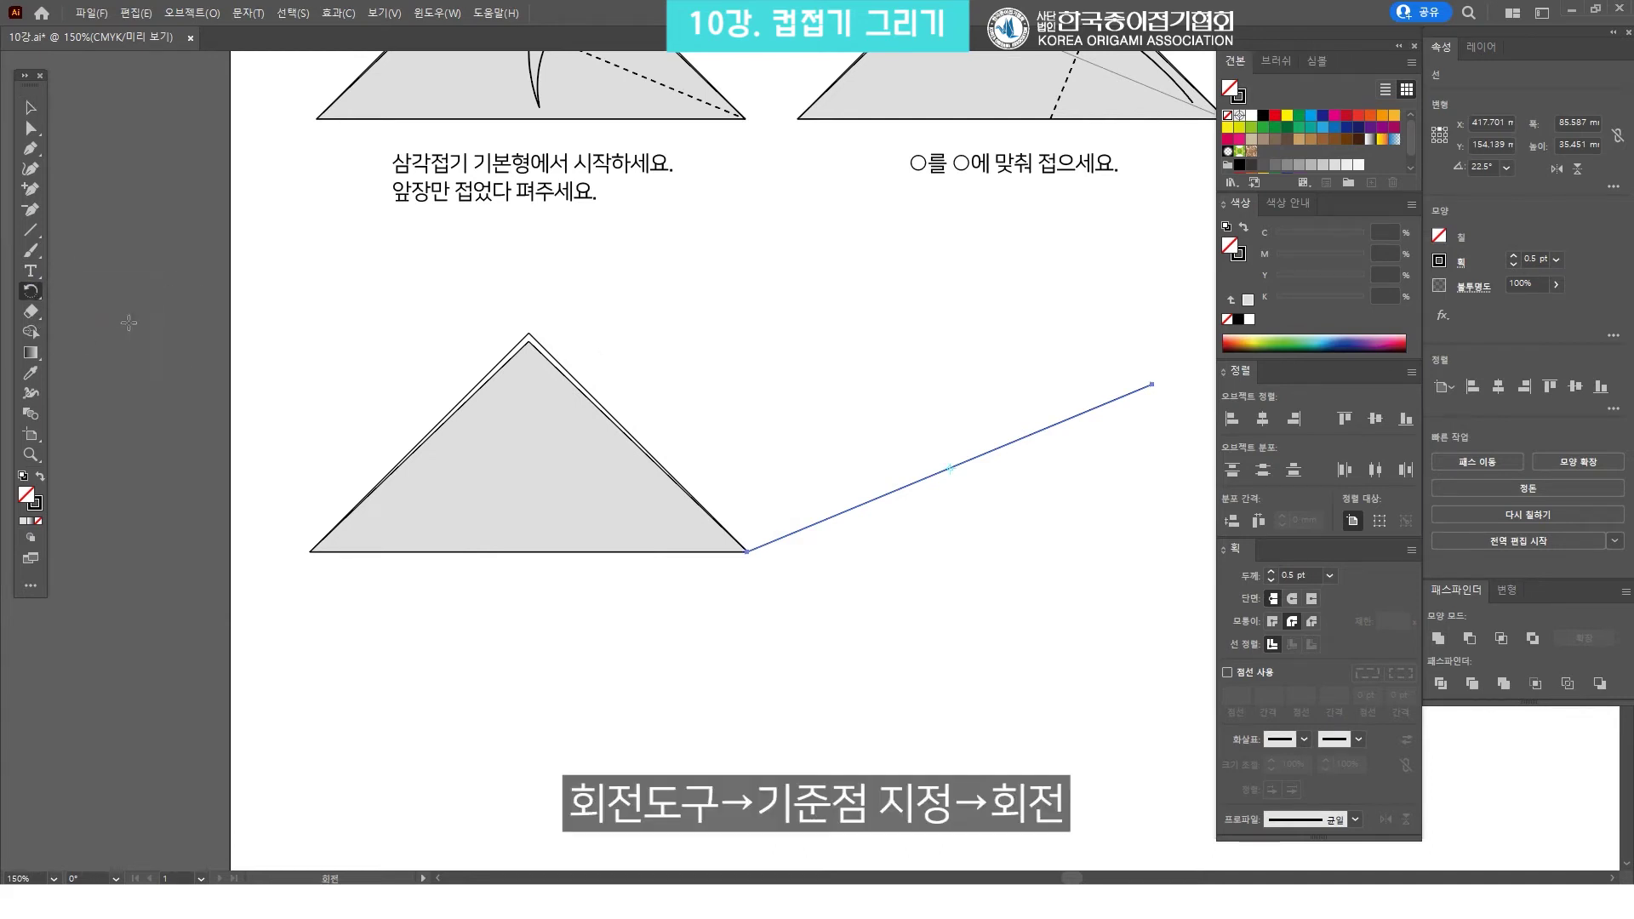
{"action": "left_click", "coordinate": [748, 552]}
{"action": "mouse_move", "coordinate": [972, 448]}
{"action": "left_mouse_down"}
{"action": "mouse_move", "coordinate": [733, 408]}
{"action": "mouse_move", "coordinate": [650, 453]}
{"action": "mouse_move", "coordinate": [456, 394]}
{"action": "left_mouse_up"}
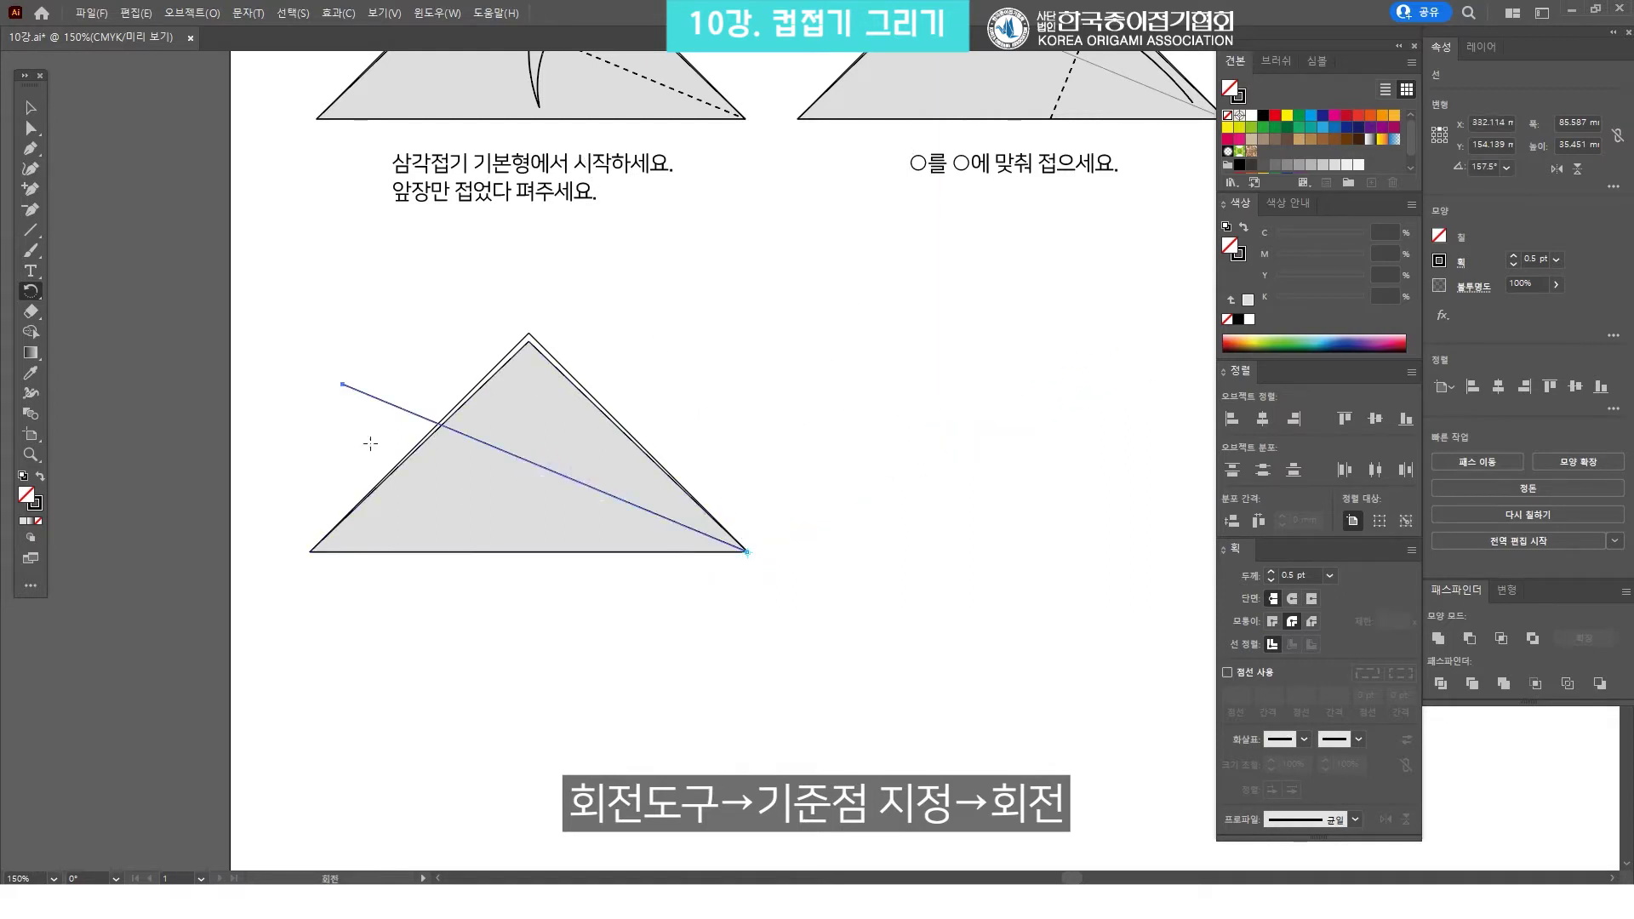
{"action": "key", "text": "v"}
{"action": "left_click", "coordinate": [718, 364]}
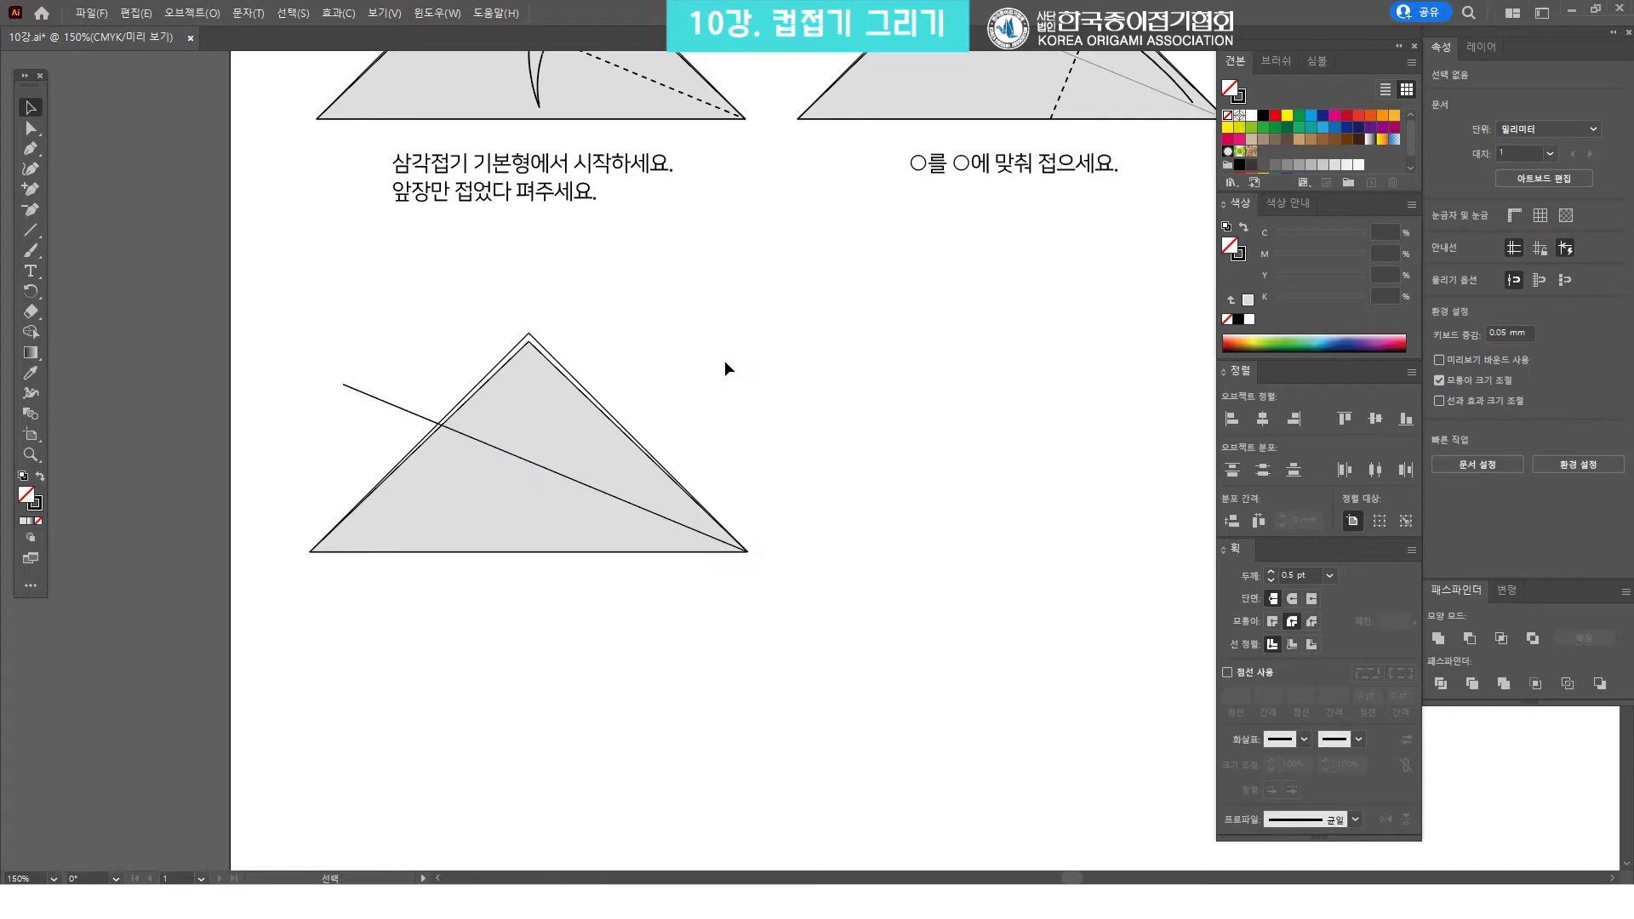
Shorten the line to end at the triangle's left edge and reposition the grey triangle
{"action": "left_click_drag", "start_coordinate": [527, 385], "coordinate": [555, 485]}
{"action": "left_click", "coordinate": [369, 461]}
{"action": "left_click_drag", "start_coordinate": [369, 461], "coordinate": [460, 505]}
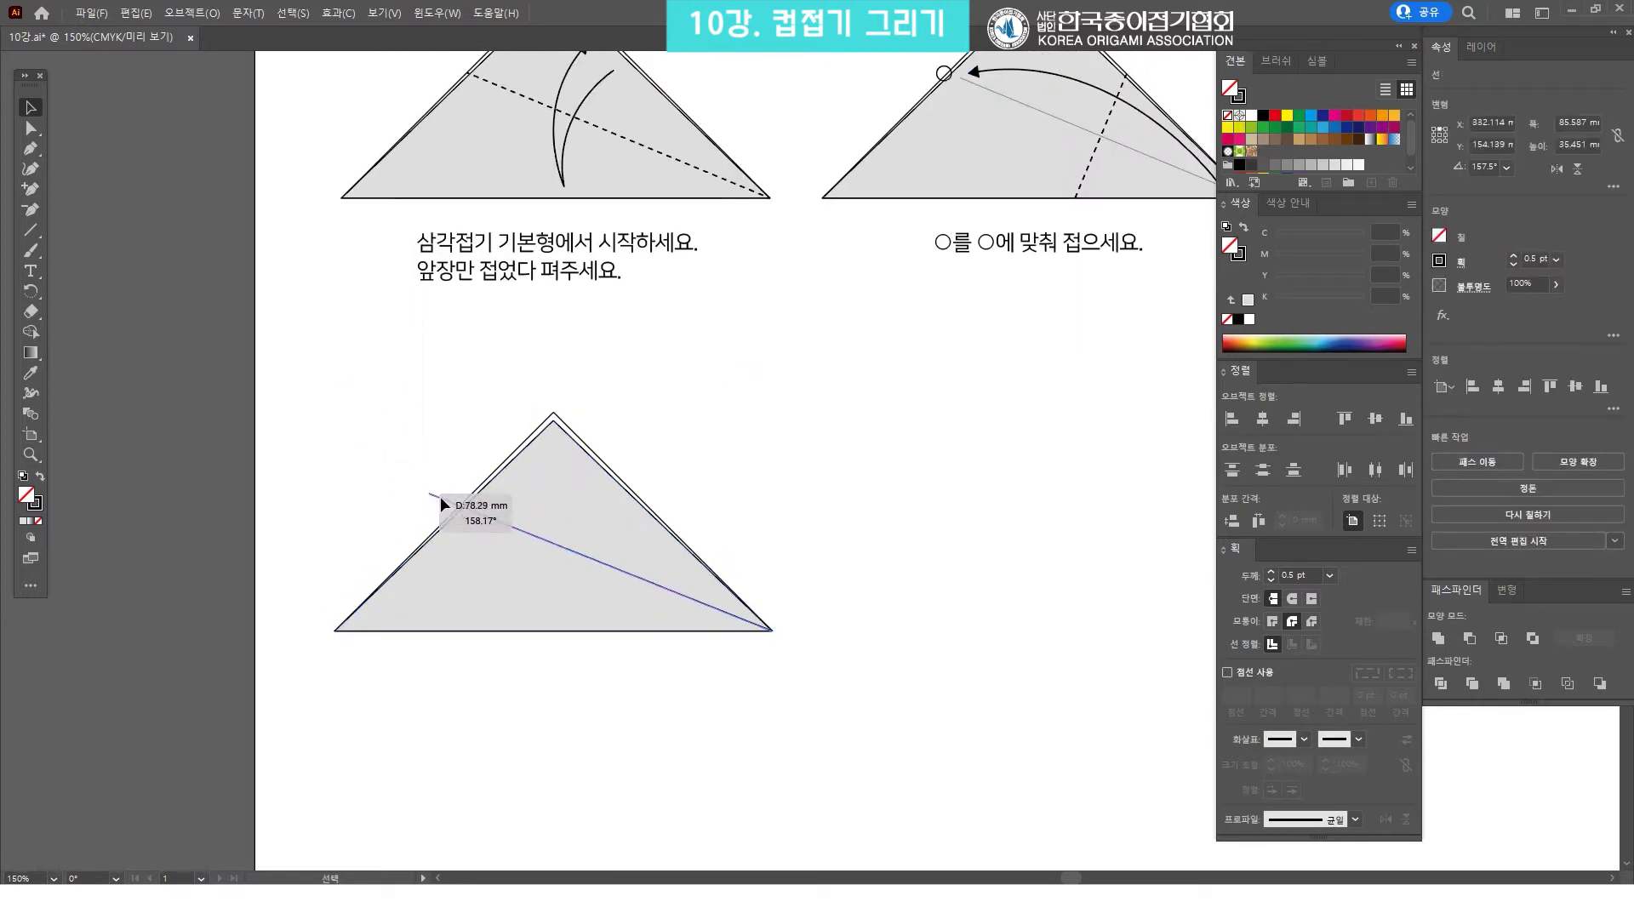
{"action": "left_click_drag", "start_coordinate": [460, 505], "coordinate": [460, 504]}
{"action": "left_click_drag", "start_coordinate": [554, 517], "coordinate": [614, 516]}
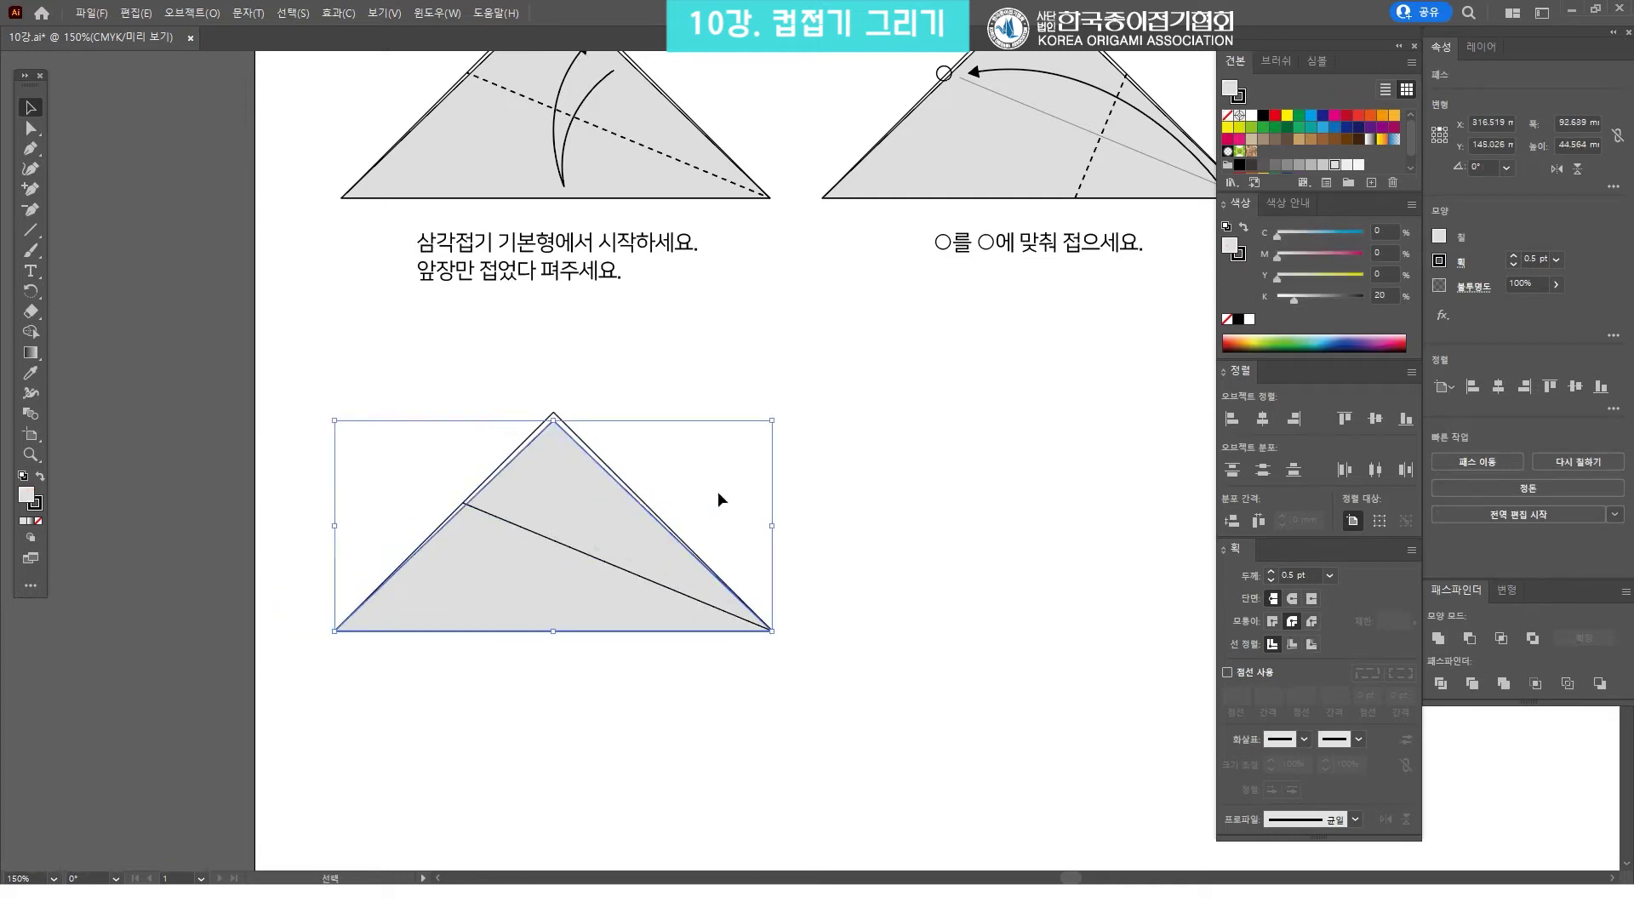
Give the fold line a 0.75 pt stroke, dashed with a 3 pt dash
{"action": "left_click", "coordinate": [781, 467]}
{"action": "key", "text": "ctrl+equal"}
{"action": "left_click", "coordinate": [700, 505]}
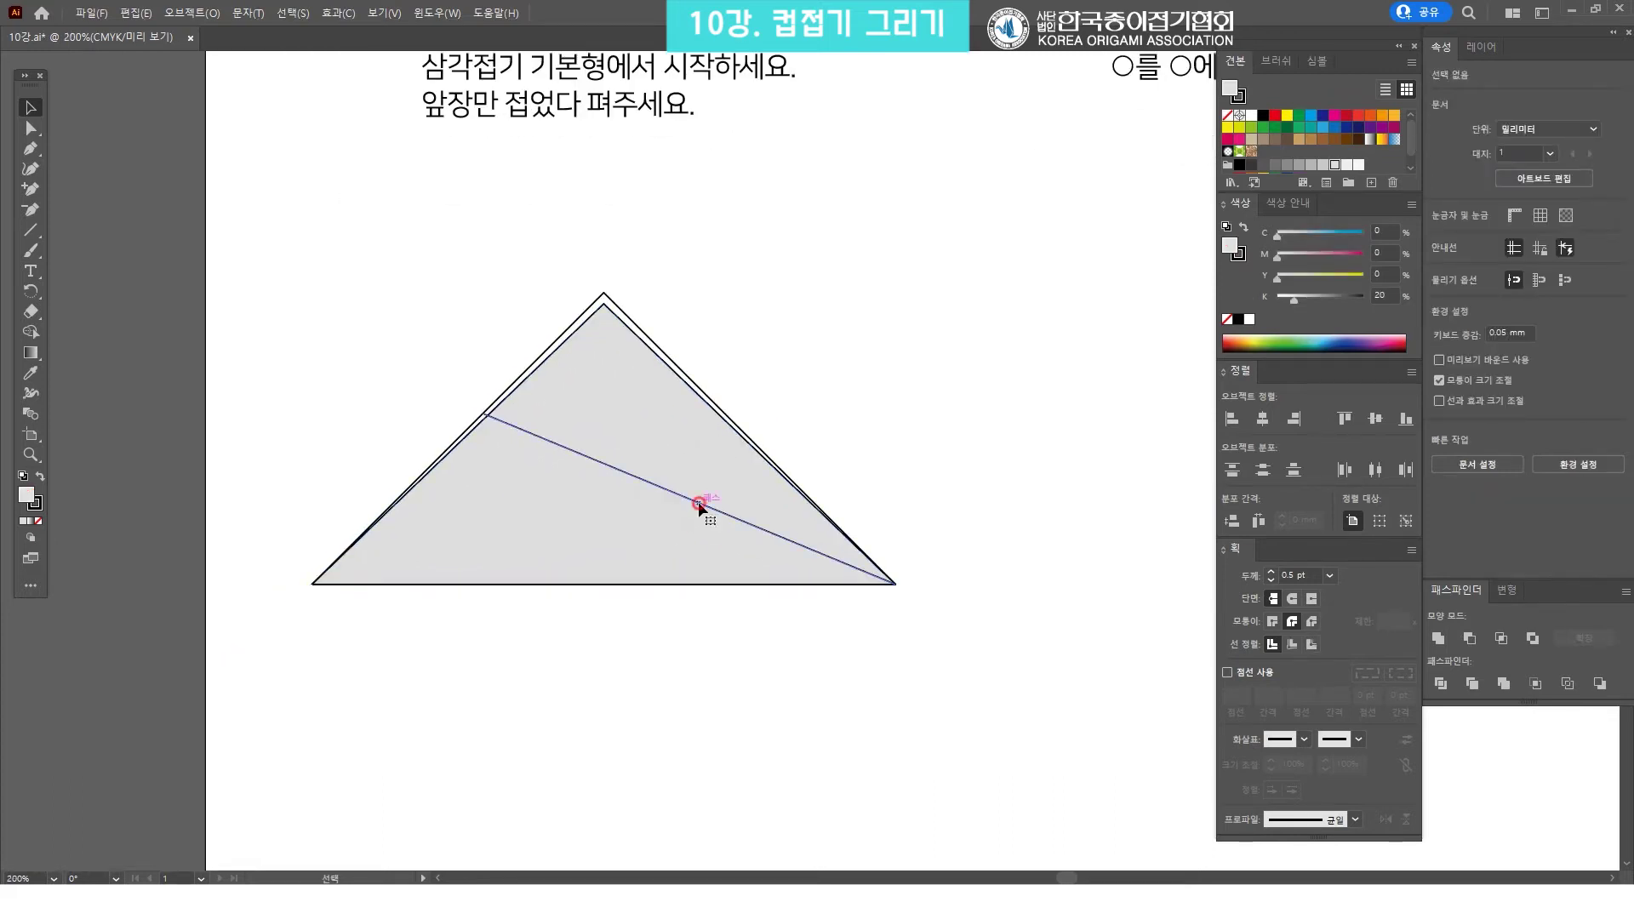
{"action": "left_click", "coordinate": [1332, 576]}
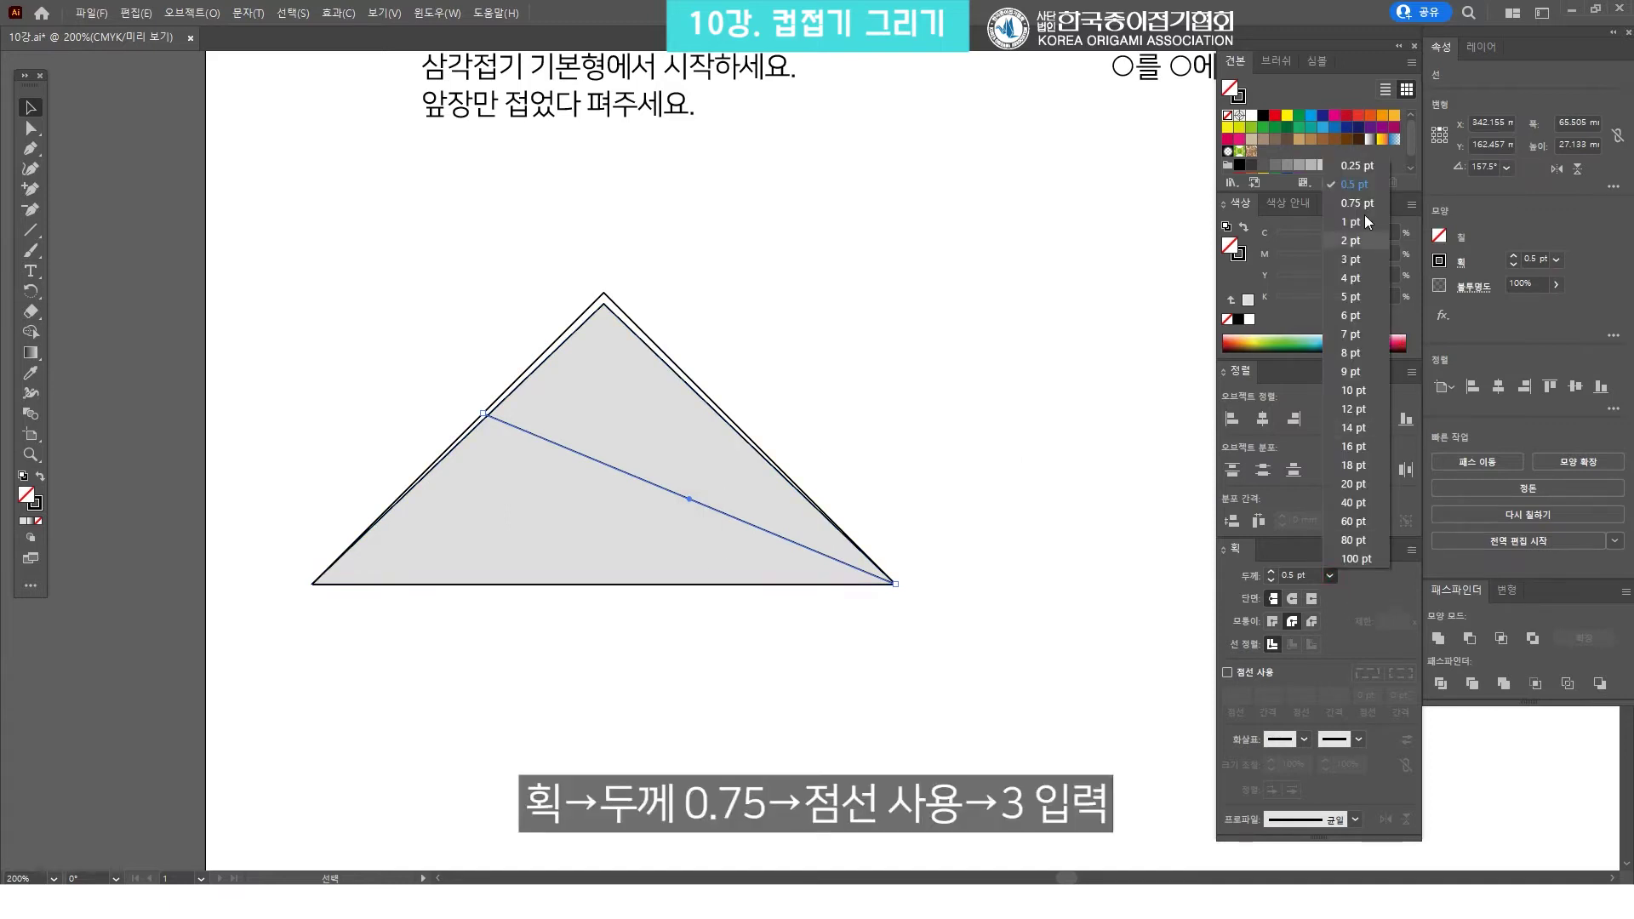
{"action": "left_click", "coordinate": [1361, 201]}
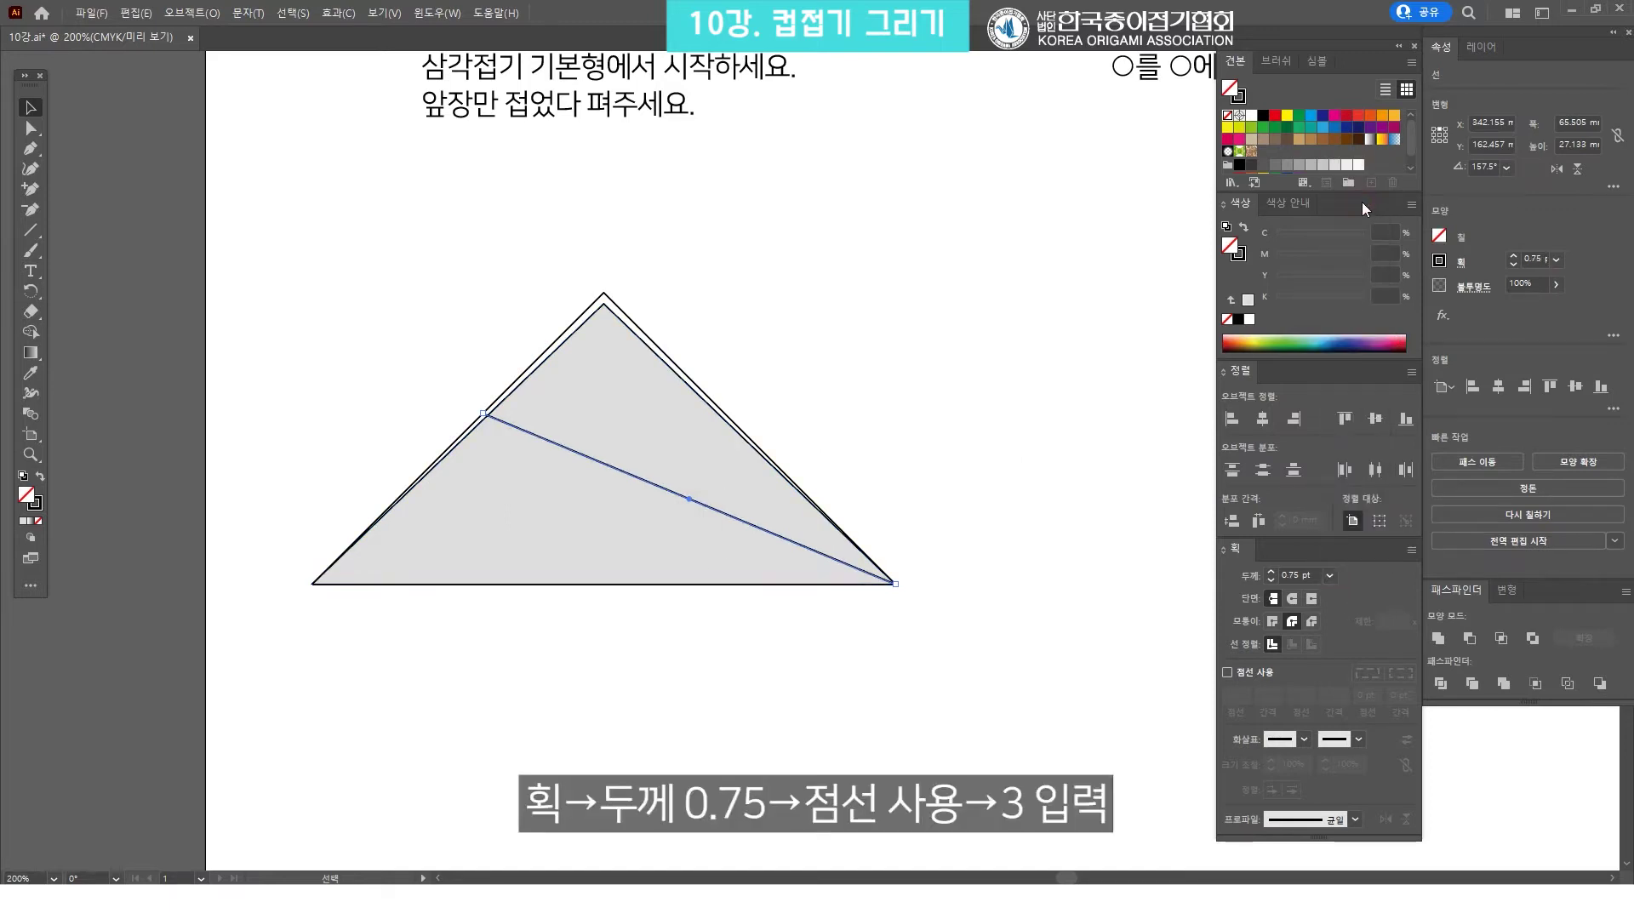
{"action": "left_click", "coordinate": [1256, 676]}
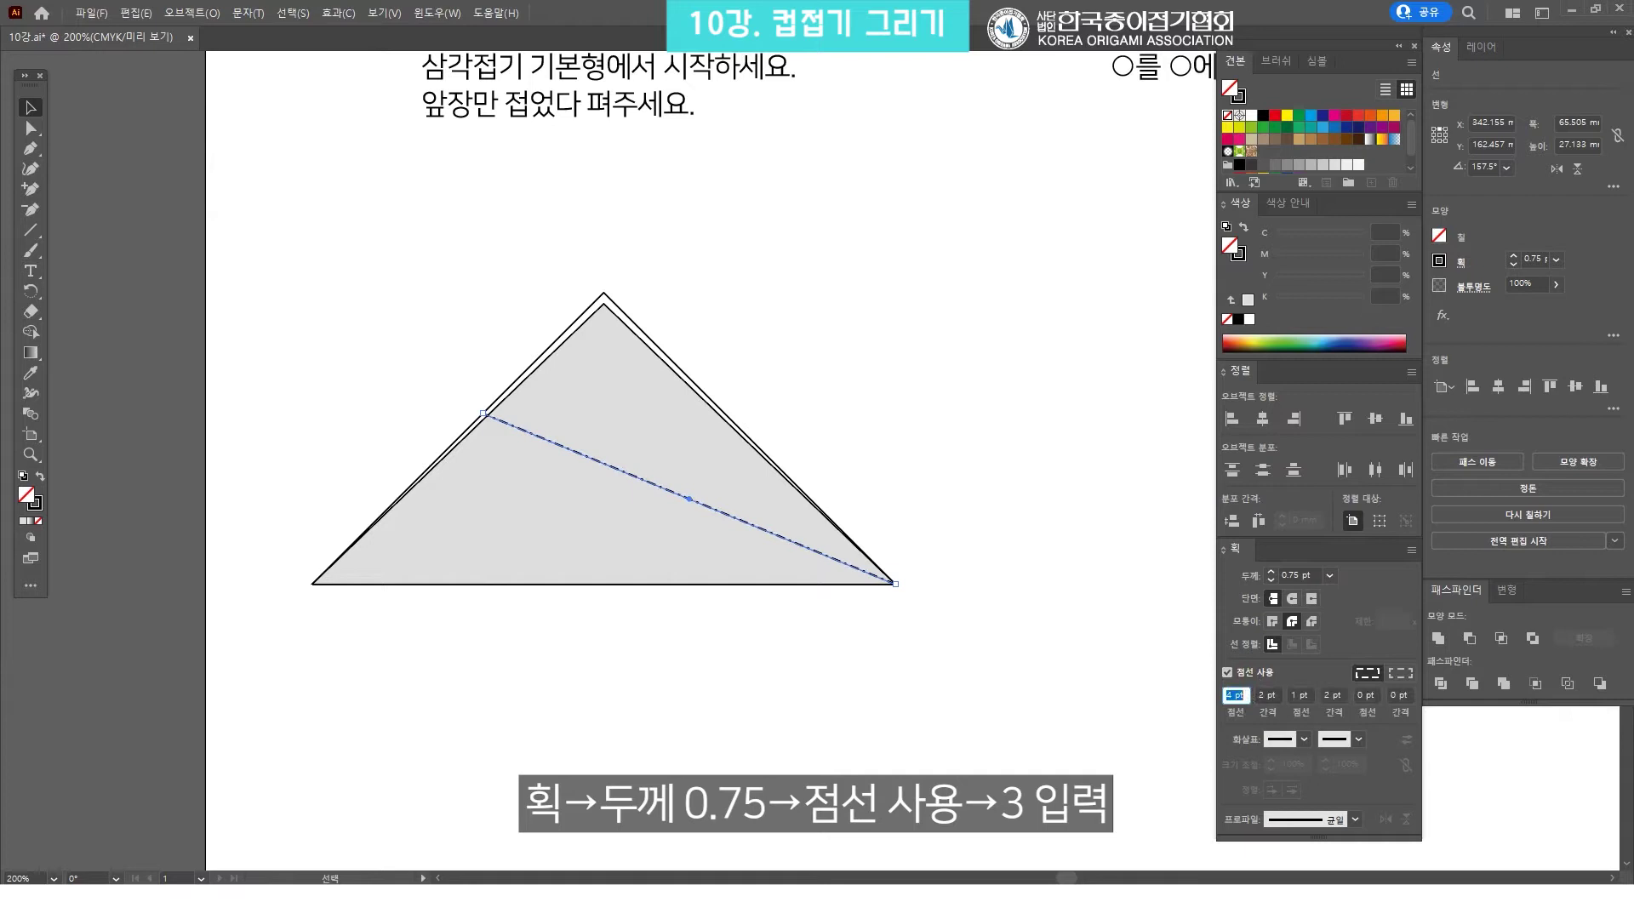
{"action": "type", "text": "3"}
{"action": "key", "text": "Tab"}
{"action": "key", "text": "Tab"}
{"action": "key", "text": "Tab"}
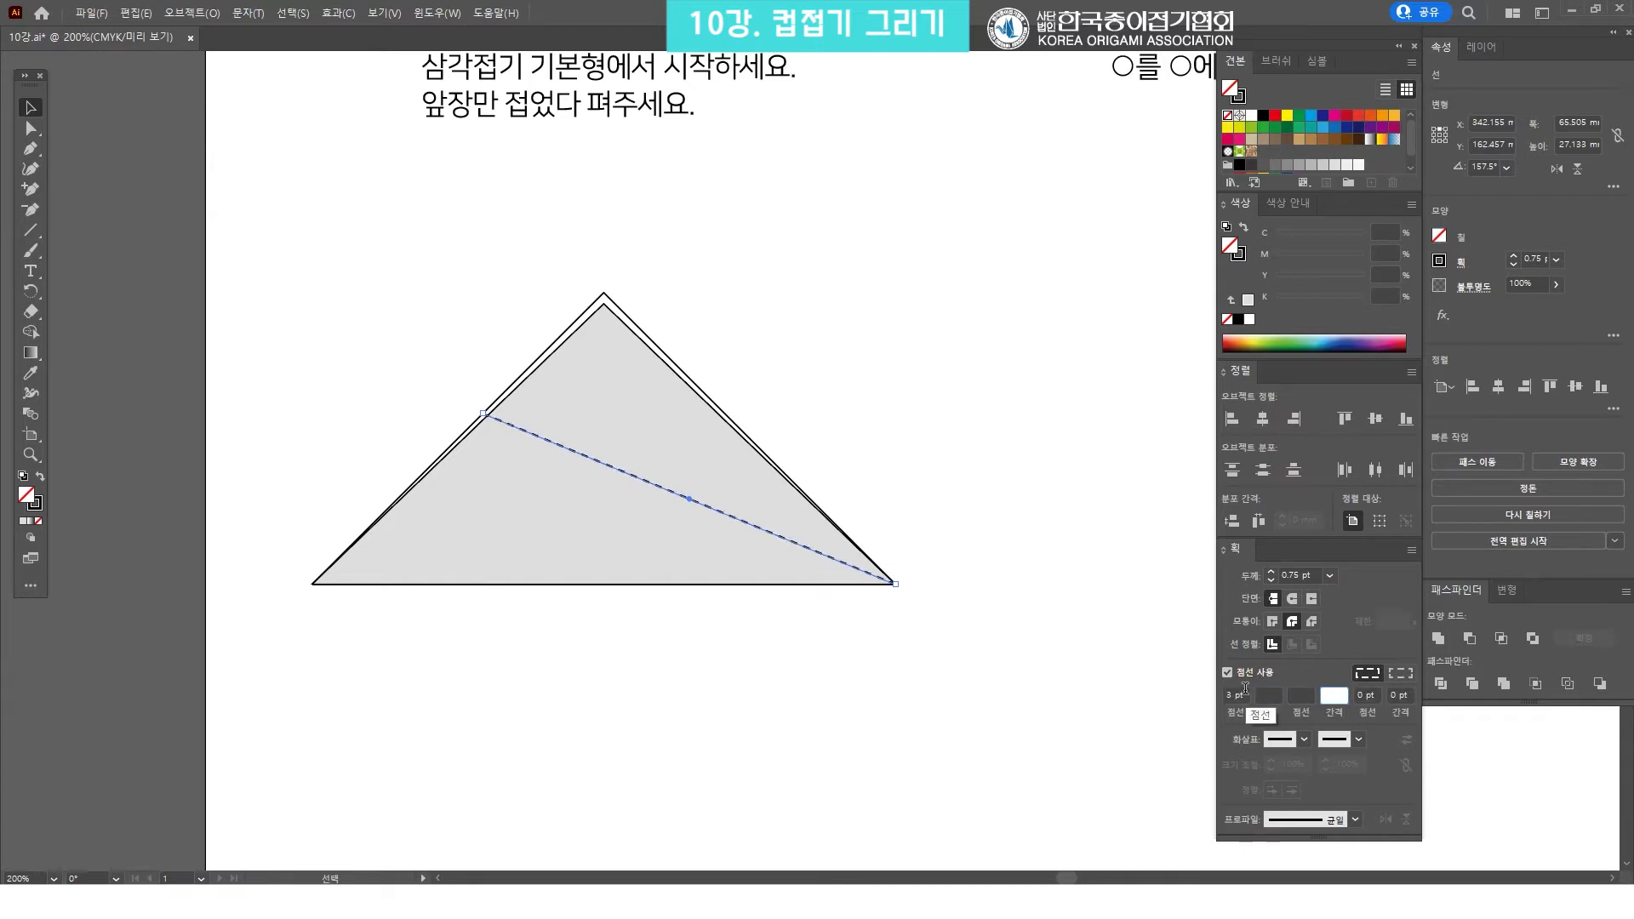
{"action": "left_click", "coordinate": [876, 326]}
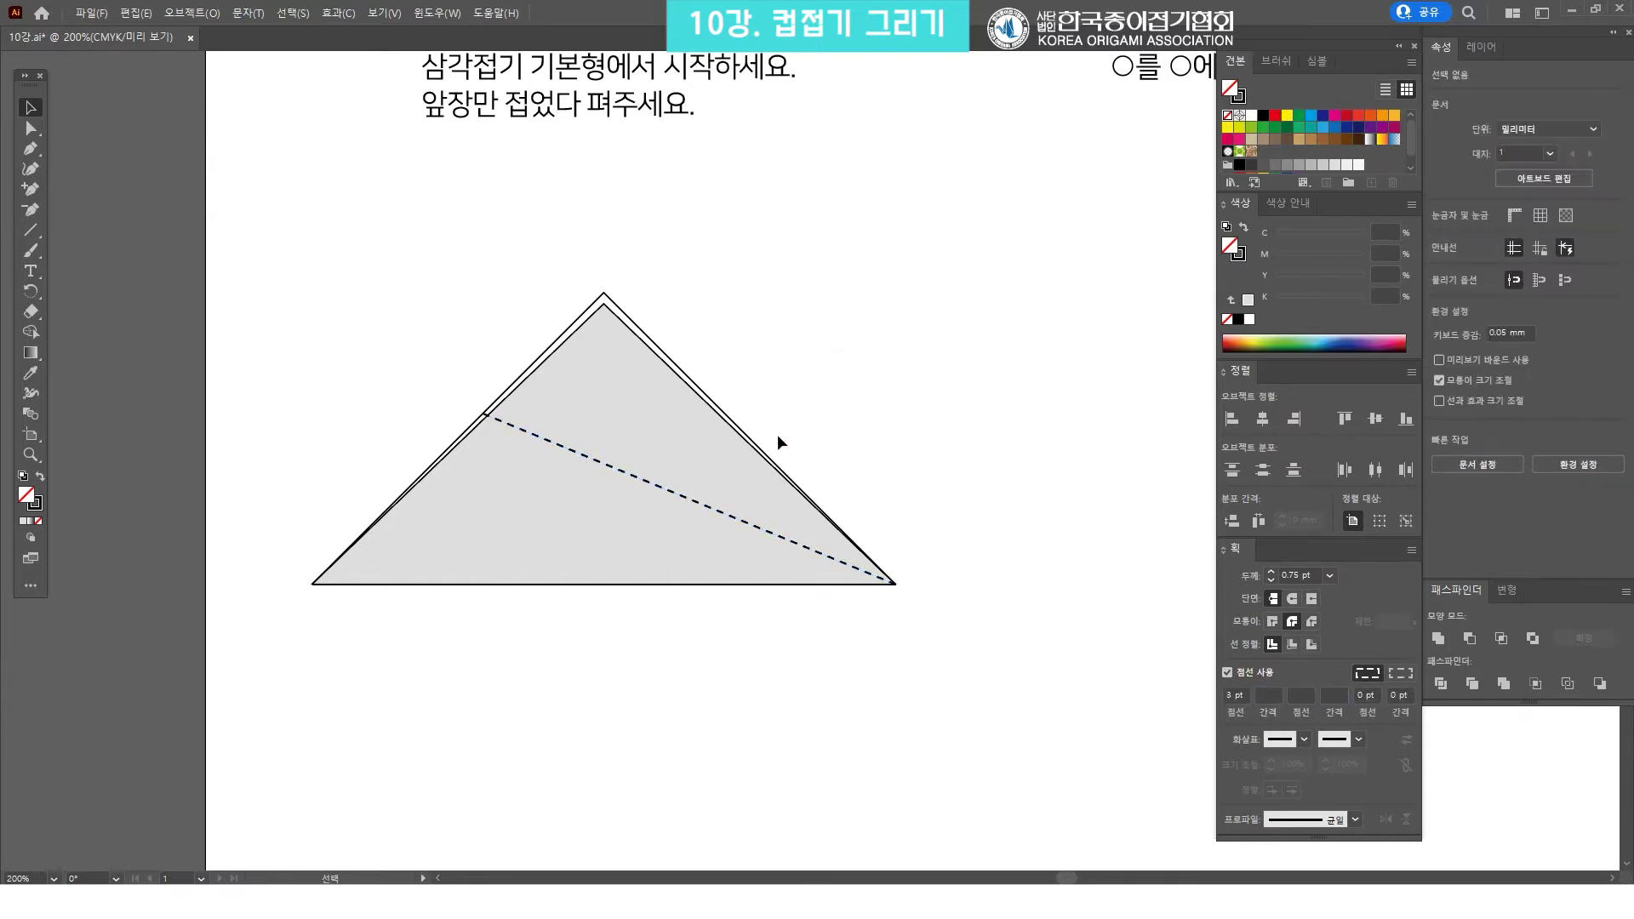
{"action": "left_click", "coordinate": [512, 325]}
{"action": "left_click", "coordinate": [878, 301]}
Draw two curved Pen paths sweeping up across the dashed fold
{"action": "left_click", "coordinate": [30, 148]}
{"action": "left_click", "coordinate": [695, 423]}
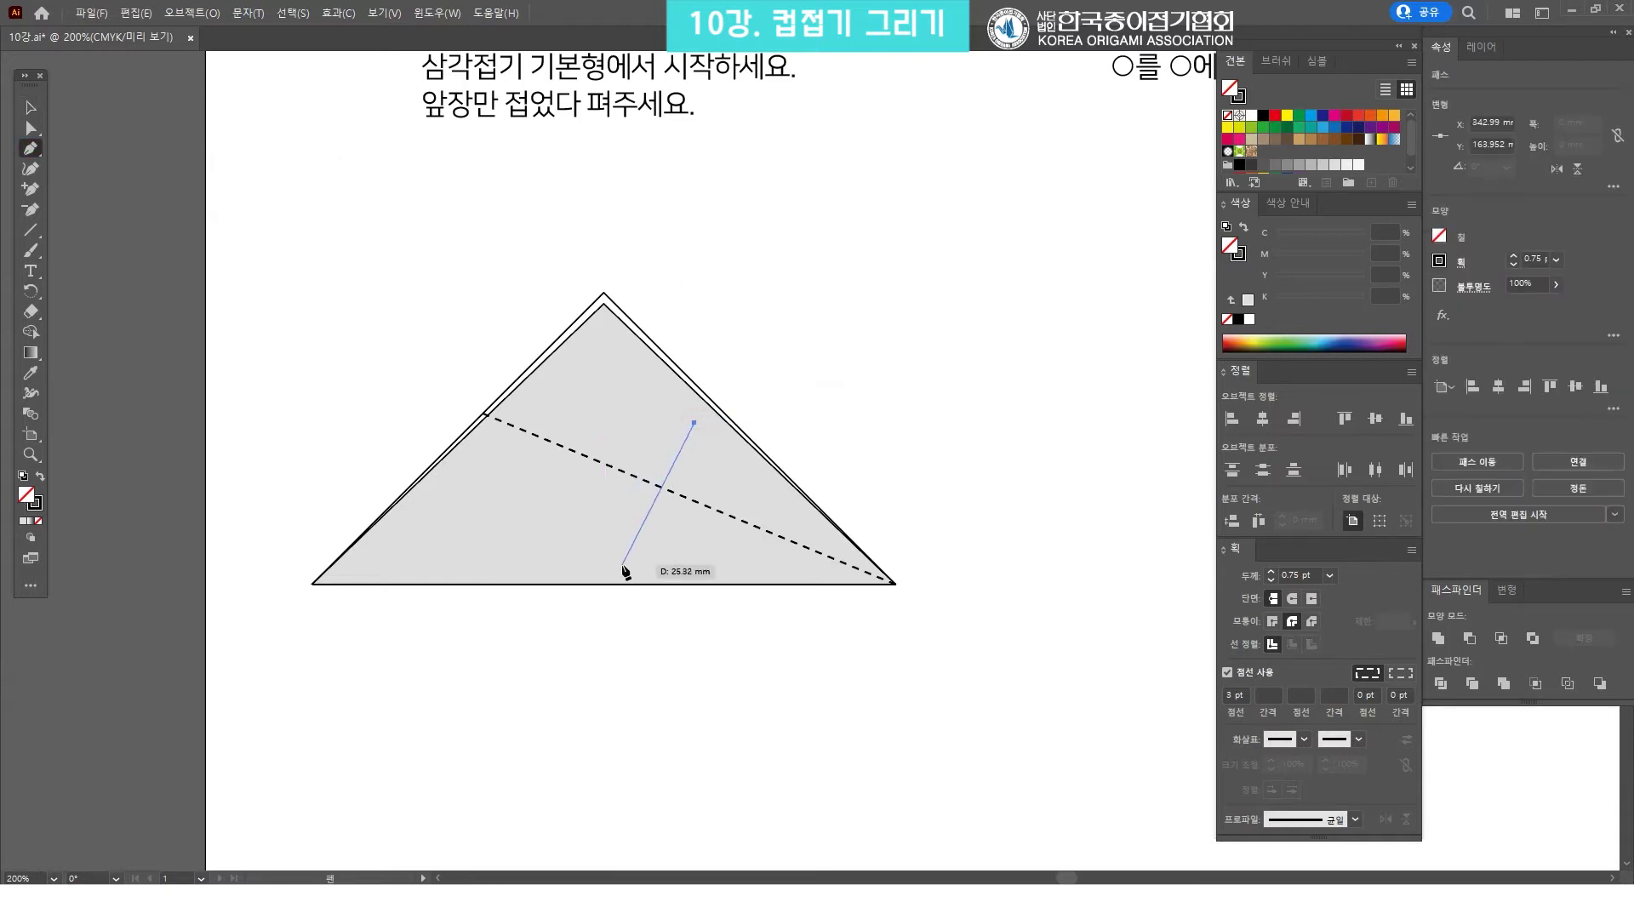
{"action": "left_click_drag", "start_coordinate": [629, 569], "coordinate": [640, 691]}
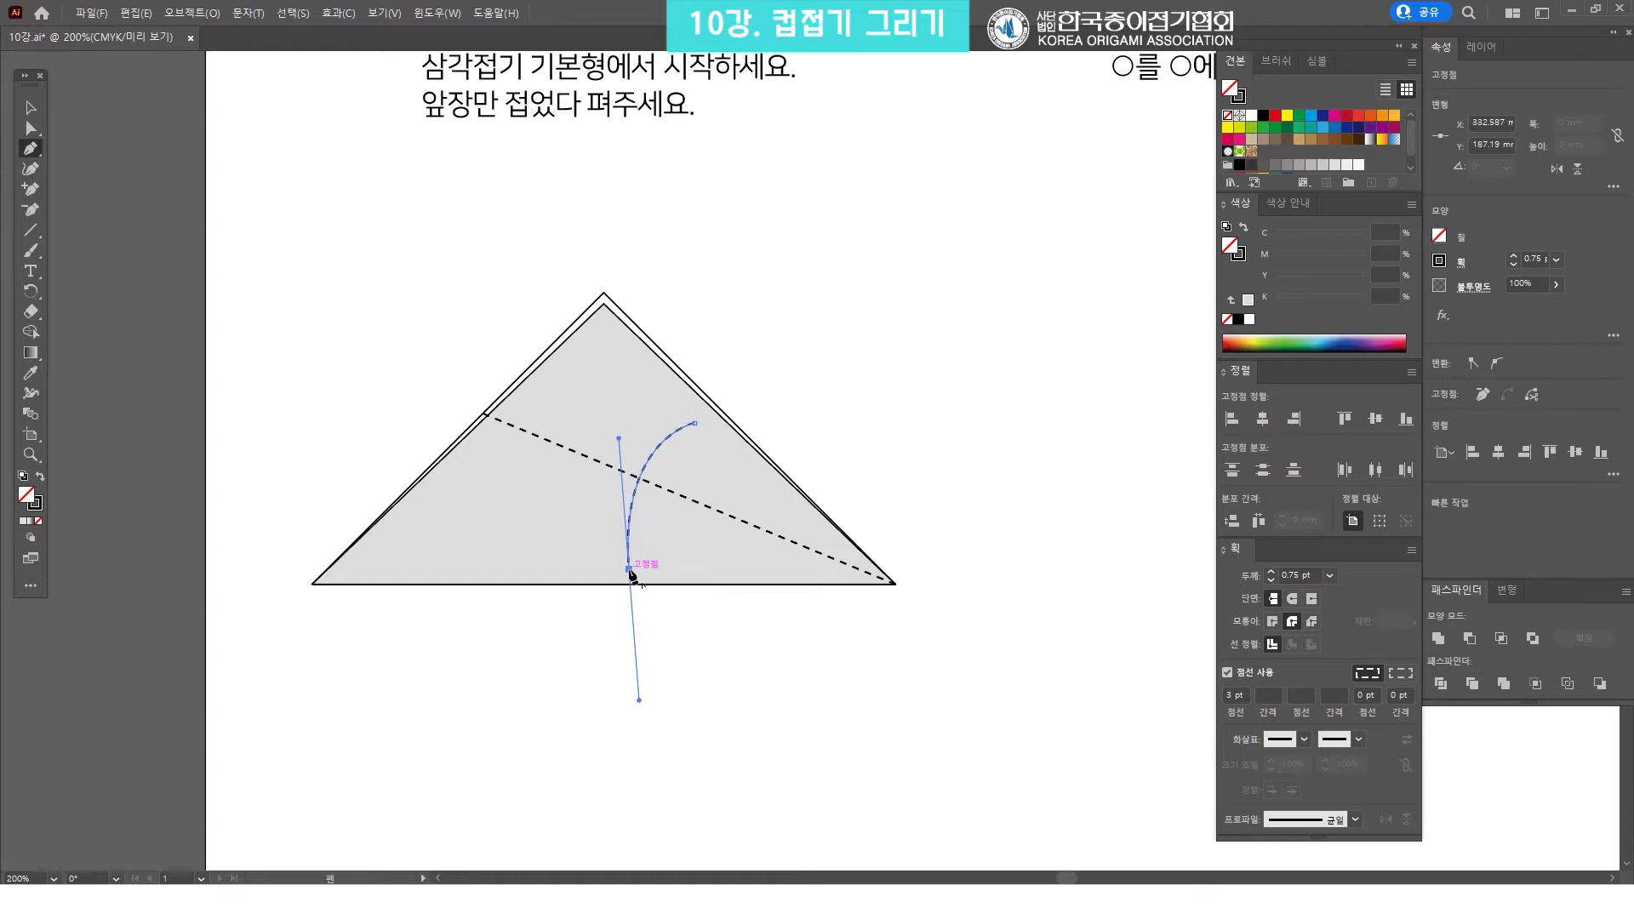
{"action": "mouse_move", "coordinate": [661, 387]}
{"action": "left_mouse_down"}
{"action": "mouse_move", "coordinate": [699, 287]}
{"action": "mouse_move", "coordinate": [747, 305]}
{"action": "left_mouse_up"}
{"action": "key", "text": "v"}
Make the curves solid and add an end arrowhead
{"action": "left_click", "coordinate": [1236, 678]}
{"action": "left_click", "coordinate": [1359, 739]}
{"action": "left_click", "coordinate": [1301, 536]}
{"action": "left_click", "coordinate": [932, 263]}
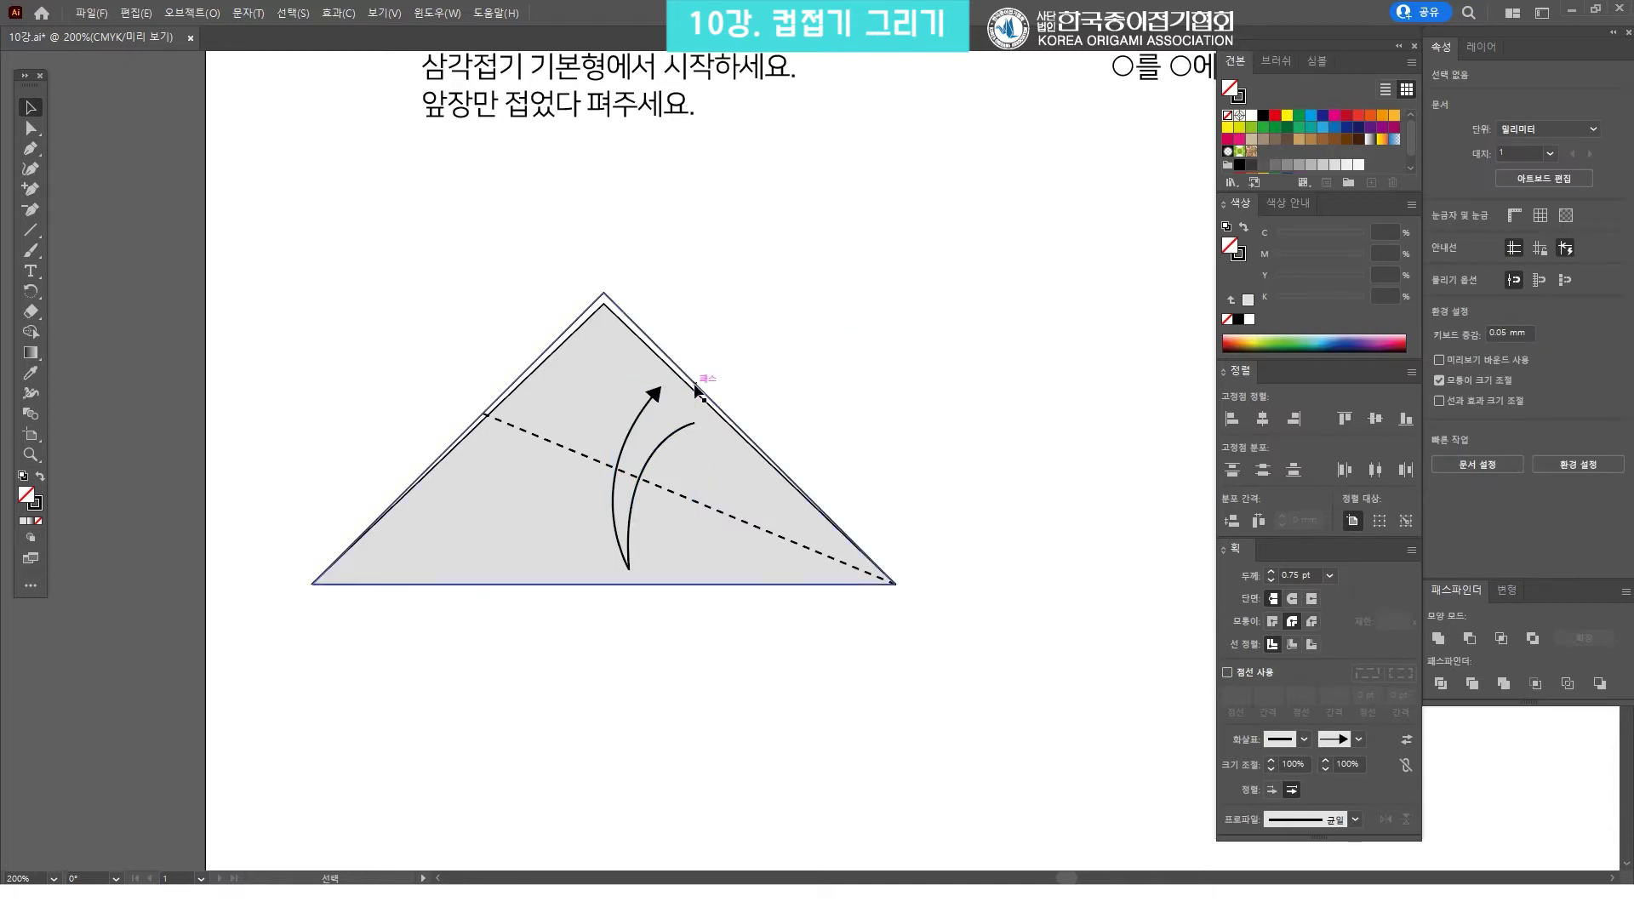
{"action": "key", "text": "ctrl+minus"}
{"action": "key", "text": "ctrl+minus"}
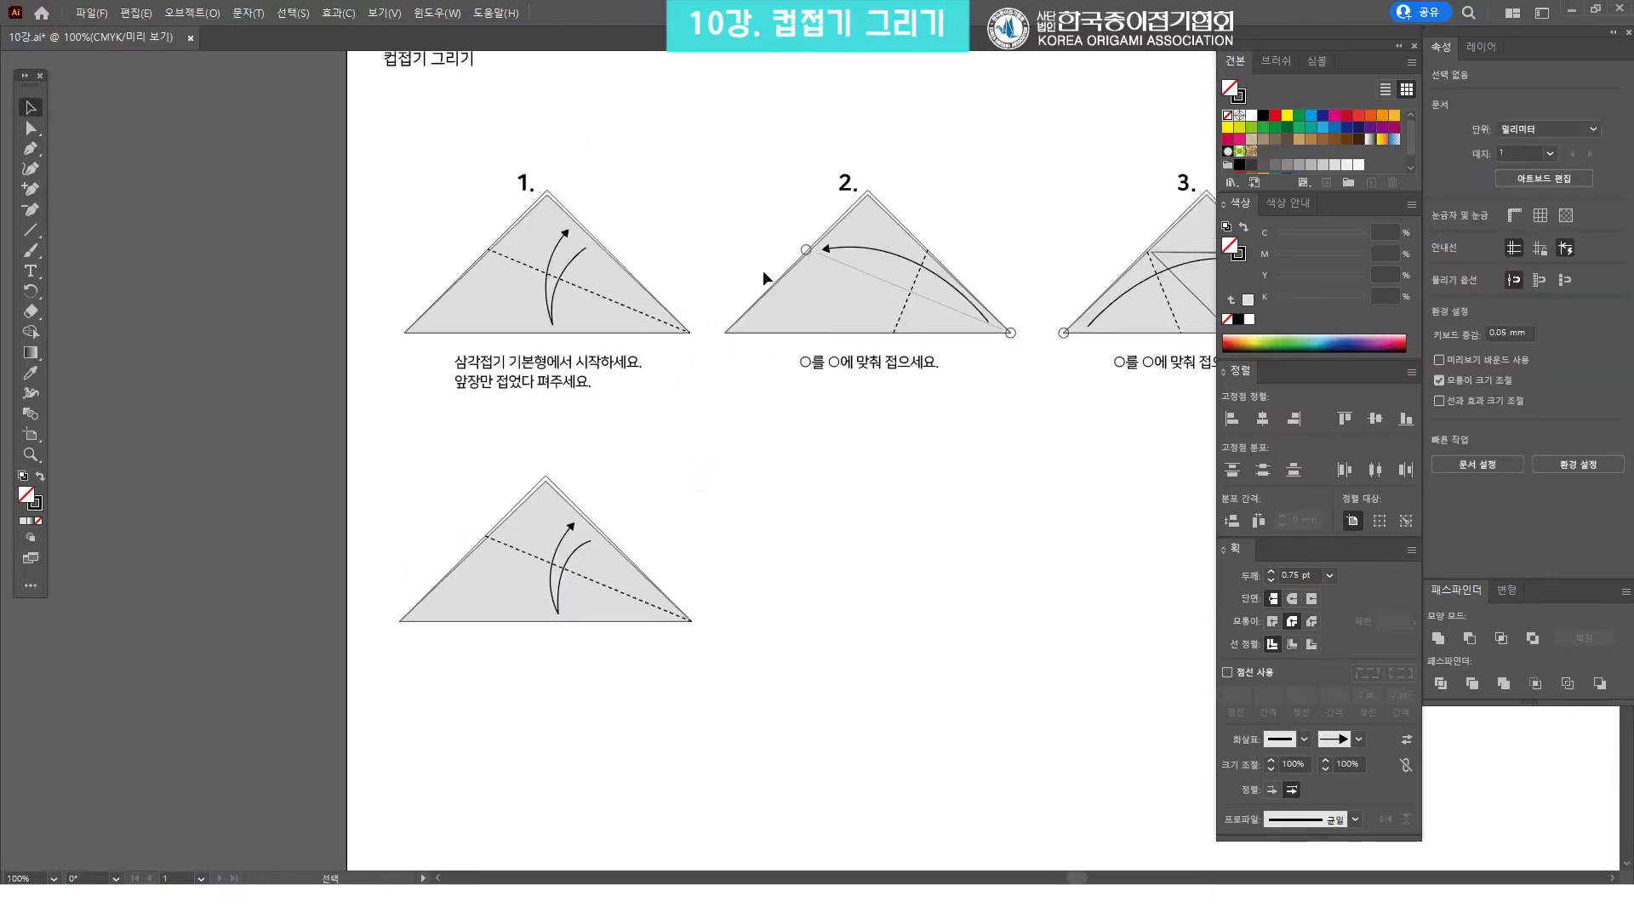
Select and inspect the recreated triangle diagram and the step 2 diagram
{"action": "left_click_drag", "start_coordinate": [715, 676], "coordinate": [430, 463]}
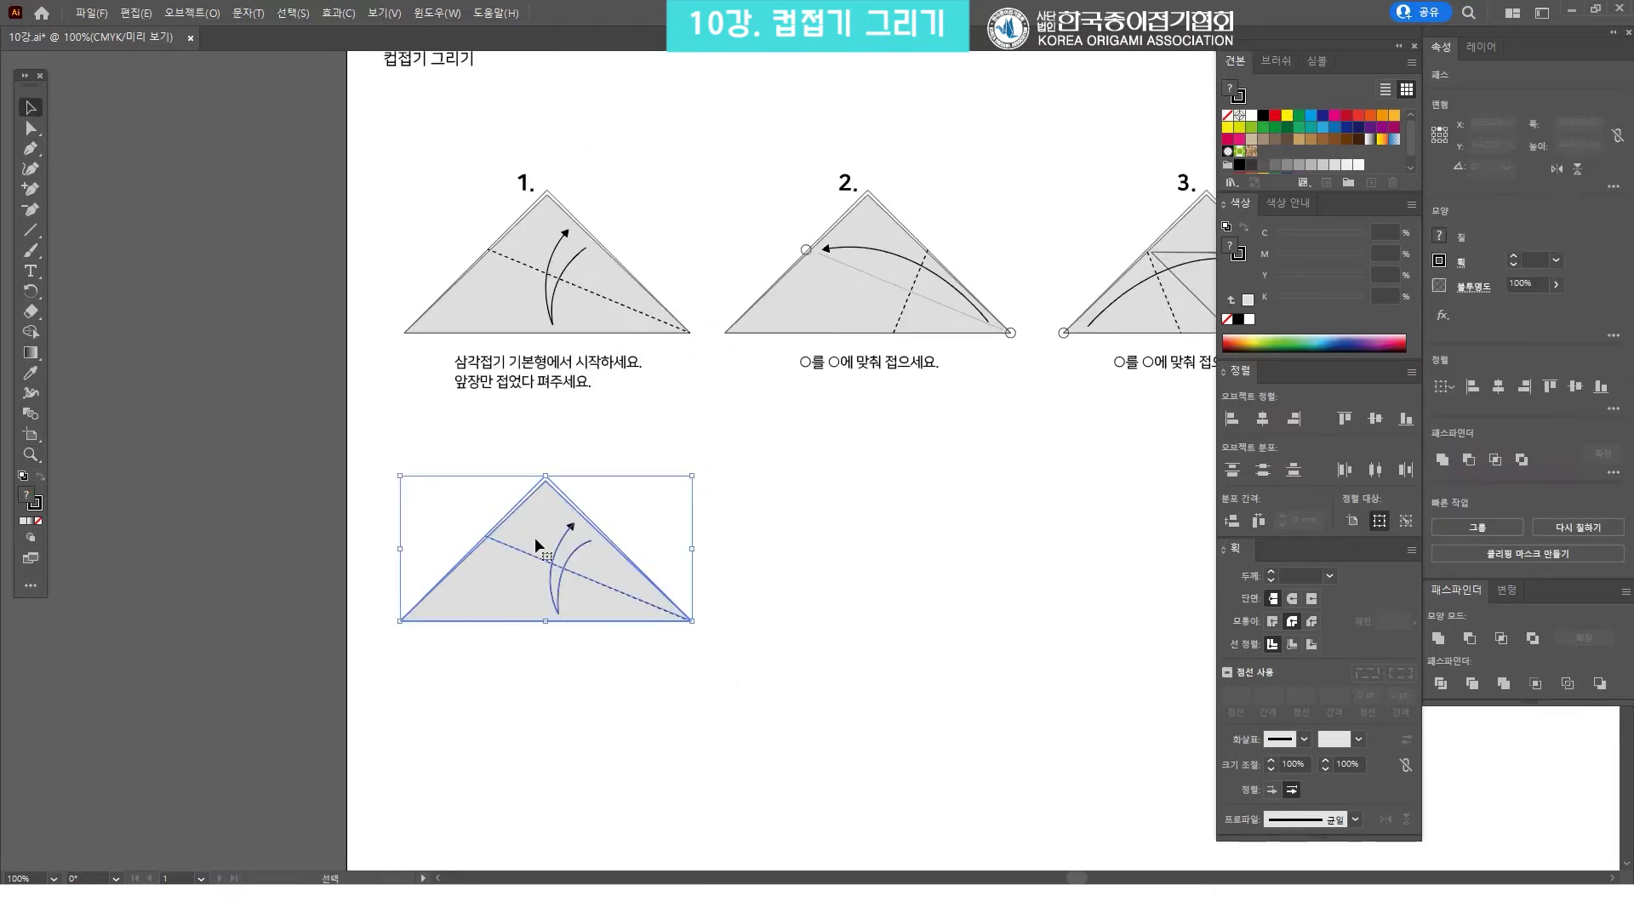
{"action": "left_click", "coordinate": [747, 553]}
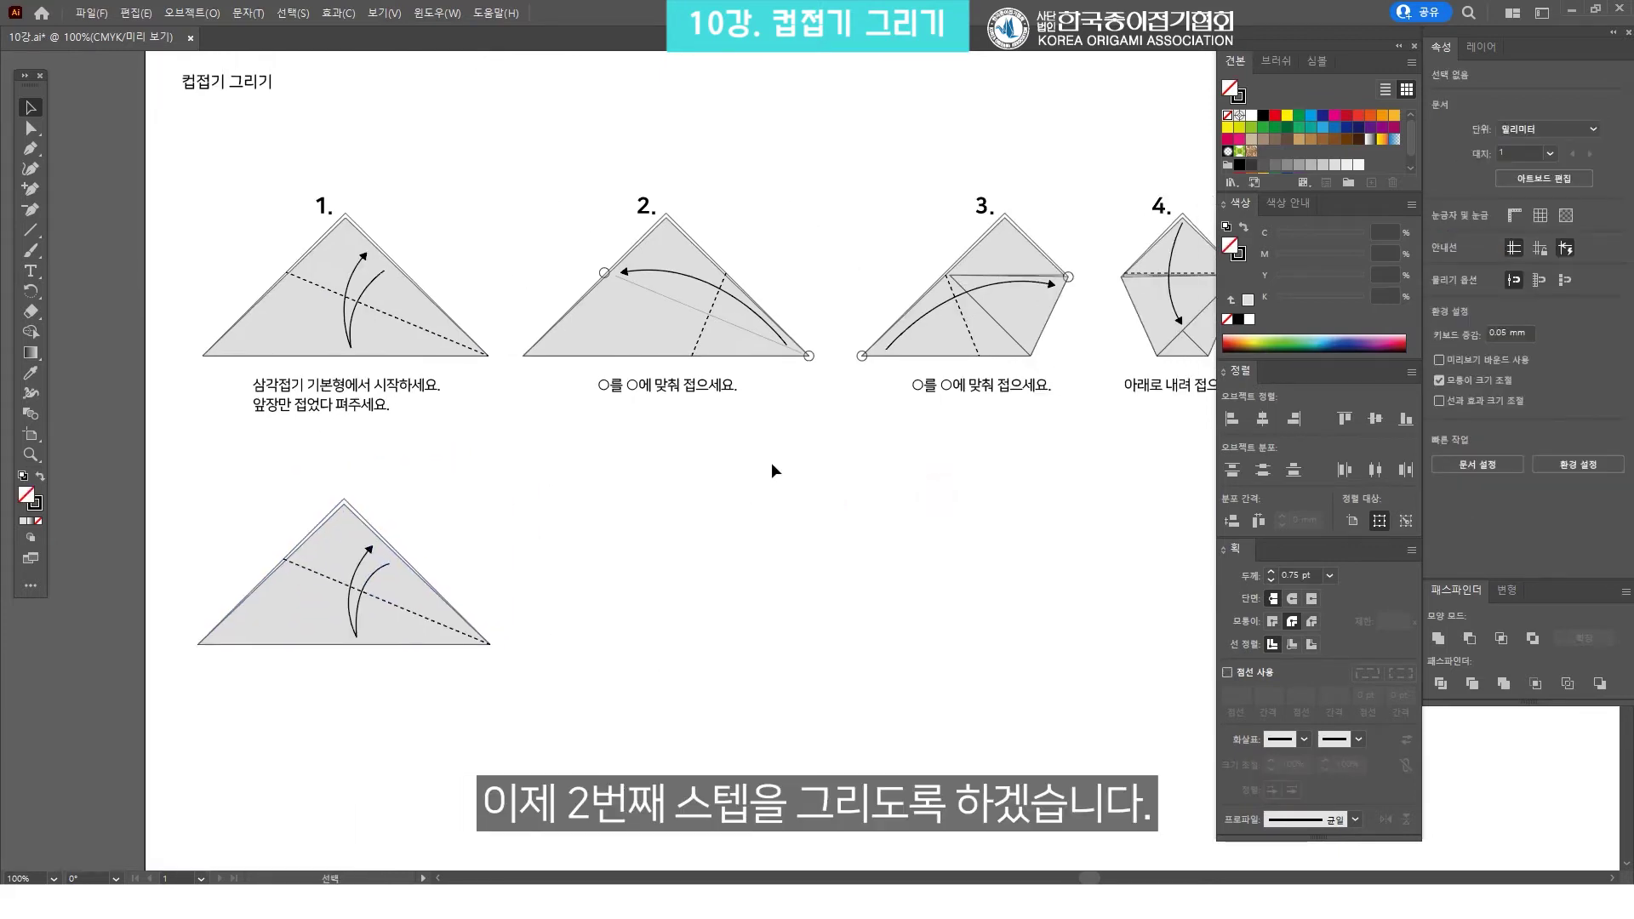
{"action": "left_click_drag", "start_coordinate": [771, 462], "coordinate": [629, 189]}
{"action": "left_click", "coordinate": [749, 222]}
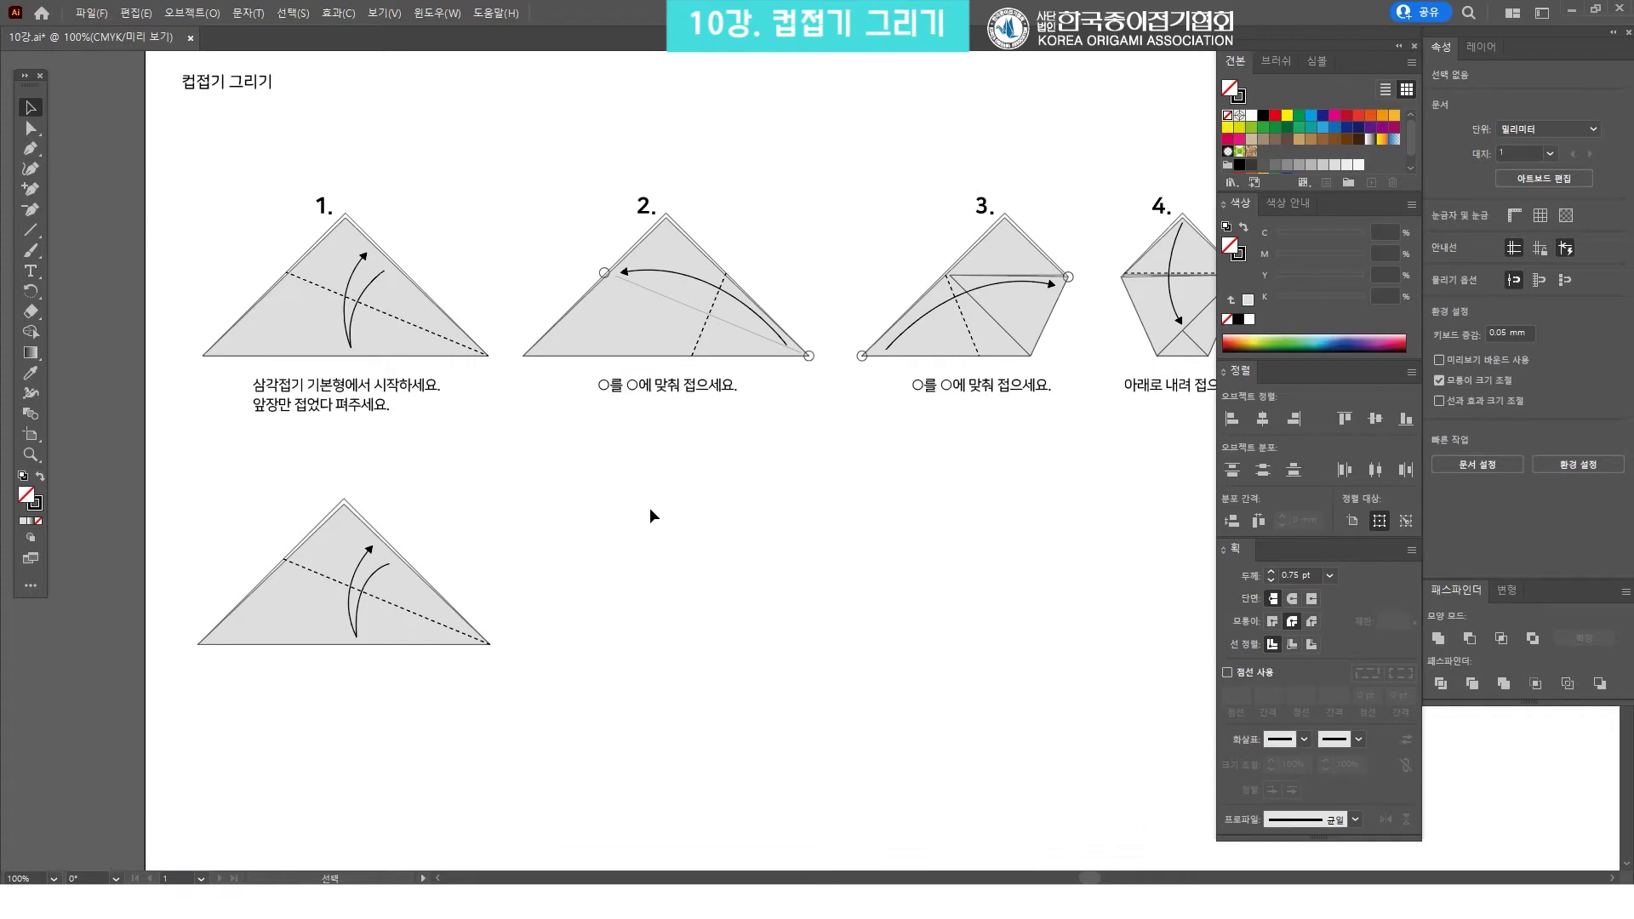
{"action": "scroll", "coordinate": [511, 539], "scroll_direction": "down", "scroll_amount": 2}
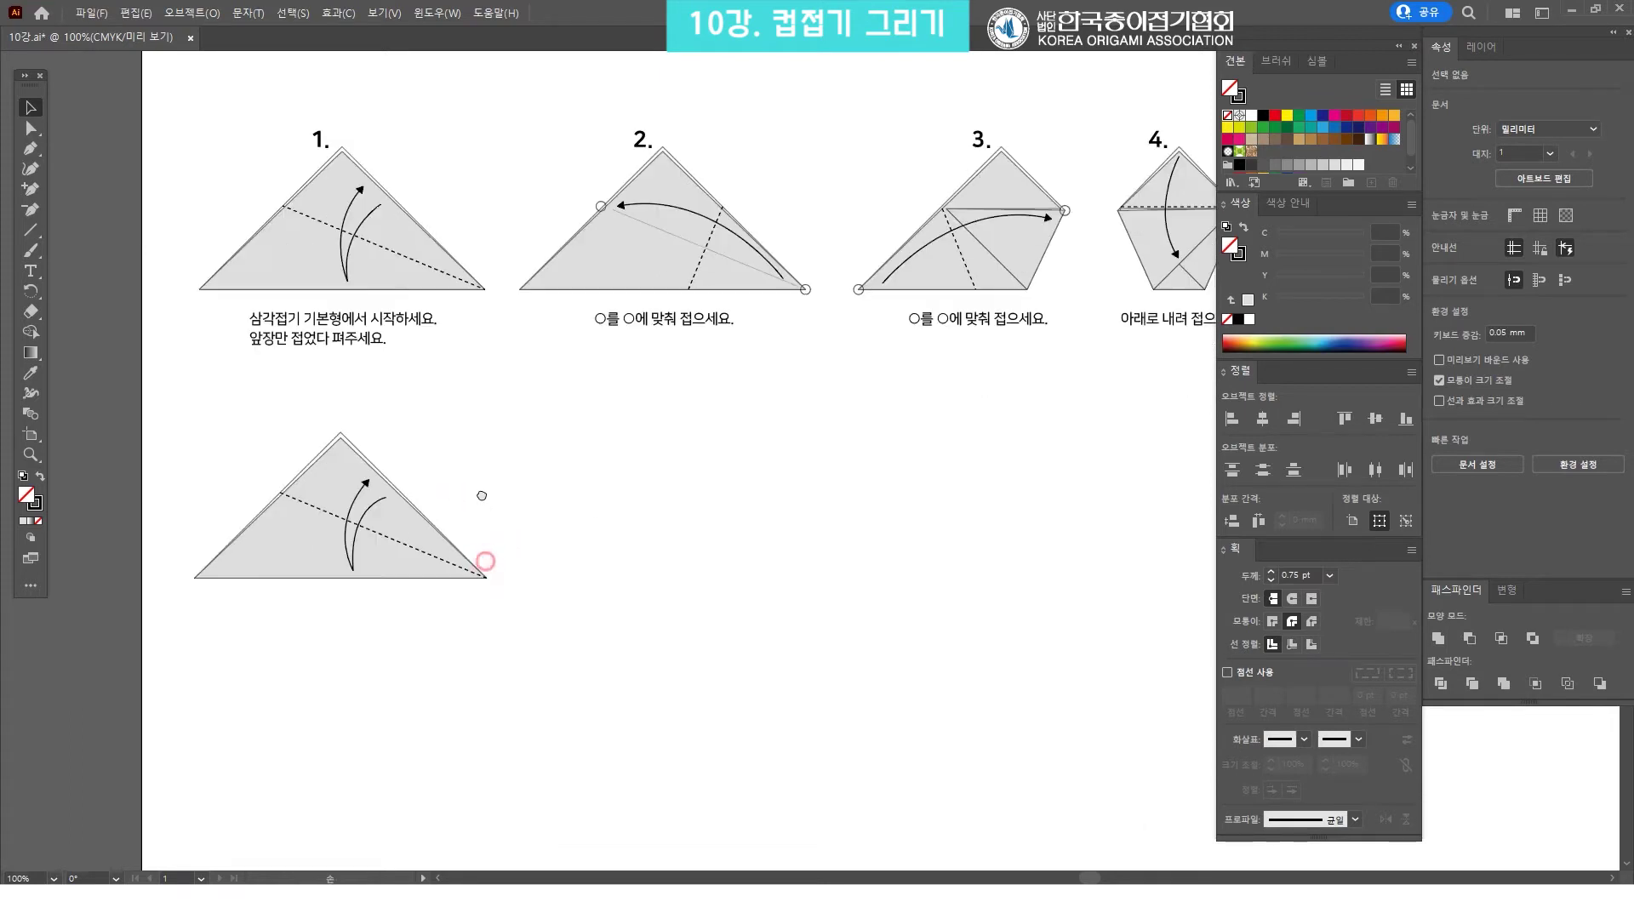
{"action": "left_click_drag", "start_coordinate": [447, 633], "coordinate": [255, 579]}
Alt+Shift-drag a copy of the triangle diagram to its right
{"action": "mouse_move", "coordinate": [348, 508]}
{"action": "left_mouse_down"}
{"action": "mouse_move", "coordinate": [348, 548]}
{"action": "mouse_move", "coordinate": [667, 579]}
{"action": "left_mouse_up"}
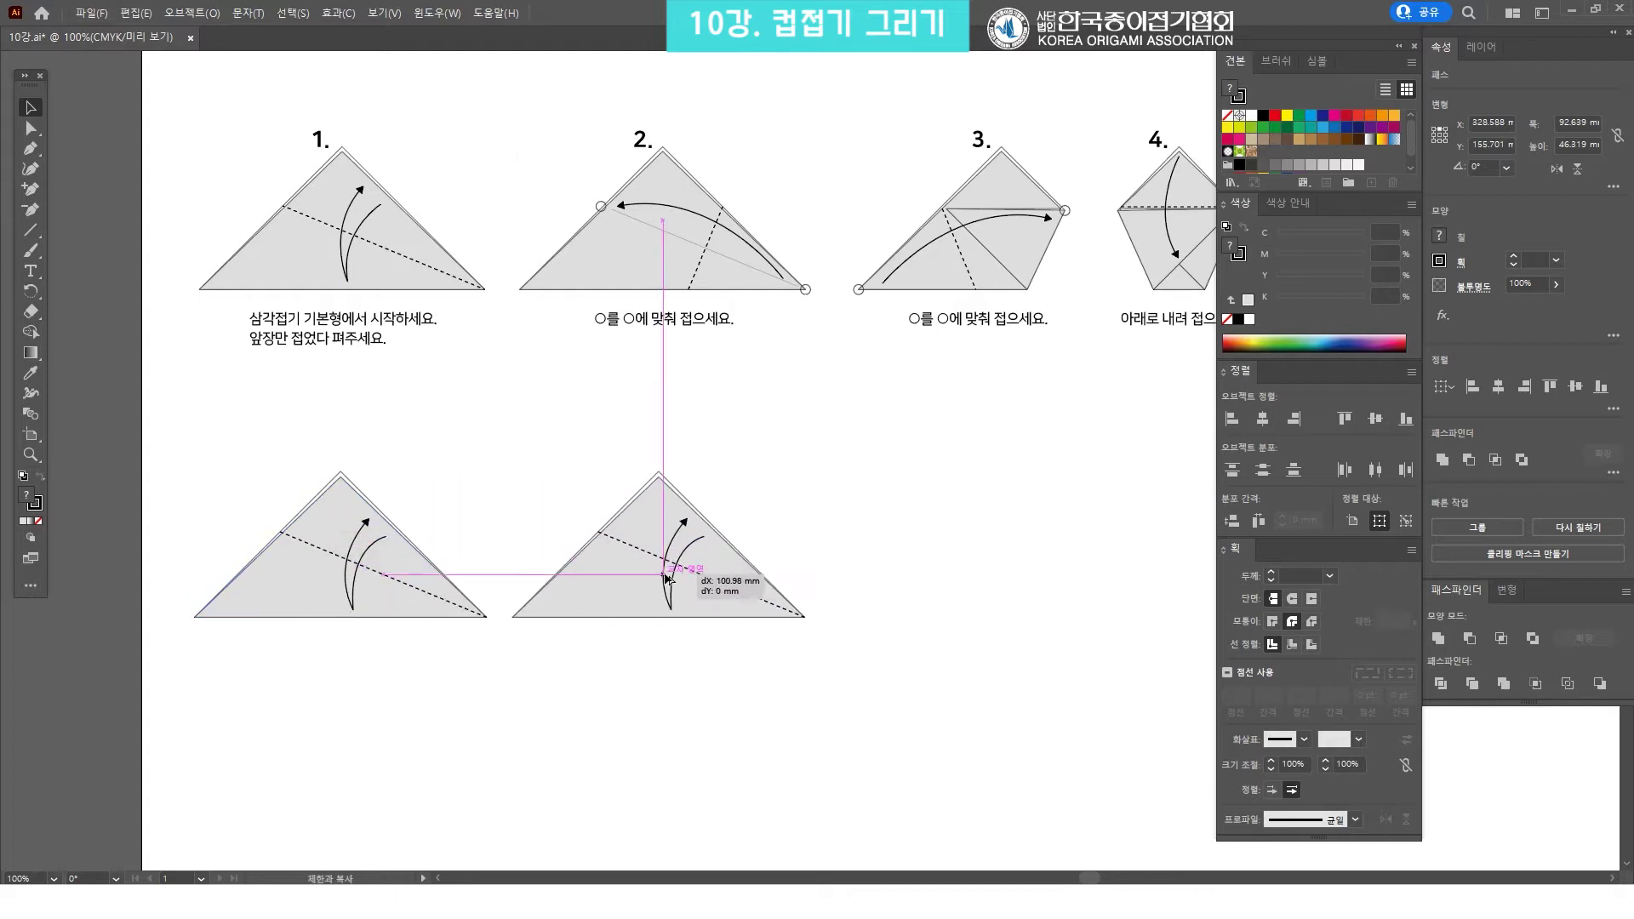
{"action": "left_click_drag", "start_coordinate": [666, 578], "coordinate": [667, 578]}
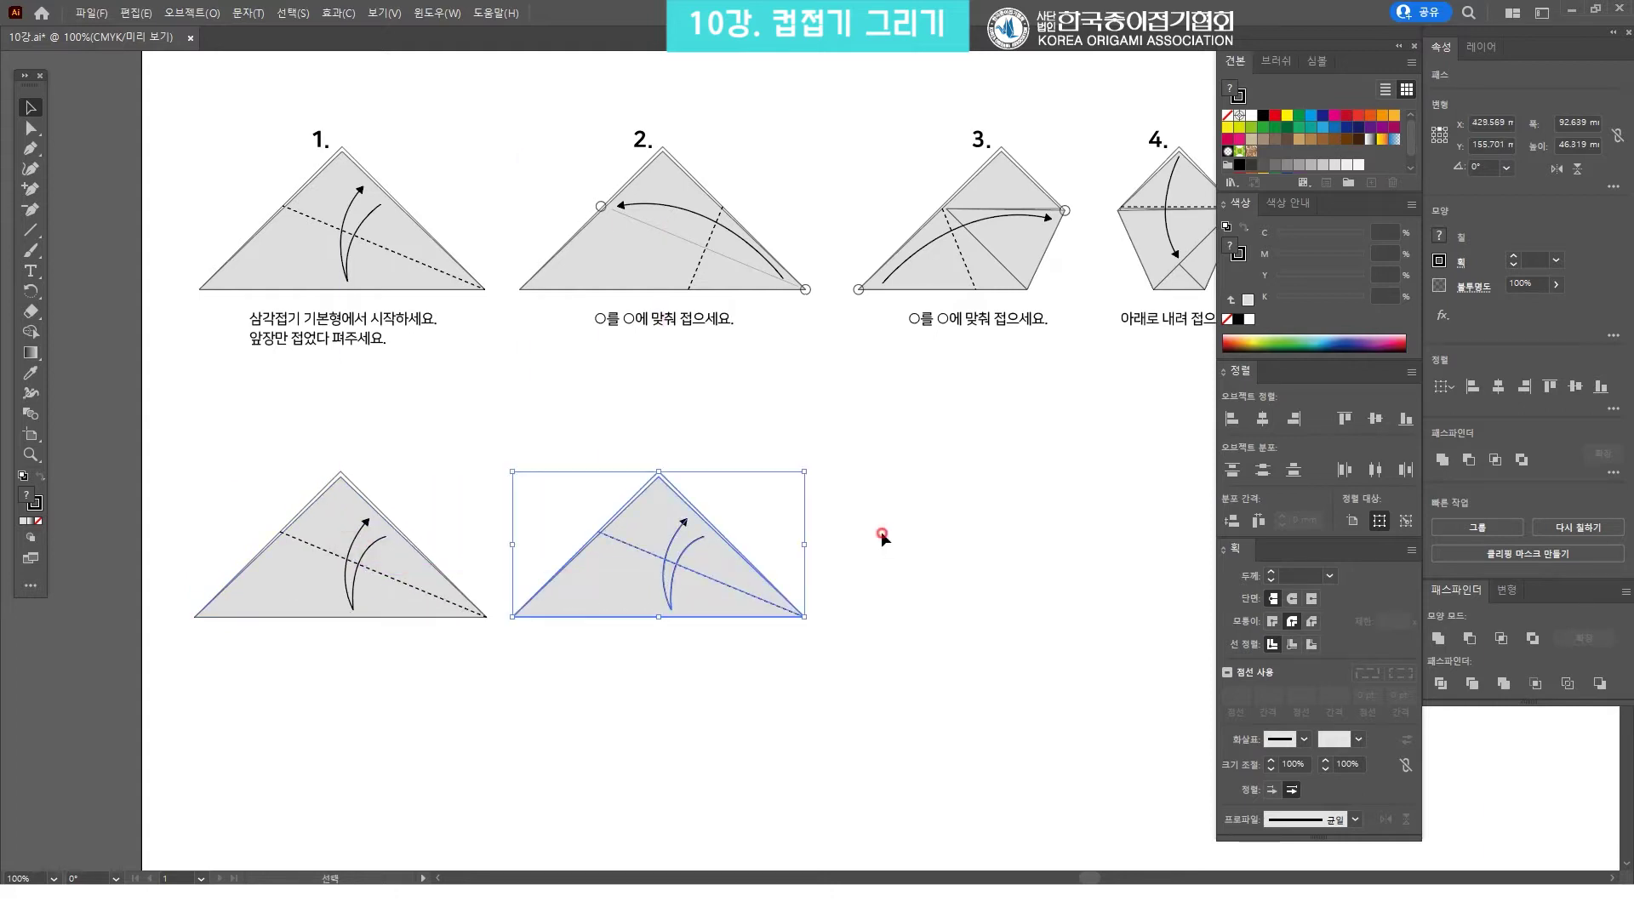
{"action": "left_click", "coordinate": [826, 534]}
{"action": "left_click_drag", "start_coordinate": [826, 534], "coordinate": [774, 487]}
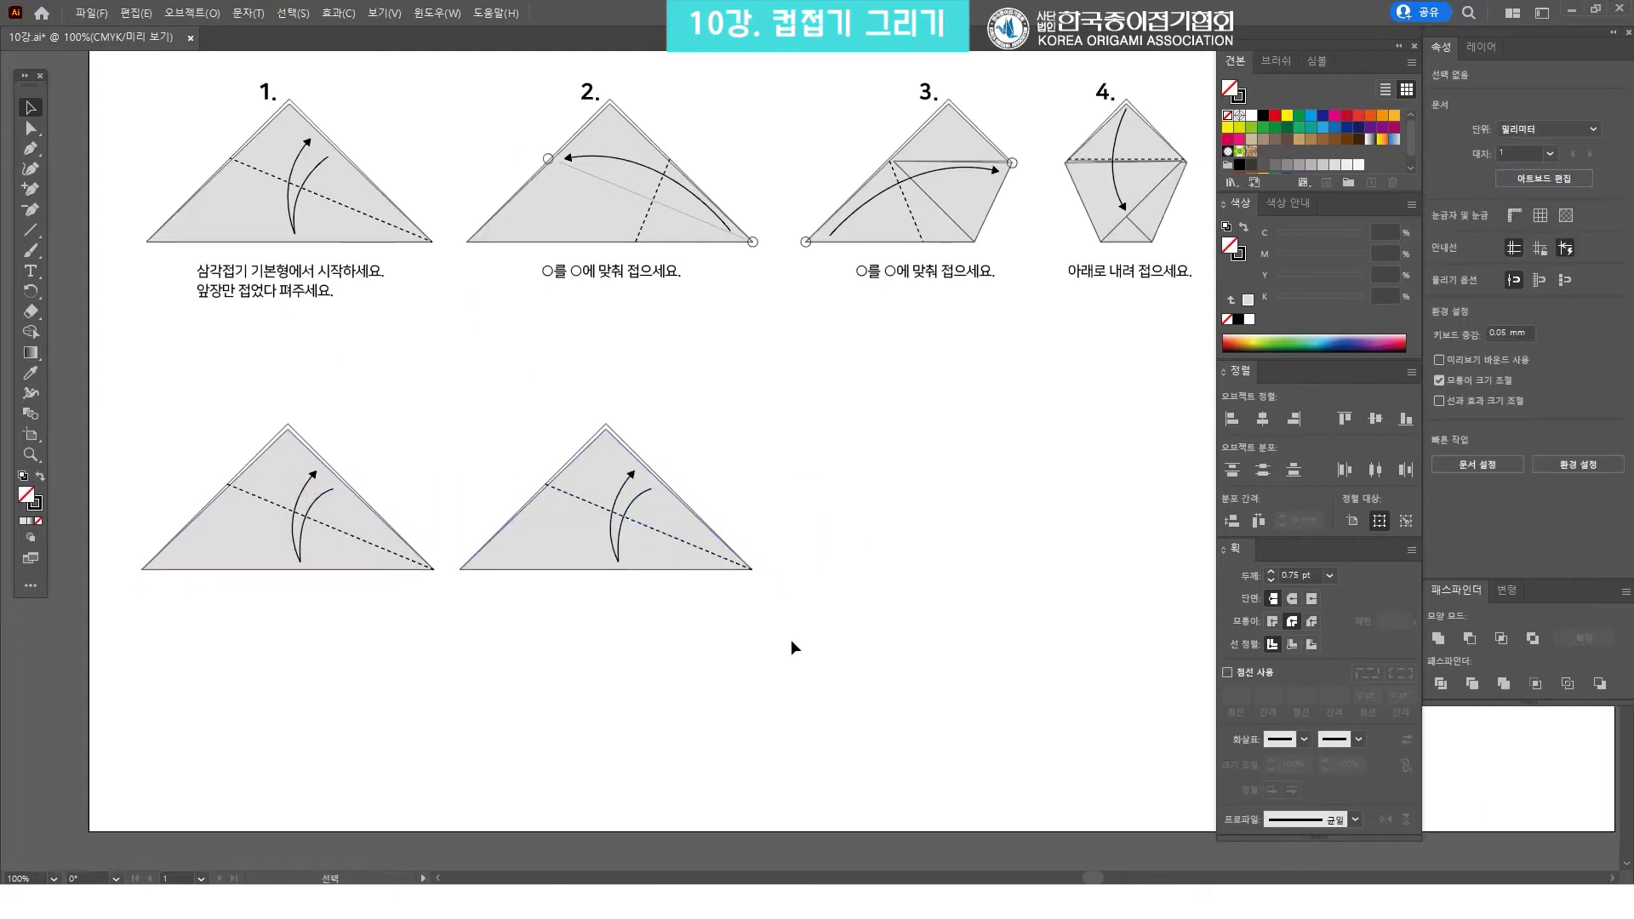
Delete the curved arrow from the copied triangle
{"action": "key", "text": "z"}
{"action": "left_click", "coordinate": [665, 492]}
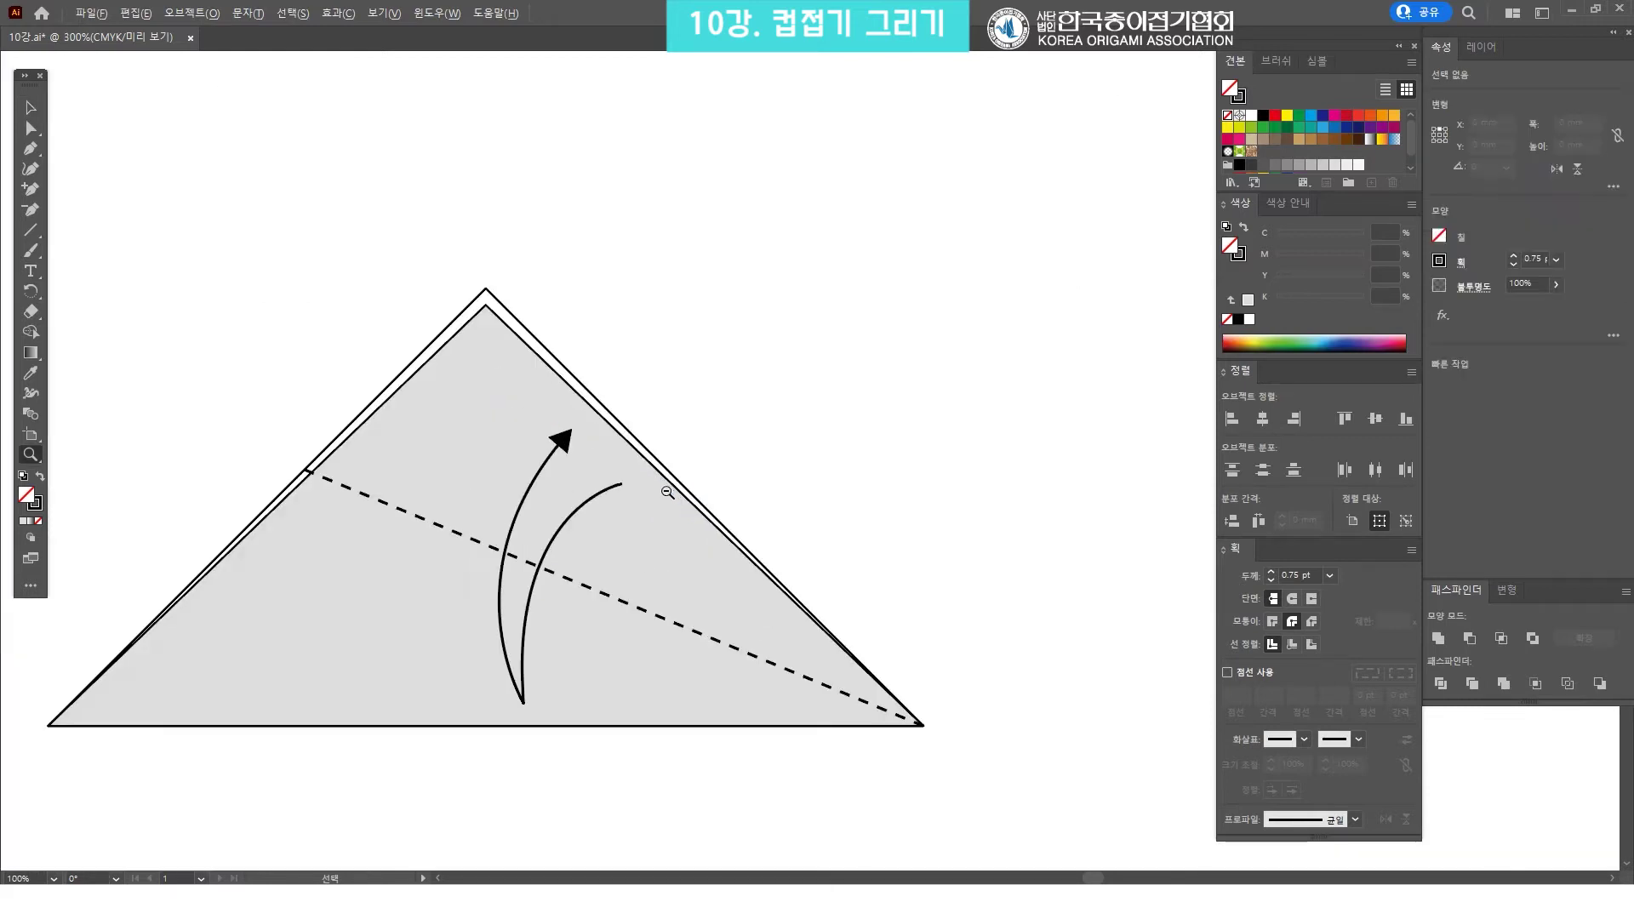
{"action": "left_click_drag", "start_coordinate": [694, 487], "coordinate": [773, 408]}
{"action": "key", "text": "v"}
{"action": "left_click", "coordinate": [699, 356]}
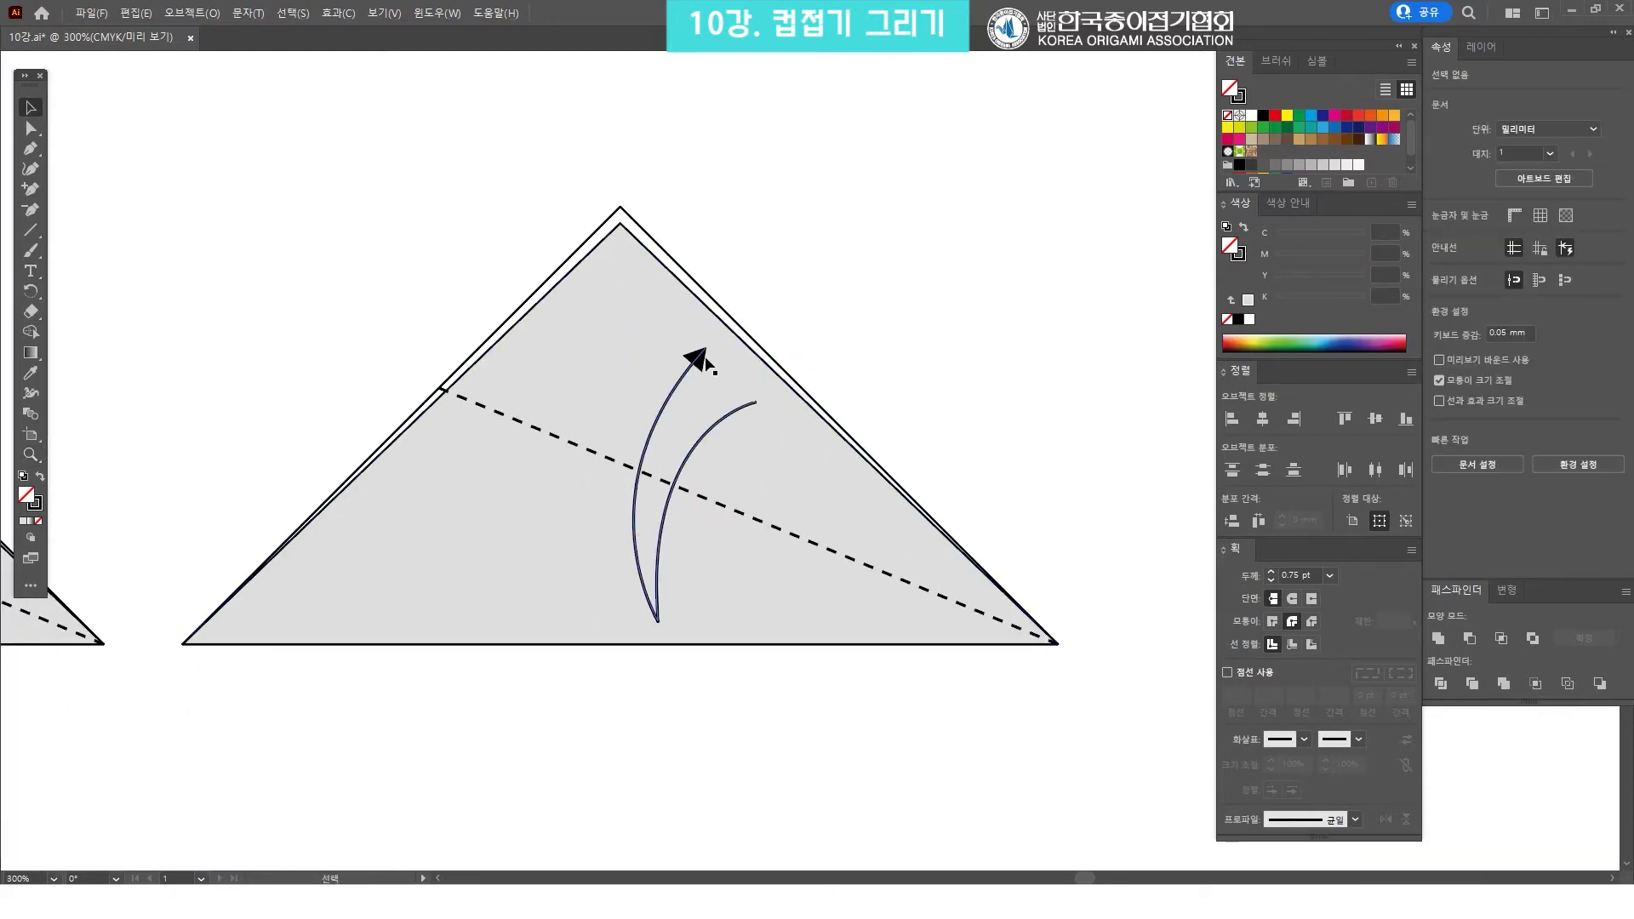
{"action": "key", "text": "Delete"}
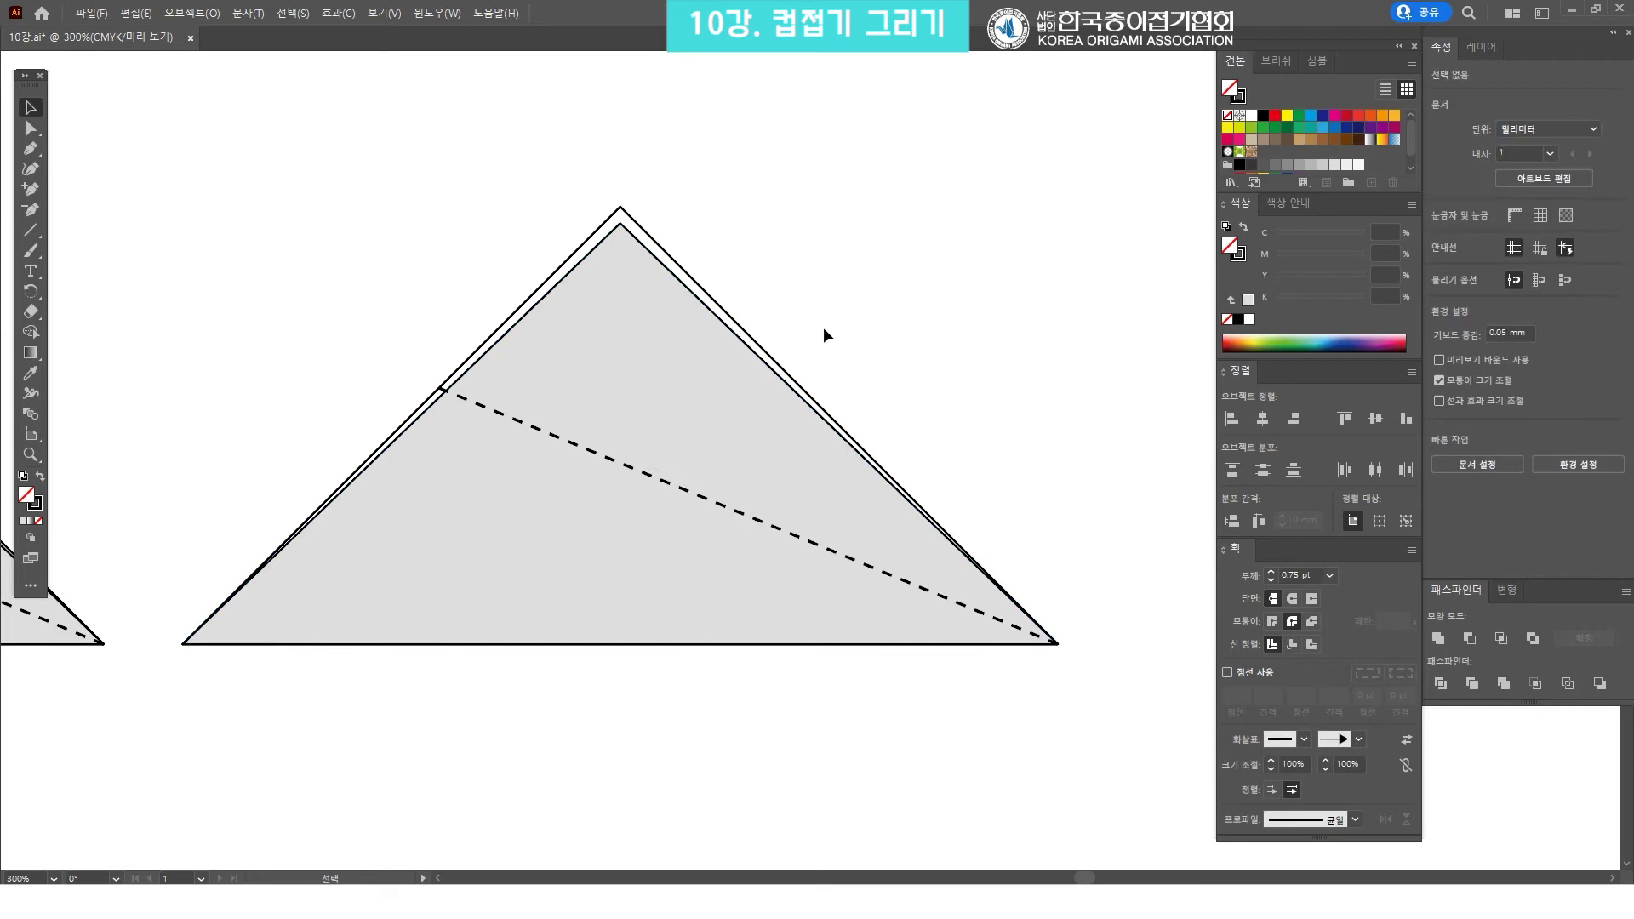
Shorten the copy's dashed fold line so it sits inside the triangle
{"action": "key", "text": "z"}
{"action": "left_click", "coordinate": [824, 328], "text": "alt"}
{"action": "scroll", "coordinate": [828, 274], "scroll_direction": "up", "scroll_amount": 5}
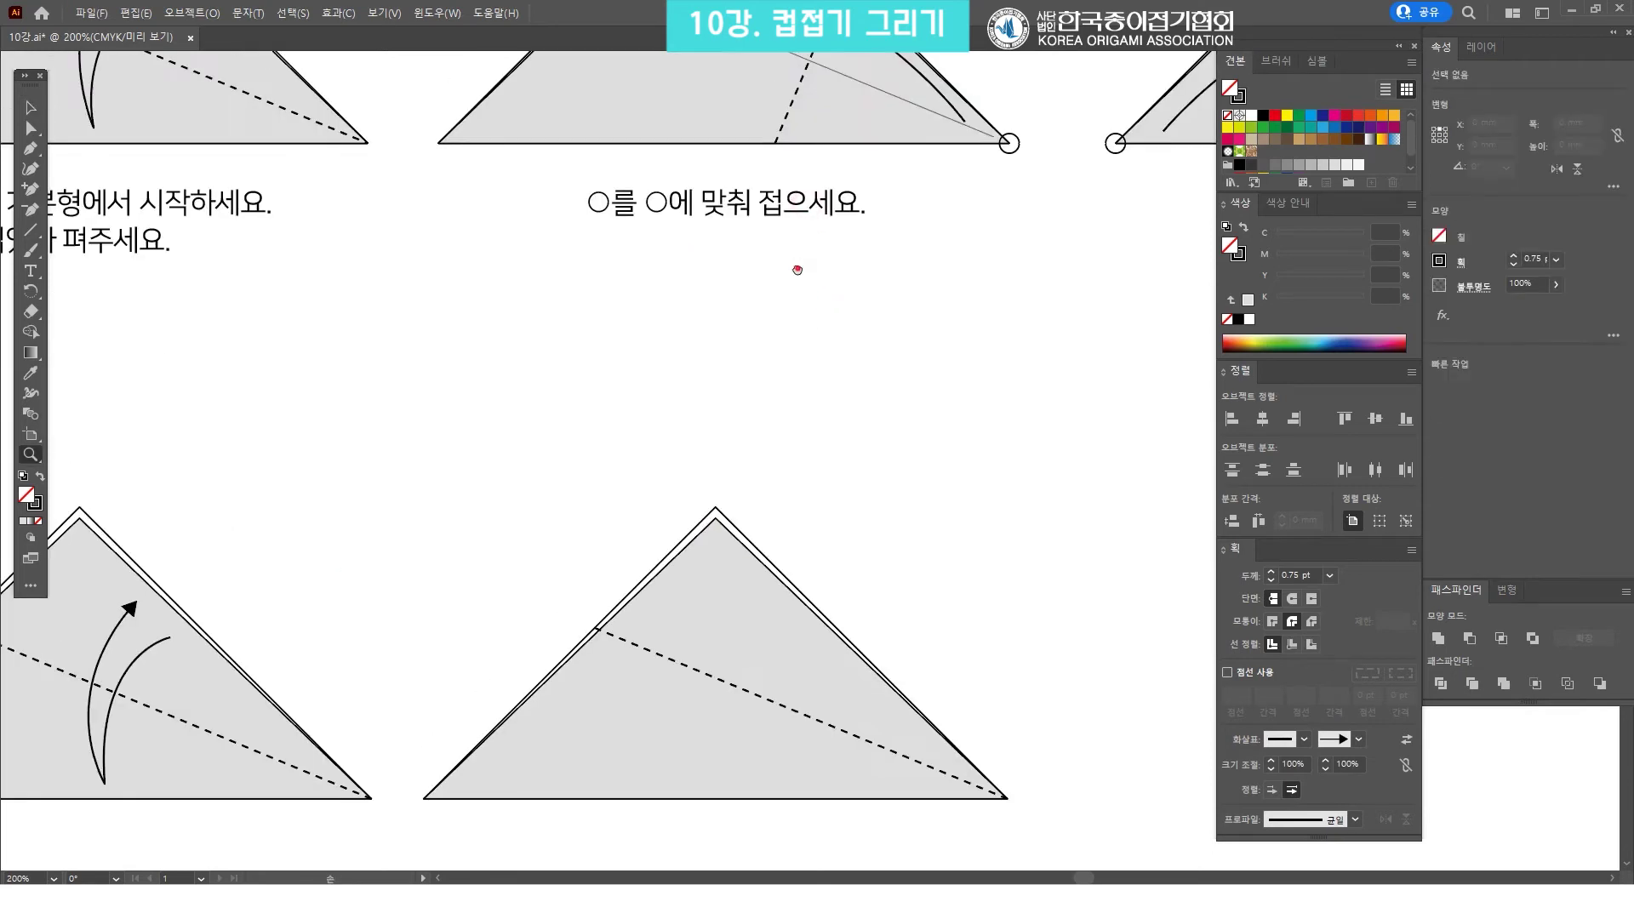
{"action": "scroll", "coordinate": [800, 263], "scroll_direction": "up", "scroll_amount": 5}
{"action": "key", "text": "v"}
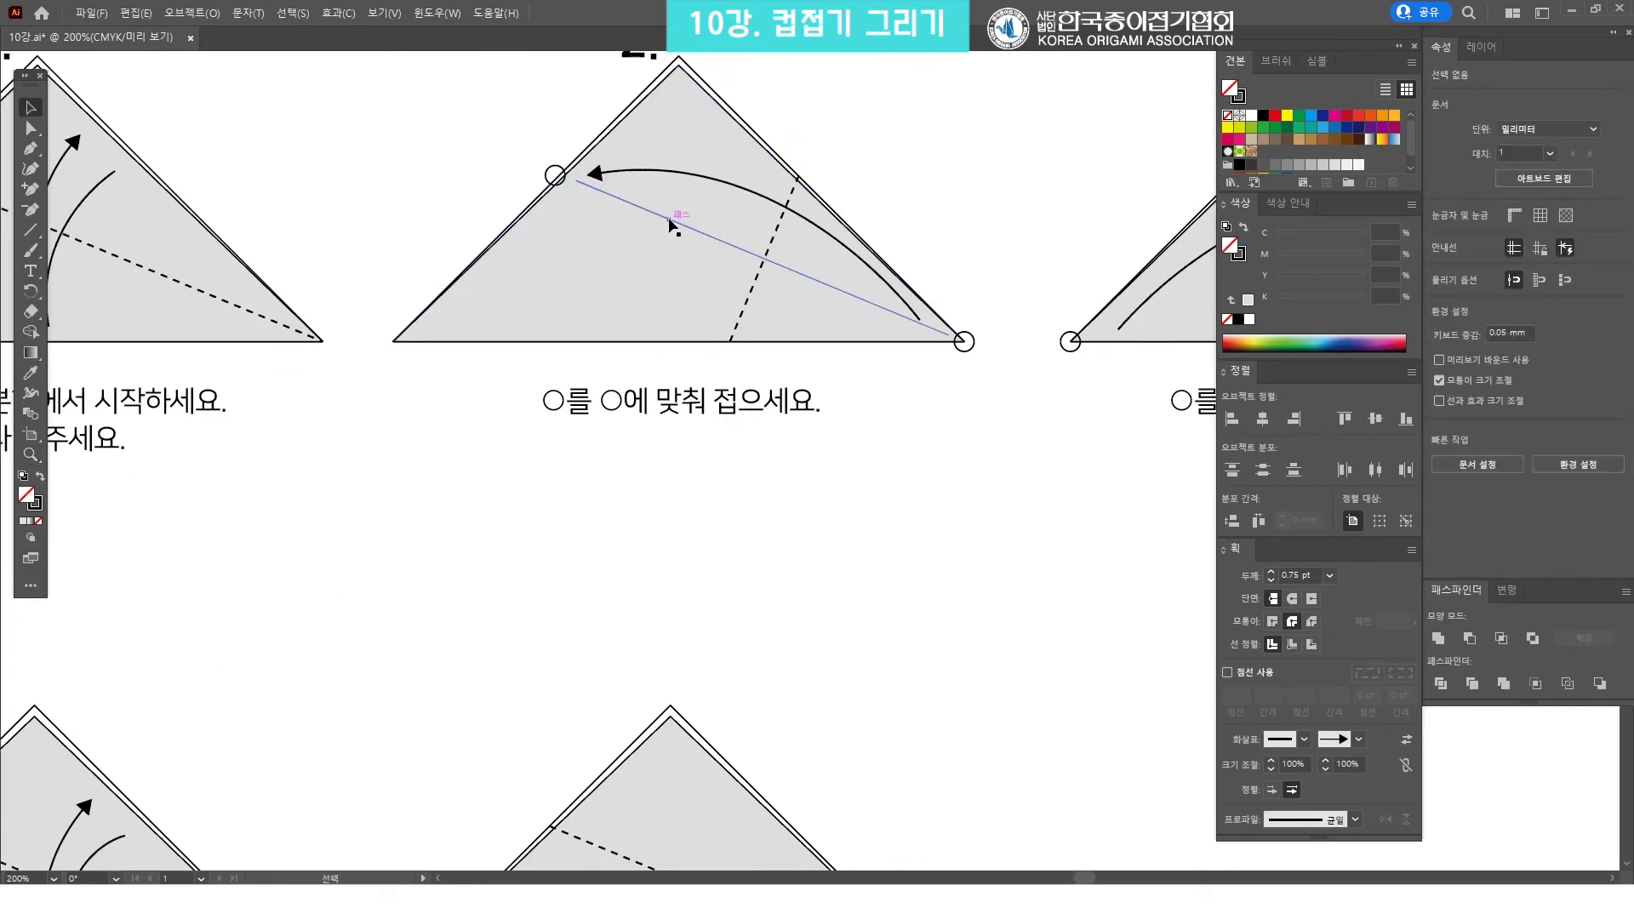
{"action": "scroll", "coordinate": [788, 346], "scroll_direction": "down", "scroll_amount": 5}
{"action": "scroll", "coordinate": [728, 544], "scroll_direction": "down", "scroll_amount": 2}
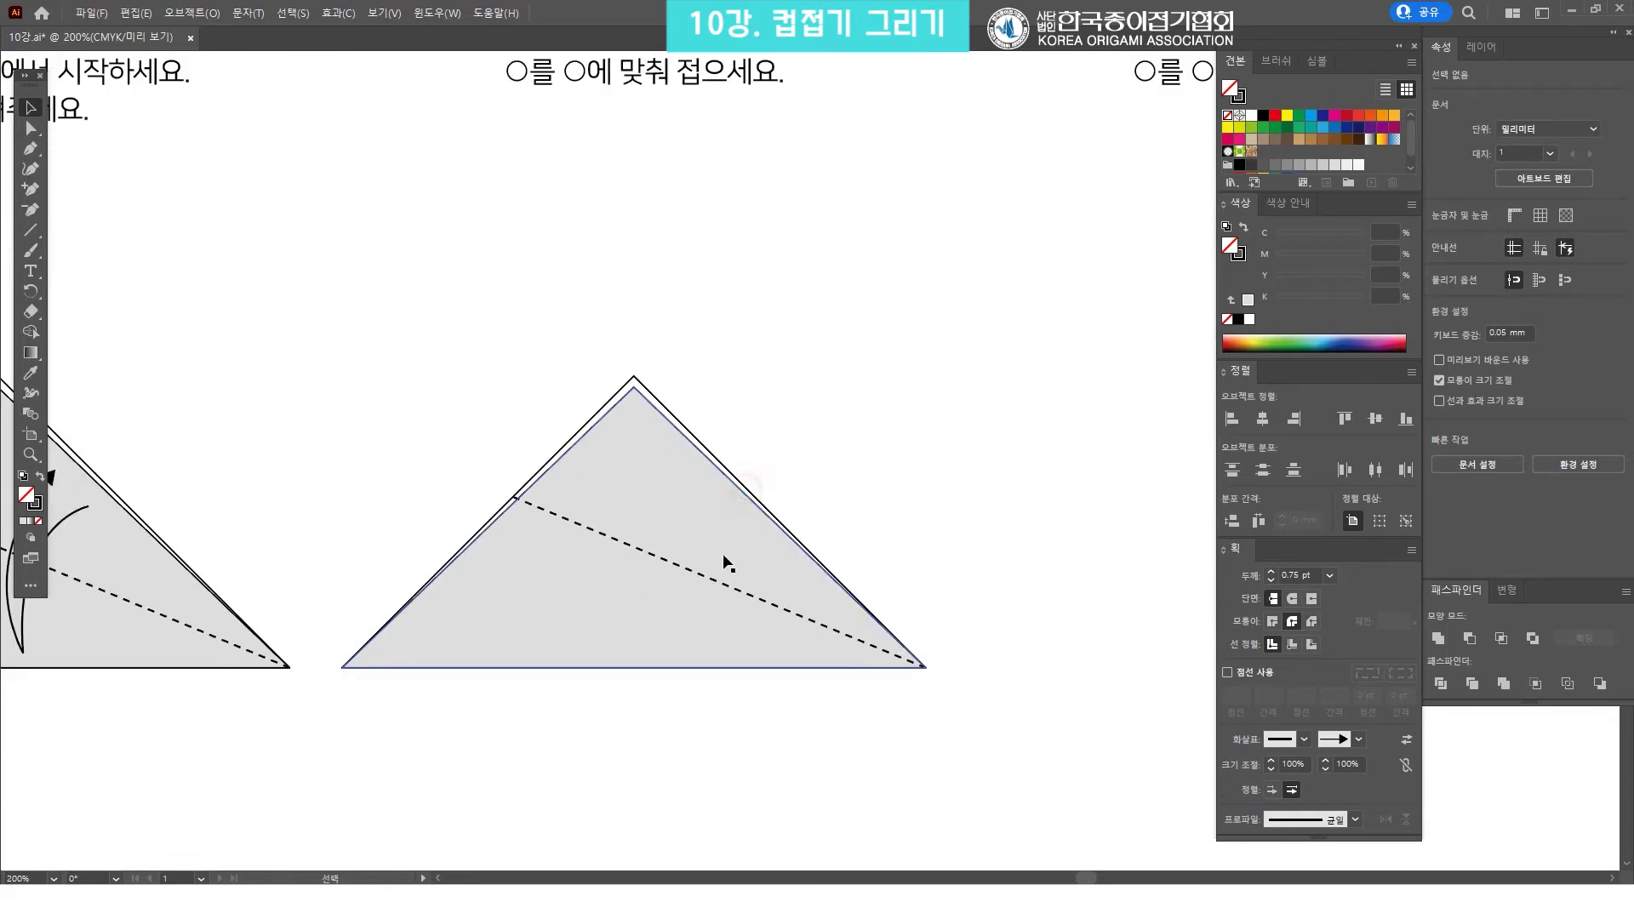
{"action": "left_click", "coordinate": [726, 583]}
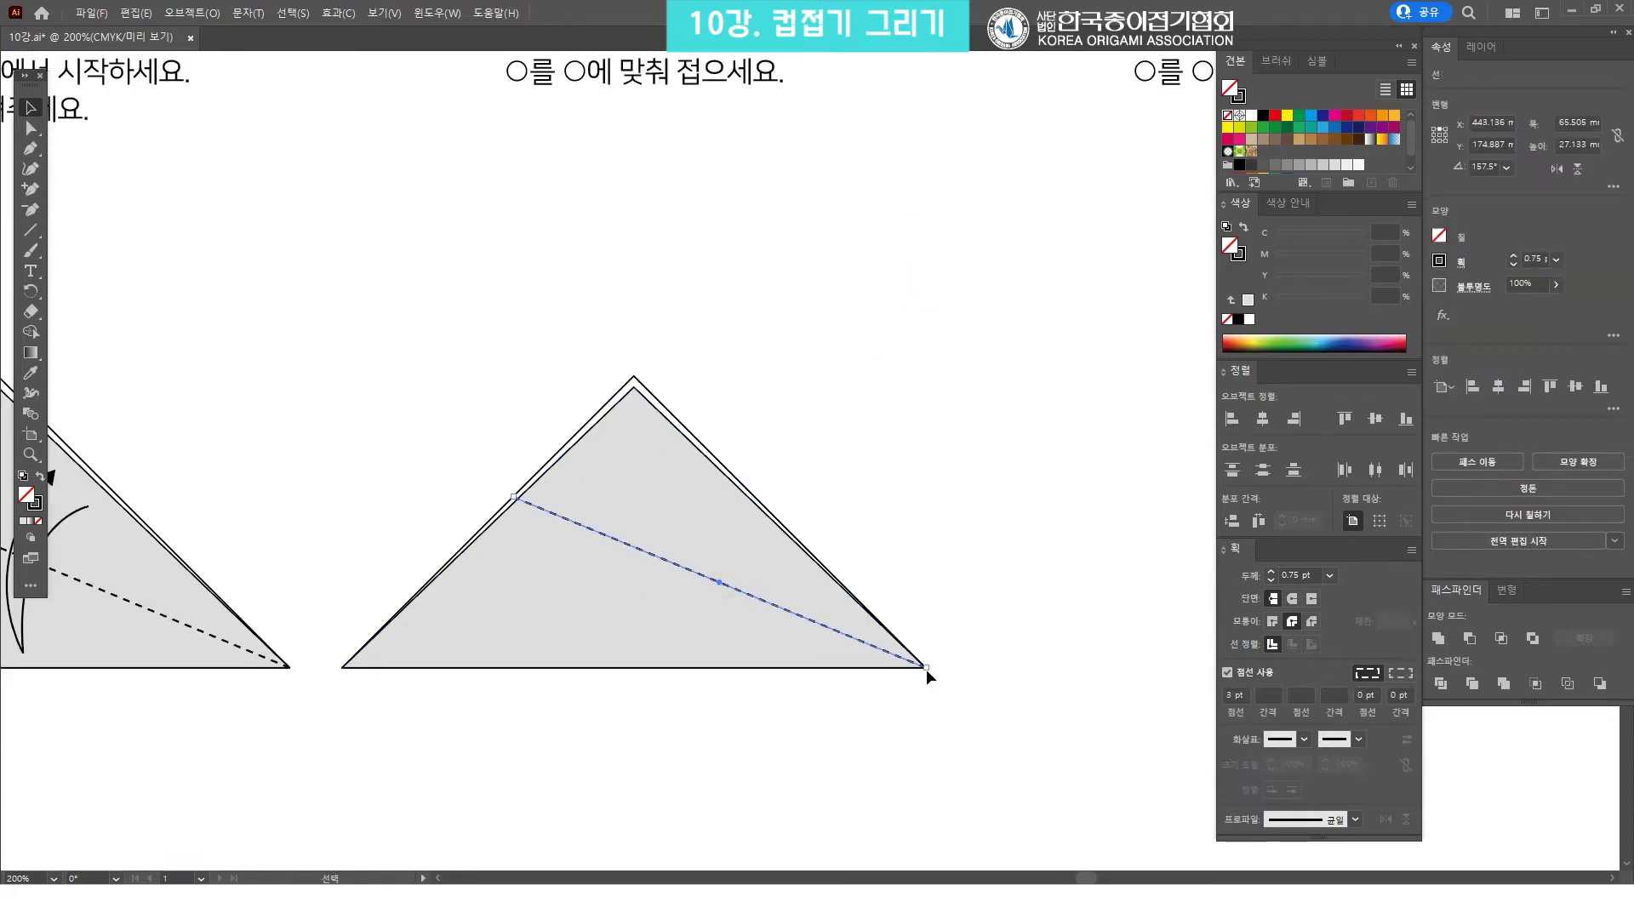
{"action": "left_click_drag", "start_coordinate": [926, 669], "coordinate": [905, 660]}
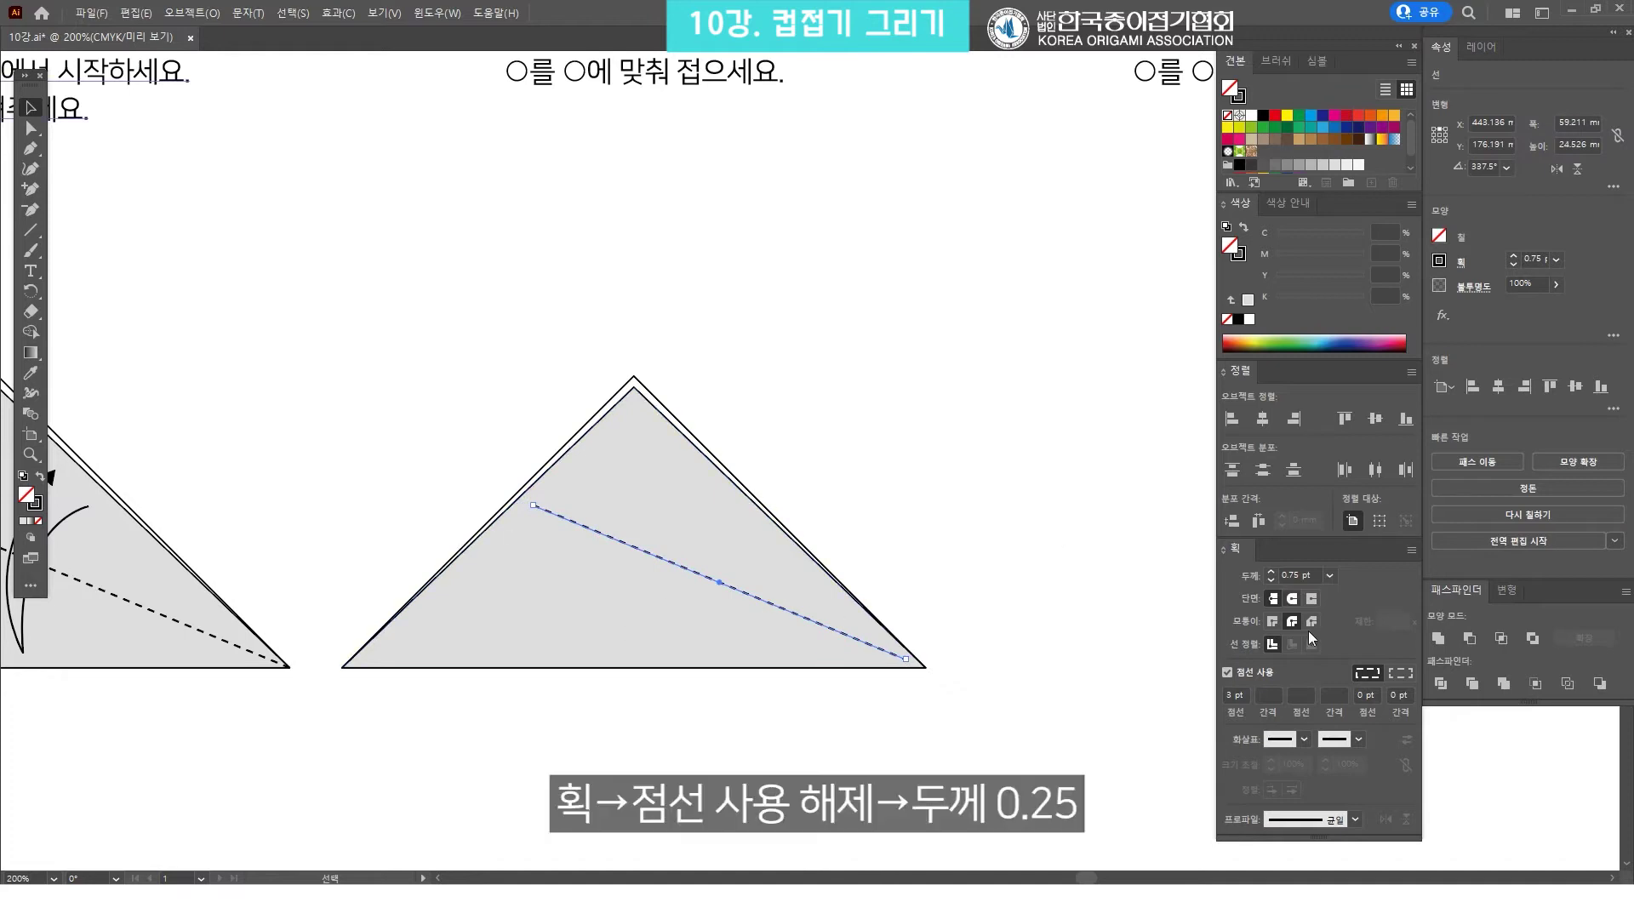
Make the fold line a solid 0.25 pt stroke
{"action": "left_click", "coordinate": [1227, 673]}
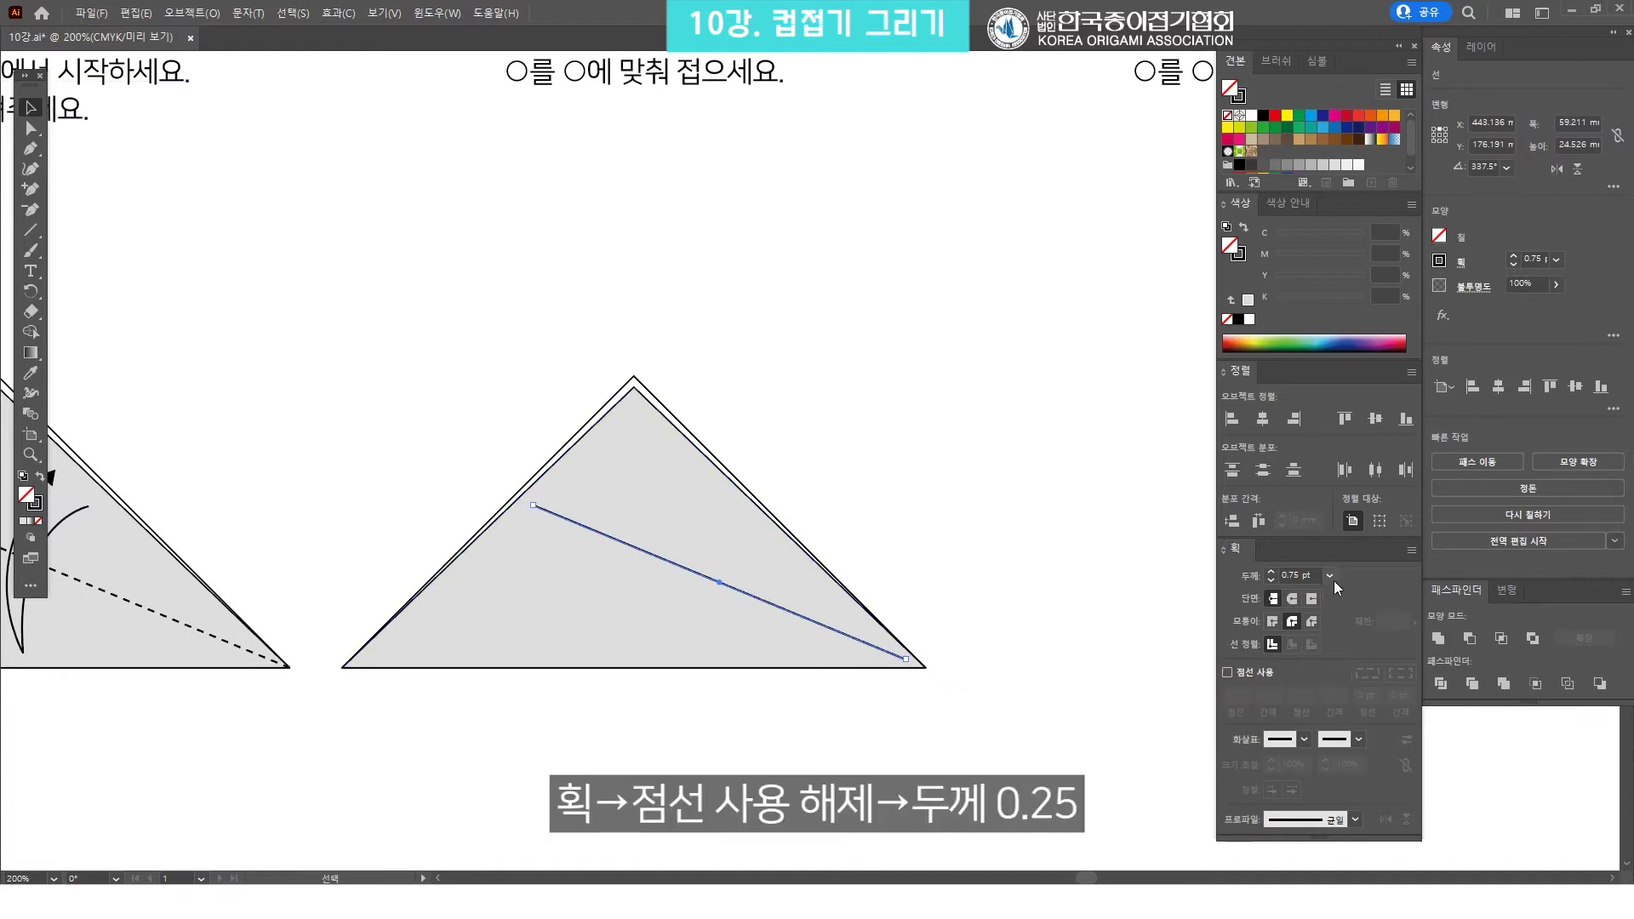
{"action": "left_click", "coordinate": [1329, 575]}
{"action": "left_click", "coordinate": [1349, 172]}
{"action": "left_click", "coordinate": [840, 336]}
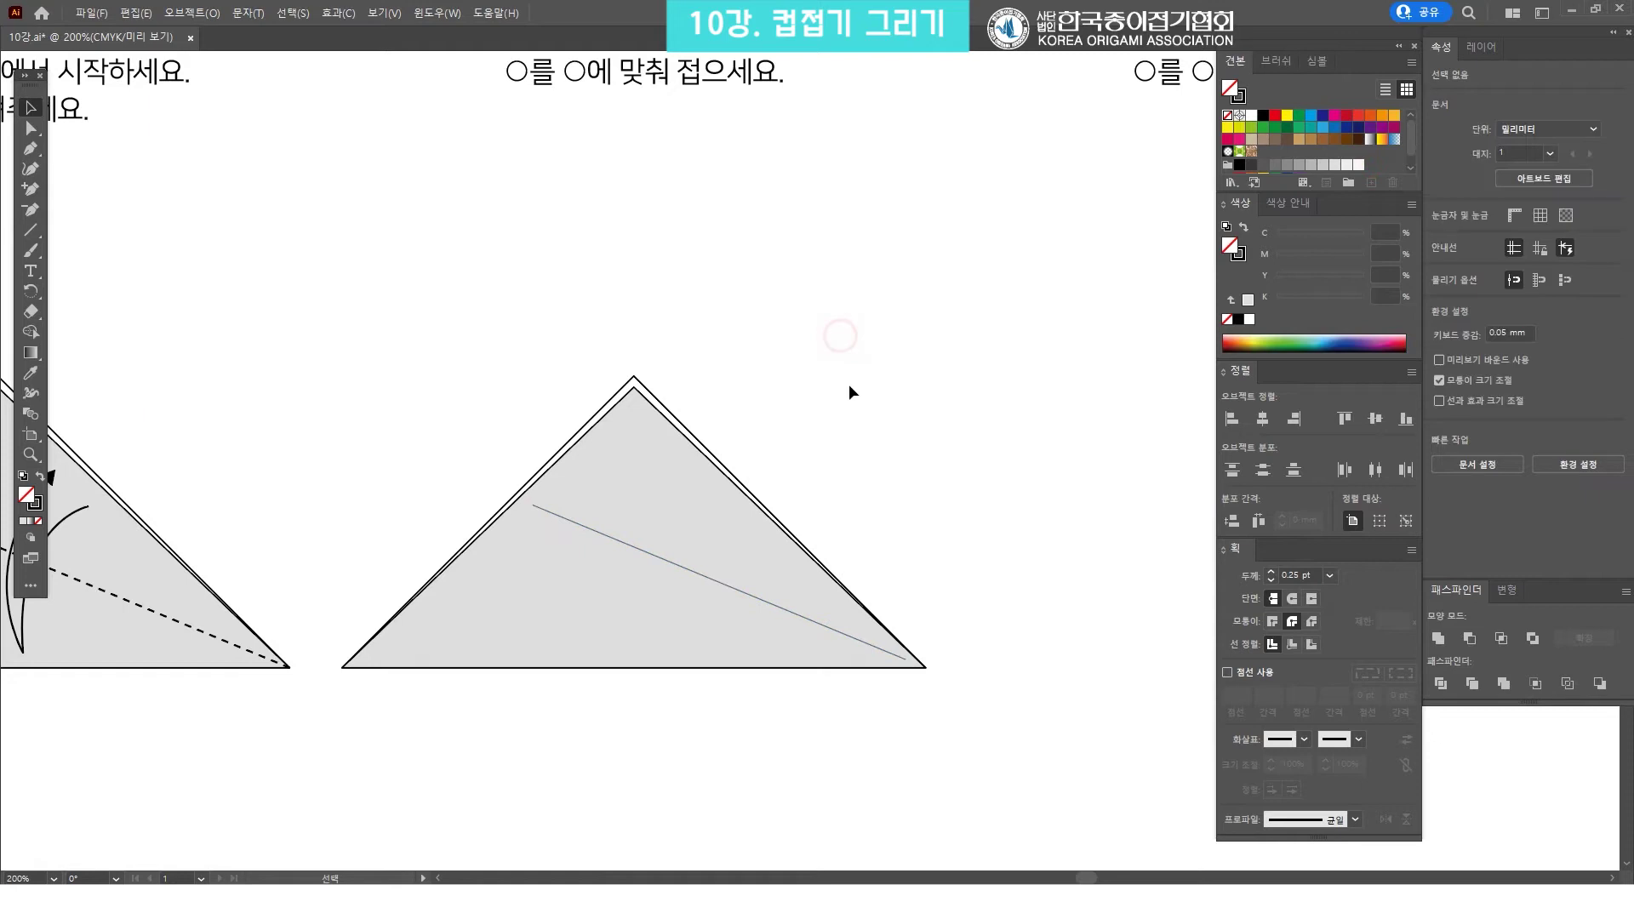
{"action": "left_click_drag", "start_coordinate": [773, 609], "coordinate": [737, 480]}
{"action": "left_click_drag", "start_coordinate": [942, 577], "coordinate": [473, 296]}
{"action": "left_click", "coordinate": [844, 266]}
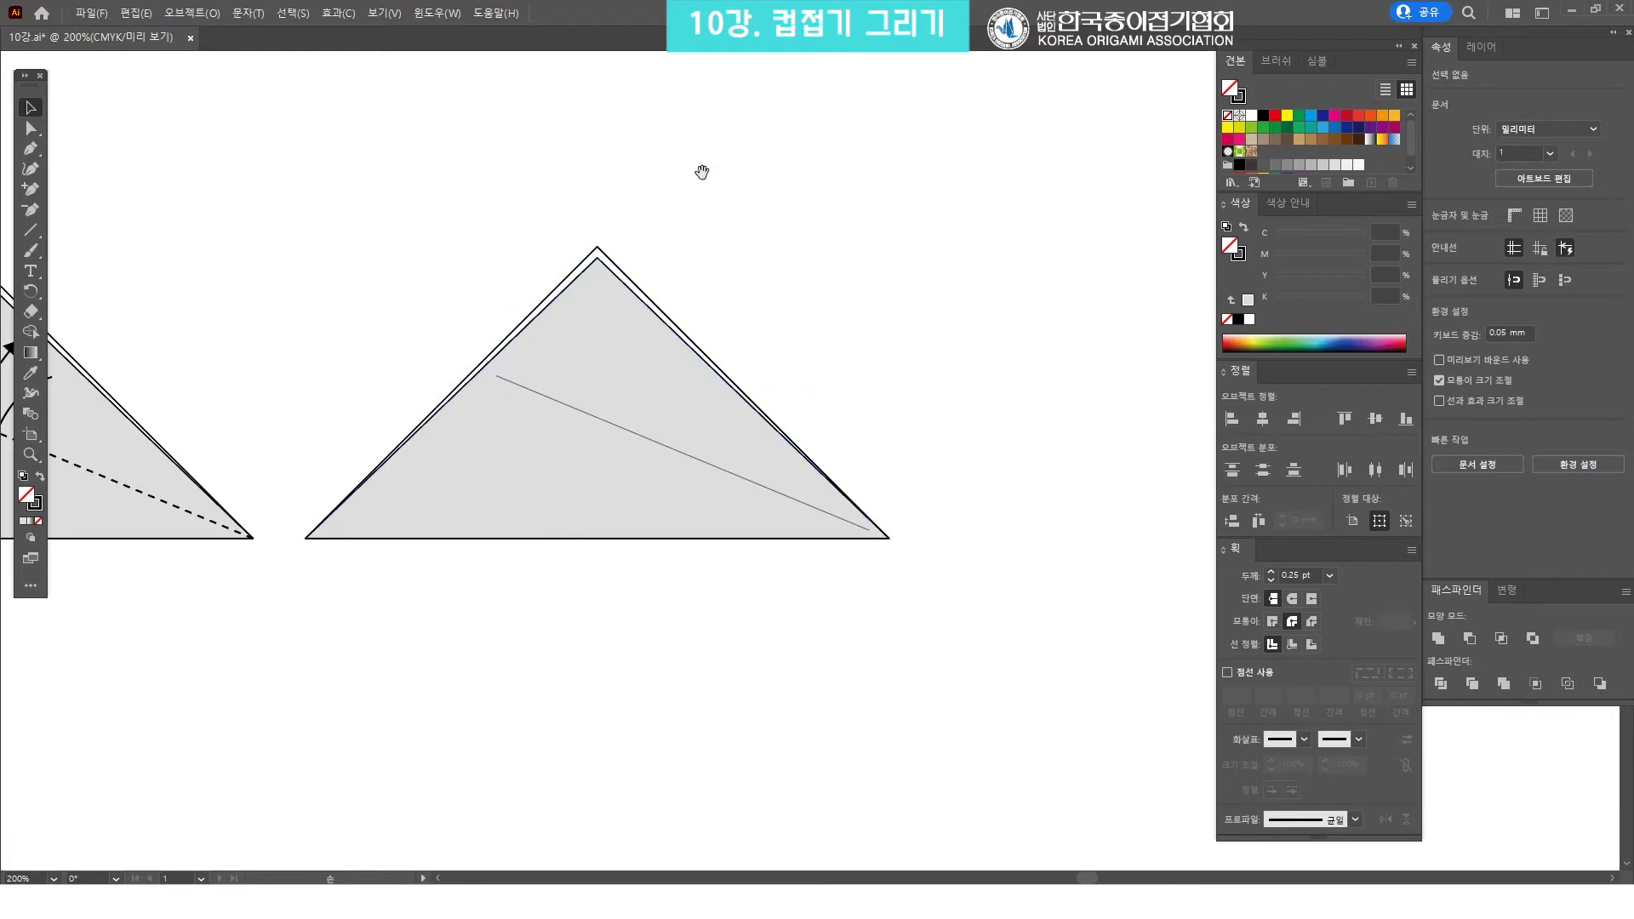
{"action": "left_click_drag", "start_coordinate": [701, 172], "coordinate": [707, 228]}
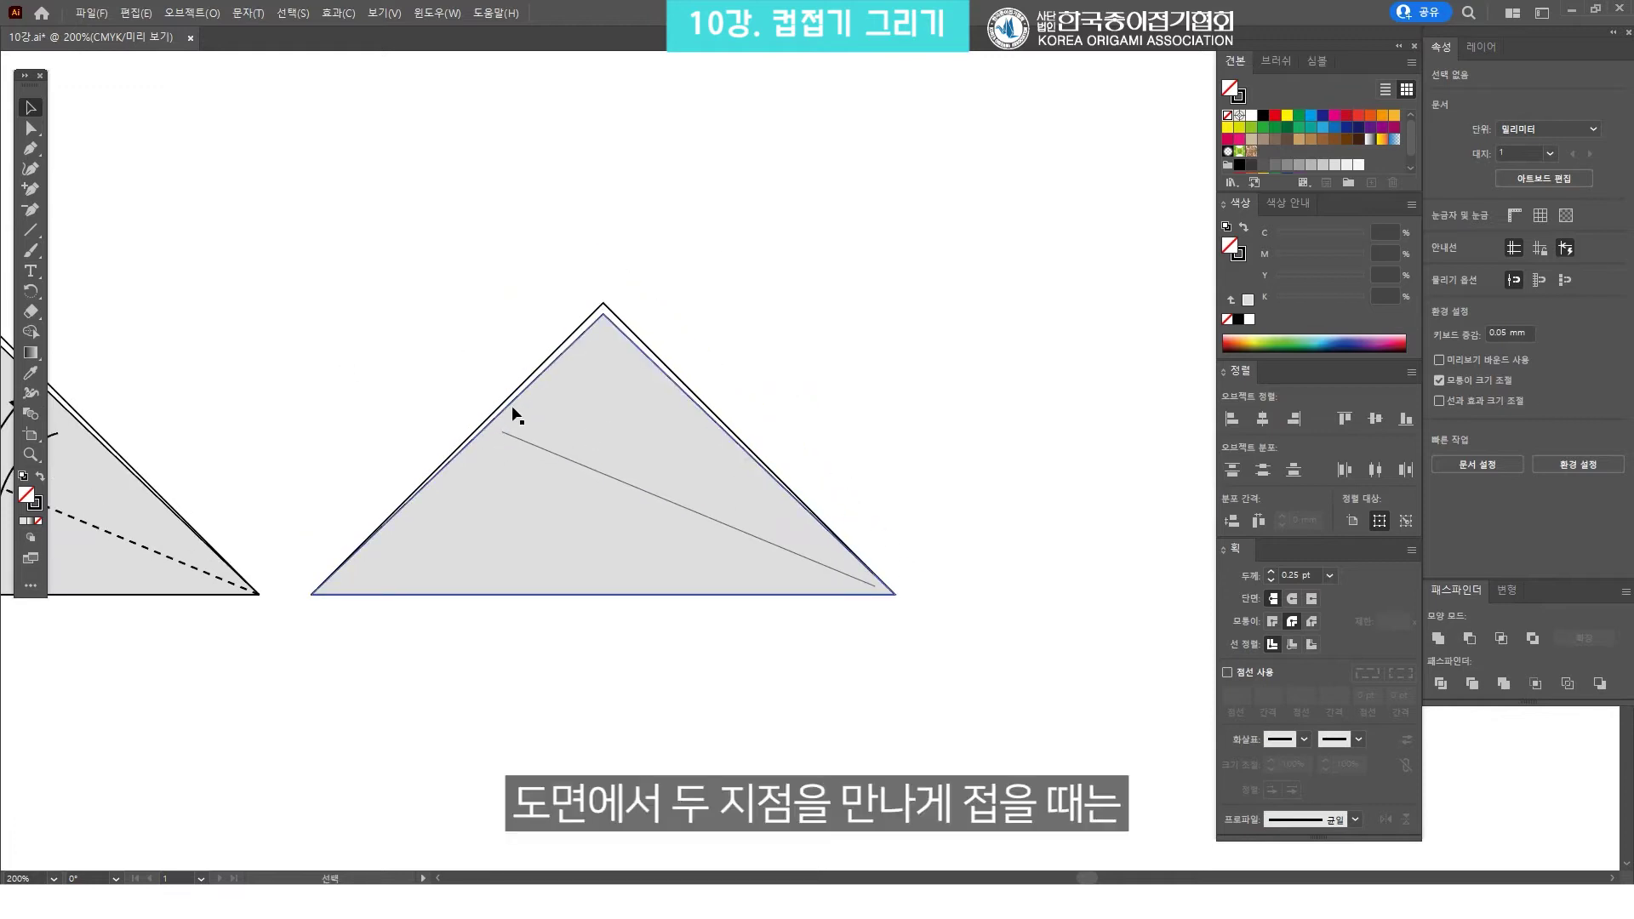
{"action": "scroll", "coordinate": [593, 357], "scroll_direction": "up", "scroll_amount": 3}
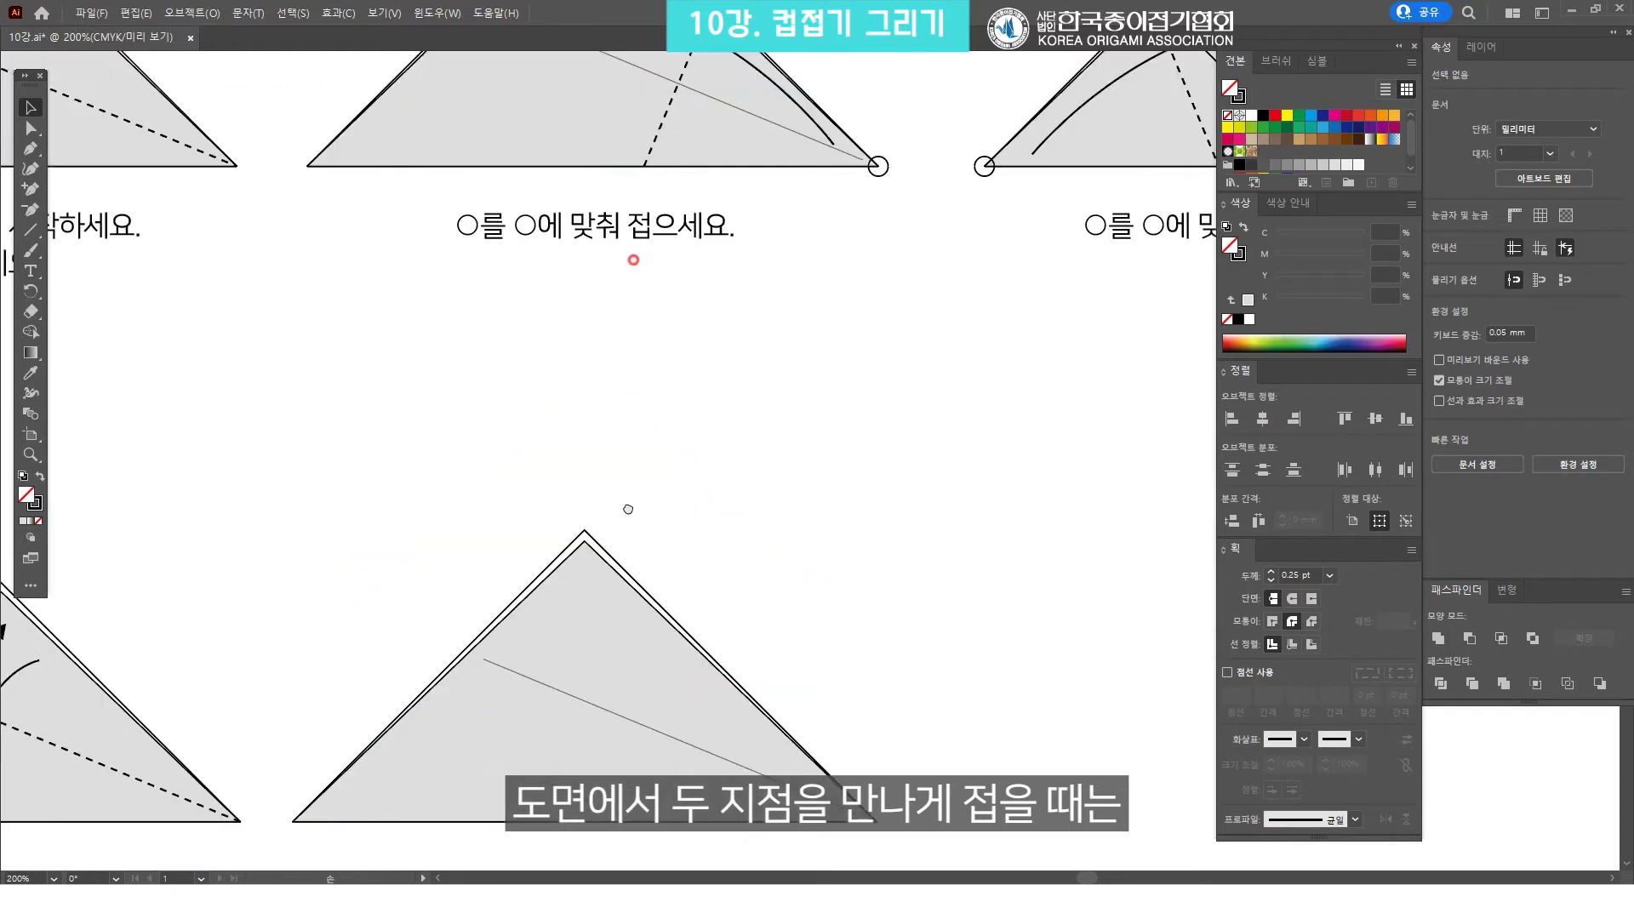
{"action": "scroll", "coordinate": [646, 426], "scroll_direction": "up", "scroll_amount": 3}
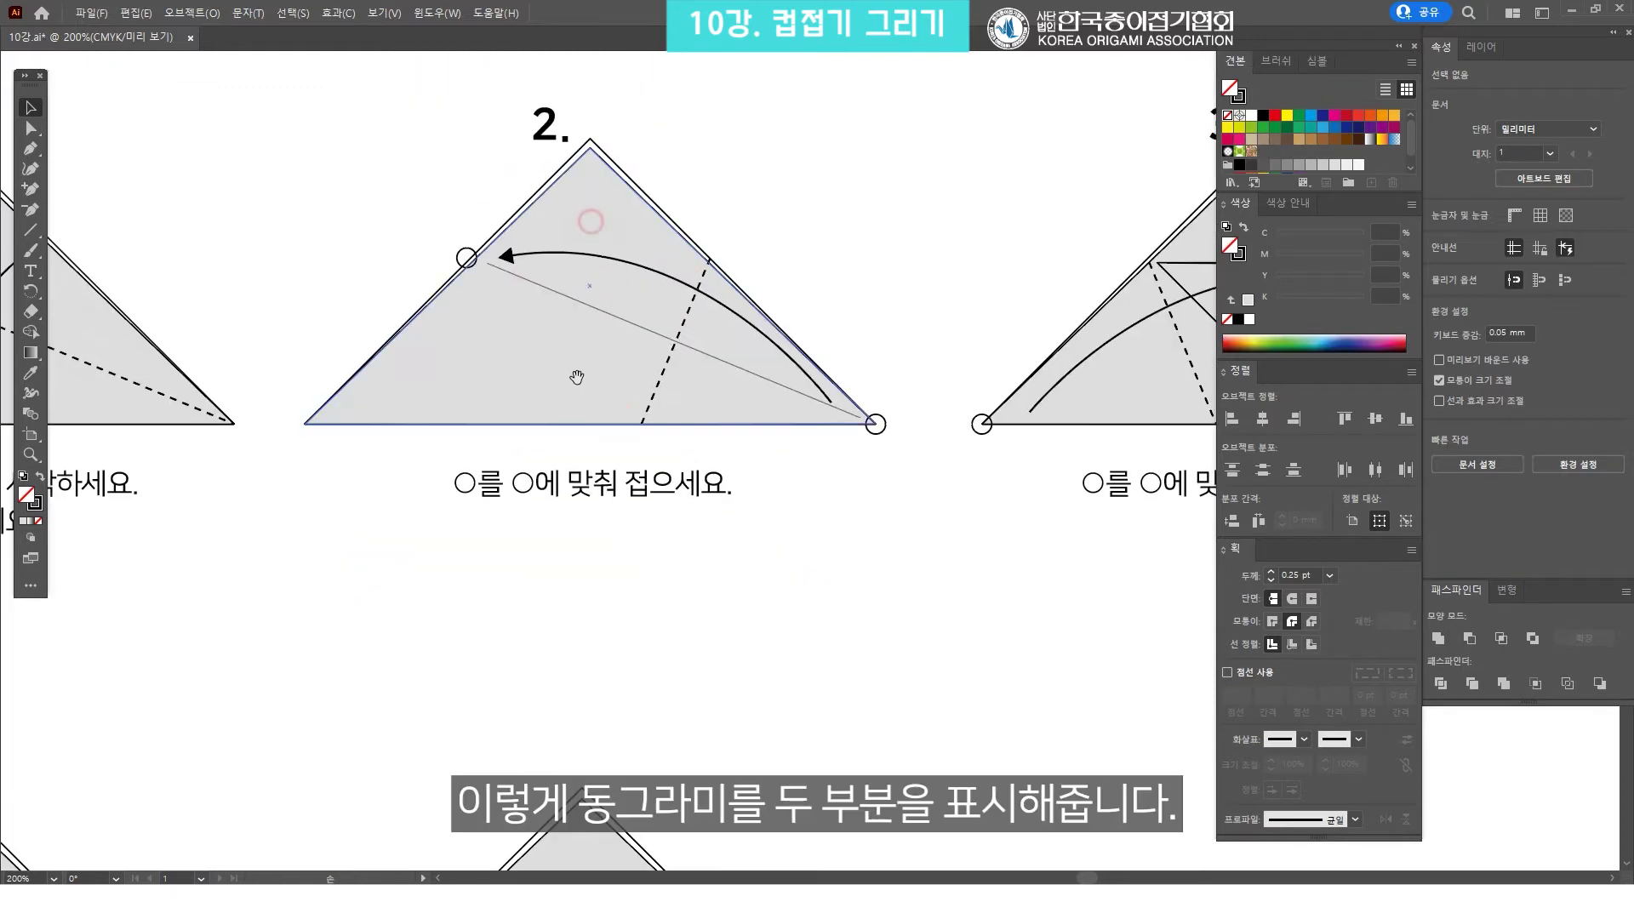
{"action": "left_click", "coordinate": [881, 428]}
{"action": "left_click", "coordinate": [466, 257]}
{"action": "left_click", "coordinate": [878, 425]}
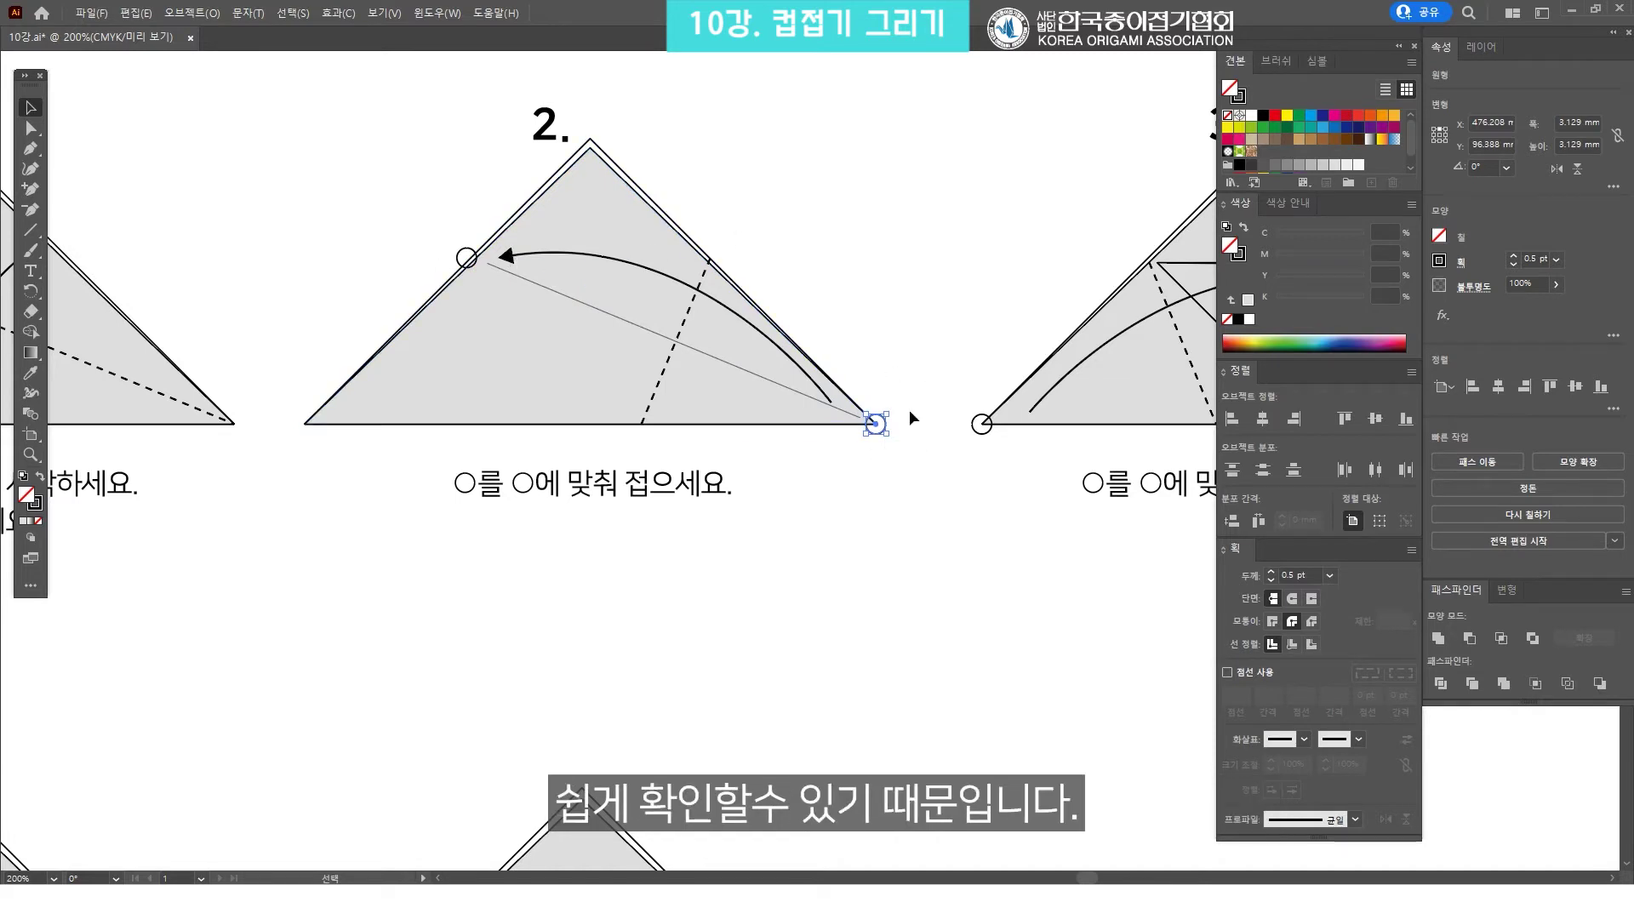
{"action": "left_click", "coordinate": [934, 564]}
{"action": "left_click_drag", "start_coordinate": [888, 600], "coordinate": [856, 518]}
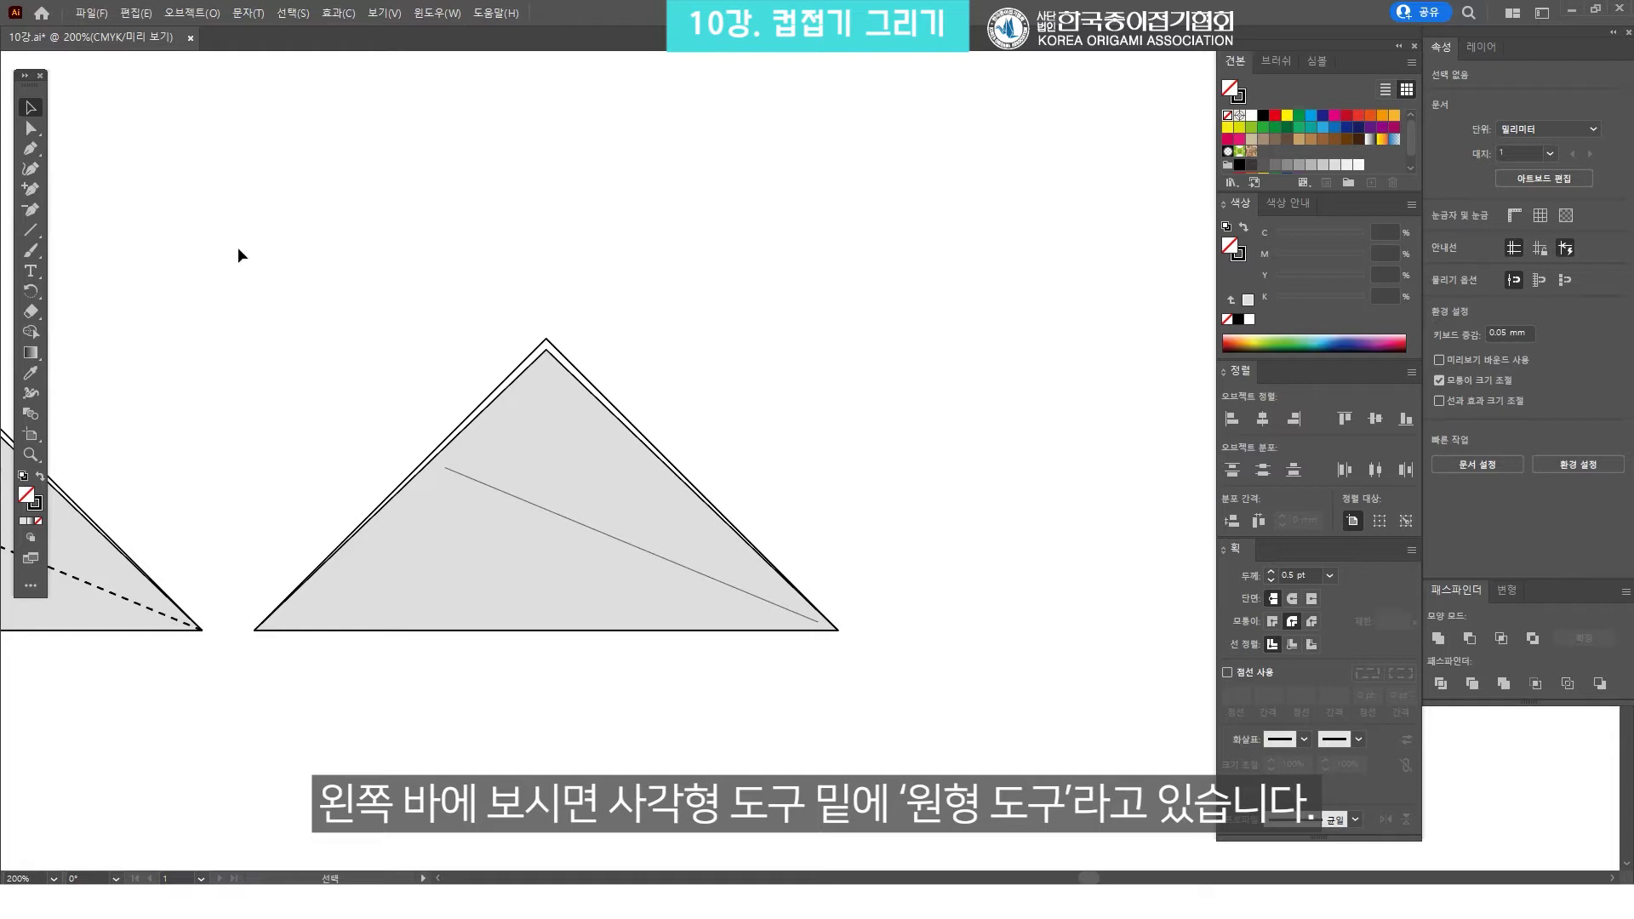
Draw a small circle with the Ellipse tool and drop it on the triangle's bottom-right corner
{"action": "left_click", "coordinate": [15, 217]}
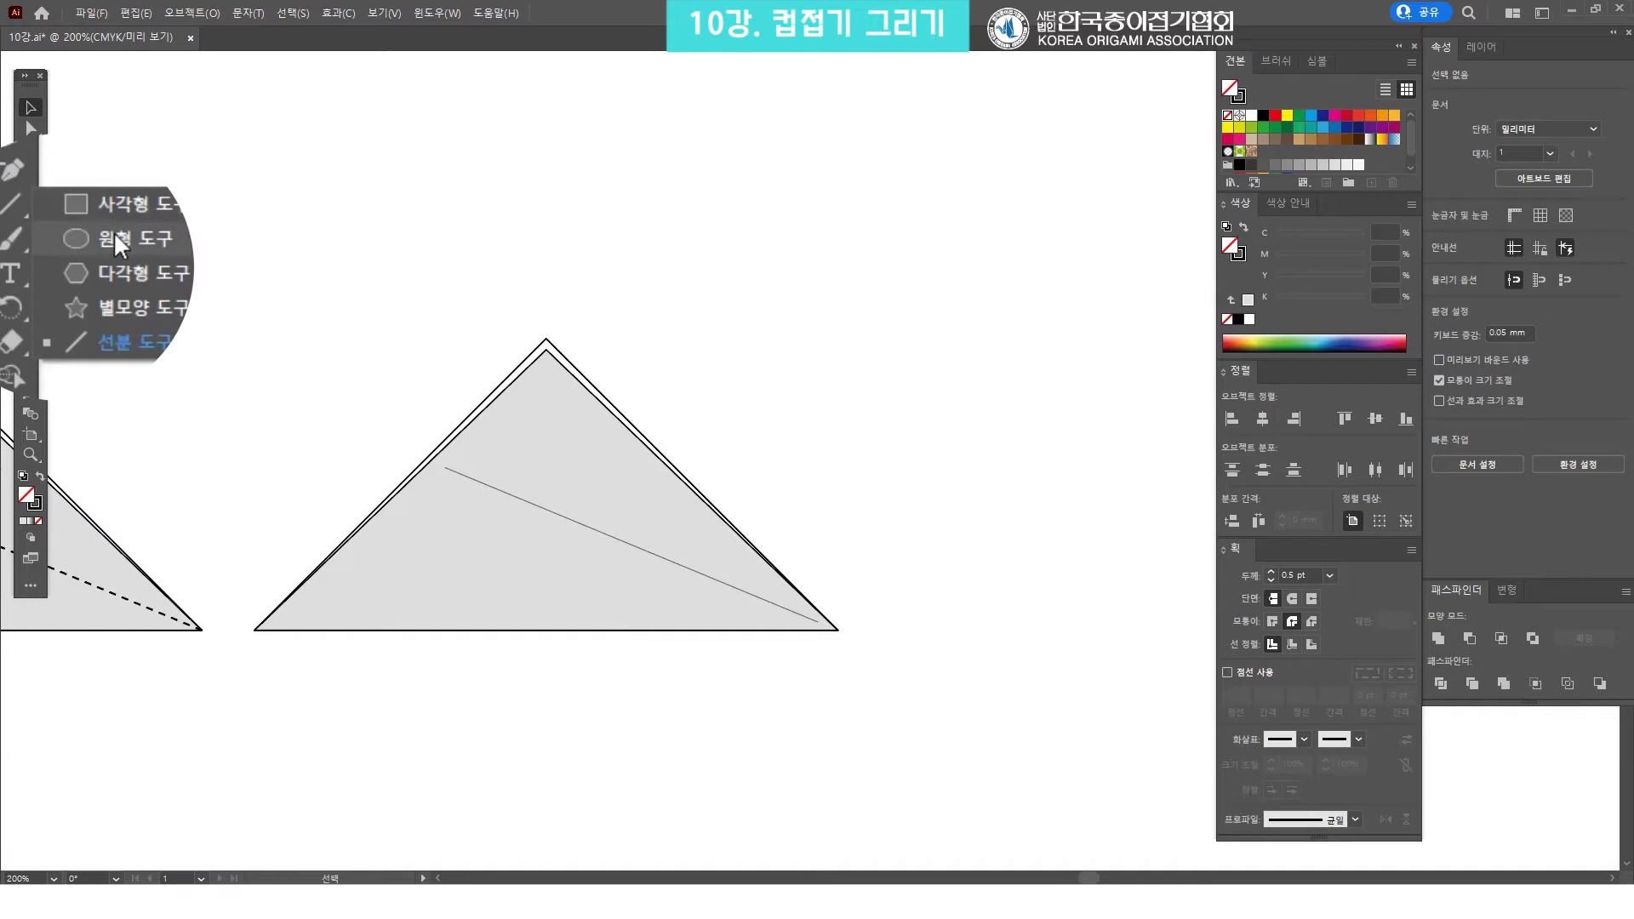
{"action": "left_click", "coordinate": [92, 249]}
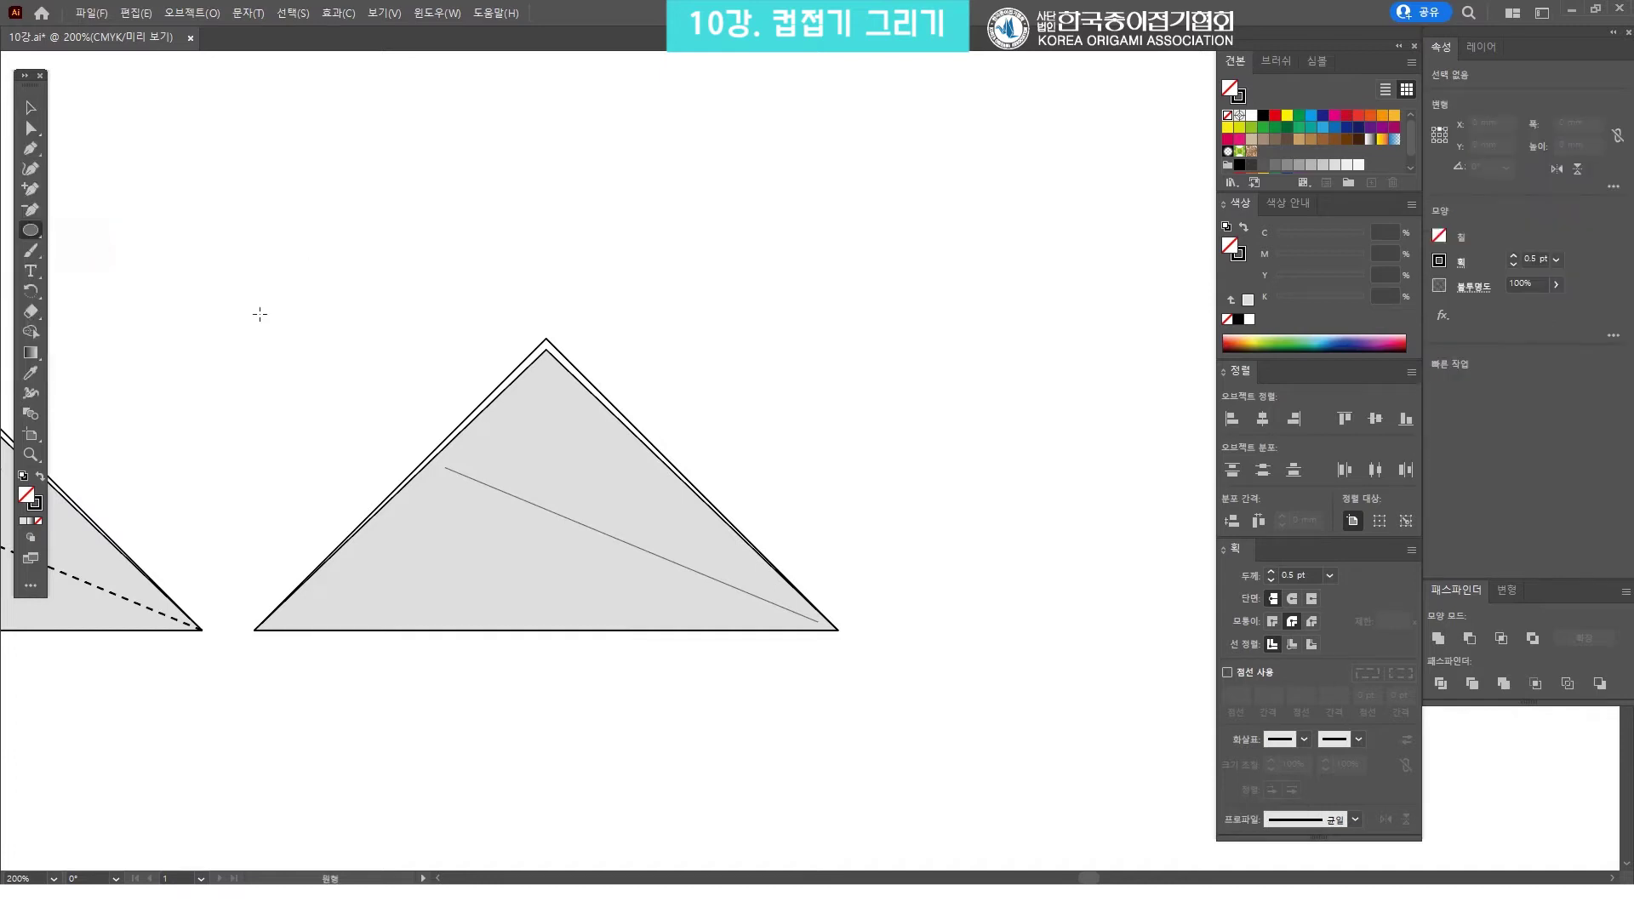
{"action": "left_click_drag", "start_coordinate": [859, 487], "coordinate": [880, 512]}
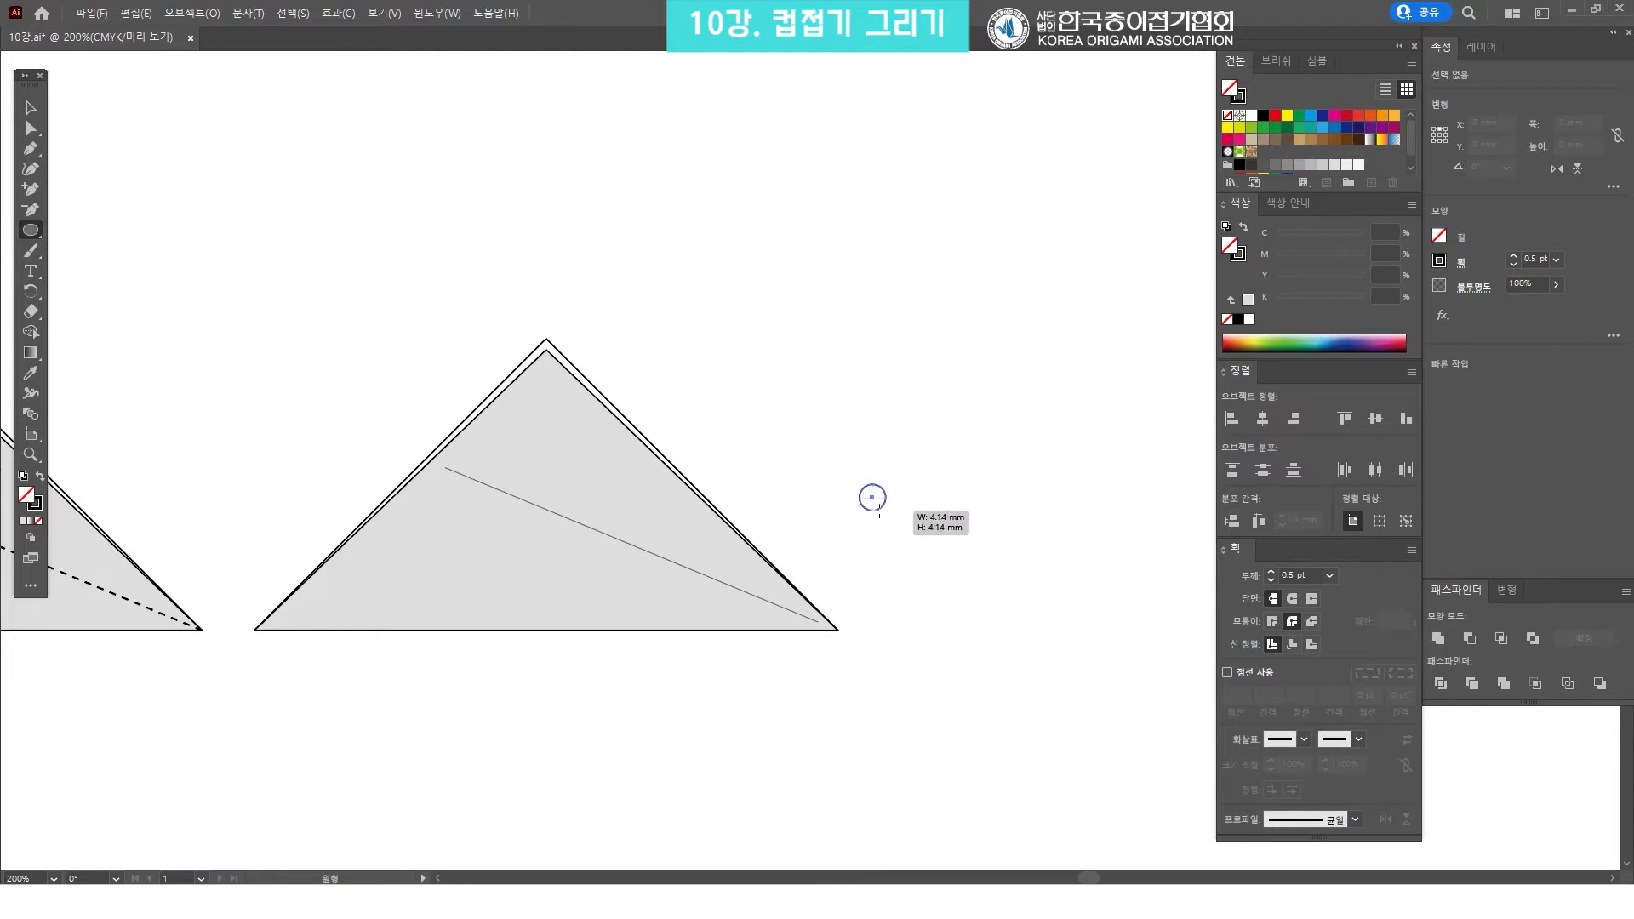
{"action": "key", "text": "v"}
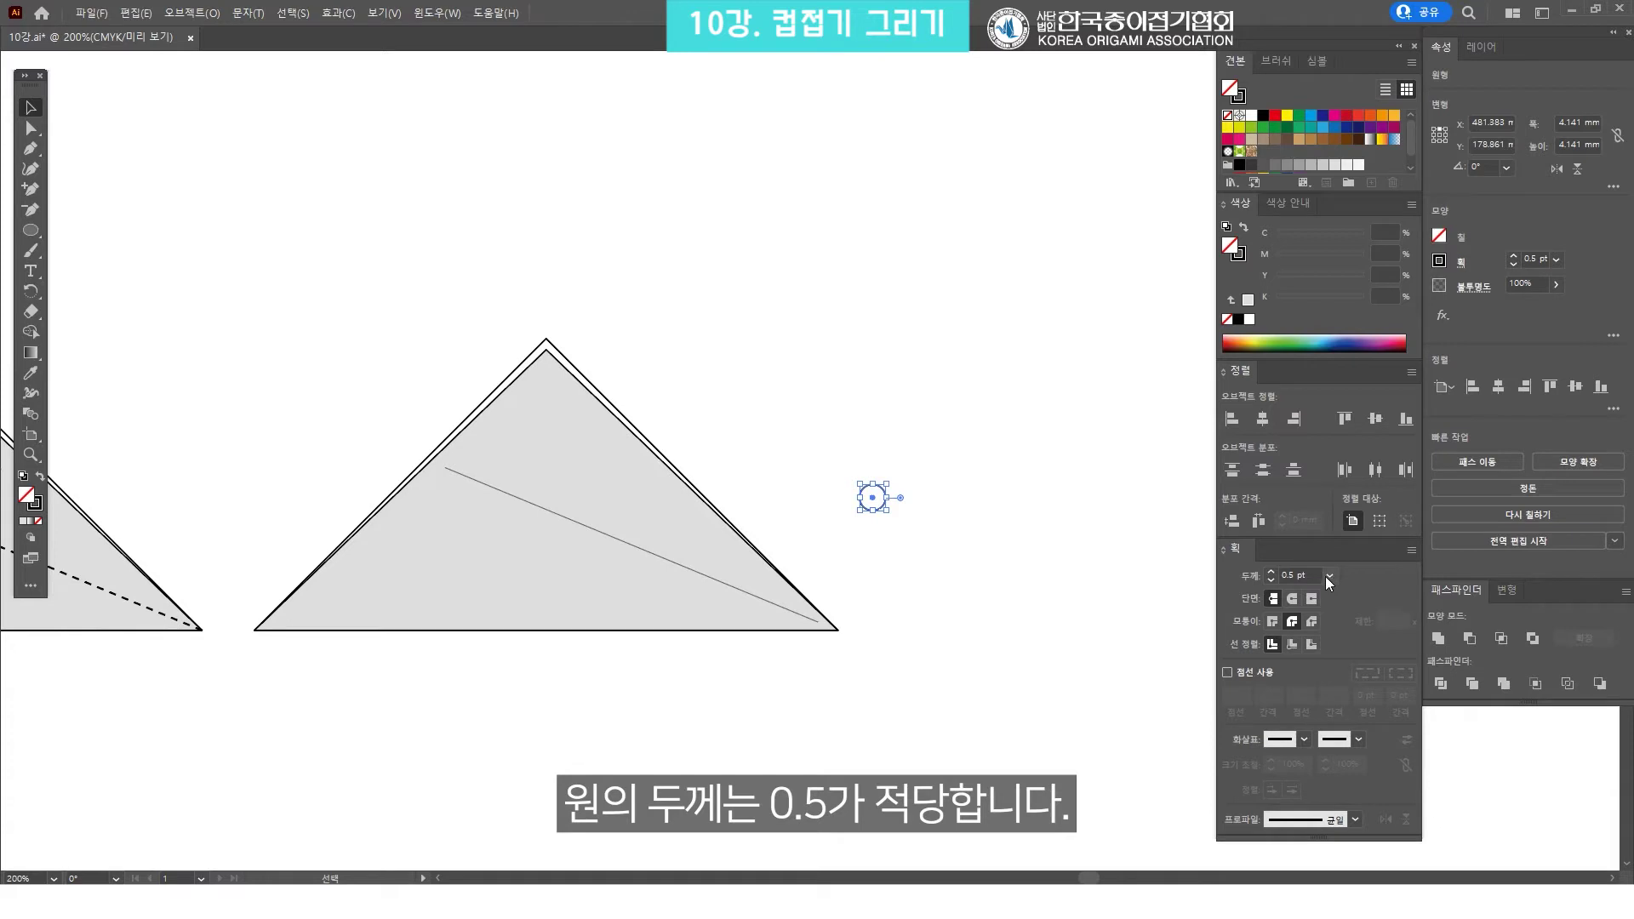
{"action": "left_click", "coordinate": [1023, 503]}
{"action": "left_click_drag", "start_coordinate": [891, 515], "coordinate": [909, 423]}
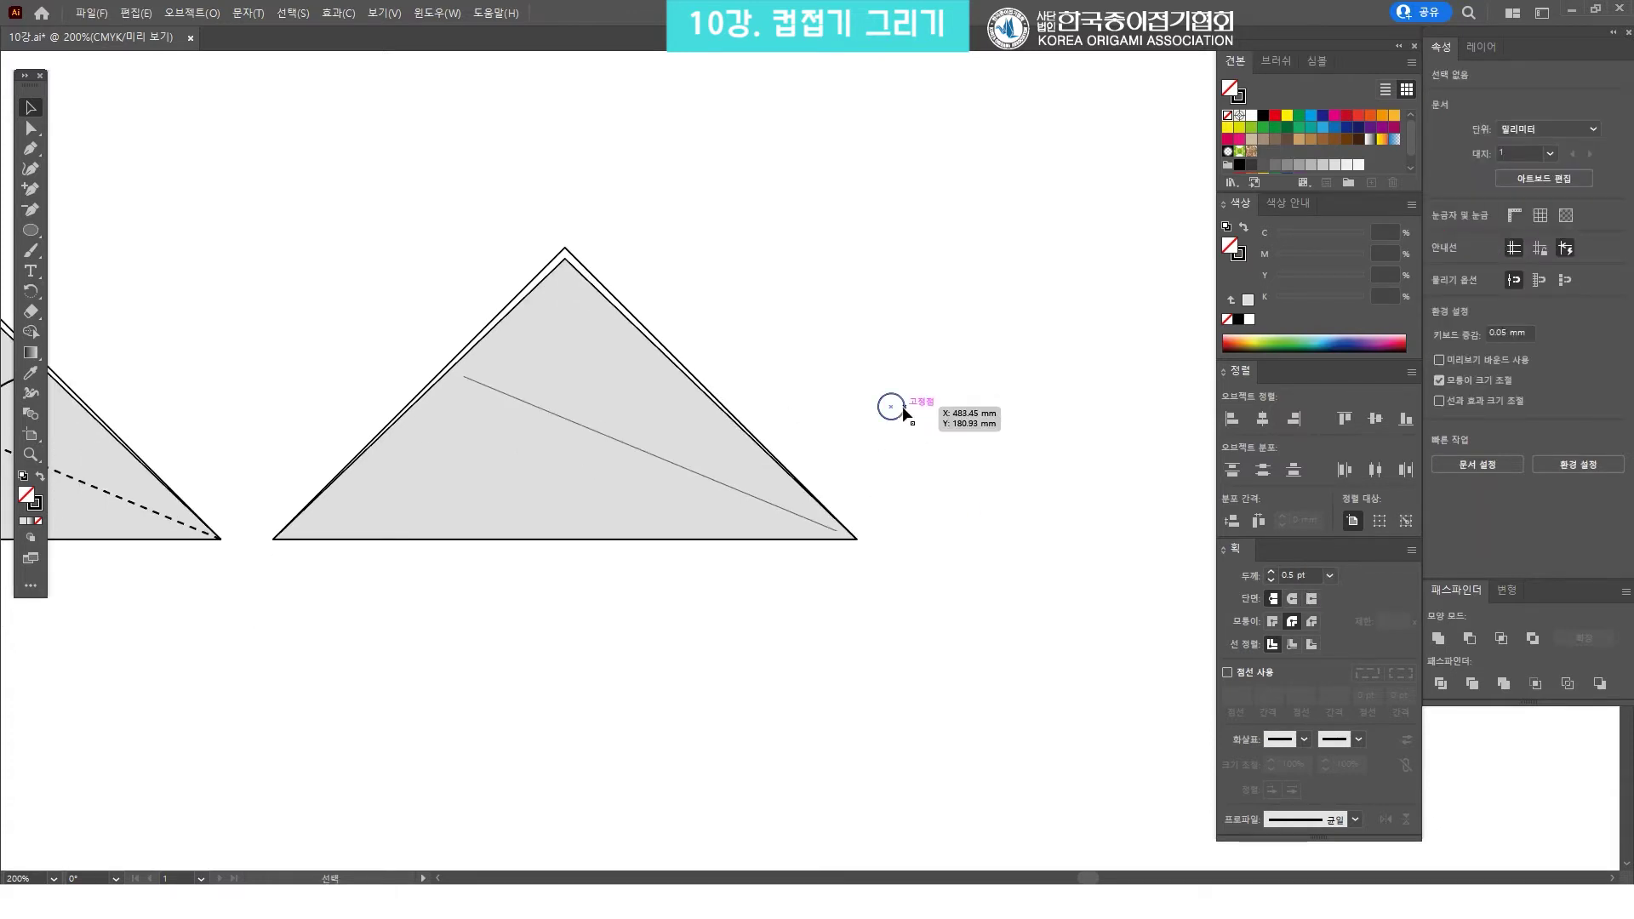
{"action": "left_click_drag", "start_coordinate": [903, 410], "coordinate": [872, 536]}
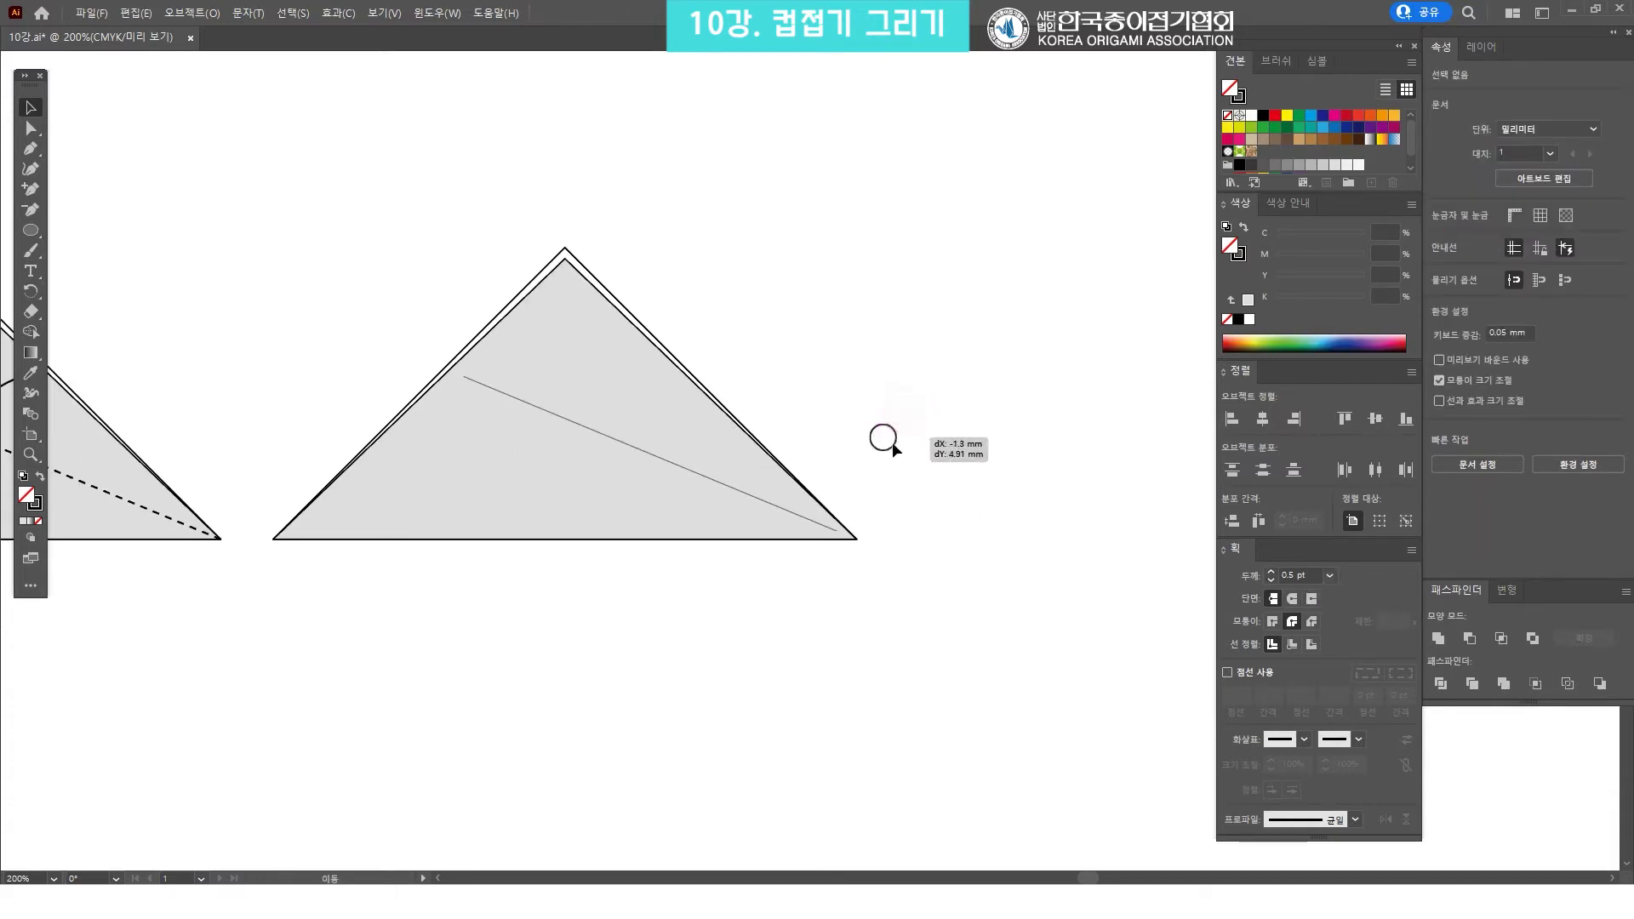
{"action": "left_click_drag", "start_coordinate": [871, 534], "coordinate": [868, 534]}
Zoom in to check the corner circle, then zoom out to show the neighbouring step
{"action": "key", "text": "z"}
{"action": "left_click", "coordinate": [861, 538]}
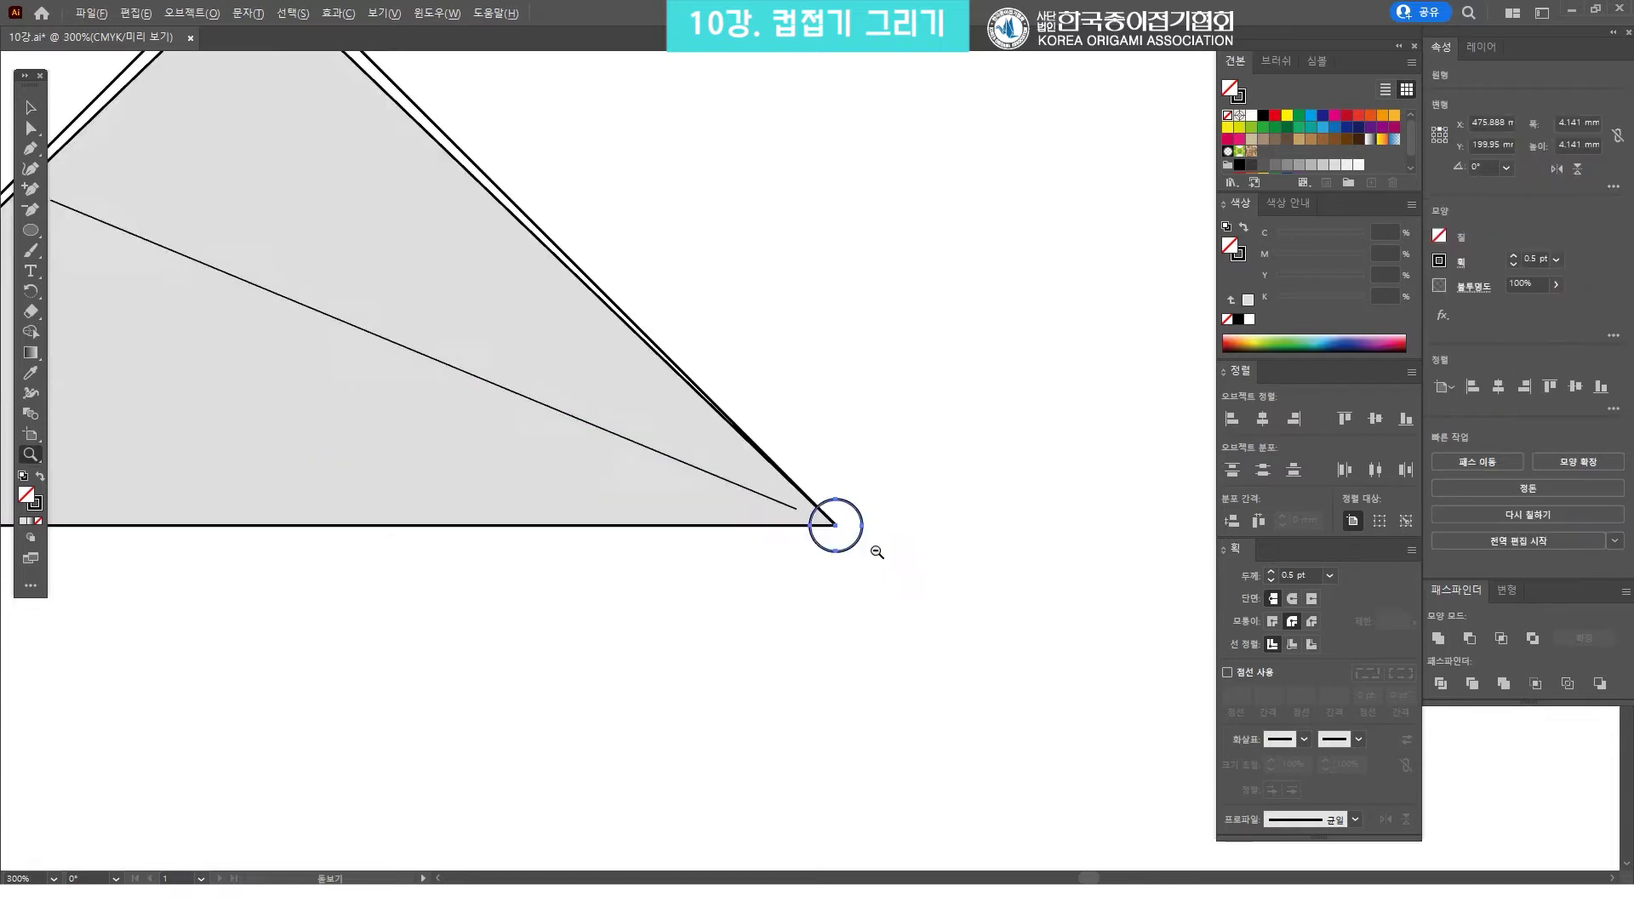
{"action": "key", "text": "v"}
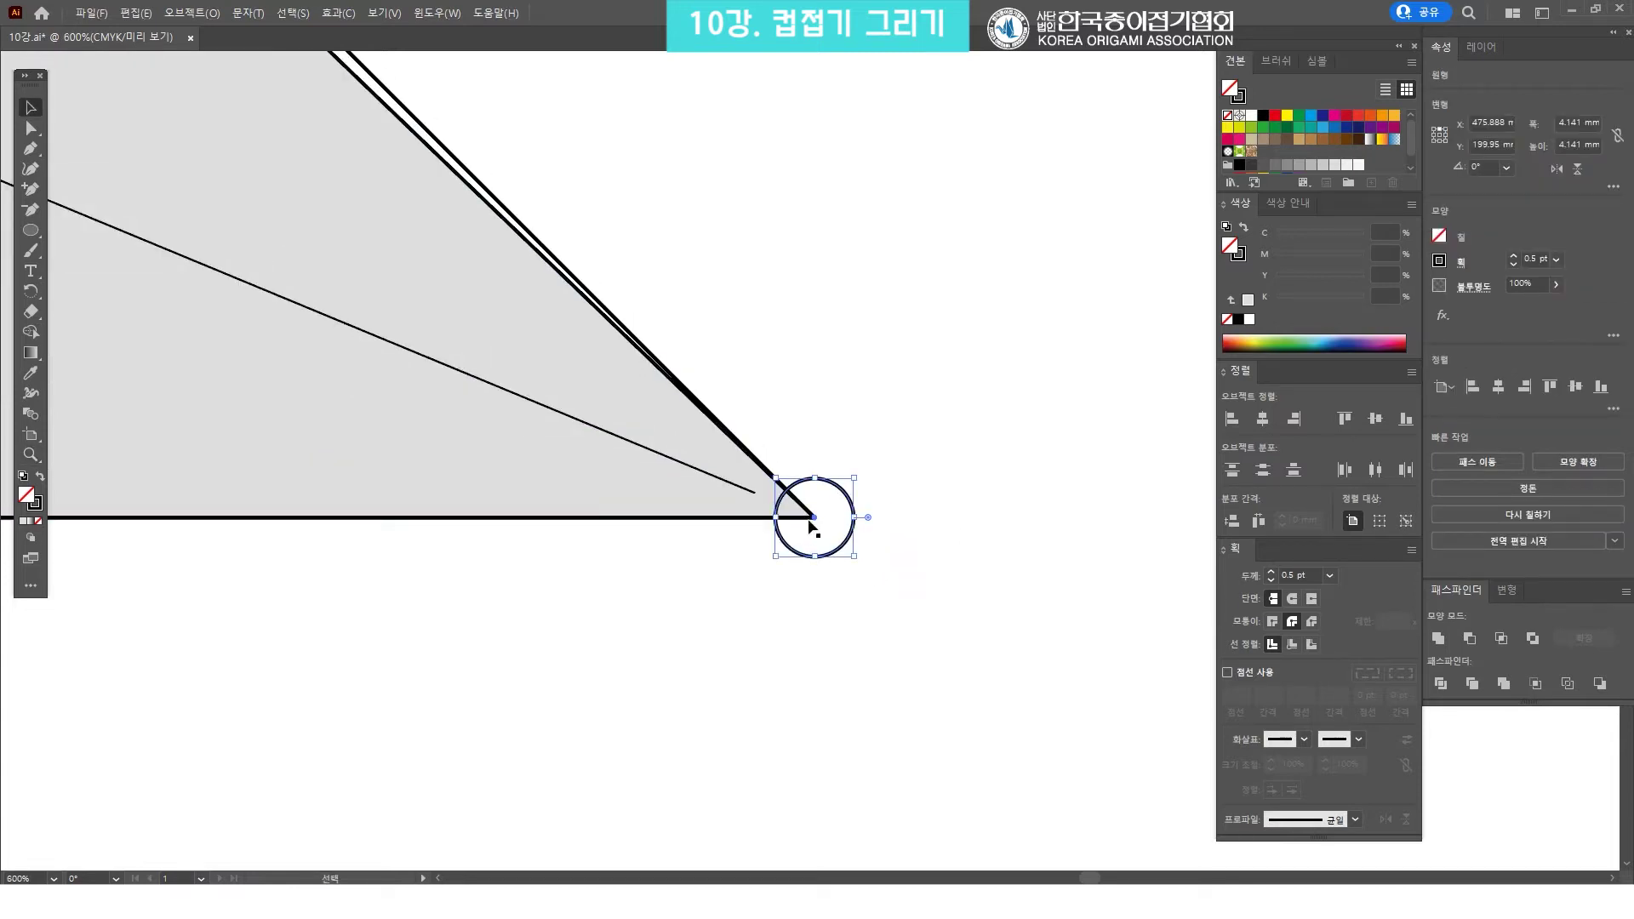
{"action": "key", "text": "z"}
{"action": "left_click", "coordinate": [811, 478], "text": "alt"}
{"action": "left_click_drag", "start_coordinate": [703, 401], "coordinate": [838, 430]}
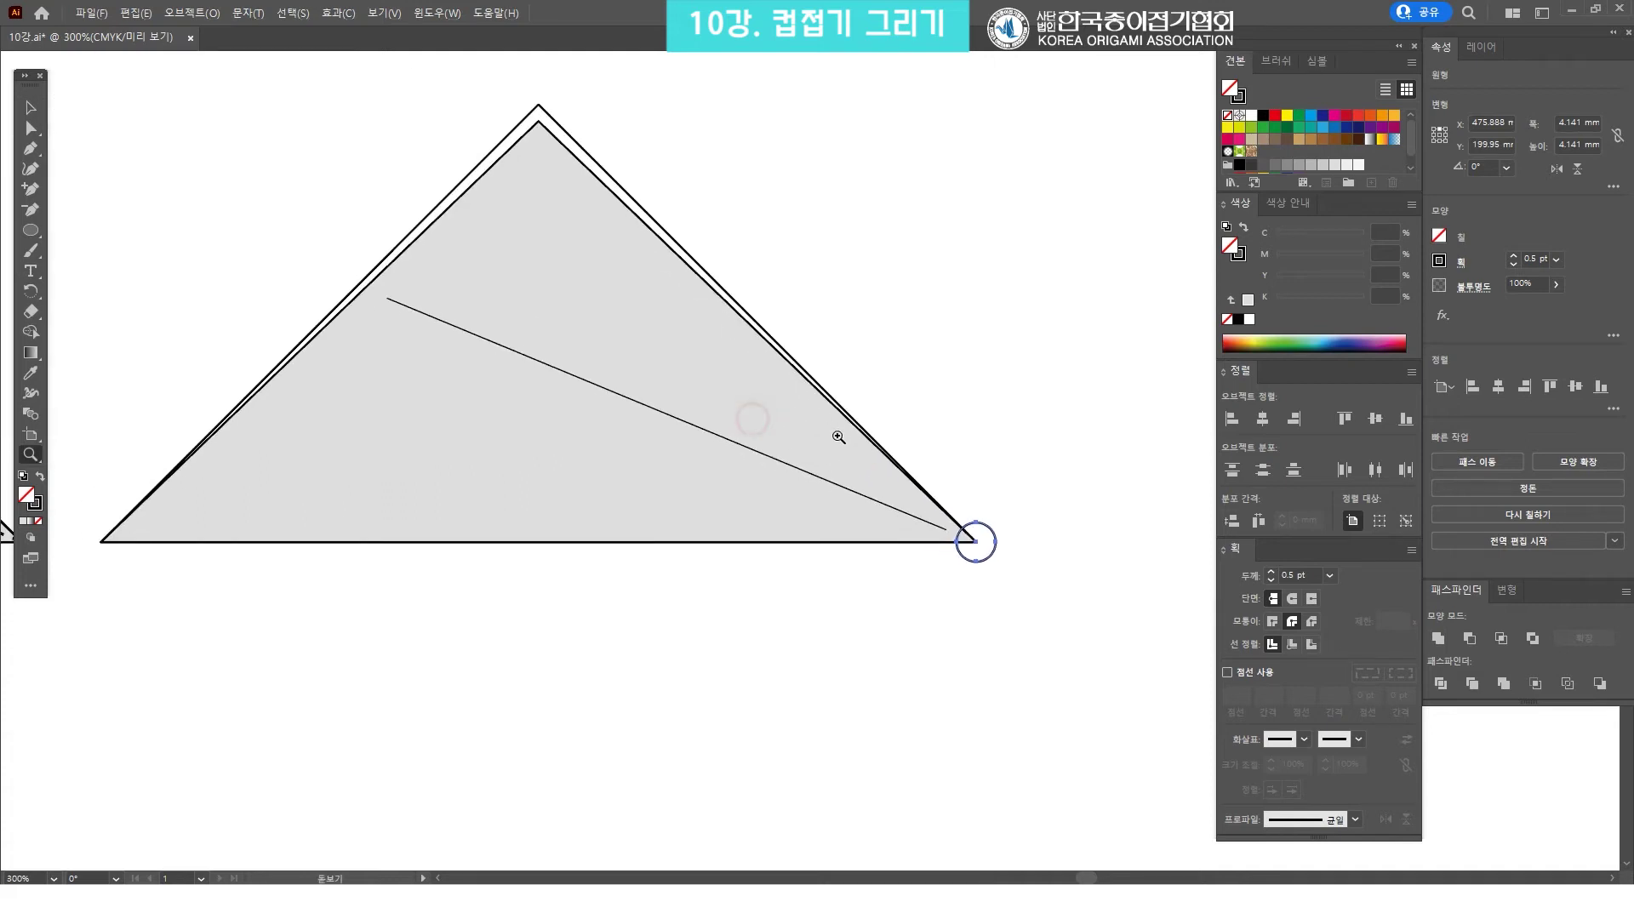
{"action": "left_click", "coordinate": [832, 430], "text": "alt"}
{"action": "left_click_drag", "start_coordinate": [919, 393], "coordinate": [949, 456]}
{"action": "key", "text": "v"}
{"action": "left_click", "coordinate": [951, 456]}
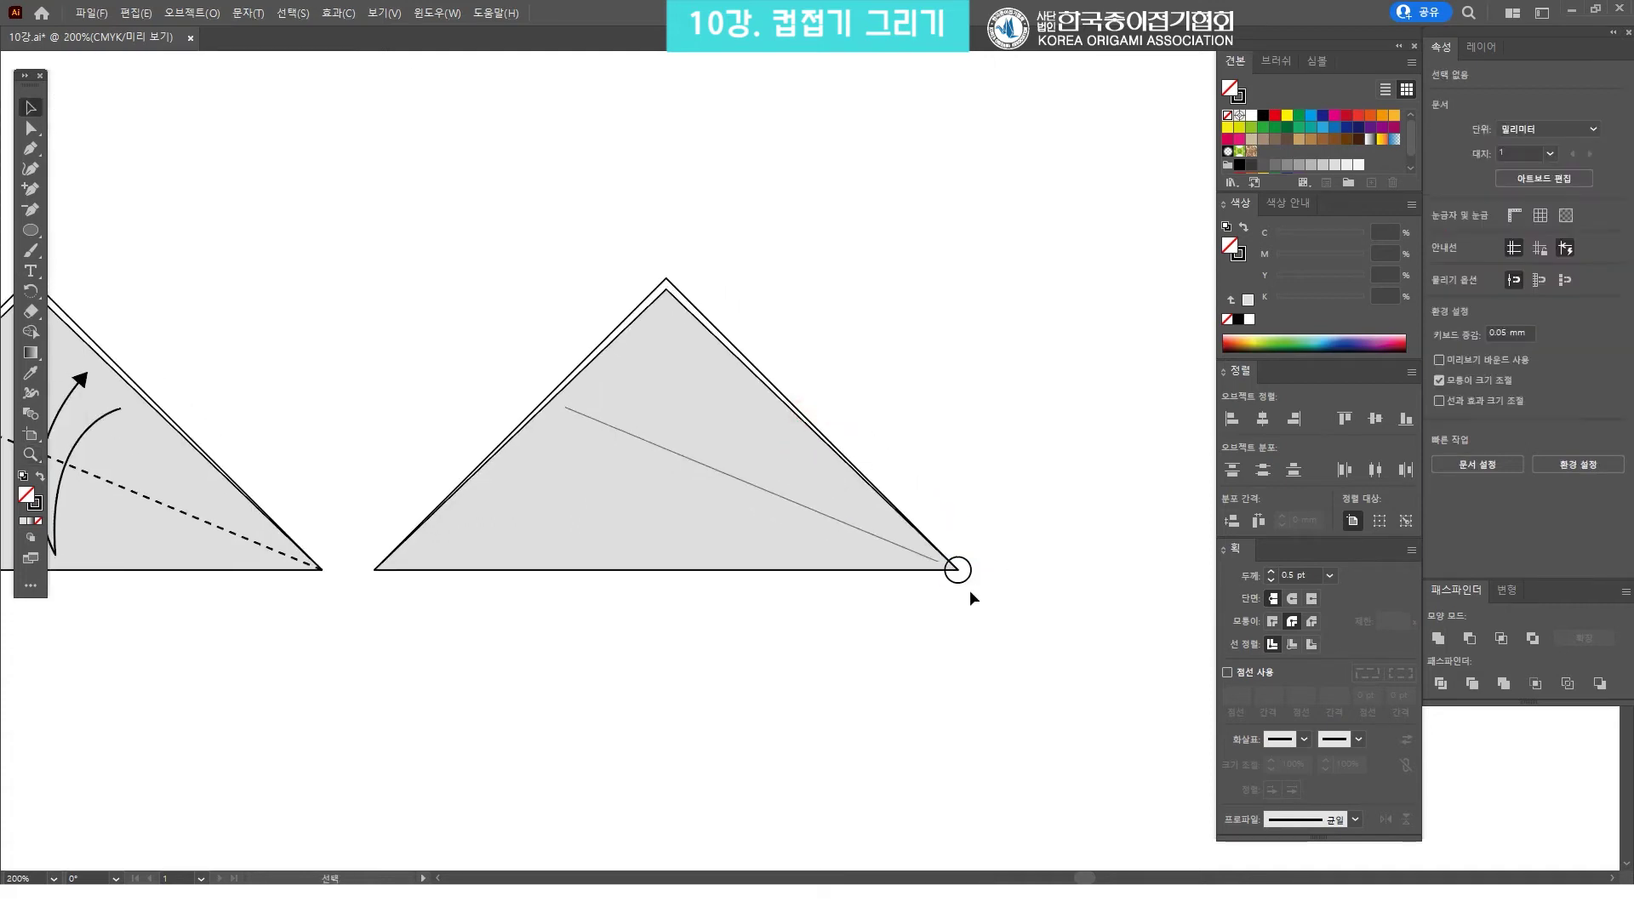
{"action": "mouse_move", "coordinate": [995, 604]}
{"action": "left_mouse_down"}
{"action": "mouse_move", "coordinate": [926, 513]}
{"action": "mouse_move", "coordinate": [951, 445]}
{"action": "left_mouse_up"}
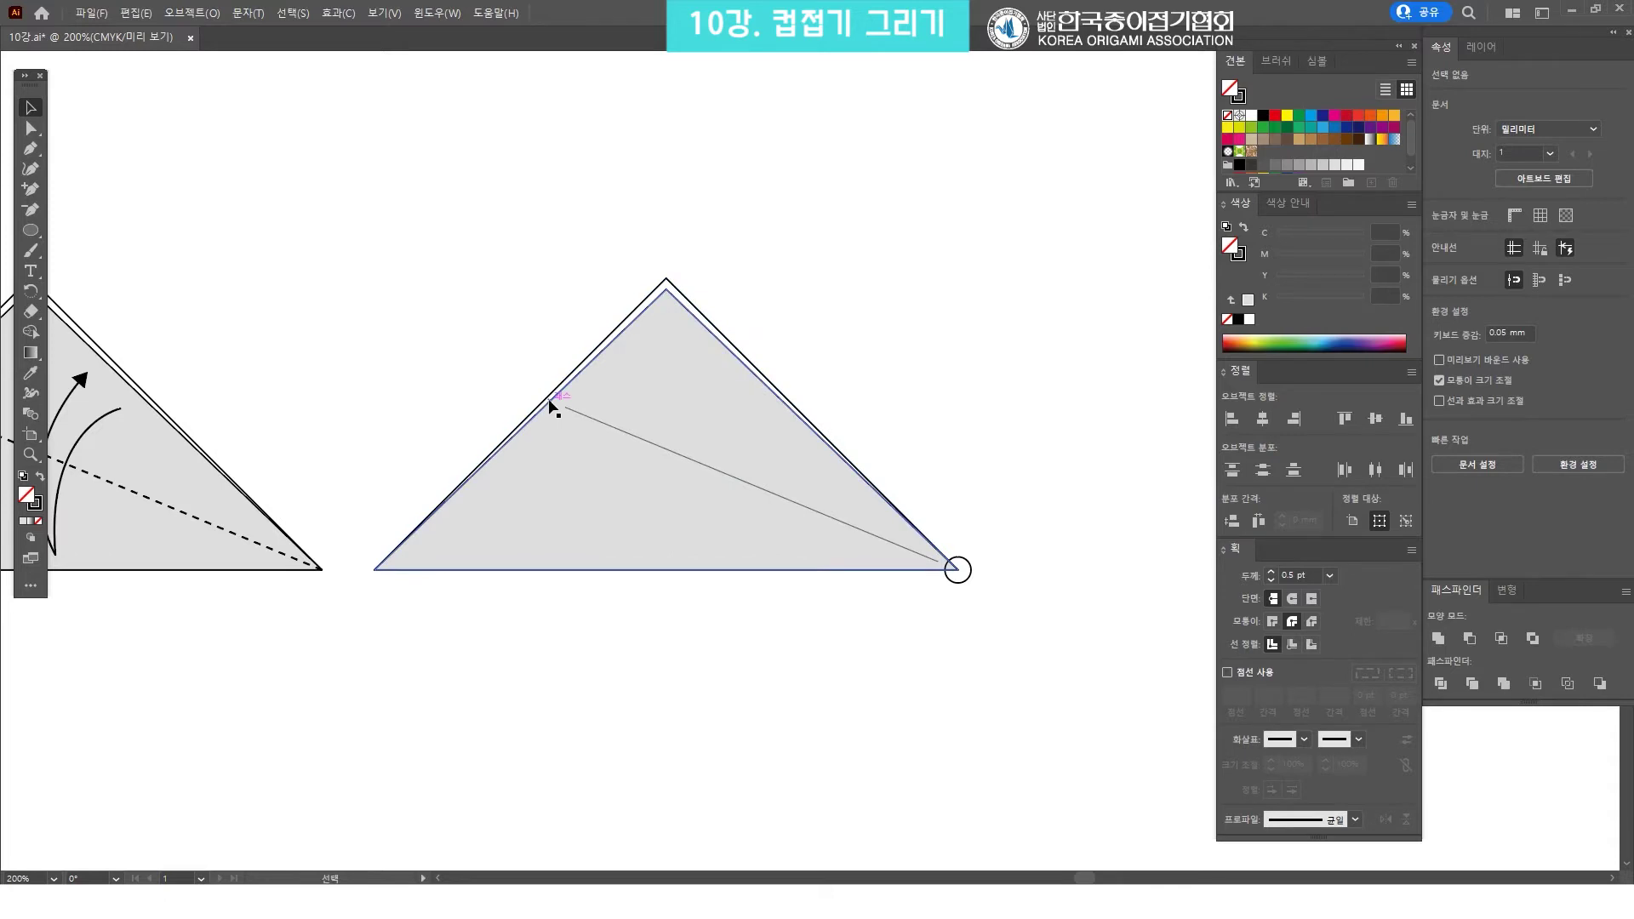
{"action": "scroll", "coordinate": [551, 406], "scroll_direction": "up", "scroll_amount": 3}
{"action": "scroll", "coordinate": [651, 258], "scroll_direction": "up", "scroll_amount": 6}
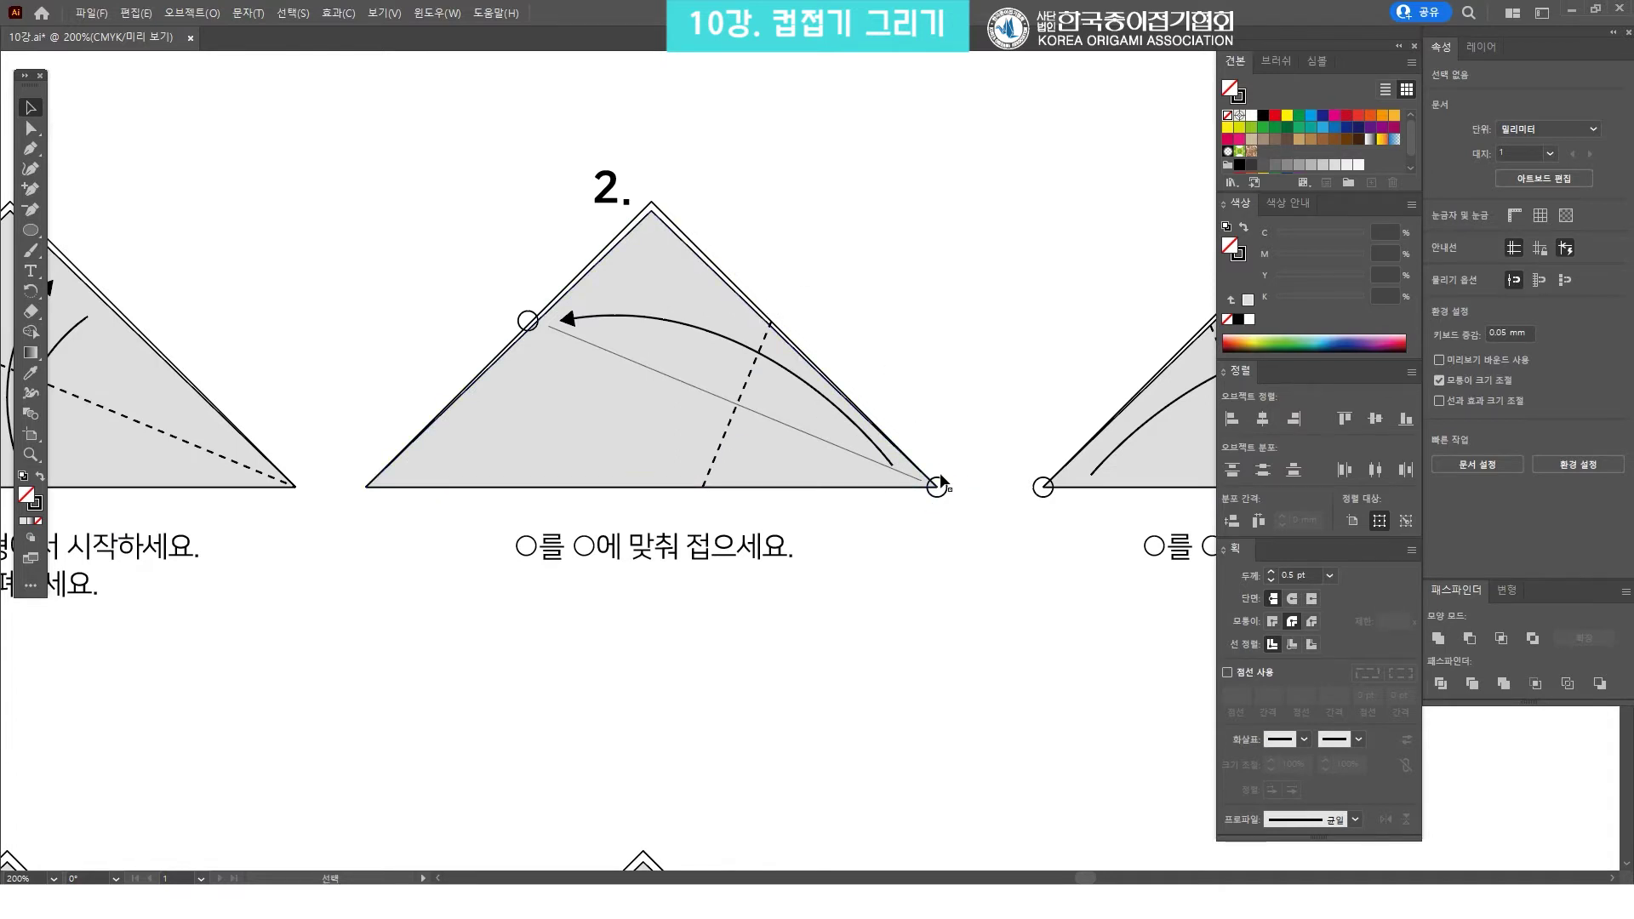
{"action": "scroll", "coordinate": [984, 291], "scroll_direction": "right", "scroll_amount": 10}
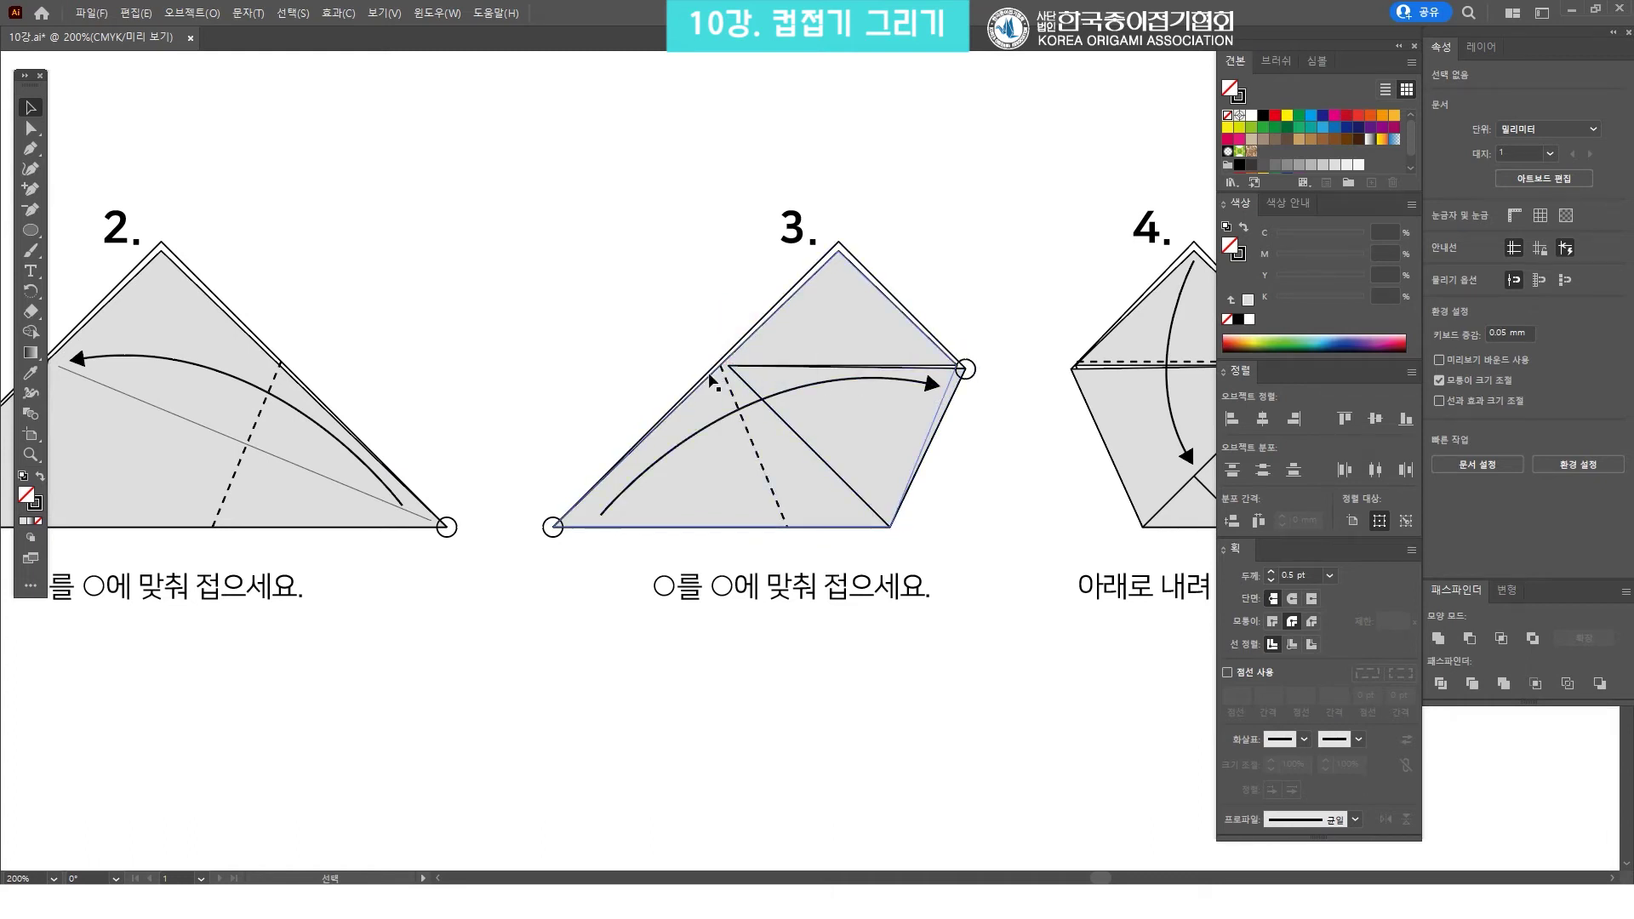
{"action": "left_click_drag", "start_coordinate": [383, 620], "coordinate": [569, 395]}
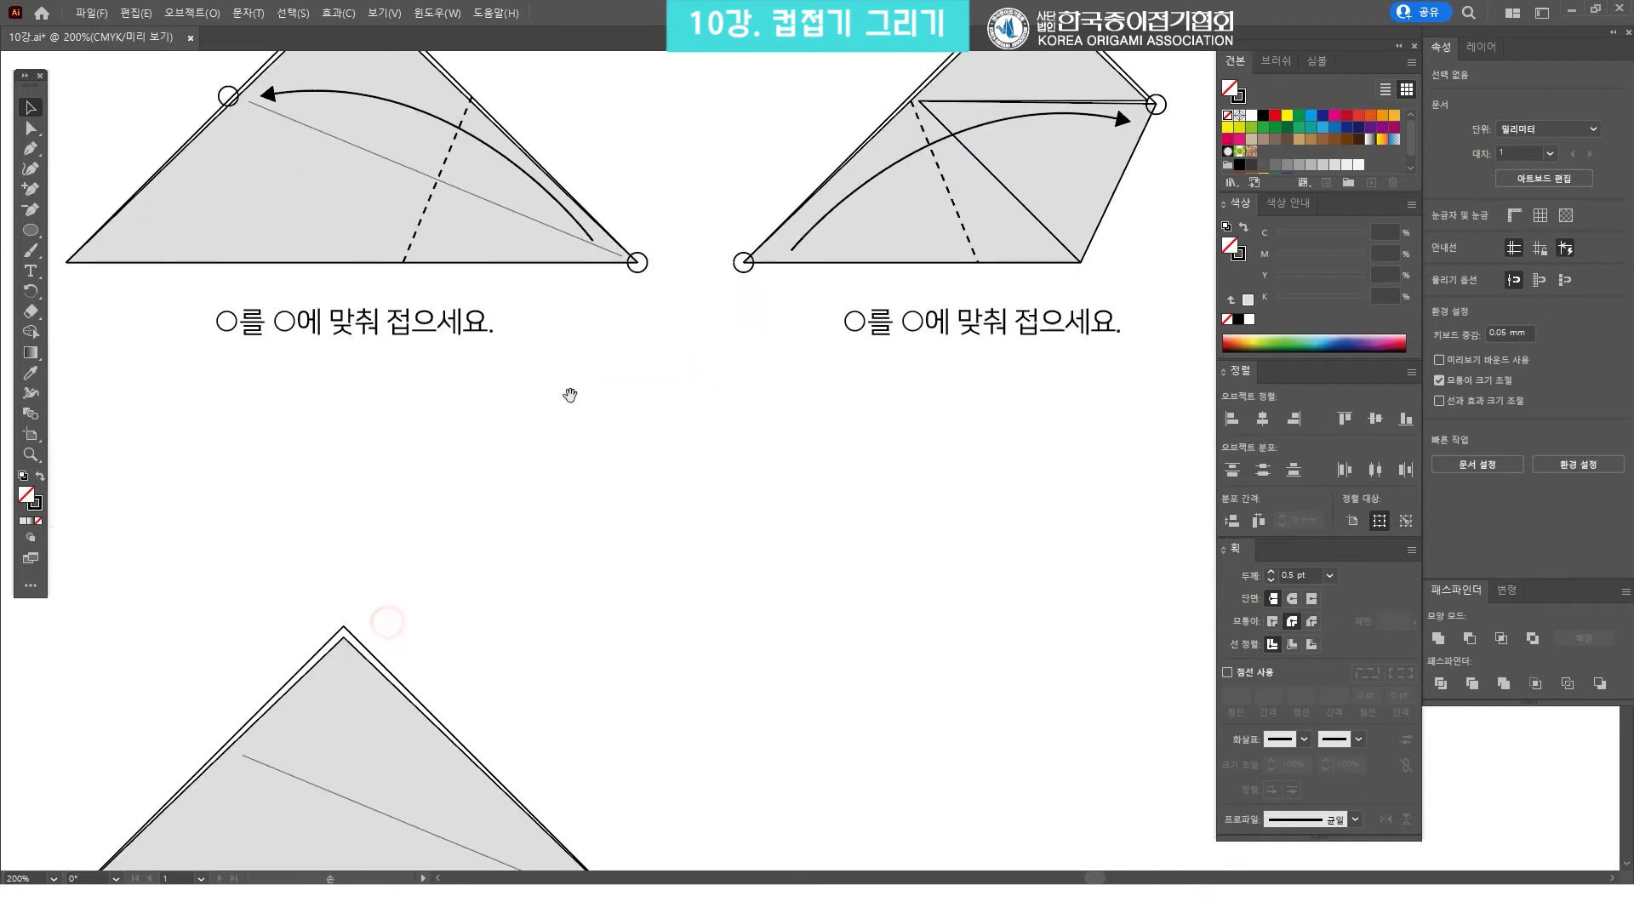
{"action": "left_click_drag", "start_coordinate": [508, 566], "coordinate": [686, 339]}
{"action": "left_click_drag", "start_coordinate": [577, 506], "coordinate": [686, 394]}
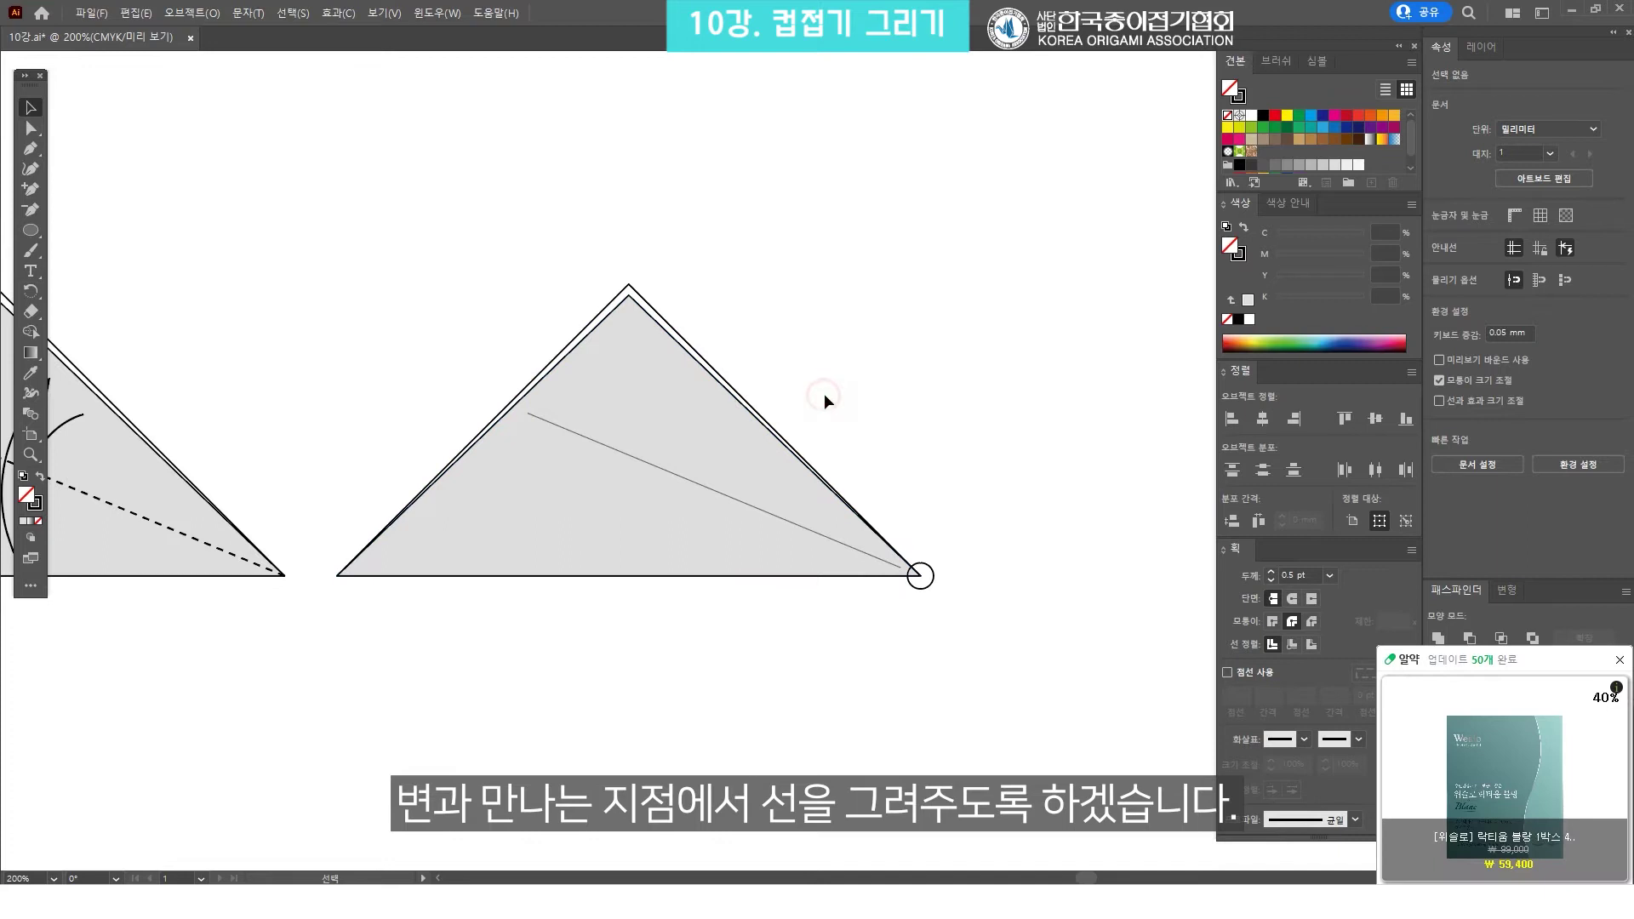
Snap the thin diagonal's upper end onto the triangle's left edge
{"action": "left_click", "coordinate": [777, 394], "text": "ctrl"}
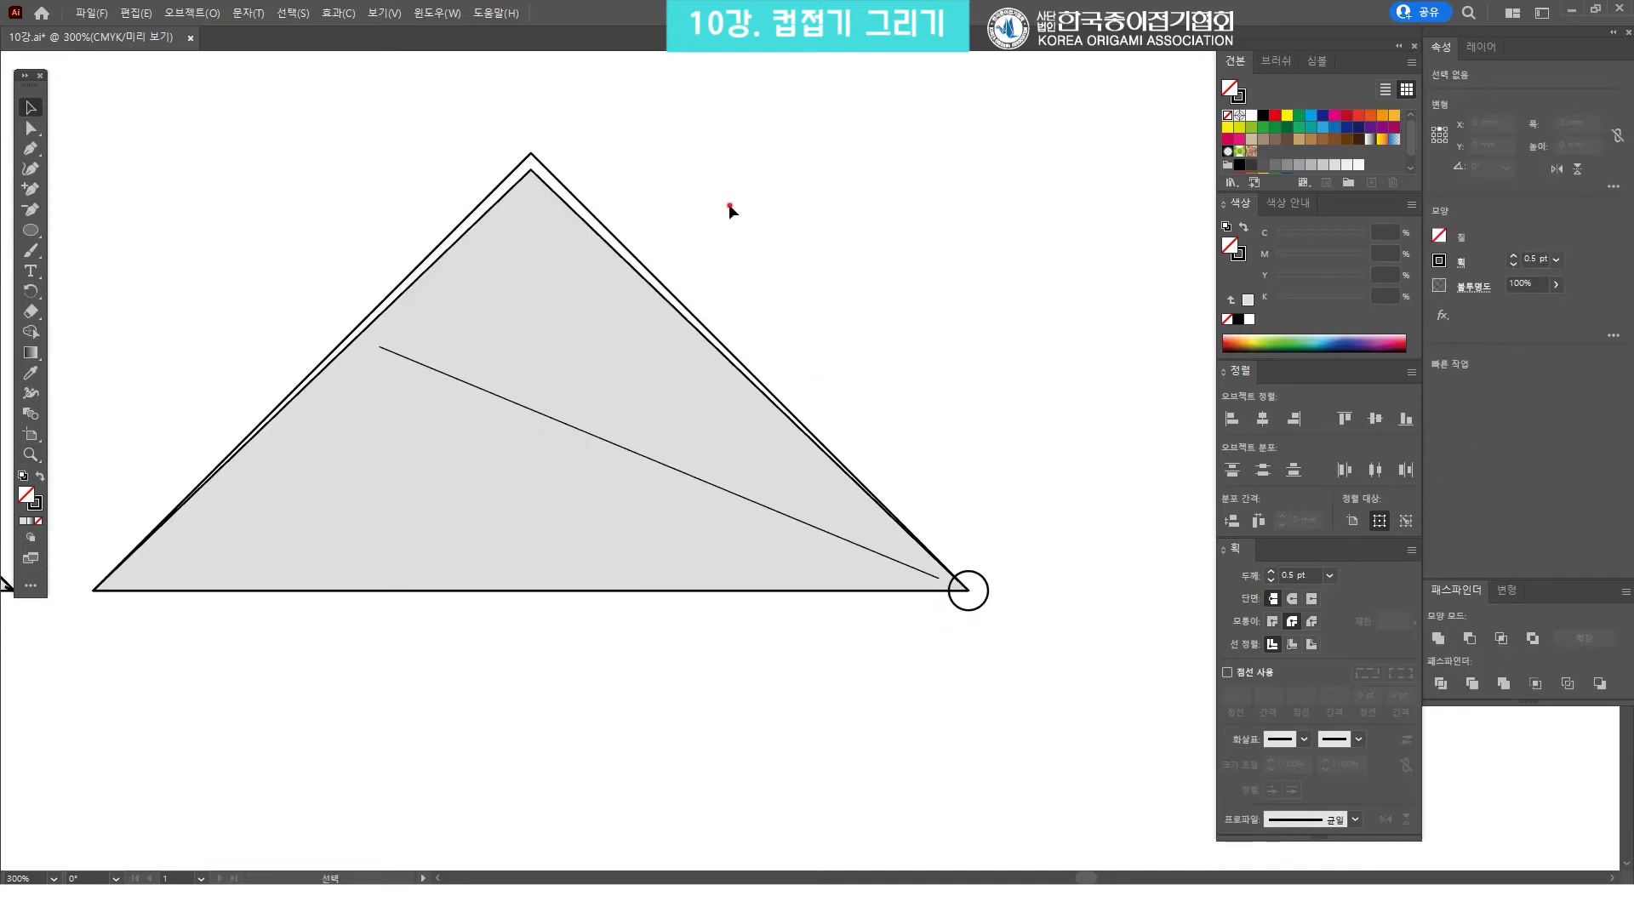
{"action": "left_click", "coordinate": [385, 348]}
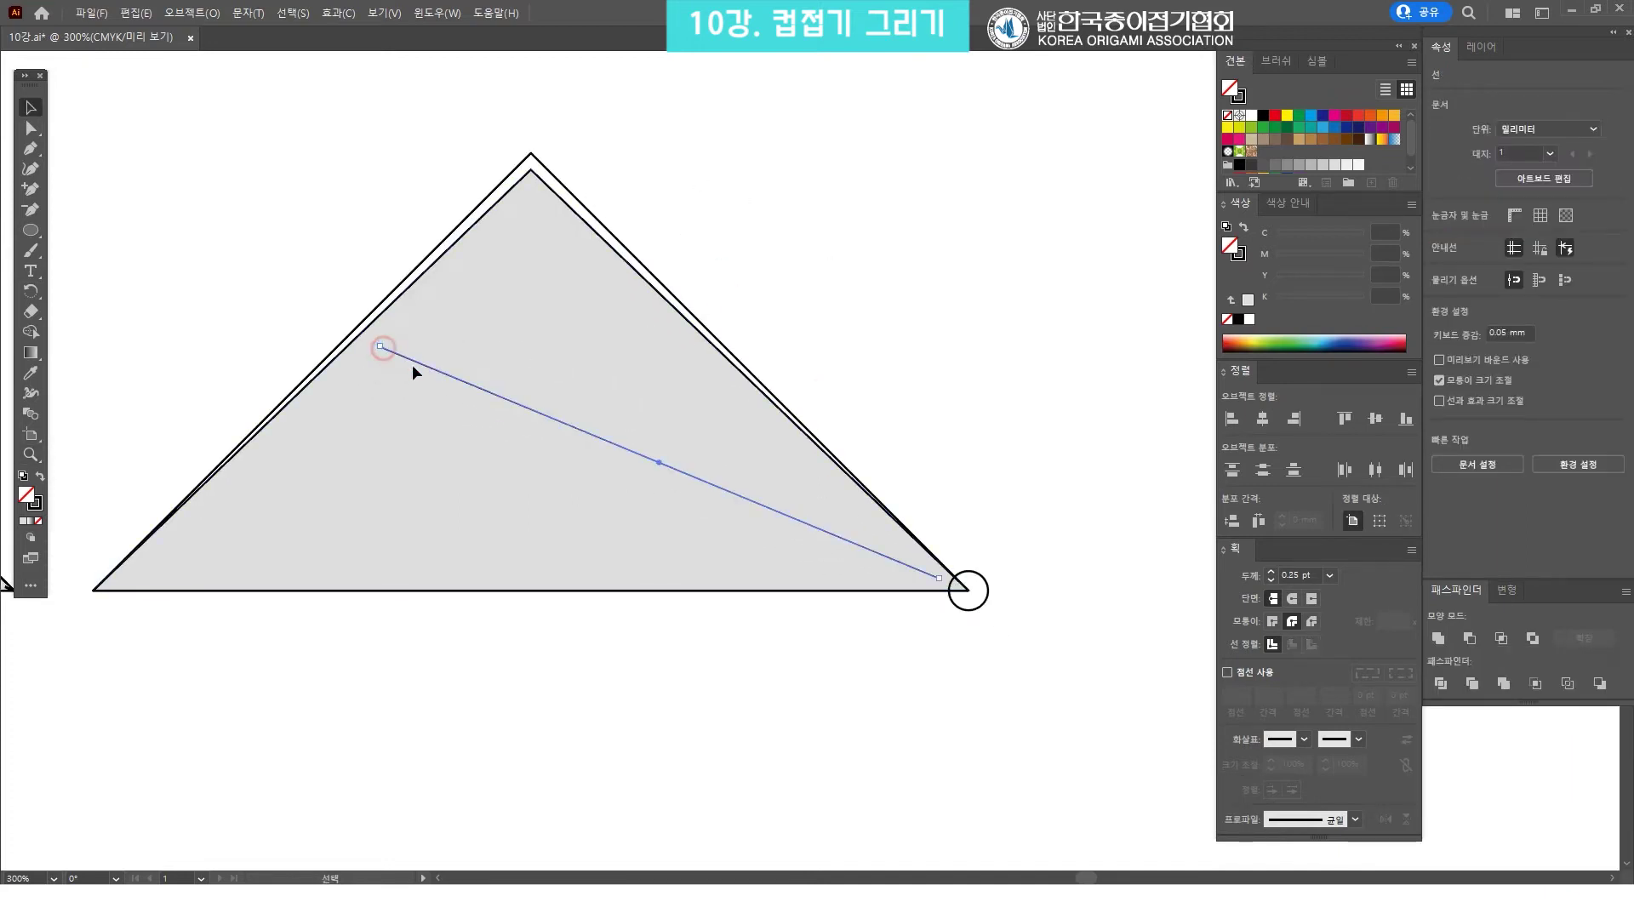
{"action": "left_click_drag", "start_coordinate": [379, 344], "coordinate": [357, 337]}
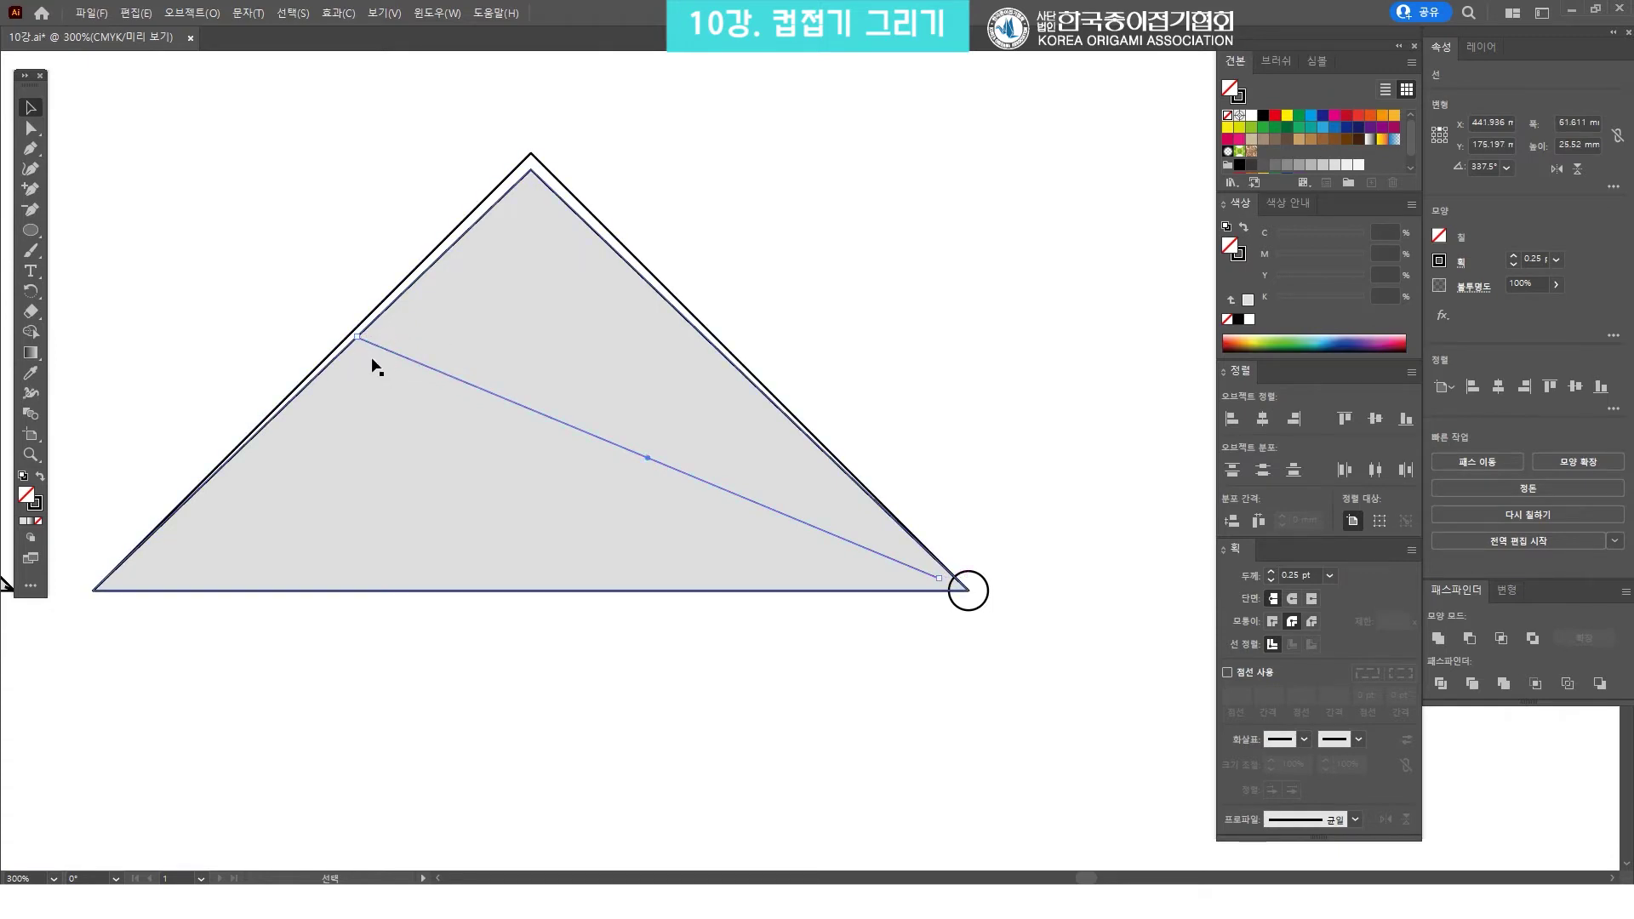
{"action": "left_click_drag", "start_coordinate": [397, 345], "coordinate": [446, 355]}
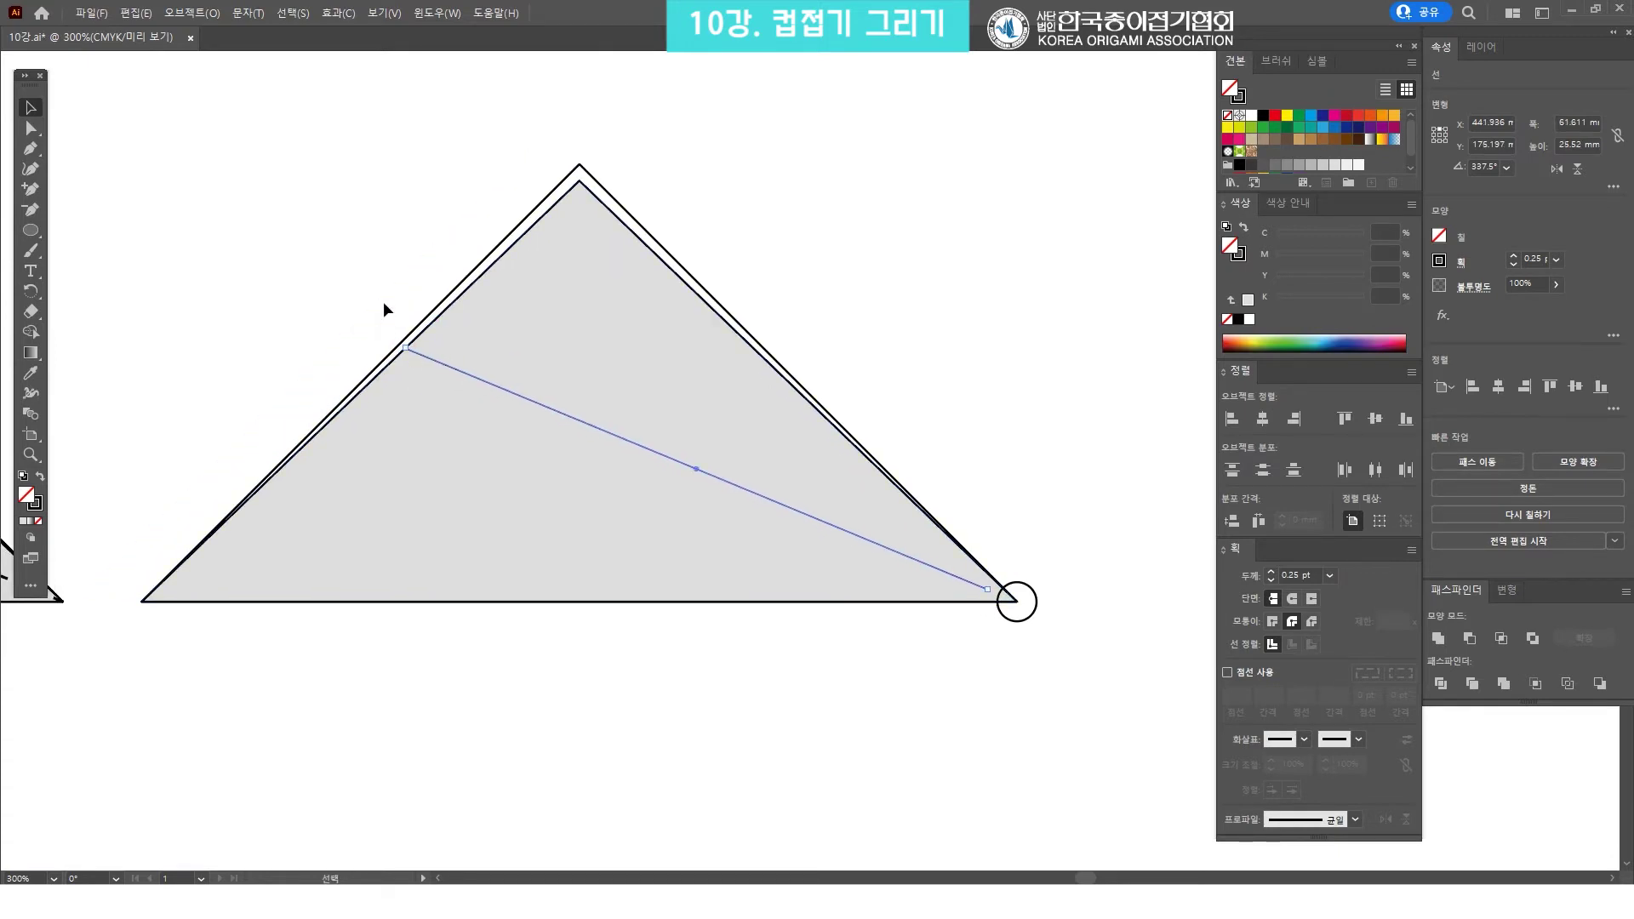
{"action": "left_click", "coordinate": [360, 277]}
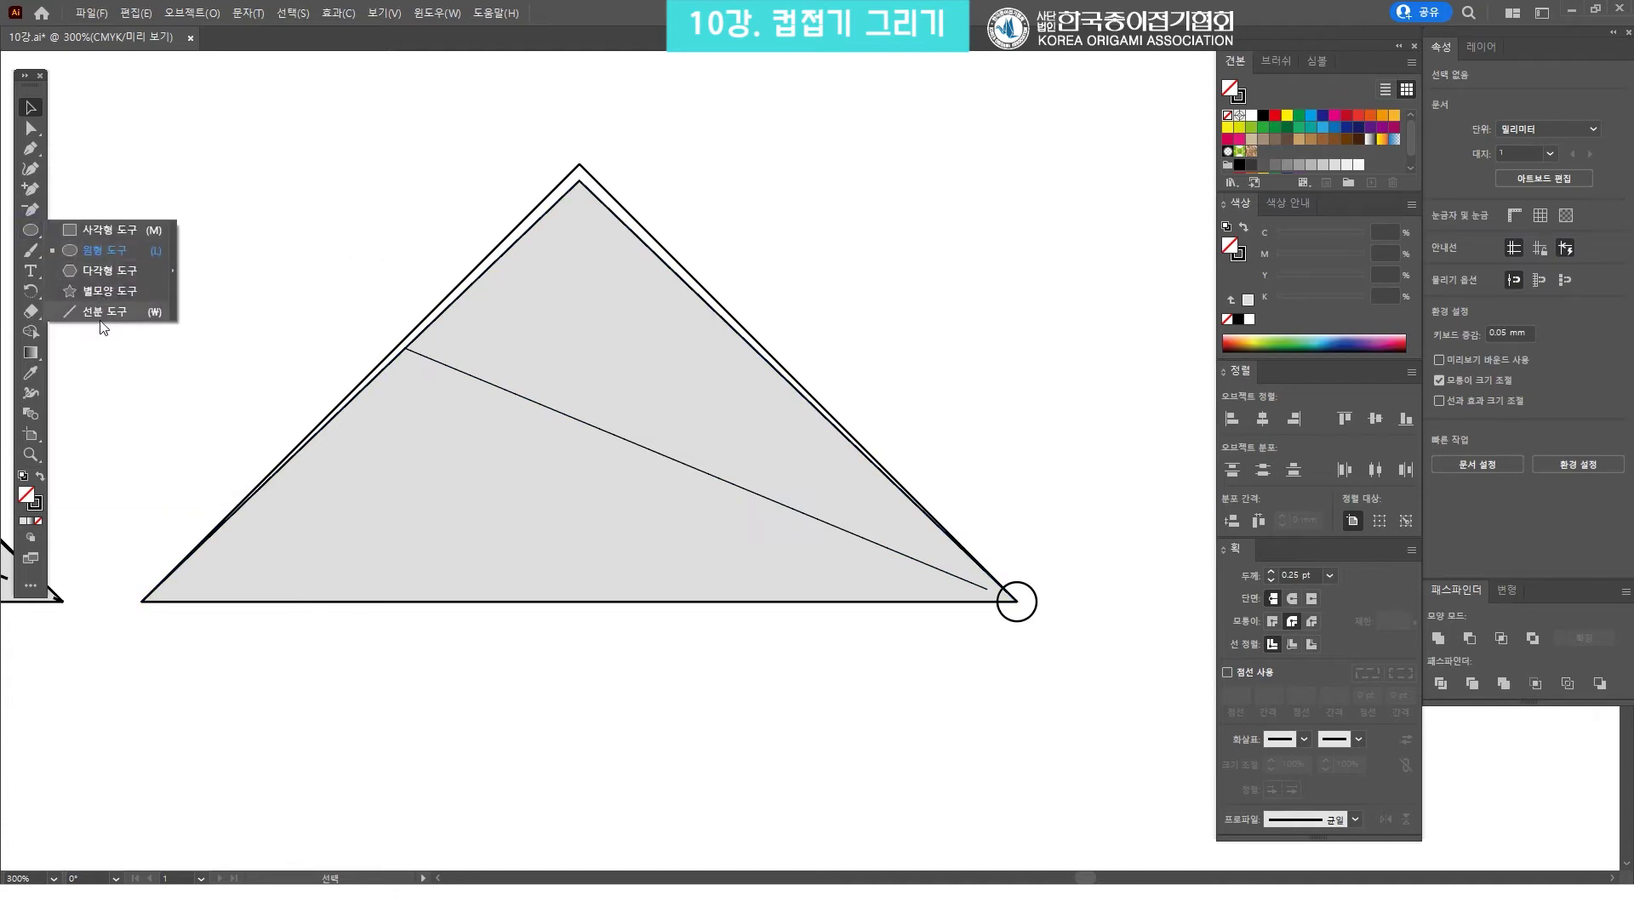
Draw a horizontal line from the diagonal's end across to the right edge
{"action": "left_click_drag", "start_coordinate": [32, 230], "coordinate": [100, 320]}
{"action": "left_click_drag", "start_coordinate": [406, 348], "coordinate": [748, 347]}
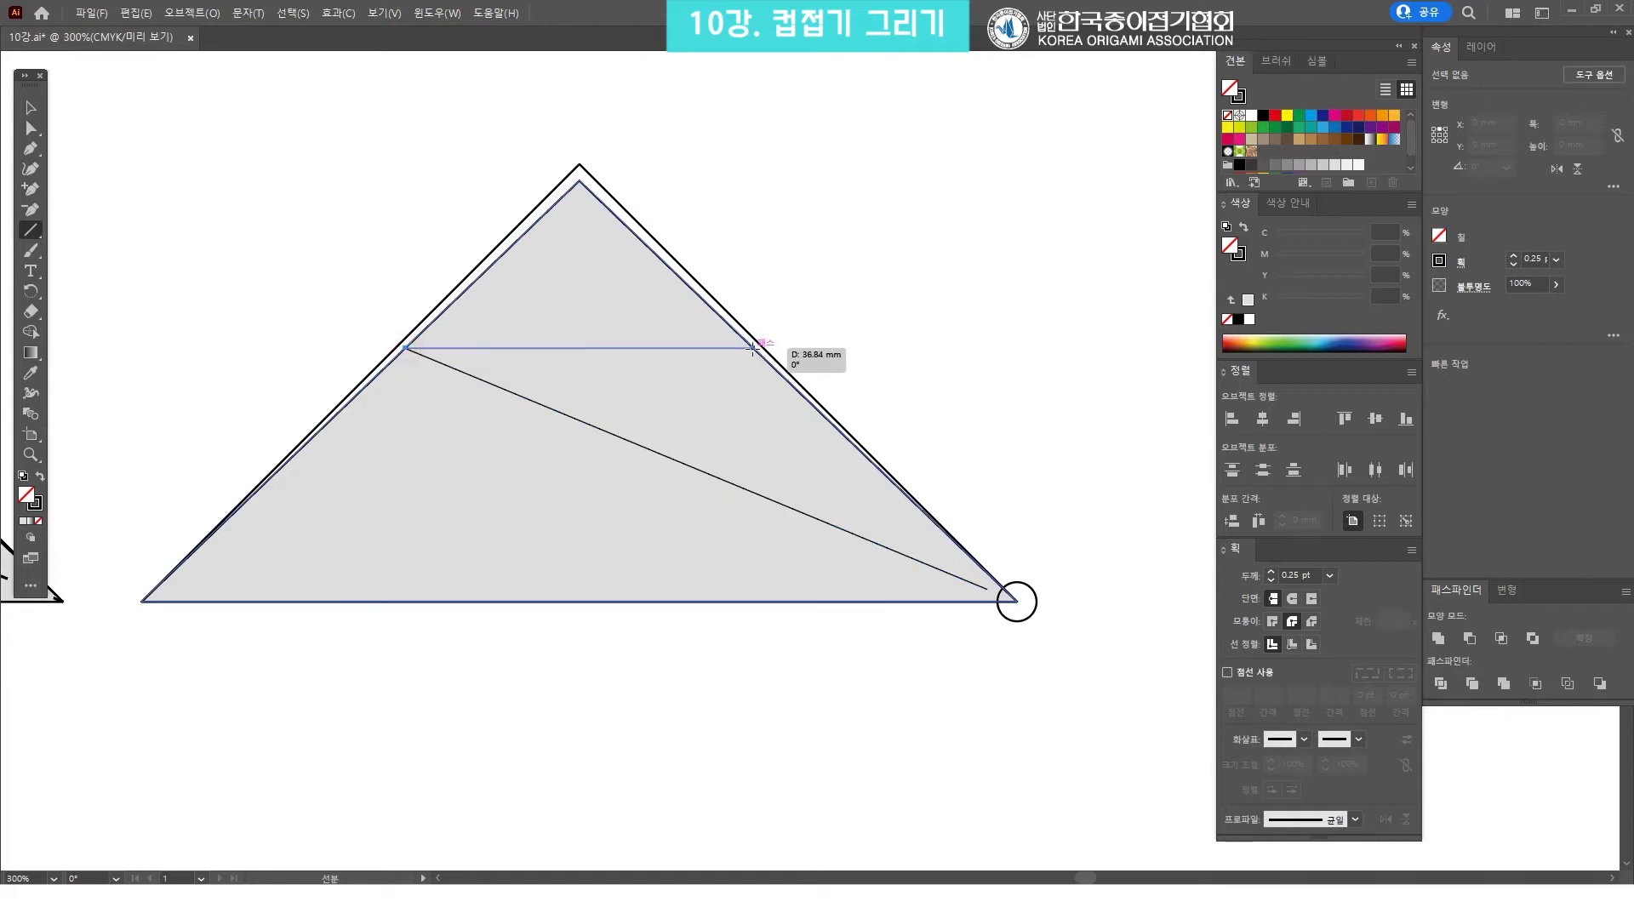
{"action": "key", "text": "v"}
{"action": "left_click", "coordinate": [829, 310]}
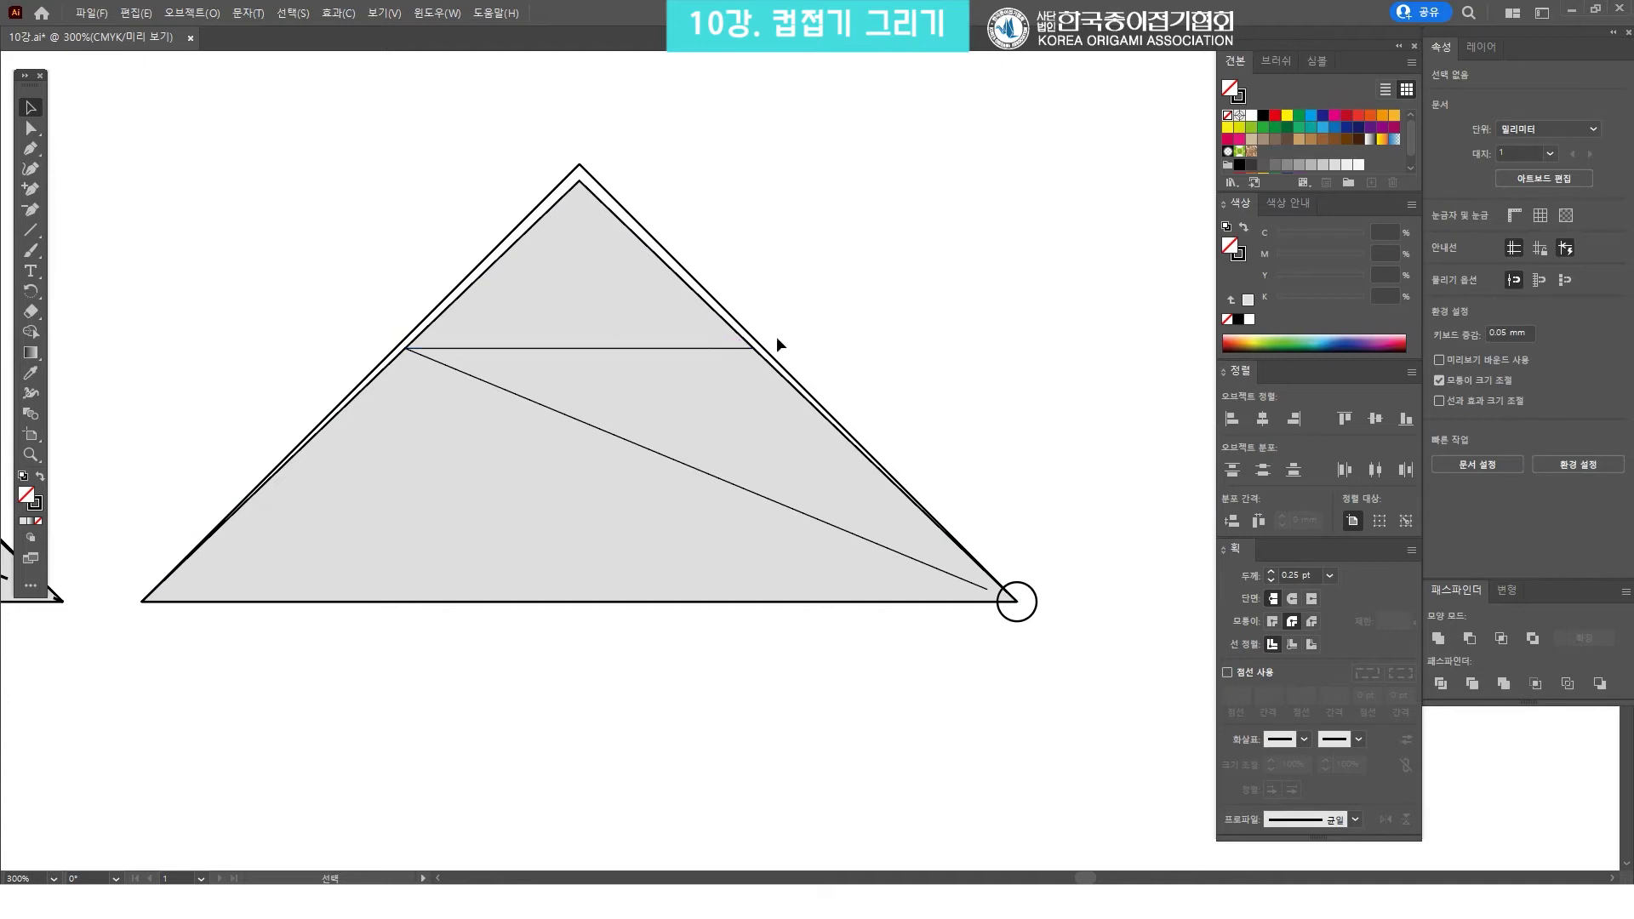
{"action": "left_click", "coordinate": [747, 348]}
{"action": "left_click", "coordinate": [822, 350]}
{"action": "left_click", "coordinate": [39, 237]}
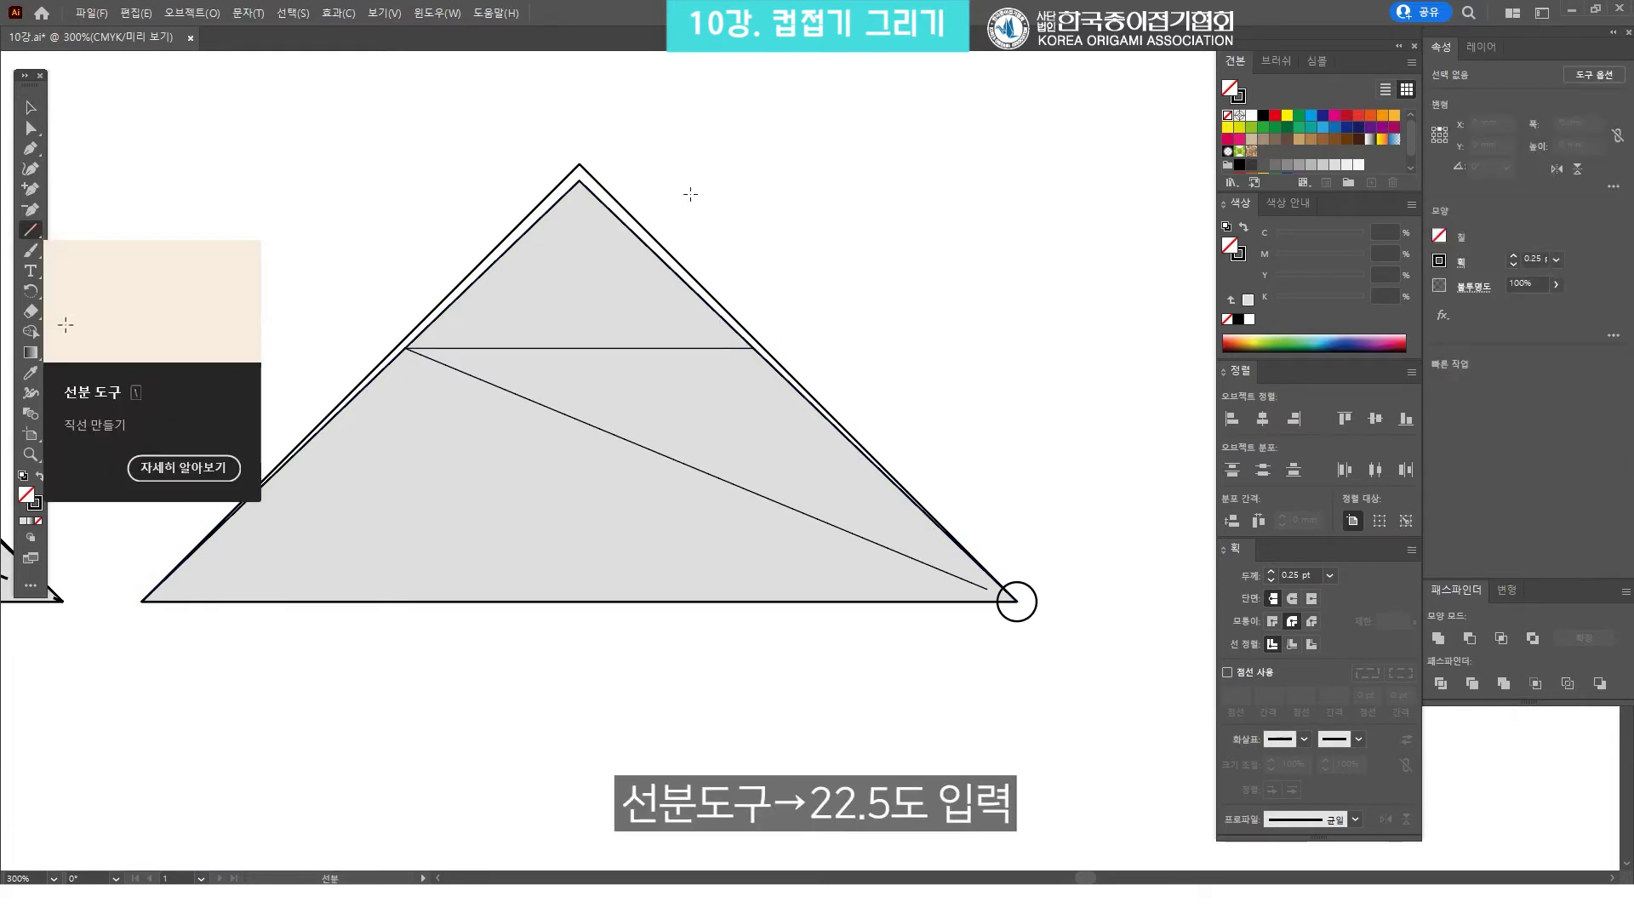
Create a 22.5° line starting at the horizontal line's right end
{"action": "left_click", "coordinate": [754, 346]}
{"action": "left_click", "coordinate": [924, 358]}
{"action": "type", "text": "22.5"}
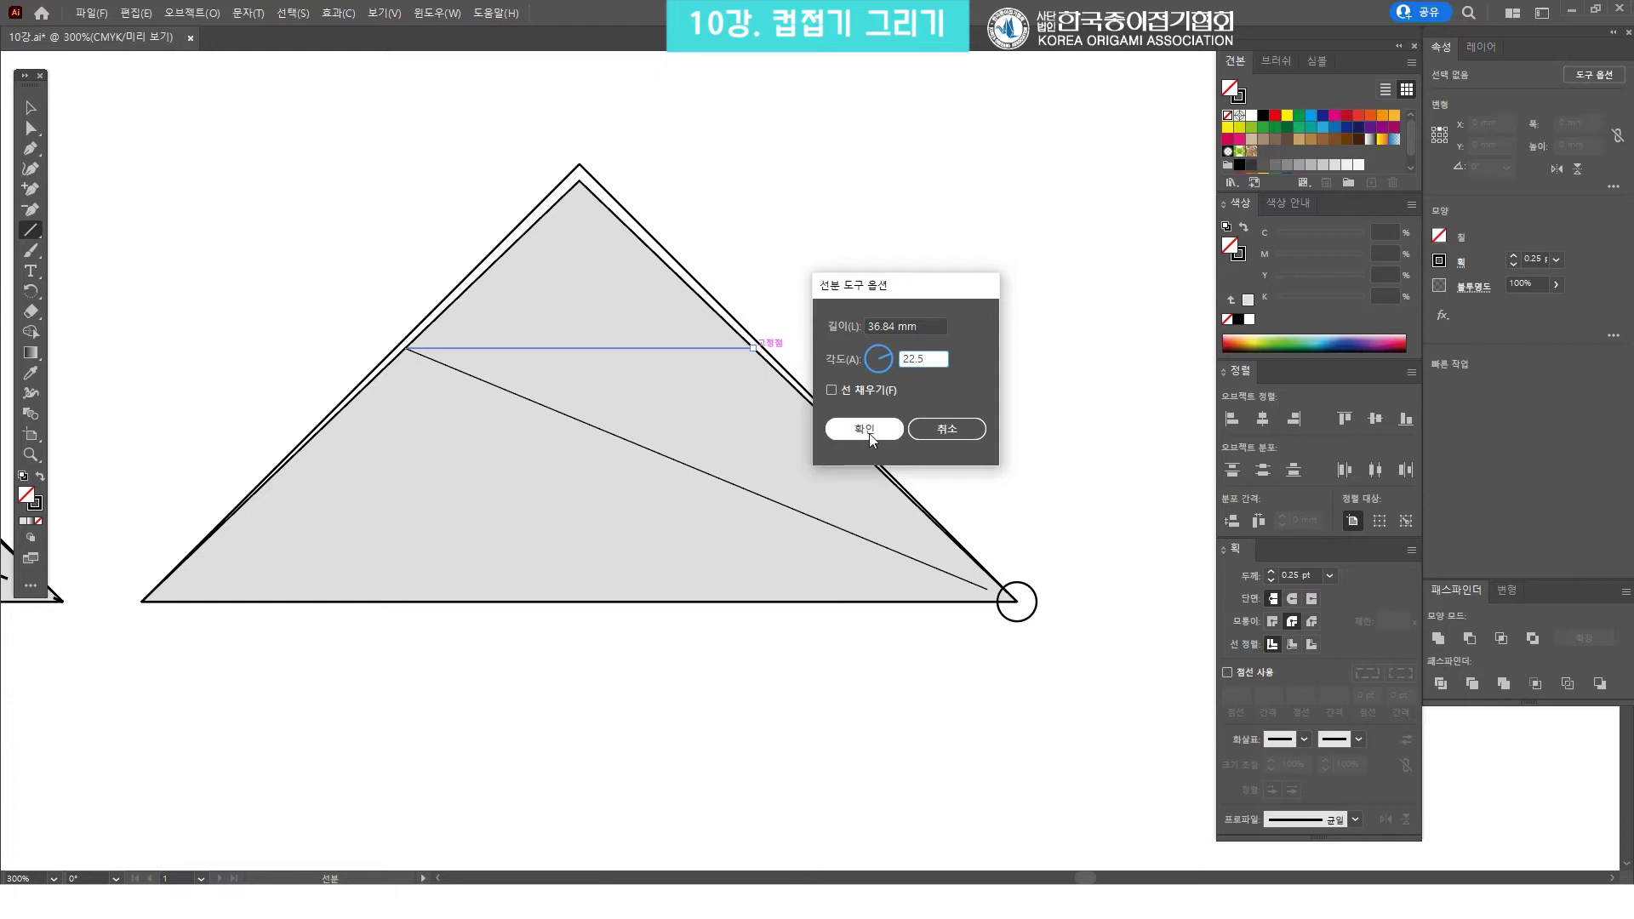
{"action": "left_click", "coordinate": [863, 429]}
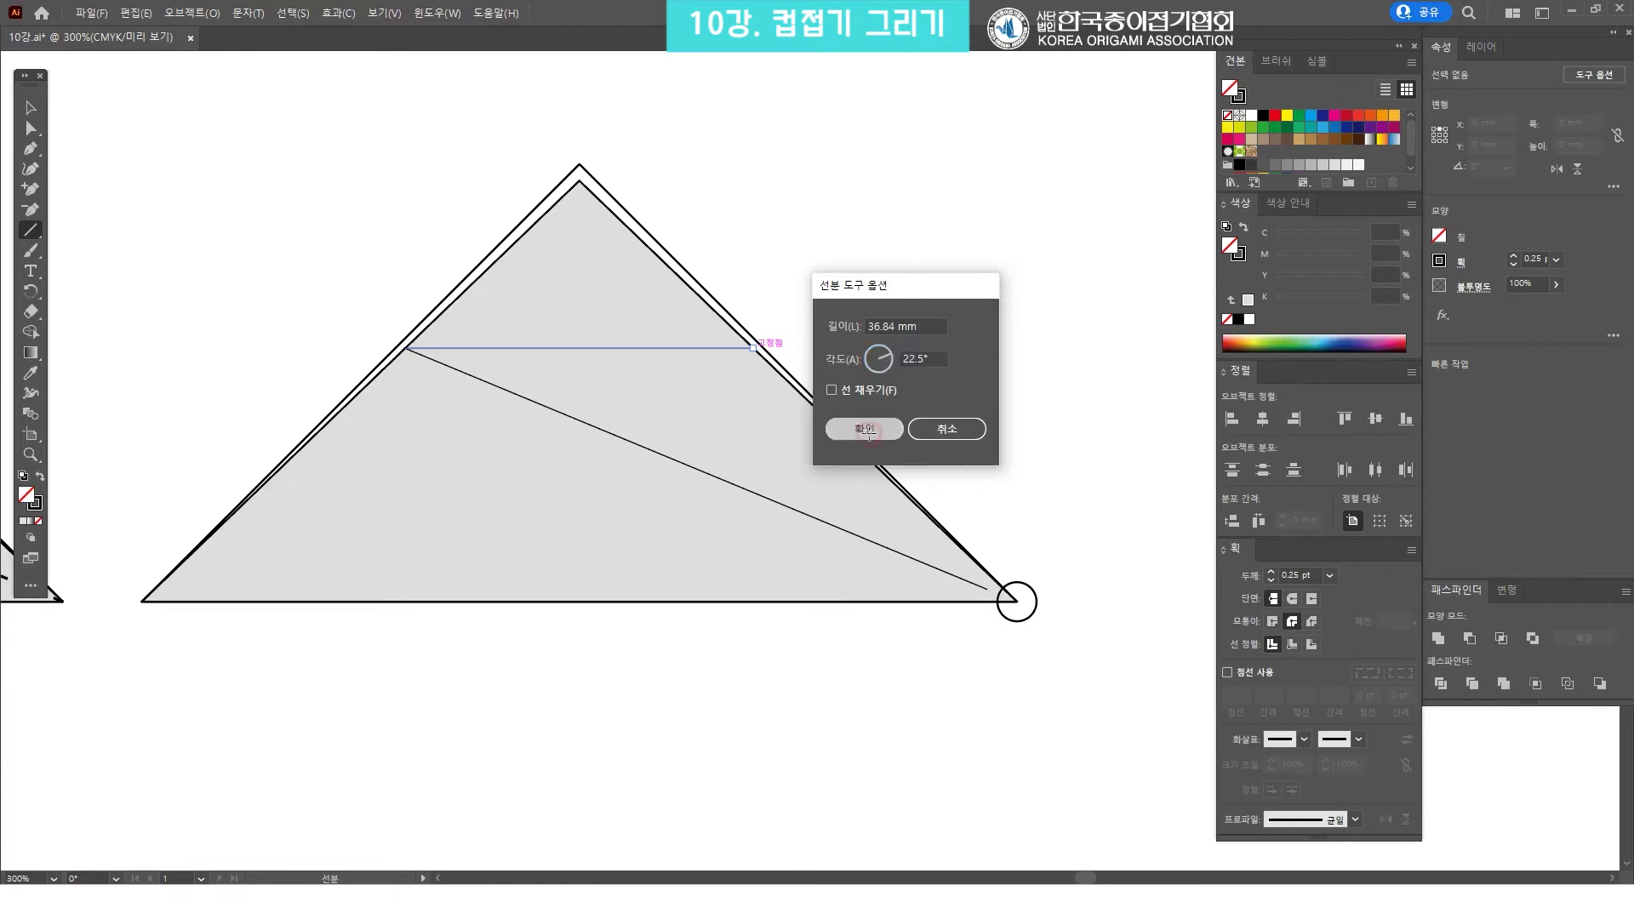
{"action": "key", "text": "v"}
Rotate that line about its start so it drops steeply across the triangle
{"action": "left_click_drag", "start_coordinate": [904, 218], "coordinate": [941, 310]}
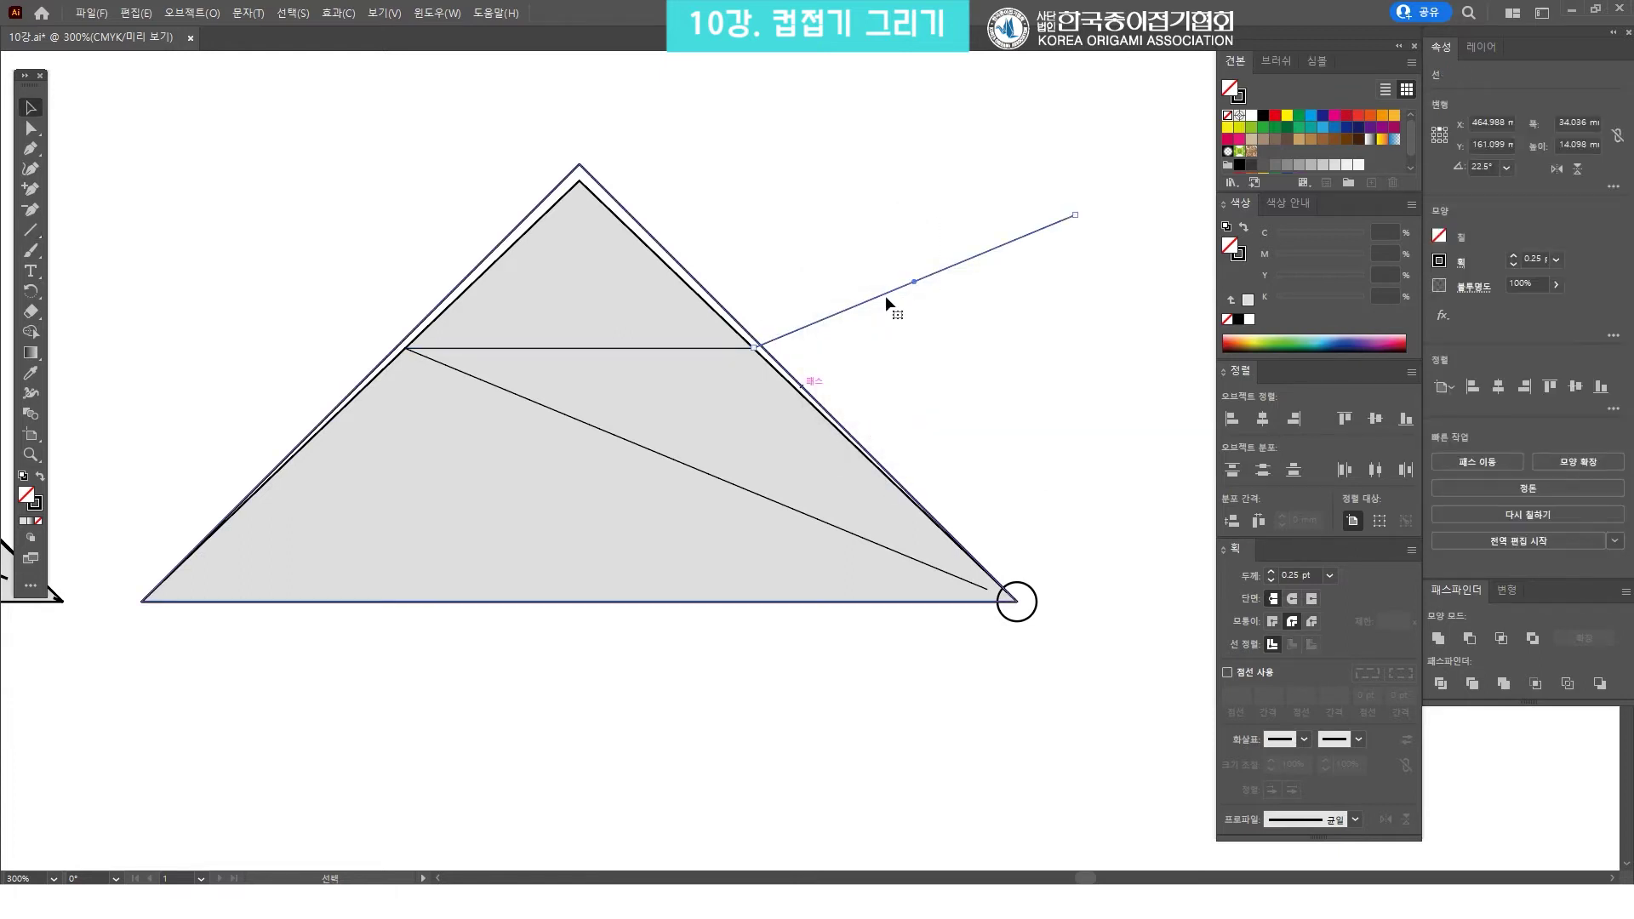
{"action": "left_click", "coordinate": [34, 292]}
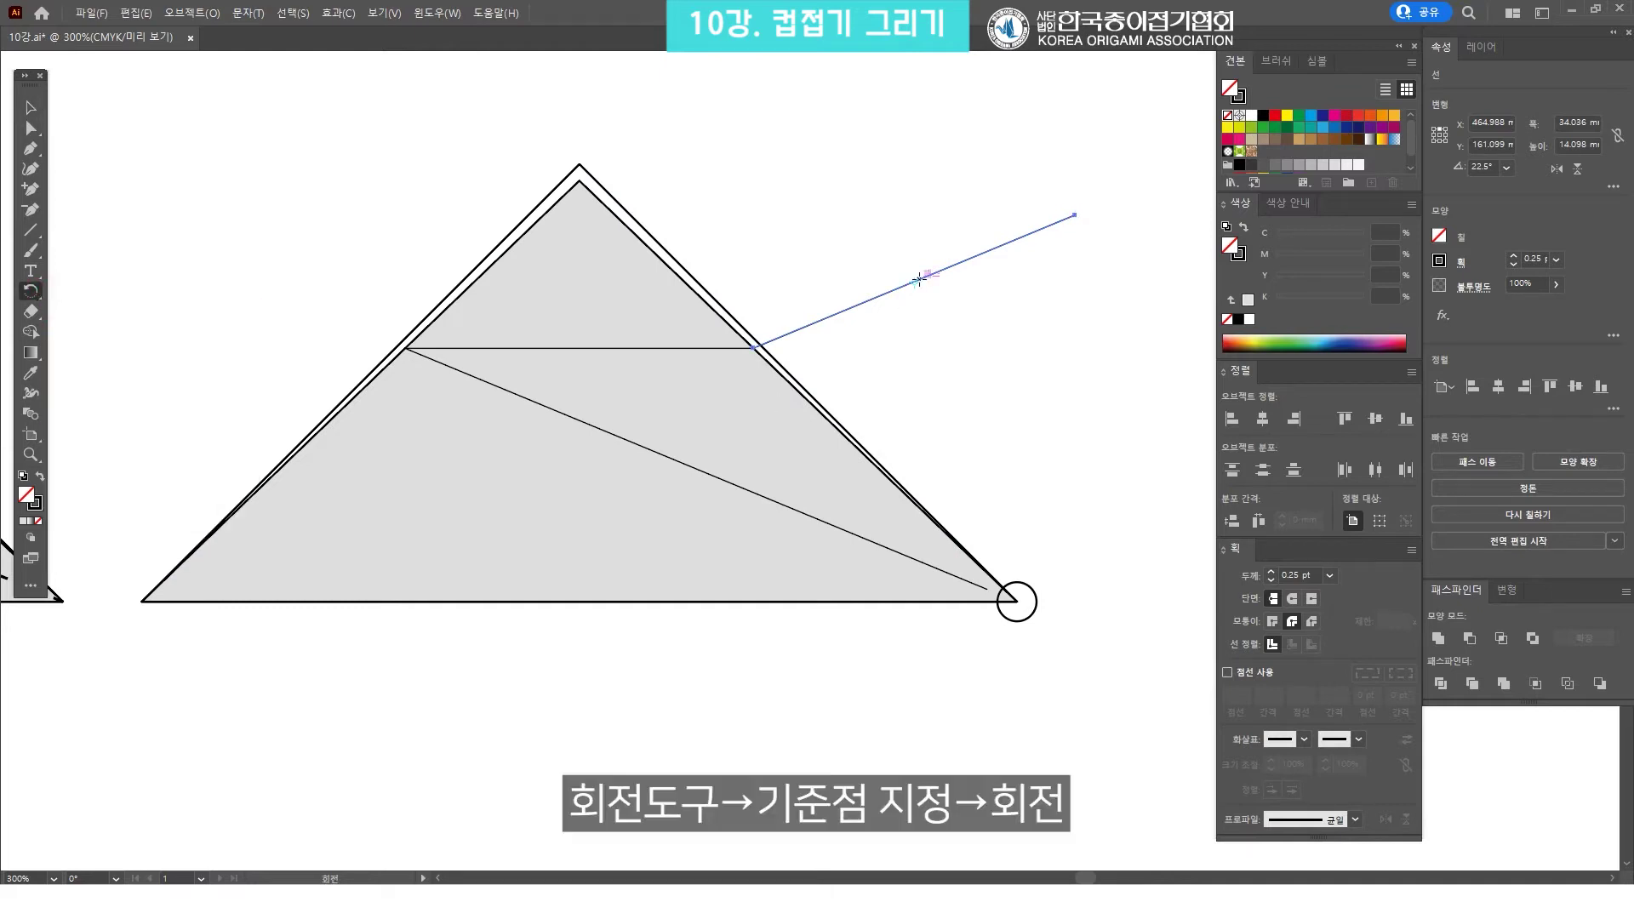
{"action": "left_click", "coordinate": [753, 347]}
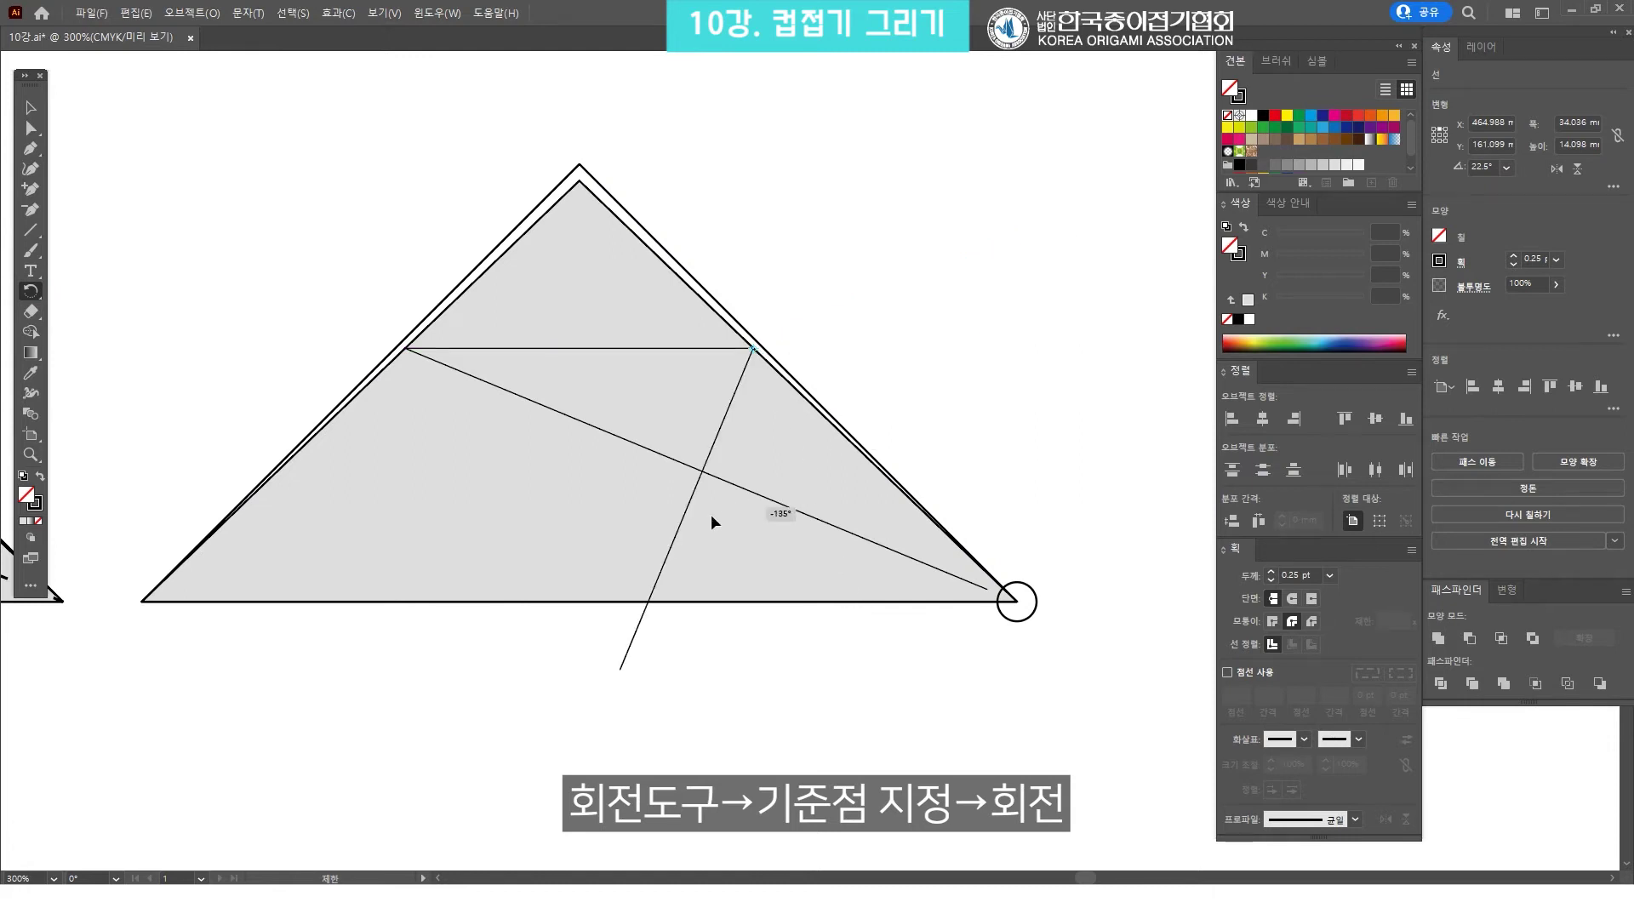
{"action": "mouse_move", "coordinate": [881, 321]}
{"action": "left_mouse_down"}
{"action": "mouse_move", "coordinate": [1081, 436]}
{"action": "mouse_move", "coordinate": [596, 438]}
{"action": "left_mouse_up"}
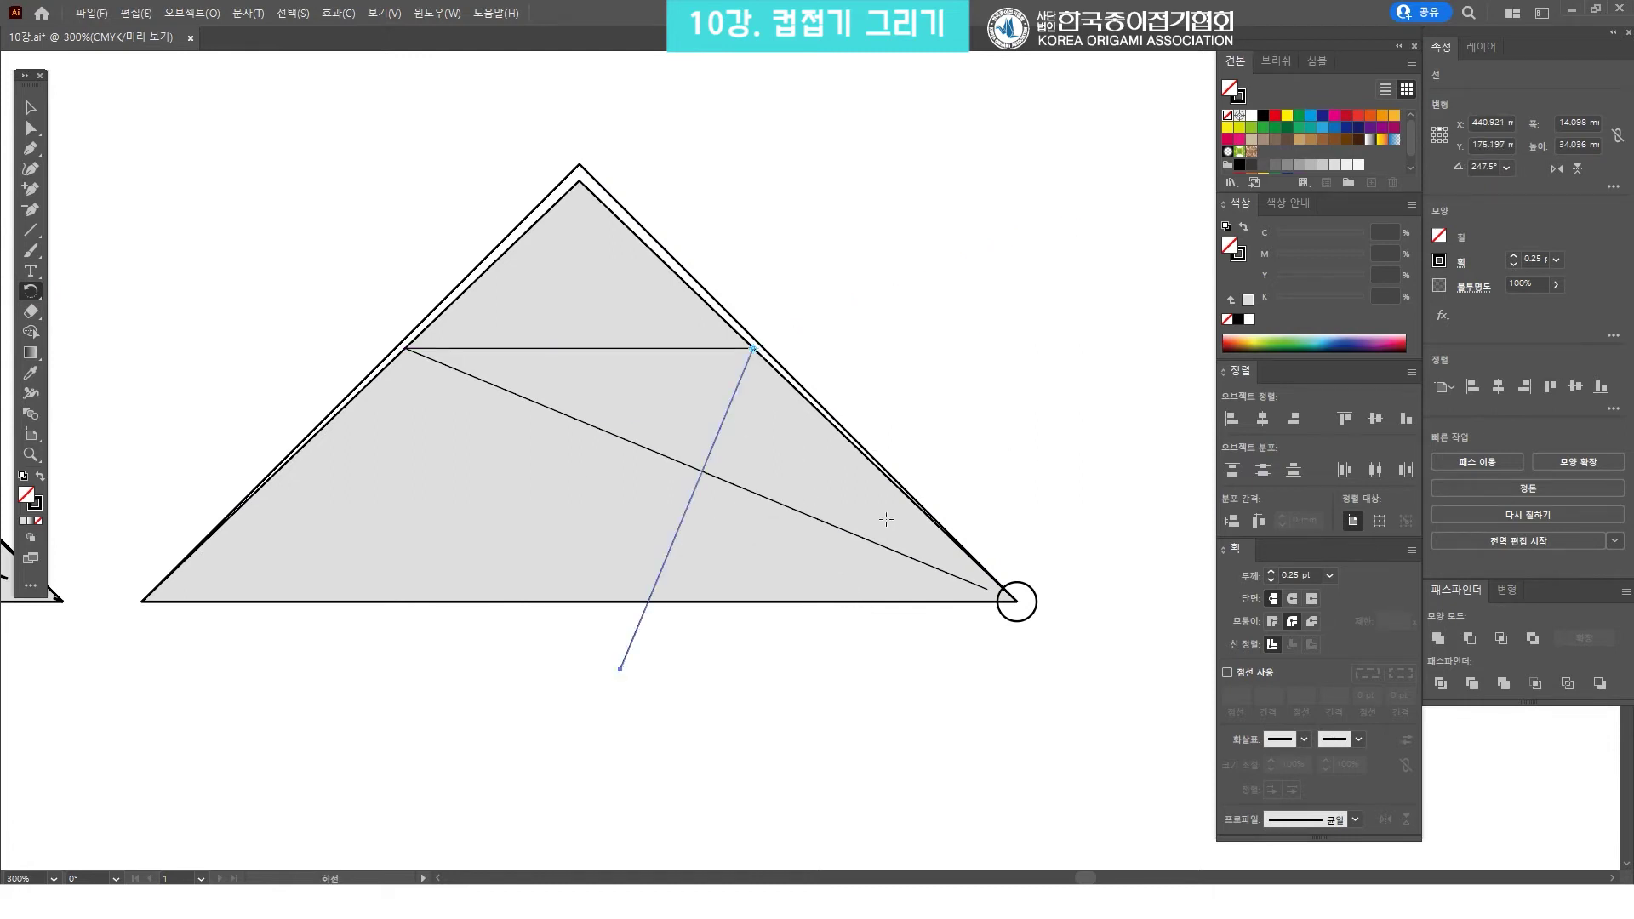
{"action": "key", "text": "v"}
{"action": "left_click", "coordinate": [917, 330]}
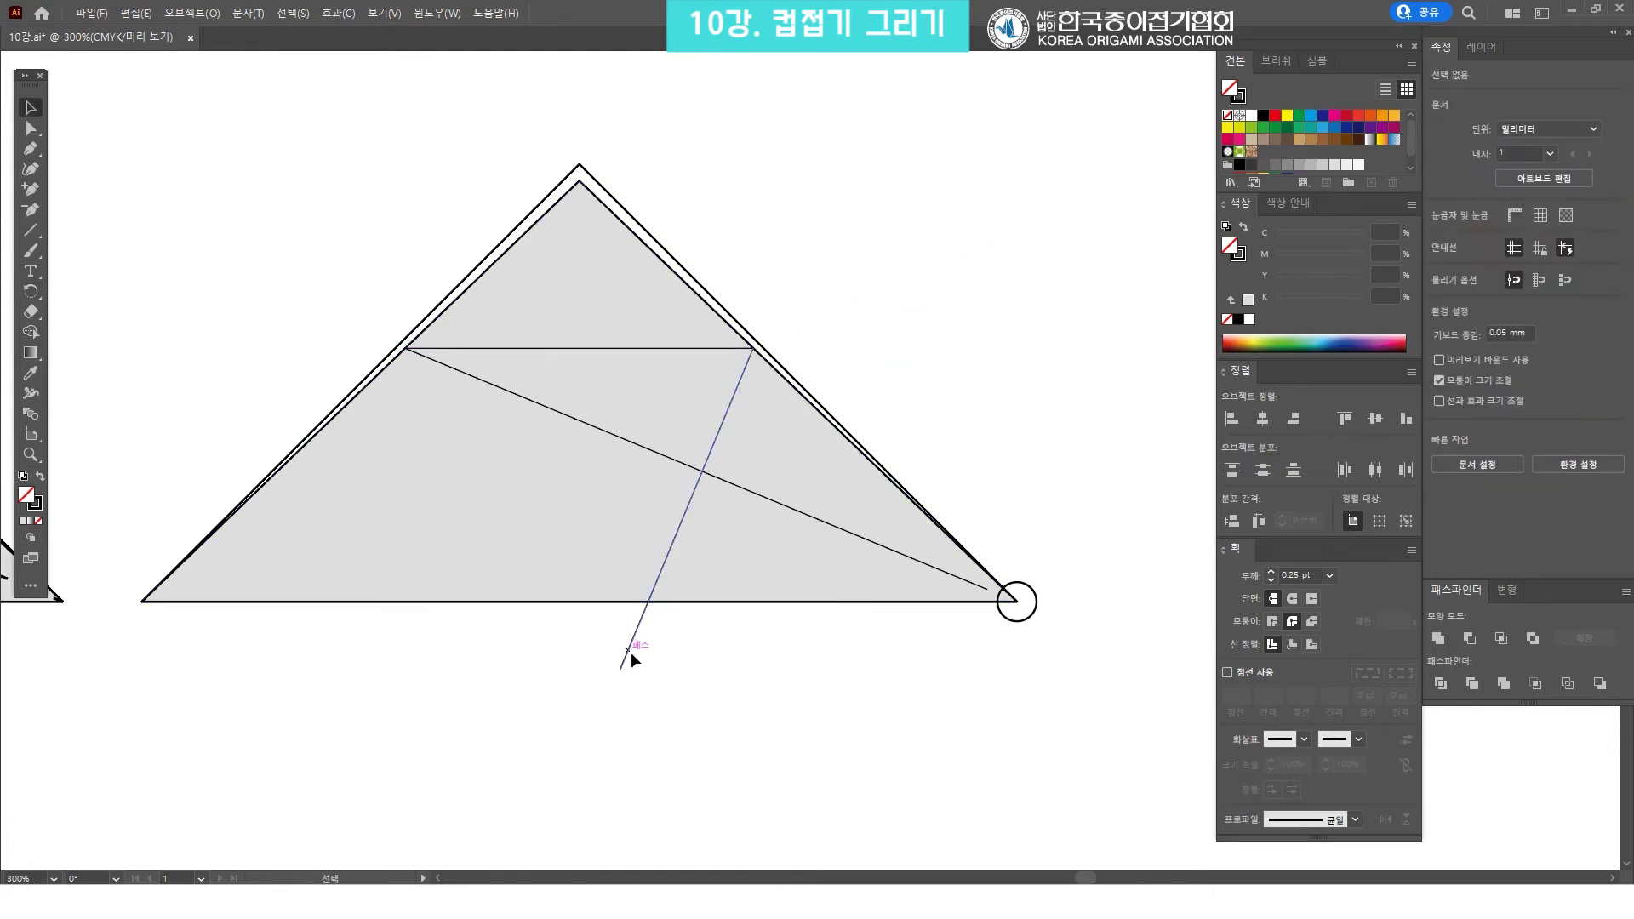
Trim the steep line so it runs from the right edge down to the base
{"action": "left_click", "coordinate": [637, 642]}
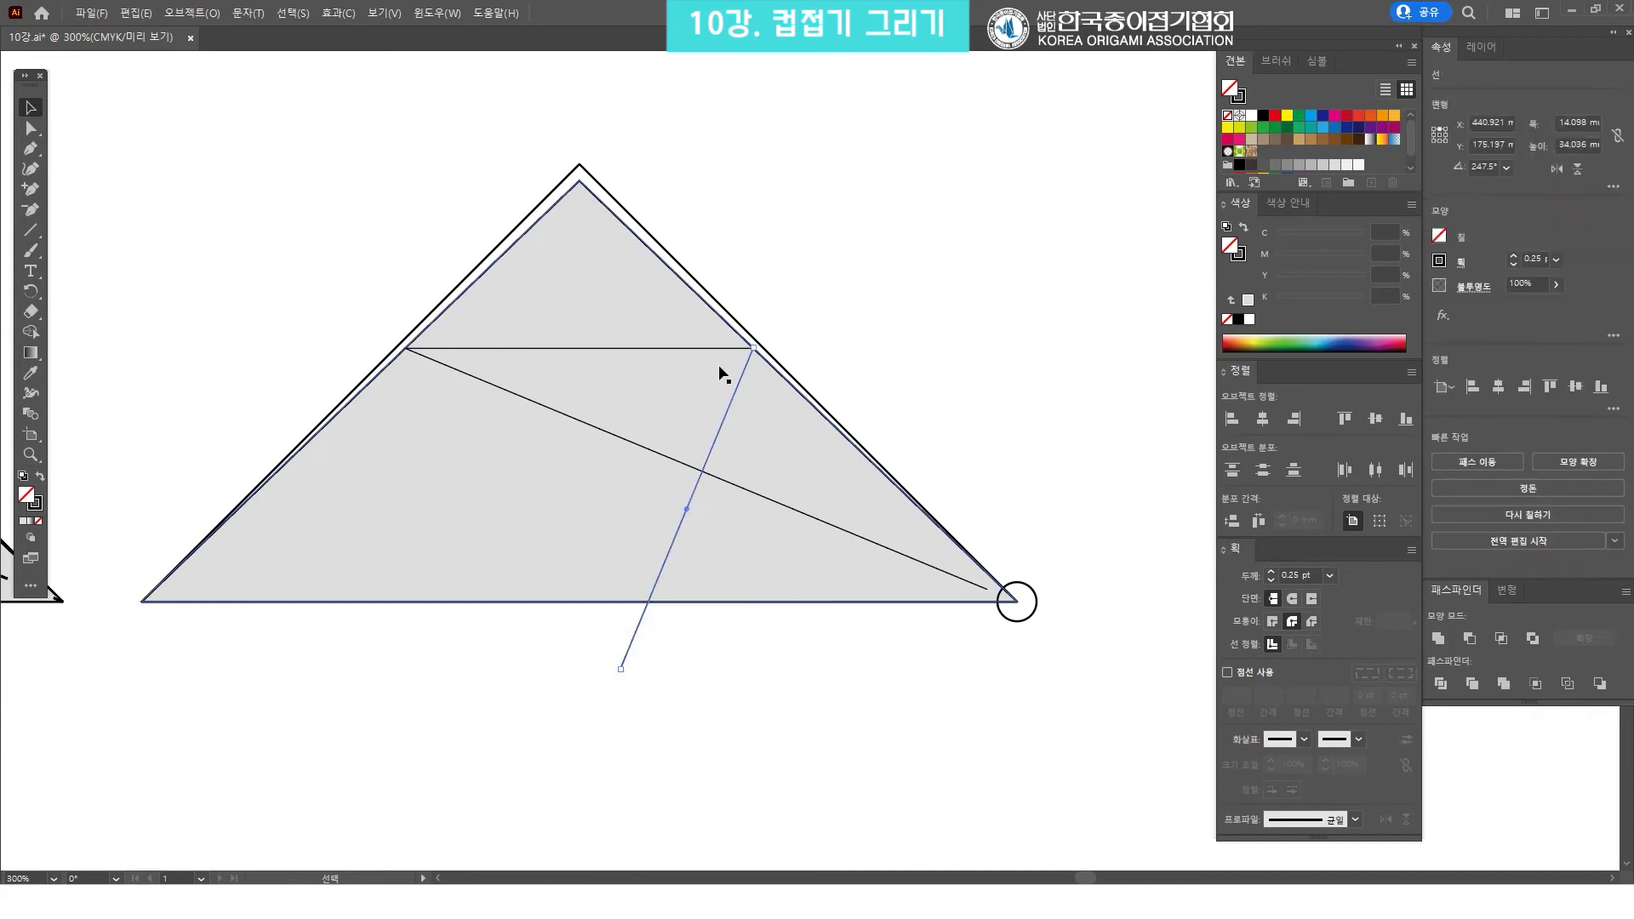
{"action": "left_click", "coordinate": [692, 351]}
{"action": "left_click", "coordinate": [773, 308]}
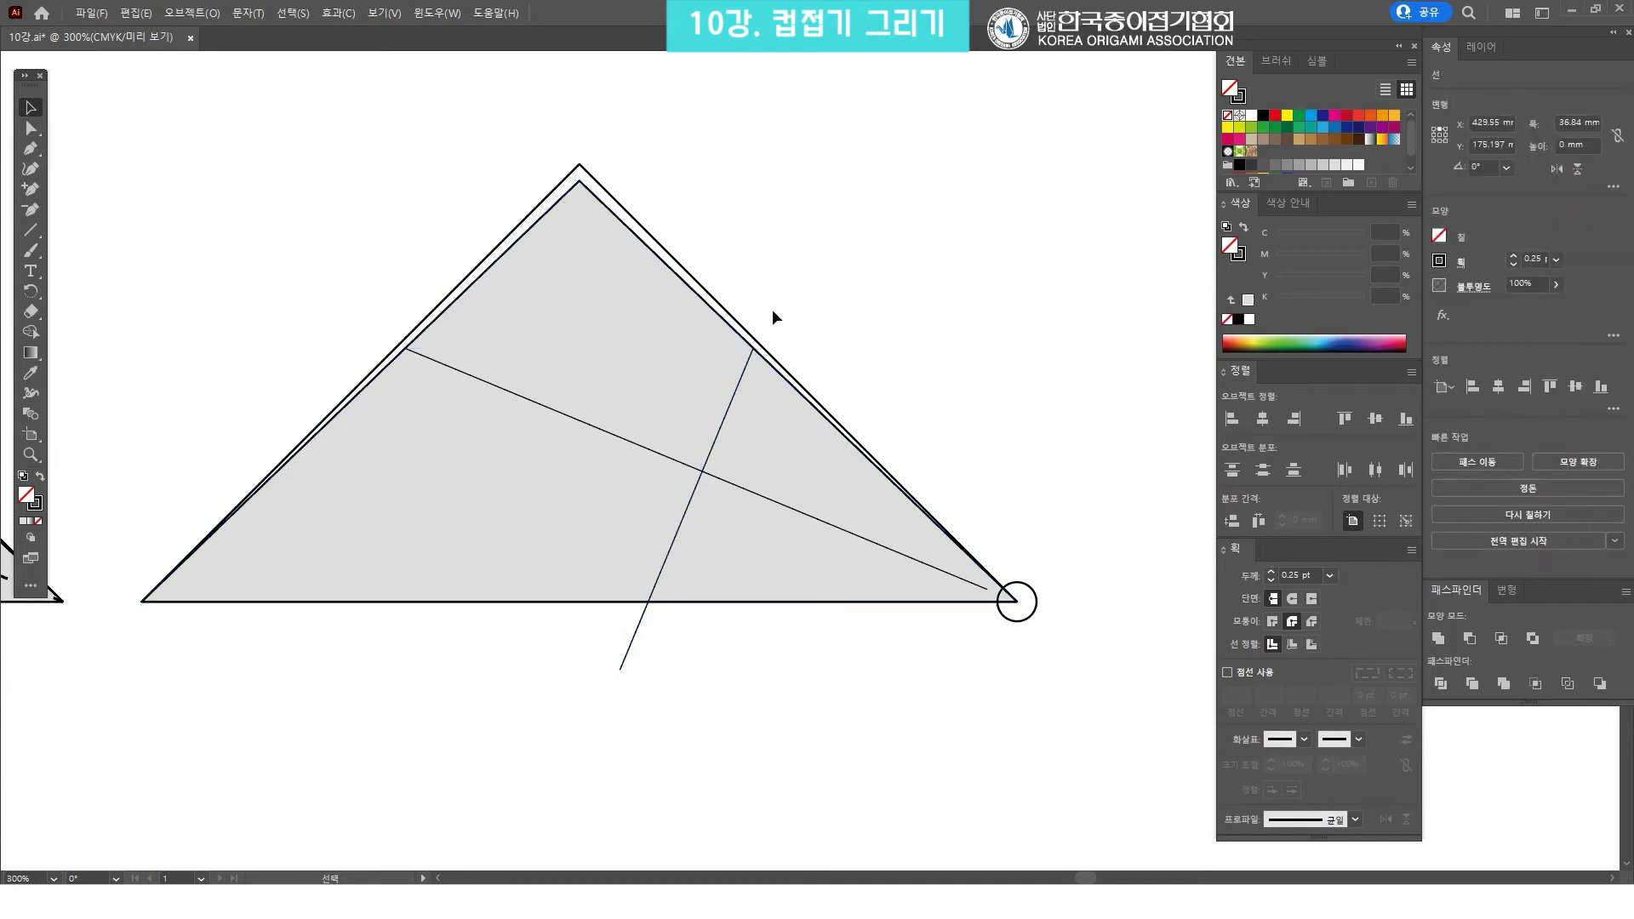
{"action": "left_click", "coordinate": [620, 669]}
{"action": "left_click_drag", "start_coordinate": [621, 669], "coordinate": [649, 603]}
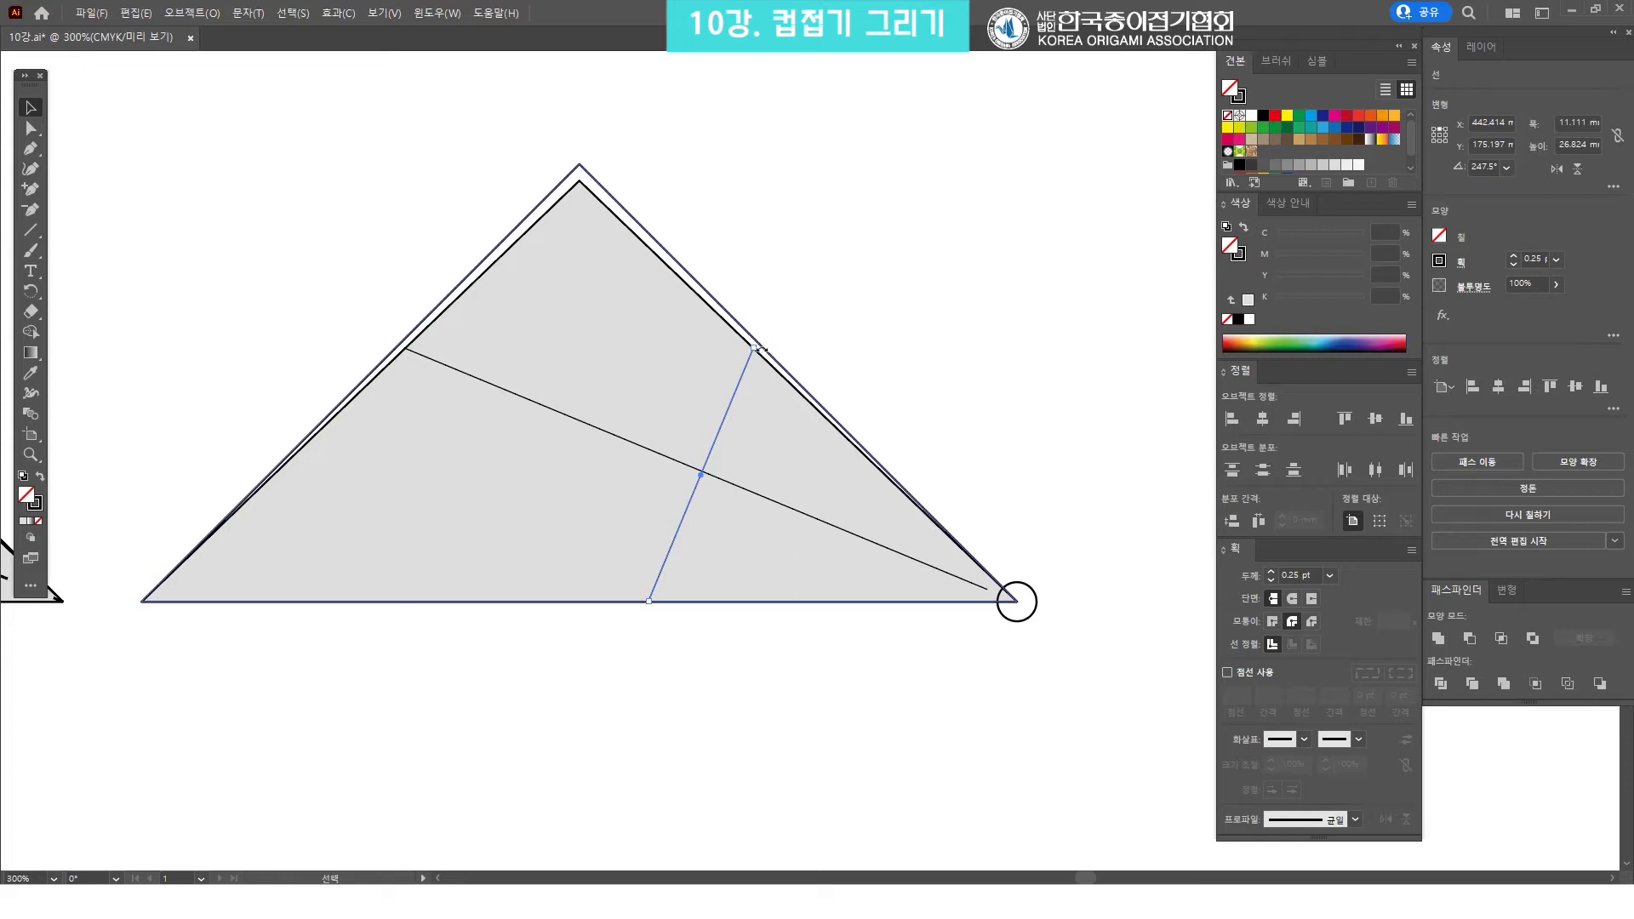
{"action": "left_click", "coordinate": [803, 314]}
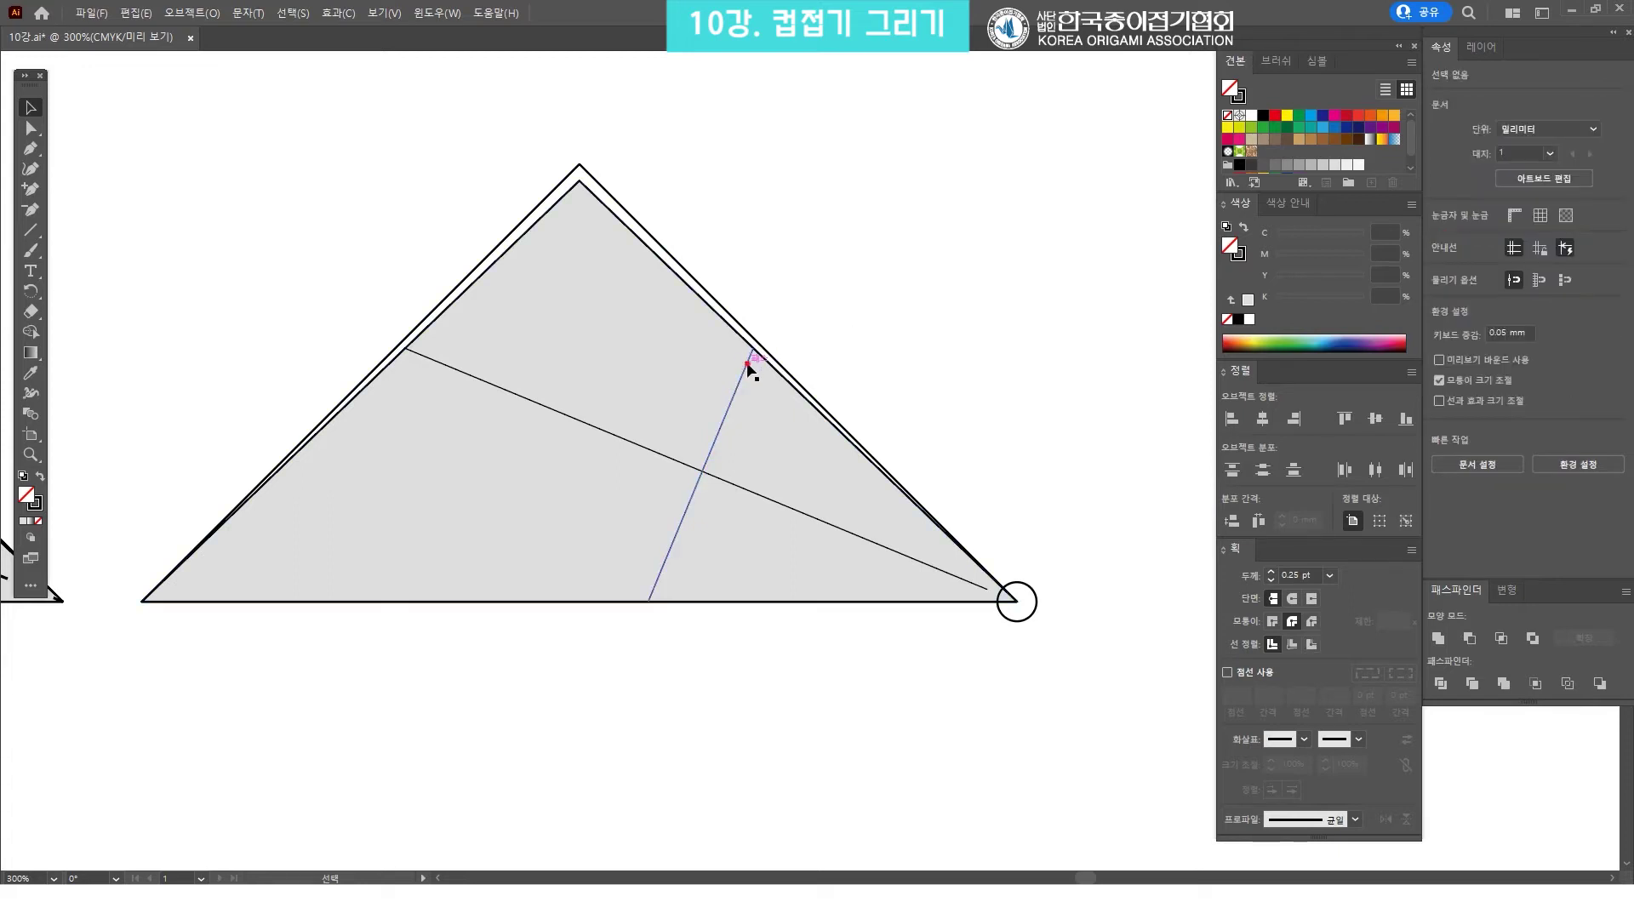
{"action": "left_click_drag", "start_coordinate": [747, 364], "coordinate": [755, 346]}
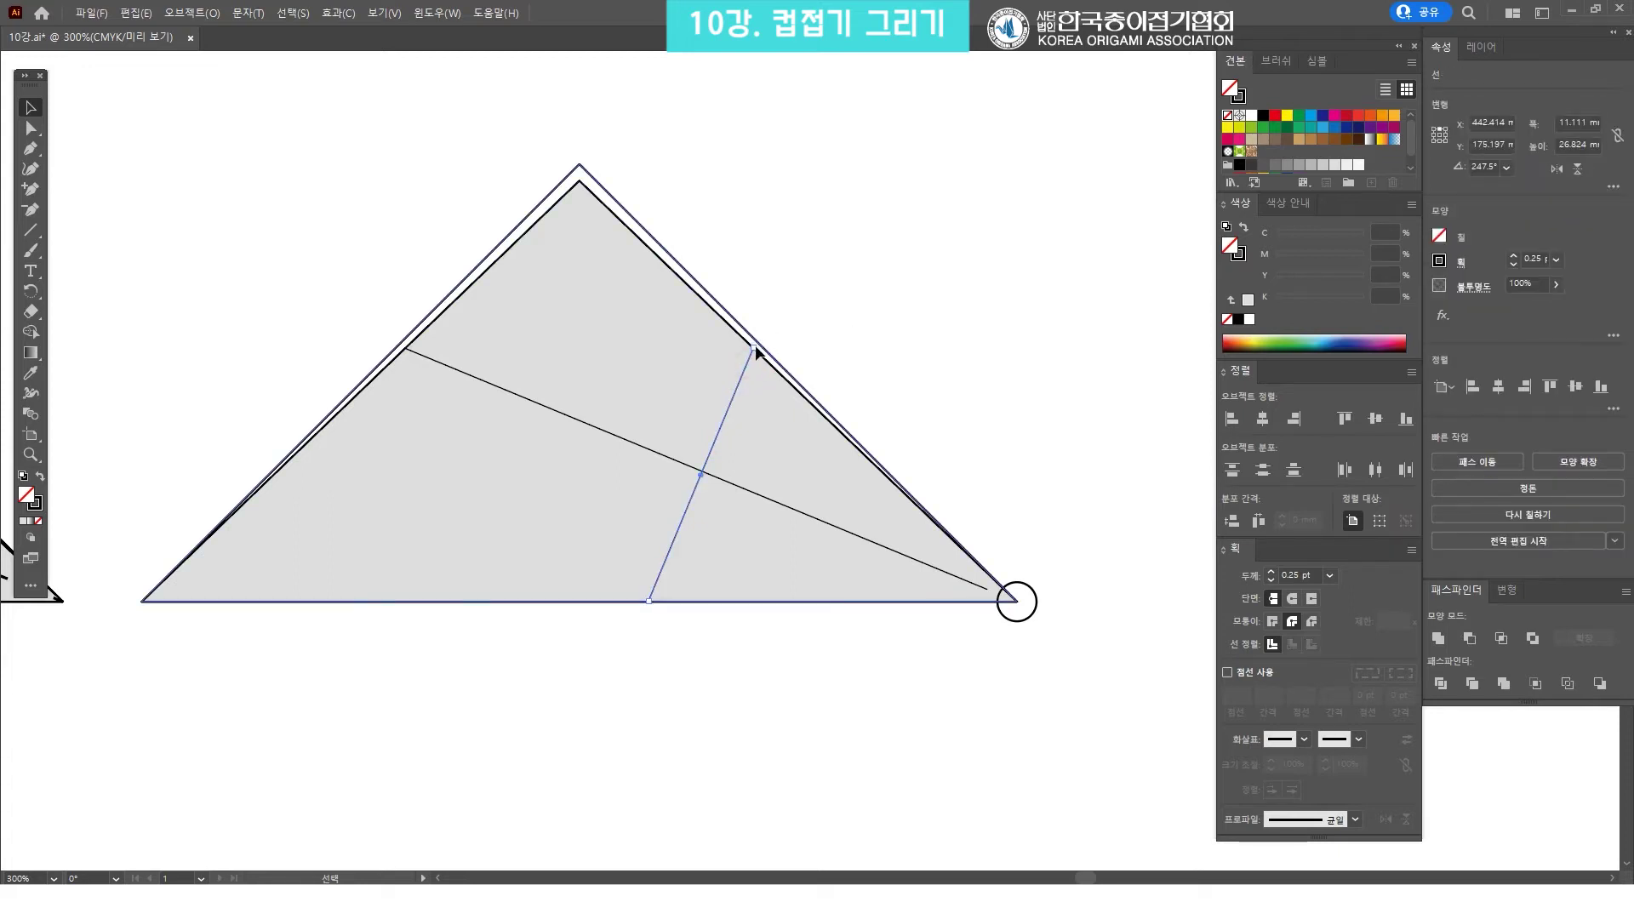
{"action": "left_click_drag", "start_coordinate": [755, 349], "coordinate": [754, 343]}
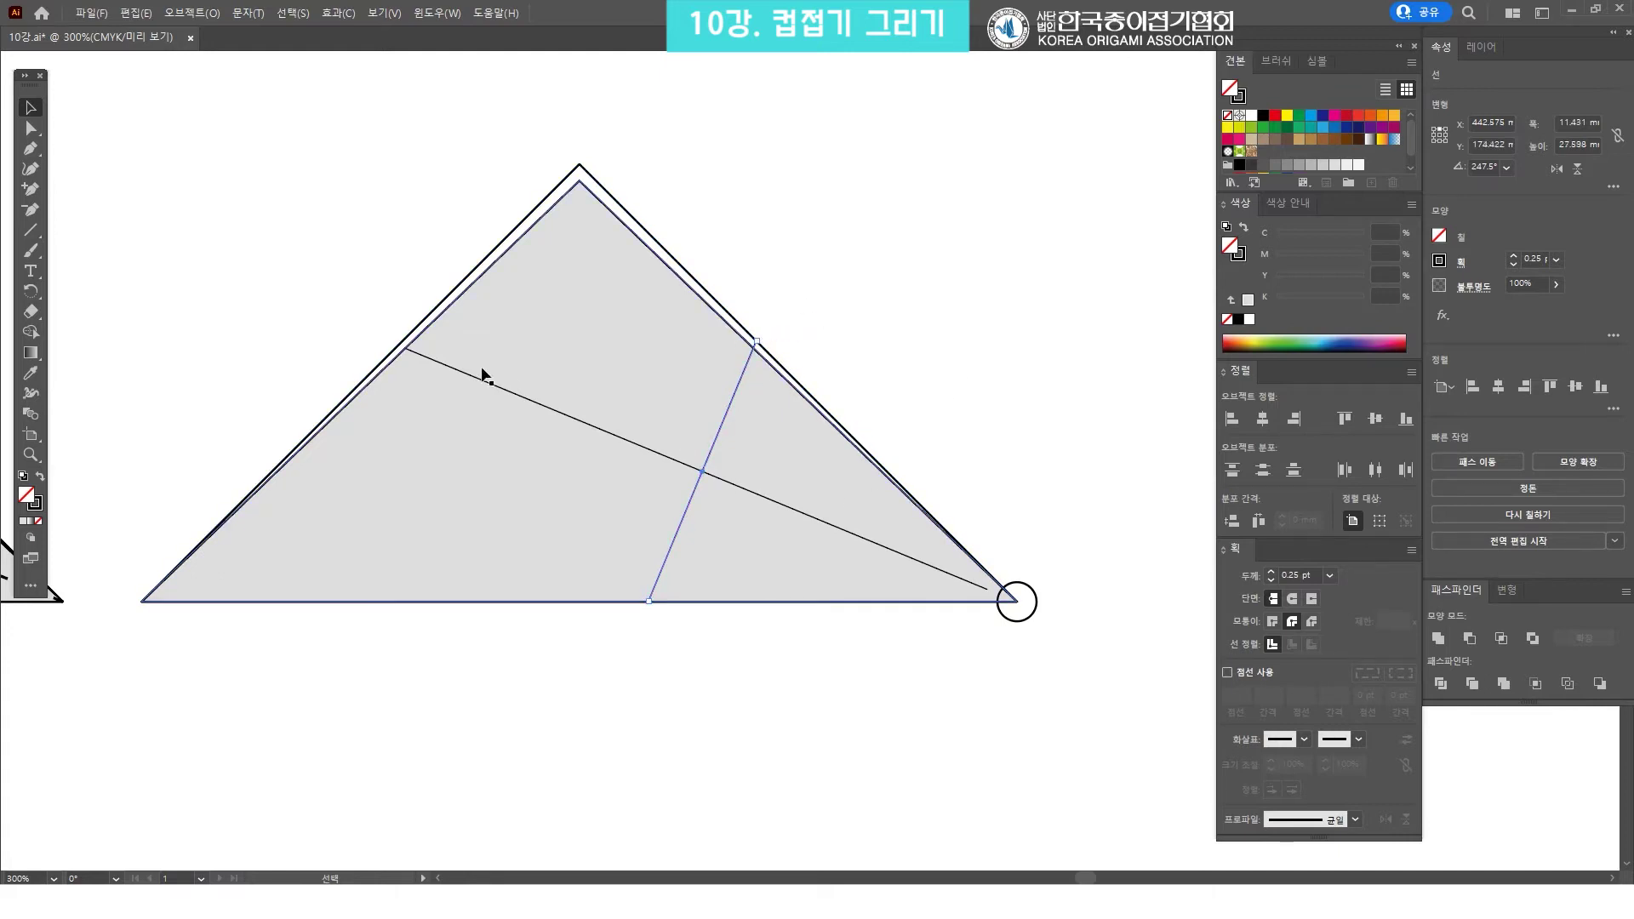
Pull the diagonal's upper end just inside the left edge
{"action": "left_click", "coordinate": [419, 353]}
{"action": "left_click_drag", "start_coordinate": [408, 350], "coordinate": [427, 358]}
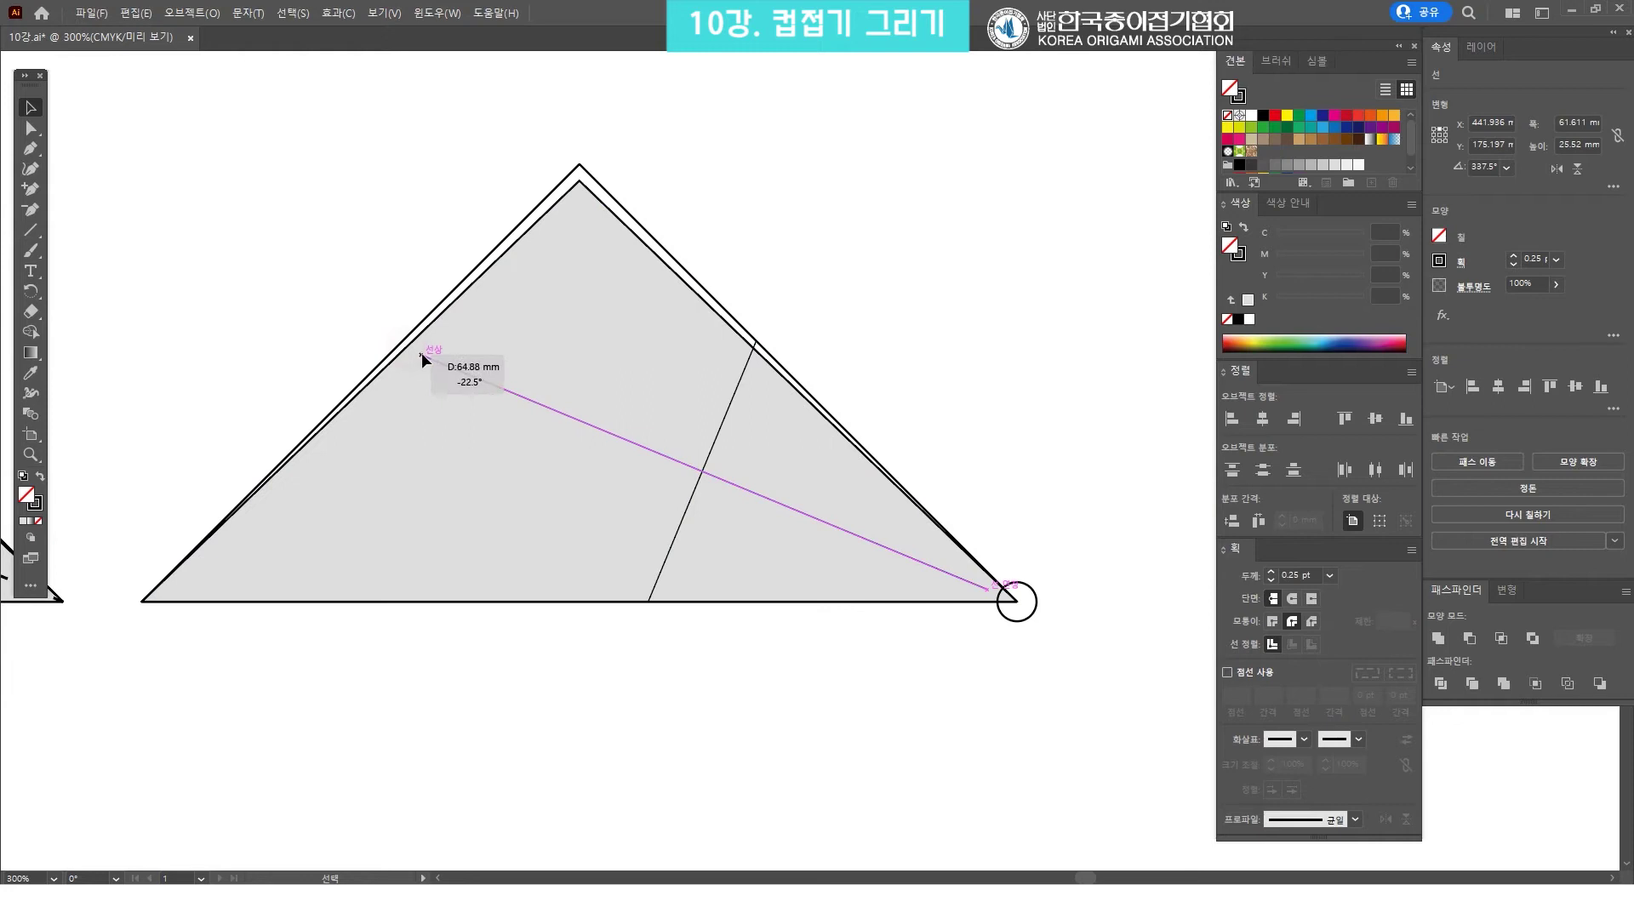
{"action": "left_click", "coordinate": [857, 299]}
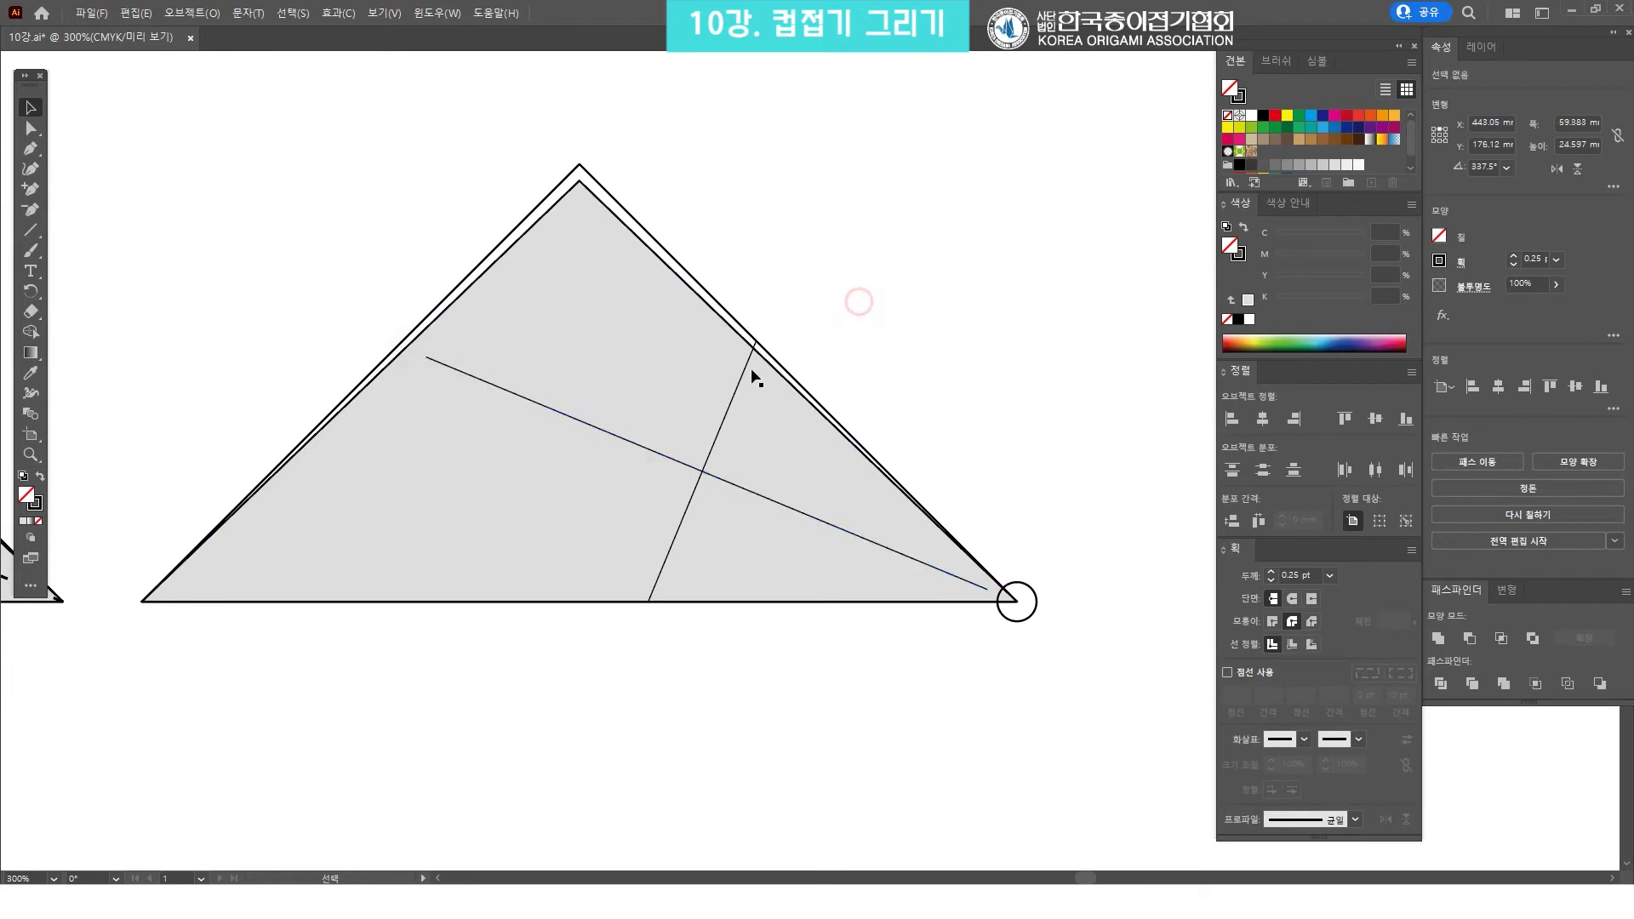
Make the steep fold line dashed with a 3 pt dash and 0.75 pt weight
{"action": "left_click", "coordinate": [746, 371]}
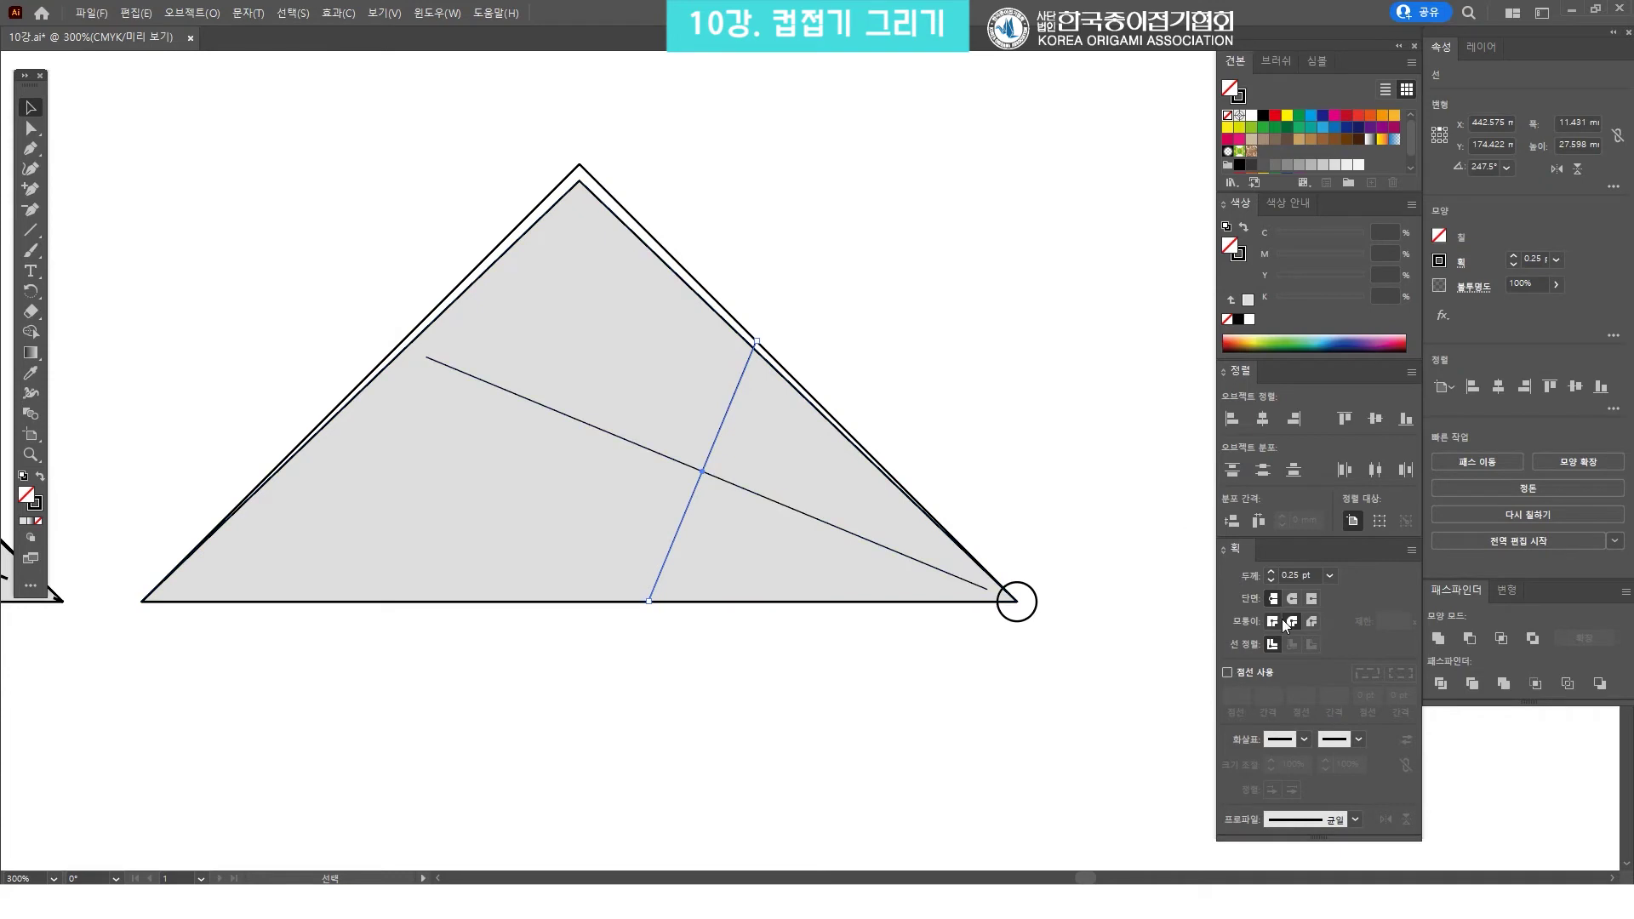
{"action": "left_click", "coordinate": [1263, 670]}
{"action": "type", "text": "3"}
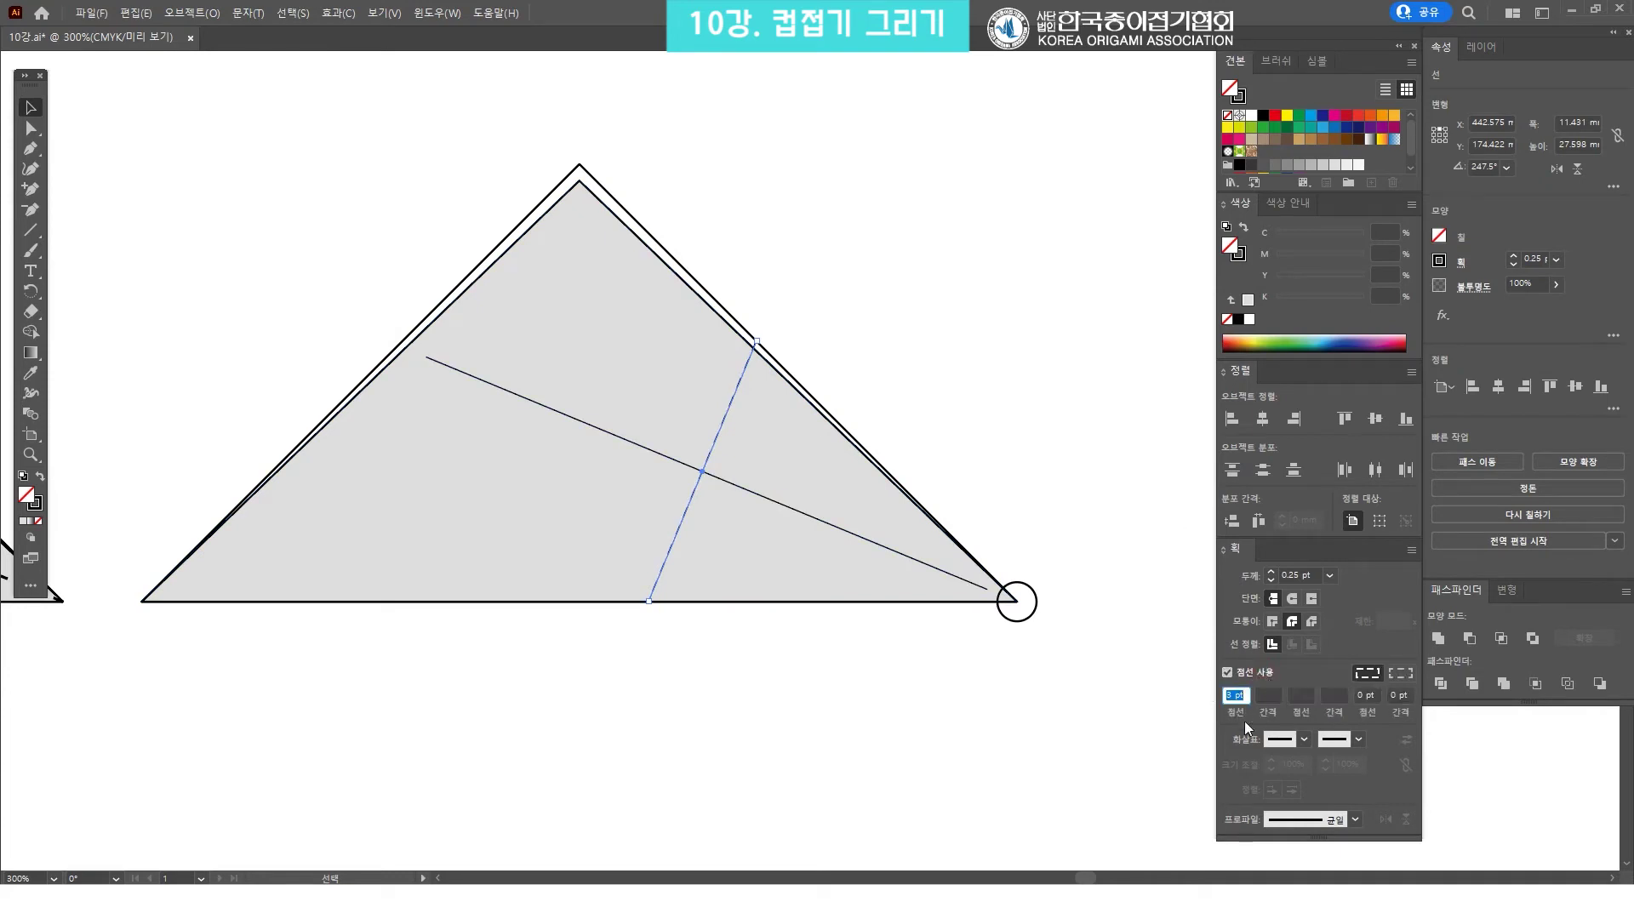
{"action": "key", "text": "Return"}
{"action": "left_click", "coordinate": [1329, 575]}
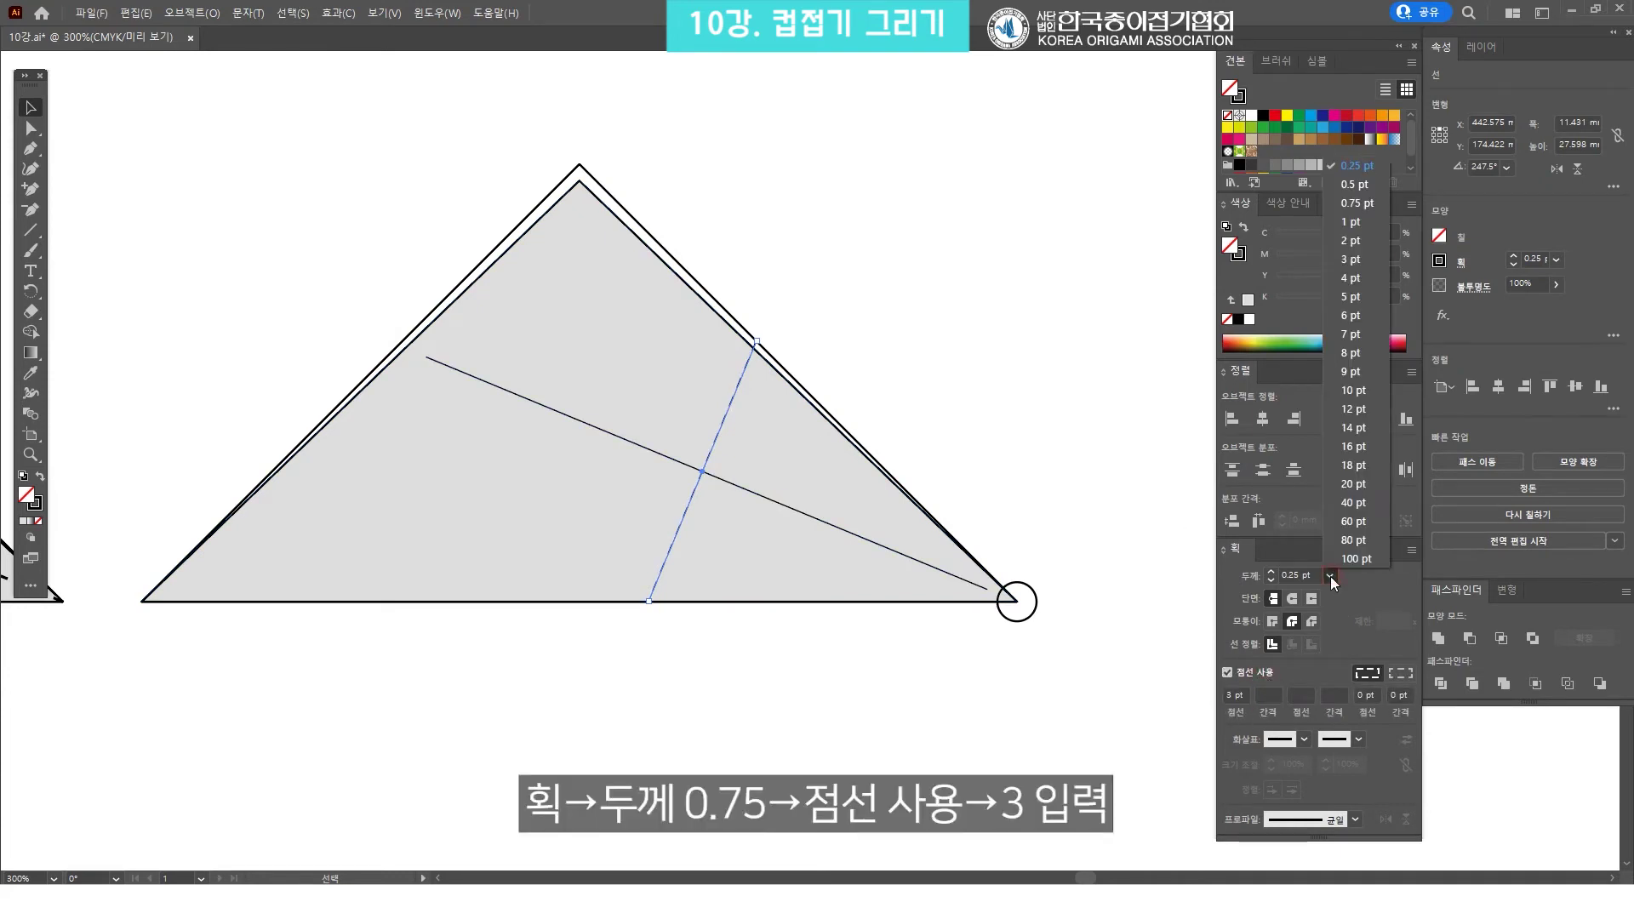
{"action": "left_click", "coordinate": [1370, 207]}
{"action": "left_click", "coordinate": [947, 373]}
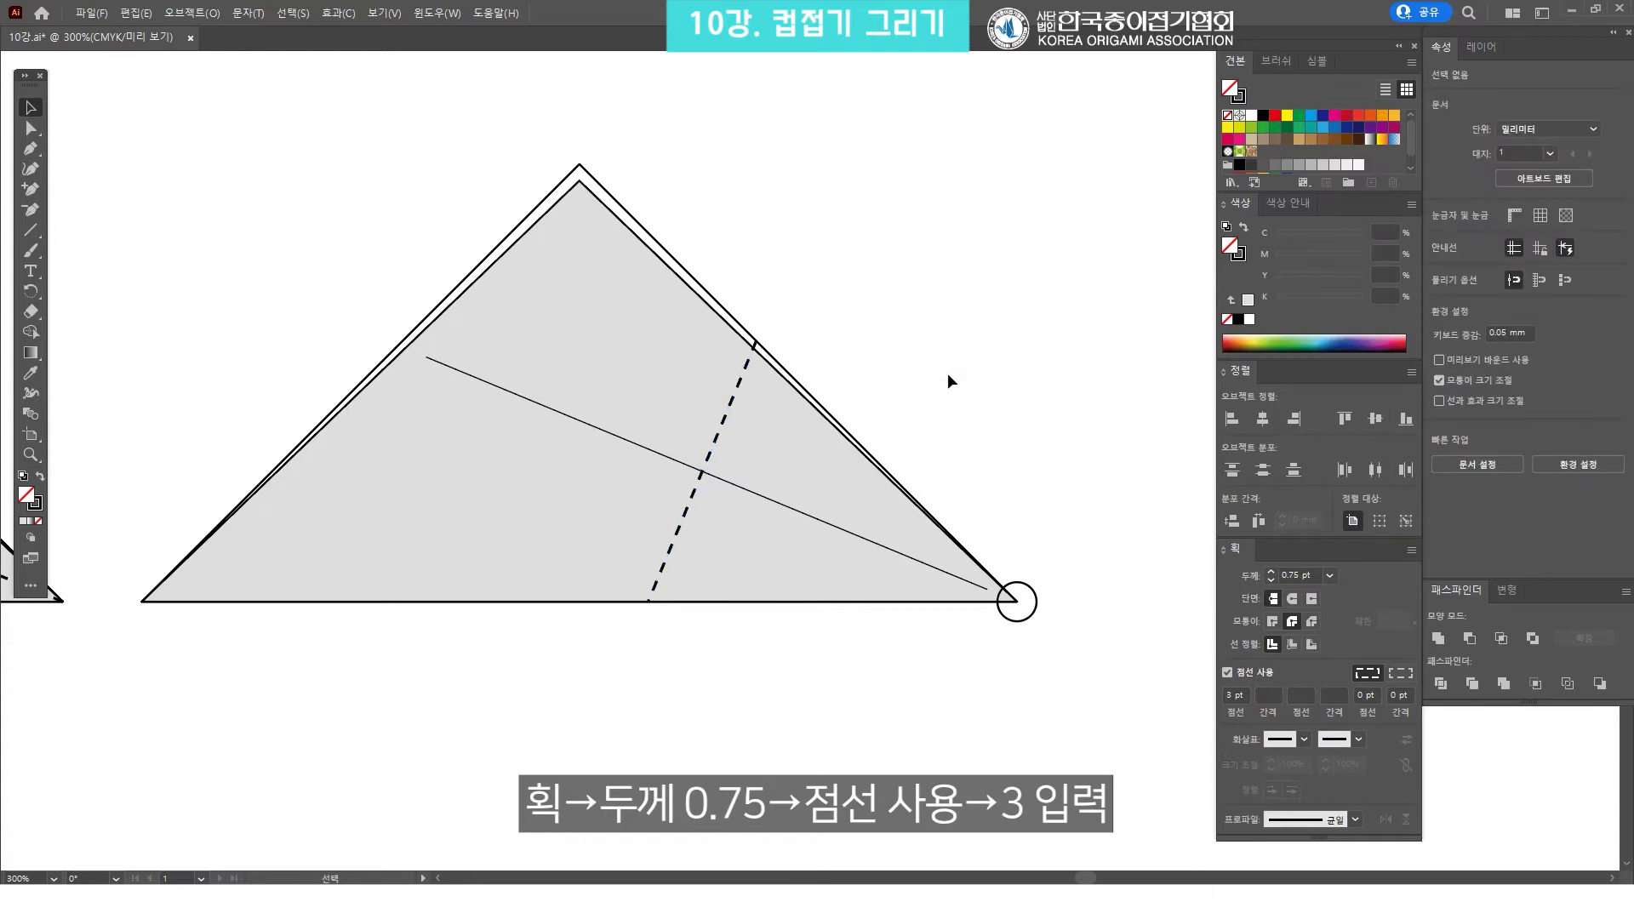
{"action": "scroll", "coordinate": [869, 334], "scroll_direction": "down", "scroll_amount": 2}
{"action": "scroll", "coordinate": [851, 340], "scroll_direction": "down", "scroll_amount": 5}
{"action": "left_click_drag", "start_coordinate": [828, 484], "coordinate": [840, 549]}
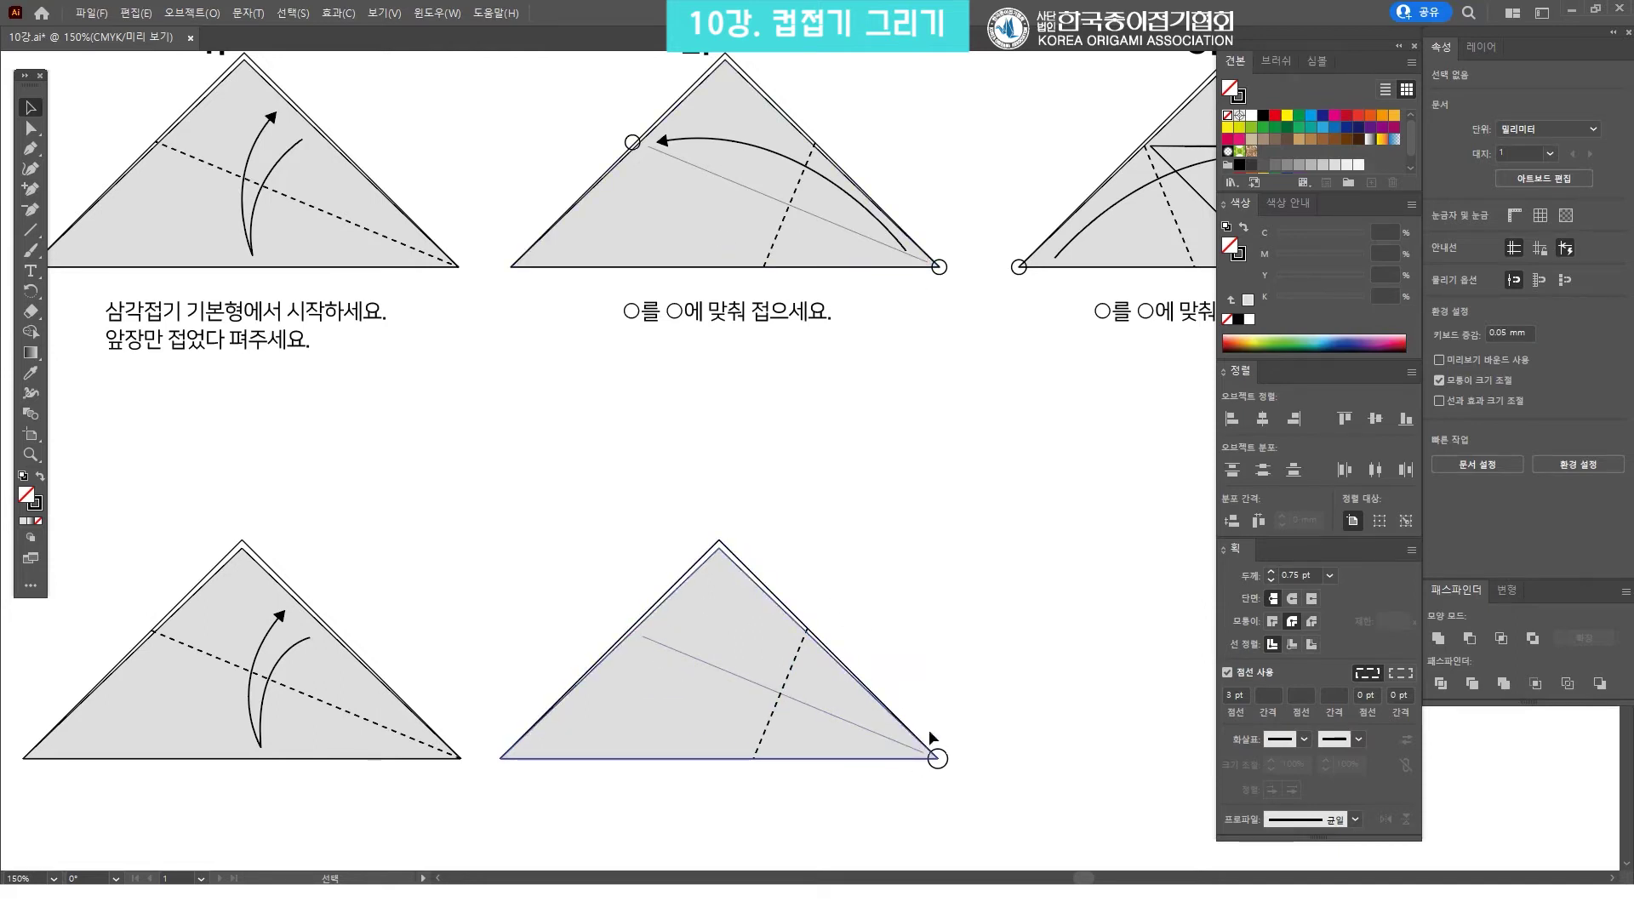
Move the corner circle up the crease onto the triangle's upper-left edge
{"action": "key", "text": "z"}
{"action": "left_click", "coordinate": [885, 757]}
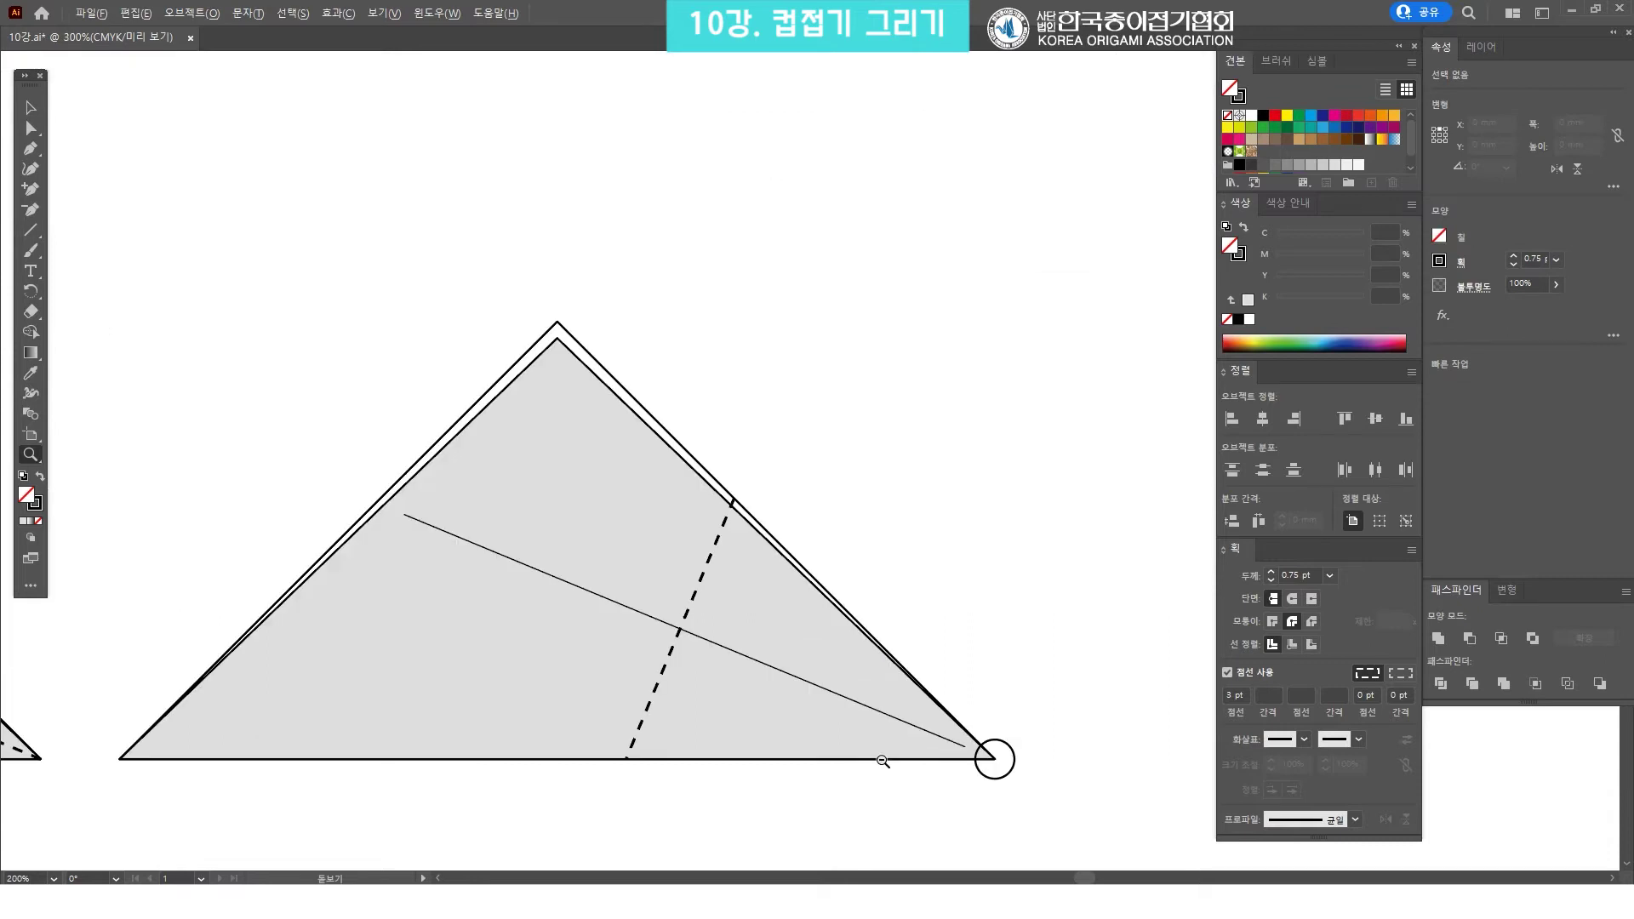
{"action": "scroll", "coordinate": [876, 753], "scroll_direction": "down", "scroll_amount": 3}
{"action": "key", "text": "v"}
{"action": "left_click_drag", "start_coordinate": [983, 609], "coordinate": [380, 351]}
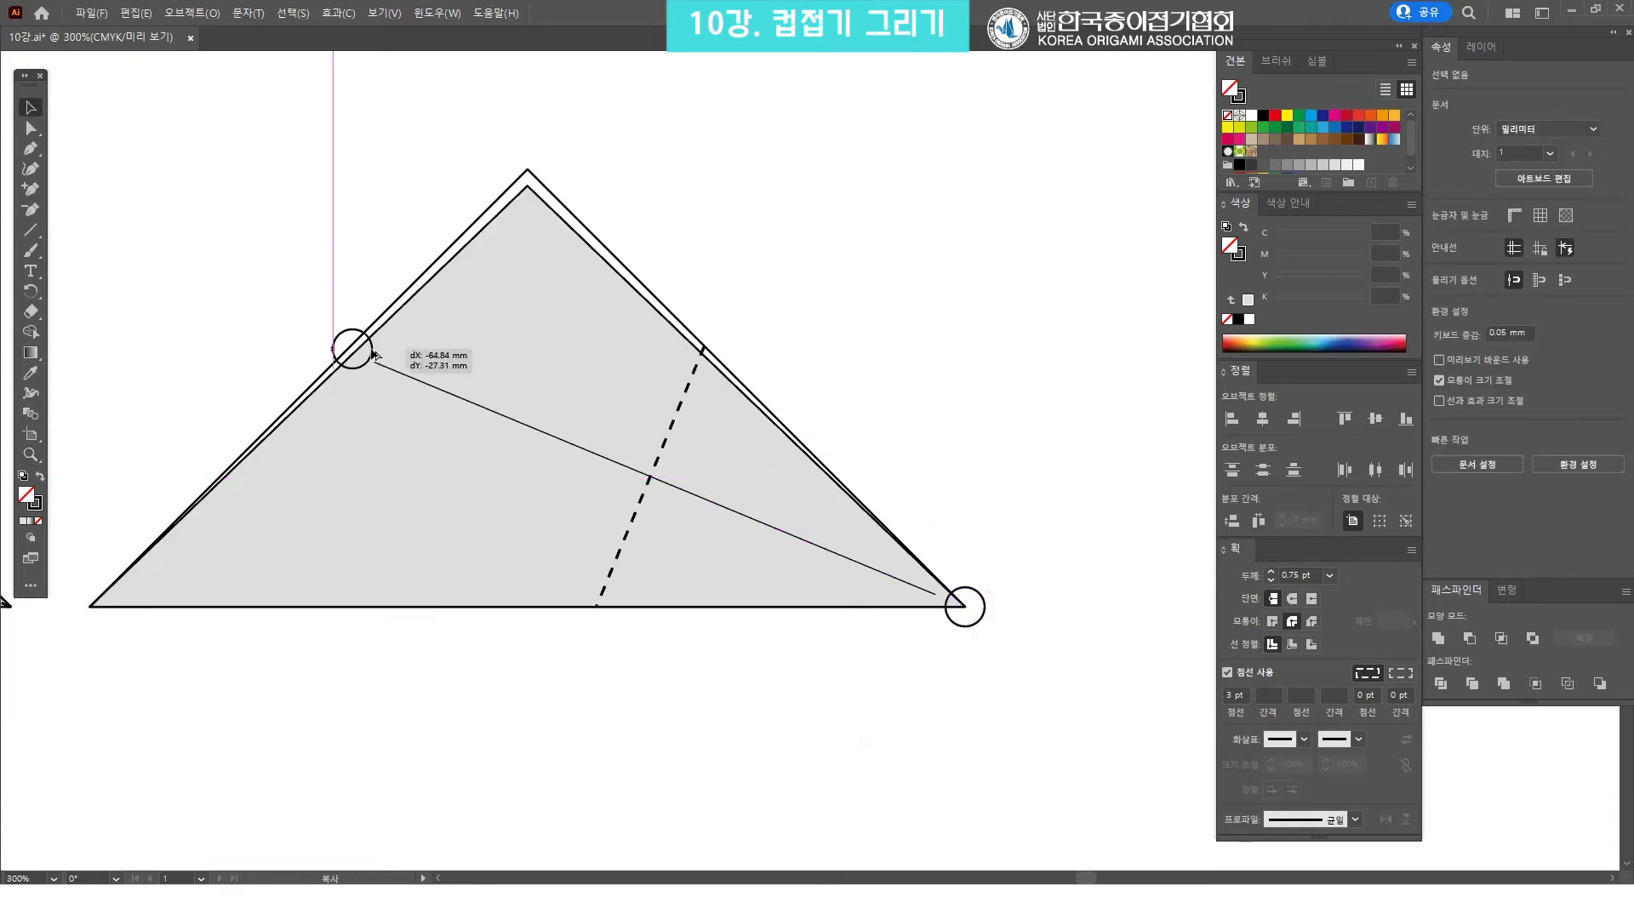
{"action": "left_click_drag", "start_coordinate": [380, 351], "coordinate": [368, 355]}
{"action": "left_click", "coordinate": [887, 299]}
Draw a Pen curve from the lower-right corner up to the left-edge circle
{"action": "scroll", "coordinate": [916, 747], "scroll_direction": "down", "scroll_amount": 2}
{"action": "left_click_drag", "start_coordinate": [1050, 765], "coordinate": [613, 456]}
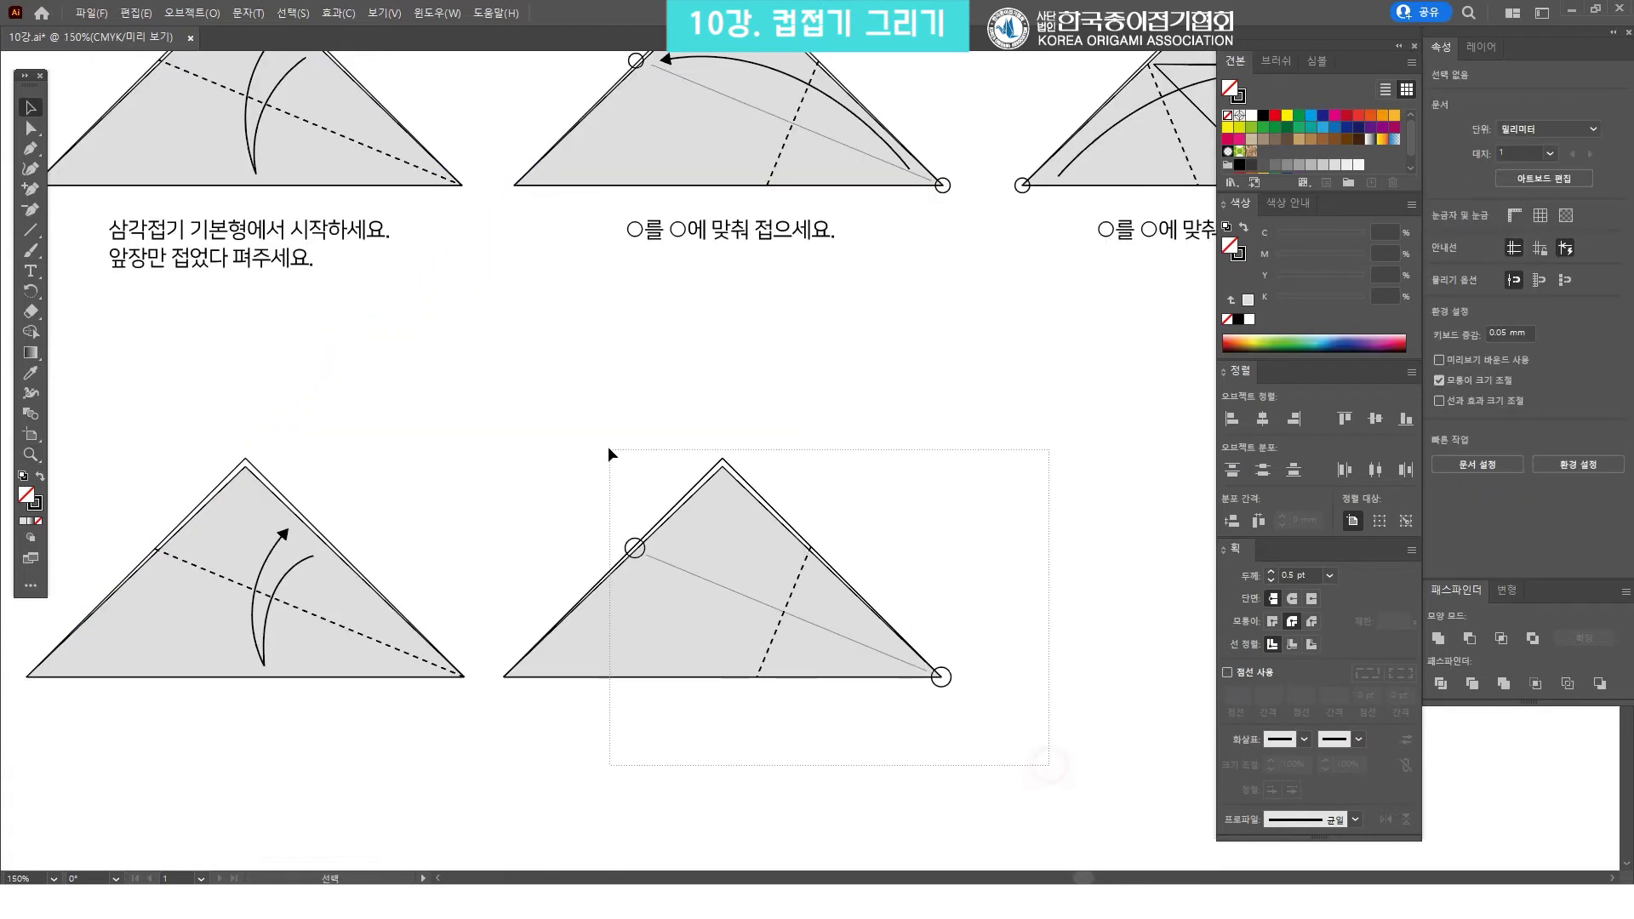
{"action": "scroll", "coordinate": [851, 638], "scroll_direction": "up", "scroll_amount": 1}
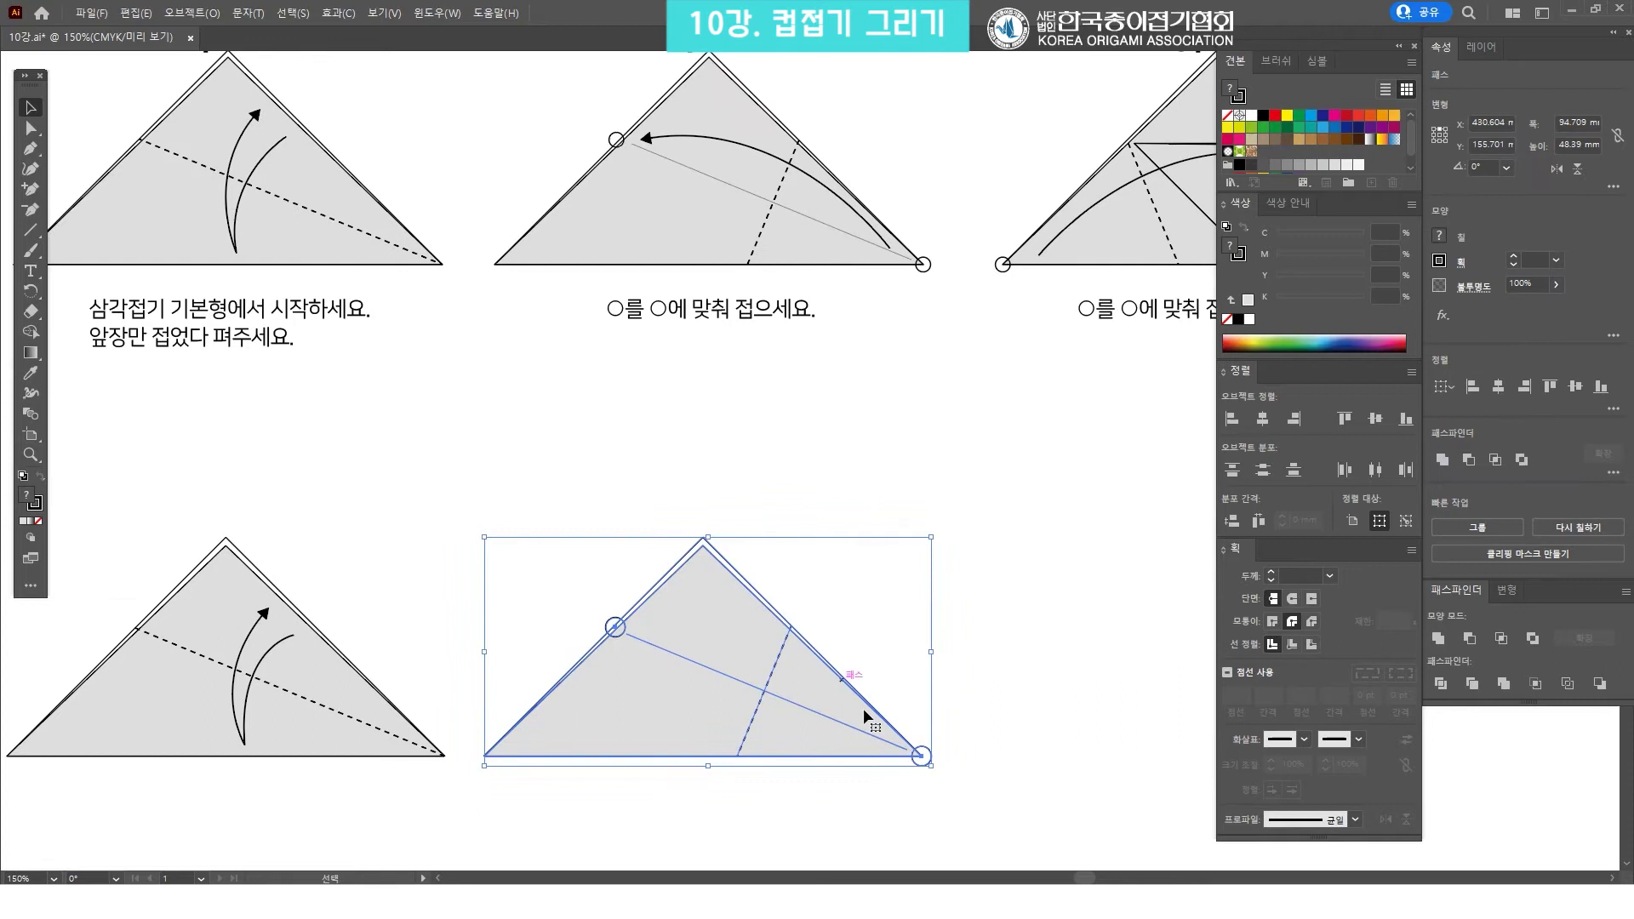
{"action": "left_click", "coordinate": [900, 653]}
{"action": "key", "text": "z"}
{"action": "left_click", "coordinate": [808, 711]}
{"action": "key", "text": "p"}
{"action": "left_click", "coordinate": [1012, 600]}
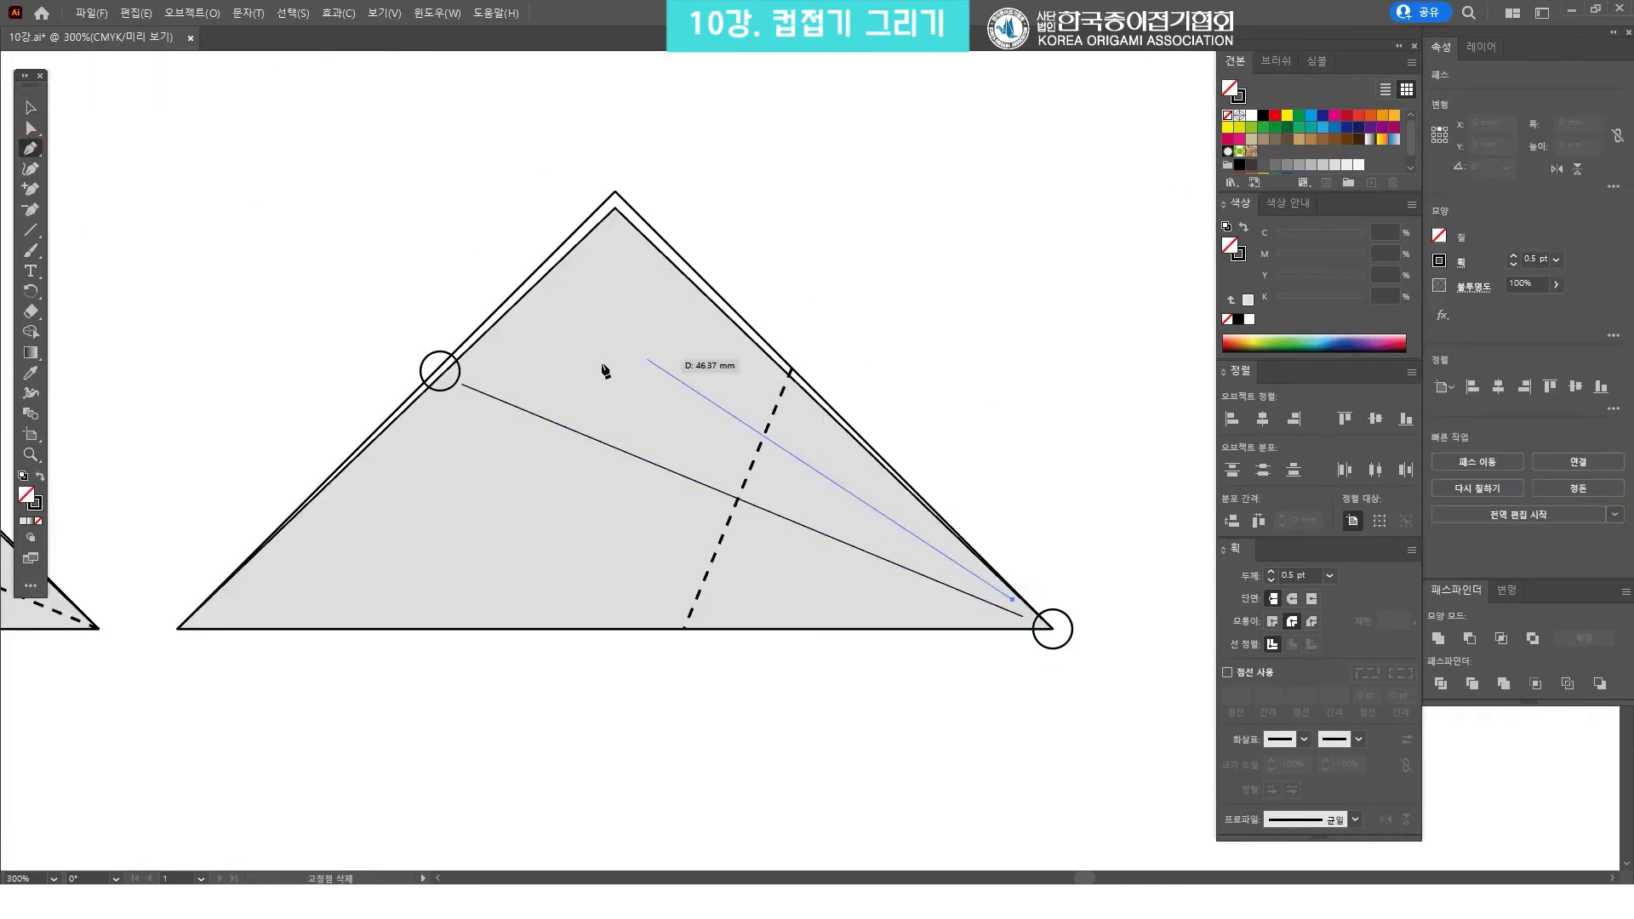
{"action": "left_click_drag", "start_coordinate": [472, 371], "coordinate": [200, 437]}
Give the curve a 1 pt stroke and an arrowhead
{"action": "key", "text": "v"}
{"action": "left_click", "coordinate": [1329, 576]}
{"action": "left_click", "coordinate": [1359, 222]}
{"action": "left_click", "coordinate": [1358, 739]}
{"action": "left_click", "coordinate": [1360, 685]}
{"action": "left_click", "coordinate": [1063, 368]}
Nudge the arrow's start point slightly left
{"action": "key", "text": "a"}
{"action": "left_click", "coordinate": [868, 474]}
{"action": "left_click_drag", "start_coordinate": [1013, 600], "coordinate": [991, 598]}
Return the view to 100% and select the step-2 diagram, undoing an accidental move
{"action": "key", "text": "z"}
{"action": "left_click", "coordinate": [832, 421], "text": "alt"}
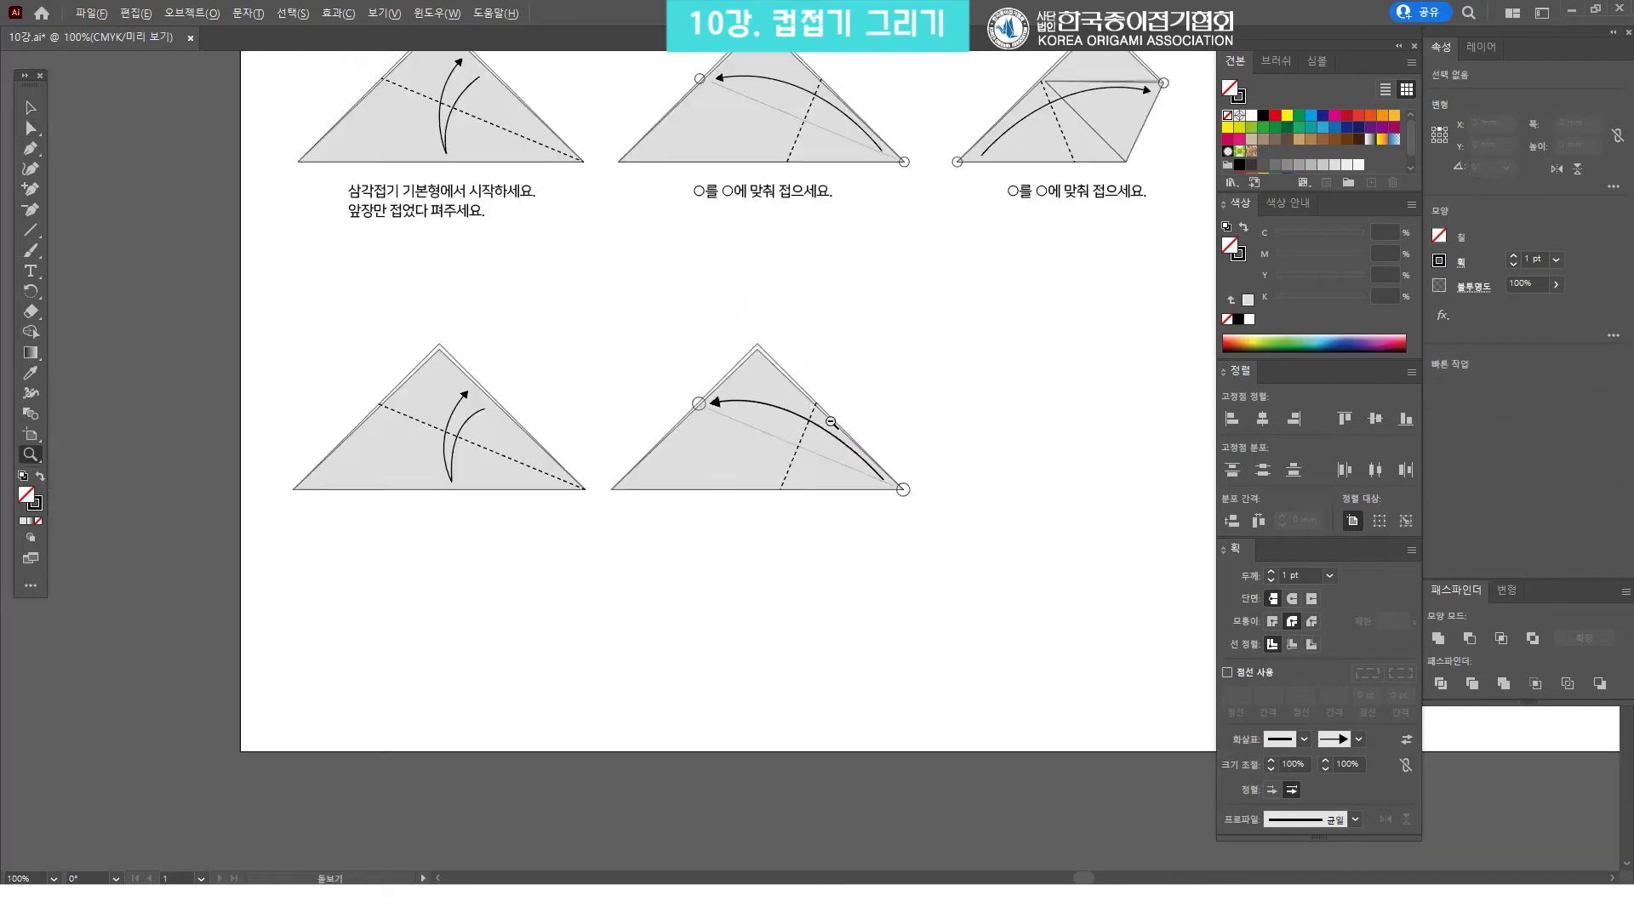
{"action": "left_click", "coordinate": [694, 442], "text": "alt"}
{"action": "key", "text": "v"}
{"action": "key", "text": "ctrl+1"}
{"action": "left_click_drag", "start_coordinate": [624, 489], "coordinate": [709, 527]}
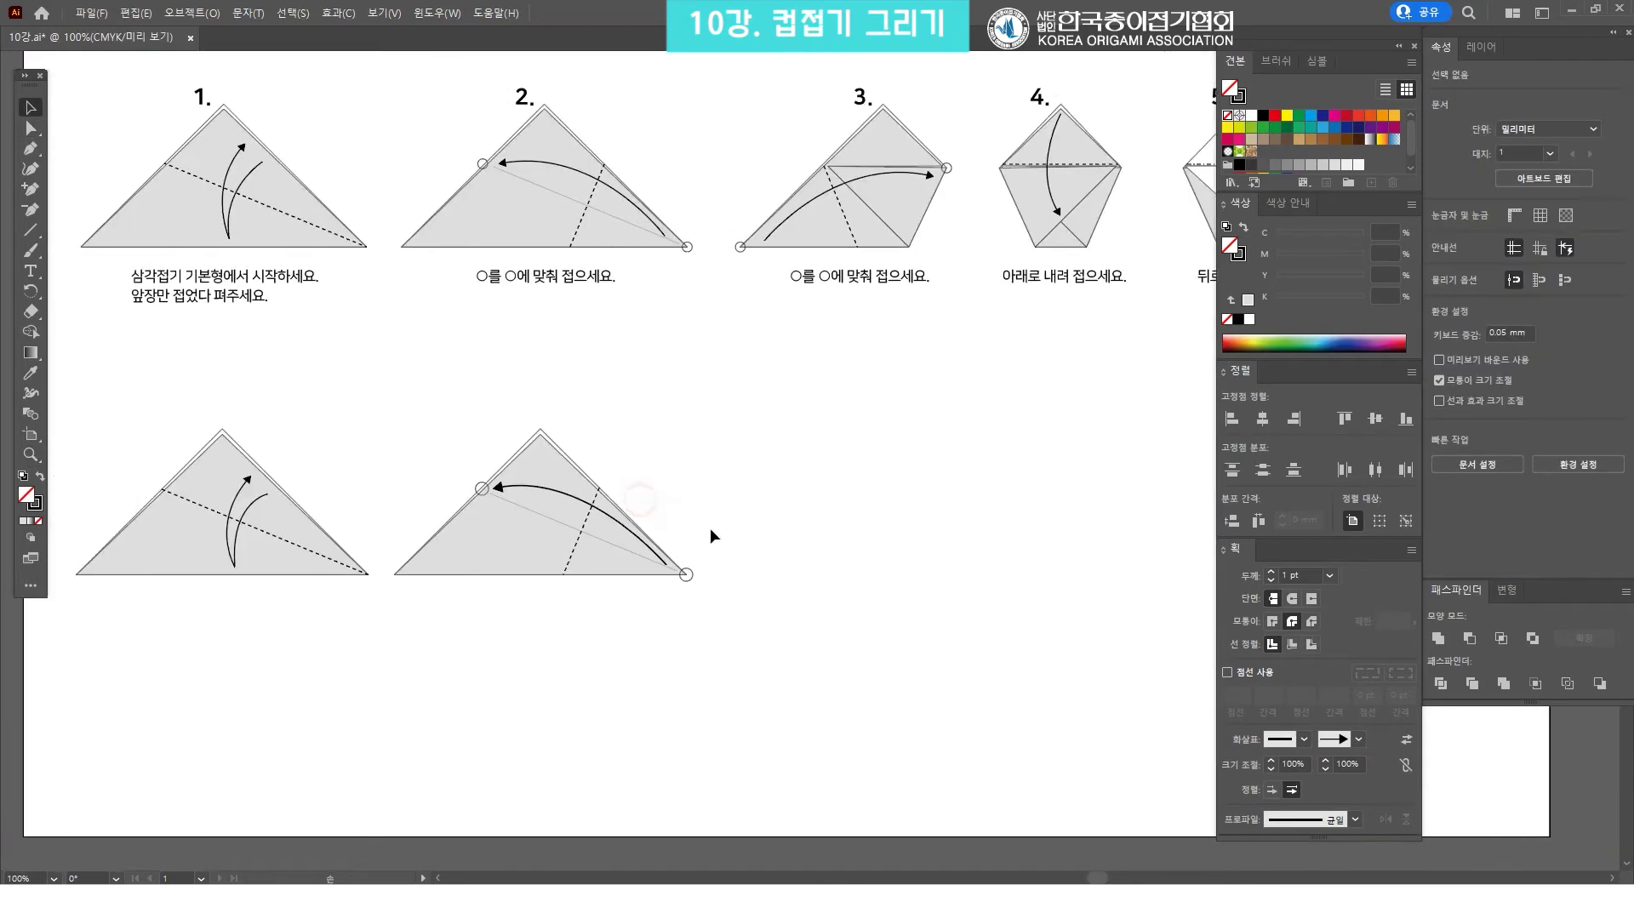
{"action": "left_click_drag", "start_coordinate": [748, 623], "coordinate": [431, 394]}
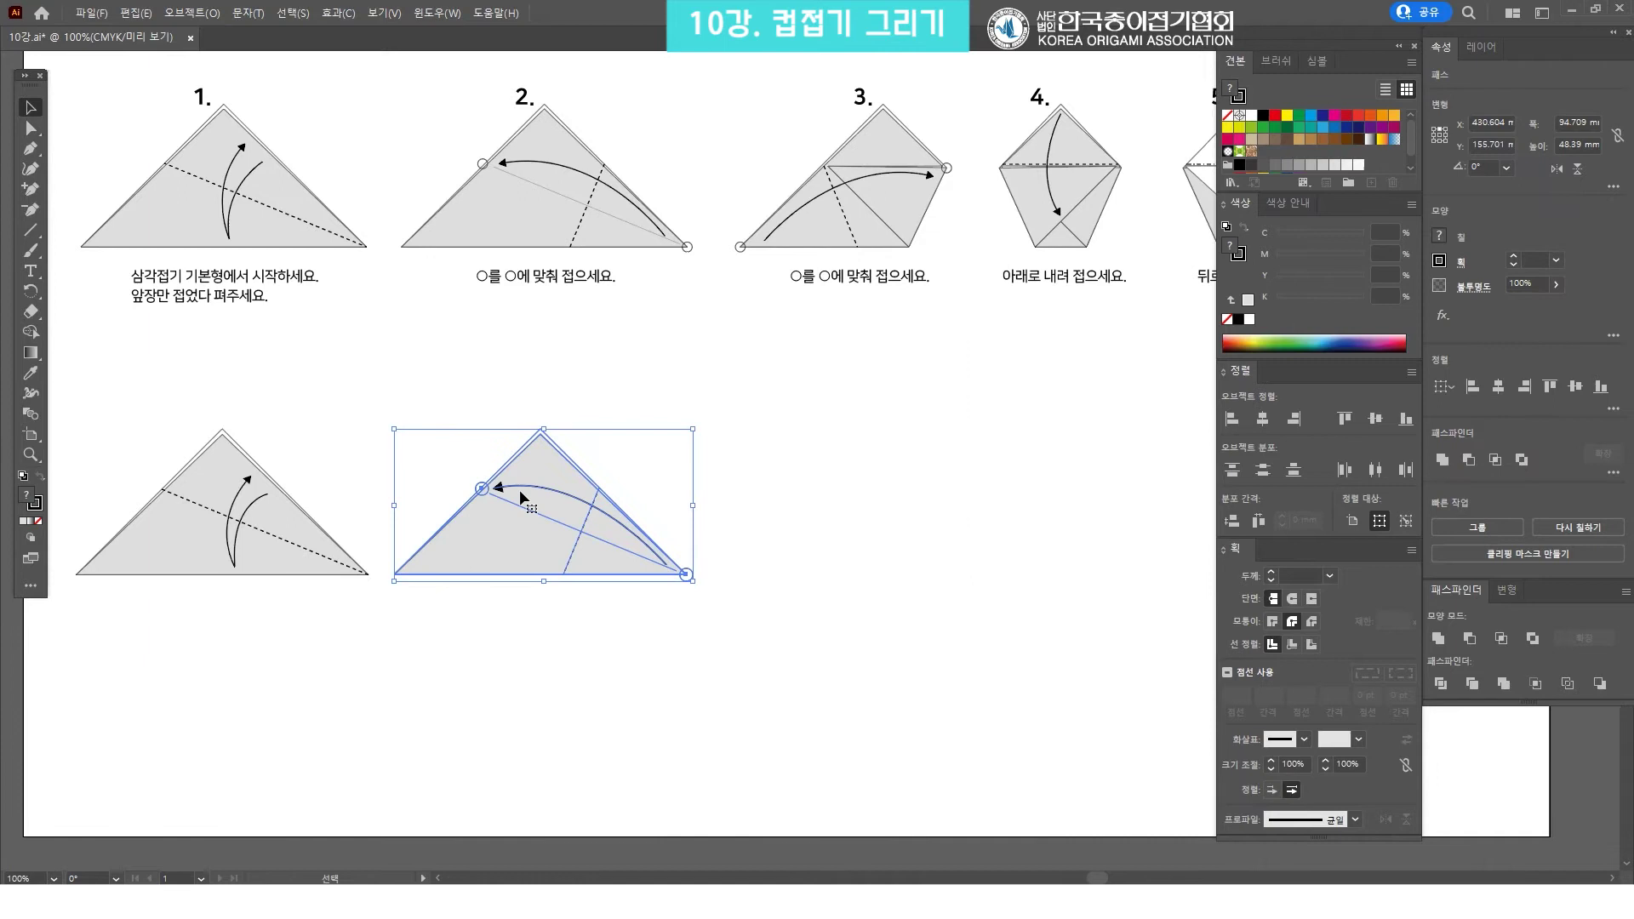
{"action": "left_click_drag", "start_coordinate": [509, 494], "coordinate": [547, 447]}
{"action": "key", "text": "ctrl+z"}
{"action": "left_click", "coordinate": [810, 410]}
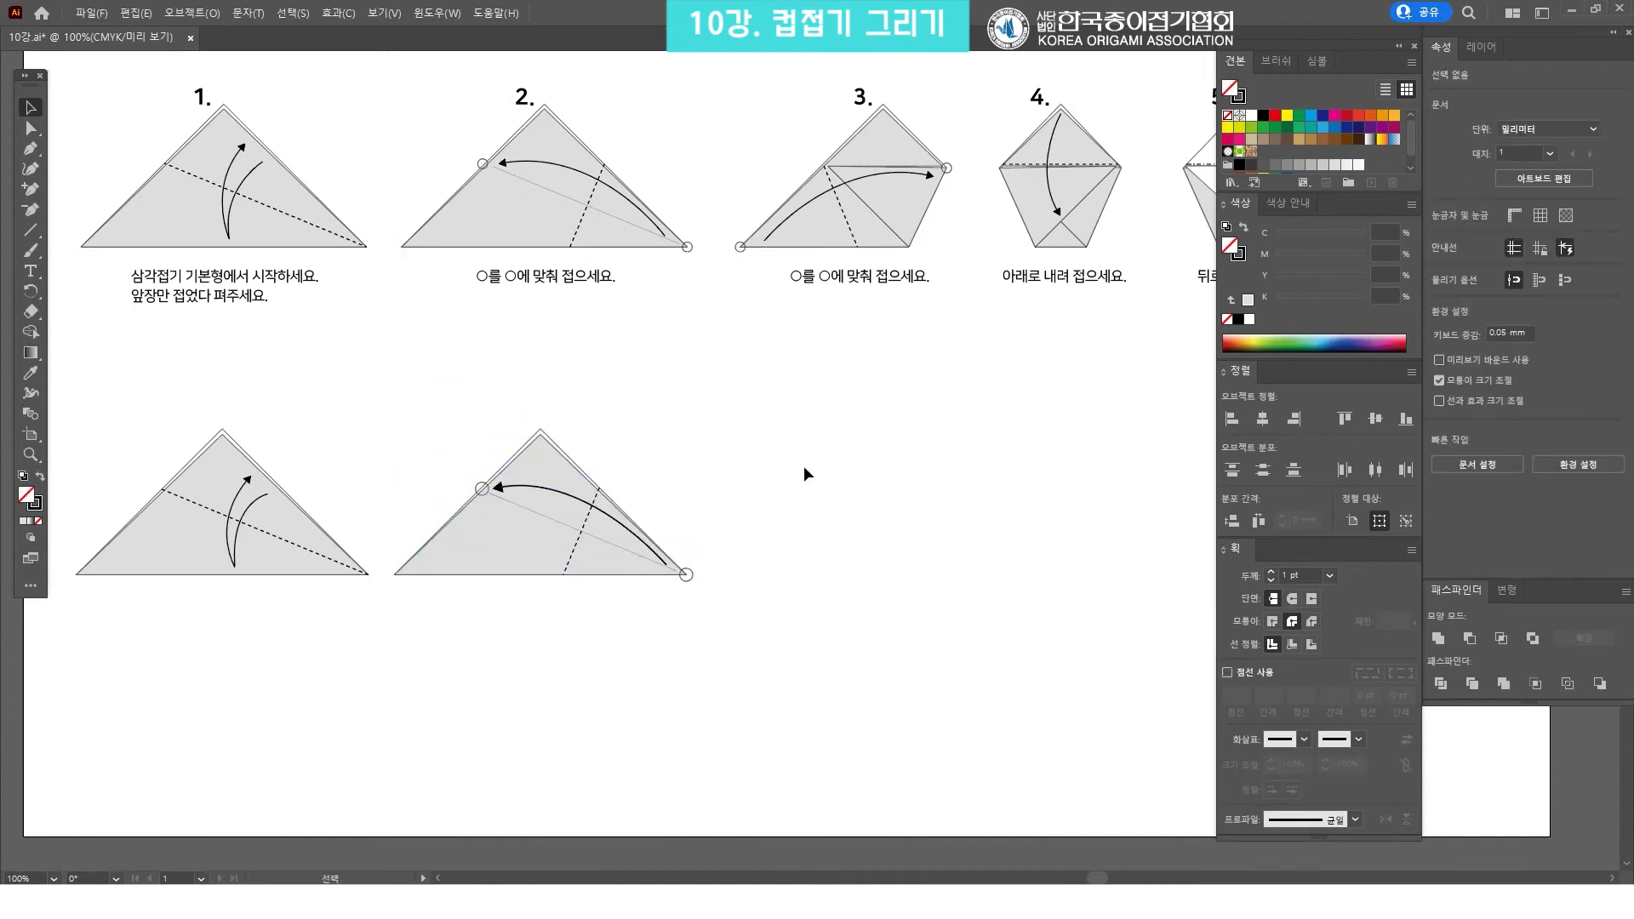
{"action": "left_click_drag", "start_coordinate": [740, 546], "coordinate": [649, 565]}
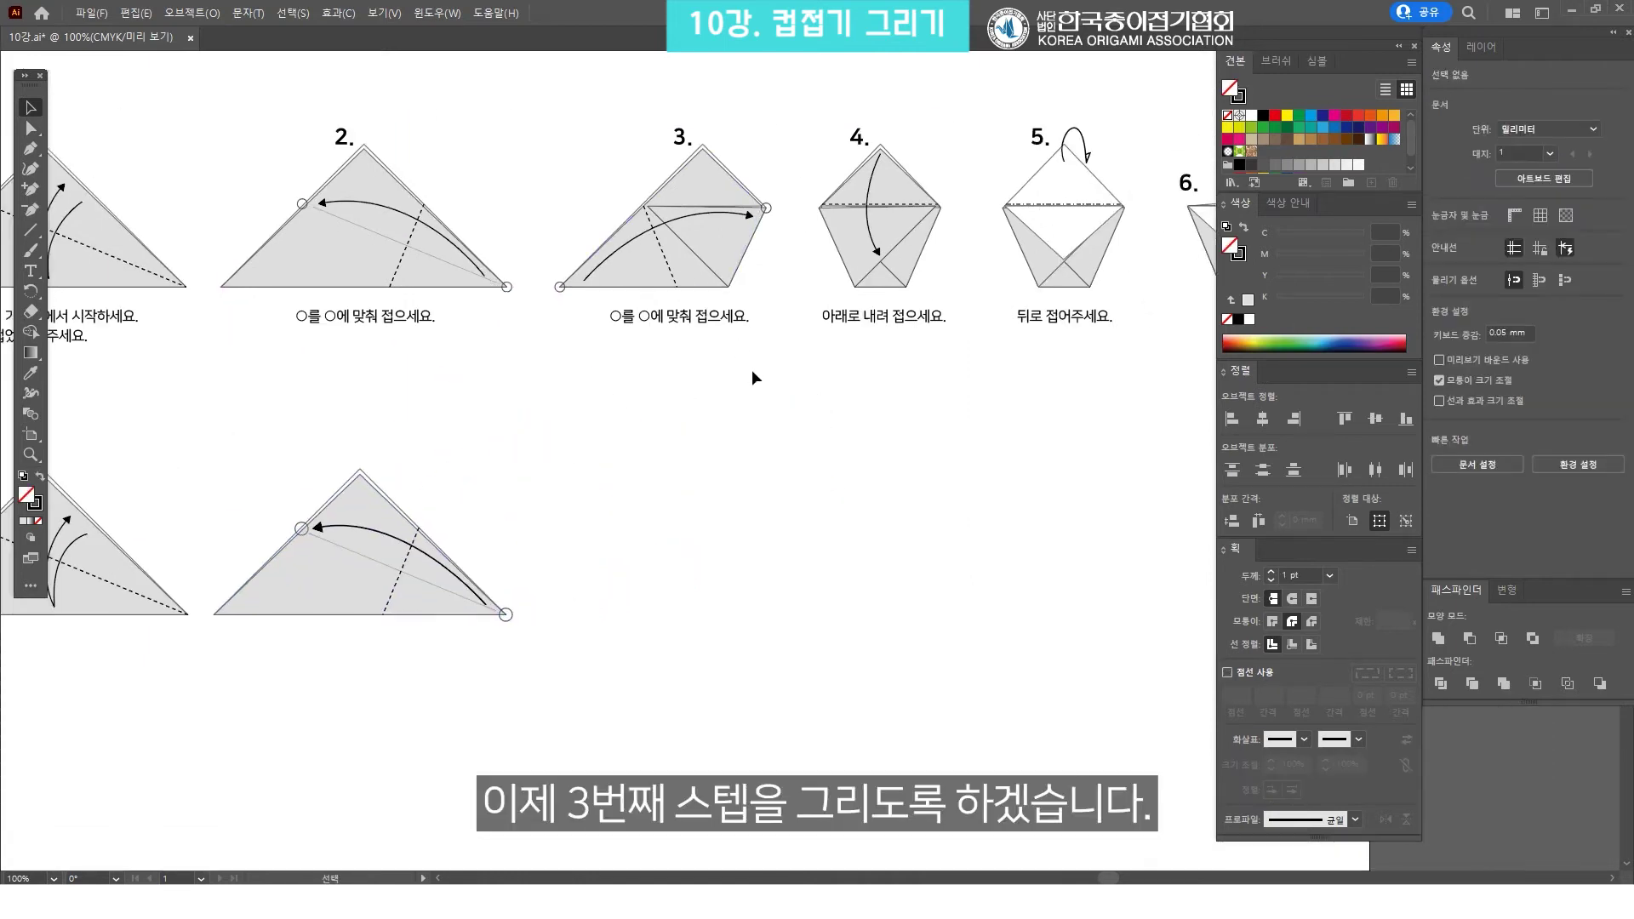
Duplicate the second-row step-2 diagram beside itself and zoom in on the copy
{"action": "left_click_drag", "start_coordinate": [753, 373], "coordinate": [584, 107]}
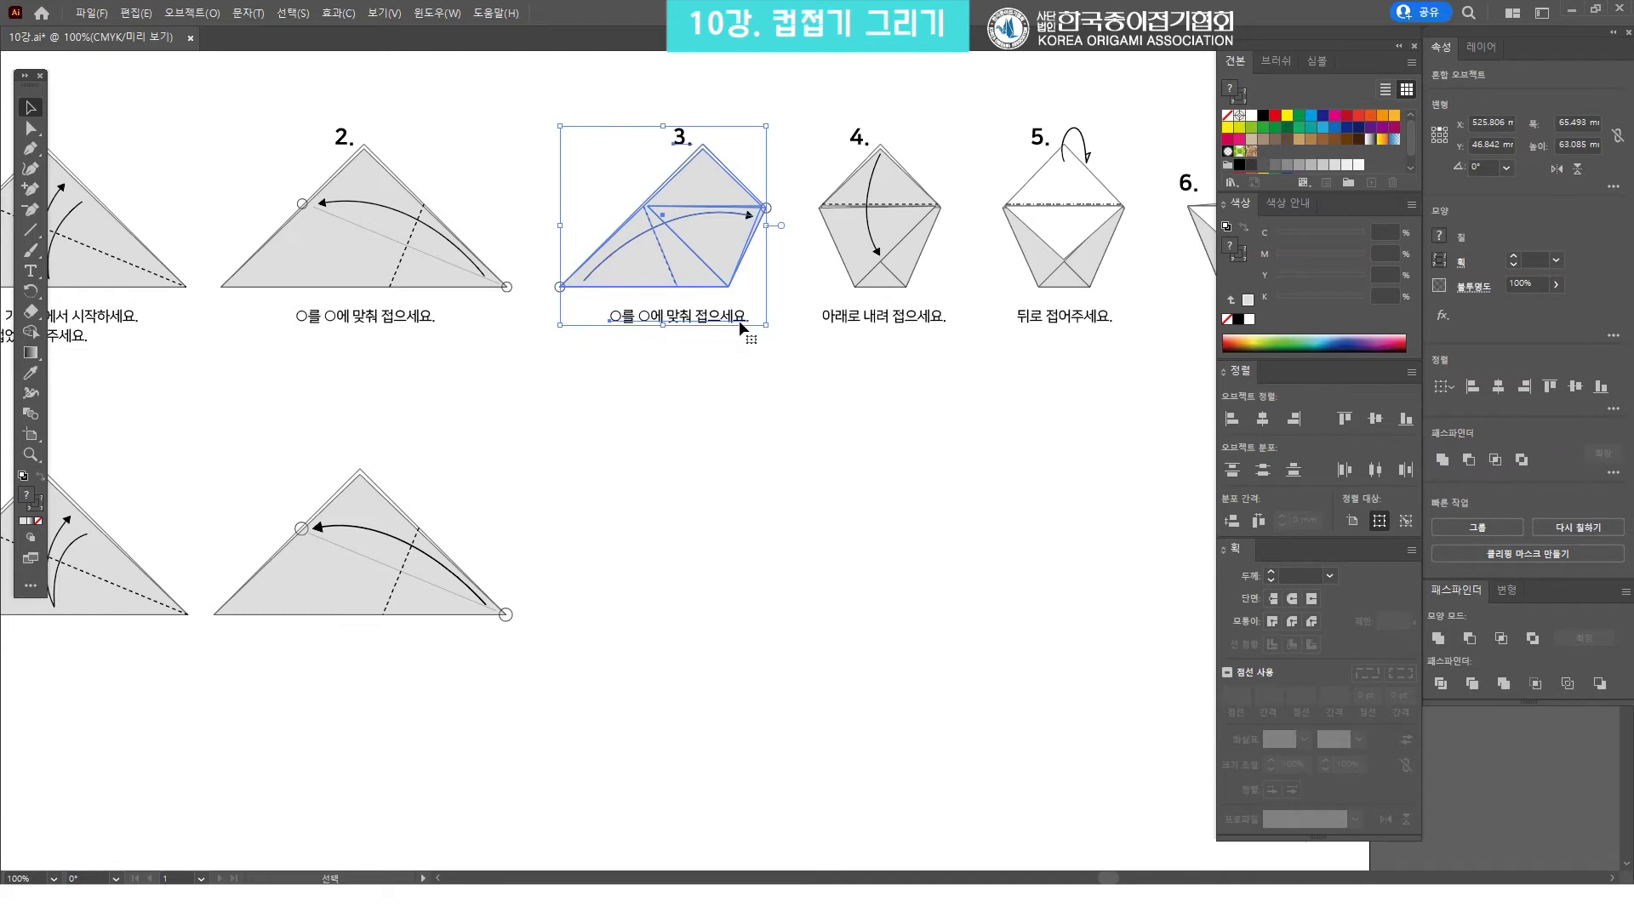
{"action": "left_click_drag", "start_coordinate": [799, 653], "coordinate": [375, 401]}
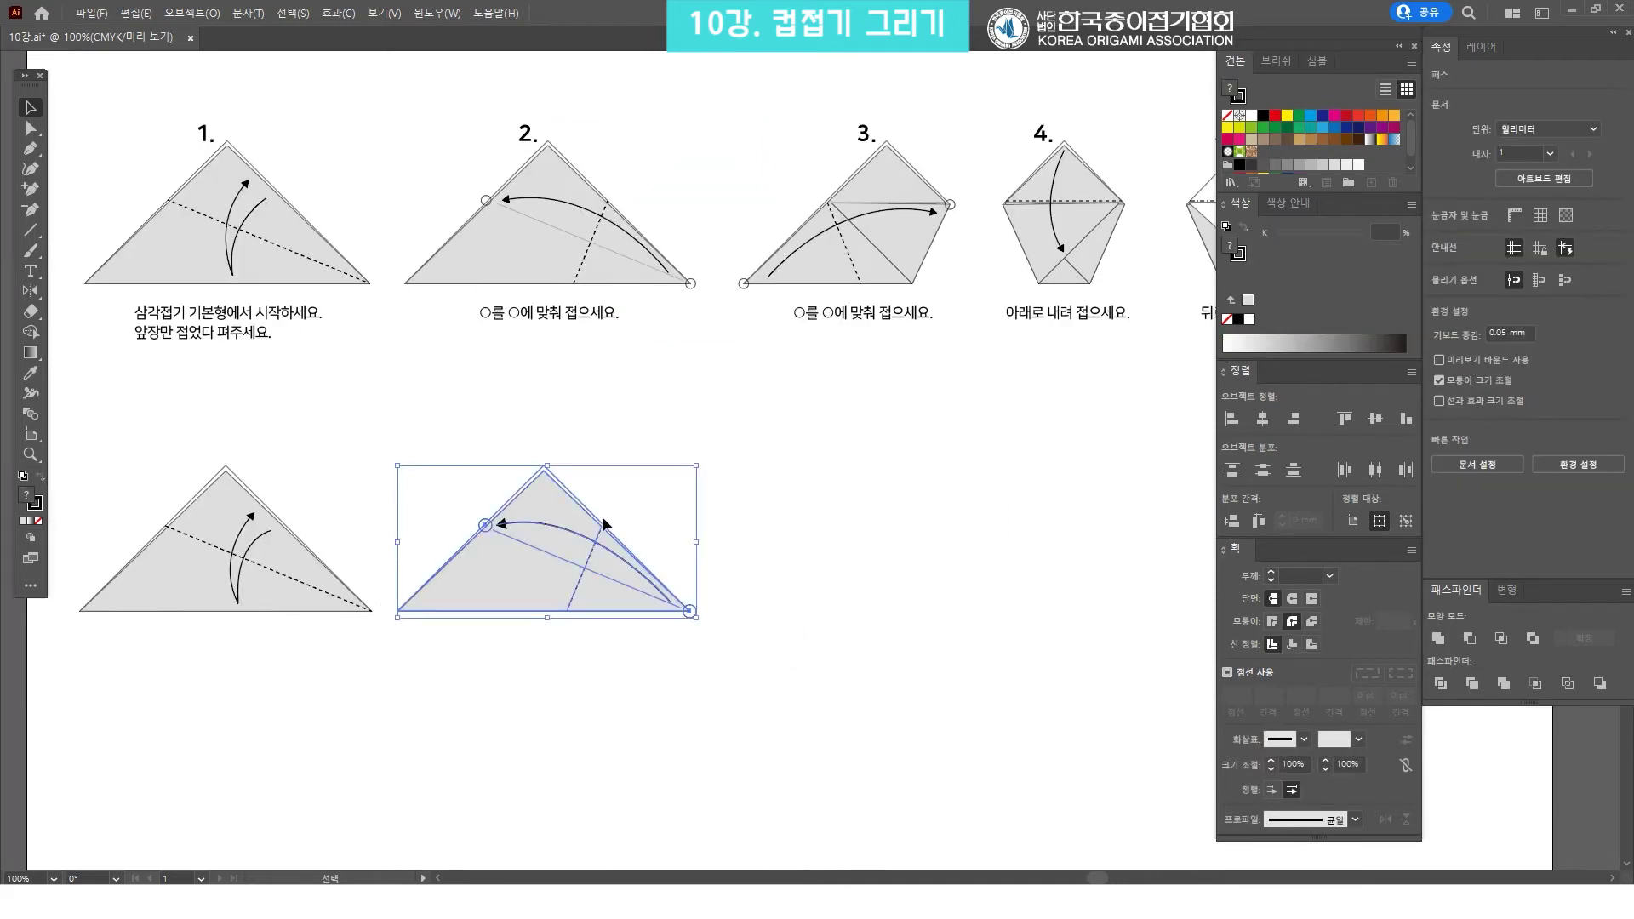
{"action": "left_click_drag", "start_coordinate": [534, 553], "coordinate": [861, 553]}
{"action": "key", "text": "z"}
{"action": "left_click", "coordinate": [955, 510]}
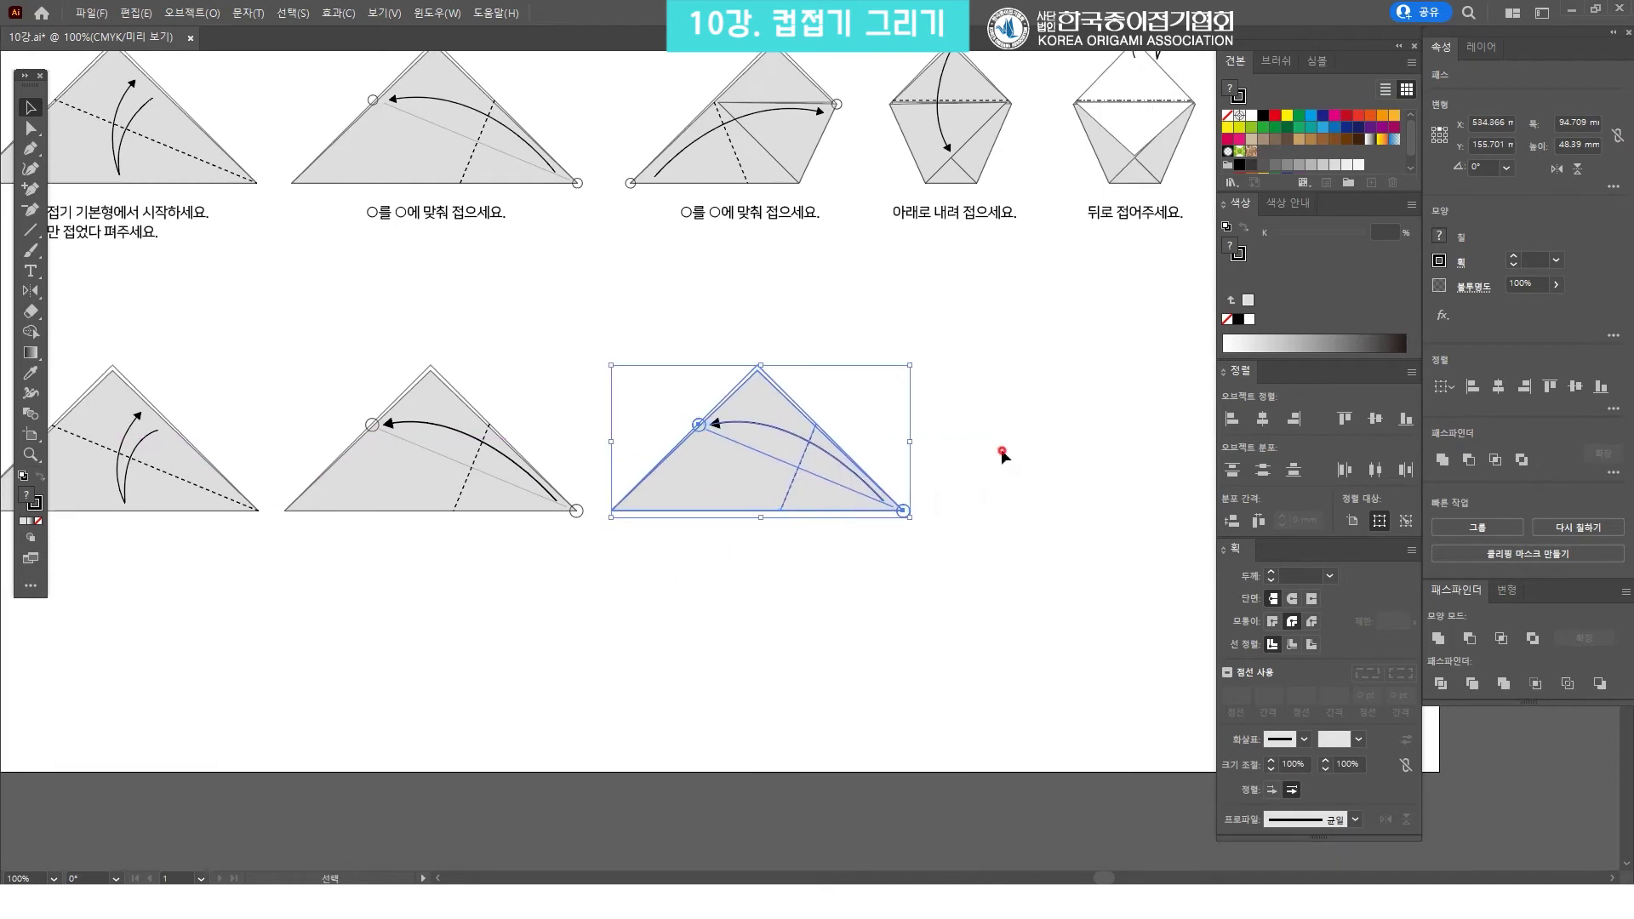
{"action": "key", "text": "ctrl+shift+a"}
{"action": "left_click", "coordinate": [879, 475]}
{"action": "left_click_drag", "start_coordinate": [880, 475], "coordinate": [788, 390]}
{"action": "key", "text": "v"}
Delete the copy's curved arrow and right-corner circle, and move the edge circle above
{"action": "left_click", "coordinate": [708, 355]}
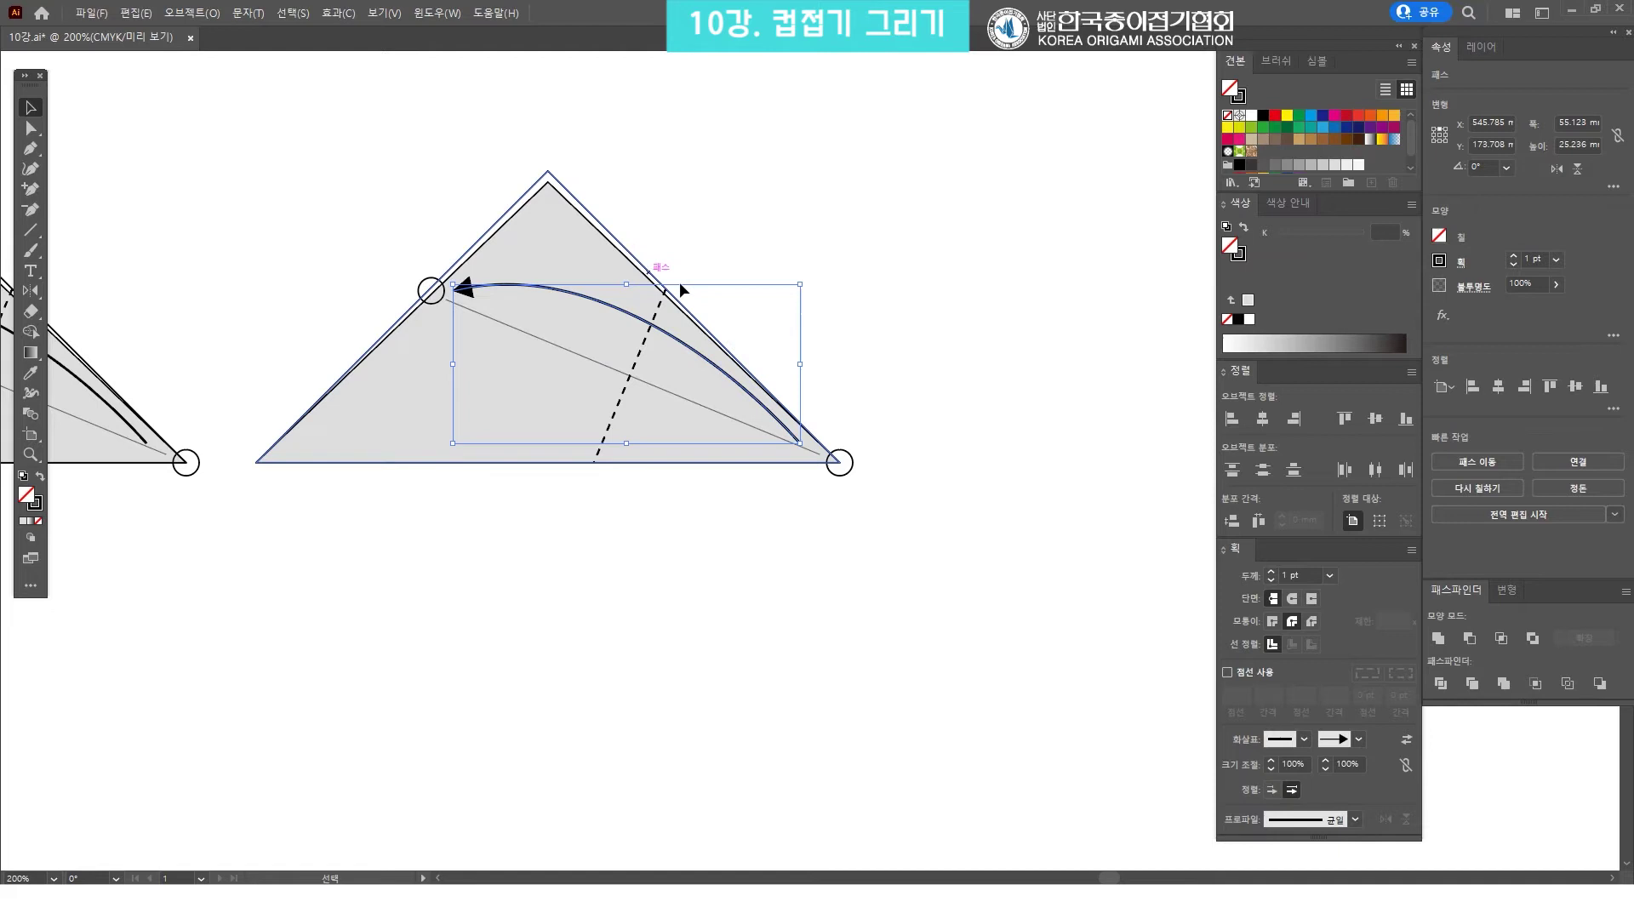
{"action": "key", "text": "Delete"}
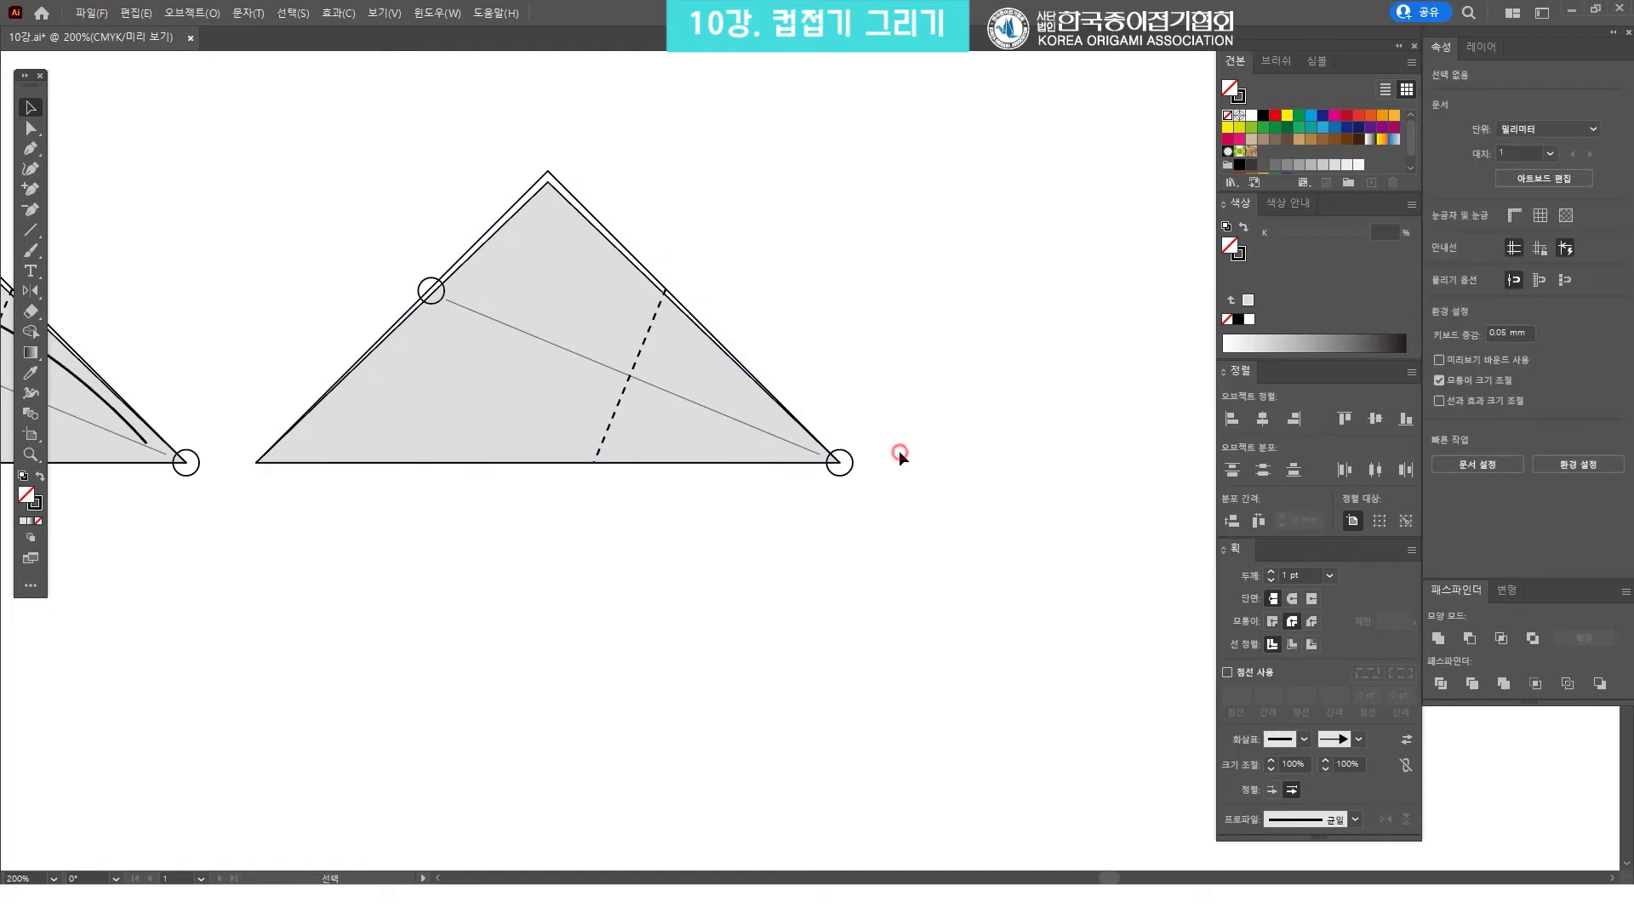
{"action": "left_click", "coordinate": [846, 468]}
{"action": "key", "text": "Delete"}
{"action": "left_click_drag", "start_coordinate": [441, 335], "coordinate": [583, 376]}
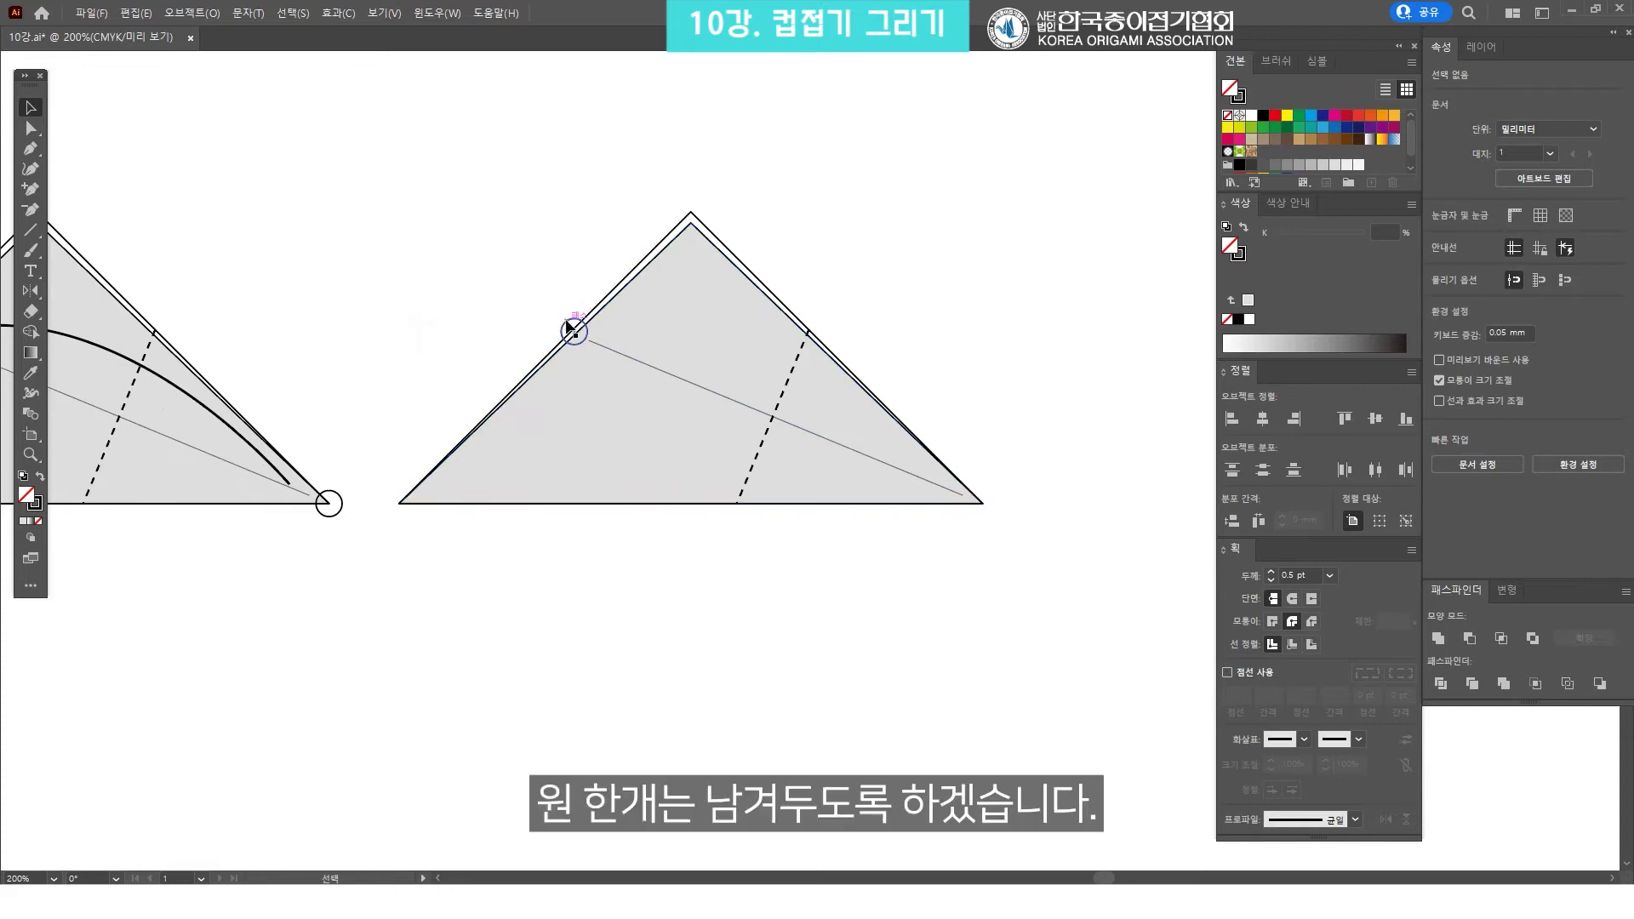
{"action": "left_click_drag", "start_coordinate": [568, 328], "coordinate": [493, 250]}
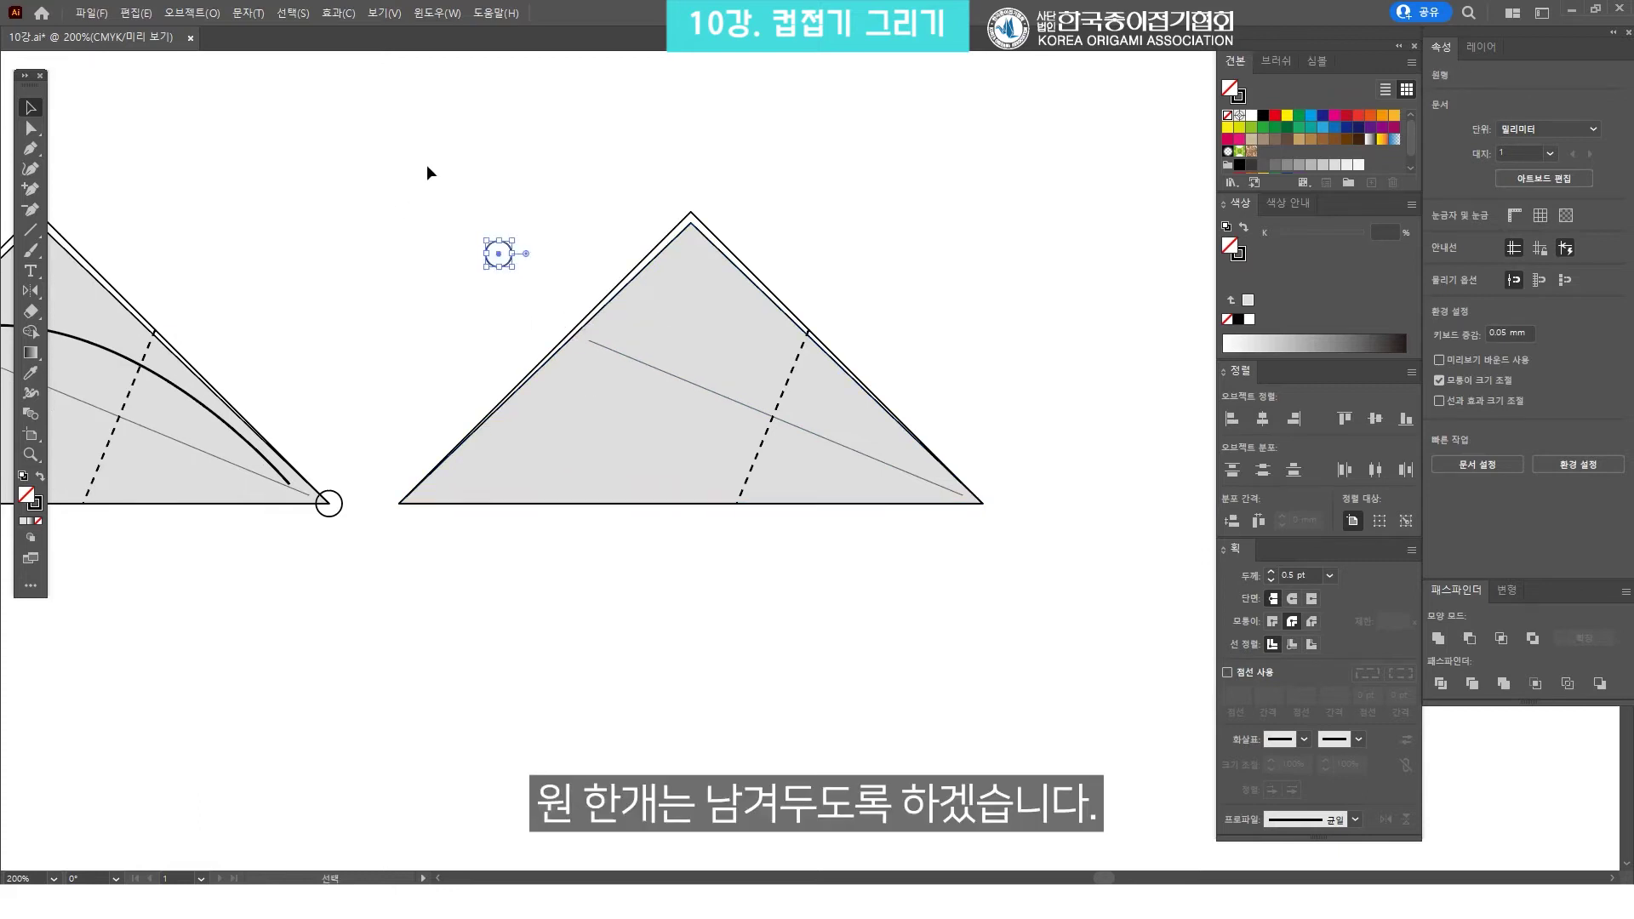
{"action": "left_click", "coordinate": [514, 204]}
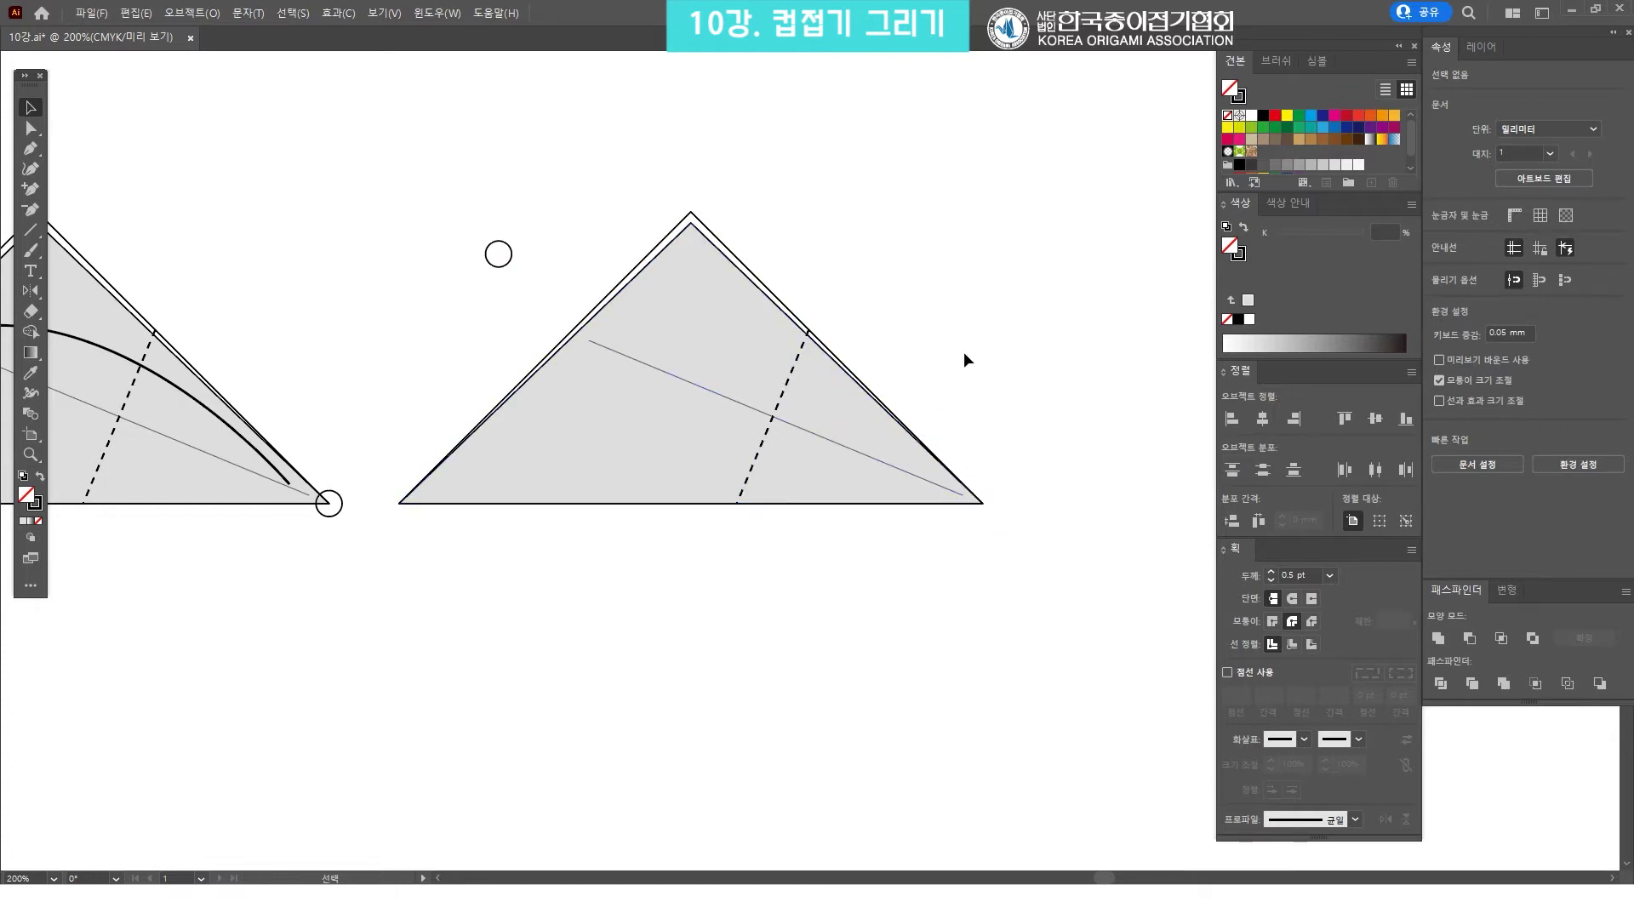
Extend the dashed fold line and divide the third triangle along it, ungrouped and behind the crease
{"action": "left_click", "coordinate": [802, 346]}
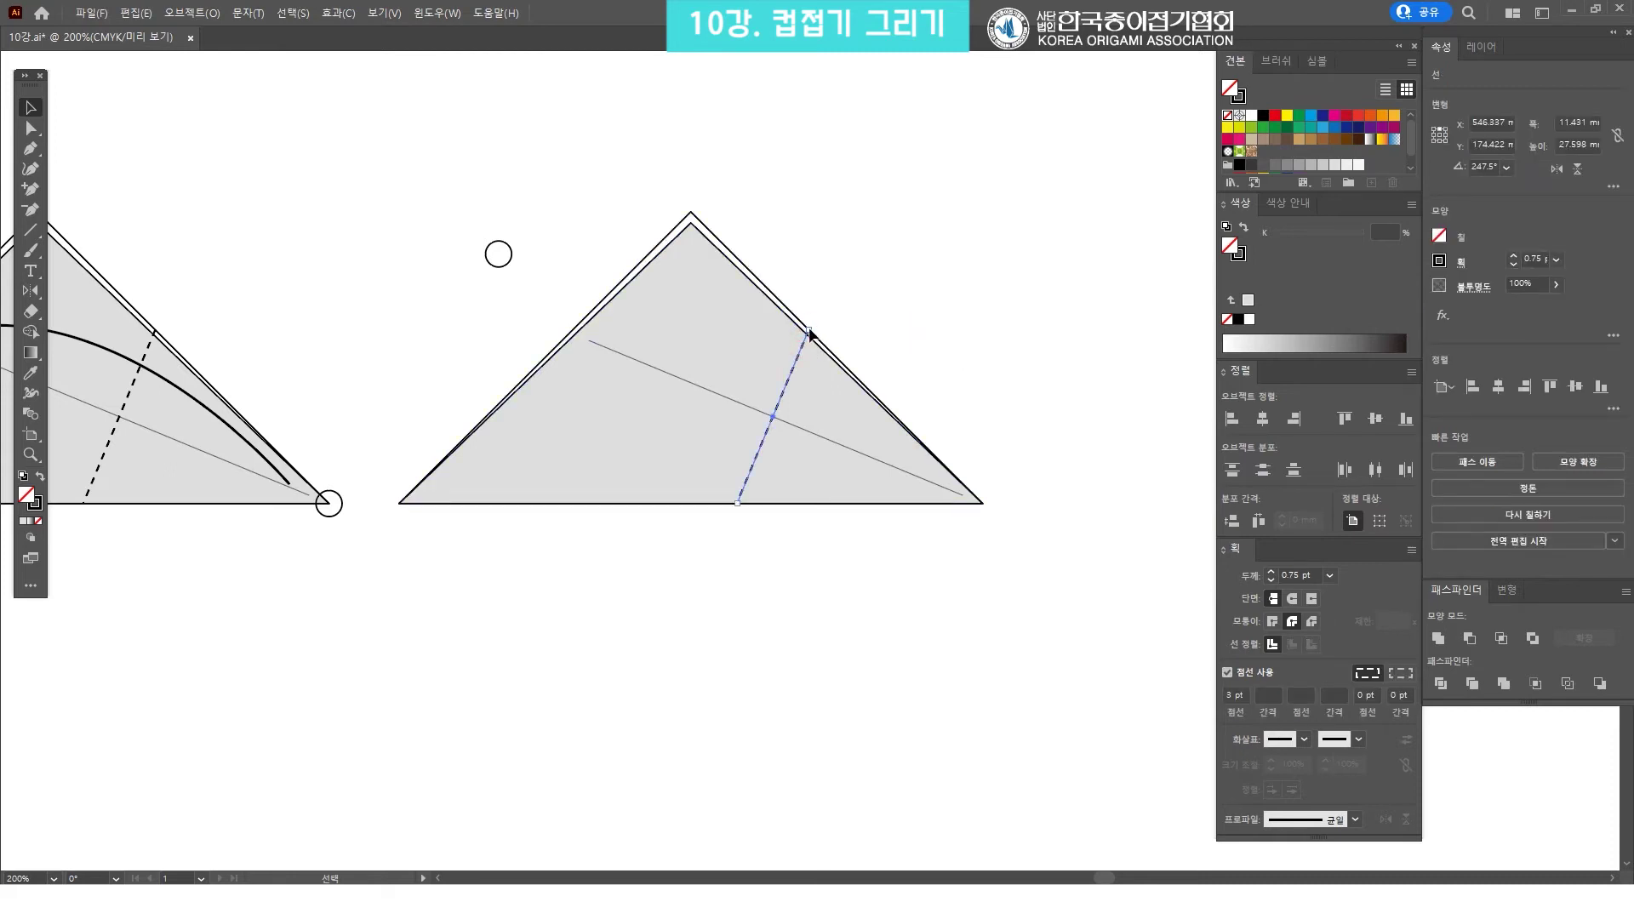
{"action": "left_click_drag", "start_coordinate": [808, 332], "coordinate": [815, 305]}
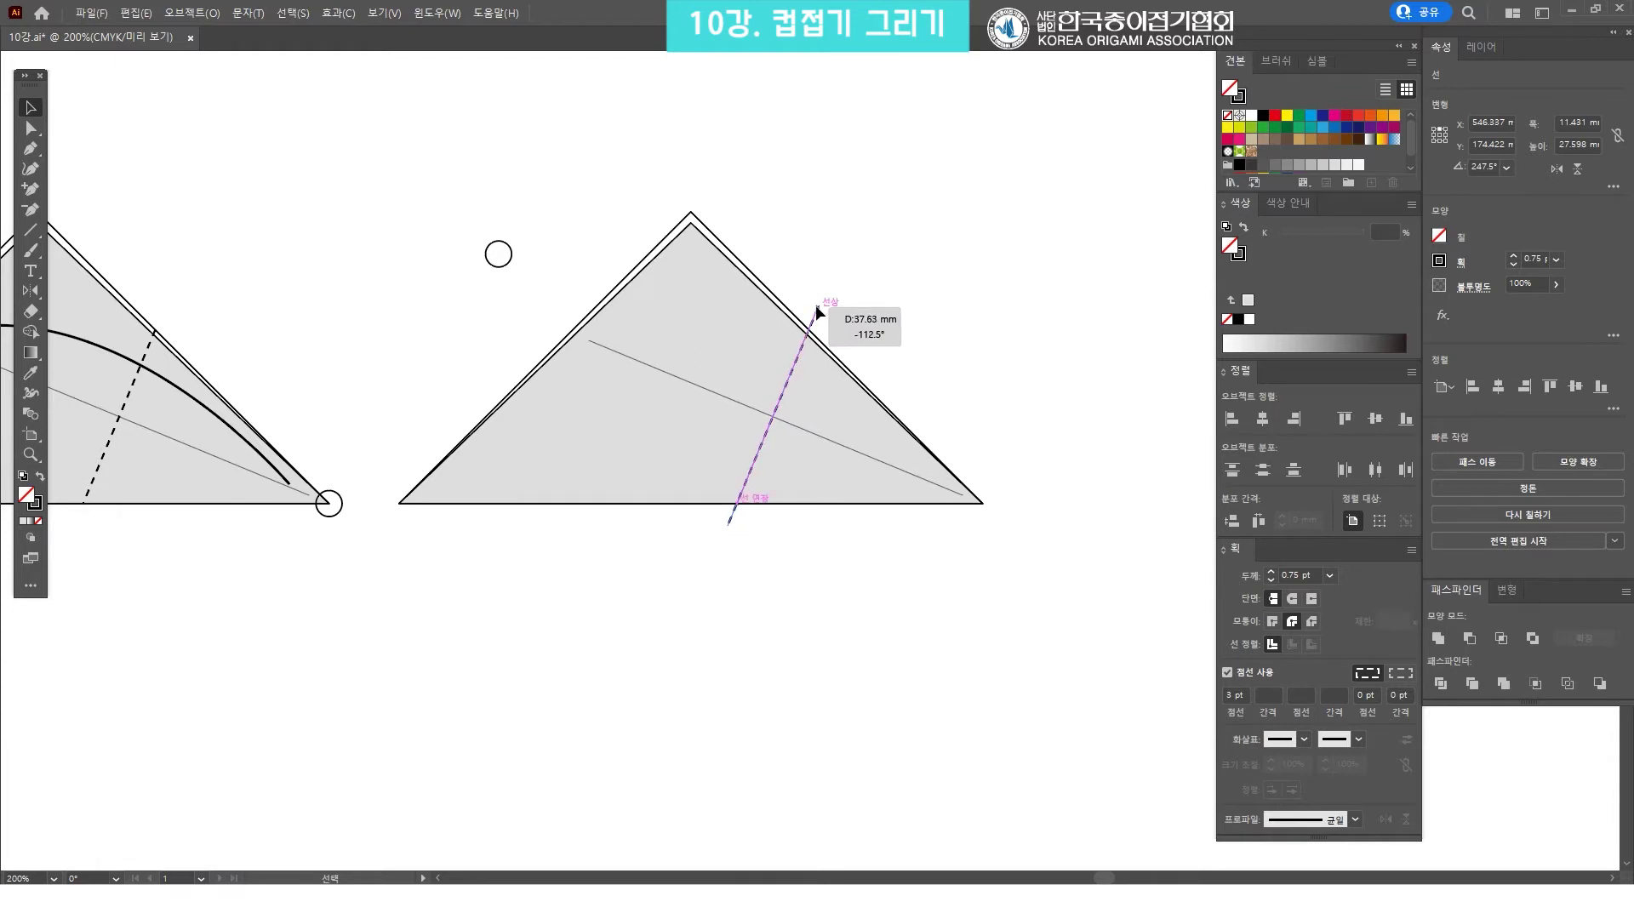
{"action": "left_click", "coordinate": [830, 385], "text": "shift"}
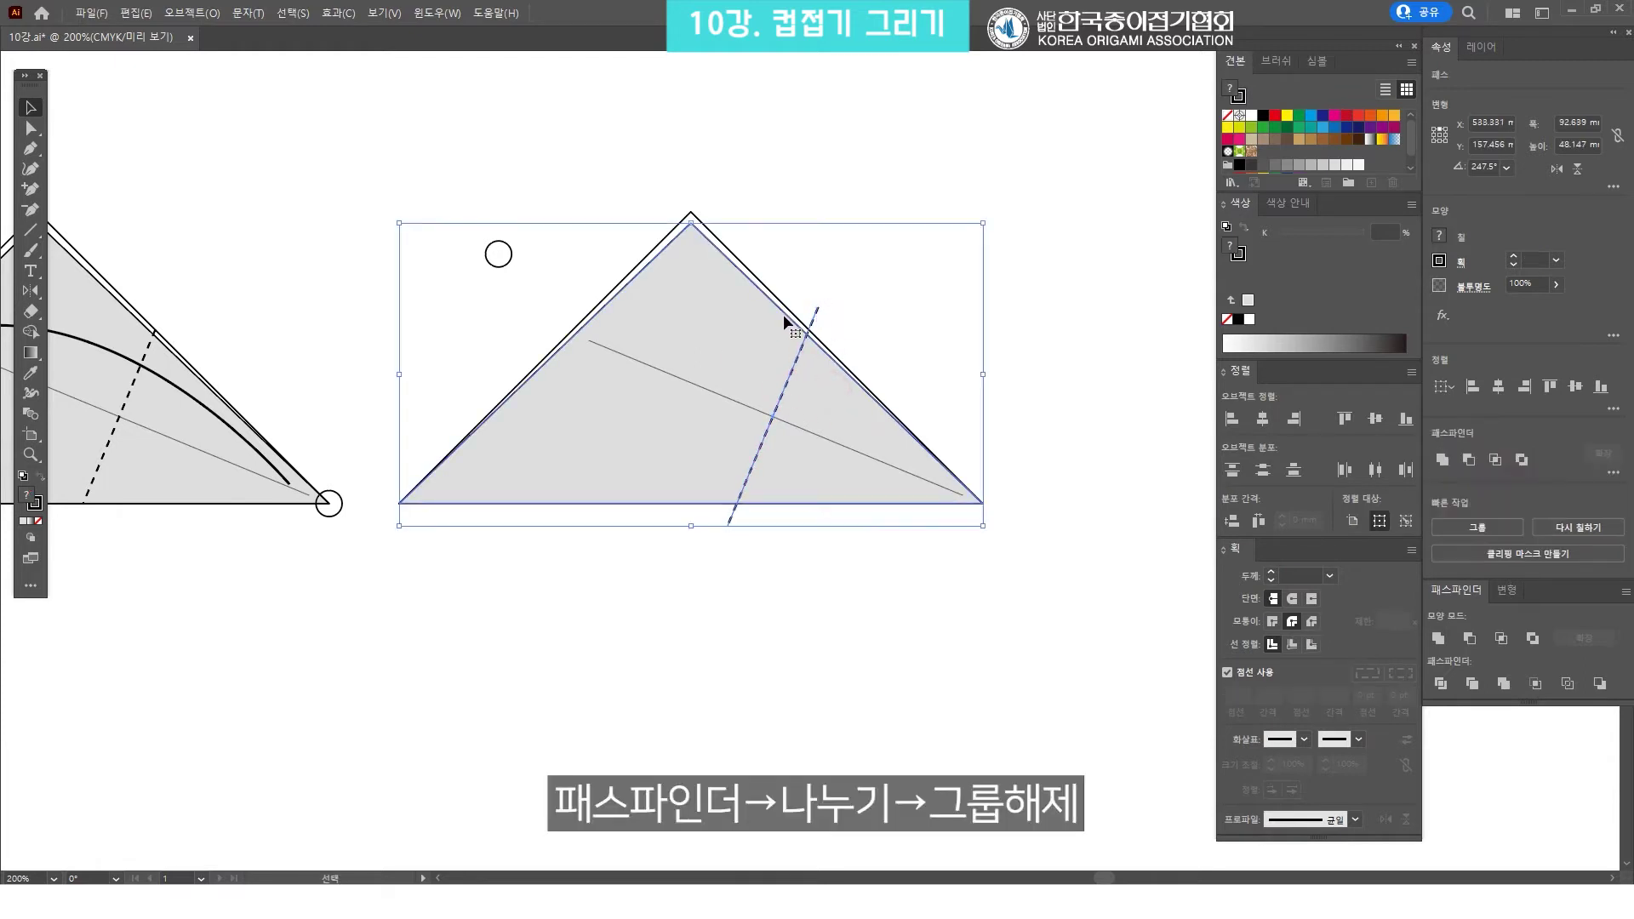
{"action": "left_click", "coordinate": [1450, 685]}
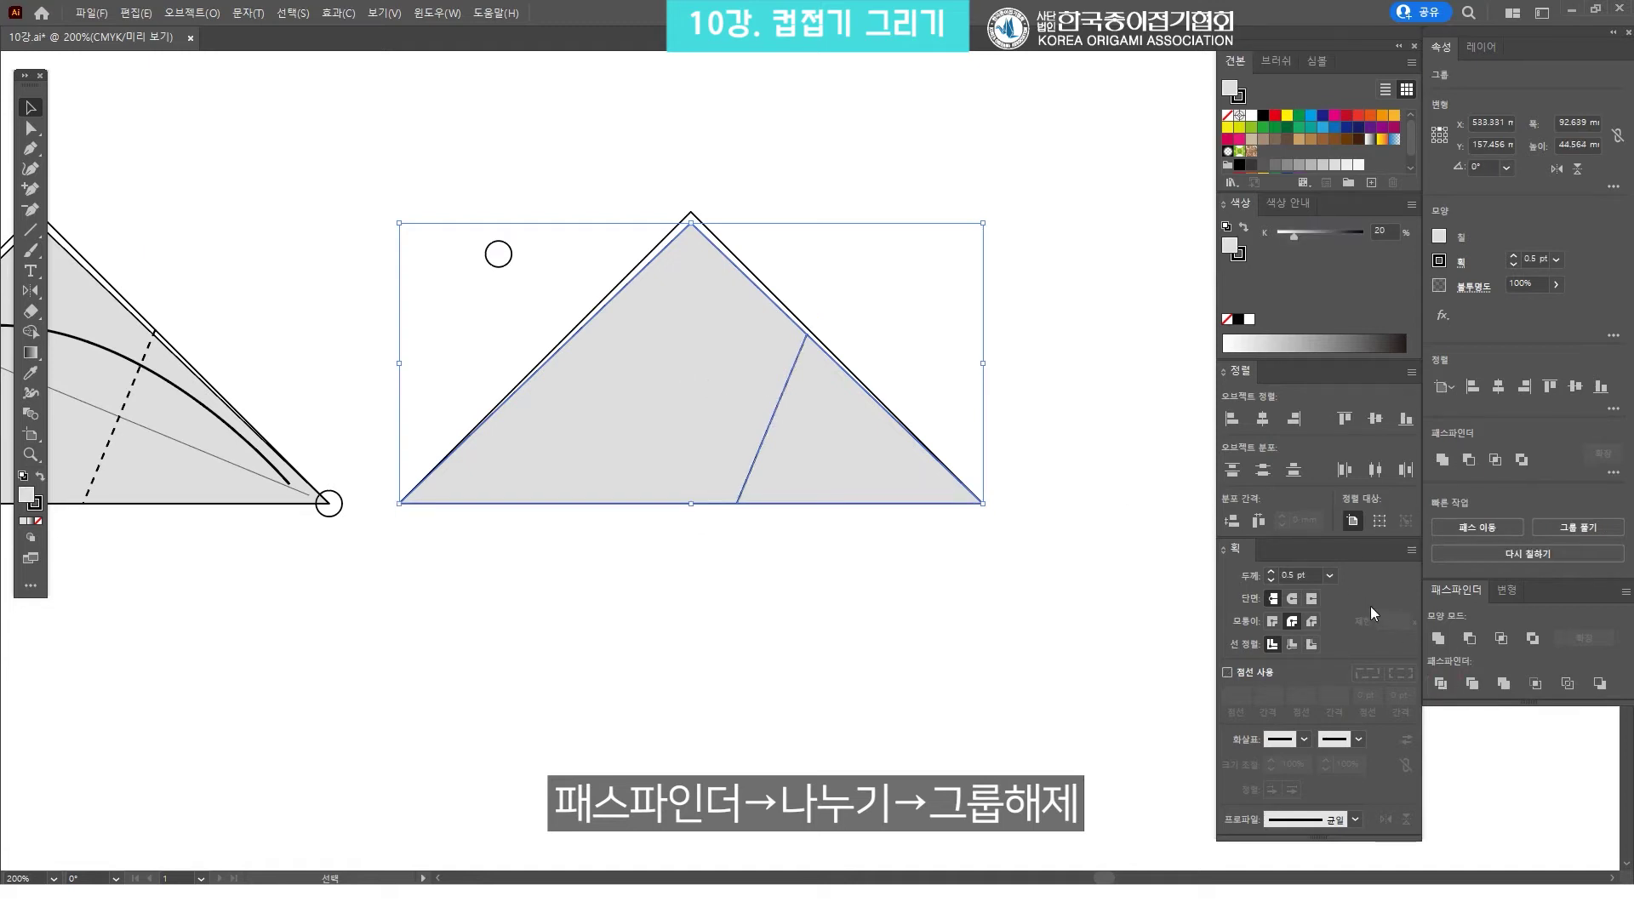
{"action": "key", "text": "ctrl+shift+g"}
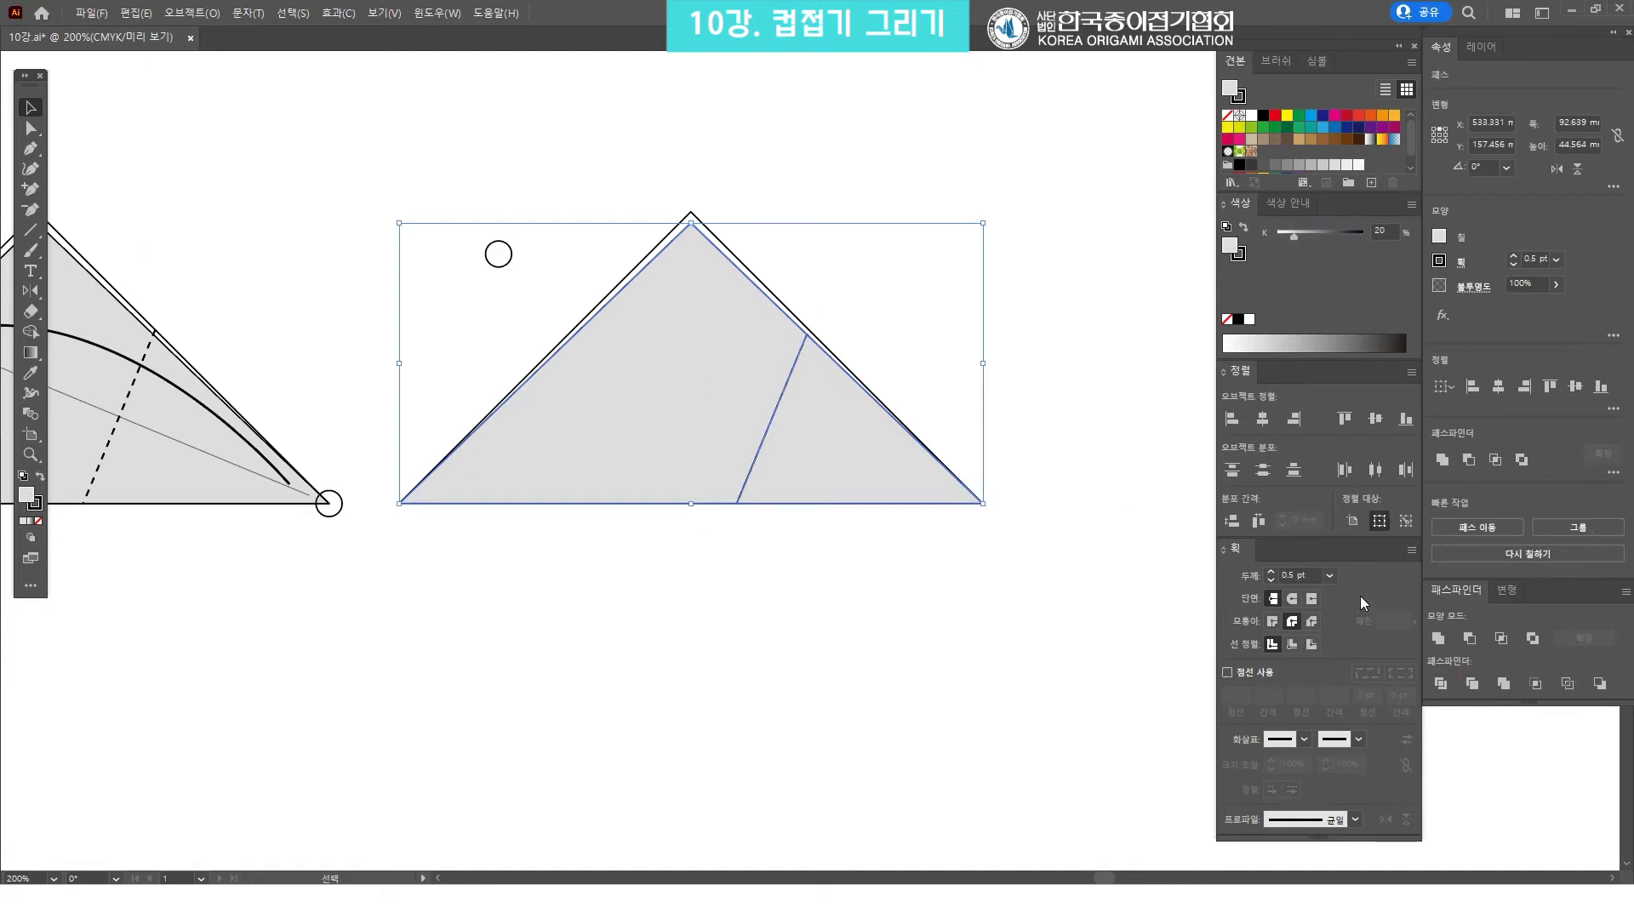
{"action": "key", "text": "ctrl+bracketleft"}
Reflect the small right piece about its top corner so it flips over to the left
{"action": "left_click", "coordinate": [855, 405]}
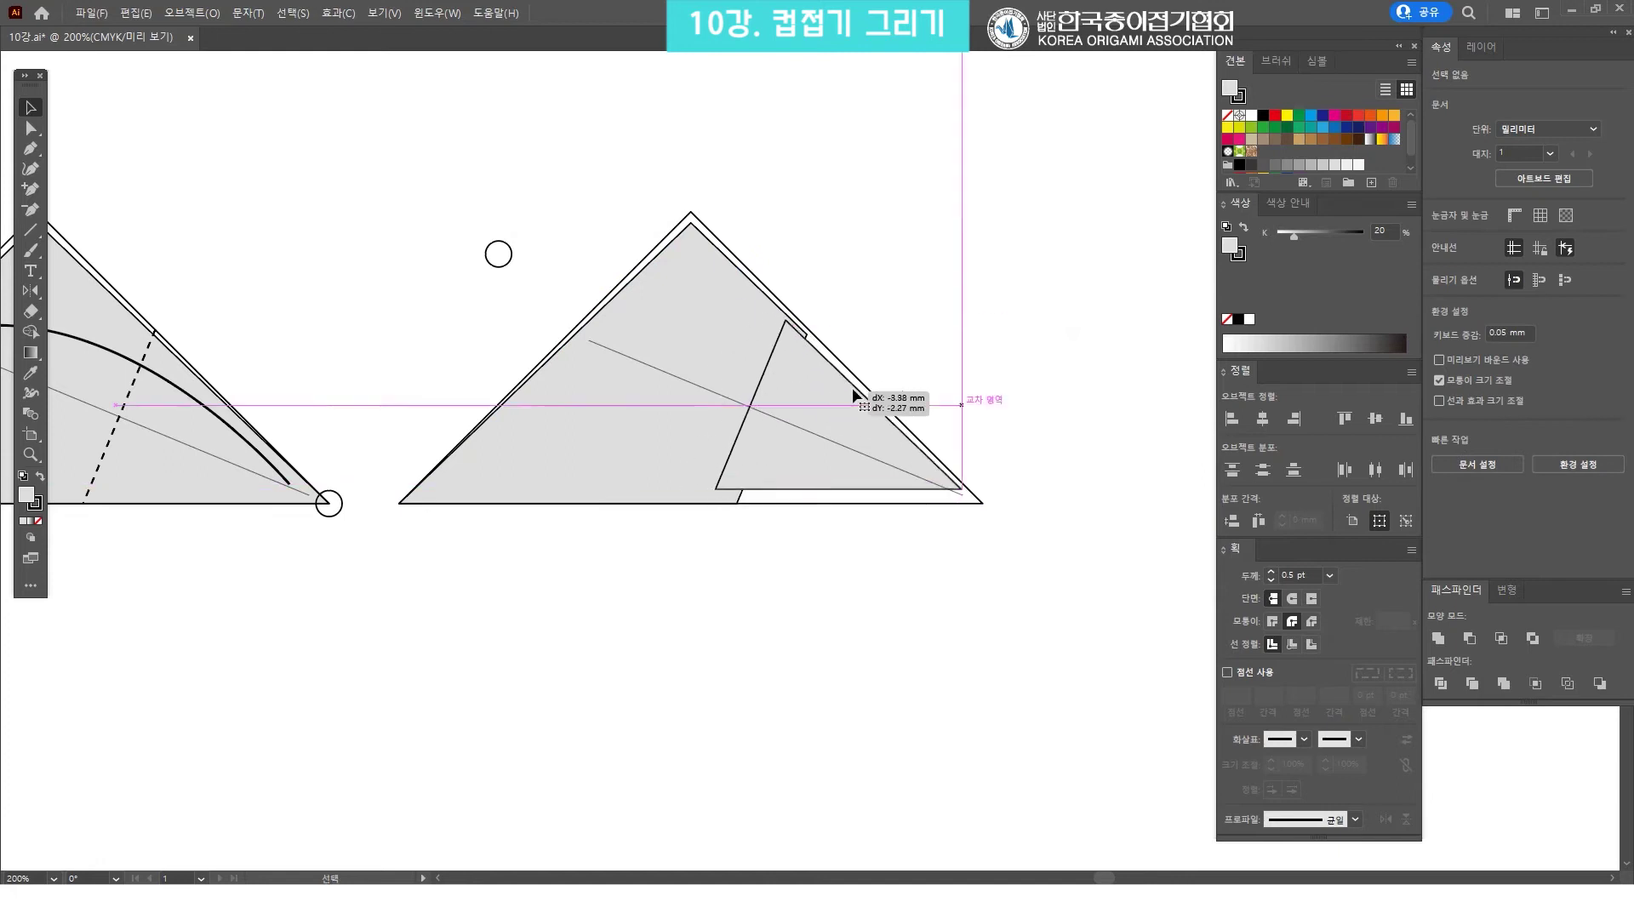
{"action": "left_click", "coordinate": [920, 264]}
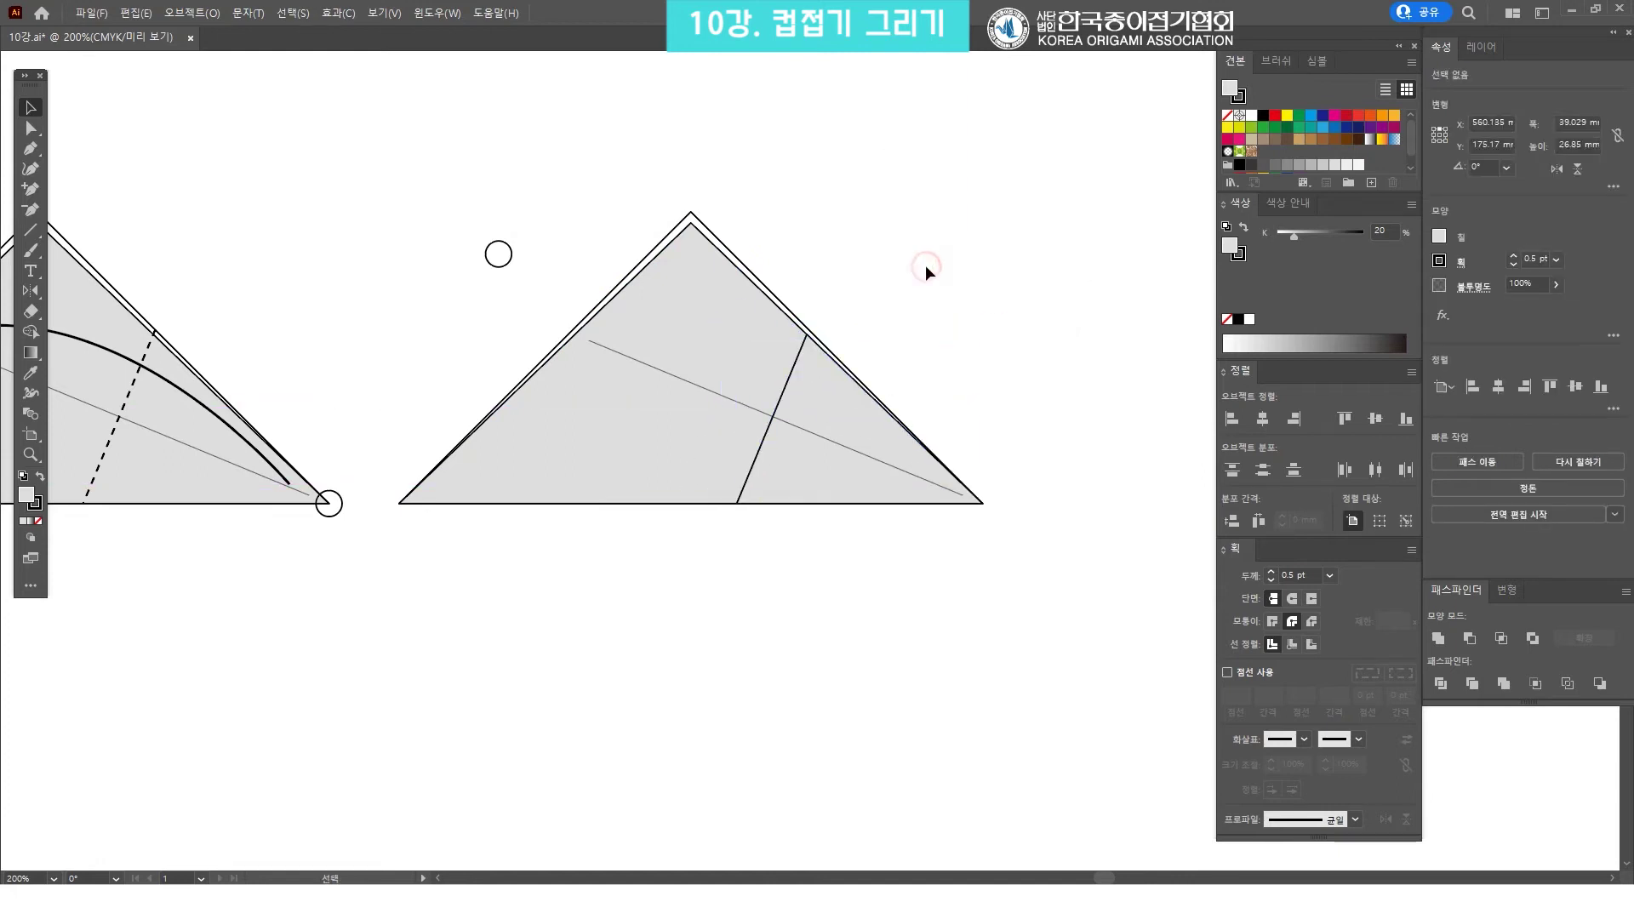
{"action": "left_click", "coordinate": [849, 390]}
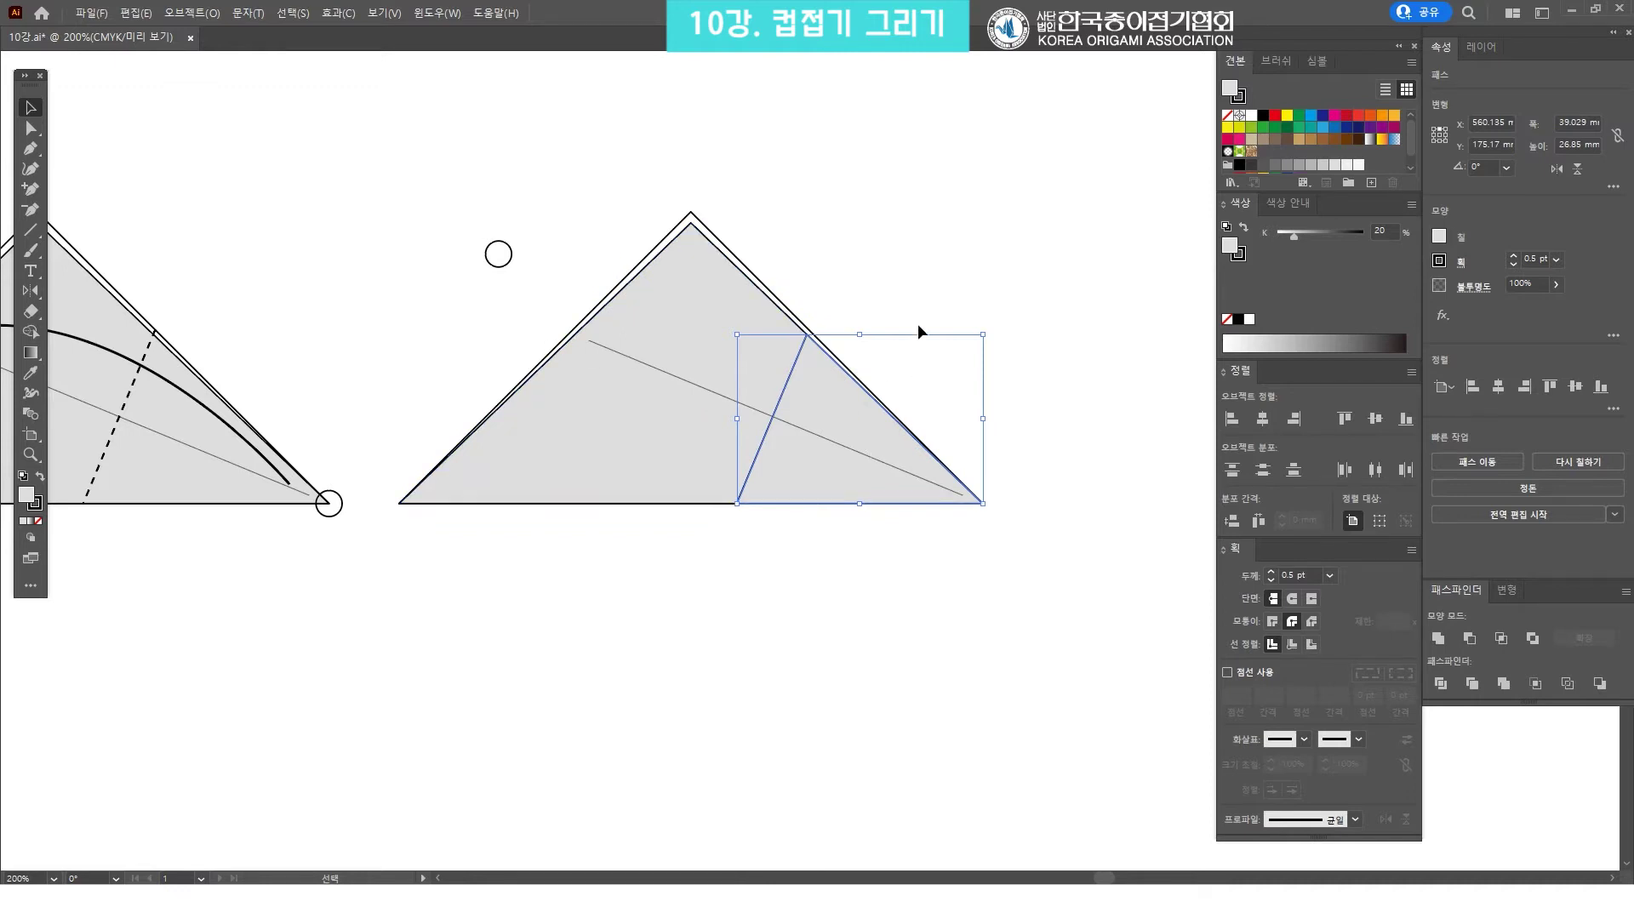
{"action": "left_click", "coordinate": [34, 292]}
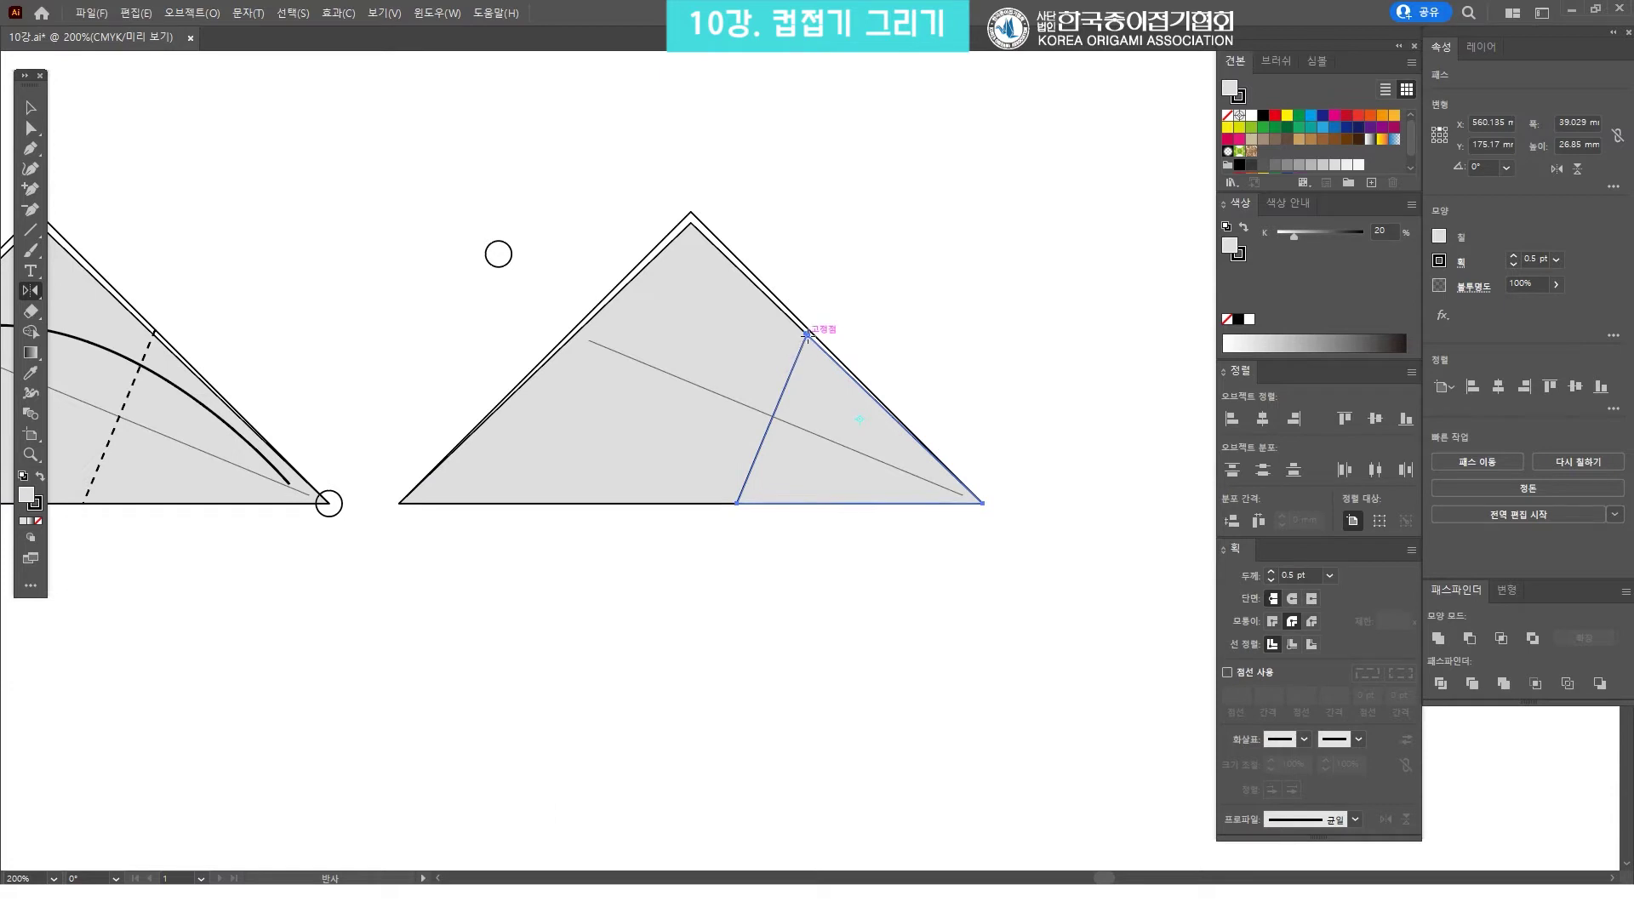
{"action": "left_click", "coordinate": [807, 334]}
{"action": "mouse_move", "coordinate": [850, 406]}
{"action": "left_mouse_down"}
{"action": "mouse_move", "coordinate": [588, 352]}
{"action": "mouse_move", "coordinate": [574, 320]}
{"action": "mouse_move", "coordinate": [602, 380]}
{"action": "mouse_move", "coordinate": [670, 411]}
{"action": "mouse_move", "coordinate": [595, 366]}
{"action": "mouse_move", "coordinate": [555, 265]}
{"action": "mouse_move", "coordinate": [563, 277]}
{"action": "left_mouse_up"}
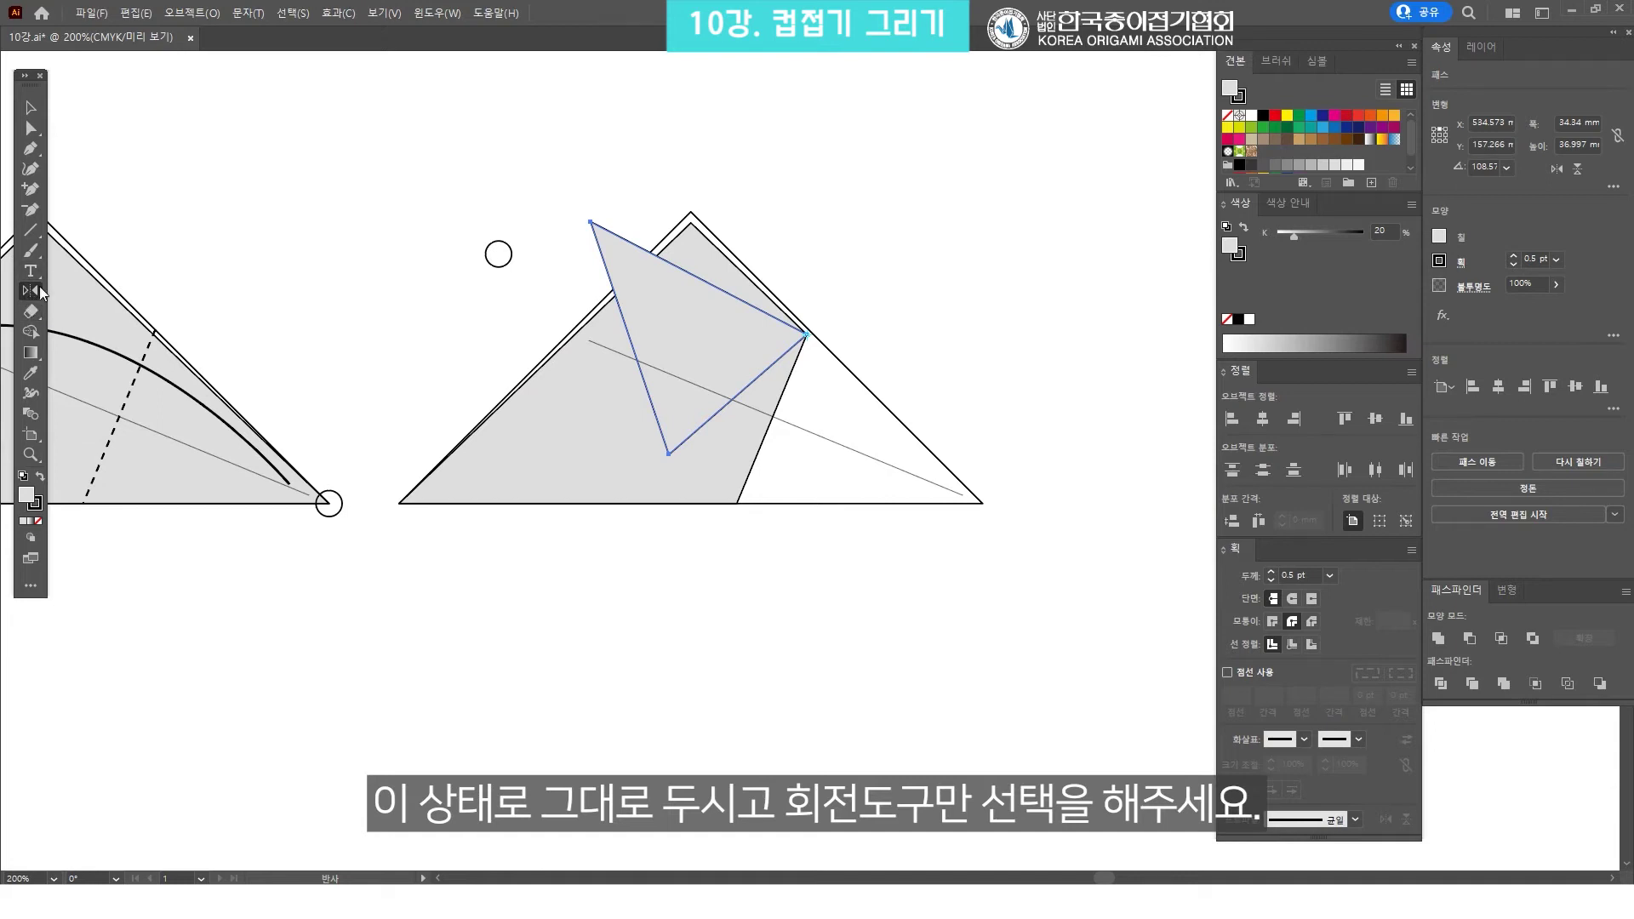
Rotate the flap so its top edge is level and its lower tip meets the bottom edge
{"action": "left_click", "coordinate": [39, 286]}
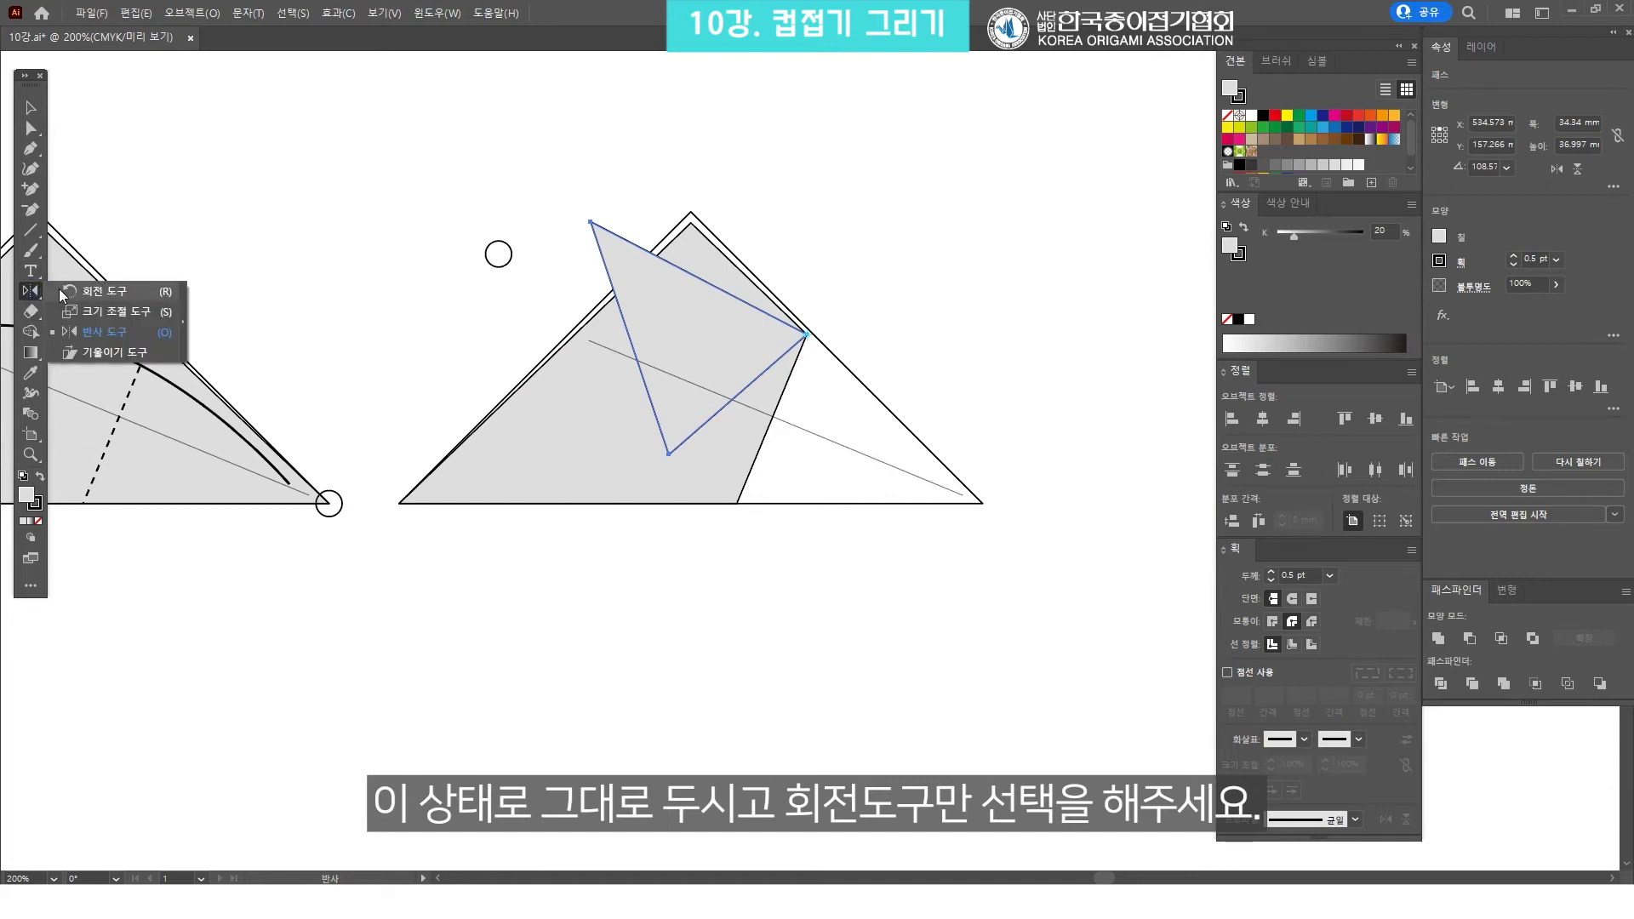
{"action": "left_click", "coordinate": [62, 292]}
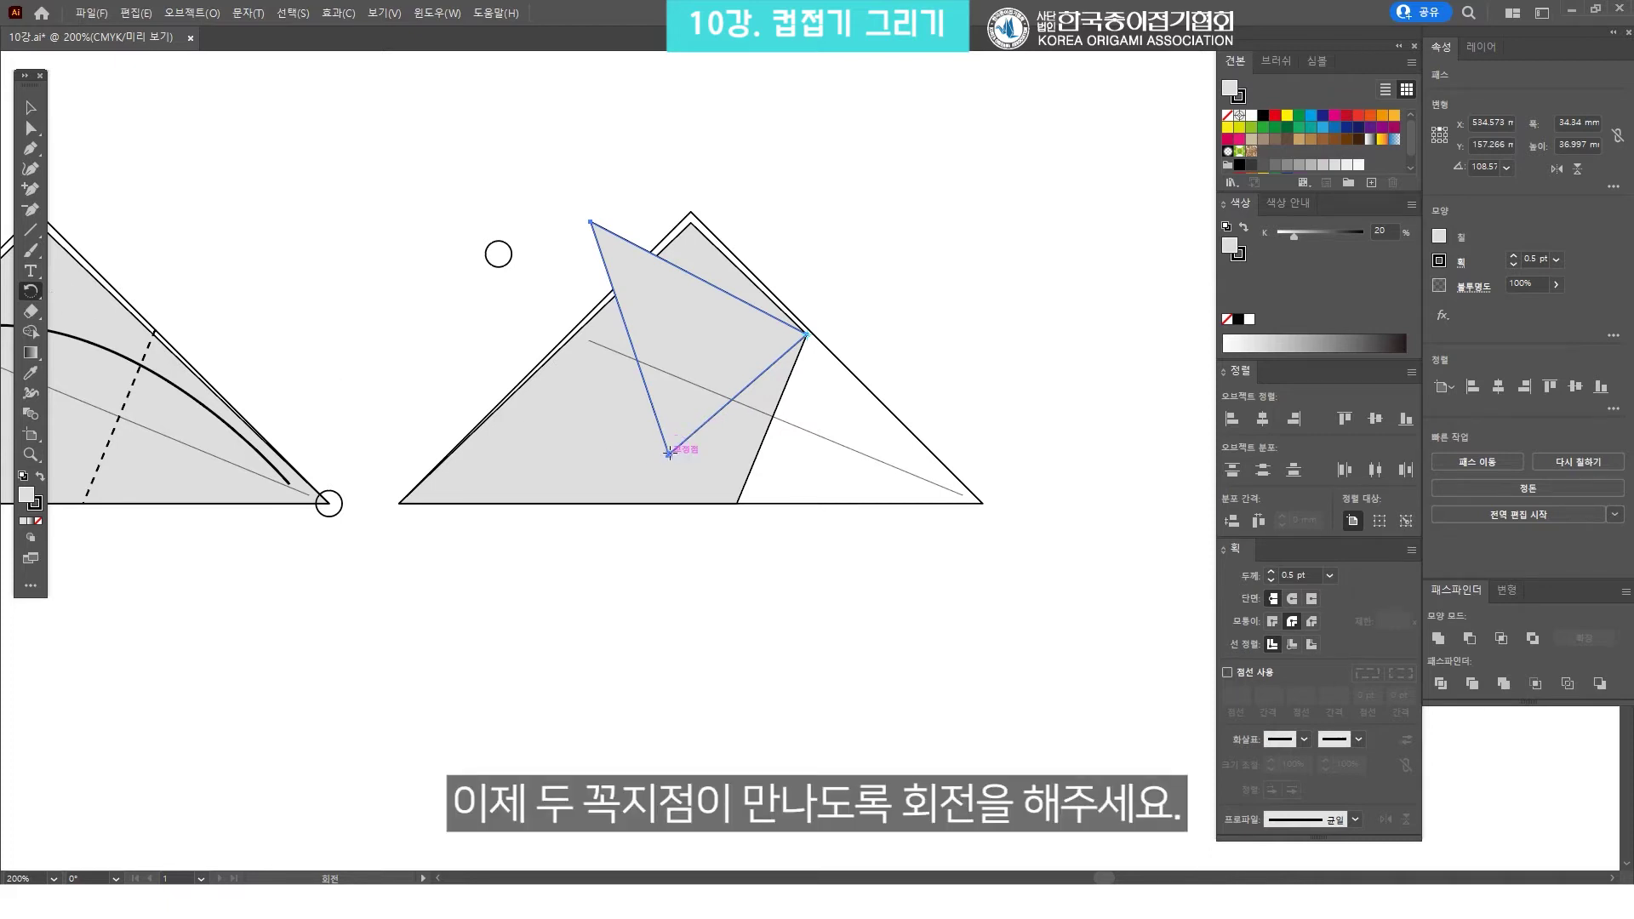
{"action": "left_click_drag", "start_coordinate": [669, 454], "coordinate": [696, 495]}
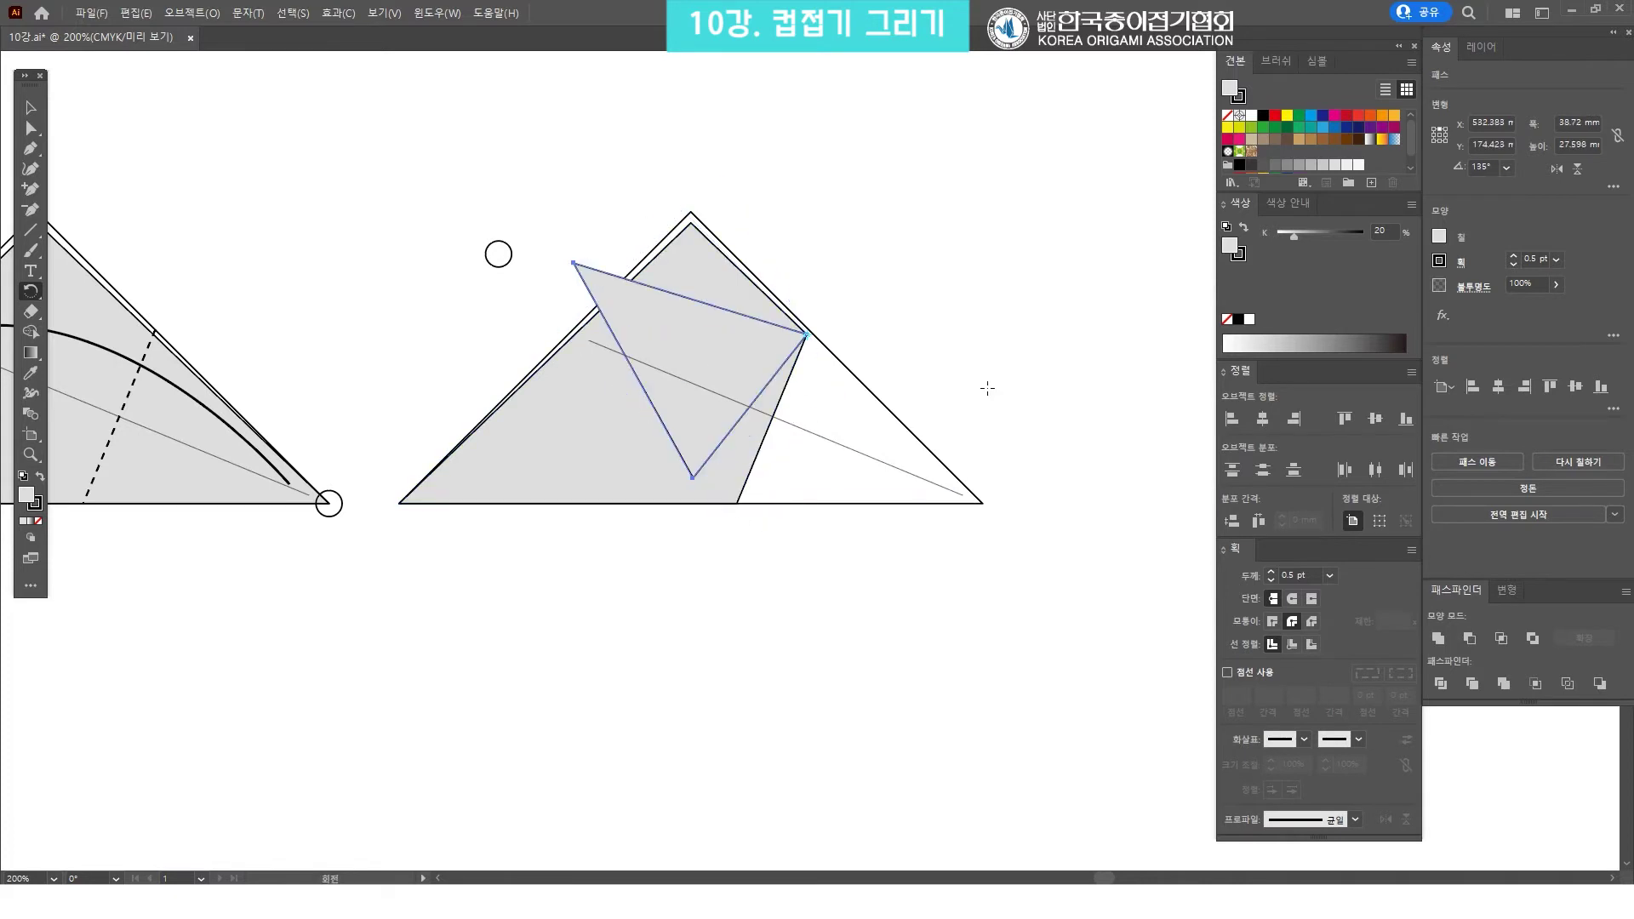
{"action": "key", "text": "v"}
{"action": "left_click", "coordinate": [860, 430]}
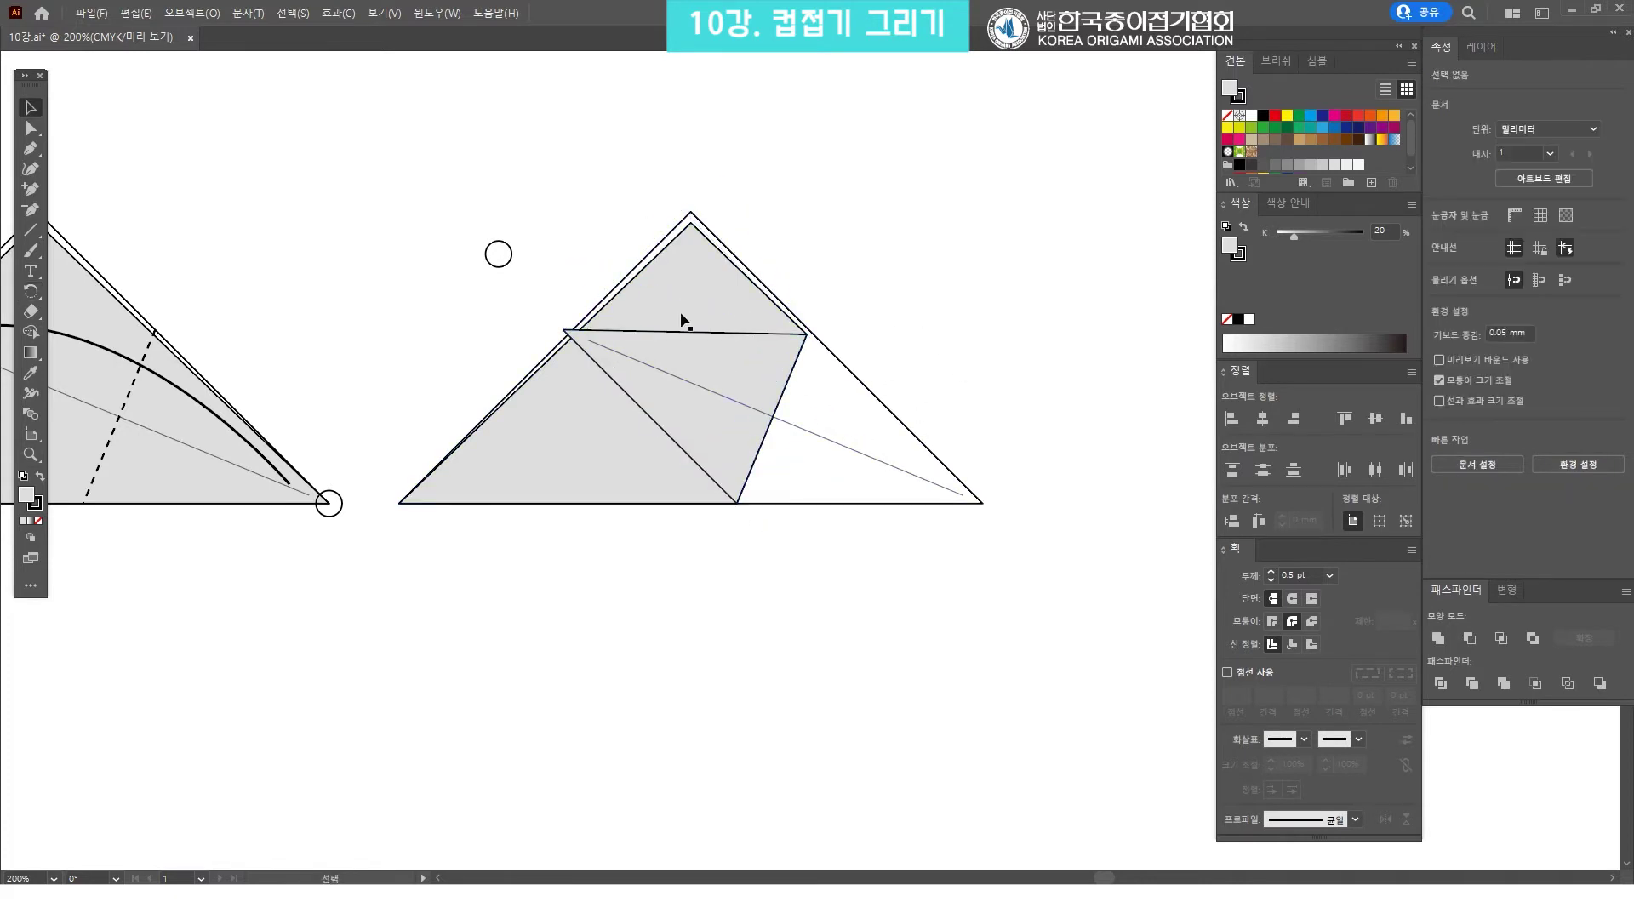
{"action": "scroll", "coordinate": [758, 423], "scroll_direction": "up", "scroll_amount": 2}
{"action": "scroll", "coordinate": [741, 314], "scroll_direction": "up", "scroll_amount": 1}
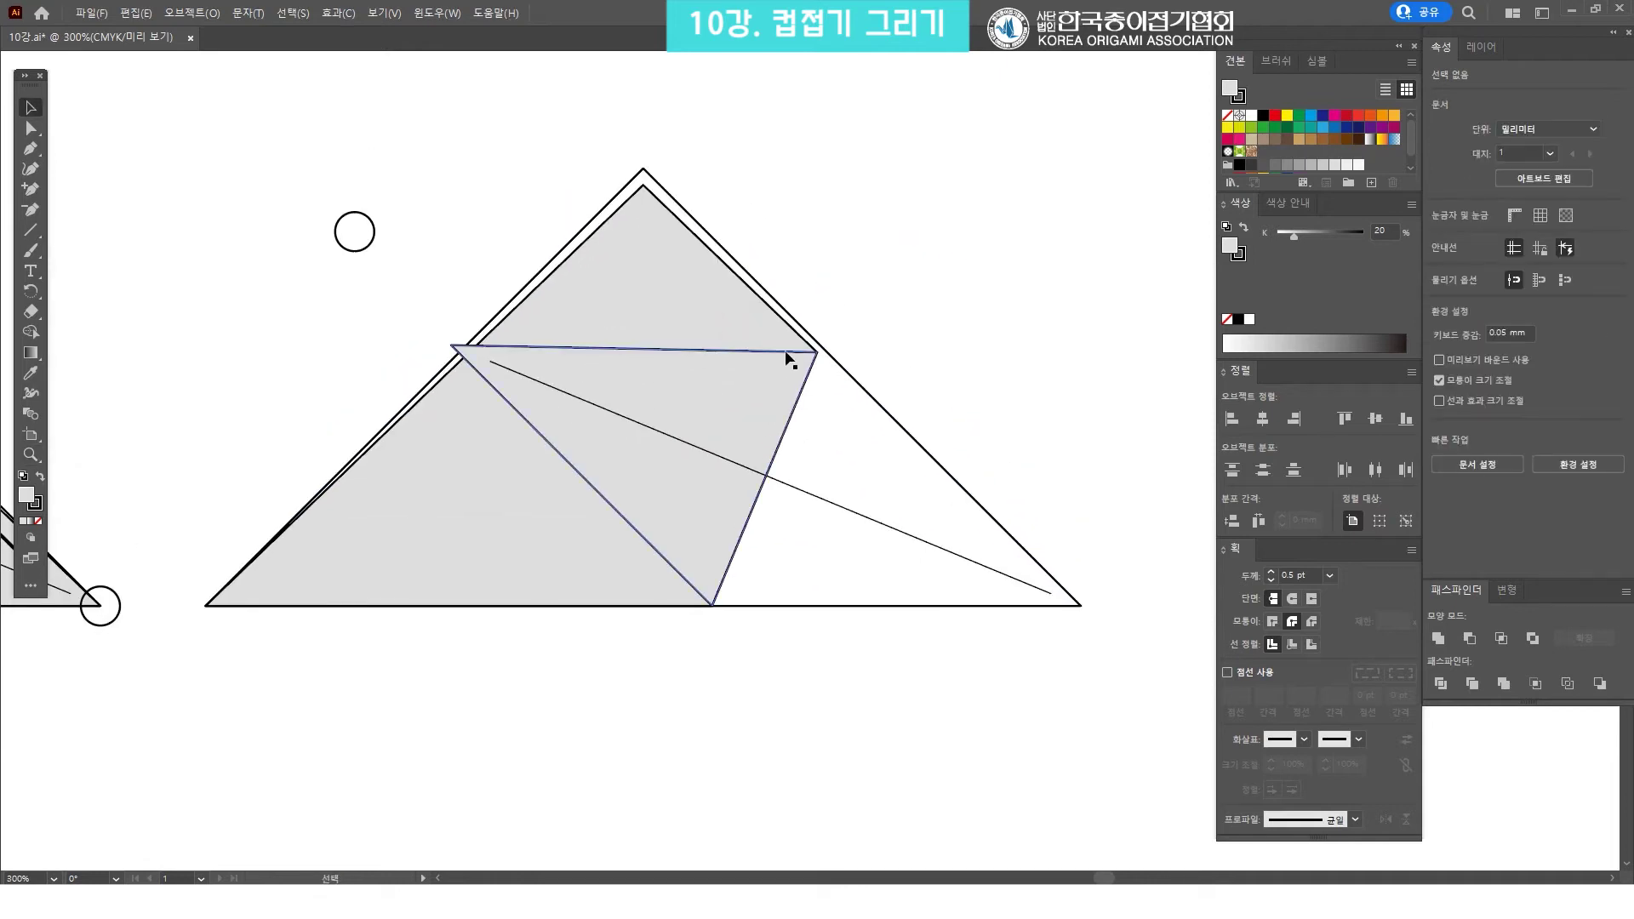
Move the flap's top-left anchor onto the end of the guide line
{"action": "key", "text": "a"}
{"action": "left_click", "coordinate": [451, 346]}
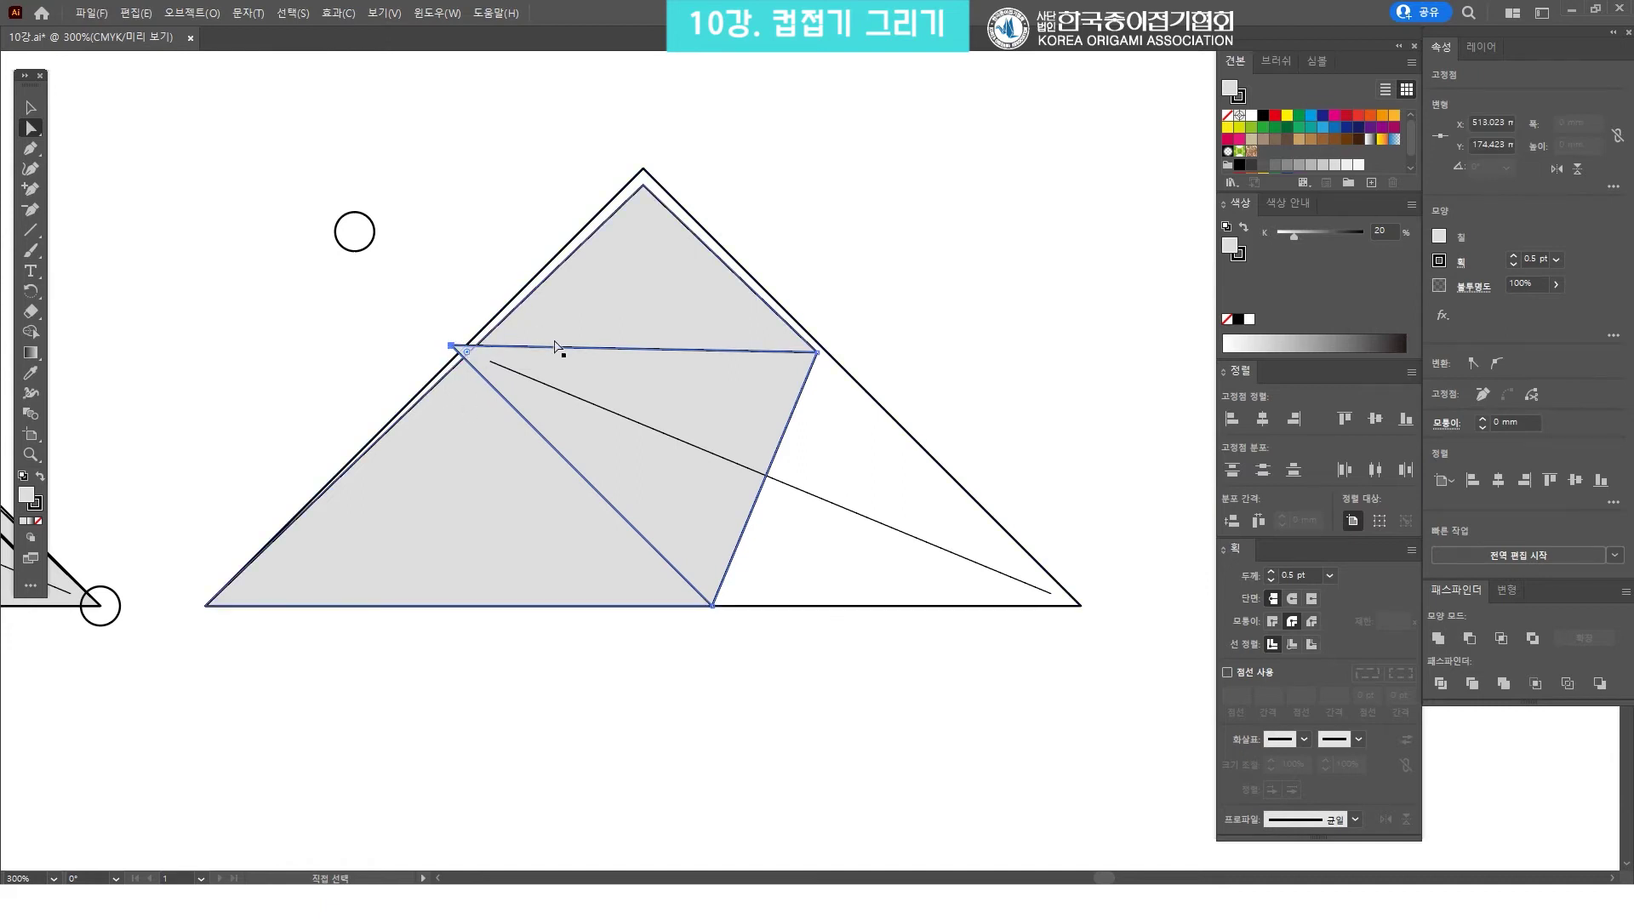
{"action": "left_click_drag", "start_coordinate": [450, 347], "coordinate": [482, 354]}
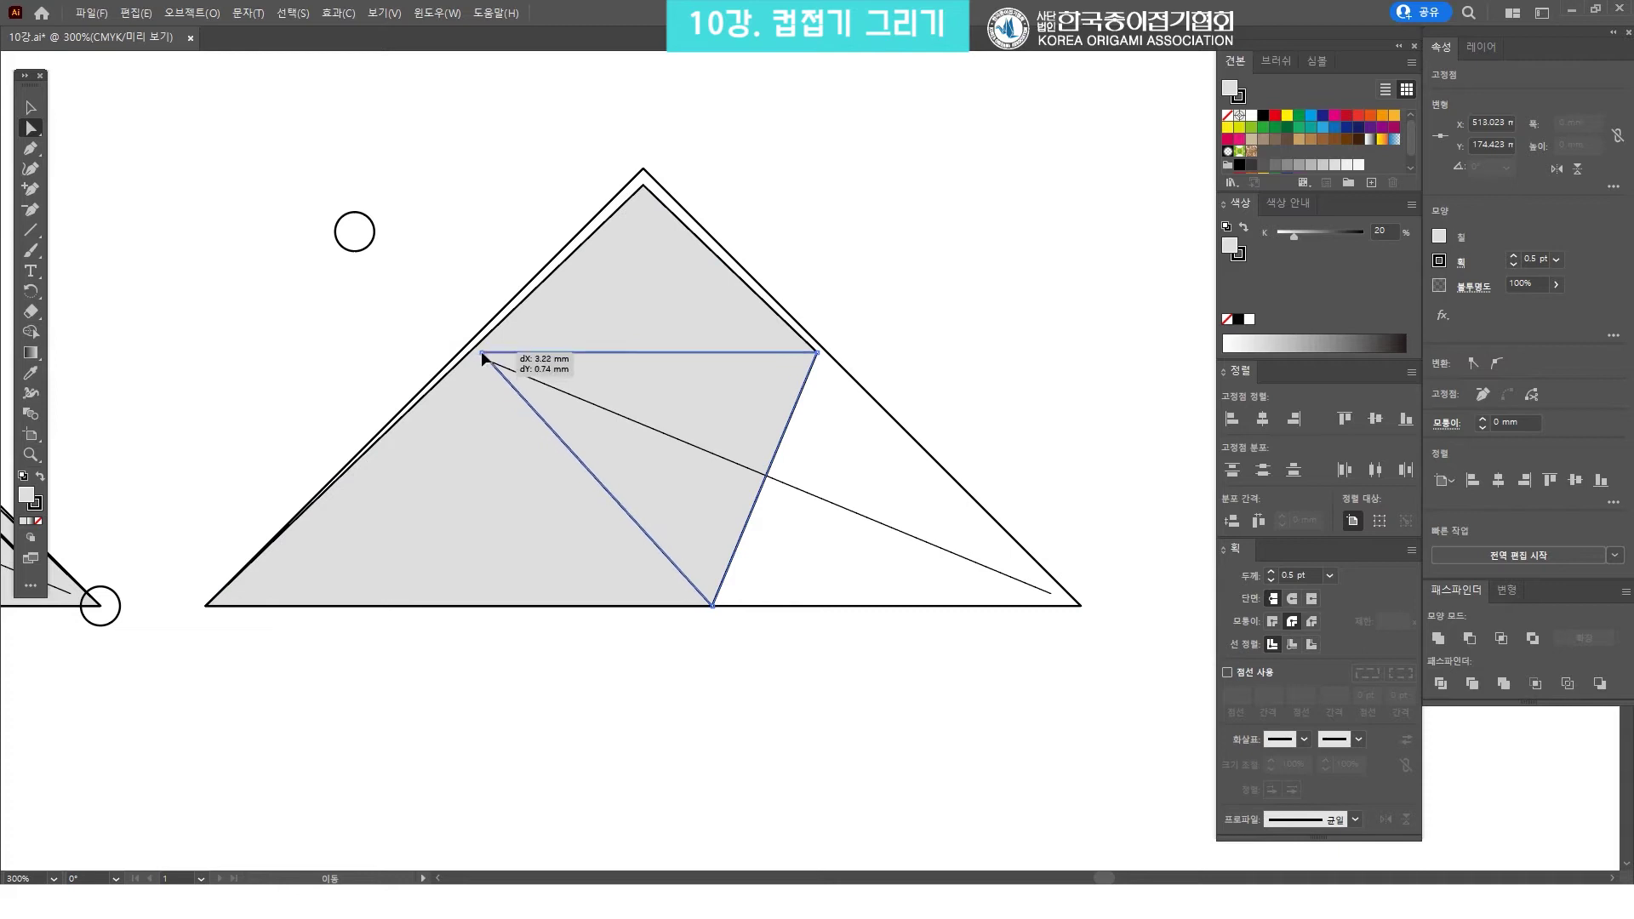
{"action": "left_click_drag", "start_coordinate": [484, 358], "coordinate": [483, 356]}
Delete the thin diagonal guide line from the third triangle
{"action": "key", "text": "v"}
{"action": "left_click", "coordinate": [948, 385]}
{"action": "left_click", "coordinate": [840, 514]}
{"action": "key", "text": "Delete"}
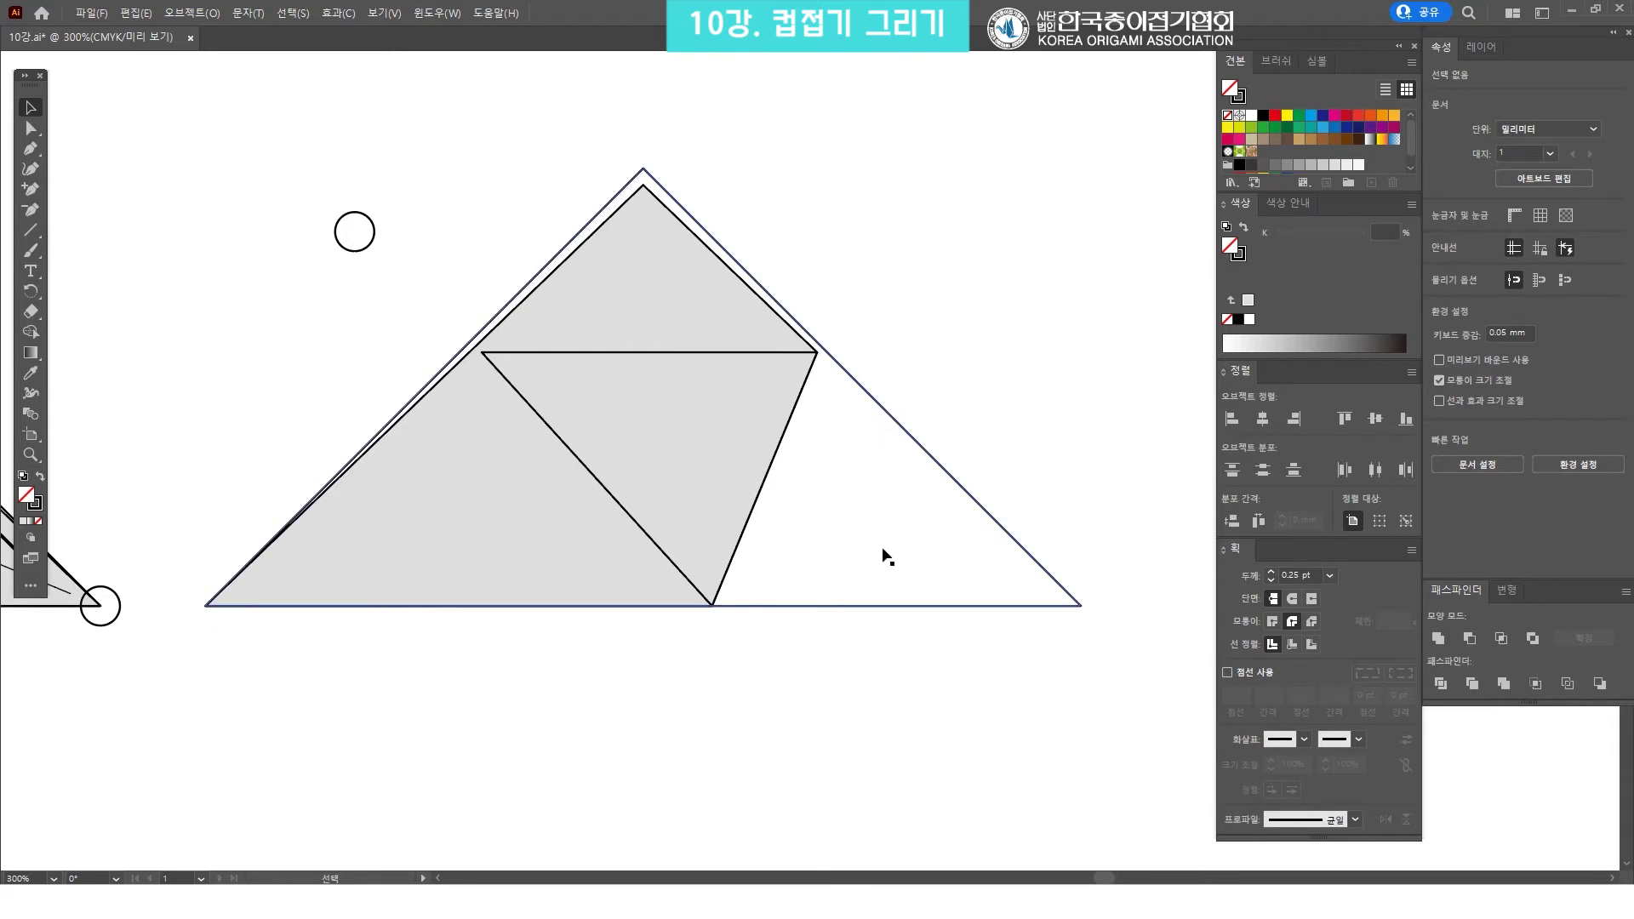
{"action": "left_click", "coordinate": [841, 425]}
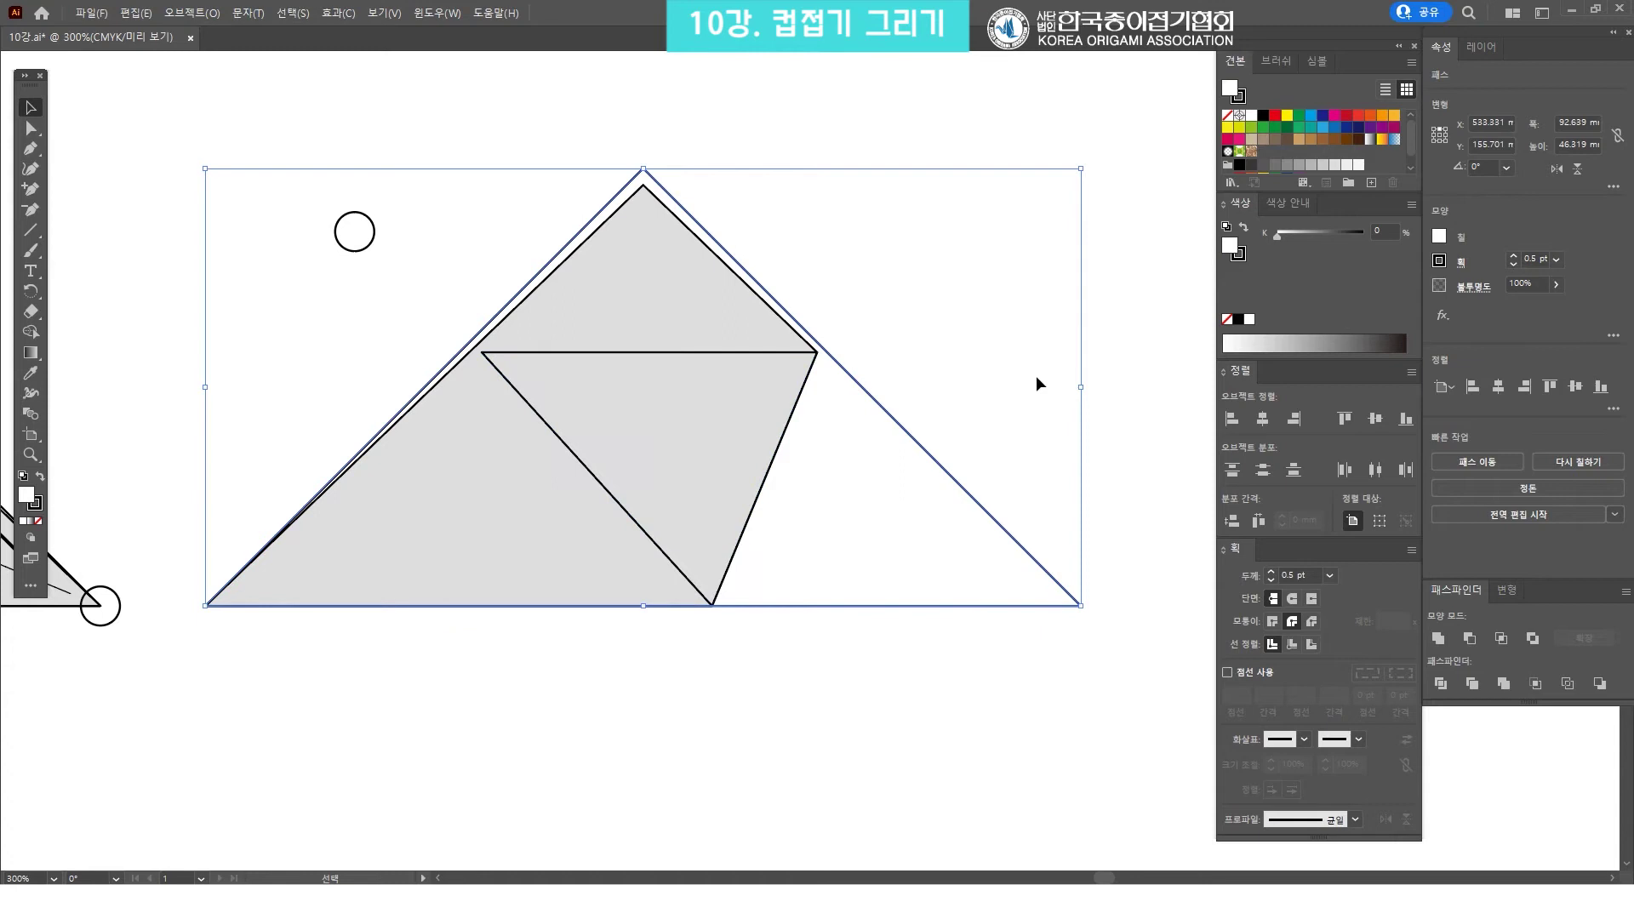
Add an anchor on the outer triangle's bottom edge, then drag it back onto the corner
{"action": "left_click", "coordinate": [983, 355]}
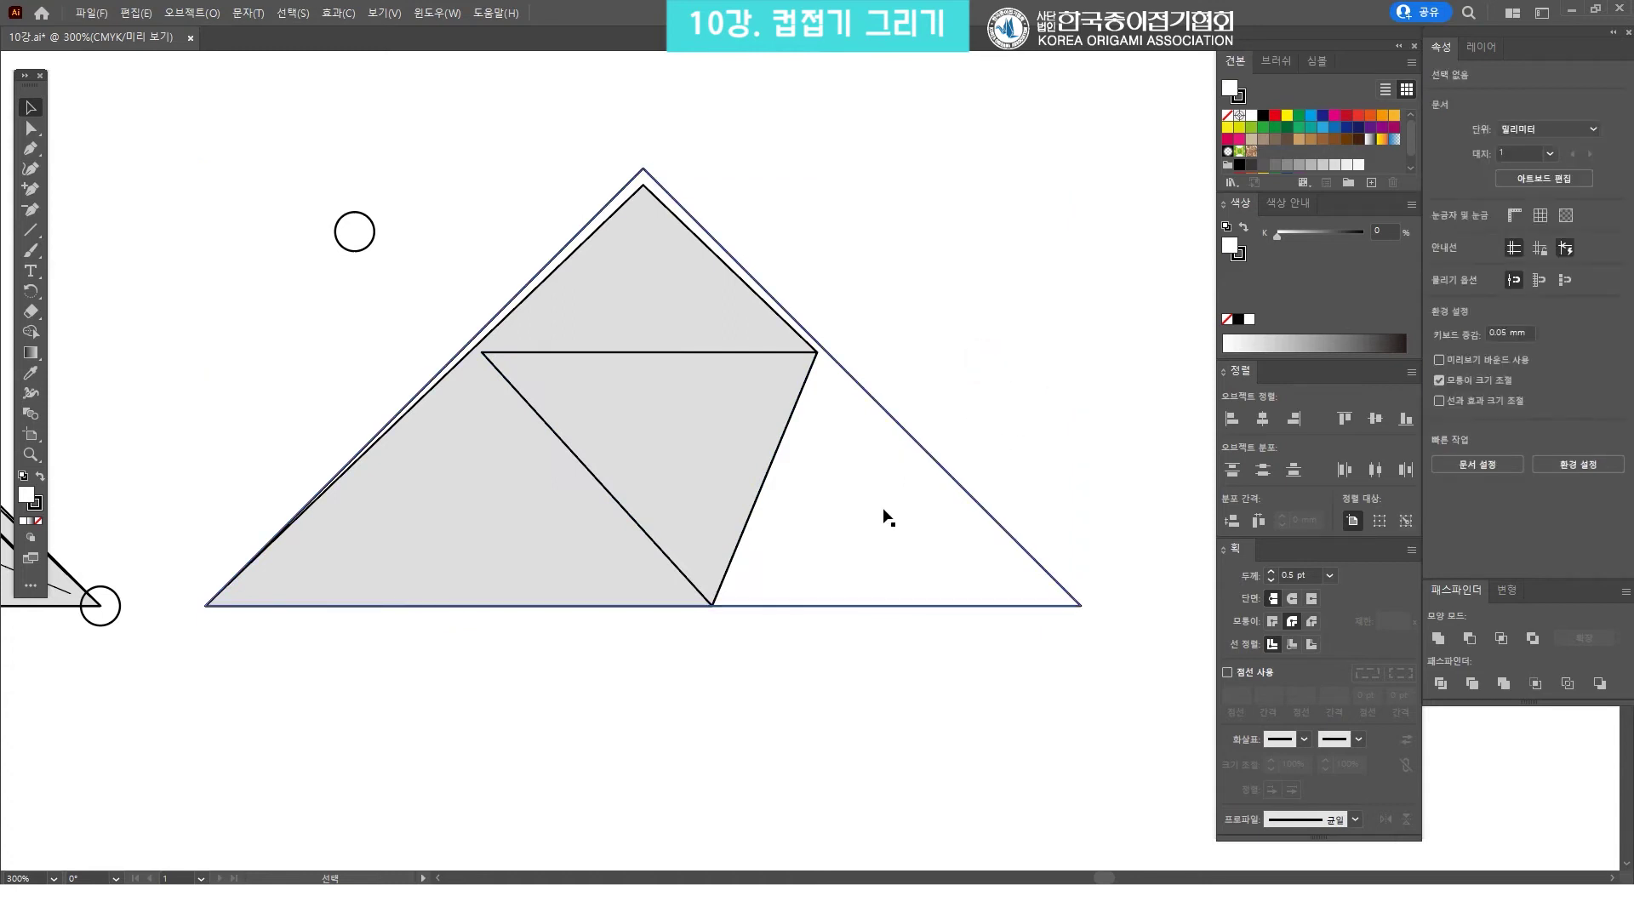
{"action": "left_click", "coordinate": [771, 606]}
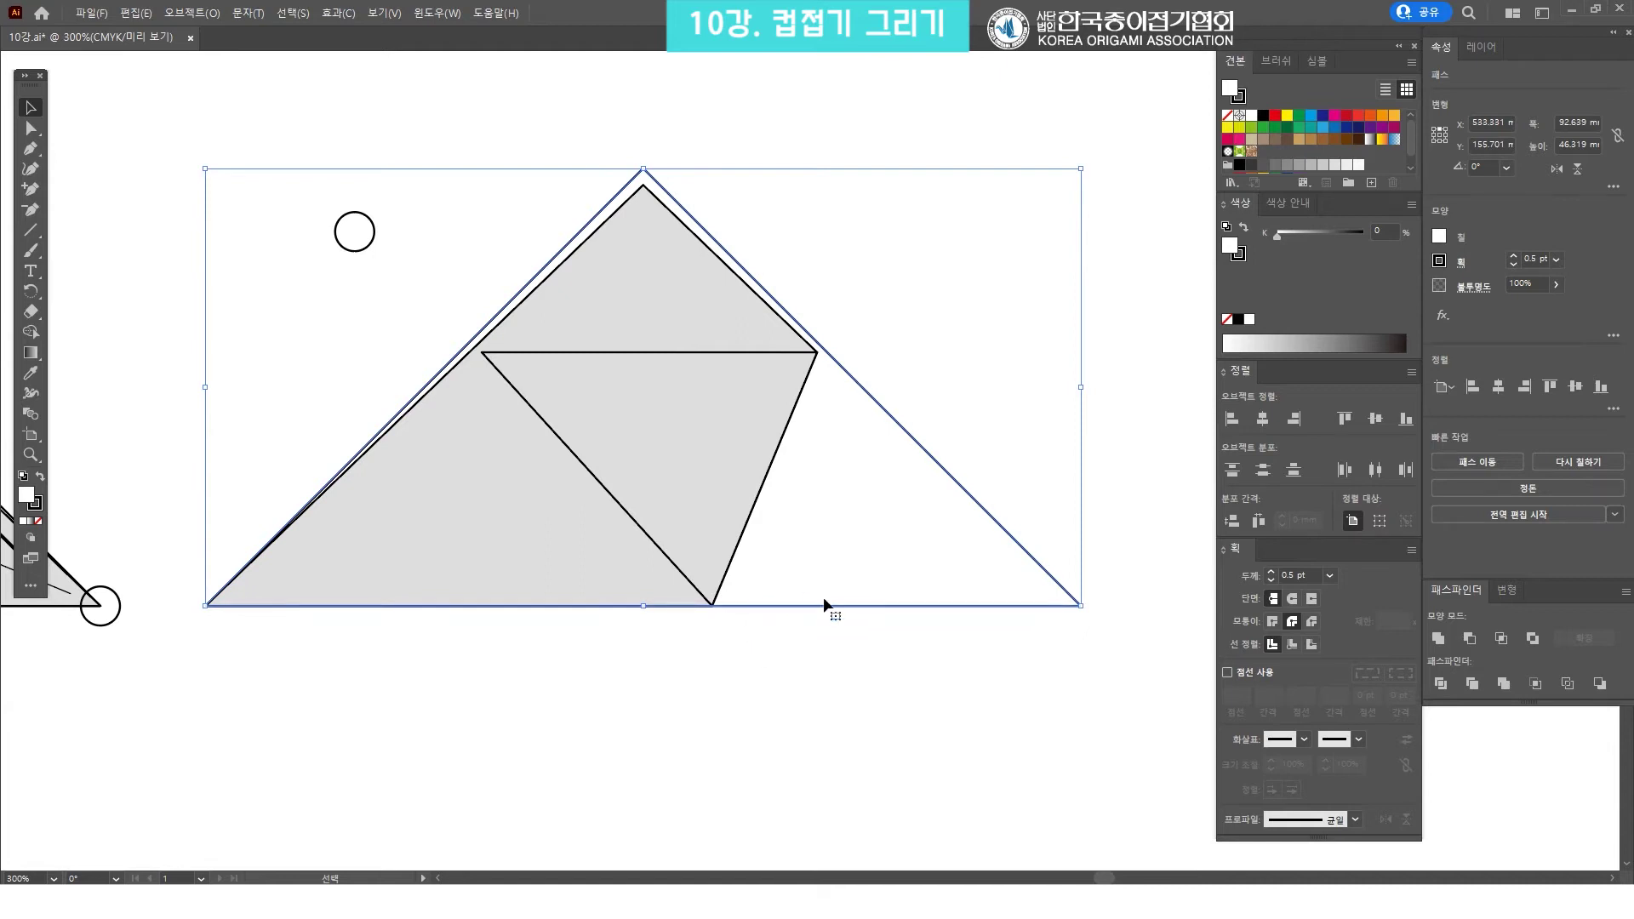
{"action": "left_click", "coordinate": [809, 656]}
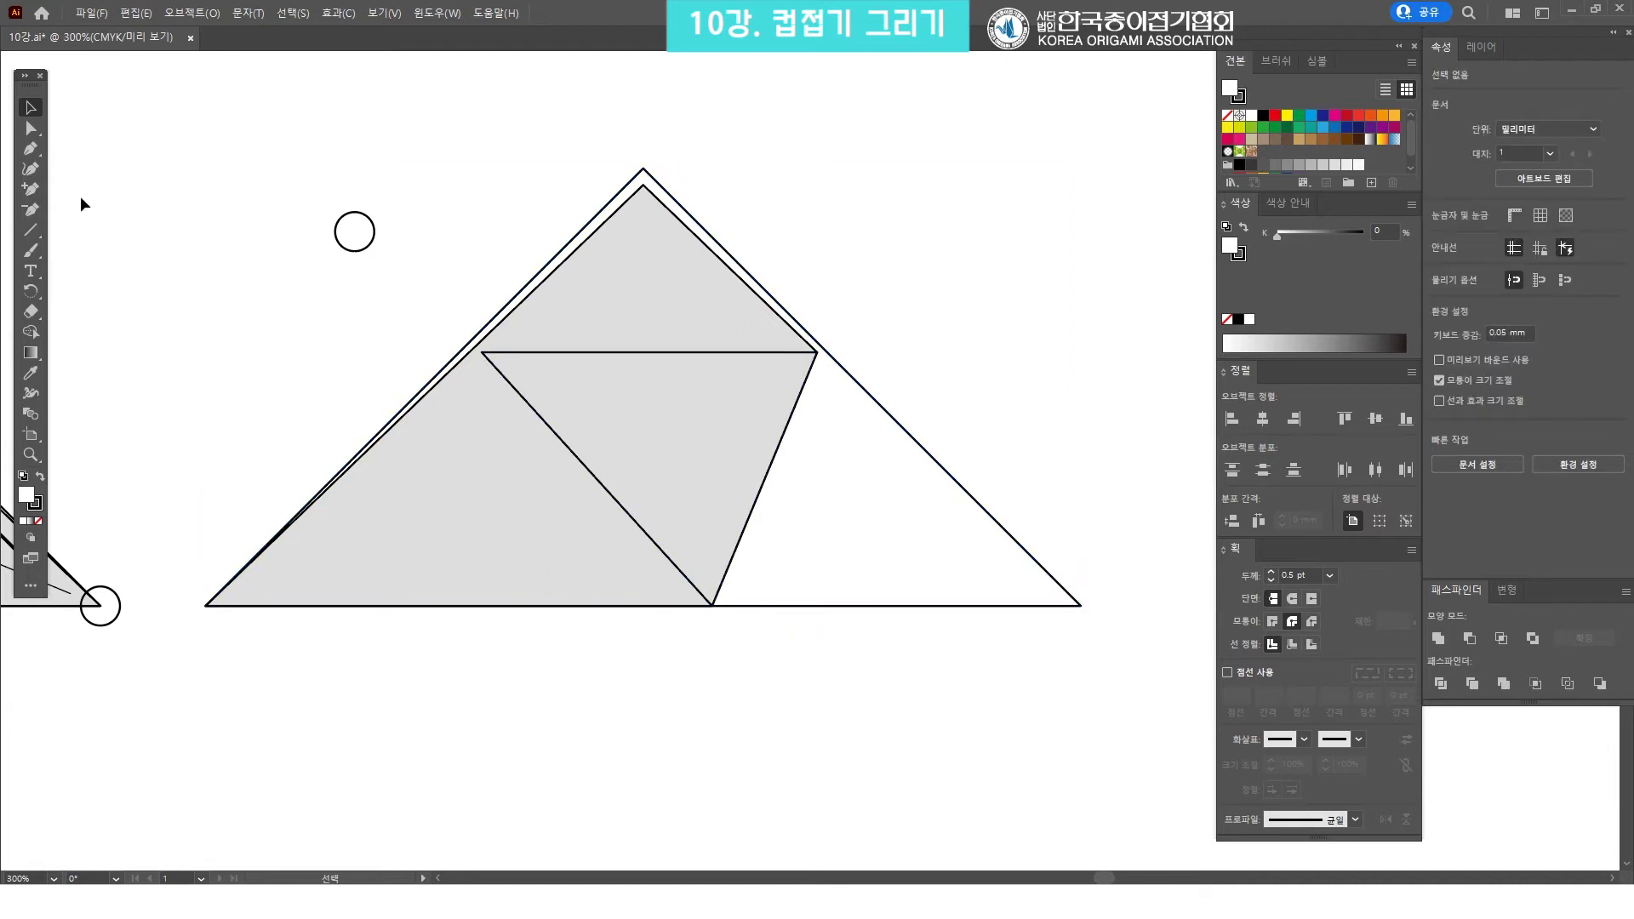
{"action": "left_click", "coordinate": [32, 189]}
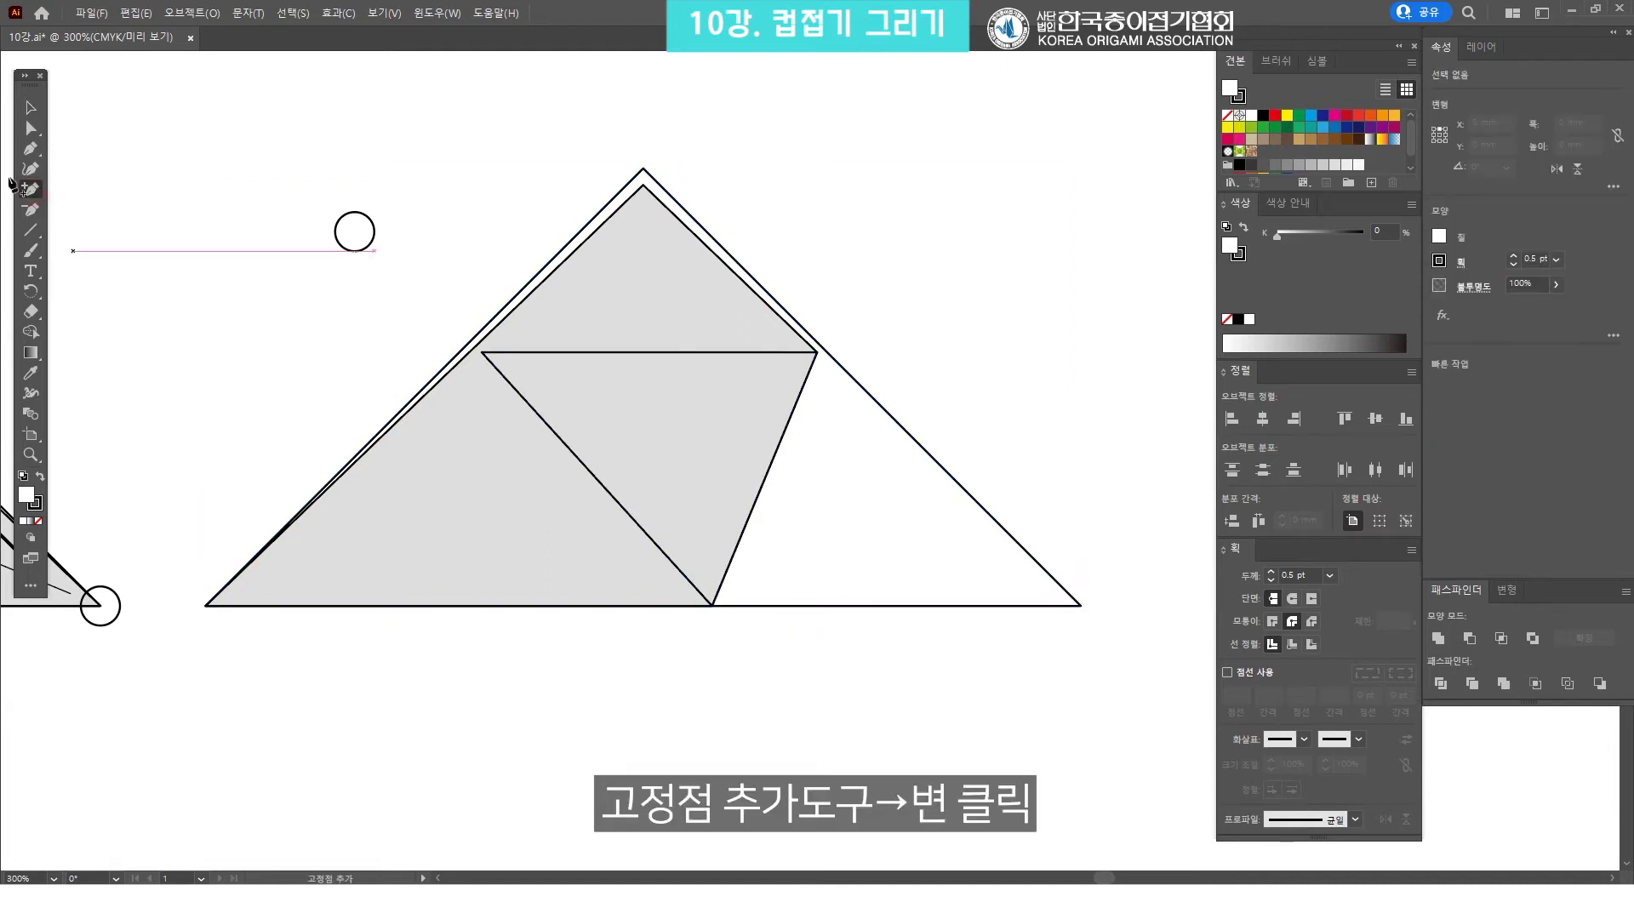
{"action": "left_click", "coordinate": [760, 606]}
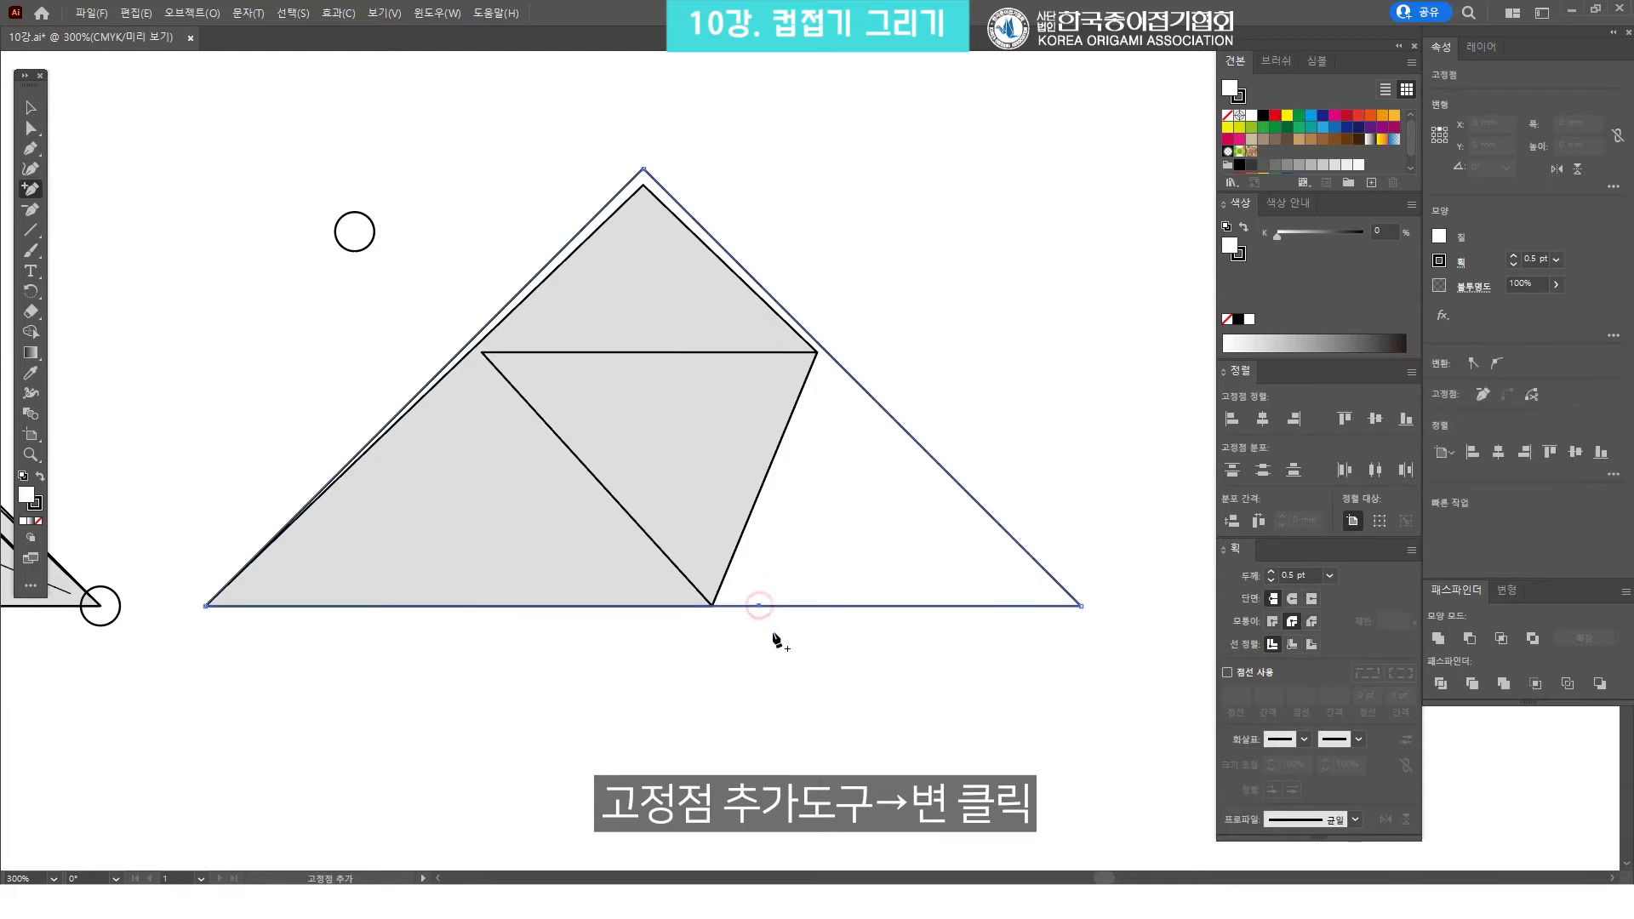
{"action": "key", "text": "a"}
{"action": "left_click_drag", "start_coordinate": [759, 607], "coordinate": [790, 625]}
{"action": "left_click", "coordinate": [839, 657]}
{"action": "left_click_drag", "start_coordinate": [791, 625], "coordinate": [711, 606]}
{"action": "left_click", "coordinate": [713, 605]}
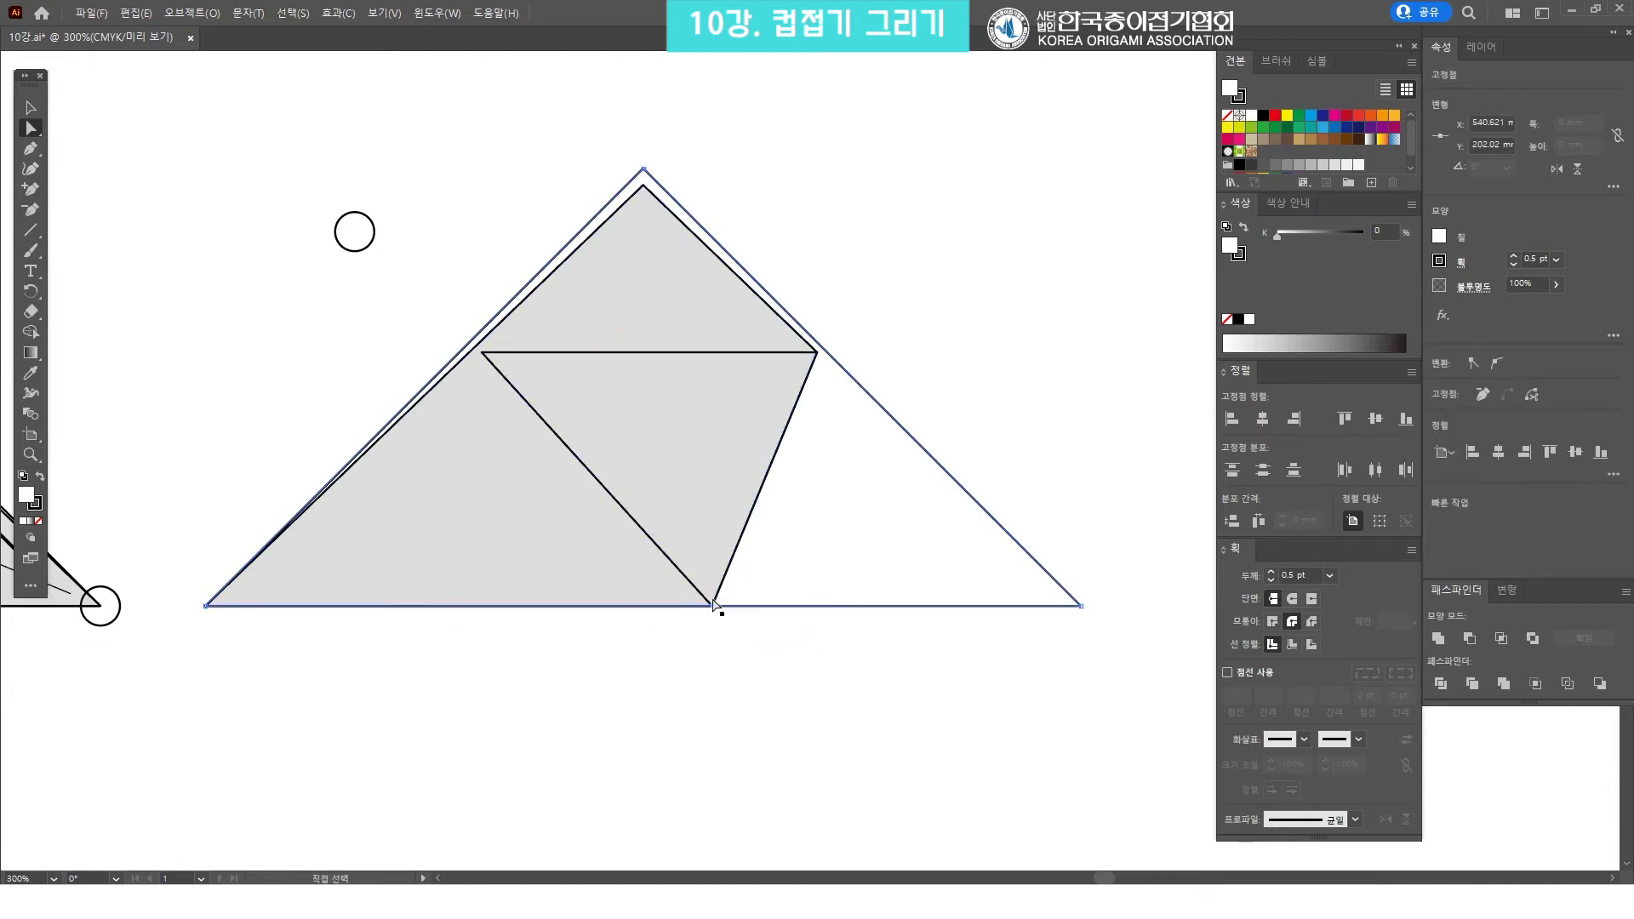
{"action": "left_click", "coordinate": [1017, 361]}
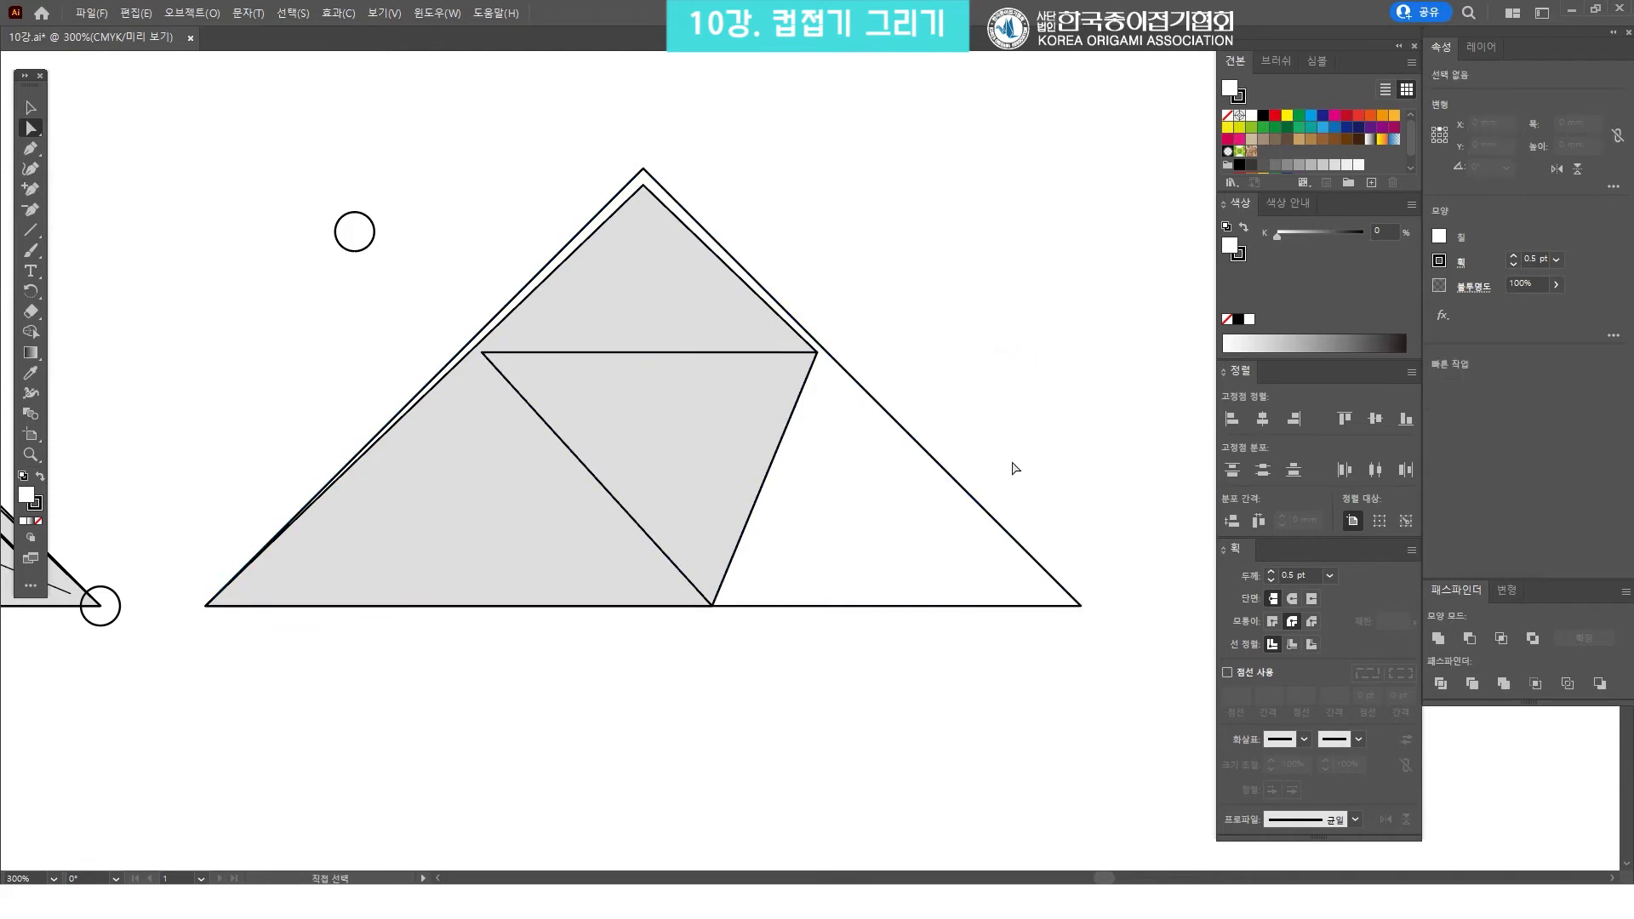
Pull the outer triangle's bottom-right corner up to just outside the flap's right tip
{"action": "left_click", "coordinate": [1078, 605]}
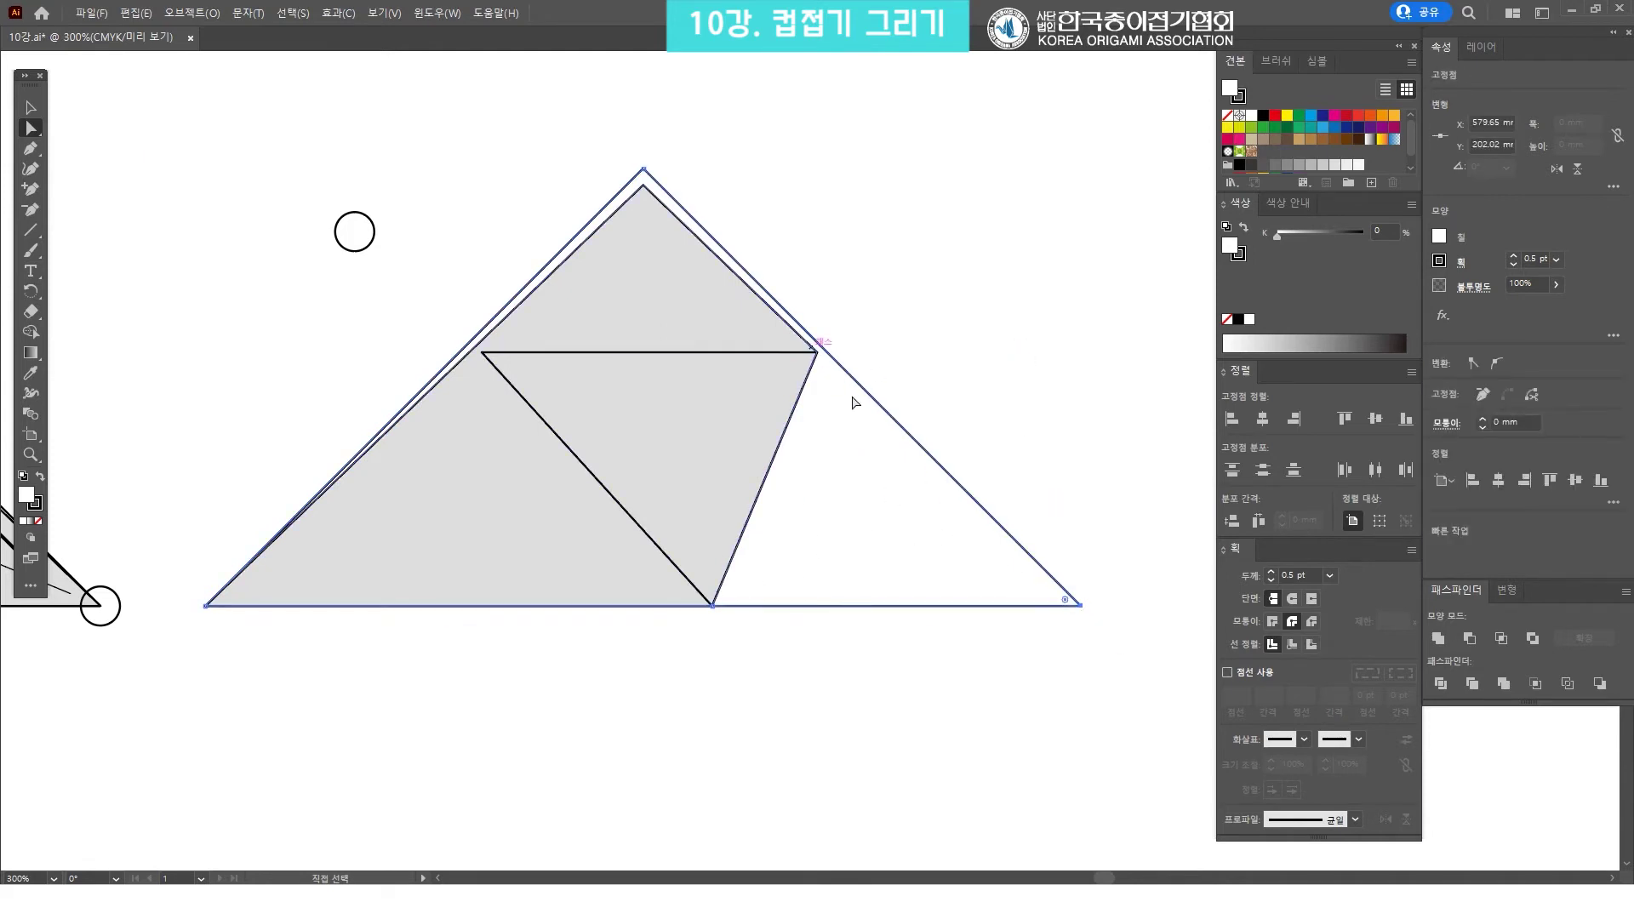
{"action": "left_click", "coordinate": [1084, 607]}
{"action": "left_click_drag", "start_coordinate": [1080, 605], "coordinate": [830, 357]}
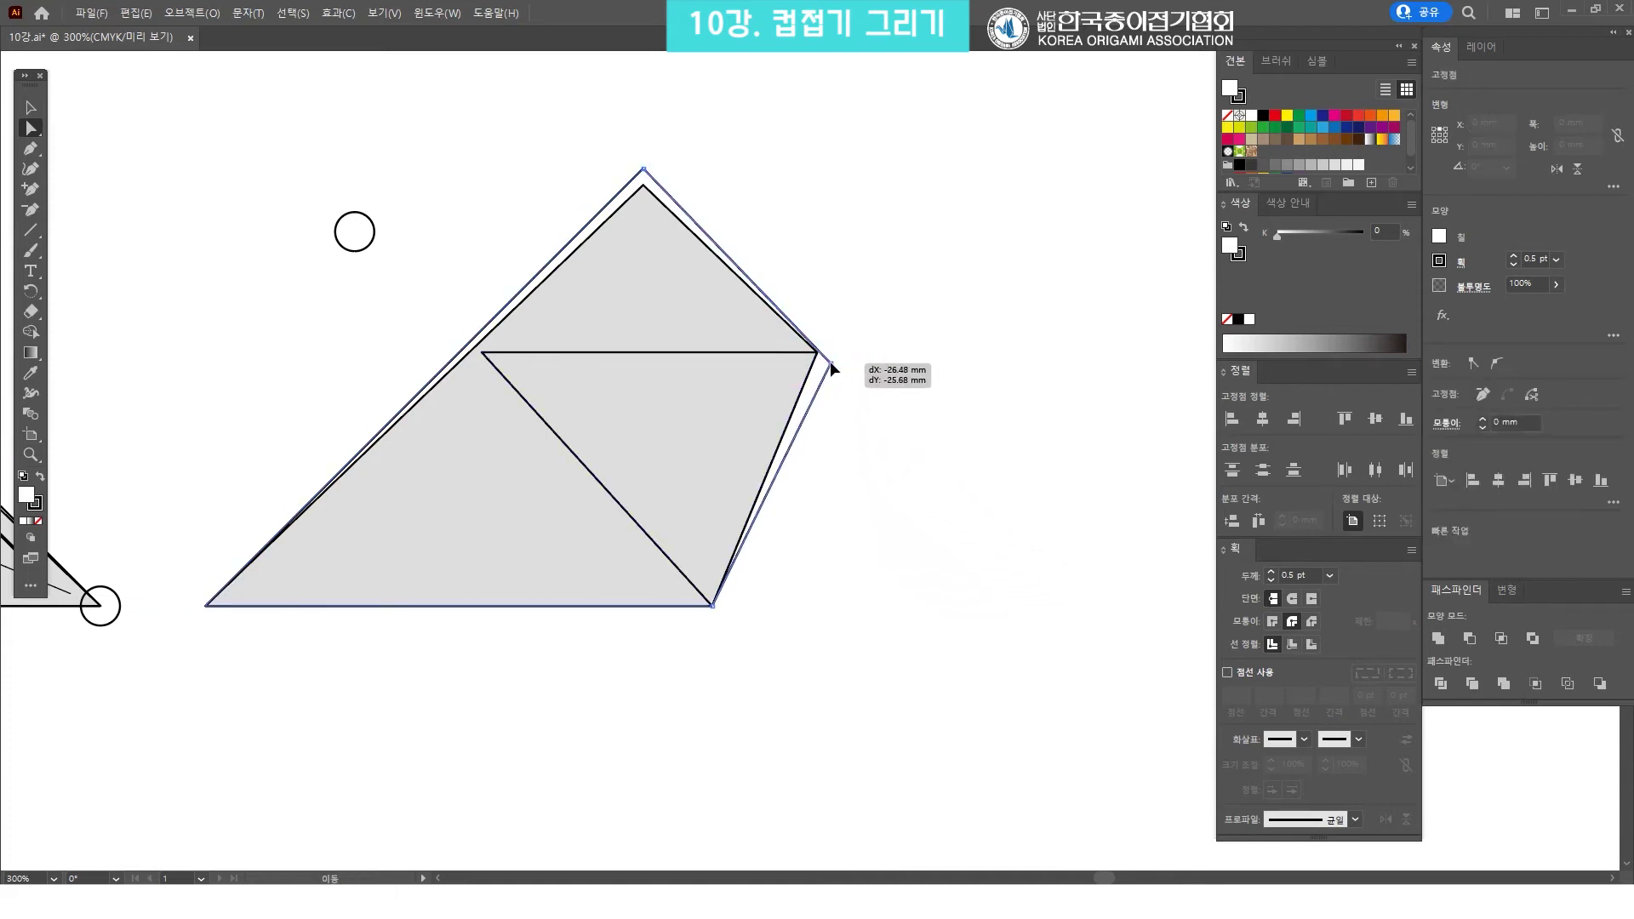
{"action": "left_click_drag", "start_coordinate": [830, 357], "coordinate": [828, 356]}
{"action": "left_click", "coordinate": [897, 349]}
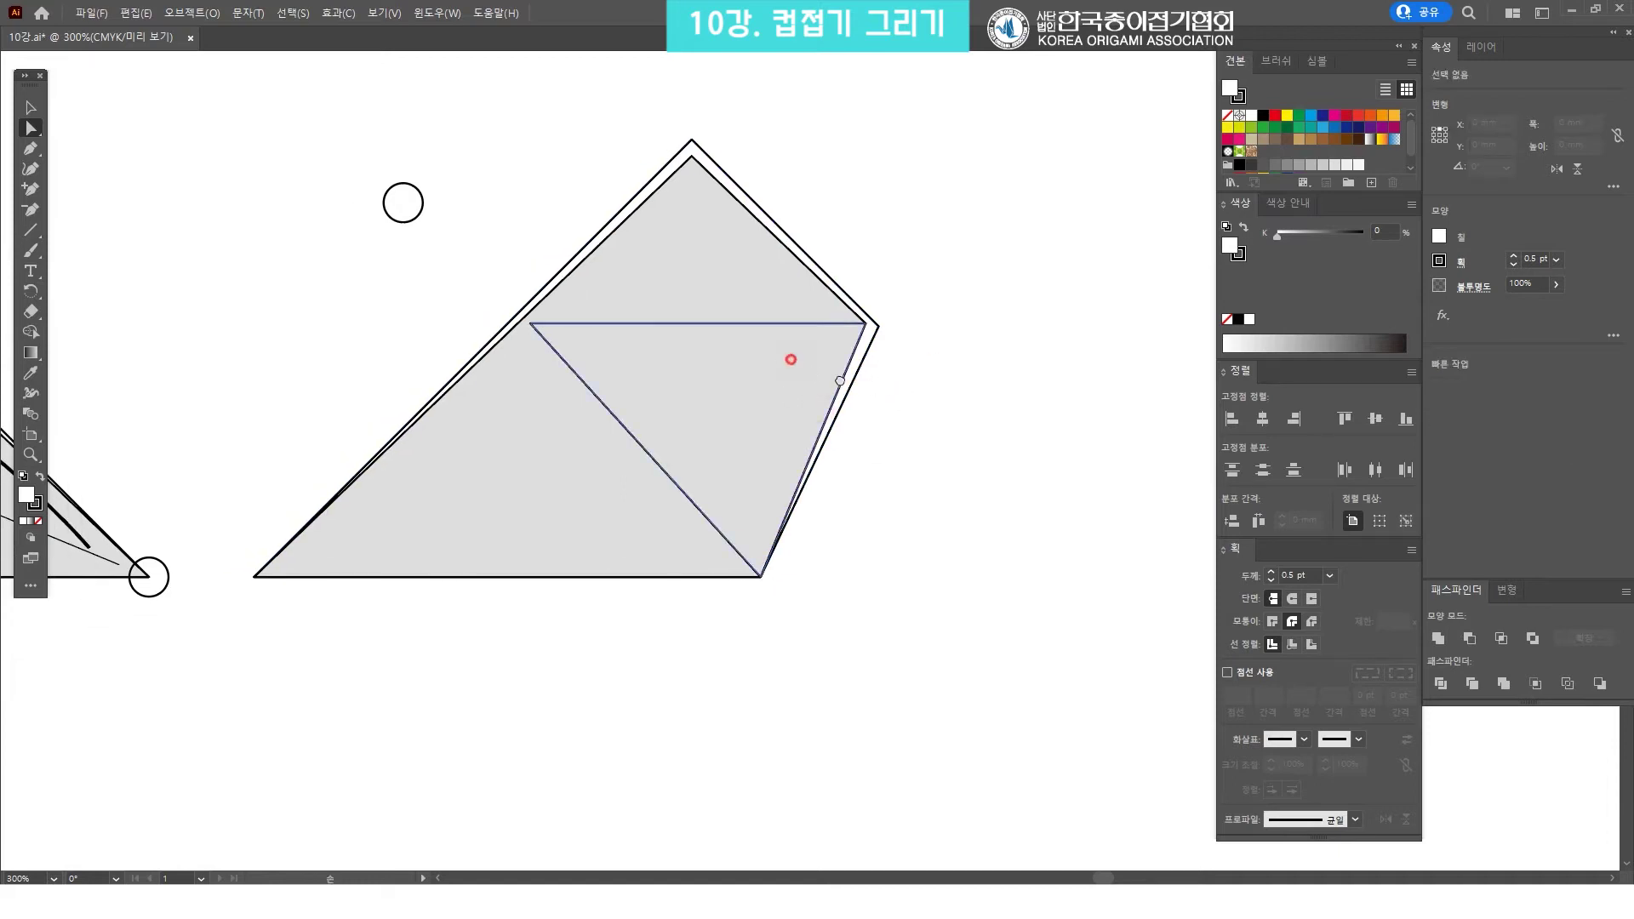
Check the step 3 flap, then select the step 4 flap, undoing an accidental drag
{"action": "scroll", "coordinate": [919, 383], "scroll_direction": "up", "scroll_amount": 5}
{"action": "scroll", "coordinate": [910, 272], "scroll_direction": "up", "scroll_amount": 4}
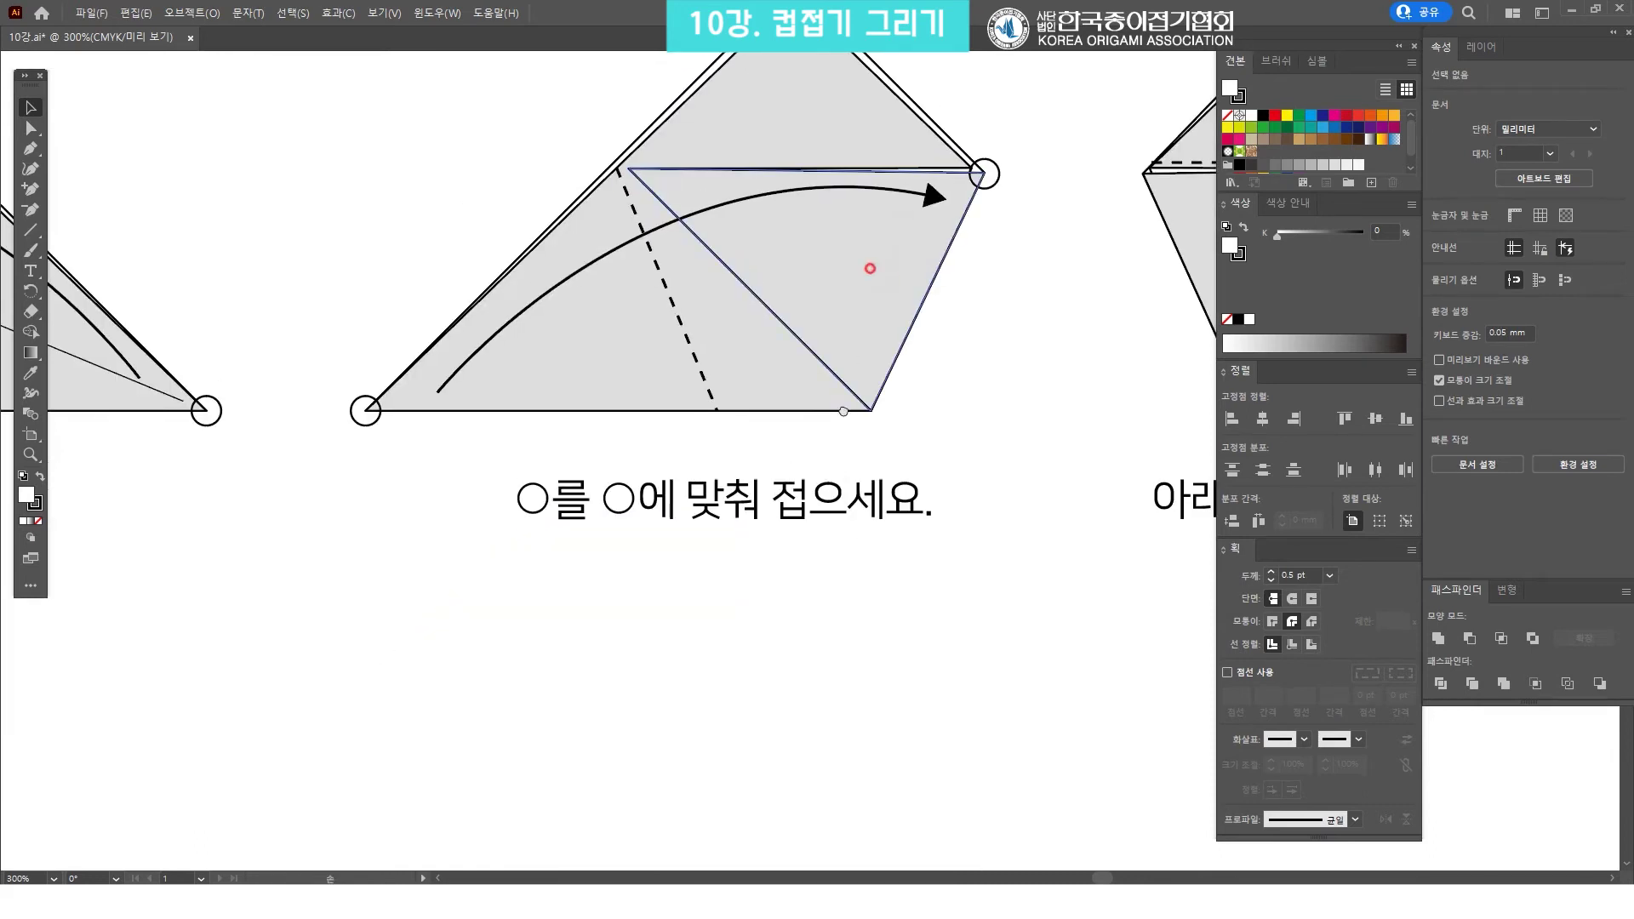
{"action": "scroll", "coordinate": [885, 335], "scroll_direction": "up", "scroll_amount": 2}
{"action": "scroll", "coordinate": [950, 265], "scroll_direction": "up", "scroll_amount": 1}
{"action": "left_click_drag", "start_coordinate": [822, 471], "coordinate": [885, 352]}
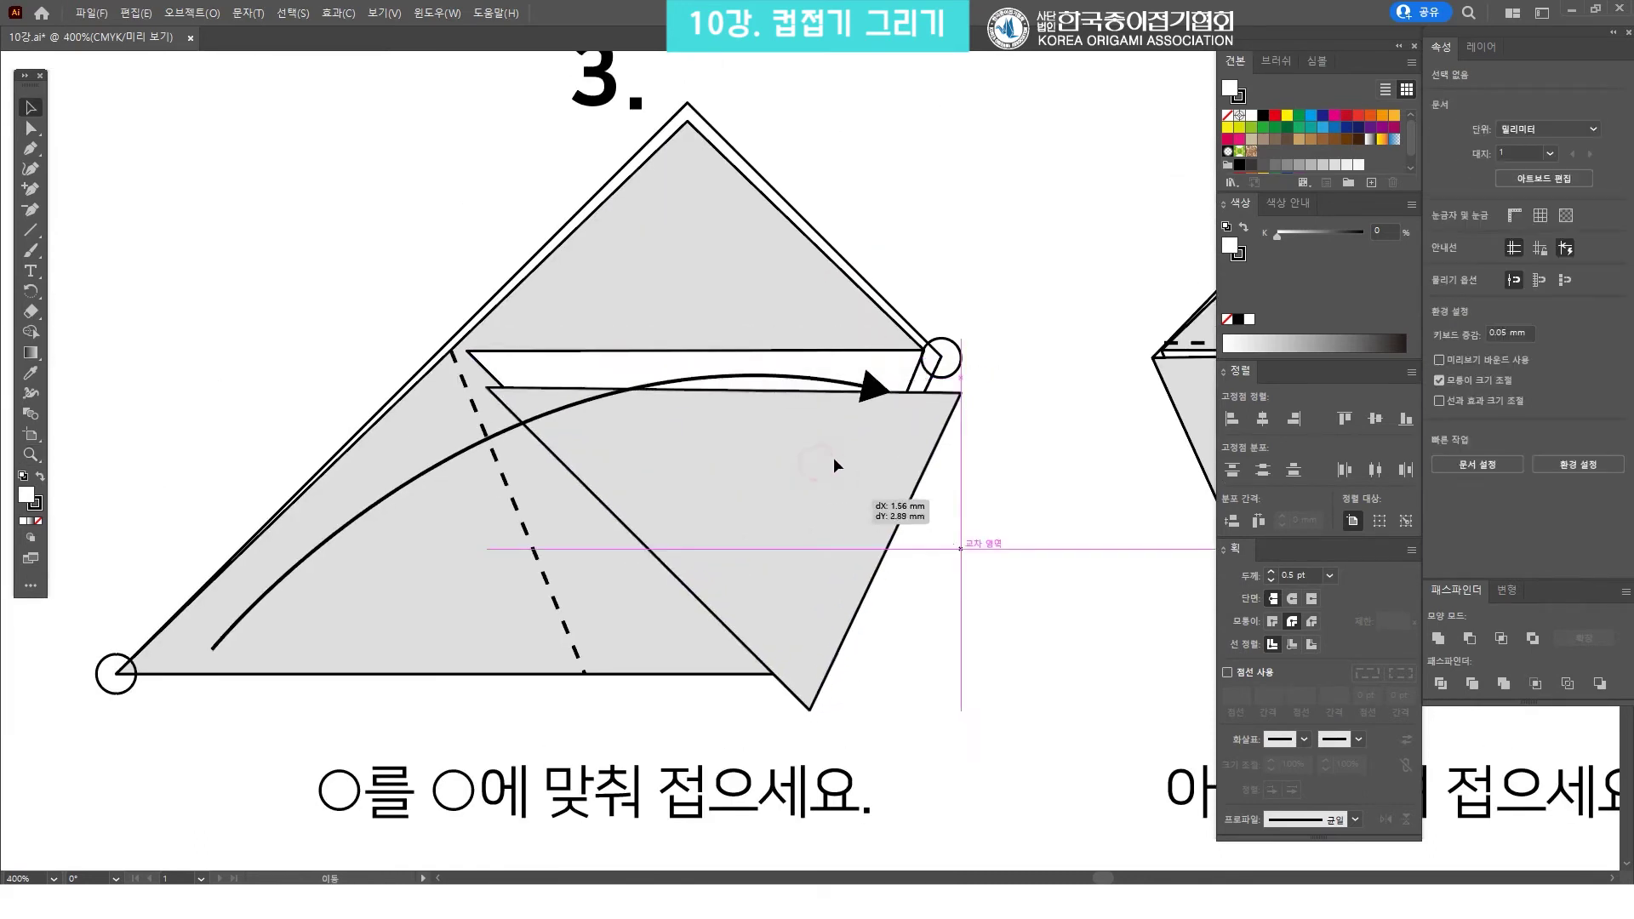
{"action": "left_click", "coordinate": [970, 776]}
{"action": "scroll", "coordinate": [955, 474], "scroll_direction": "down", "scroll_amount": 5}
{"action": "scroll", "coordinate": [914, 367], "scroll_direction": "down", "scroll_amount": 4}
{"action": "scroll", "coordinate": [914, 367], "scroll_direction": "down", "scroll_amount": 3}
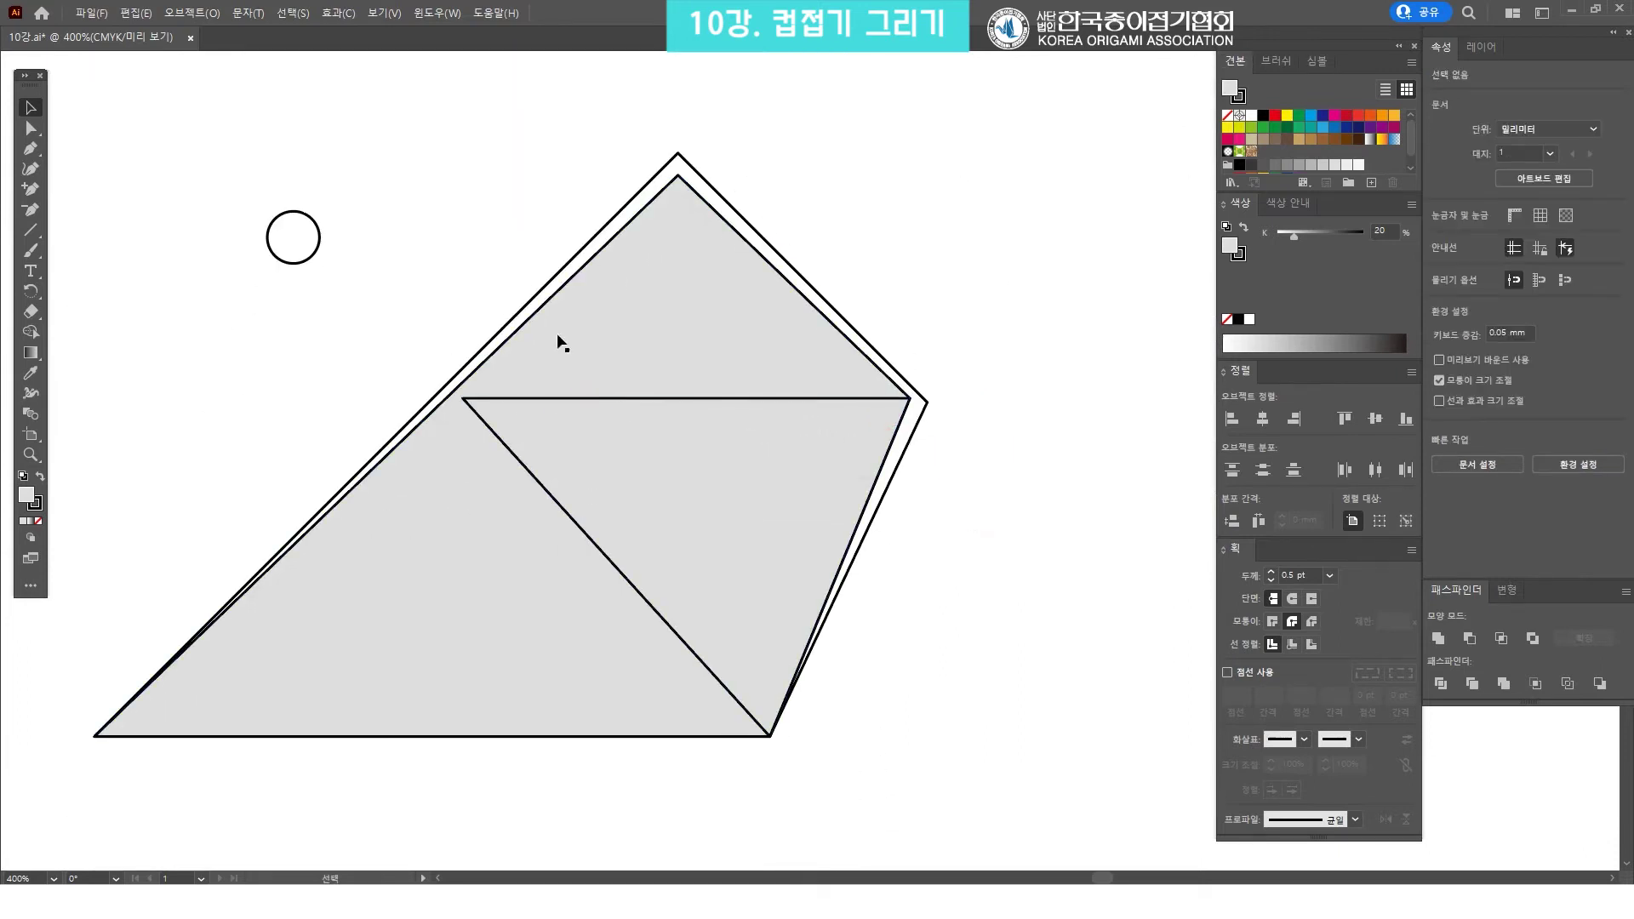
{"action": "scroll", "coordinate": [969, 414], "scroll_direction": "right", "scroll_amount": 2}
{"action": "scroll", "coordinate": [987, 391], "scroll_direction": "down", "scroll_amount": 1}
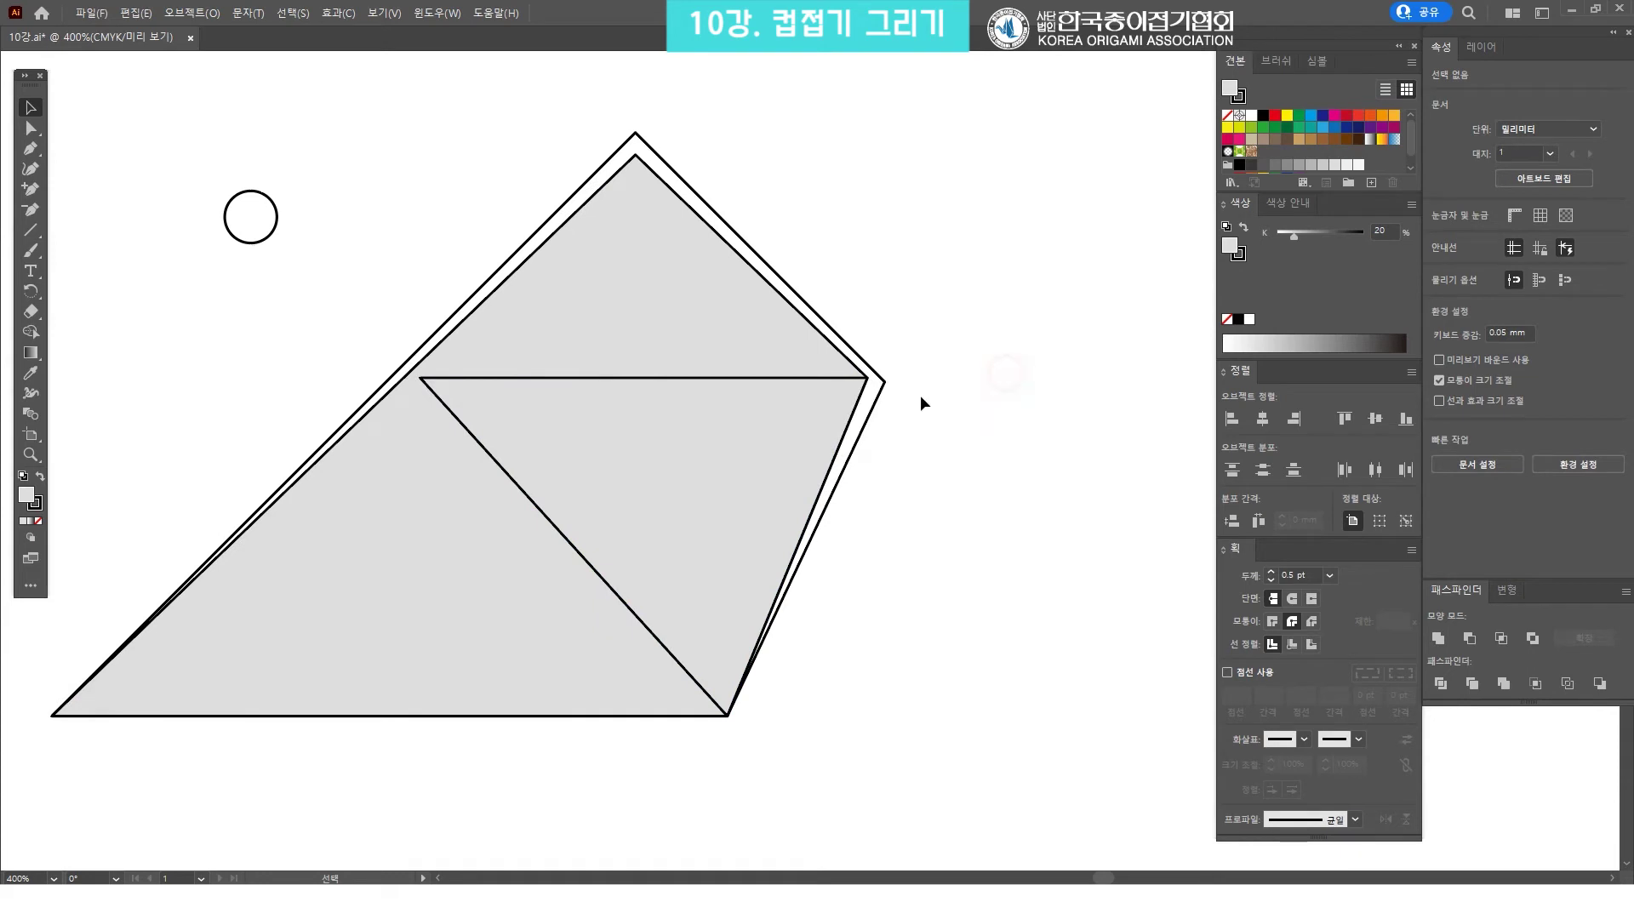
{"action": "left_click", "coordinate": [757, 430]}
{"action": "left_click", "coordinate": [692, 445]}
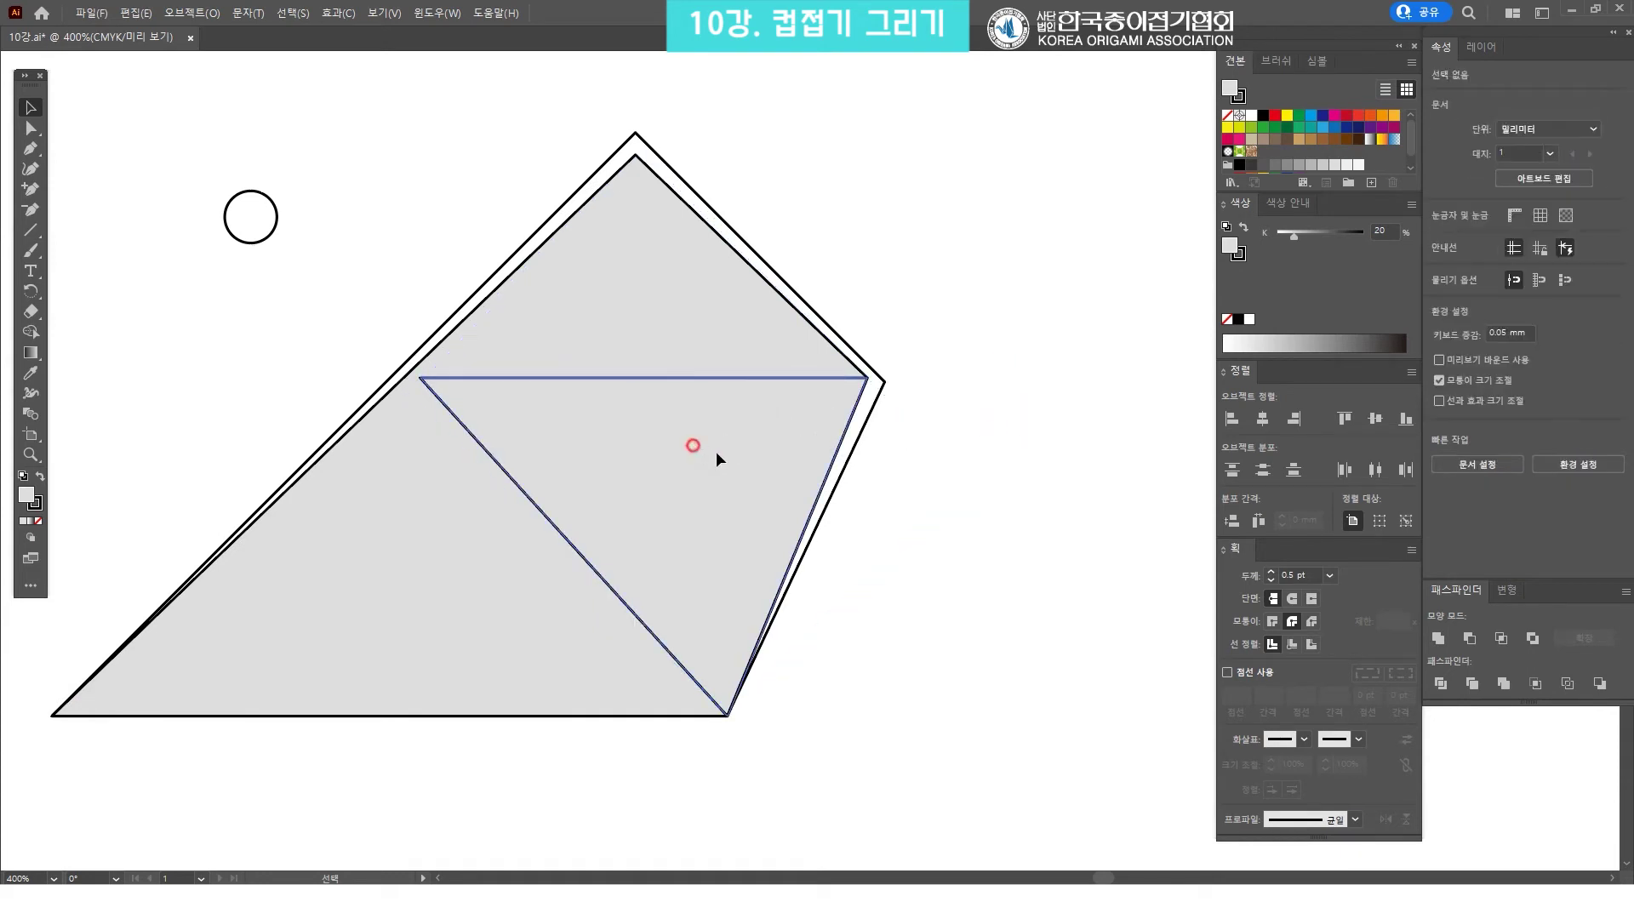
{"action": "left_click_drag", "start_coordinate": [717, 452], "coordinate": [934, 434]}
{"action": "key", "text": "ctrl+z"}
Copy the flap triangle up and to the right, and select it with the original
{"action": "left_click", "coordinate": [645, 426]}
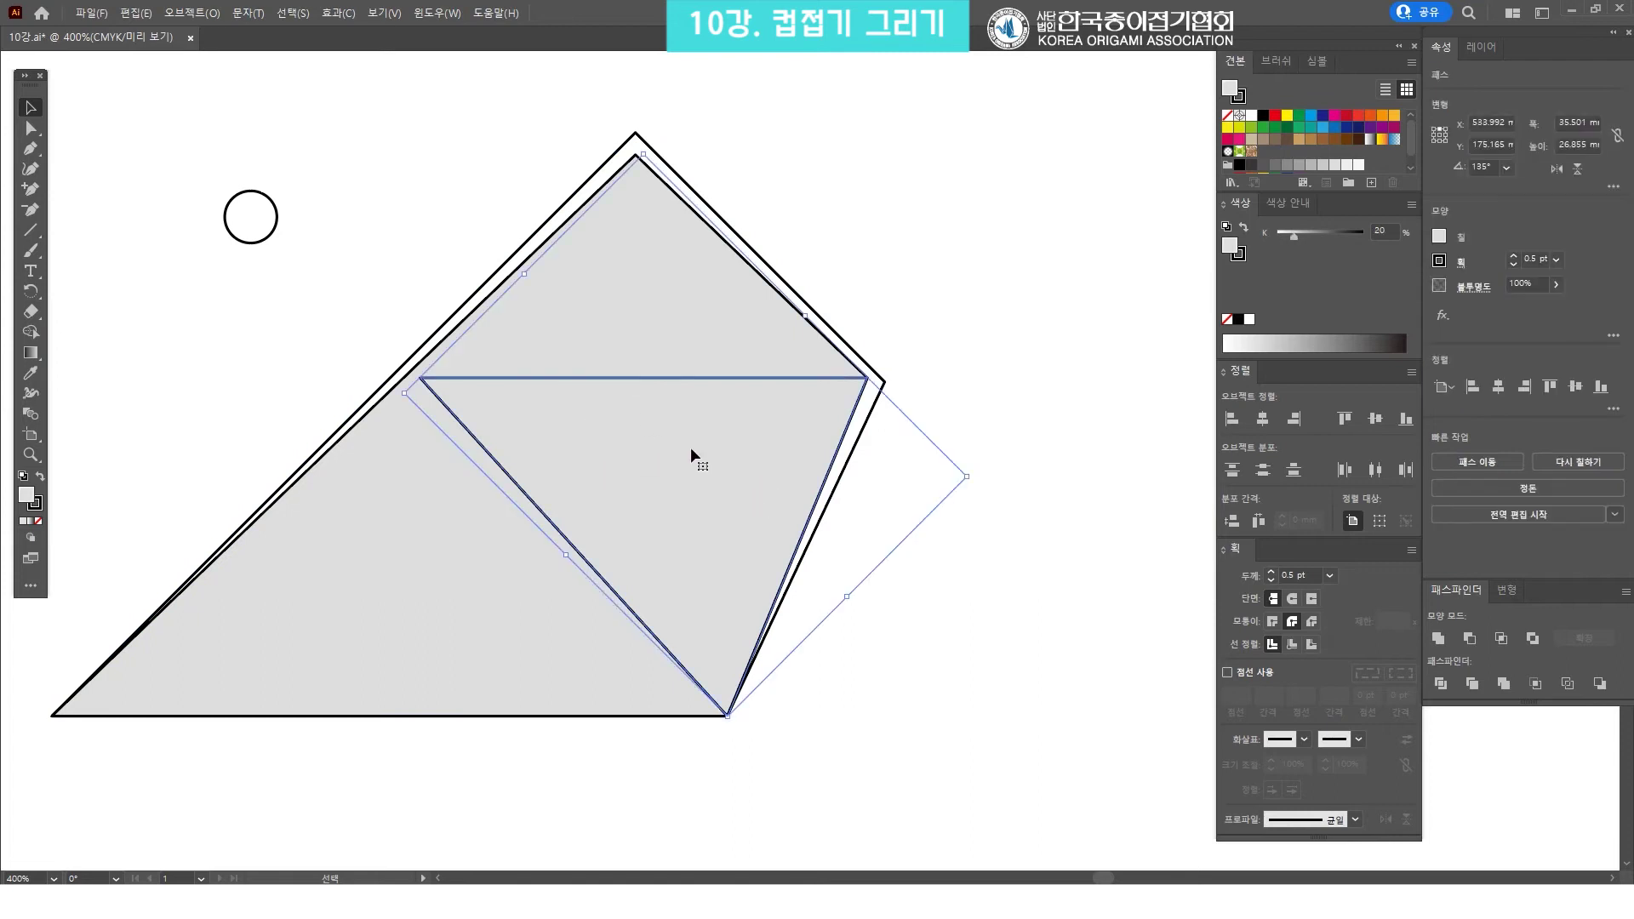
{"action": "left_click_drag", "start_coordinate": [691, 447], "coordinate": [919, 323]}
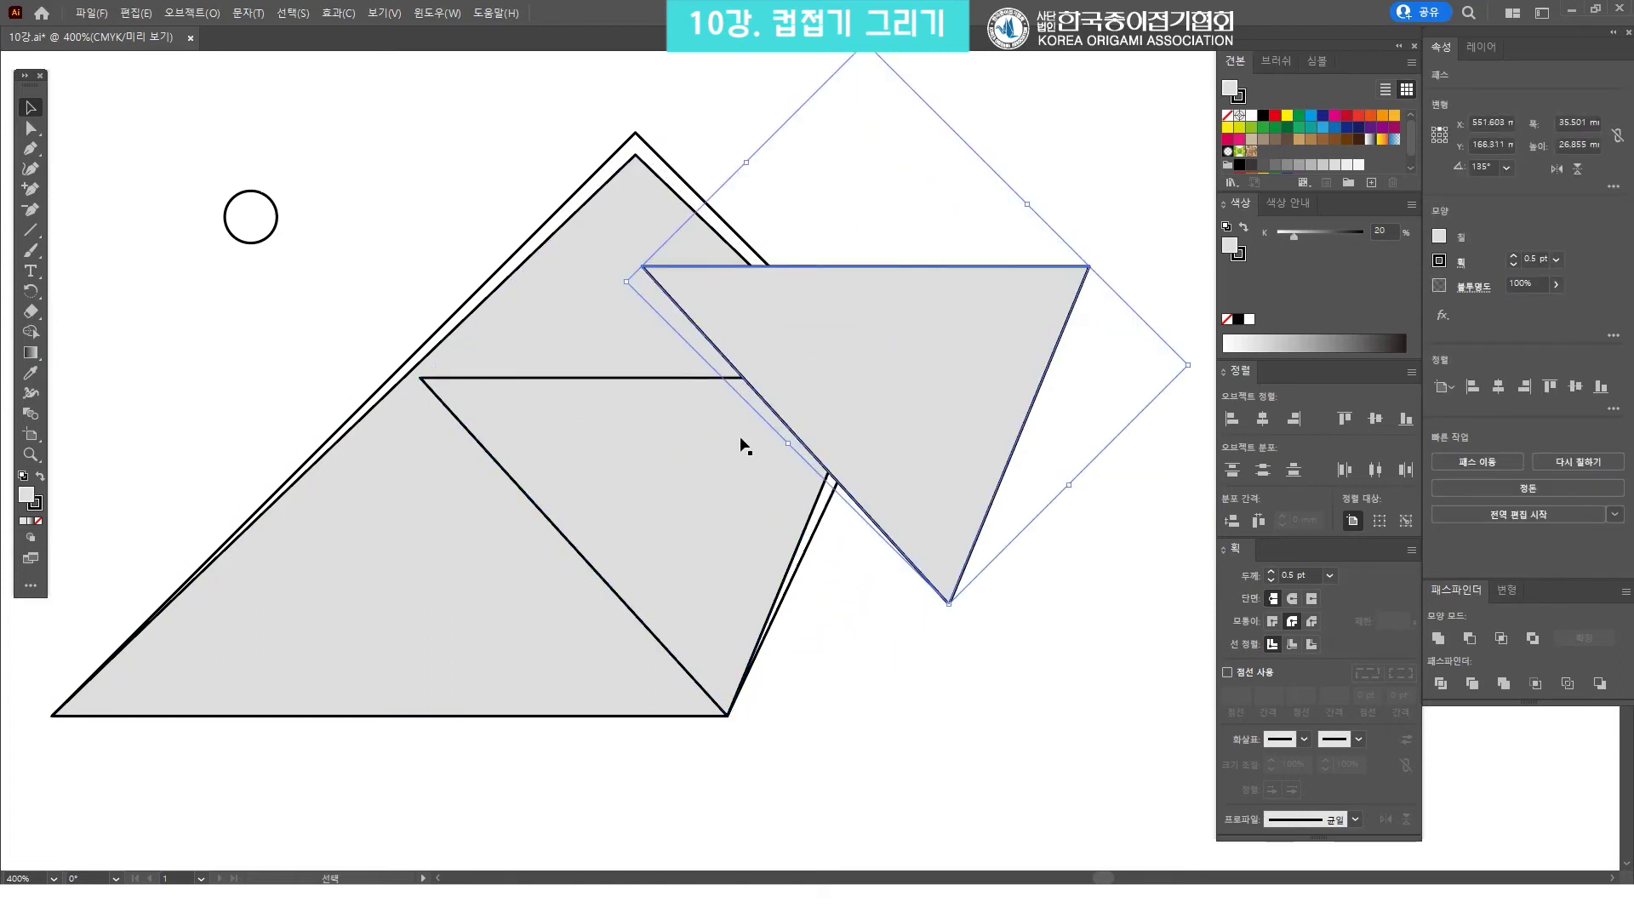
{"action": "left_click", "coordinate": [1118, 477]}
{"action": "left_click", "coordinate": [954, 376]}
{"action": "left_click", "coordinate": [657, 475], "text": "shift"}
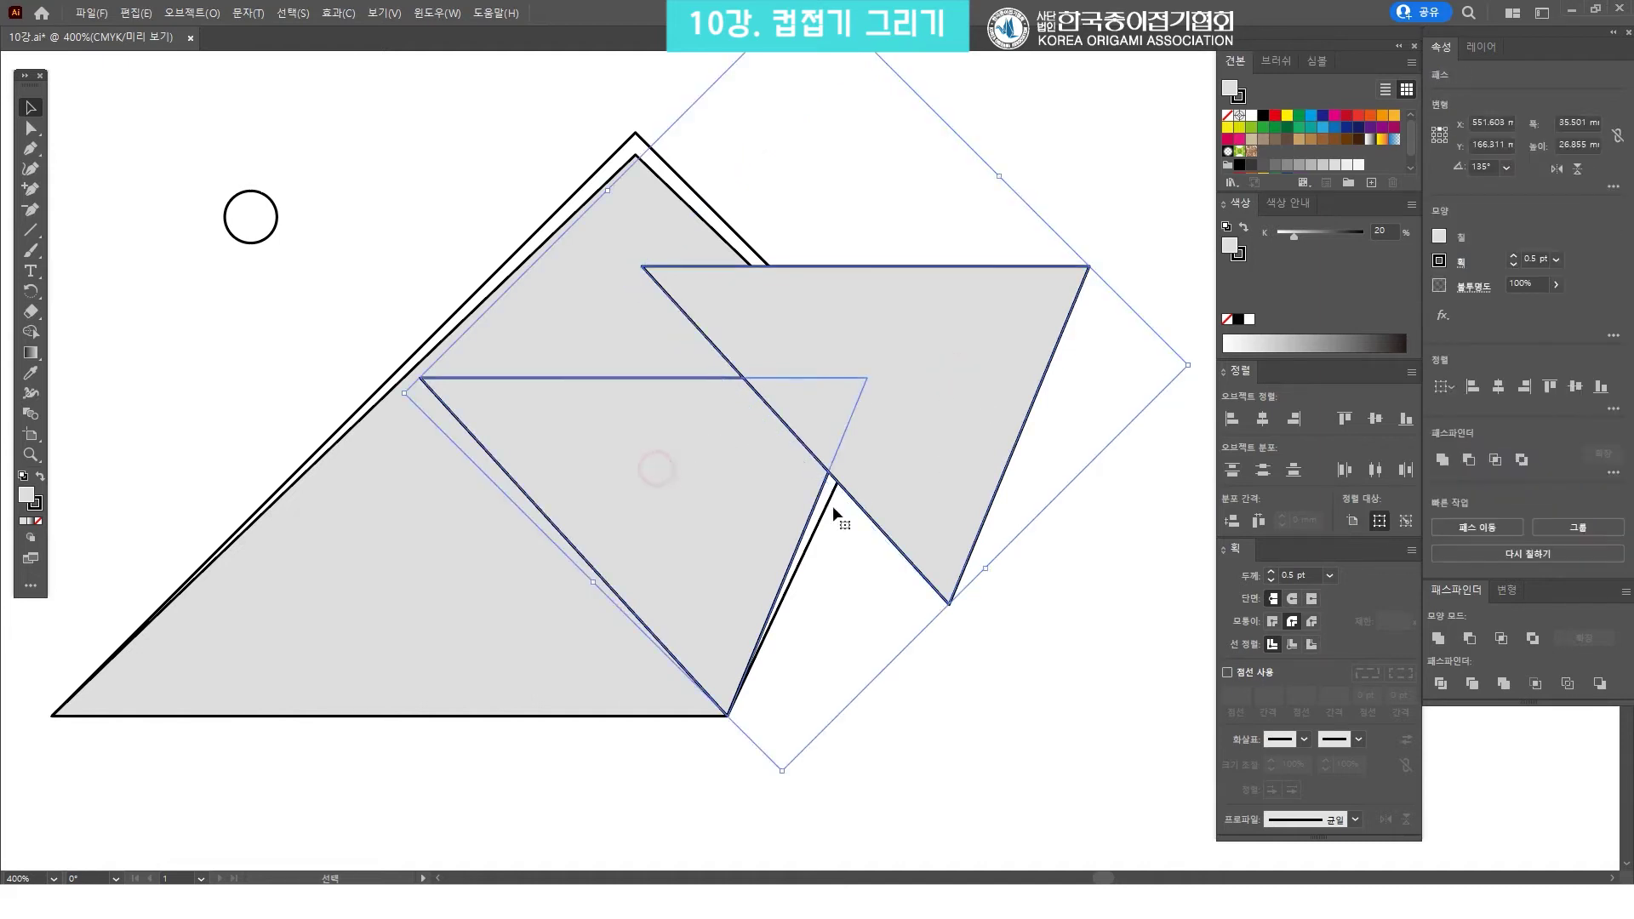
Align the two flap triangles on their bottom and left edges
{"action": "left_click", "coordinate": [1406, 421]}
{"action": "left_click", "coordinate": [1231, 419]}
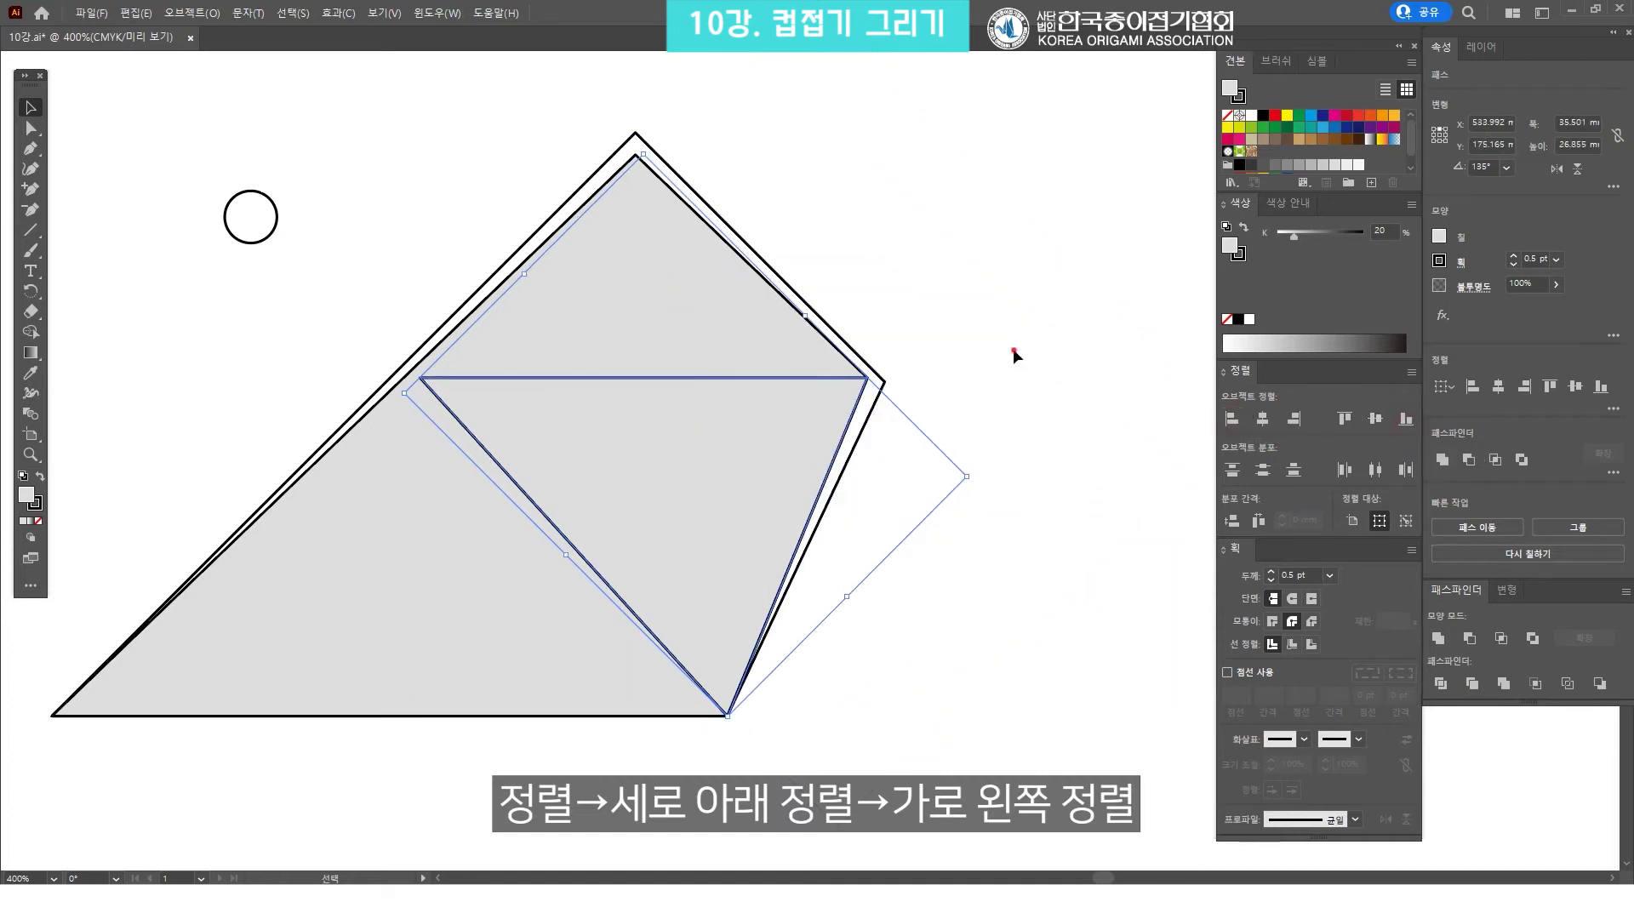
{"action": "left_click", "coordinate": [1012, 349]}
{"action": "key", "text": "a"}
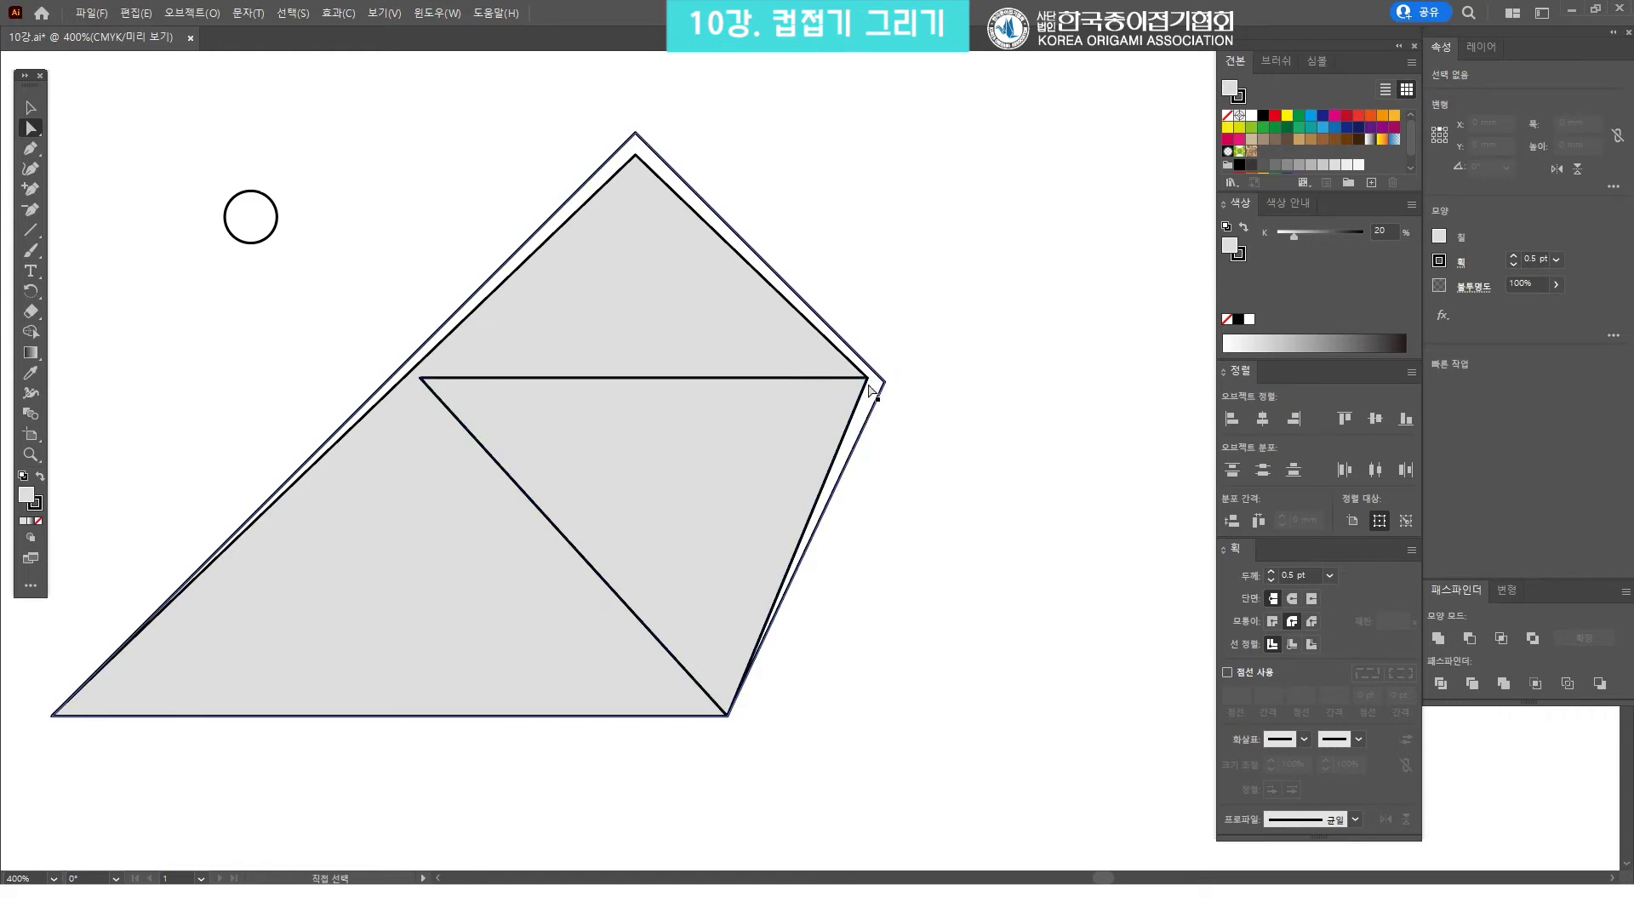
Drag the flap's right anchor toward the triangle's right corner and zoom in on it
{"action": "left_click_drag", "start_coordinate": [867, 385], "coordinate": [885, 389]}
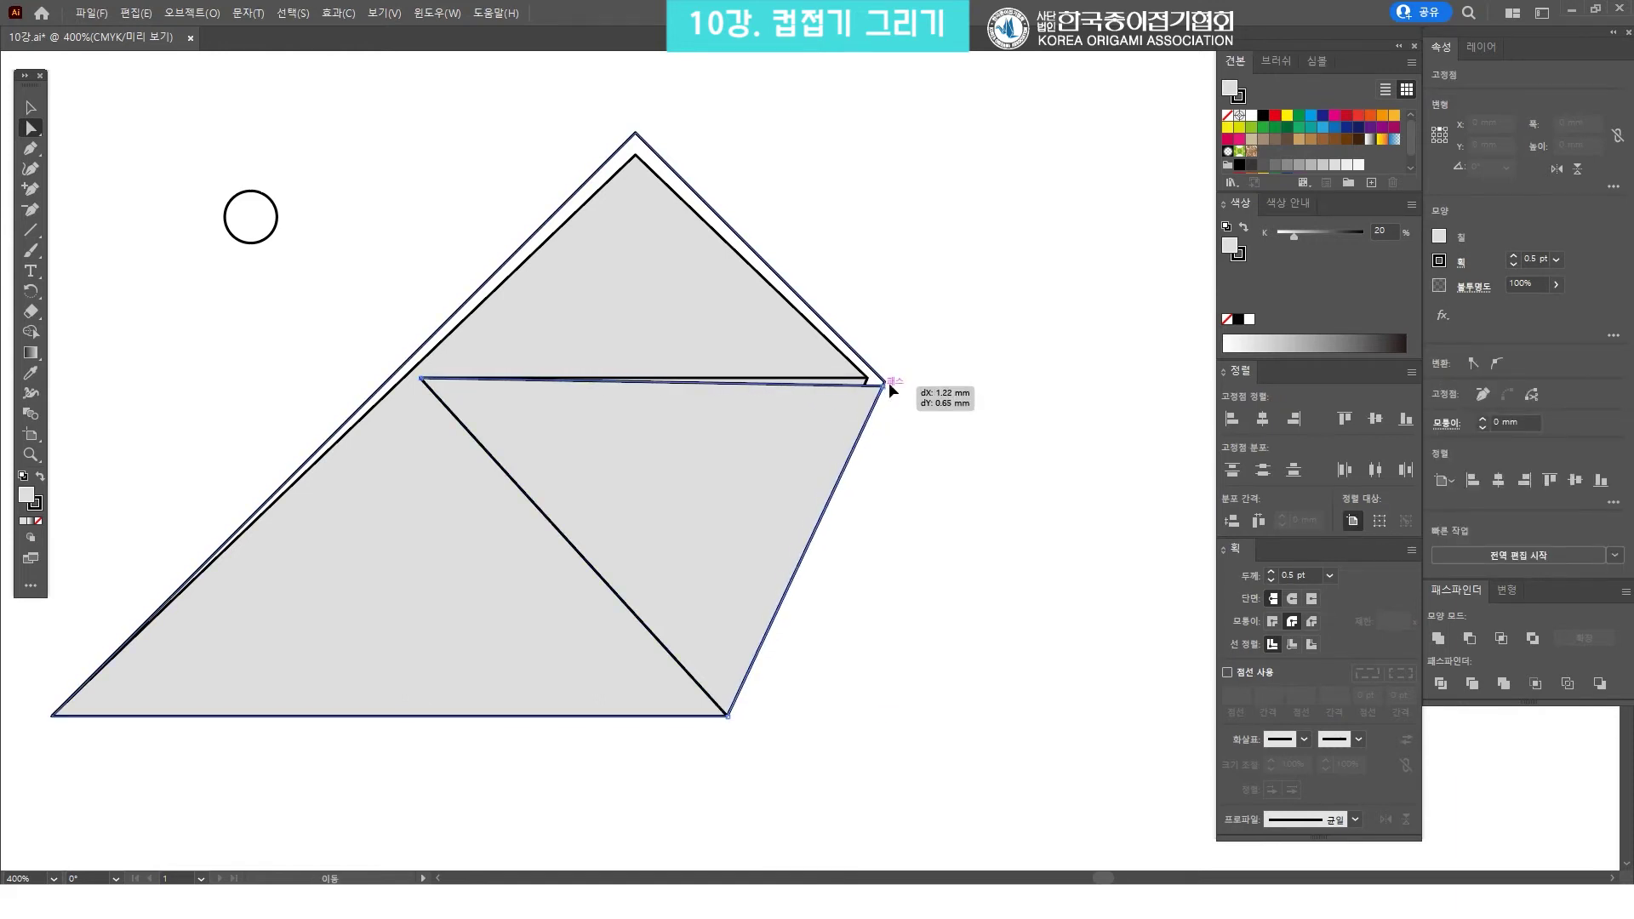
{"action": "left_click_drag", "start_coordinate": [885, 386], "coordinate": [884, 384]}
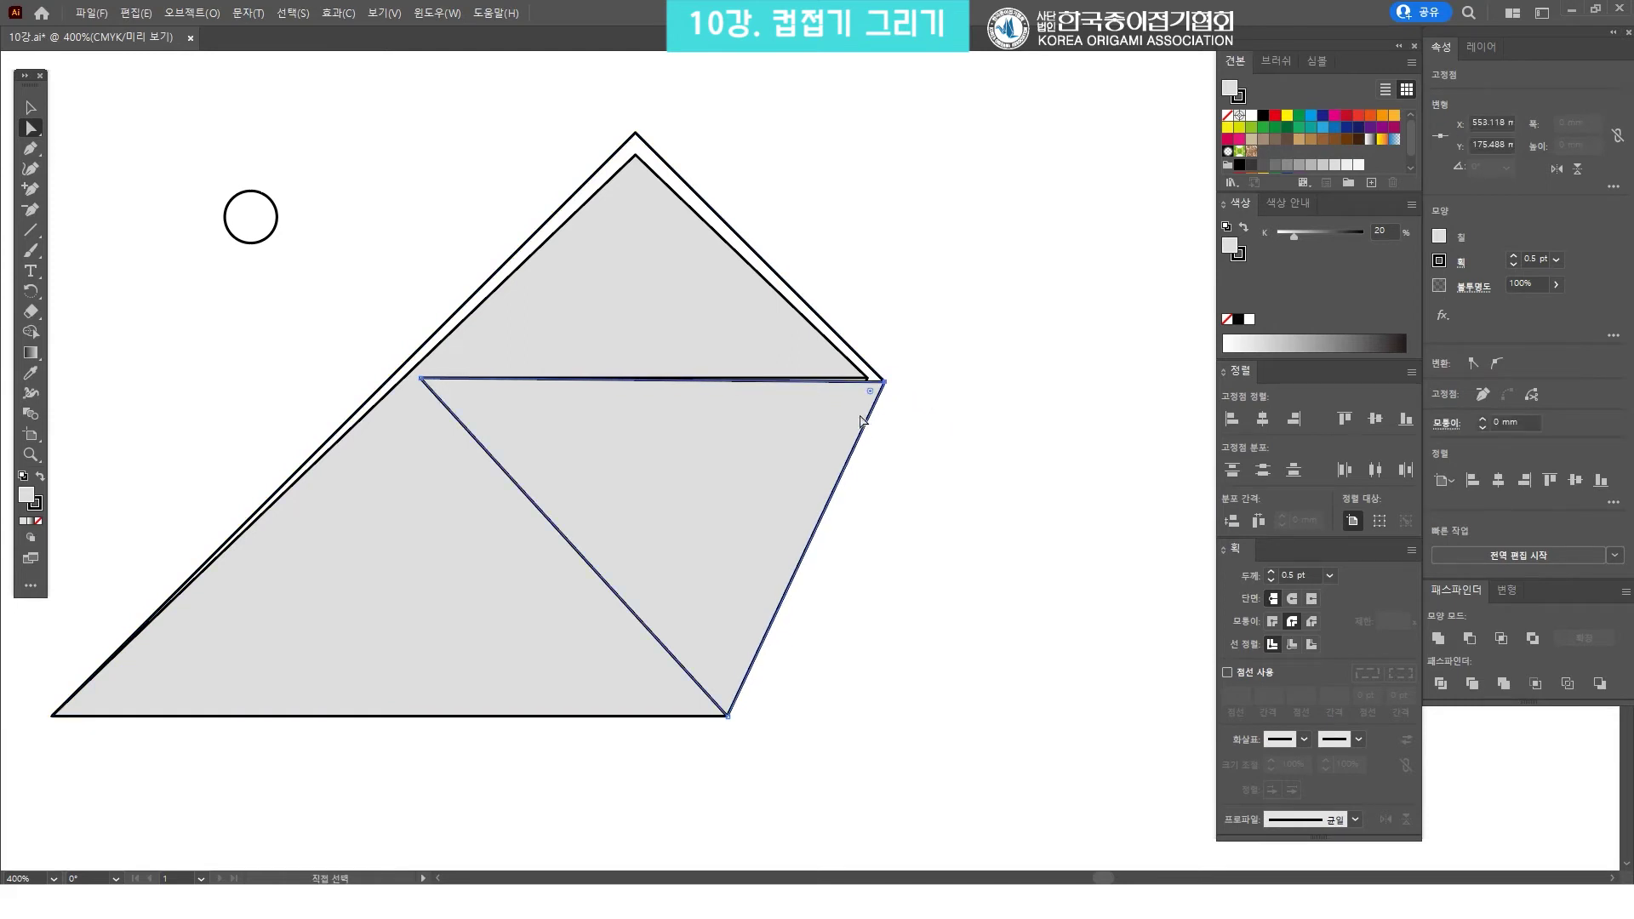
{"action": "left_click", "coordinate": [864, 417]}
{"action": "left_click", "coordinate": [877, 340]}
{"action": "key", "text": "v"}
{"action": "left_click", "coordinate": [839, 412]}
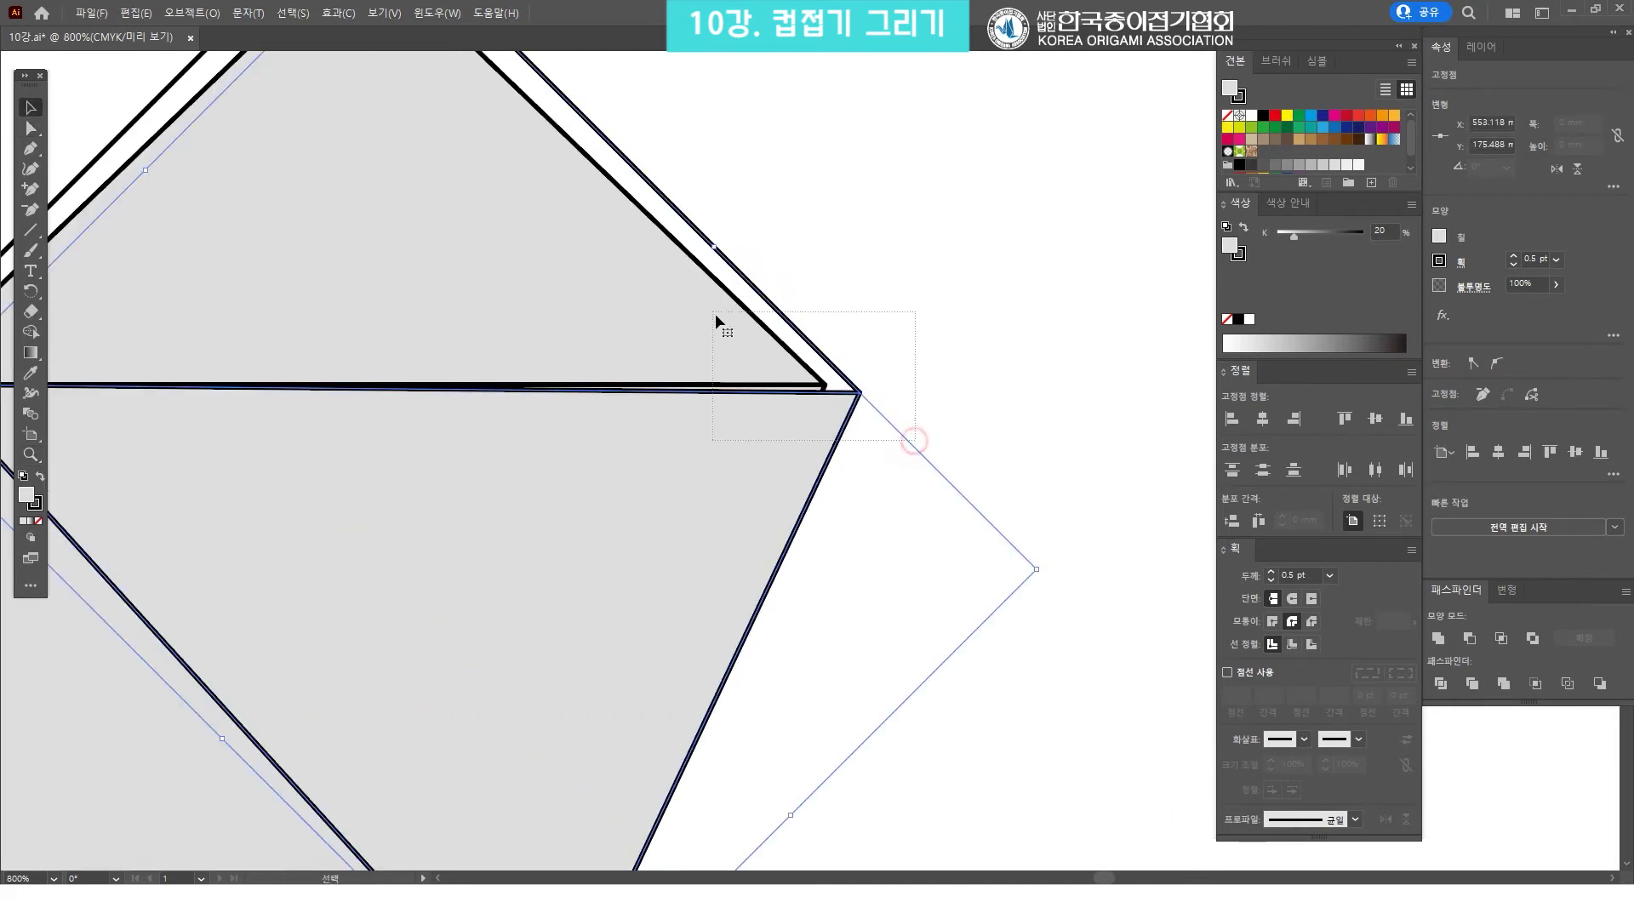
{"action": "left_click_drag", "start_coordinate": [913, 441], "coordinate": [715, 313]}
{"action": "left_click", "coordinate": [830, 396]}
Nudge the flap's right point onto the triangle's right corner at closer zoom
{"action": "key", "text": "z"}
{"action": "left_click", "coordinate": [838, 383], "text": "alt"}
{"action": "left_click", "coordinate": [838, 383], "text": "alt"}
{"action": "key", "text": "a"}
{"action": "left_click_drag", "start_coordinate": [839, 380], "coordinate": [856, 390]}
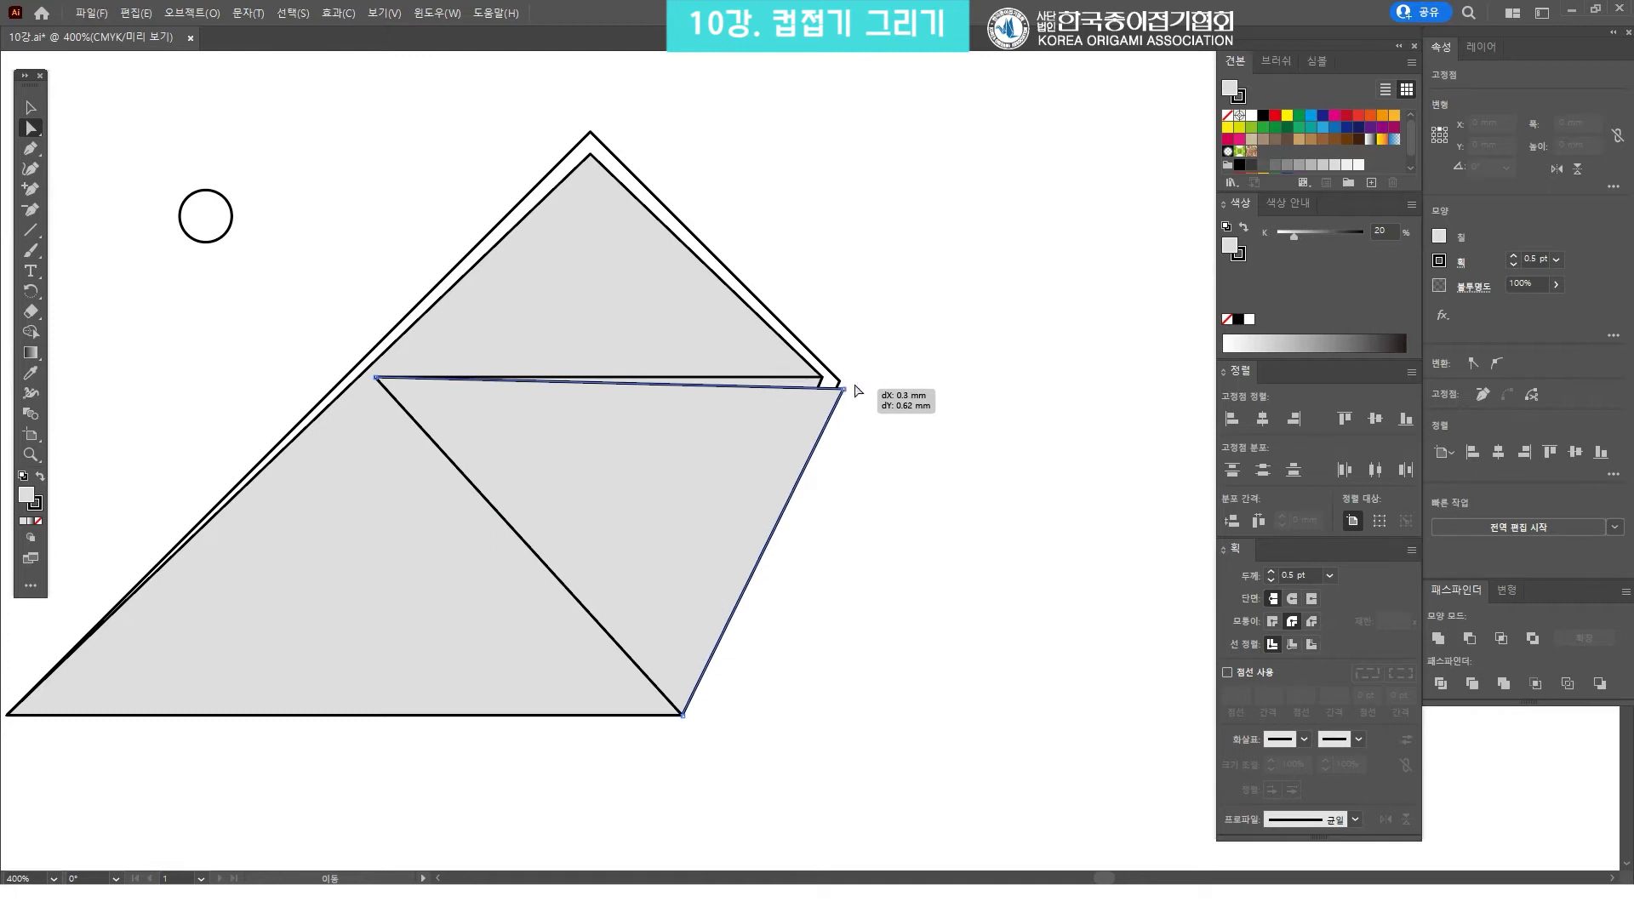
{"action": "left_click_drag", "start_coordinate": [856, 390], "coordinate": [840, 388]}
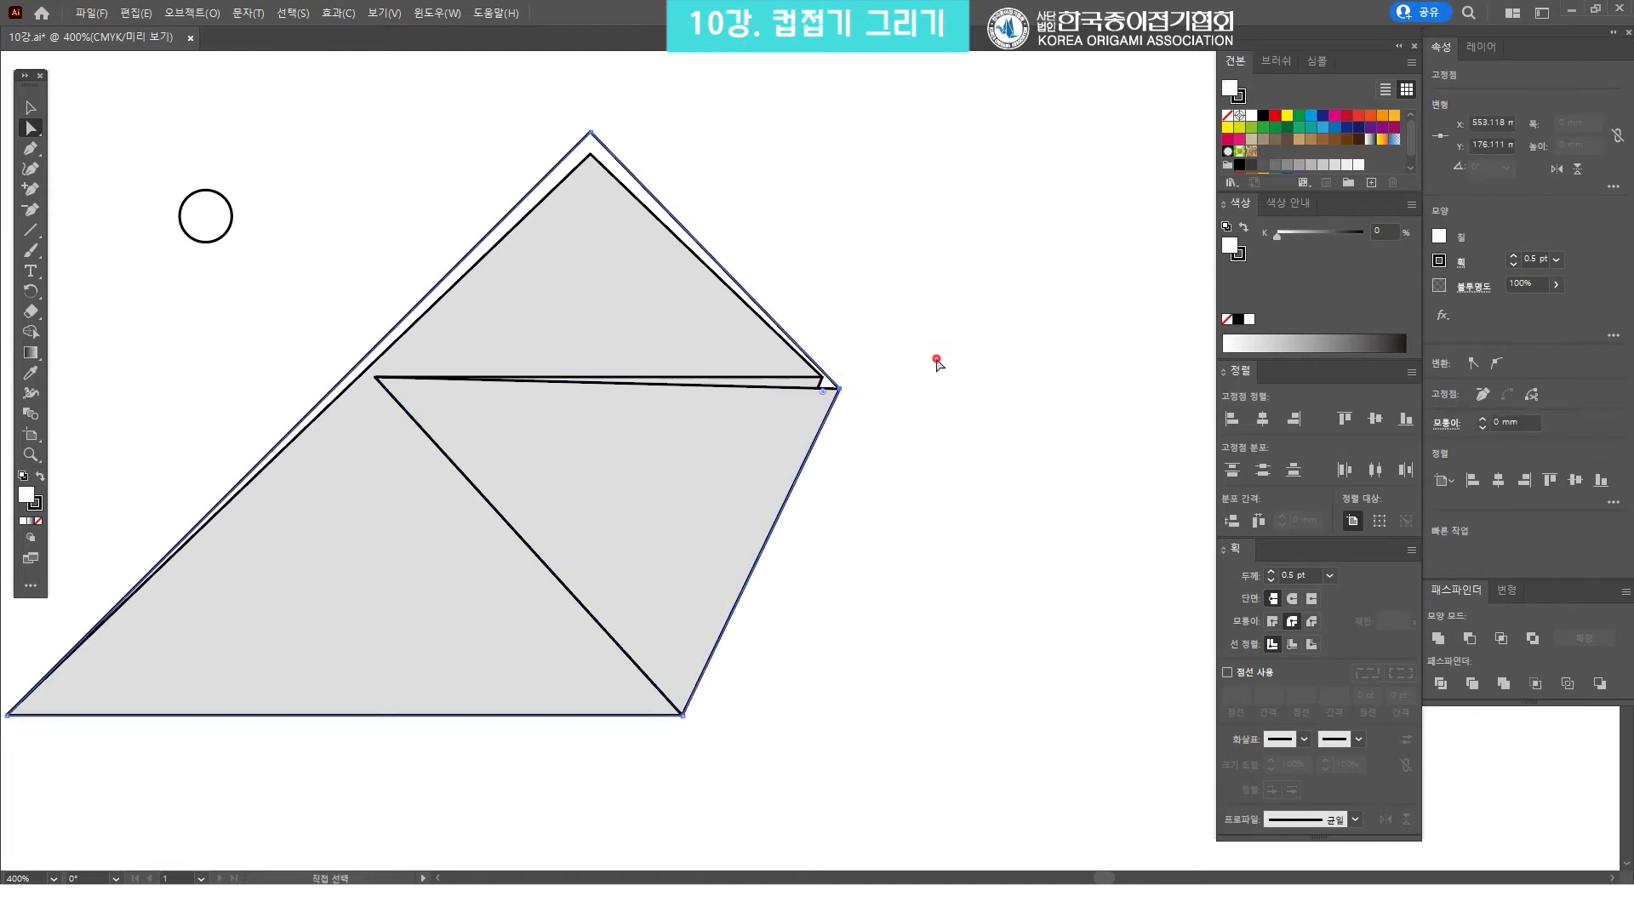
{"action": "left_click", "coordinate": [919, 383]}
{"action": "key", "text": "v"}
Fine-tune the right-corner anchor alignment, then zoom back out to see both diagrams
{"action": "mouse_move", "coordinate": [873, 468]}
{"action": "left_mouse_down"}
{"action": "mouse_move", "coordinate": [686, 287]}
{"action": "mouse_move", "coordinate": [761, 287]}
{"action": "left_mouse_up"}
{"action": "left_click", "coordinate": [937, 338]}
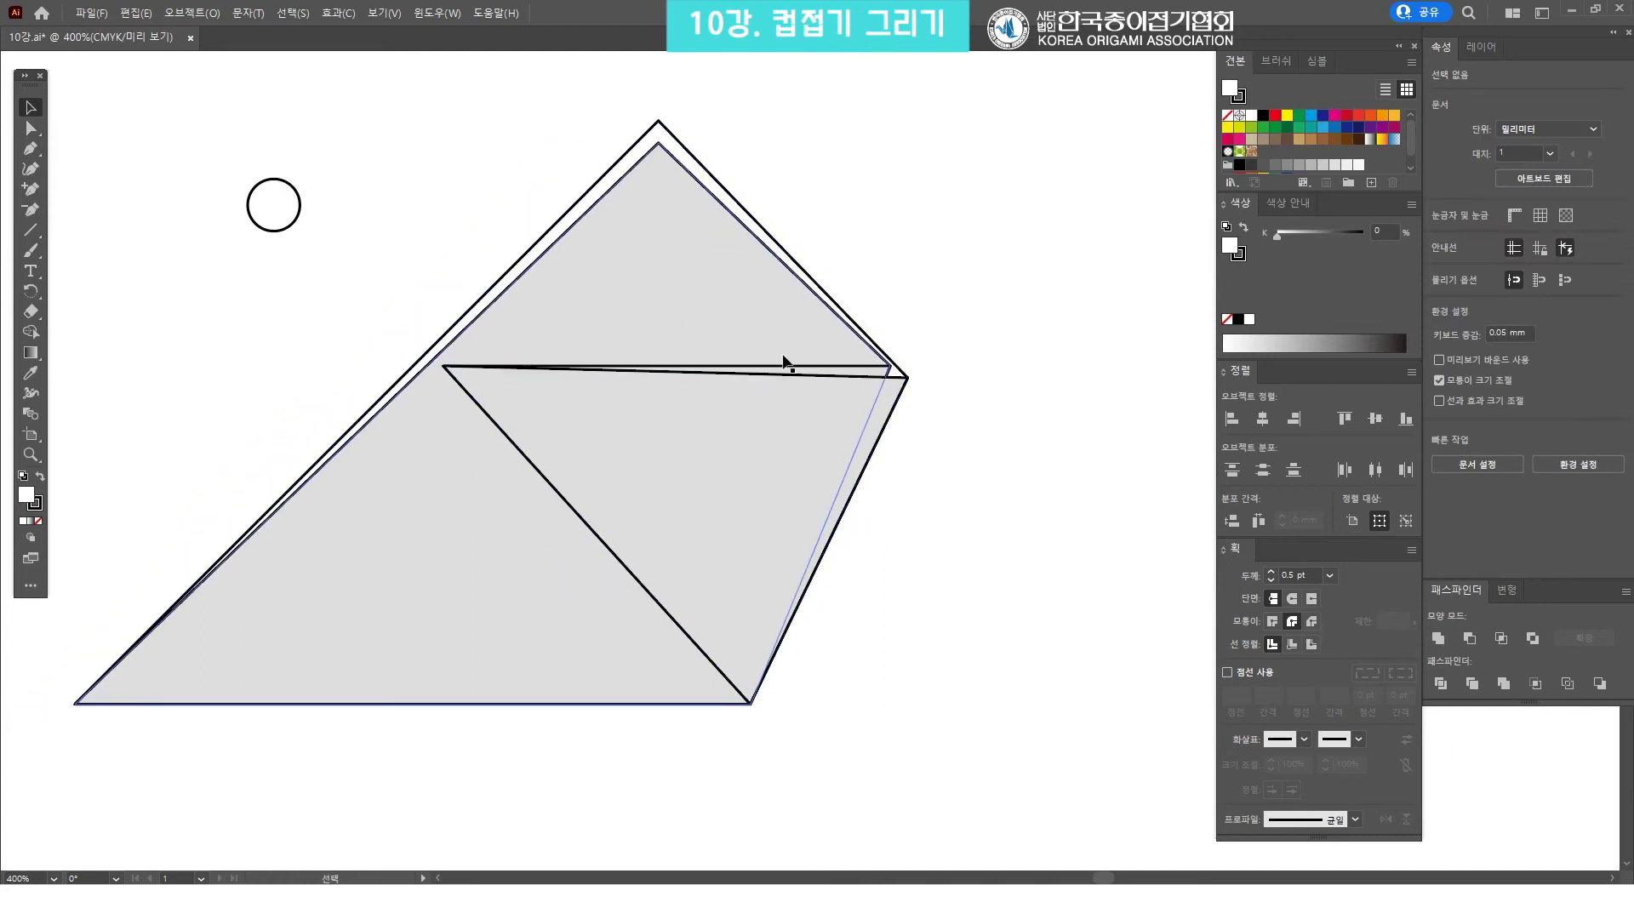
{"action": "left_click", "coordinate": [859, 372]}
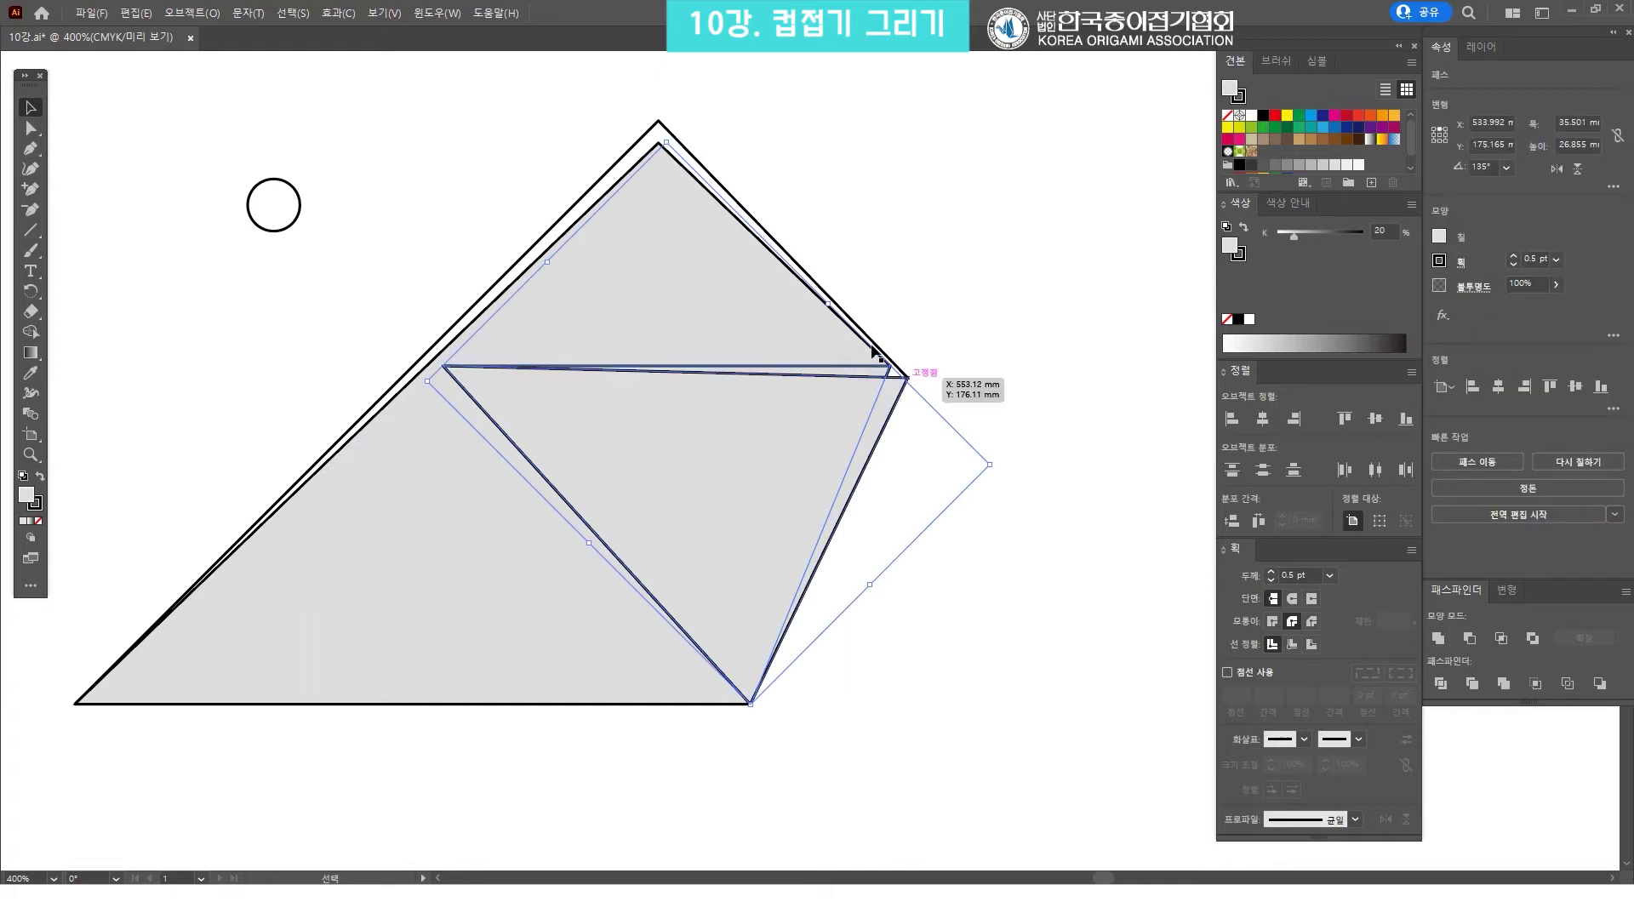
{"action": "left_click", "coordinate": [1251, 116]}
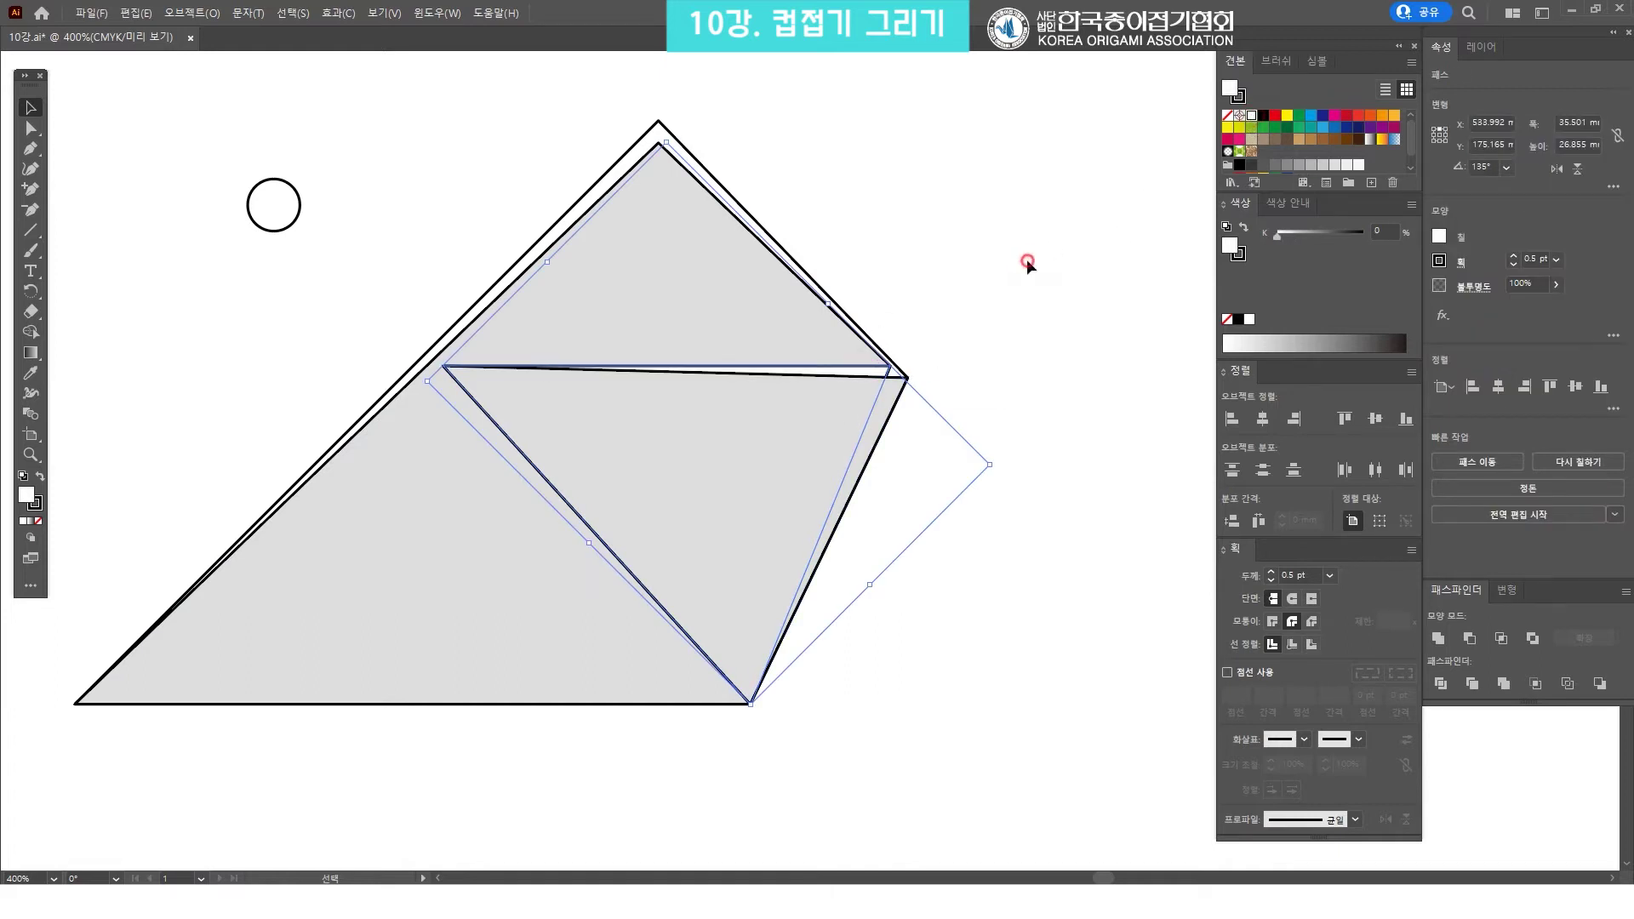
{"action": "left_click", "coordinate": [1022, 265]}
{"action": "key", "text": "z"}
{"action": "left_click", "coordinate": [914, 379]}
{"action": "key", "text": "a"}
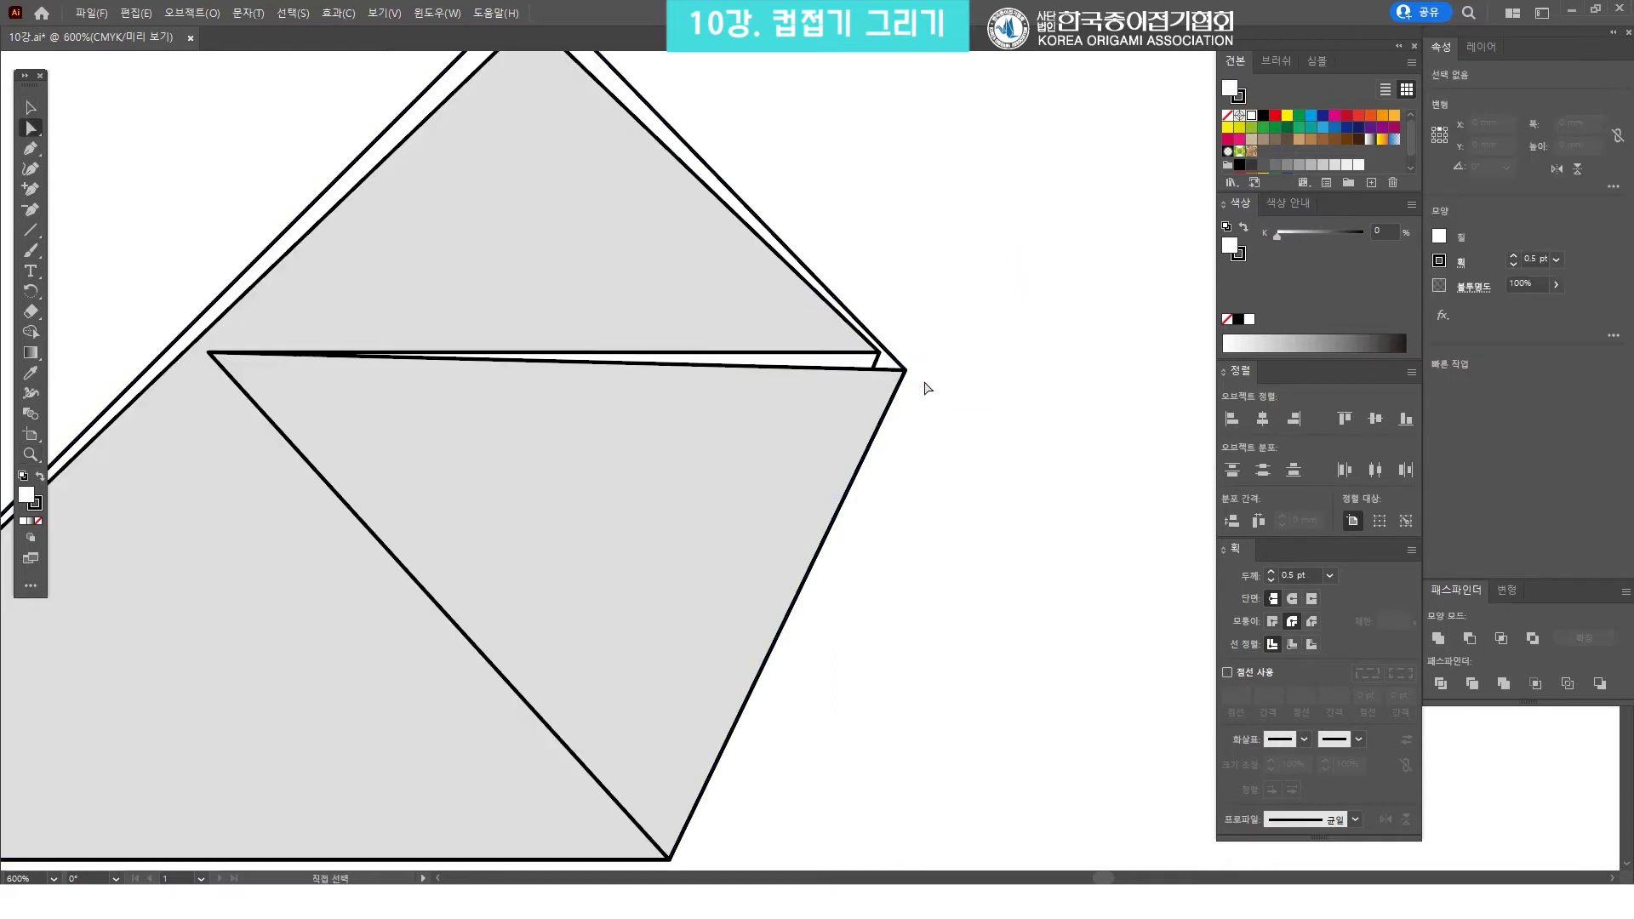
{"action": "left_click_drag", "start_coordinate": [899, 366], "coordinate": [896, 363]}
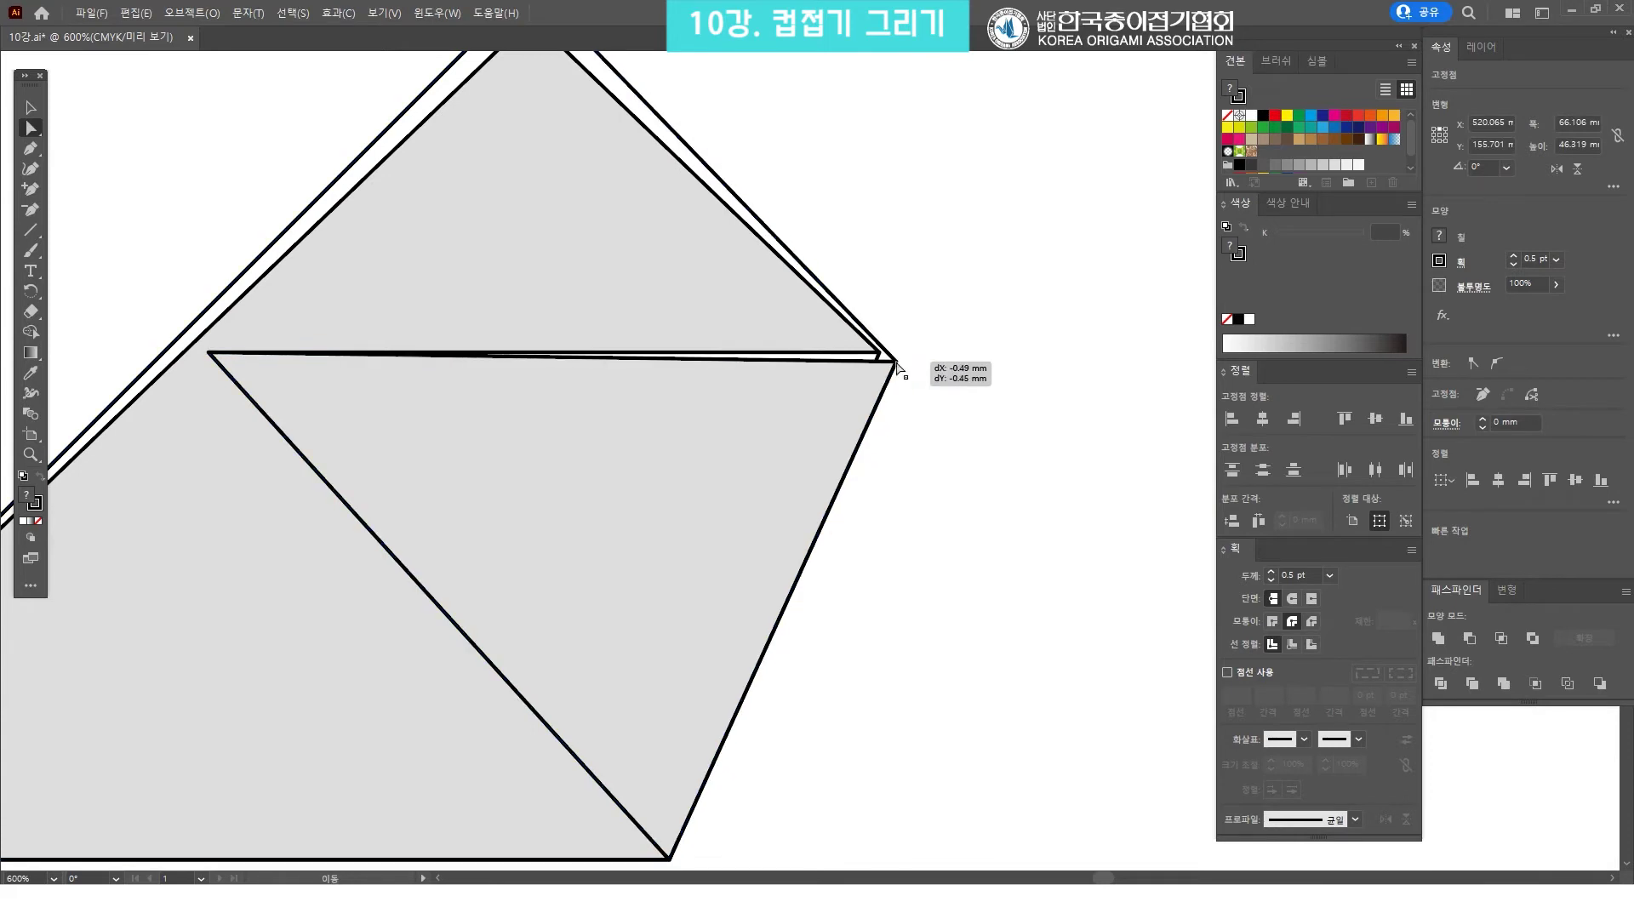
{"action": "key", "text": "ctrl+minus"}
{"action": "key", "text": "ctrl+minus"}
{"action": "key", "text": "ctrl+minus"}
{"action": "key", "text": "v"}
{"action": "left_click", "coordinate": [900, 328]}
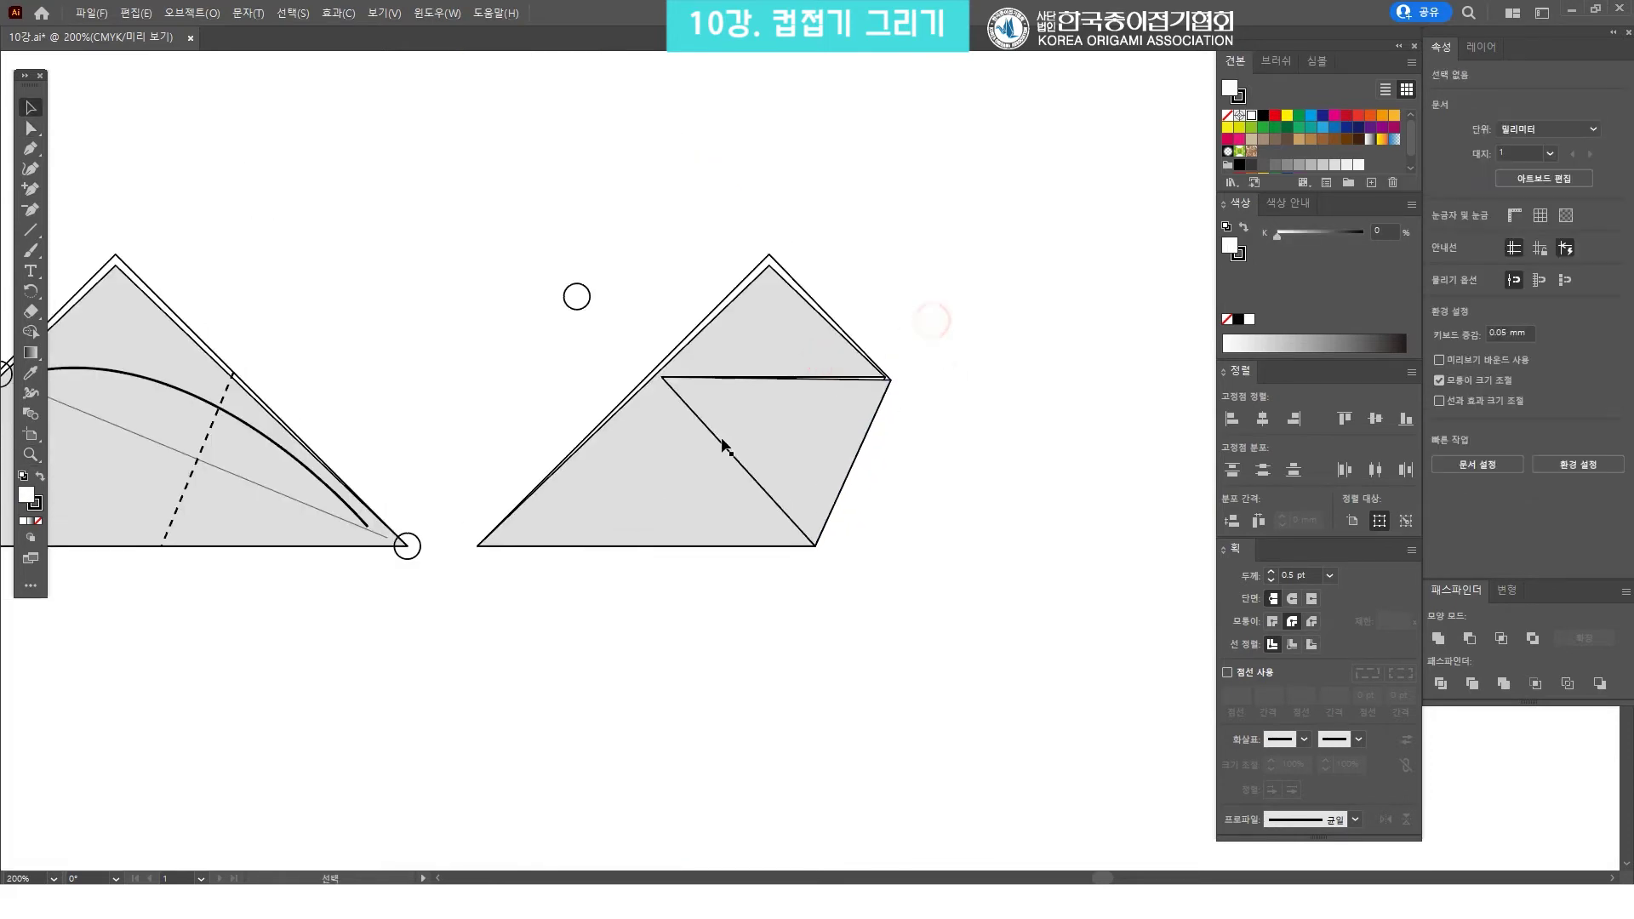
Move the small circle onto the triangle's lower-left corner
{"action": "left_click_drag", "start_coordinate": [956, 562], "coordinate": [851, 449]}
{"action": "left_click", "coordinate": [938, 325]}
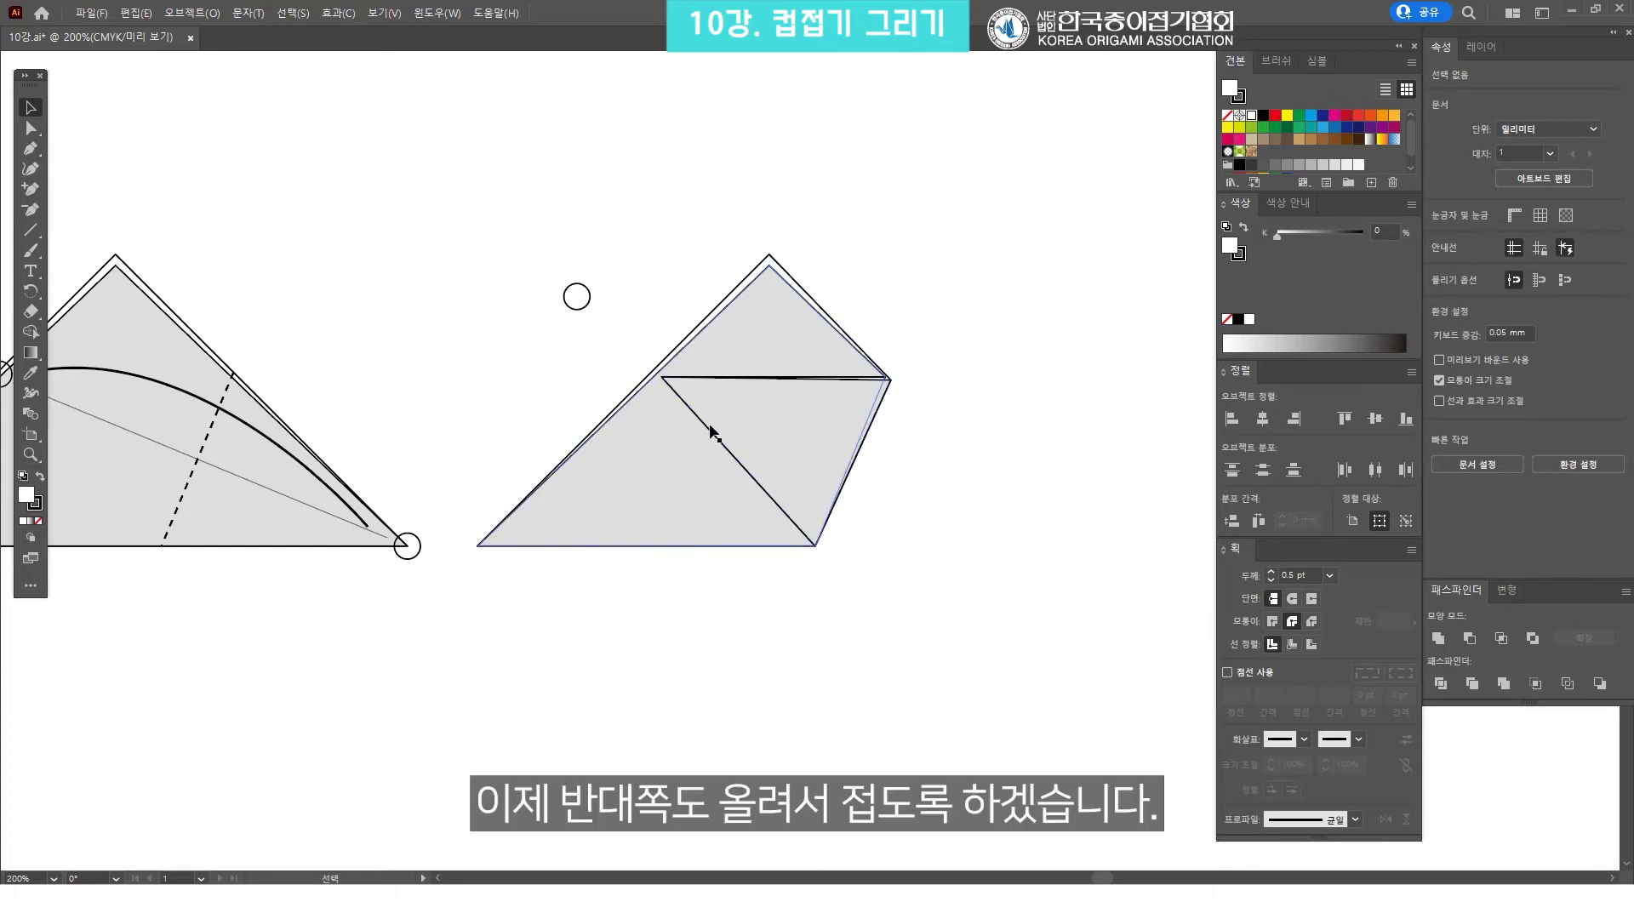
{"action": "left_click", "coordinate": [947, 409]}
{"action": "left_click_drag", "start_coordinate": [842, 430], "coordinate": [769, 392]}
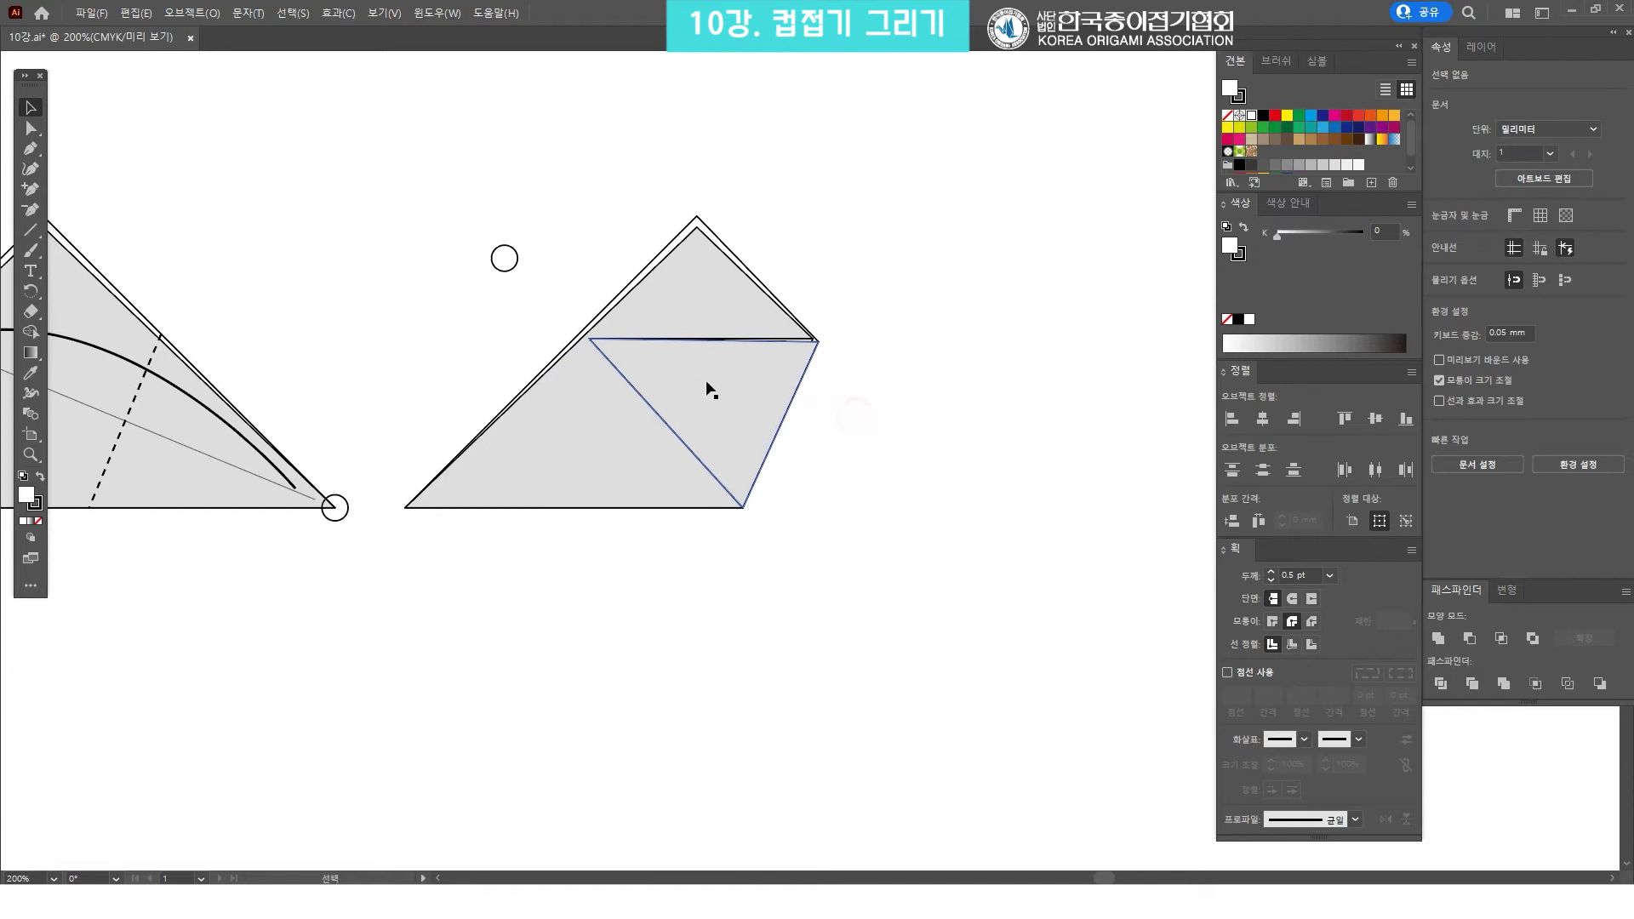
{"action": "key", "text": "z"}
{"action": "left_click", "coordinate": [702, 381]}
{"action": "key", "text": "v"}
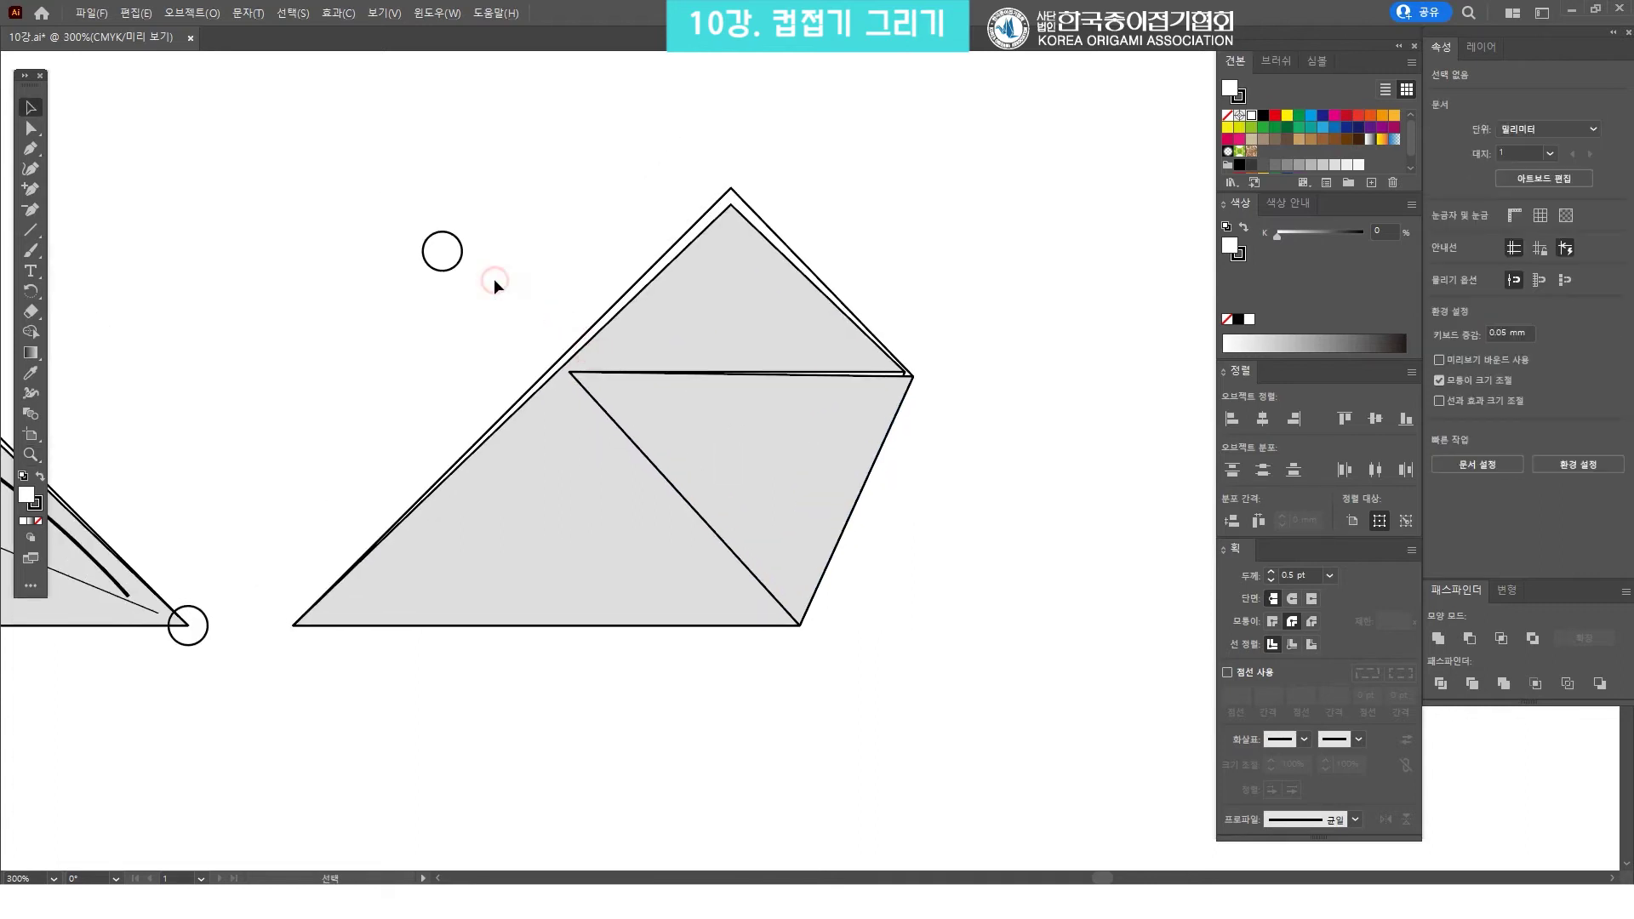
{"action": "left_click", "coordinate": [462, 257]}
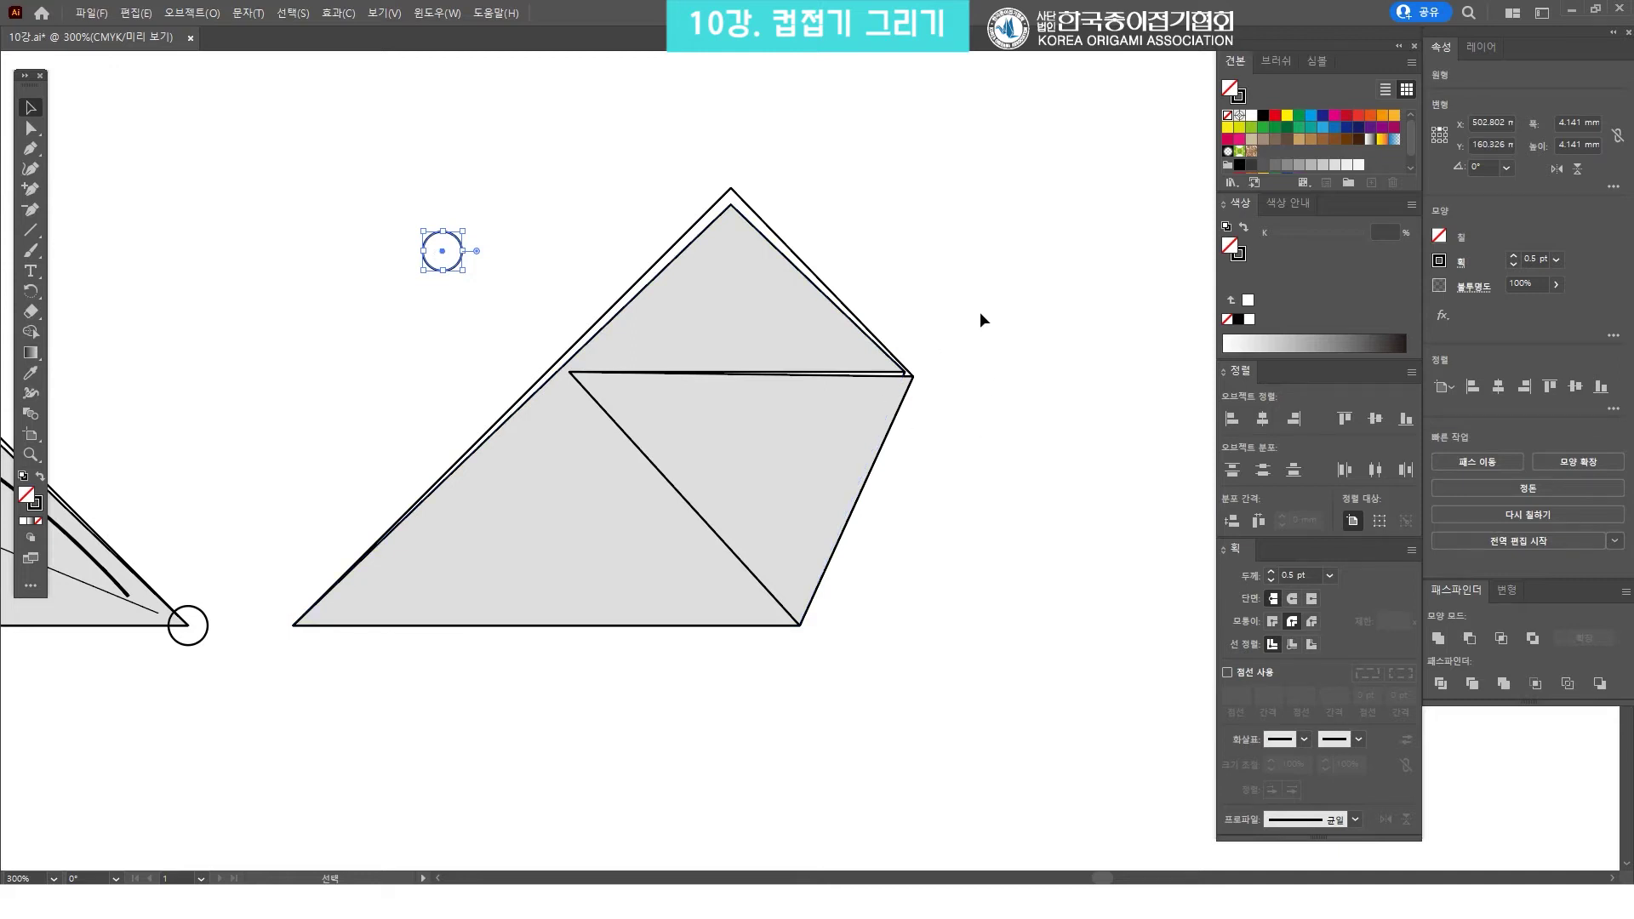
{"action": "left_click", "coordinate": [1026, 294]}
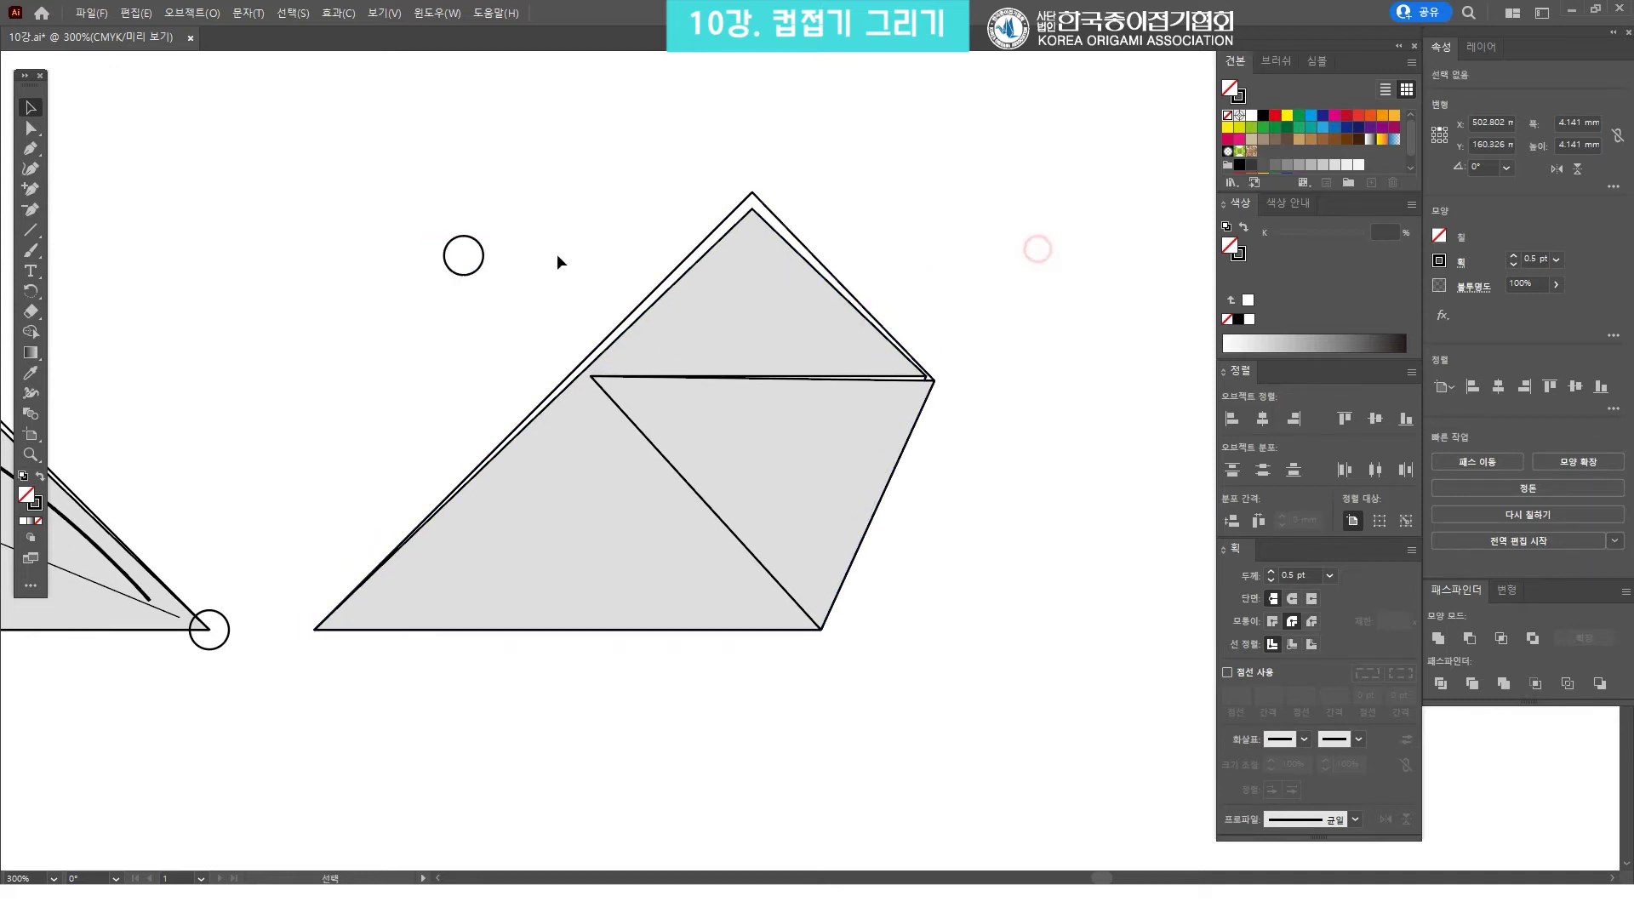
{"action": "left_click_drag", "start_coordinate": [476, 270], "coordinate": [329, 644]}
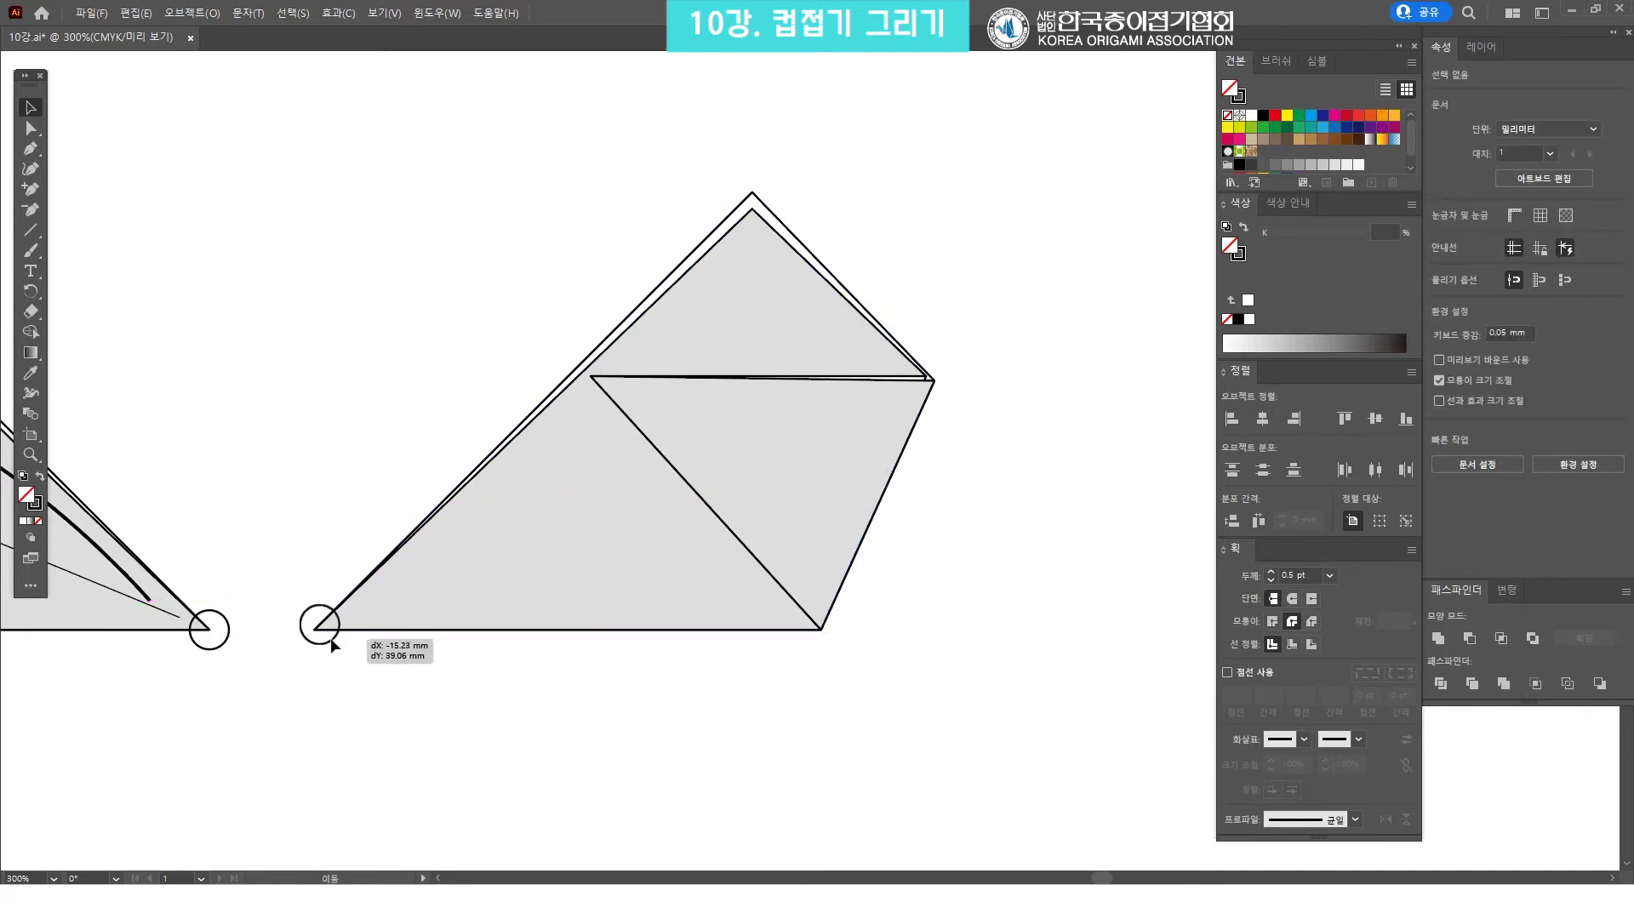
{"action": "left_click", "coordinate": [361, 439]}
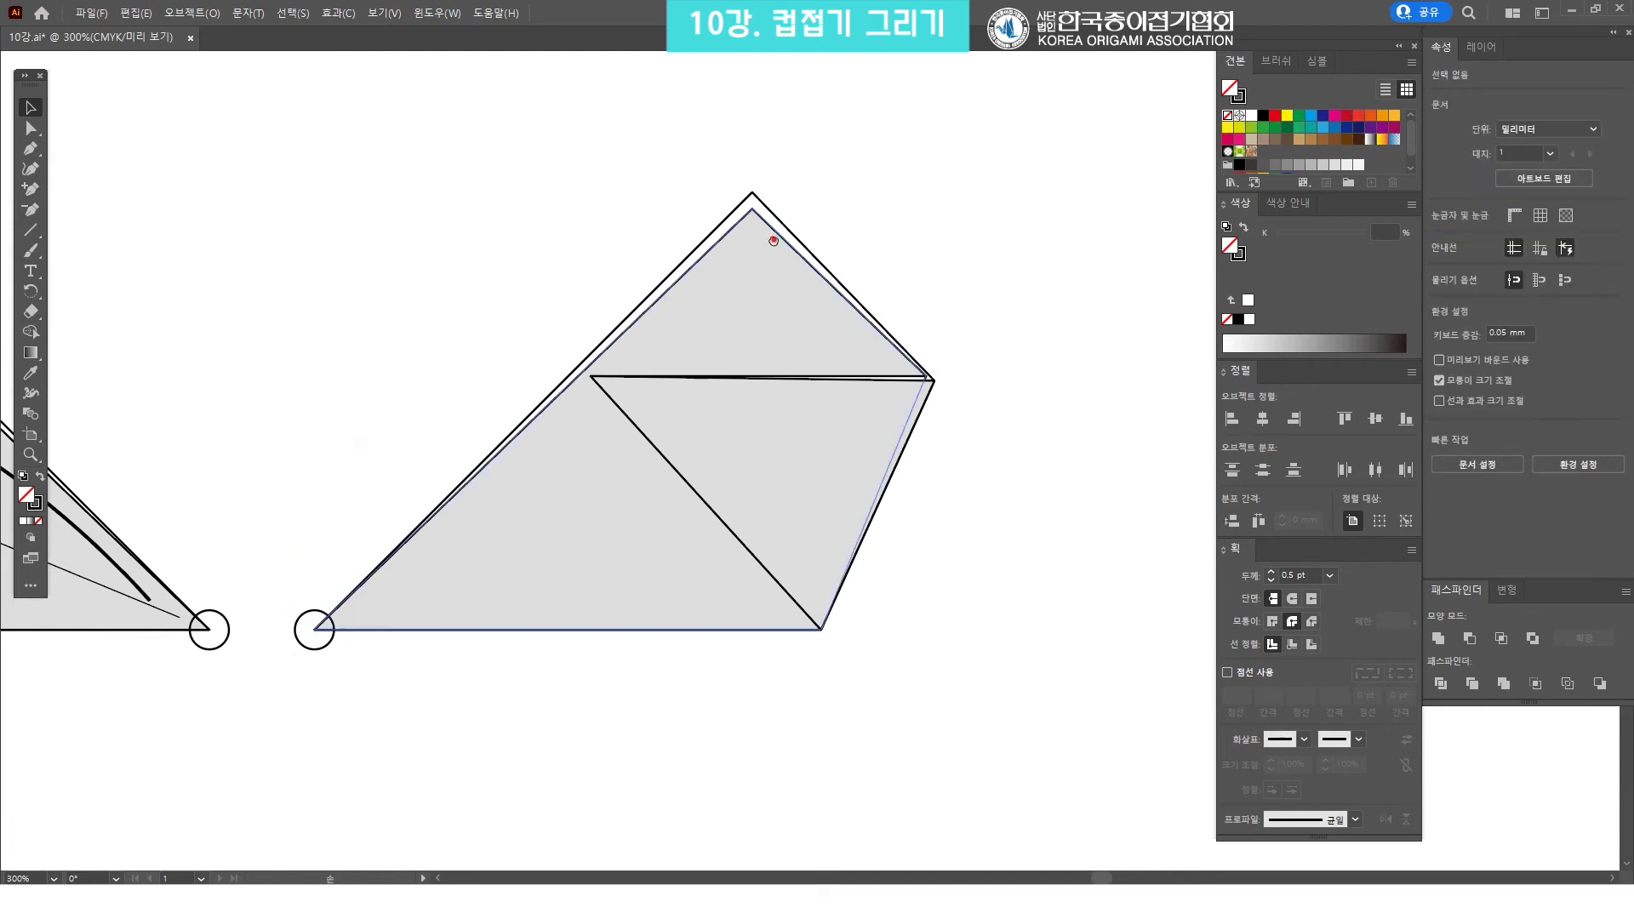
Draw a horizontal line leftward from the triangle's right corner past its left edge
{"action": "scroll", "coordinate": [671, 409], "scroll_direction": "down", "scroll_amount": 5}
{"action": "scroll", "coordinate": [671, 408], "scroll_direction": "up", "scroll_amount": 4}
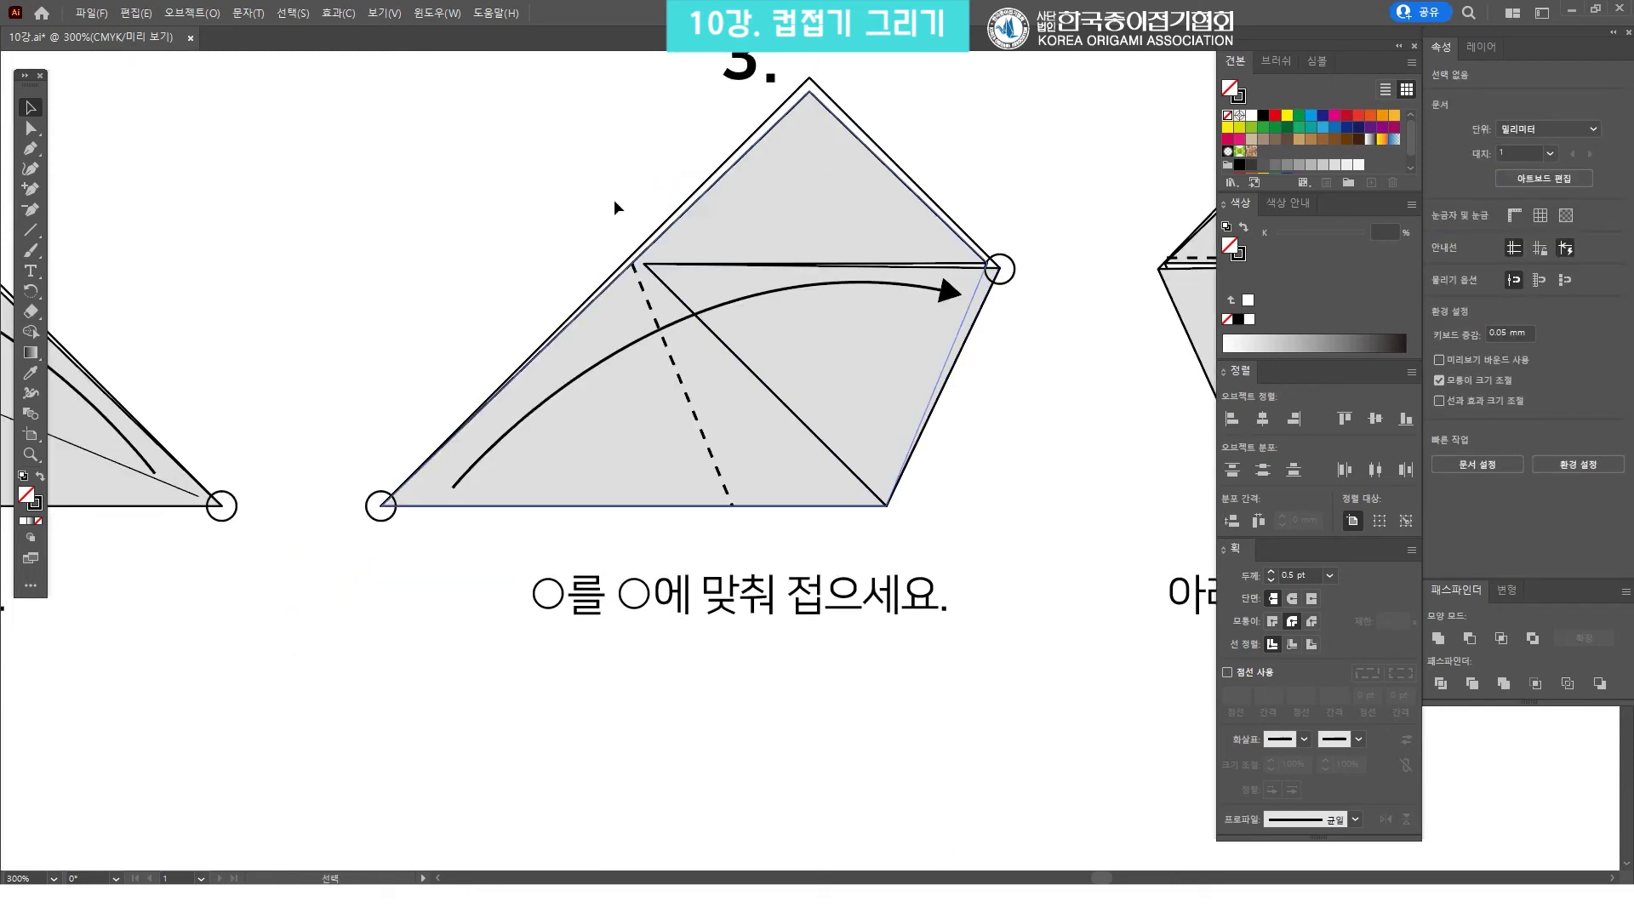
{"action": "scroll", "coordinate": [740, 664], "scroll_direction": "down", "scroll_amount": 4}
{"action": "scroll", "coordinate": [806, 630], "scroll_direction": "down", "scroll_amount": 4}
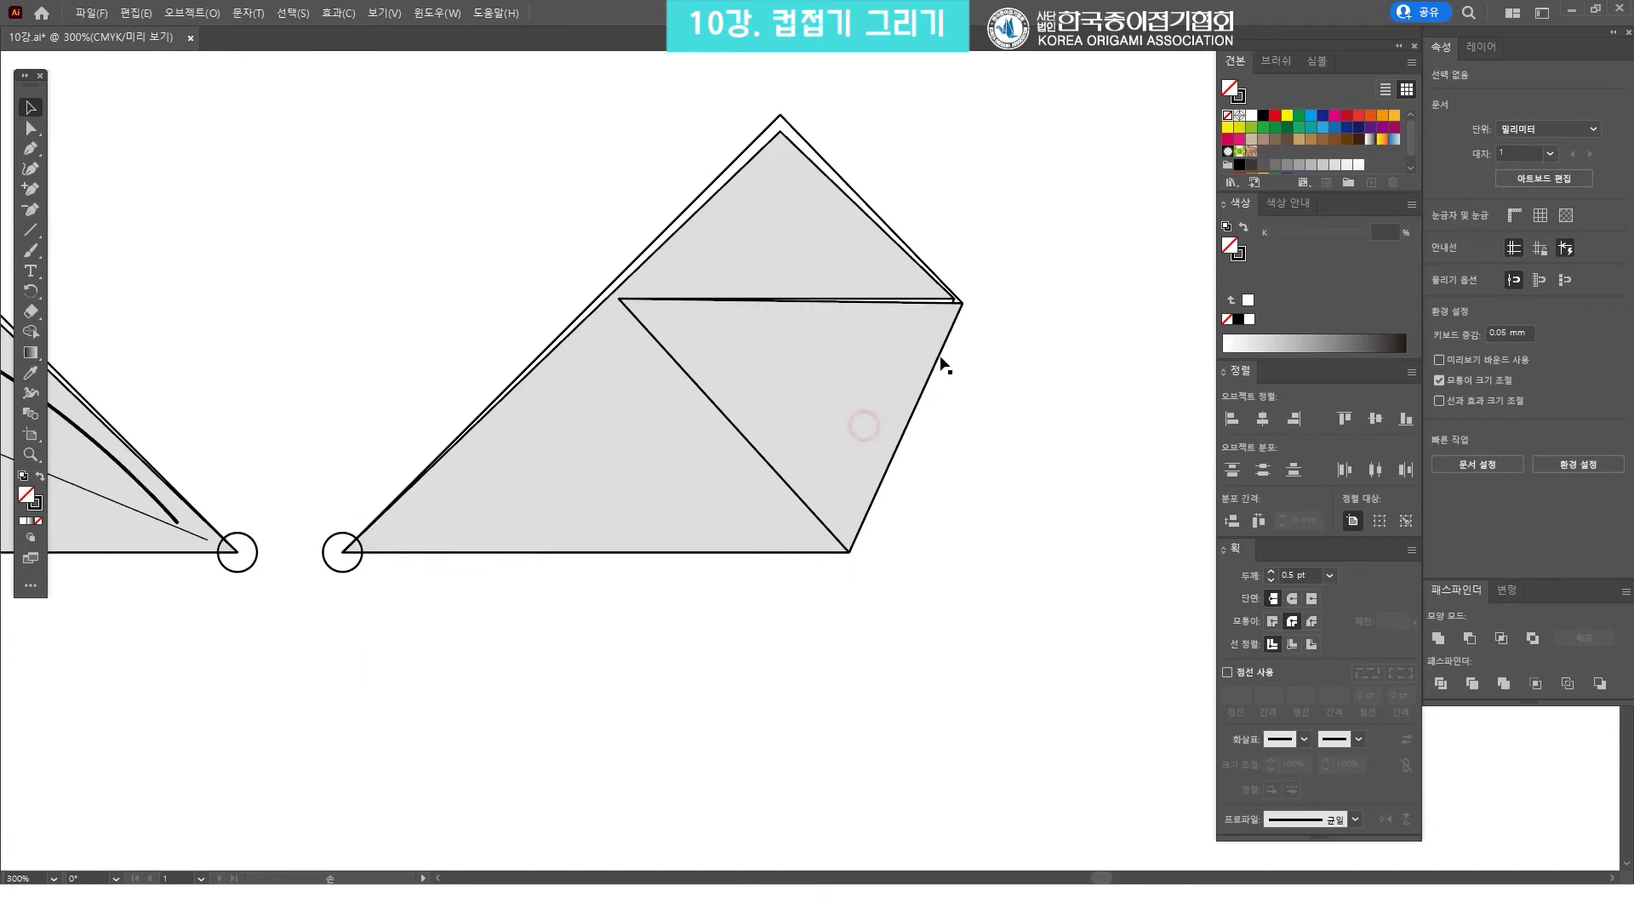
{"action": "left_click", "coordinate": [31, 229]}
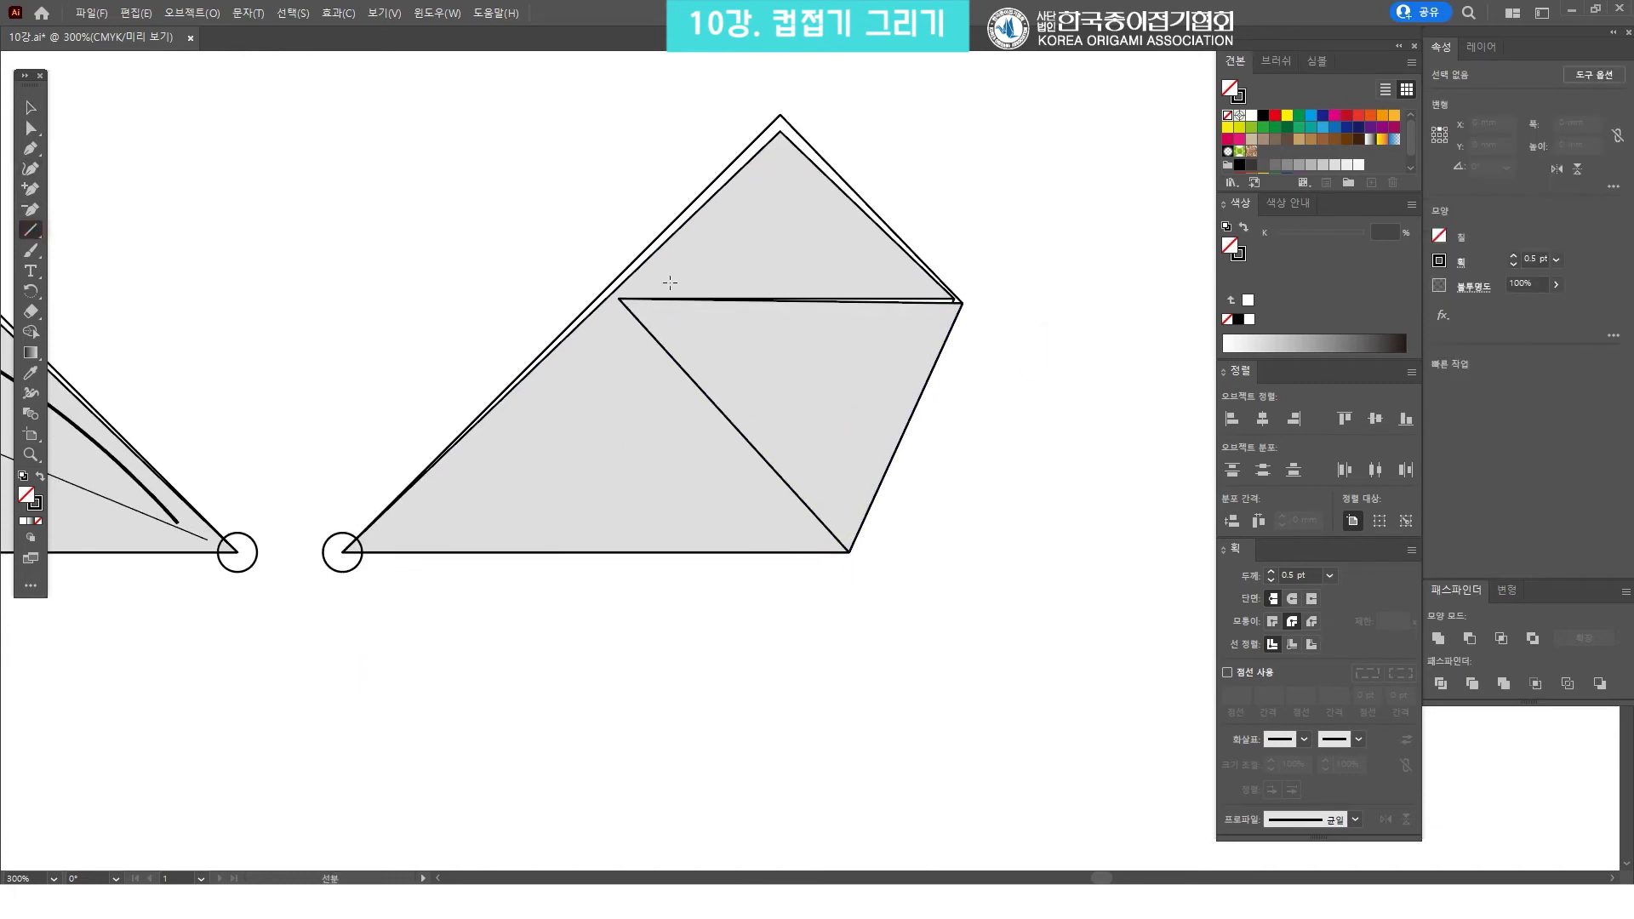
{"action": "left_click_drag", "start_coordinate": [953, 299], "coordinate": [481, 298]}
Draw a 22.5° line from where the horizontal line meets the triangle's left edge
{"action": "key", "text": "v"}
{"action": "left_click", "coordinate": [1051, 303]}
{"action": "key", "text": "z"}
{"action": "left_click", "coordinate": [662, 340]}
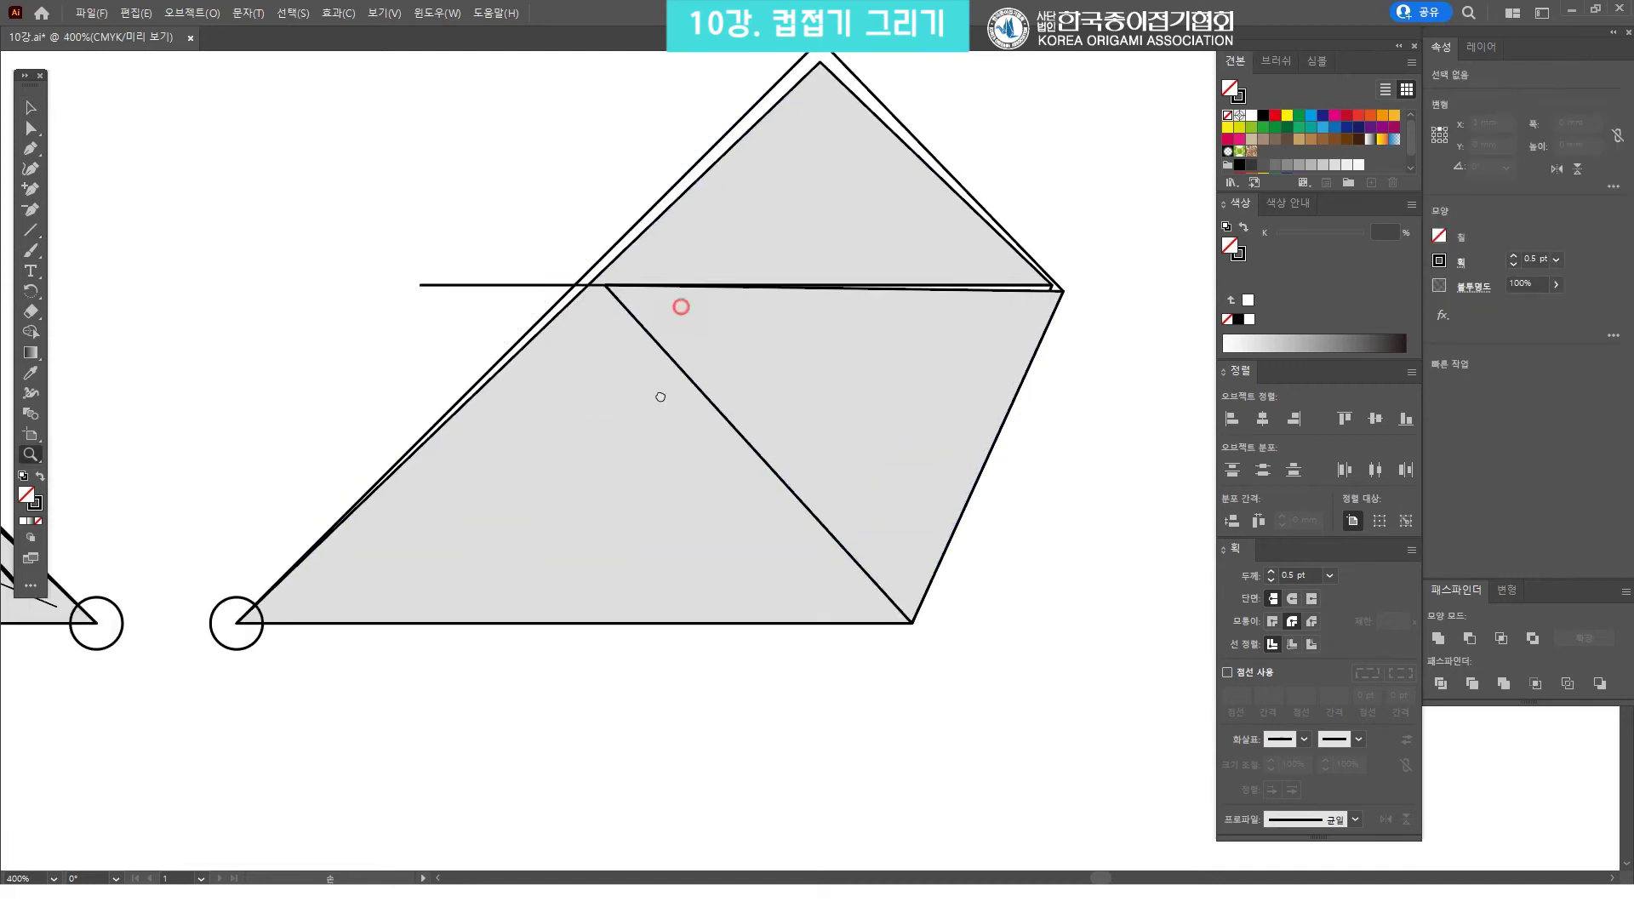
{"action": "scroll", "coordinate": [660, 396], "scroll_direction": "up", "scroll_amount": 2}
{"action": "key", "text": "v"}
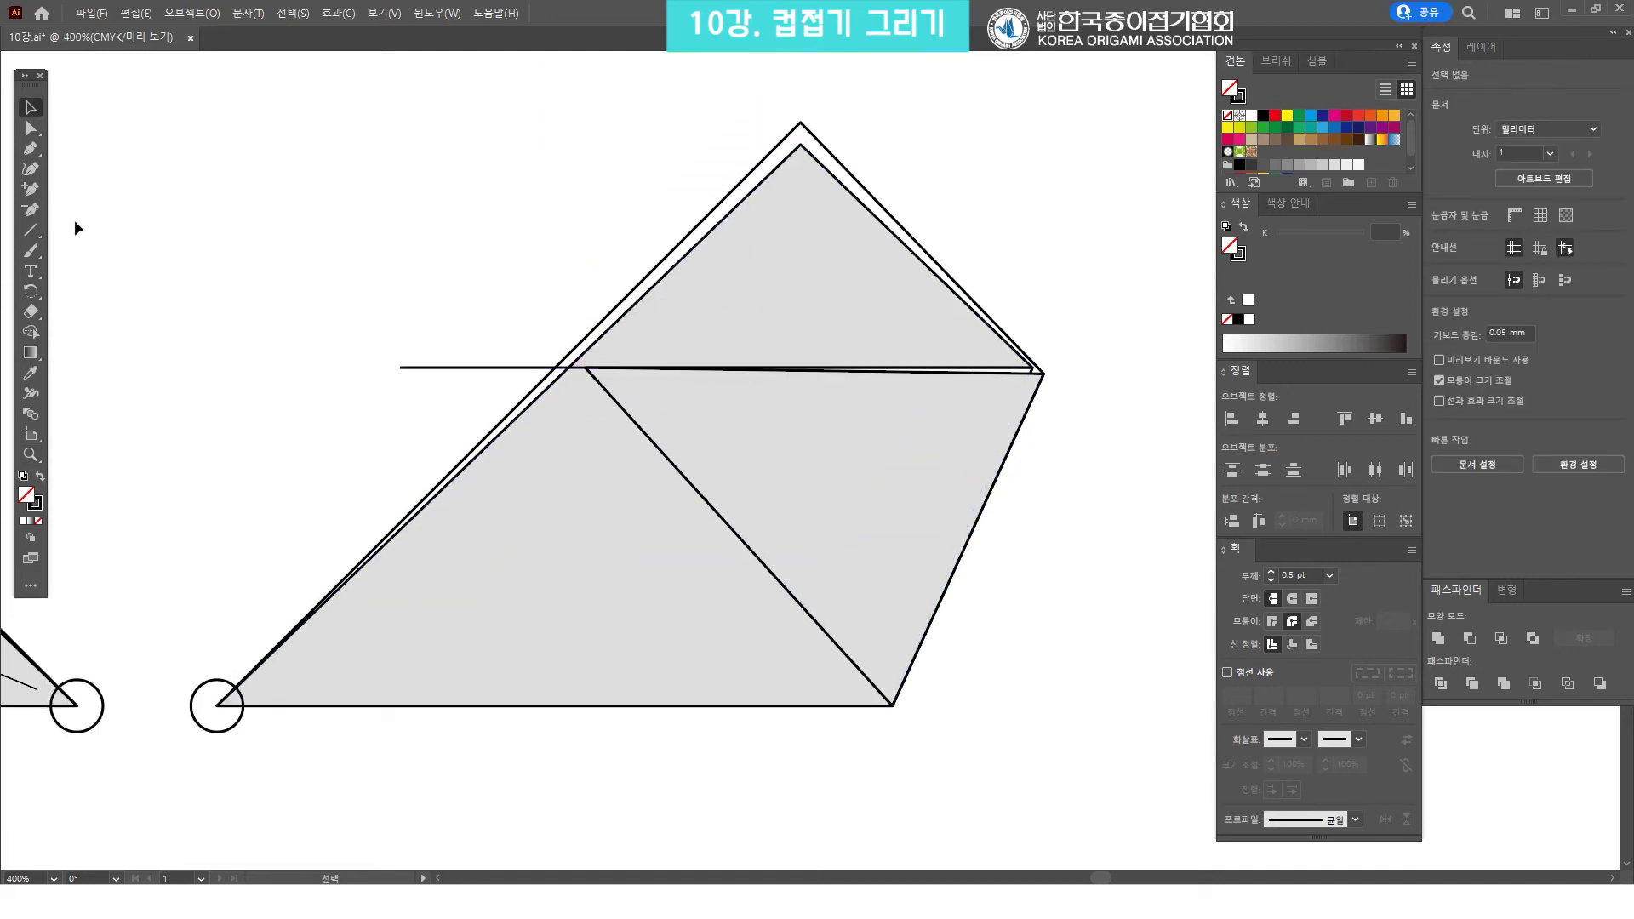
{"action": "left_click", "coordinate": [33, 230]}
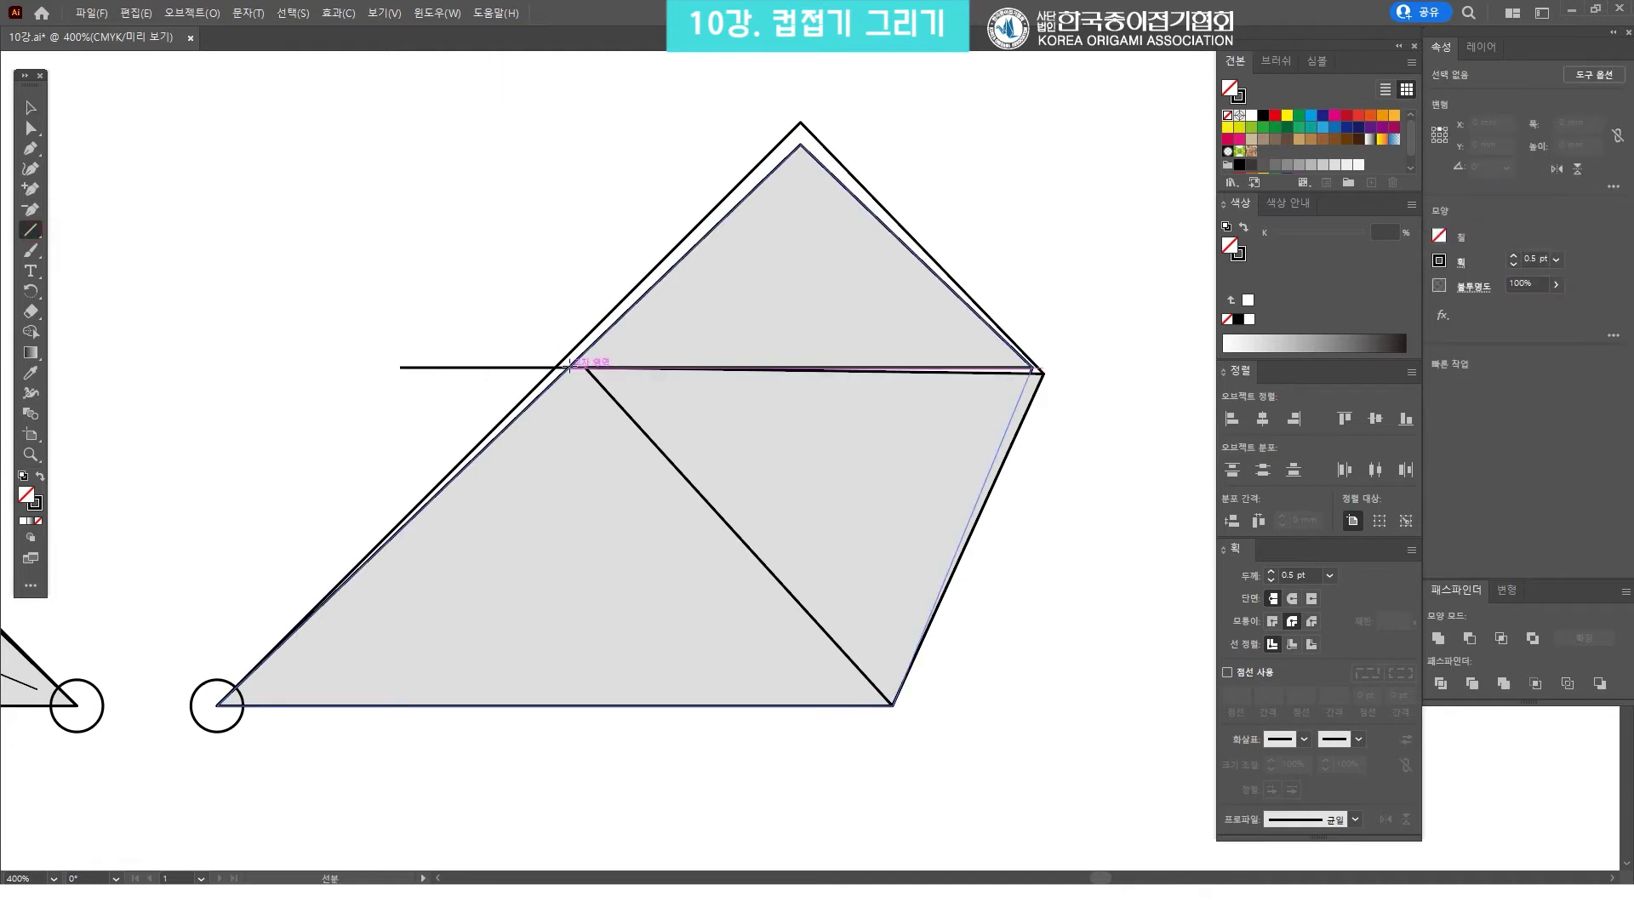
{"action": "left_click", "coordinate": [662, 362]}
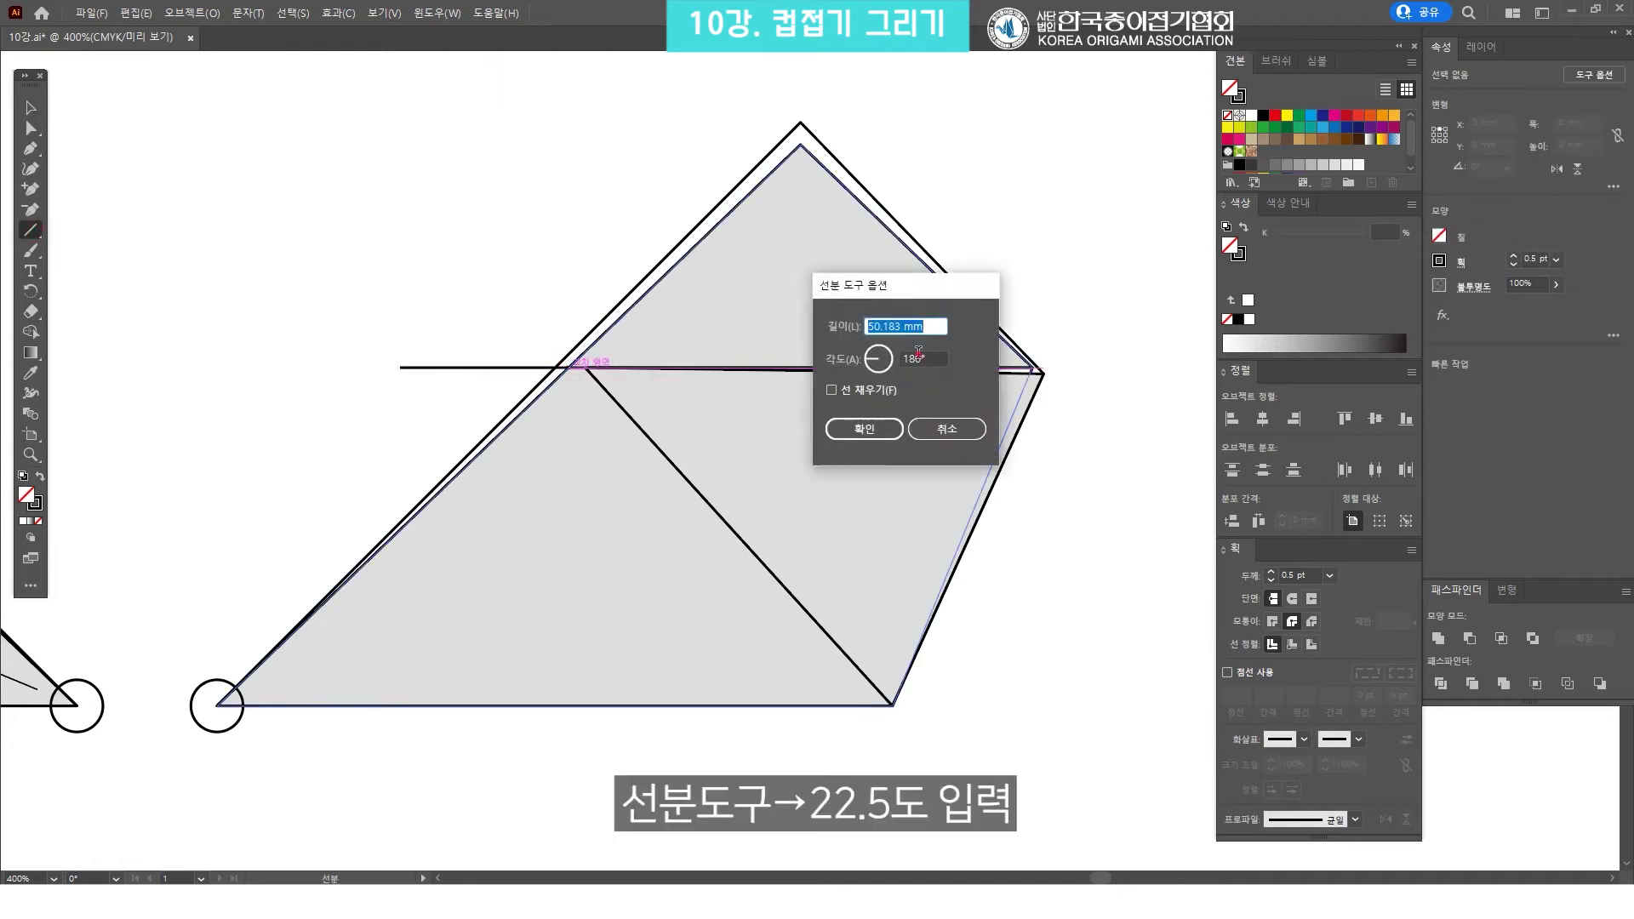
{"action": "left_click", "coordinate": [922, 354]}
{"action": "type", "text": "22.5"}
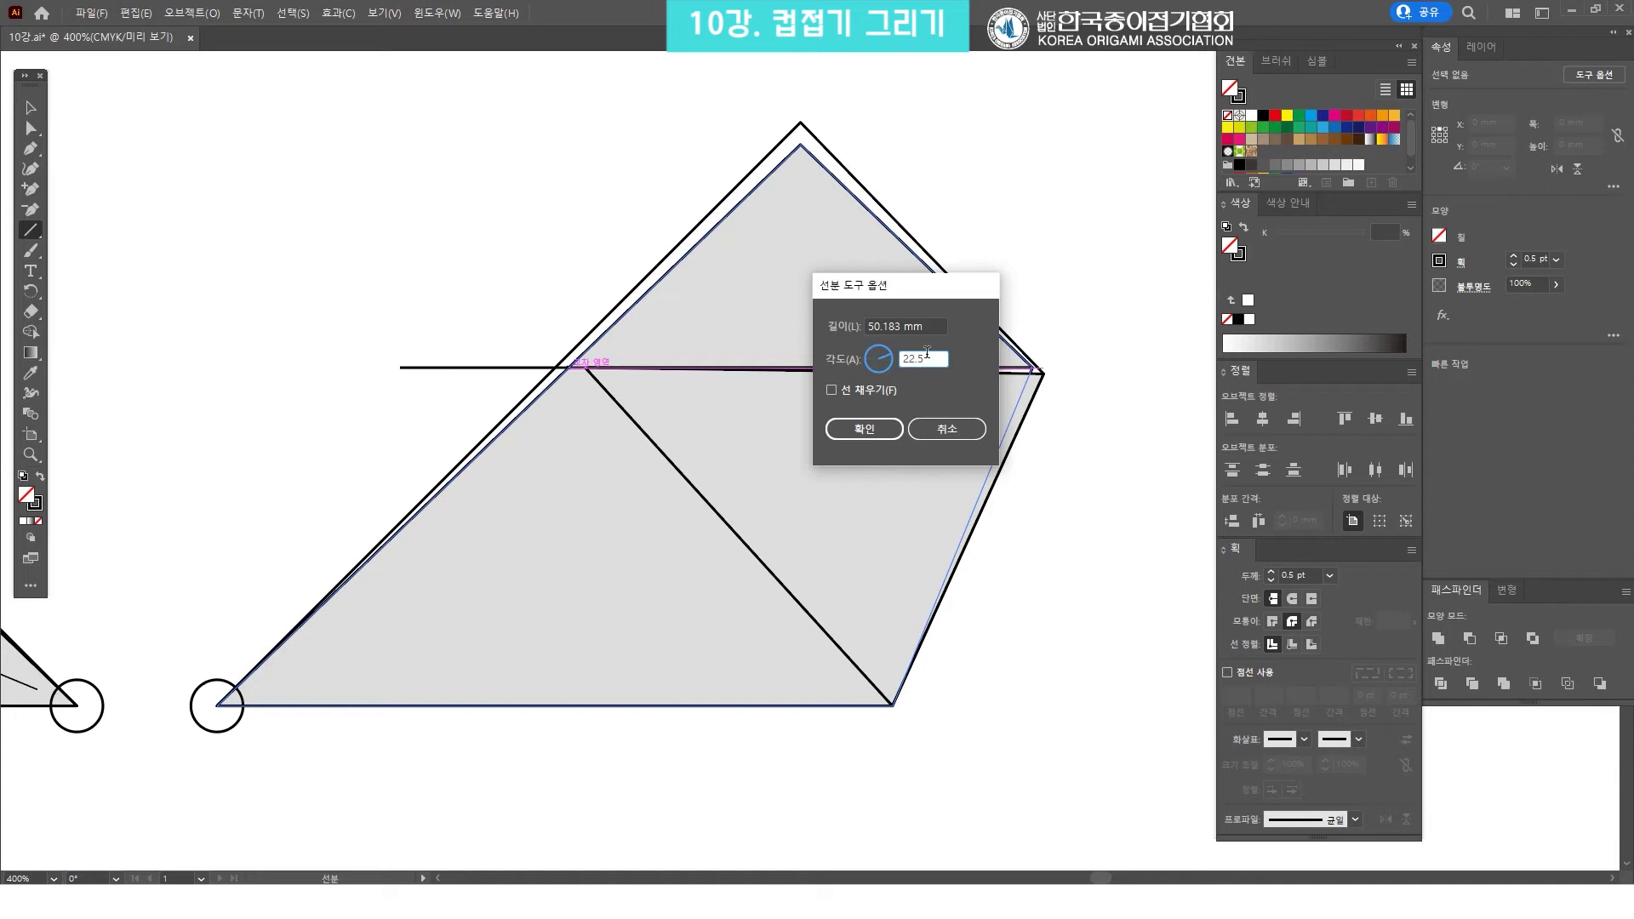
{"action": "left_click", "coordinate": [863, 428]}
{"action": "key", "text": "v"}
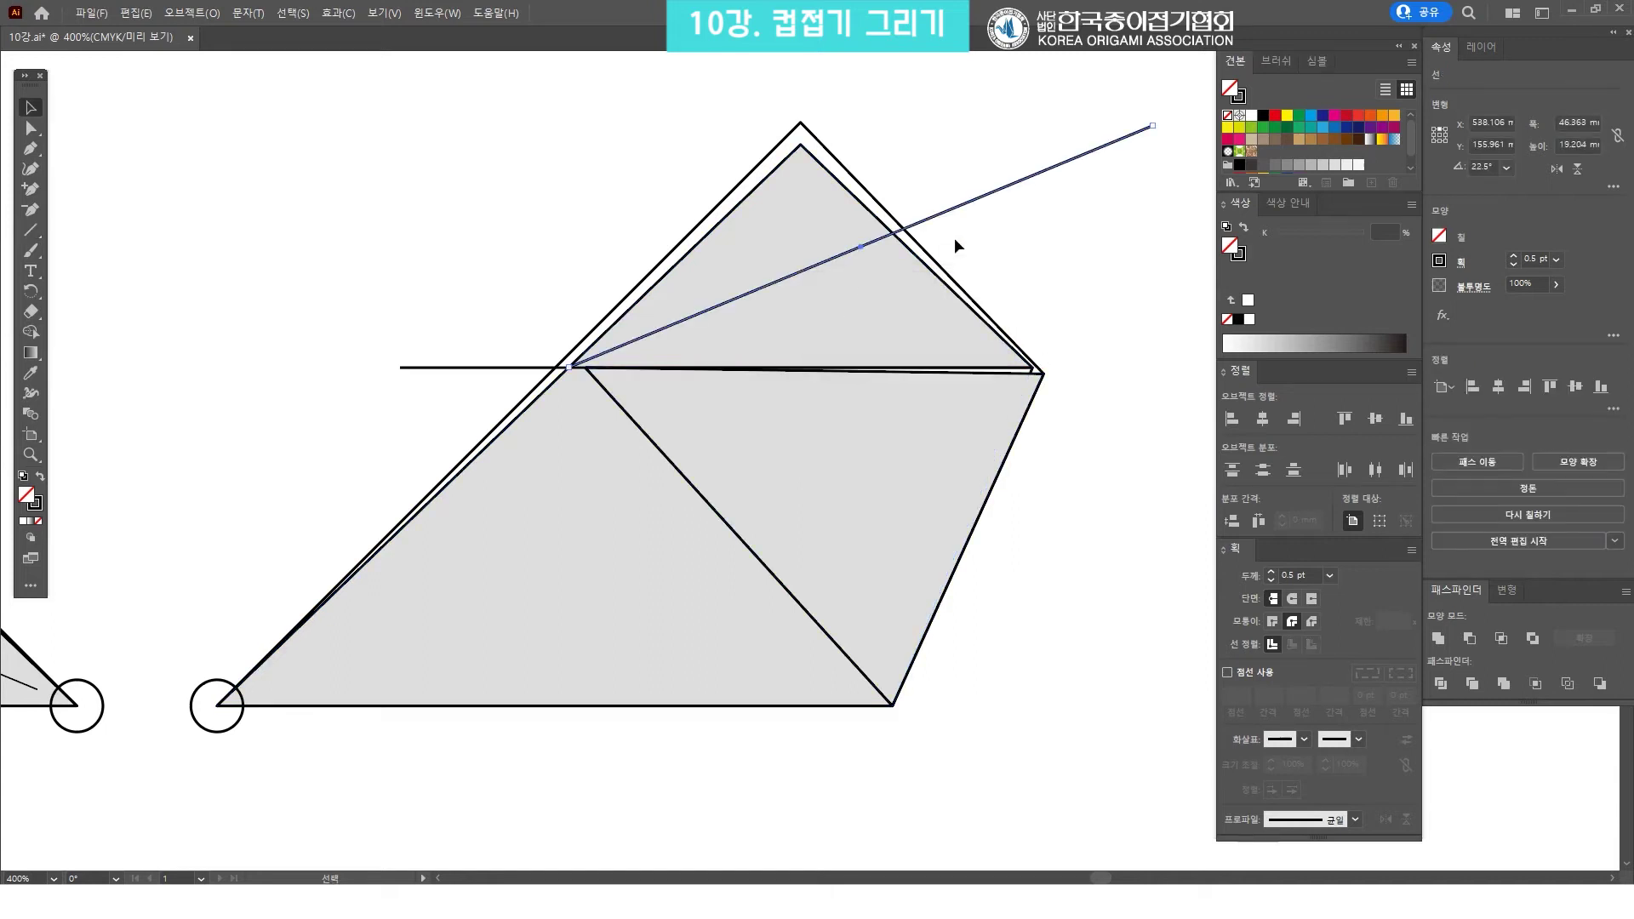
{"action": "left_click", "coordinate": [579, 316]}
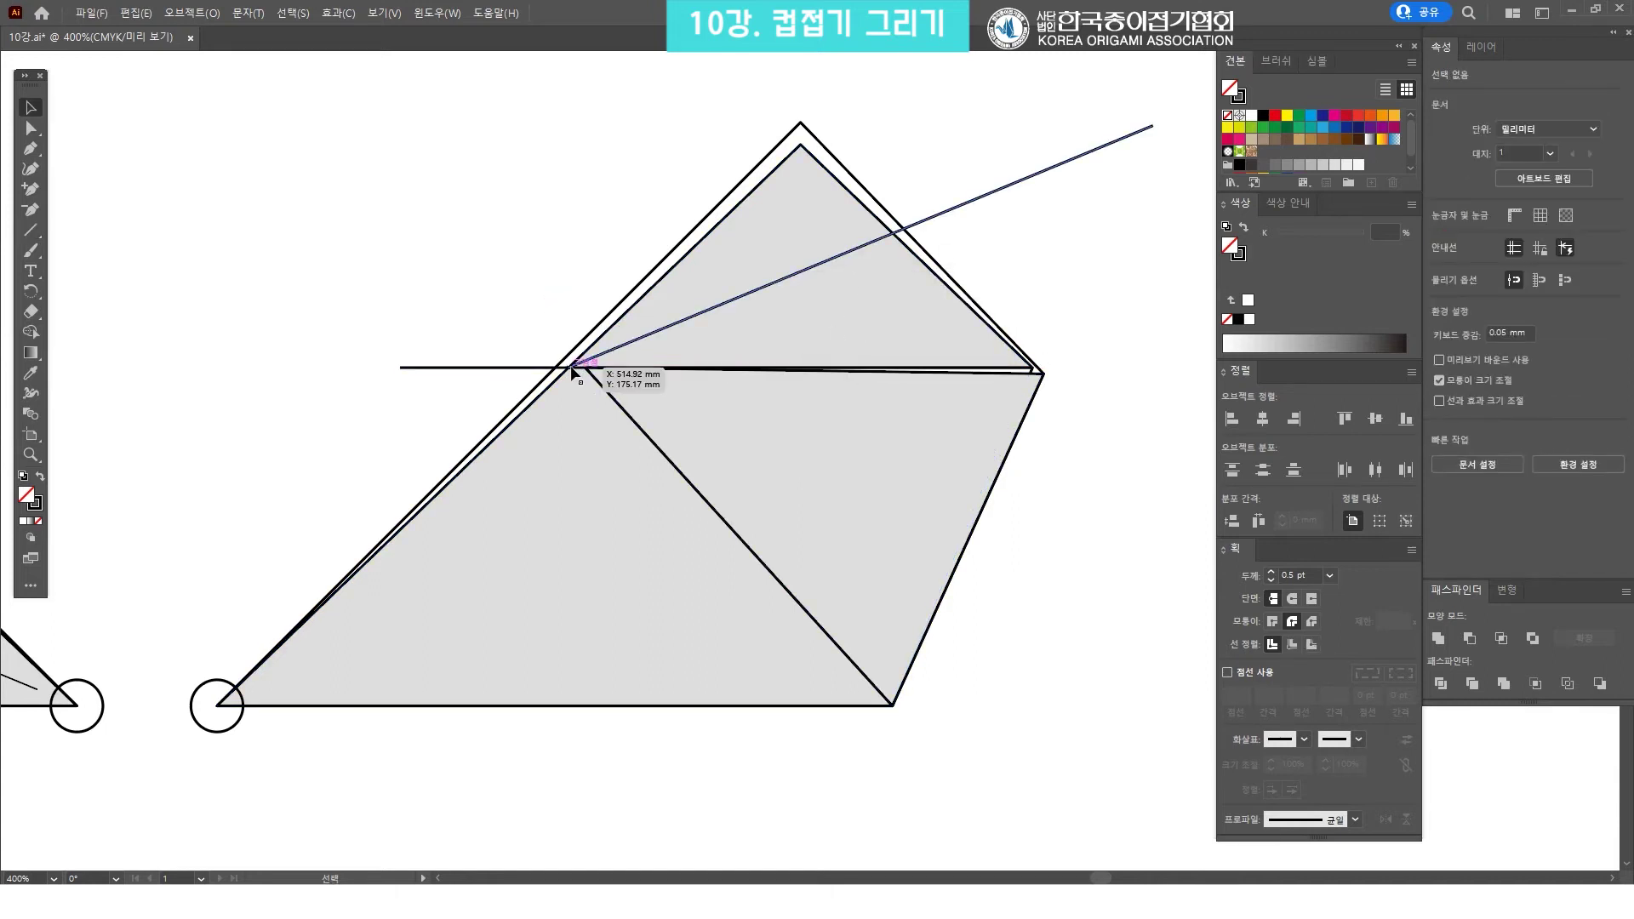
{"action": "left_click", "coordinate": [667, 329]}
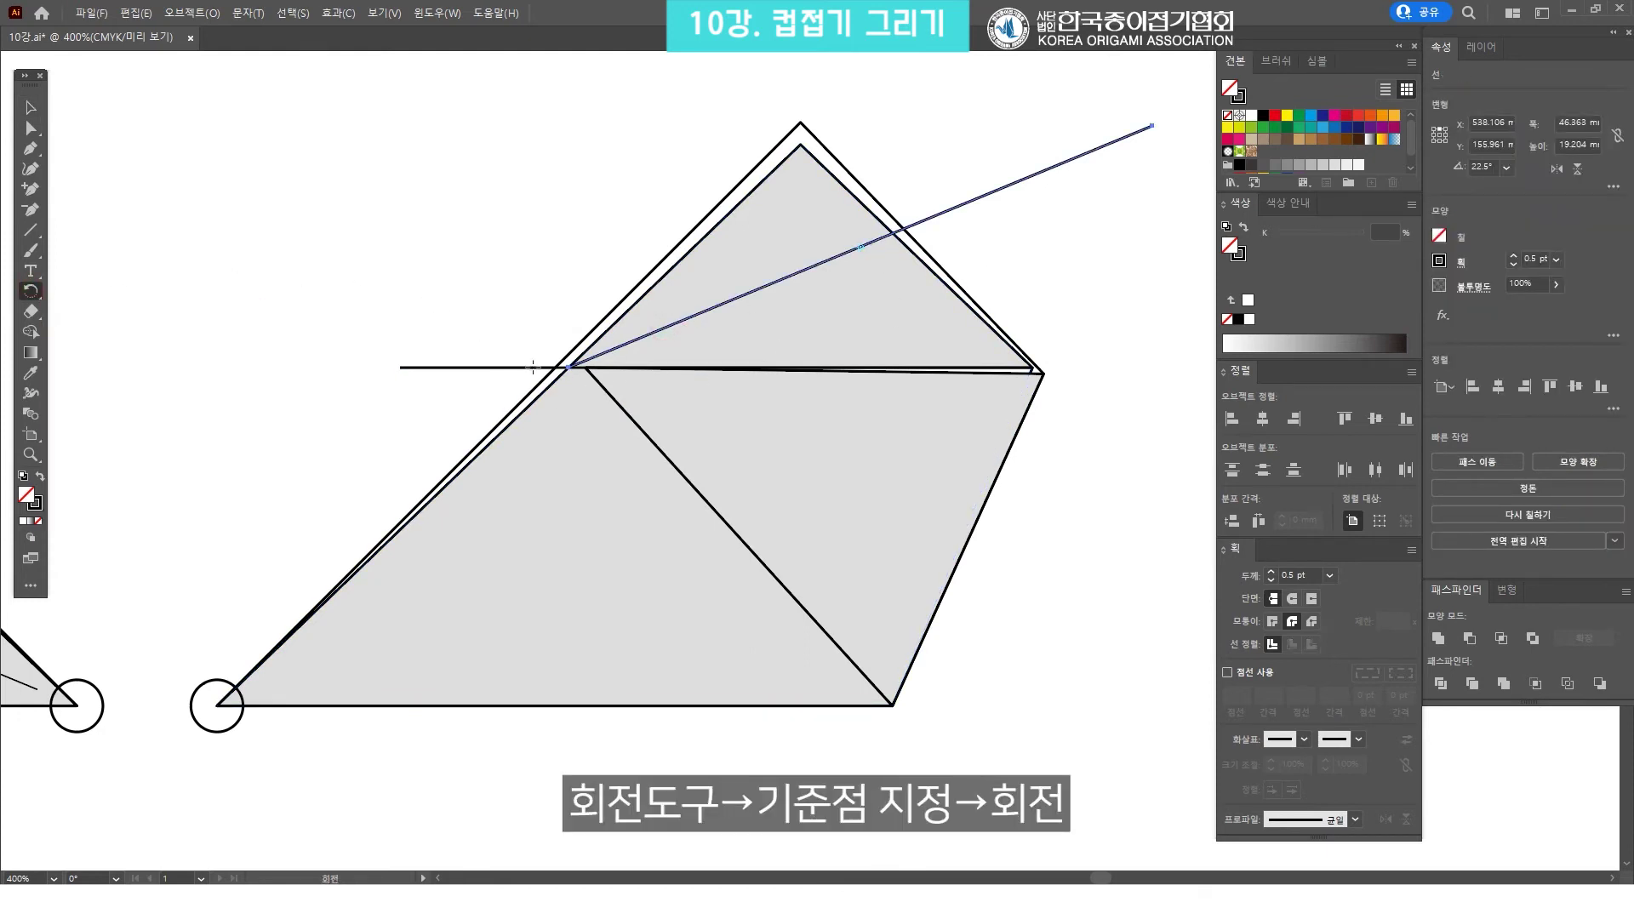
Rotate the 22.5° line around its anchor so it points downward across the triangle
{"action": "left_click_drag", "start_coordinate": [701, 335], "coordinate": [601, 511]}
{"action": "scroll", "coordinate": [740, 418], "scroll_direction": "down", "scroll_amount": 1}
{"action": "scroll", "coordinate": [740, 418], "scroll_direction": "down", "scroll_amount": 2}
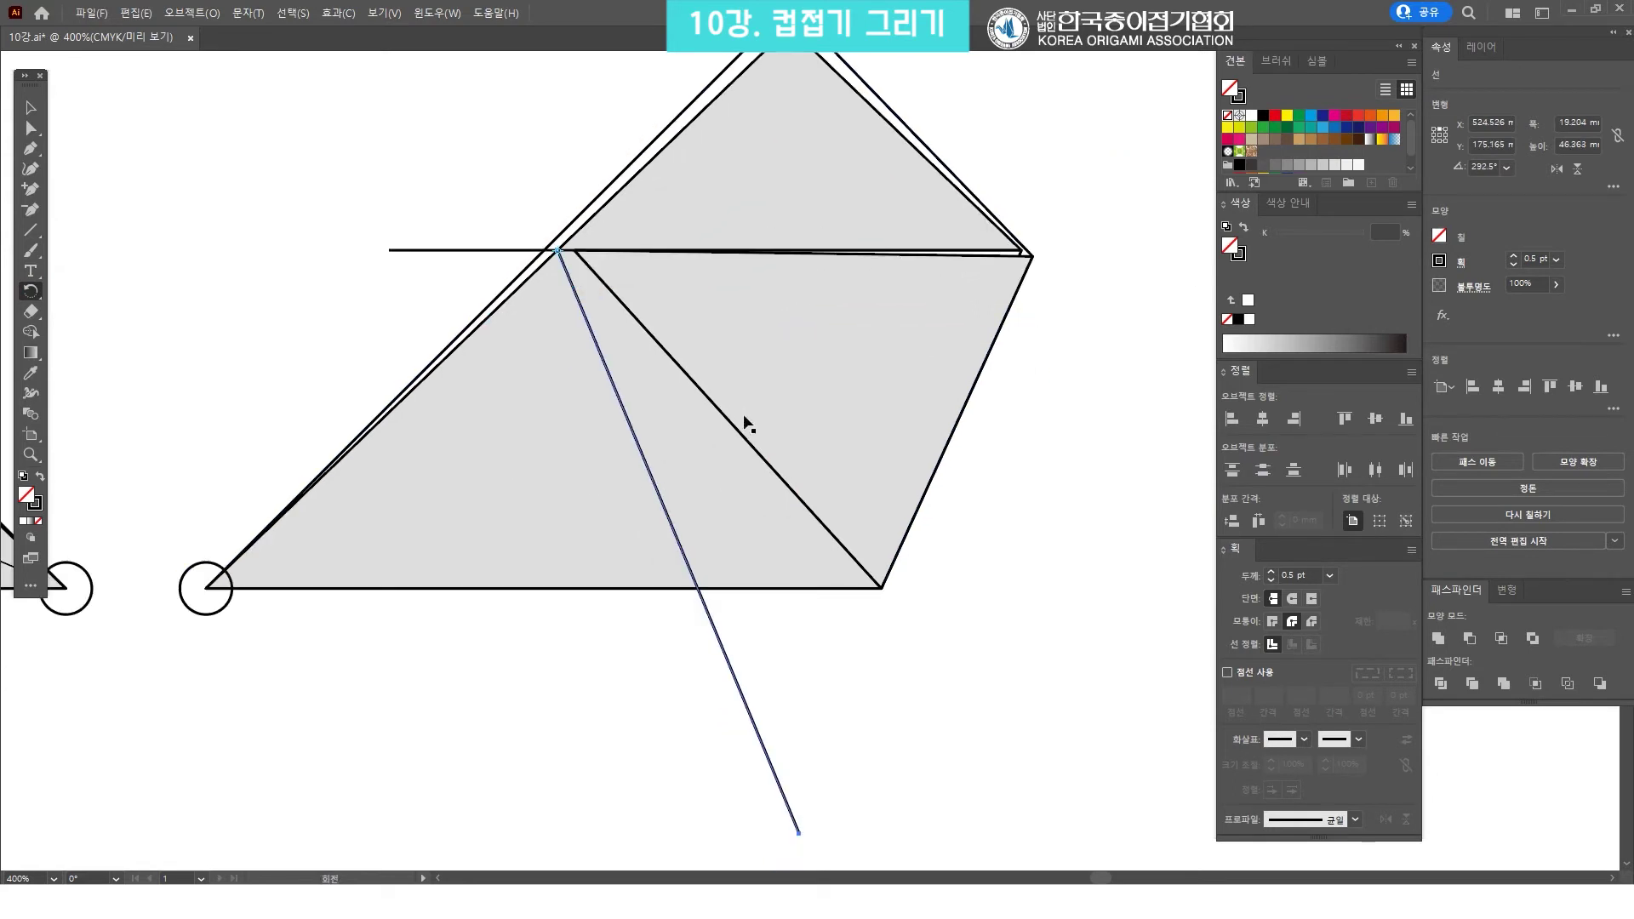
Delete the long horizontal guide line
{"action": "key", "text": "v"}
{"action": "left_click", "coordinate": [1064, 453]}
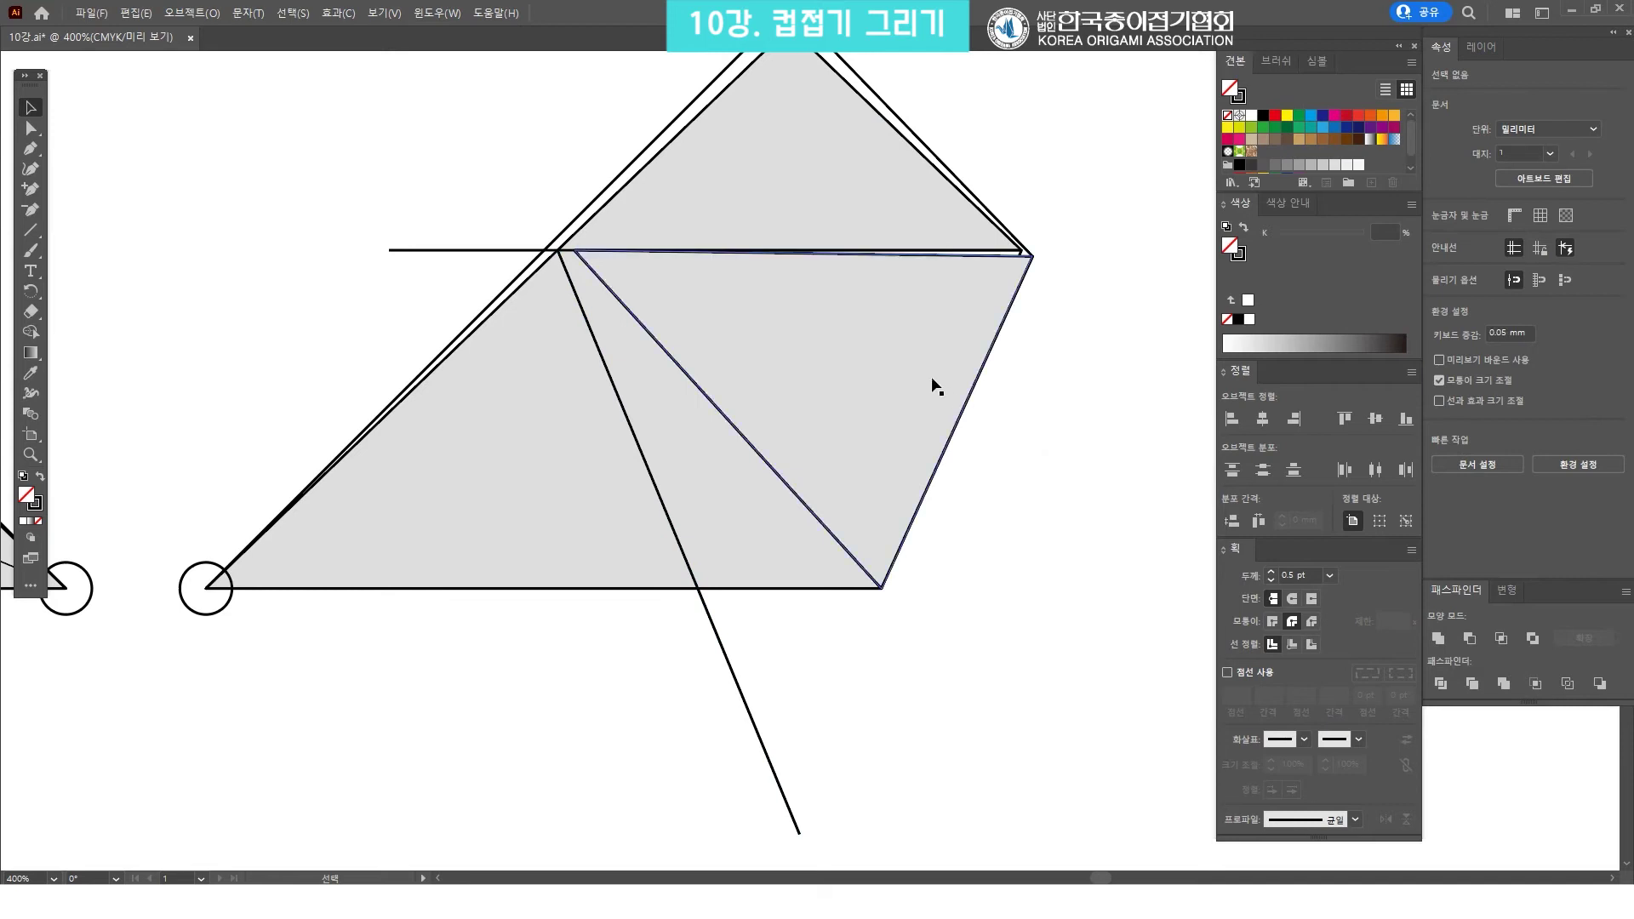
{"action": "scroll", "coordinate": [919, 379], "scroll_direction": "down", "scroll_amount": 1}
{"action": "left_click", "coordinate": [719, 500]}
{"action": "left_click", "coordinate": [551, 286]}
{"action": "left_click", "coordinate": [595, 329]}
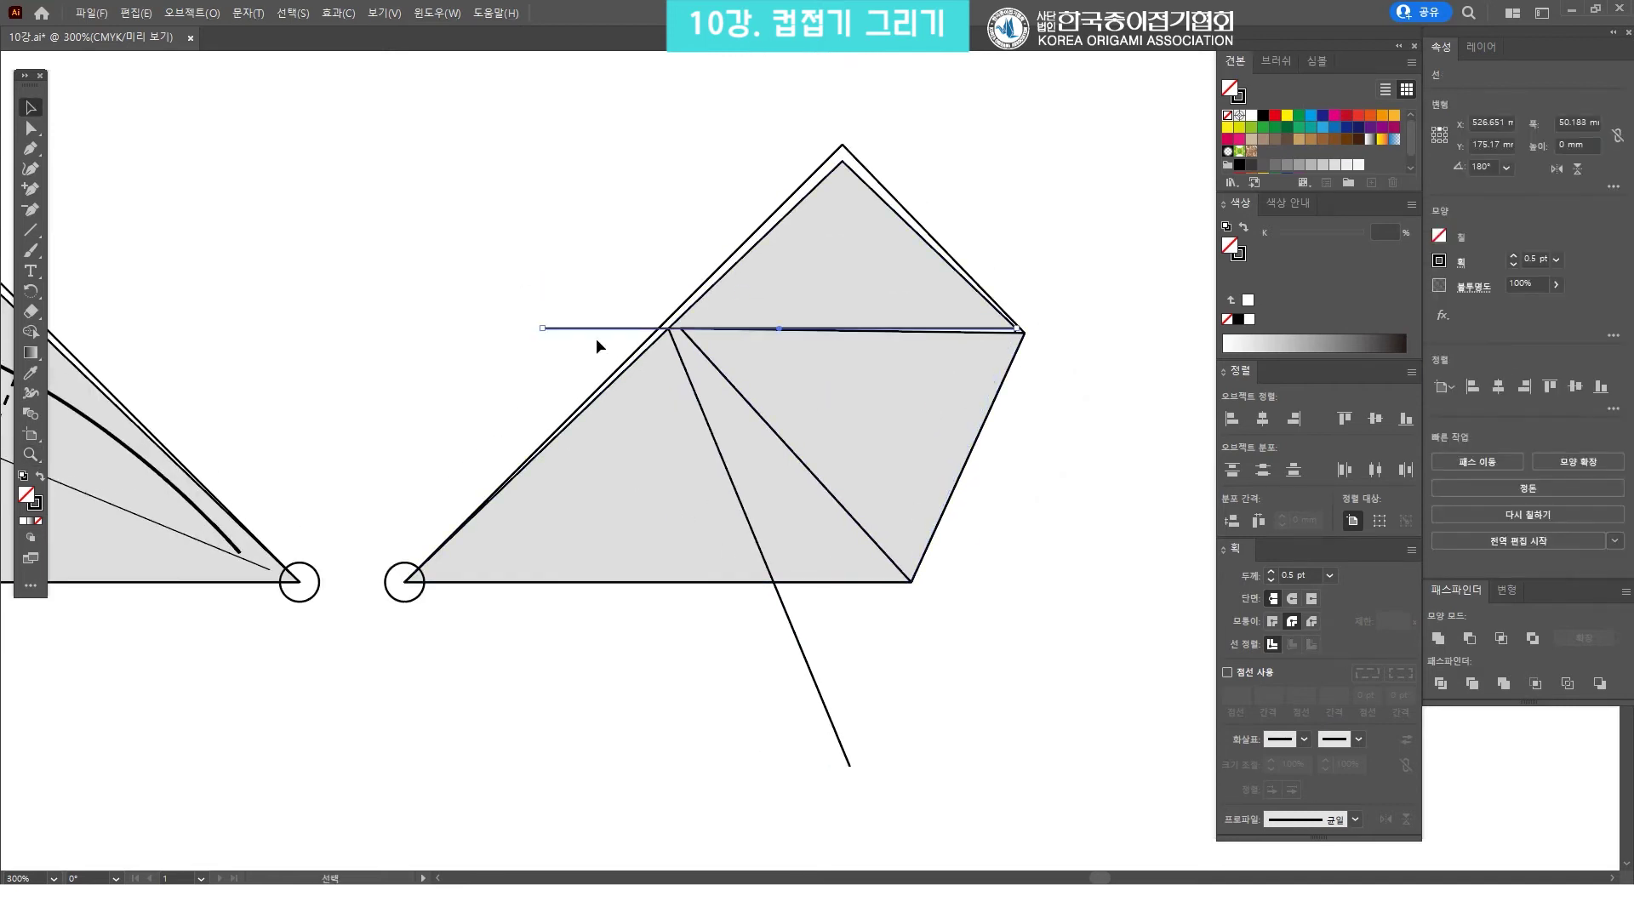
{"action": "key", "text": "Delete"}
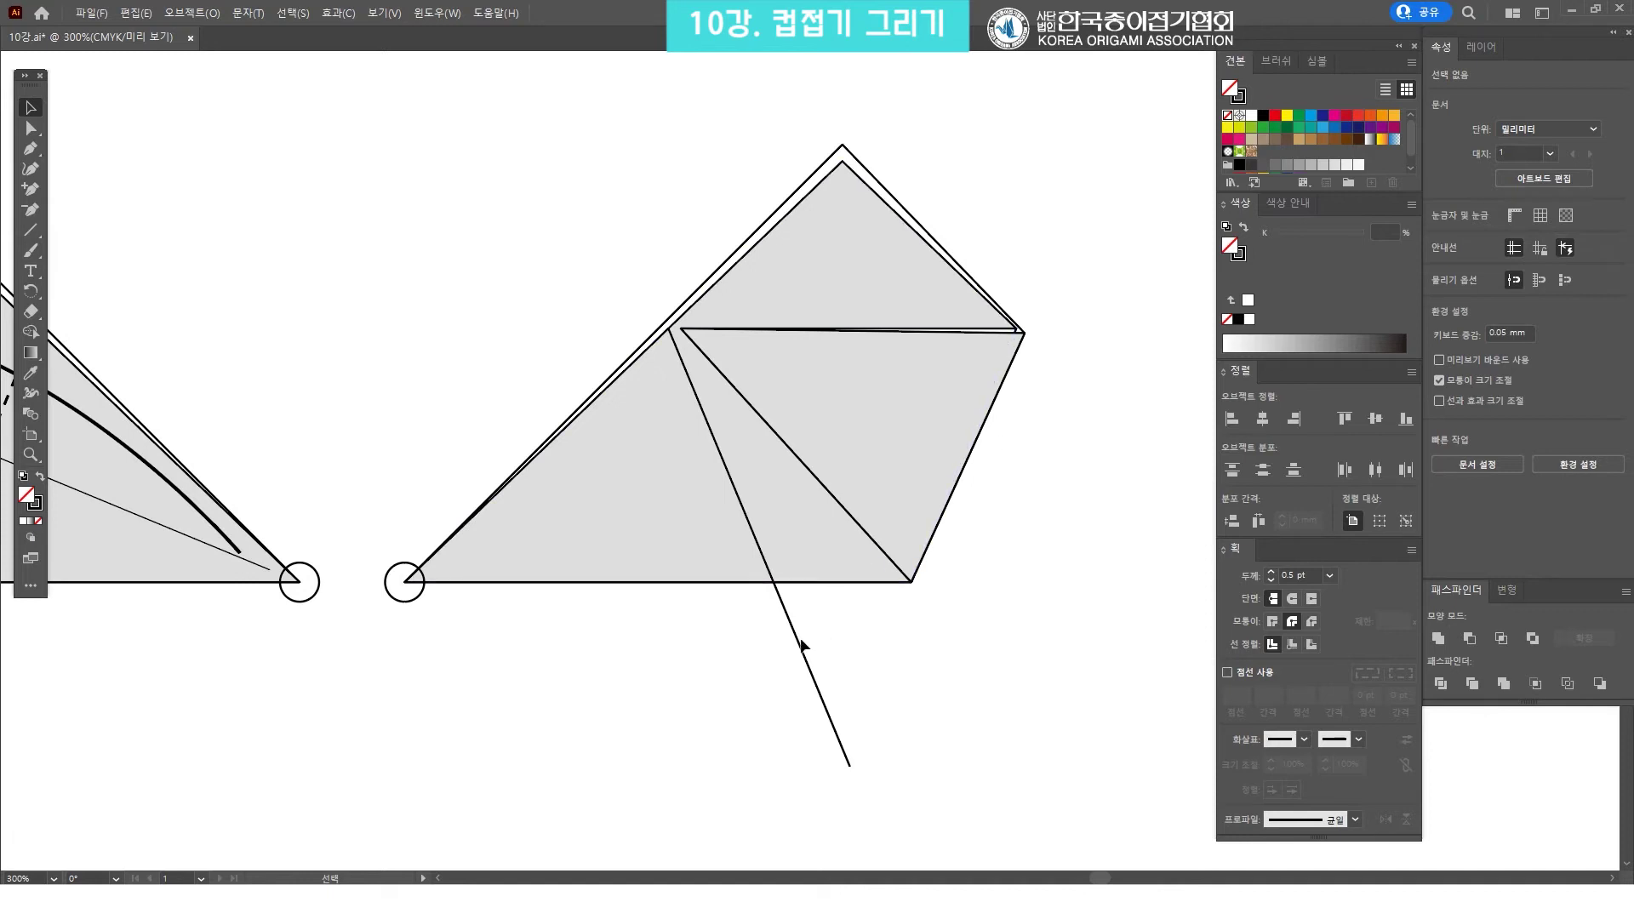
Shorten the diagonal line so it ends at the triangle's base
{"action": "left_click", "coordinate": [804, 652]}
{"action": "left_click_drag", "start_coordinate": [849, 766], "coordinate": [773, 582]}
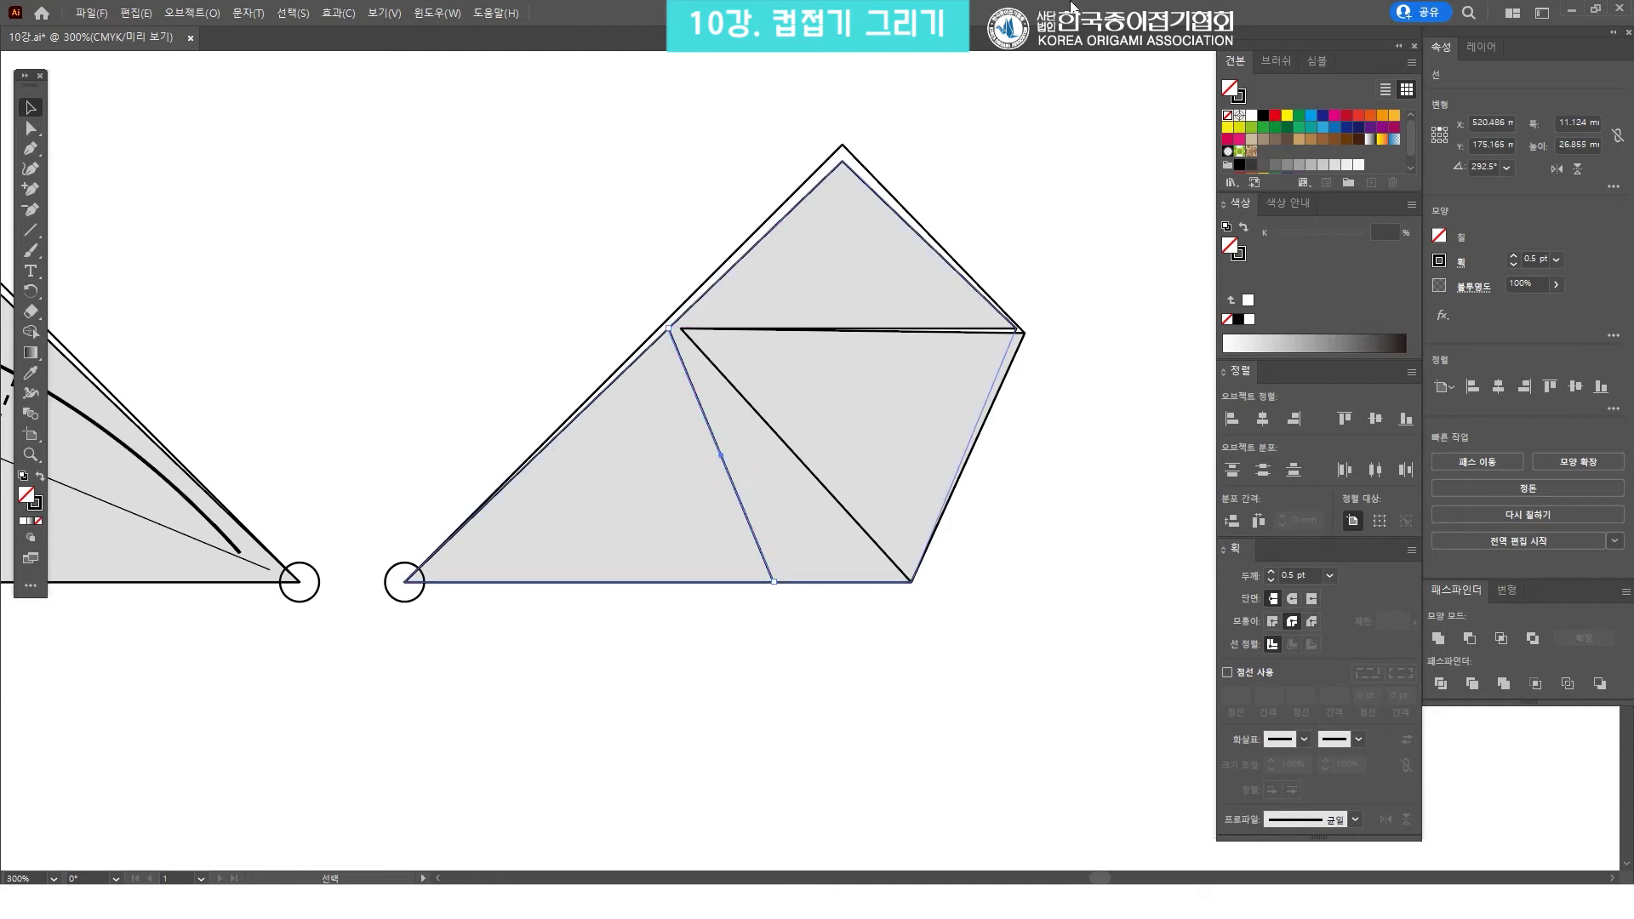
{"action": "left_click", "coordinate": [1013, 478]}
Make the diagonal fold line dashed with dash length 3 and a 0.75 pt weight
{"action": "left_click", "coordinate": [738, 511]}
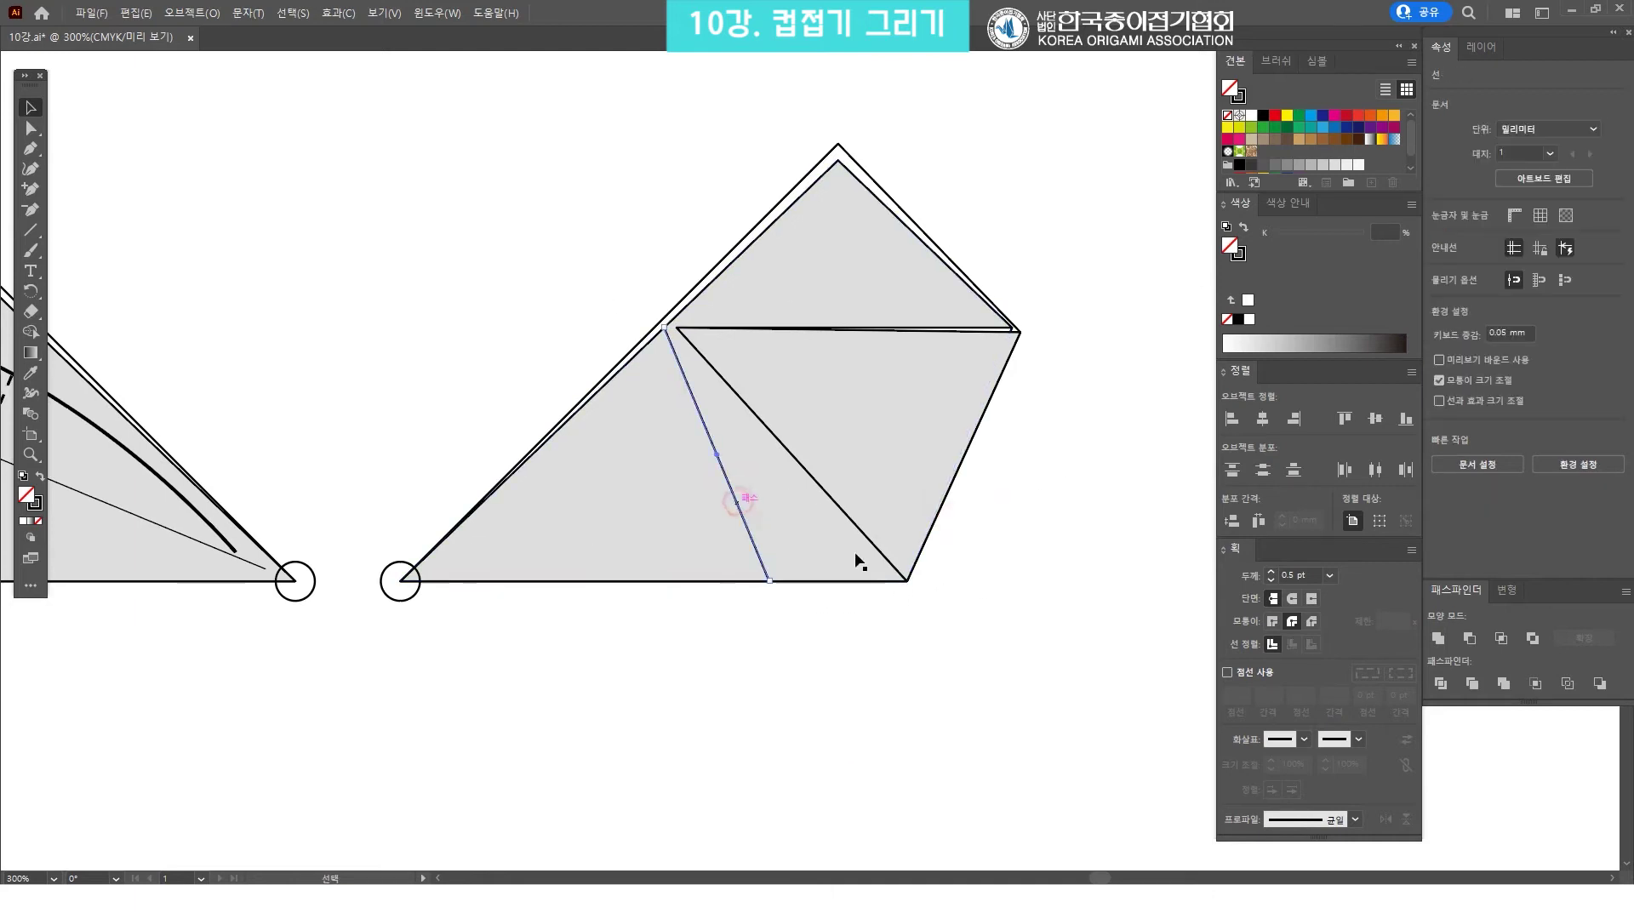
{"action": "left_click", "coordinate": [1252, 672]}
{"action": "left_click", "coordinate": [1236, 695]}
{"action": "type", "text": "3"}
{"action": "key", "text": "Return"}
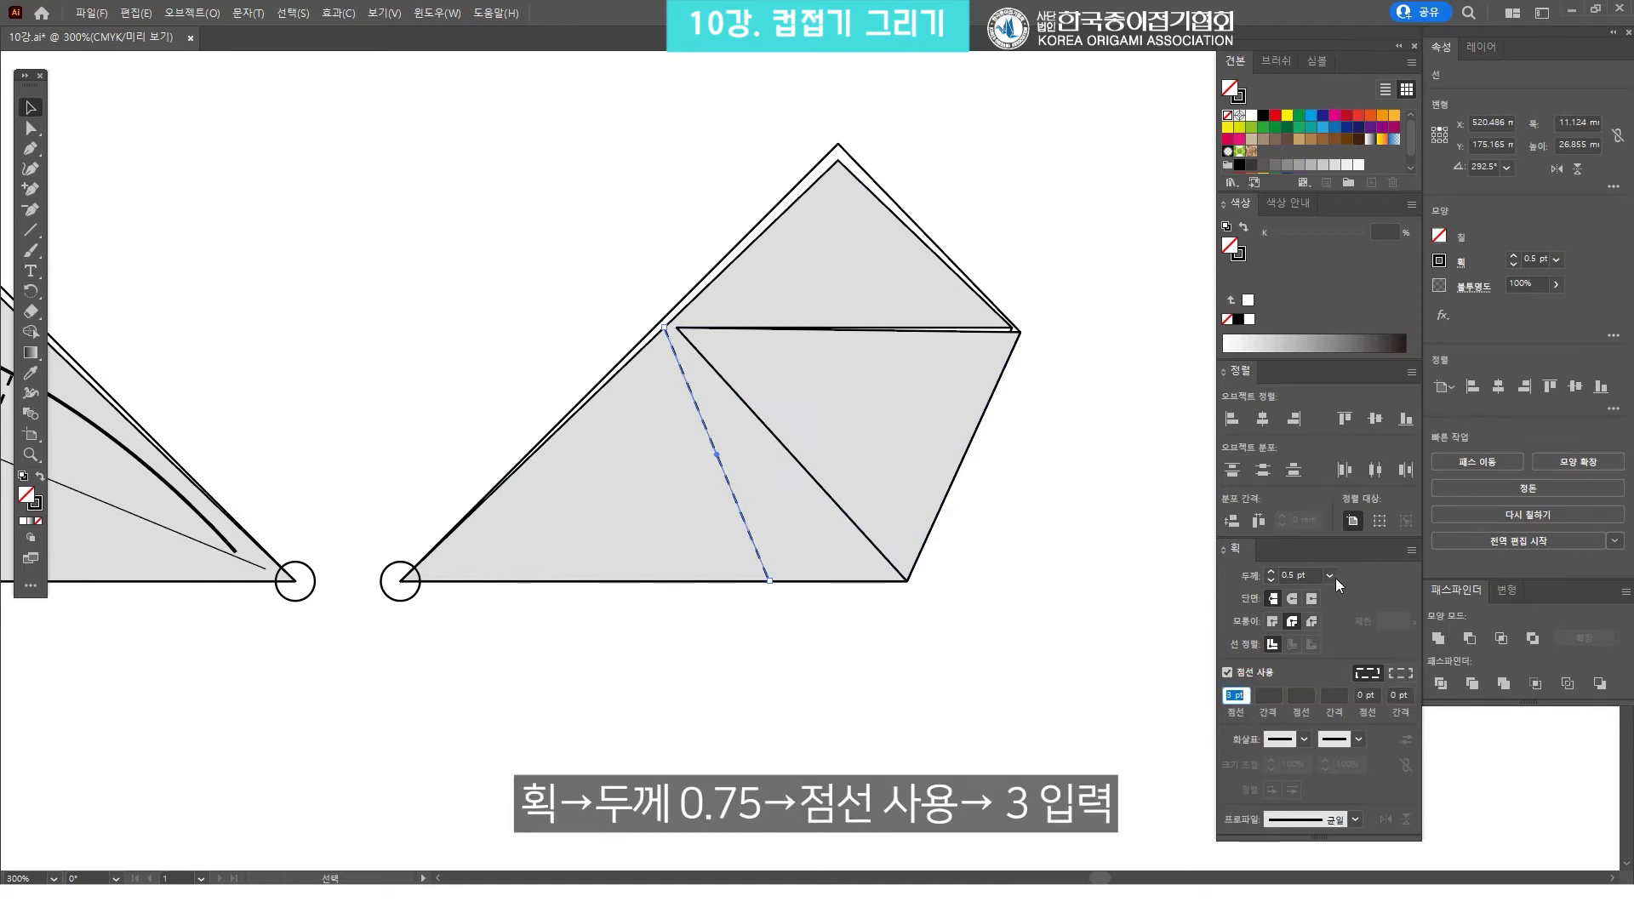
{"action": "left_click", "coordinate": [1330, 576]}
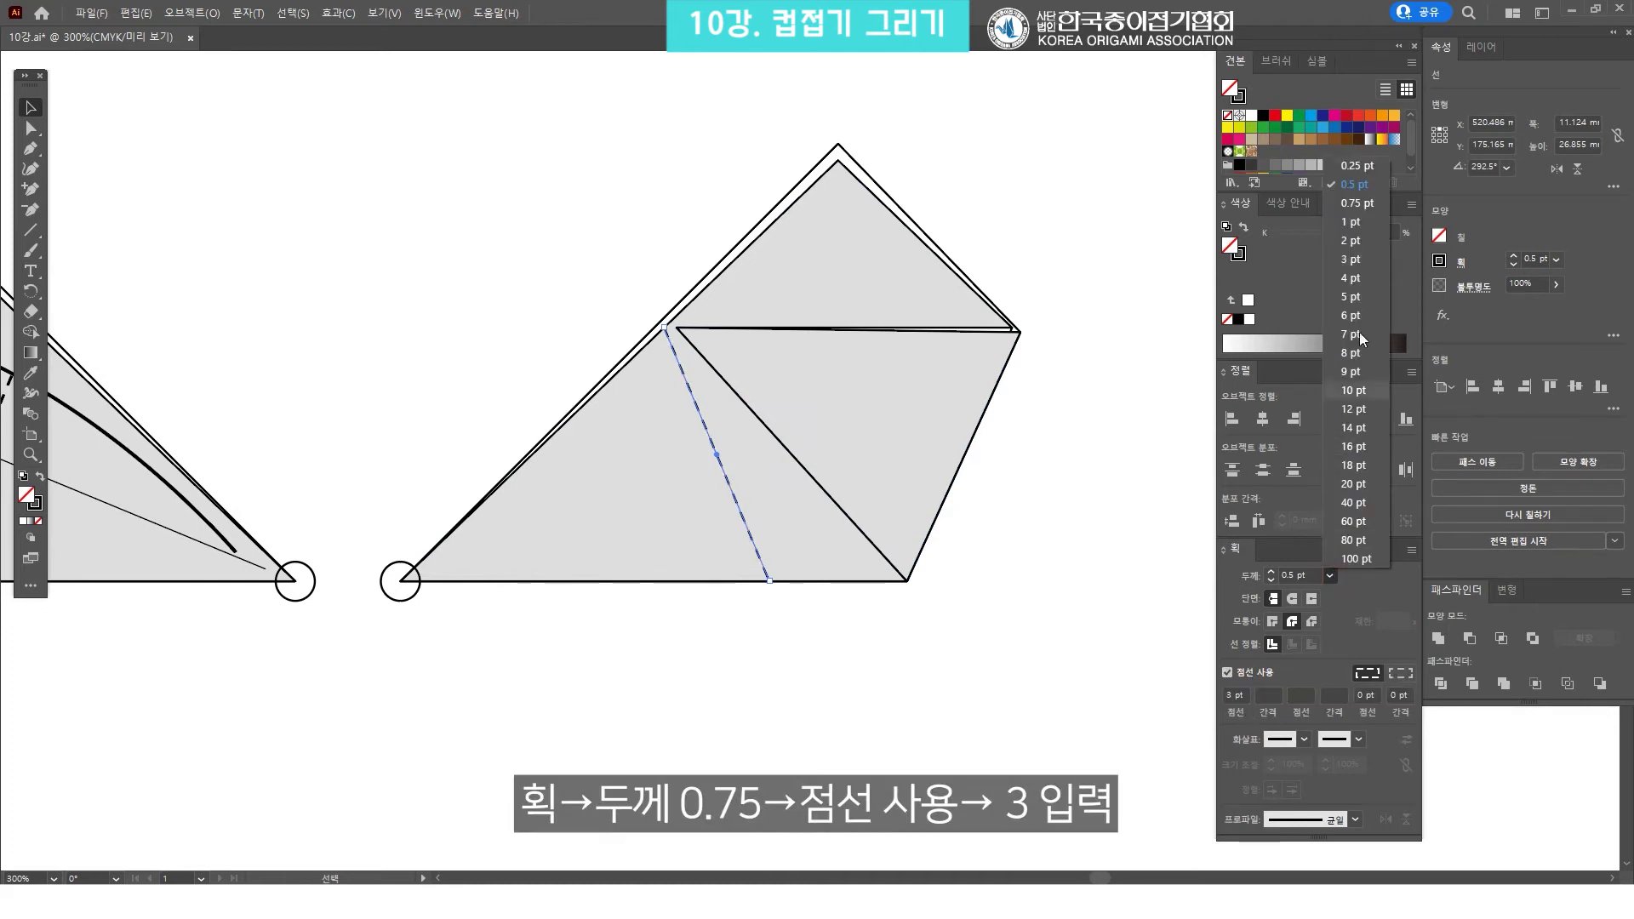
{"action": "left_click", "coordinate": [1368, 205]}
Copy the small circle onto the triangle's right corner
{"action": "left_click", "coordinate": [1050, 202]}
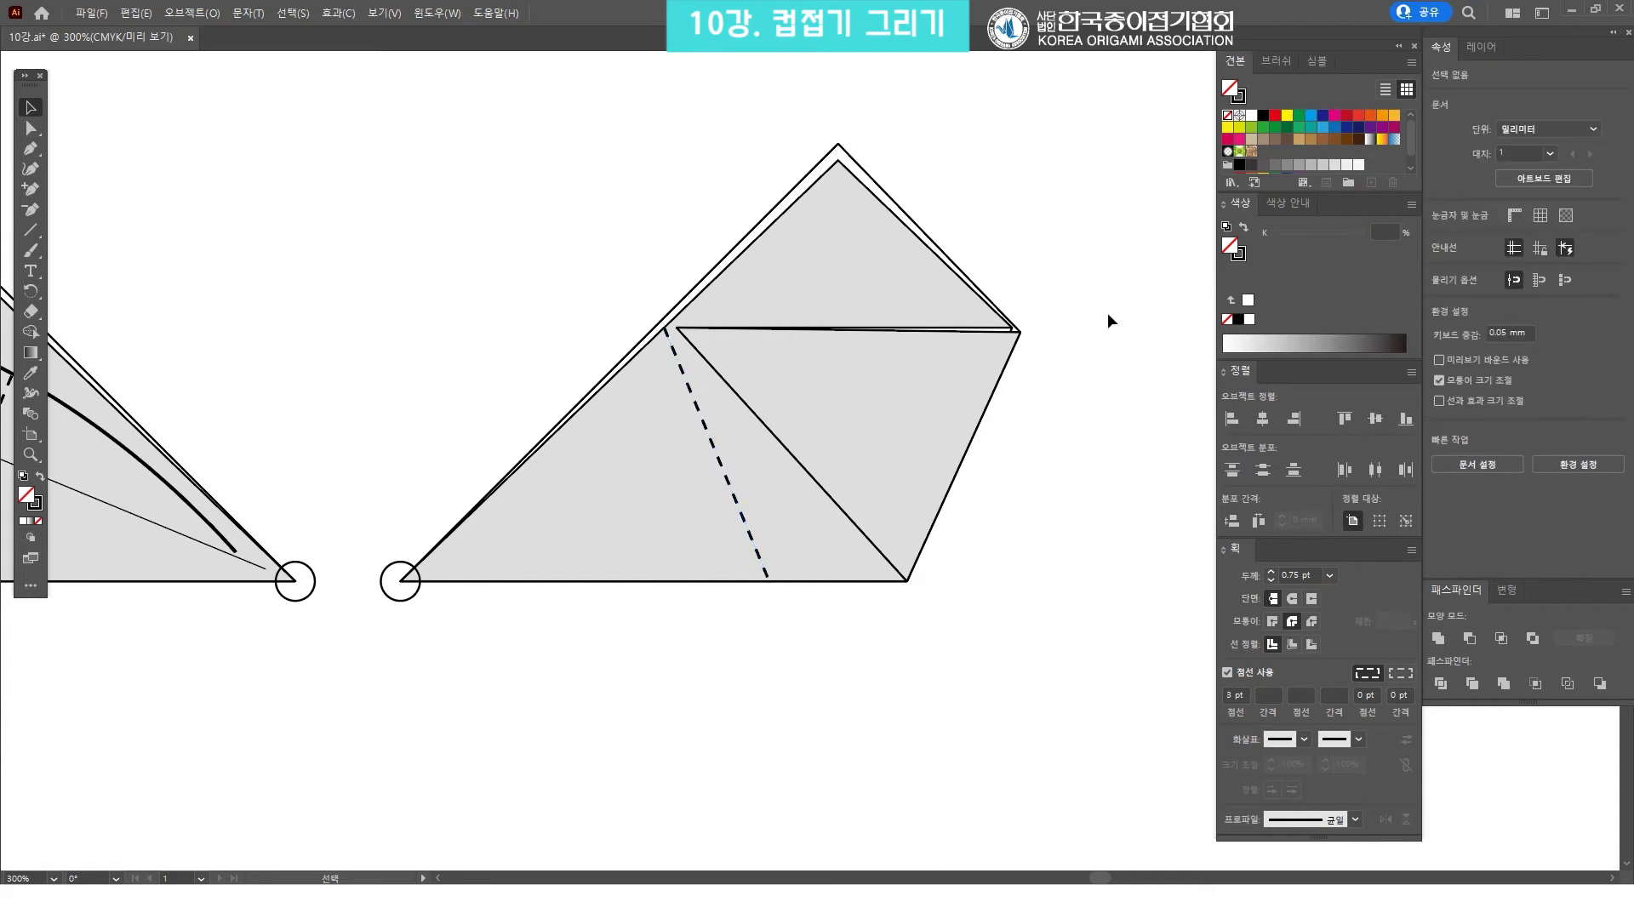
{"action": "left_click_drag", "start_coordinate": [885, 431], "coordinate": [723, 475]}
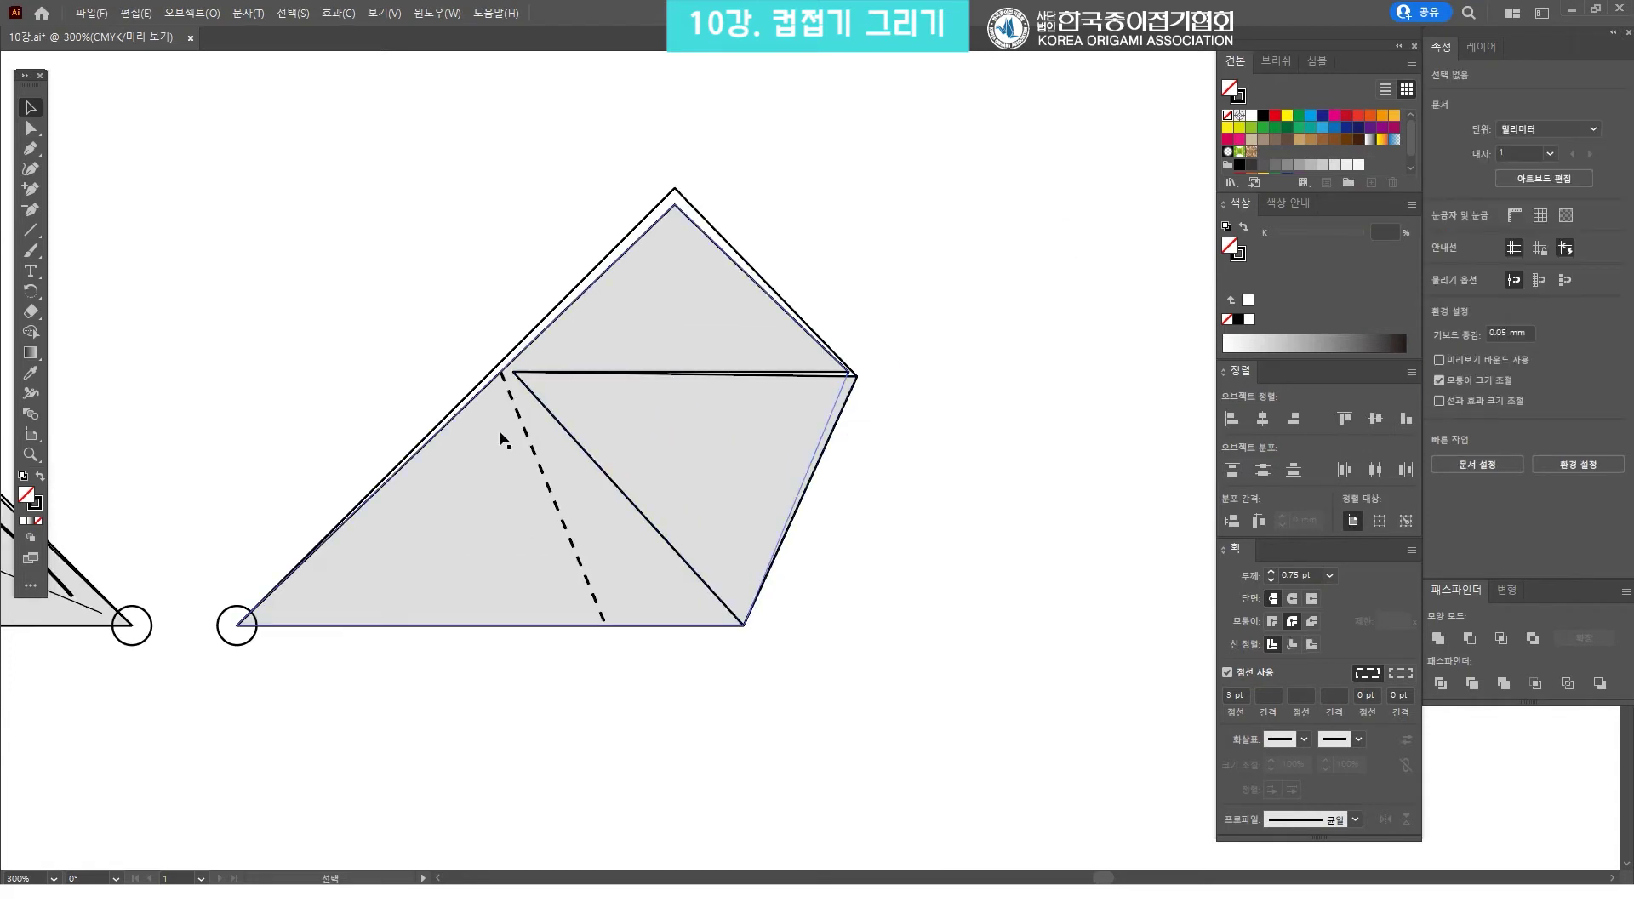
{"action": "left_click_drag", "start_coordinate": [246, 636], "coordinate": [866, 392]}
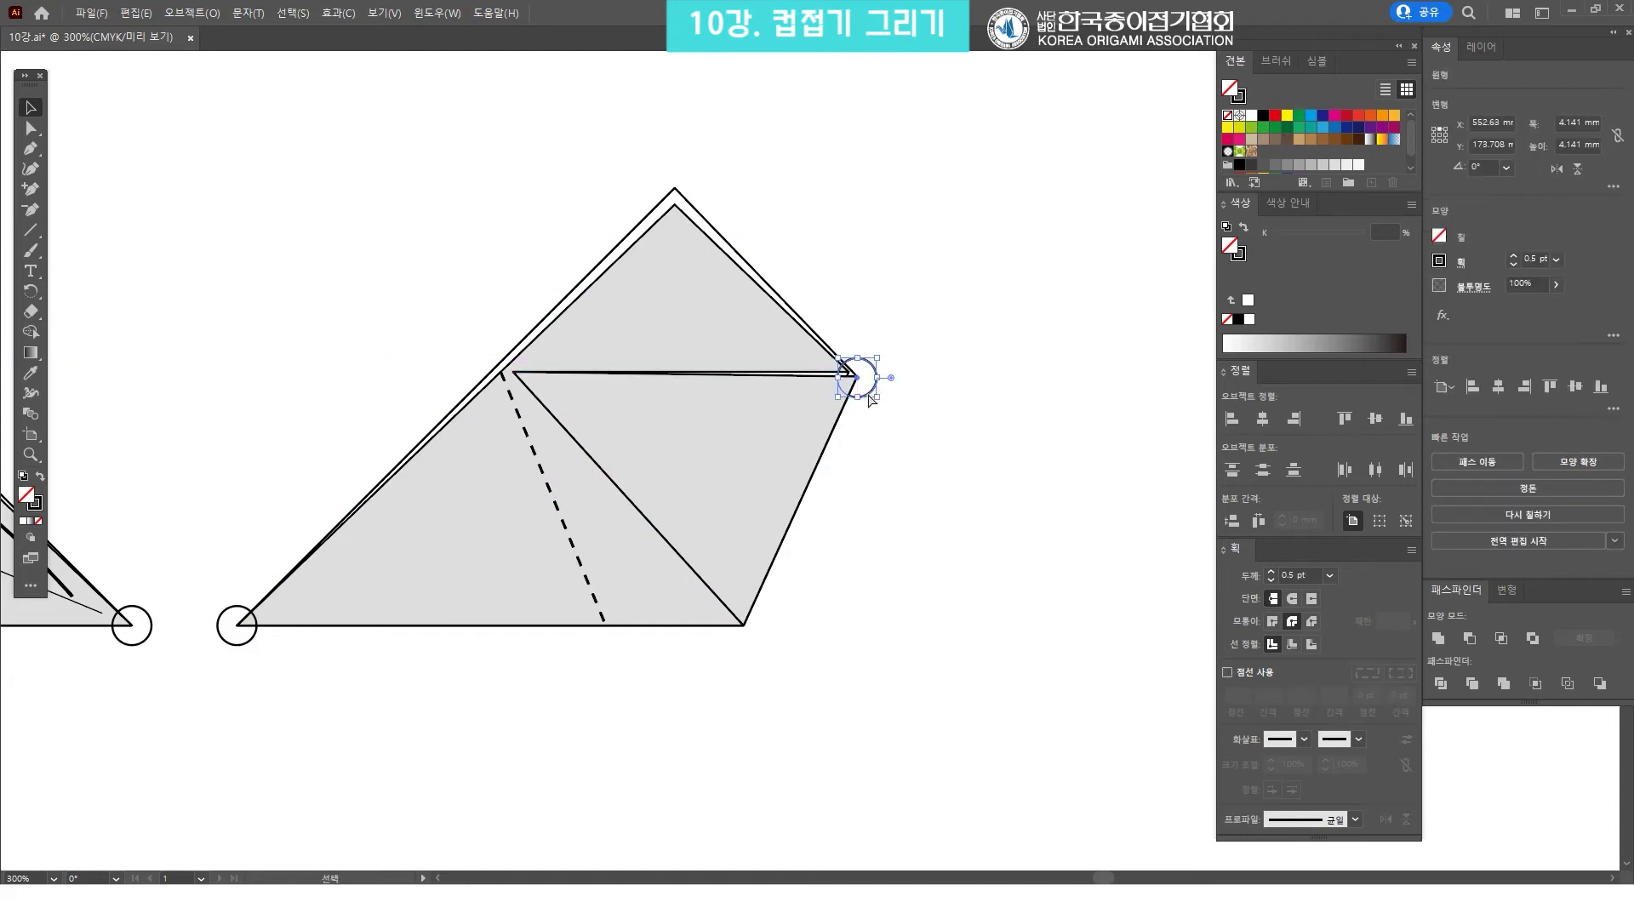
Nudge the whole right-hand diagram slightly to the right
{"action": "left_click", "coordinate": [892, 662]}
{"action": "scroll", "coordinate": [833, 498], "scroll_direction": "down", "scroll_amount": 1}
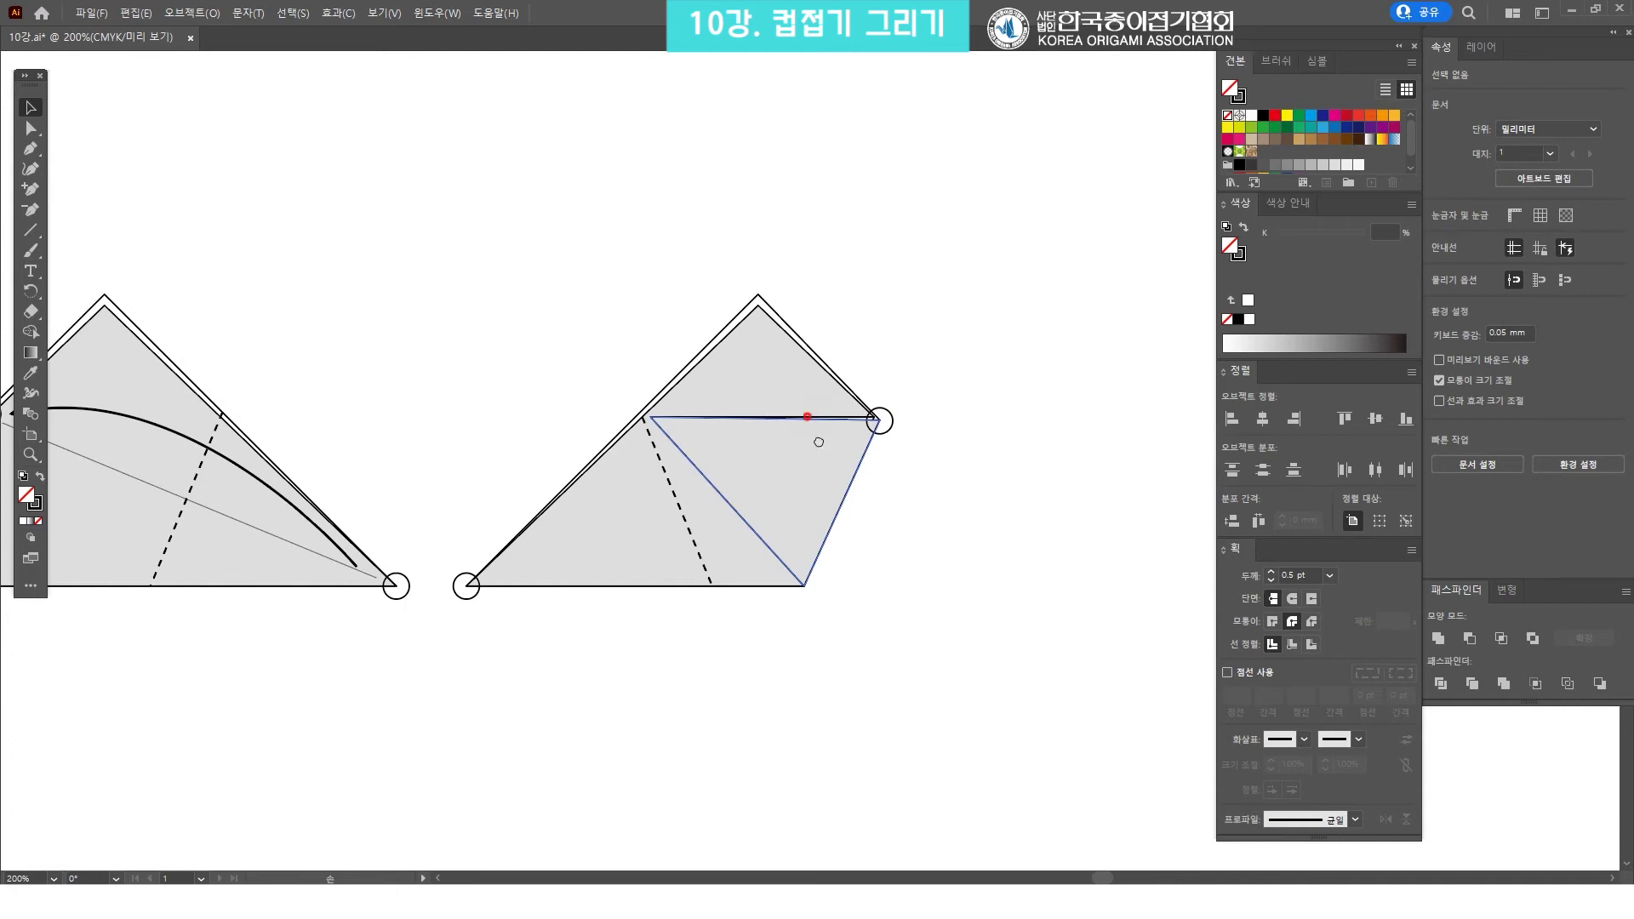
{"action": "scroll", "coordinate": [722, 361], "scroll_direction": "down", "scroll_amount": 3}
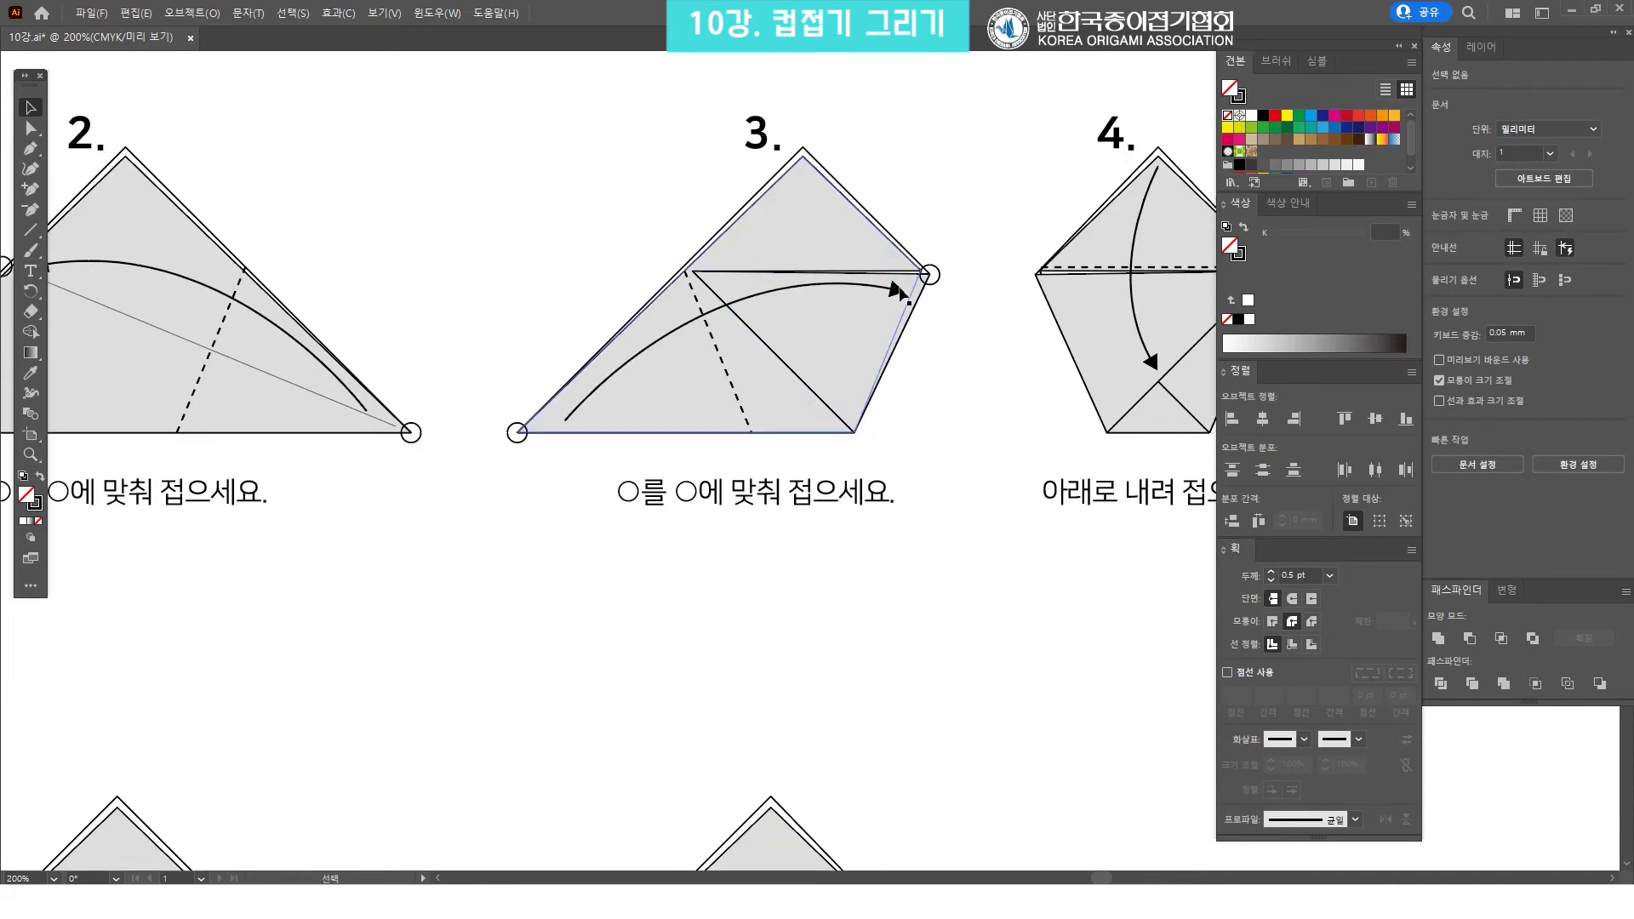
{"action": "scroll", "coordinate": [711, 576], "scroll_direction": "down", "scroll_amount": 5}
{"action": "scroll", "coordinate": [962, 562], "scroll_direction": "down", "scroll_amount": 3}
{"action": "left_click_drag", "start_coordinate": [985, 598], "coordinate": [484, 247]}
{"action": "left_click_drag", "start_coordinate": [697, 384], "coordinate": [715, 385]}
{"action": "left_click", "coordinate": [944, 409]}
Draw a 0.75 pt curved arrow with arrowhead from the lower-left circle to the right-corner circle
{"action": "left_click", "coordinate": [30, 148]}
{"action": "left_click", "coordinate": [532, 551]}
{"action": "left_click_drag", "start_coordinate": [899, 414], "coordinate": [1097, 426]}
{"action": "left_click", "coordinate": [1328, 575]}
{"action": "left_click", "coordinate": [1358, 201]}
{"action": "left_click", "coordinate": [1358, 738]}
{"action": "left_click", "coordinate": [1320, 680]}
Zoom out to view all the diagrams, including the completed step 3 copy
{"action": "key", "text": "v"}
{"action": "key", "text": "ctrl+shift+a"}
{"action": "key", "text": "ctrl+minus"}
{"action": "scroll", "coordinate": [777, 555], "scroll_direction": "up", "scroll_amount": 3}
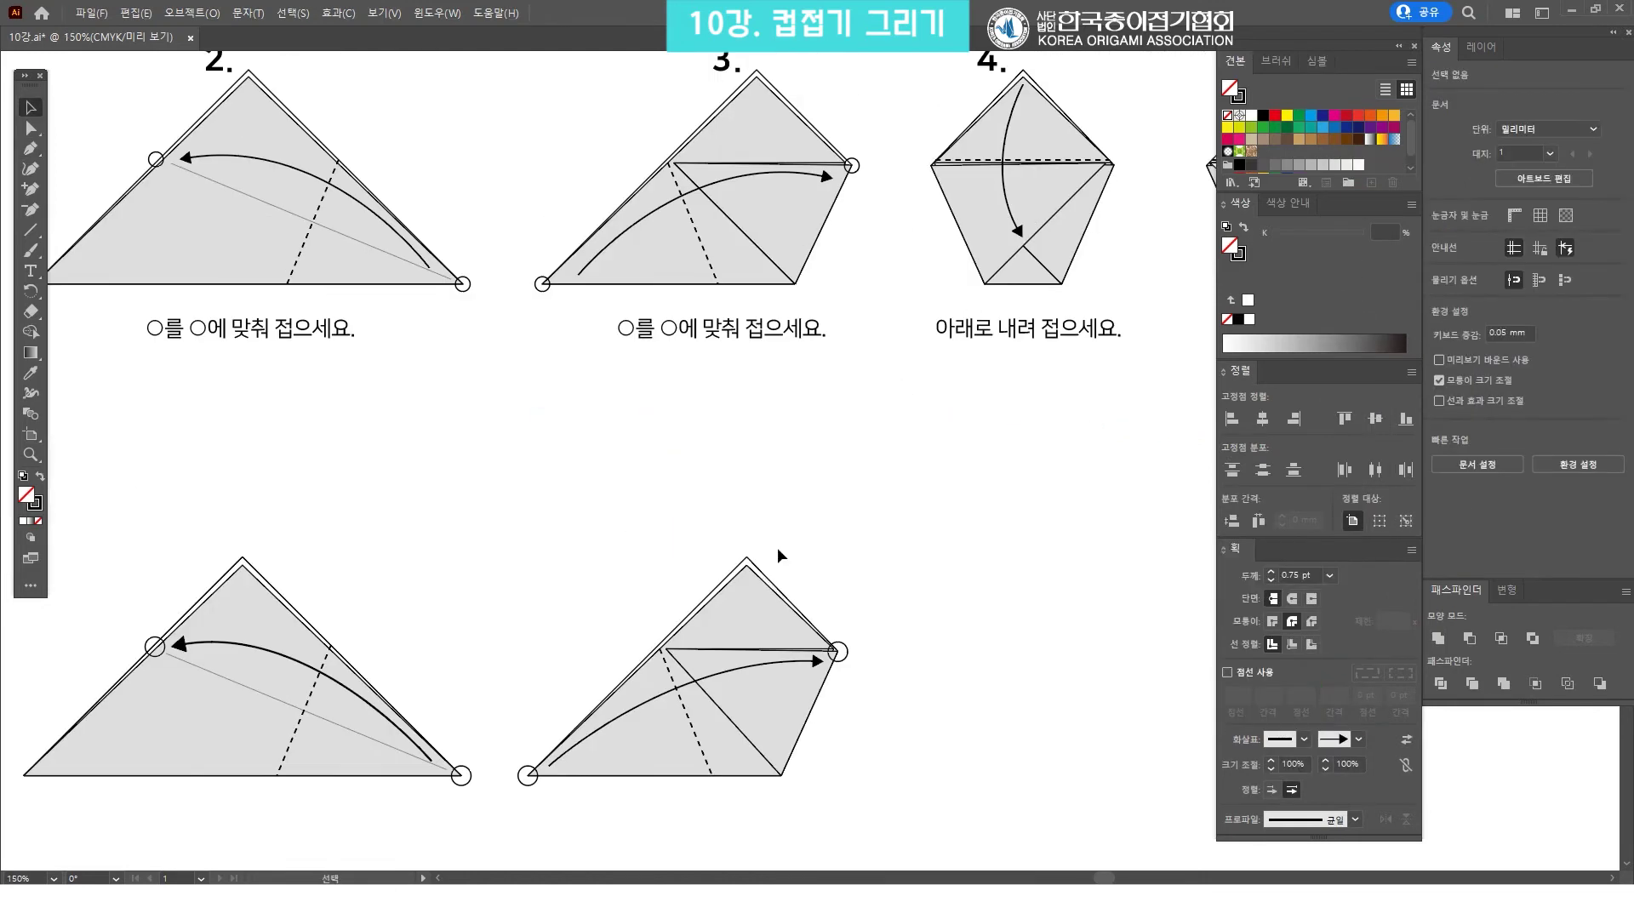
{"action": "key", "text": "ctrl+minus"}
{"action": "left_click_drag", "start_coordinate": [816, 549], "coordinate": [876, 544]}
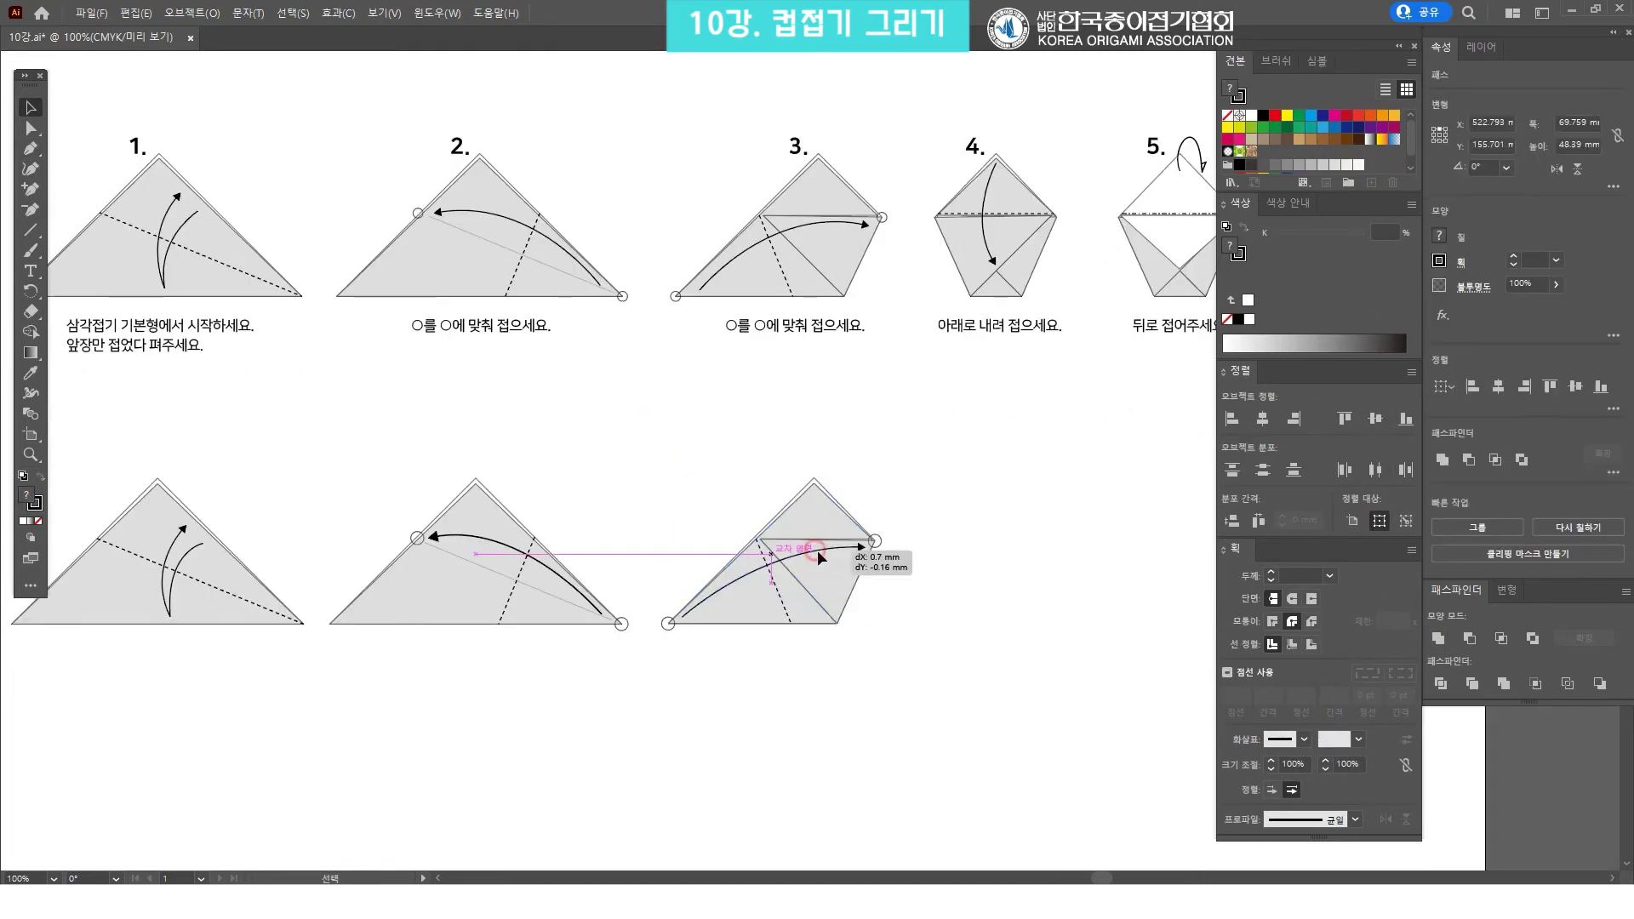
{"action": "left_click", "coordinate": [1018, 551]}
{"action": "scroll", "coordinate": [756, 599], "scroll_direction": "right", "scroll_amount": 3}
{"action": "scroll", "coordinate": [755, 599], "scroll_direction": "down", "scroll_amount": 1}
Check the step 4 reference, then Alt-drag a copy of the finished step 3 diagram to its right
{"action": "left_click_drag", "start_coordinate": [777, 644], "coordinate": [566, 438]}
{"action": "scroll", "coordinate": [809, 351], "scroll_direction": "right", "scroll_amount": 3}
{"action": "left_click_drag", "start_coordinate": [814, 365], "coordinate": [678, 92]}
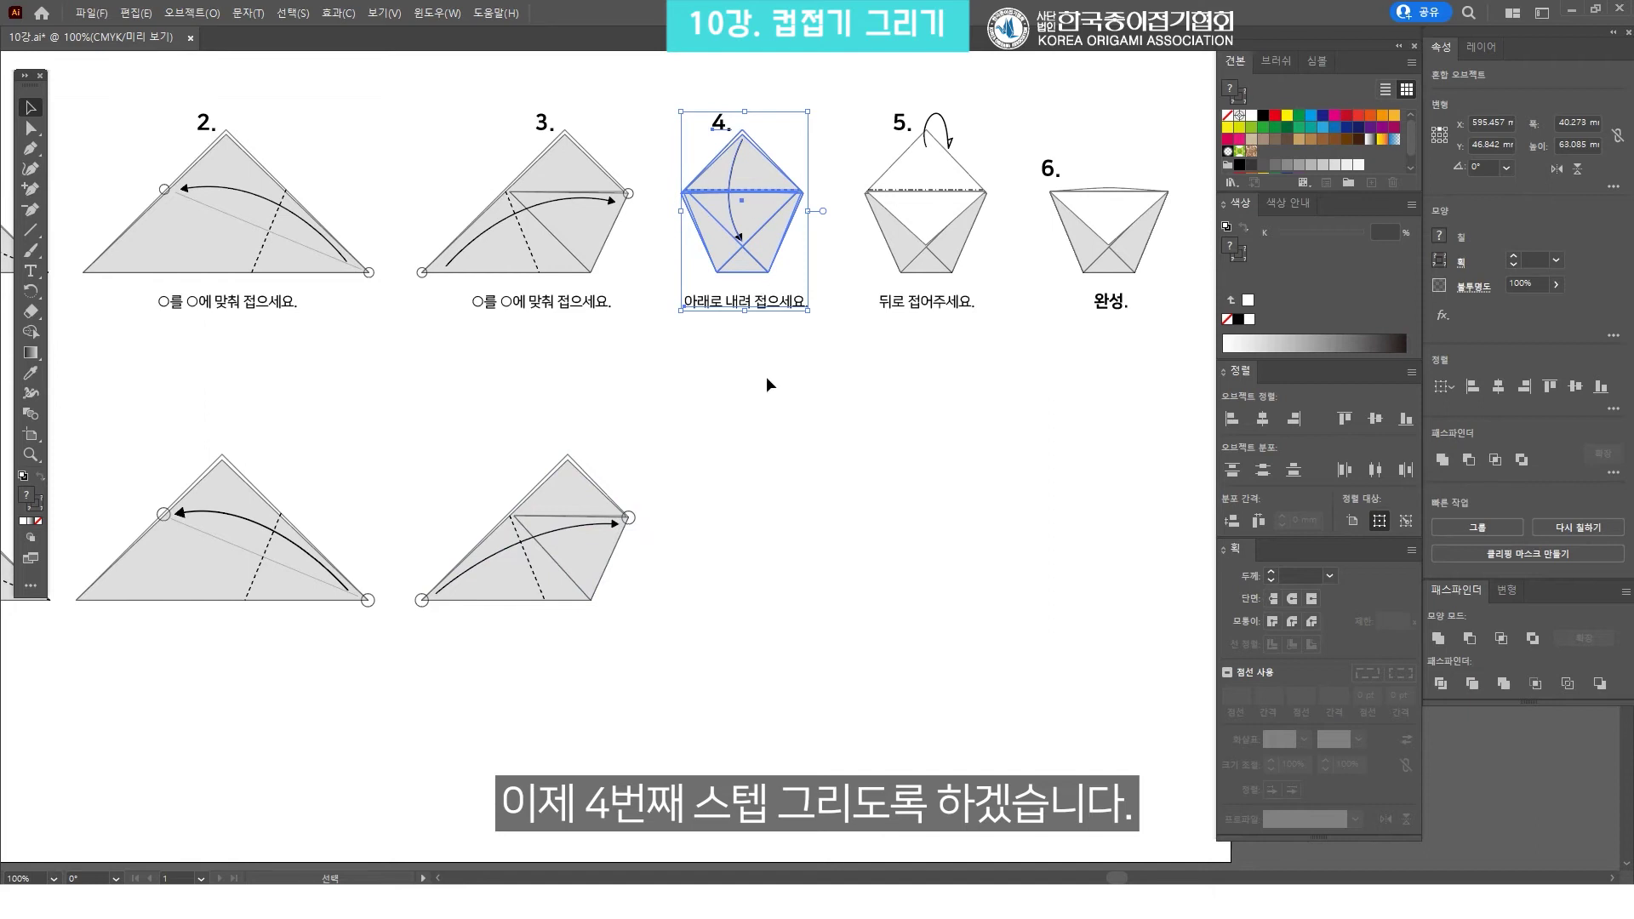
{"action": "left_click", "coordinate": [761, 504]}
{"action": "left_click_drag", "start_coordinate": [649, 644], "coordinate": [396, 412]}
{"action": "left_click_drag", "start_coordinate": [579, 538], "coordinate": [842, 565]}
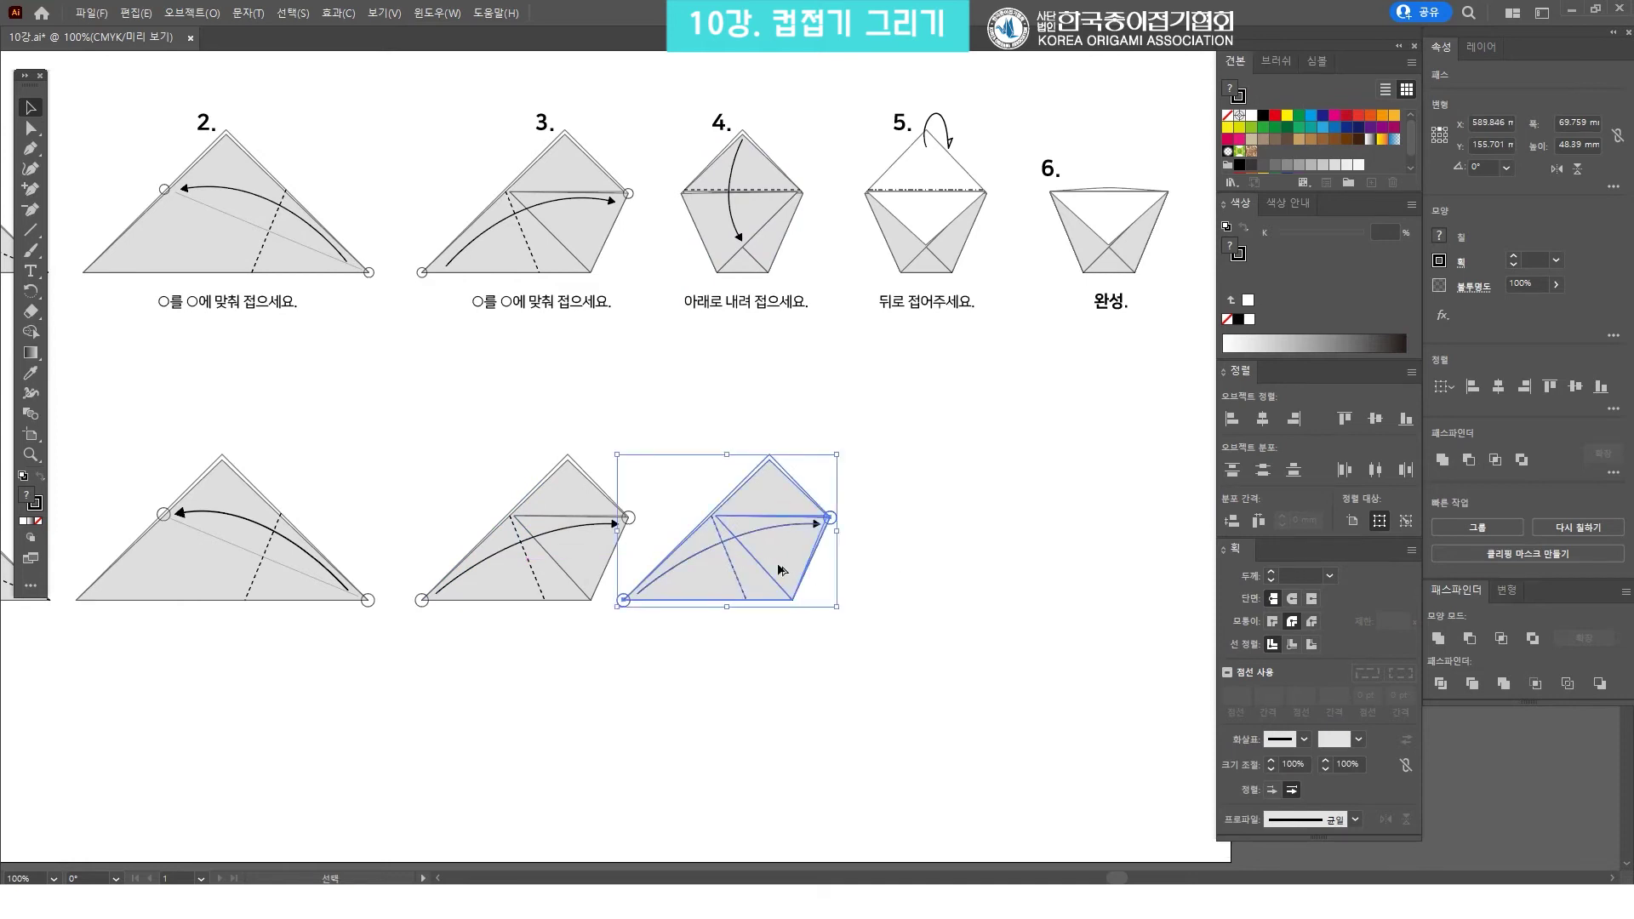
Move the copy further right in the row and delete both of its circles
{"action": "scroll", "coordinate": [781, 570], "scroll_direction": "up", "scroll_amount": 2}
{"action": "left_click_drag", "start_coordinate": [627, 573], "coordinate": [755, 589]}
{"action": "scroll", "coordinate": [792, 451], "scroll_direction": "up", "scroll_amount": 1}
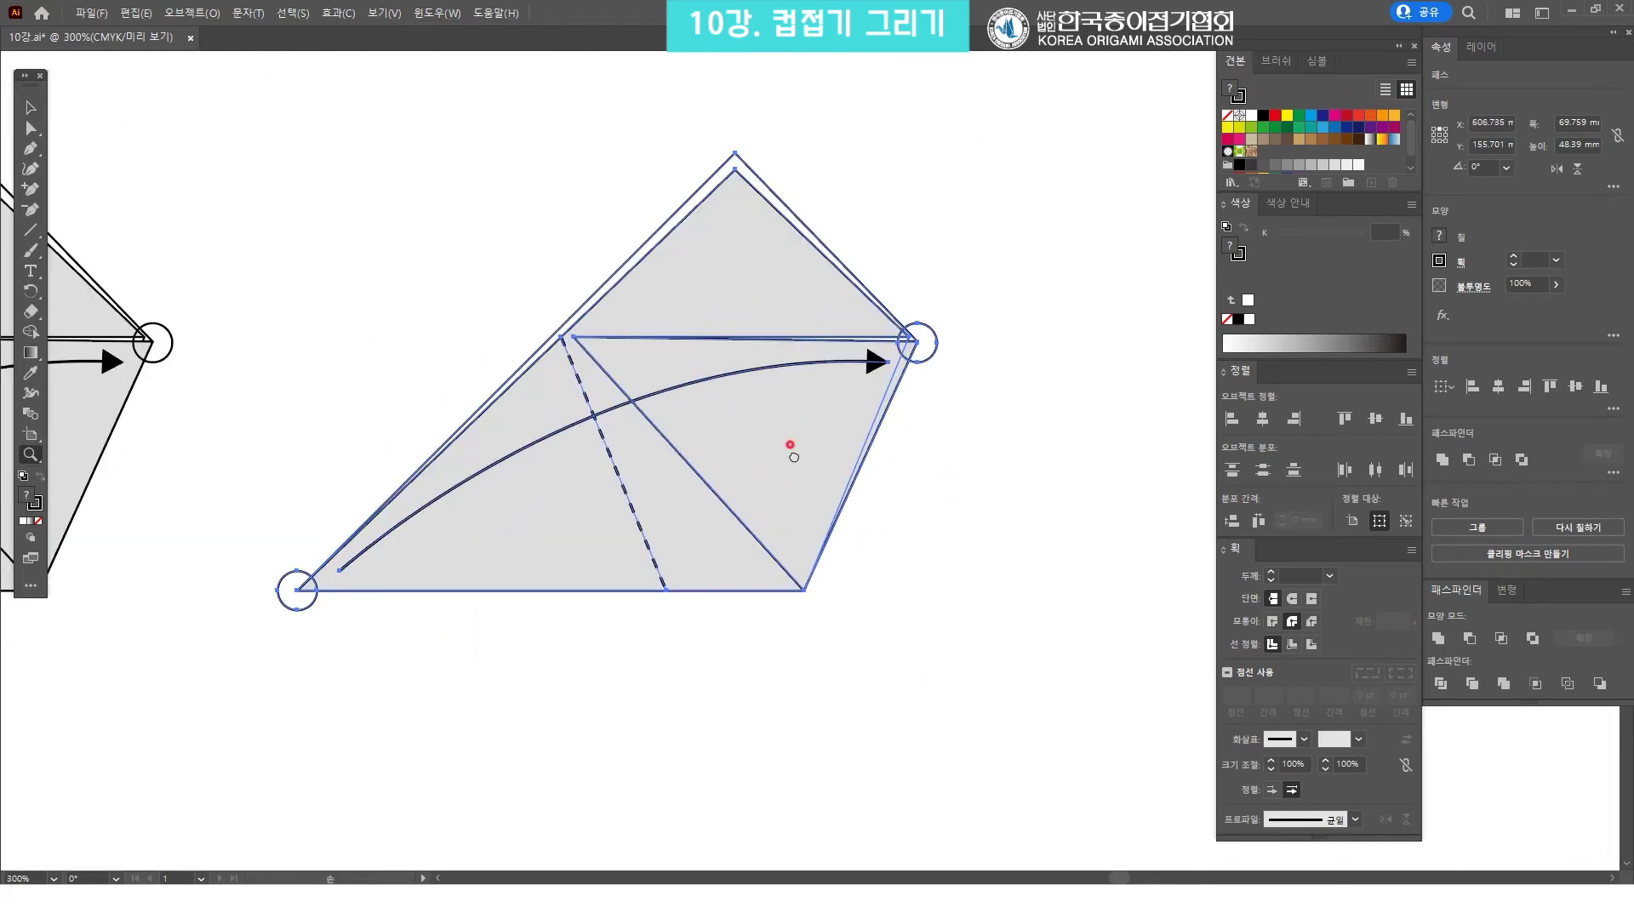
{"action": "left_click", "coordinate": [962, 382]}
{"action": "left_click", "coordinate": [319, 618], "text": "shift"}
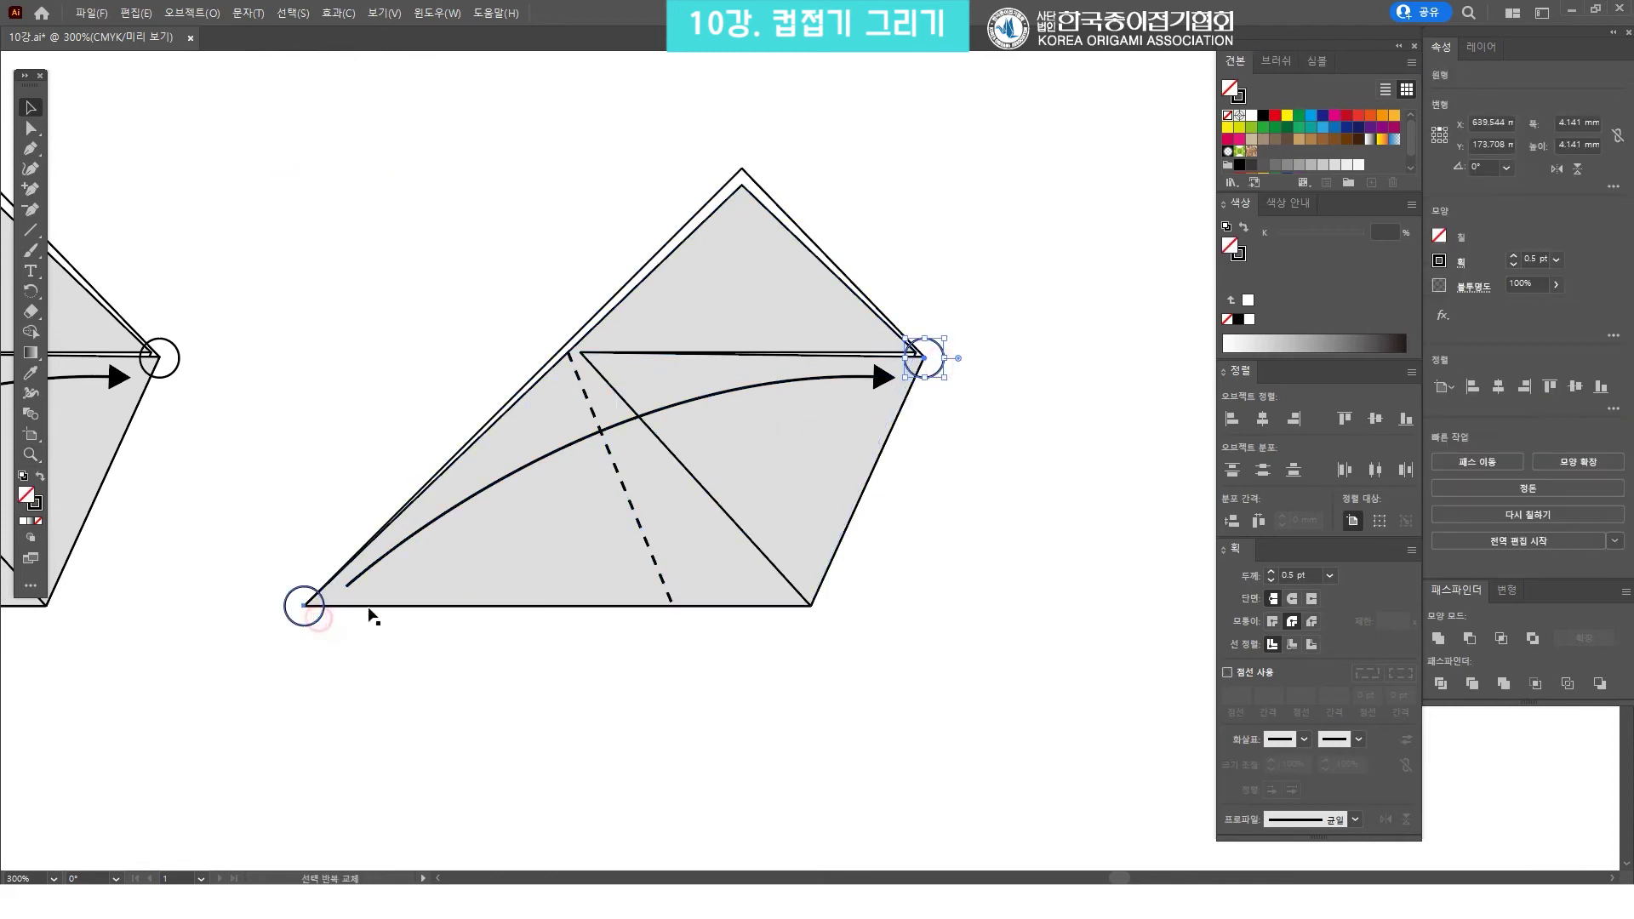
{"action": "key", "text": "Delete"}
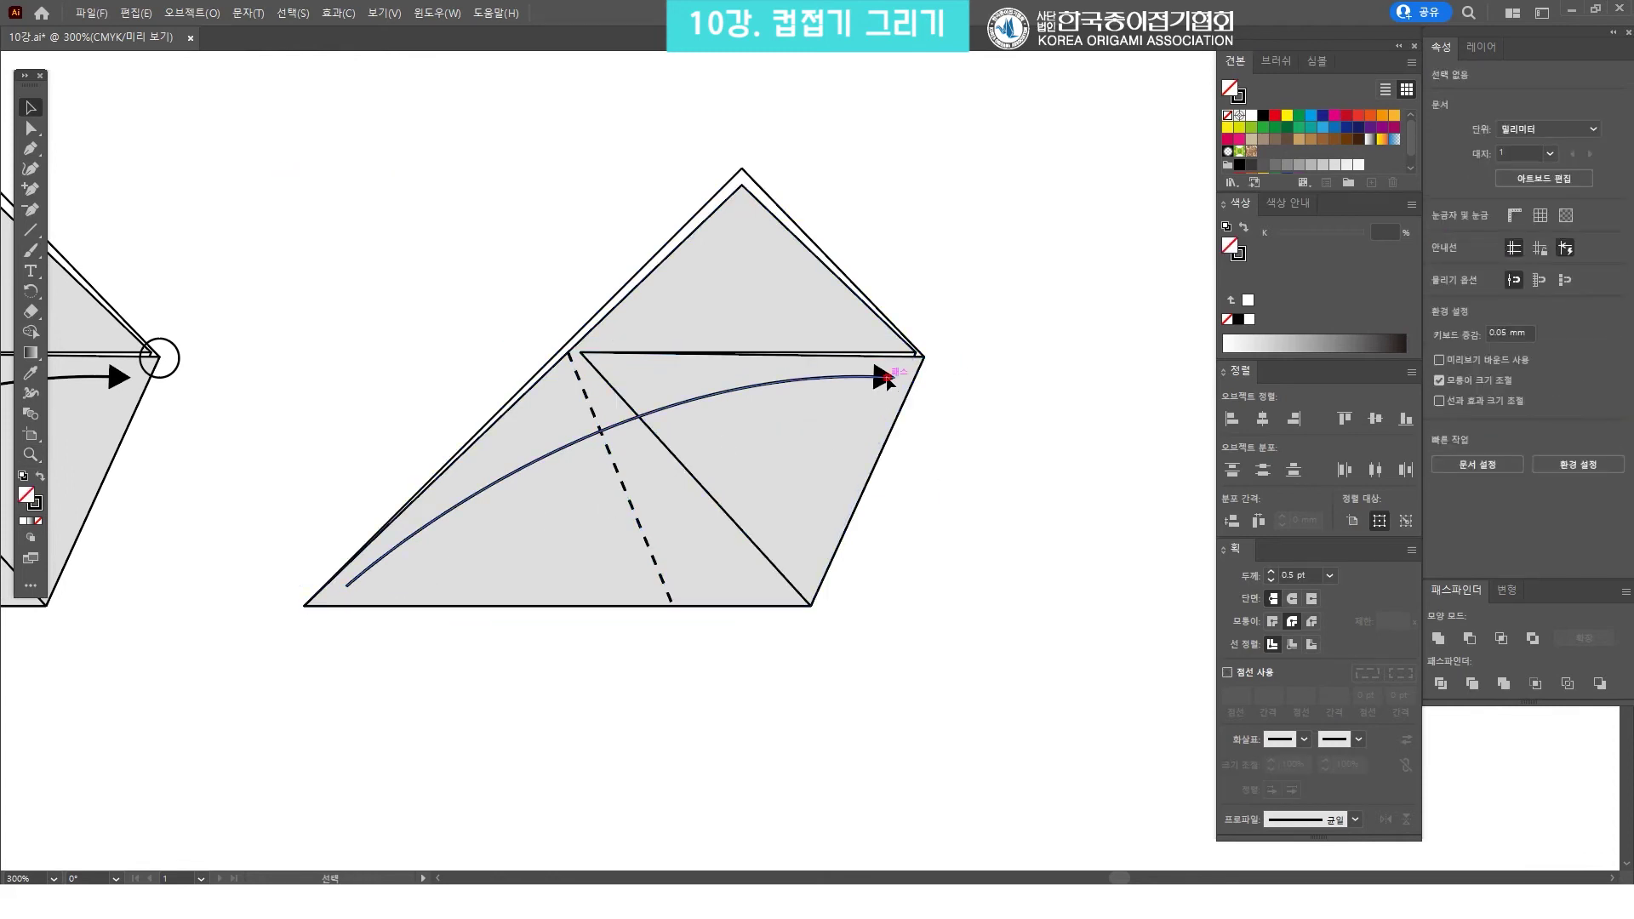
Delete the curved arrow, extend the dashed fold past the shape edges, and select the grey shape
{"action": "left_click", "coordinate": [885, 377]}
{"action": "key", "text": "Delete"}
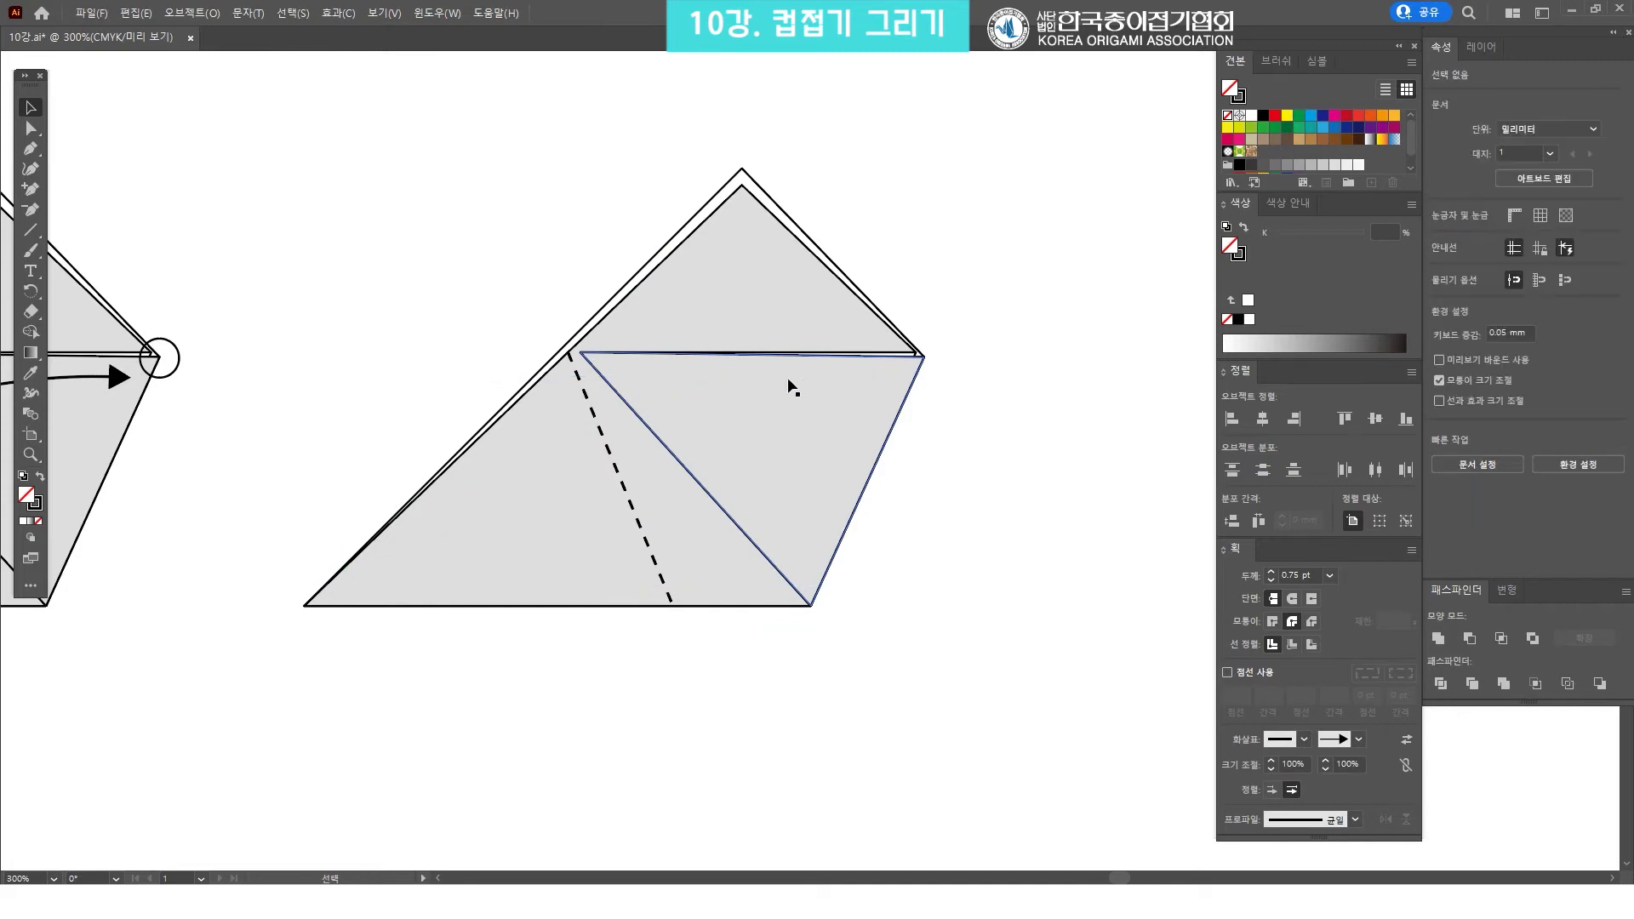
{"action": "left_click", "coordinate": [614, 469]}
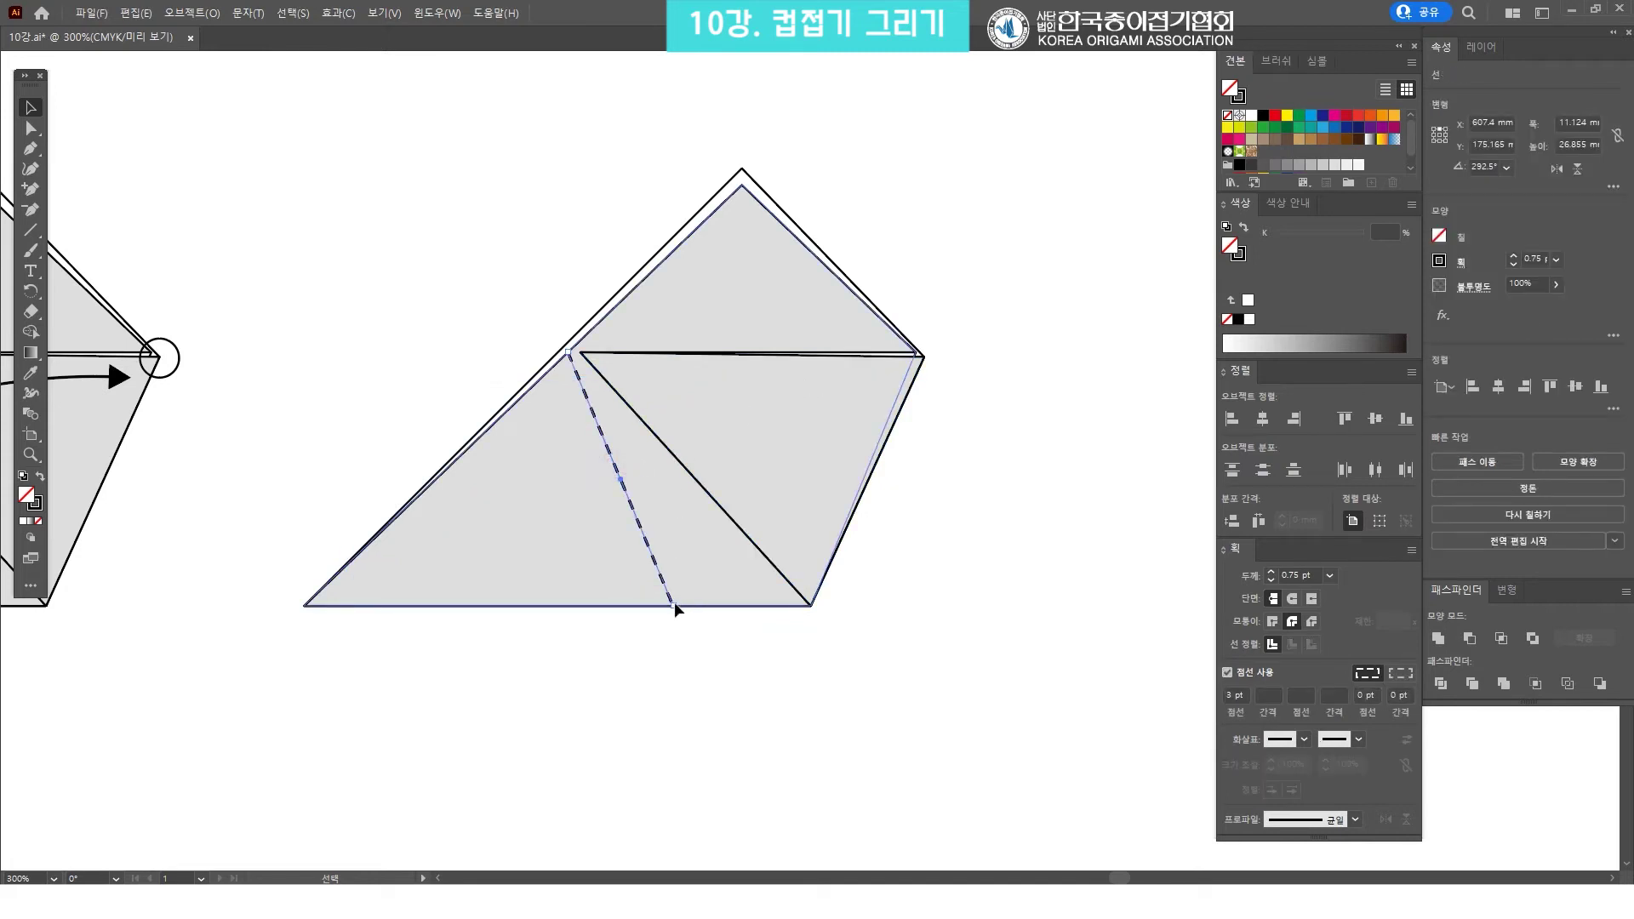
{"action": "left_click_drag", "start_coordinate": [672, 604], "coordinate": [685, 633]}
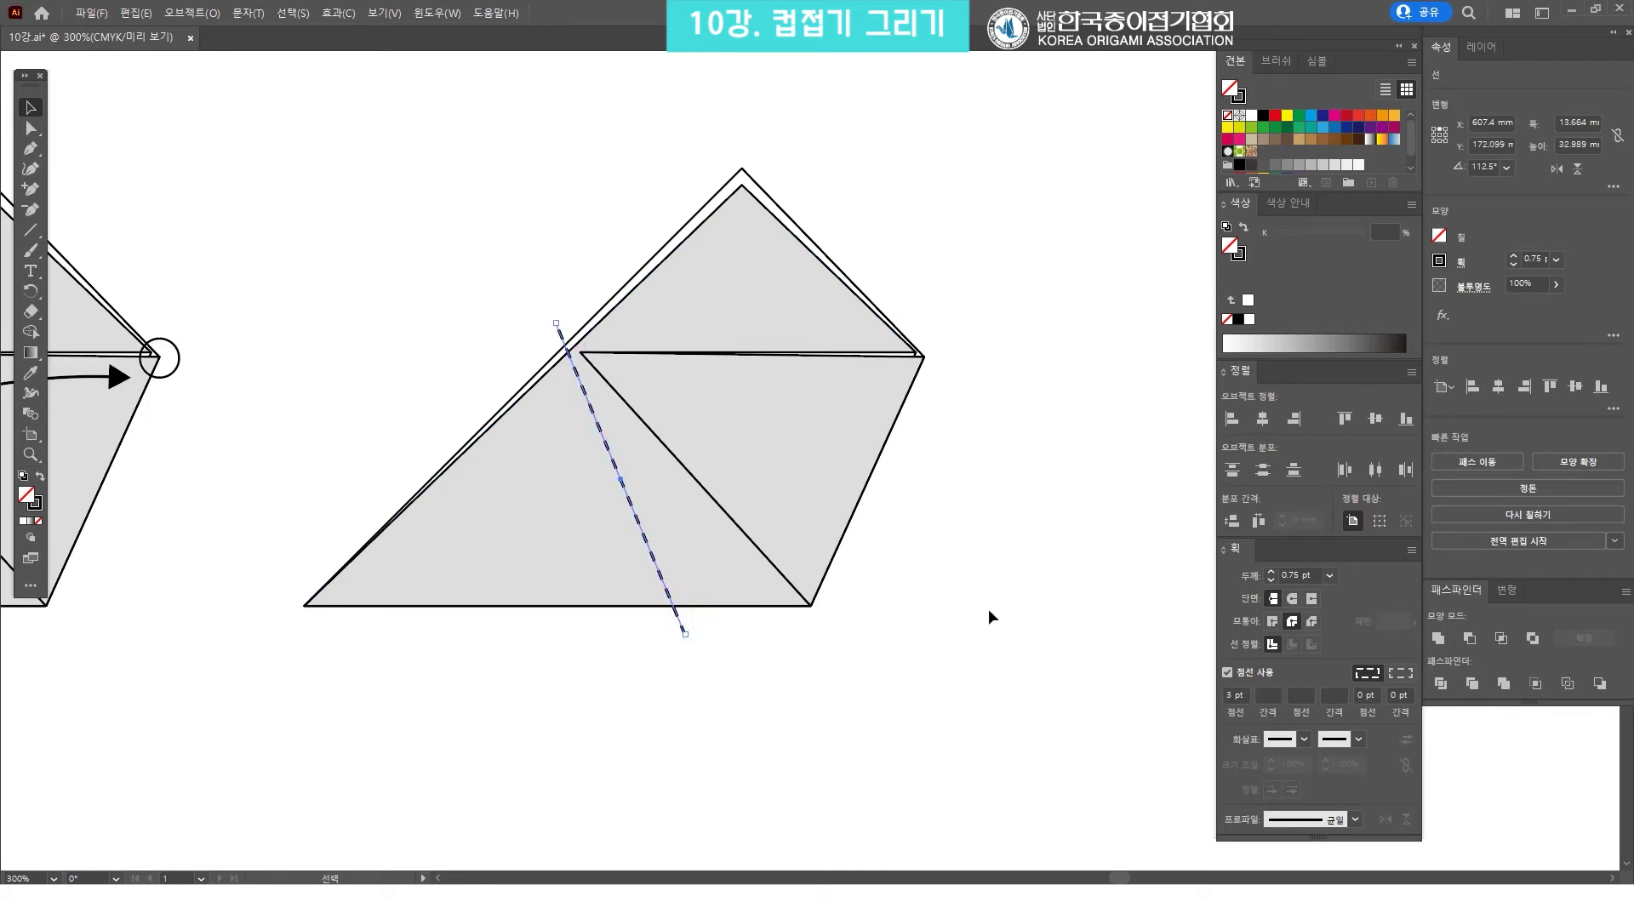
{"action": "left_click", "coordinate": [681, 546], "text": "shift"}
Divide the grey shape along the fold line, ungroup the pieces, and send the grey piece backward
{"action": "left_click_drag", "start_coordinate": [680, 546], "coordinate": [604, 452]}
{"action": "key", "text": "ctrl+z"}
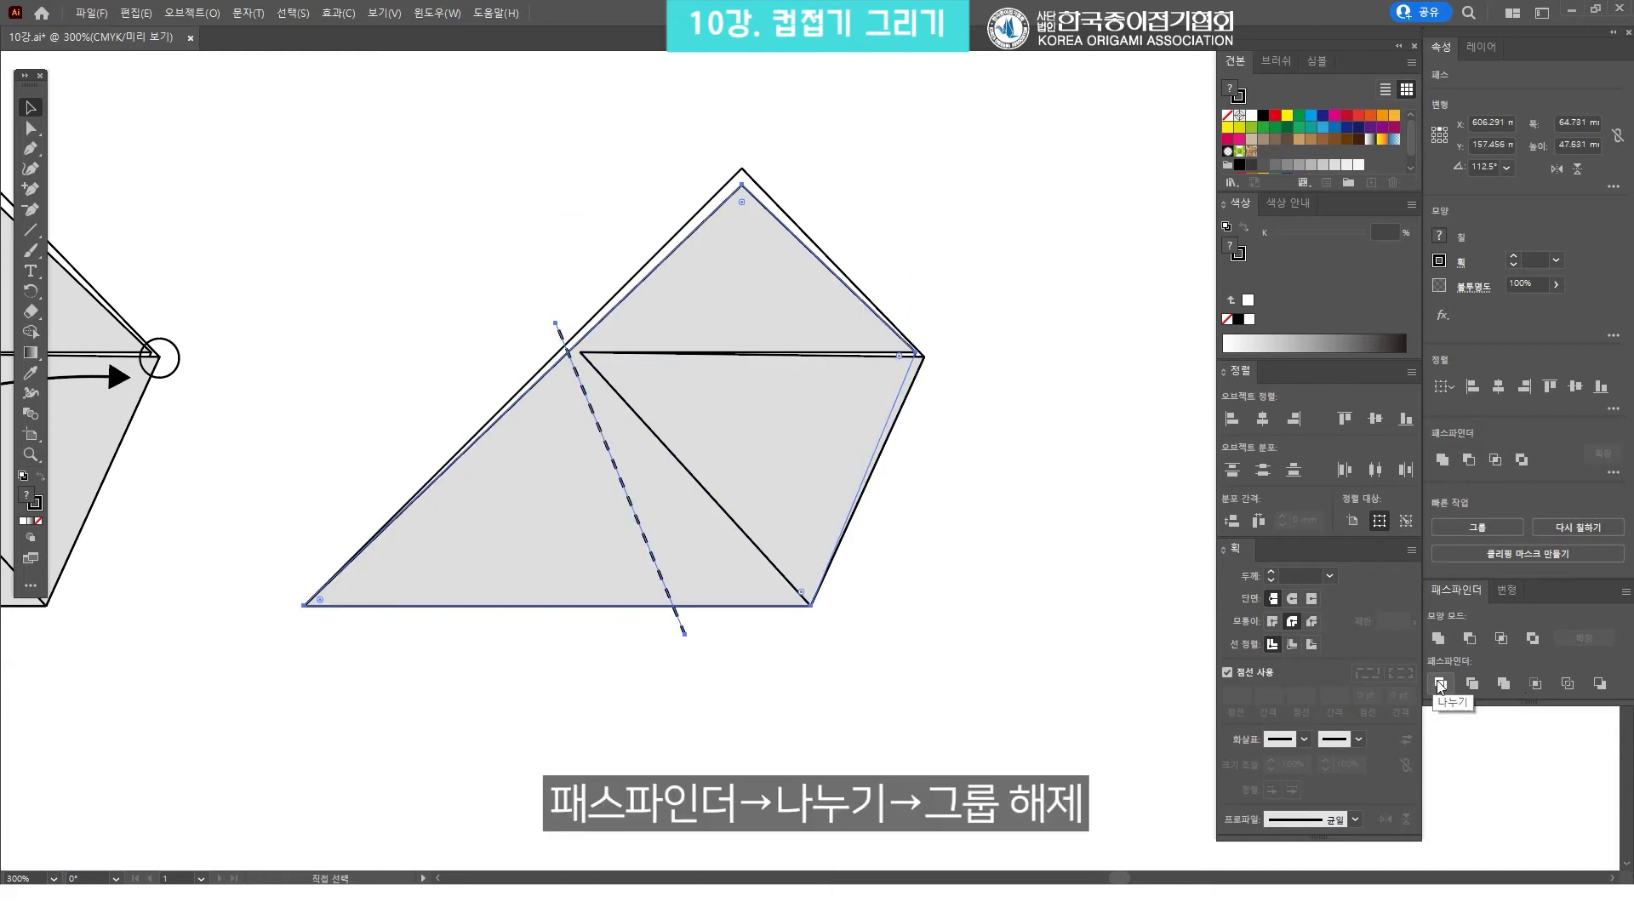
{"action": "left_click", "coordinate": [1437, 683]}
{"action": "key", "text": "ctrl+shift+g"}
{"action": "key", "text": "v"}
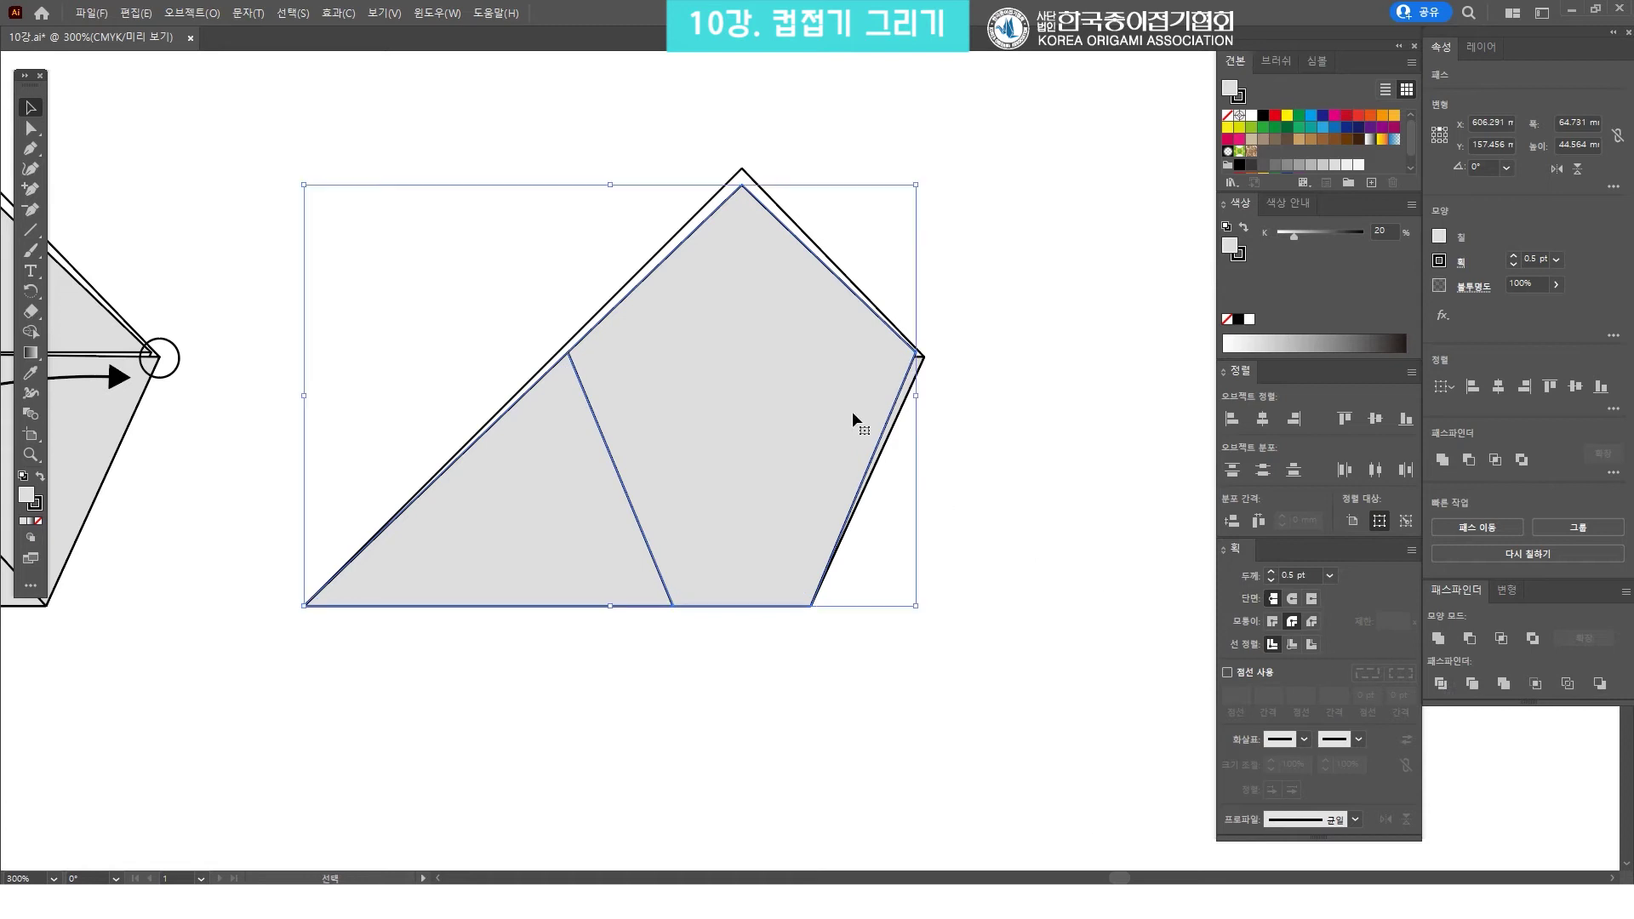
{"action": "key", "text": "ctrl+bracketleft"}
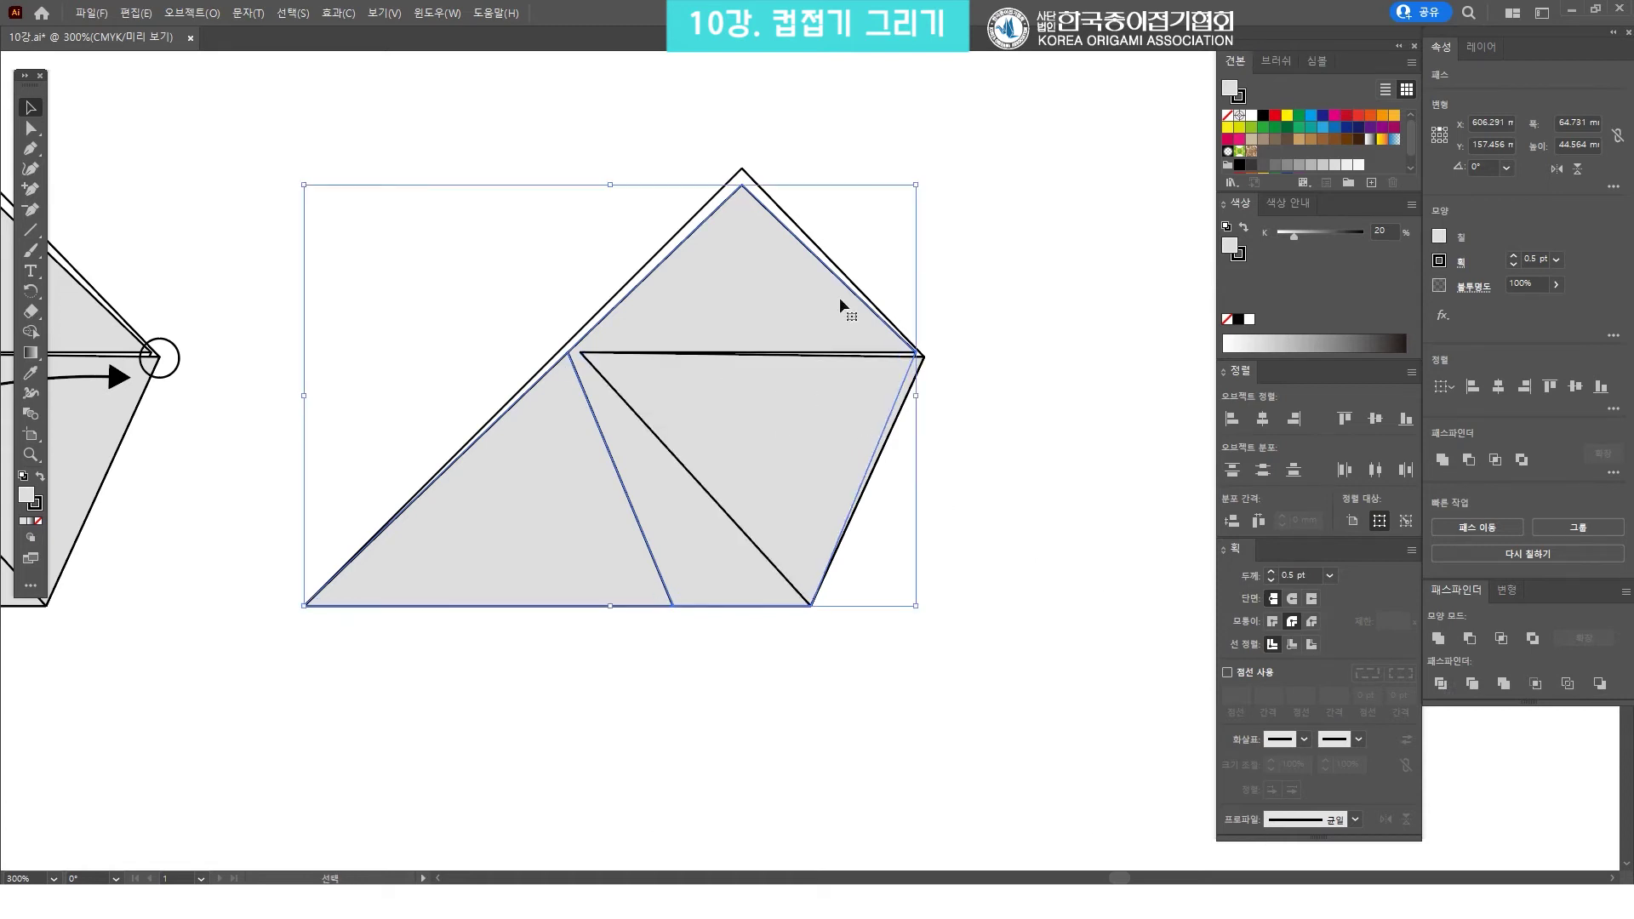
Undo an accidental move and select the left triangular piece
{"action": "left_click", "coordinate": [1010, 437]}
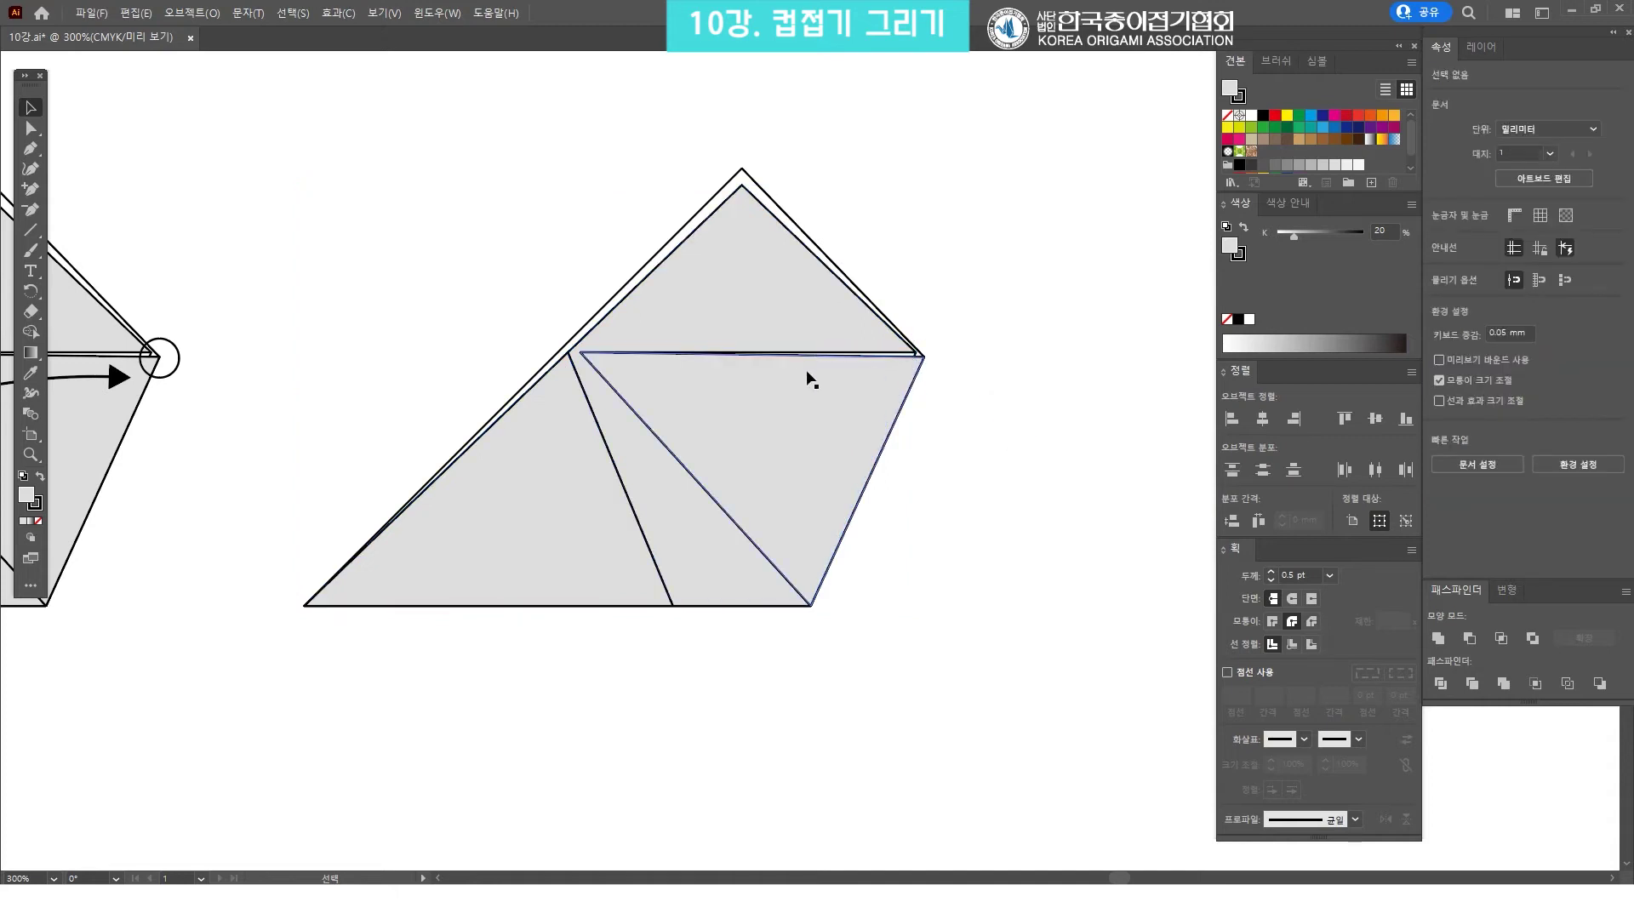
{"action": "left_click_drag", "start_coordinate": [895, 423], "coordinate": [977, 361]}
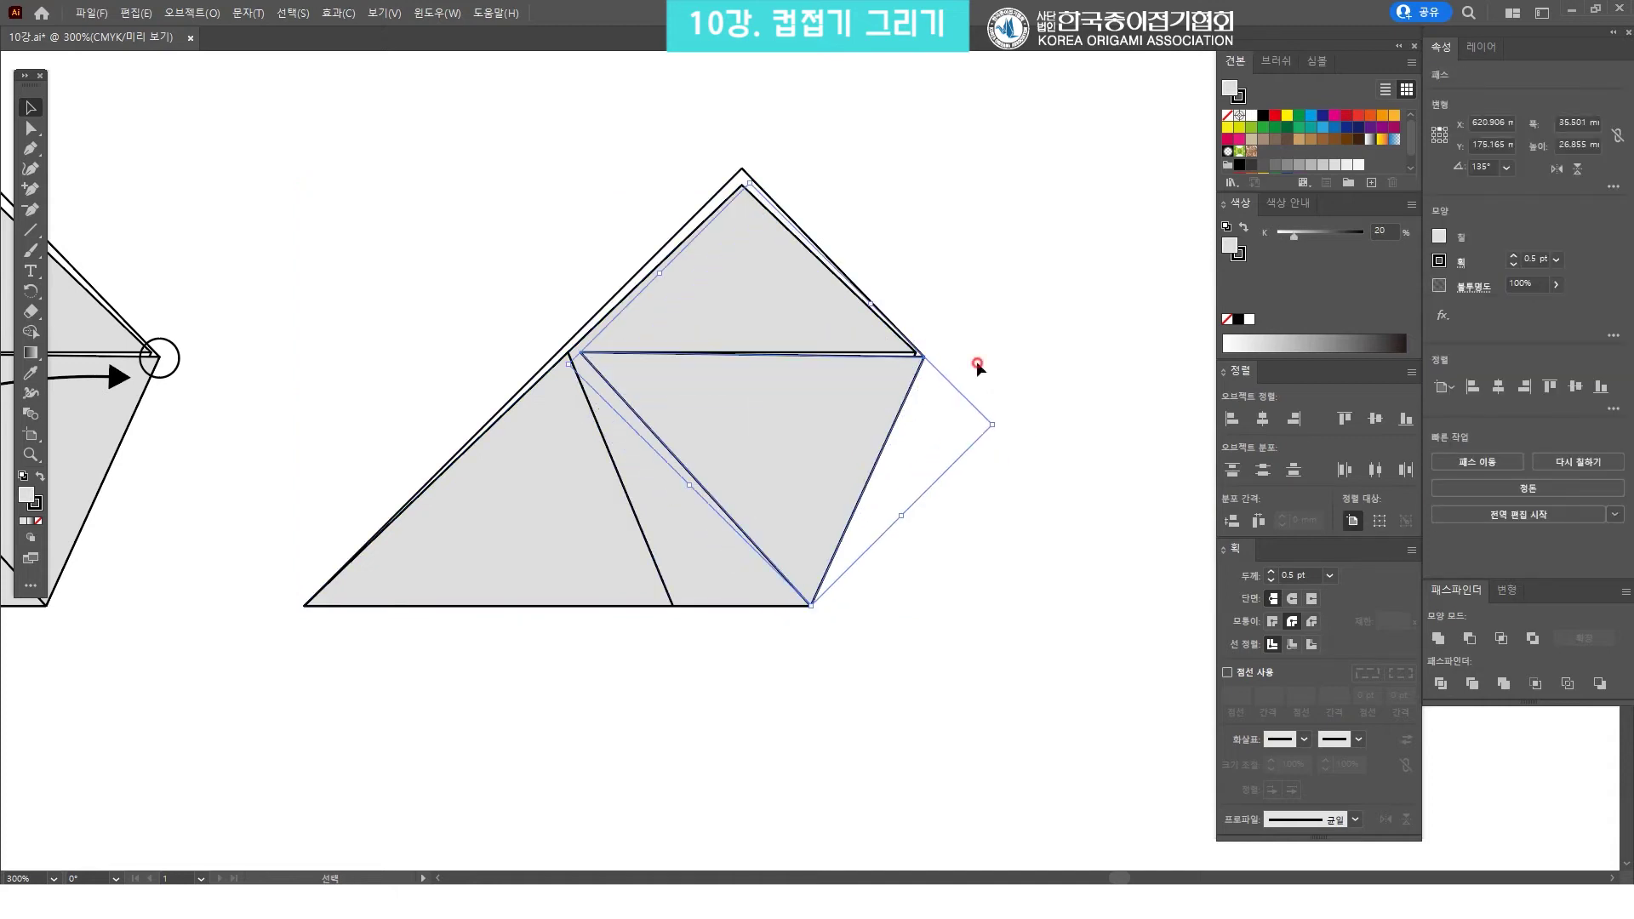
{"action": "key", "text": "ctrl+z"}
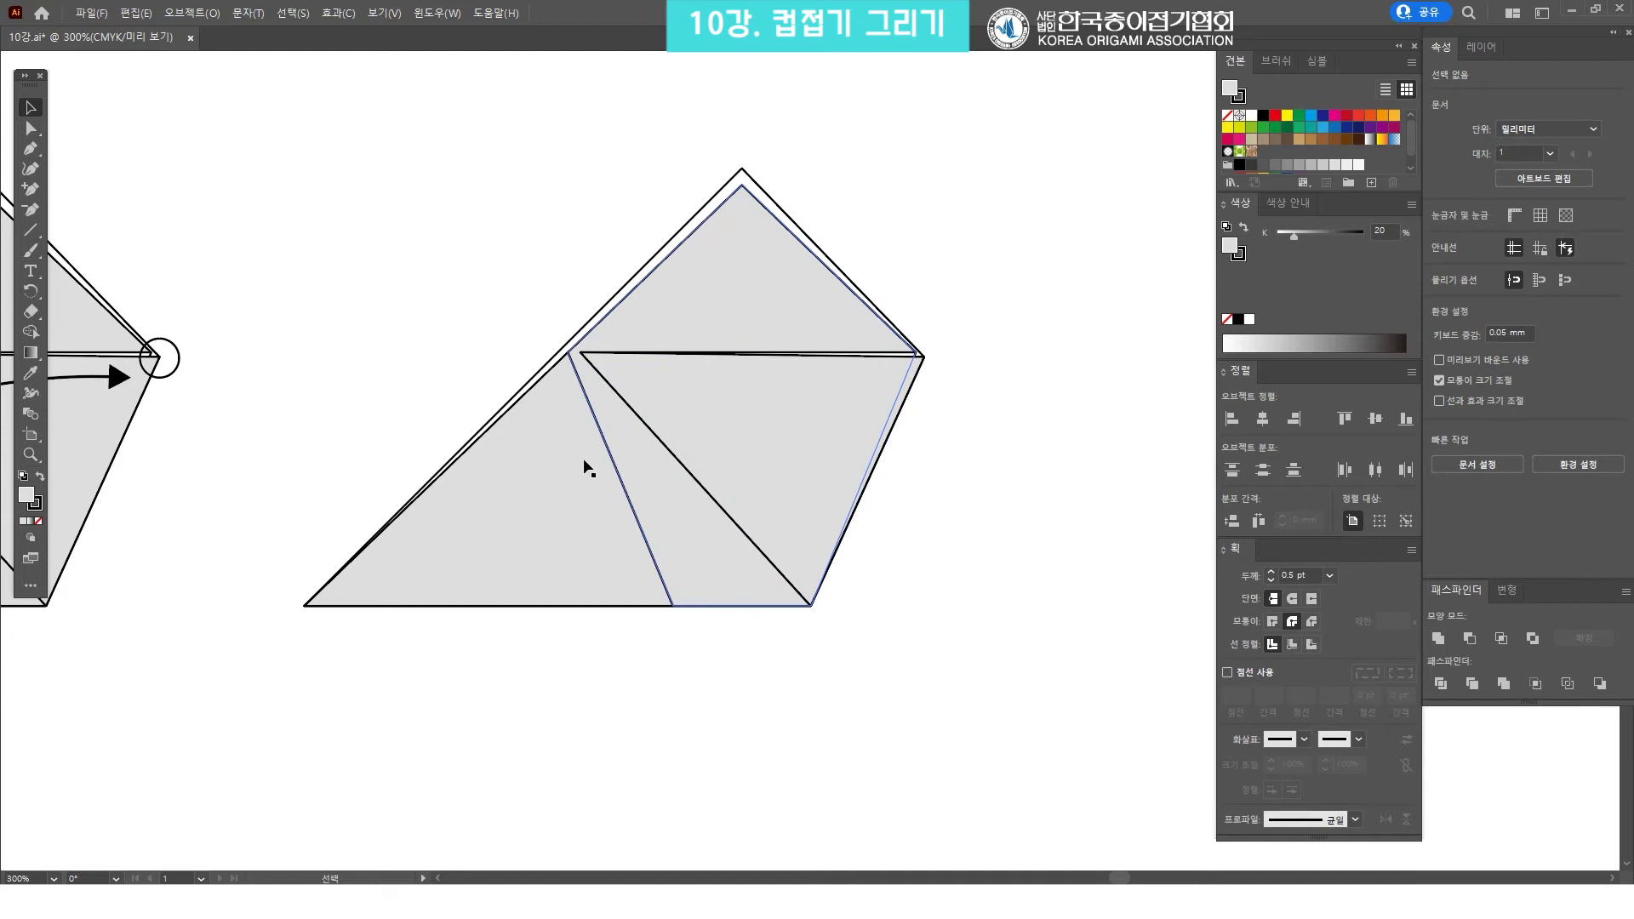
{"action": "left_click", "coordinate": [534, 417]}
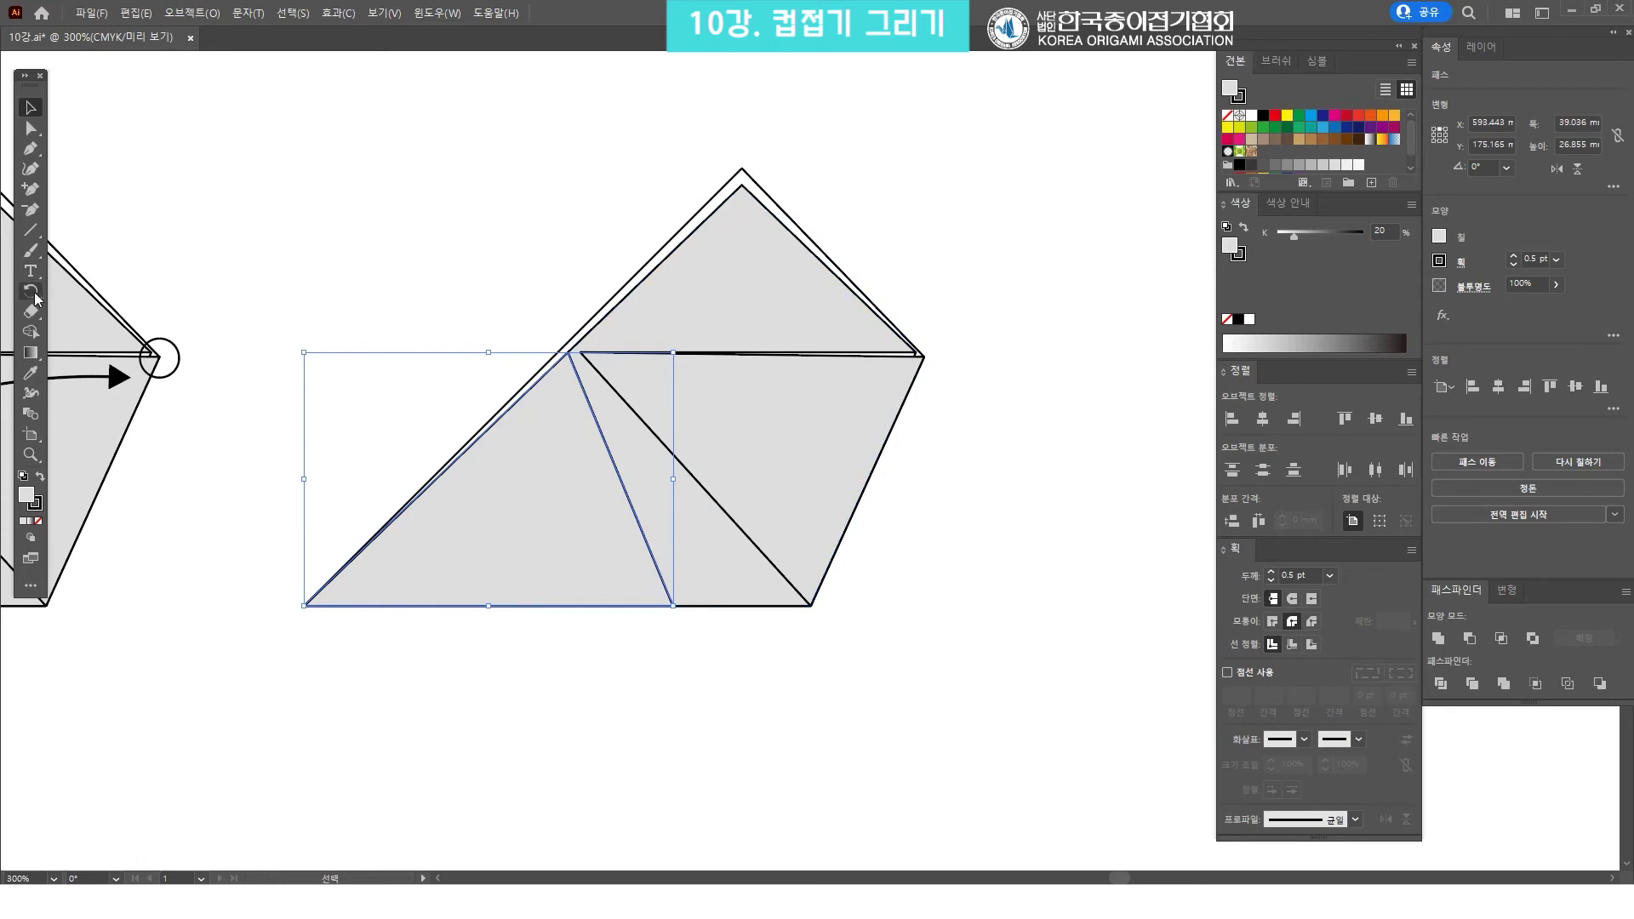
Reflect the left triangular piece over its top vertex to the right and bring the flap to the front
{"action": "left_click_drag", "start_coordinate": [34, 293], "coordinate": [79, 330]}
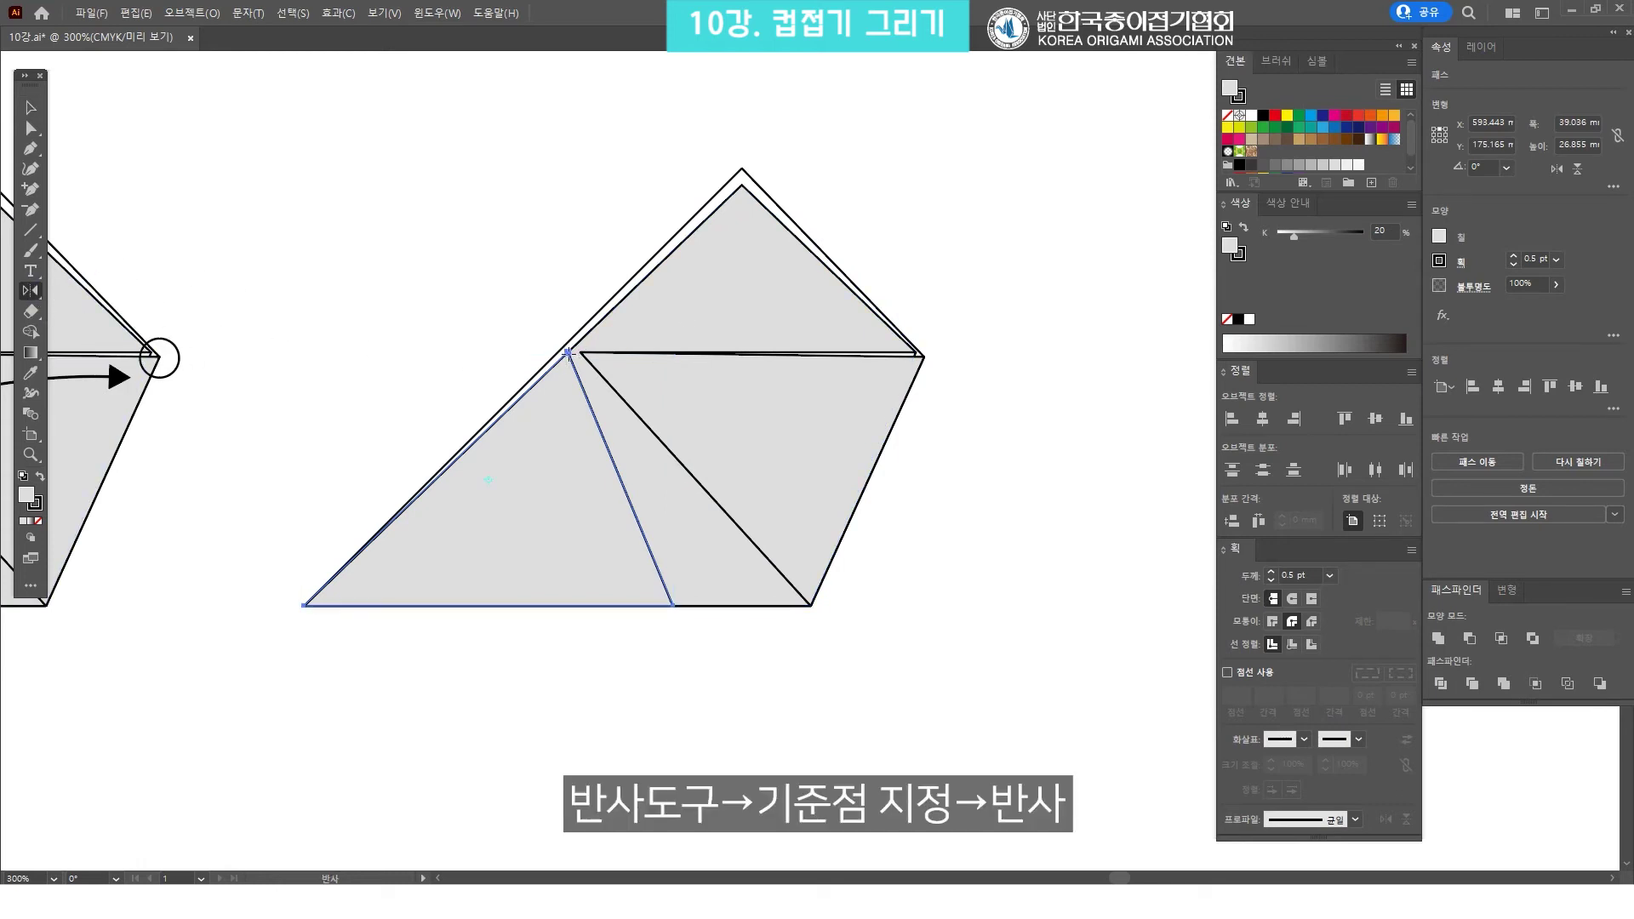
{"action": "left_click", "coordinate": [568, 352]}
{"action": "mouse_move", "coordinate": [508, 461]}
{"action": "left_mouse_down"}
{"action": "mouse_move", "coordinate": [659, 419]}
{"action": "mouse_move", "coordinate": [715, 375]}
{"action": "left_mouse_up"}
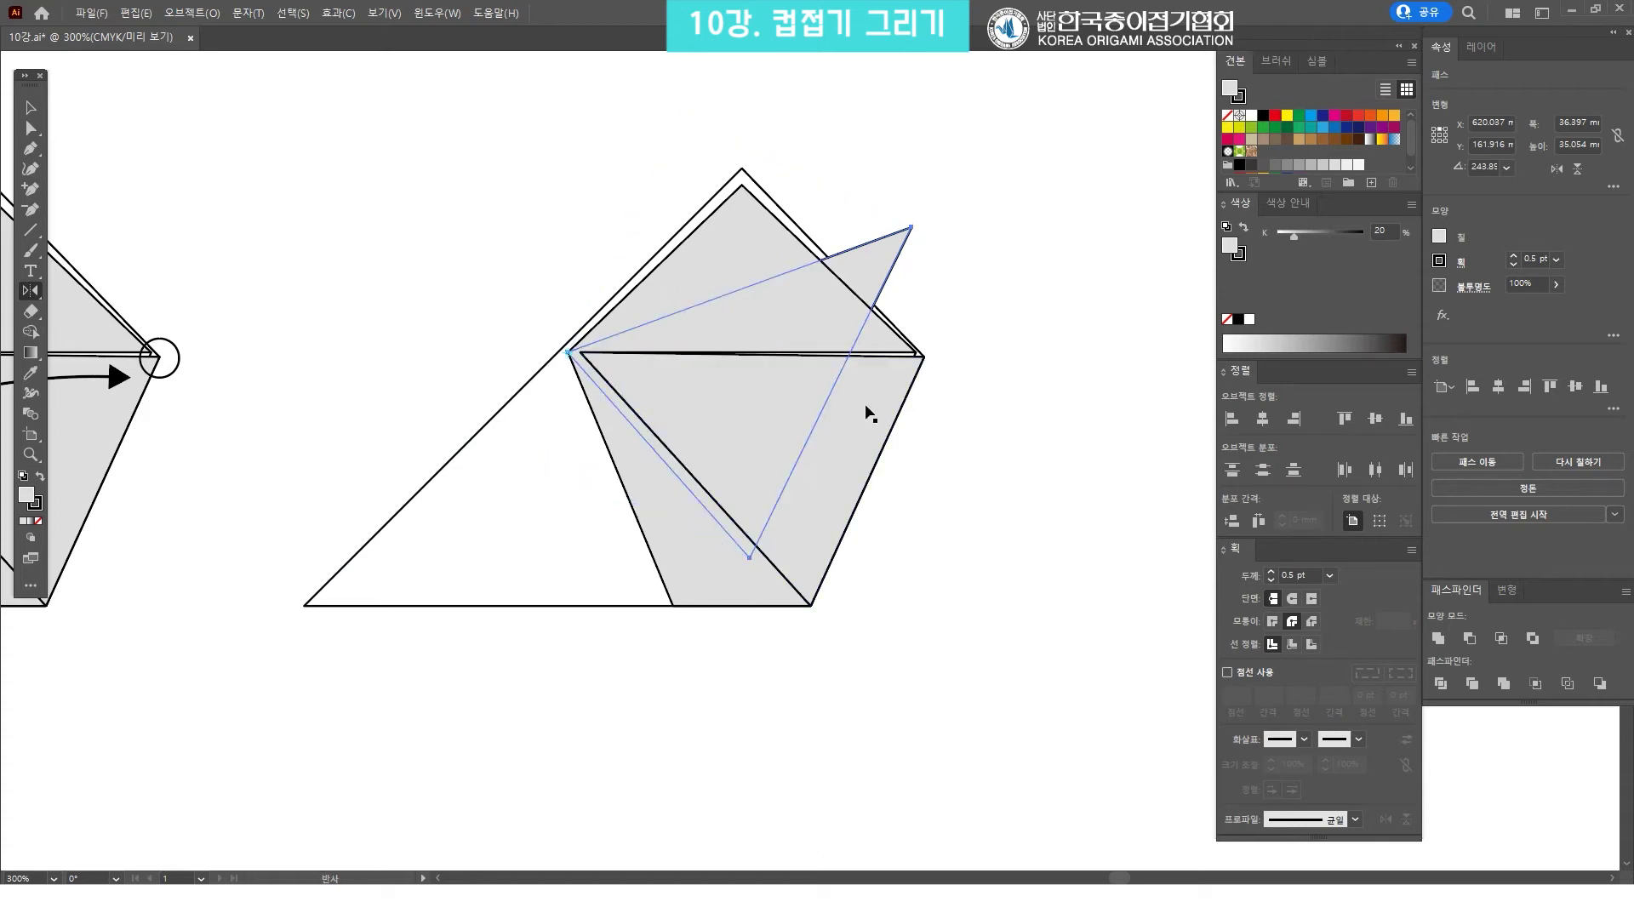
{"action": "key", "text": "ctrl+shift+bracketright"}
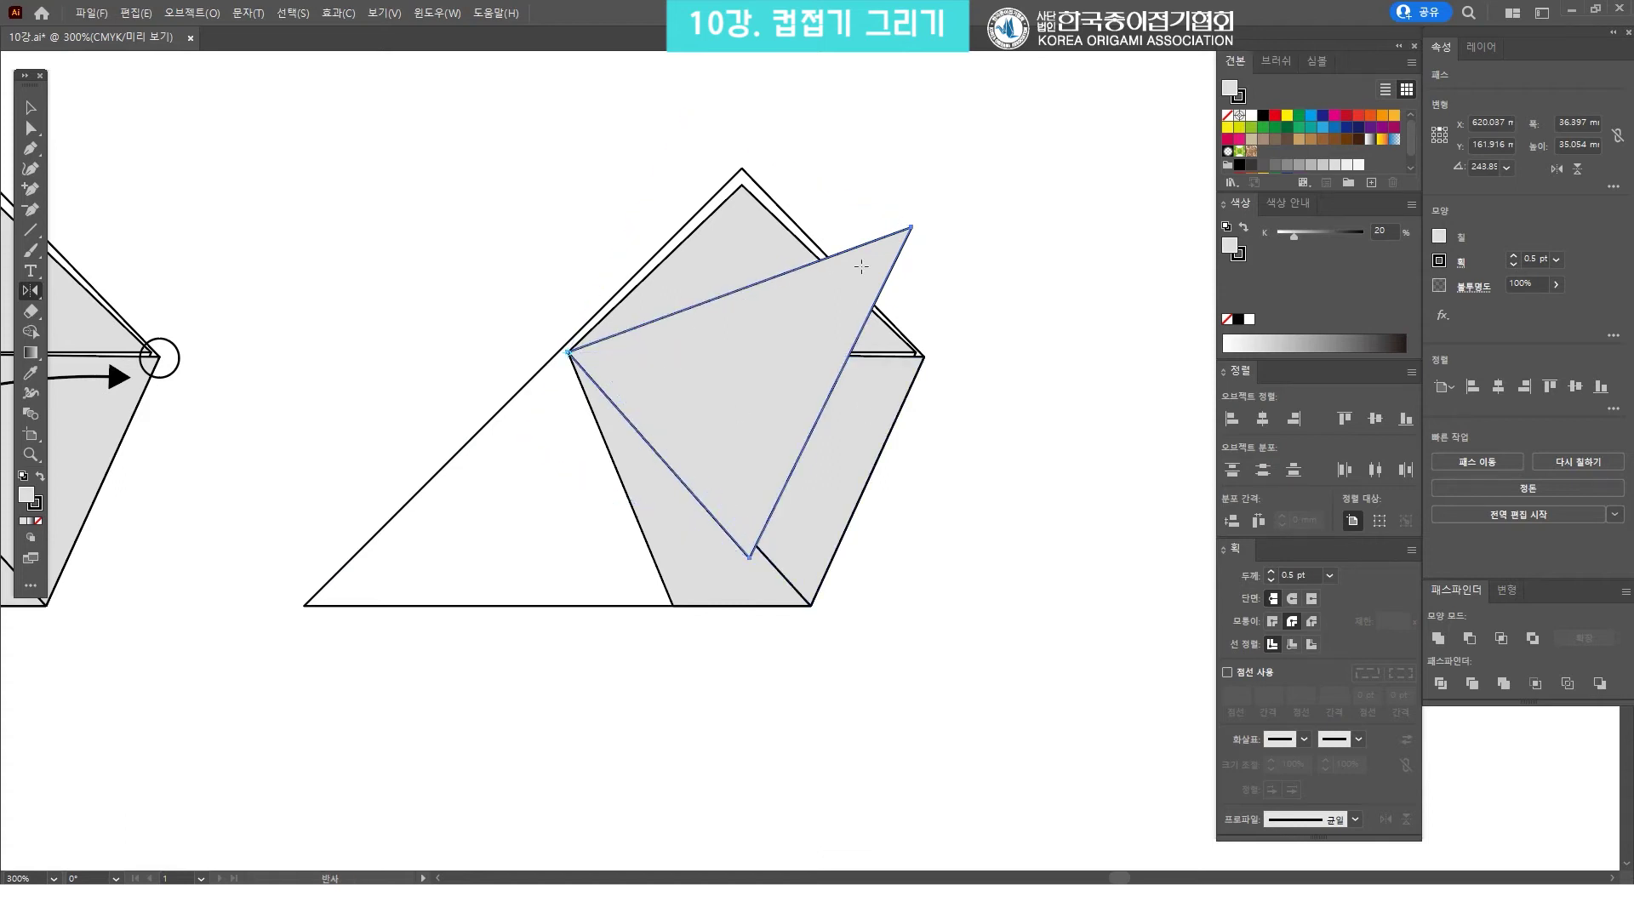
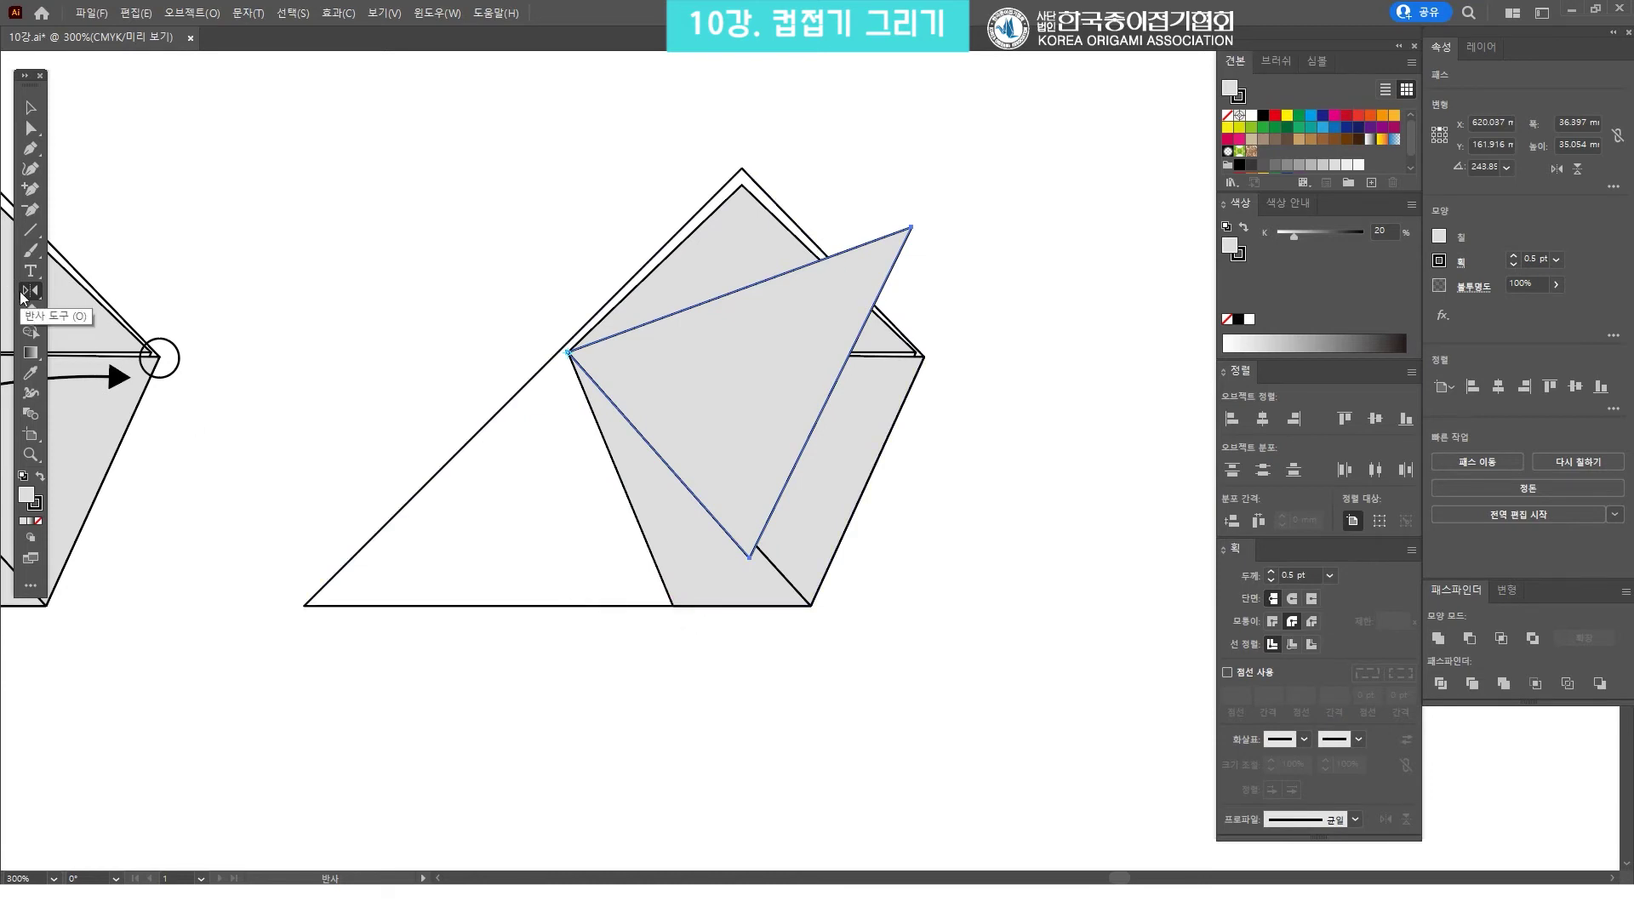
Rotate the gray flap triangle to 225° about its left corner so it folds down across the cup
{"action": "left_click_drag", "start_coordinate": [25, 294], "coordinate": [80, 286]}
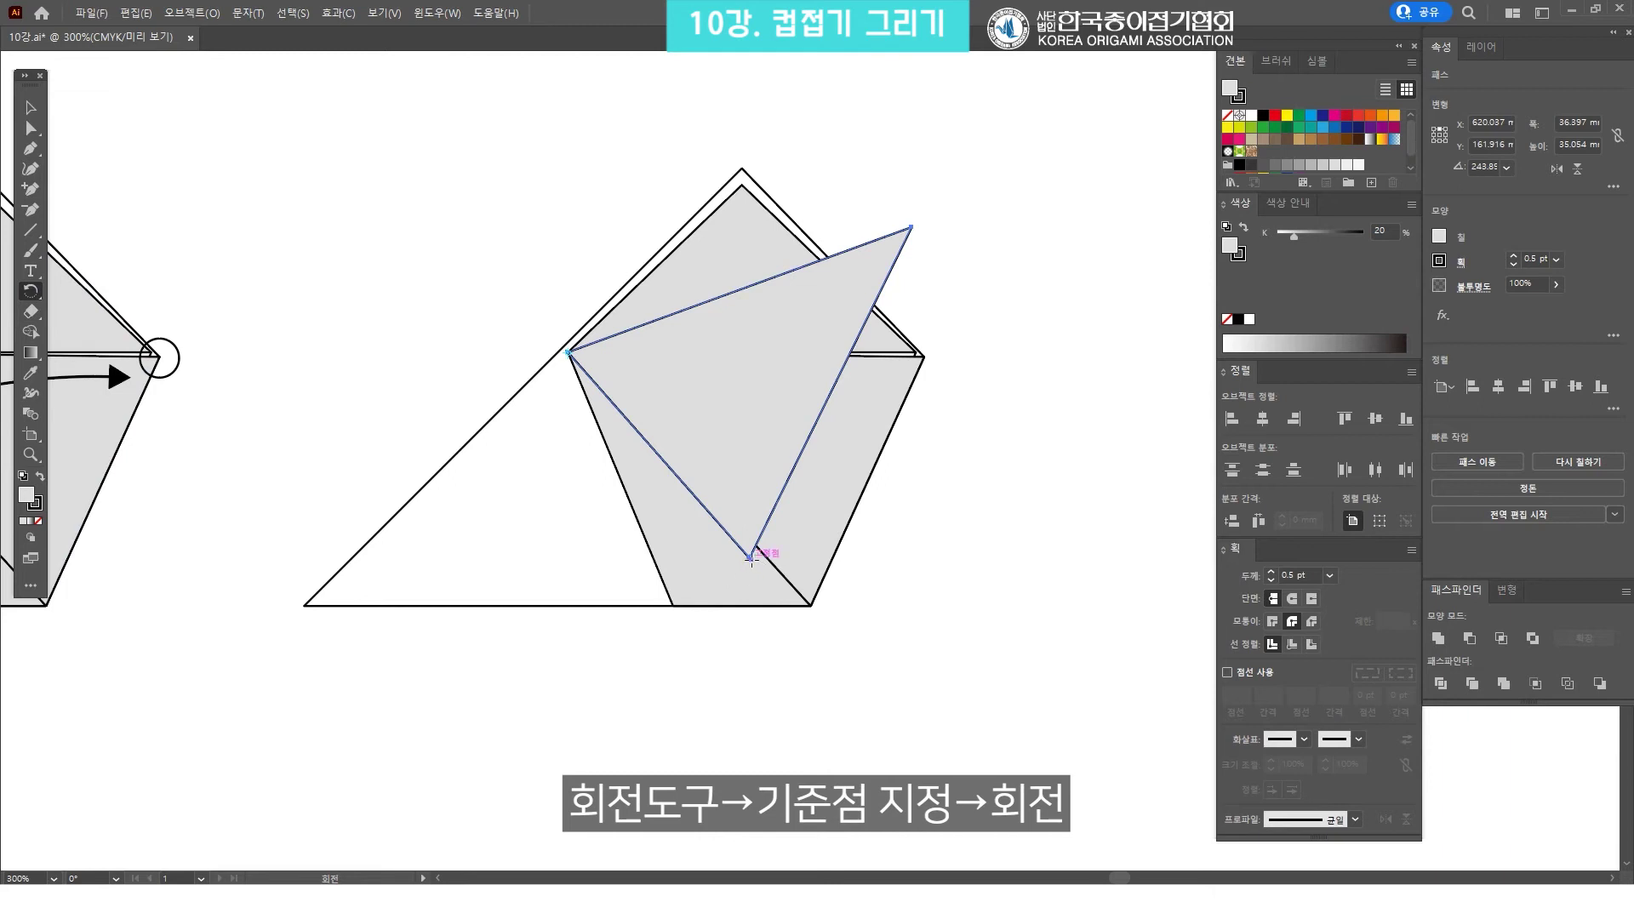
{"action": "left_click_drag", "start_coordinate": [750, 557], "coordinate": [674, 605]}
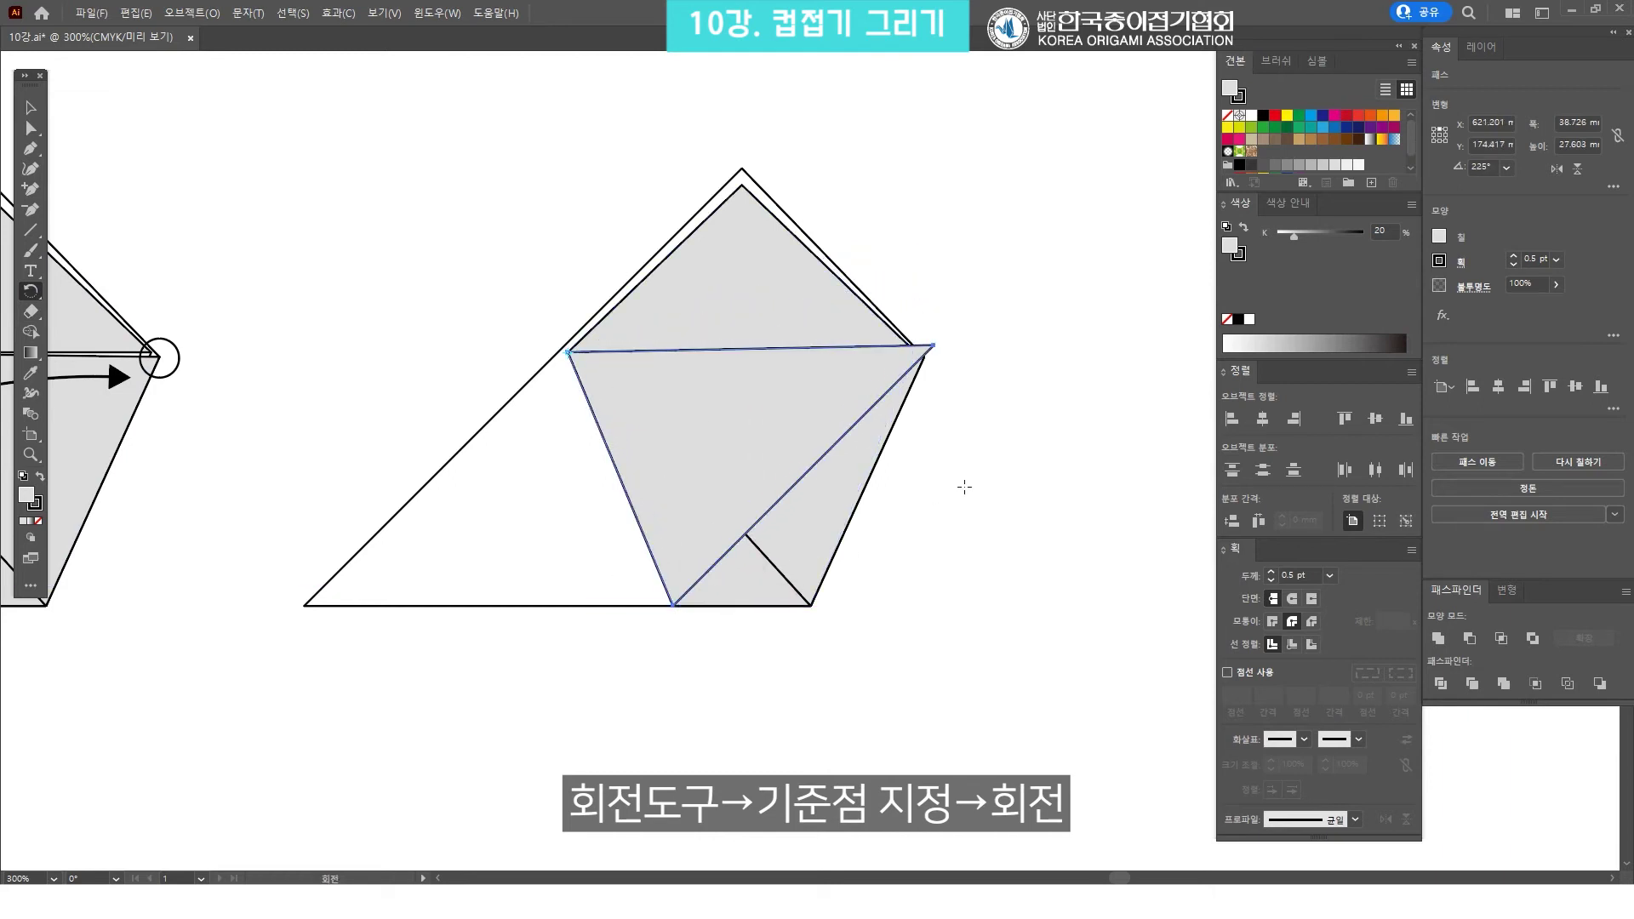
{"action": "key", "text": "v"}
{"action": "left_click", "coordinate": [993, 436]}
{"action": "key", "text": "z"}
{"action": "left_click", "coordinate": [807, 415]}
{"action": "key", "text": "a"}
{"action": "left_click", "coordinate": [1087, 336]}
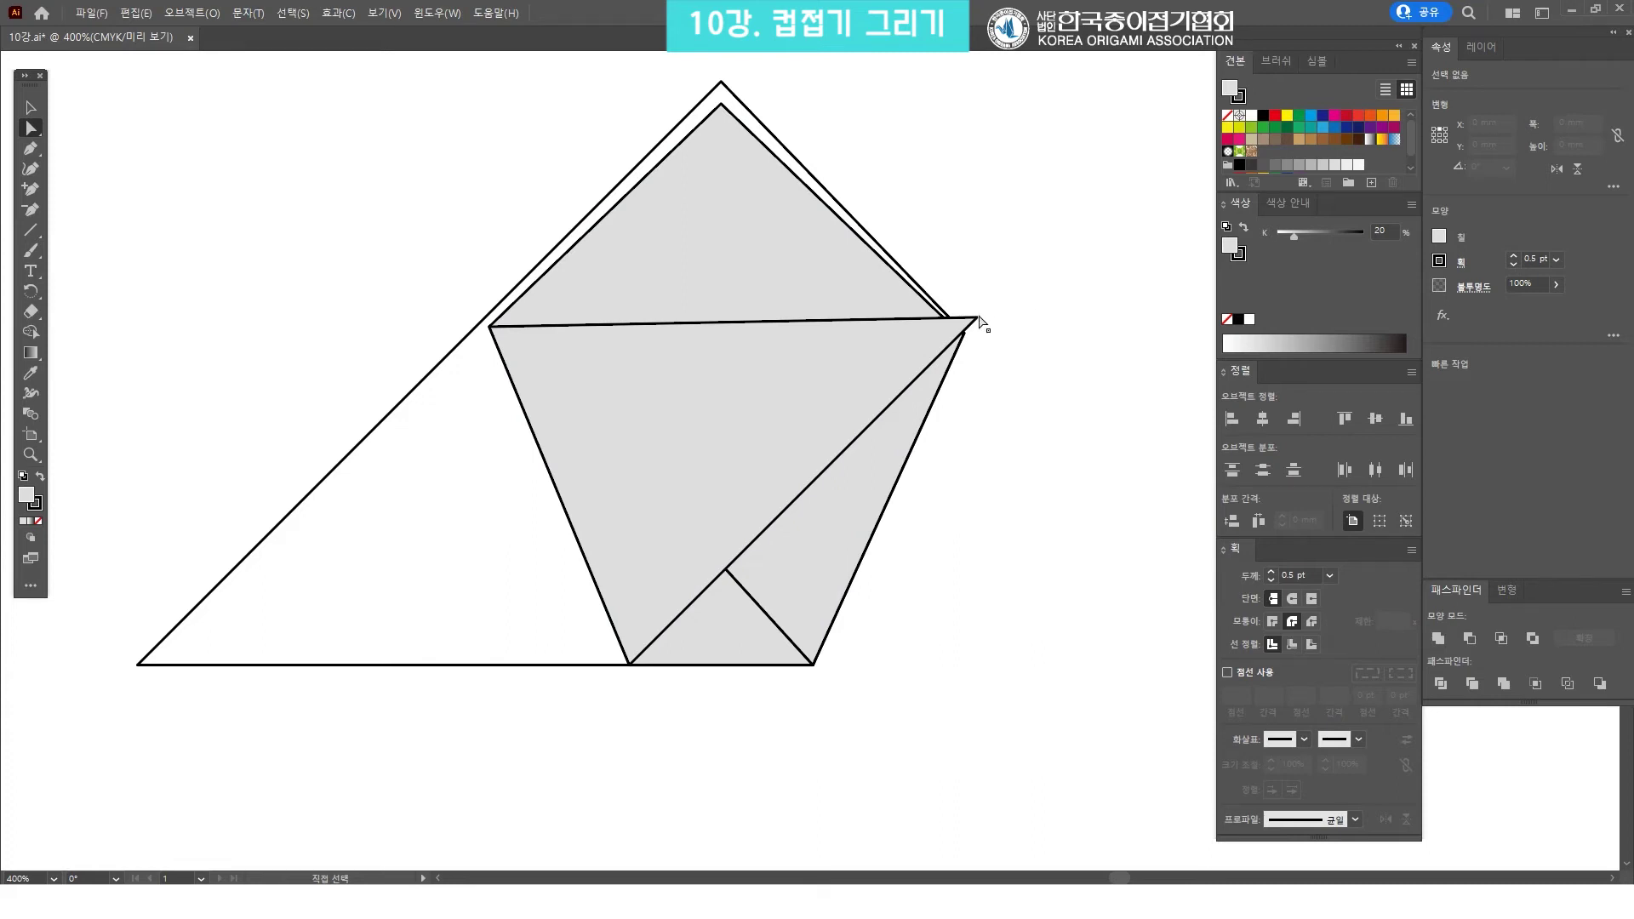
Snap the flap's right corner anchor onto the cup's right corner
{"action": "left_click_drag", "start_coordinate": [977, 319], "coordinate": [951, 341]}
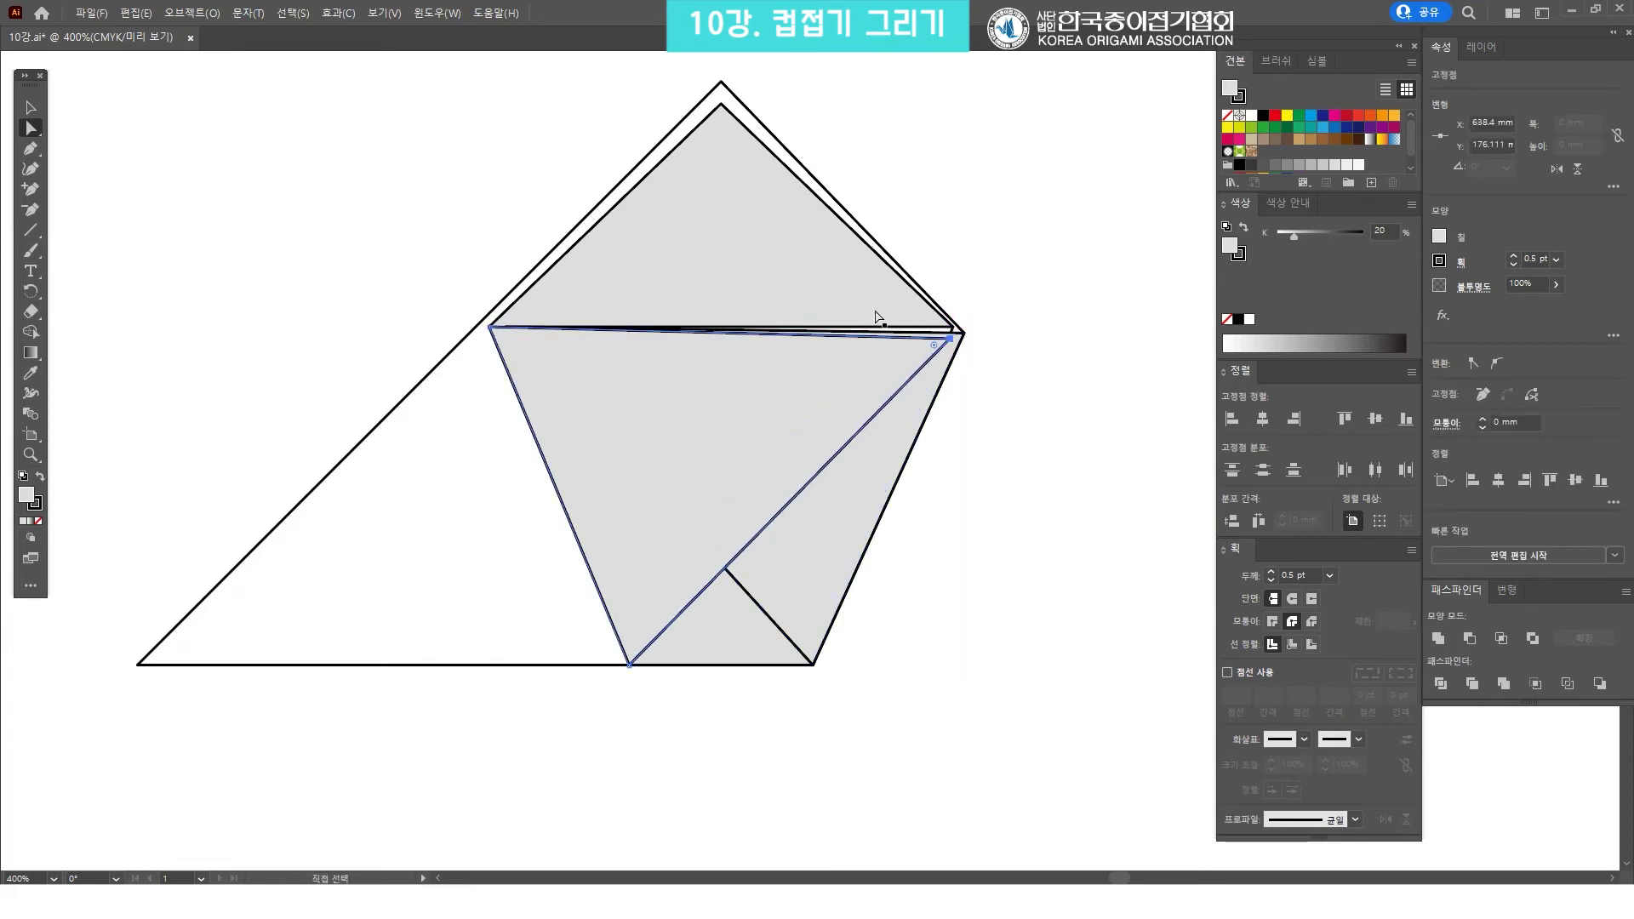
{"action": "left_click", "coordinate": [990, 349]}
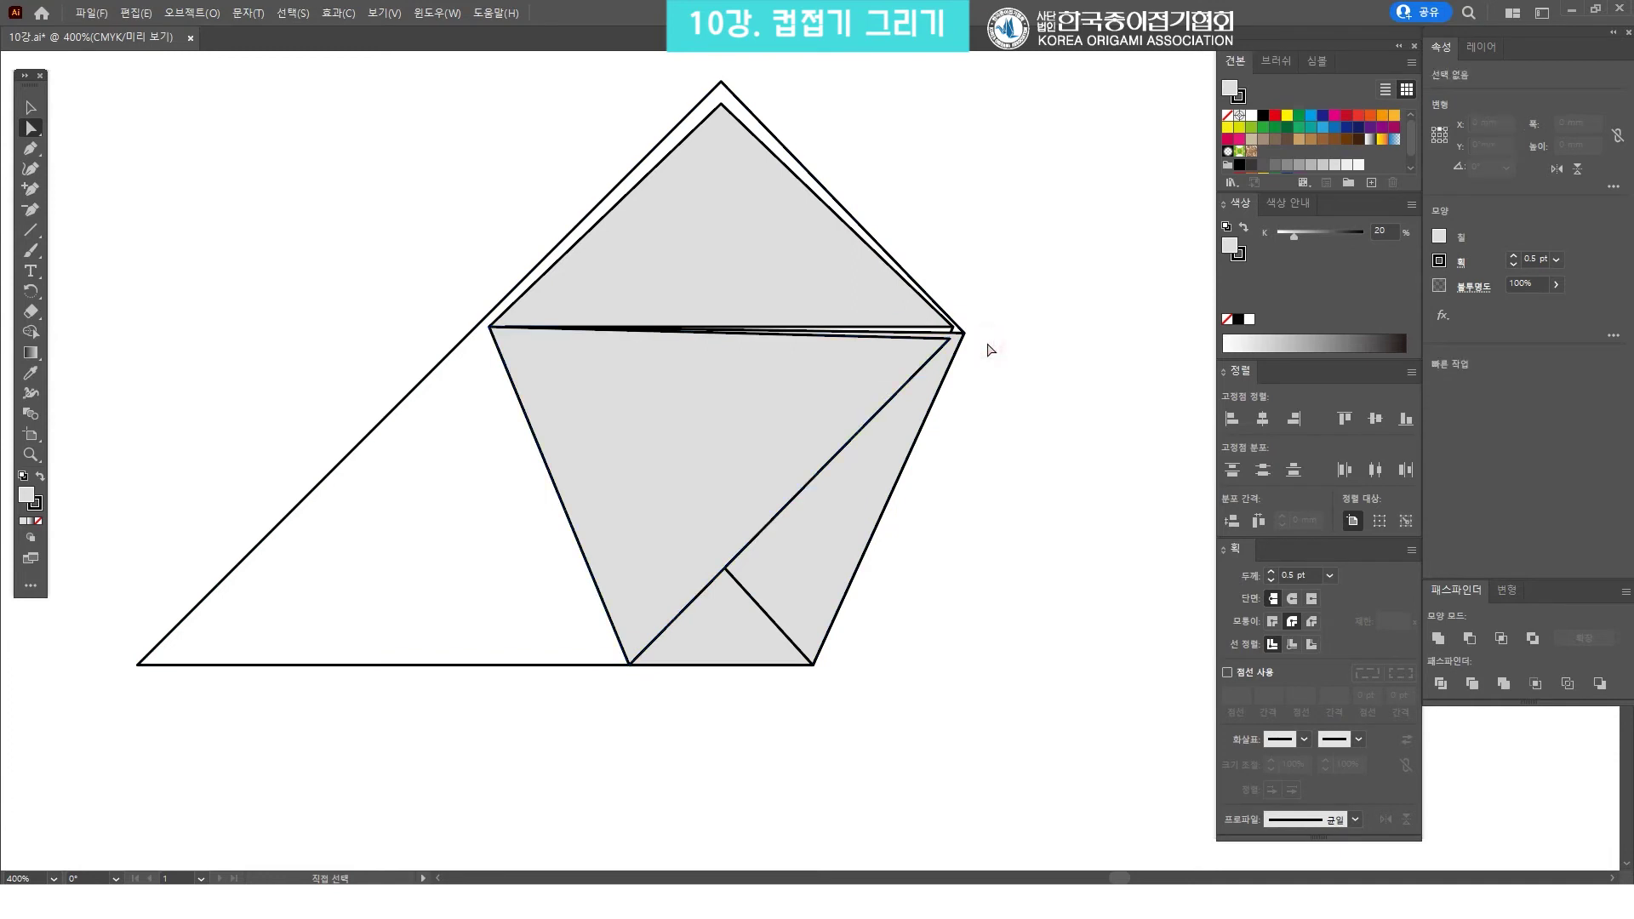
{"action": "scroll", "coordinate": [766, 464], "scroll_direction": "down", "scroll_amount": 2}
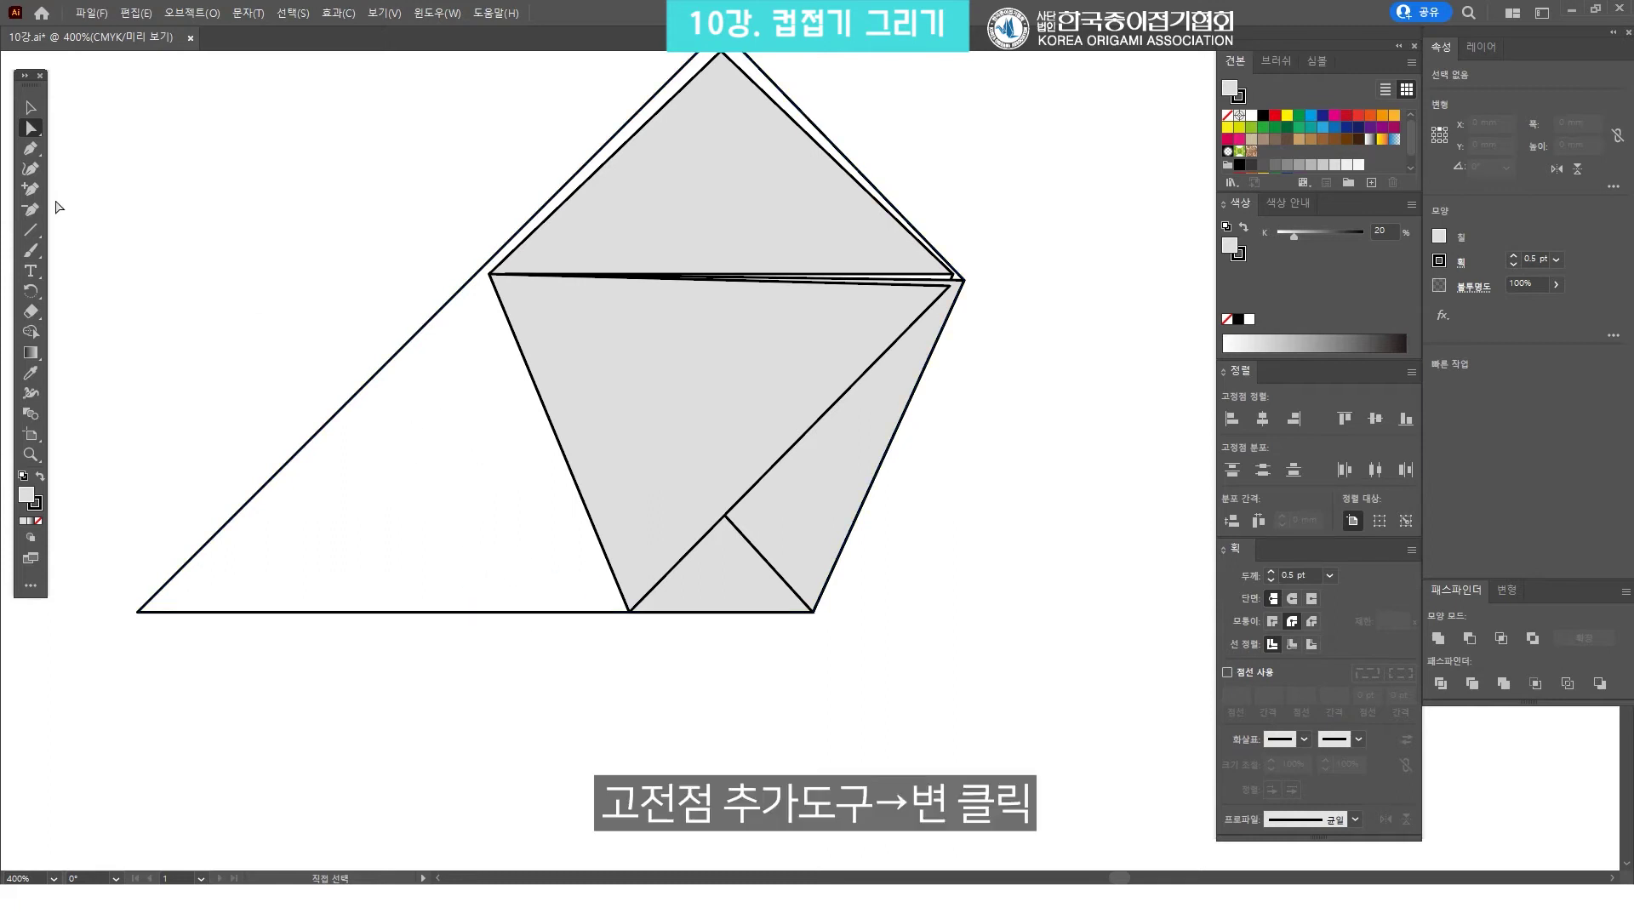
Add an anchor on the big triangle's bottom edge and slide it right toward the flap
{"action": "left_click", "coordinate": [37, 189]}
{"action": "left_click", "coordinate": [544, 611]}
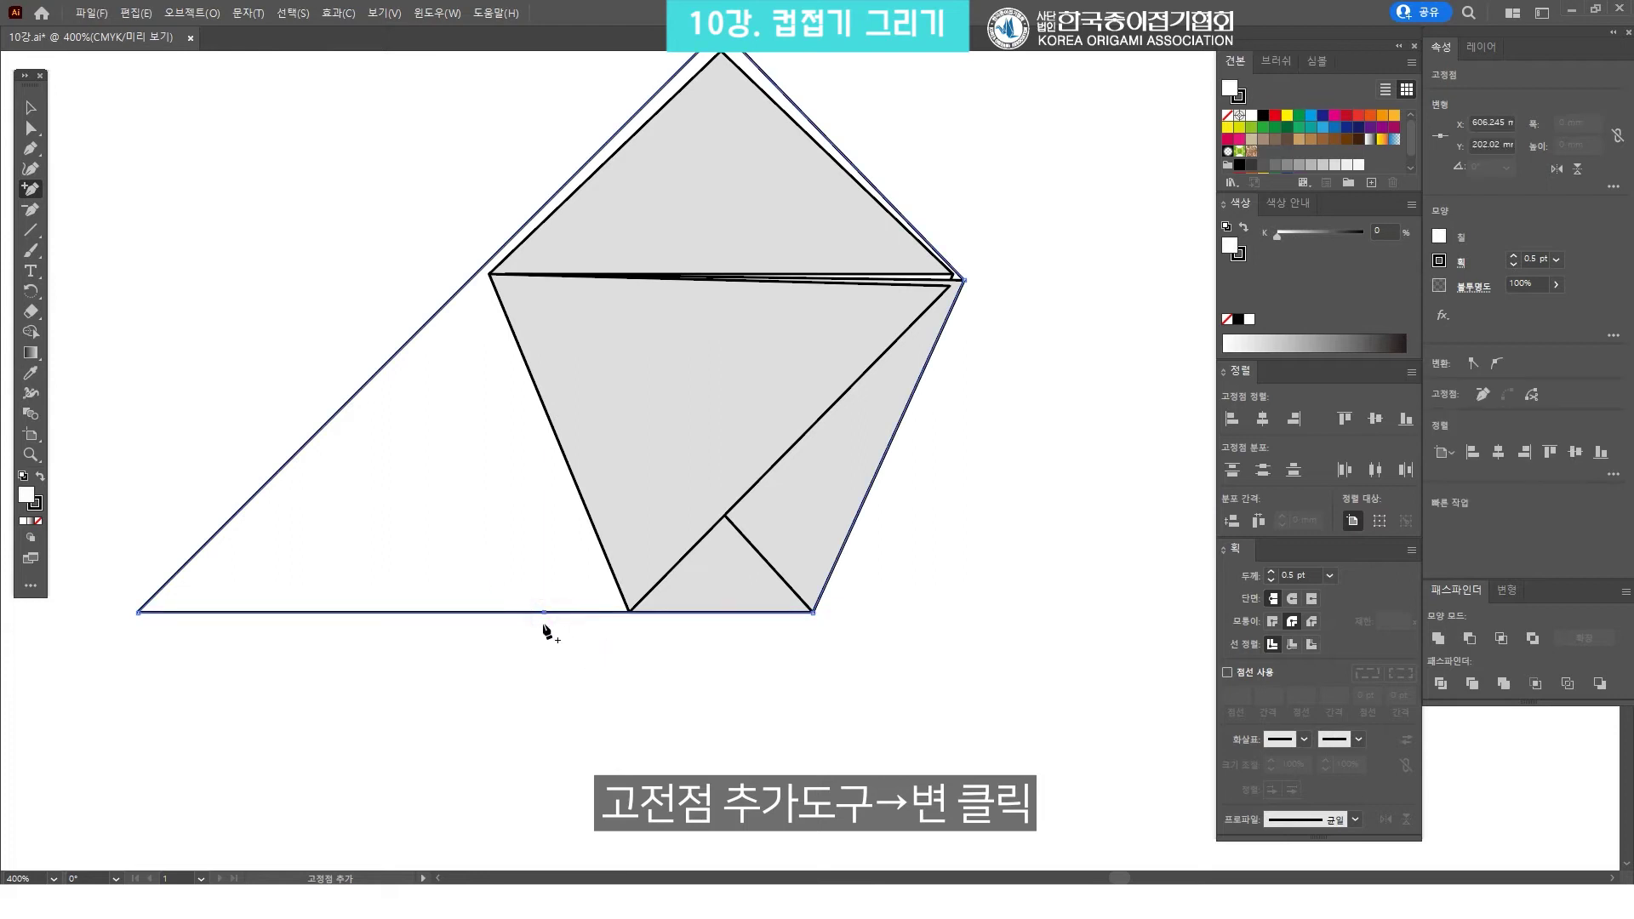
{"action": "key", "text": "a"}
{"action": "mouse_move", "coordinate": [544, 612]}
{"action": "left_mouse_down"}
{"action": "mouse_move", "coordinate": [622, 634]}
{"action": "mouse_move", "coordinate": [629, 612]}
{"action": "left_mouse_up"}
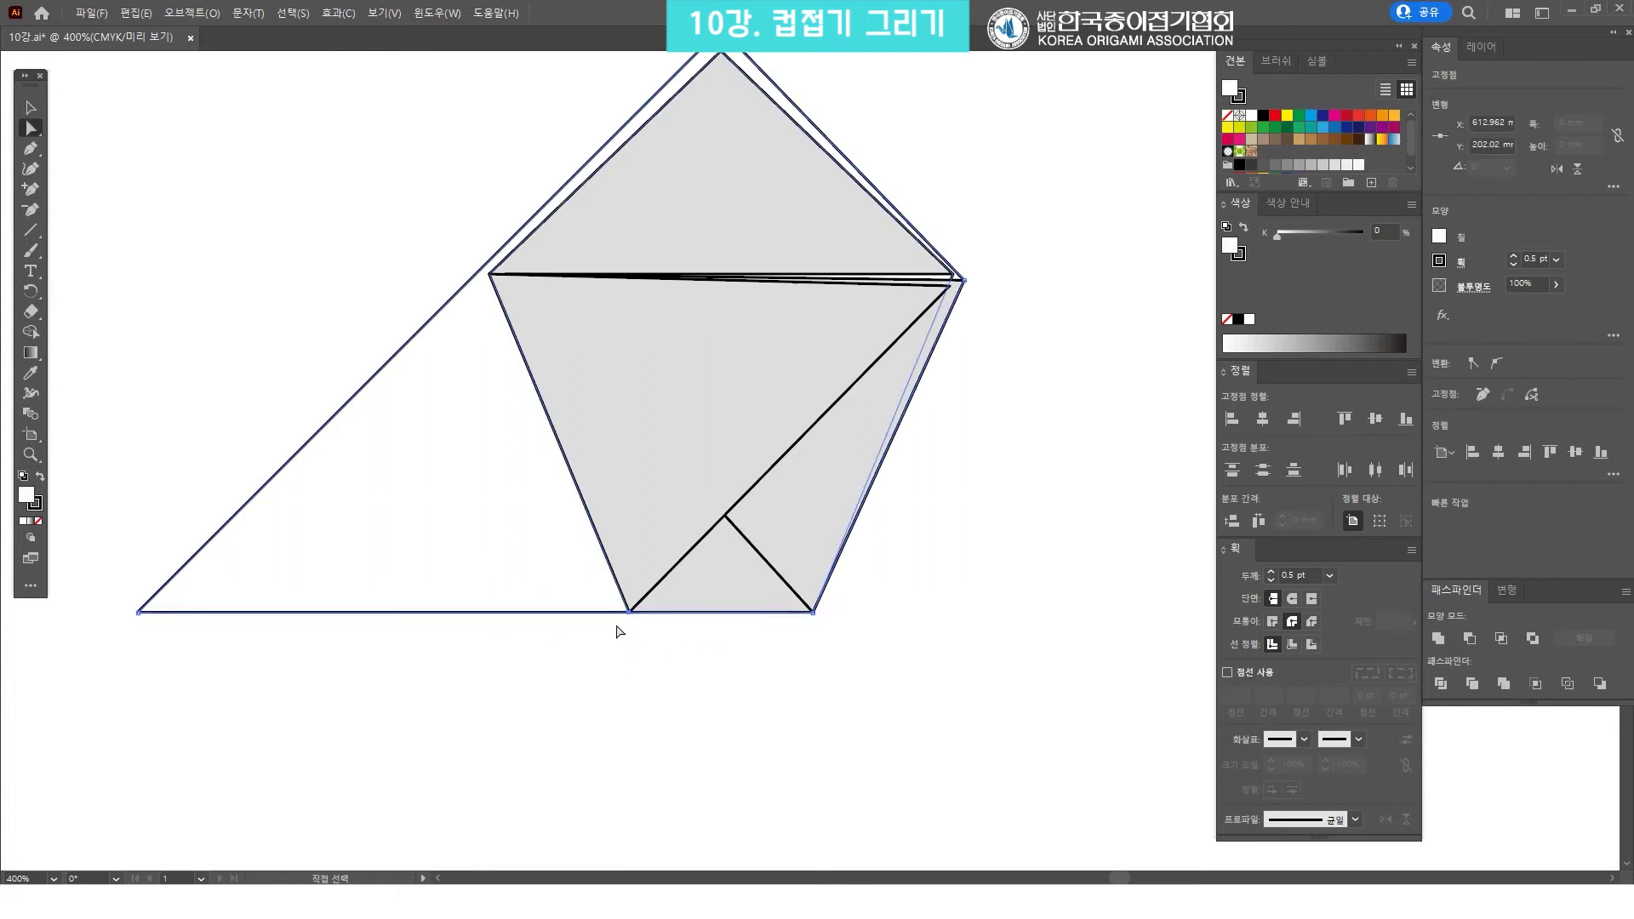
{"action": "left_click", "coordinate": [1061, 516]}
Pull the big triangle's left corner up to the flap, forming the pentagon cup outline
{"action": "scroll", "coordinate": [821, 521], "scroll_direction": "up", "scroll_amount": 2}
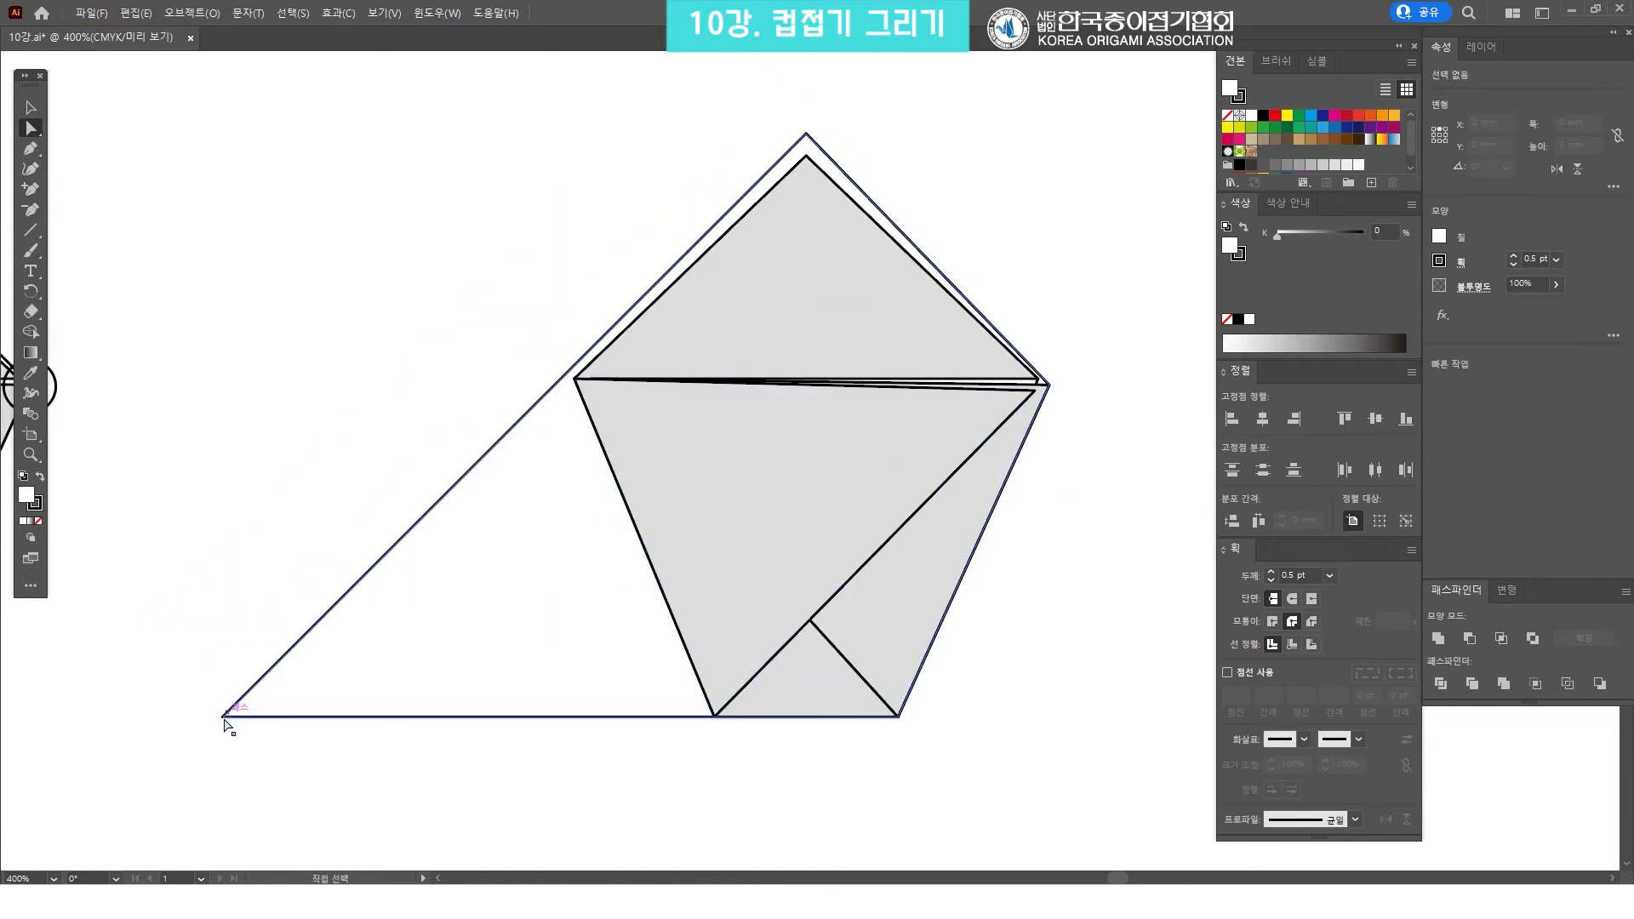
{"action": "mouse_move", "coordinate": [223, 715]}
{"action": "left_mouse_down"}
{"action": "mouse_move", "coordinate": [273, 644]}
{"action": "mouse_move", "coordinate": [223, 718]}
{"action": "mouse_move", "coordinate": [566, 382]}
{"action": "left_mouse_up"}
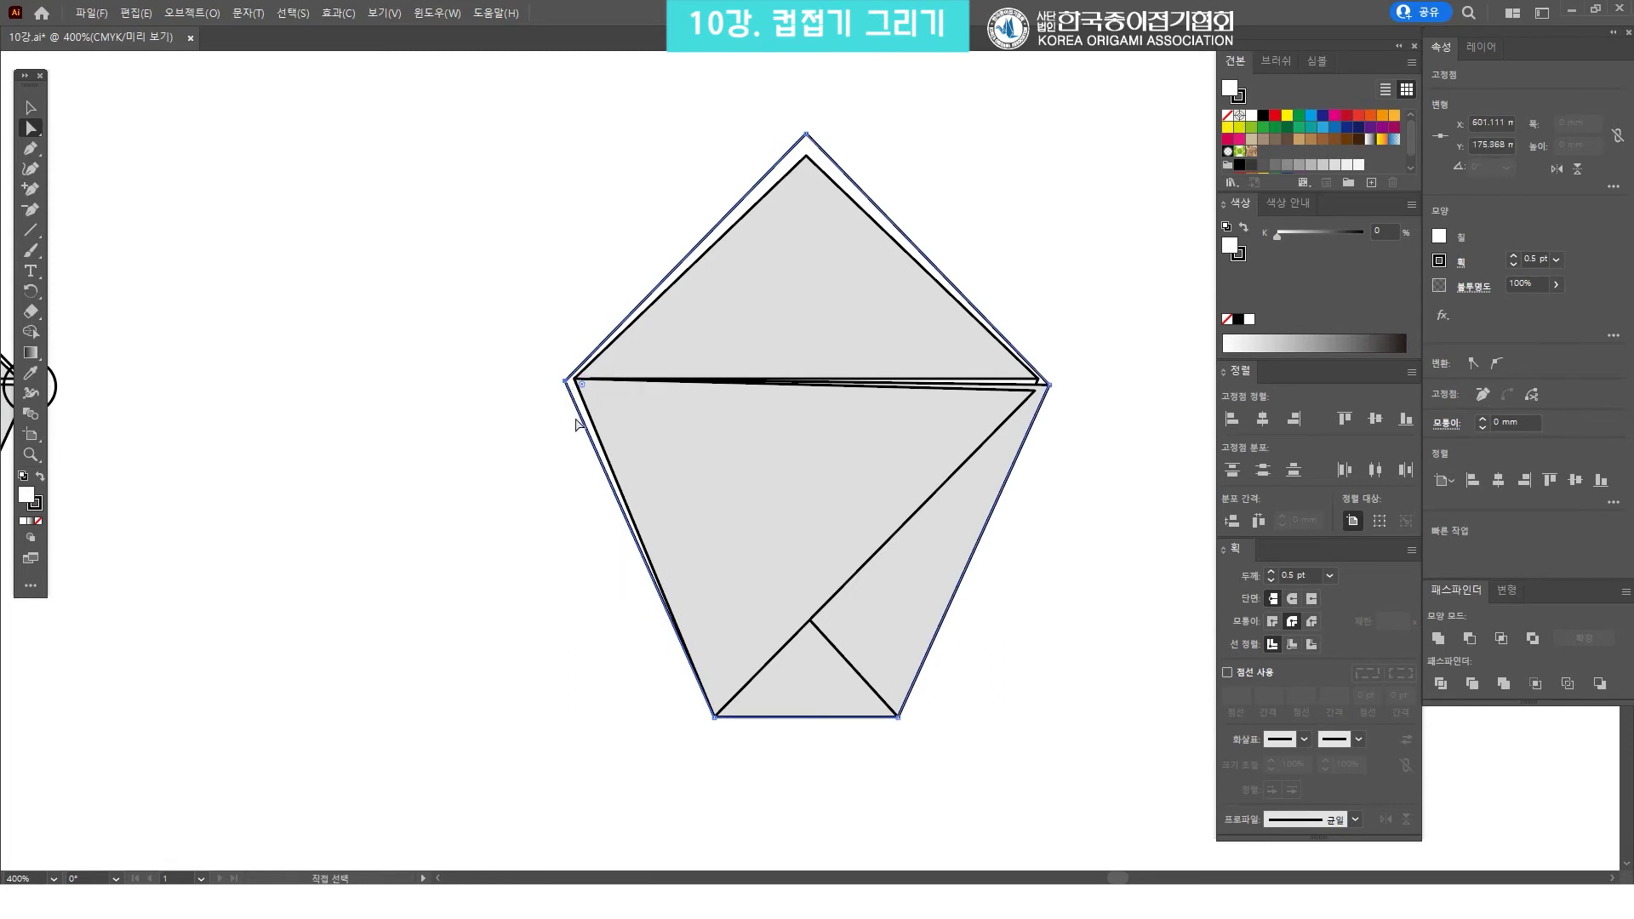
{"action": "key", "text": "z"}
{"action": "left_click", "coordinate": [685, 397]}
Nudge the cup outline's left corner anchor slightly into place
{"action": "left_click_drag", "start_coordinate": [685, 397], "coordinate": [487, 400]}
{"action": "key", "text": "a"}
{"action": "left_click_drag", "start_coordinate": [346, 366], "coordinate": [340, 371]}
{"action": "key", "text": "z"}
{"action": "left_click", "coordinate": [642, 426], "text": "alt"}
{"action": "scroll", "coordinate": [766, 442], "scroll_direction": "up", "scroll_amount": 1}
Try moving the lower flap triangle up and right, then undo the move
{"action": "key", "text": "v"}
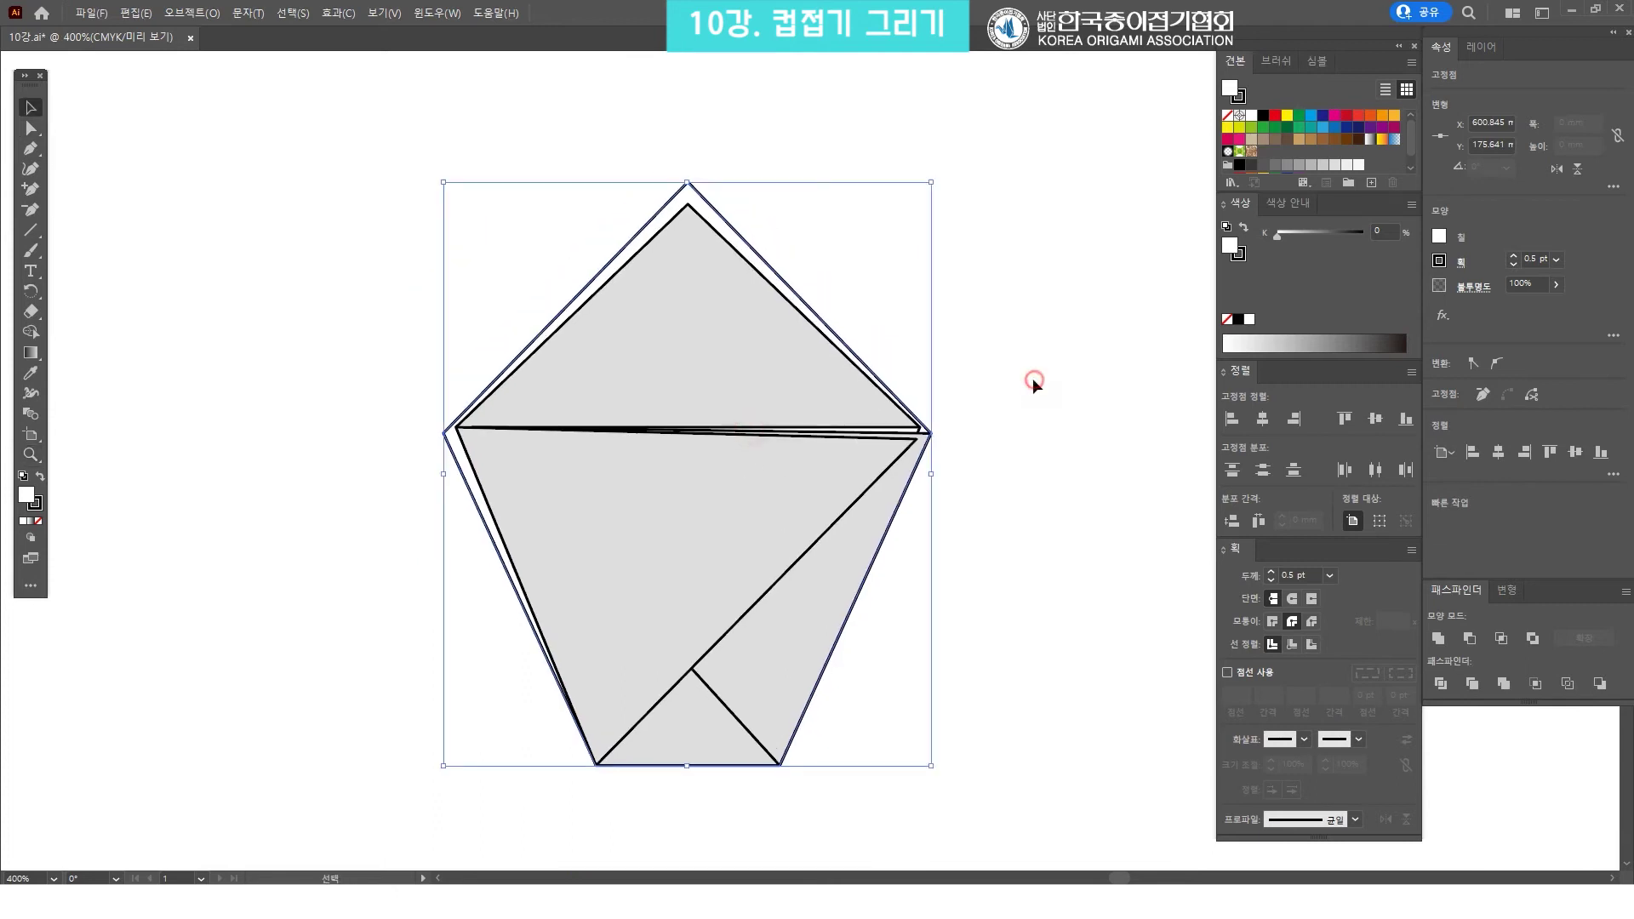
{"action": "left_click", "coordinate": [1033, 378]}
{"action": "left_click", "coordinate": [767, 539]}
{"action": "left_click", "coordinate": [652, 514]}
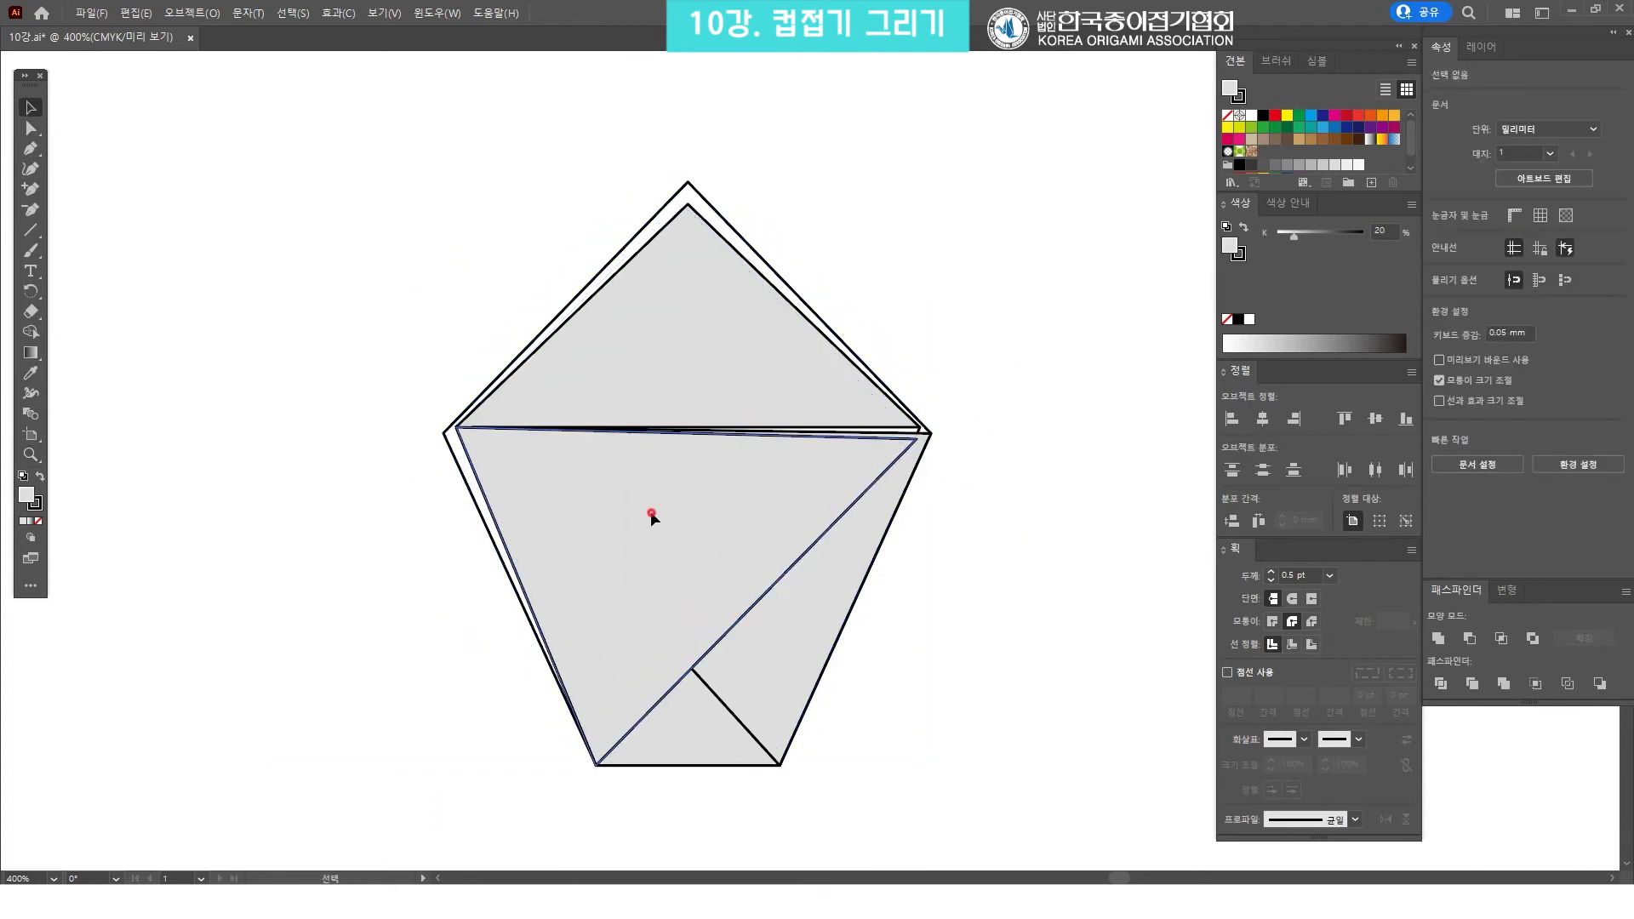
{"action": "left_click_drag", "start_coordinate": [624, 529], "coordinate": [928, 459]}
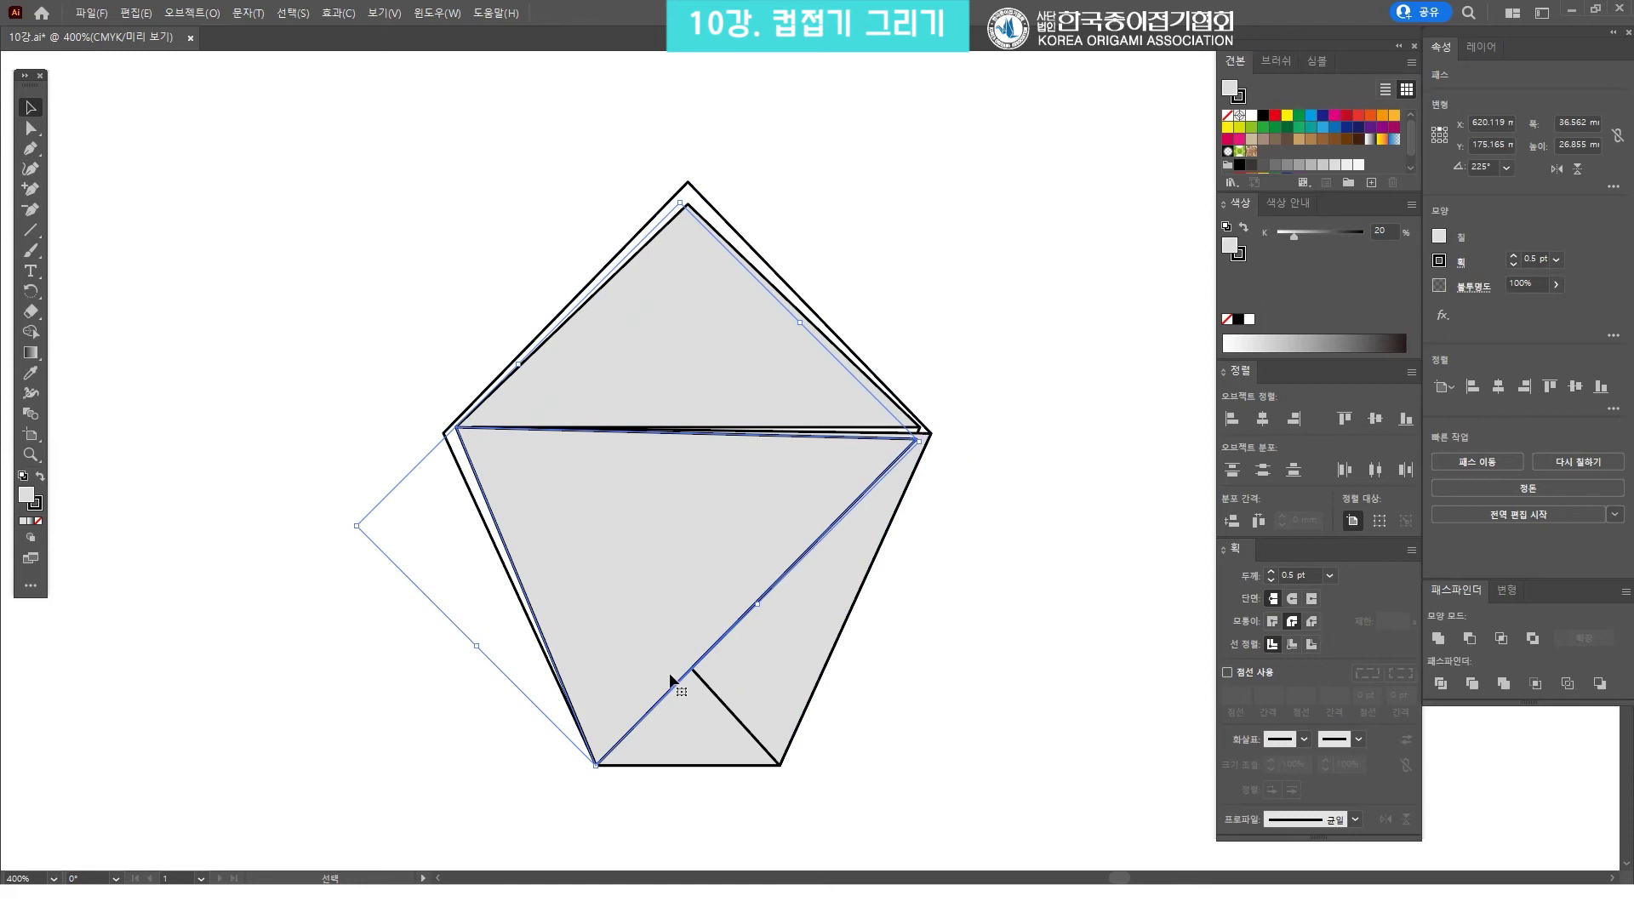
{"action": "left_click", "coordinate": [1157, 334]}
{"action": "left_click", "coordinate": [752, 491]}
{"action": "key", "text": "ctrl+z"}
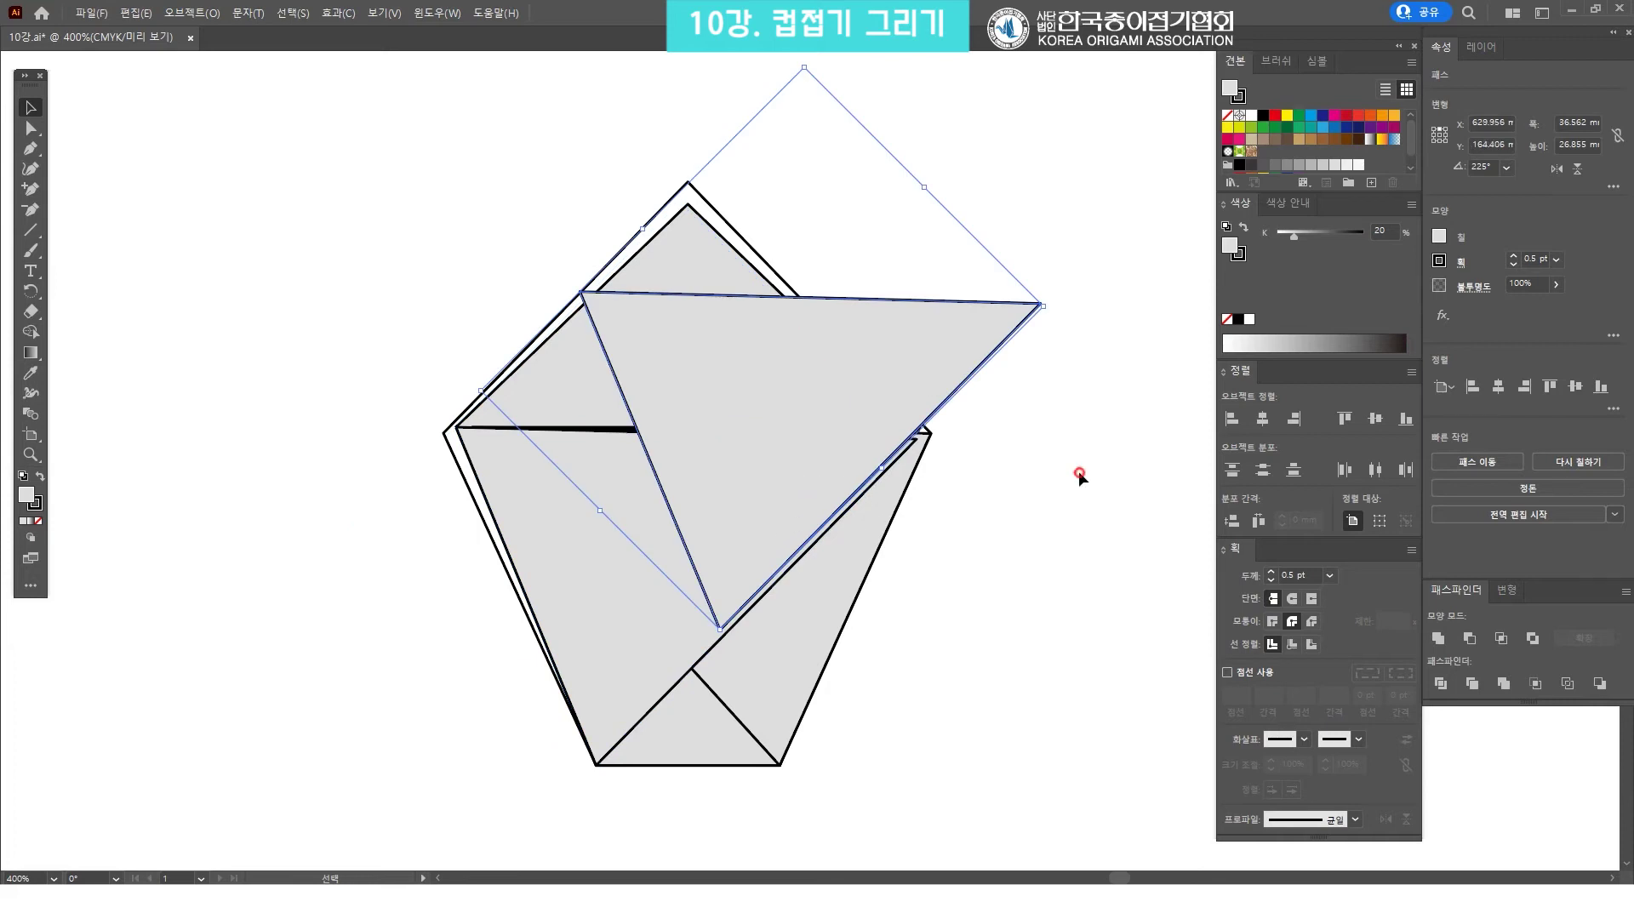
{"action": "left_click", "coordinate": [1079, 476]}
Align both triangles along their bottom and left edges, then nudge the flap's left corner flush
{"action": "left_click", "coordinate": [757, 477]}
{"action": "left_click", "coordinate": [647, 523], "text": "shift"}
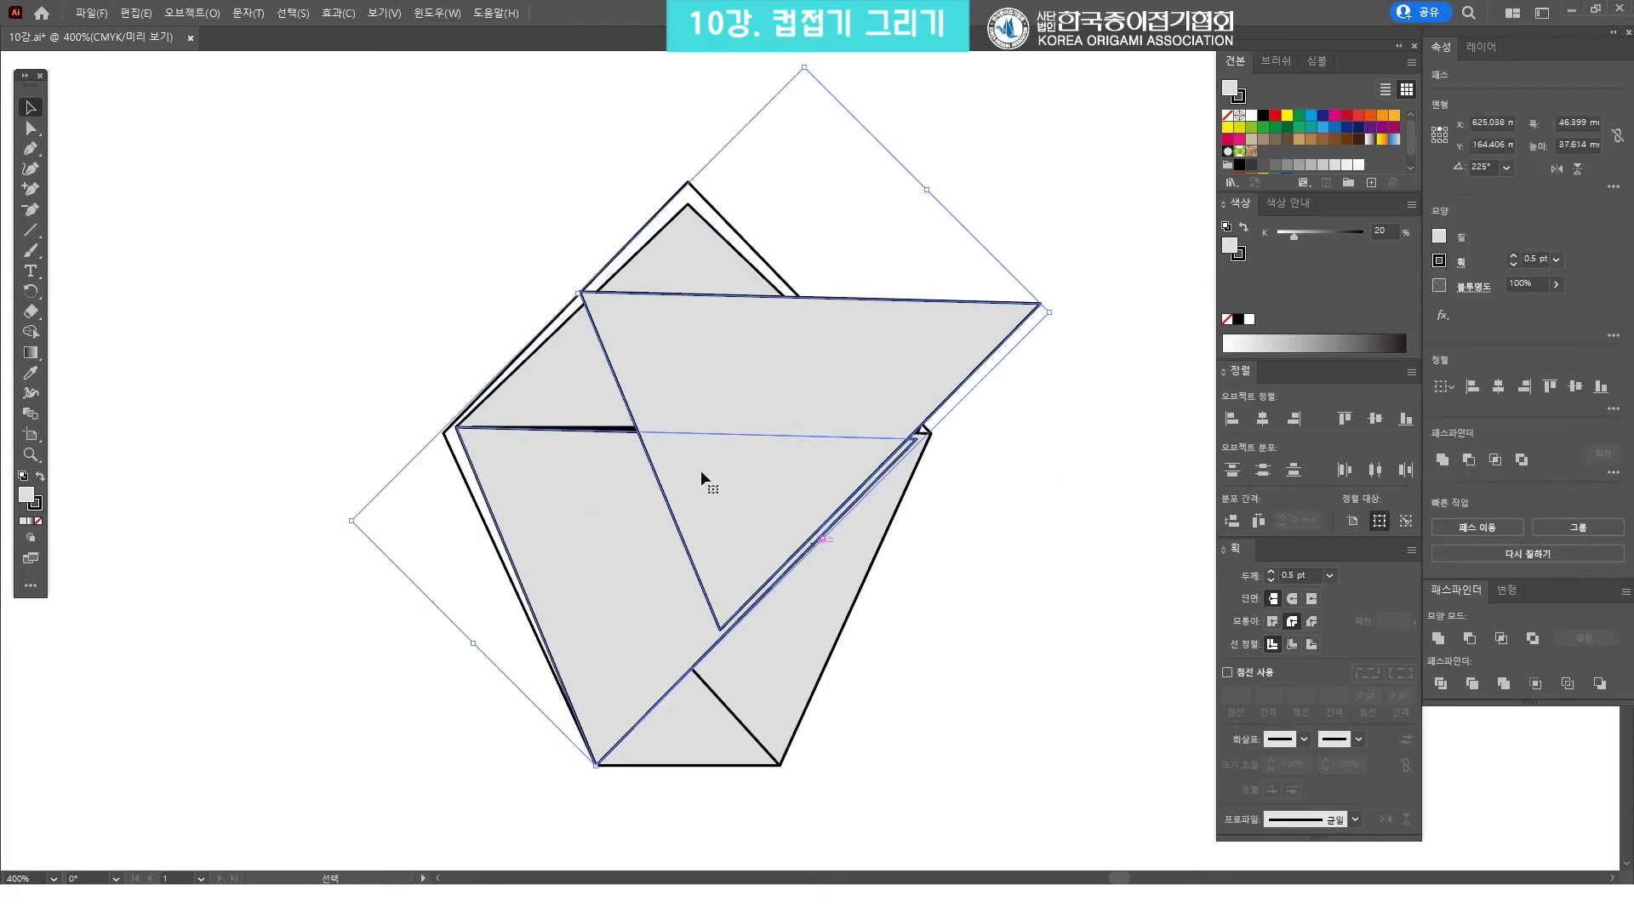
{"action": "left_click", "coordinate": [1405, 421]}
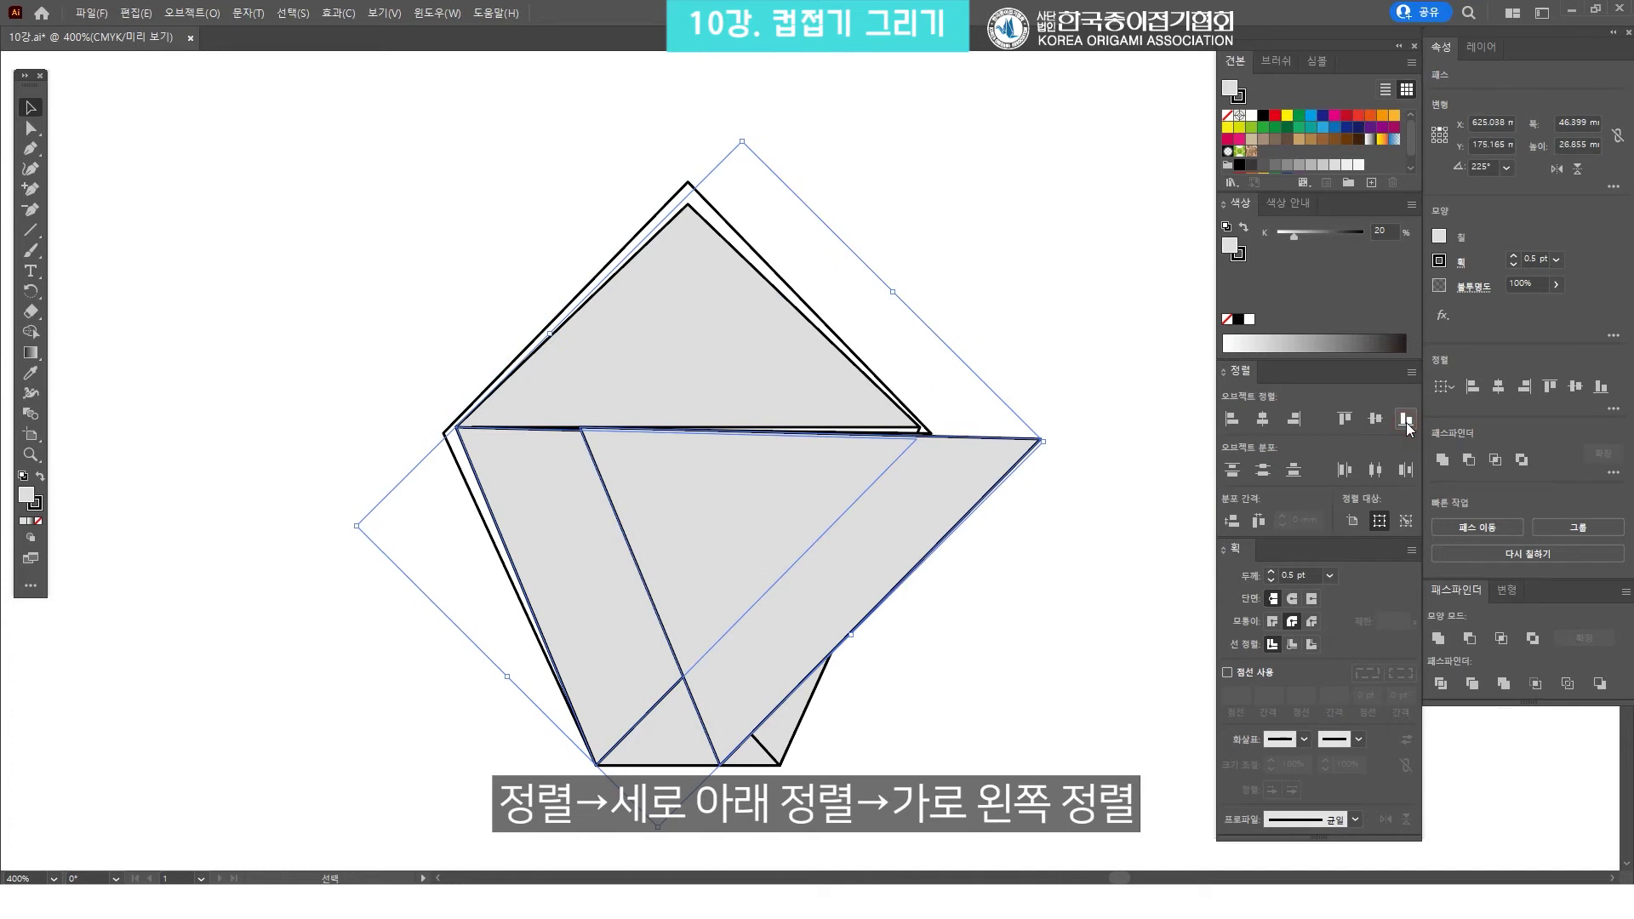
{"action": "left_click", "coordinate": [1232, 422]}
{"action": "left_click", "coordinate": [968, 315]}
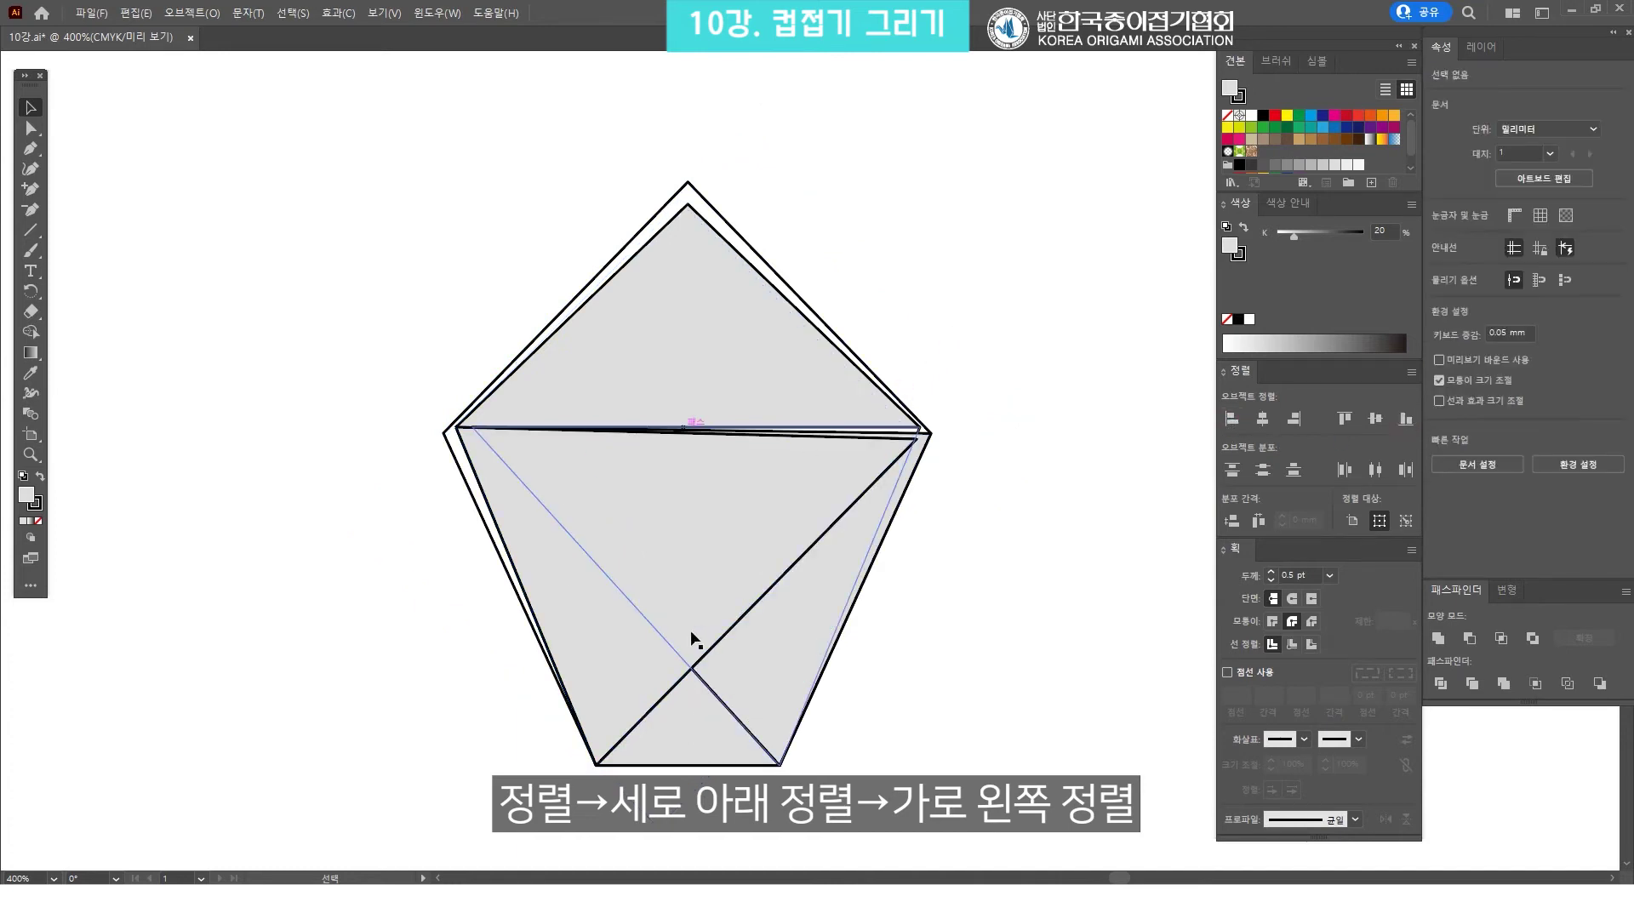
{"action": "key", "text": "a"}
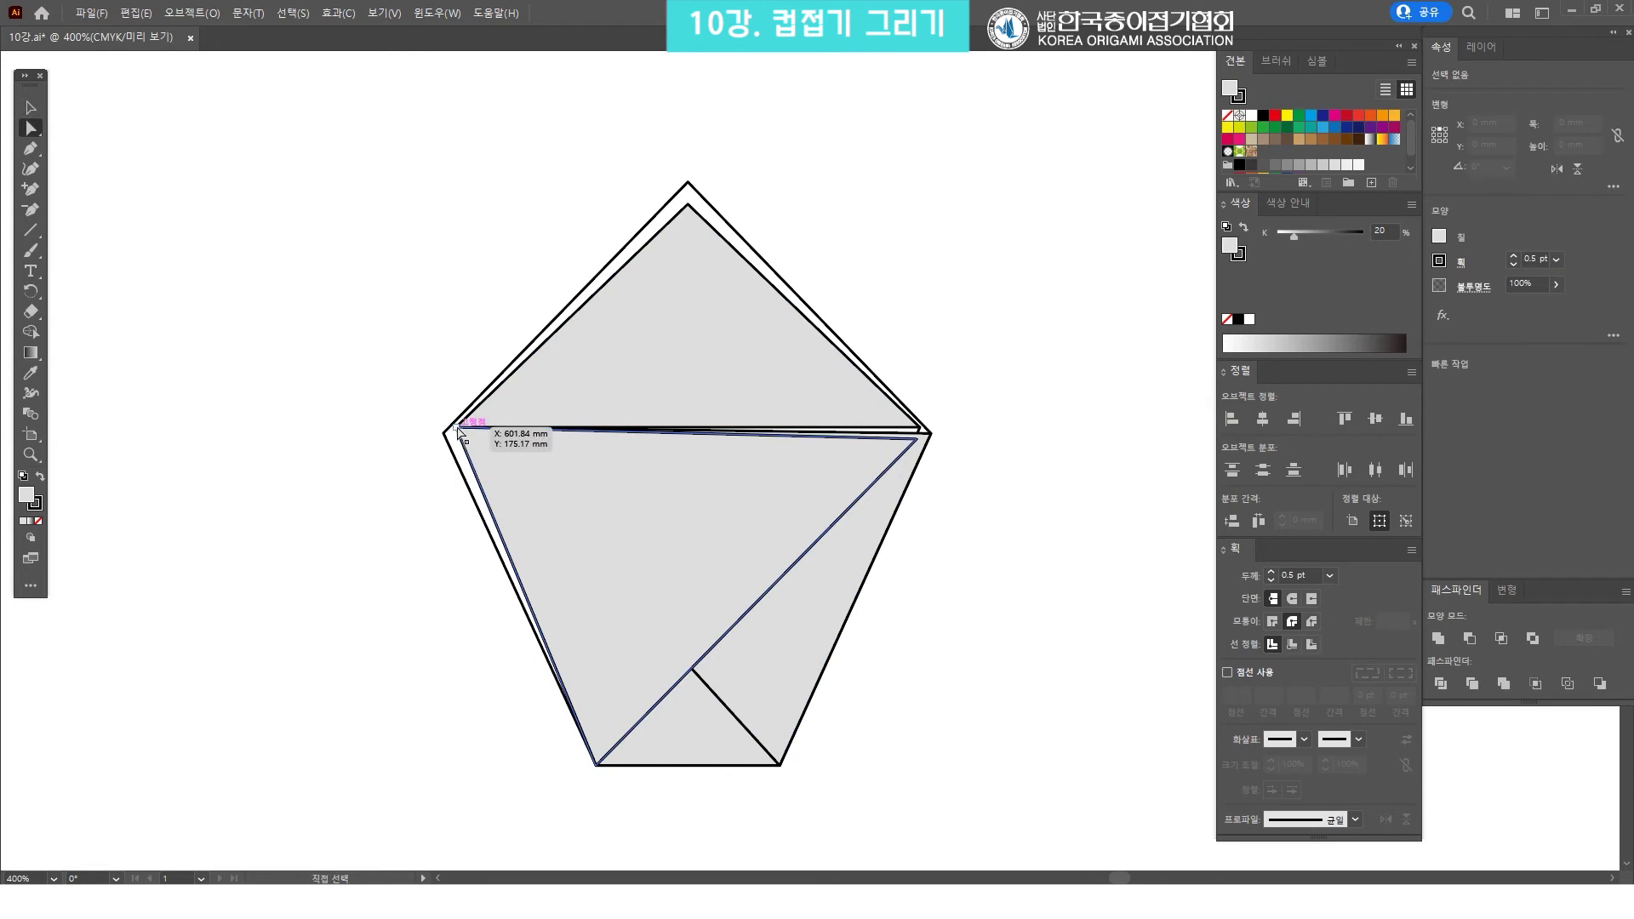
{"action": "left_click_drag", "start_coordinate": [459, 431], "coordinate": [445, 435]}
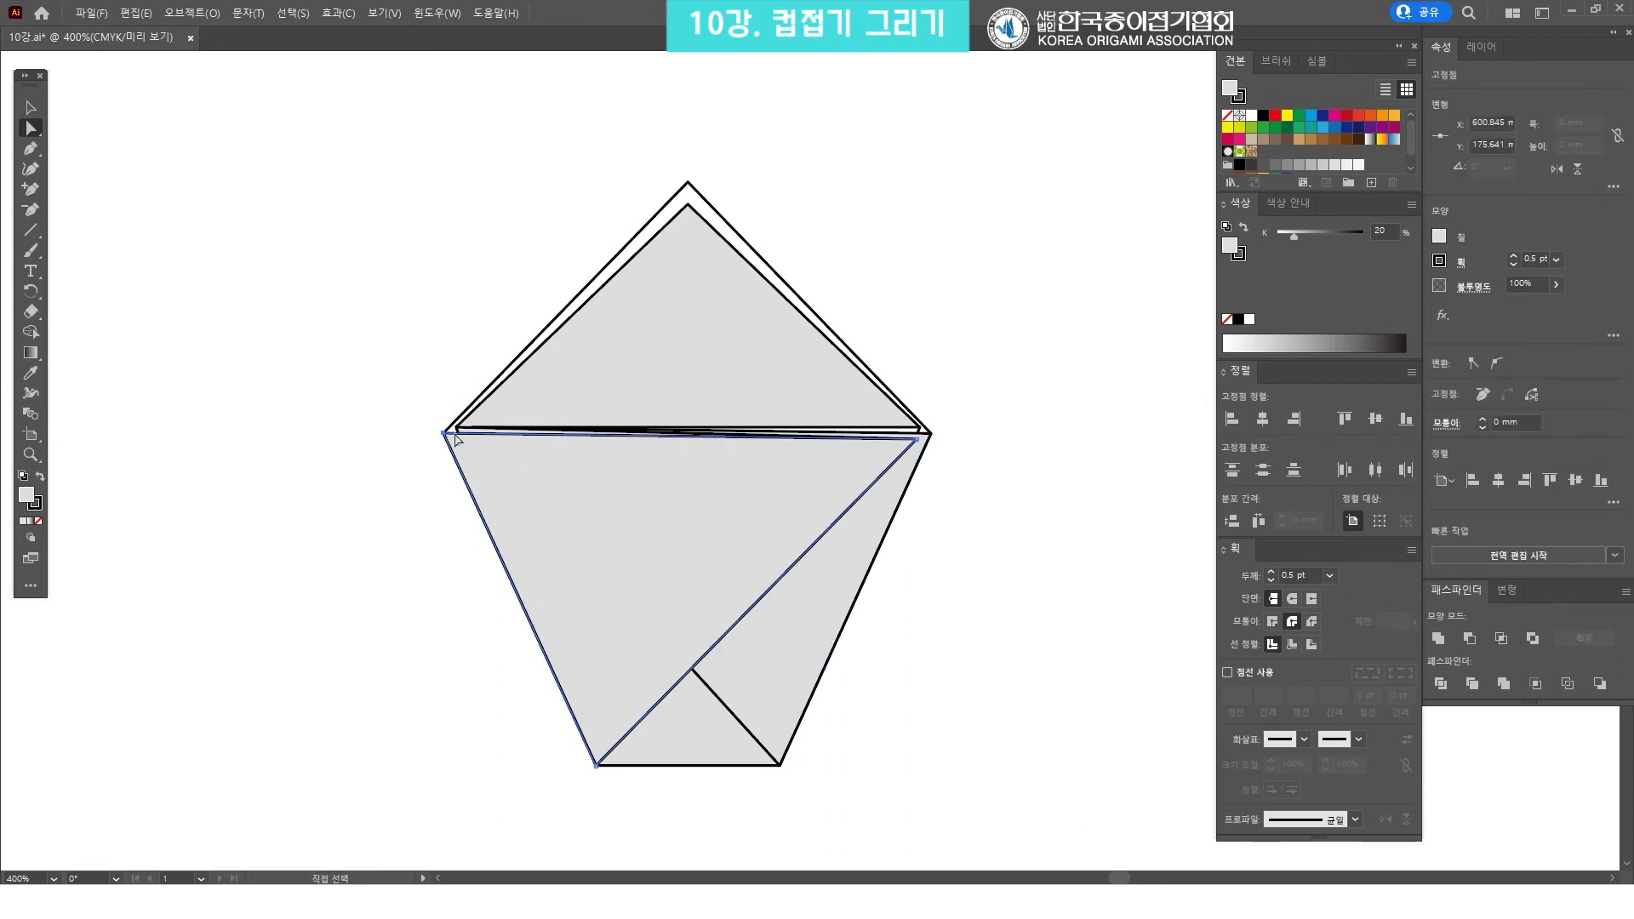
{"action": "left_click", "coordinate": [400, 467]}
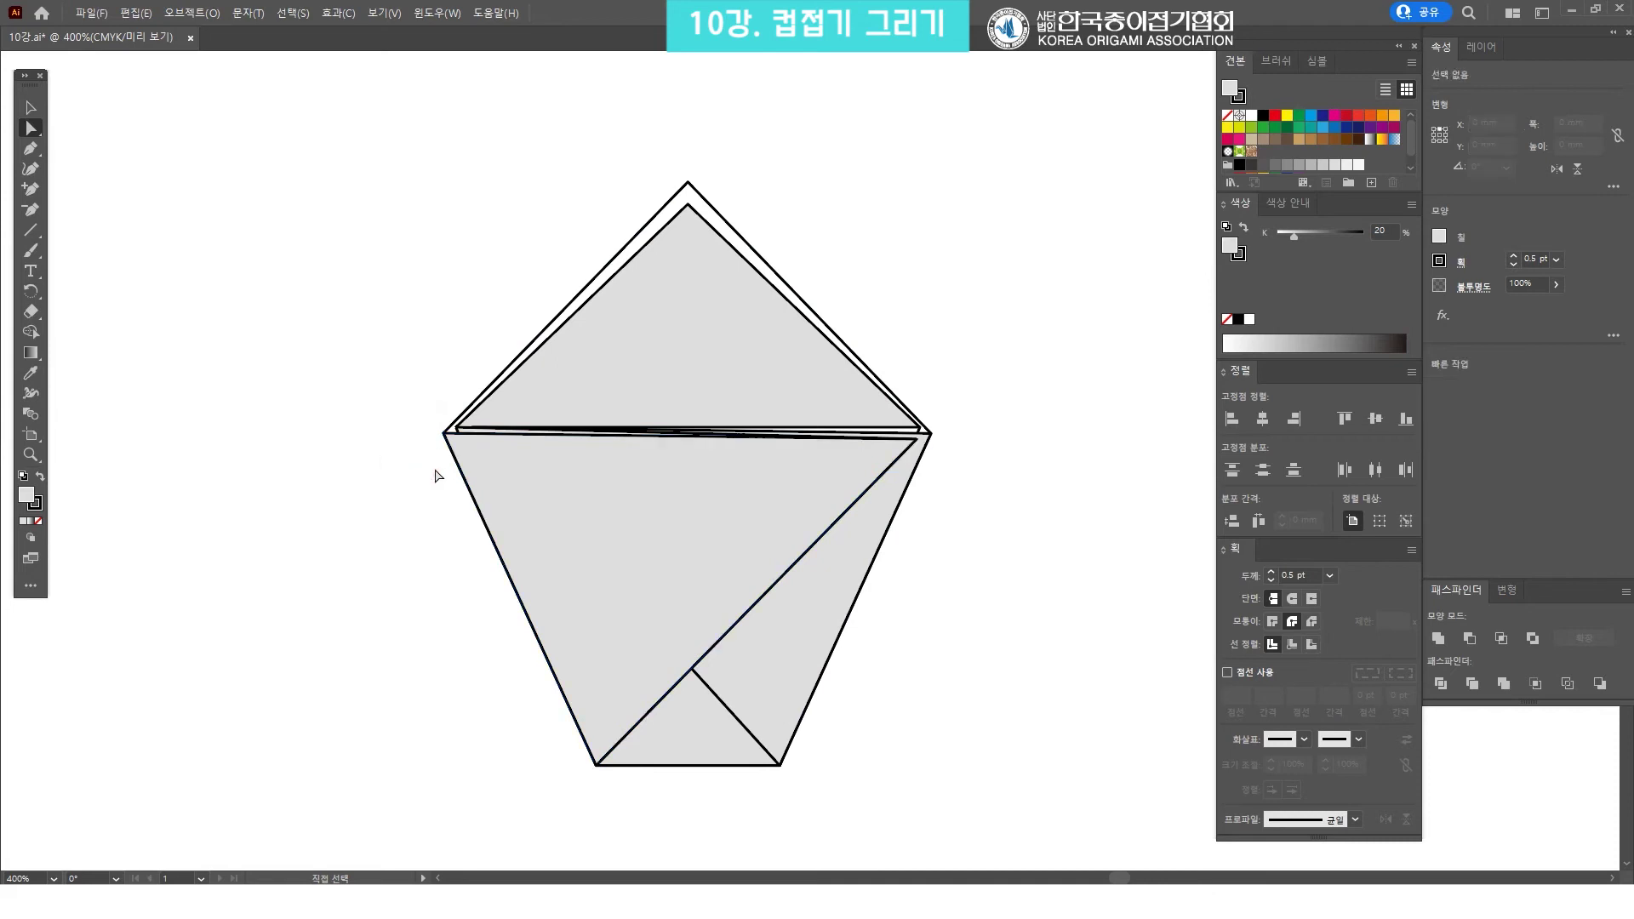
Fill the lower flap's outline with white
{"action": "key", "text": "z"}
{"action": "left_click", "coordinate": [490, 448]}
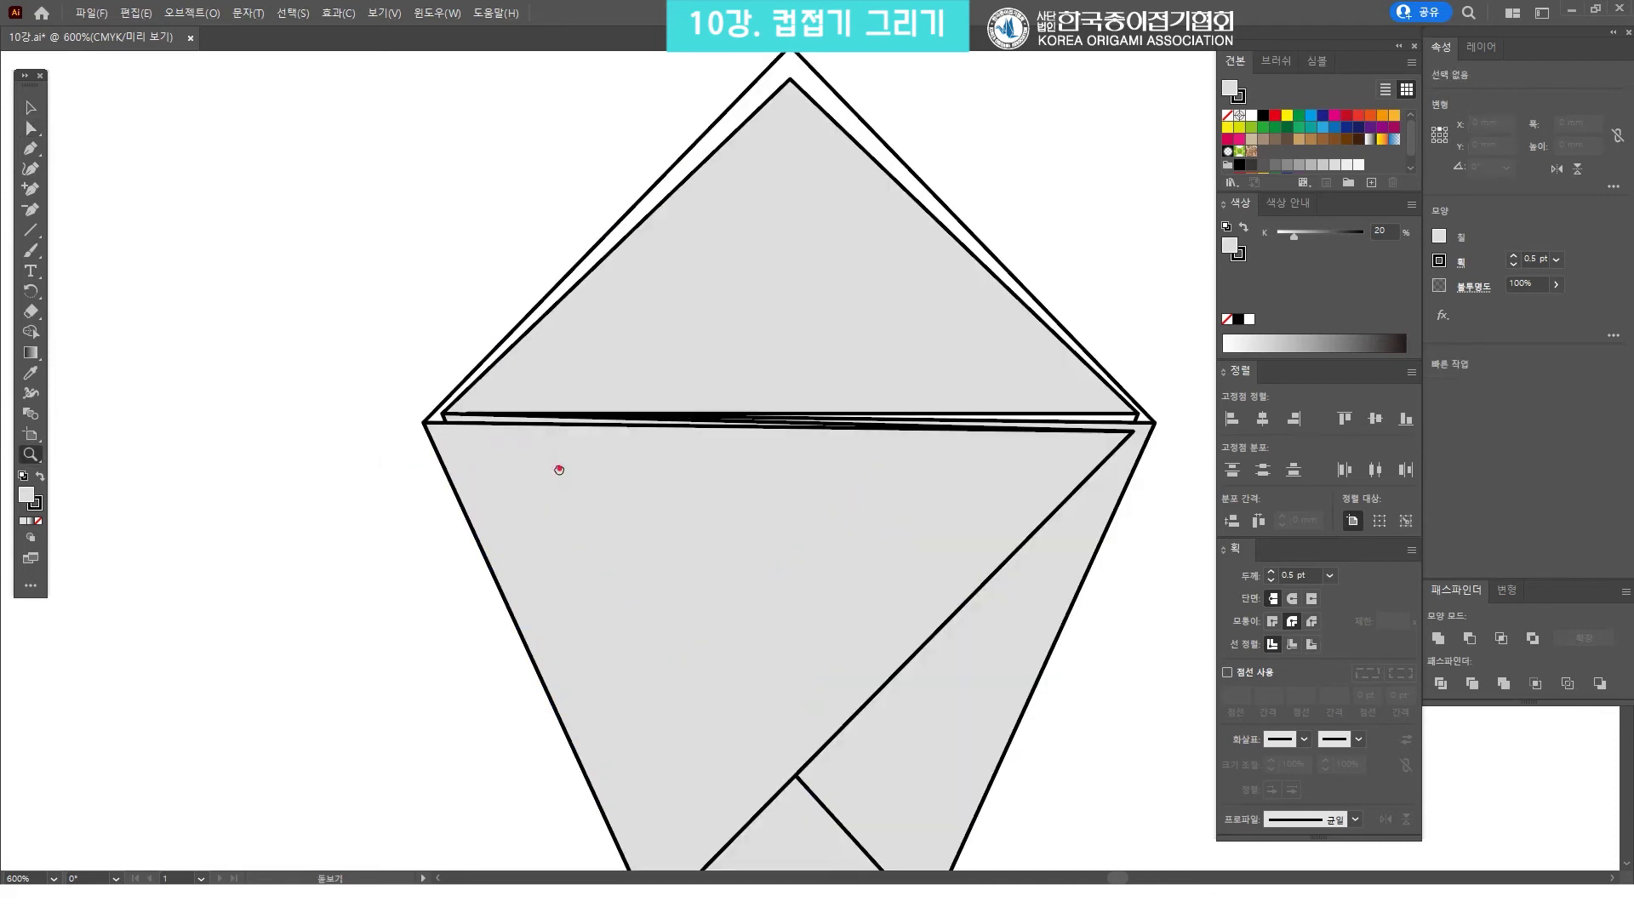
{"action": "key", "text": "a"}
{"action": "left_click", "coordinate": [375, 366]}
{"action": "left_click", "coordinate": [423, 372]}
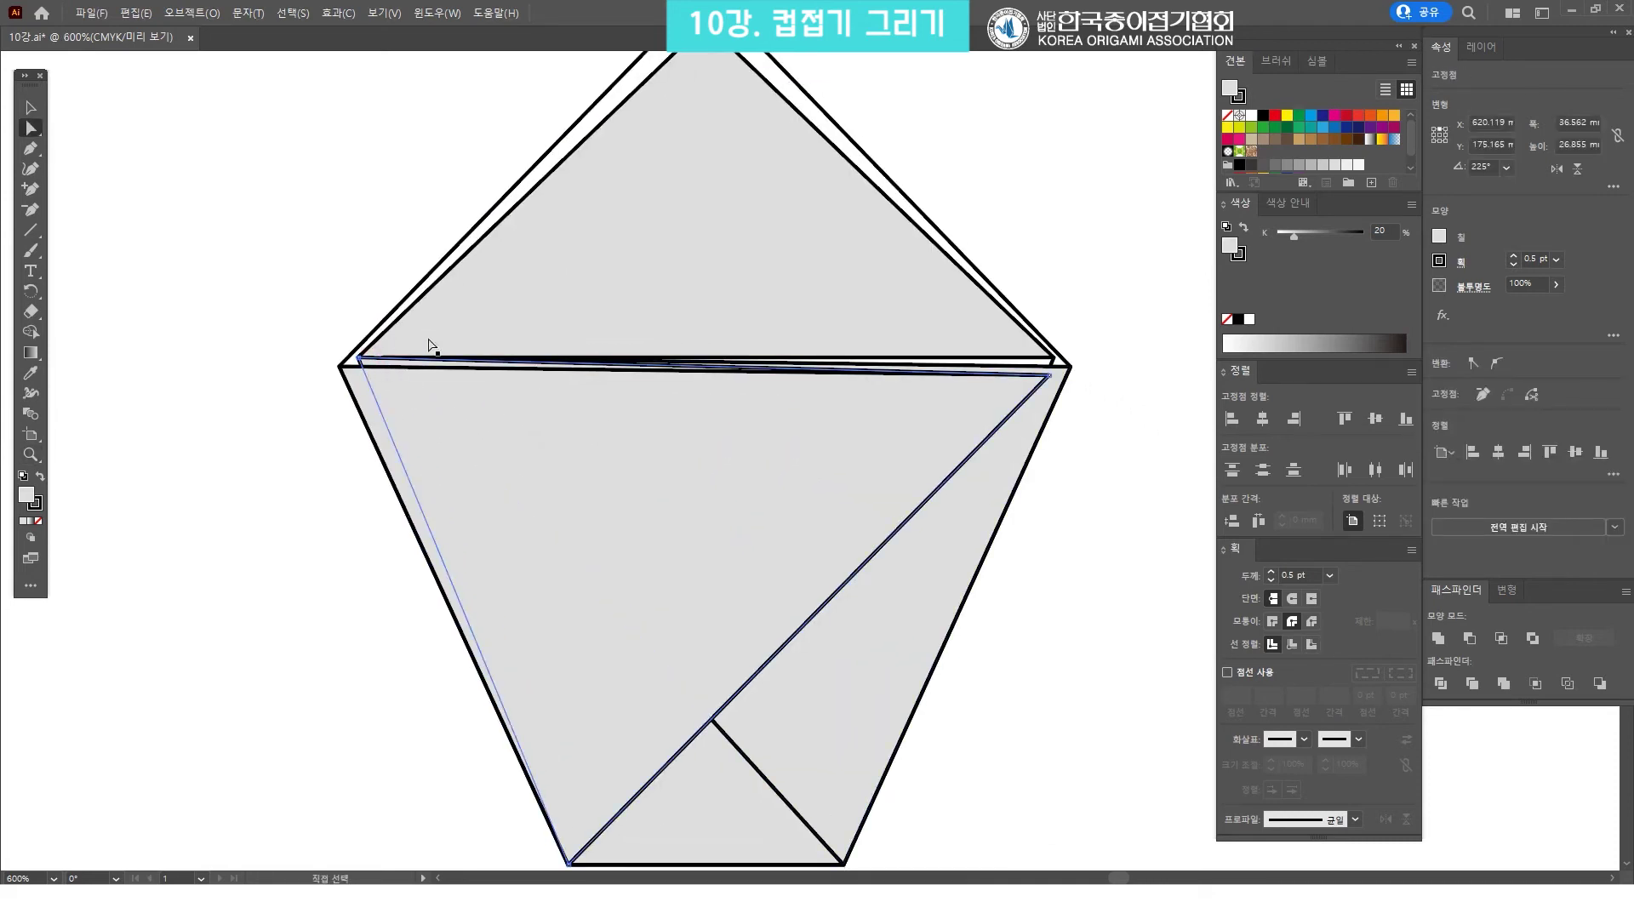
{"action": "left_click", "coordinate": [1251, 116]}
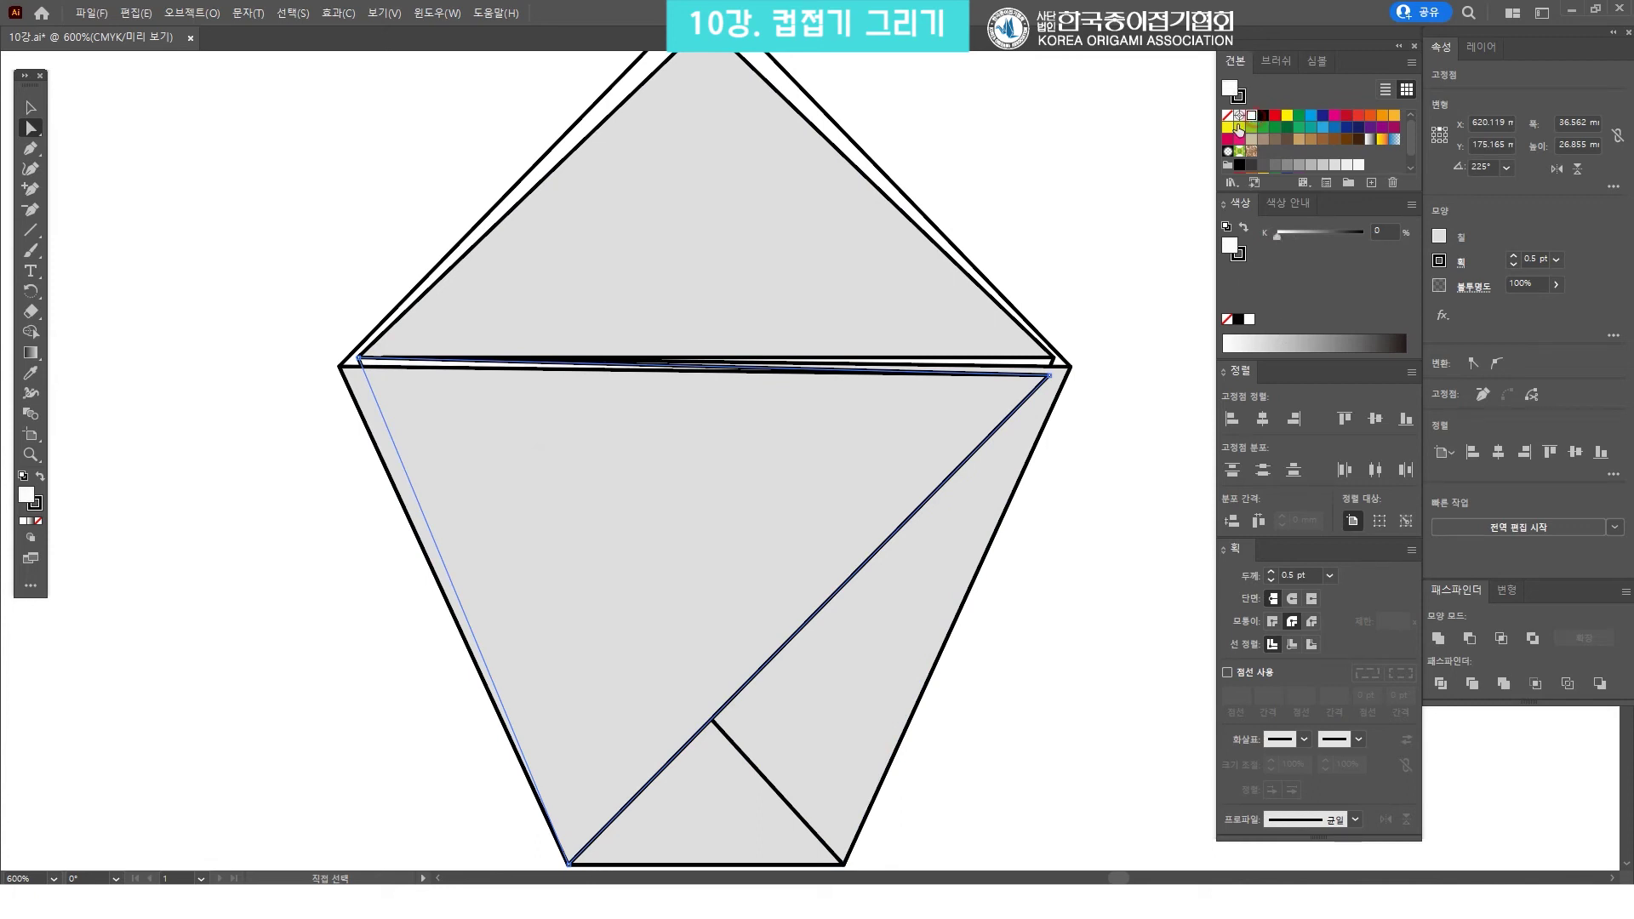
{"action": "left_click", "coordinate": [1049, 212]}
Move the new cup diagram left so it sits under step 4 in the bottom row
{"action": "left_click", "coordinate": [930, 265], "text": "alt"}
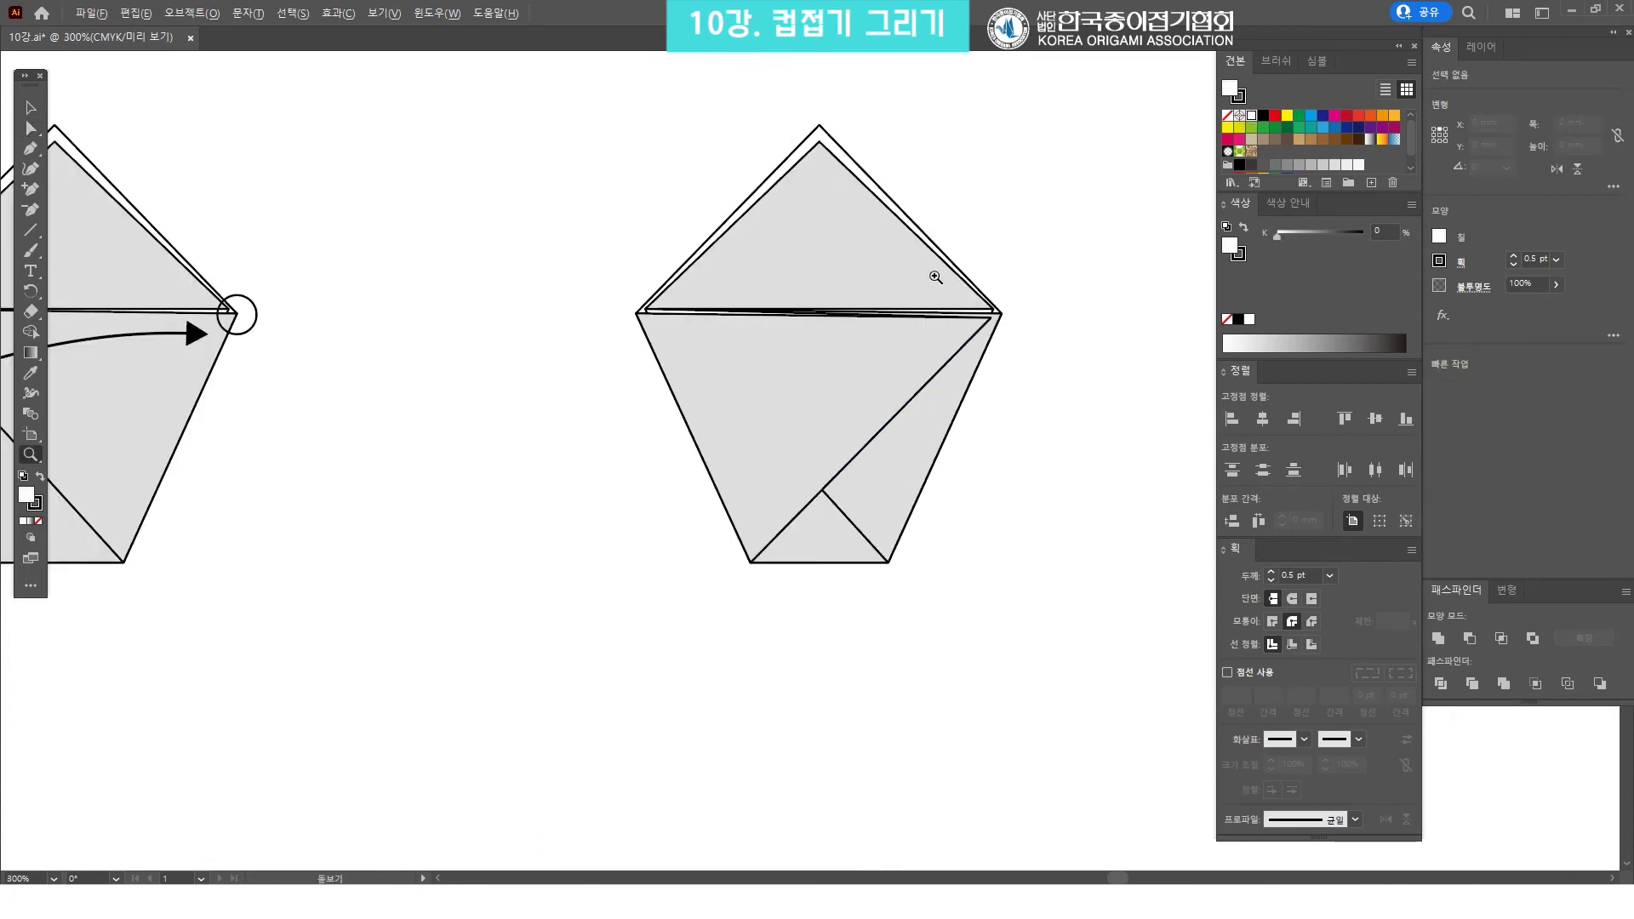
{"action": "left_click", "coordinate": [900, 372], "text": "alt"}
{"action": "left_click", "coordinate": [840, 350], "text": "alt"}
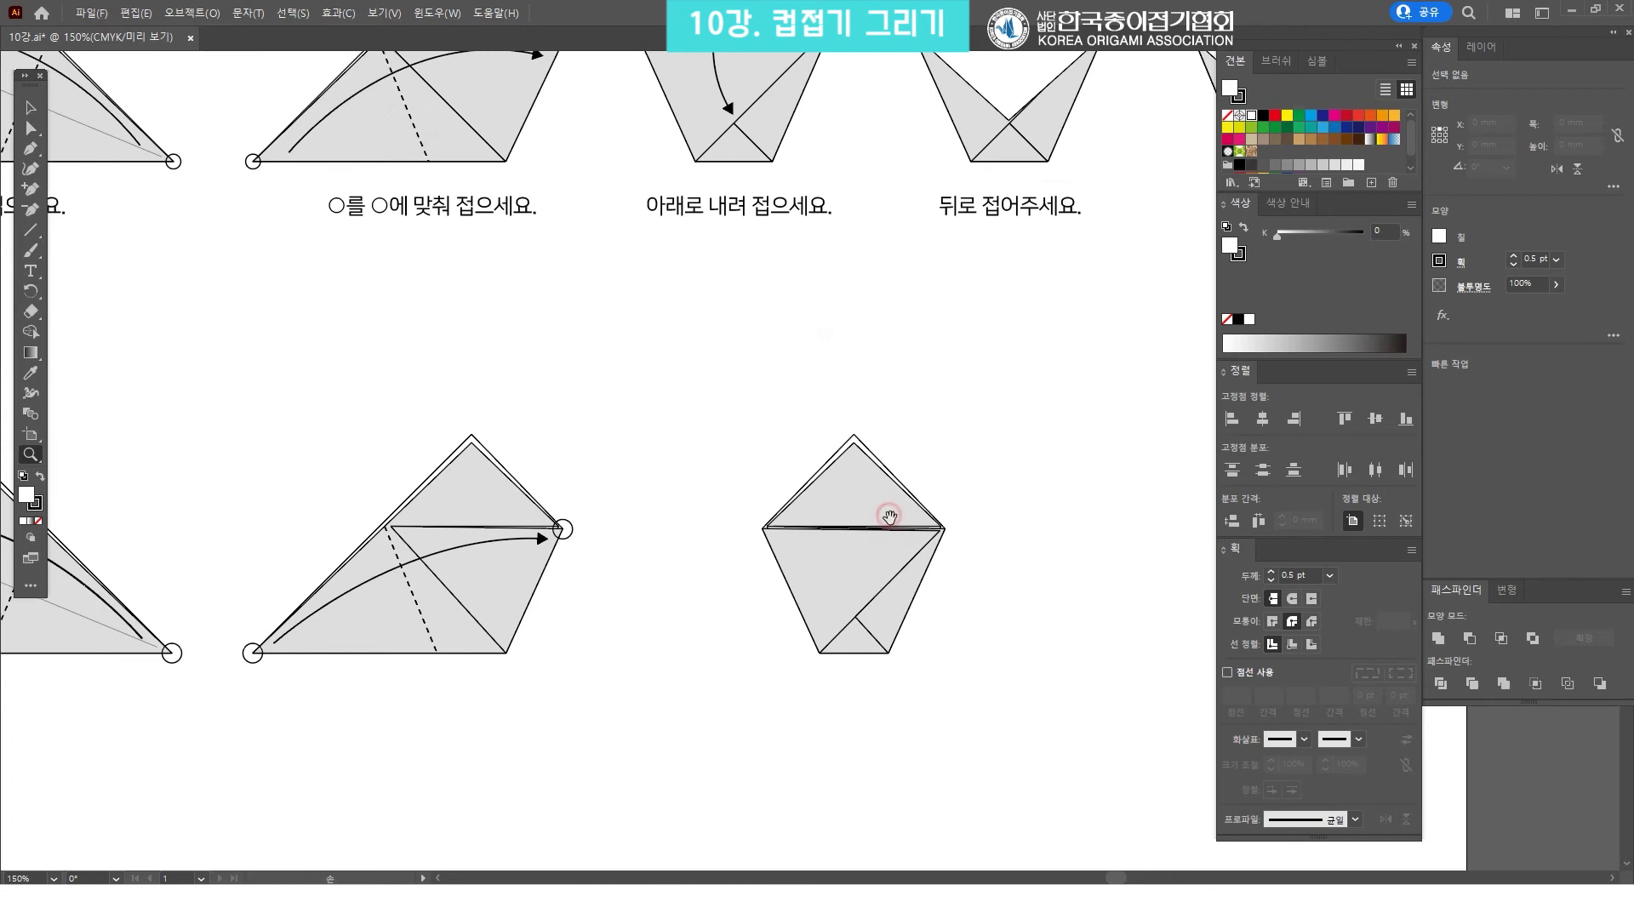
{"action": "left_click_drag", "start_coordinate": [840, 350], "coordinate": [959, 631]}
{"action": "key", "text": "v"}
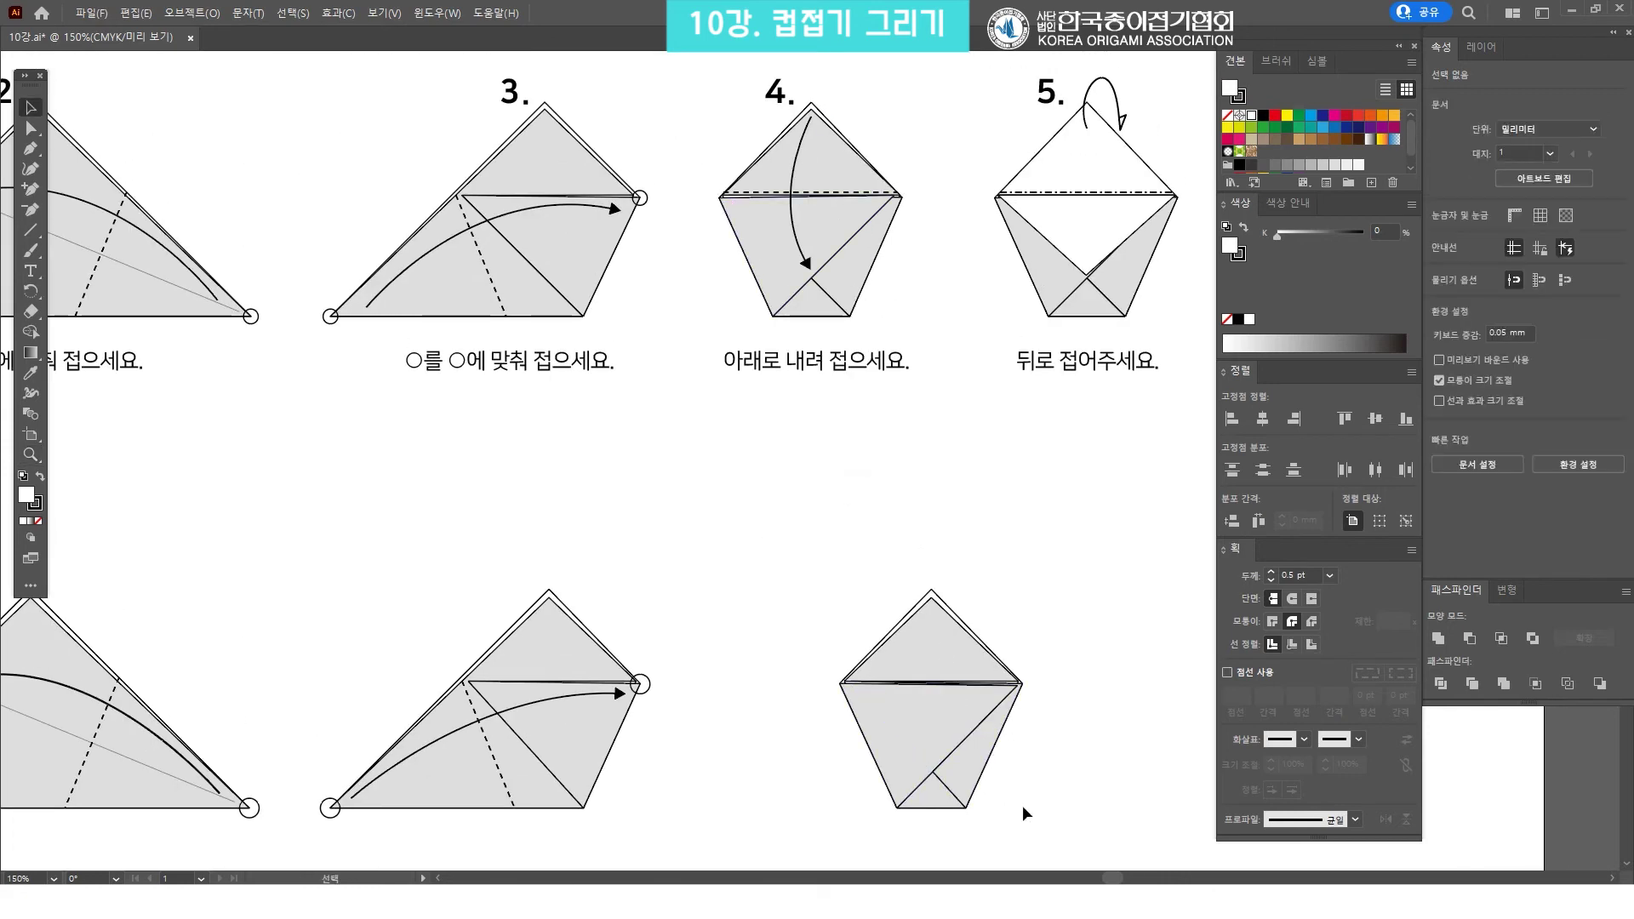
{"action": "left_click_drag", "start_coordinate": [1036, 816], "coordinate": [839, 601]}
{"action": "left_click_drag", "start_coordinate": [936, 677], "coordinate": [821, 693]}
{"action": "left_click", "coordinate": [1076, 650]}
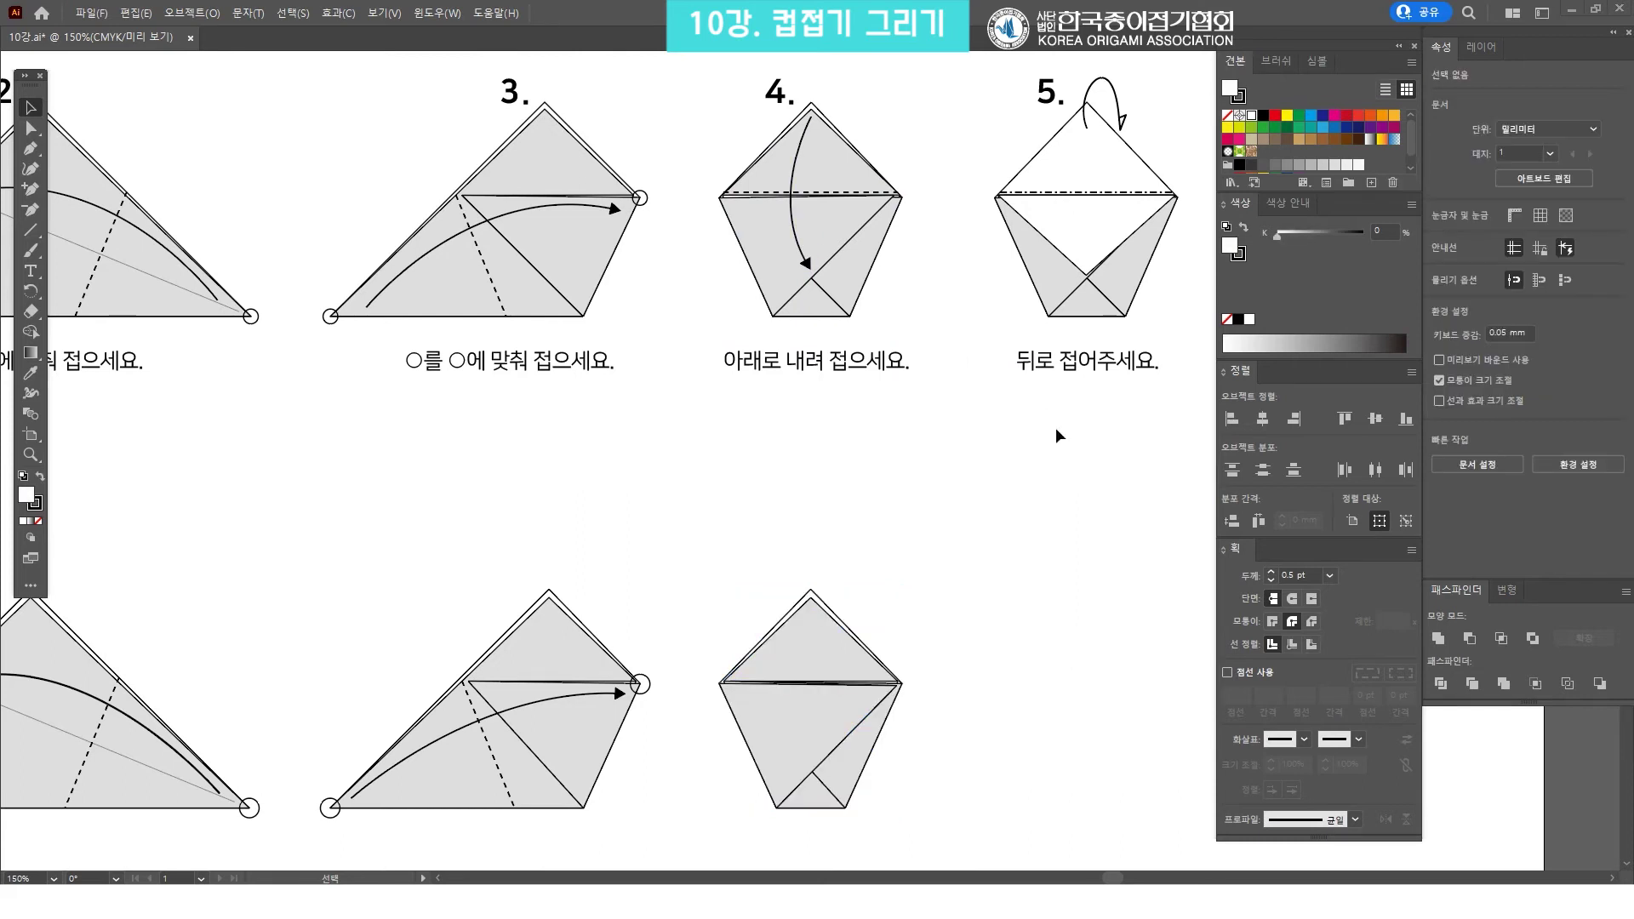
{"action": "scroll", "coordinate": [948, 467], "scroll_direction": "down", "scroll_amount": 1}
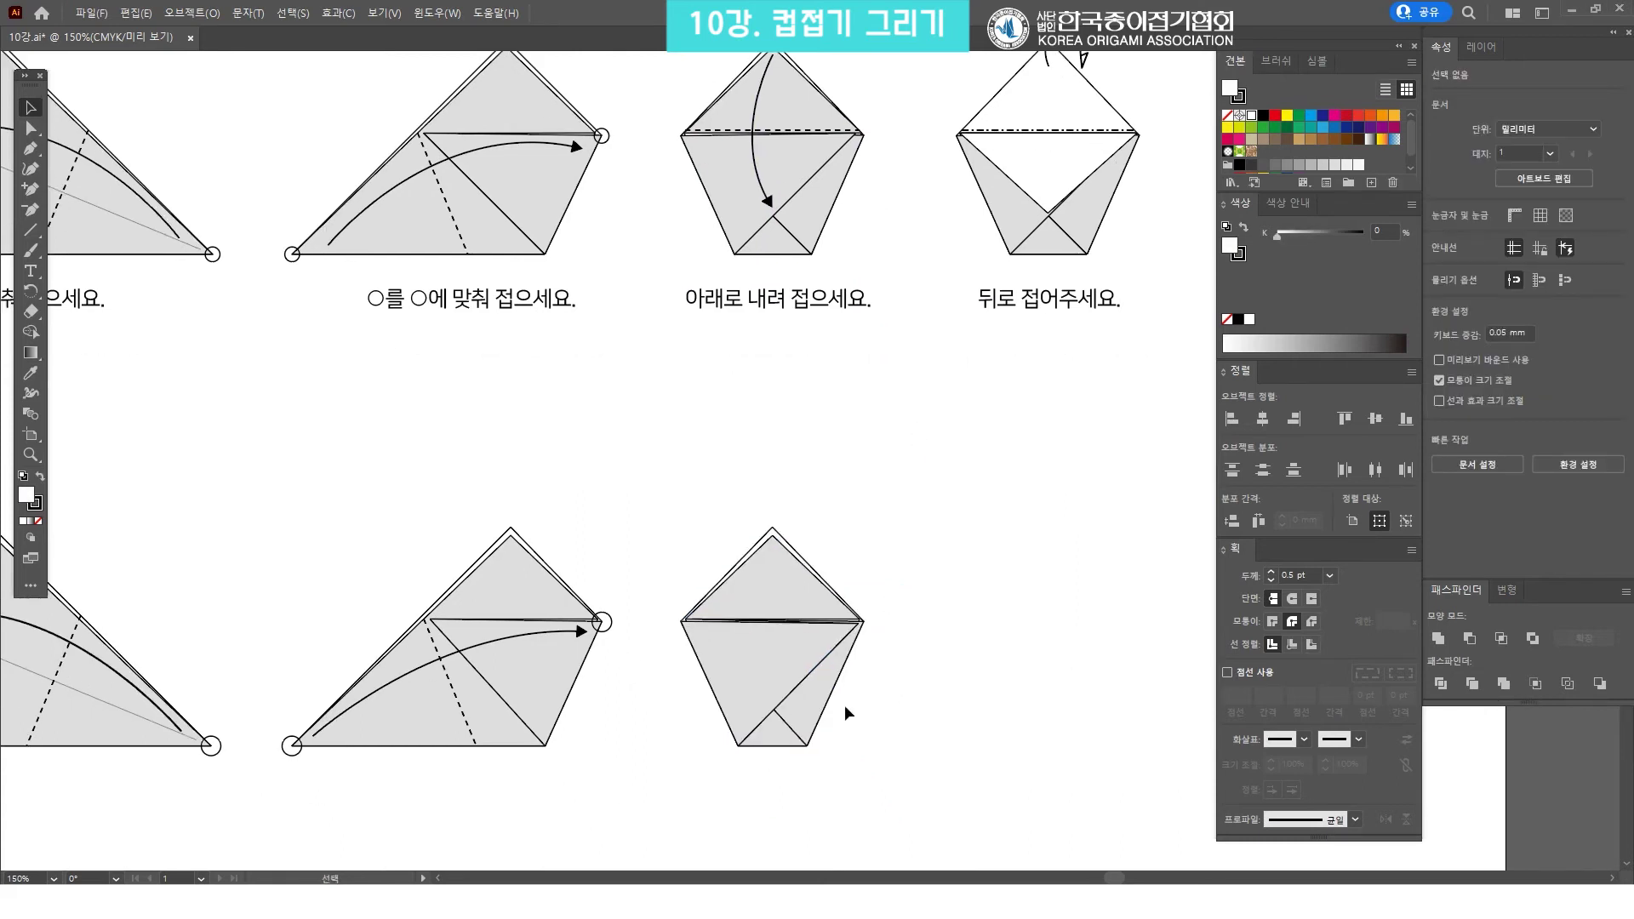
{"action": "scroll", "coordinate": [842, 418], "scroll_direction": "up", "scroll_amount": 1}
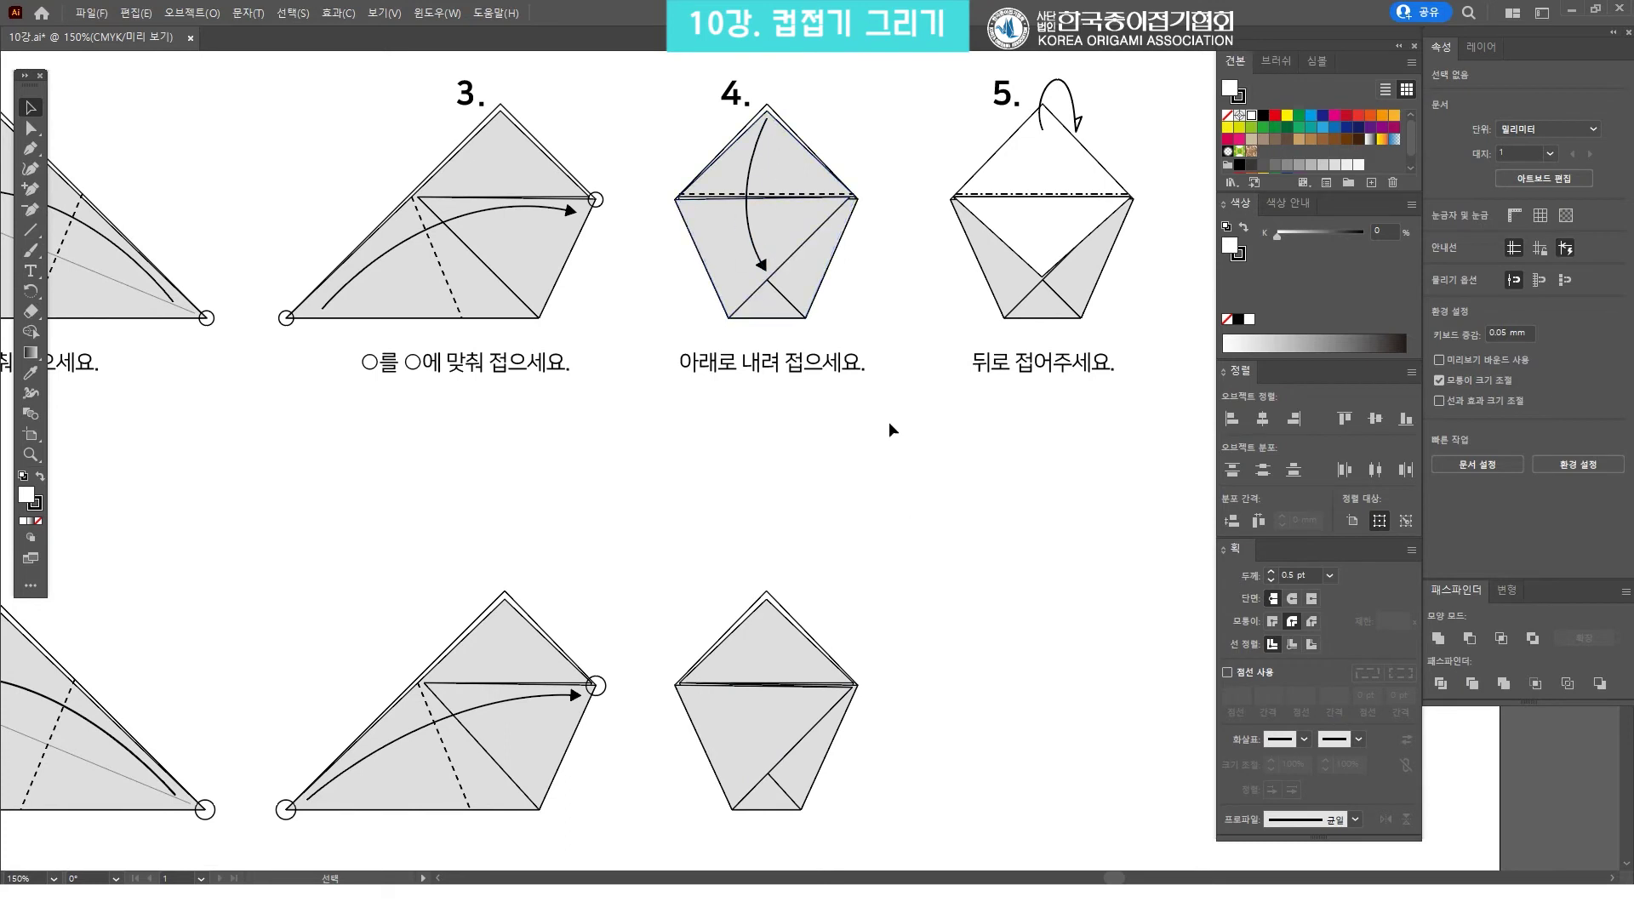
{"action": "scroll", "coordinate": [935, 706], "scroll_direction": "down", "scroll_amount": 2}
{"action": "scroll", "coordinate": [795, 584], "scroll_direction": "up", "scroll_amount": 1}
{"action": "scroll", "coordinate": [799, 579], "scroll_direction": "up", "scroll_amount": 2}
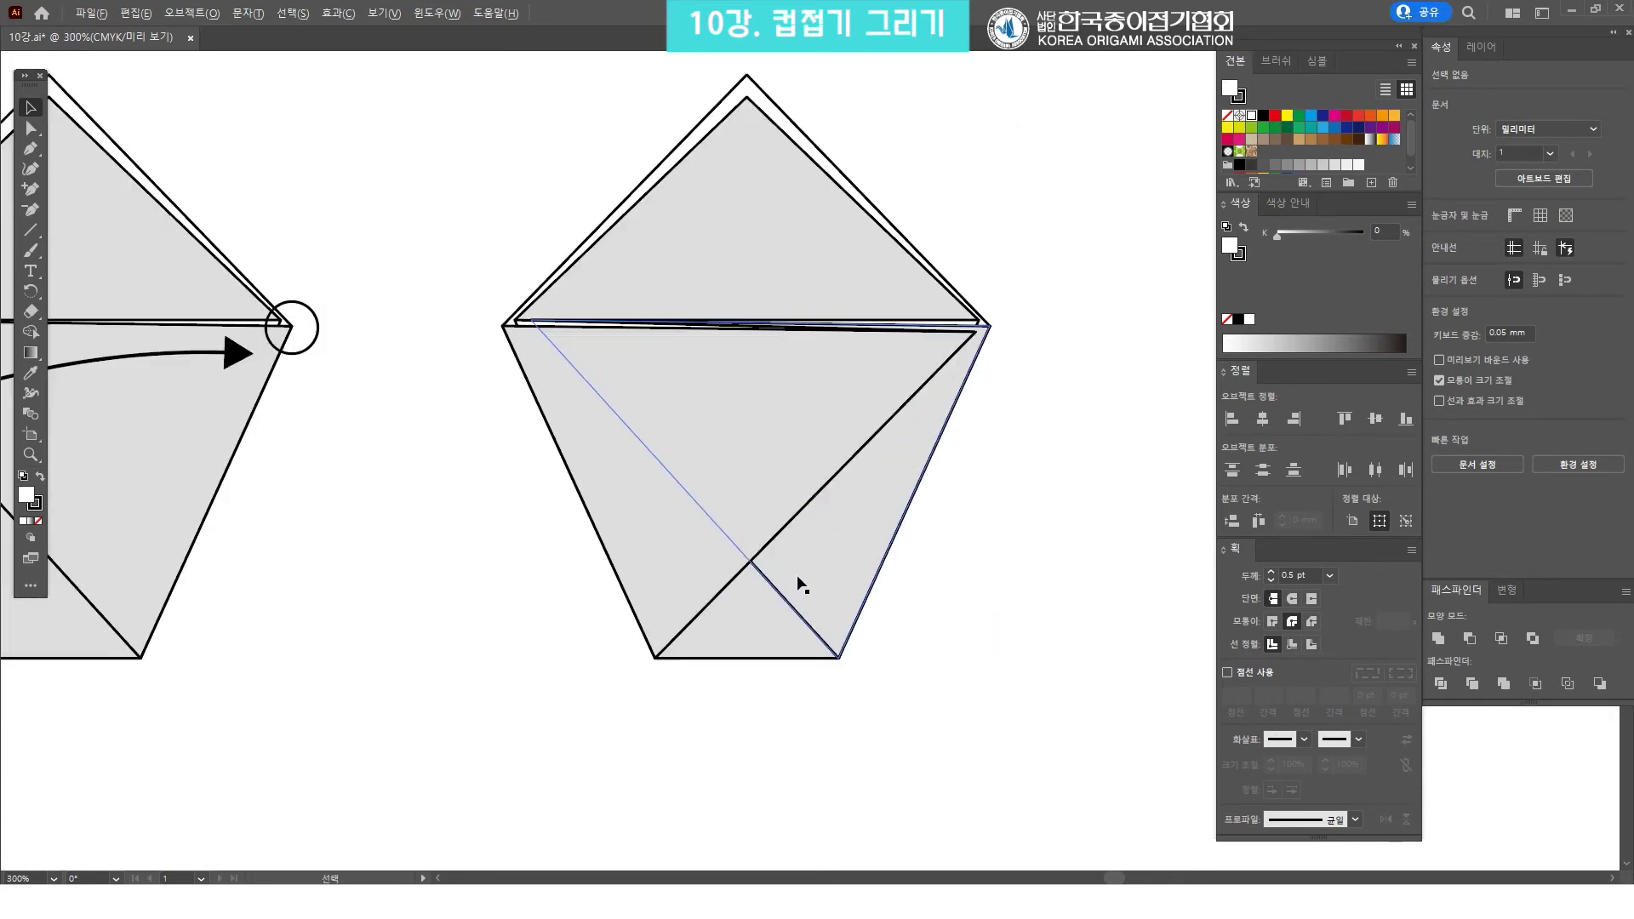
{"action": "scroll", "coordinate": [861, 491], "scroll_direction": "up", "scroll_amount": 1}
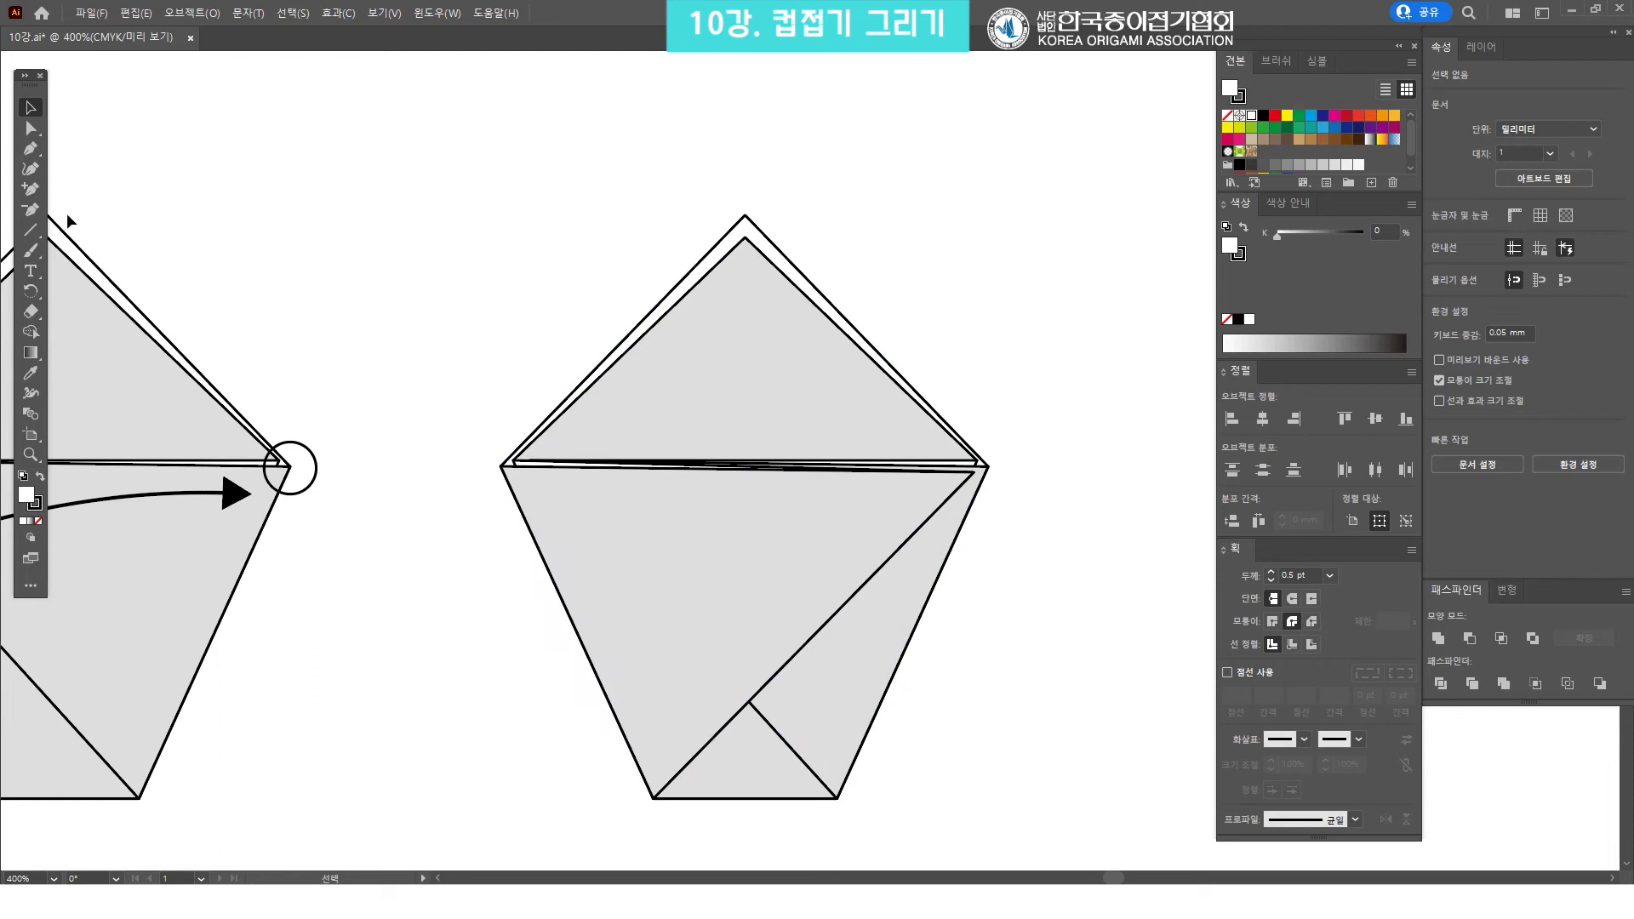
Draw a straight line across the pentagon from its left corner to its right corner
{"action": "left_click", "coordinate": [37, 235]}
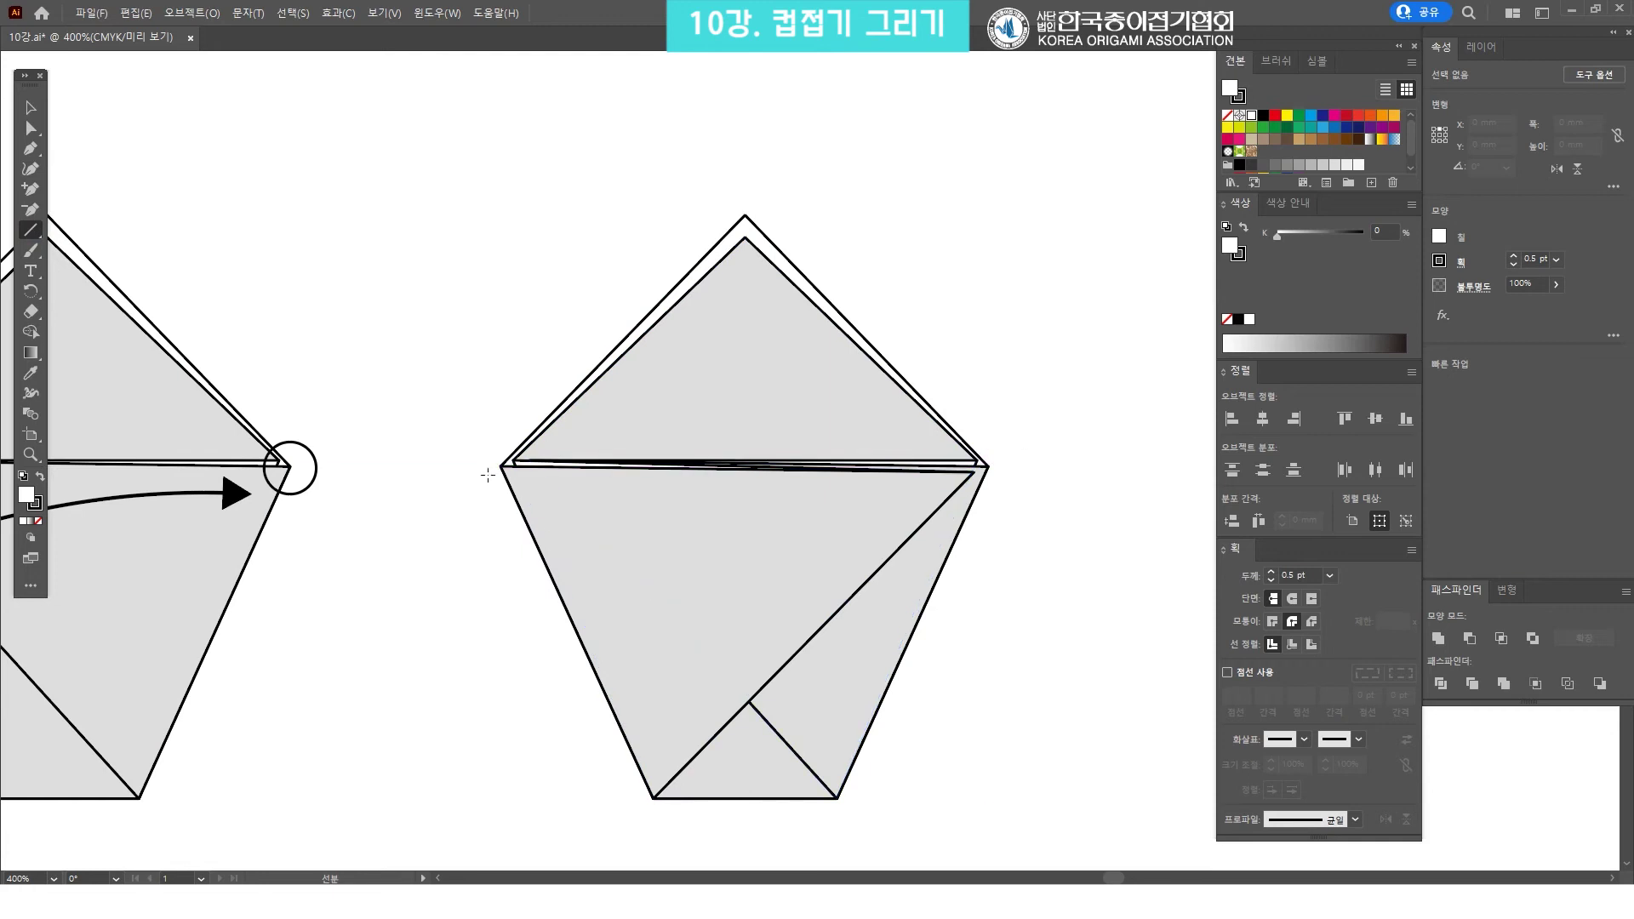
{"action": "left_click_drag", "start_coordinate": [520, 455], "coordinate": [978, 457]}
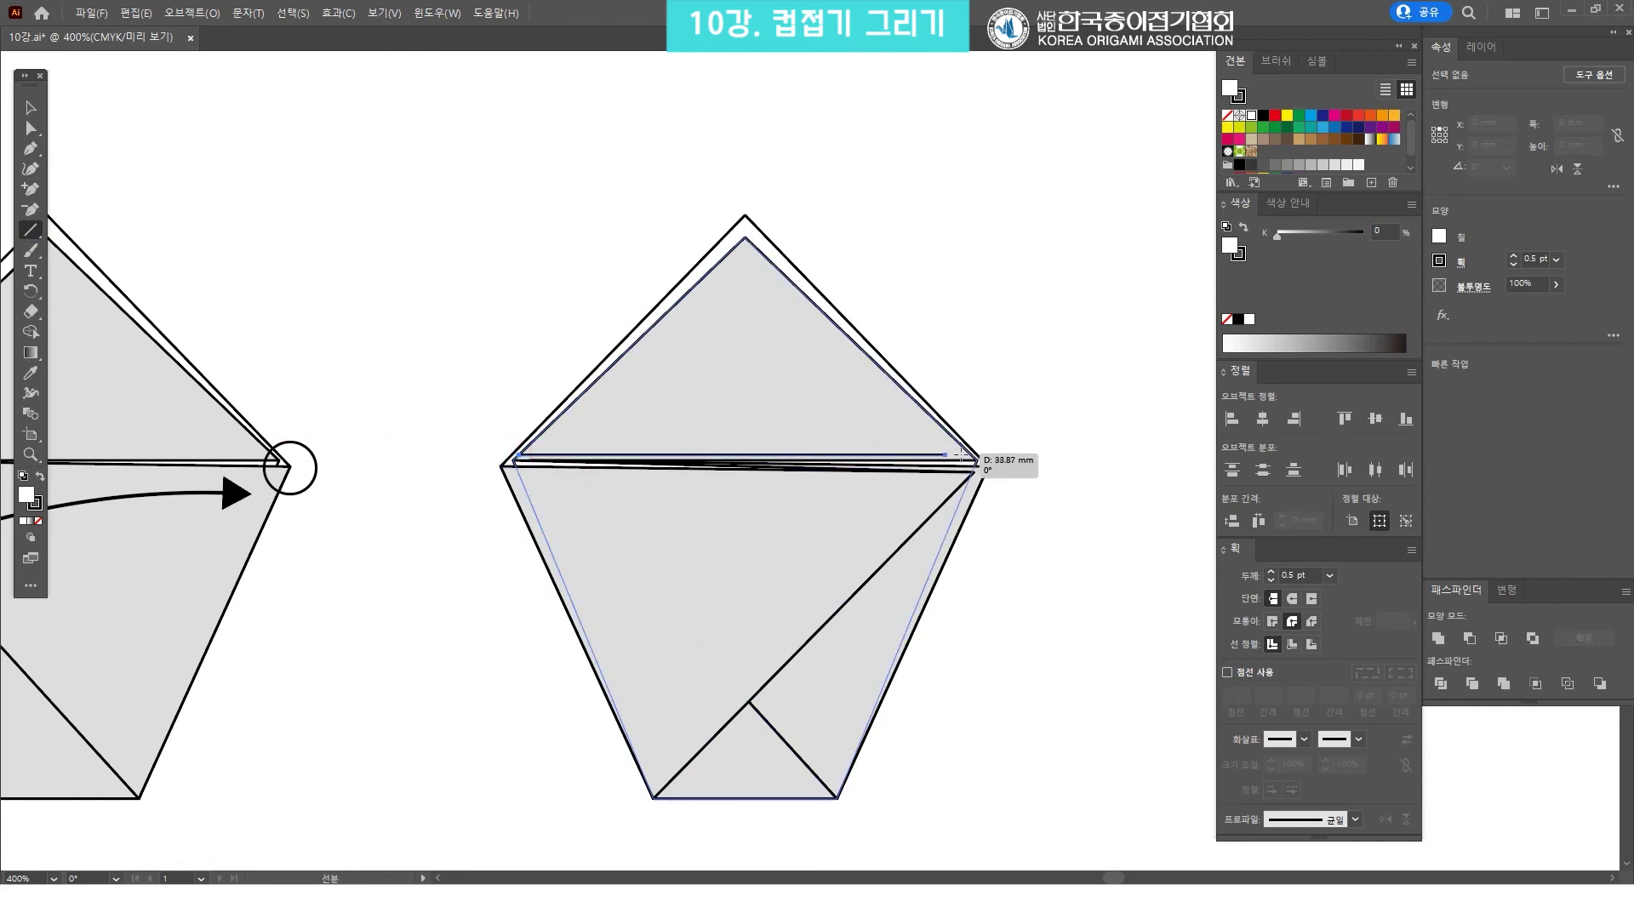
{"action": "left_click_drag", "start_coordinate": [976, 457], "coordinate": [977, 457]}
{"action": "key", "text": "v"}
{"action": "left_click_drag", "start_coordinate": [509, 467], "coordinate": [501, 466]}
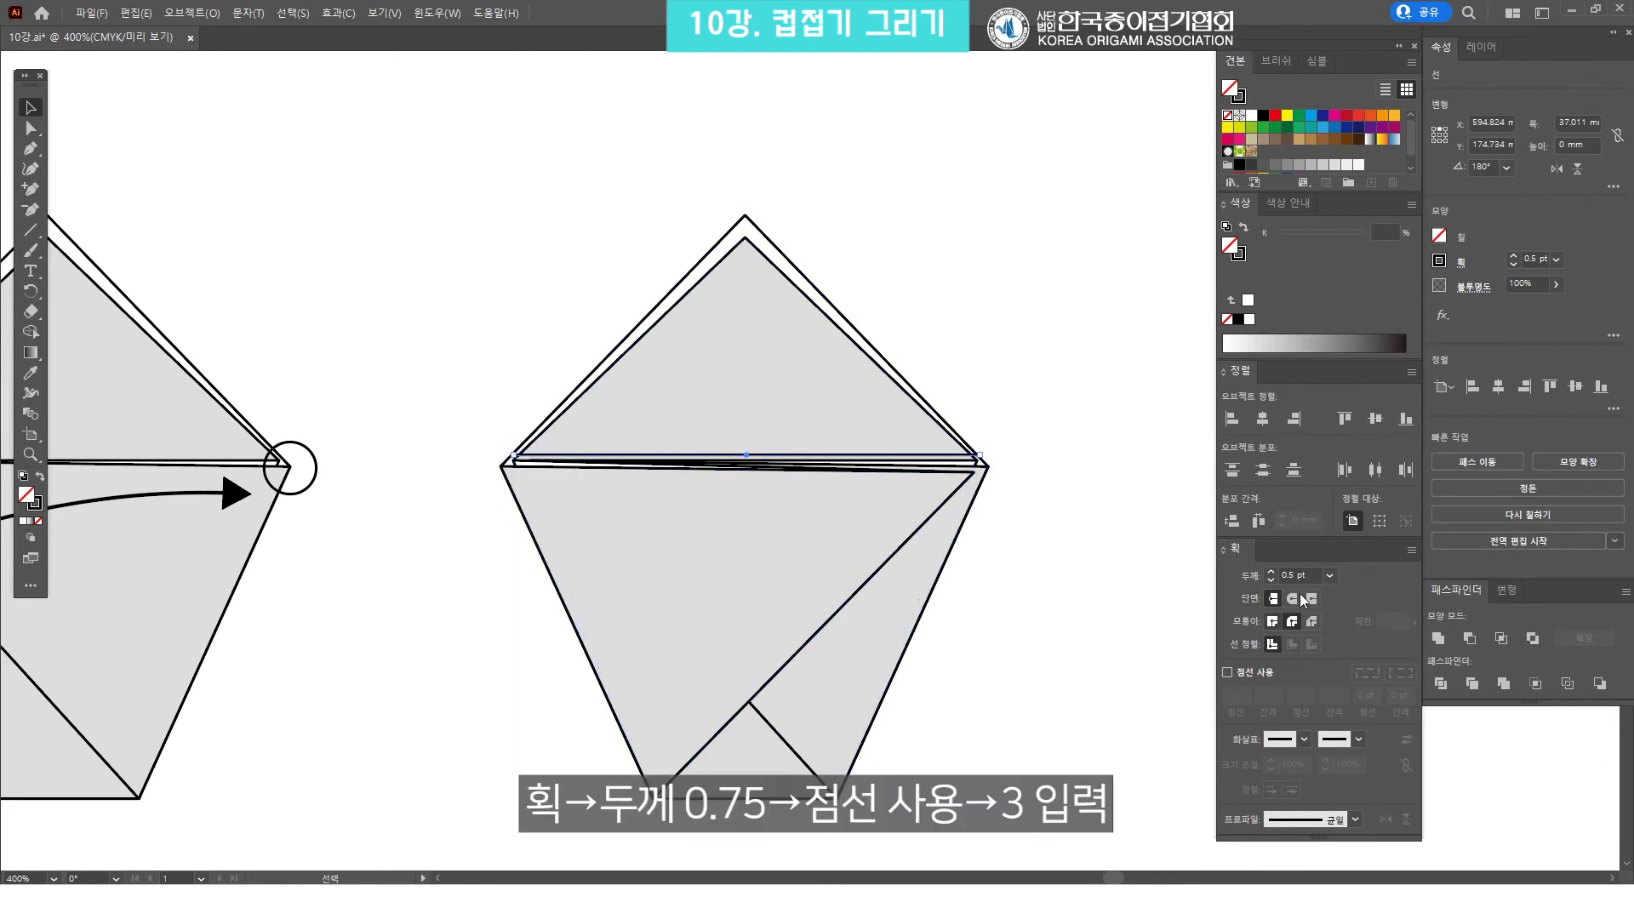
Give the fold line a 0.75 pt stroke, dashed with a 3 pt dash
{"action": "left_click", "coordinate": [1331, 576]}
{"action": "left_click", "coordinate": [1361, 211]}
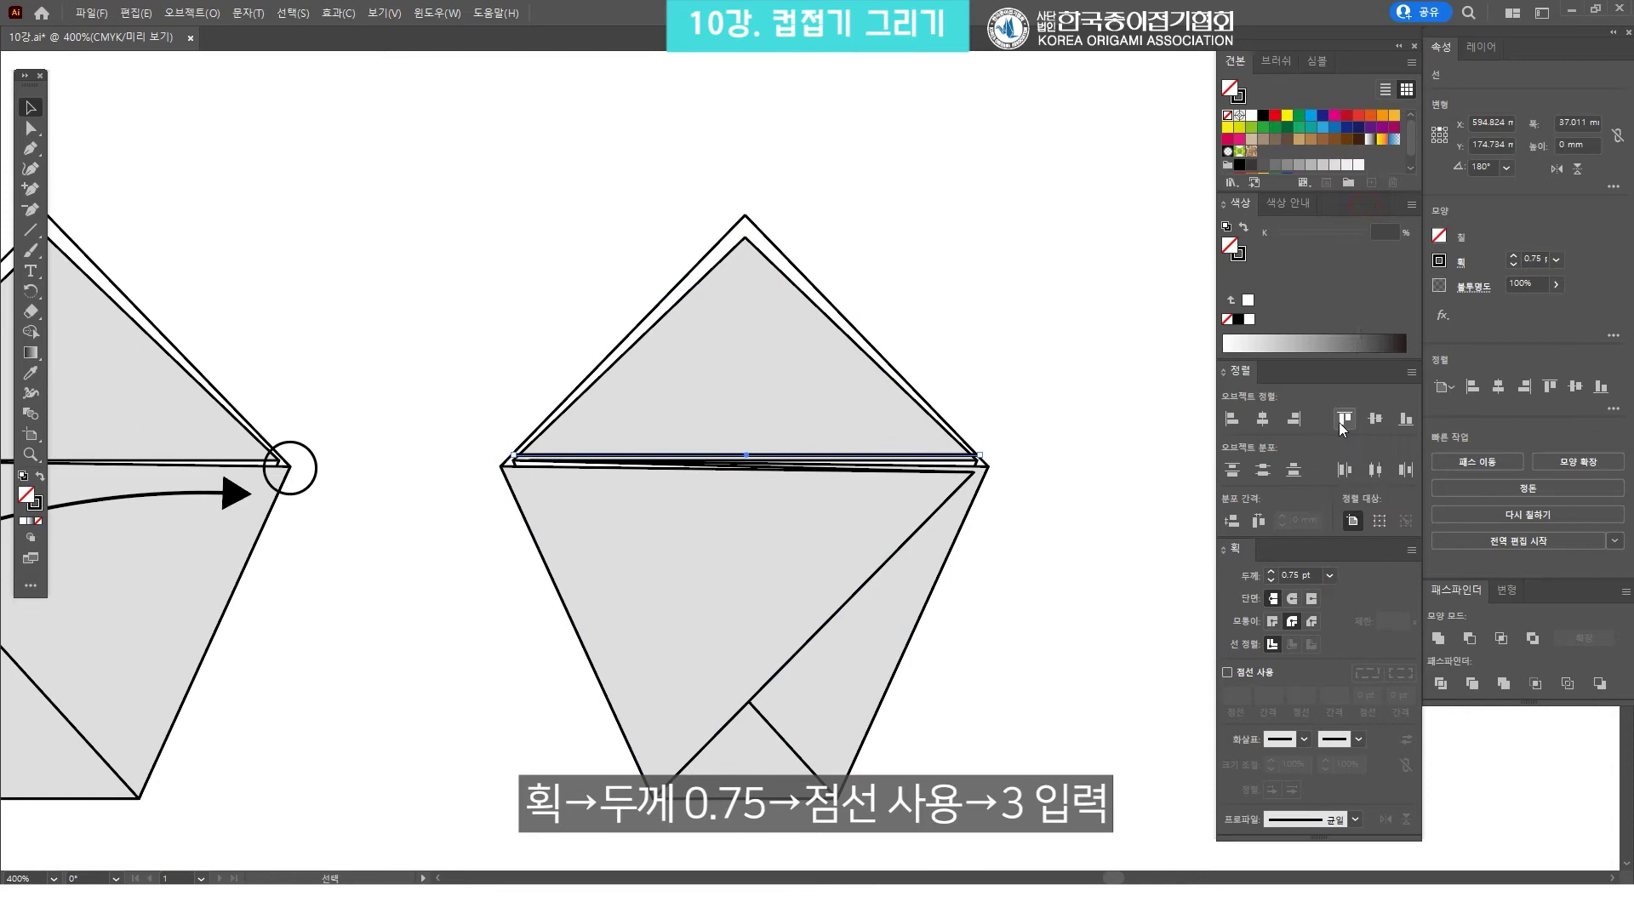
{"action": "left_click", "coordinate": [1253, 671]}
{"action": "left_click", "coordinate": [1236, 695]}
{"action": "type", "text": "3"}
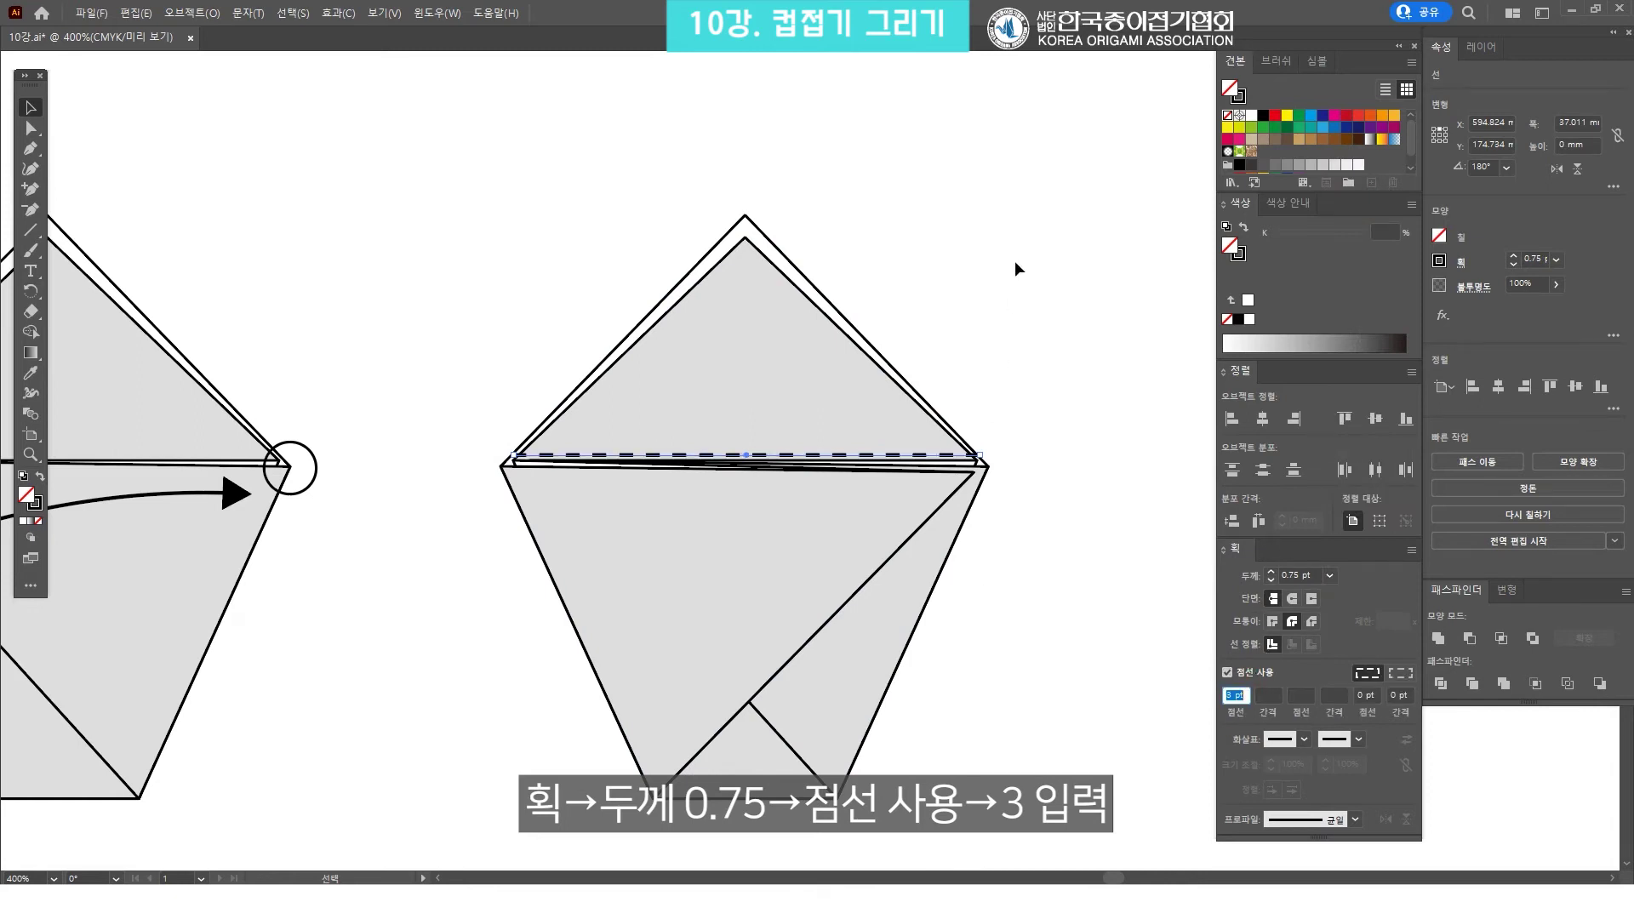
{"action": "left_click", "coordinate": [1014, 260]}
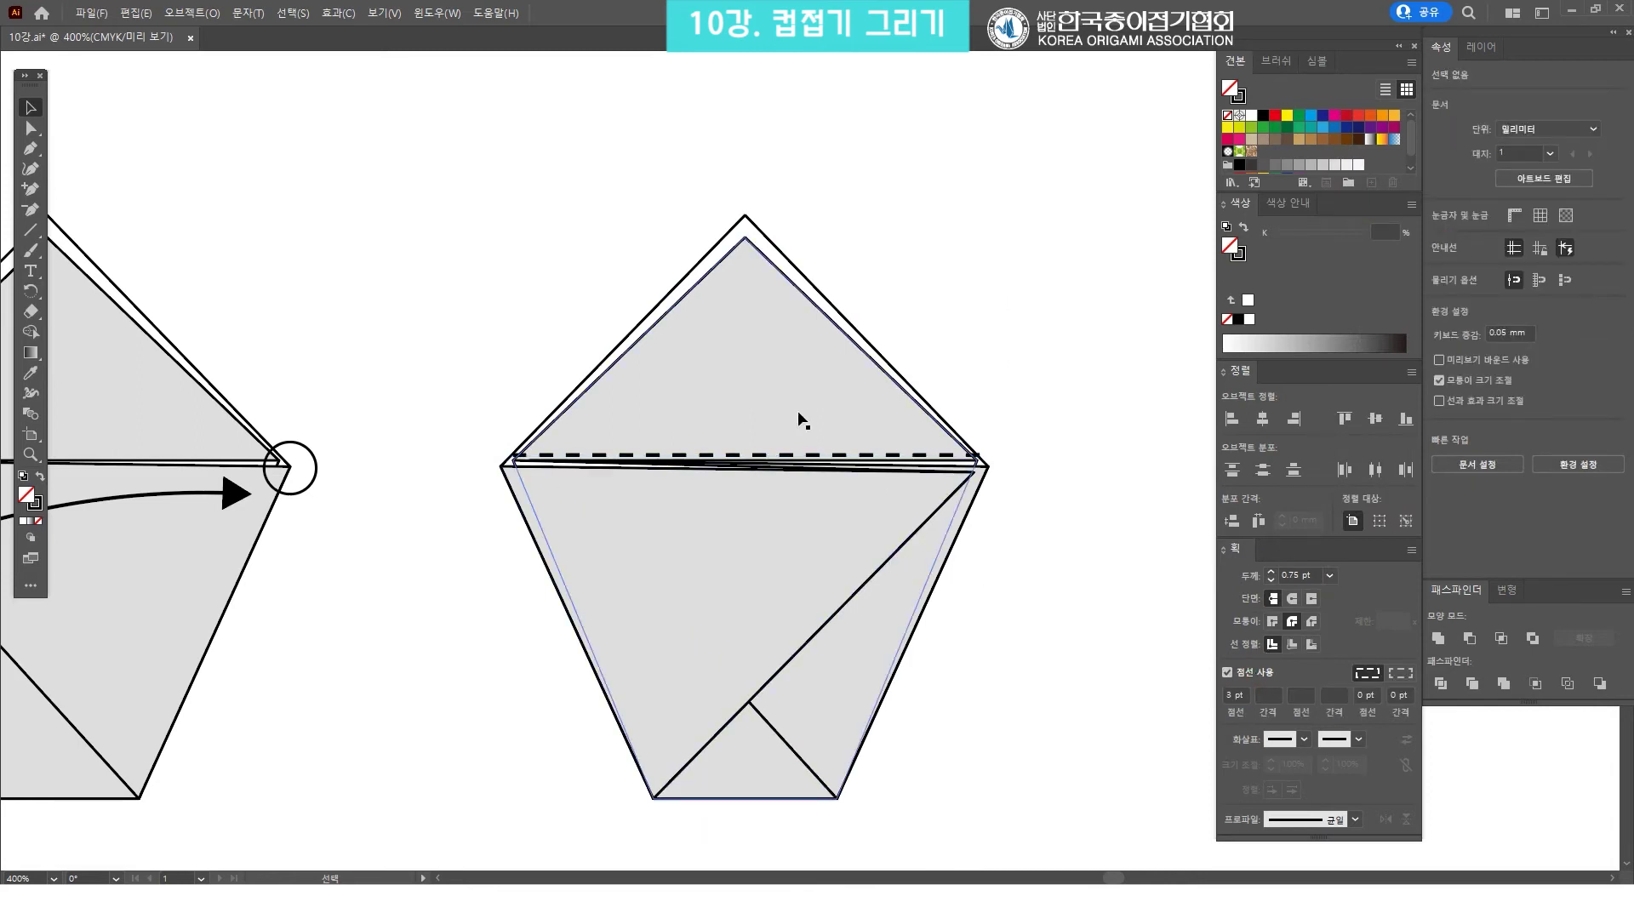
{"action": "scroll", "coordinate": [798, 420], "scroll_direction": "down", "scroll_amount": 2}
Draw a solid curved path down into the pentagon and give it an arrowhead
{"action": "key", "text": "z"}
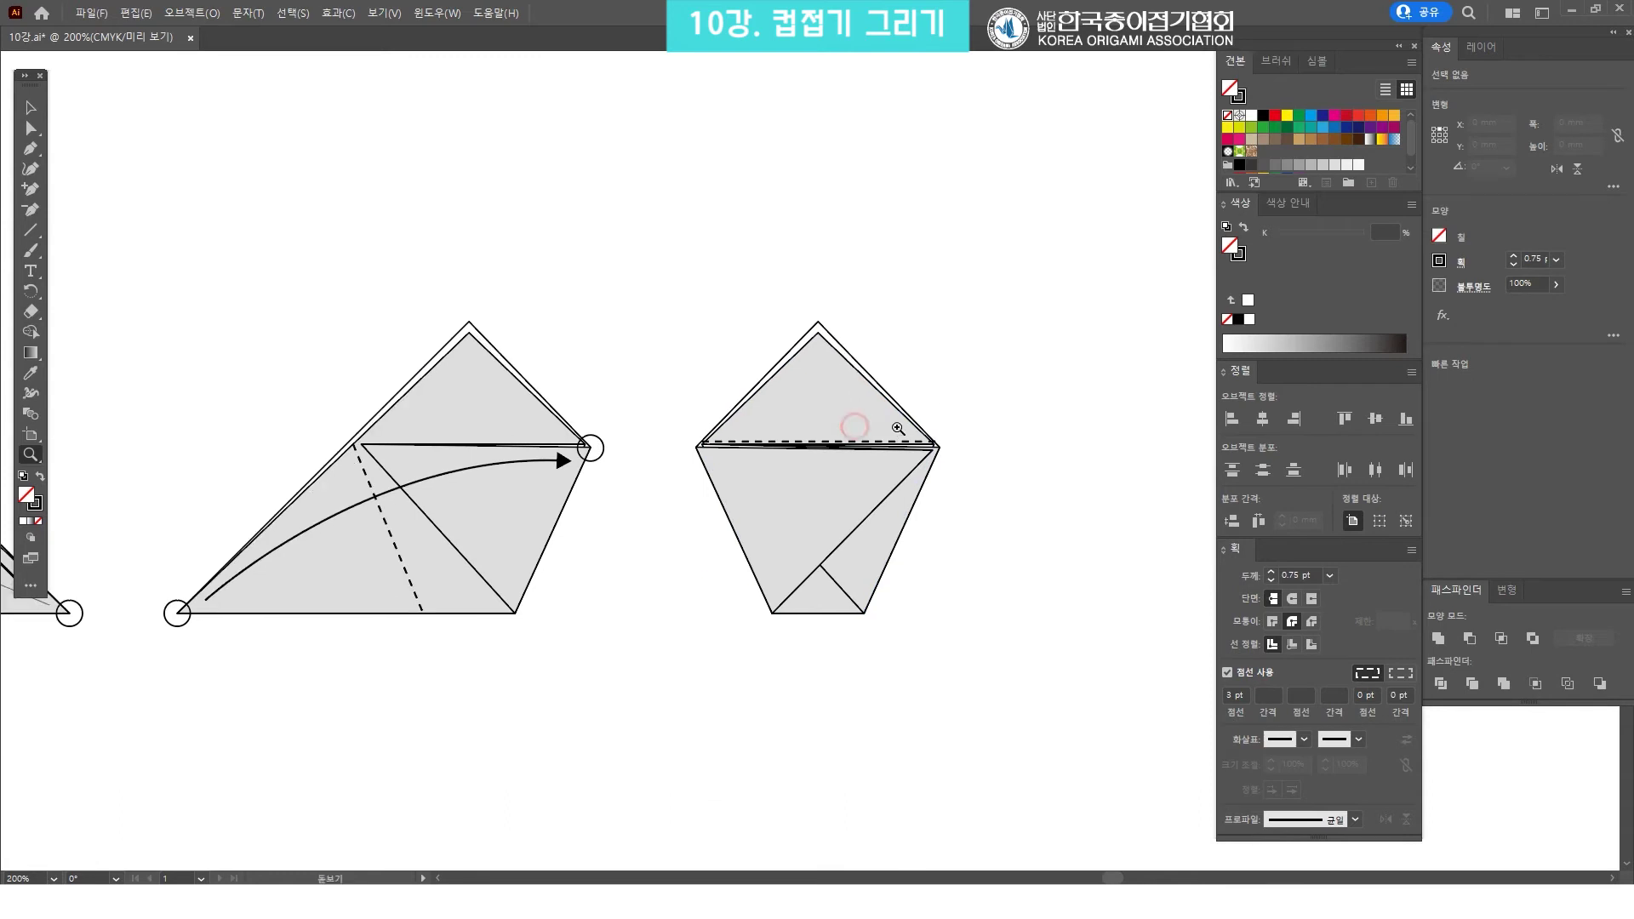
{"action": "key", "text": "v"}
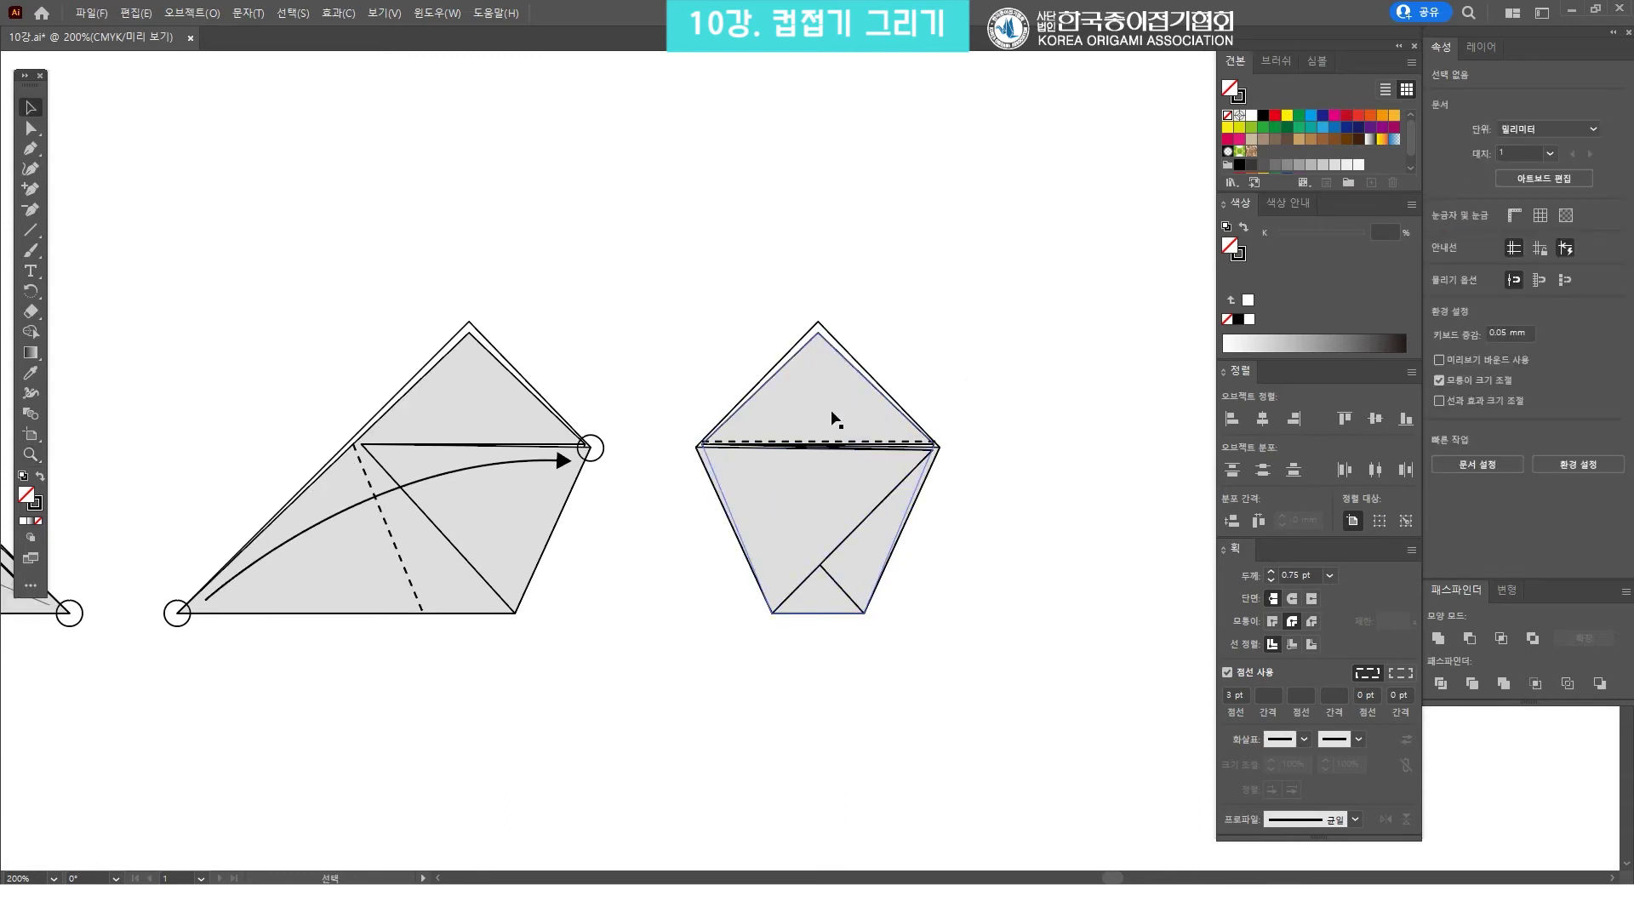
{"action": "left_click", "coordinate": [34, 150]}
{"action": "left_click", "coordinate": [817, 350]}
{"action": "left_click_drag", "start_coordinate": [817, 547], "coordinate": [885, 665]}
{"action": "key", "text": "v"}
{"action": "left_click", "coordinate": [1227, 672]}
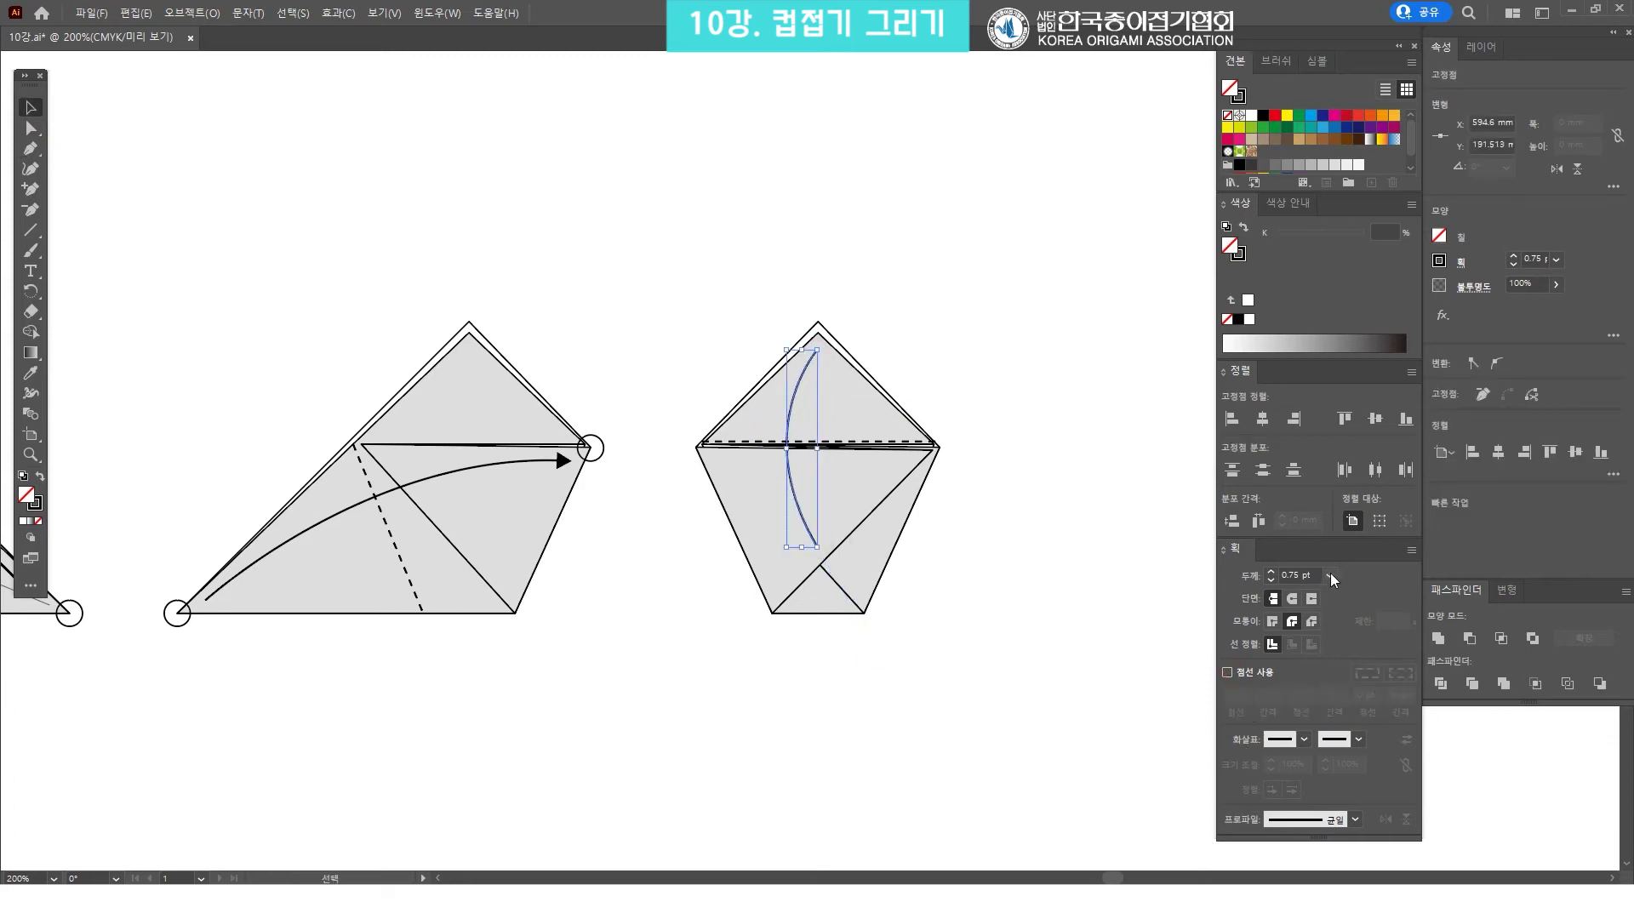
{"action": "left_click", "coordinate": [1317, 699]}
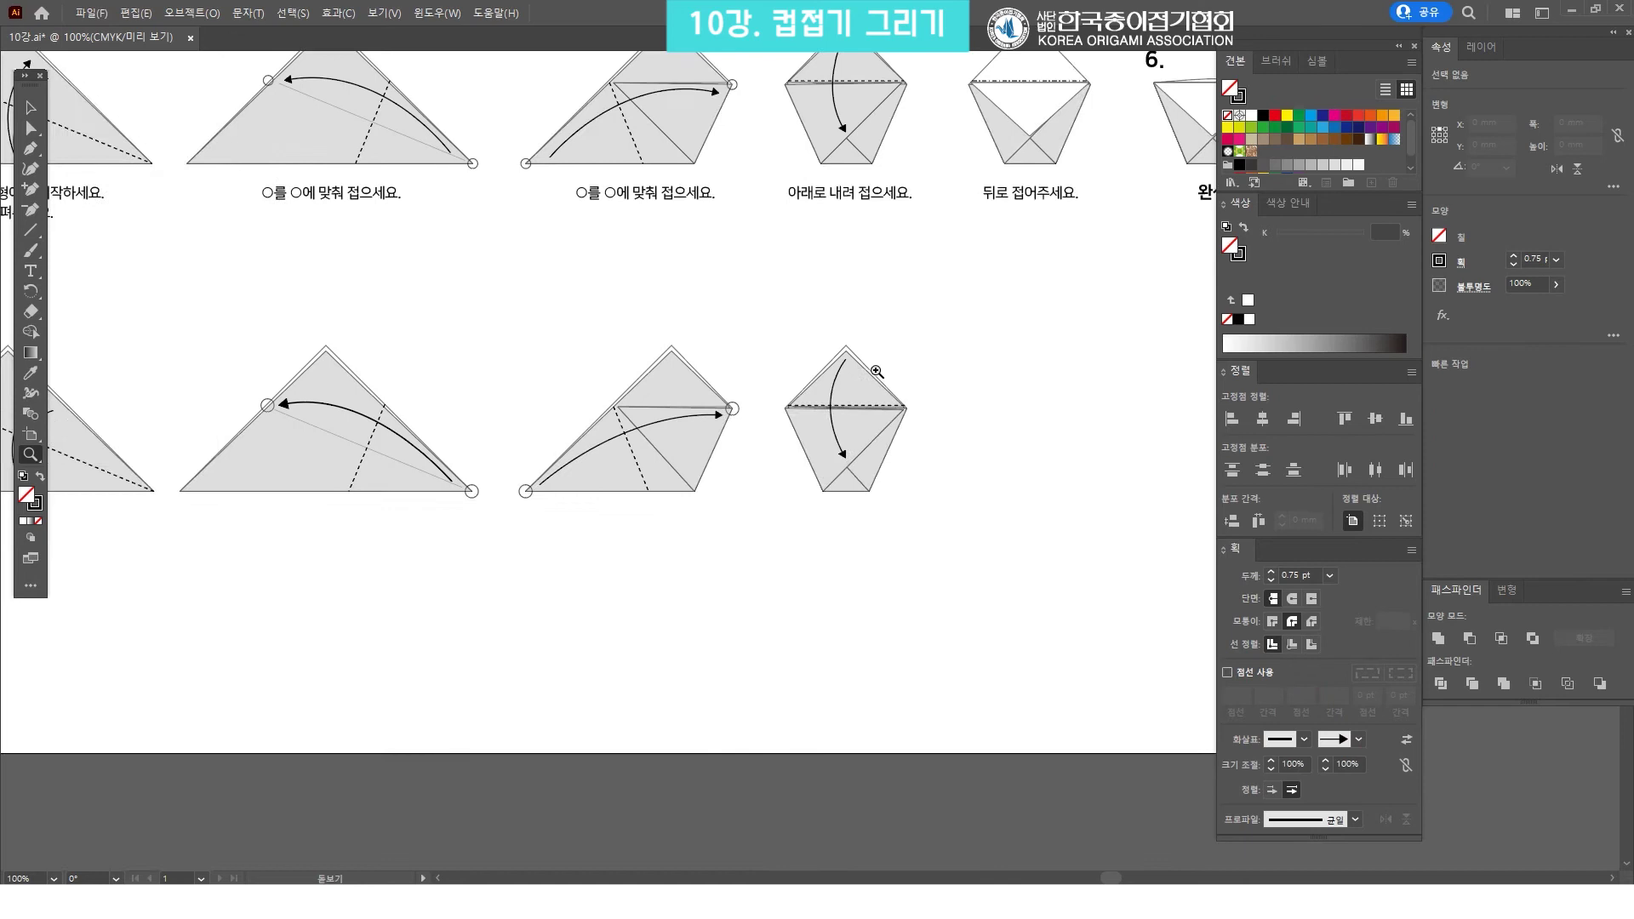
Move both step 4 pentagons up, closer to the step 5 figures
{"action": "key", "text": "ctrl+1"}
{"action": "key", "text": "v"}
{"action": "left_click_drag", "start_coordinate": [765, 692], "coordinate": [554, 68]}
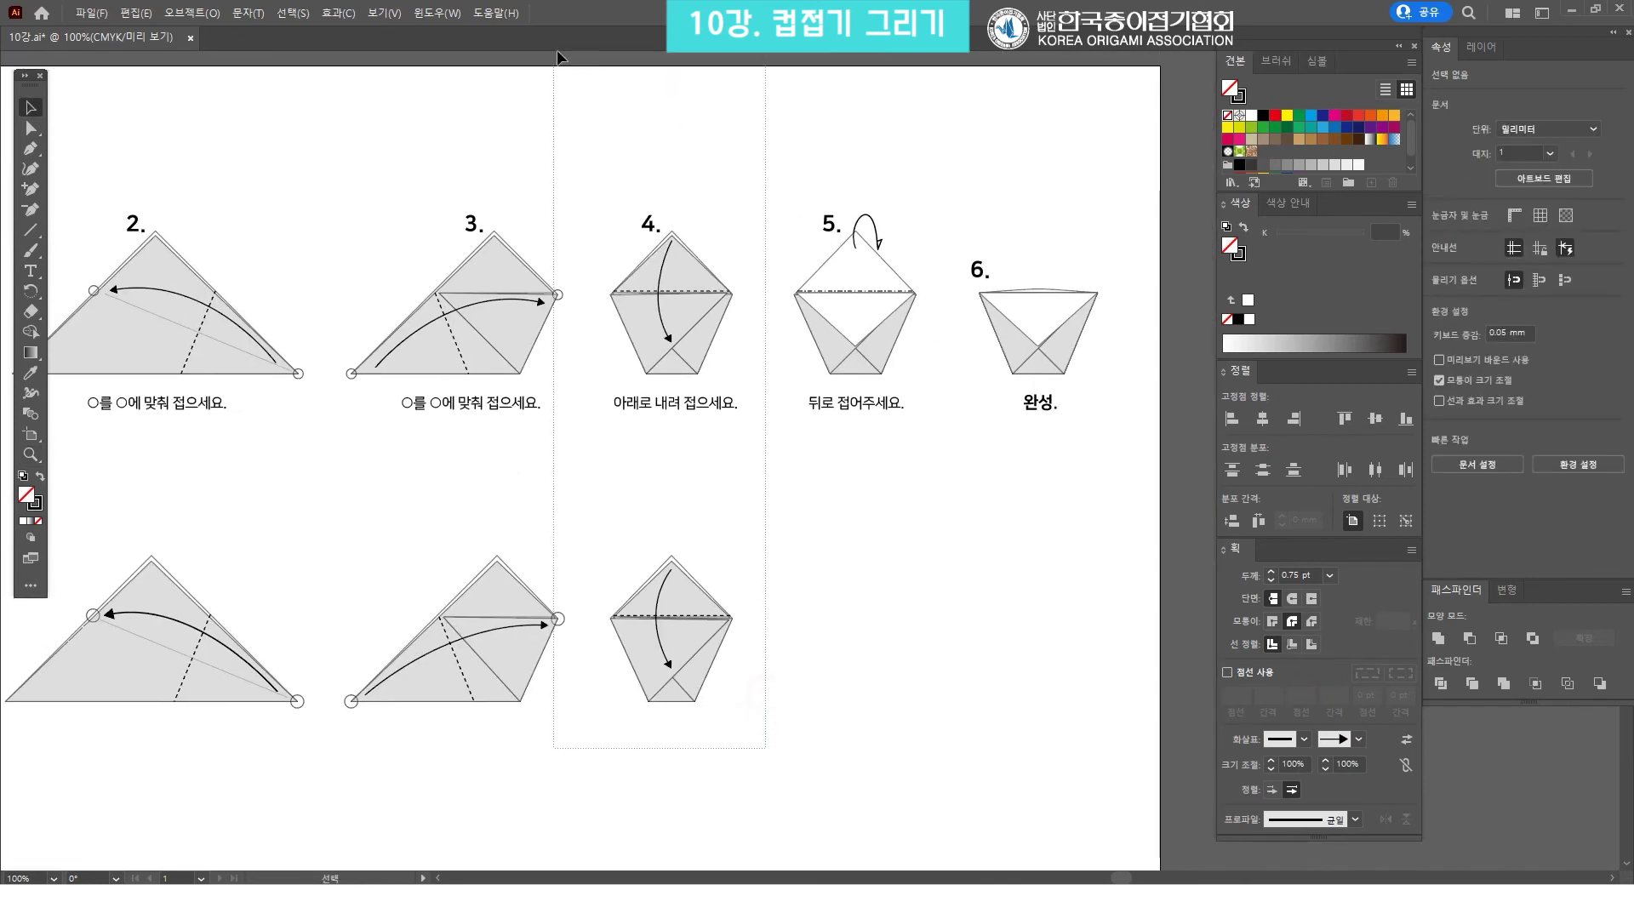
{"action": "scroll", "coordinate": [748, 381], "scroll_direction": "up", "scroll_amount": 1}
{"action": "left_click_drag", "start_coordinate": [763, 477], "coordinate": [776, 411]}
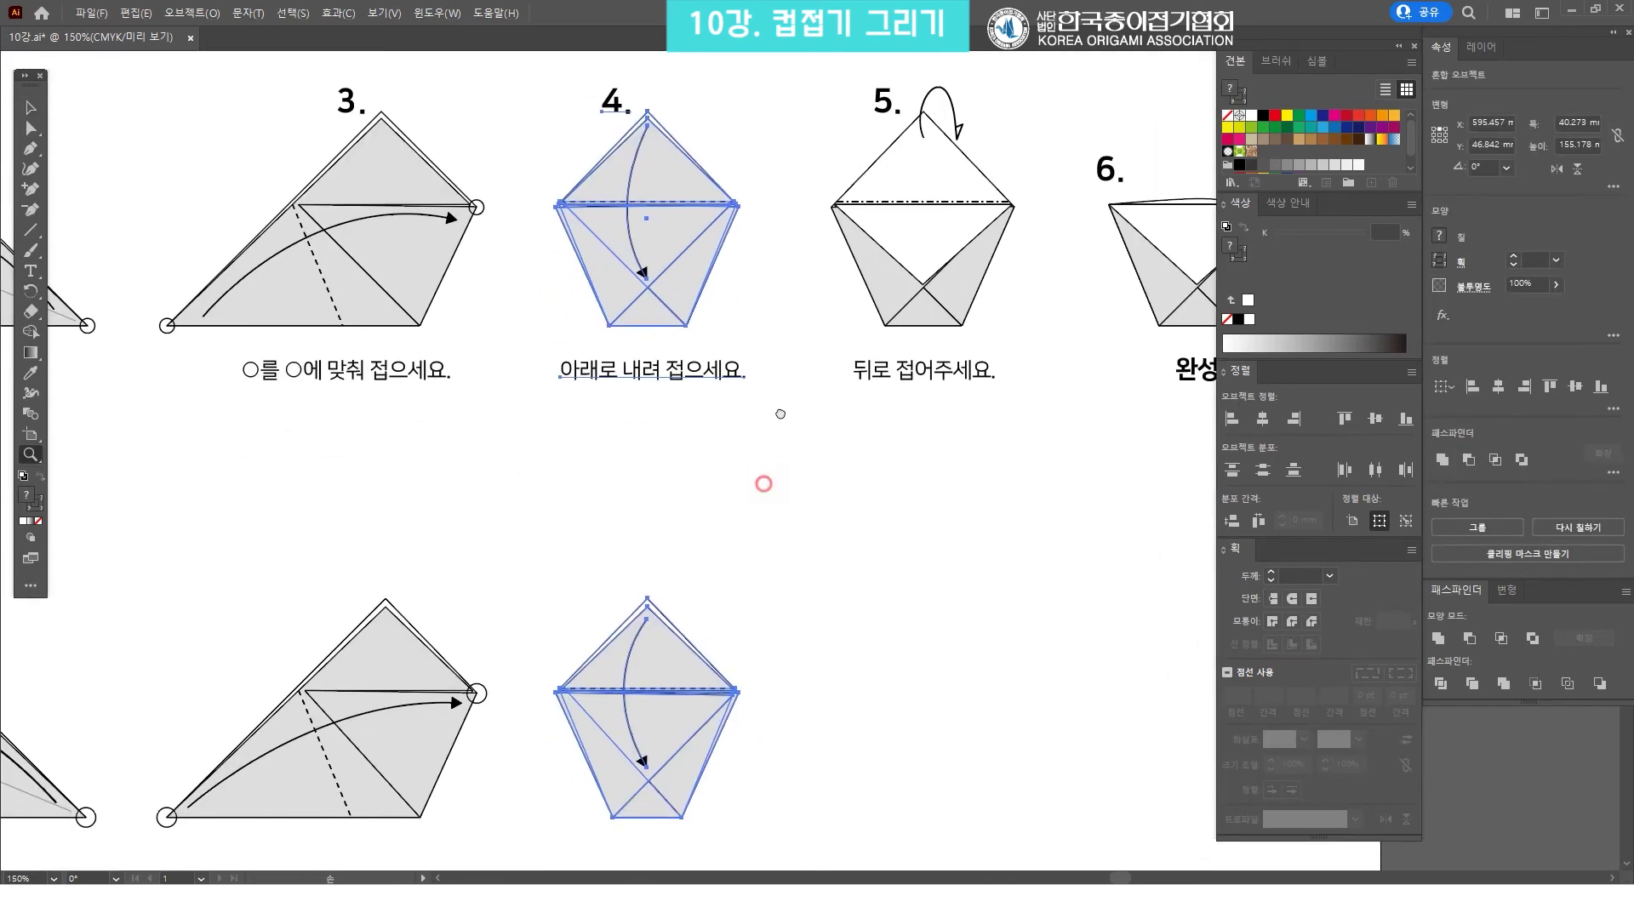
{"action": "left_click", "coordinate": [804, 476]}
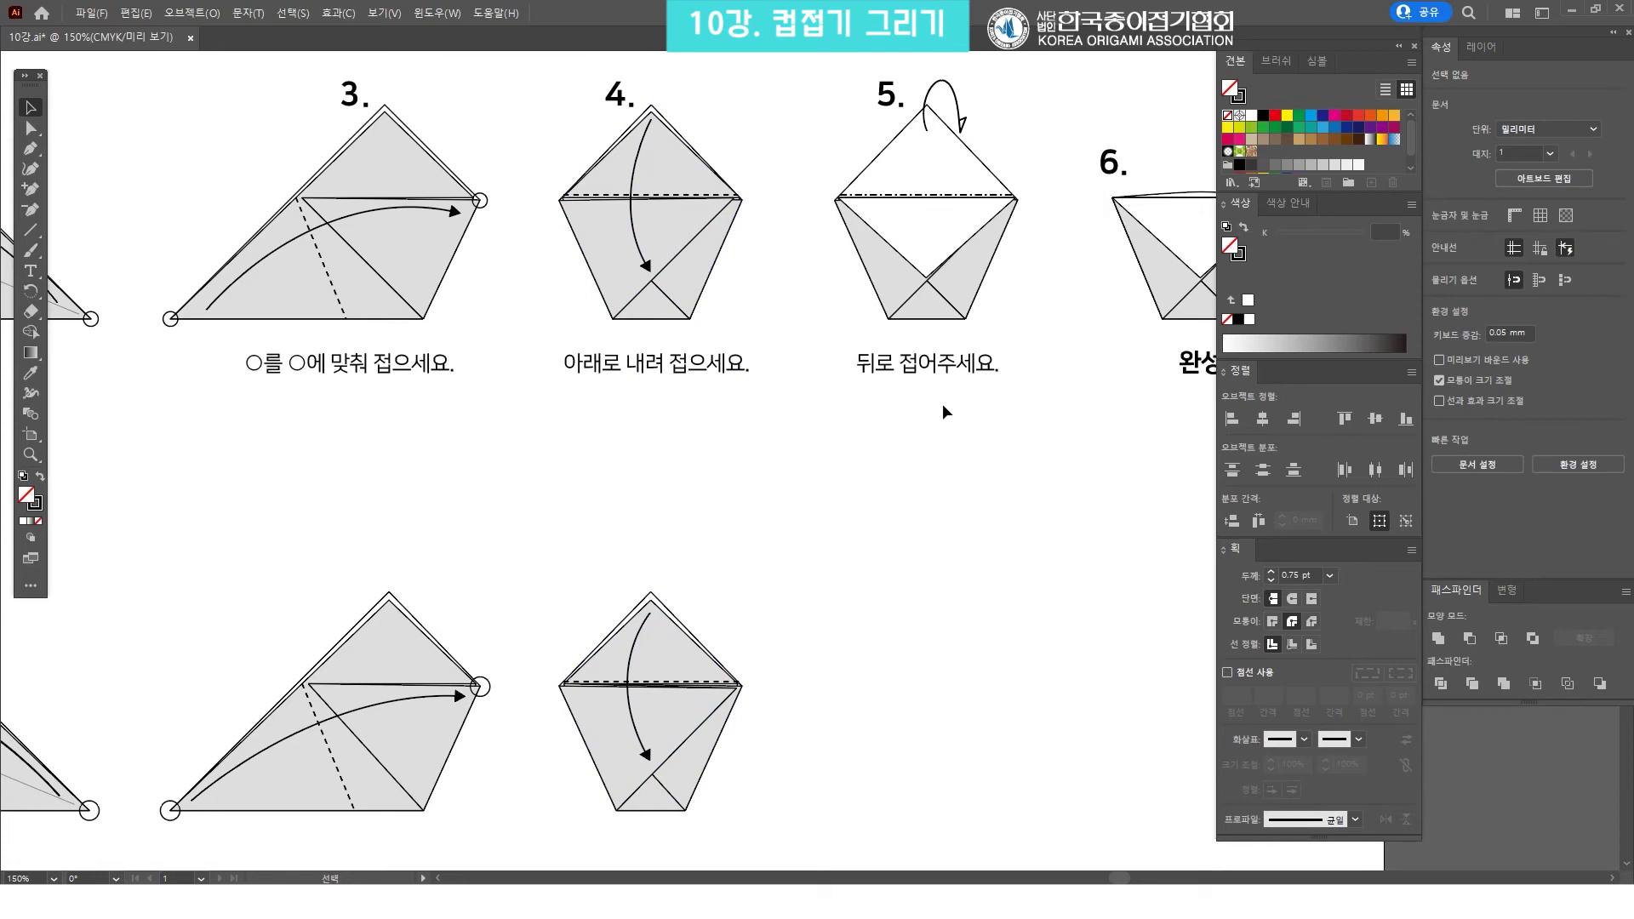
Alt-drag a copy of the lower step 4 cup into the bottom row beneath step 5
{"action": "left_click_drag", "start_coordinate": [1002, 395], "coordinate": [969, 424]}
{"action": "left_click_drag", "start_coordinate": [856, 212], "coordinate": [1001, 435]}
{"action": "left_click", "coordinate": [952, 482]}
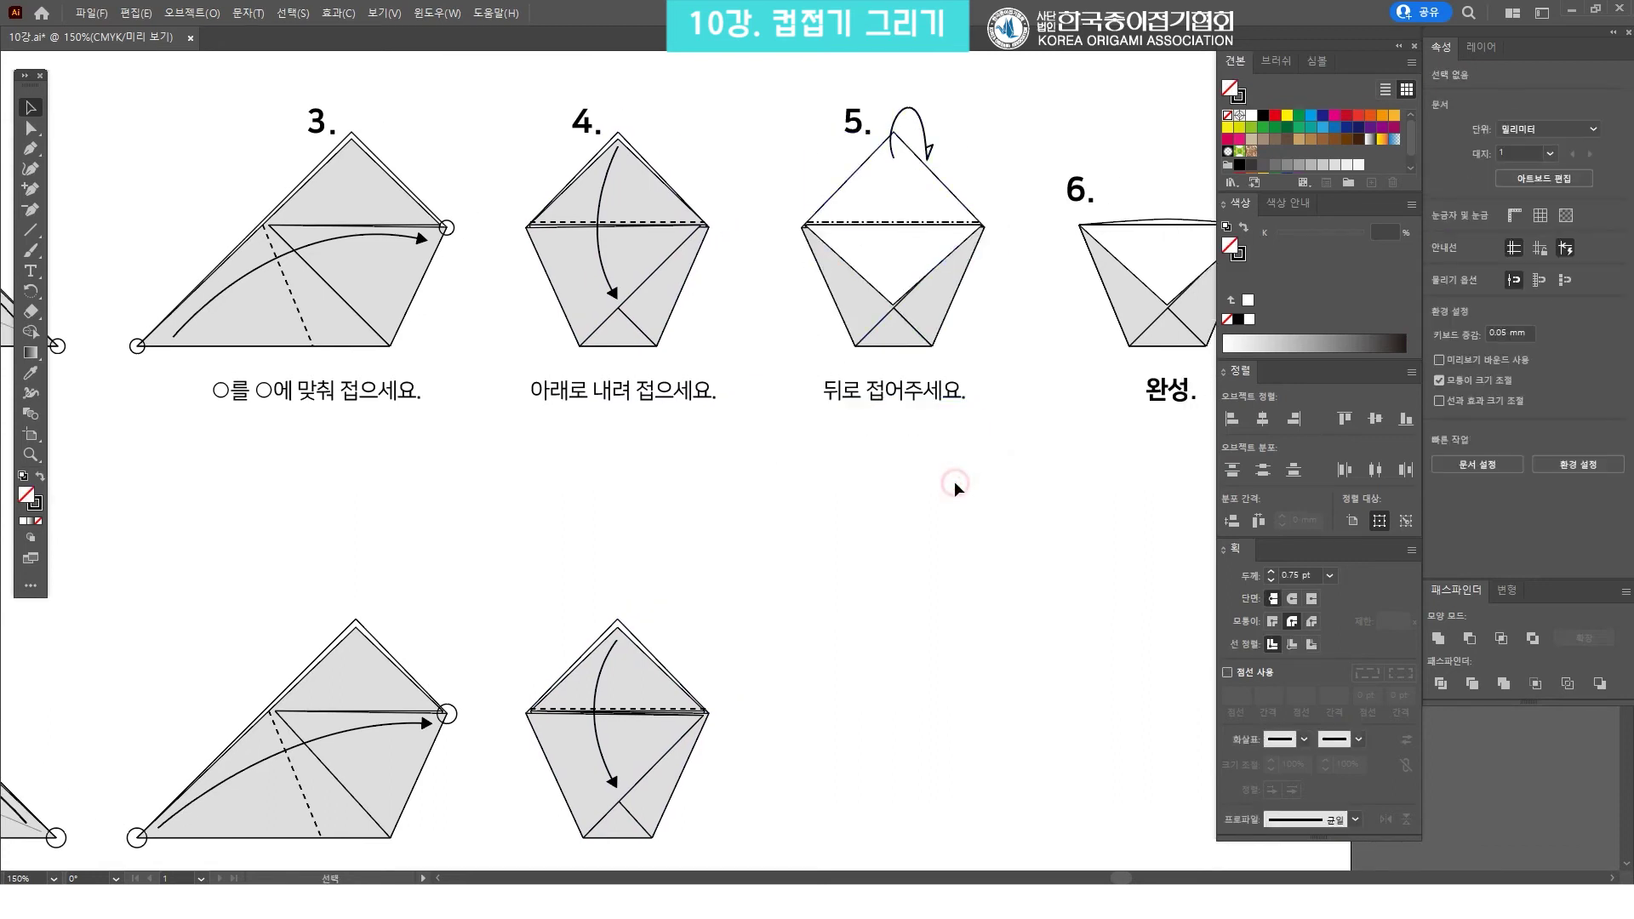
{"action": "left_click_drag", "start_coordinate": [793, 662], "coordinate": [675, 617]}
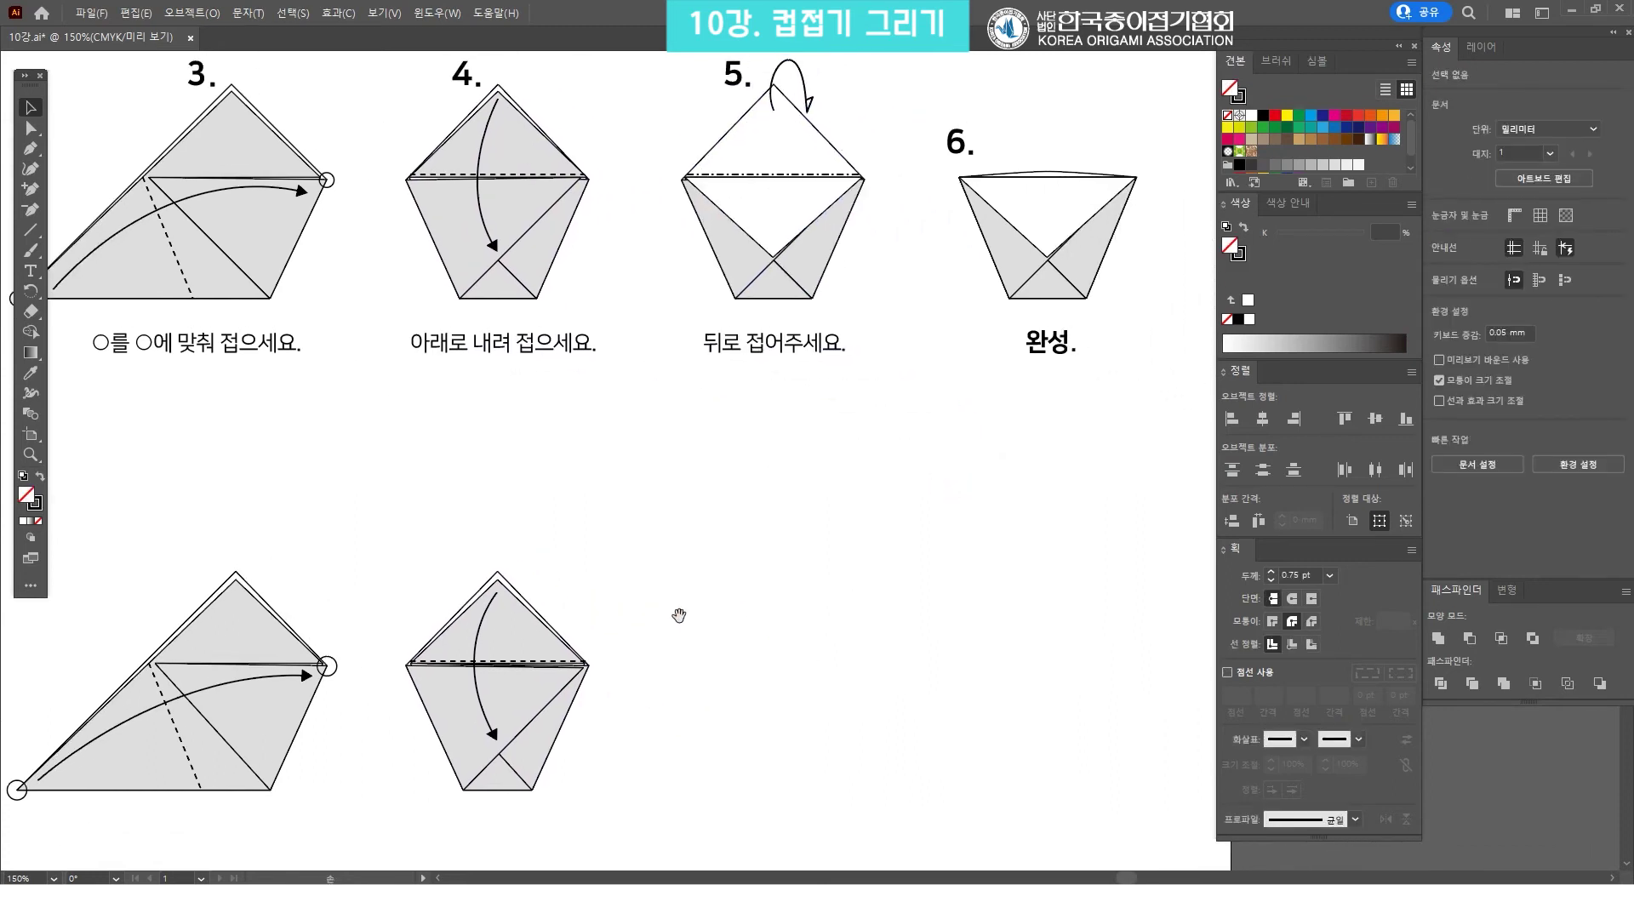
{"action": "left_click_drag", "start_coordinate": [610, 811], "coordinate": [368, 563]}
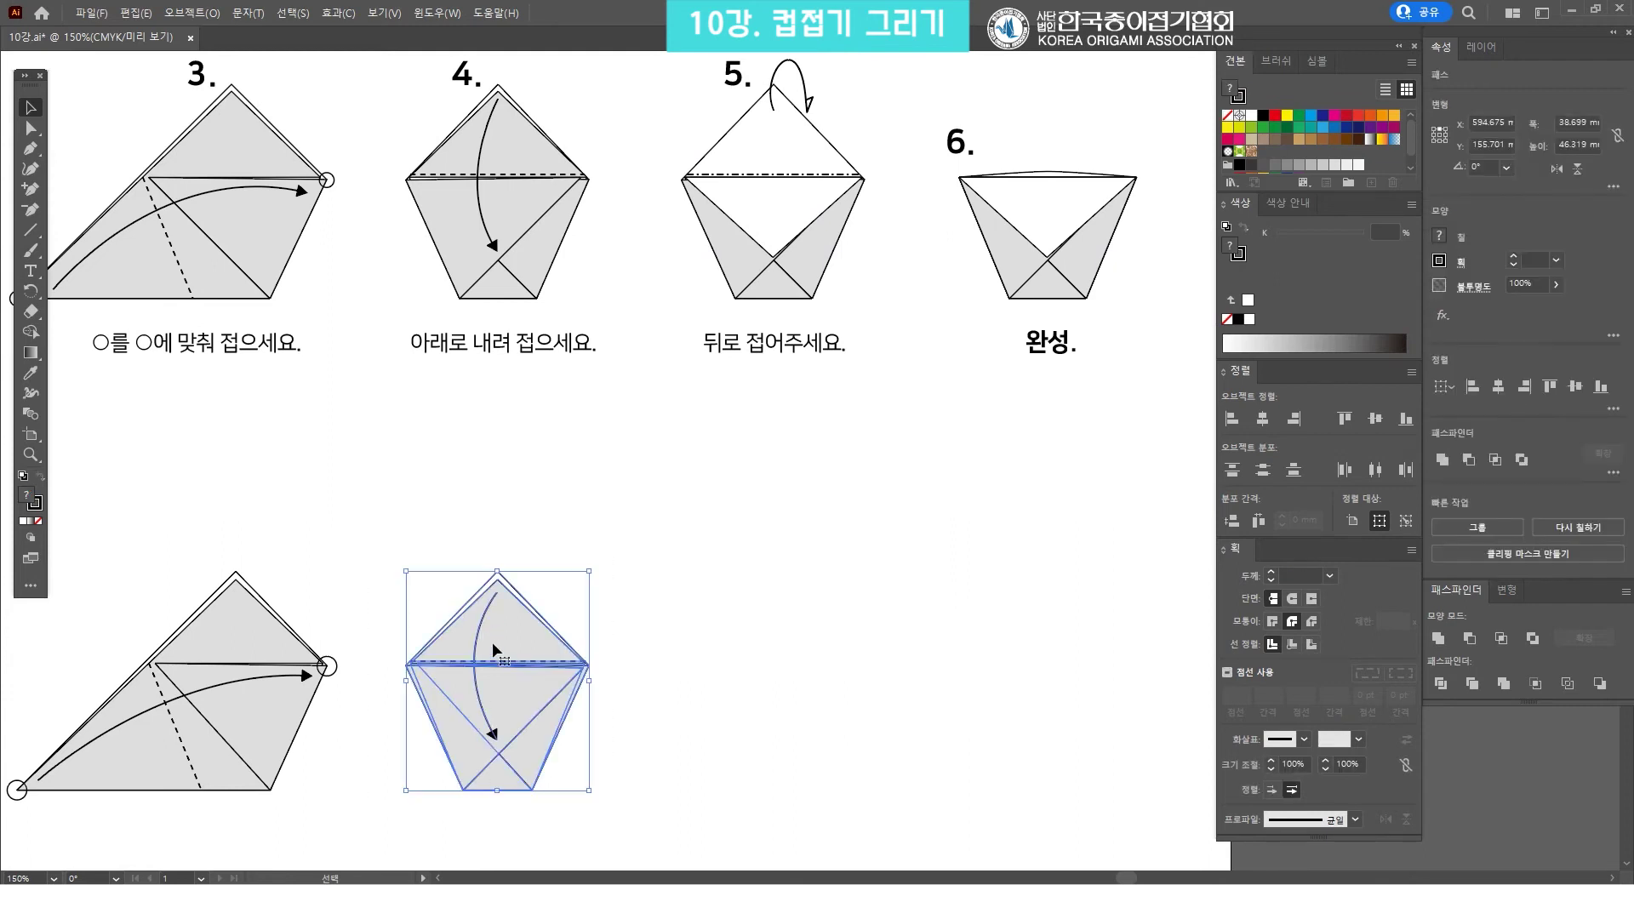
{"action": "left_click_drag", "start_coordinate": [489, 655], "coordinate": [771, 689]}
{"action": "left_click", "coordinate": [929, 648]}
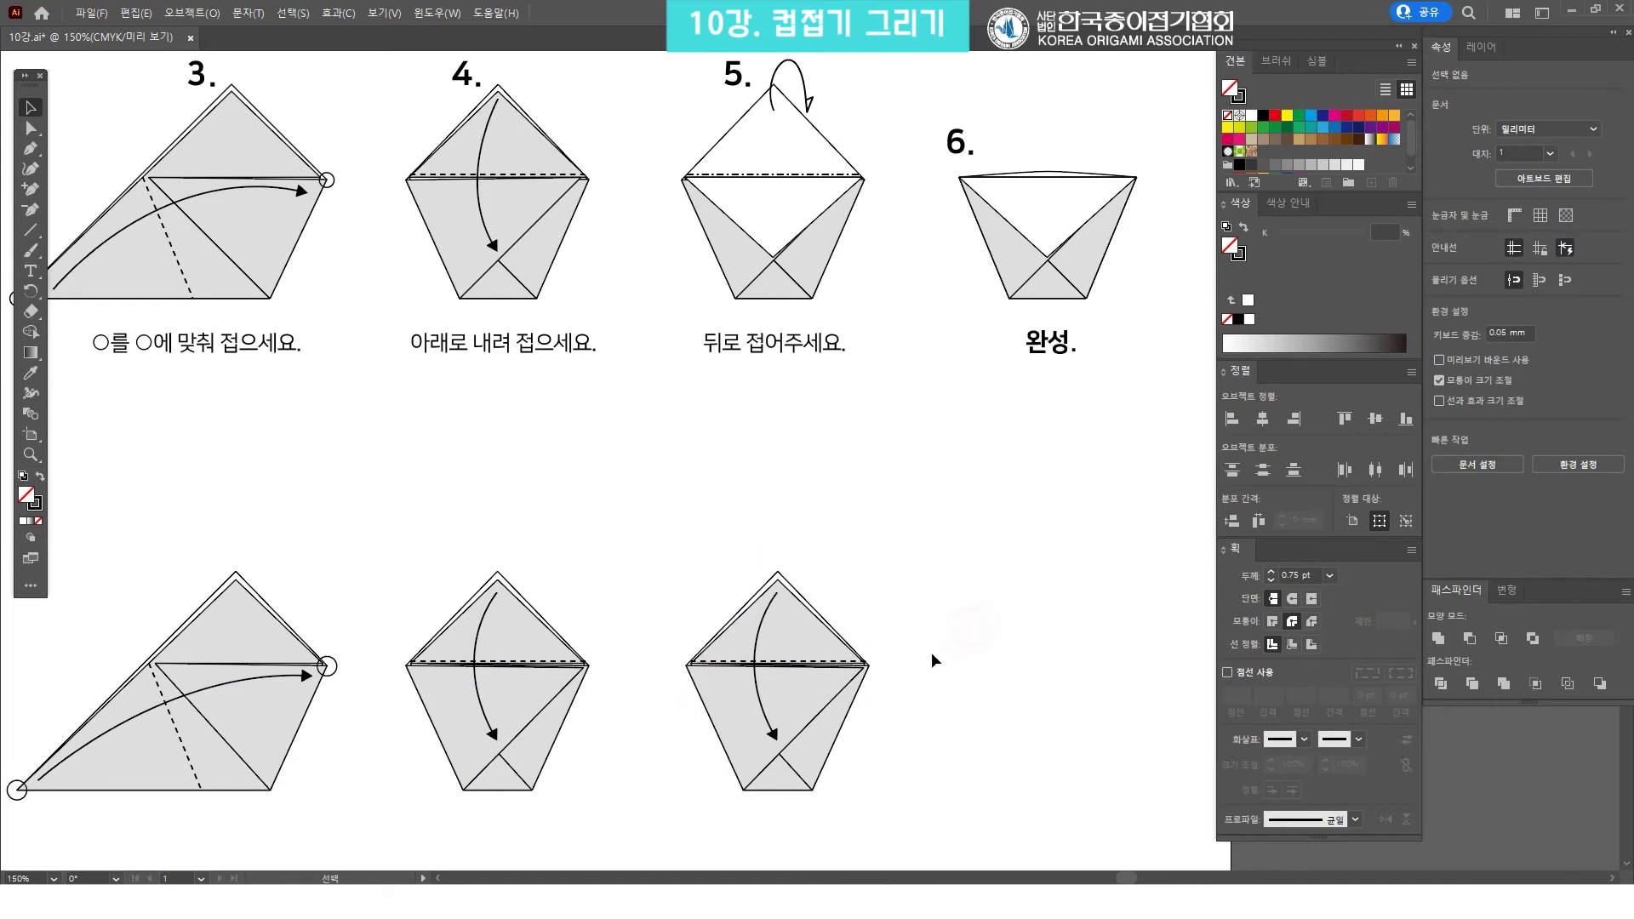
{"action": "scroll", "coordinate": [889, 681], "scroll_direction": "down", "scroll_amount": 2}
{"action": "left_click", "coordinate": [822, 619]}
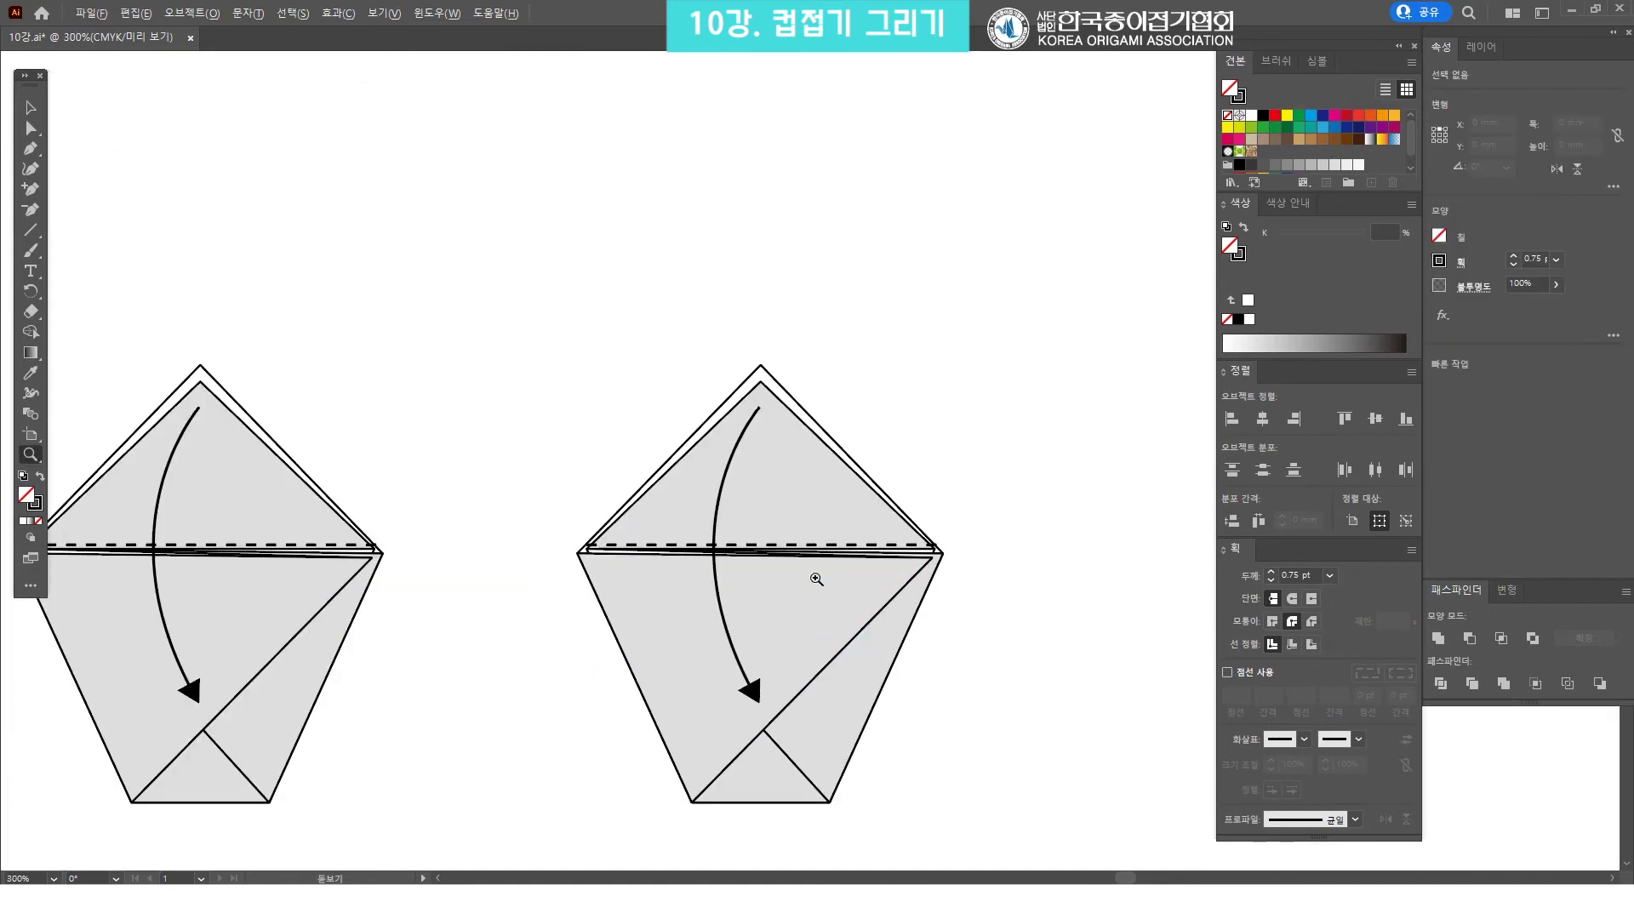
Delete the curved arrow and the dashed fold line from the copied cup
{"action": "left_click", "coordinate": [822, 549]}
{"action": "key", "text": "v"}
{"action": "left_click", "coordinate": [719, 655]}
{"action": "key", "text": "Delete"}
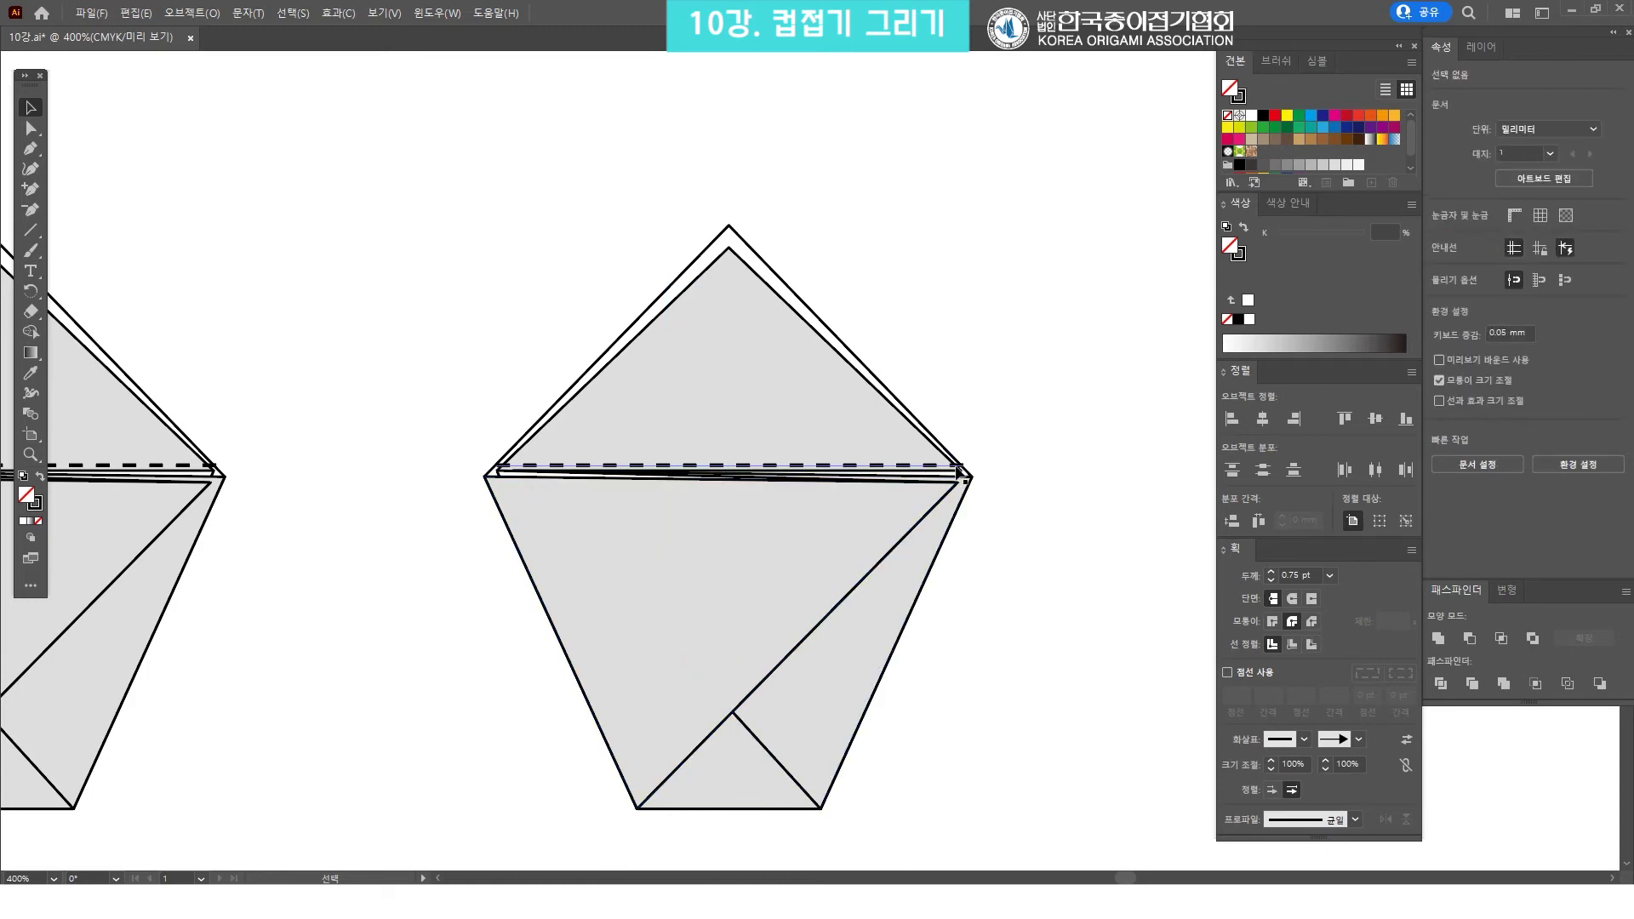
{"action": "left_click", "coordinate": [957, 466]}
{"action": "key", "text": "Delete"}
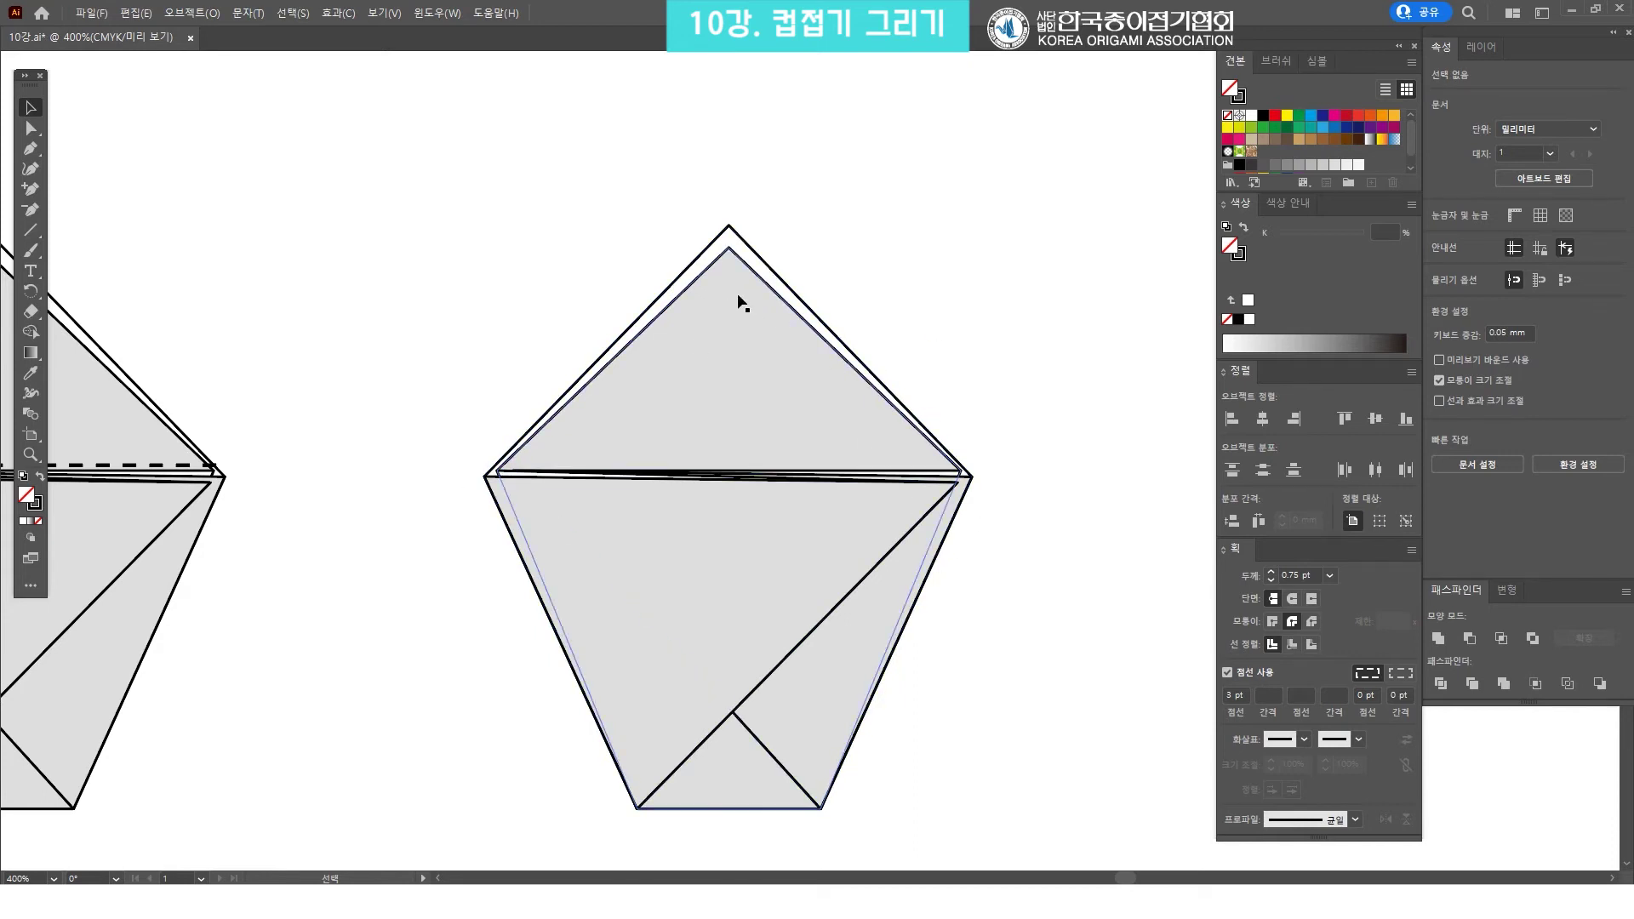
Remove the gray top flap's apex anchor, leaving the top triangle empty
{"action": "left_click", "coordinate": [37, 209]}
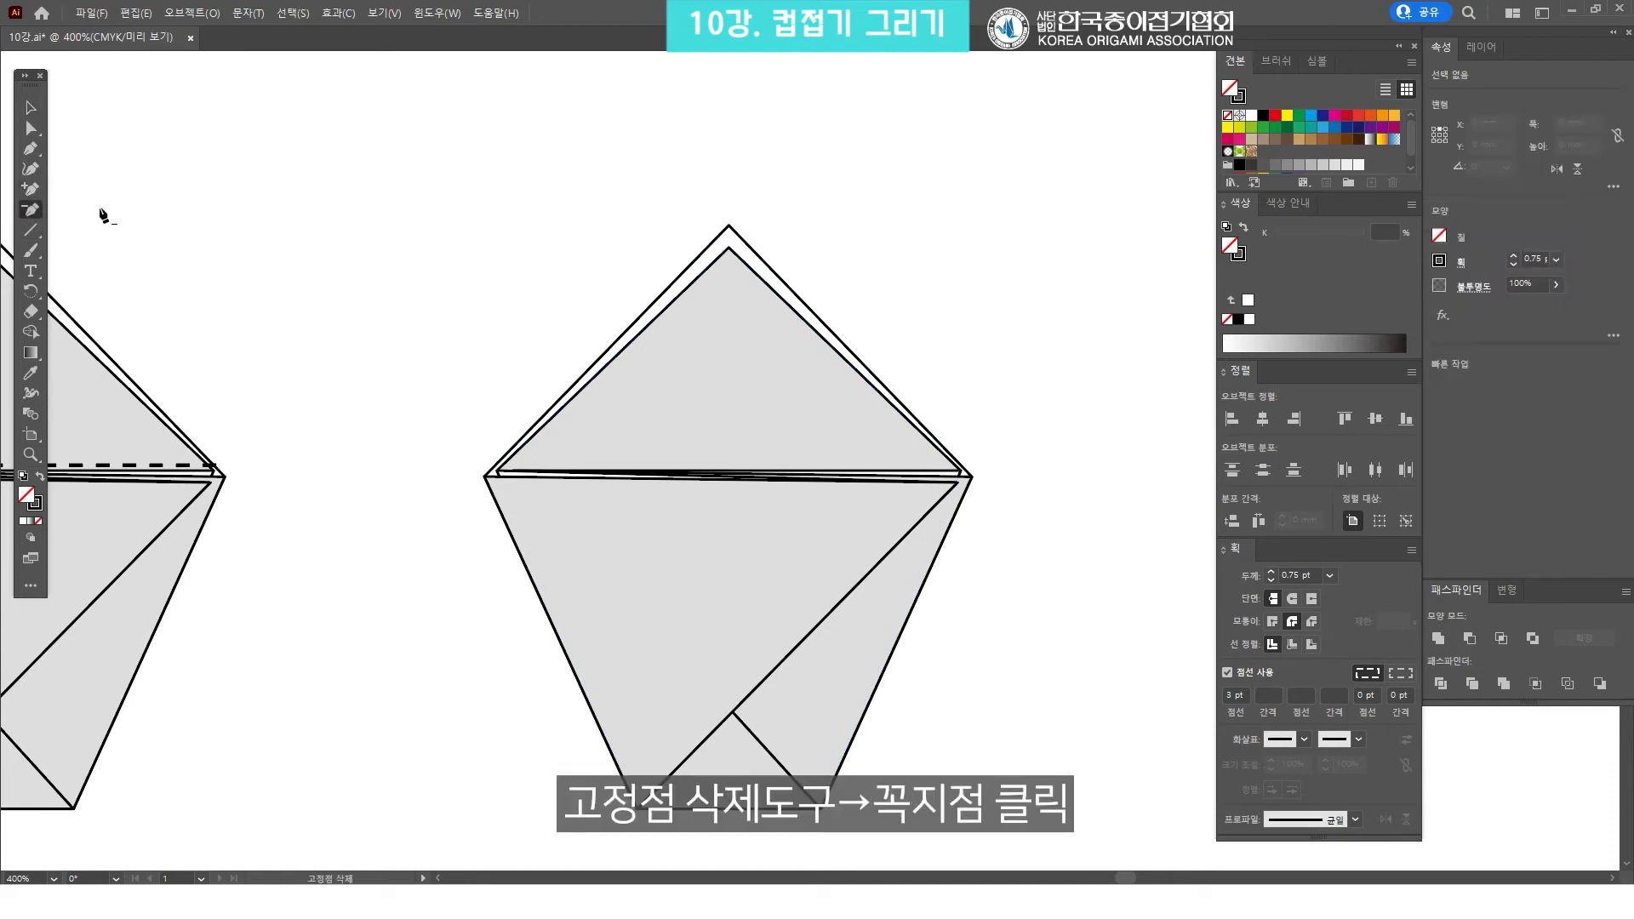
{"action": "left_click", "coordinate": [727, 248]}
{"action": "key", "text": "v"}
{"action": "left_click", "coordinate": [1024, 411]}
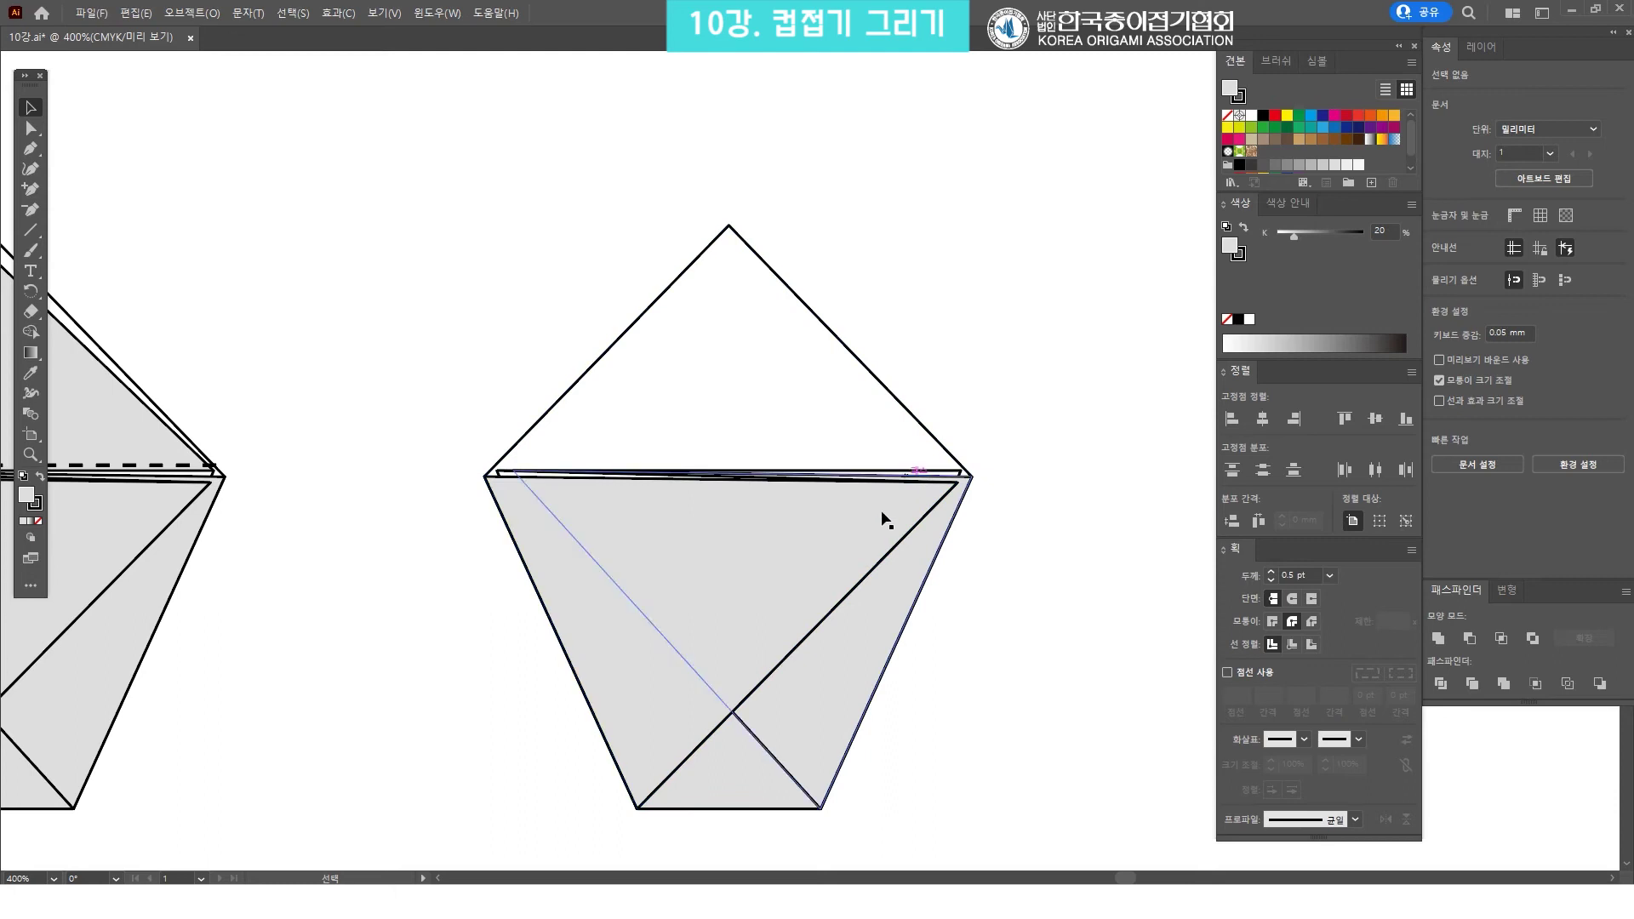
Draw a closed inverted triangle with the Pen tool and fill it white
{"action": "left_click", "coordinate": [30, 148]}
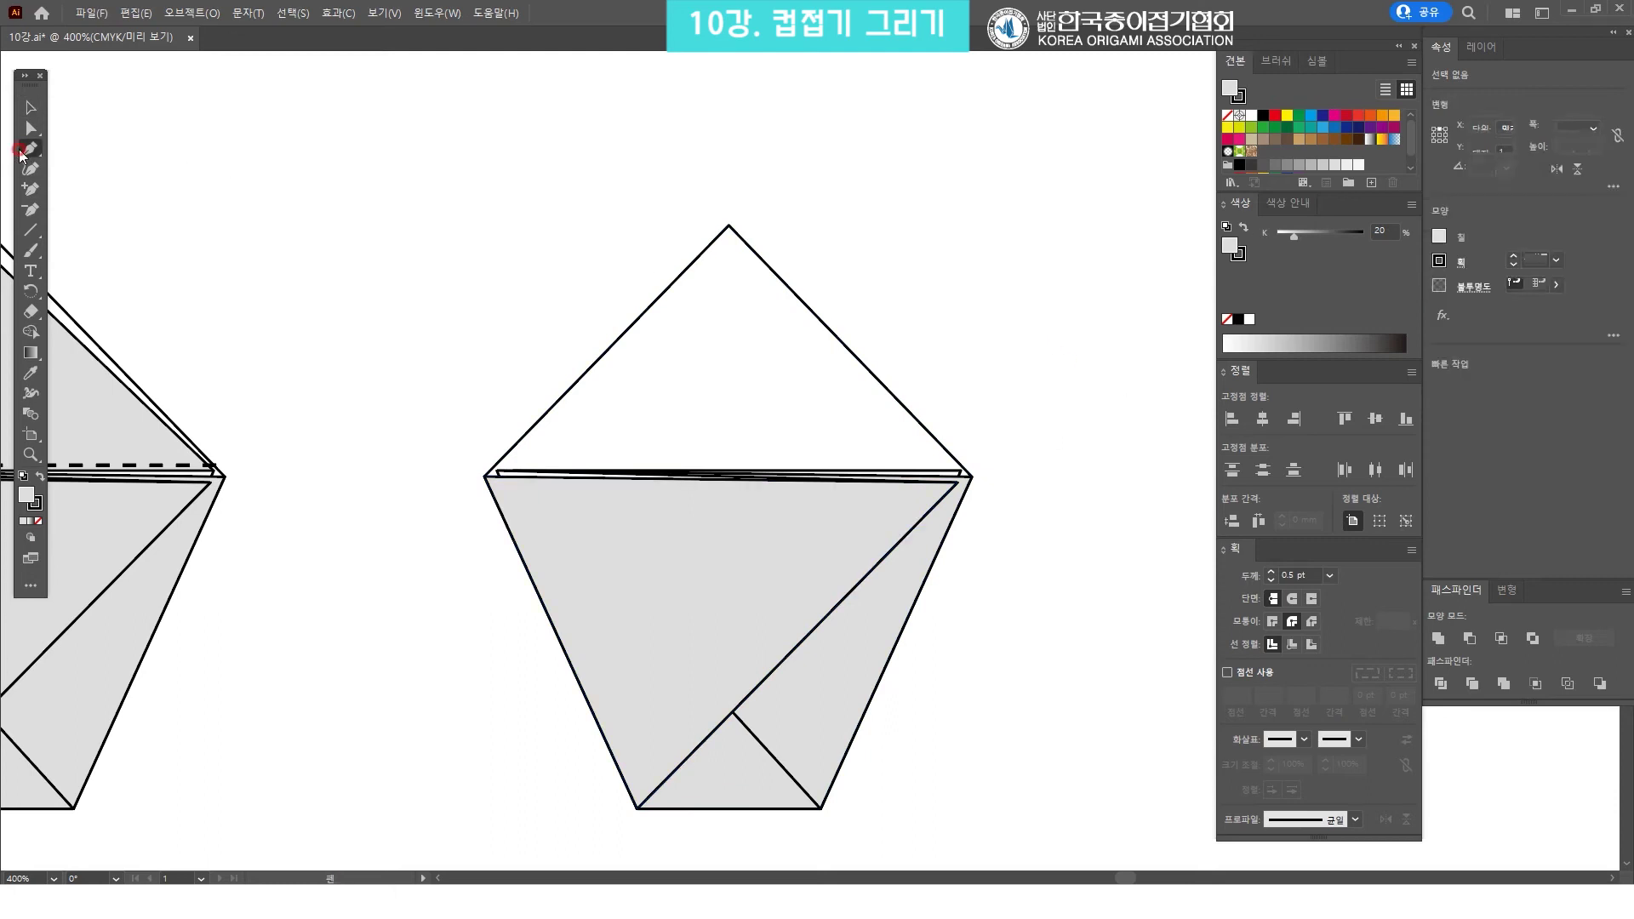
{"action": "left_click", "coordinate": [527, 486]}
{"action": "left_click", "coordinate": [706, 683]}
{"action": "left_click", "coordinate": [898, 495]}
{"action": "left_click", "coordinate": [530, 489]}
{"action": "key", "text": "v"}
{"action": "left_click_drag", "start_coordinate": [795, 547], "coordinate": [756, 521]}
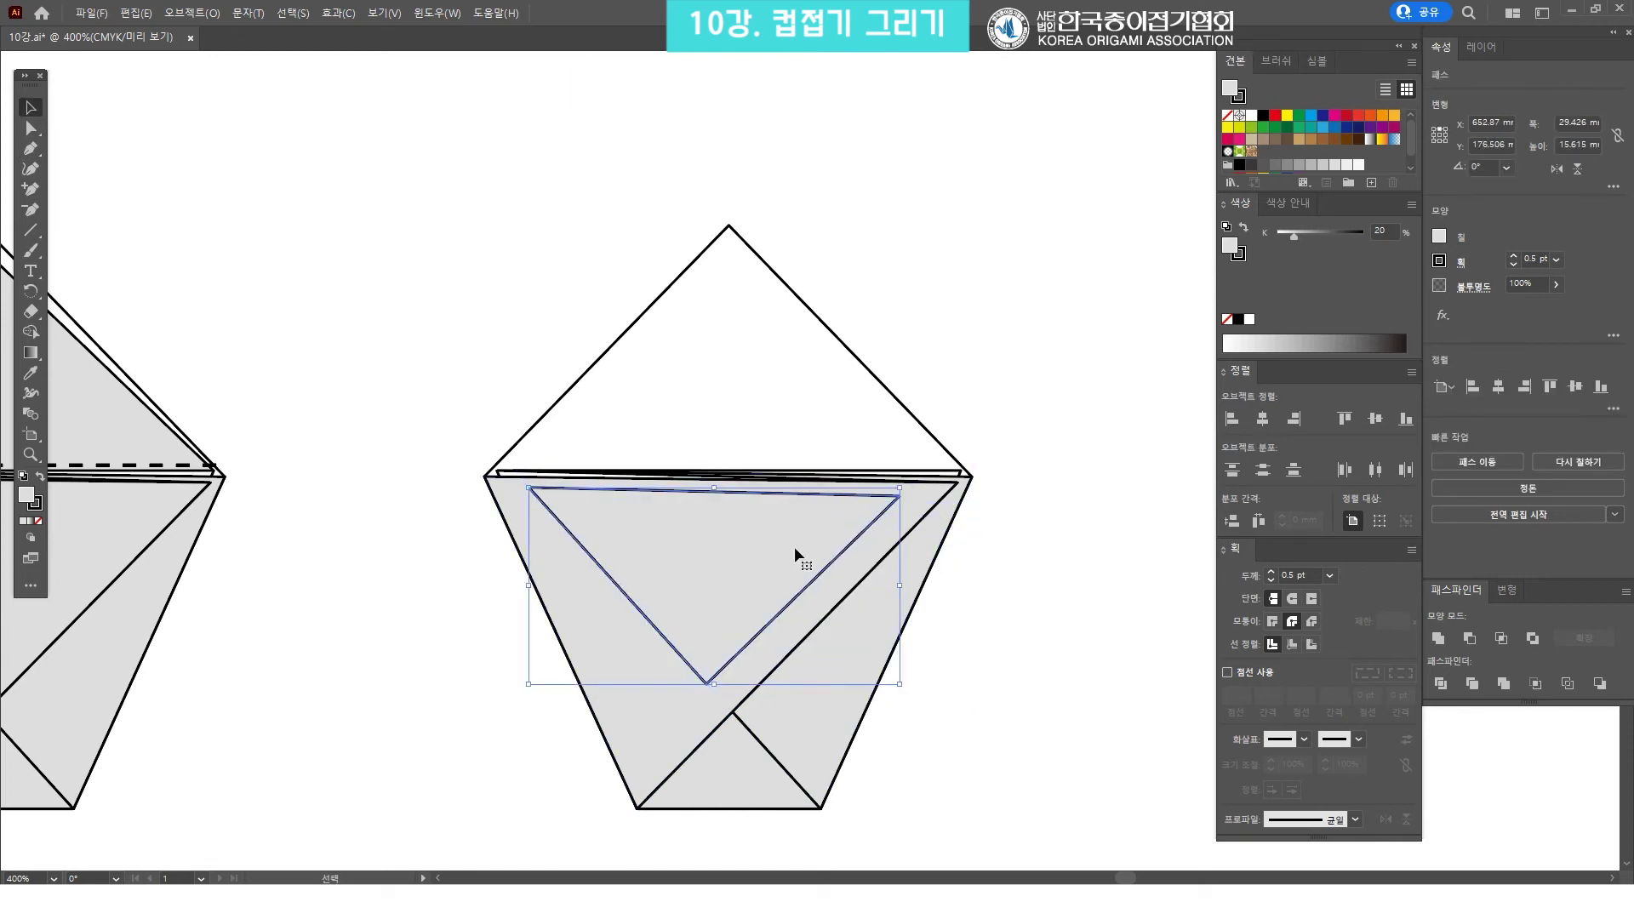
{"action": "left_click", "coordinate": [1250, 115]}
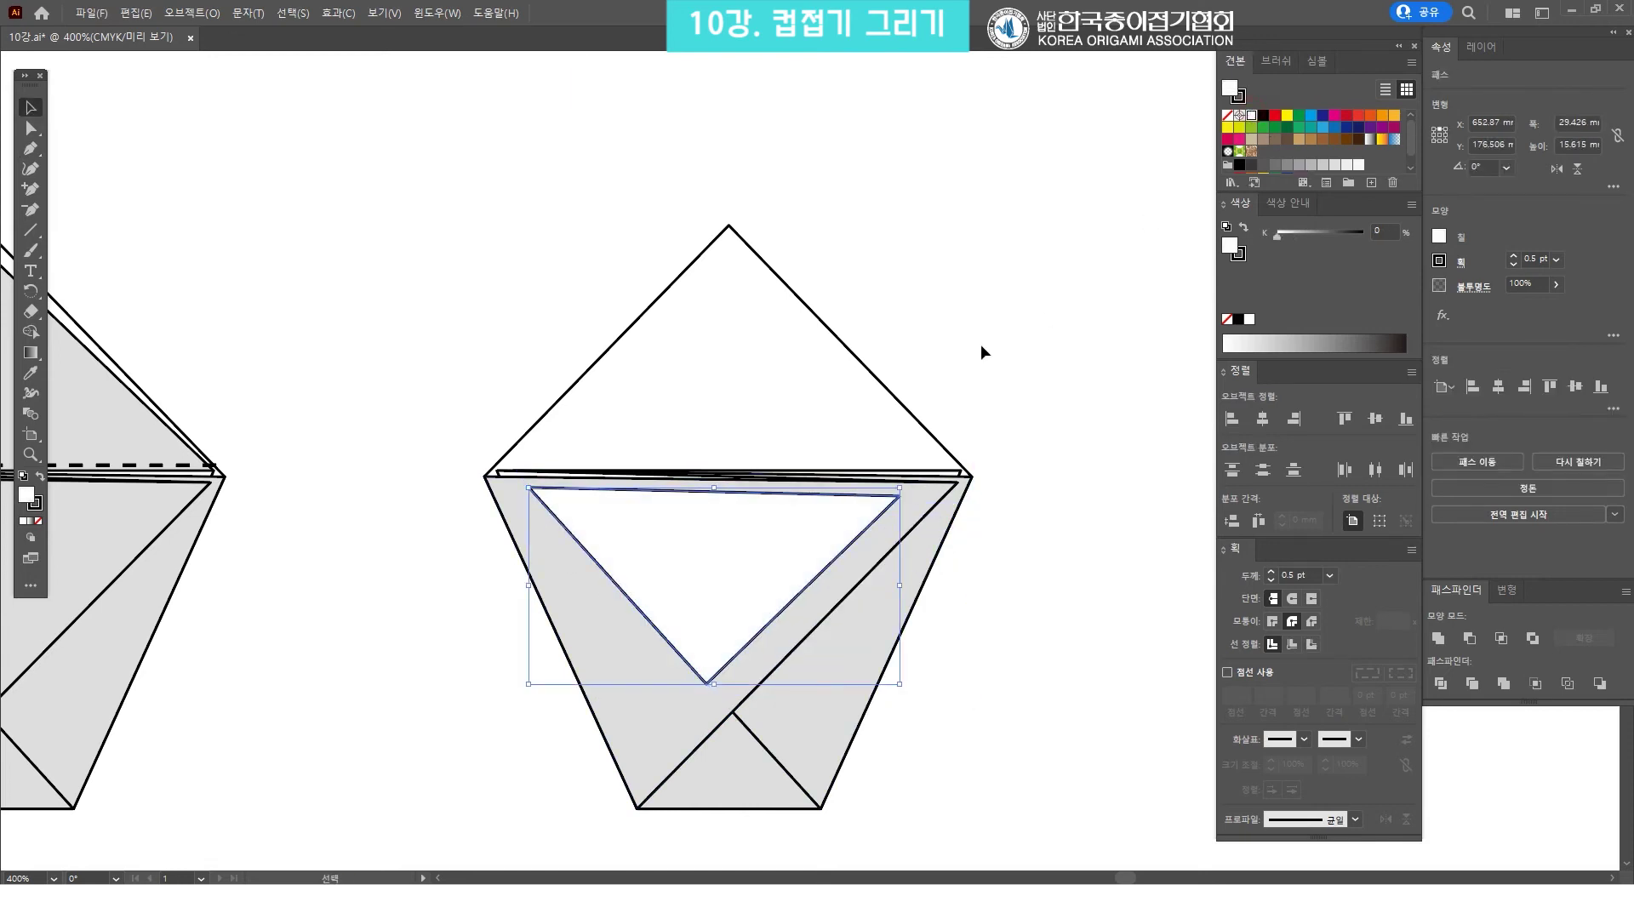
{"action": "left_click", "coordinate": [1012, 323]}
Pull the inner triangle's top-left and right points out to the cup's side corners
{"action": "key", "text": "z"}
{"action": "left_click", "coordinate": [654, 504]}
{"action": "key", "text": "a"}
{"action": "left_click", "coordinate": [287, 380]}
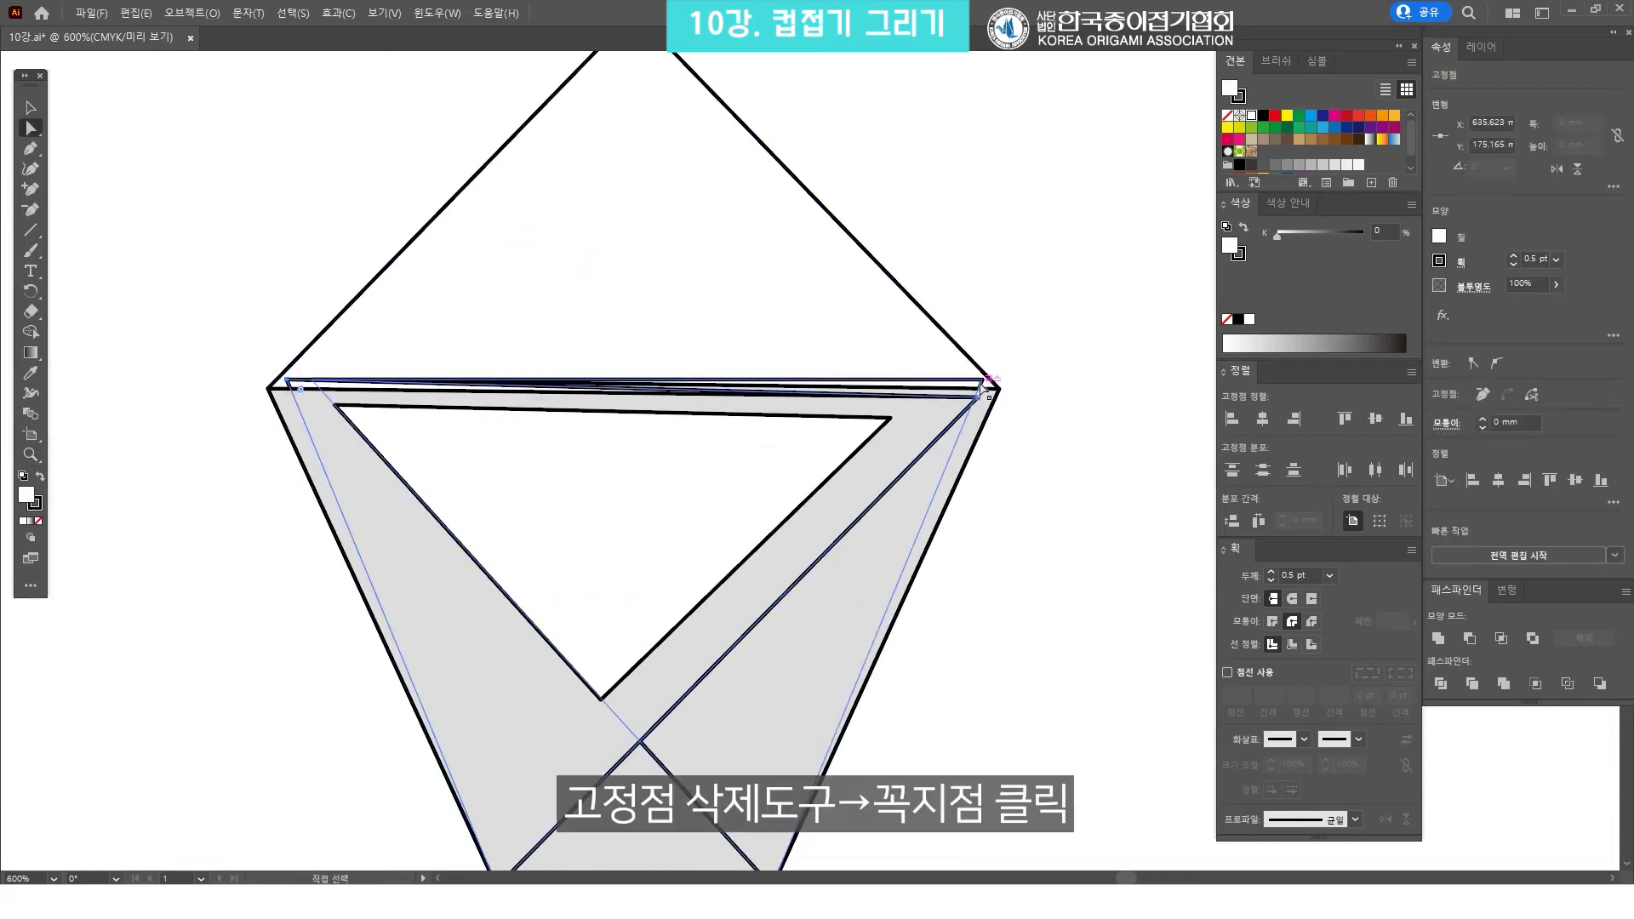
{"action": "left_click", "coordinate": [951, 375]}
{"action": "left_click", "coordinate": [1056, 335]}
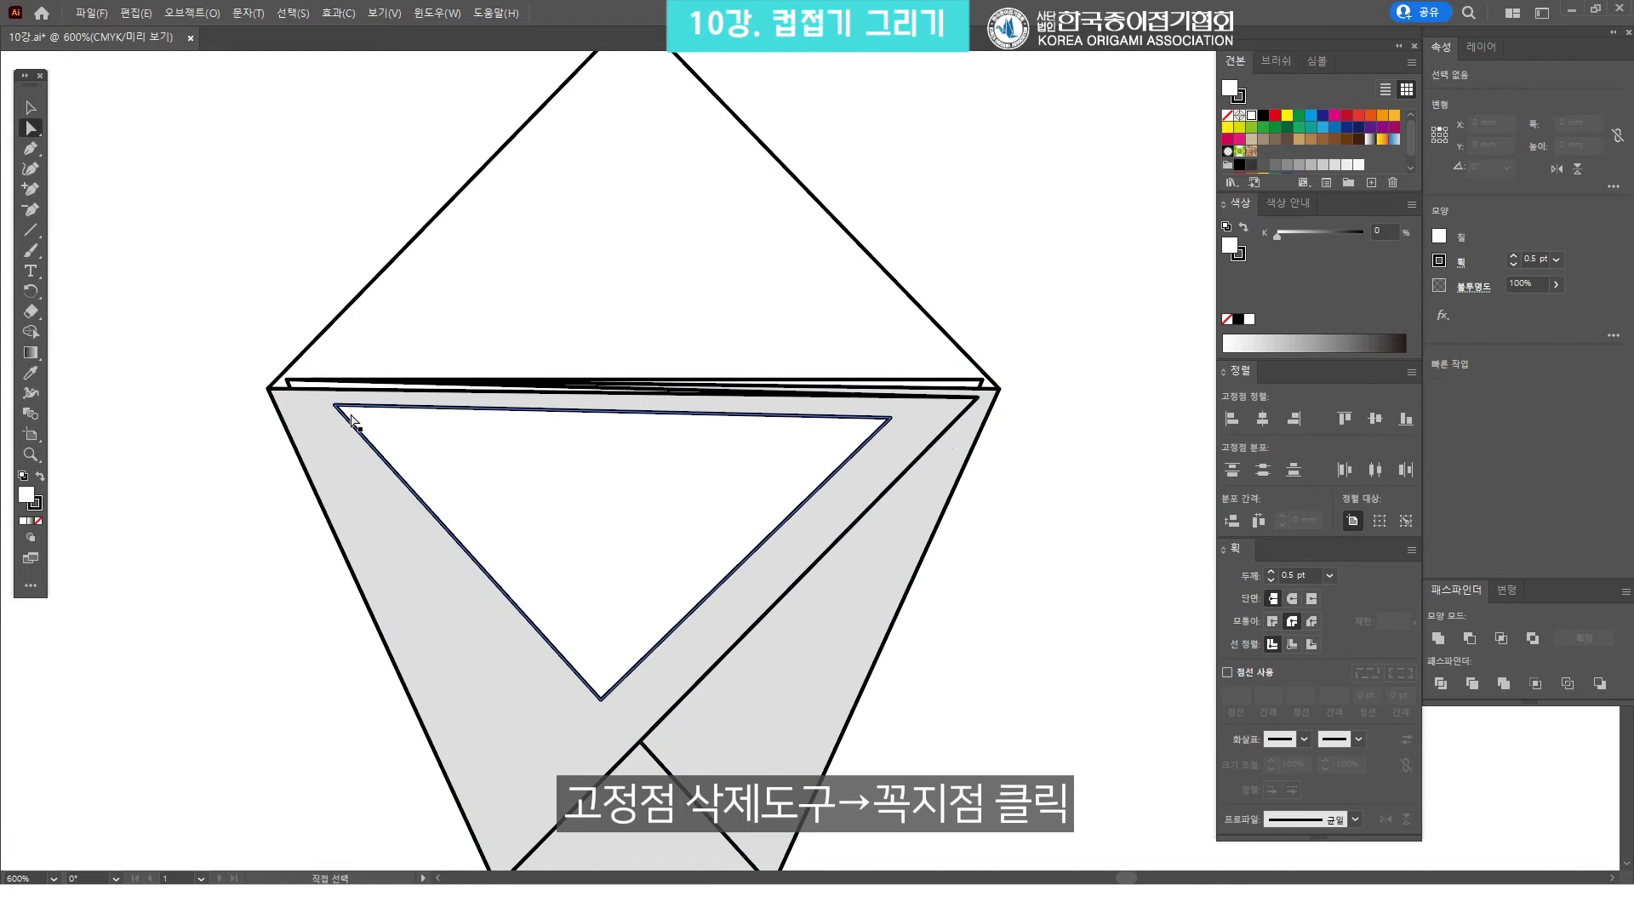
{"action": "left_click_drag", "start_coordinate": [336, 406], "coordinate": [291, 385]}
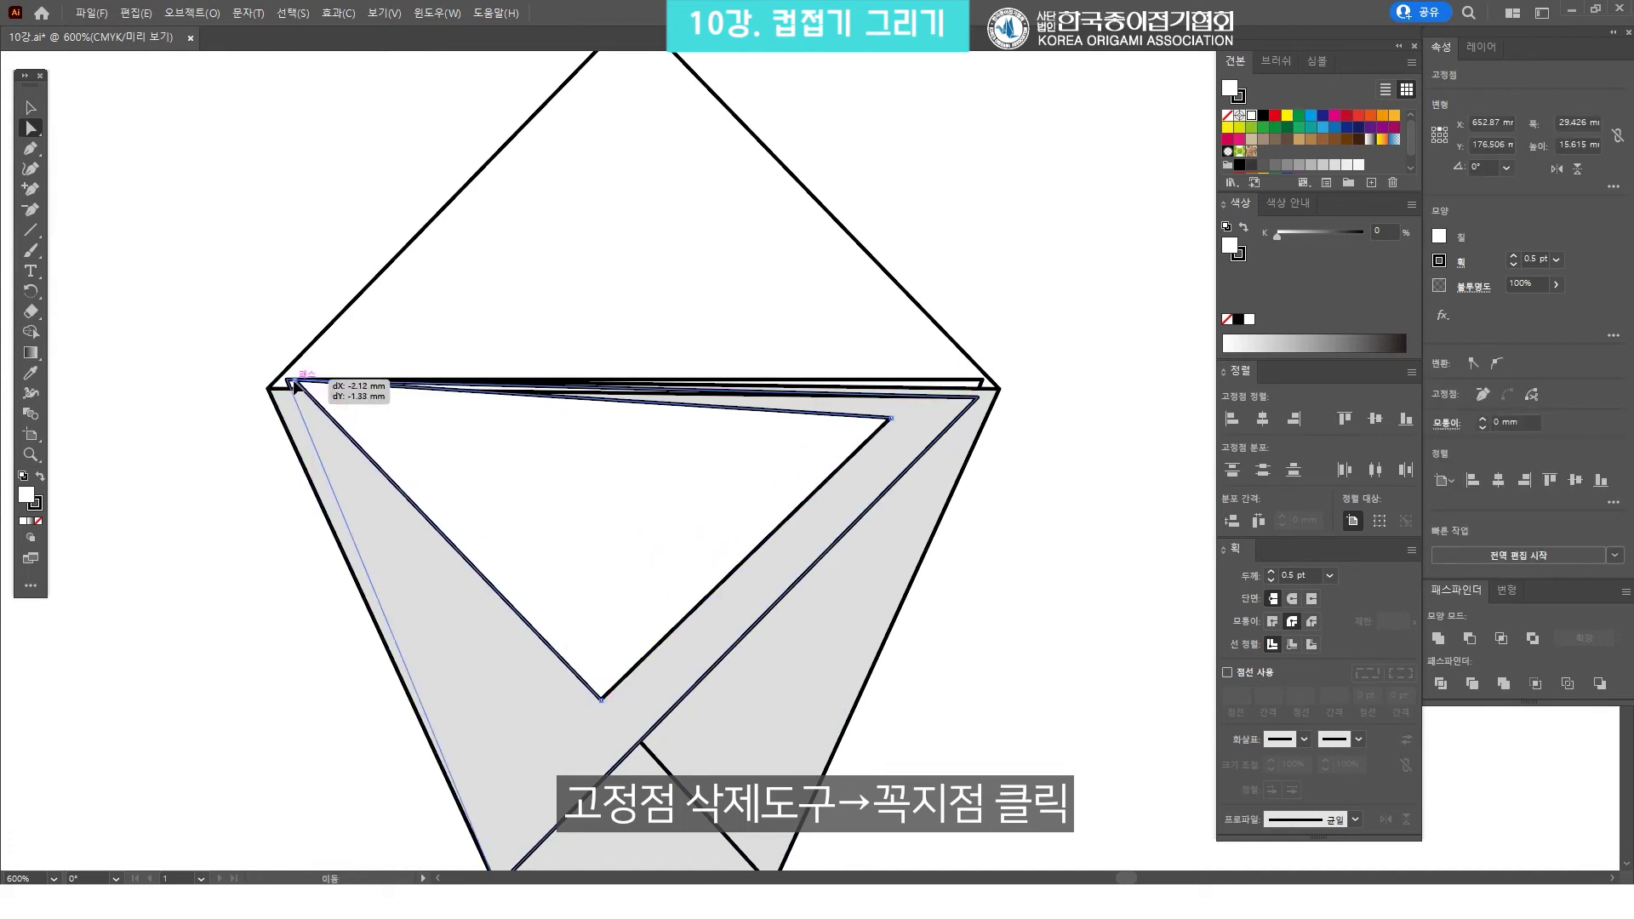
{"action": "mouse_move", "coordinate": [891, 418]}
{"action": "left_mouse_down"}
{"action": "mouse_move", "coordinate": [987, 399]}
{"action": "mouse_move", "coordinate": [983, 380]}
{"action": "left_mouse_up"}
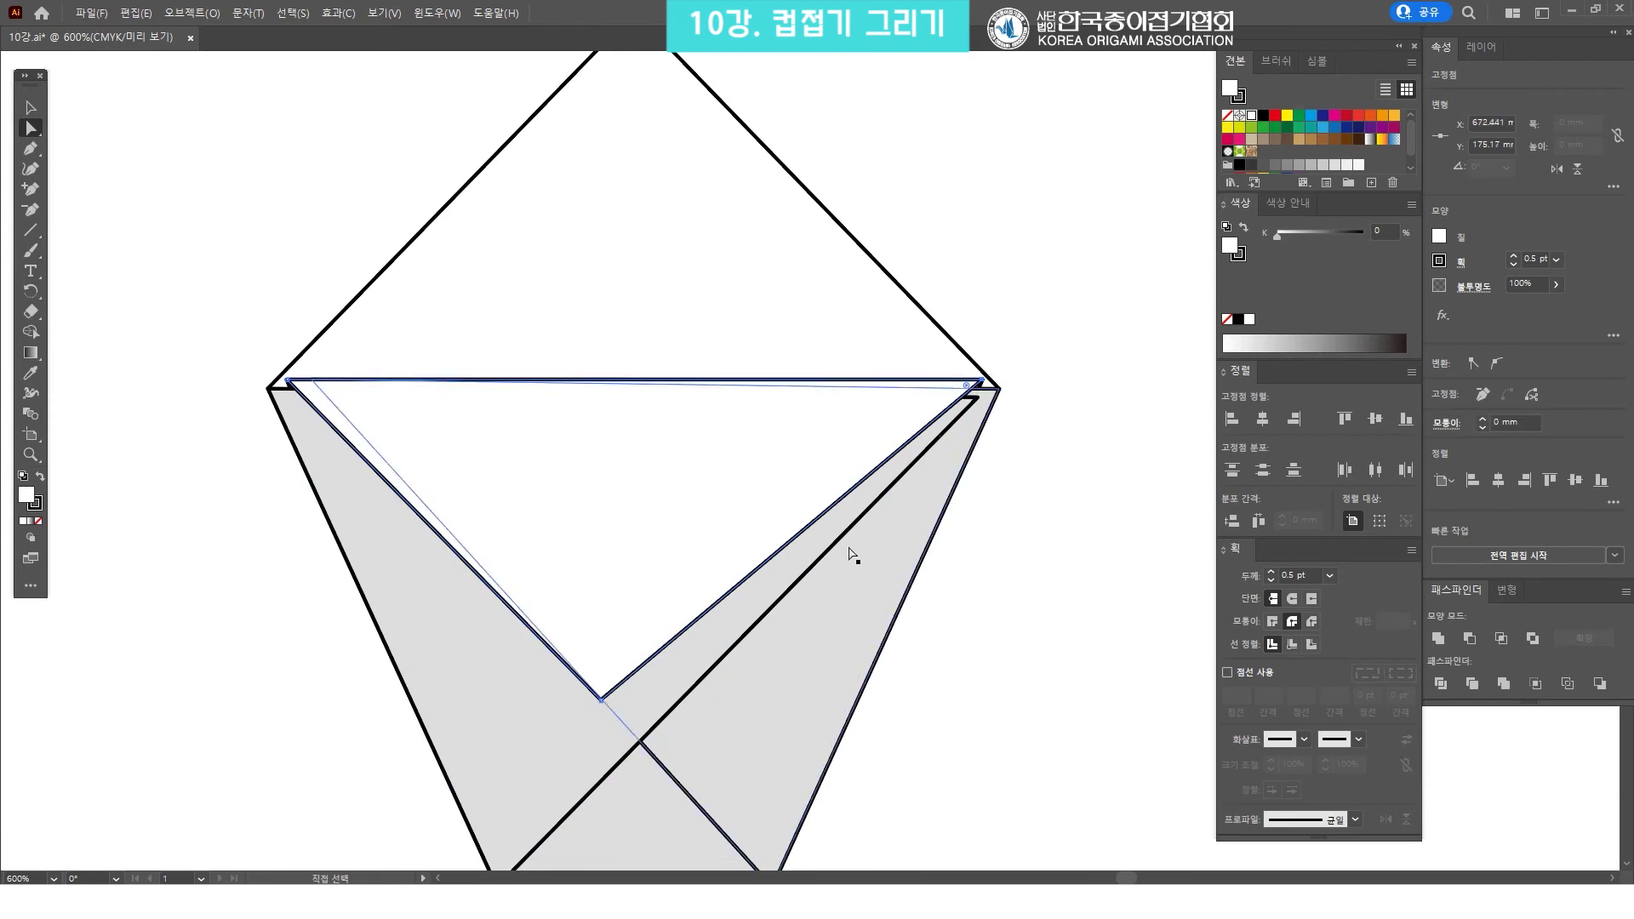
Move the inner triangle's bottom point down to the lower crossing lines
{"action": "scroll", "coordinate": [686, 618], "scroll_direction": "down", "scroll_amount": 2}
{"action": "left_click_drag", "start_coordinate": [625, 596], "coordinate": [660, 626]}
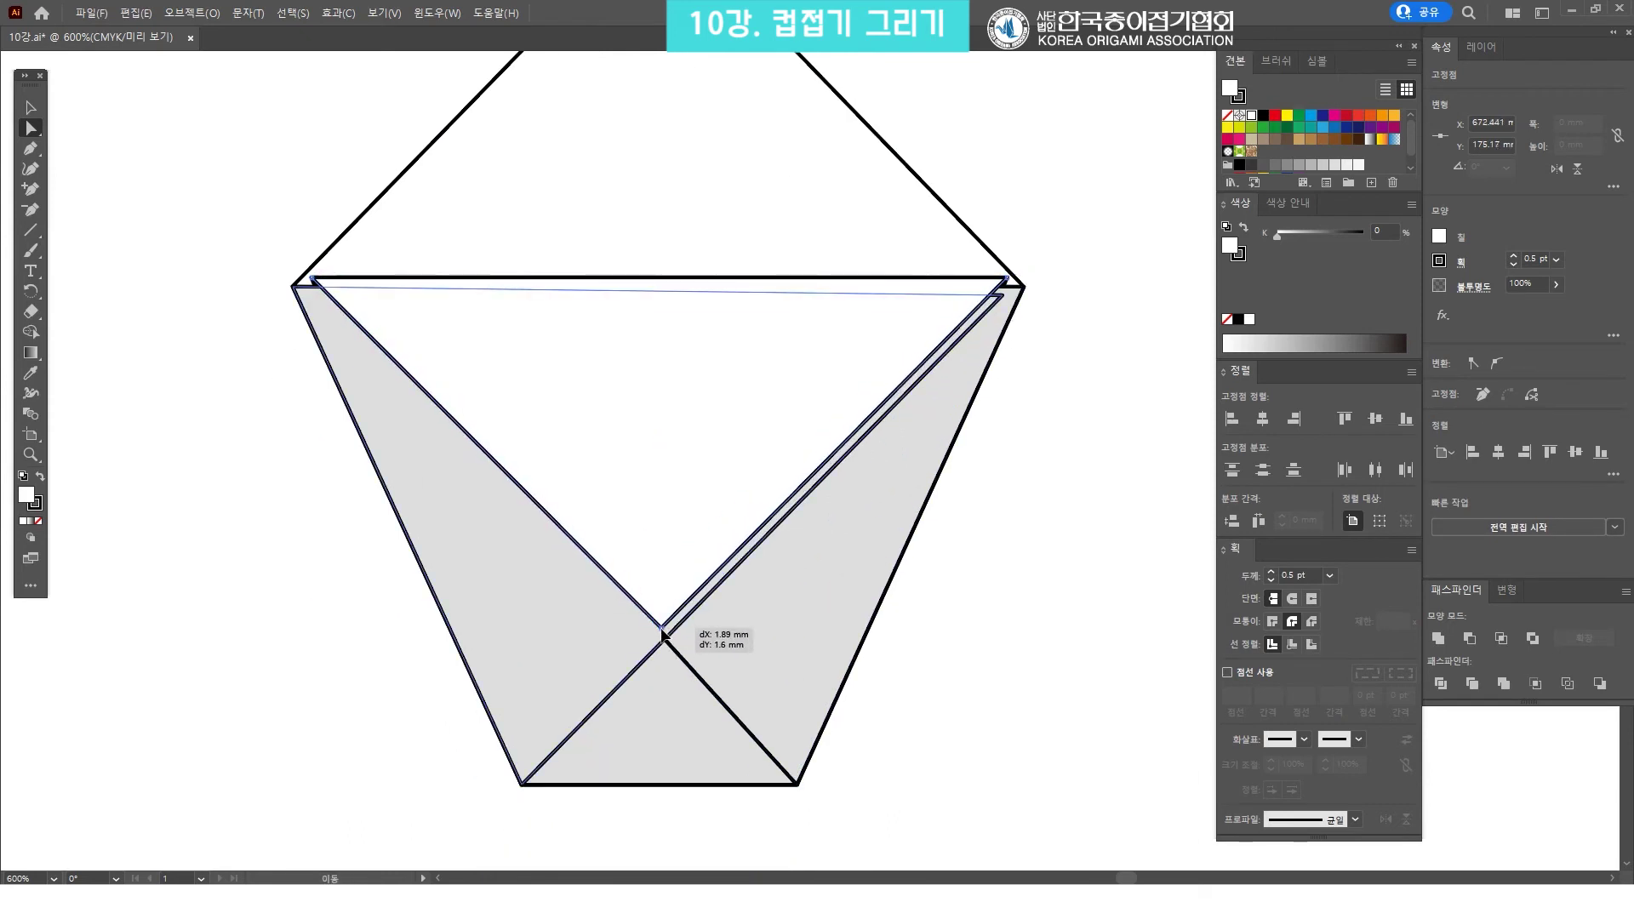
{"action": "left_click", "coordinate": [1085, 460]}
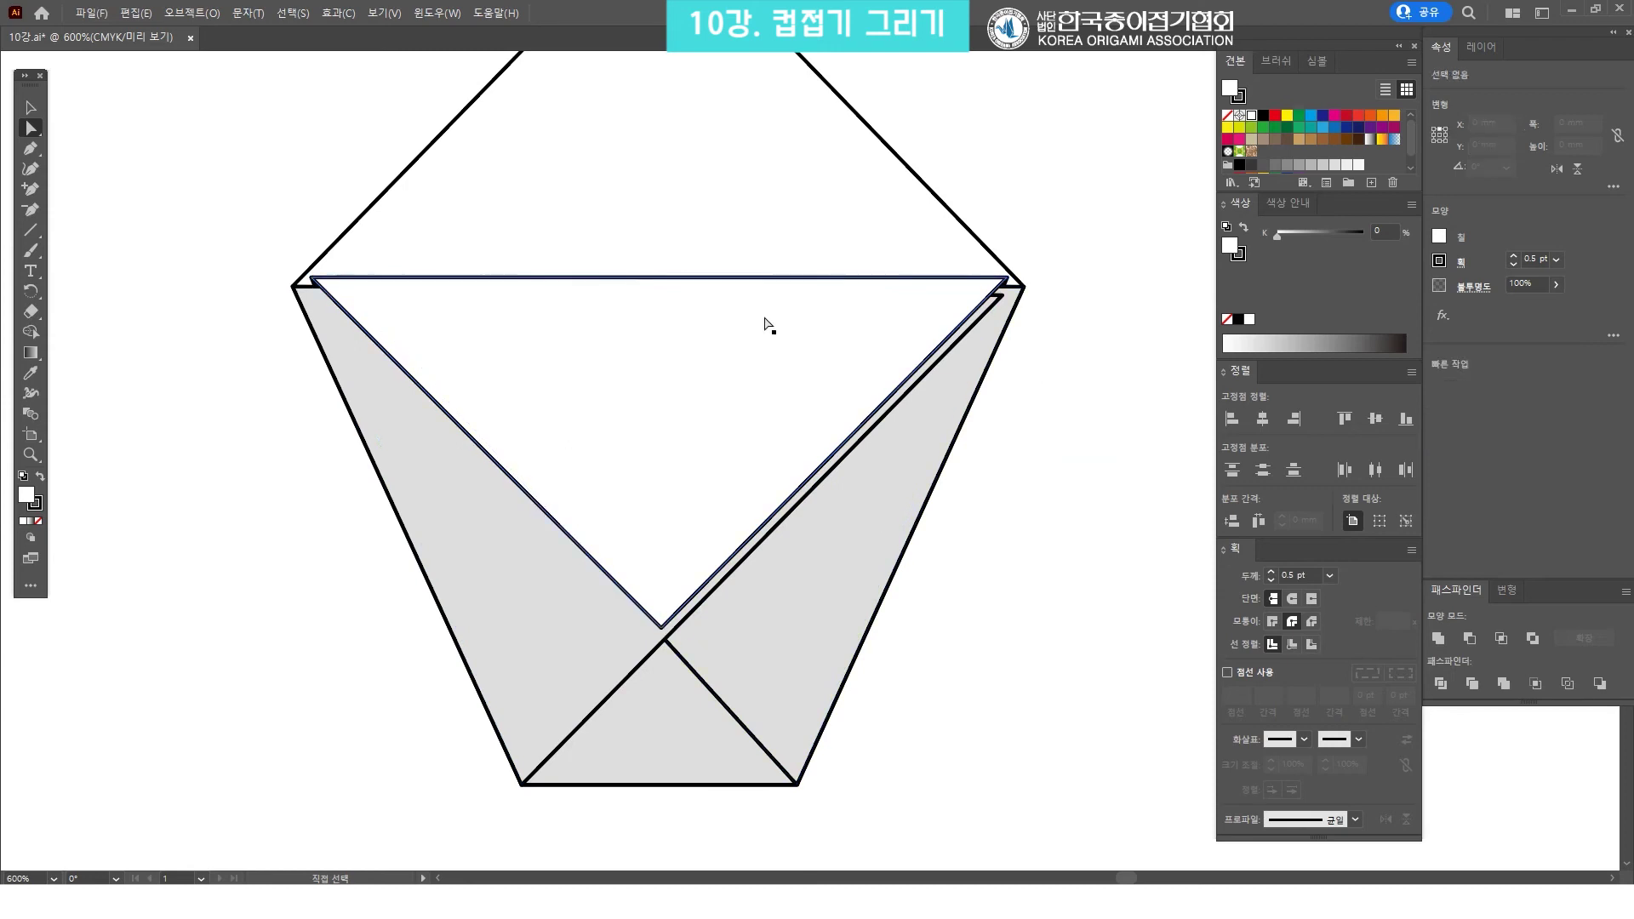
{"action": "key", "text": "z"}
{"action": "left_click", "coordinate": [765, 321], "text": "alt"}
{"action": "key", "text": "v"}
{"action": "left_click", "coordinate": [976, 414]}
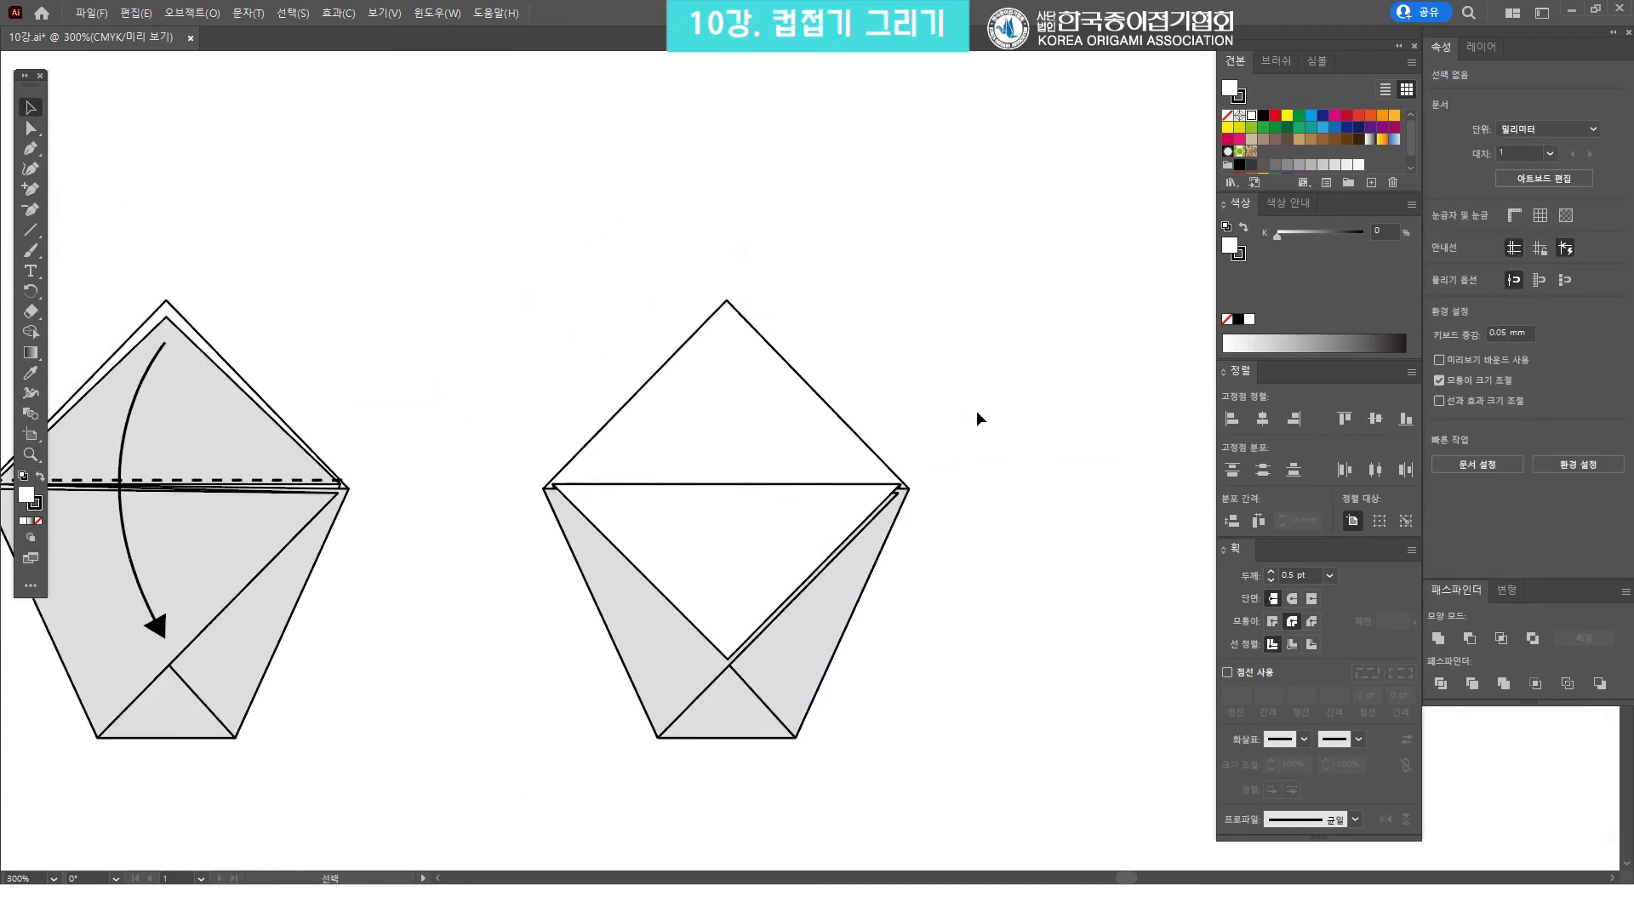
{"action": "scroll", "coordinate": [834, 457], "scroll_direction": "down", "scroll_amount": 1}
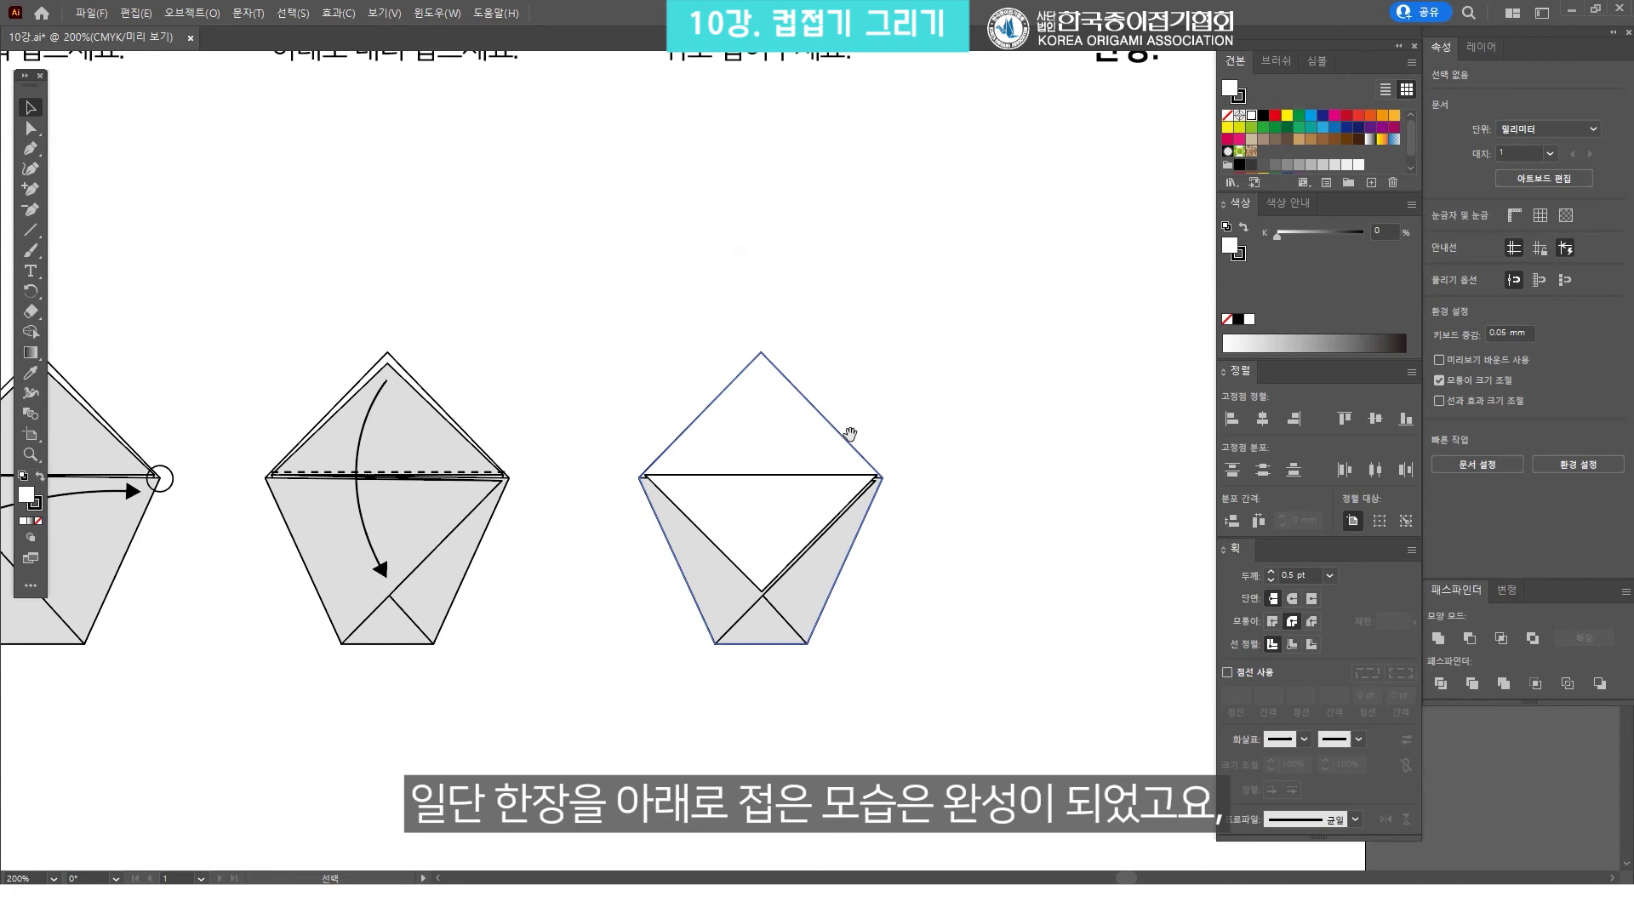
{"action": "left_click_drag", "start_coordinate": [815, 406], "coordinate": [805, 507]}
{"action": "scroll", "coordinate": [776, 419], "scroll_direction": "up", "scroll_amount": 3}
{"action": "scroll", "coordinate": [808, 262], "scroll_direction": "up", "scroll_amount": 2}
{"action": "scroll", "coordinate": [813, 255], "scroll_direction": "up", "scroll_amount": 1}
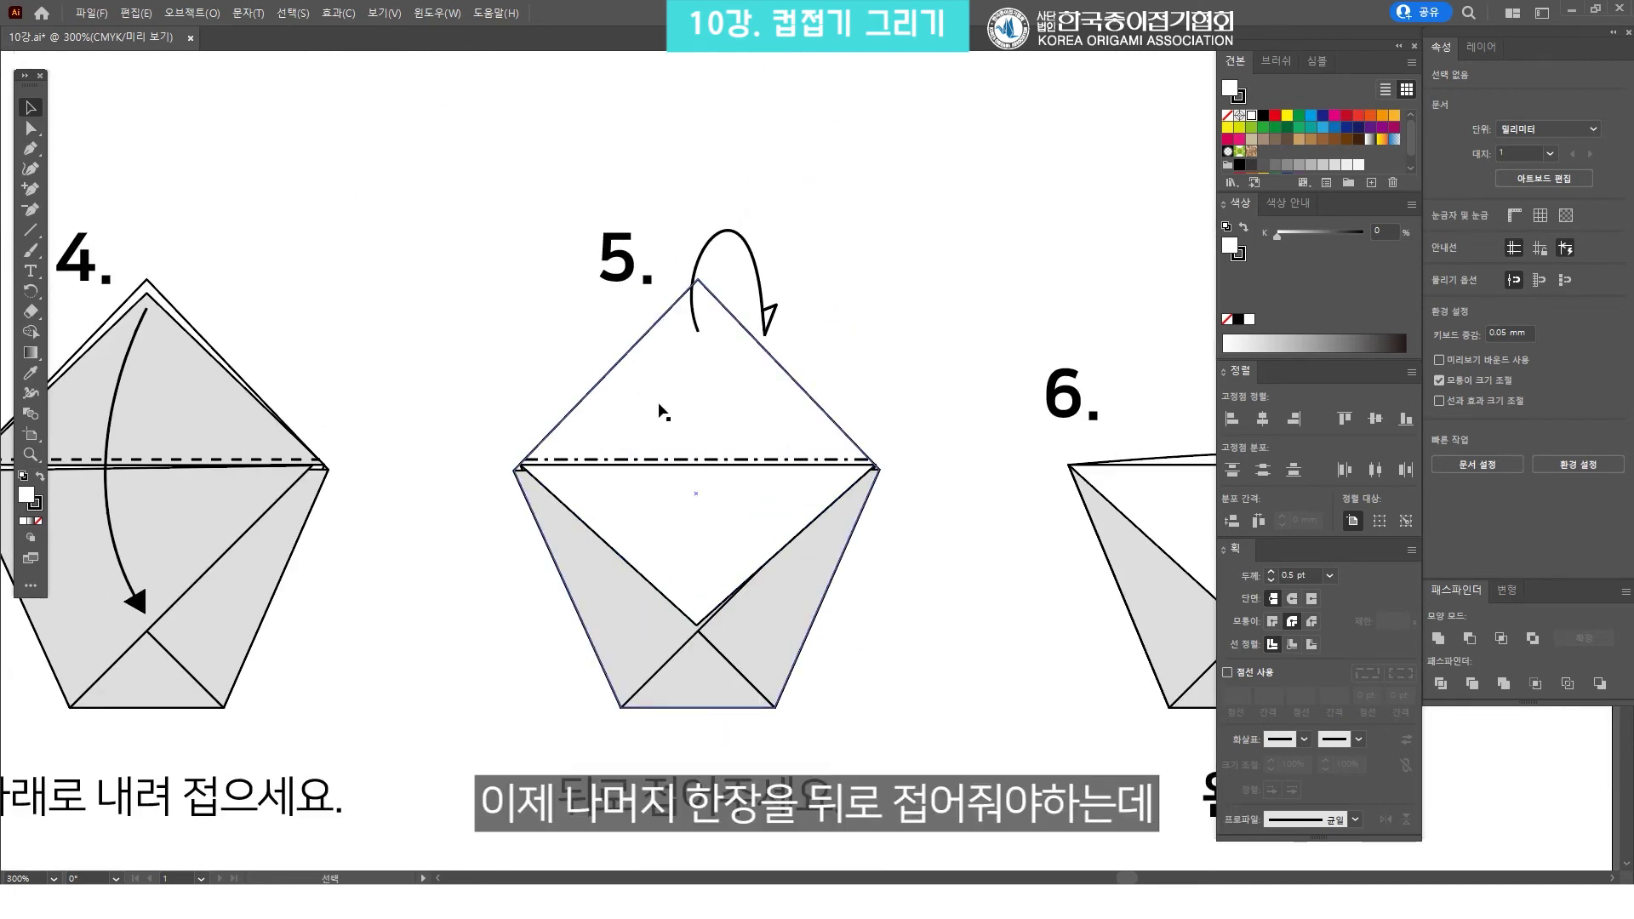
{"action": "left_click_drag", "start_coordinate": [763, 293], "coordinate": [841, 299]}
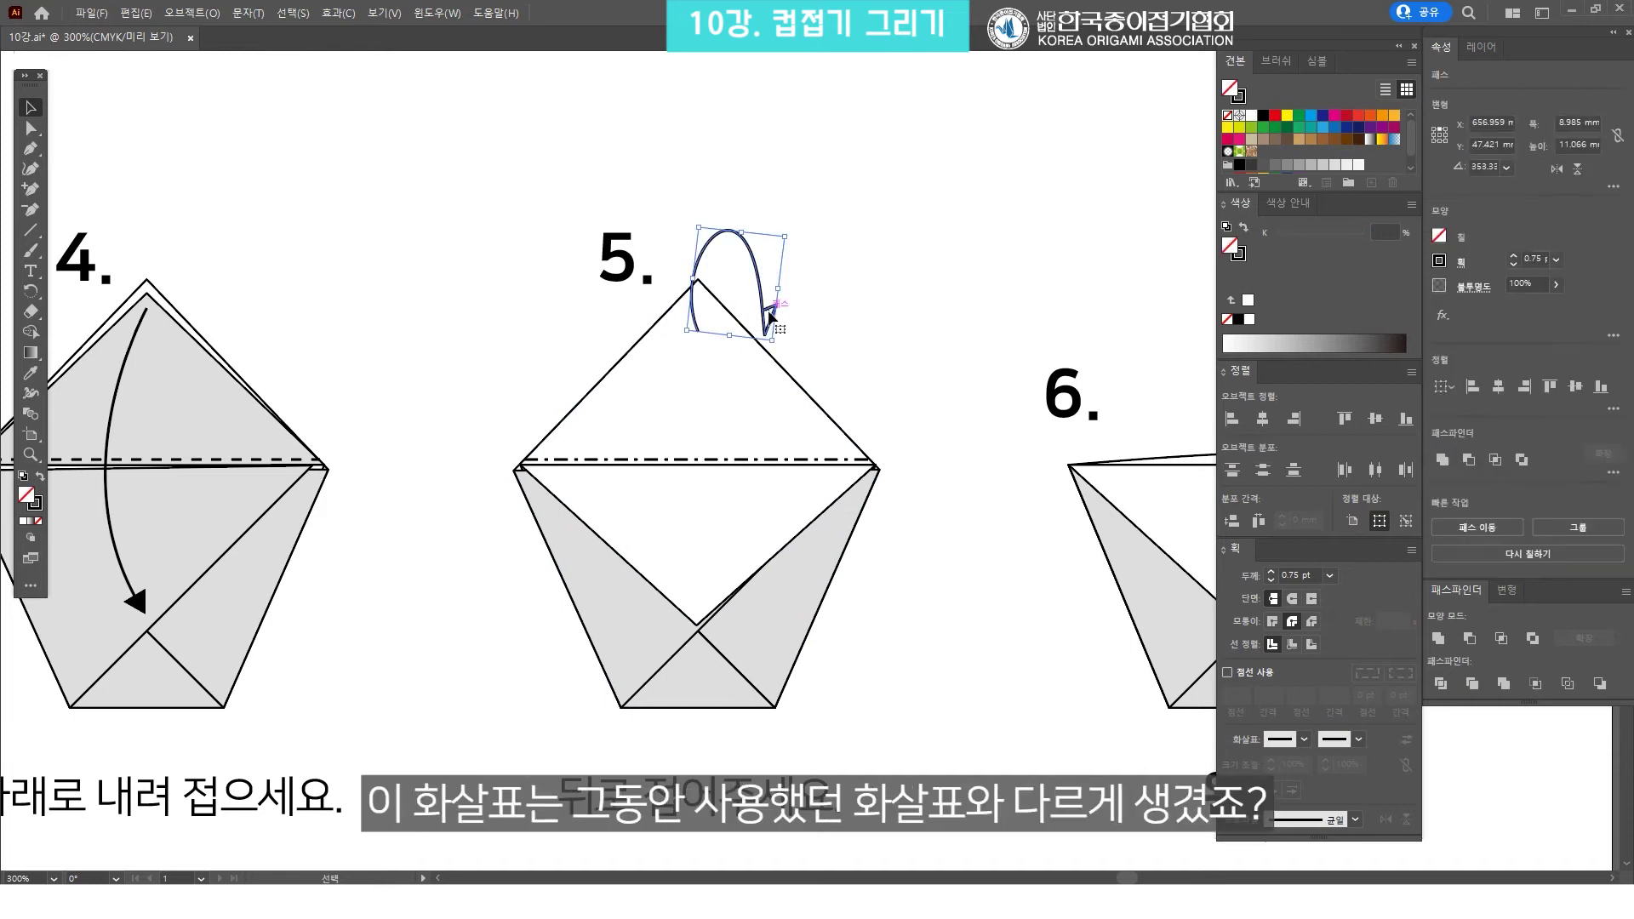
{"action": "left_click_drag", "start_coordinate": [841, 300], "coordinate": [875, 265]}
{"action": "key", "text": "ctrl+z"}
{"action": "left_click", "coordinate": [787, 281]}
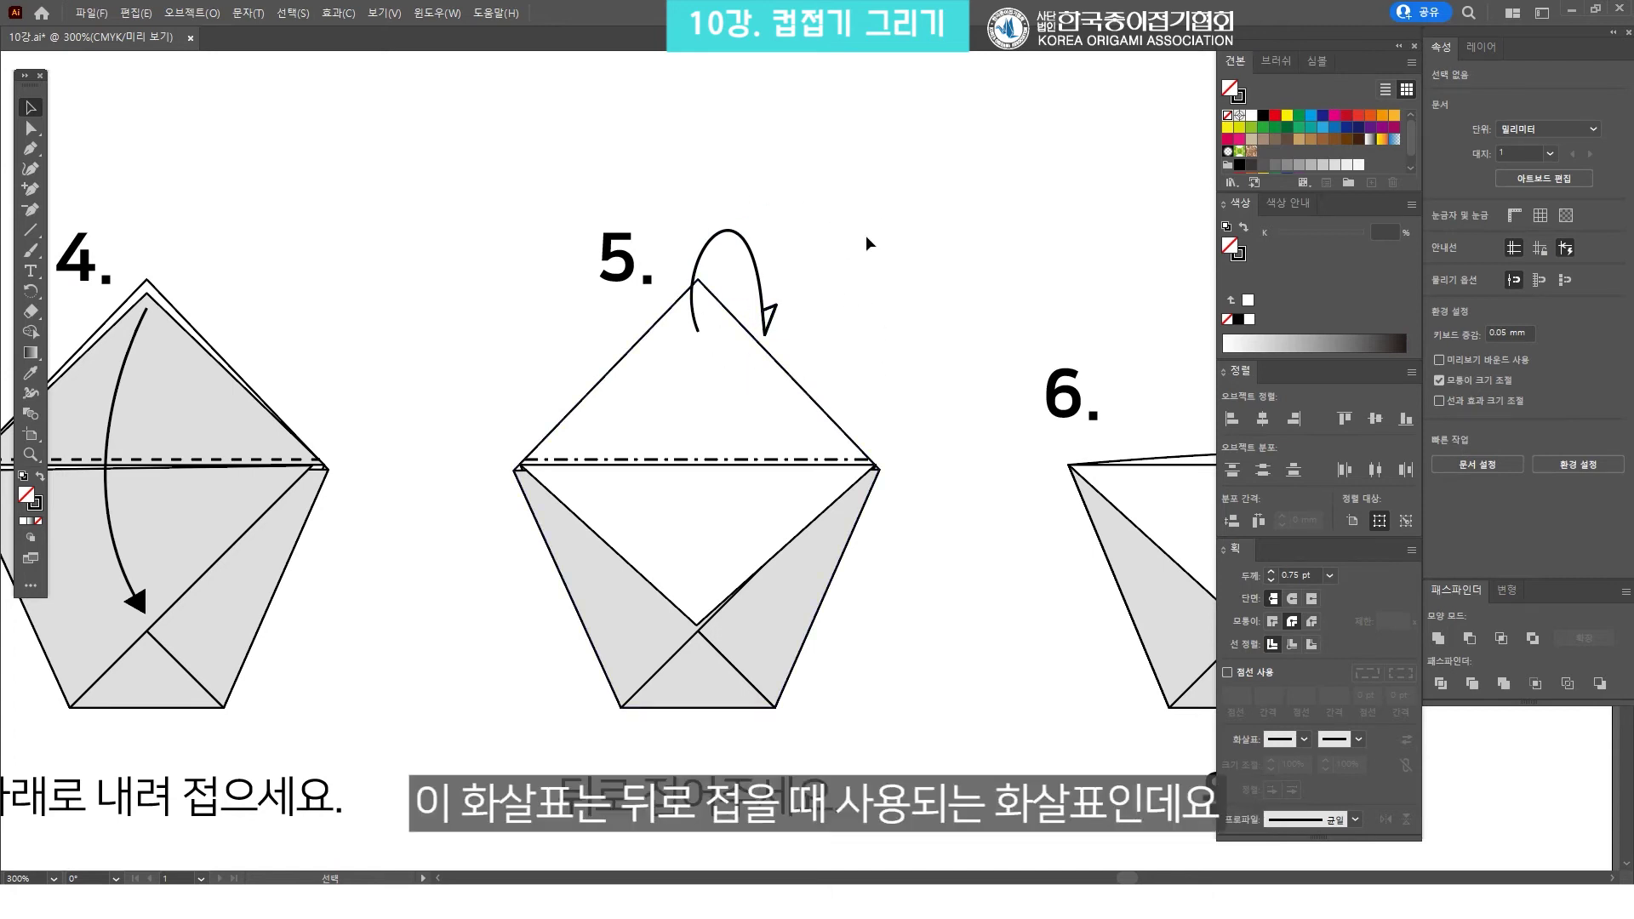
{"action": "scroll", "coordinate": [255, 311], "scroll_direction": "left", "scroll_amount": 2}
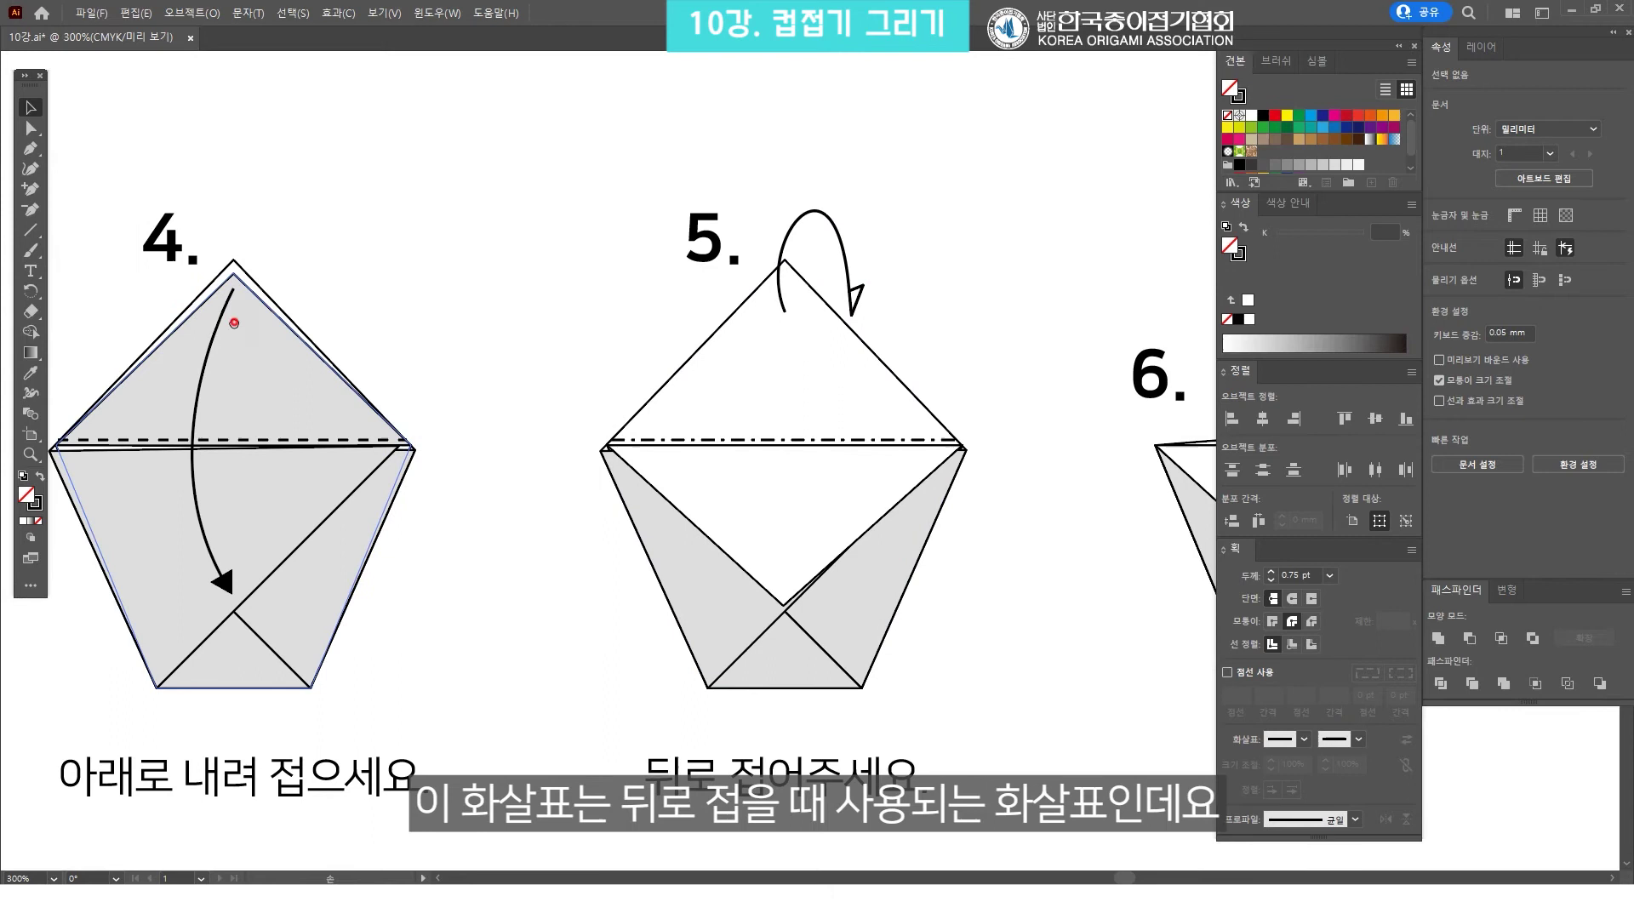
{"action": "scroll", "coordinate": [234, 323], "scroll_direction": "left", "scroll_amount": 3}
{"action": "mouse_move", "coordinate": [382, 558]}
{"action": "left_mouse_down"}
{"action": "mouse_move", "coordinate": [368, 487]}
{"action": "mouse_move", "coordinate": [382, 557]}
{"action": "left_mouse_up"}
{"action": "scroll", "coordinate": [928, 300], "scroll_direction": "right", "scroll_amount": 3}
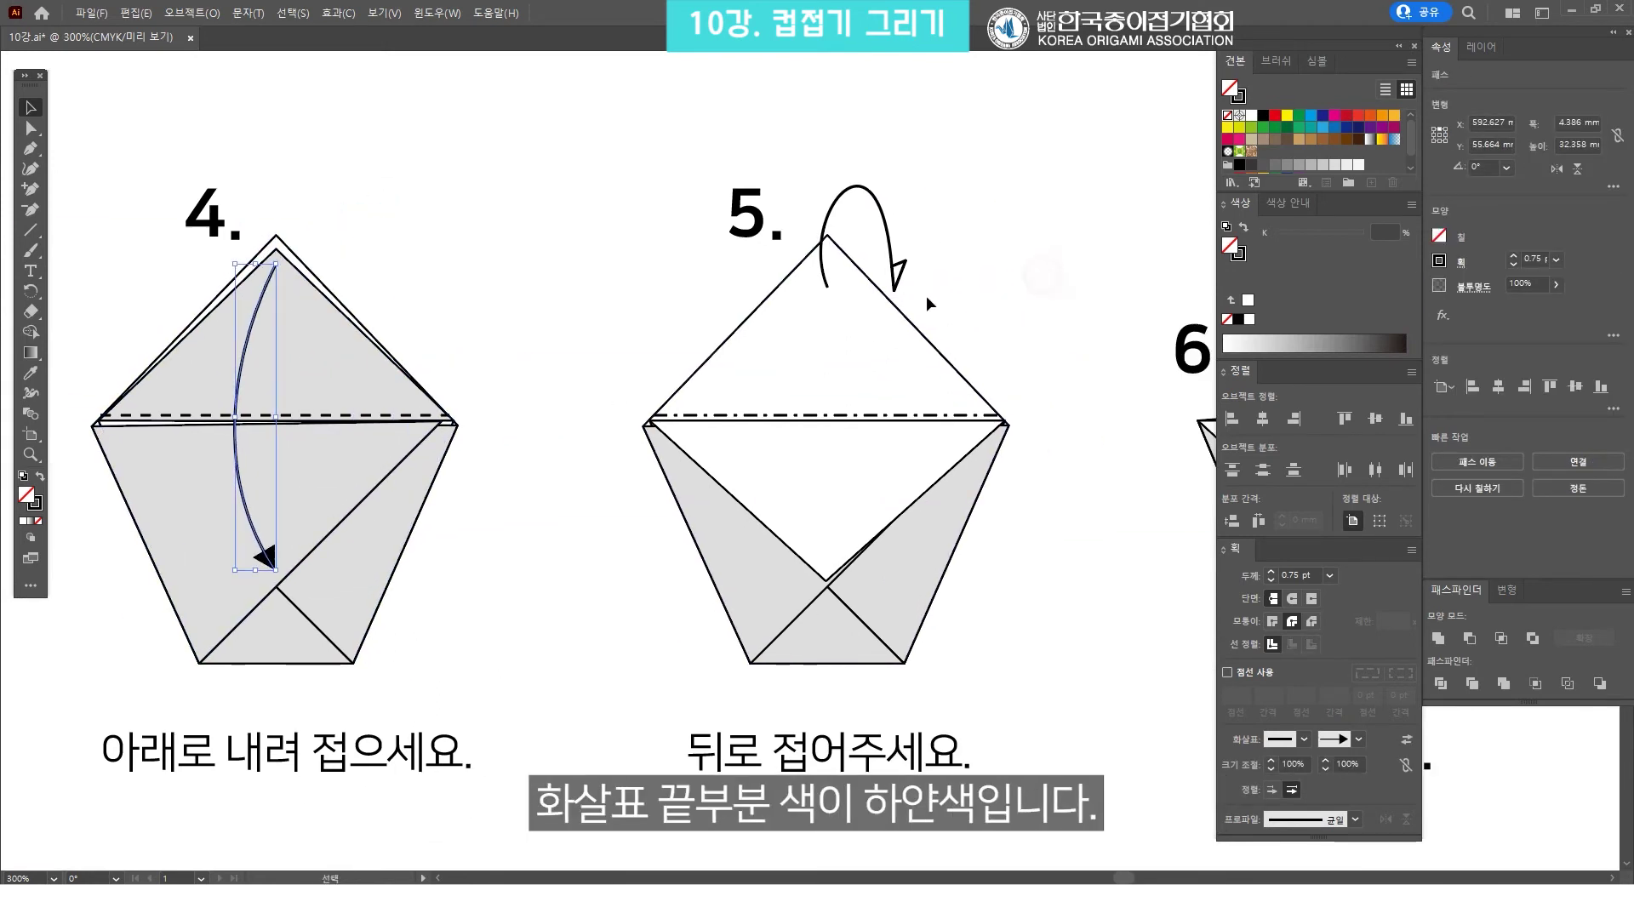
{"action": "left_click", "coordinate": [872, 245]}
{"action": "left_click", "coordinate": [906, 288]}
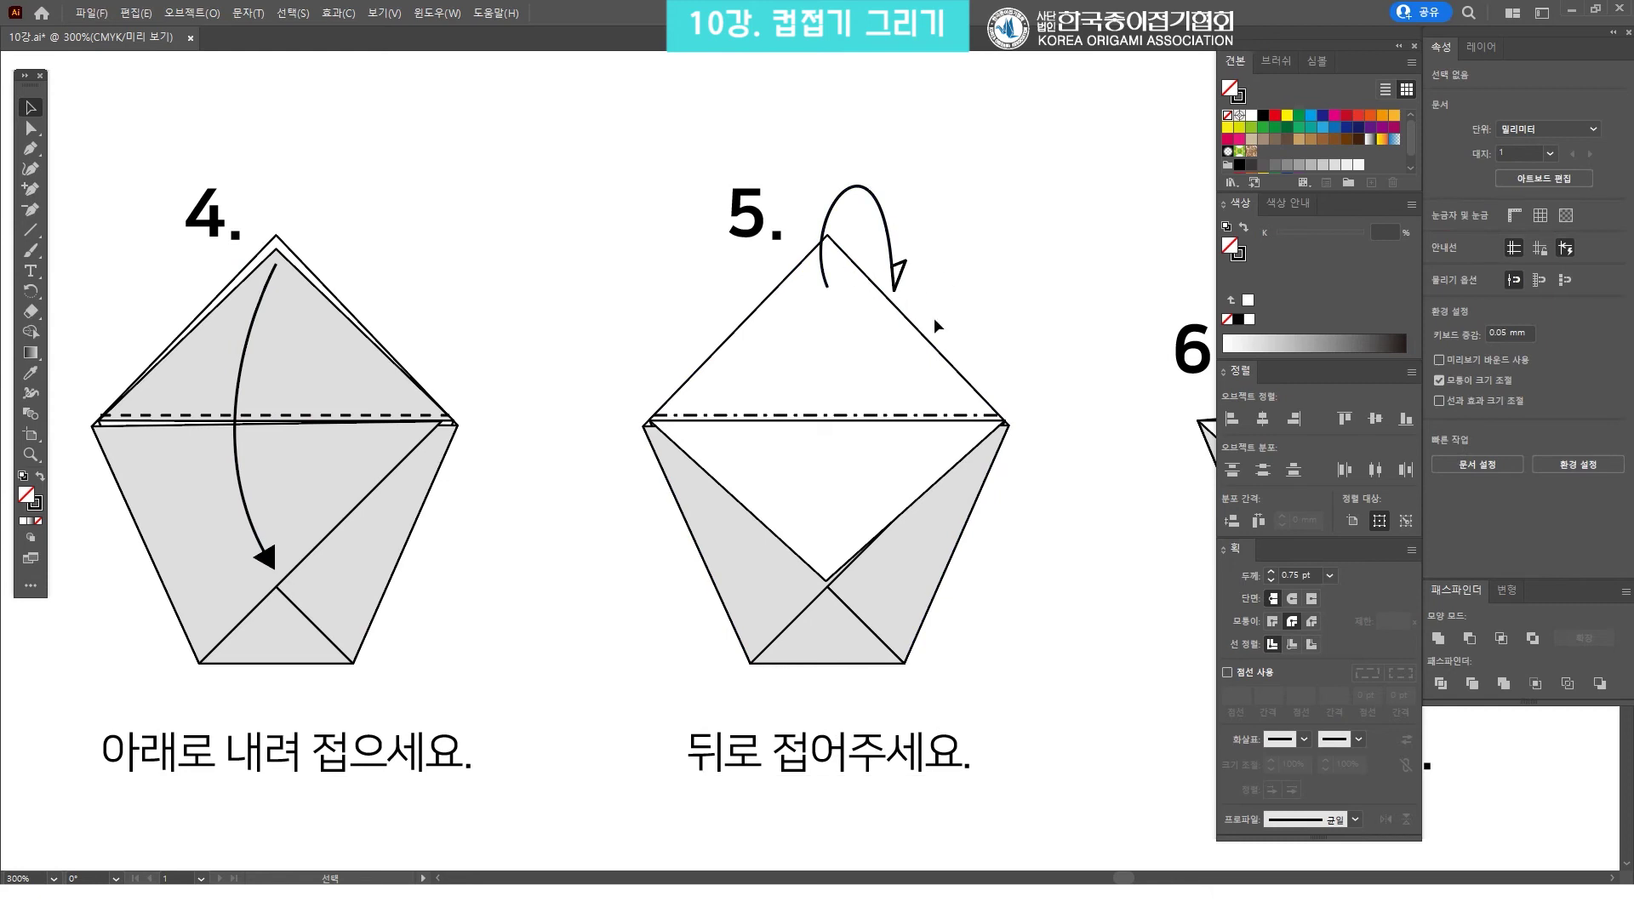
{"action": "left_click_drag", "start_coordinate": [996, 602], "coordinate": [875, 255]}
{"action": "left_click_drag", "start_coordinate": [867, 496], "coordinate": [813, 146]}
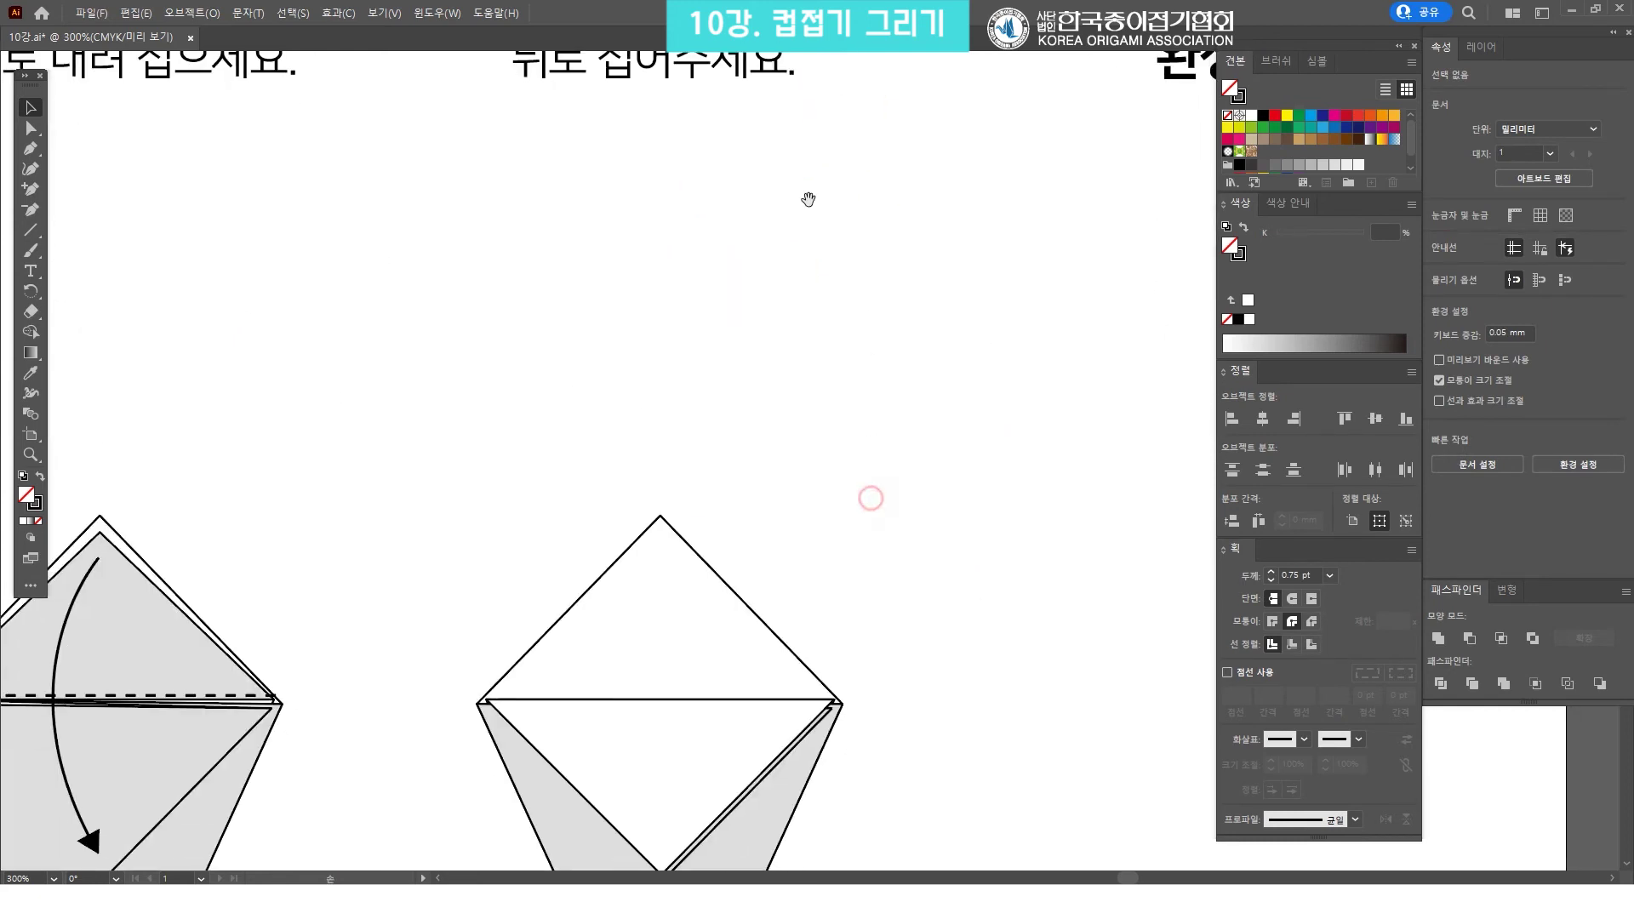
{"action": "left_click_drag", "start_coordinate": [800, 561], "coordinate": [781, 335]}
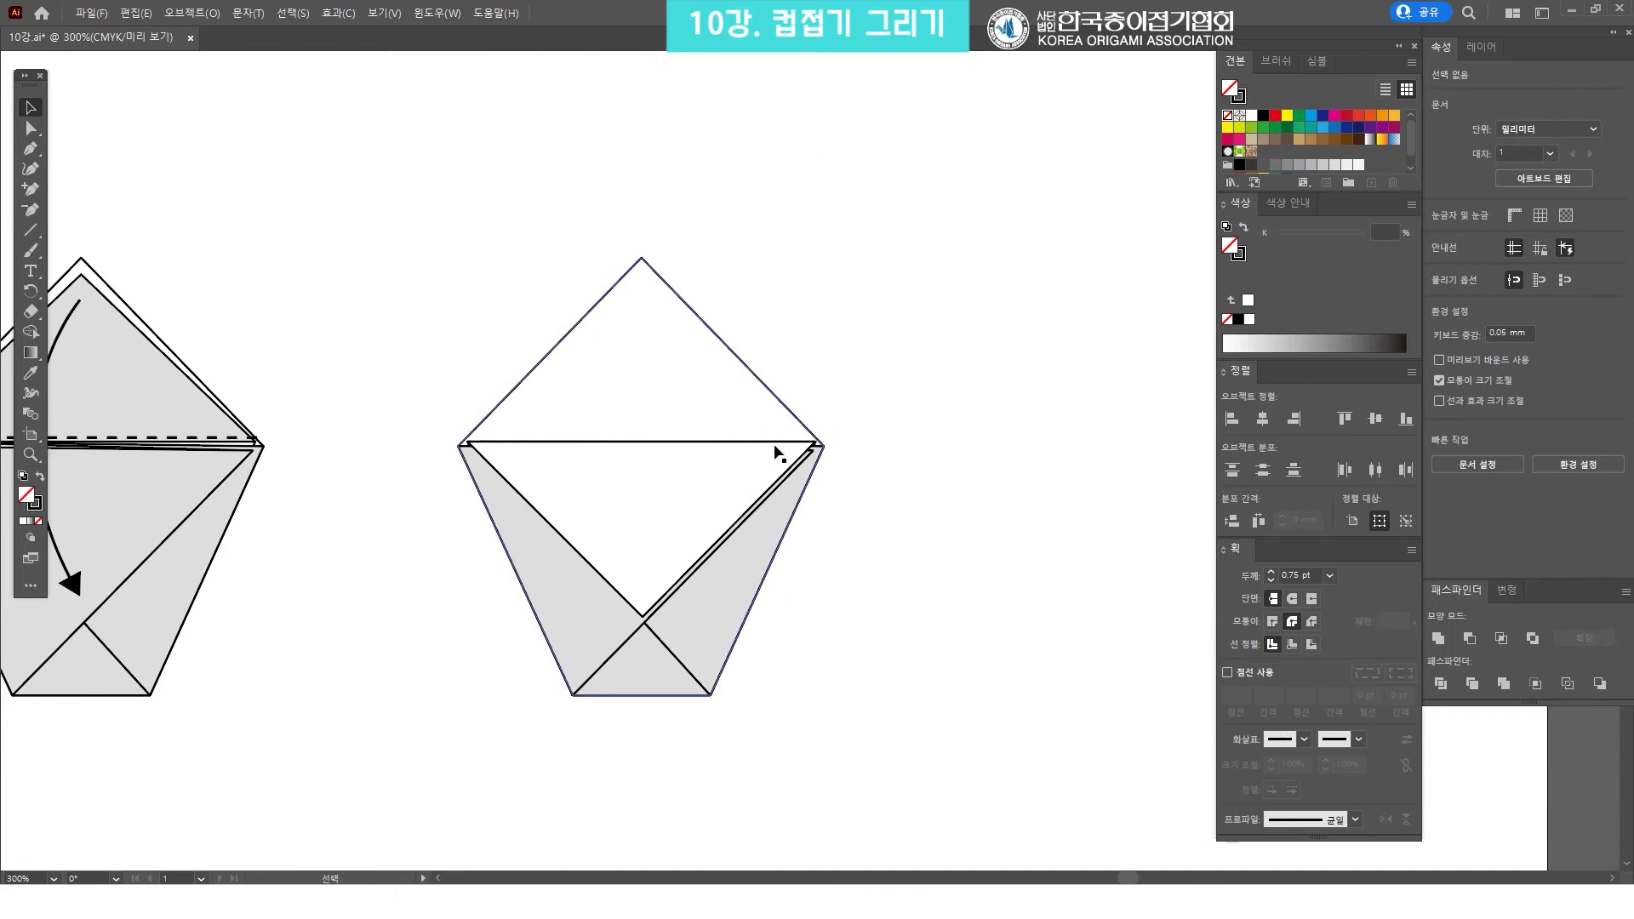
{"action": "left_click", "coordinate": [32, 231]}
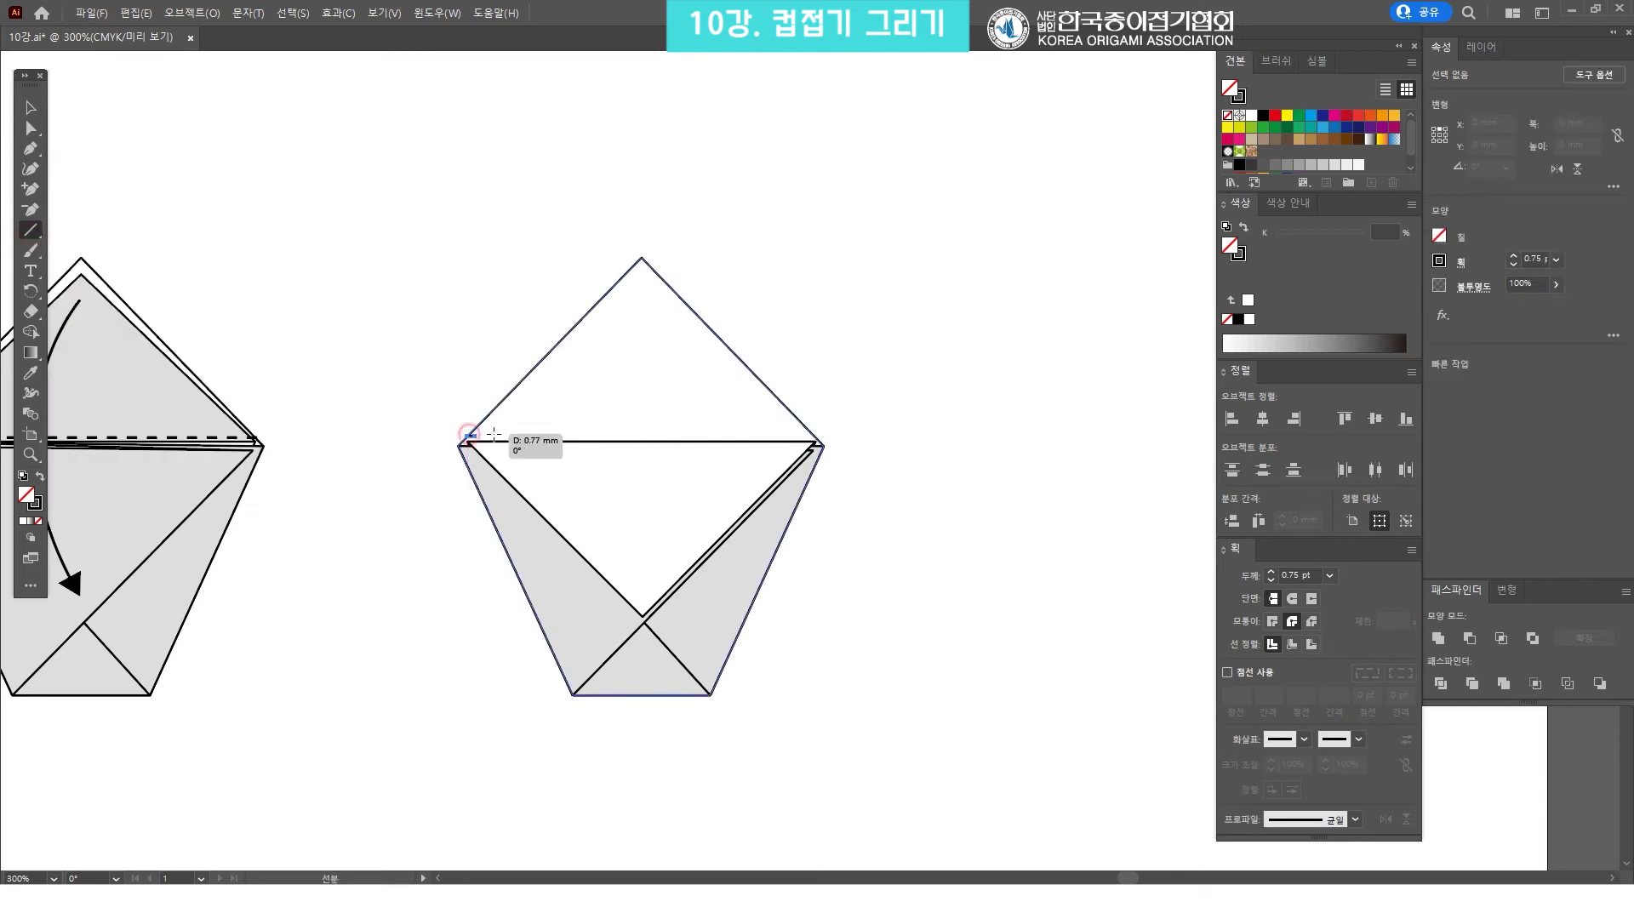
Draw a horizontal line across the cup's top edge, corner to corner, and make its stroke dashed
{"action": "left_click_drag", "start_coordinate": [493, 435], "coordinate": [813, 436]}
{"action": "key", "text": "v"}
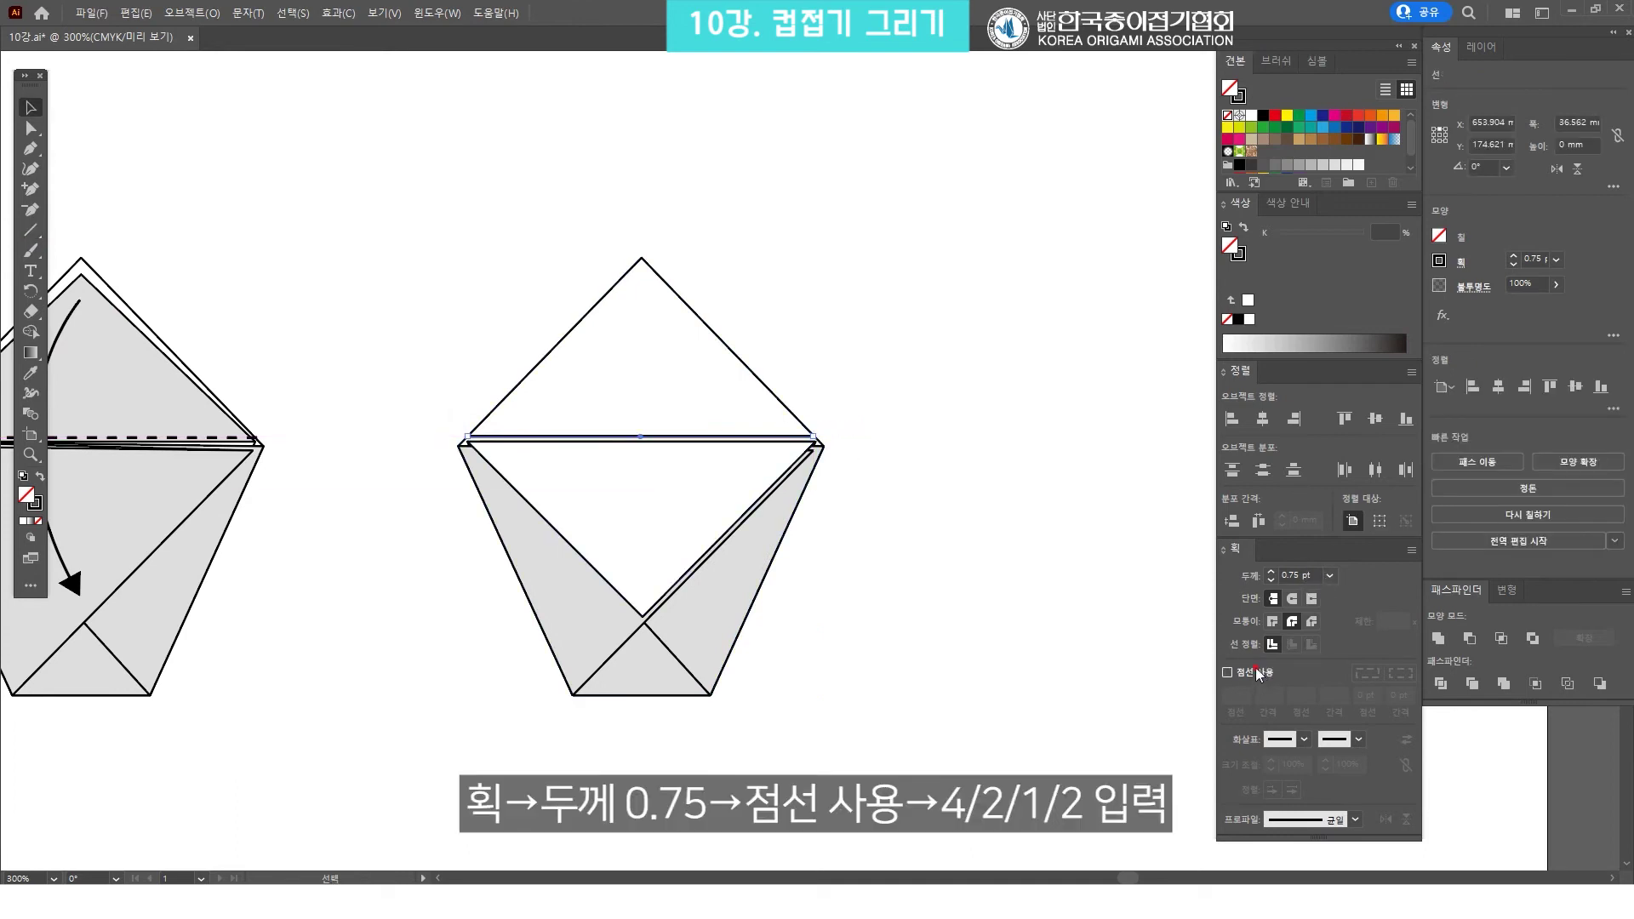
{"action": "left_click", "coordinate": [1258, 672]}
{"action": "left_click", "coordinate": [1244, 693]}
{"action": "type", "text": "4"}
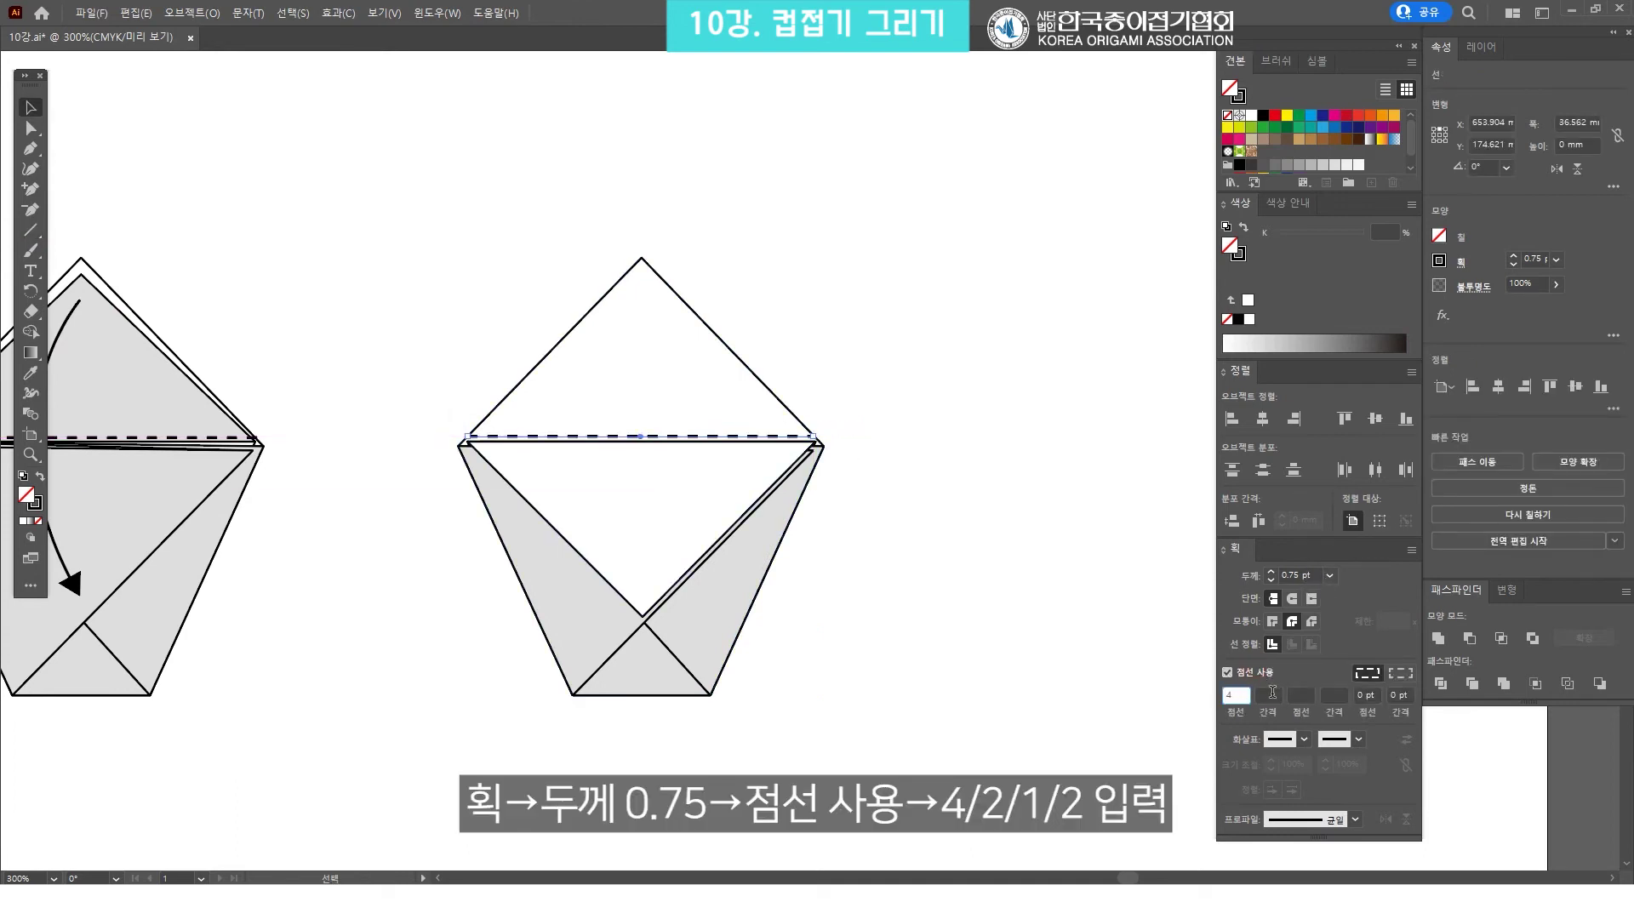
Give the line a 4, 2, 1, 2 pt dash-dot pattern
{"action": "key", "text": "Tab"}
{"action": "type", "text": "2"}
{"action": "key", "text": "Tab"}
{"action": "type", "text": "1"}
{"action": "key", "text": "Tab"}
{"action": "type", "text": "2"}
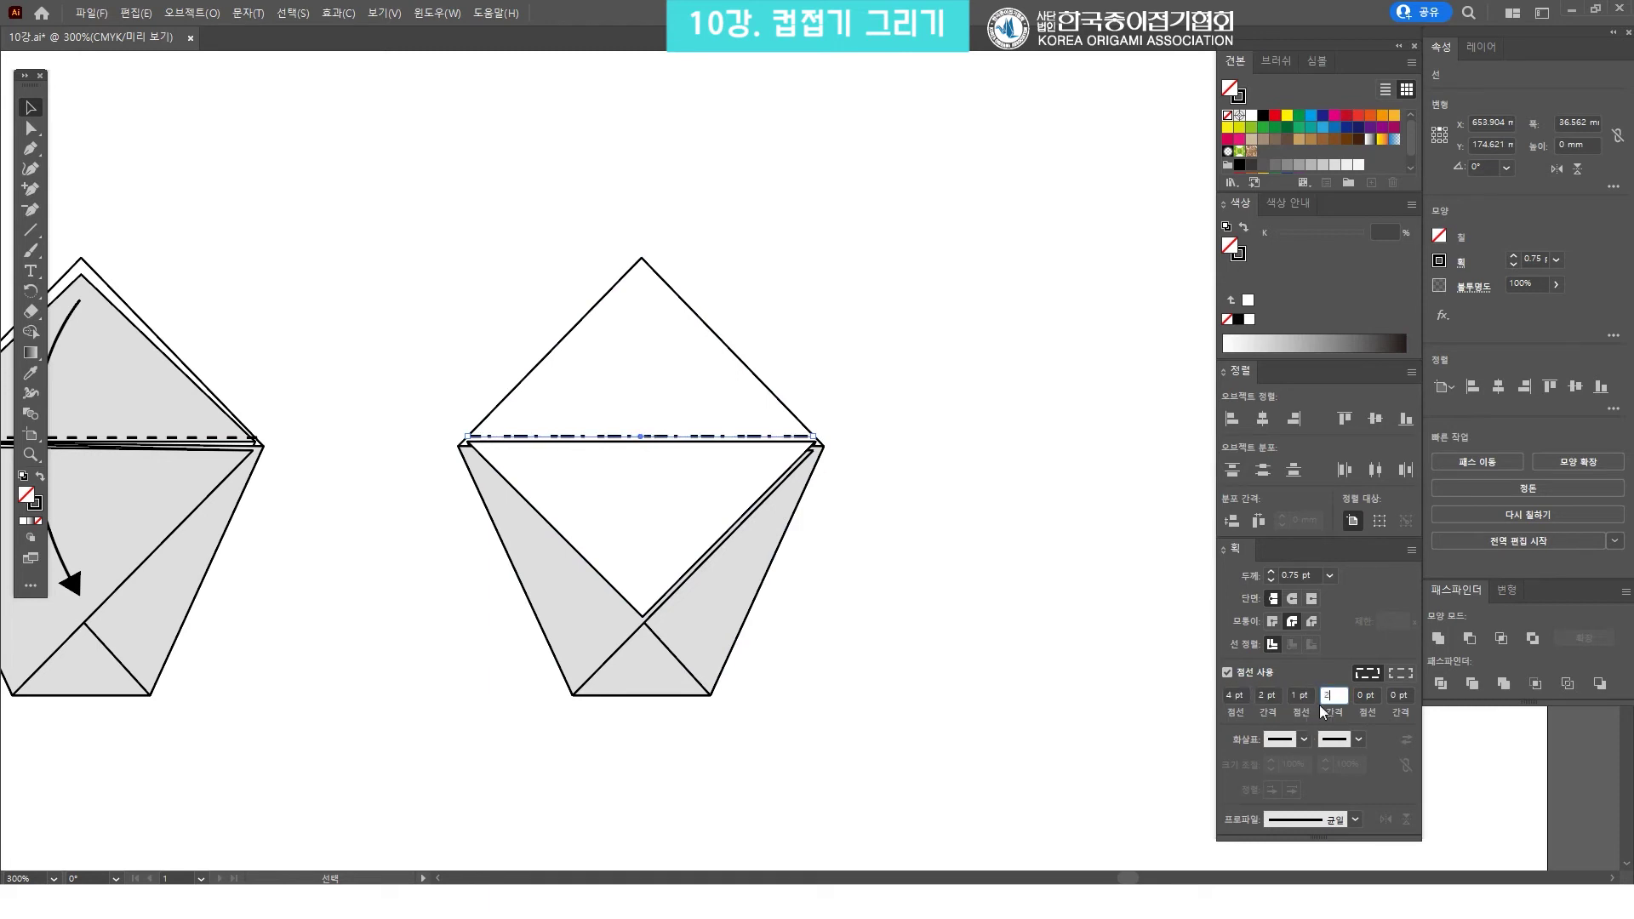
{"action": "key", "text": "Return"}
{"action": "left_click", "coordinate": [182, 153]}
{"action": "key", "text": "z"}
{"action": "left_click", "coordinate": [755, 449]}
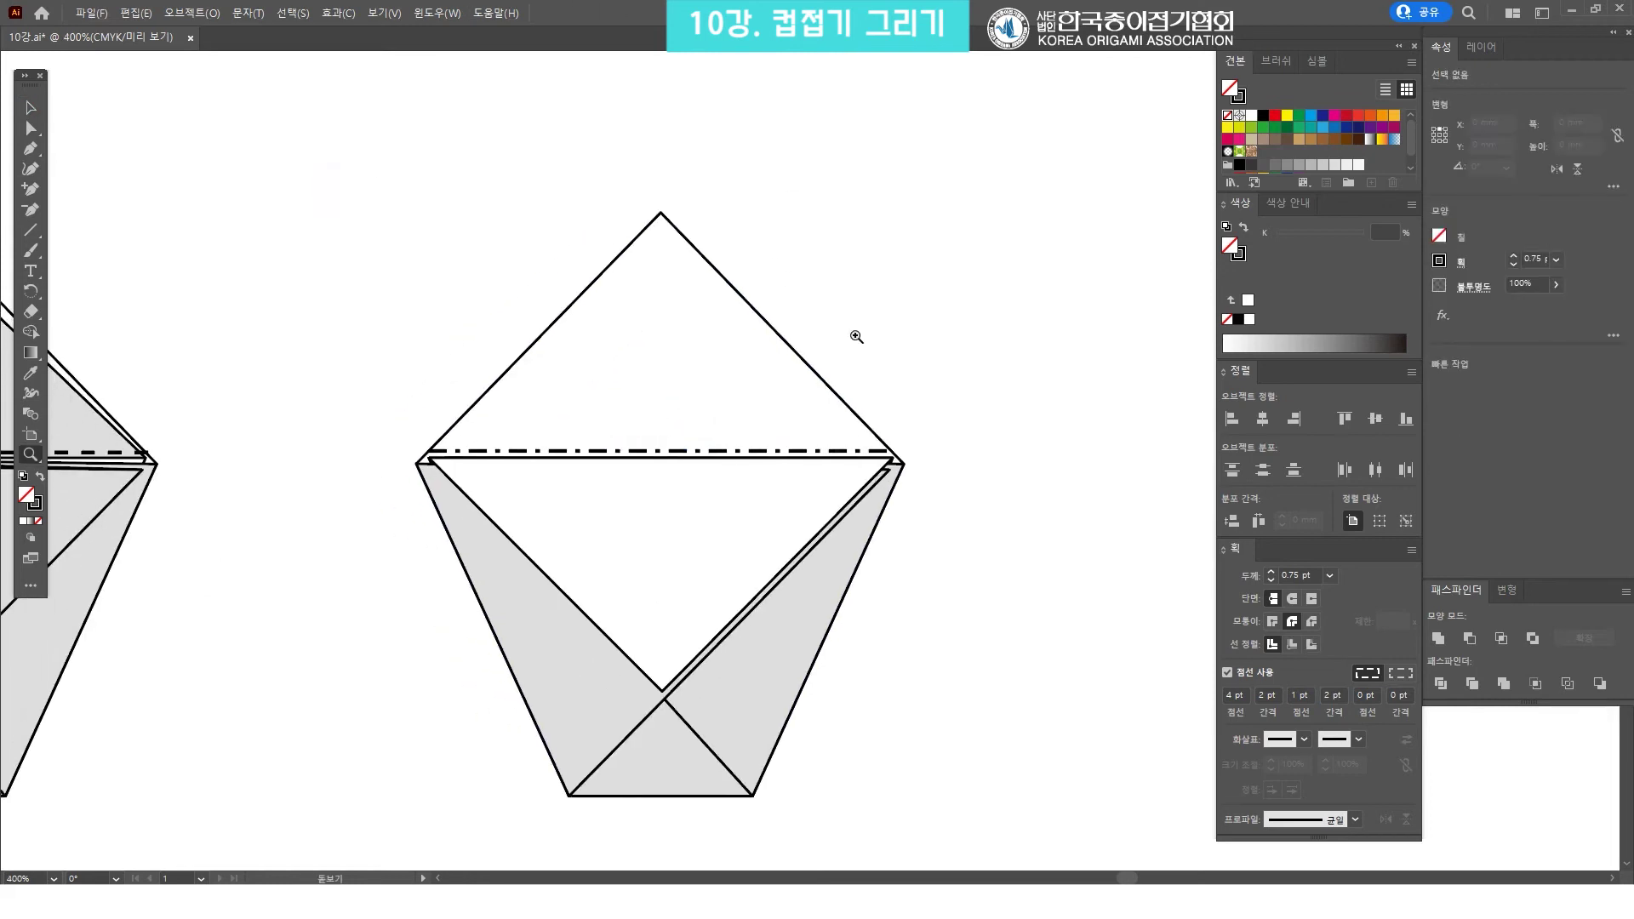
Duplicate step 5's curved arrow onto the new cup diagram
{"action": "scroll", "coordinate": [748, 240], "scroll_direction": "up", "scroll_amount": 1}
{"action": "scroll", "coordinate": [748, 241], "scroll_direction": "up", "scroll_amount": 3}
{"action": "left_click", "coordinate": [769, 321], "text": "alt"}
{"action": "key", "text": "v"}
{"action": "left_click", "coordinate": [724, 158]}
{"action": "mouse_move", "coordinate": [723, 157]}
{"action": "left_mouse_down"}
{"action": "mouse_move", "coordinate": [831, 579]}
{"action": "mouse_move", "coordinate": [823, 638]}
{"action": "left_mouse_up"}
{"action": "key", "text": "z"}
{"action": "left_click", "coordinate": [819, 689]}
{"action": "scroll", "coordinate": [820, 689], "scroll_direction": "down", "scroll_amount": 3}
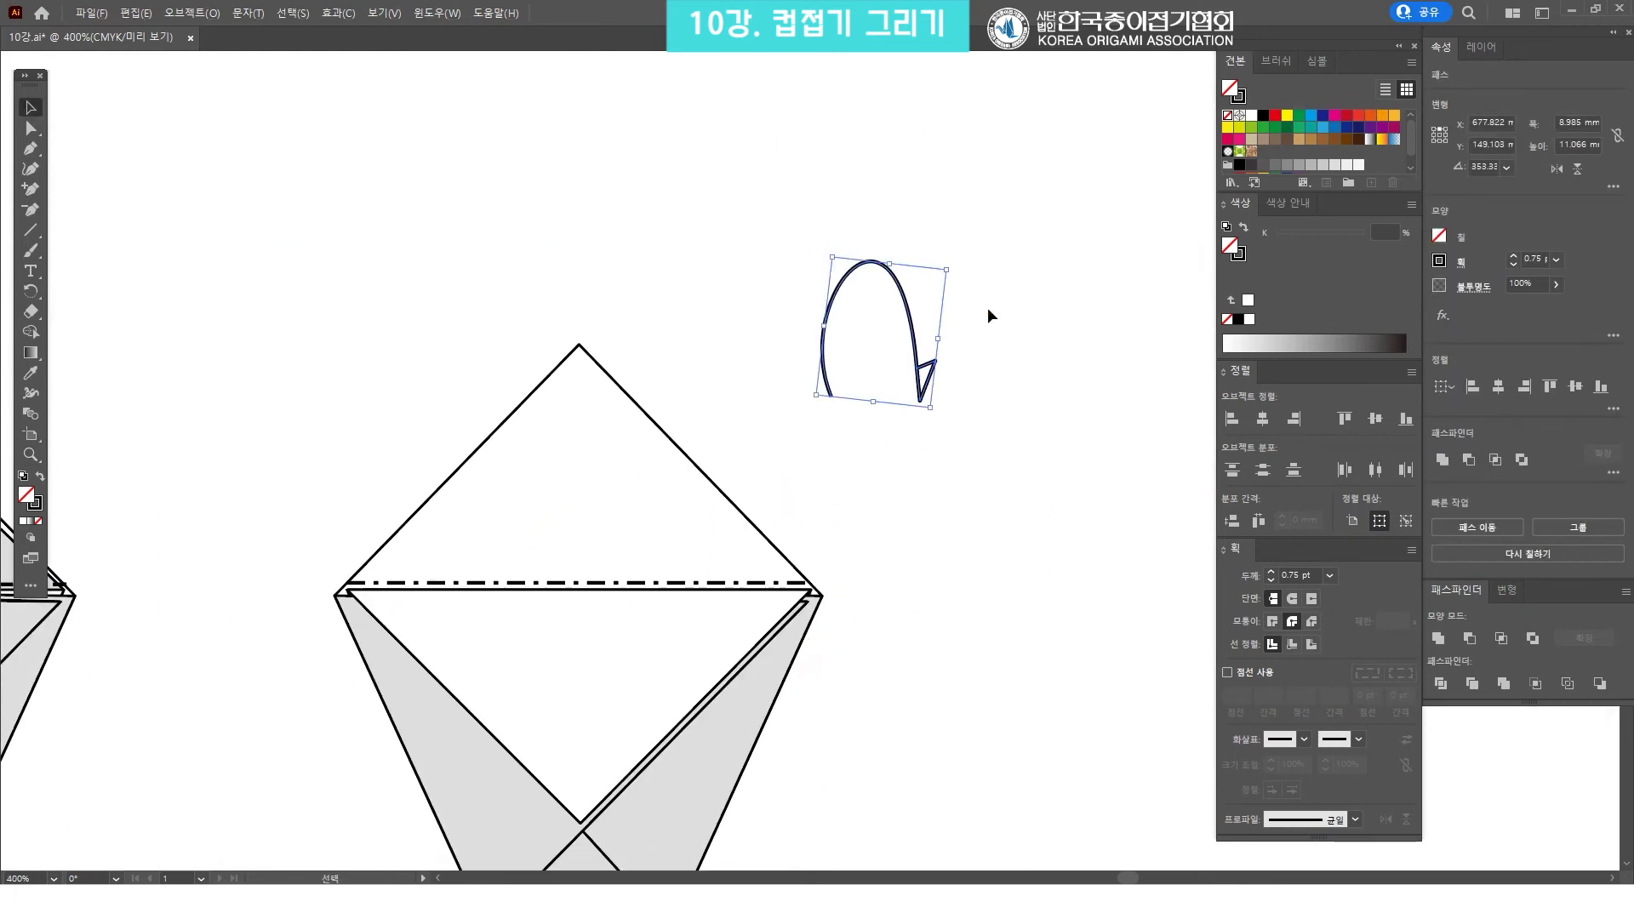
{"action": "key", "text": "v"}
{"action": "key", "text": "ctrl+shift+a"}
{"action": "left_click_drag", "start_coordinate": [668, 420], "coordinate": [679, 384]}
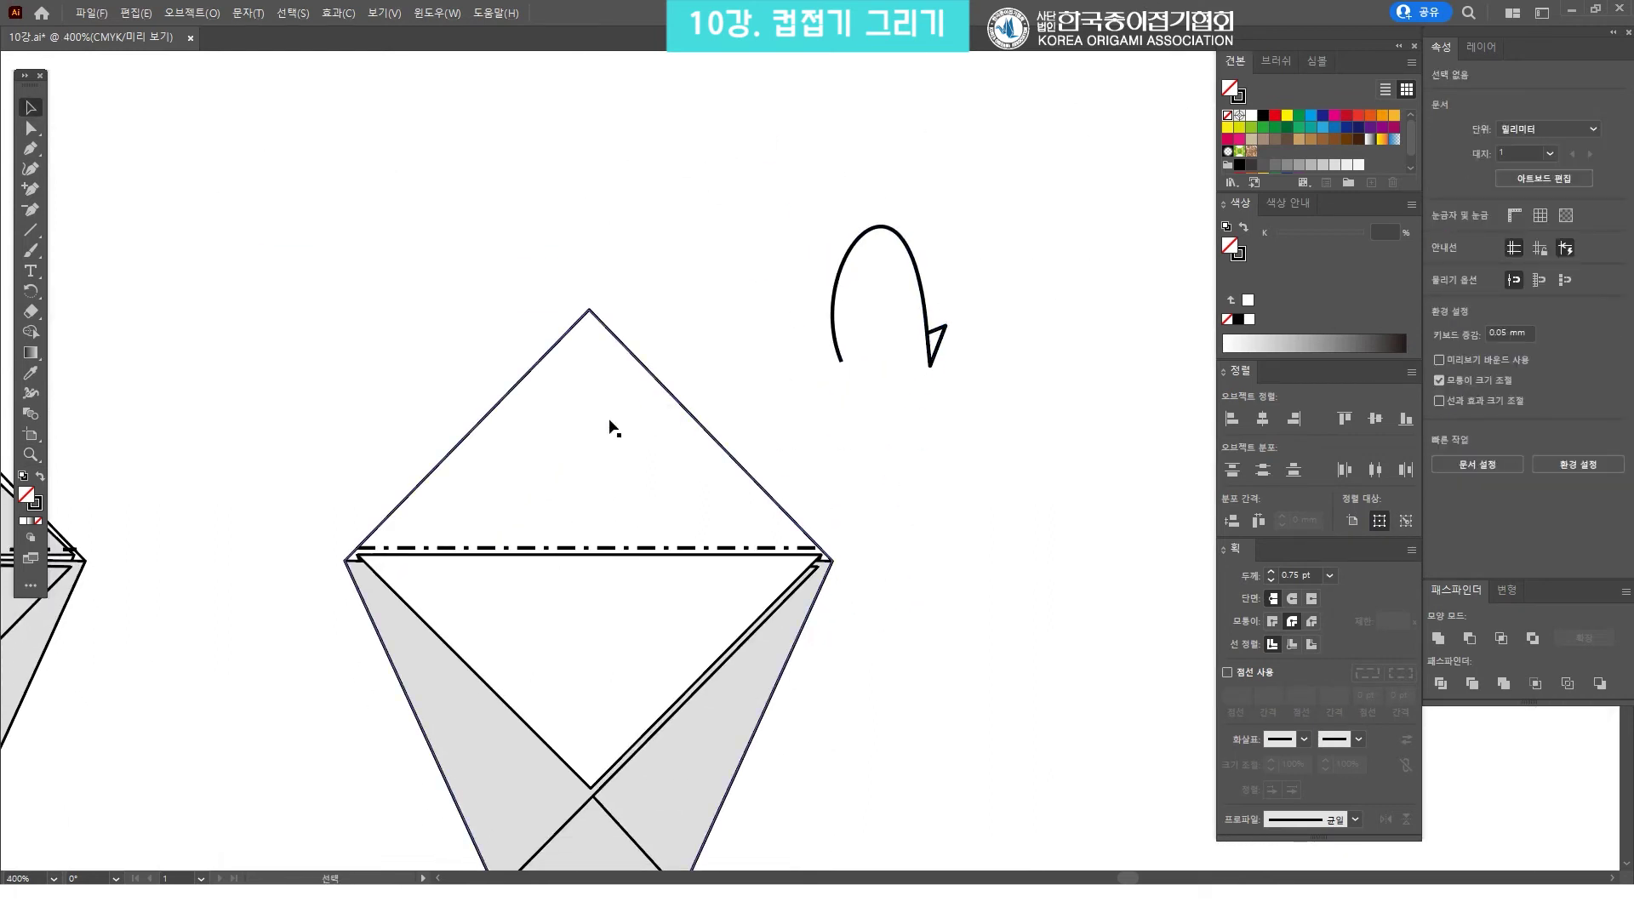
Draw a new Pen arc over the cup's top corner and lower its right endpoint slightly
{"action": "left_click", "coordinate": [36, 150]}
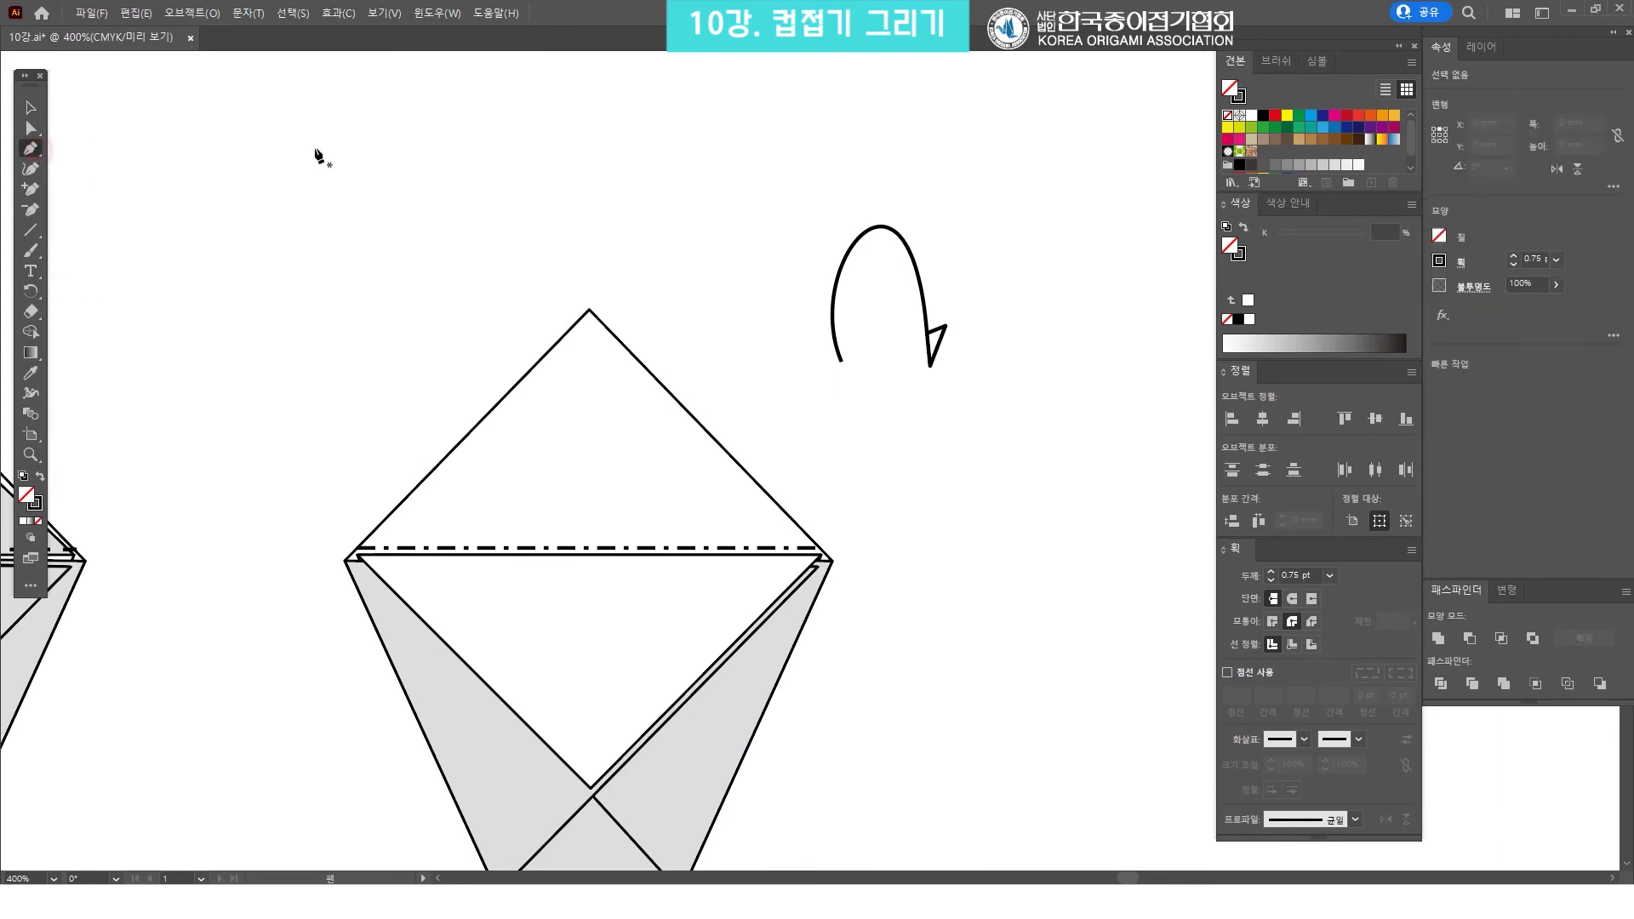
{"action": "left_click", "coordinate": [581, 372]}
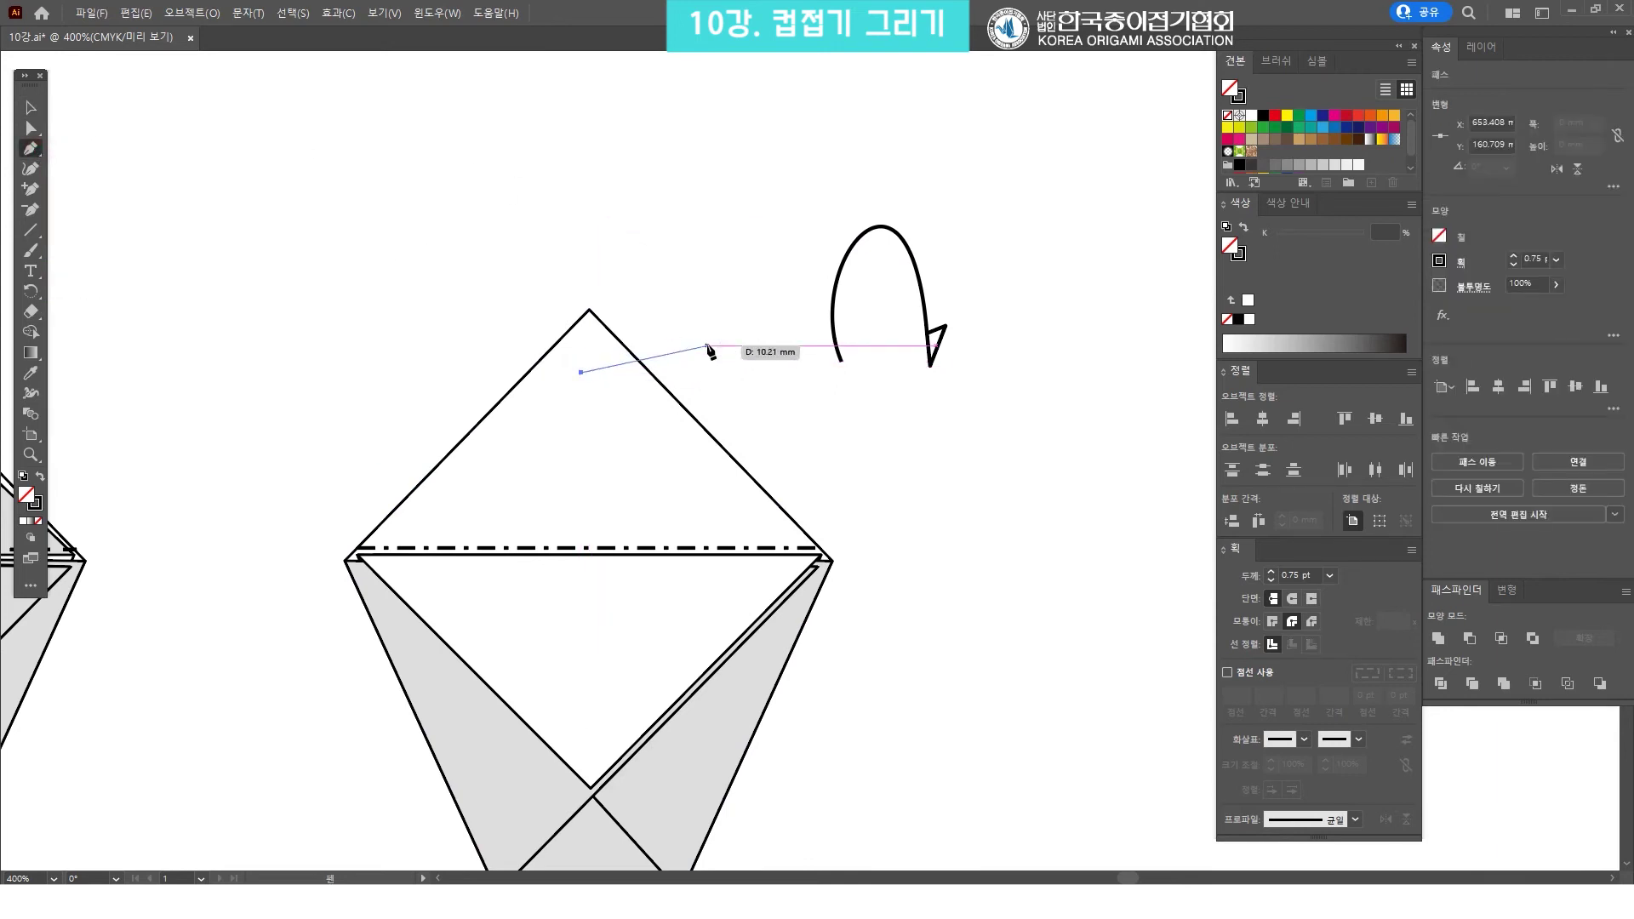
{"action": "left_click_drag", "start_coordinate": [707, 367], "coordinate": [784, 619]}
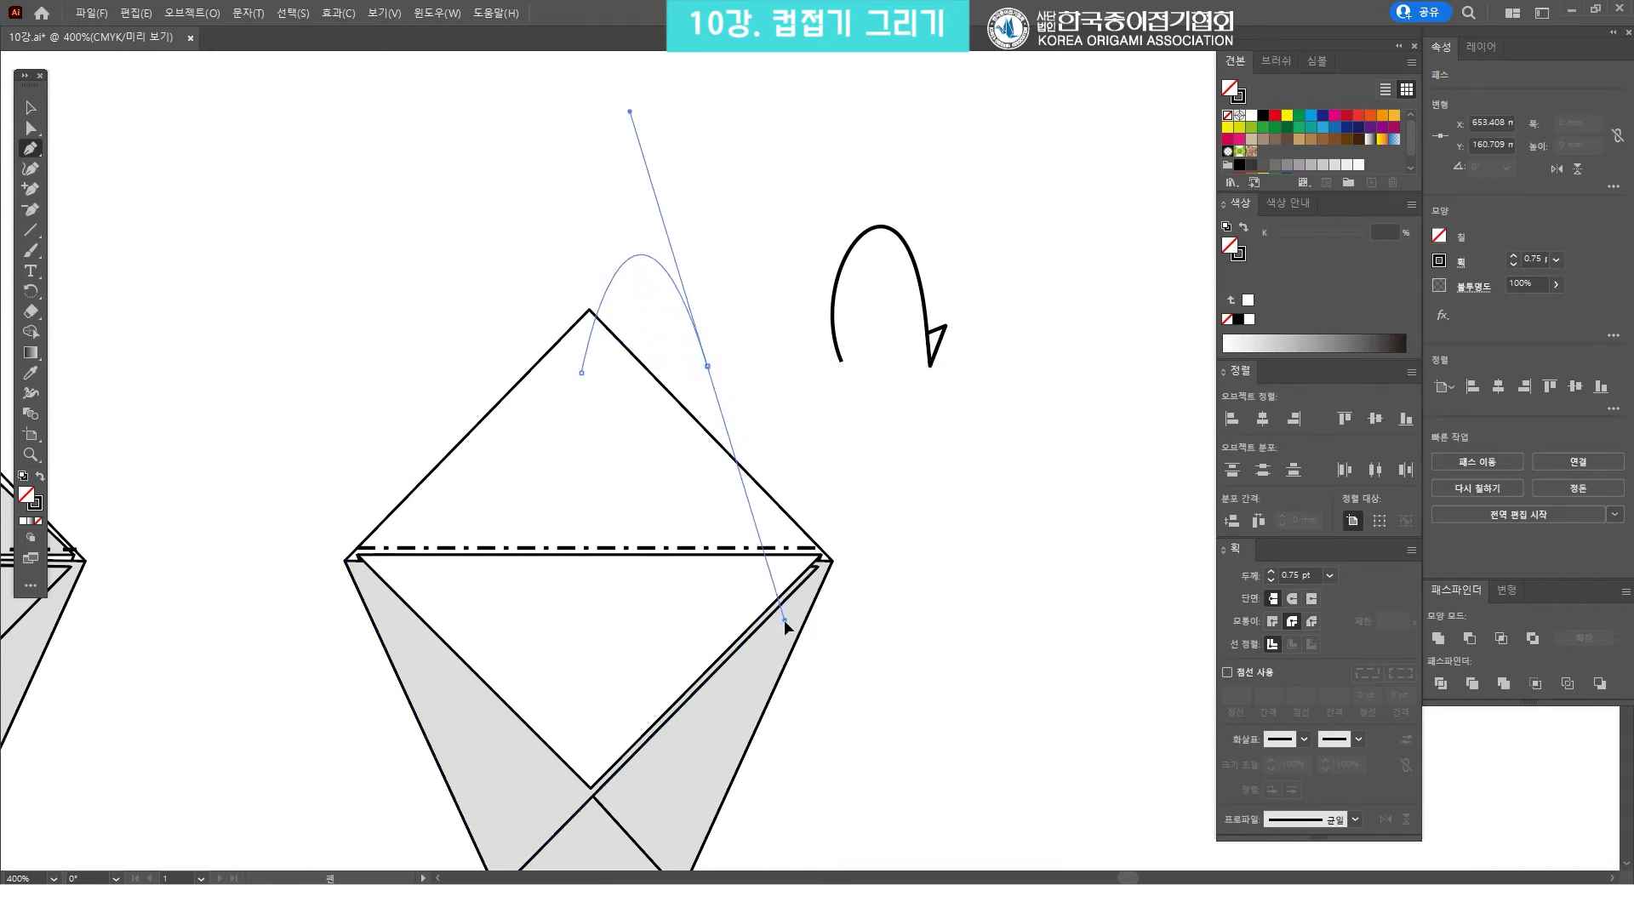
{"action": "key", "text": "v"}
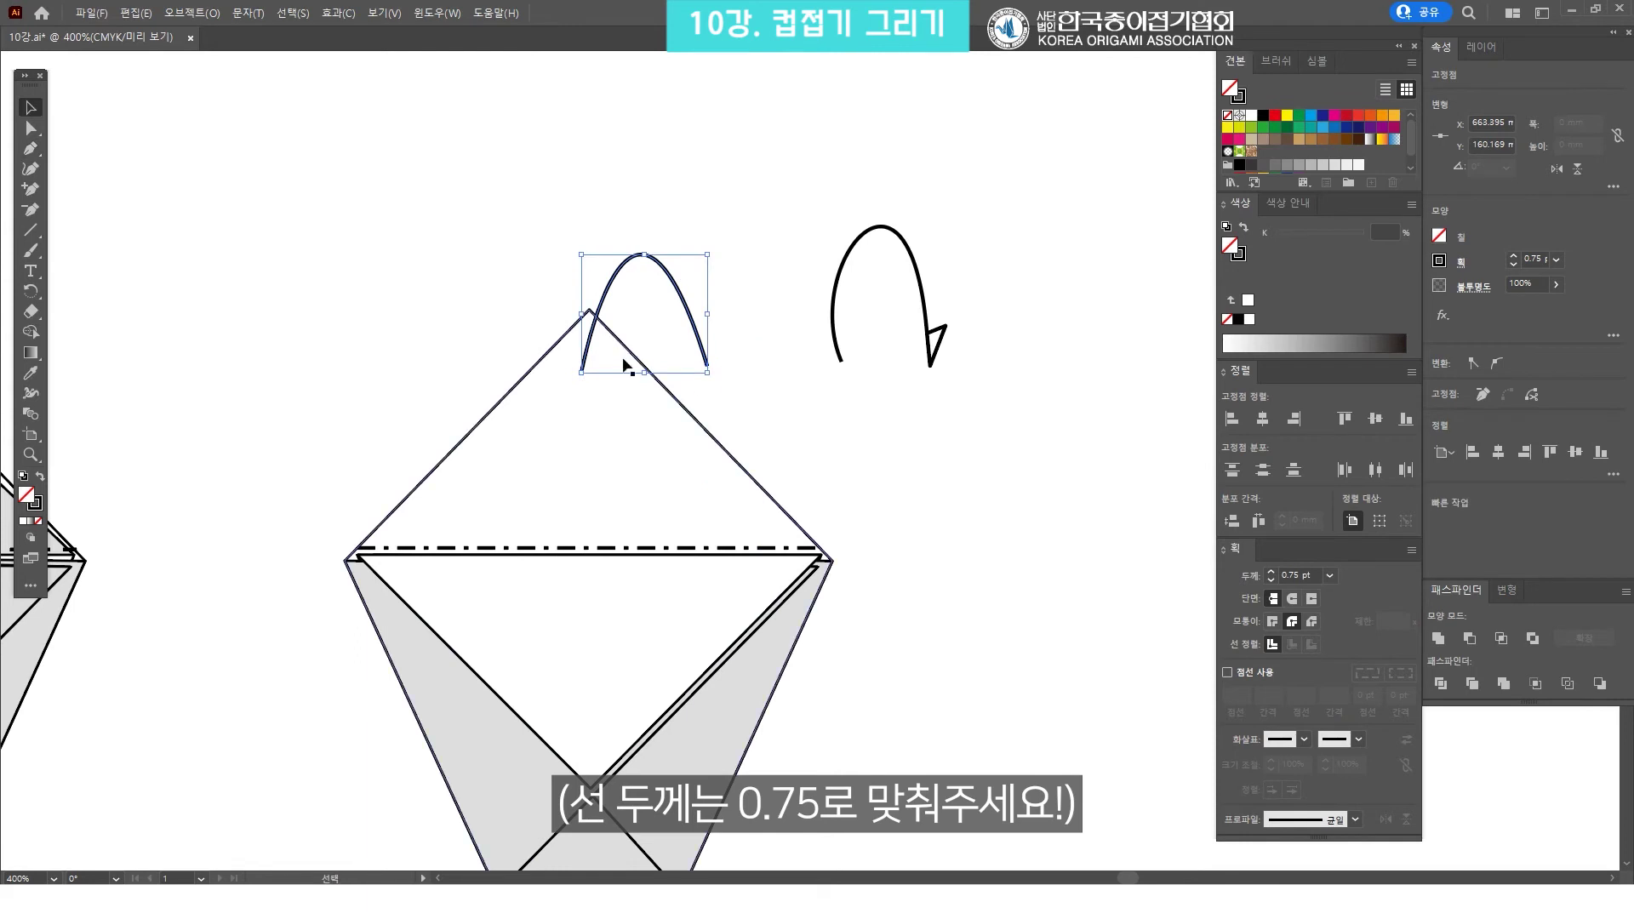
{"action": "left_click", "coordinate": [697, 381]}
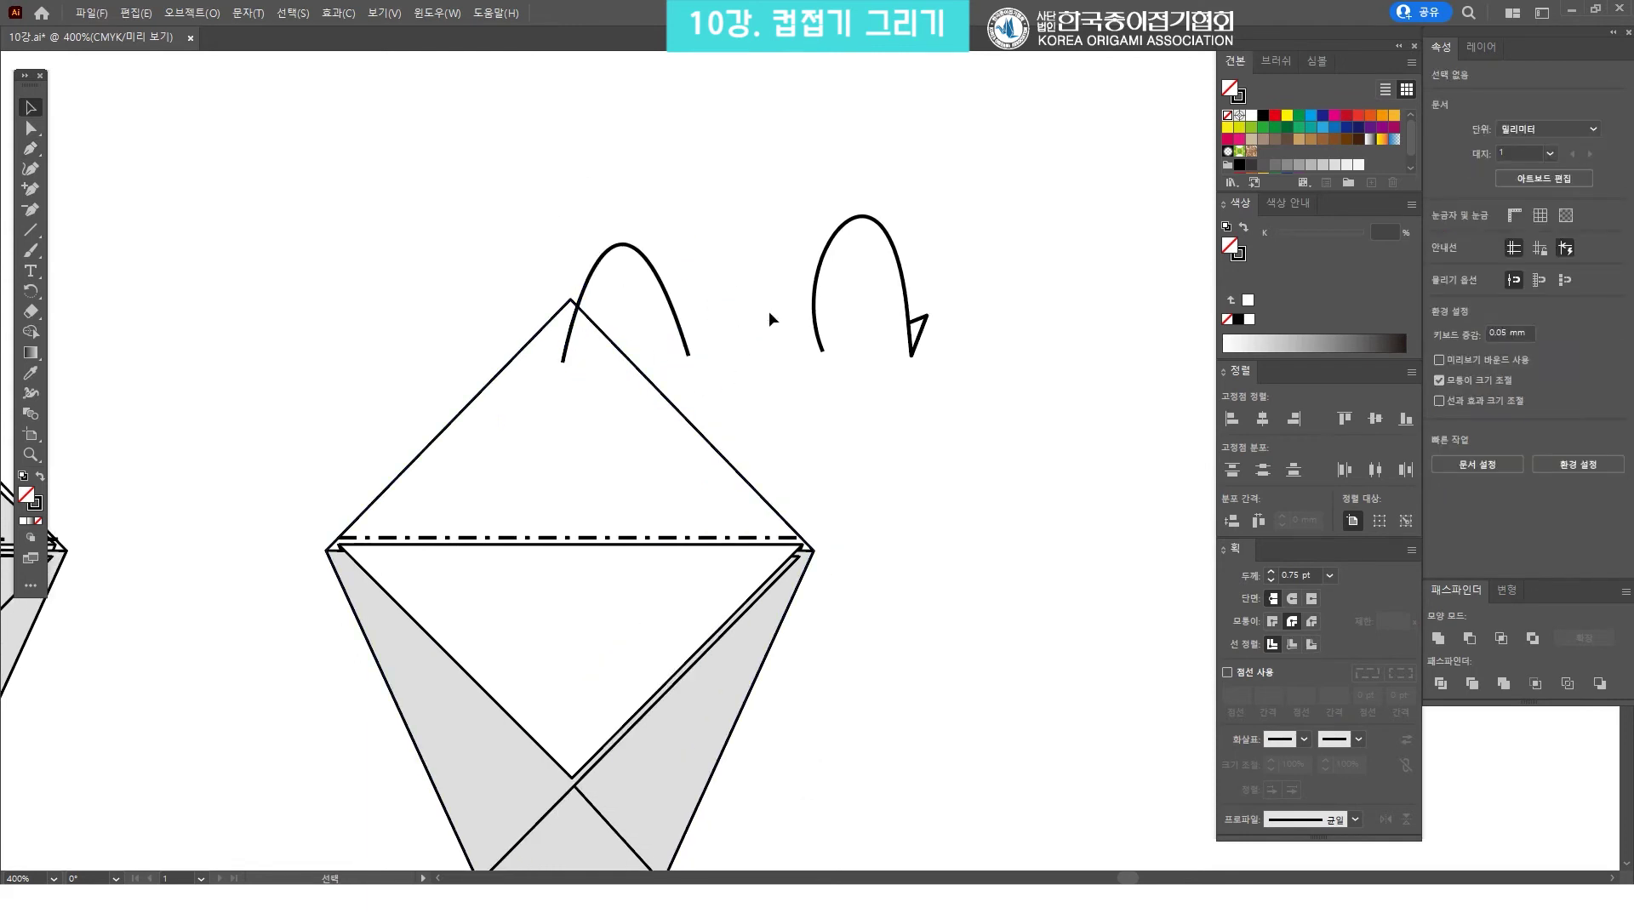
{"action": "key", "text": "a"}
{"action": "left_click_drag", "start_coordinate": [630, 352], "coordinate": [632, 359]}
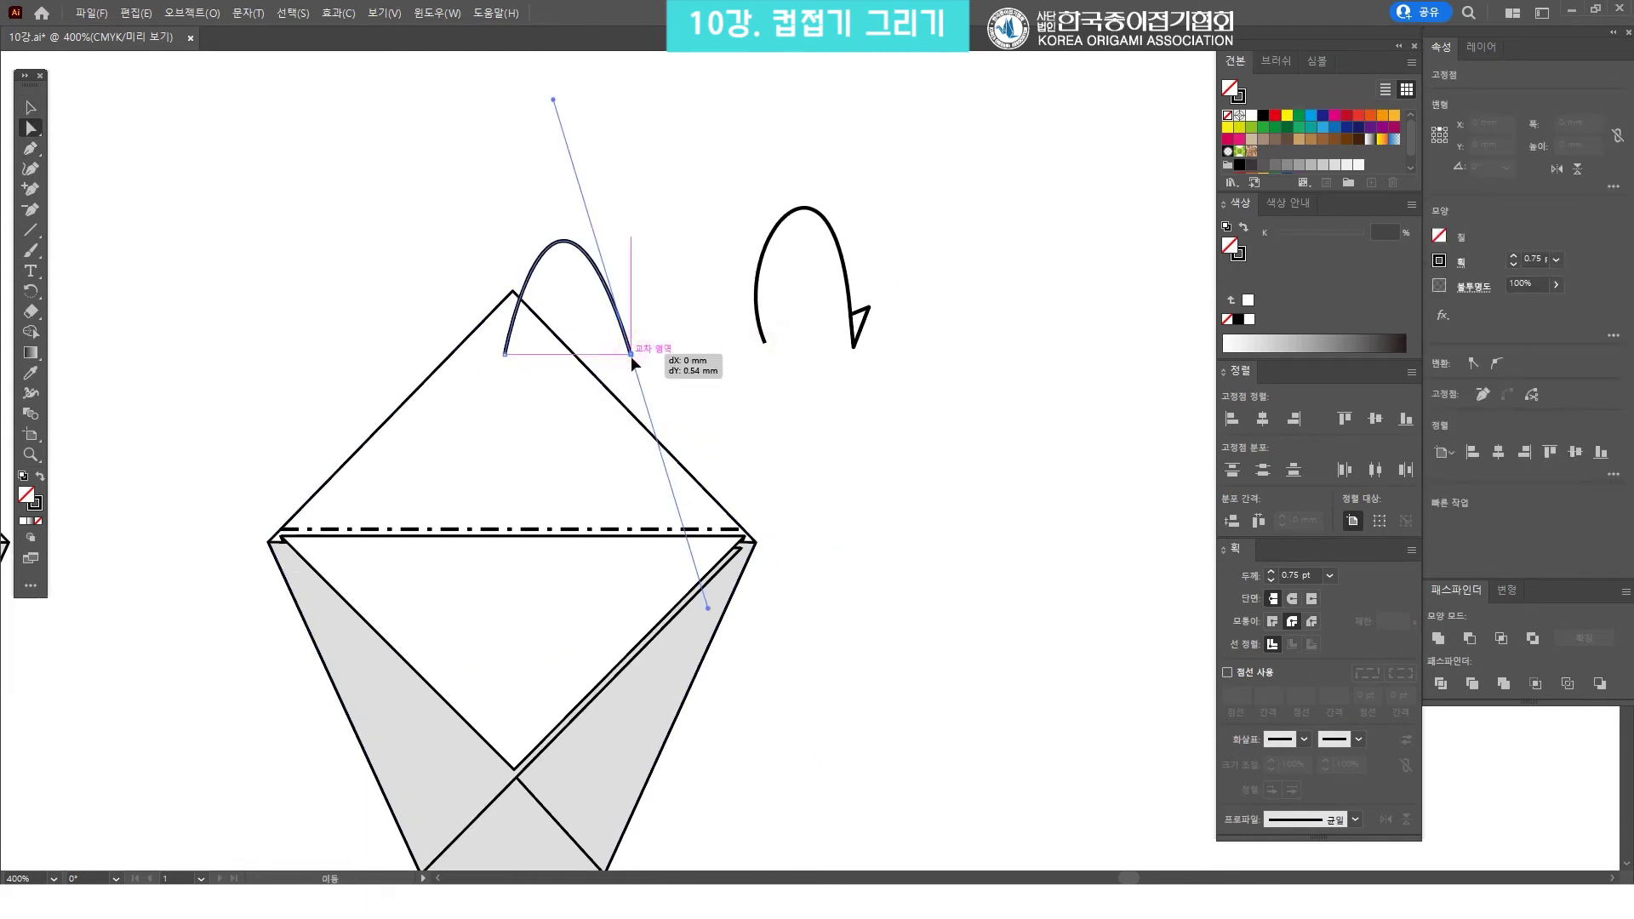
Try shifting the arrowhead right, then undo, keeping it in place beside the two arcs
{"action": "key", "text": "v"}
{"action": "left_click_drag", "start_coordinate": [860, 327], "coordinate": [891, 328]}
{"action": "key", "text": "ctrl+z"}
{"action": "left_click", "coordinate": [951, 354]}
{"action": "scroll", "coordinate": [851, 357], "scroll_direction": "up", "scroll_amount": 1}
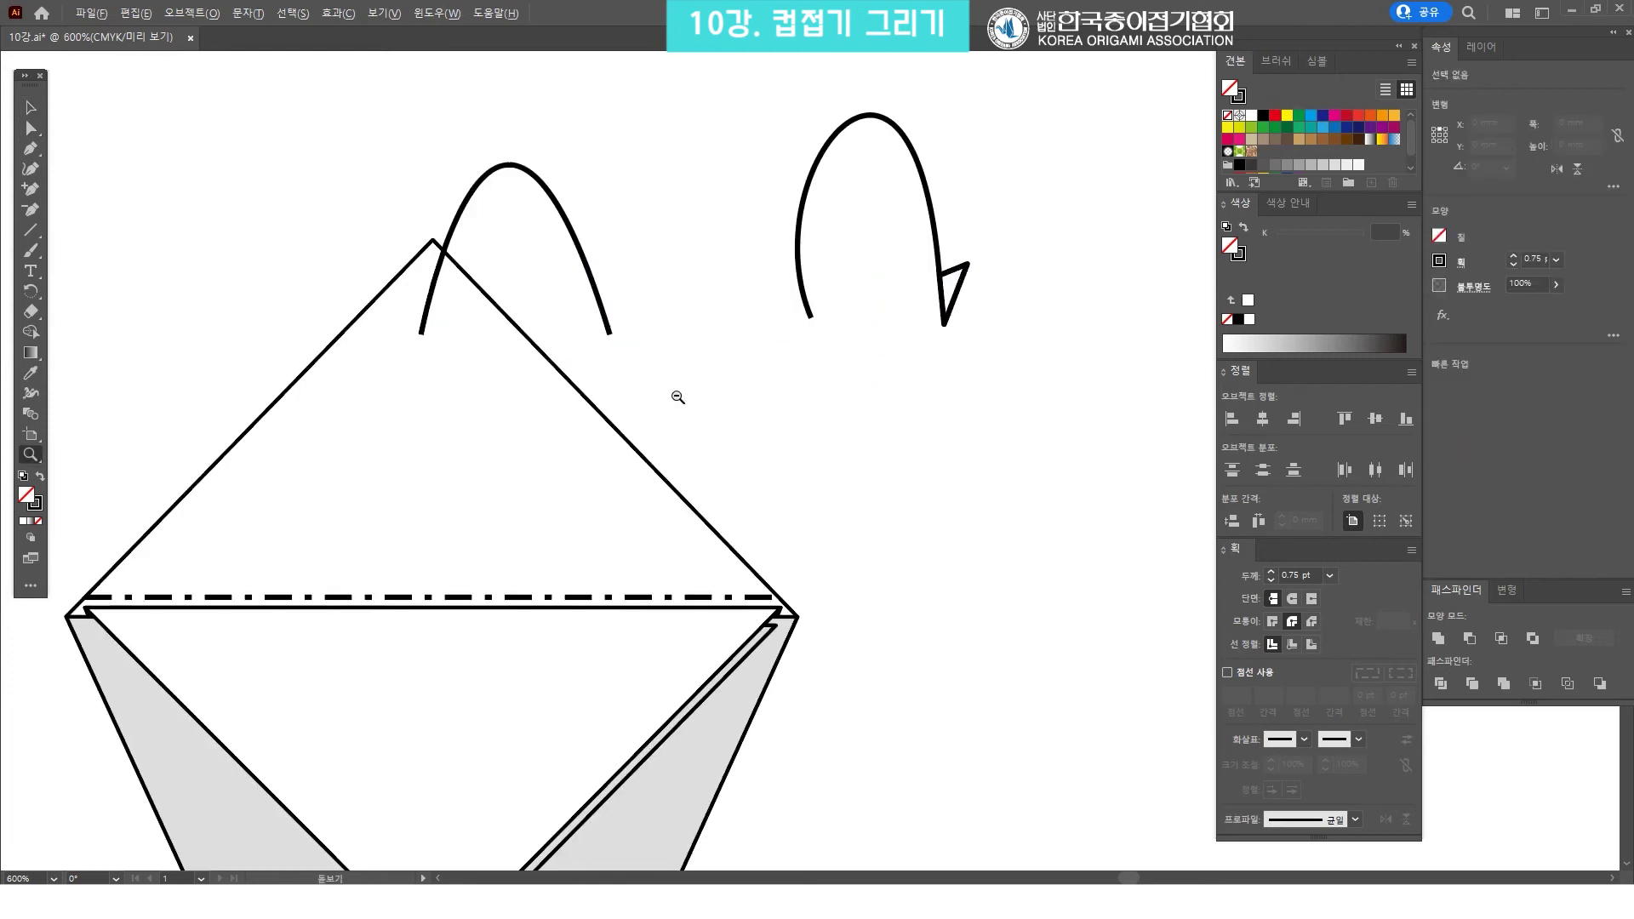
{"action": "scroll", "coordinate": [715, 357], "scroll_direction": "up", "scroll_amount": 1}
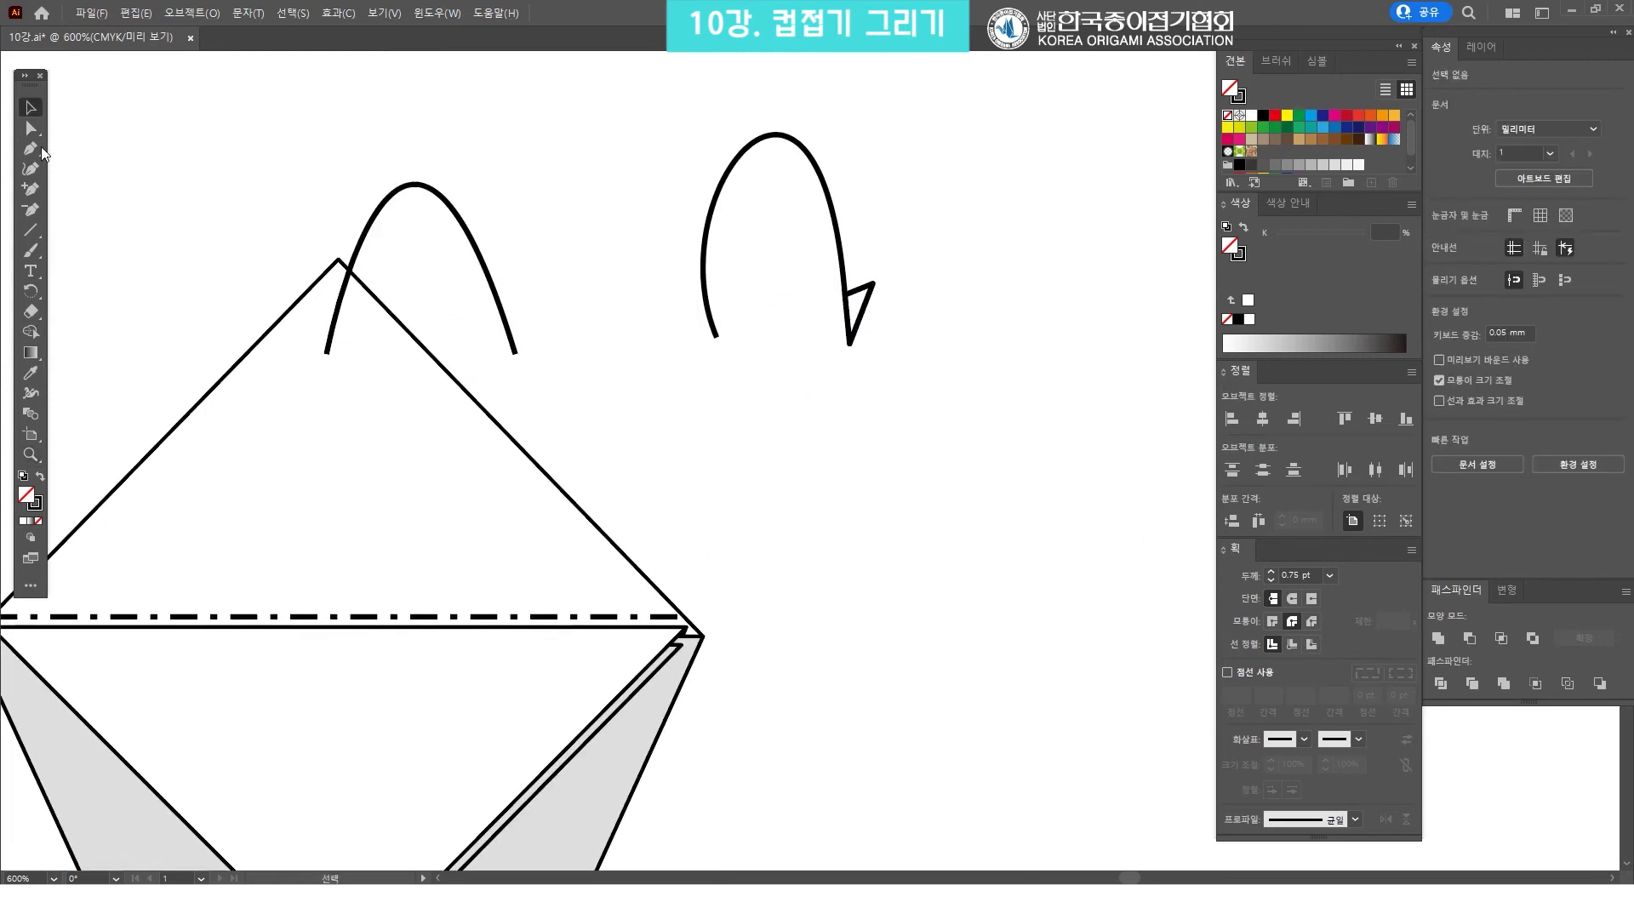
{"action": "left_click", "coordinate": [33, 150]}
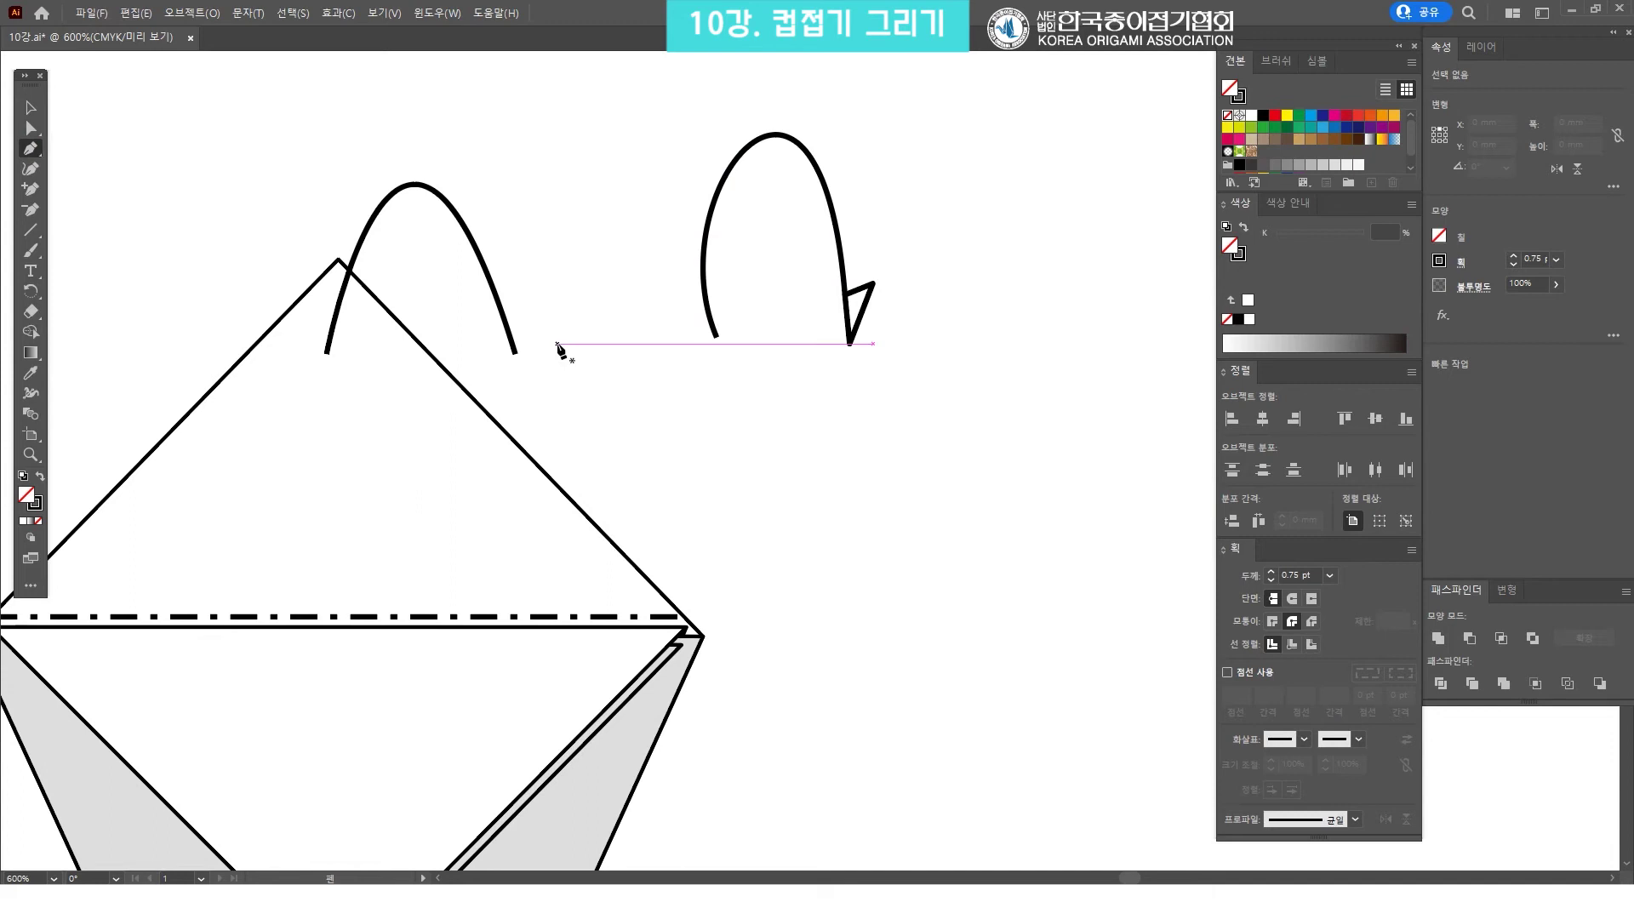
Draw a small closed triangle with three Pen points for the left arrowhead
{"action": "left_click", "coordinate": [556, 343]}
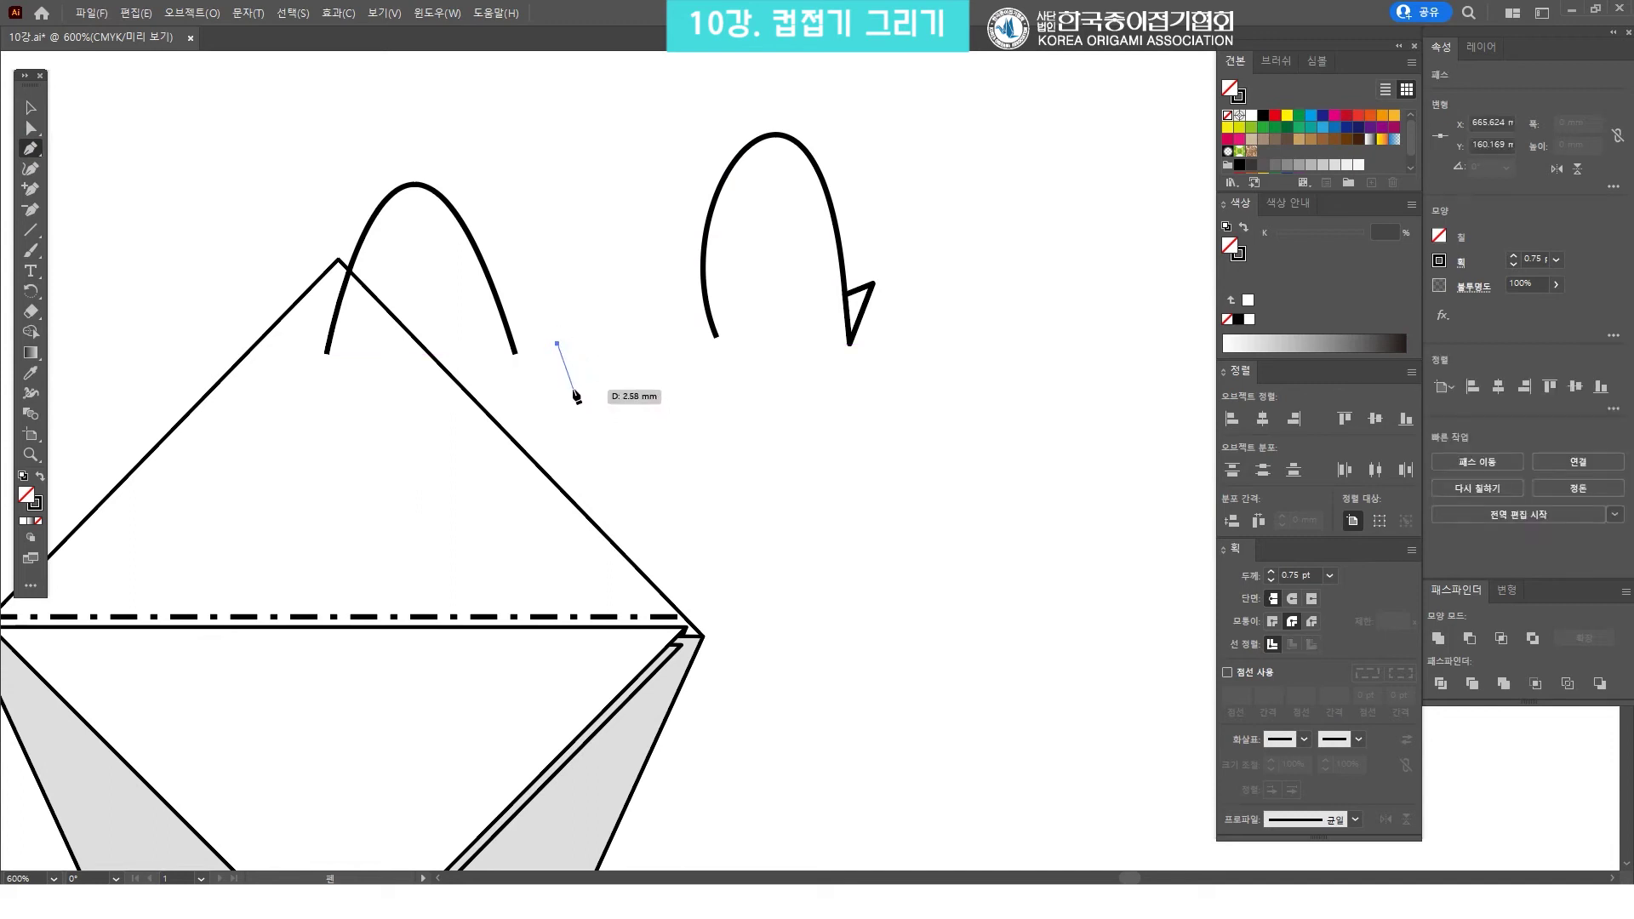
{"action": "left_click", "coordinate": [575, 391]}
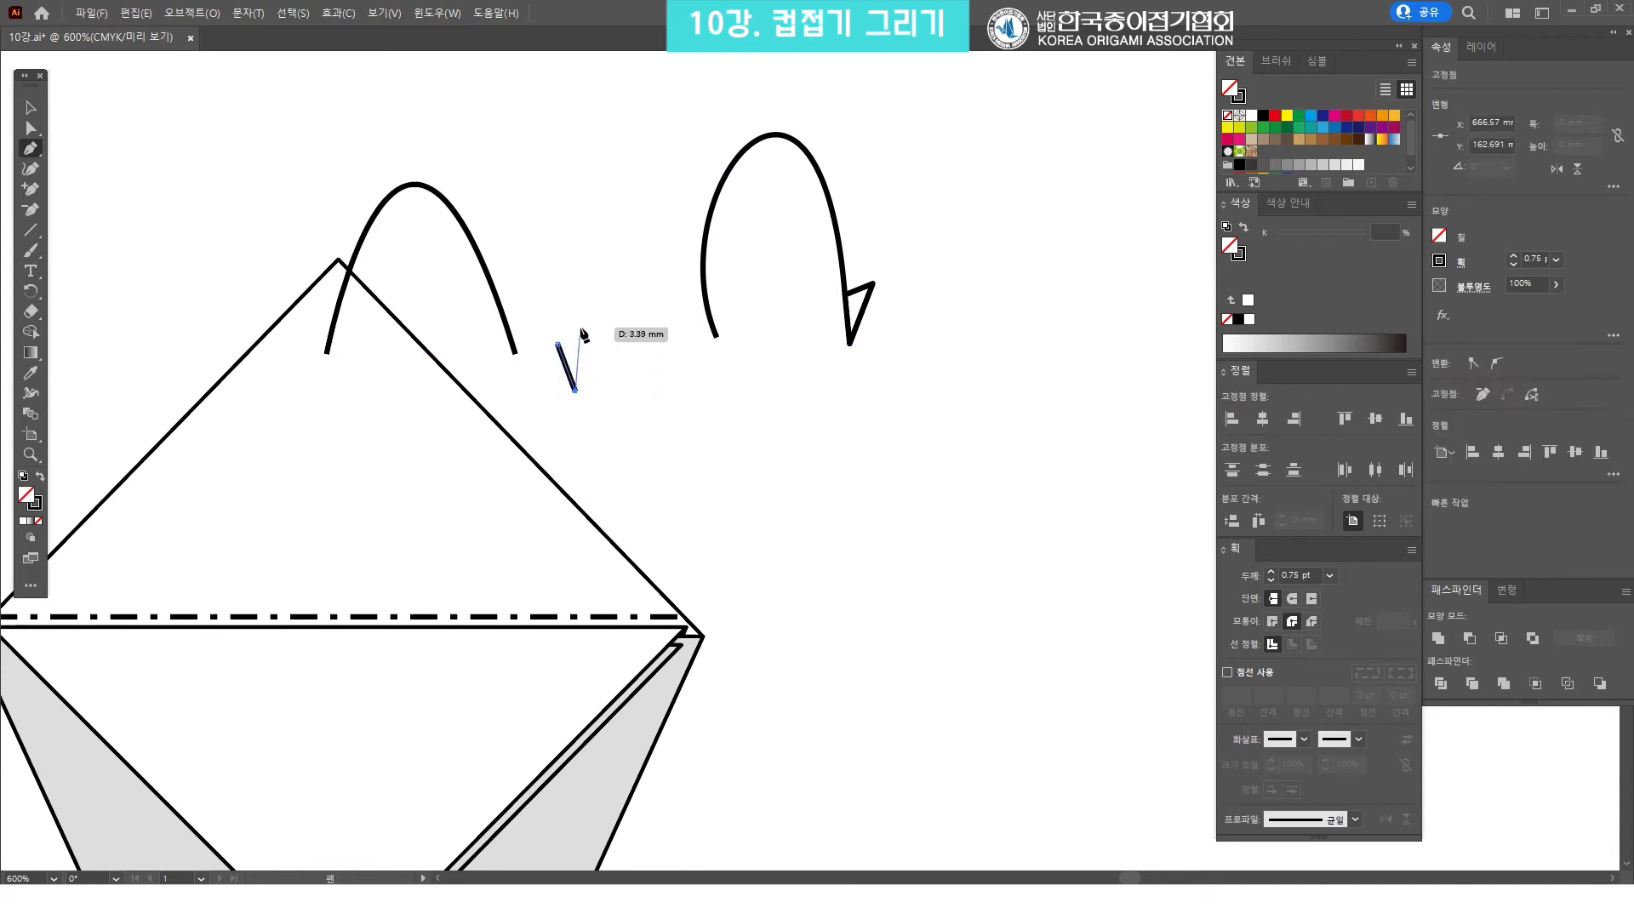
{"action": "left_click", "coordinate": [579, 322]}
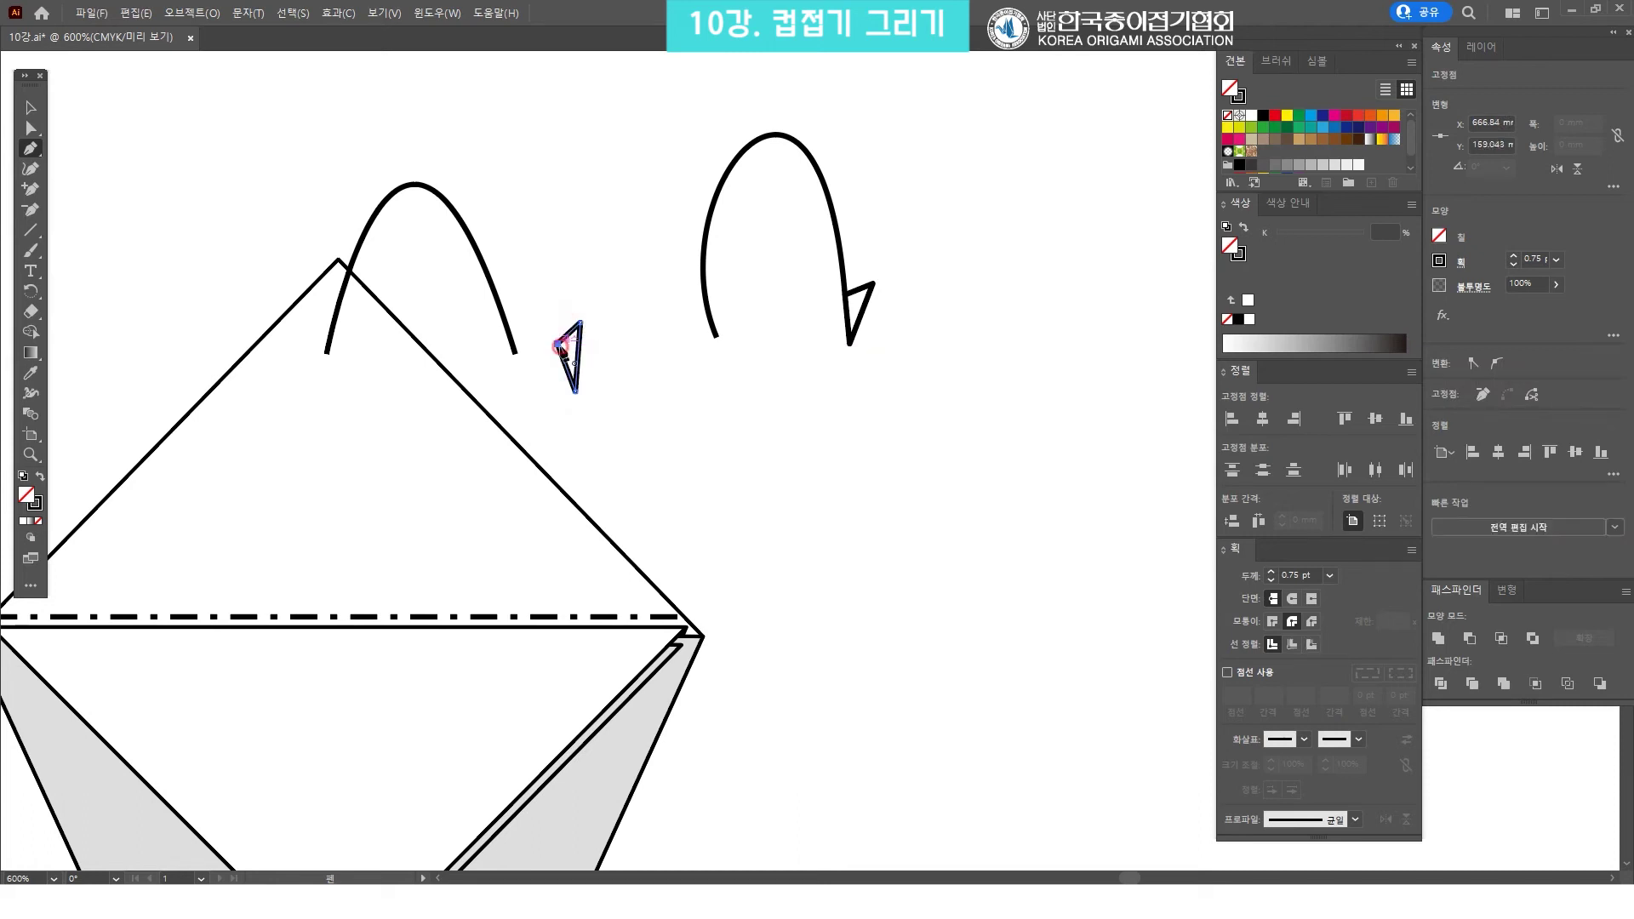
{"action": "left_click", "coordinate": [558, 344]}
{"action": "key", "text": "v"}
{"action": "left_click", "coordinate": [620, 401]}
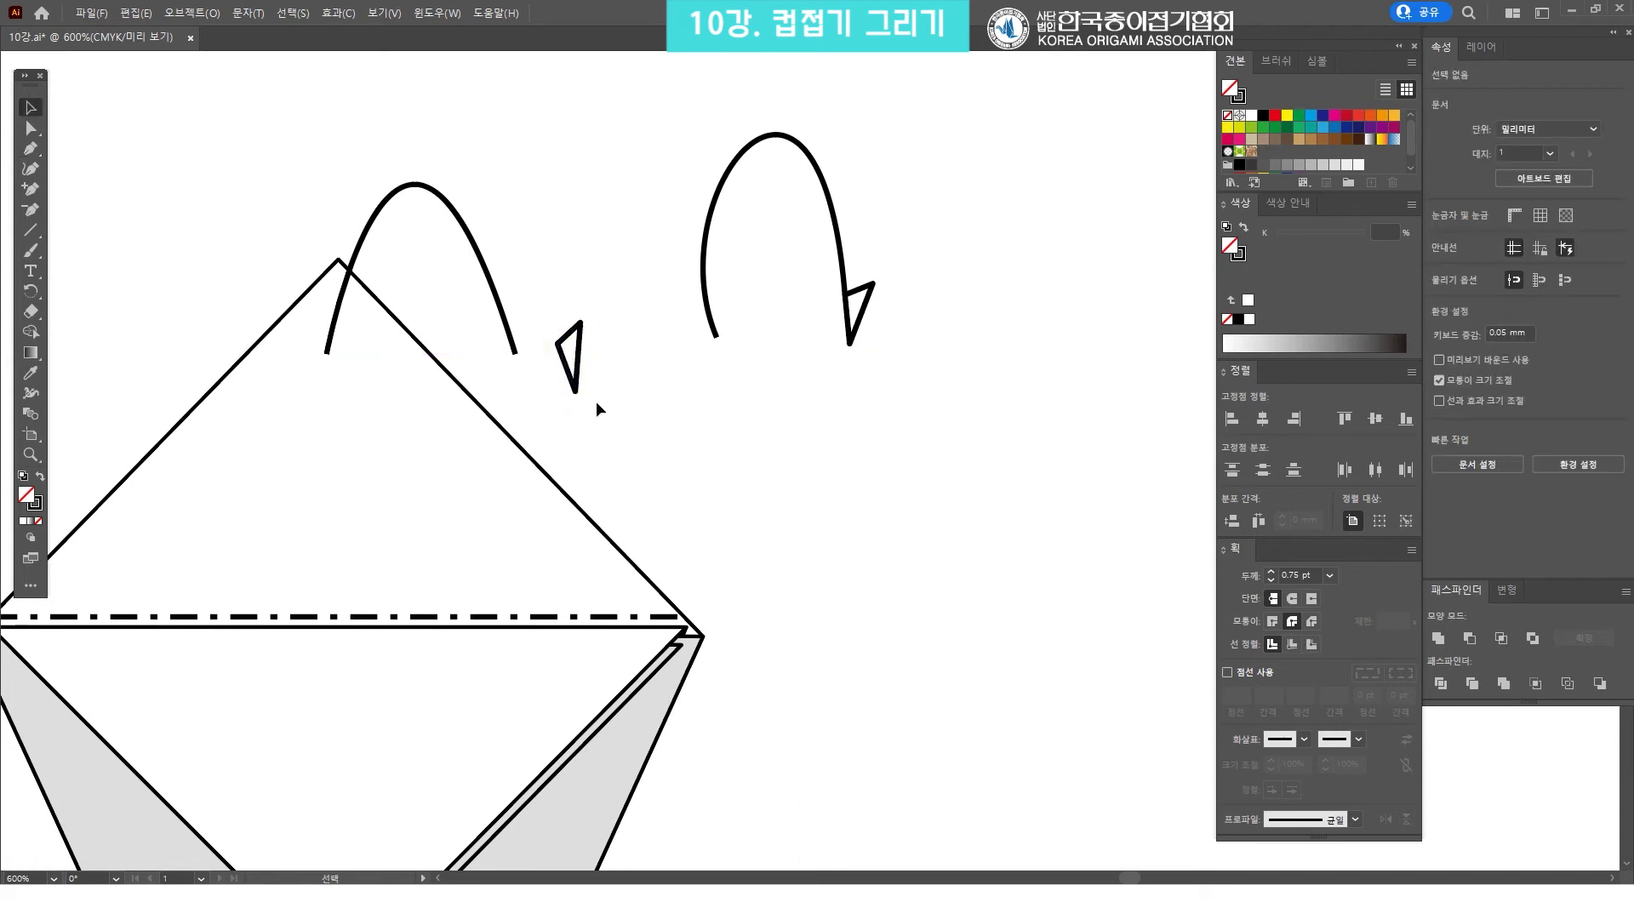
Move the triangle onto the end of the left arc
{"action": "left_click_drag", "start_coordinate": [585, 400], "coordinate": [641, 386]}
{"action": "left_click_drag", "start_coordinate": [610, 334], "coordinate": [570, 346]}
{"action": "left_click", "coordinate": [662, 335]}
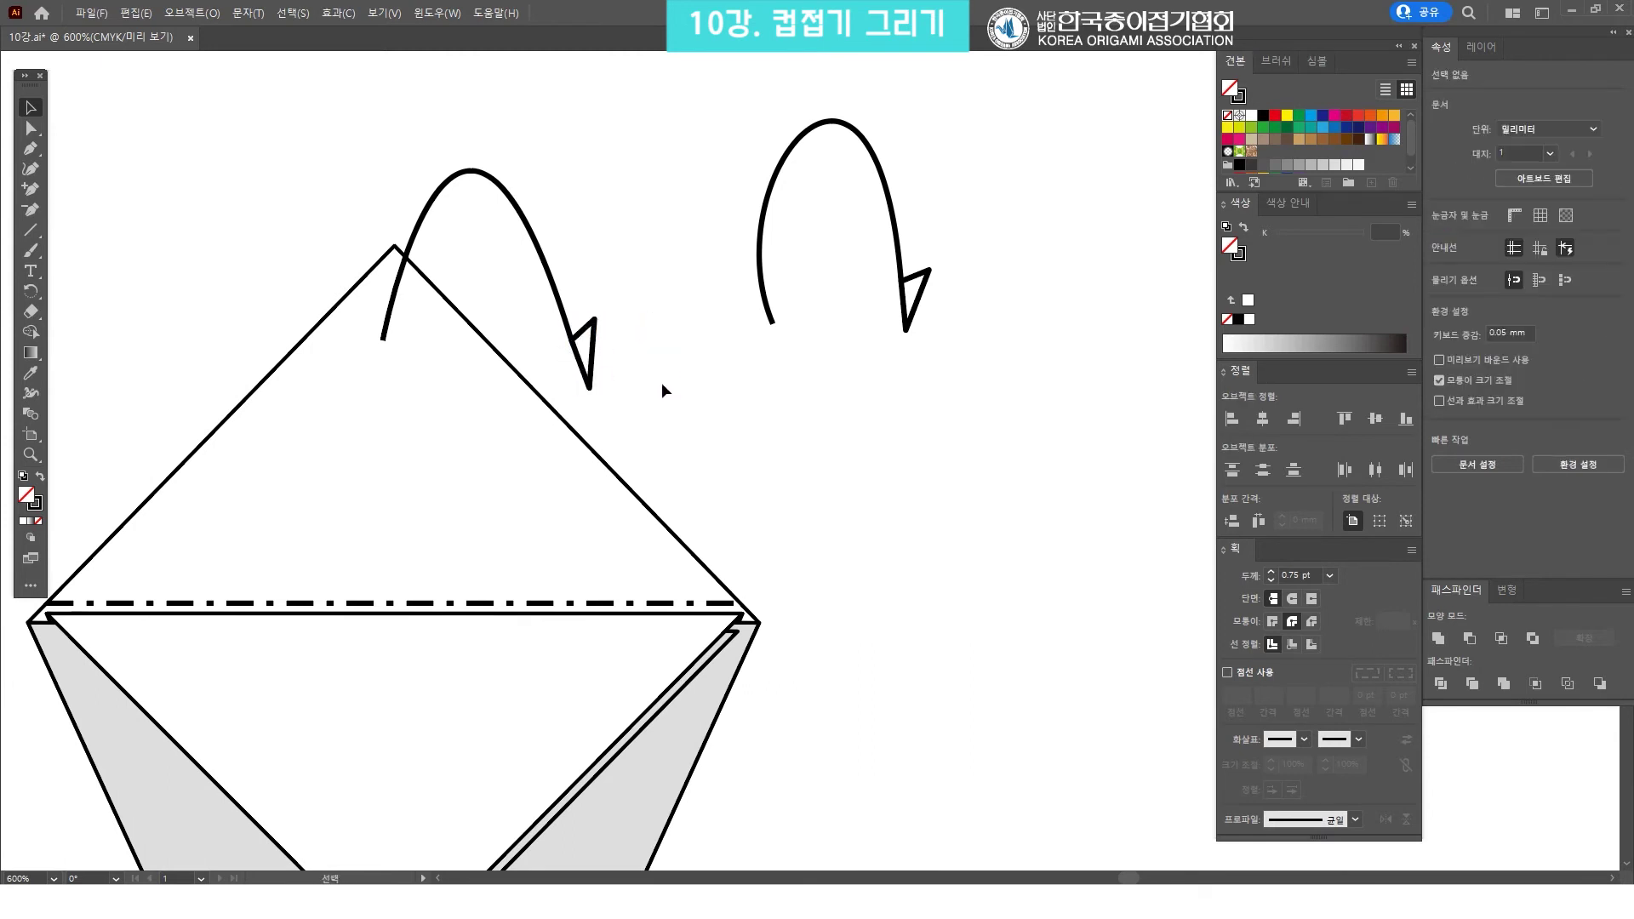
{"action": "scroll", "coordinate": [575, 341], "scroll_direction": "up", "scroll_amount": 1}
{"action": "key", "text": "a"}
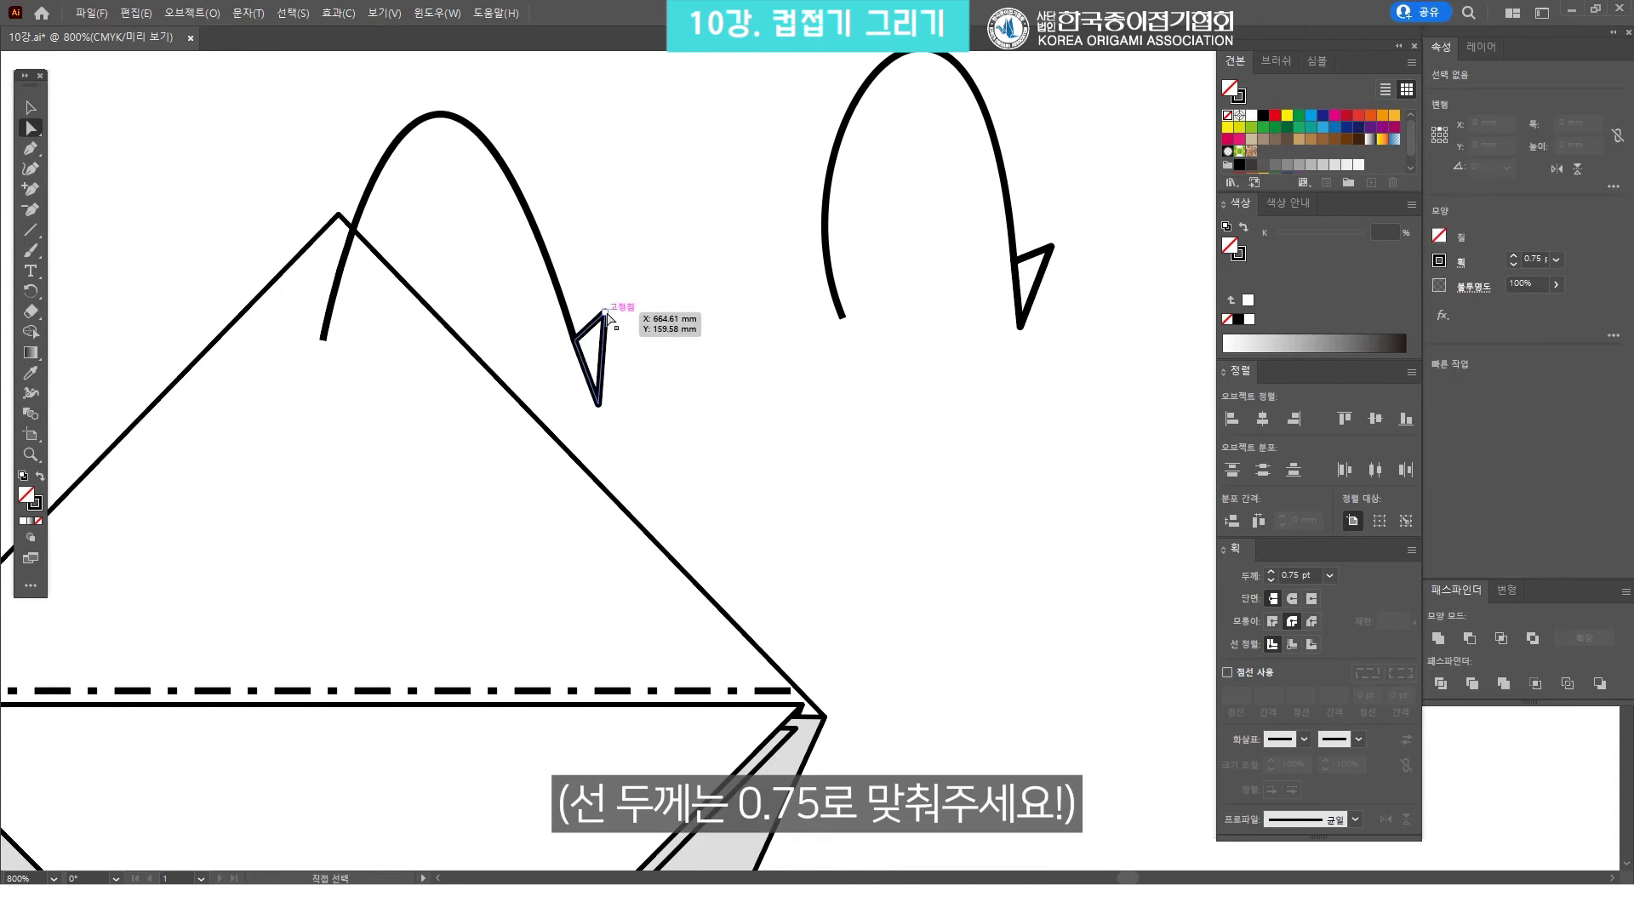
{"action": "left_click", "coordinate": [602, 405]}
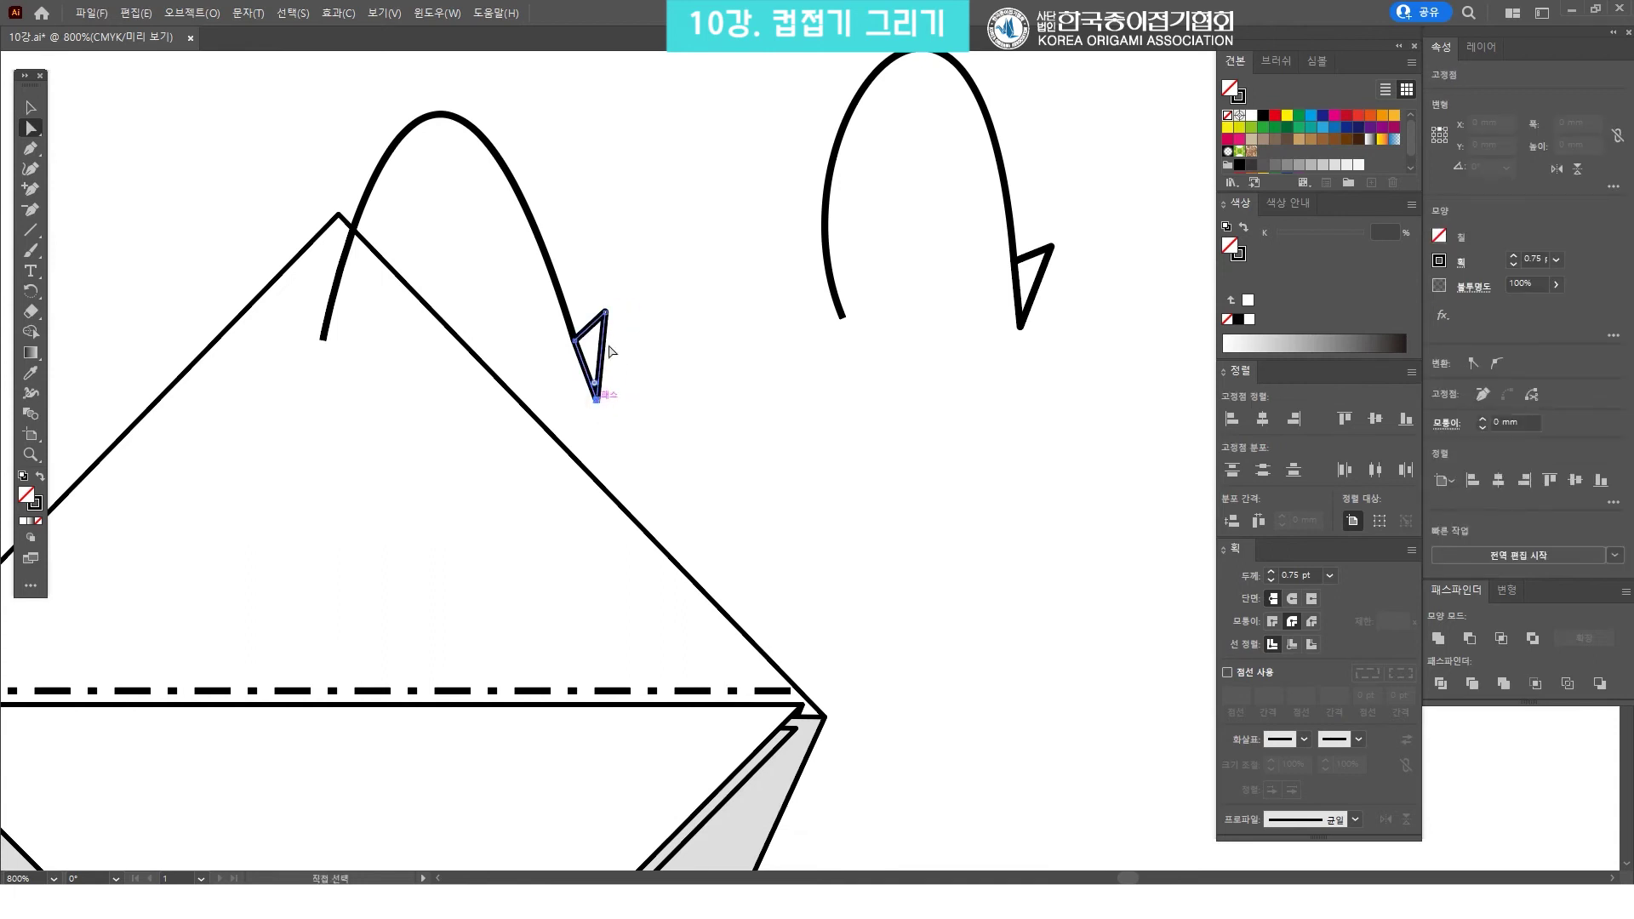
{"action": "left_click", "coordinate": [662, 325]}
{"action": "scroll", "coordinate": [670, 430], "scroll_direction": "down", "scroll_amount": 1}
{"action": "scroll", "coordinate": [671, 429], "scroll_direction": "down", "scroll_amount": 1}
{"action": "scroll", "coordinate": [698, 399], "scroll_direction": "down", "scroll_amount": 1}
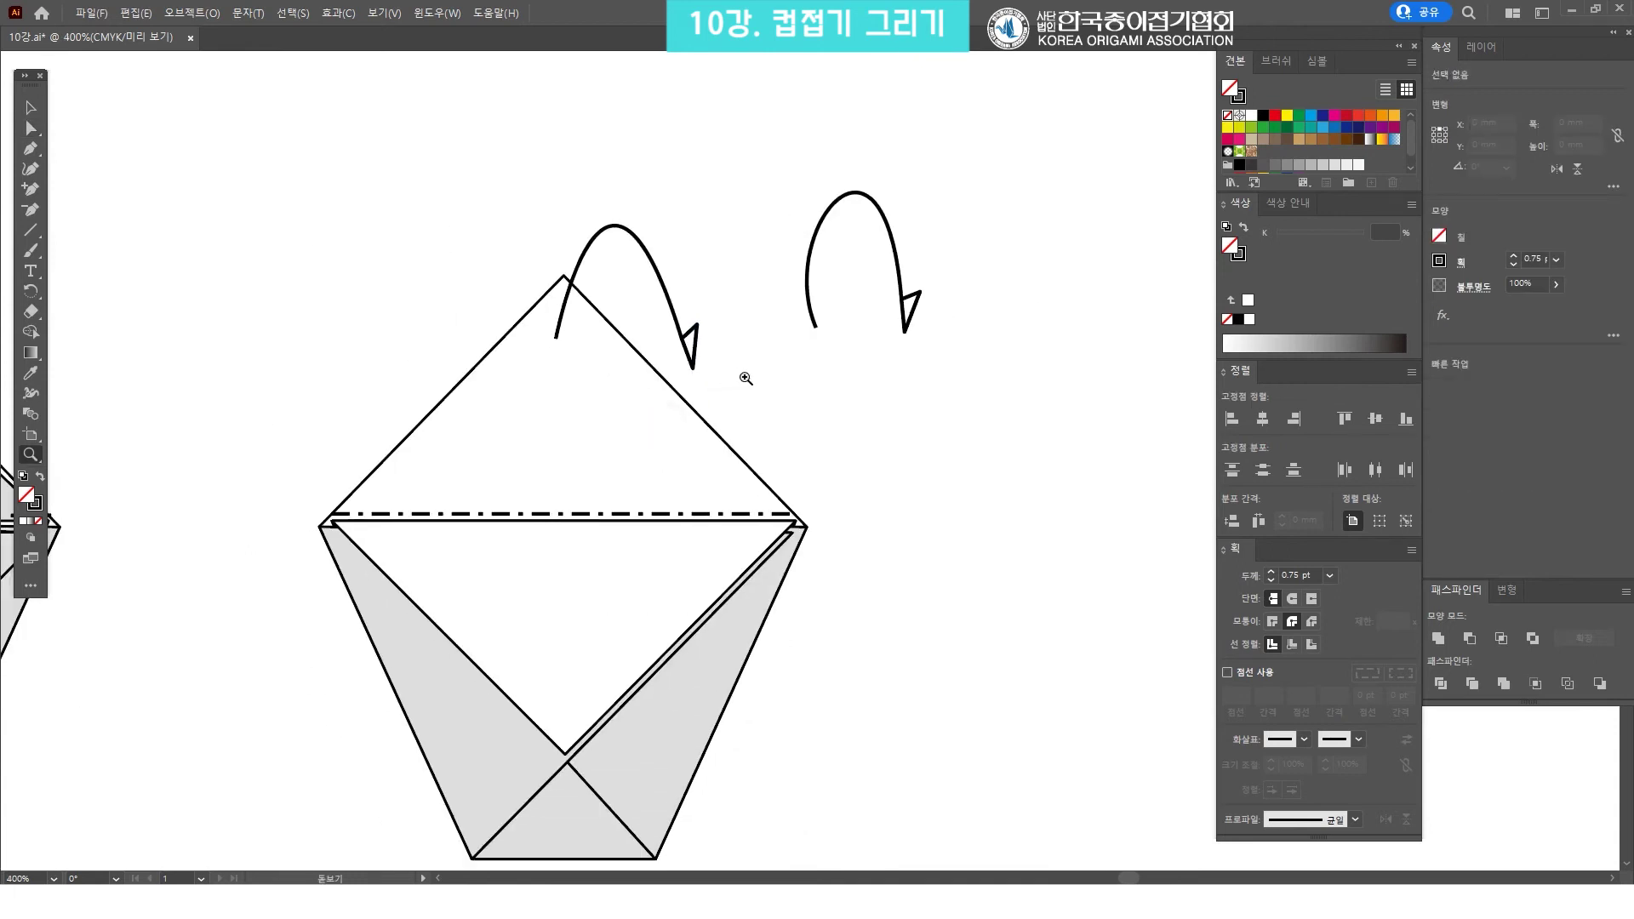
{"action": "key", "text": "v"}
{"action": "left_click", "coordinate": [694, 364]}
{"action": "left_click", "coordinate": [801, 338]}
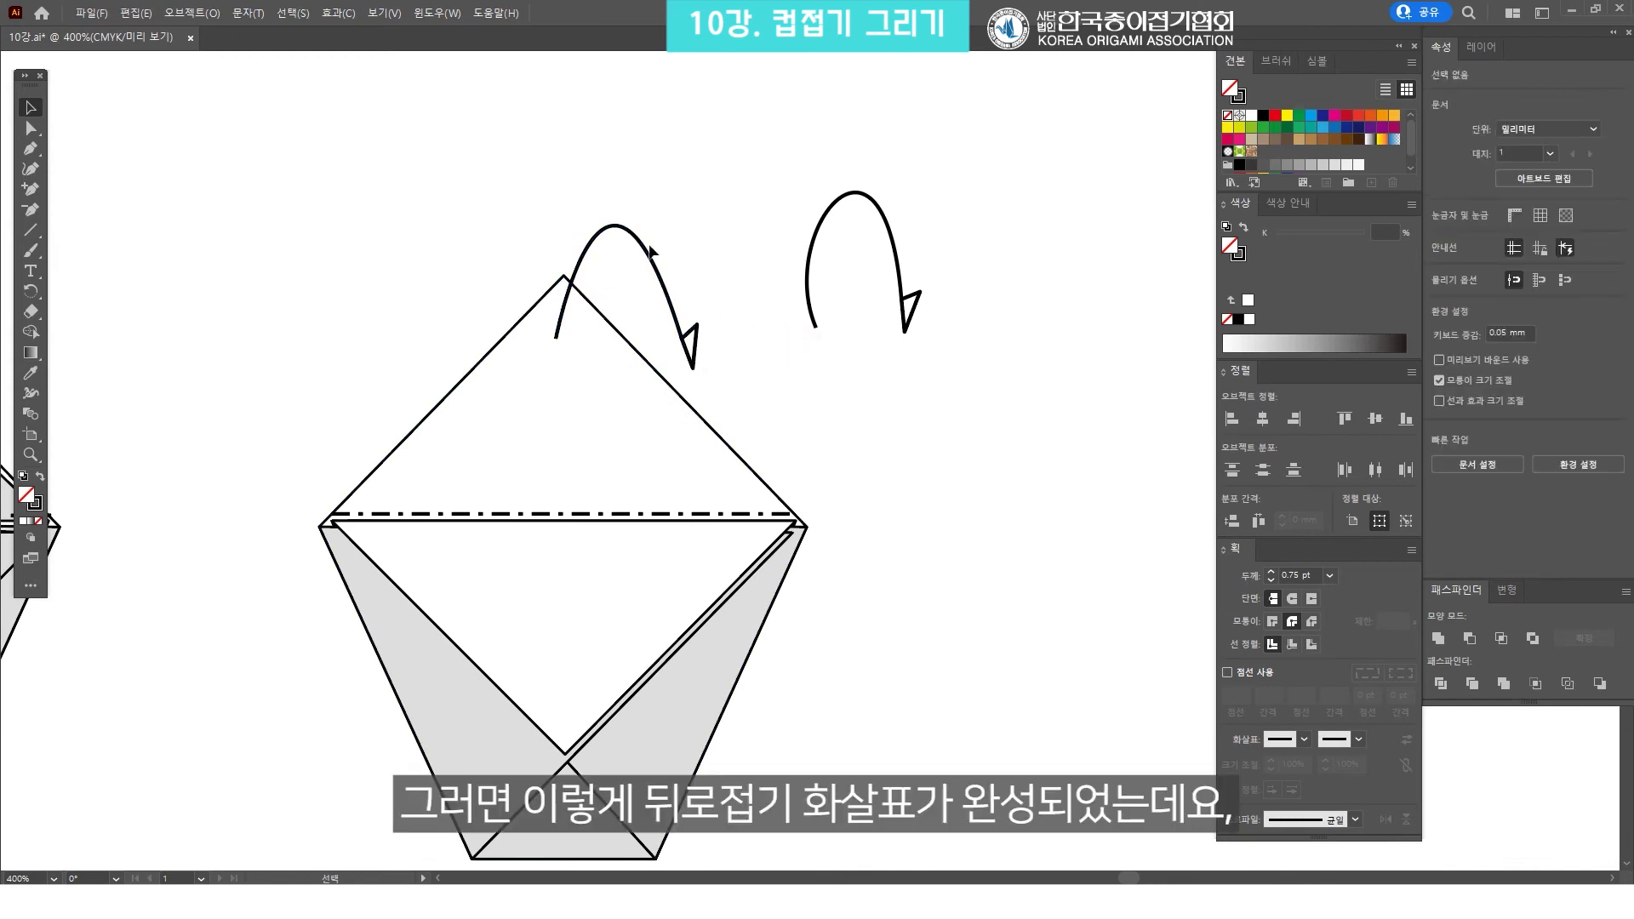
{"action": "left_click_drag", "start_coordinate": [729, 390], "coordinate": [729, 374]}
{"action": "key", "text": "a"}
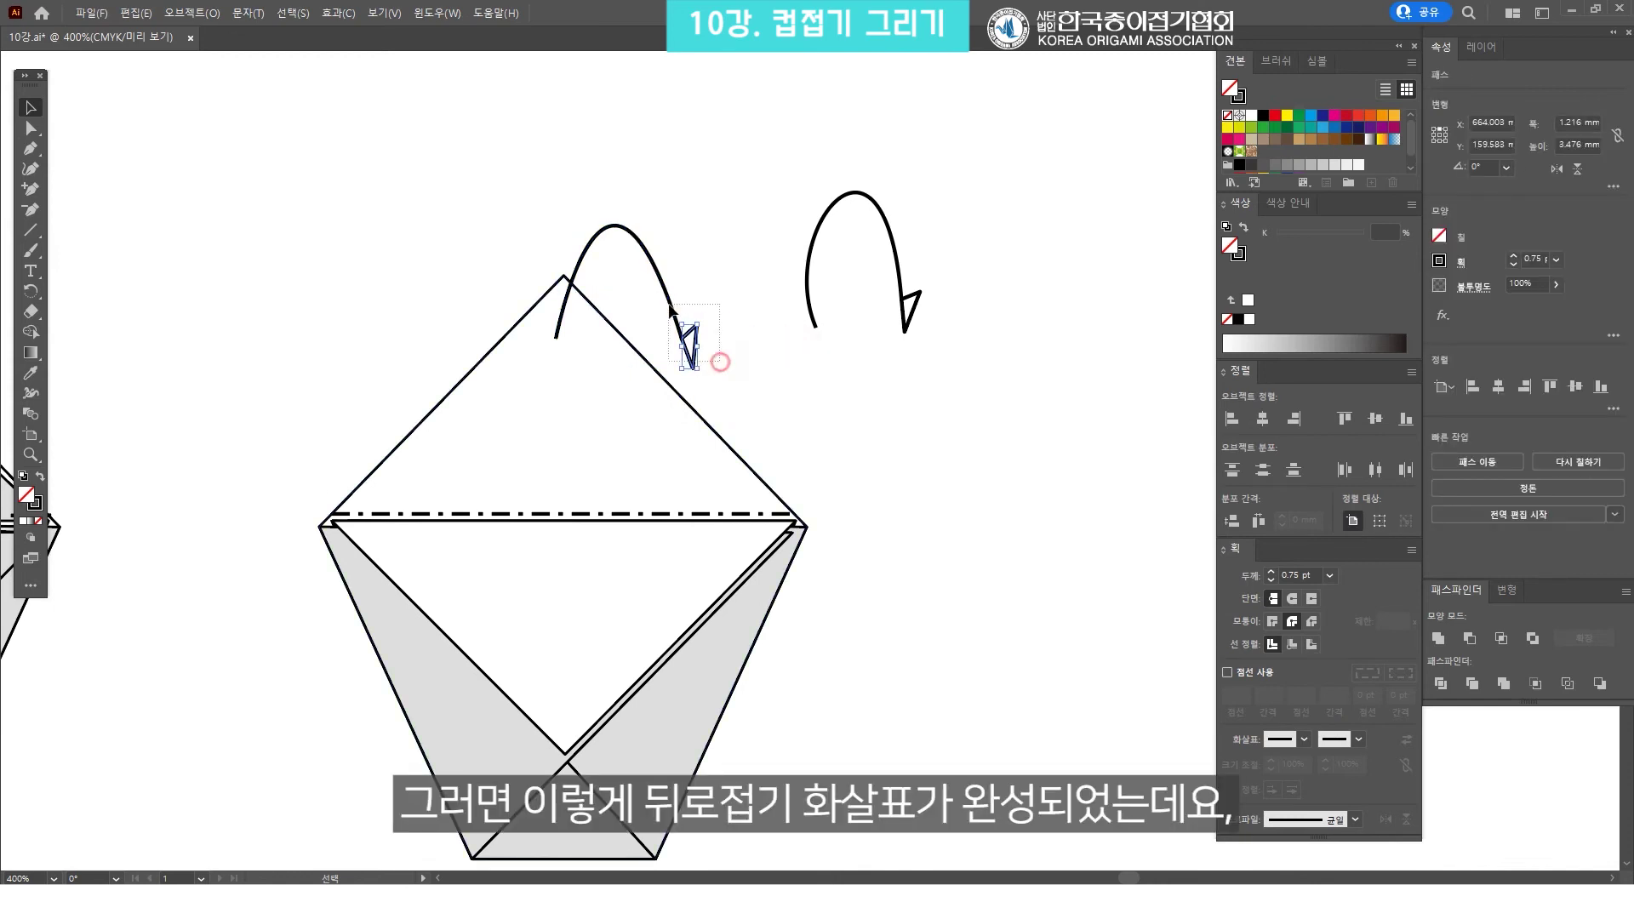
{"action": "scroll", "coordinate": [740, 354], "scroll_direction": "up", "scroll_amount": 1}
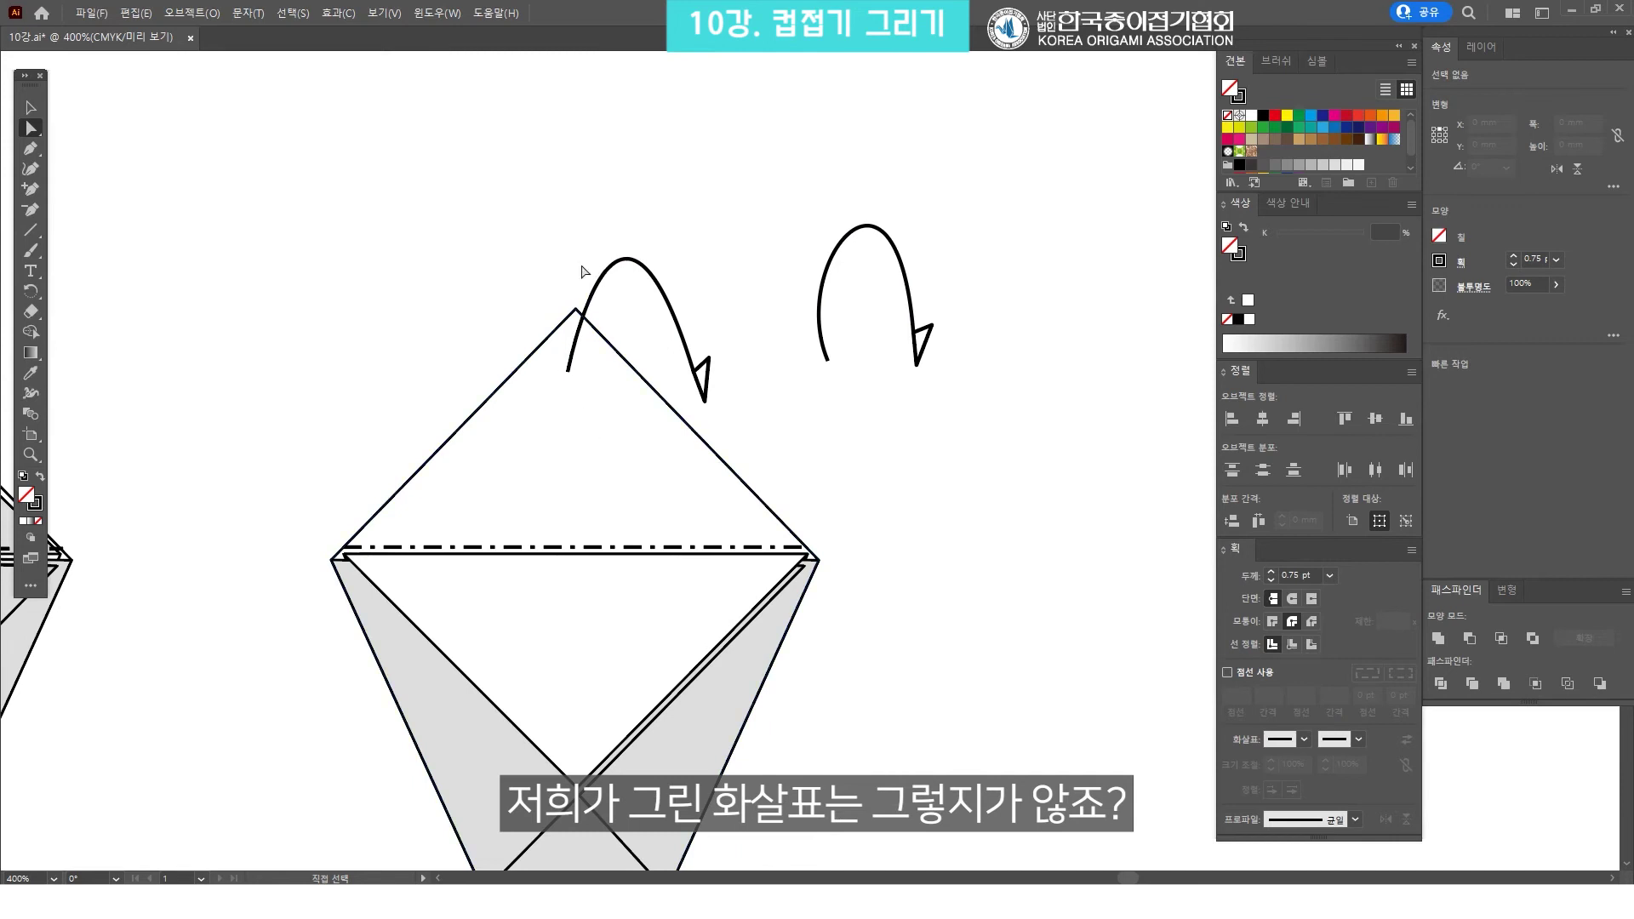
{"action": "left_click", "coordinate": [708, 238]}
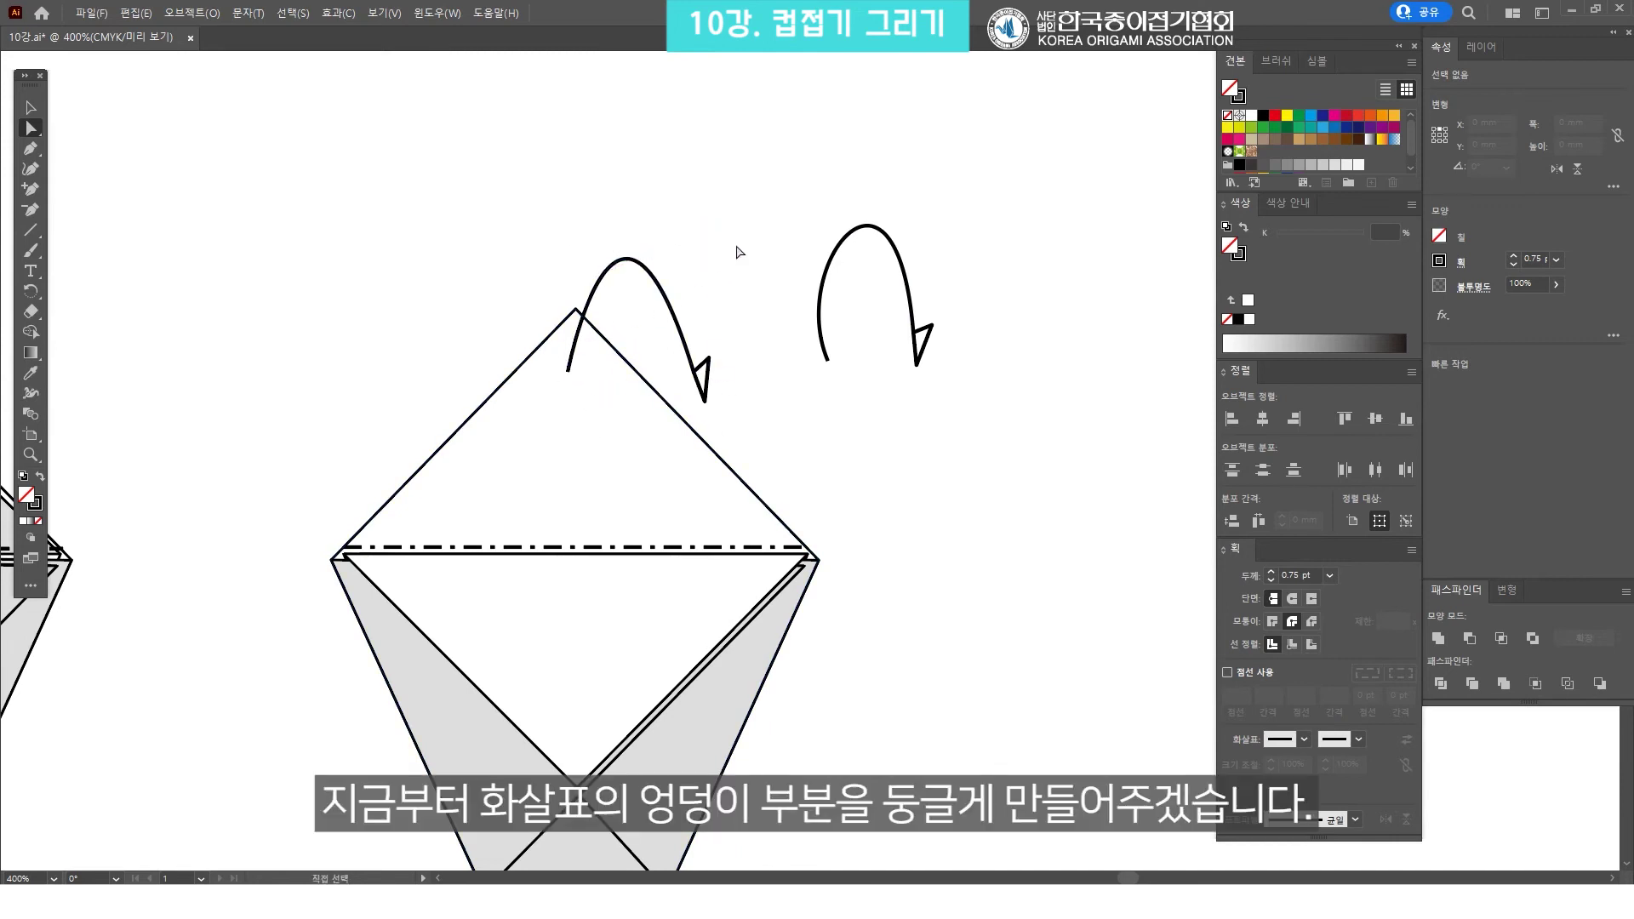
{"action": "scroll", "coordinate": [762, 354], "scroll_direction": "right", "scroll_amount": 3}
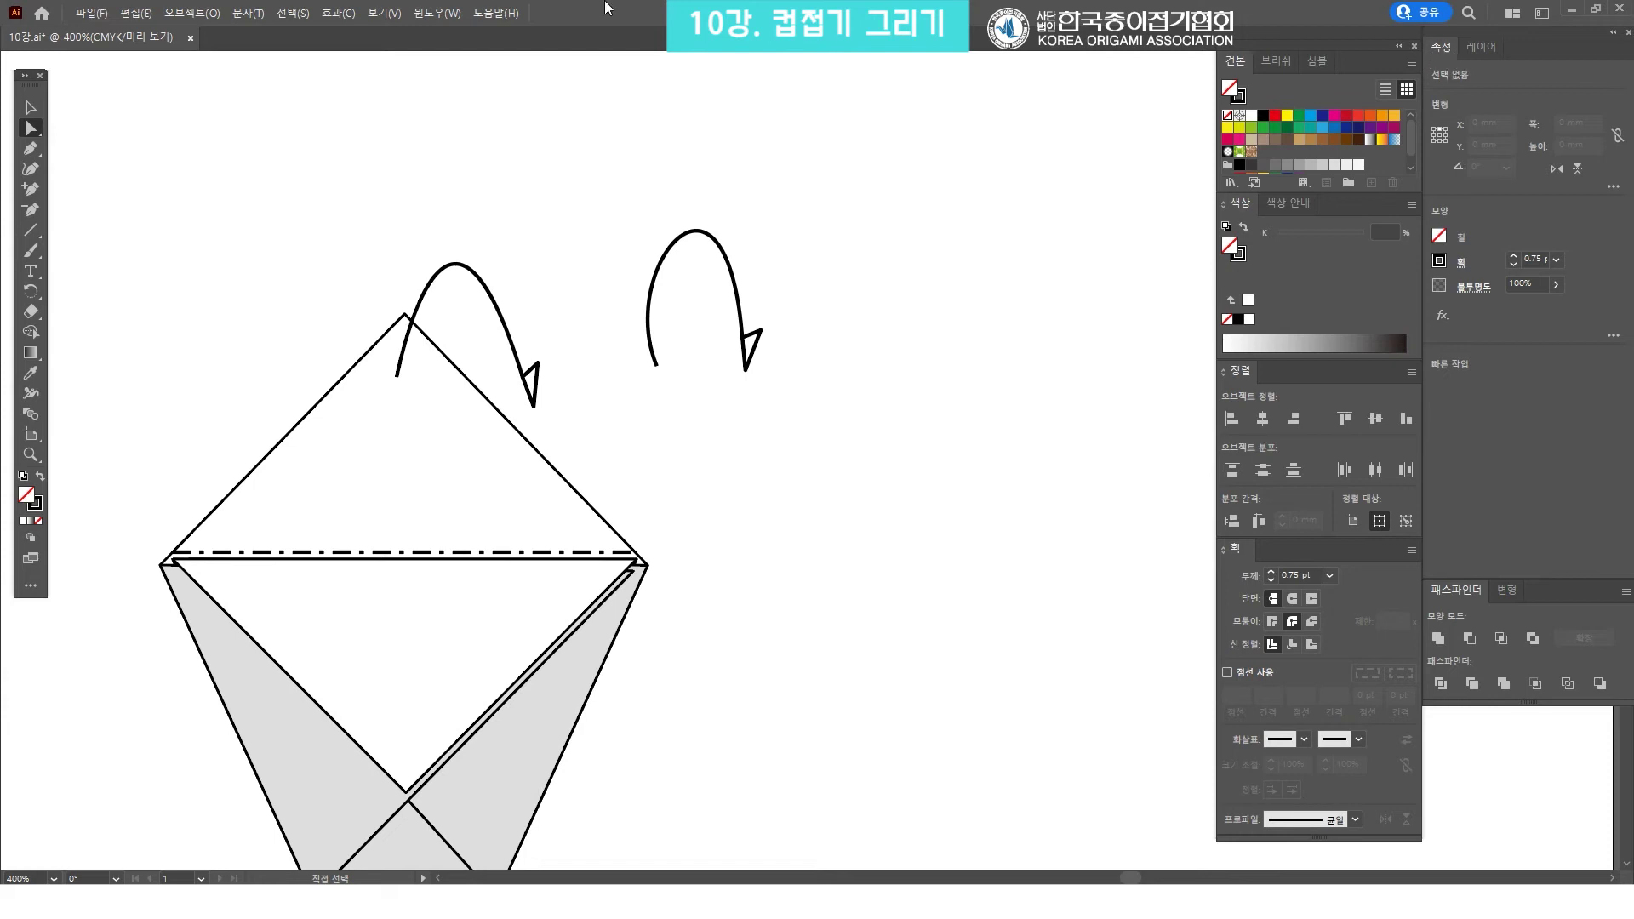
{"action": "left_click", "coordinate": [439, 13]}
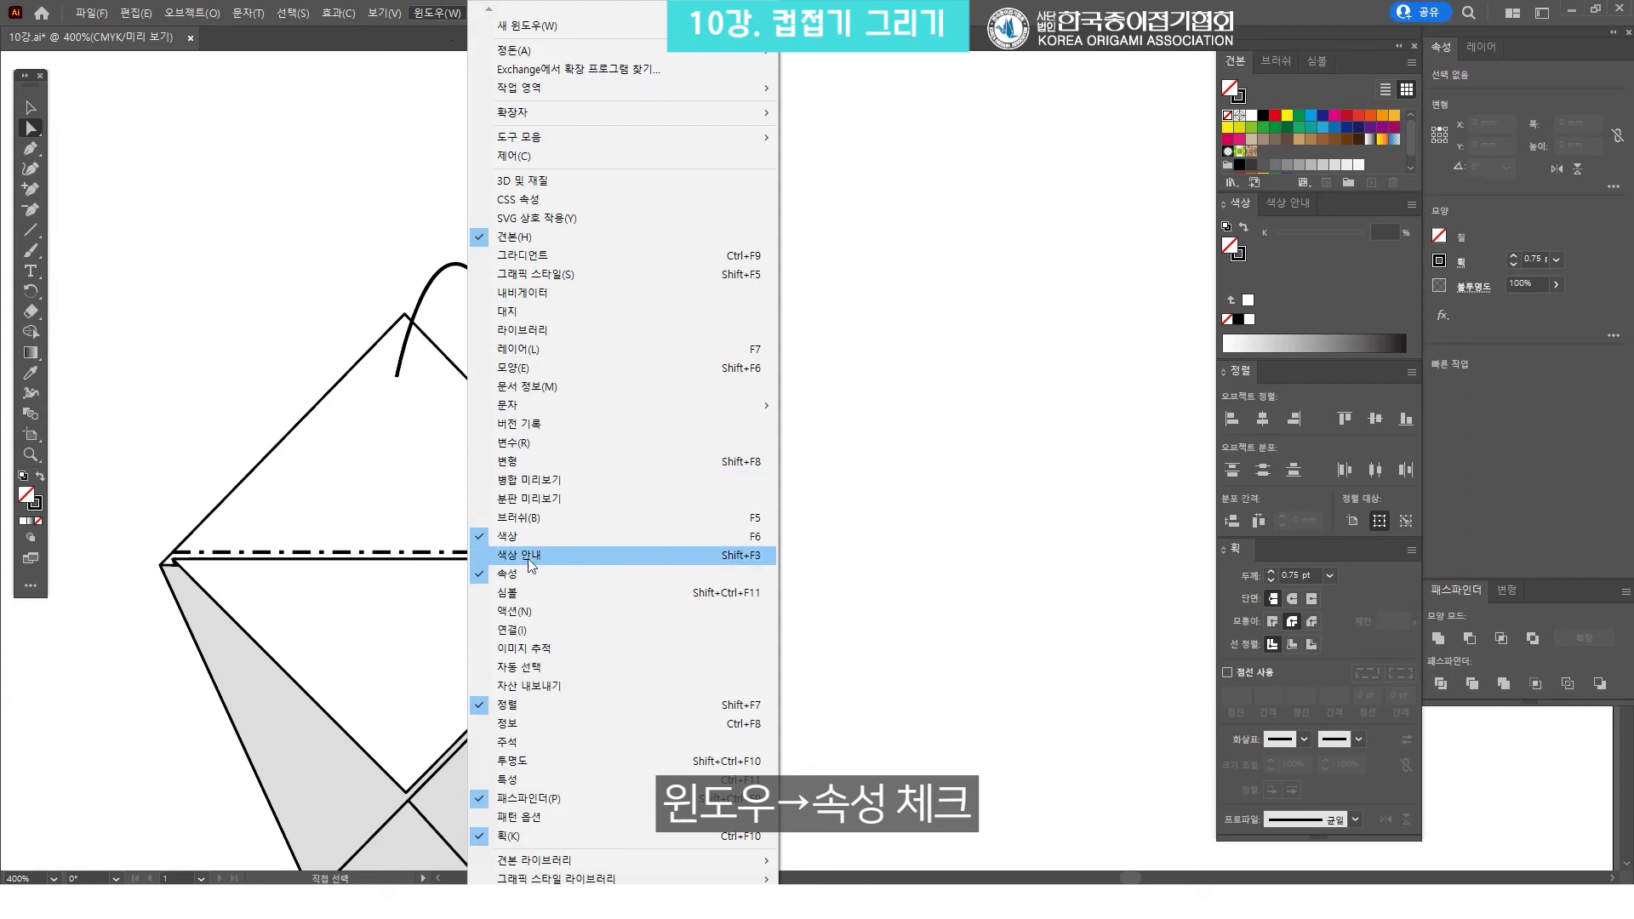
{"action": "left_click", "coordinate": [859, 256]}
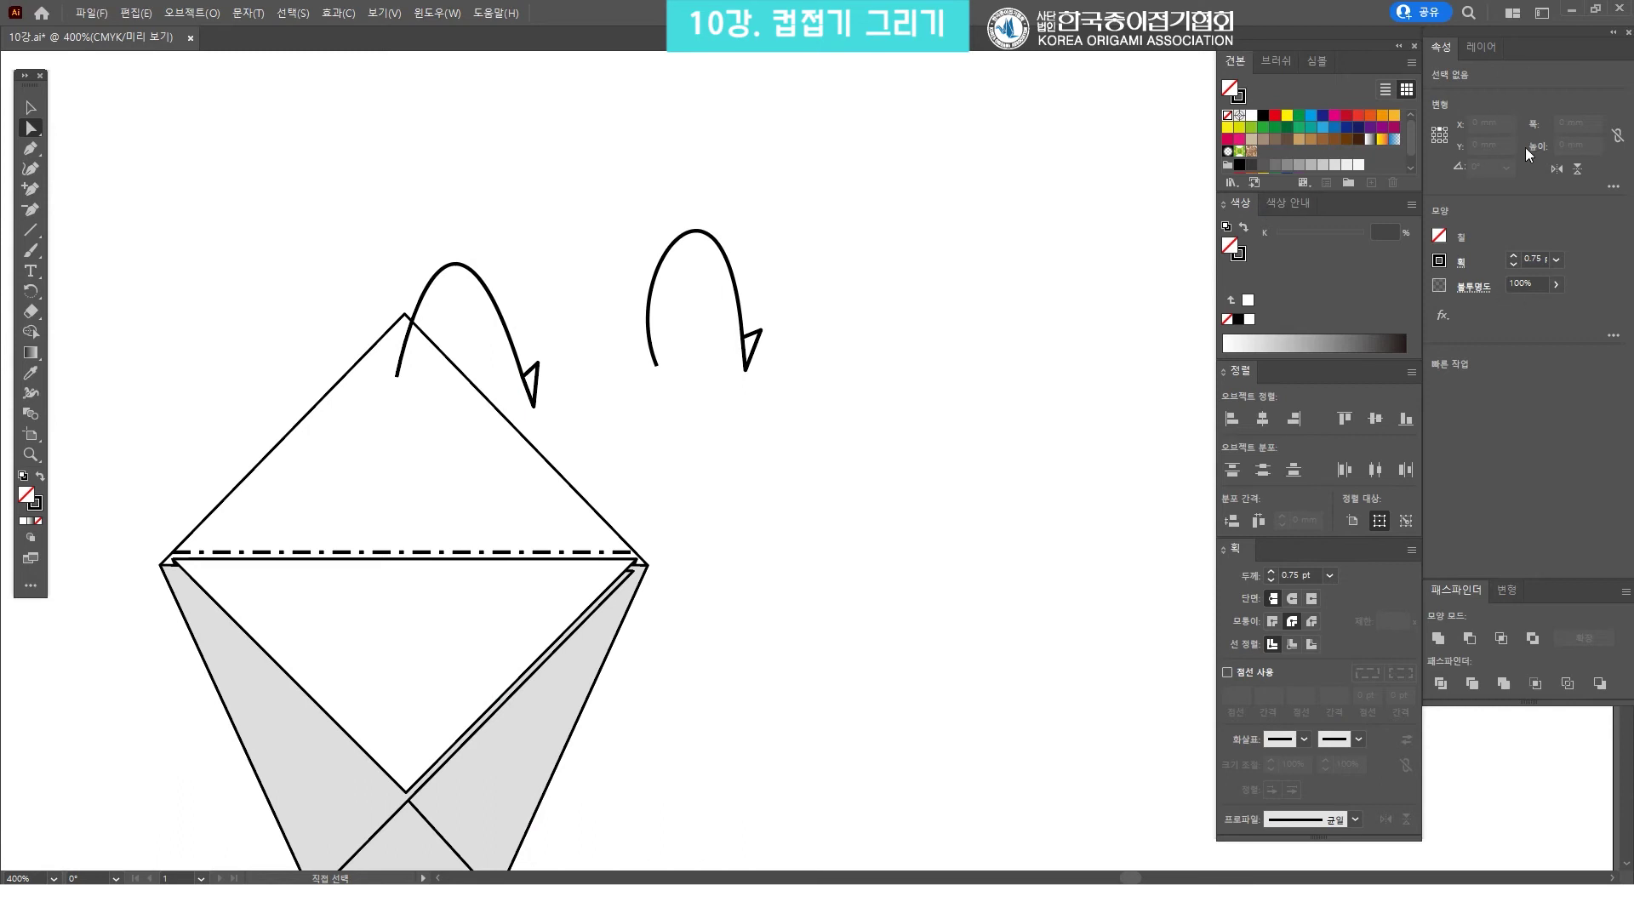
{"action": "left_click_drag", "start_coordinate": [432, 374], "coordinate": [627, 349]}
{"action": "left_click", "coordinate": [598, 355]}
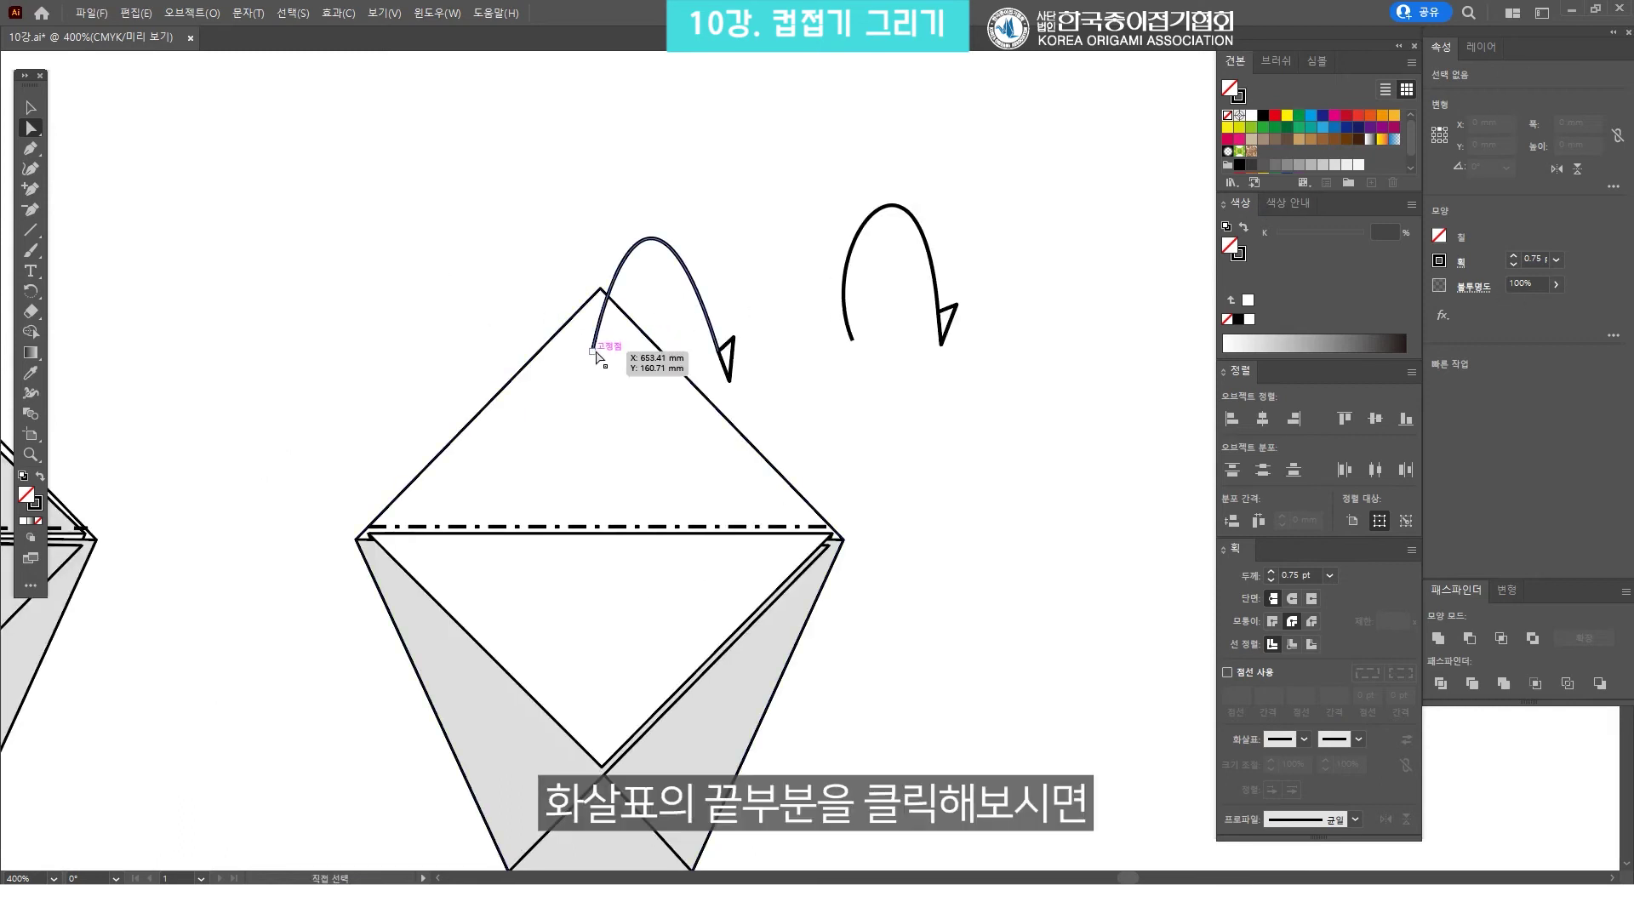
Convert the left arrow's start anchor to smooth and drag its handles and tail into a rounder arc
{"action": "left_click", "coordinate": [595, 352]}
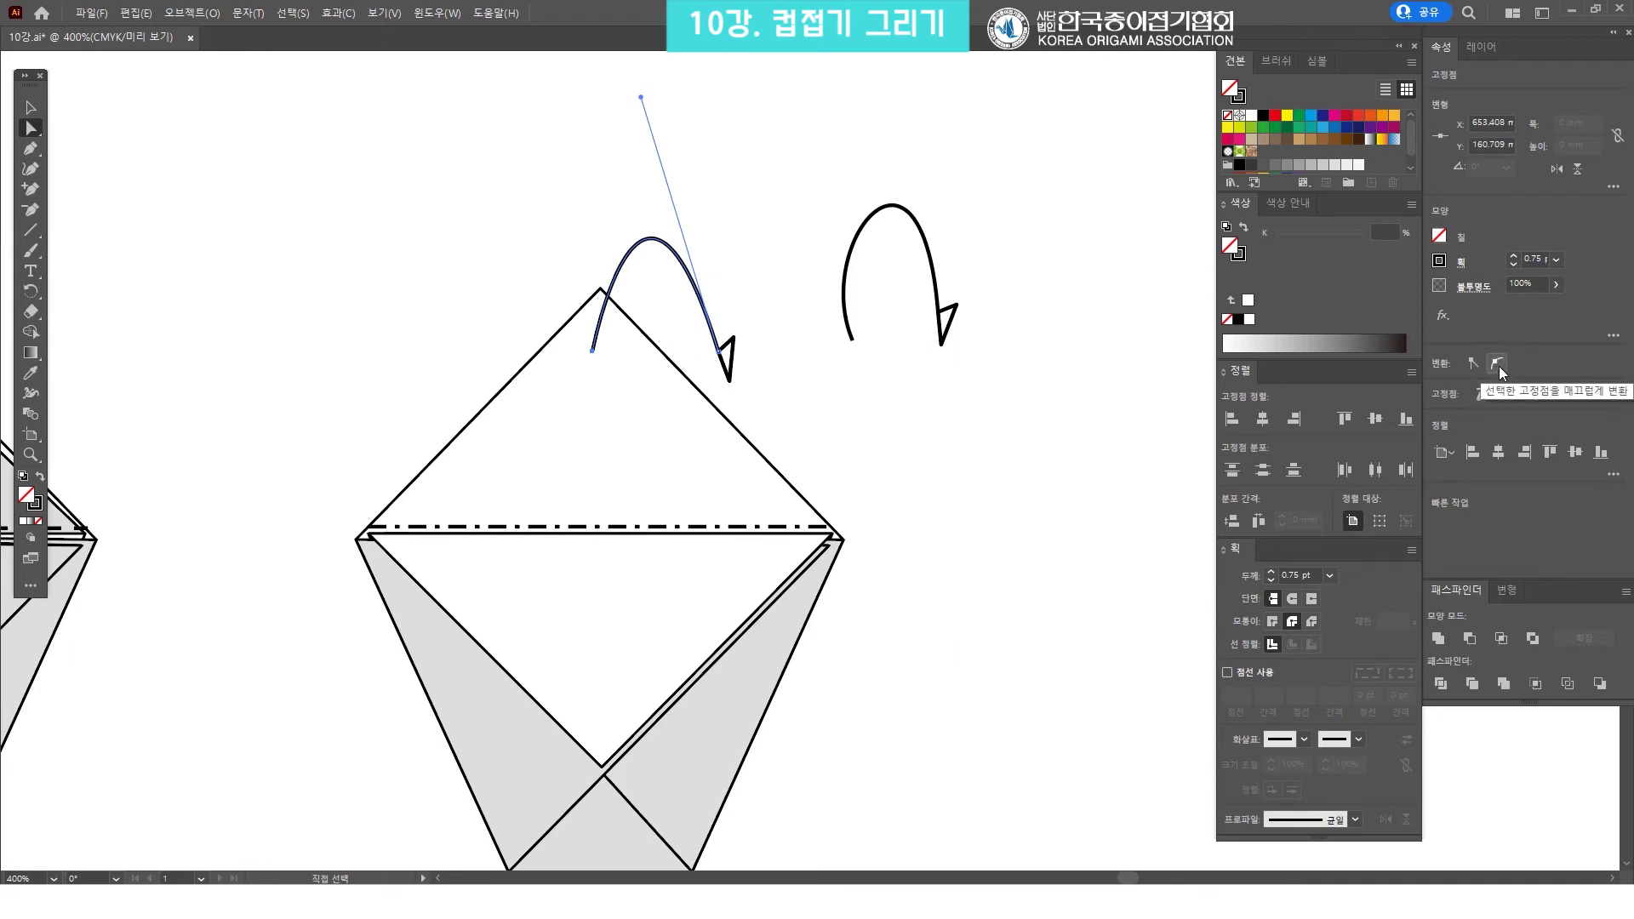
{"action": "left_click", "coordinate": [1498, 366]}
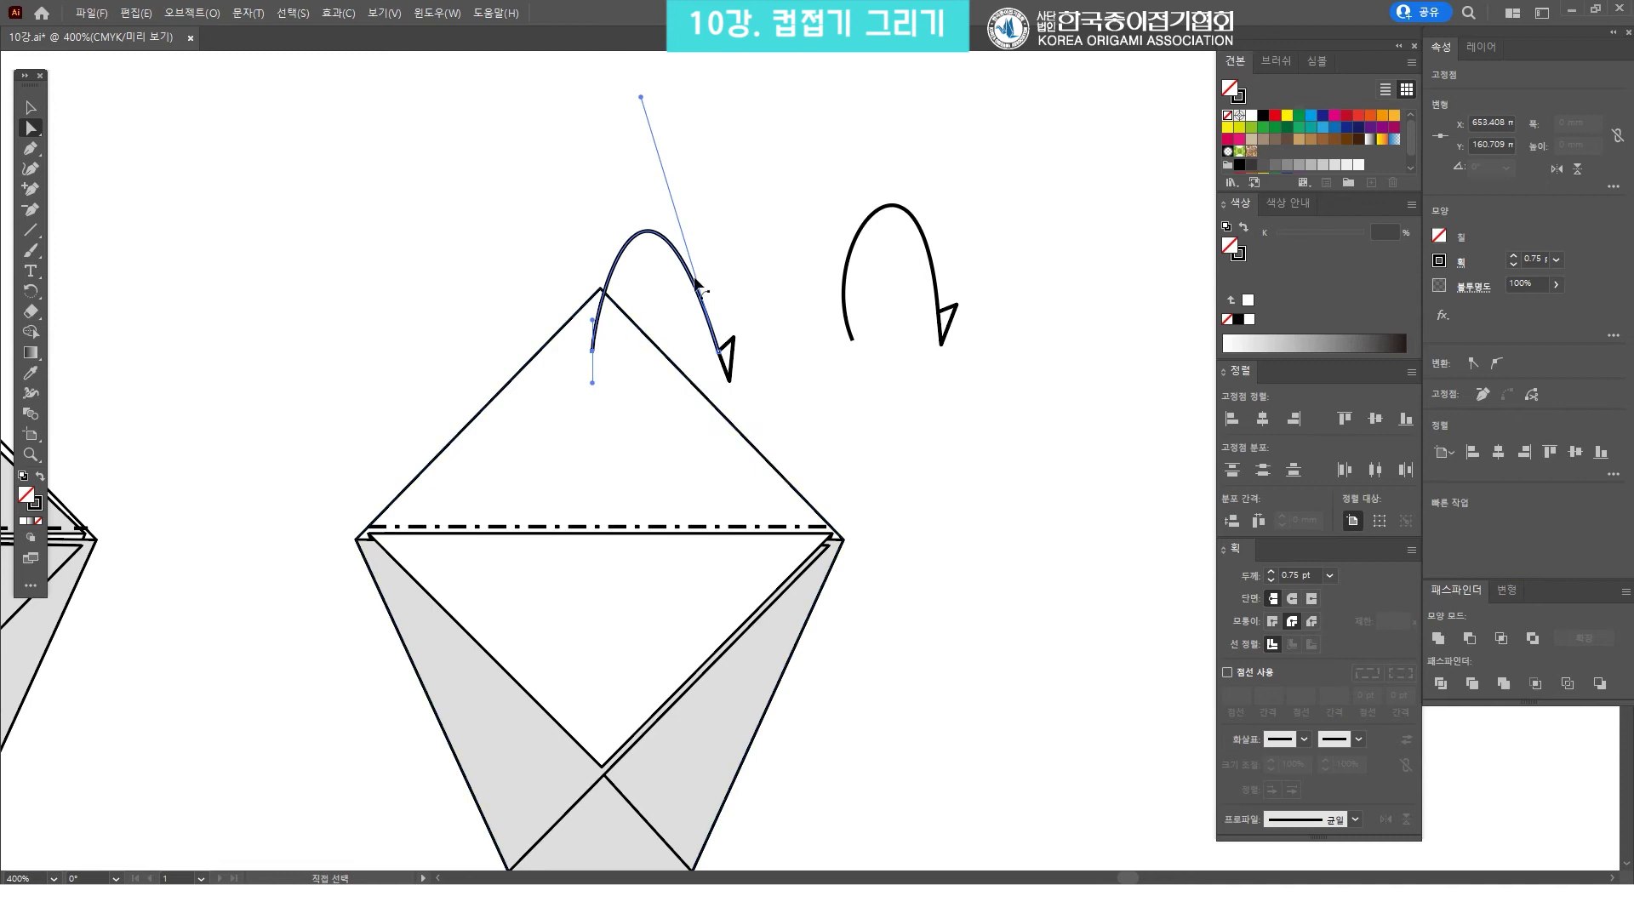
{"action": "left_click_drag", "start_coordinate": [594, 322], "coordinate": [552, 273]}
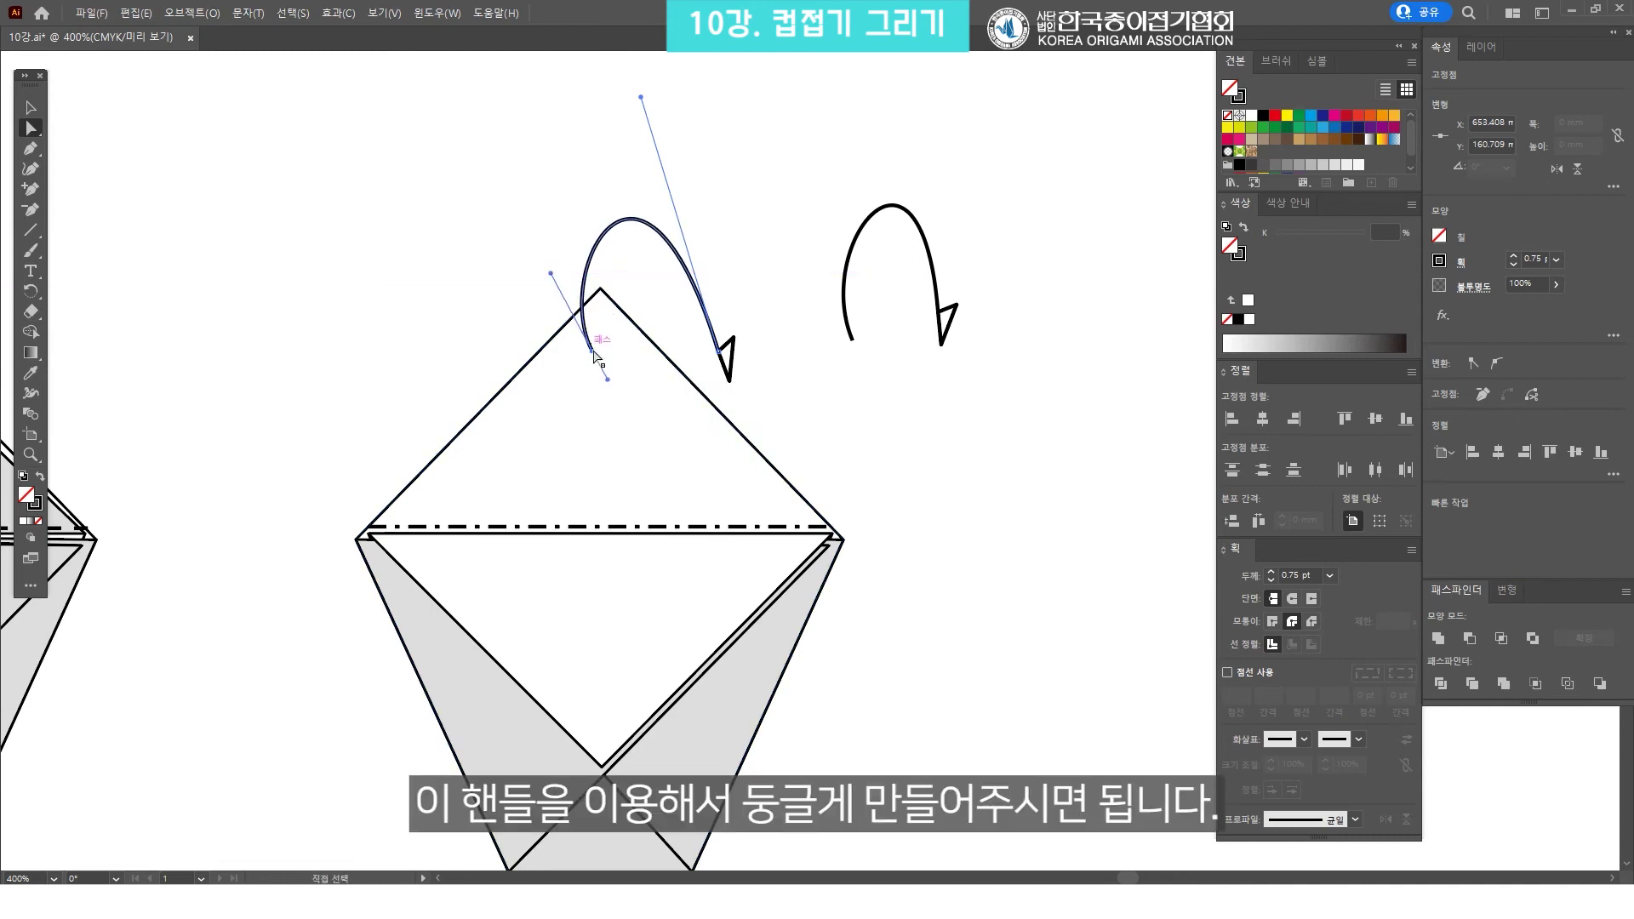
{"action": "left_click_drag", "start_coordinate": [591, 349], "coordinate": [608, 369]}
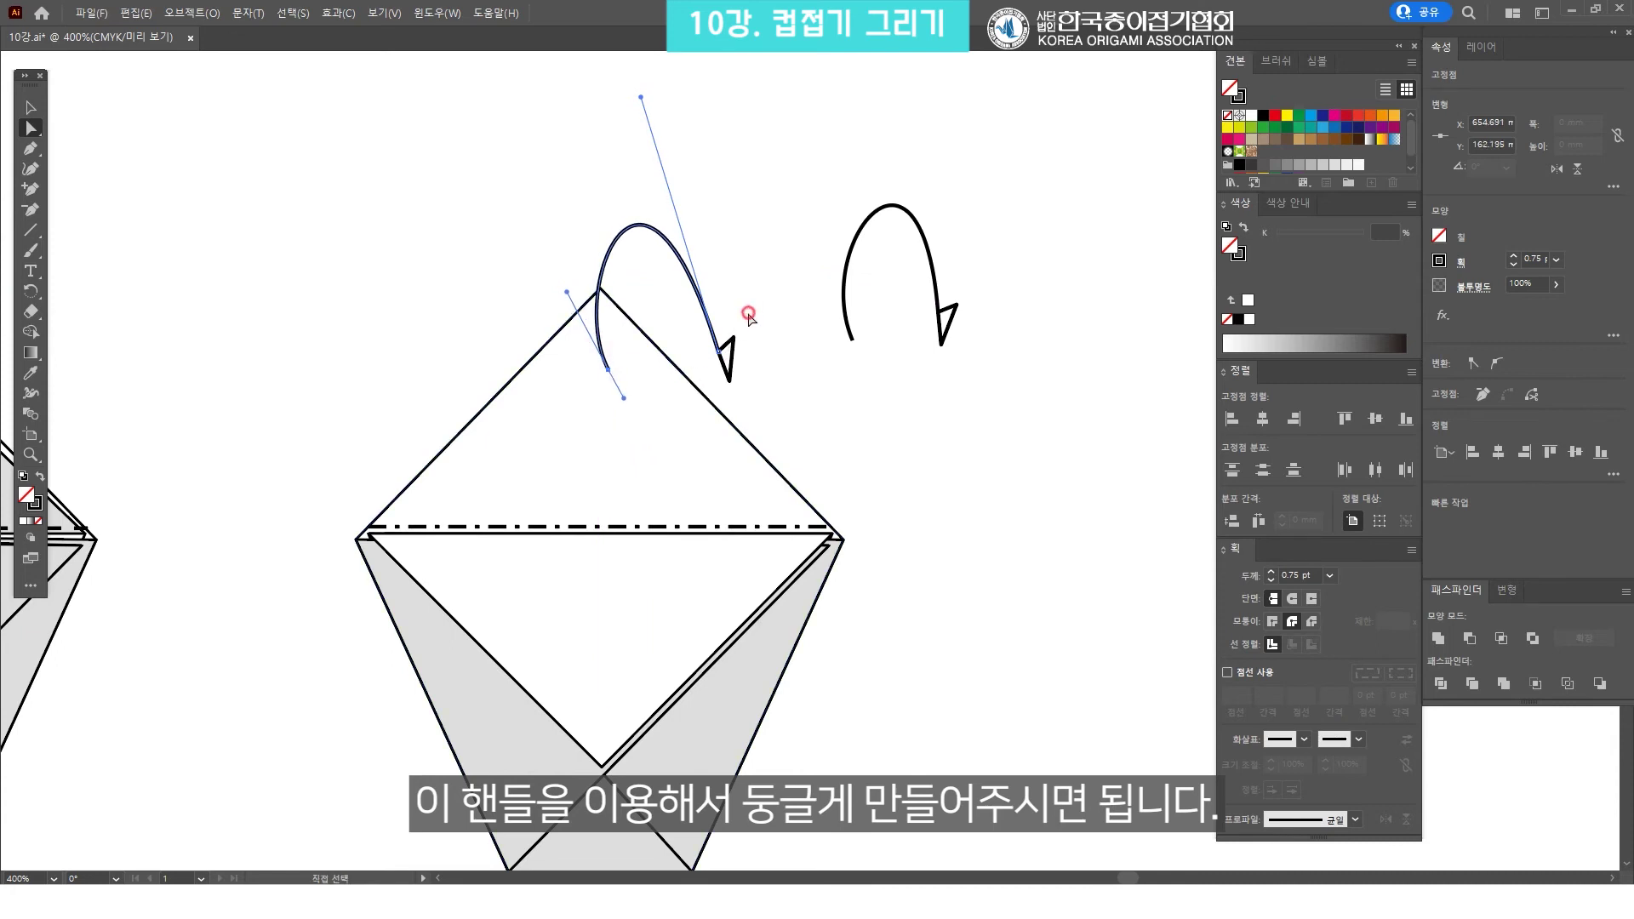
{"action": "left_click", "coordinate": [746, 323]}
{"action": "left_click", "coordinate": [612, 248]}
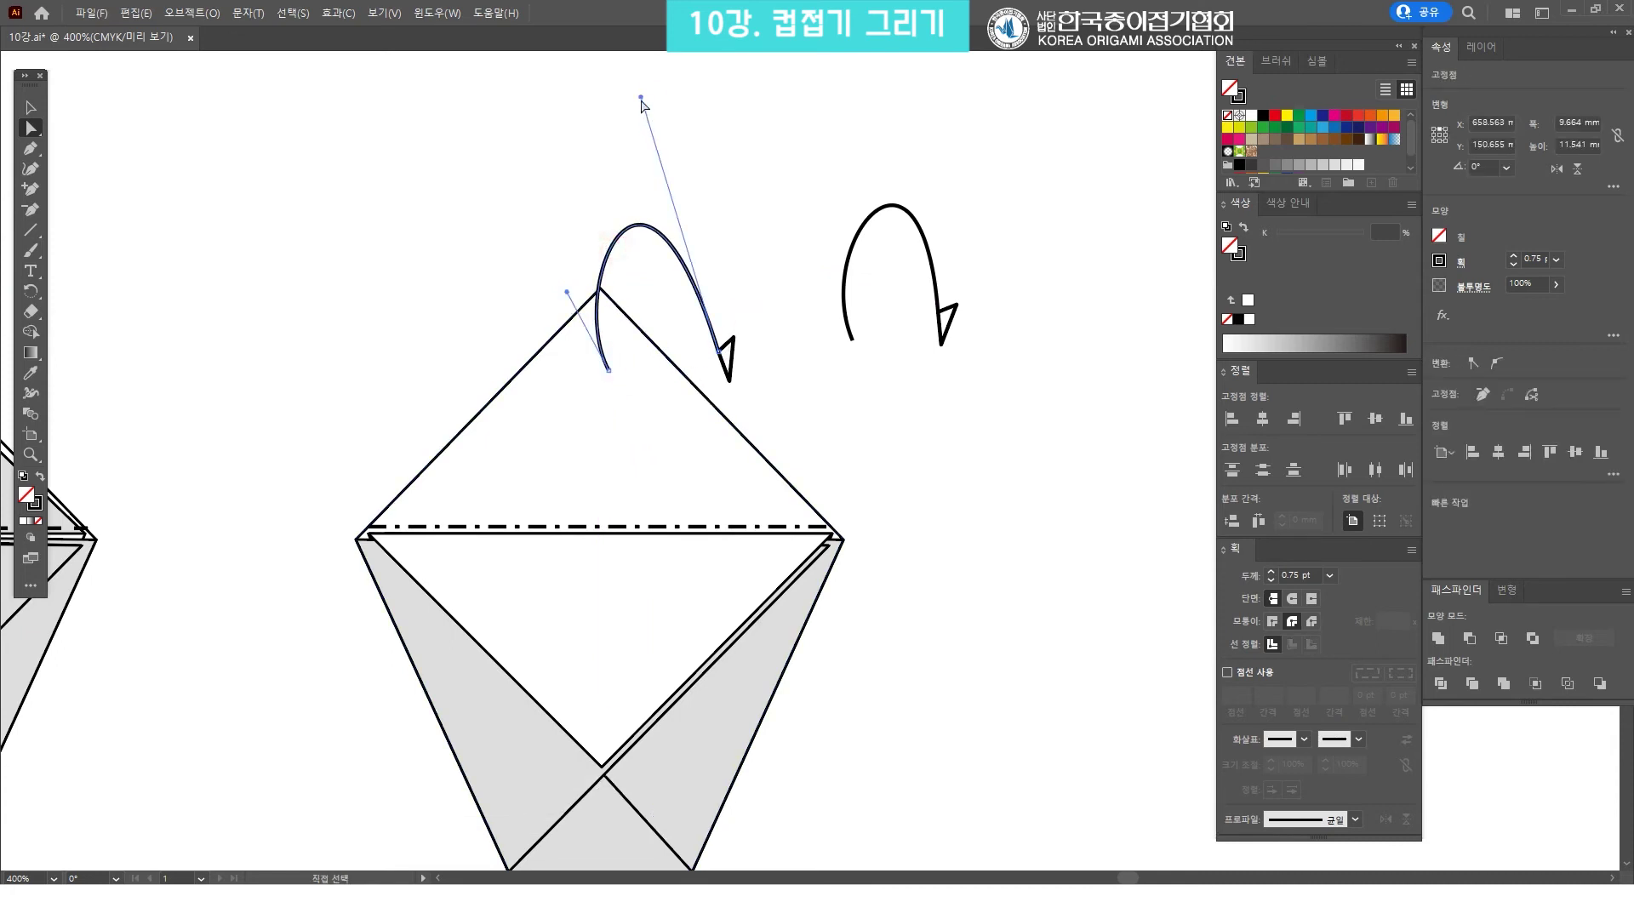
{"action": "left_click_drag", "start_coordinate": [641, 98], "coordinate": [655, 140]}
{"action": "left_click", "coordinate": [686, 170]}
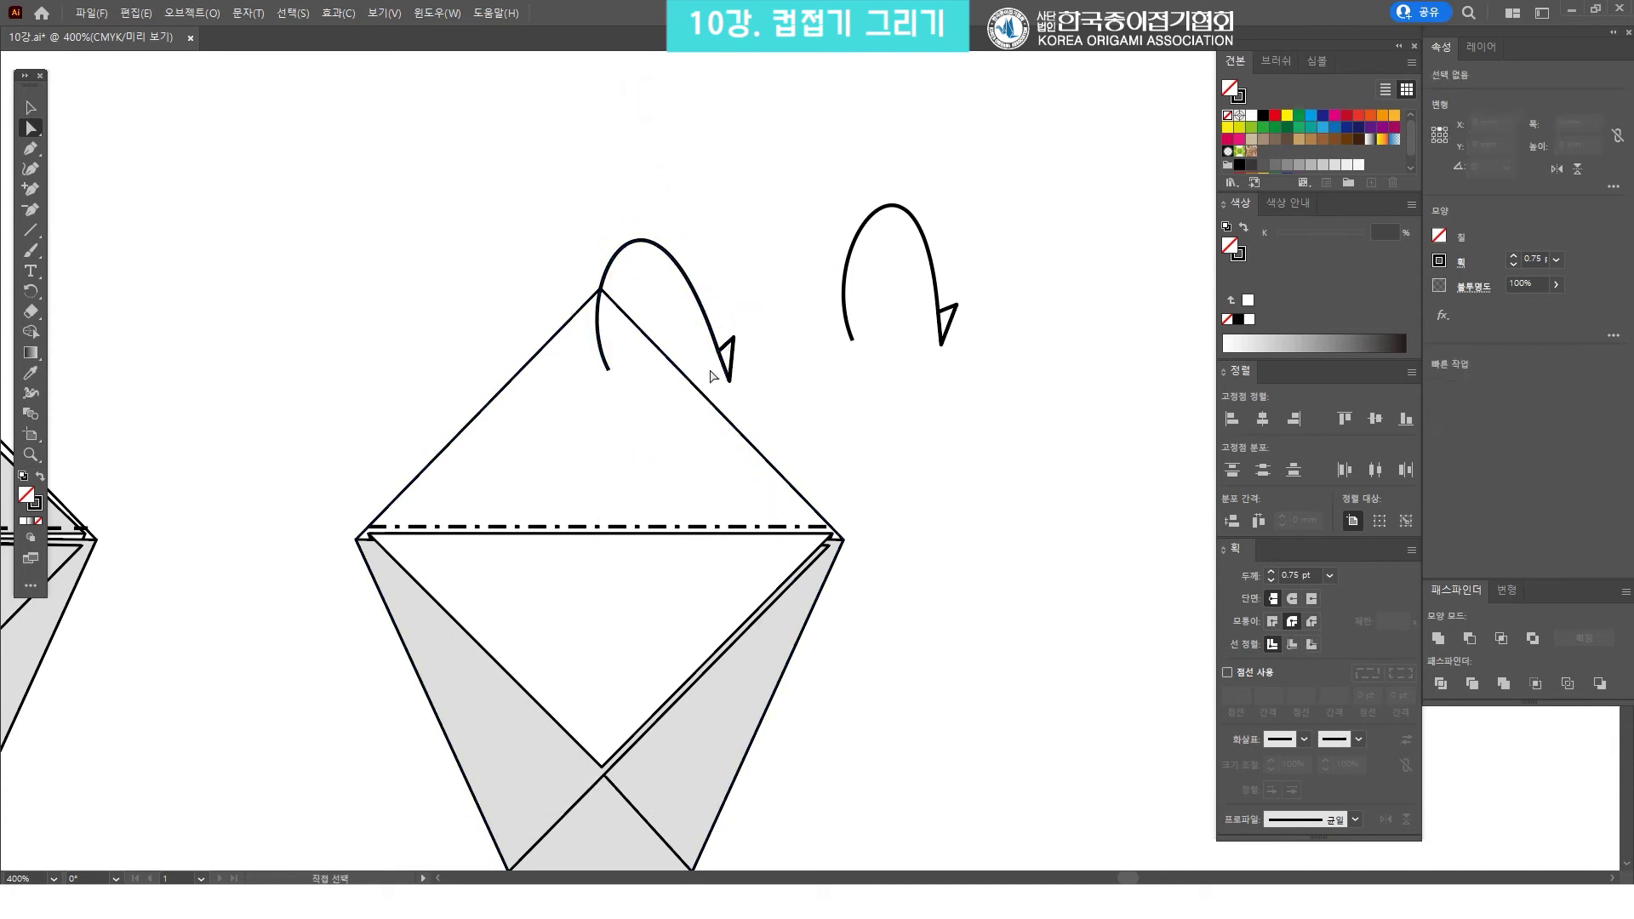
{"action": "key", "text": "ctrl+minus"}
{"action": "left_click", "coordinate": [759, 398]}
{"action": "key", "text": "v"}
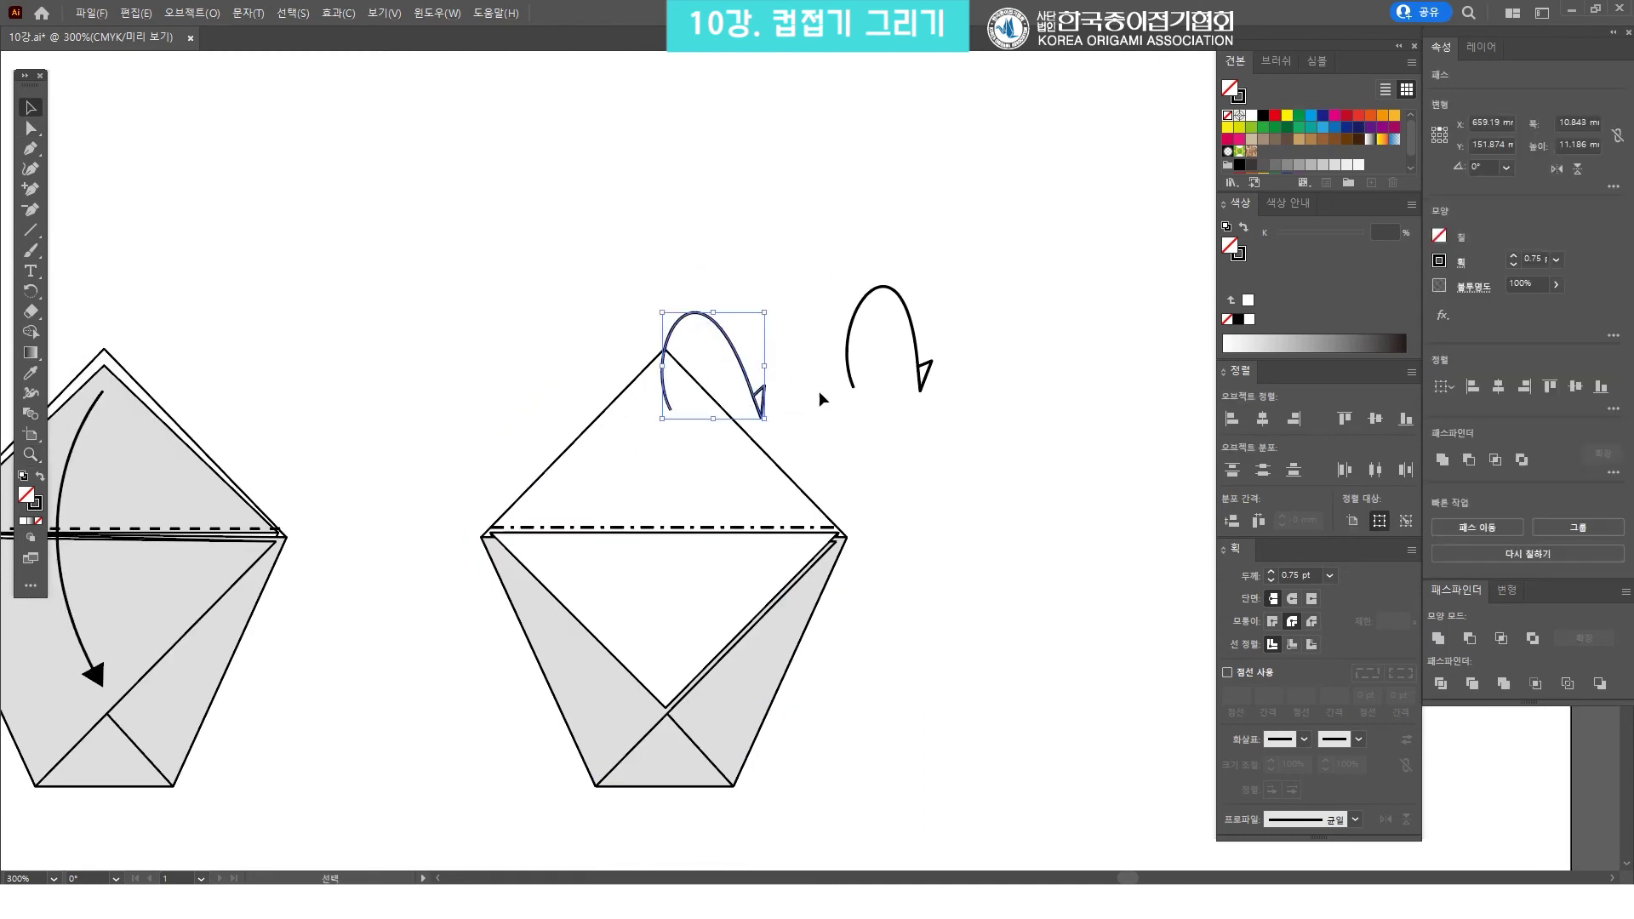
{"action": "left_click_drag", "start_coordinate": [814, 390], "coordinate": [831, 420]}
{"action": "left_click", "coordinate": [884, 409]}
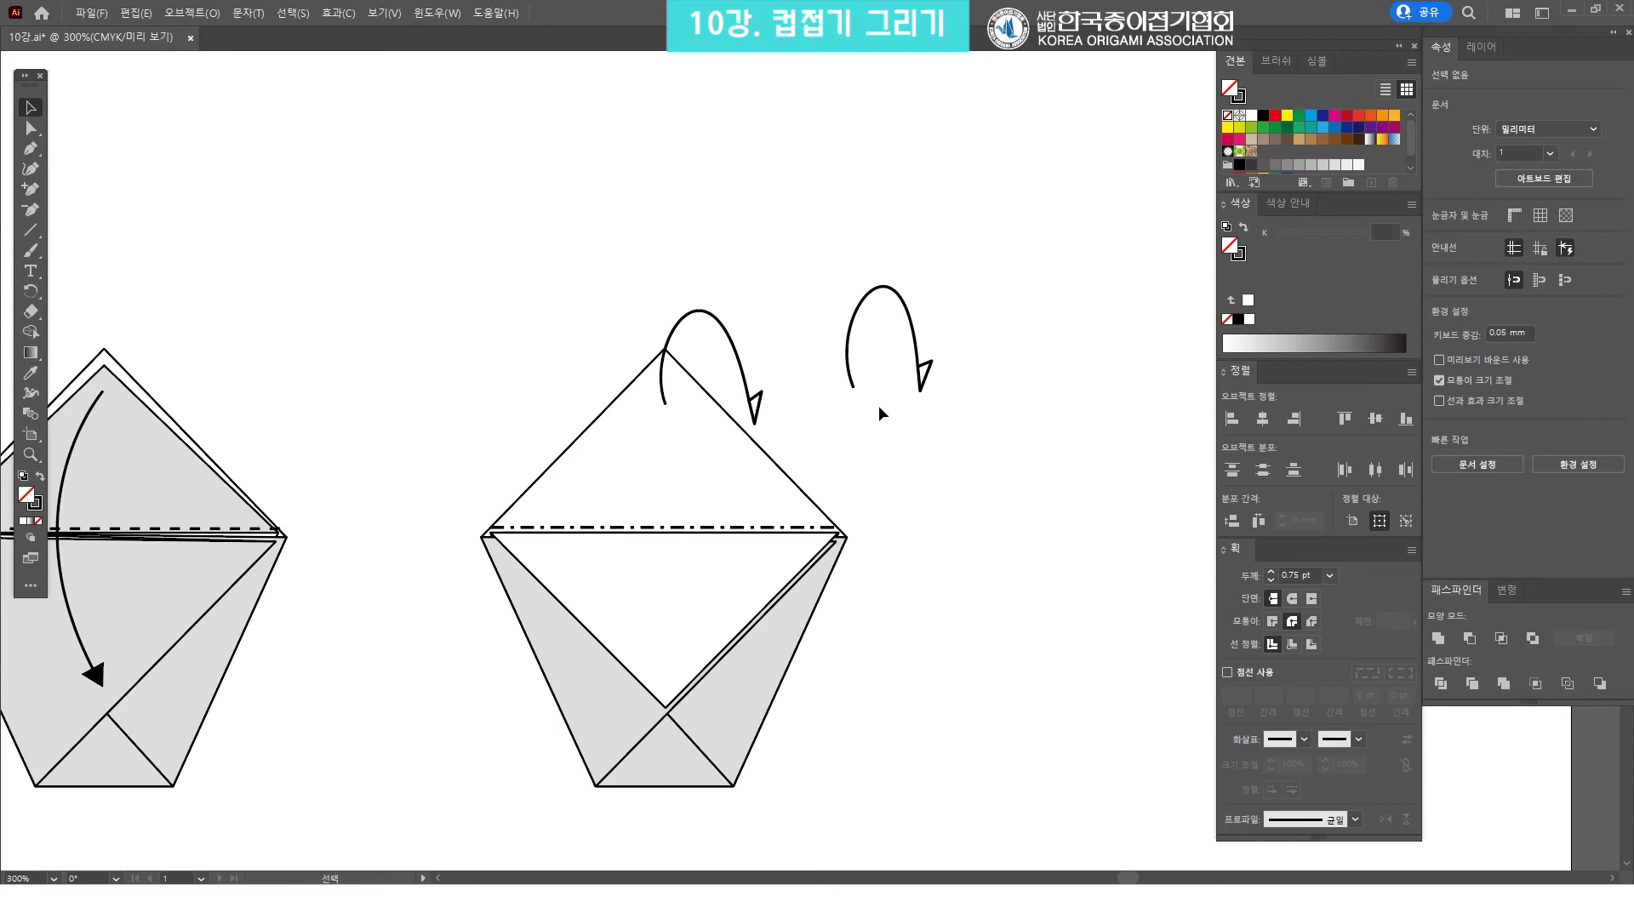
{"action": "left_click_drag", "start_coordinate": [977, 394], "coordinate": [881, 313]}
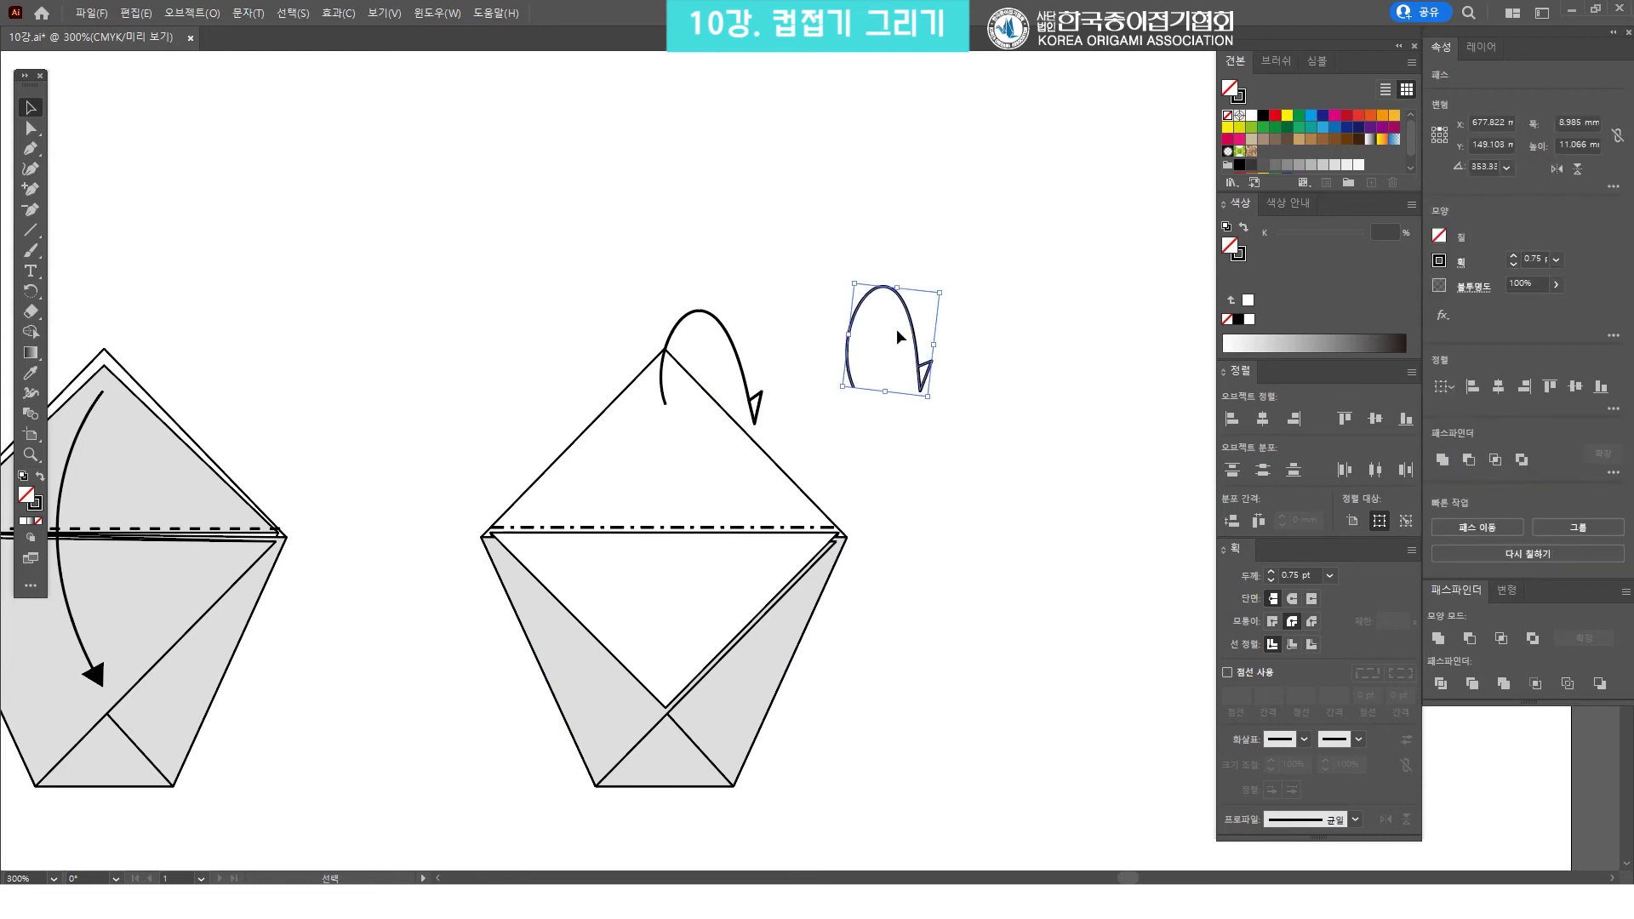
{"action": "key", "text": "Delete"}
{"action": "key", "text": "z"}
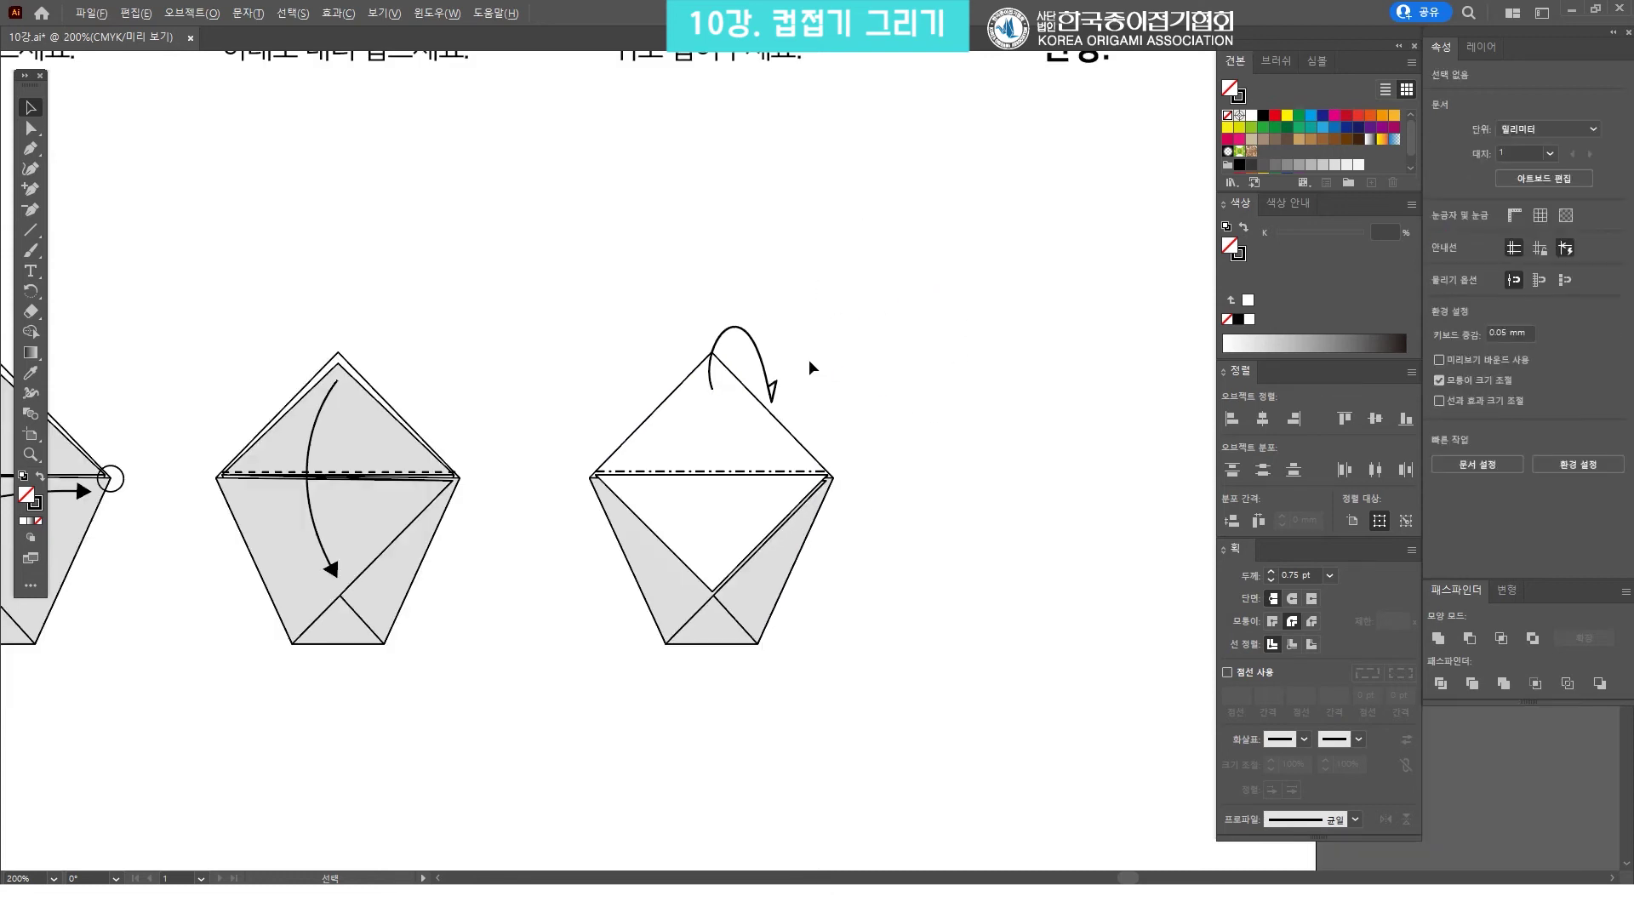
{"action": "left_click", "coordinate": [802, 184], "text": "alt"}
{"action": "left_click", "coordinate": [795, 409], "text": "alt"}
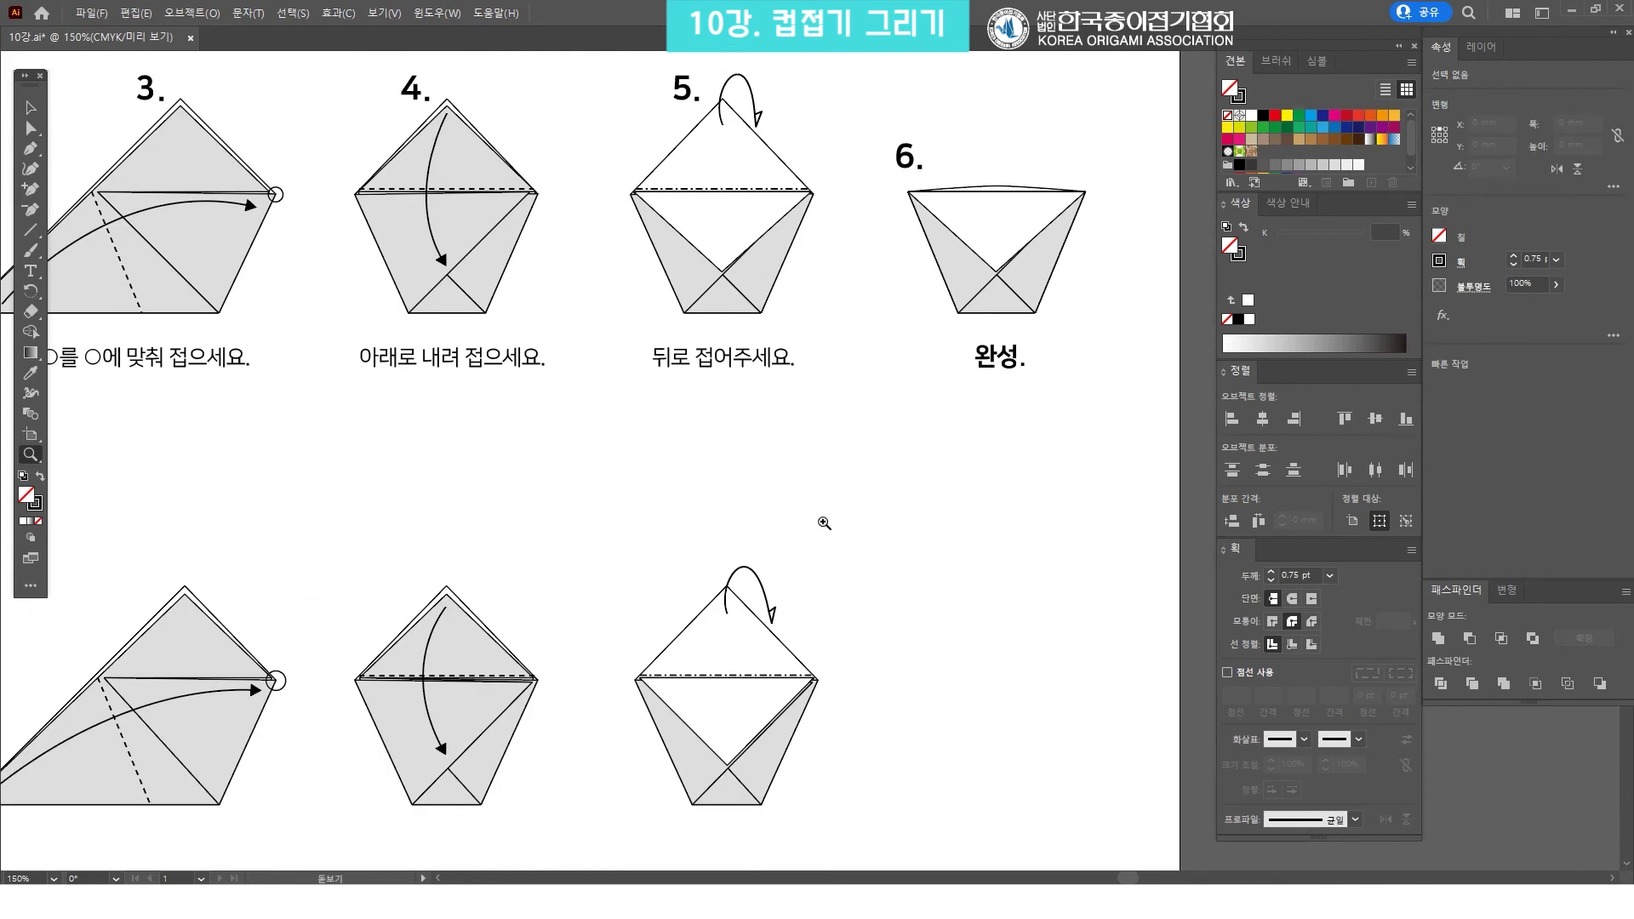
{"action": "left_click", "coordinate": [799, 508], "text": "alt"}
{"action": "key", "text": "v"}
{"action": "left_click_drag", "start_coordinate": [855, 685], "coordinate": [683, 480]}
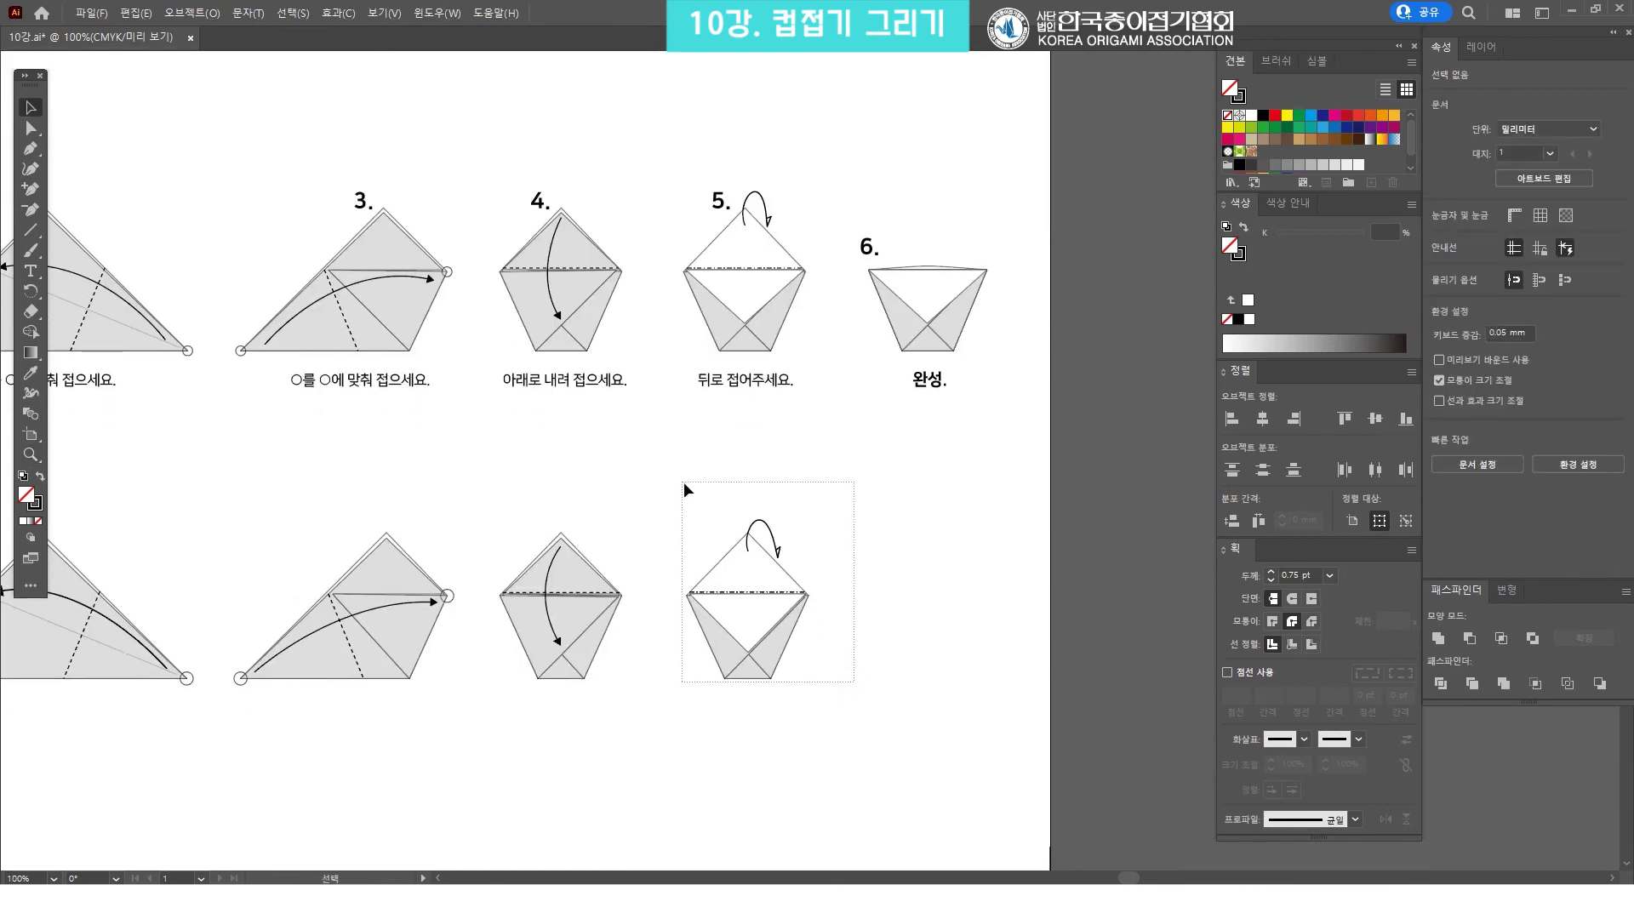
{"action": "left_click_drag", "start_coordinate": [753, 593], "coordinate": [749, 587]}
{"action": "key", "text": "ctrl+z"}
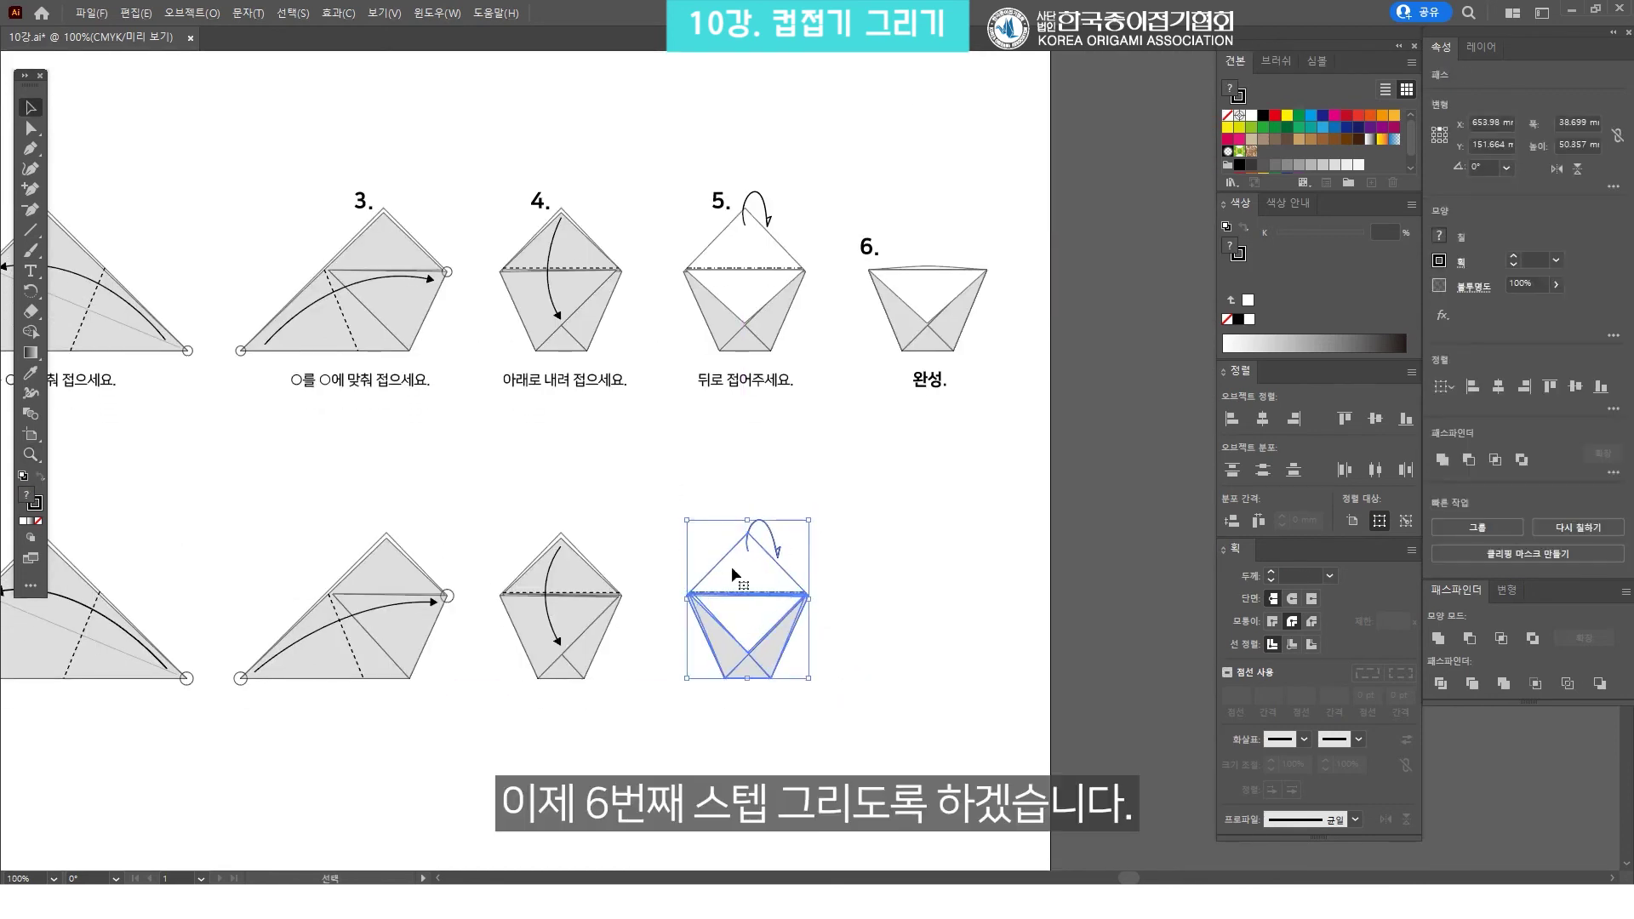
Nudge the bottom step-5 cup slightly to the left
{"action": "left_click_drag", "start_coordinate": [712, 631], "coordinate": [704, 631]}
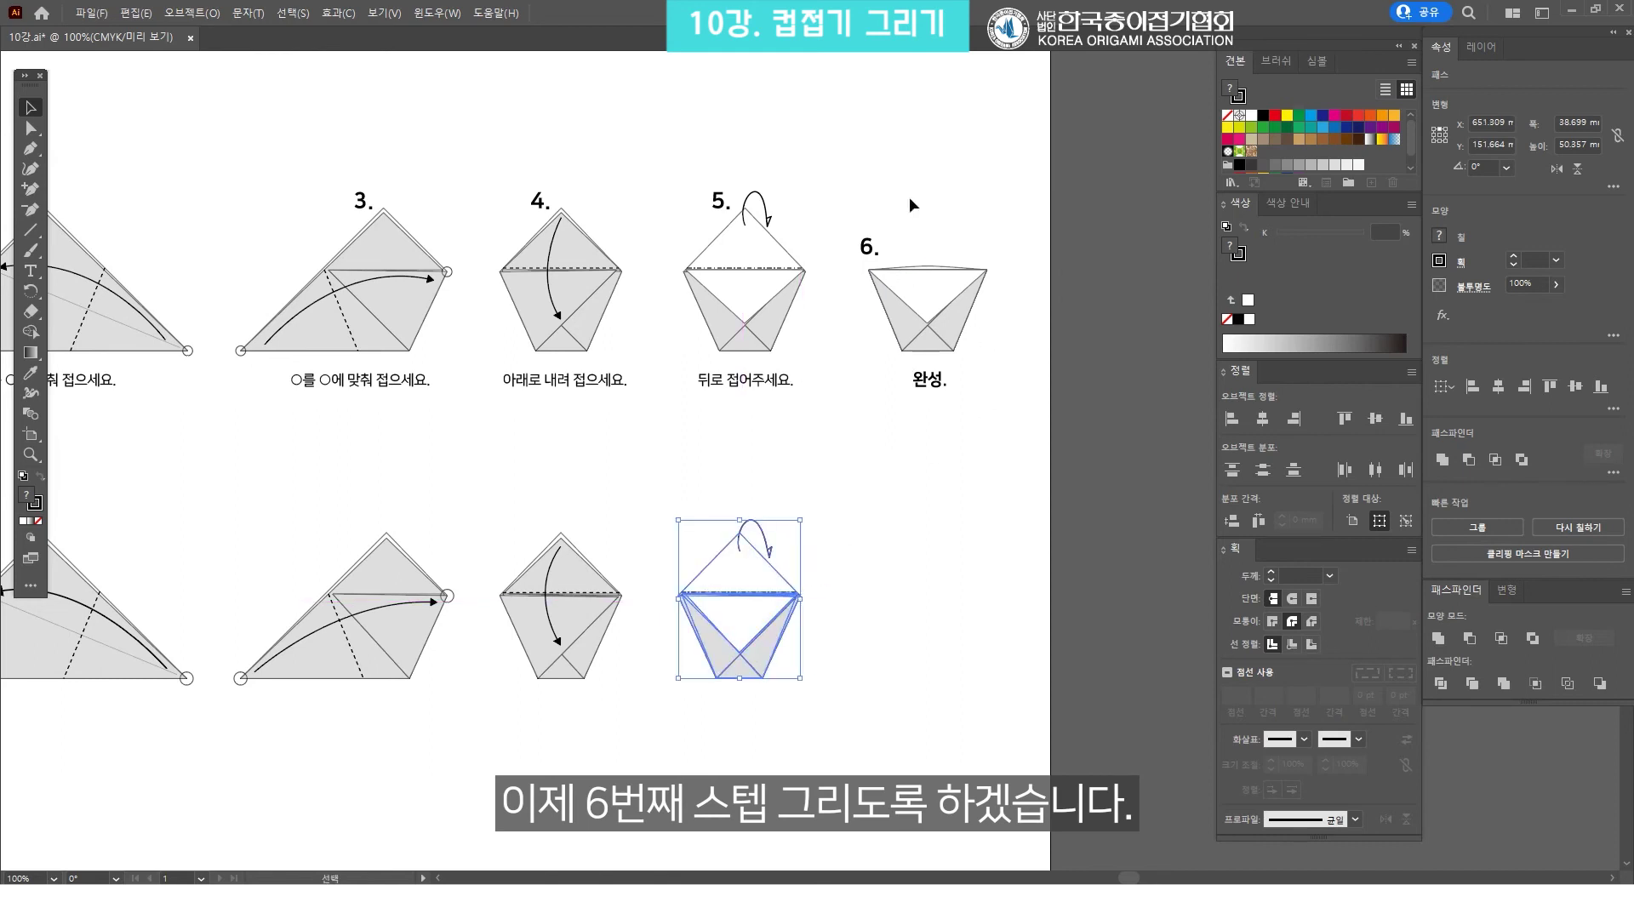
{"action": "left_click", "coordinate": [857, 523]}
{"action": "key", "text": "z"}
{"action": "left_click", "coordinate": [822, 545]}
{"action": "scroll", "coordinate": [766, 587], "scroll_direction": "right", "scroll_amount": 3}
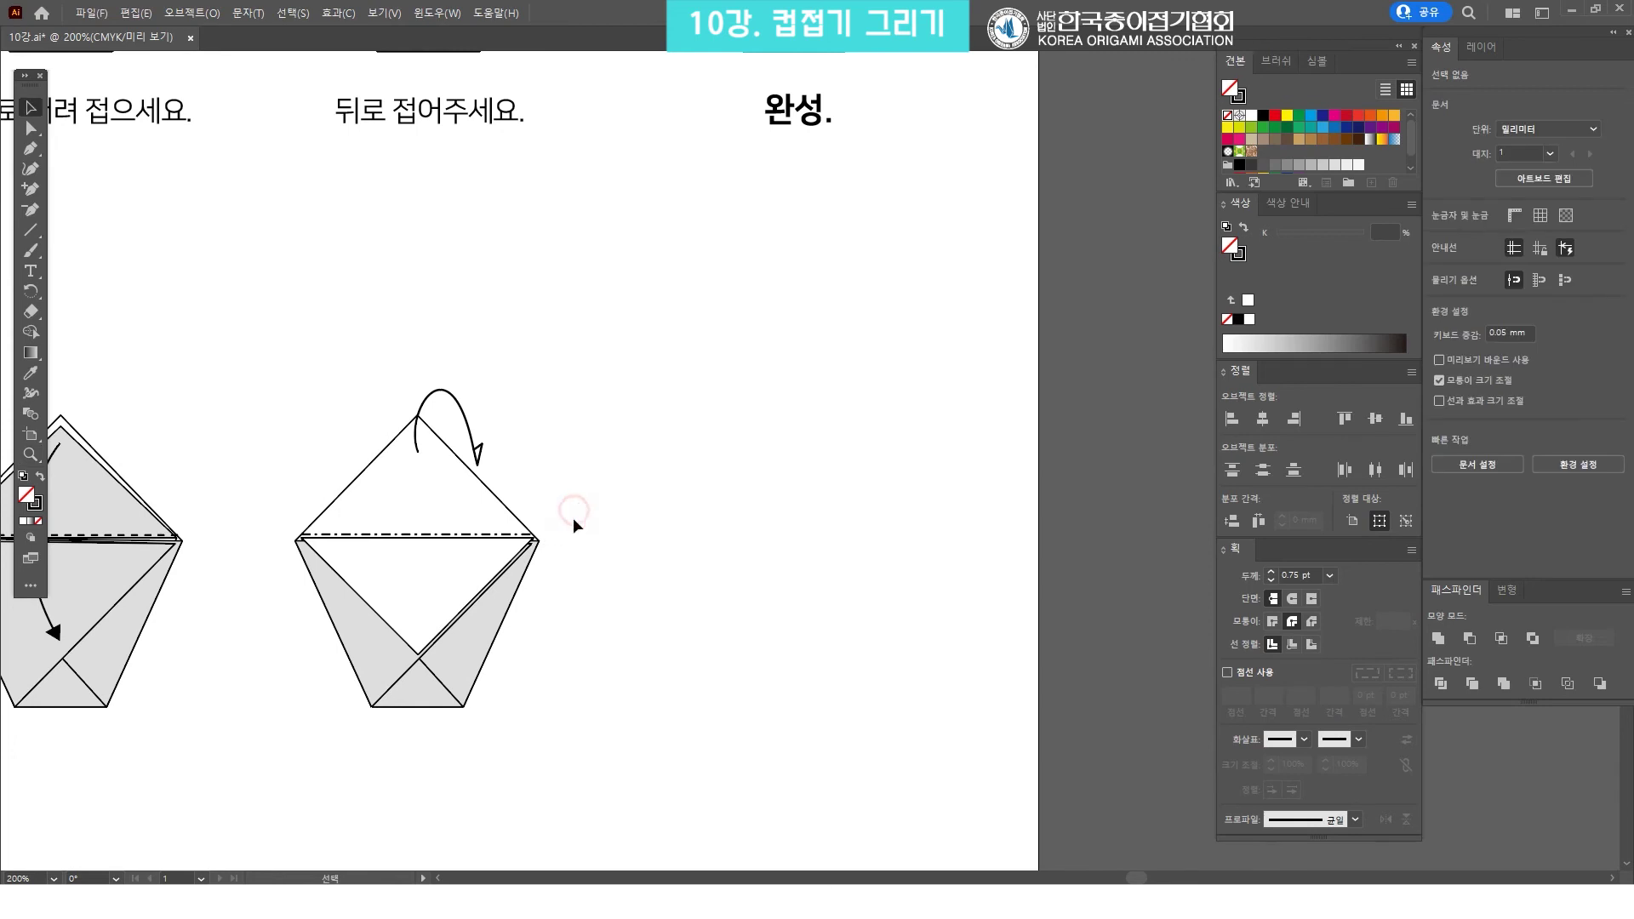
Marquee-select the step-5 cup and drag a copy to its right
{"action": "left_click_drag", "start_coordinate": [560, 730], "coordinate": [283, 341]}
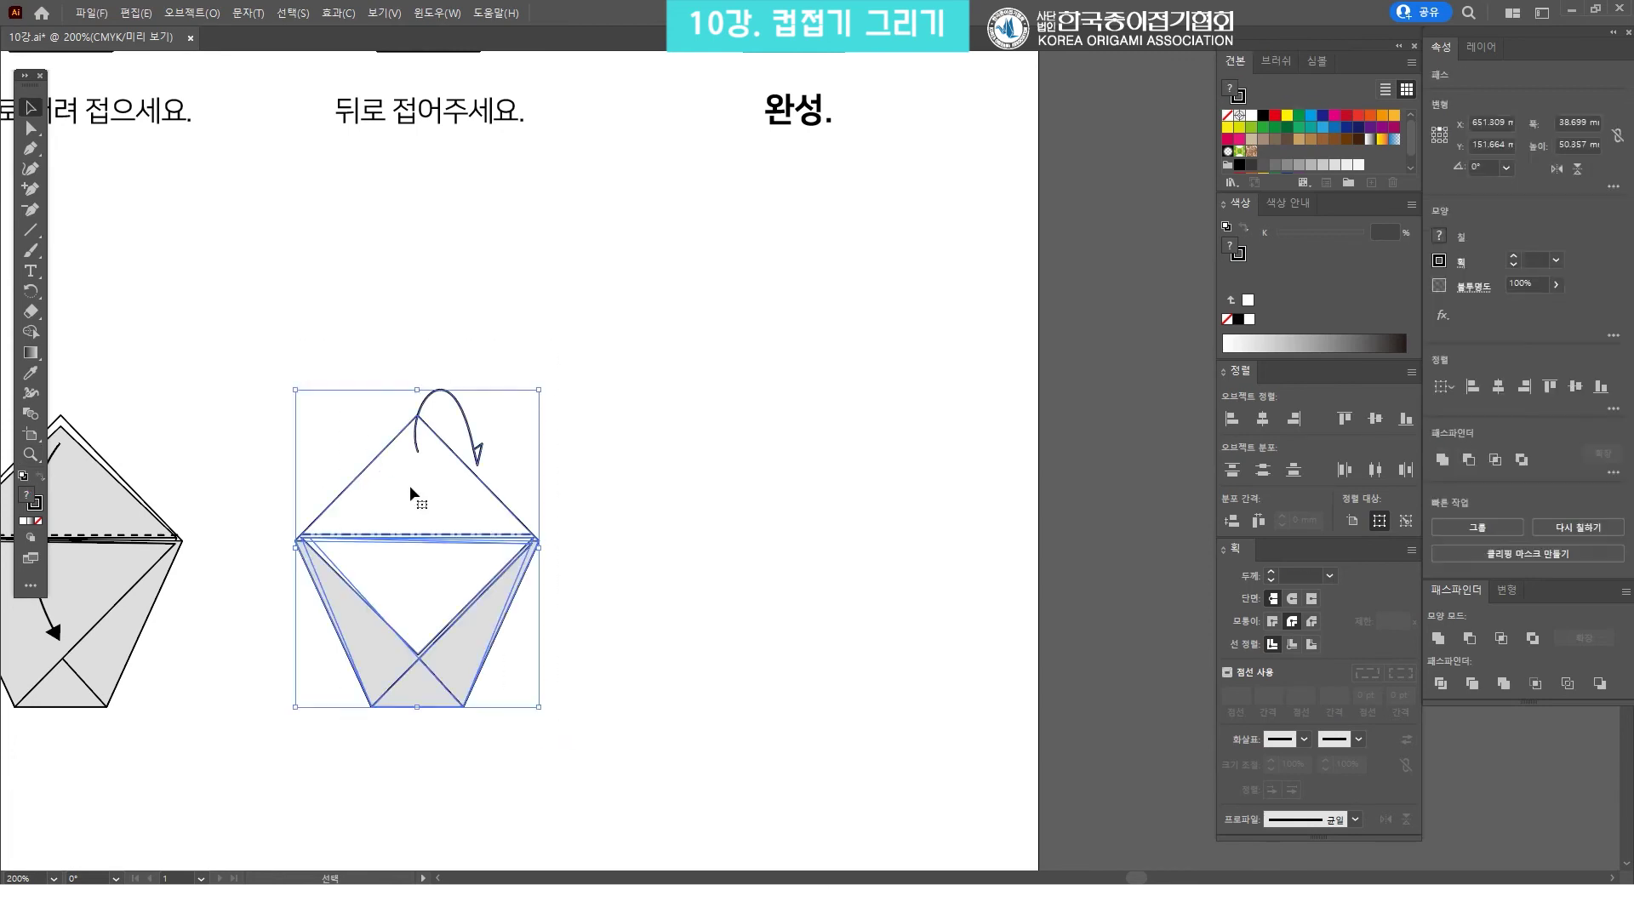
{"action": "left_click_drag", "start_coordinate": [407, 490], "coordinate": [784, 514]}
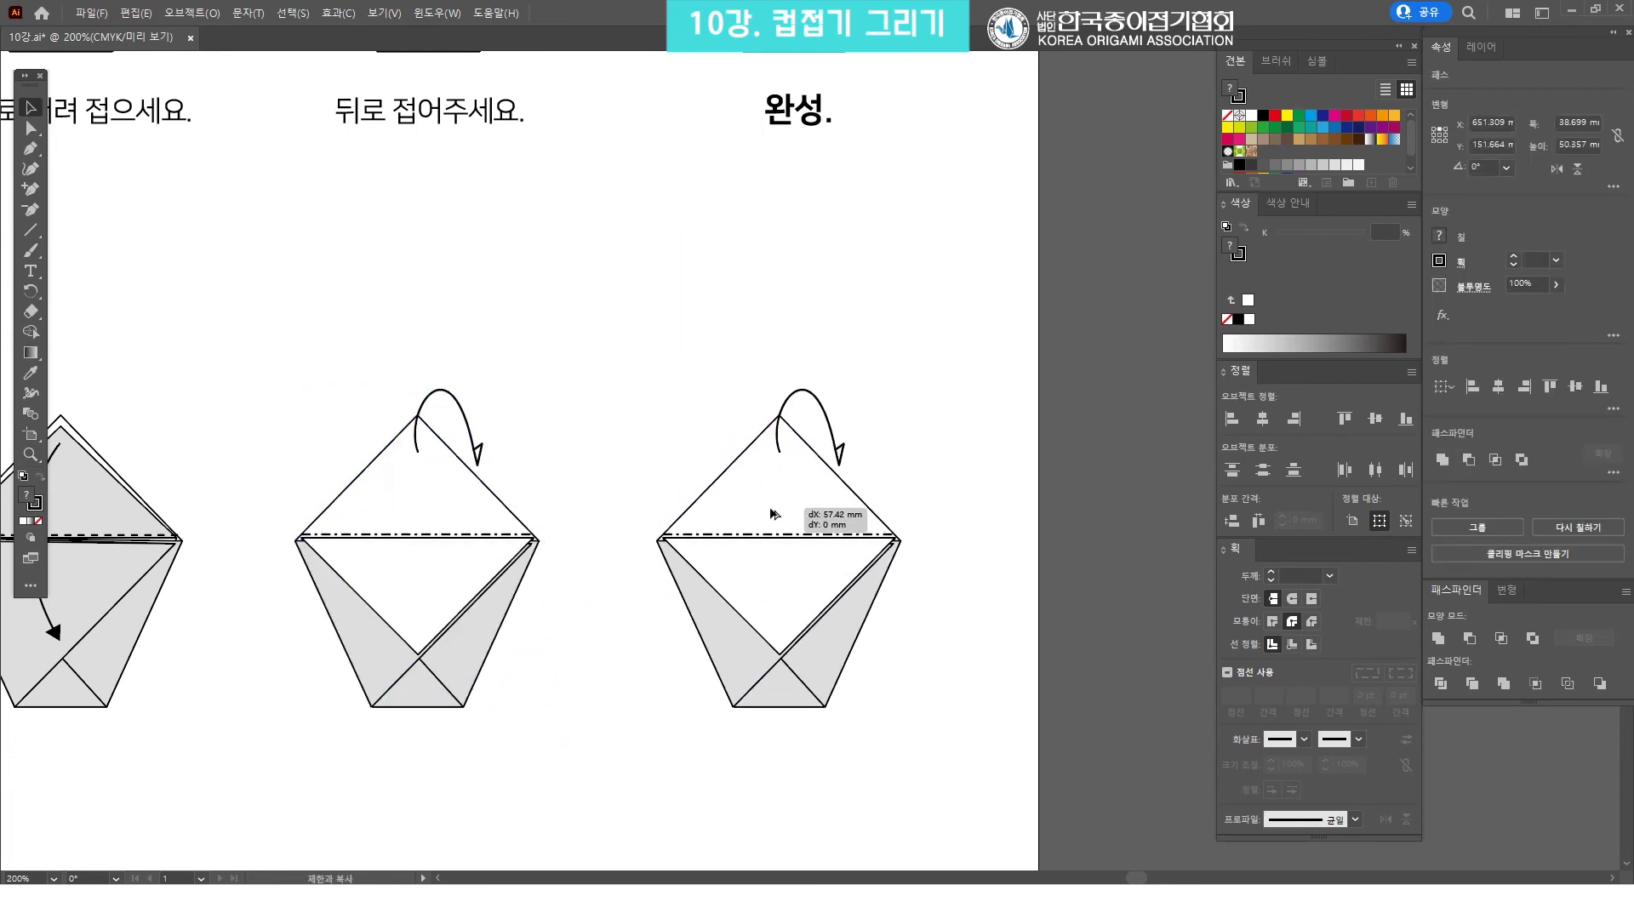
{"action": "left_click", "coordinate": [924, 425]}
{"action": "scroll", "coordinate": [868, 353], "scroll_direction": "up", "scroll_amount": 5}
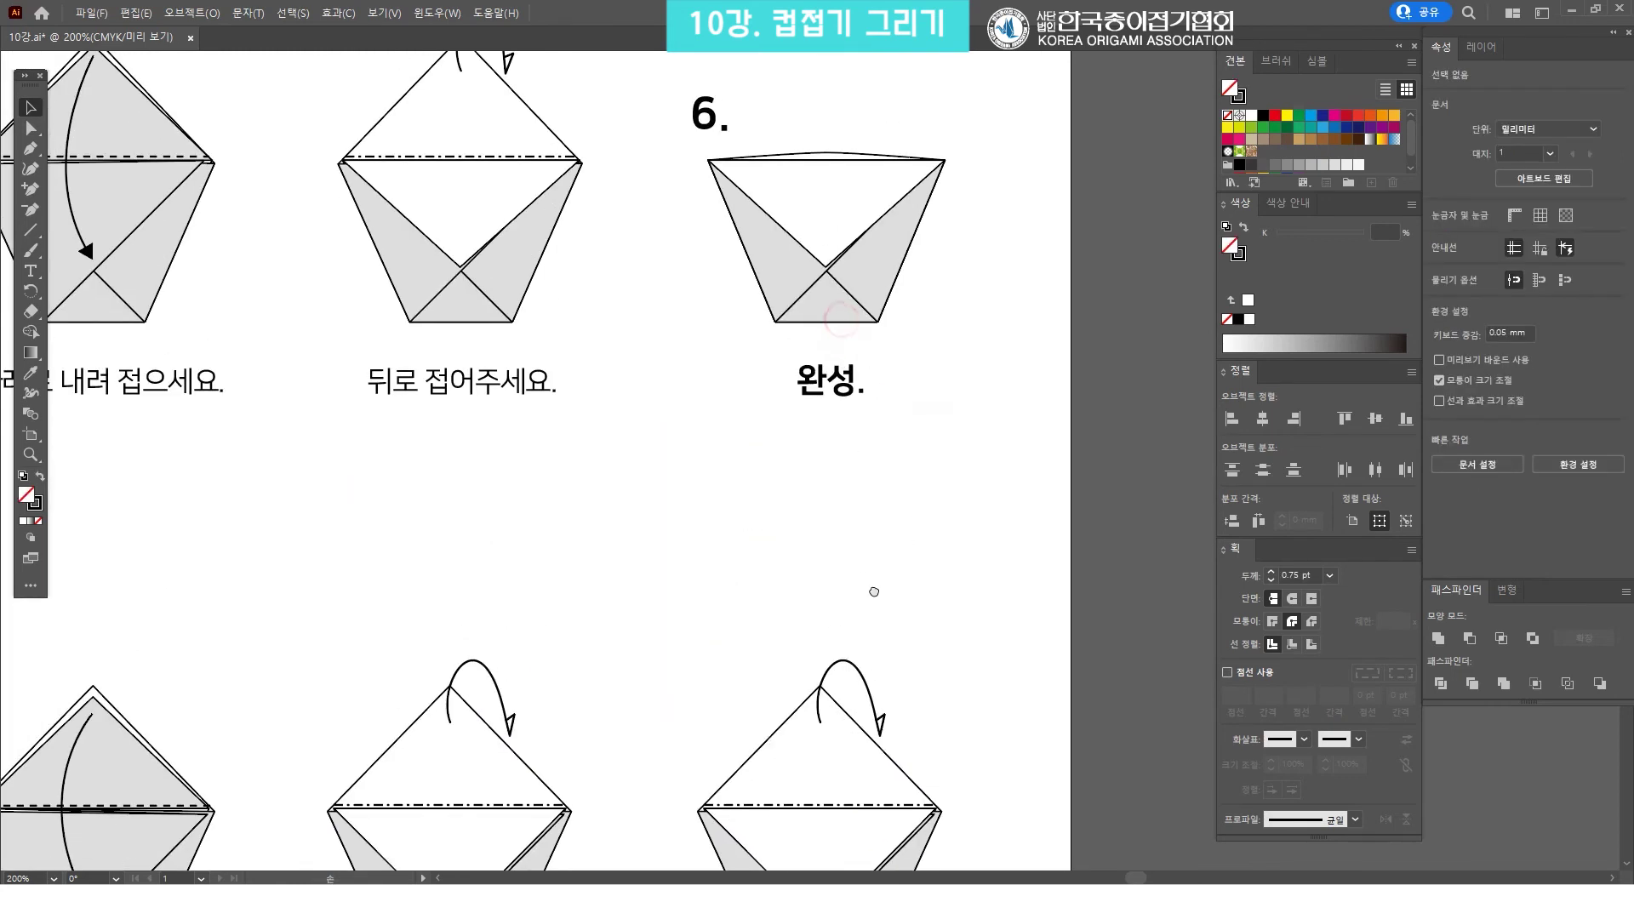
{"action": "scroll", "coordinate": [924, 502], "scroll_direction": "down", "scroll_amount": 4}
{"action": "left_click_drag", "start_coordinate": [869, 529], "coordinate": [834, 462]}
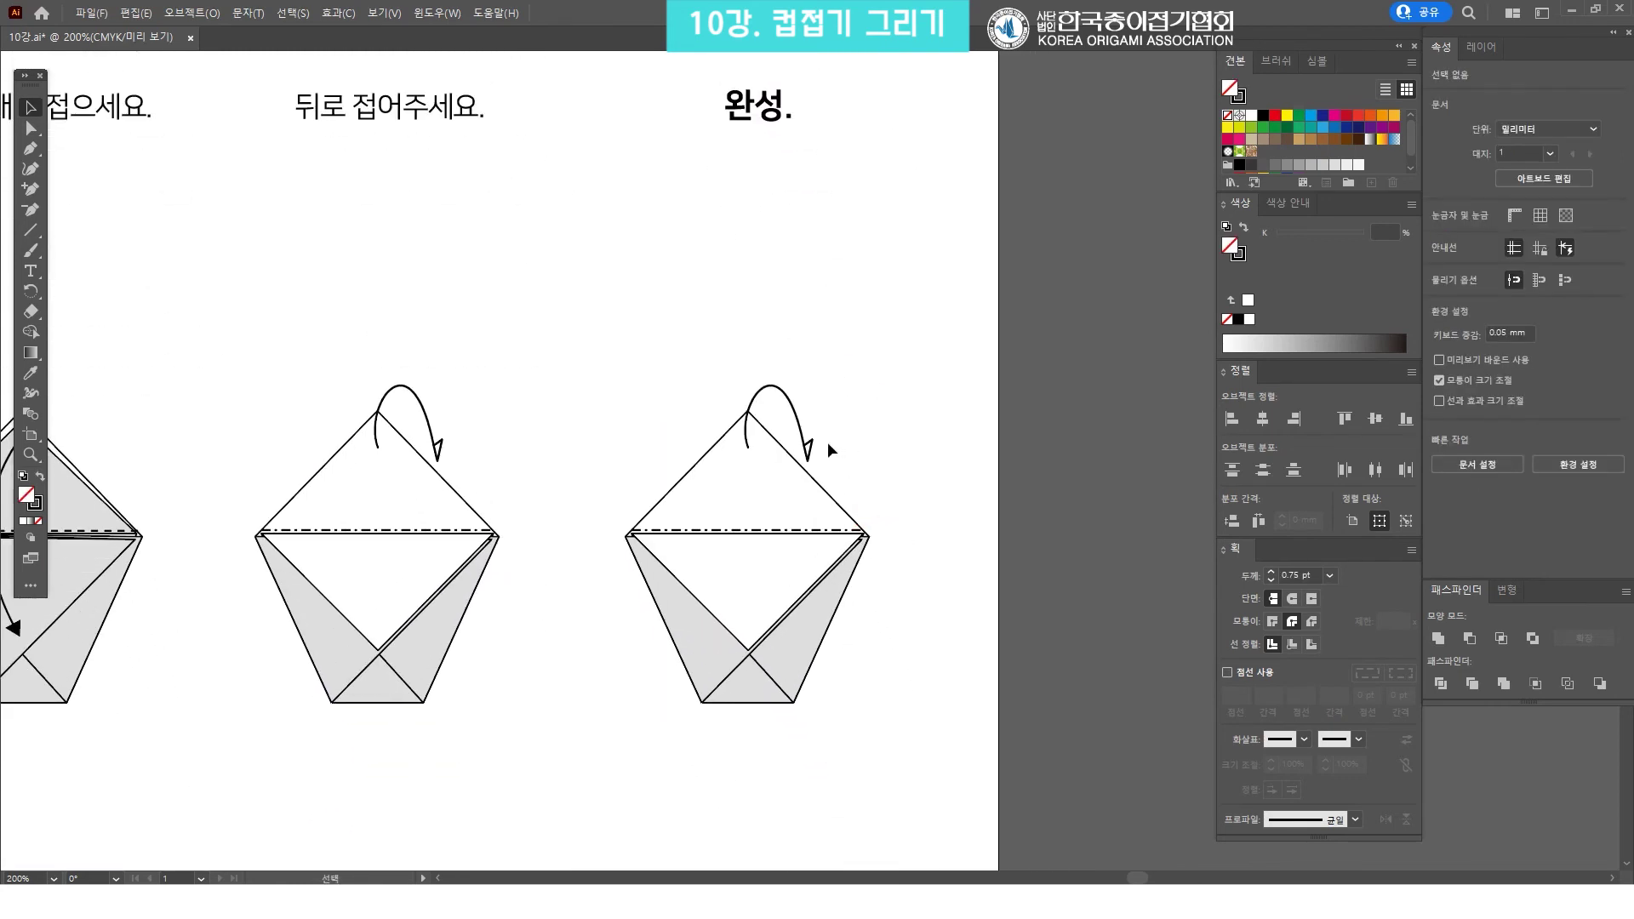
{"action": "left_click", "coordinate": [825, 446], "text": "ctrl"}
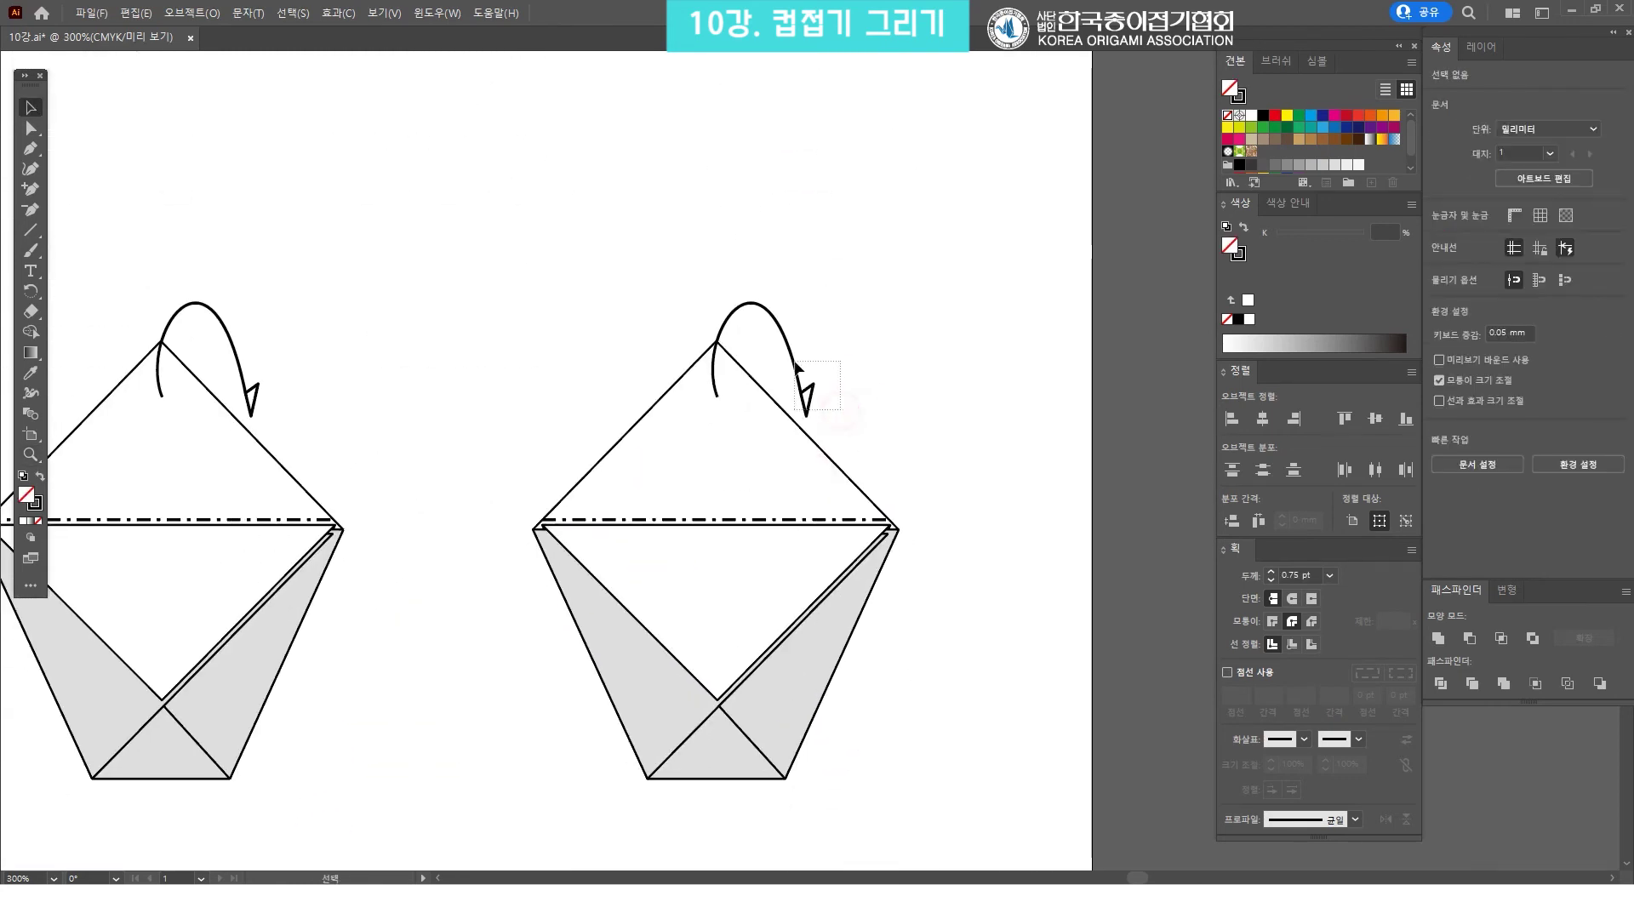
Delete the copied cup's curved arrow and dash-dot fold line
{"action": "left_click_drag", "start_coordinate": [796, 365], "coordinate": [794, 362]}
{"action": "key", "text": "Delete"}
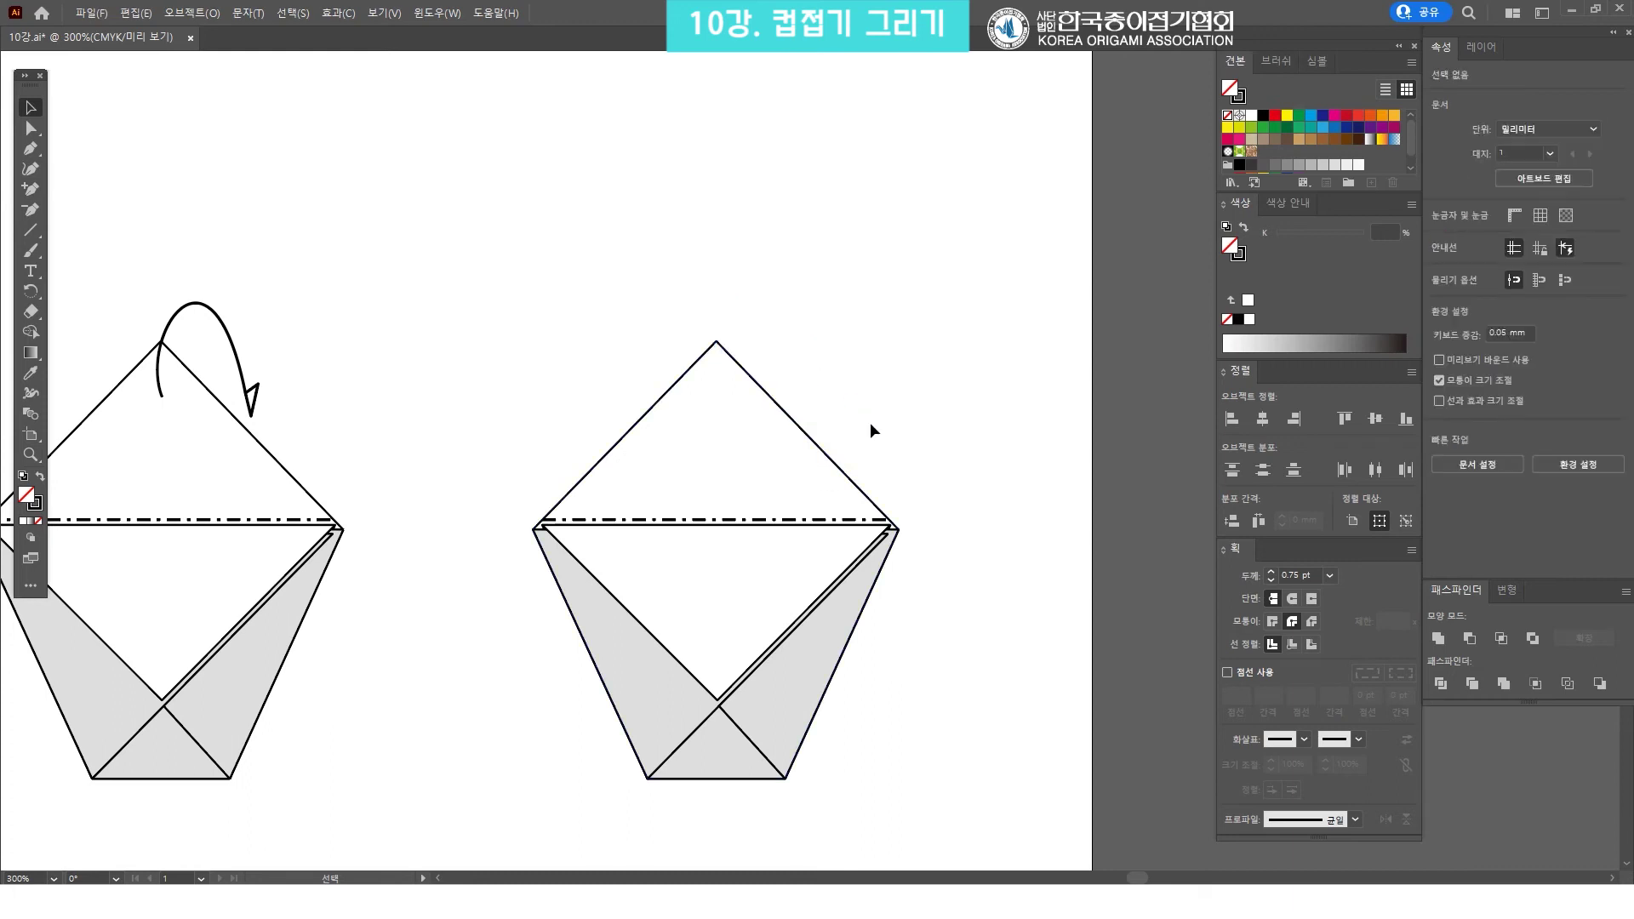
{"action": "left_click", "coordinate": [863, 520]}
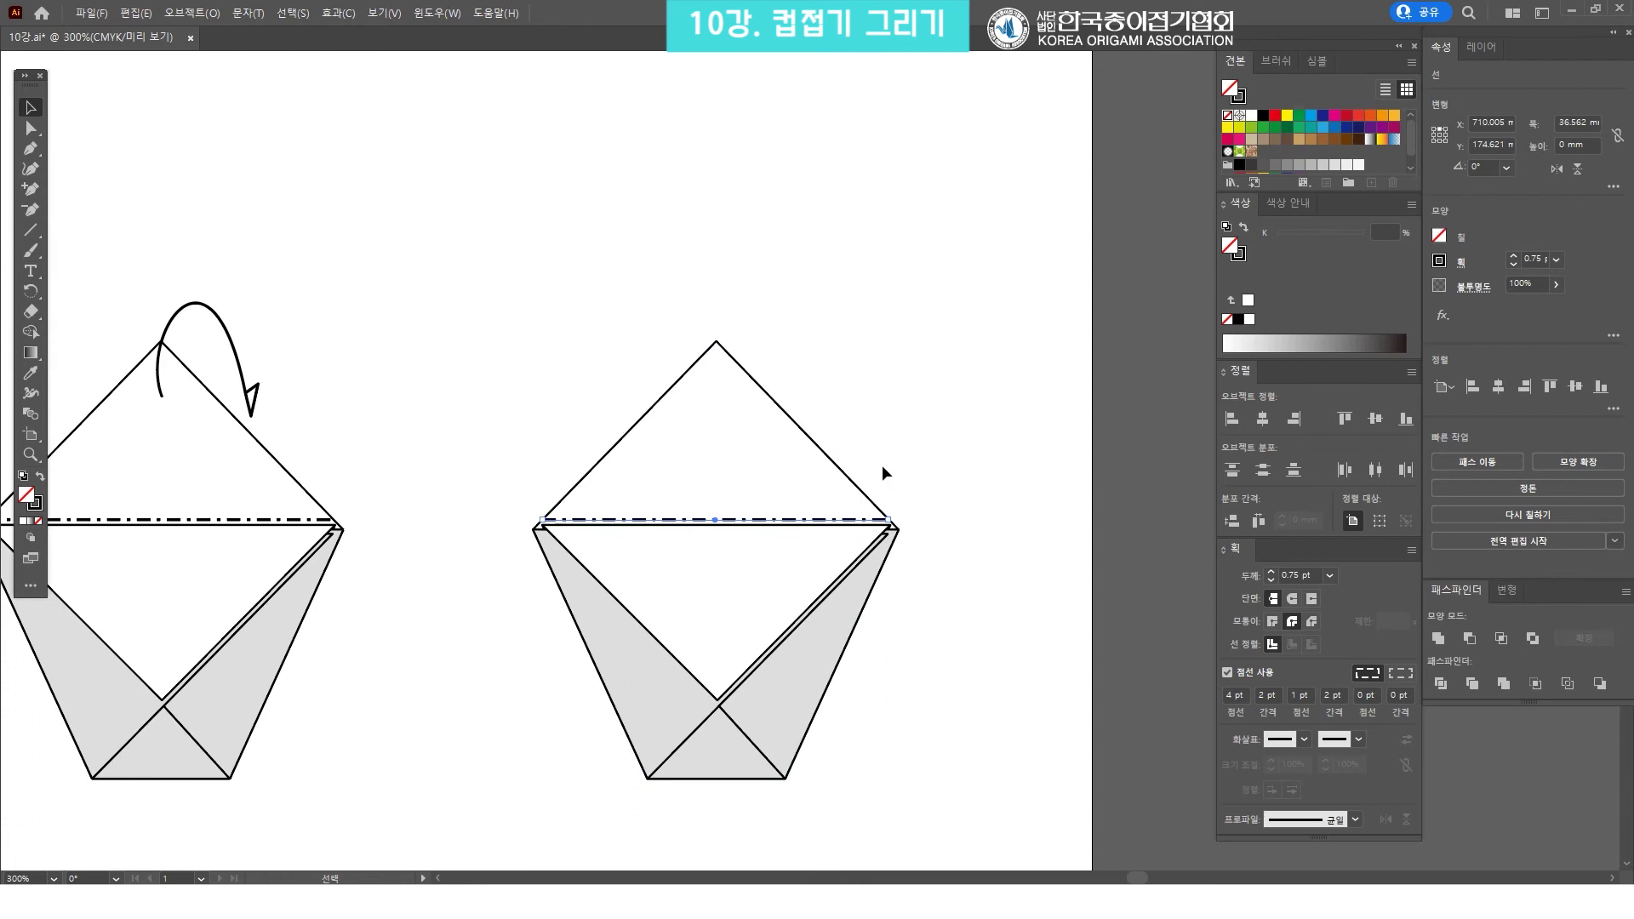
{"action": "key", "text": "Delete"}
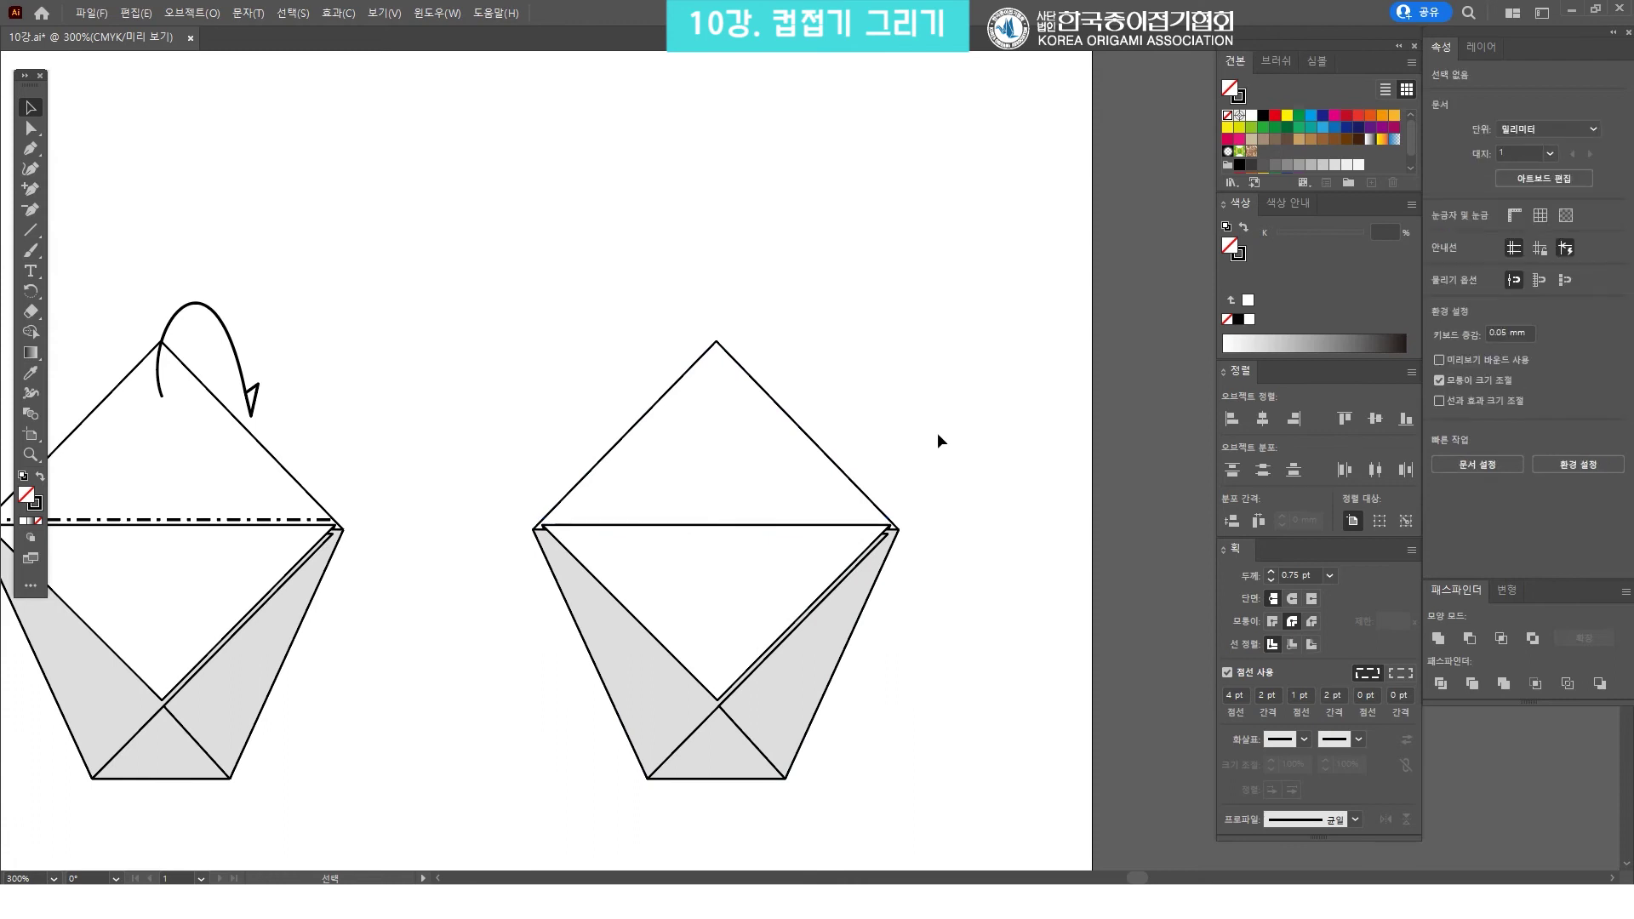
{"action": "left_click_drag", "start_coordinate": [750, 354], "coordinate": [755, 369]}
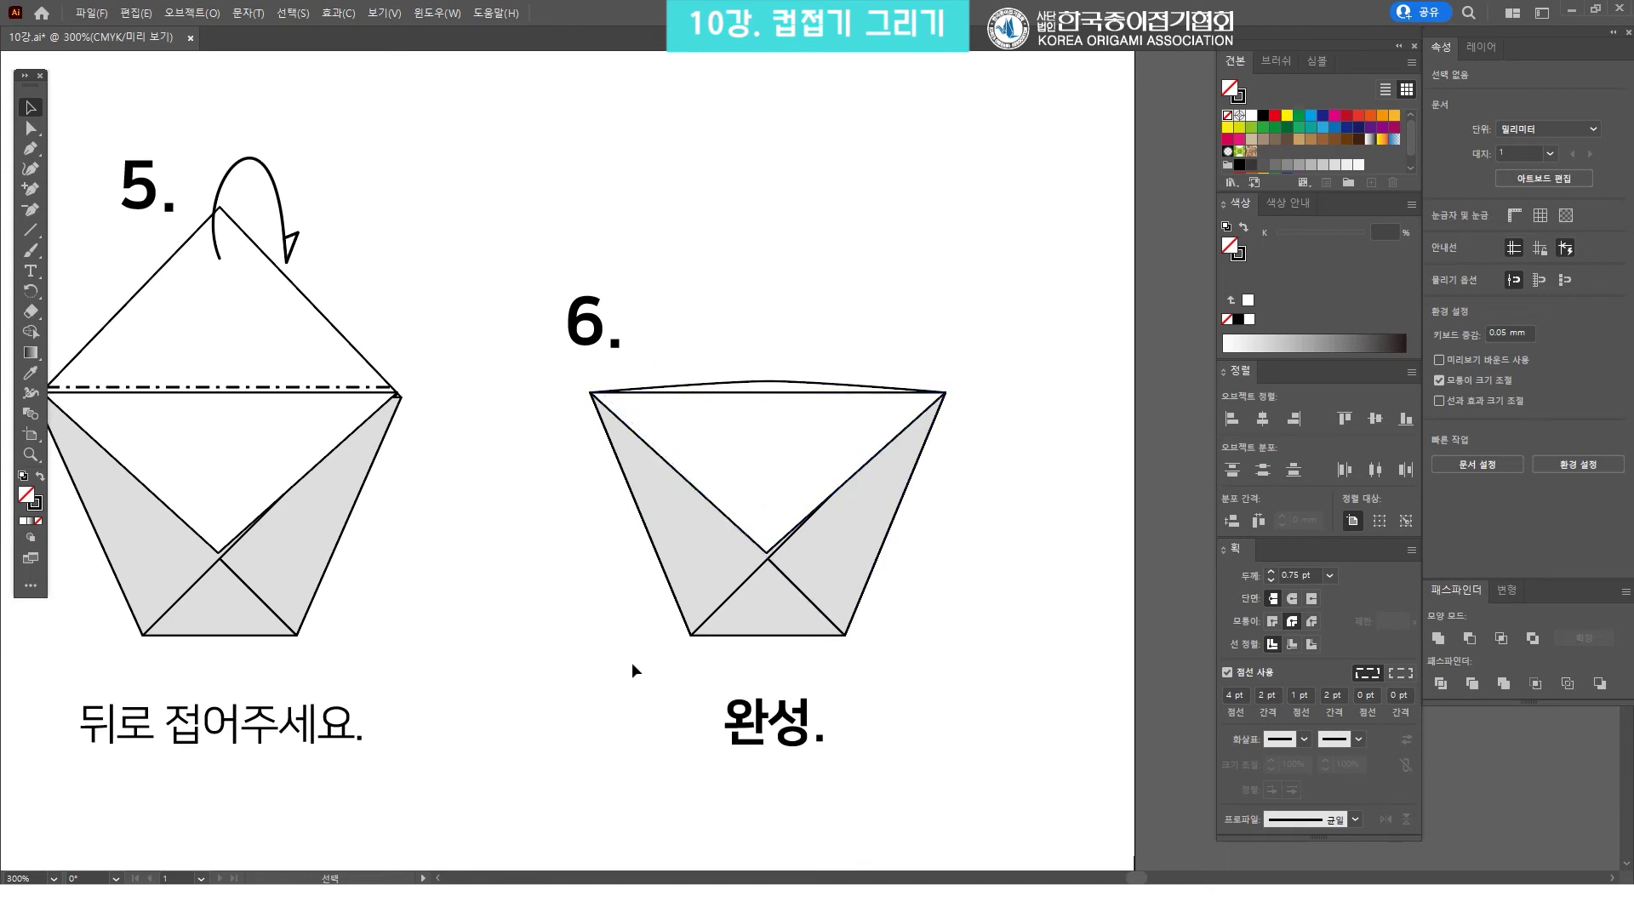
{"action": "scroll", "coordinate": [1006, 656], "scroll_direction": "down", "scroll_amount": 3}
Drag the copied cup's apex anchor straight down into a shallow peak
{"action": "scroll", "coordinate": [939, 400], "scroll_direction": "up", "scroll_amount": 6}
{"action": "left_click_drag", "start_coordinate": [939, 399], "coordinate": [892, 327]}
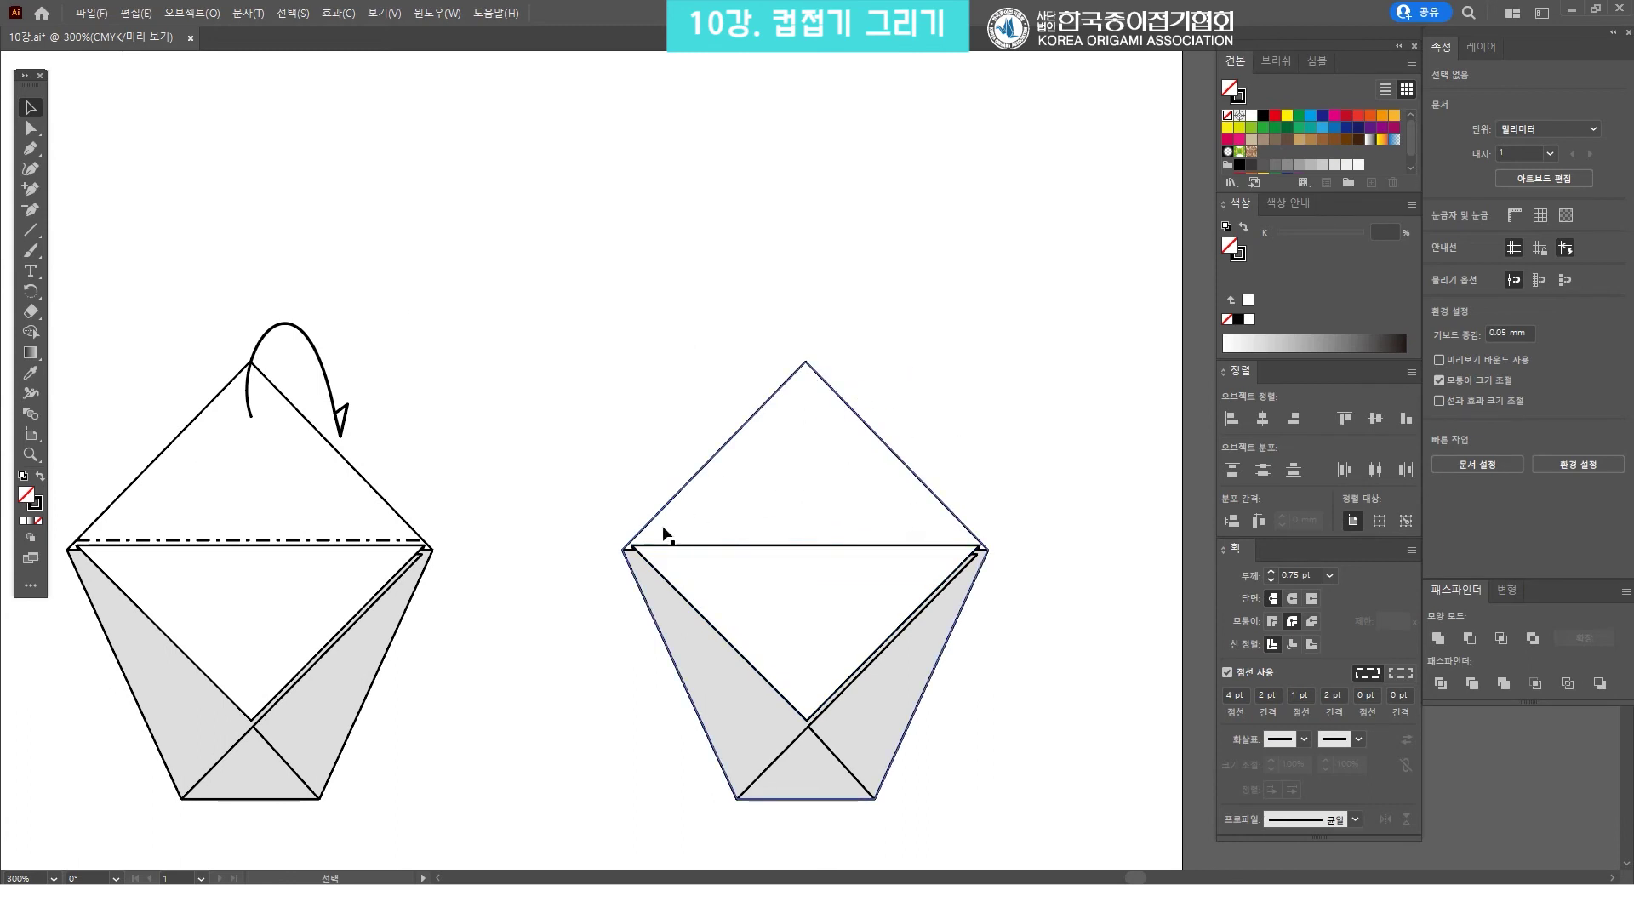
{"action": "key", "text": "a"}
{"action": "left_click_drag", "start_coordinate": [781, 345], "coordinate": [840, 389]}
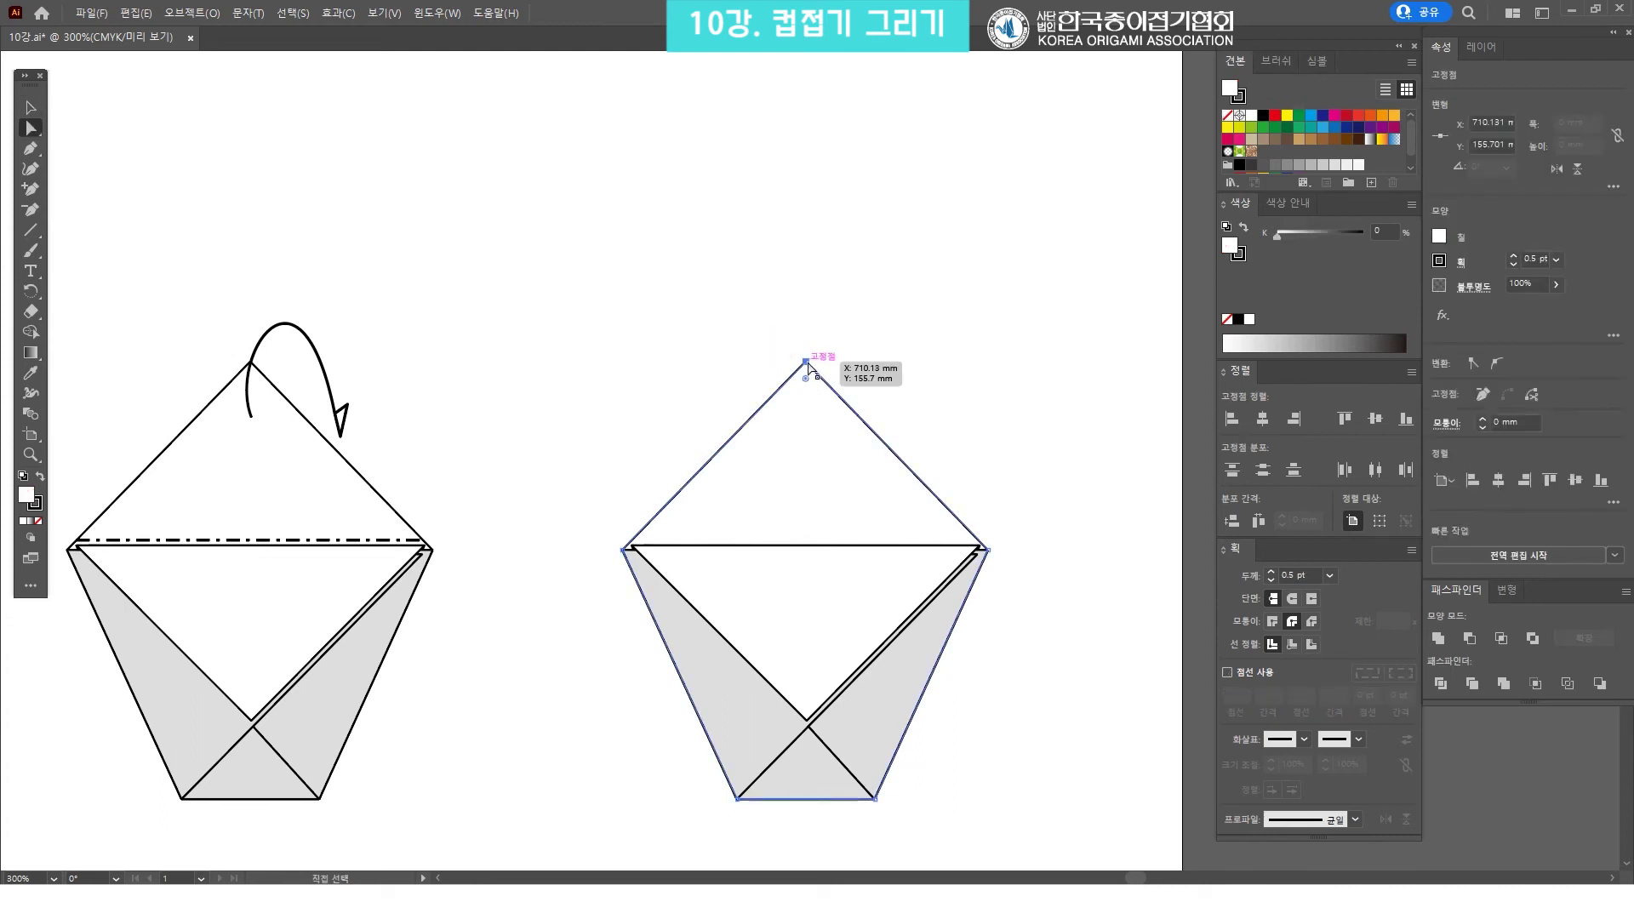
{"action": "left_click_drag", "start_coordinate": [806, 364], "coordinate": [808, 465]}
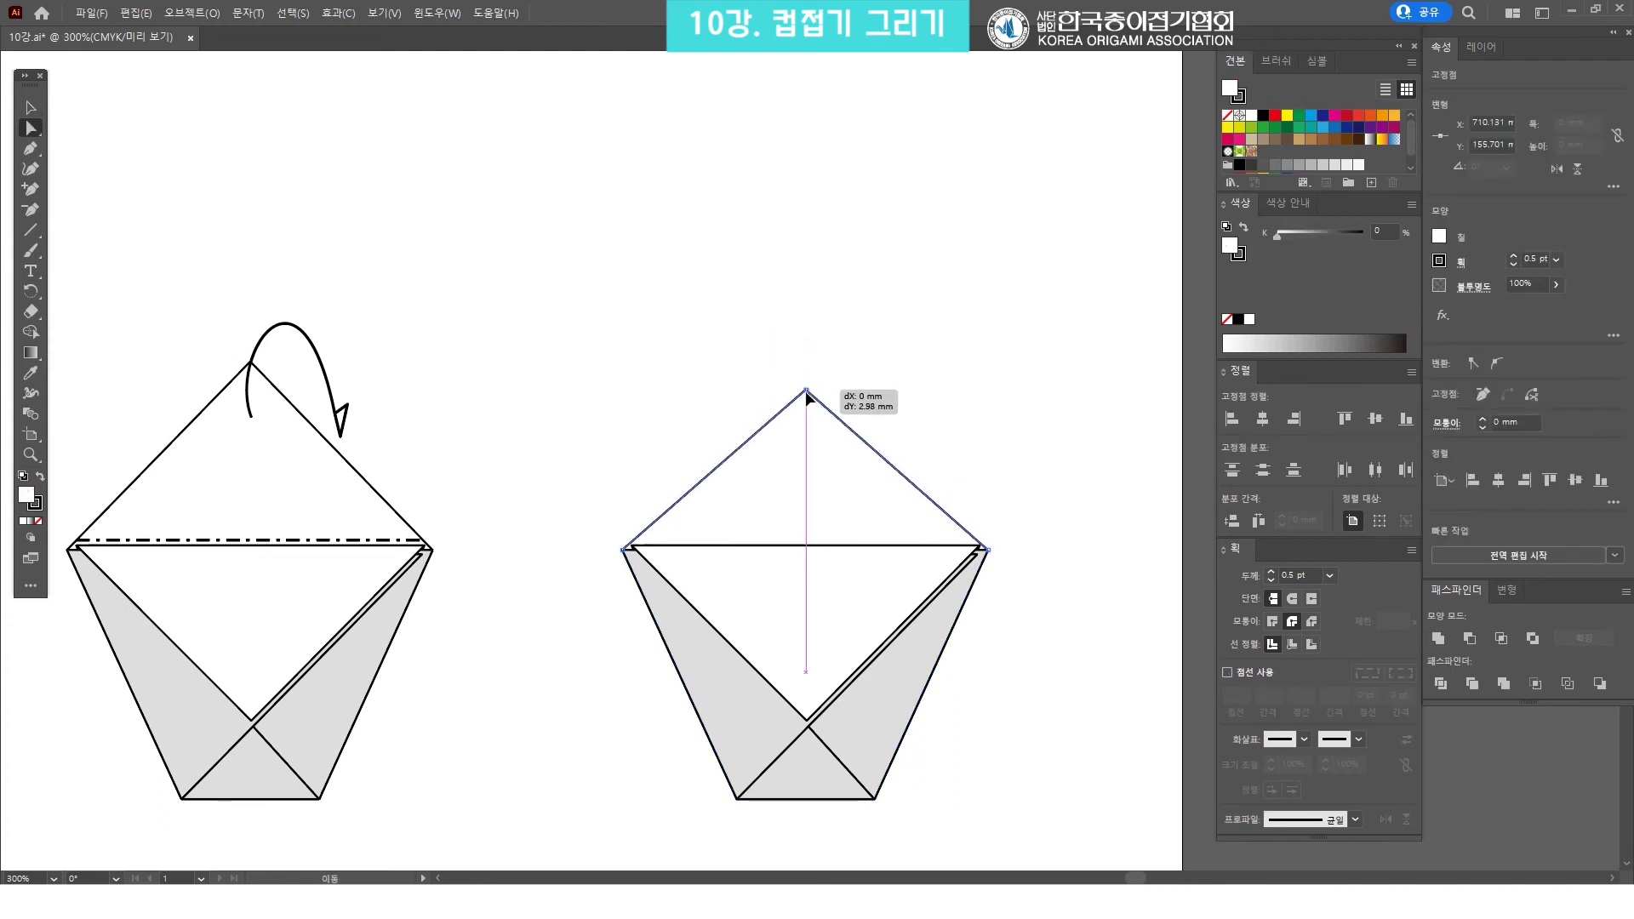
{"action": "left_click_drag", "start_coordinate": [807, 510], "coordinate": [806, 528]}
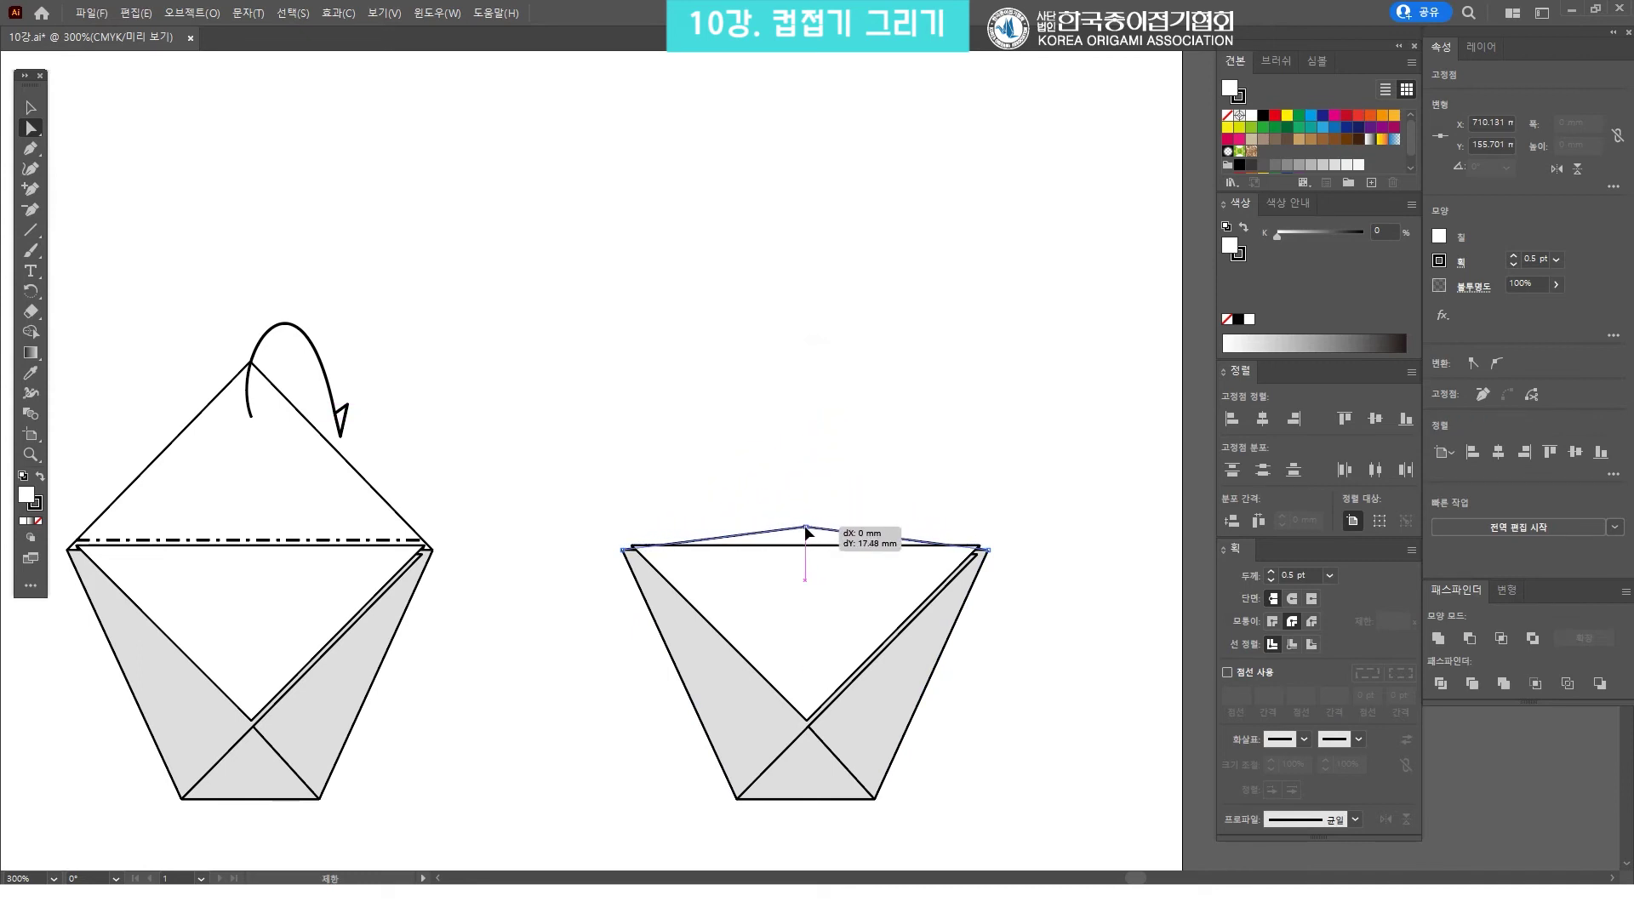
Snap the cup's side corner anchors onto the rim line's corners
{"action": "key", "text": "z"}
{"action": "left_click_drag", "start_coordinate": [806, 531], "coordinate": [854, 448]}
{"action": "left_click", "coordinate": [848, 486]}
{"action": "left_click_drag", "start_coordinate": [846, 337], "coordinate": [854, 386]}
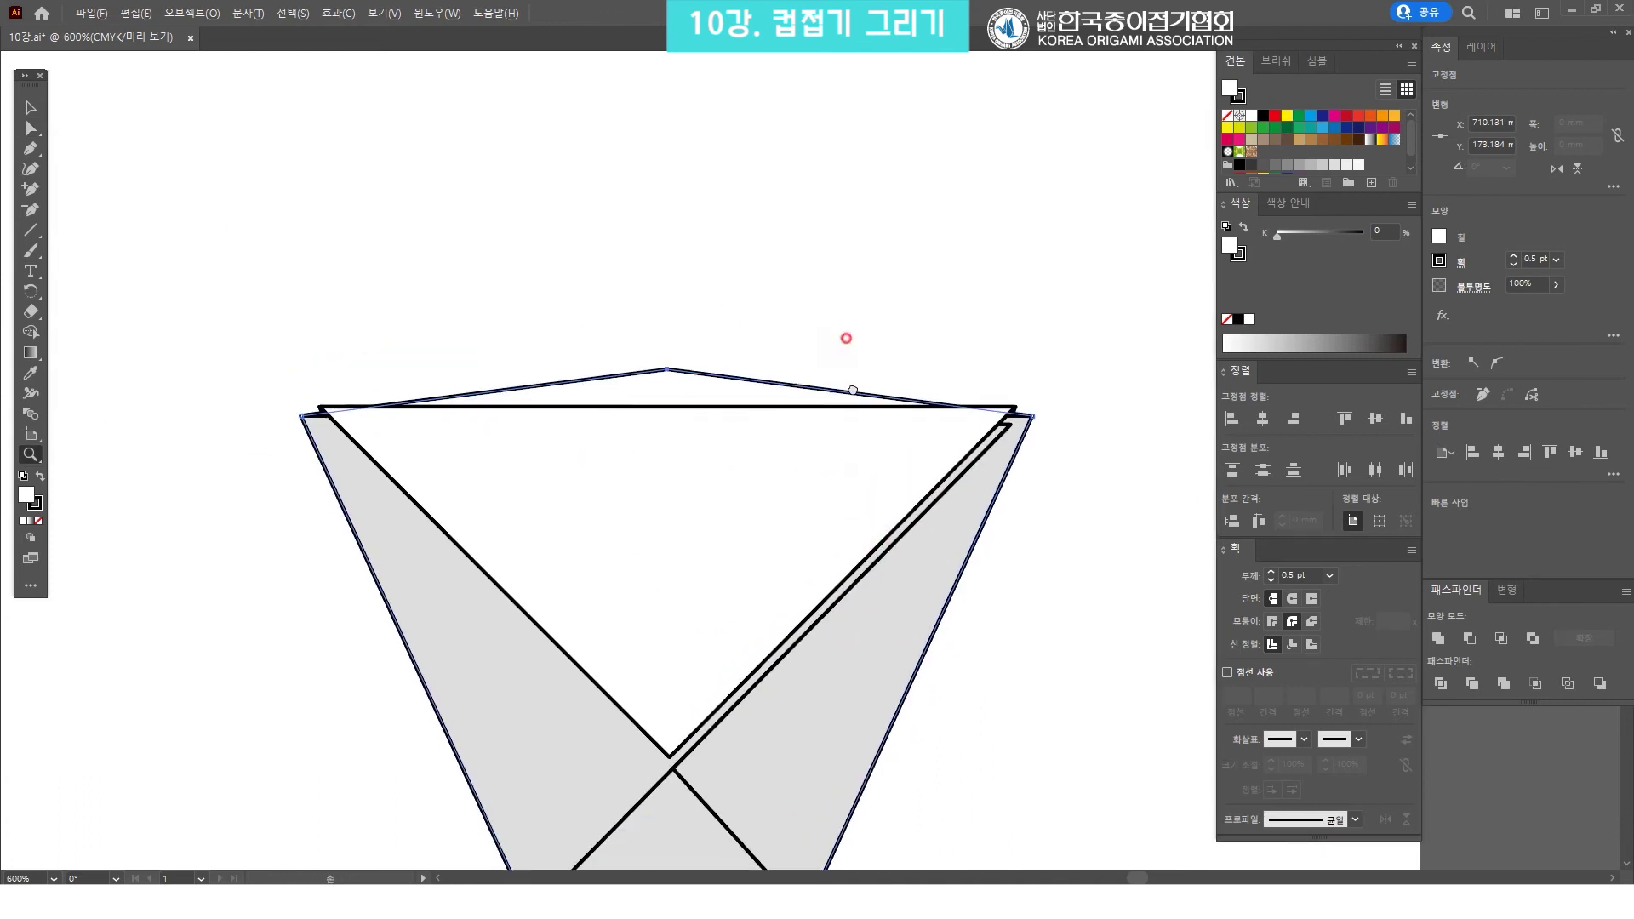
{"action": "key", "text": "a"}
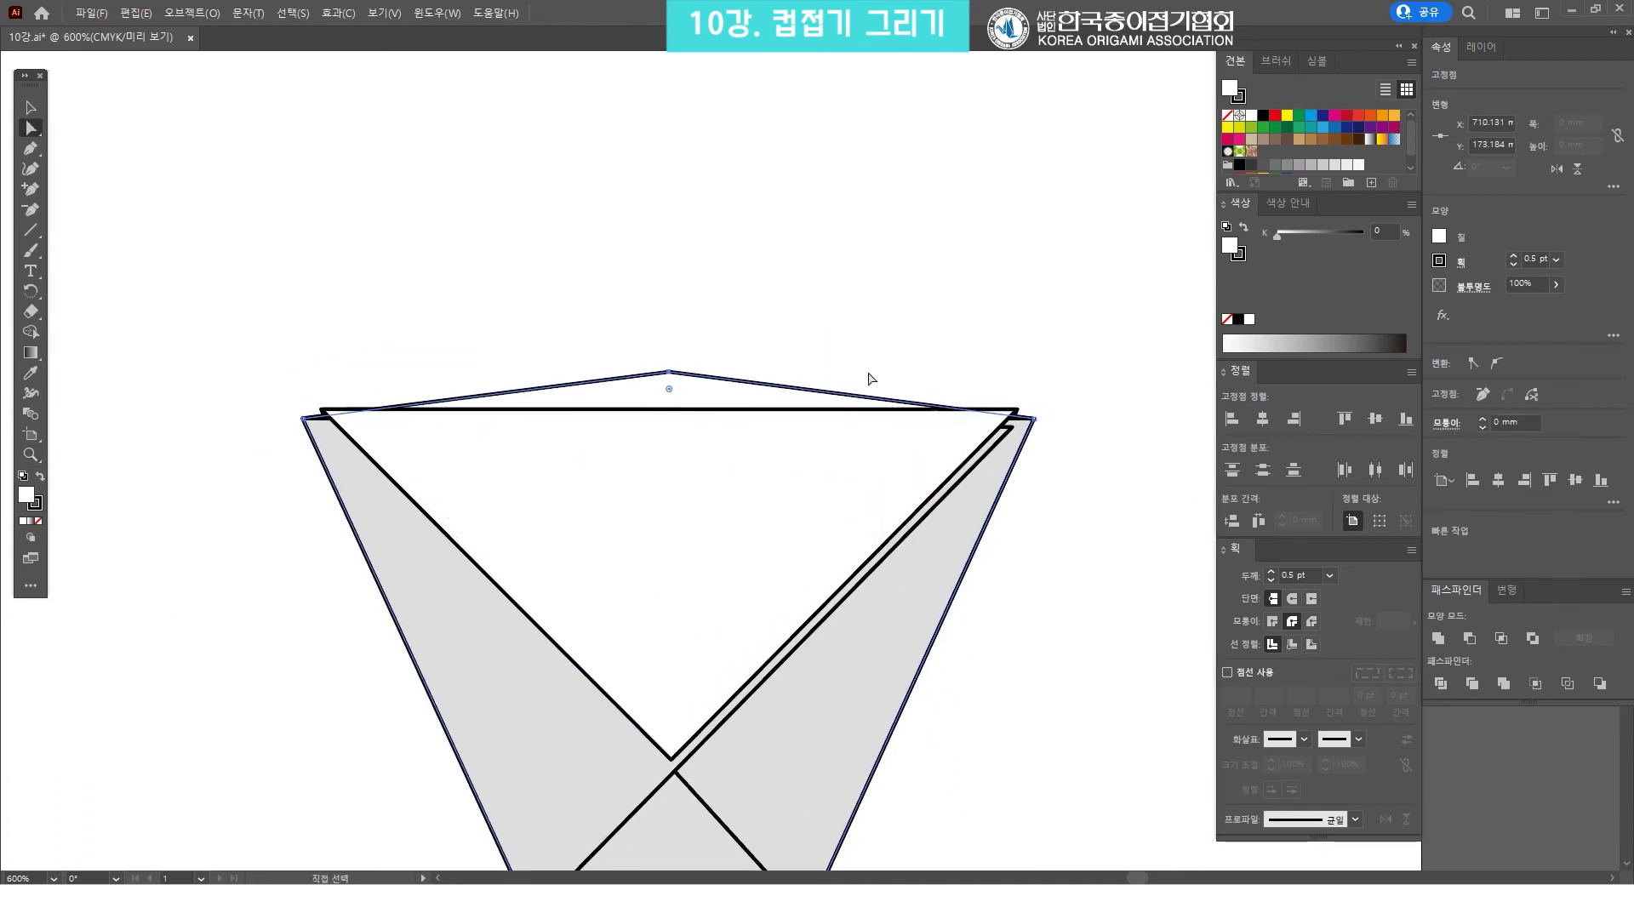
{"action": "left_click", "coordinate": [1040, 401]}
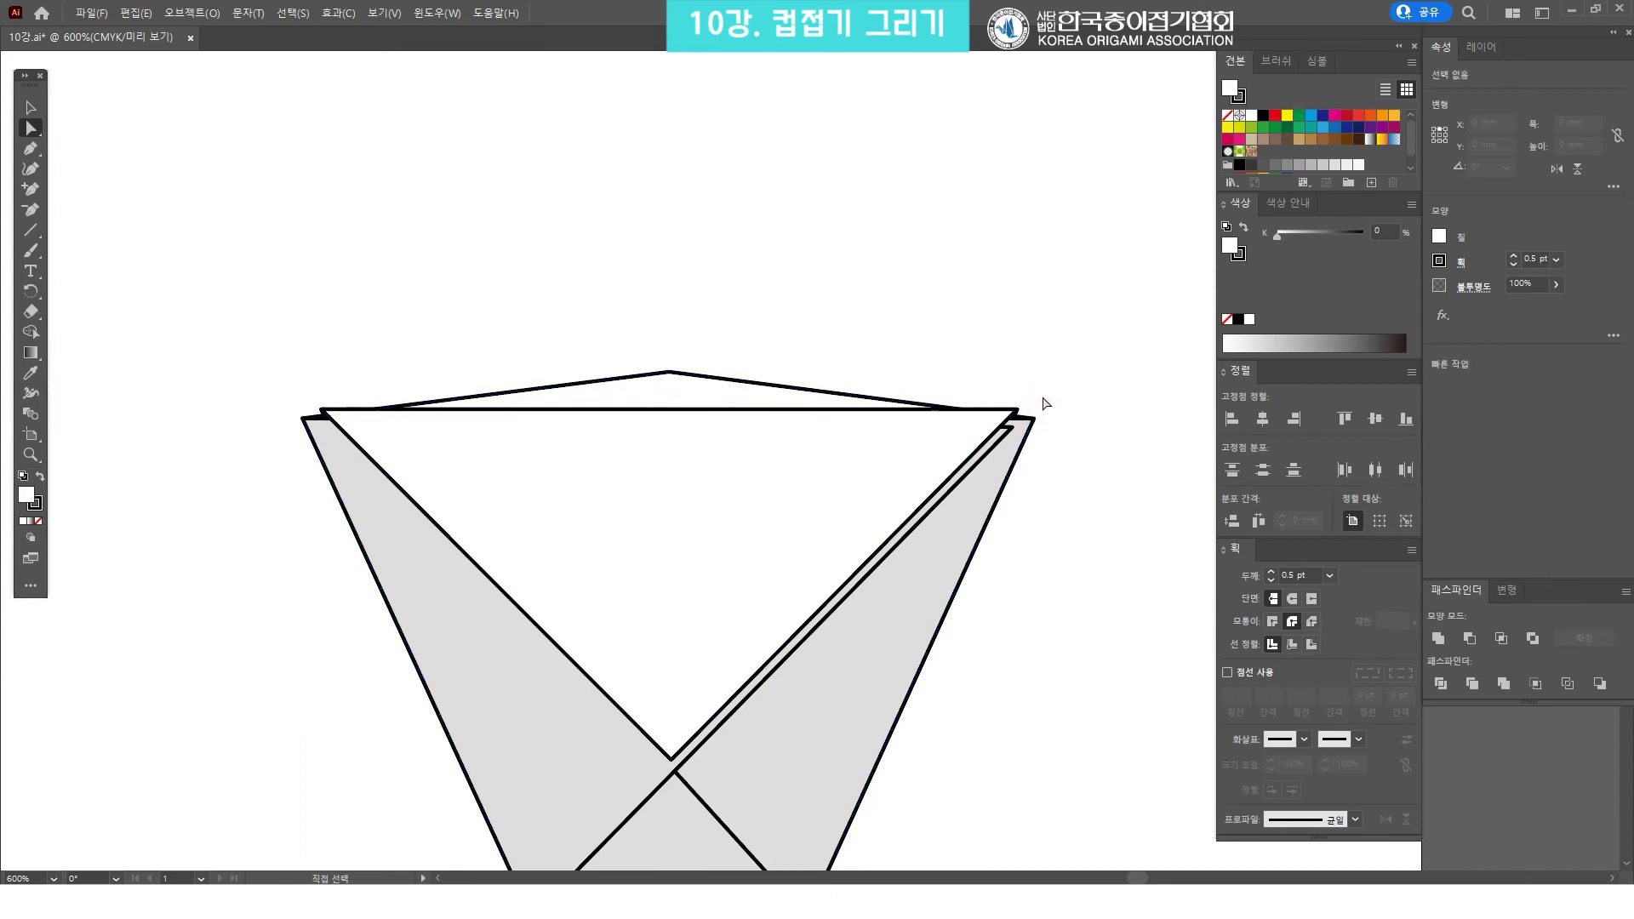
{"action": "left_click_drag", "start_coordinate": [1029, 419], "coordinate": [1032, 419]}
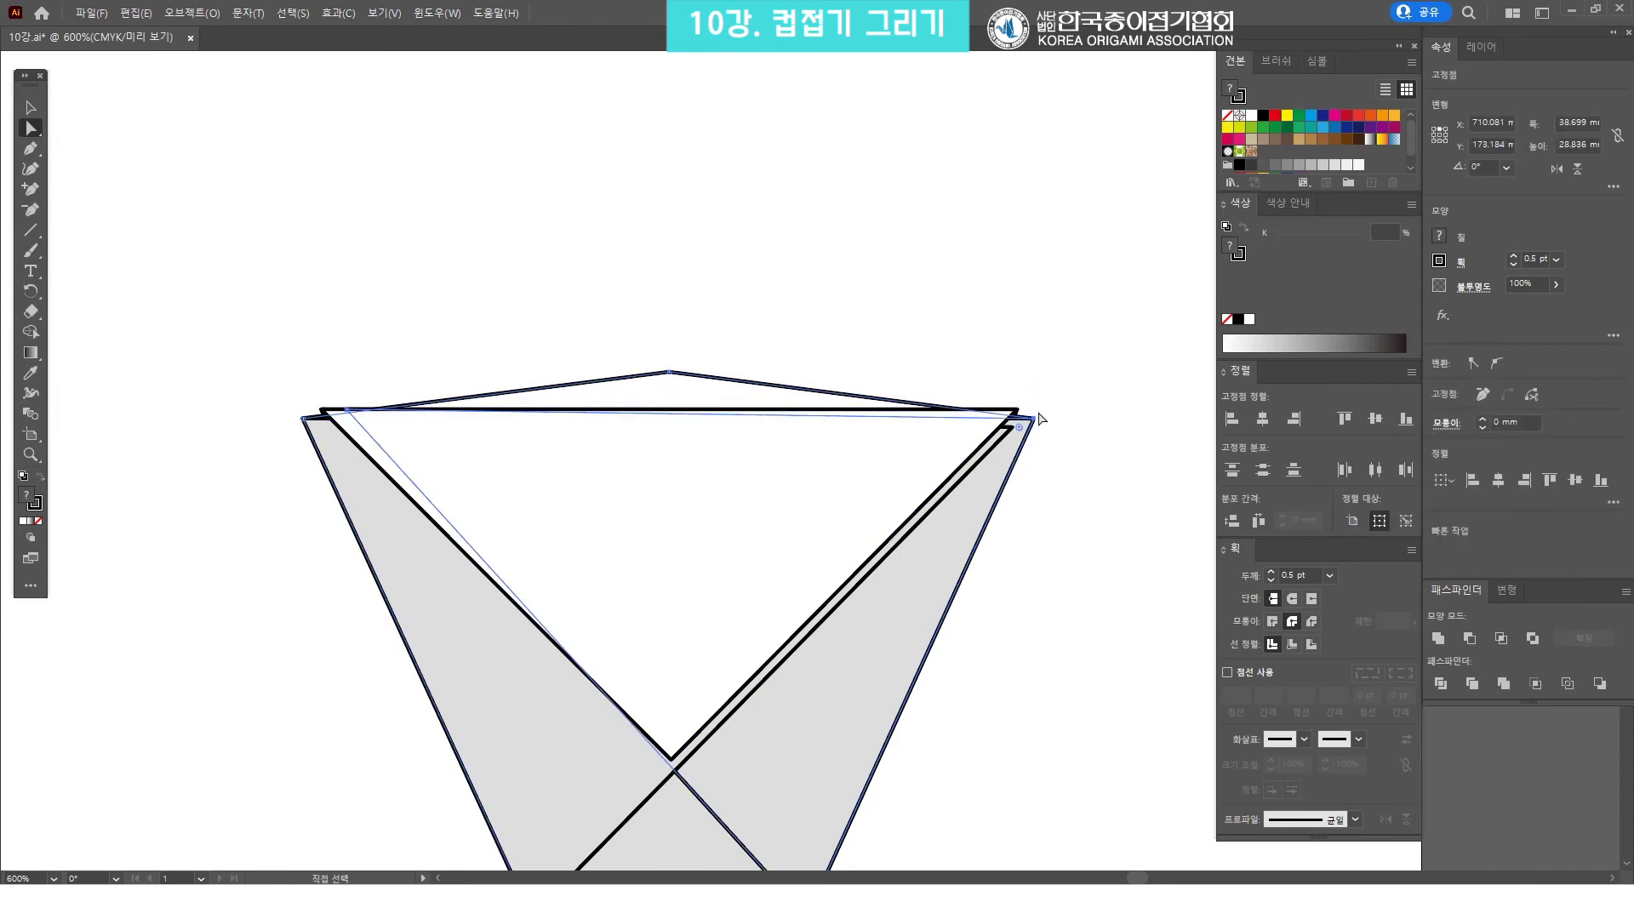
{"action": "left_click_drag", "start_coordinate": [1033, 419], "coordinate": [1017, 410]}
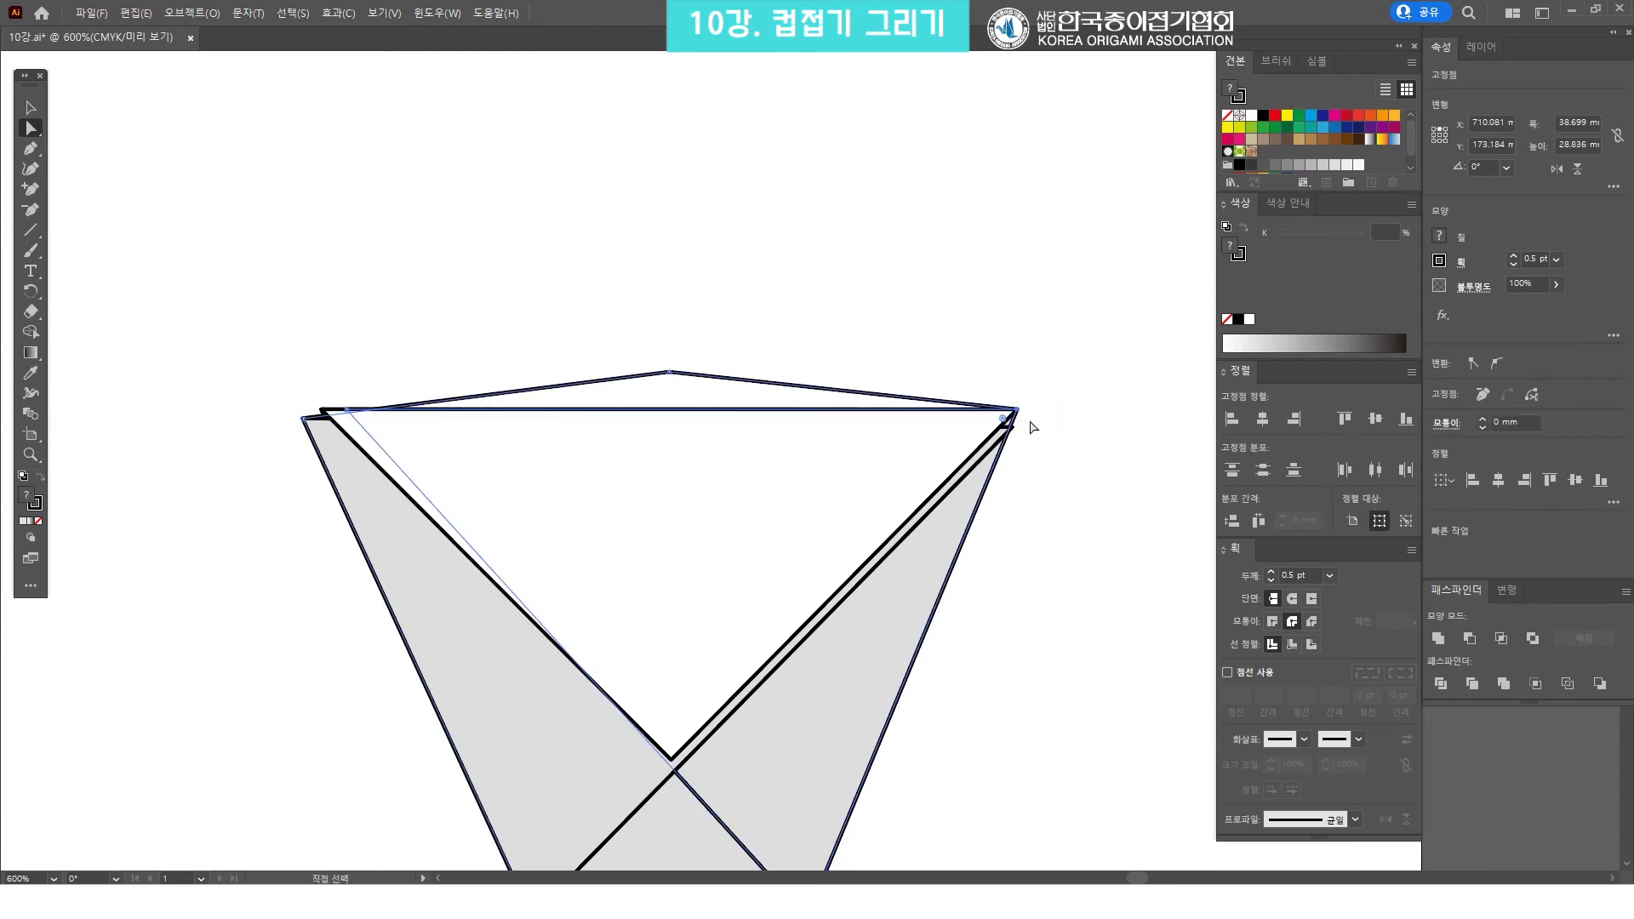
{"action": "left_click_drag", "start_coordinate": [311, 434], "coordinate": [329, 425]}
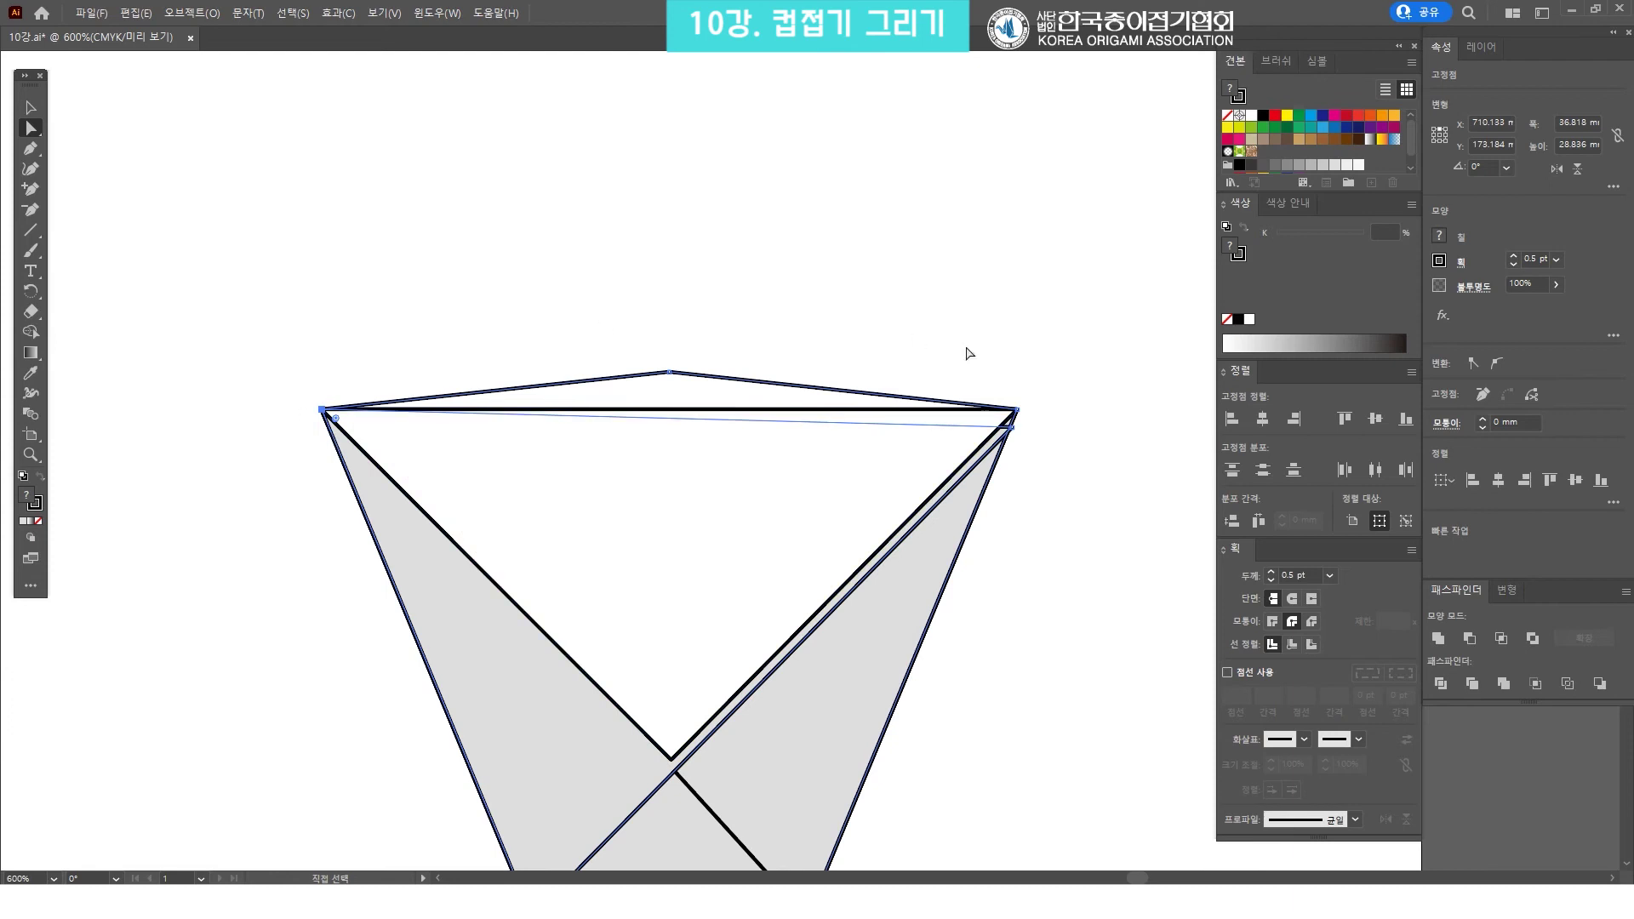
{"action": "key", "text": "ctrl+minus"}
{"action": "left_click", "coordinate": [1034, 347]}
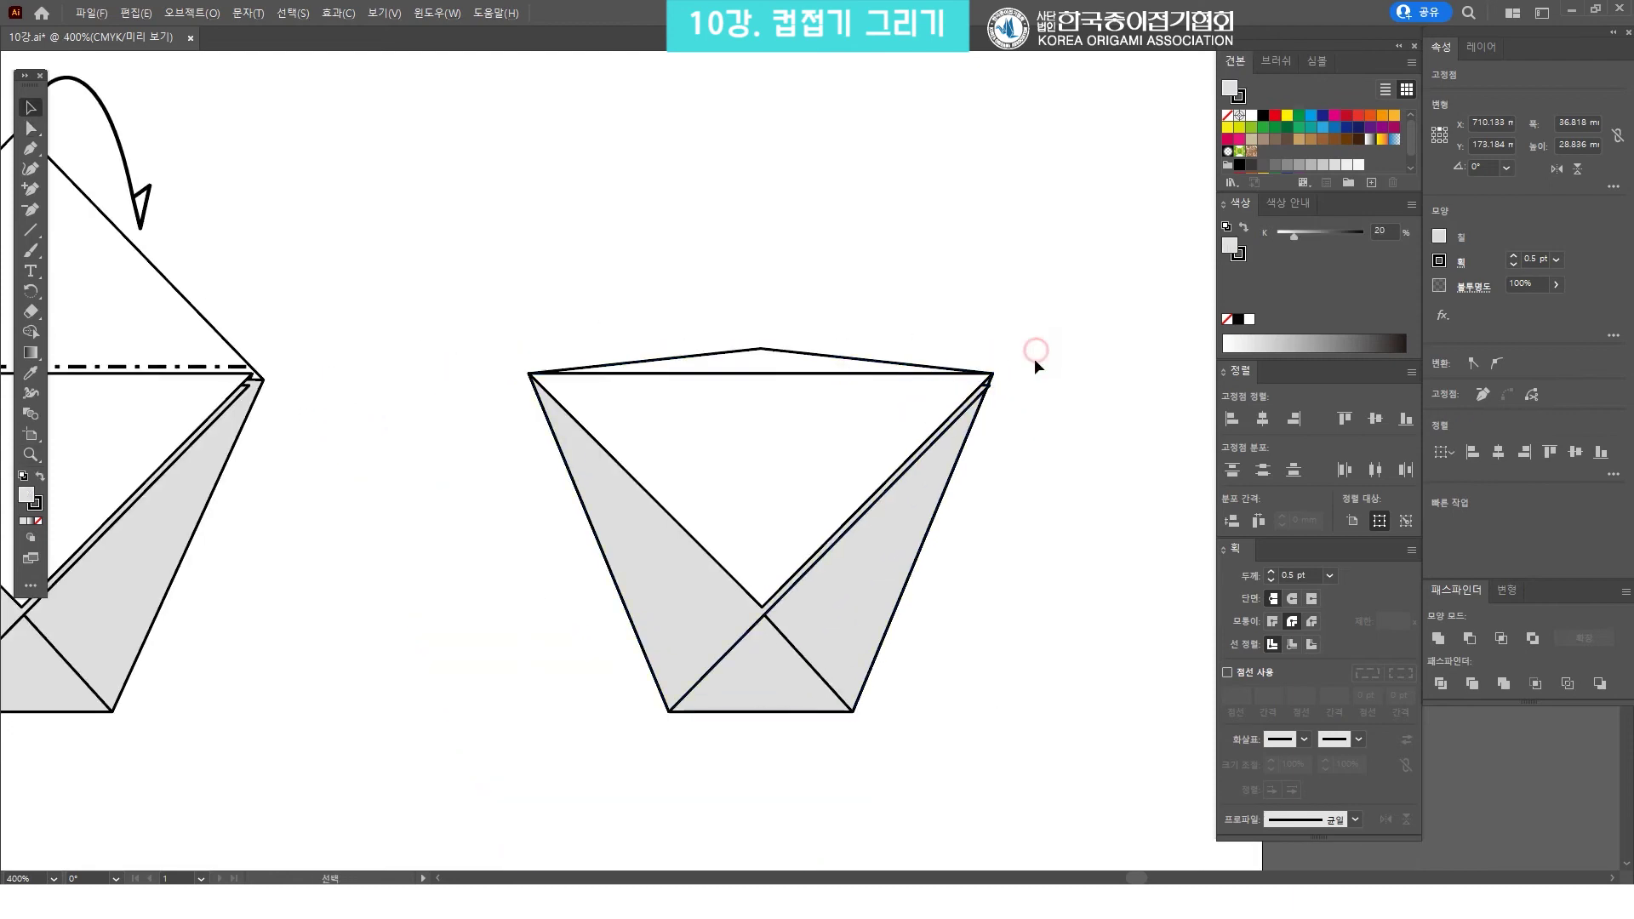
Select the cup's top anchor and drag its live-corner widget down to round the peak
{"action": "left_click_drag", "start_coordinate": [1025, 774], "coordinate": [489, 334]}
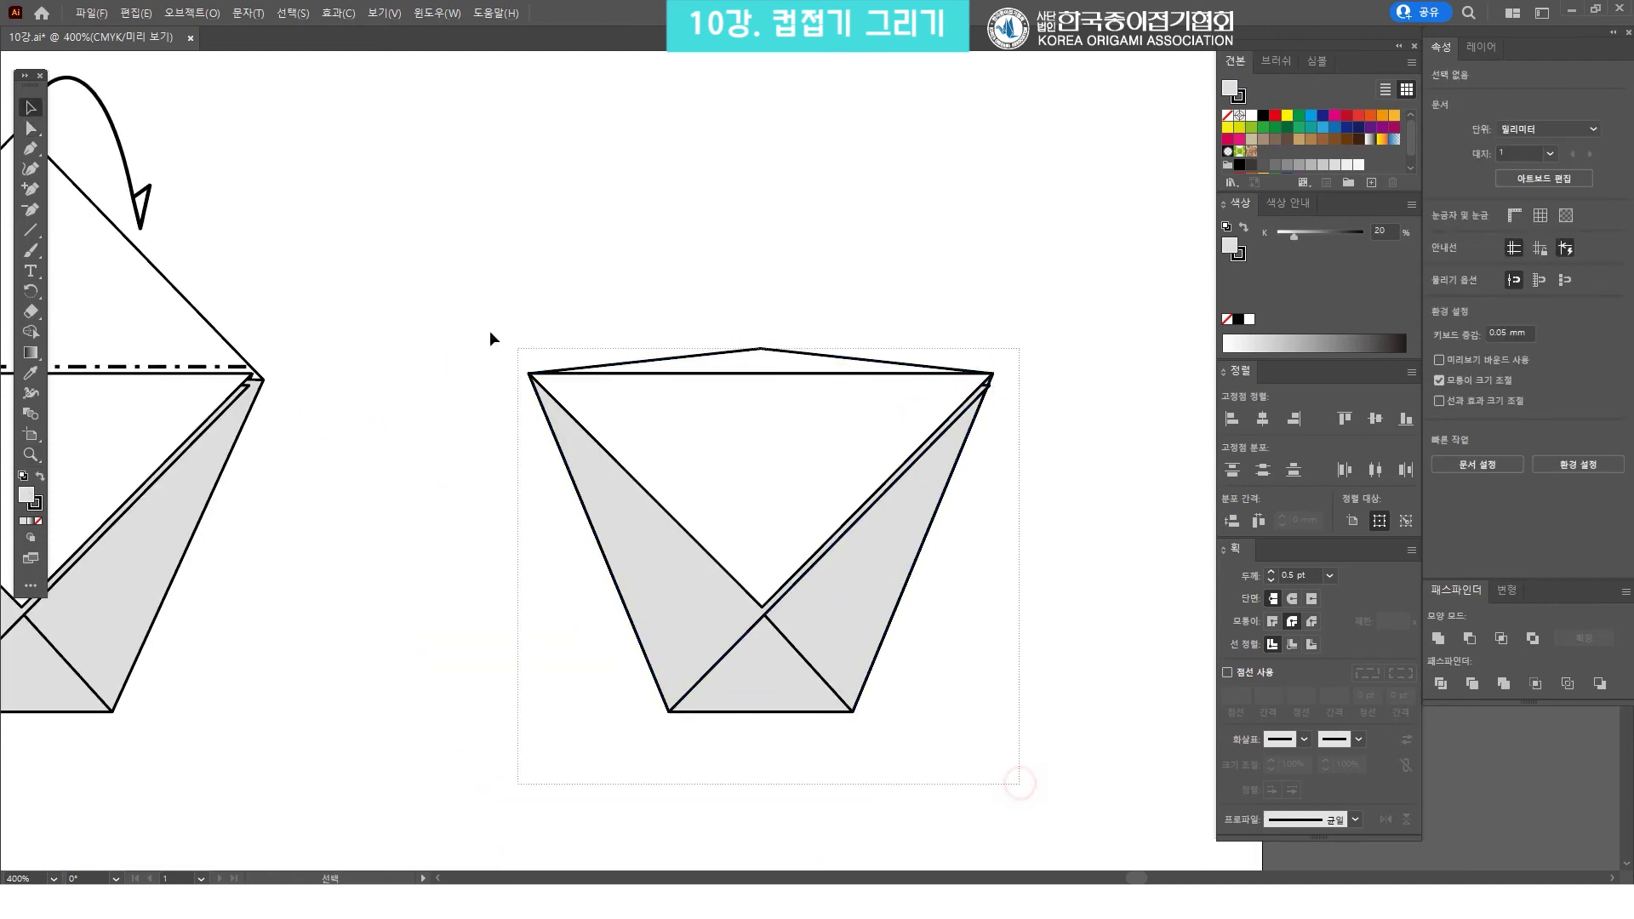
{"action": "left_click", "coordinate": [807, 333]}
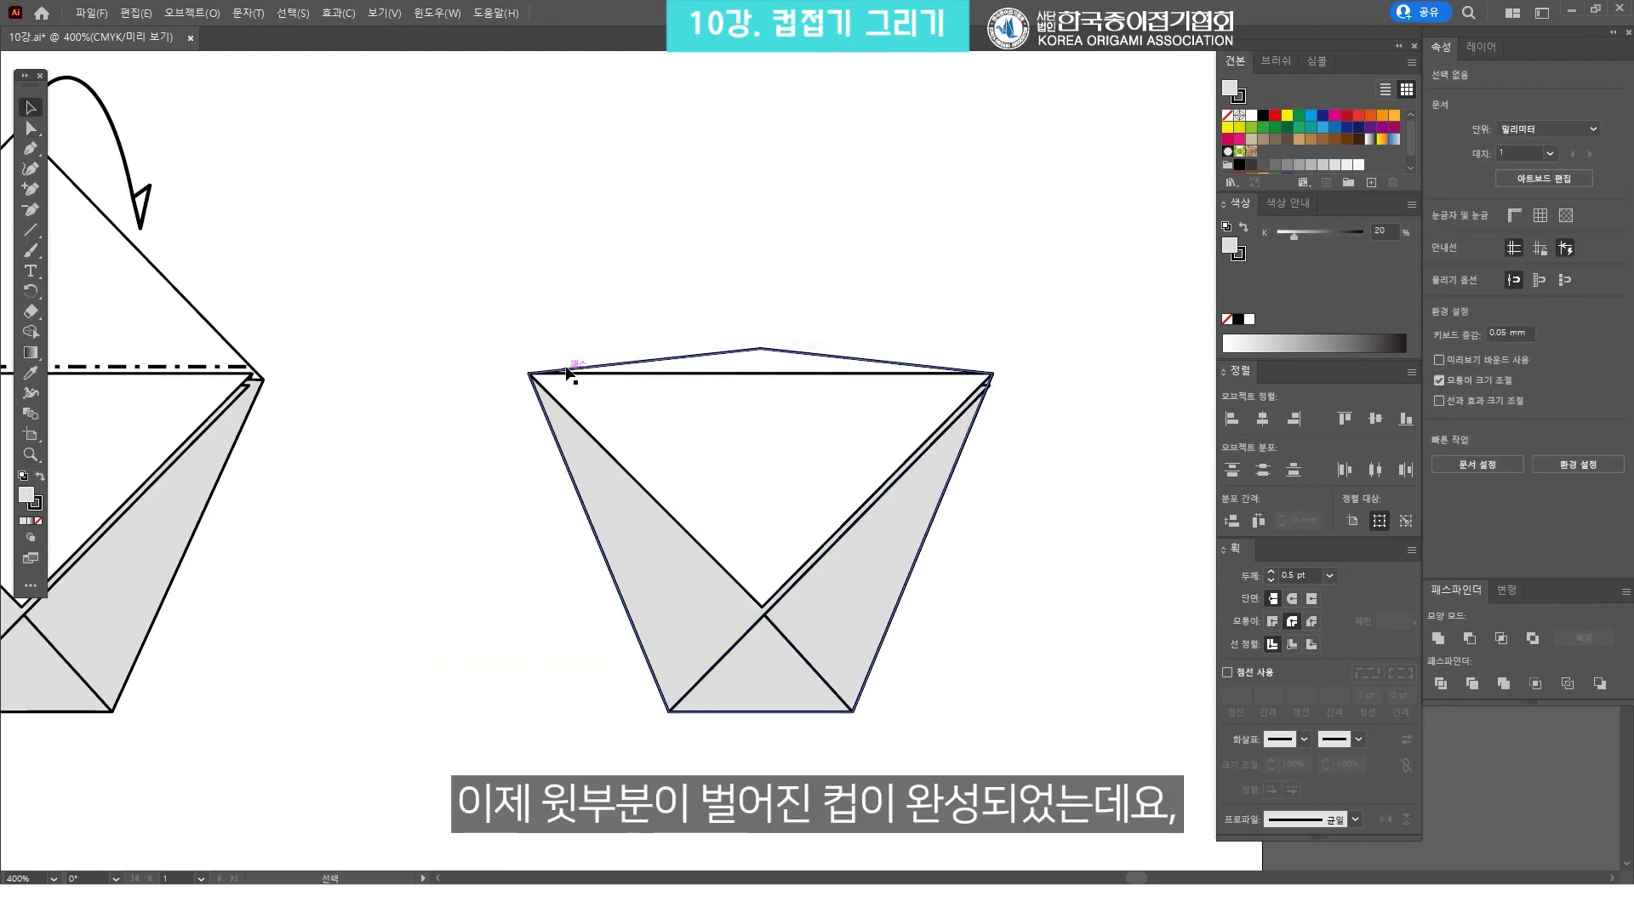
{"action": "key", "text": "a"}
{"action": "left_click", "coordinate": [777, 360]}
{"action": "left_click_drag", "start_coordinate": [776, 361], "coordinate": [797, 322]}
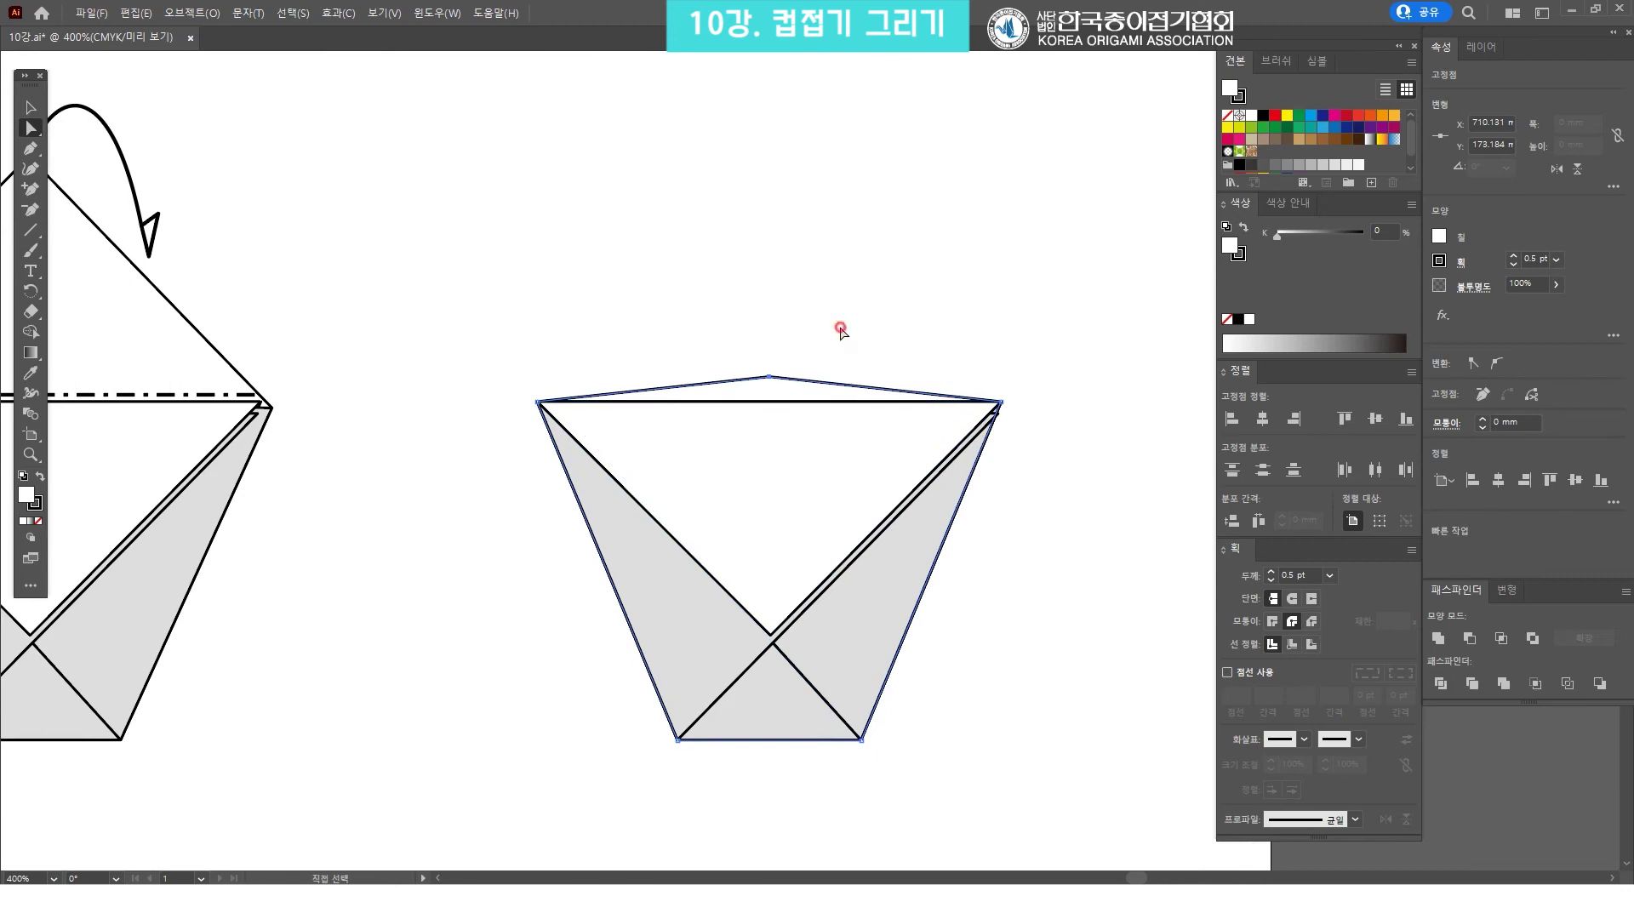
{"action": "left_click", "coordinate": [842, 333]}
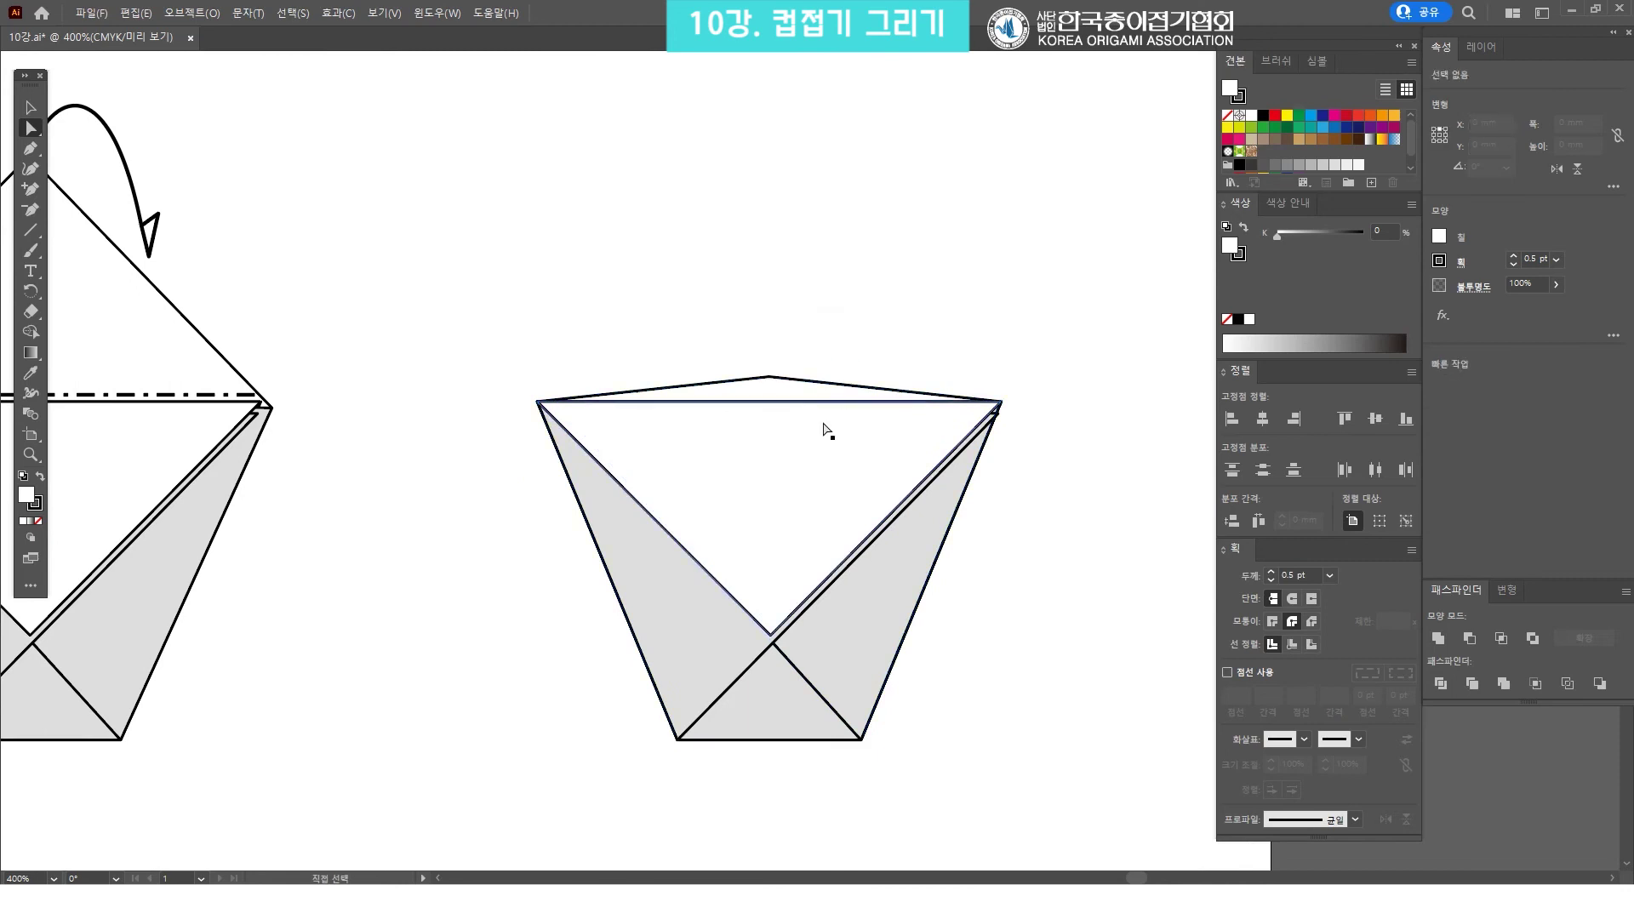
{"action": "left_click", "coordinate": [770, 377]}
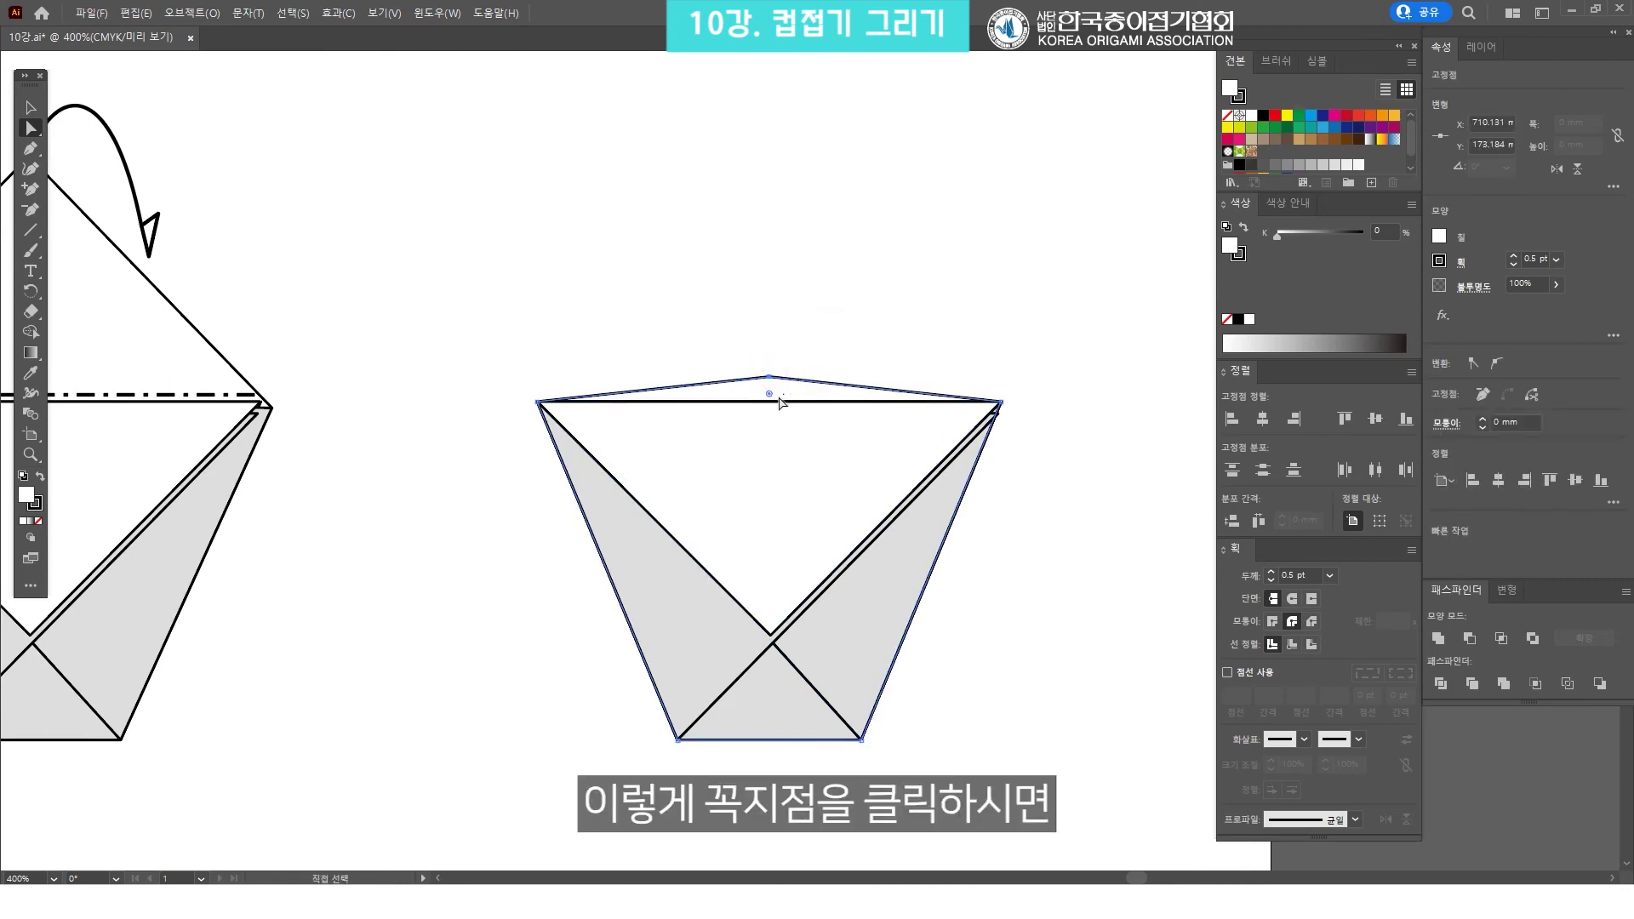
{"action": "left_click_drag", "start_coordinate": [780, 403], "coordinate": [775, 426]}
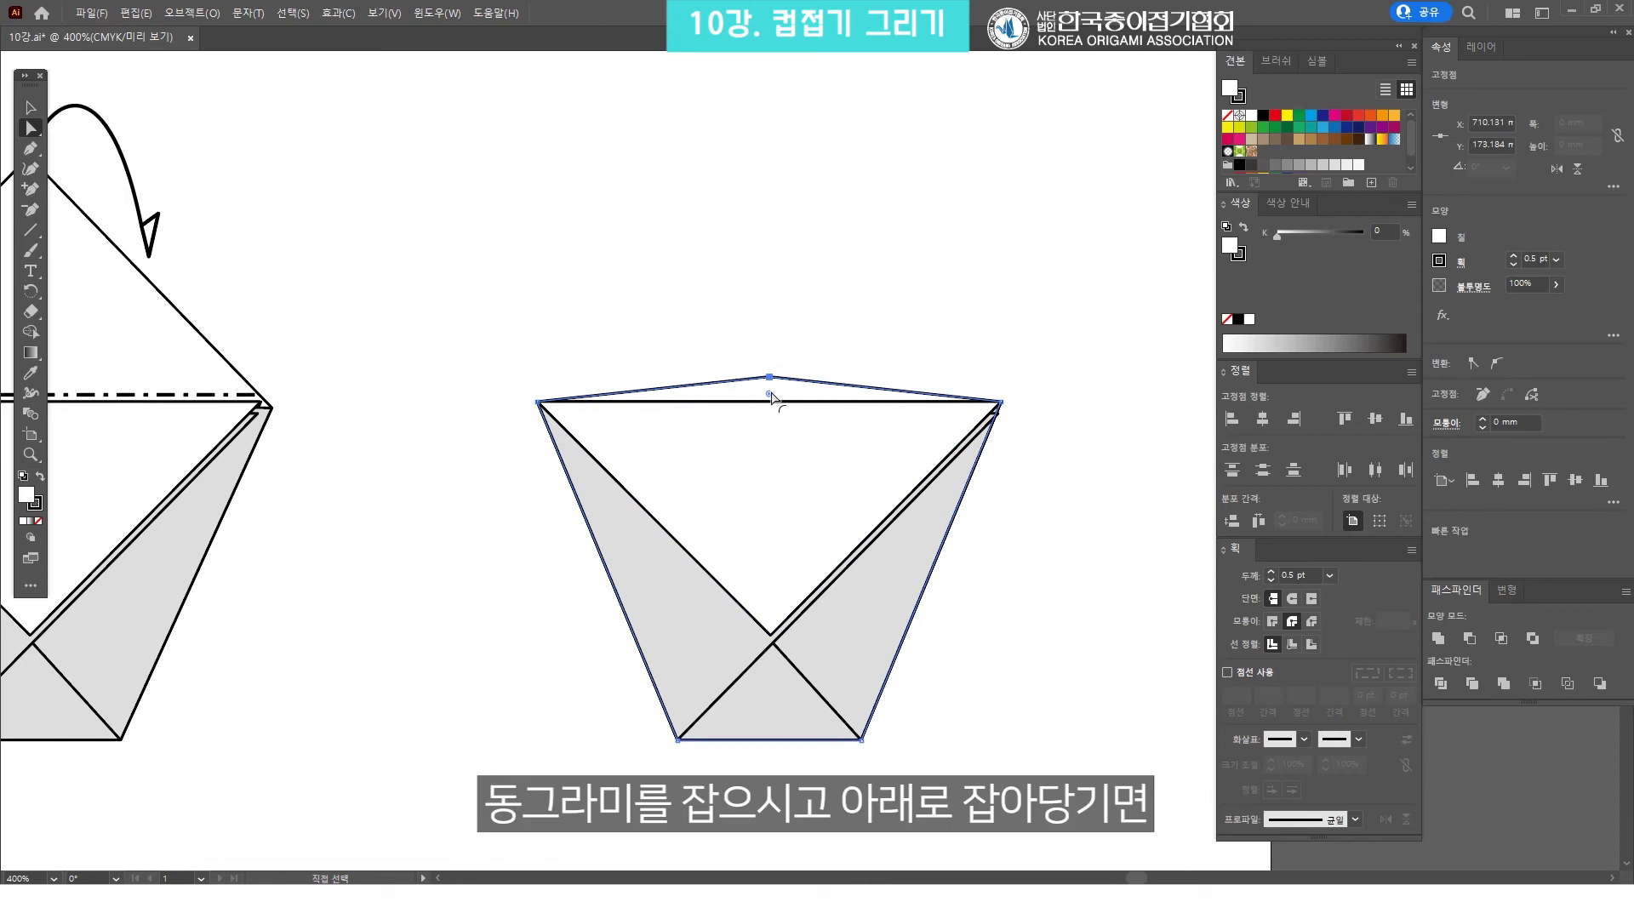
{"action": "left_click_drag", "start_coordinate": [770, 396], "coordinate": [784, 542]}
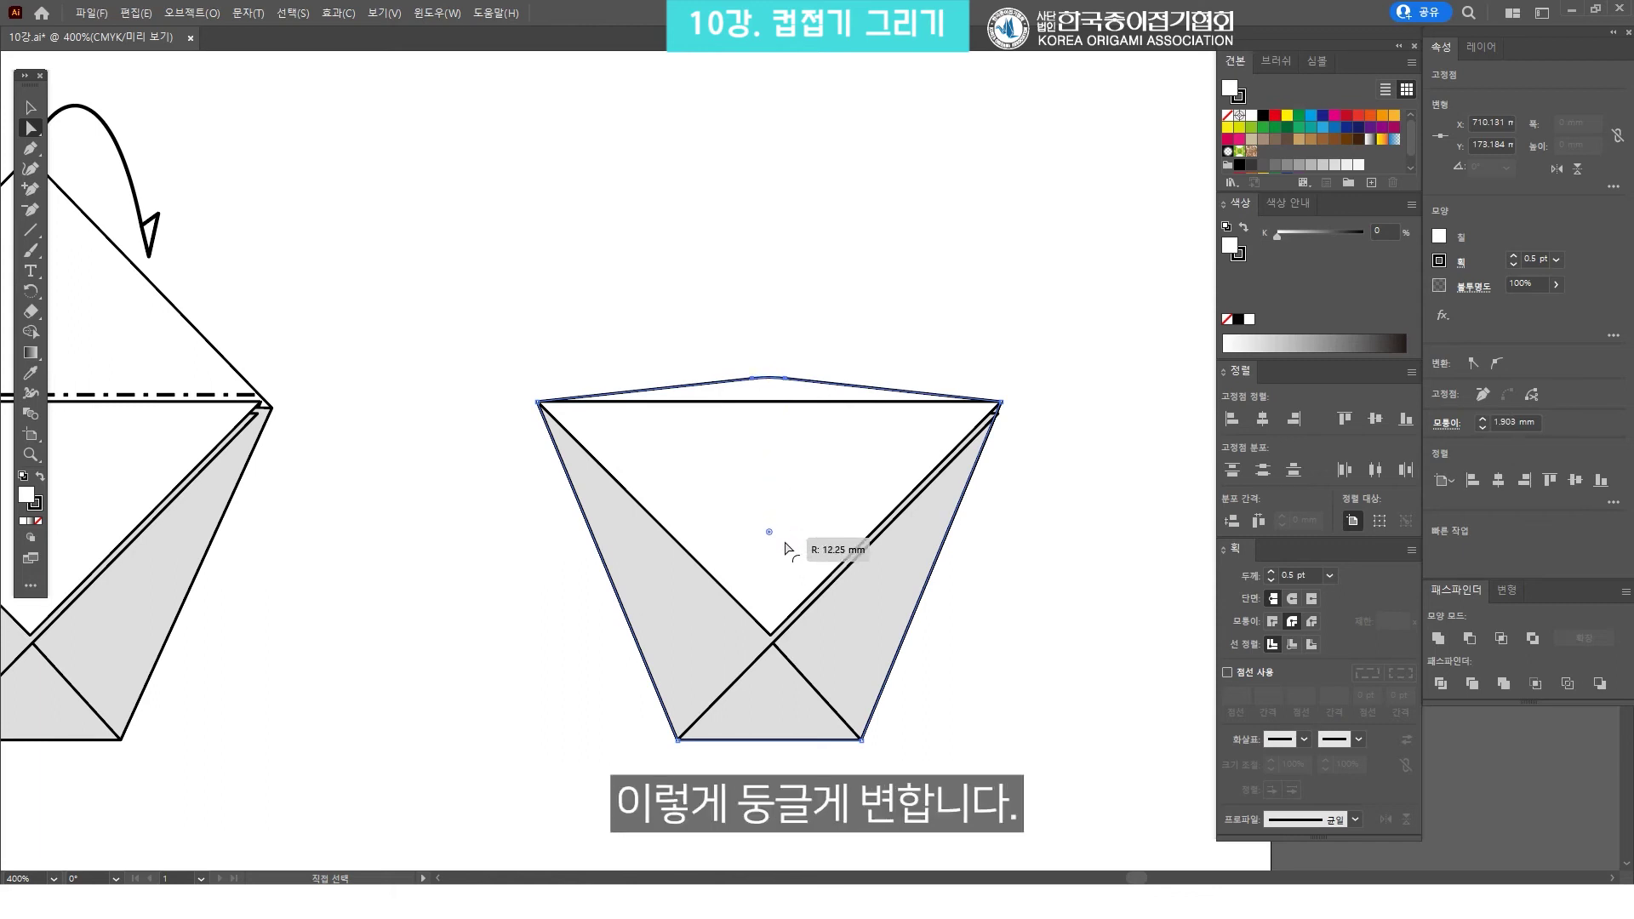
{"action": "left_click_drag", "start_coordinate": [784, 542], "coordinate": [785, 601]}
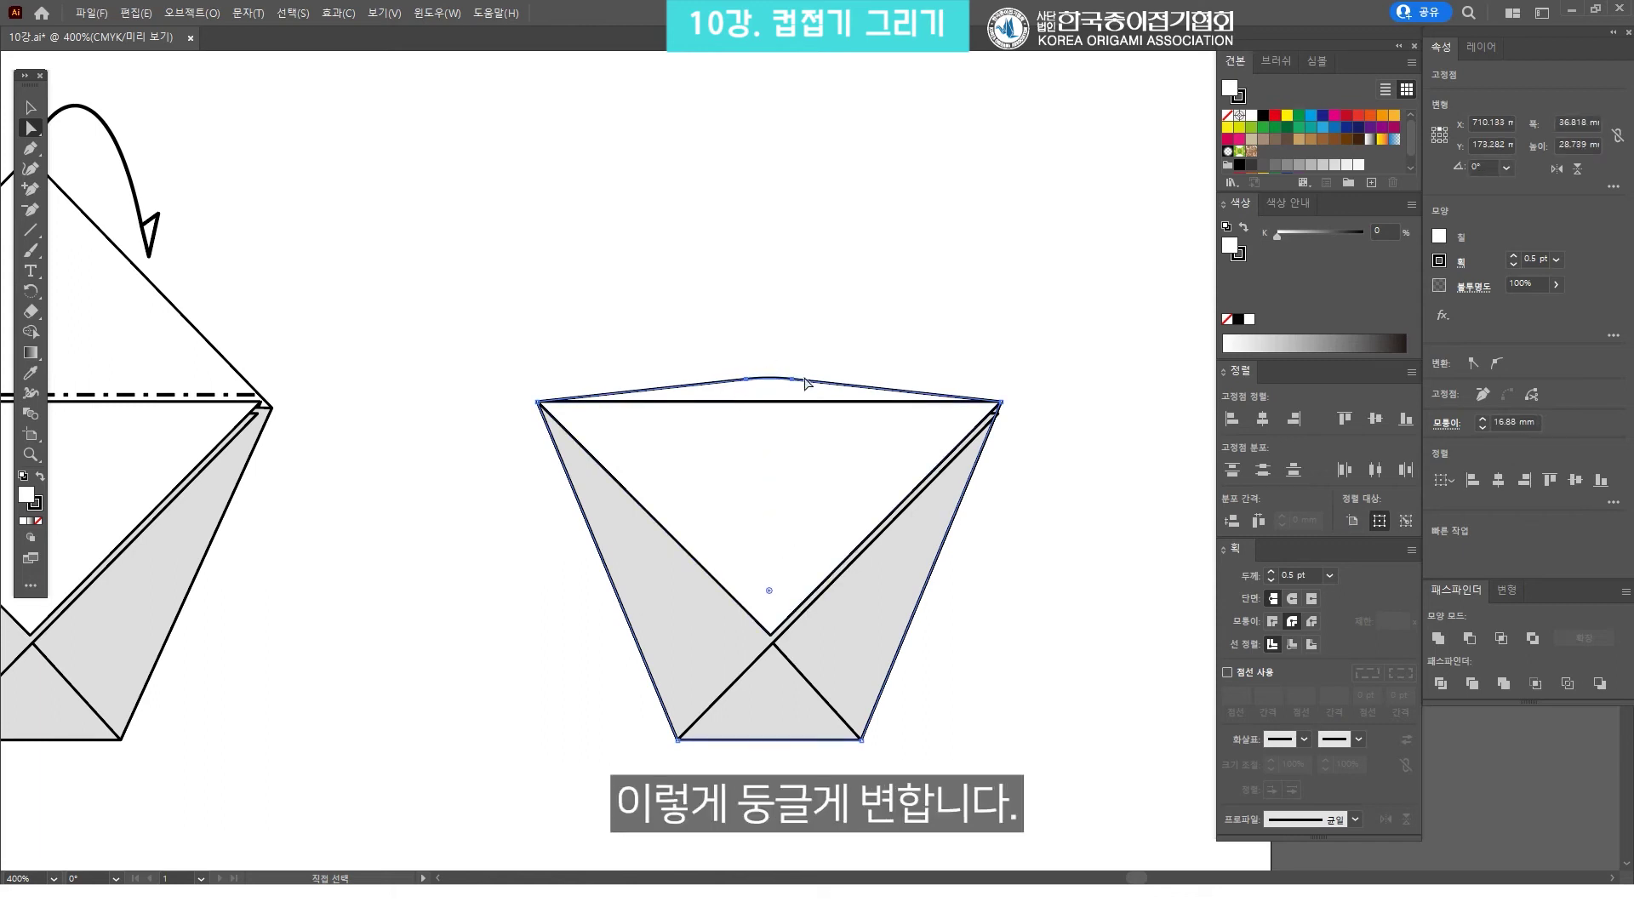
Round the cup's top edge further into a smooth, gentle arc
{"action": "key", "text": "z"}
{"action": "left_click_drag", "start_coordinate": [874, 368], "coordinate": [731, 299]}
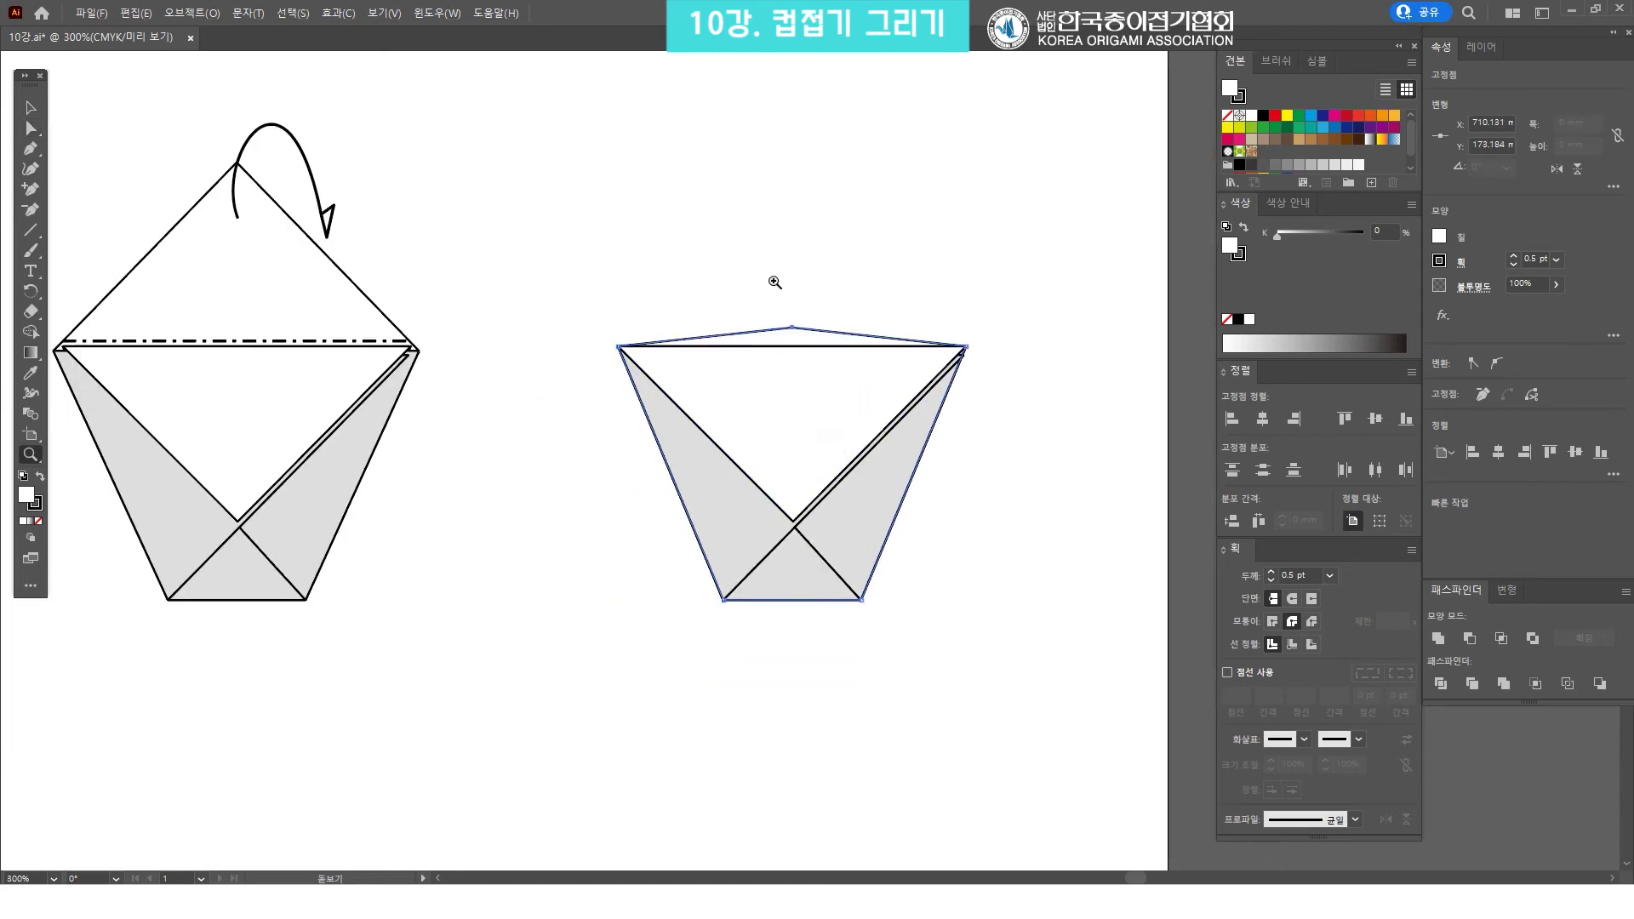
{"action": "key", "text": "a"}
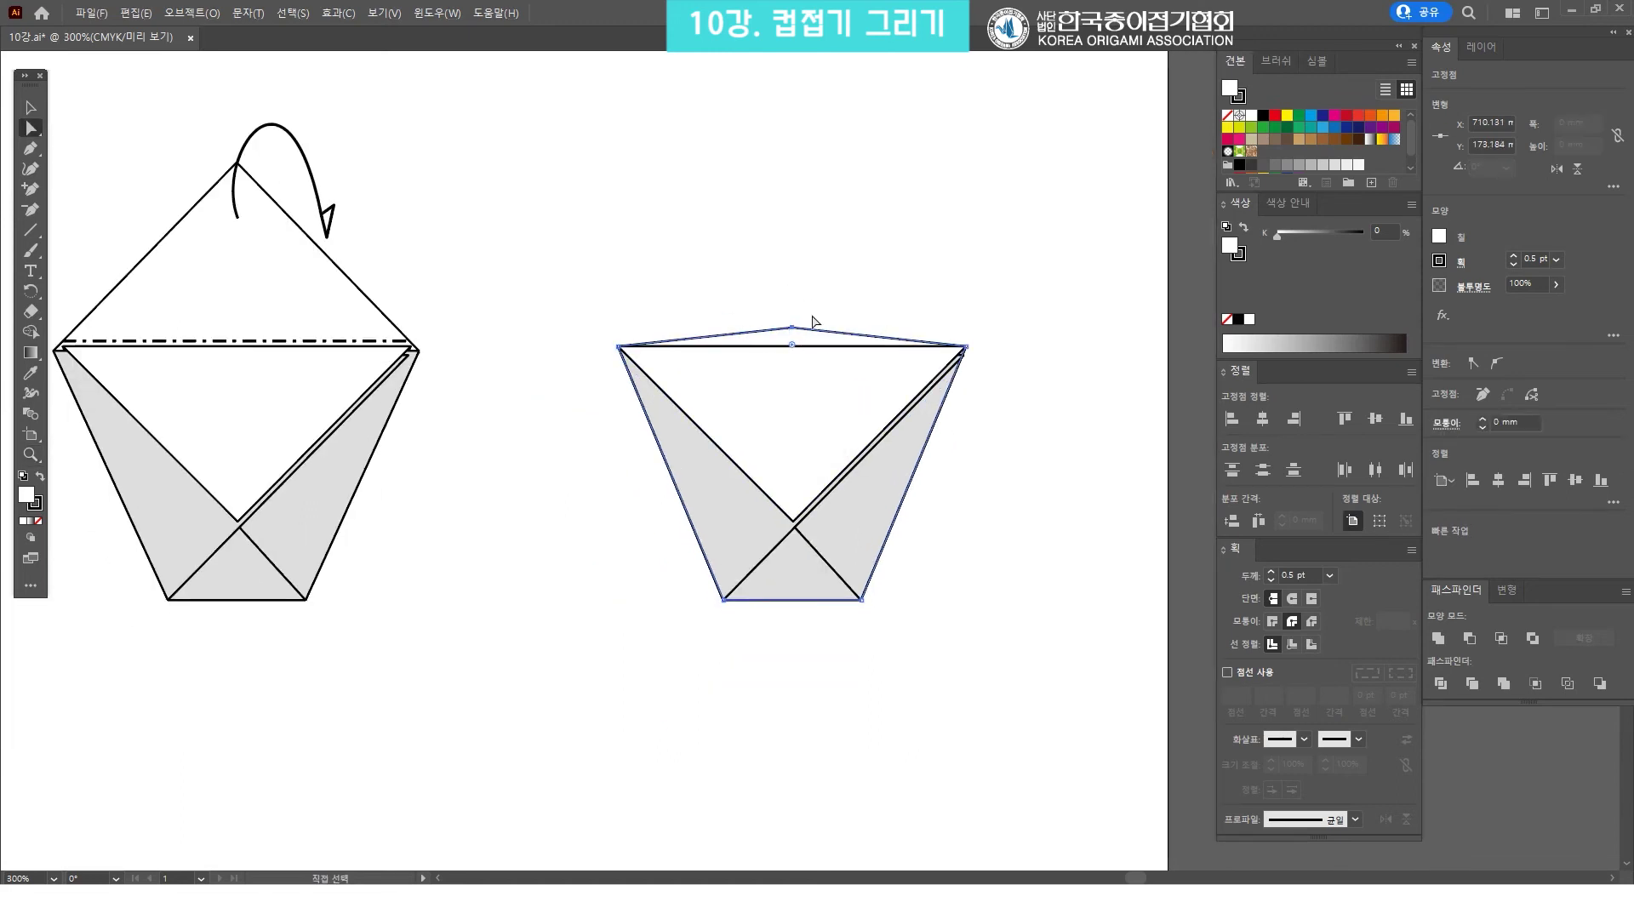
{"action": "left_click_drag", "start_coordinate": [793, 343], "coordinate": [819, 761]}
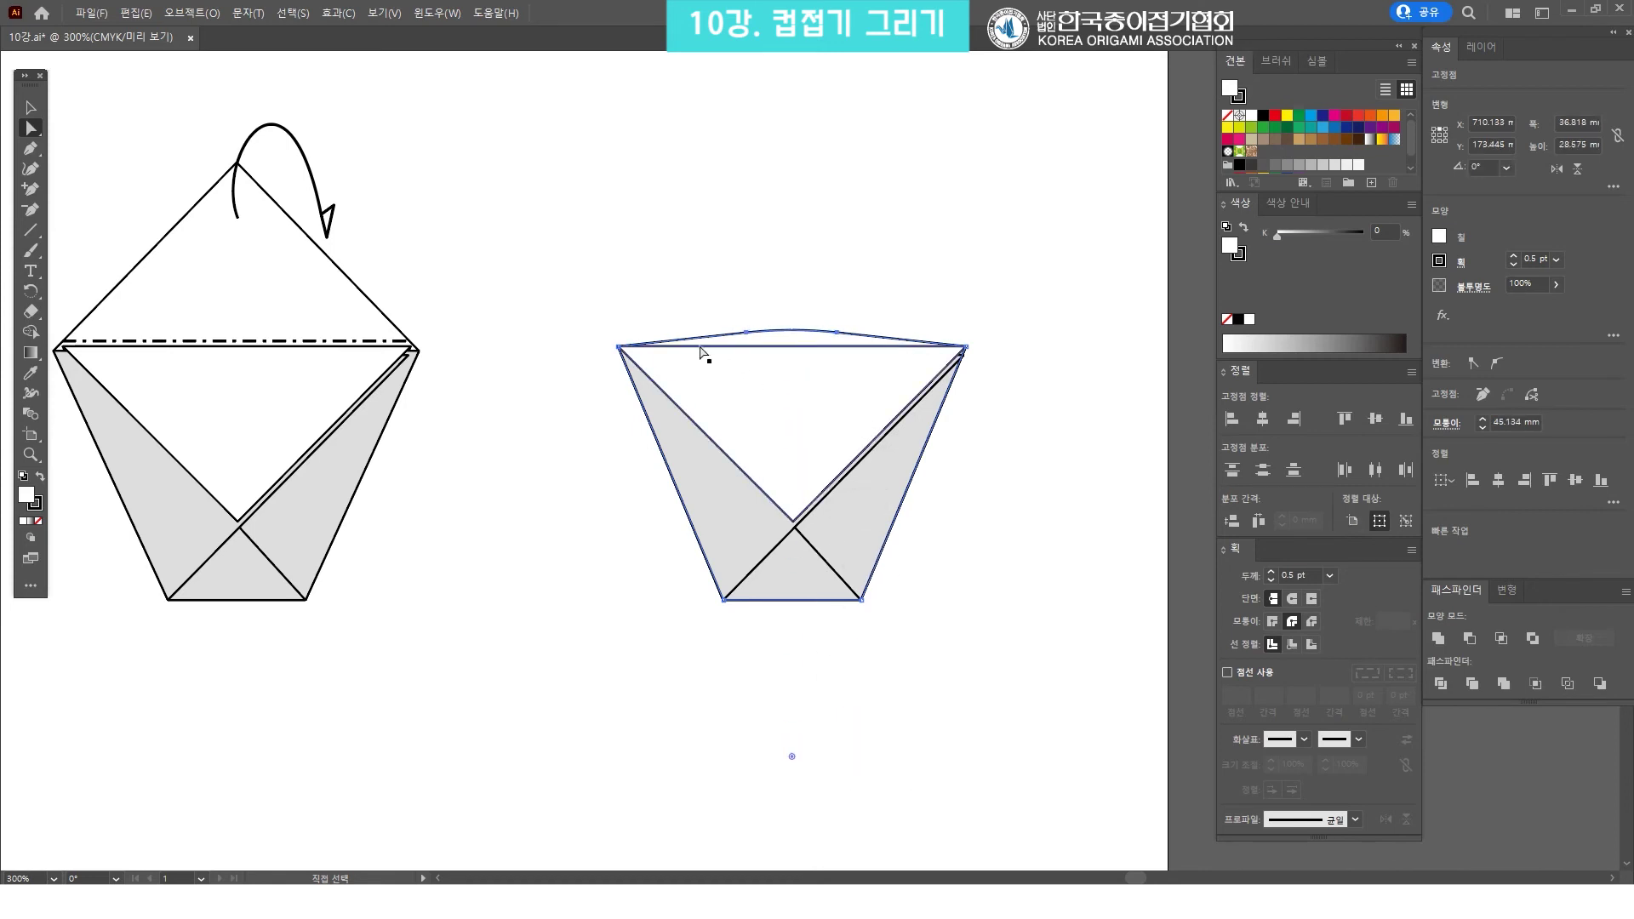
{"action": "key", "text": "v"}
{"action": "left_click", "coordinate": [947, 284]}
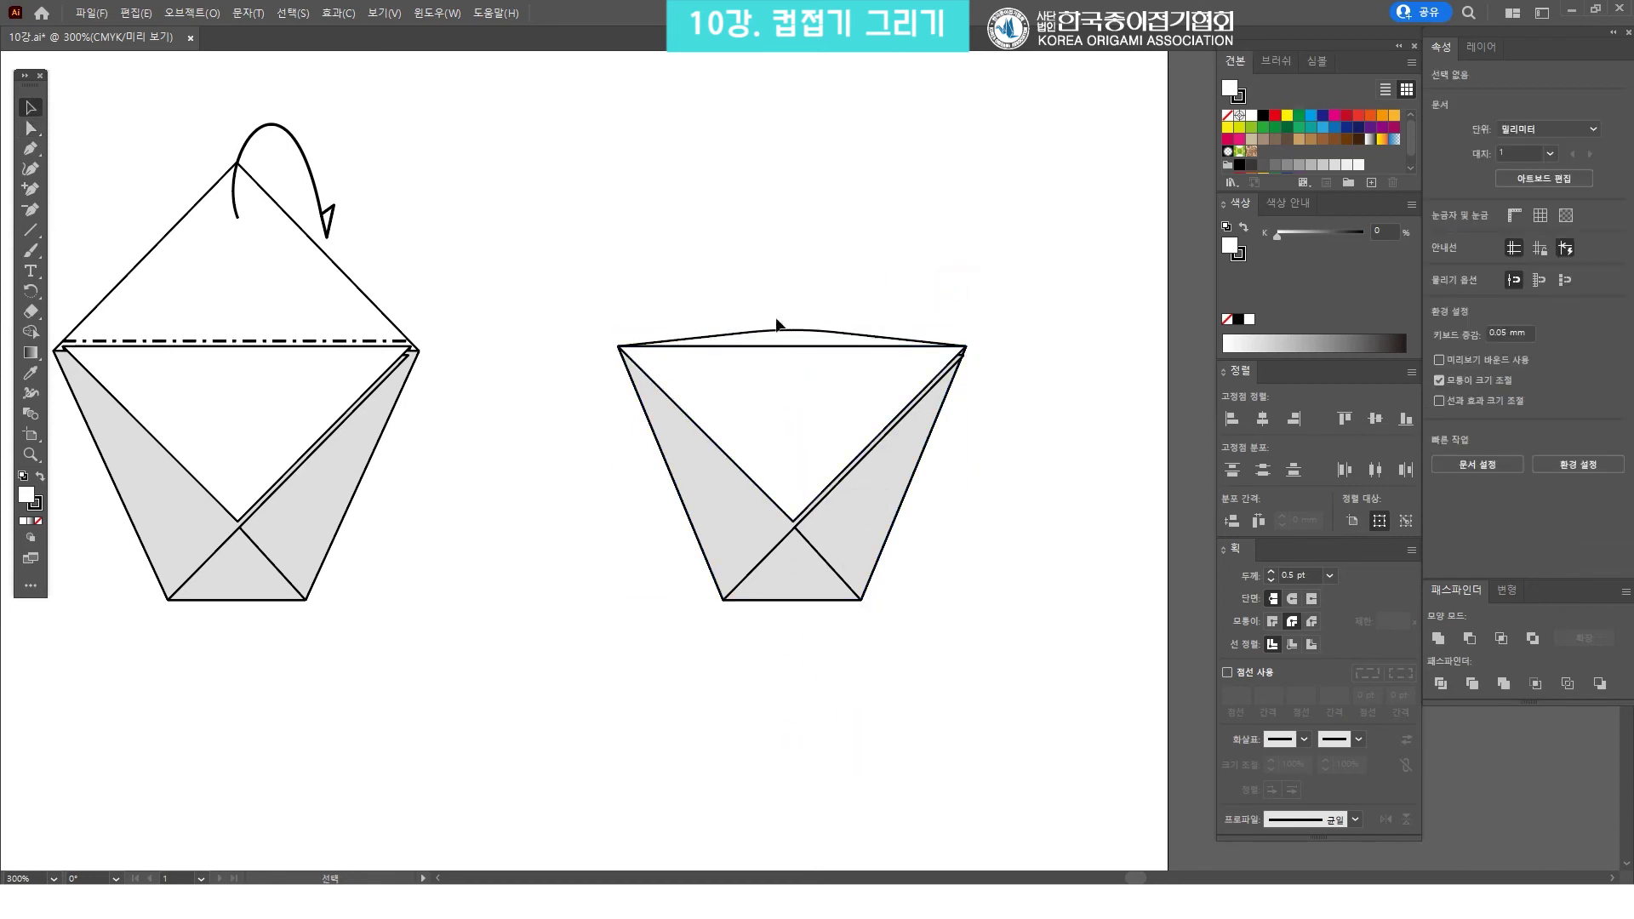
{"action": "scroll", "coordinate": [944, 294], "scroll_direction": "up", "scroll_amount": 1}
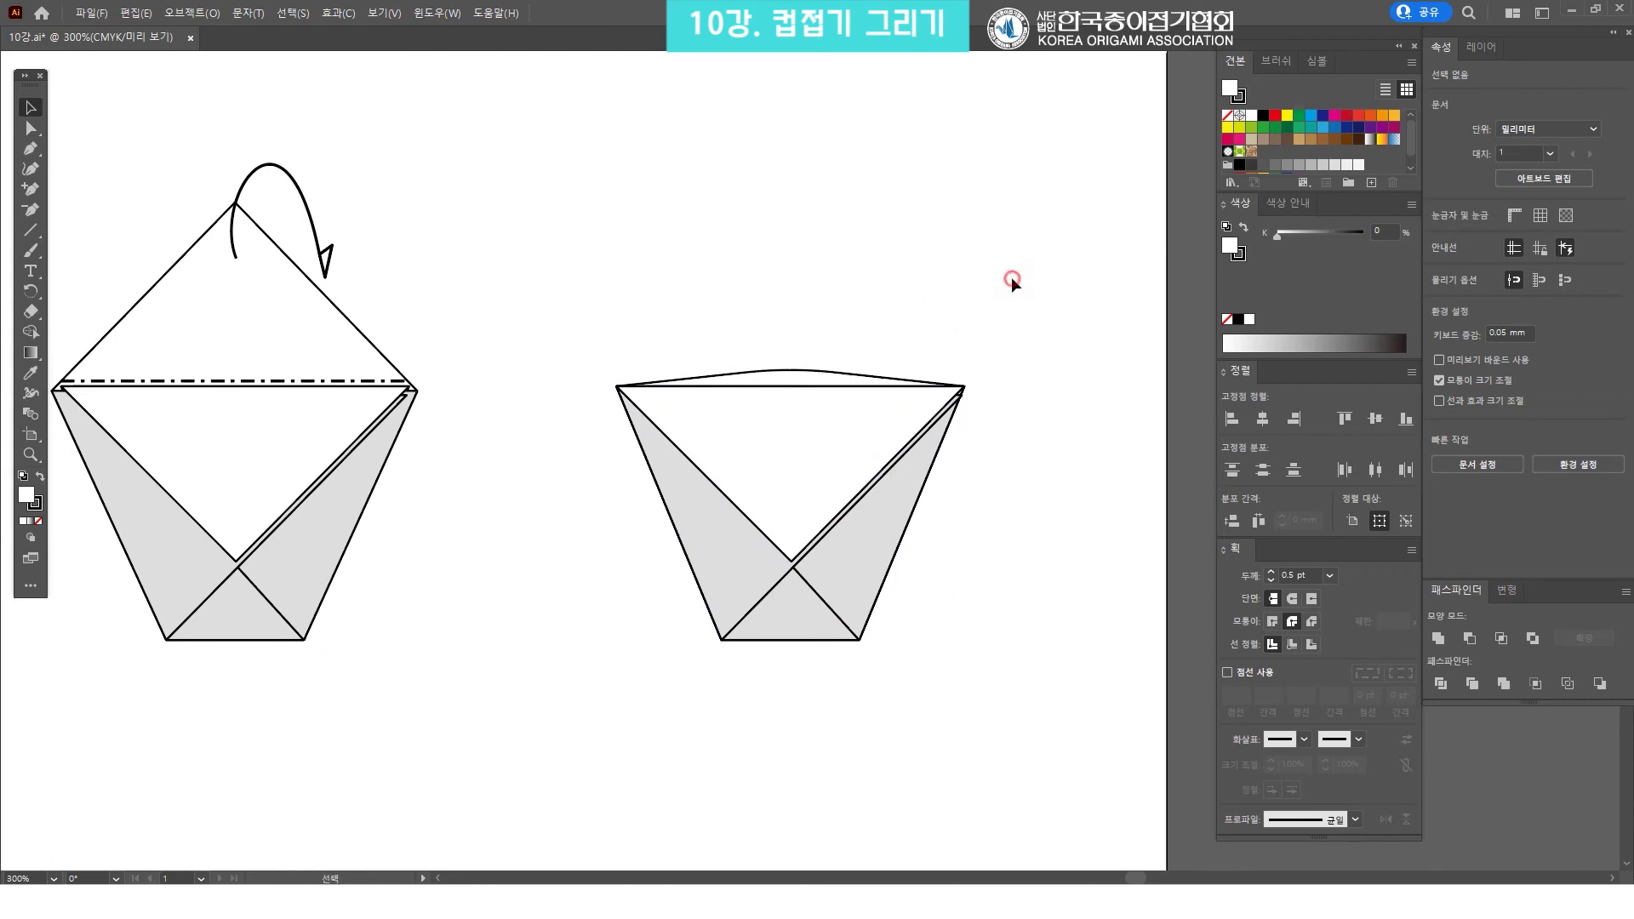
{"action": "left_click", "coordinate": [939, 357], "text": "ctrl+alt"}
{"action": "scroll", "coordinate": [902, 340], "scroll_direction": "up", "scroll_amount": 2}
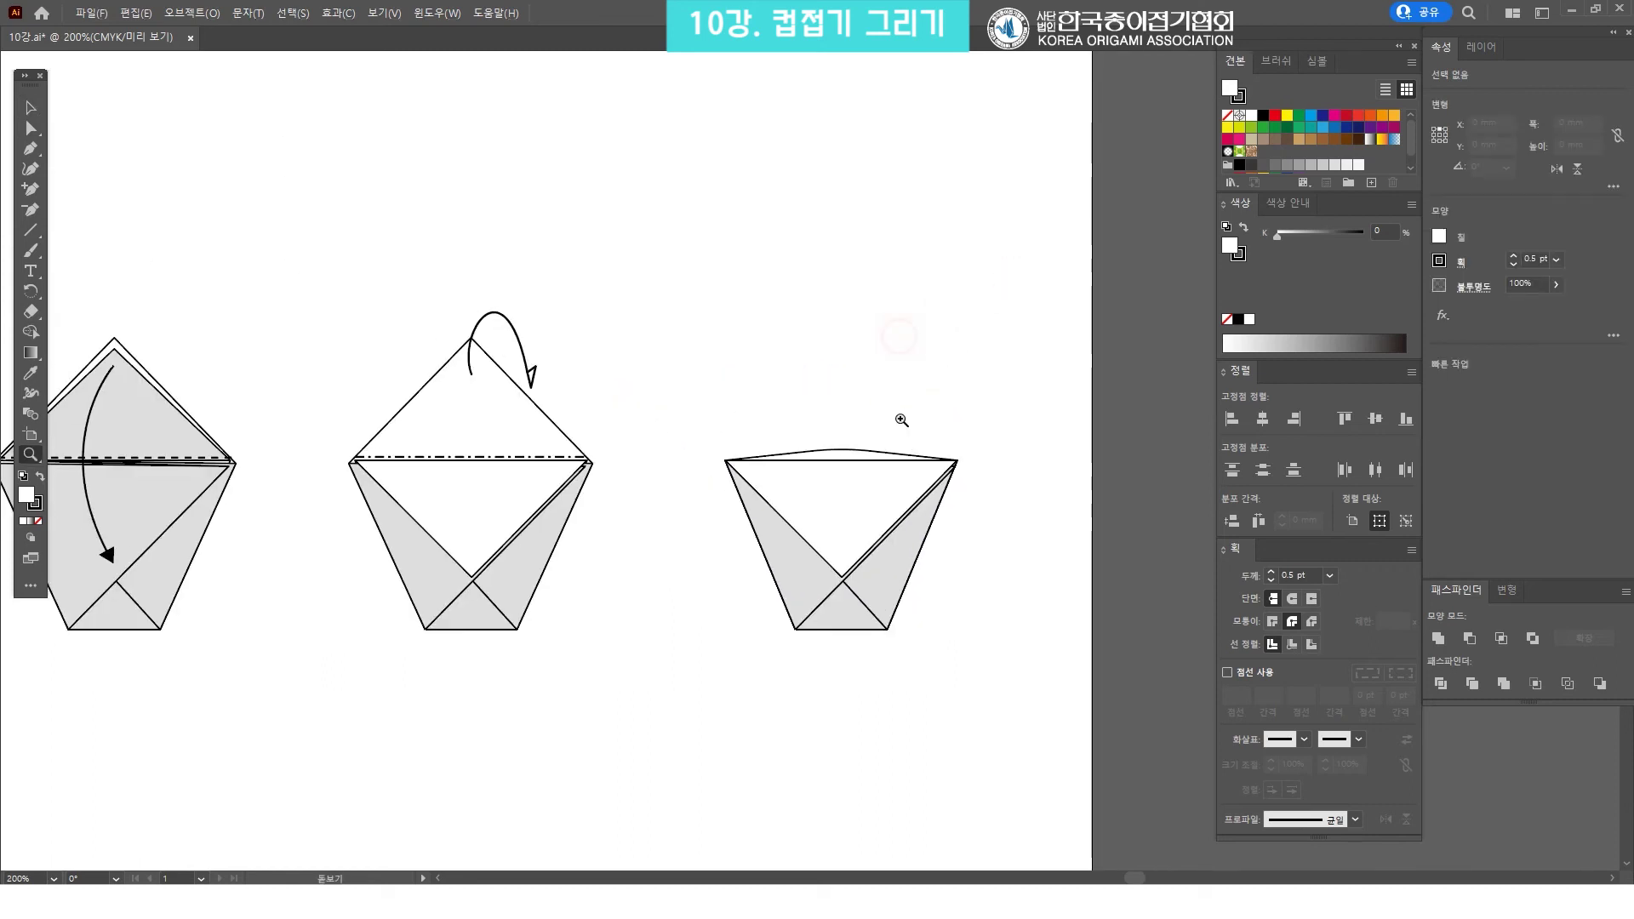
Marquee-select the bottom row of cup drawings and move it slightly down
{"action": "left_click_drag", "start_coordinate": [1020, 675], "coordinate": [722, 400]}
{"action": "left_click", "coordinate": [1008, 424]}
{"action": "key", "text": "z"}
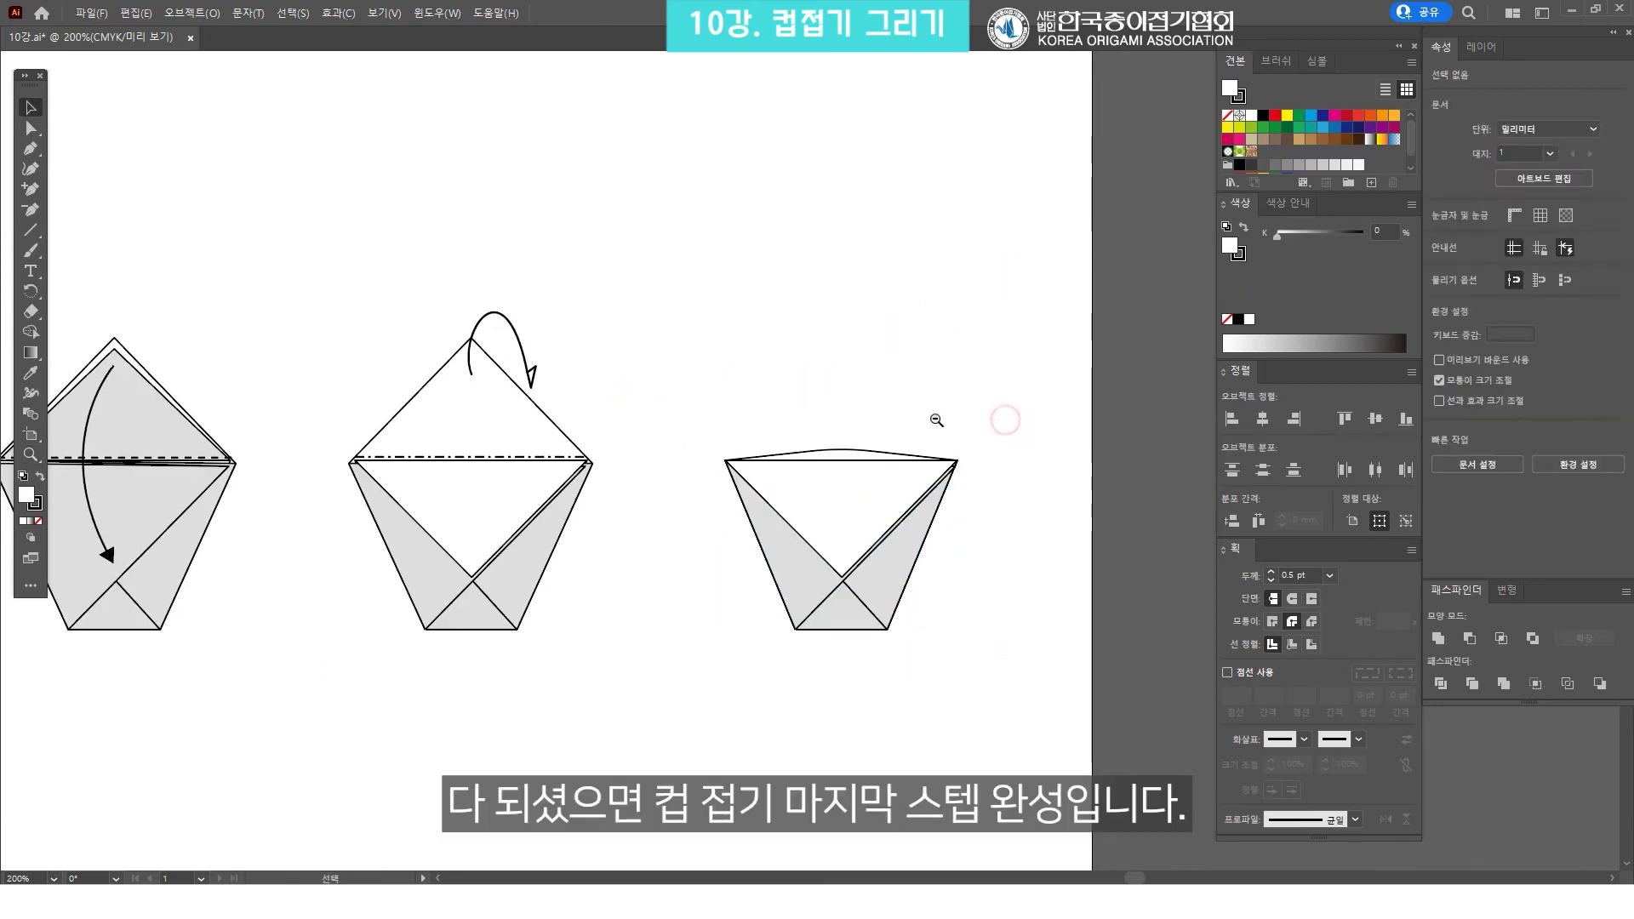
{"action": "left_click", "coordinate": [891, 411], "text": "alt"}
{"action": "scroll", "coordinate": [895, 425], "scroll_direction": "up", "scroll_amount": 4}
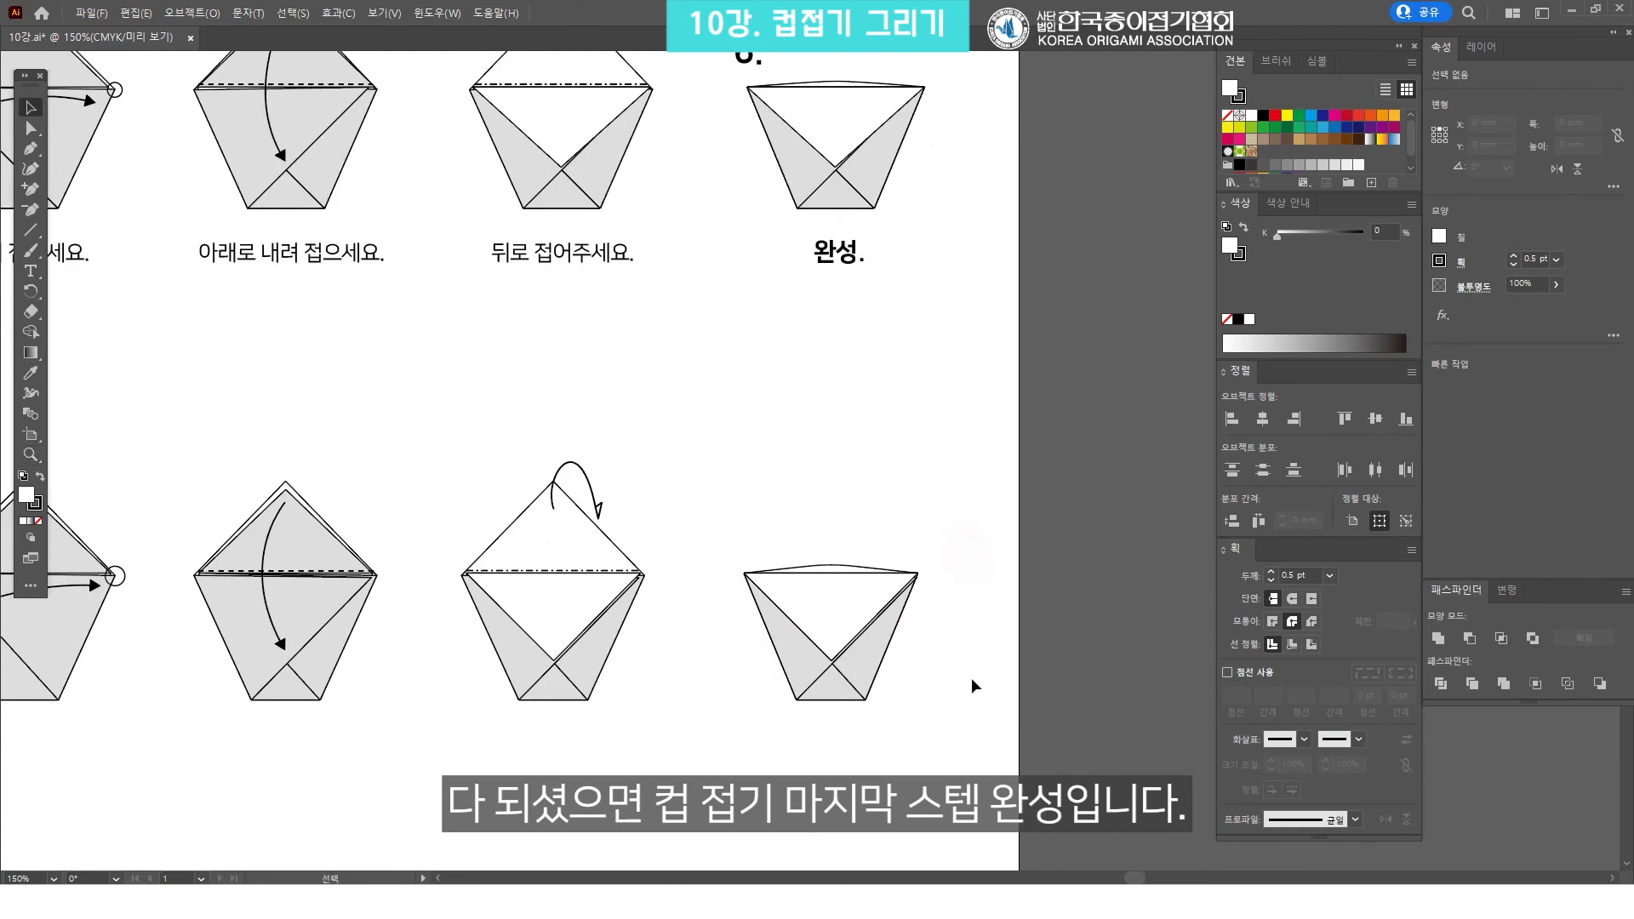
{"action": "left_click_drag", "start_coordinate": [970, 714], "coordinate": [740, 536]}
{"action": "left_click", "coordinate": [977, 513]}
{"action": "key", "text": "ctrl+0"}
{"action": "key", "text": "v"}
{"action": "left_click_drag", "start_coordinate": [1104, 602], "coordinate": [136, 452]}
{"action": "left_click_drag", "start_coordinate": [244, 494], "coordinate": [245, 511]}
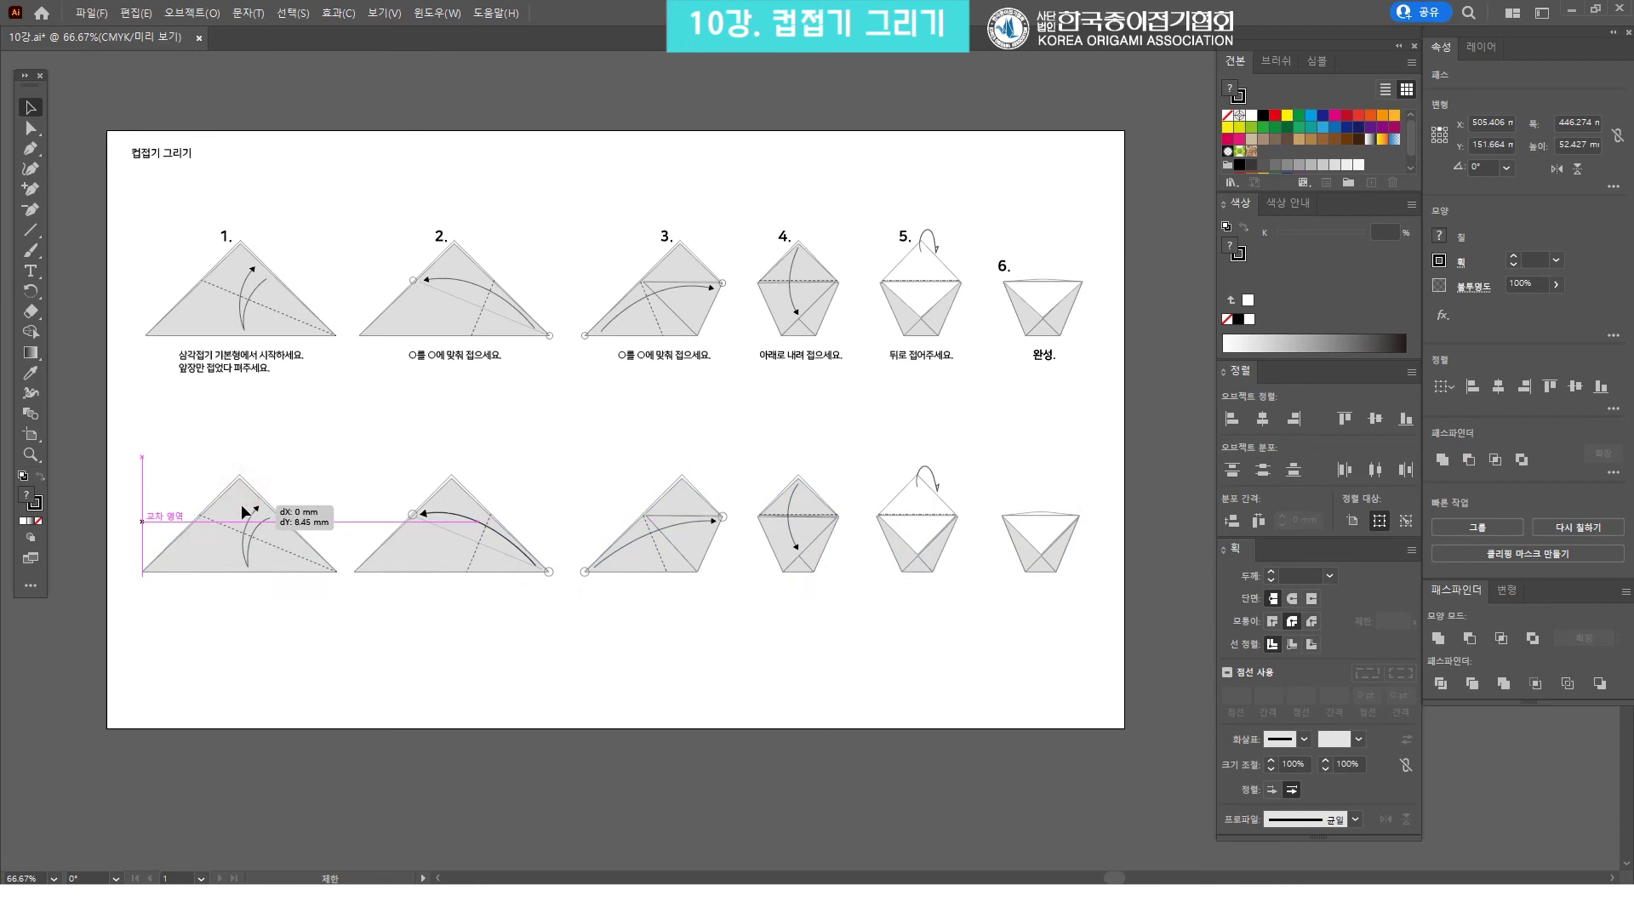
{"action": "left_click", "coordinate": [1076, 448]}
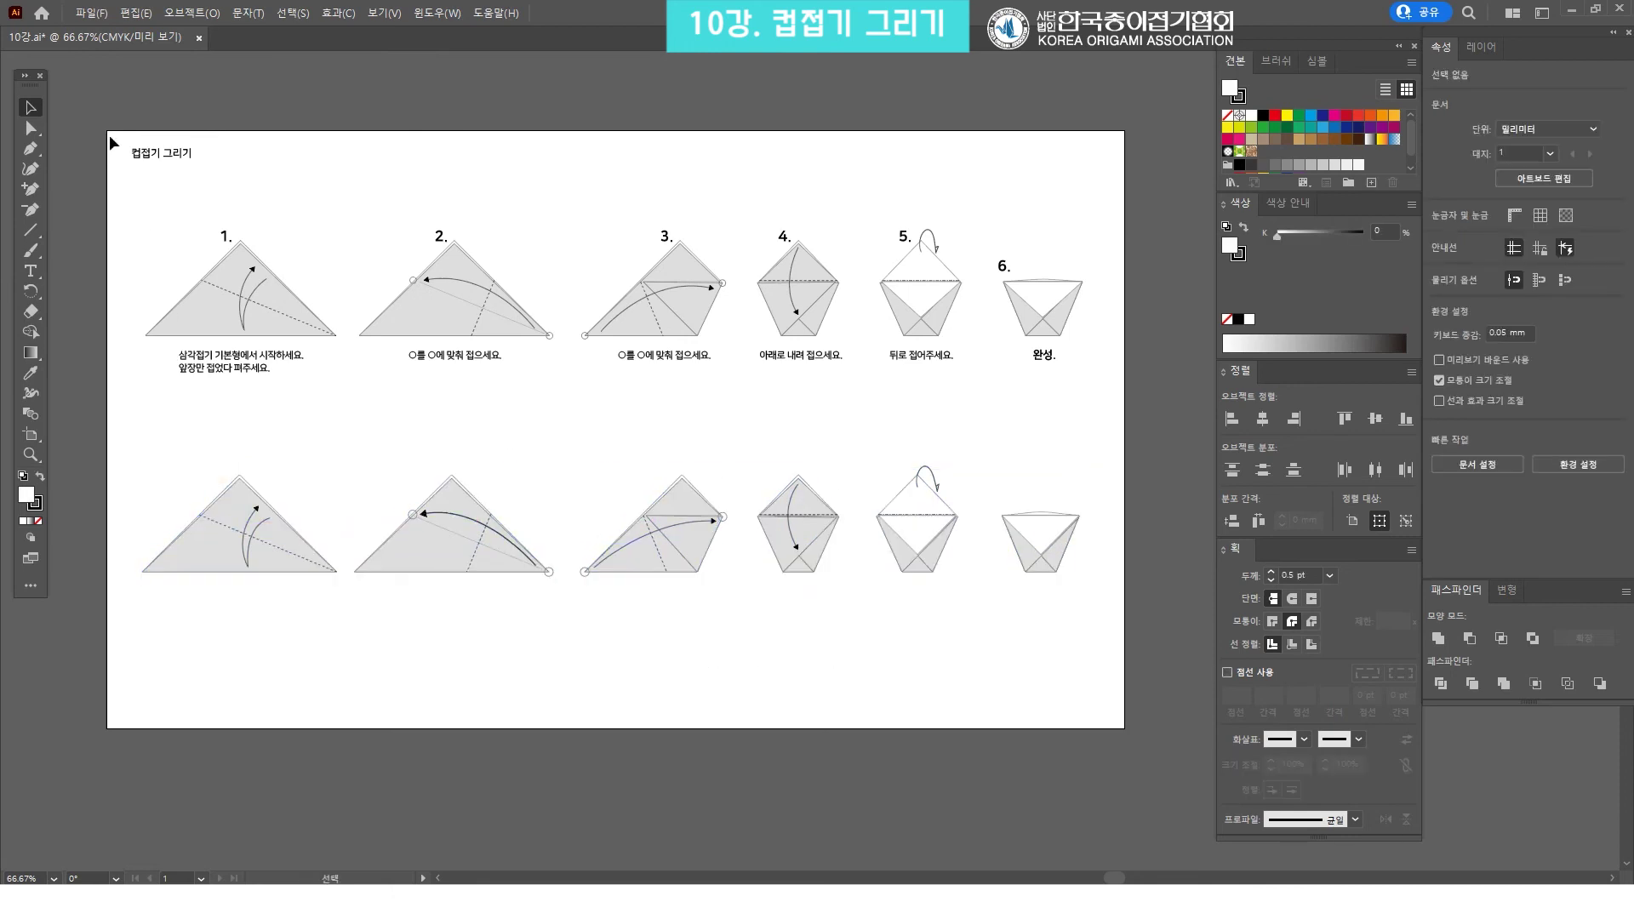
Set black fill with no stroke, and check the '1.' step number and first caption styling
{"action": "left_click", "coordinate": [162, 153]}
{"action": "left_click", "coordinate": [324, 545]}
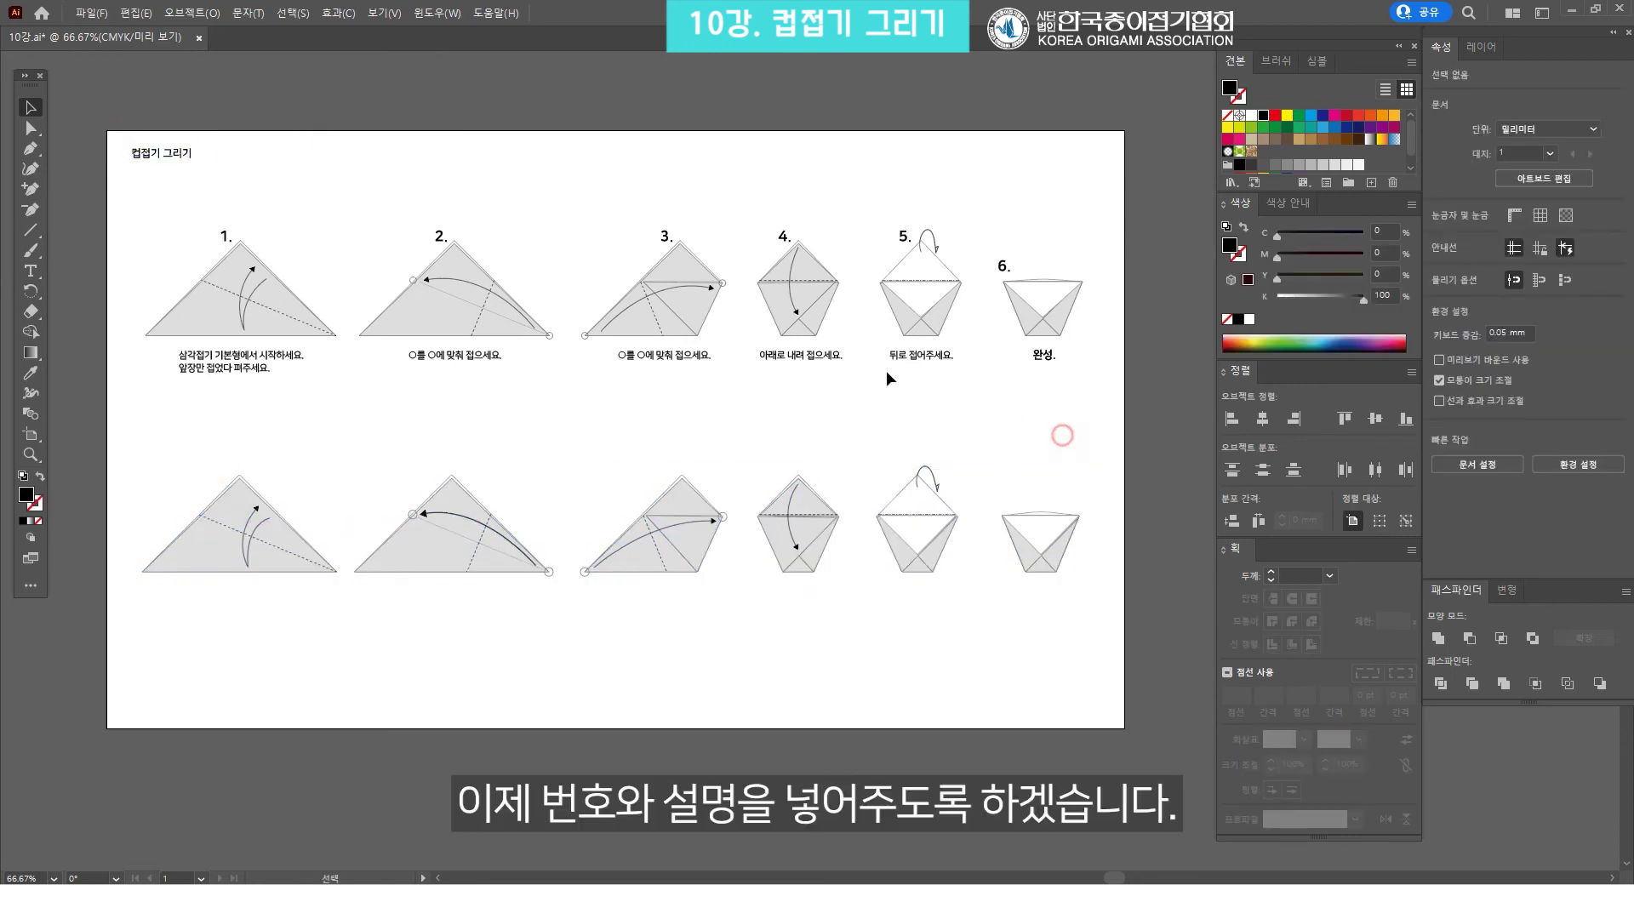
{"action": "left_click", "coordinate": [226, 236]}
{"action": "left_click", "coordinate": [240, 364]}
Add a '1.' step label above the first lower-row triangle
{"action": "key", "text": "z"}
{"action": "left_click", "coordinate": [309, 375]}
{"action": "key", "text": "t"}
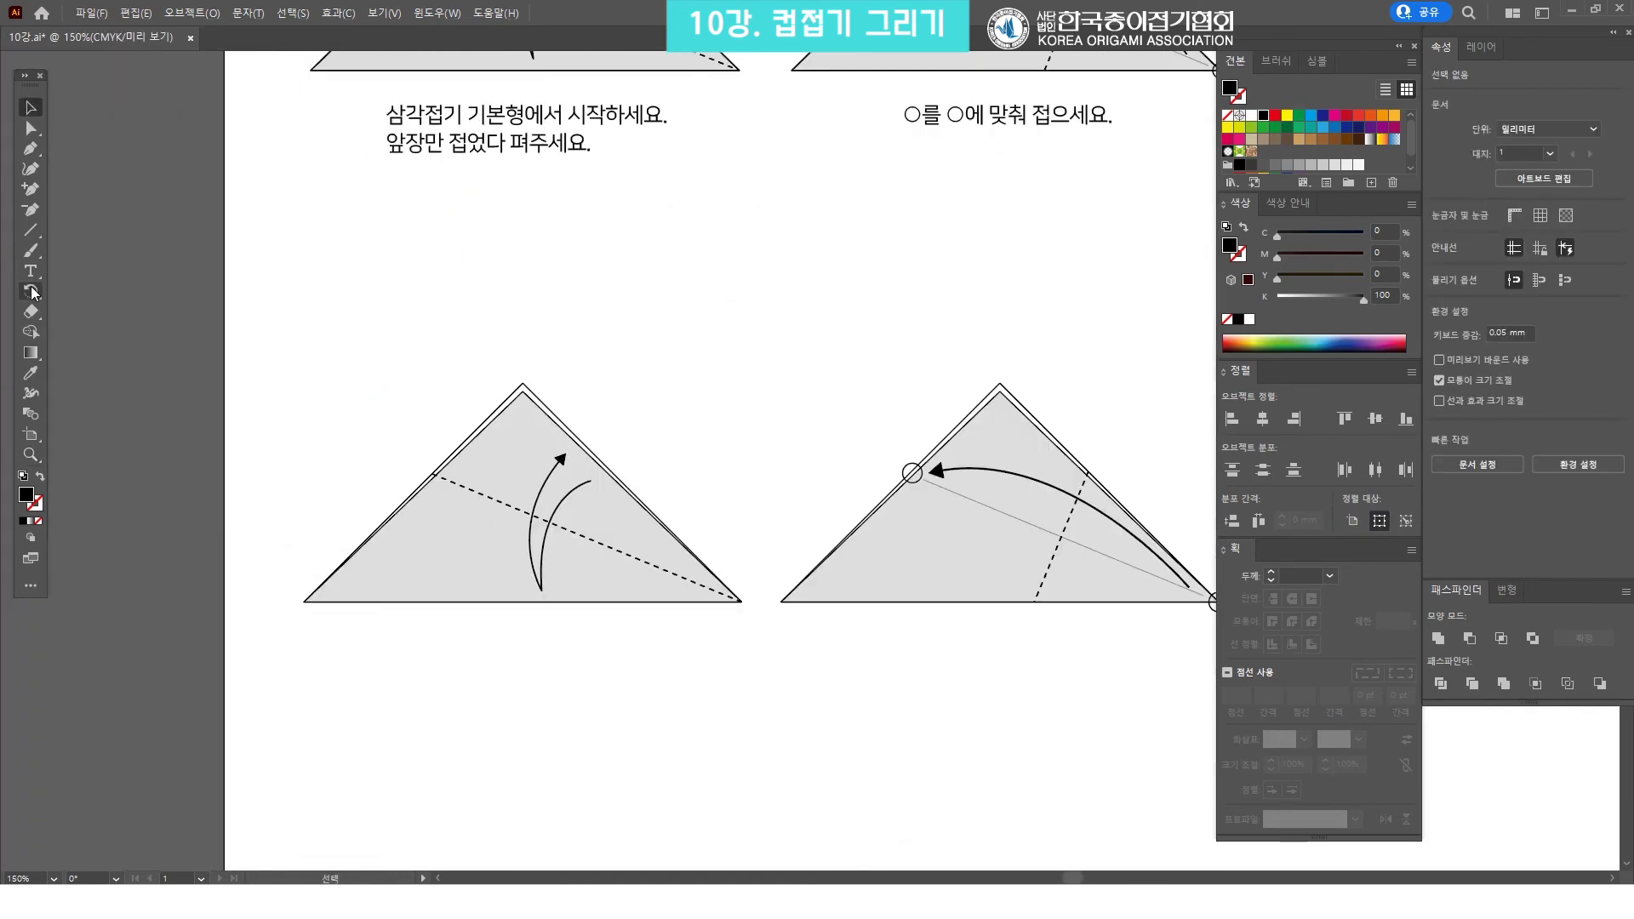
{"action": "left_click", "coordinate": [581, 317]}
{"action": "type", "text": "1."}
{"action": "key", "text": "Escape"}
{"action": "left_click_drag", "start_coordinate": [593, 308], "coordinate": [491, 365]}
Copy the label onto the next two diagrams and renumber them '2.' and '3.'
{"action": "scroll", "coordinate": [238, 364], "scroll_direction": "right", "scroll_amount": 5}
{"action": "left_click_drag", "start_coordinate": [200, 346], "coordinate": [668, 346]}
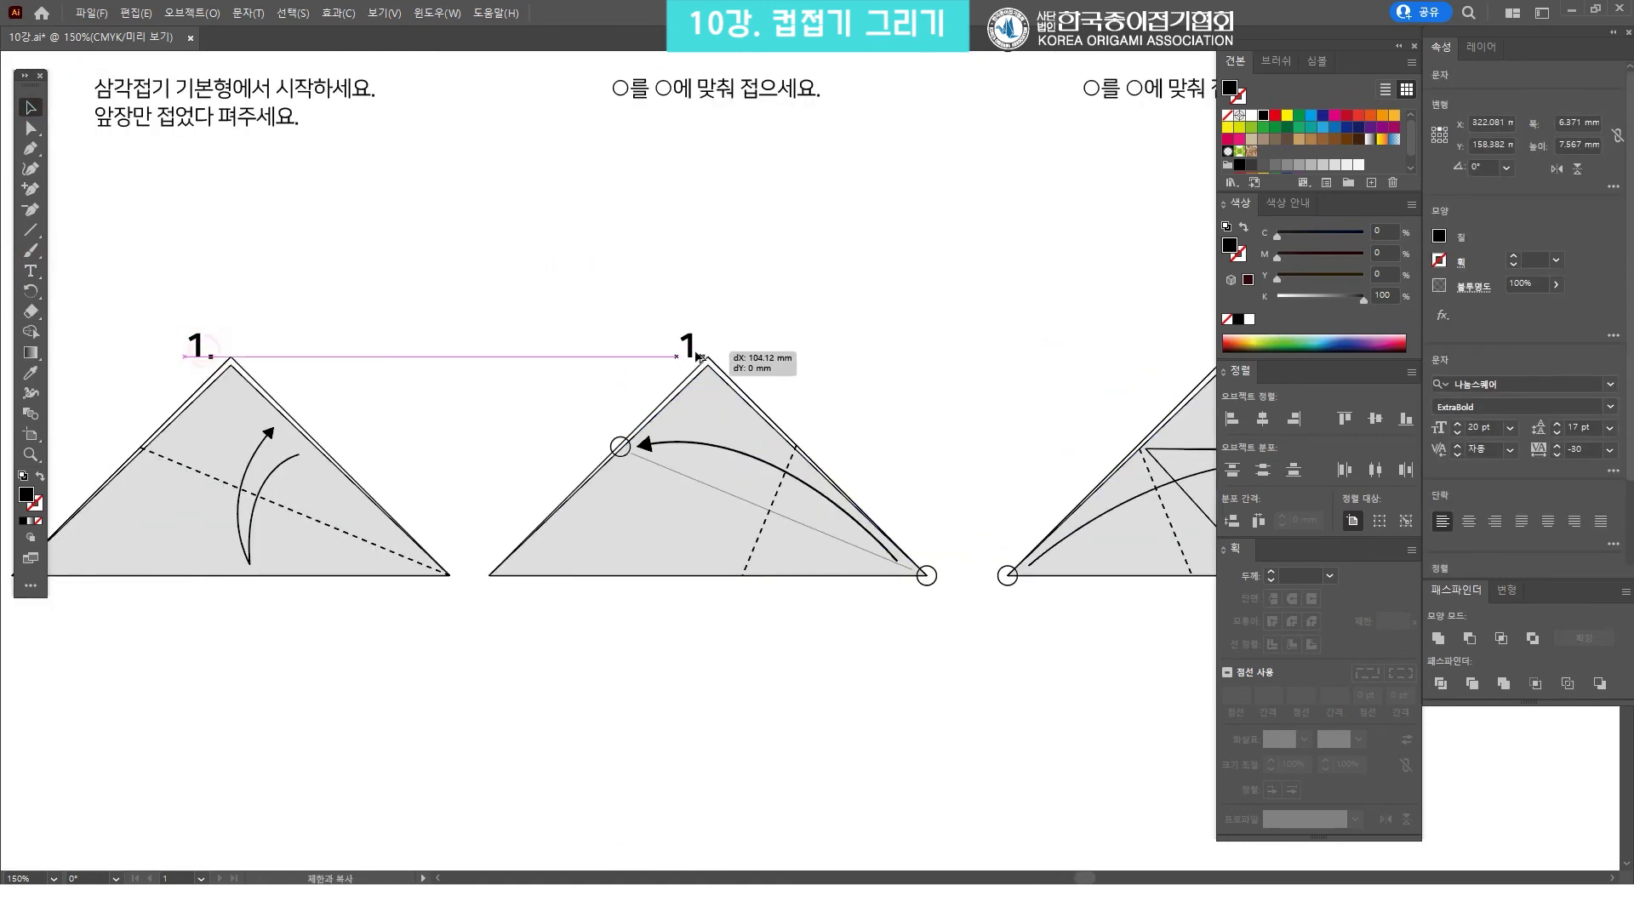
{"action": "double_click", "coordinate": [663, 346]}
{"action": "type", "text": "2"}
{"action": "key", "text": "Escape"}
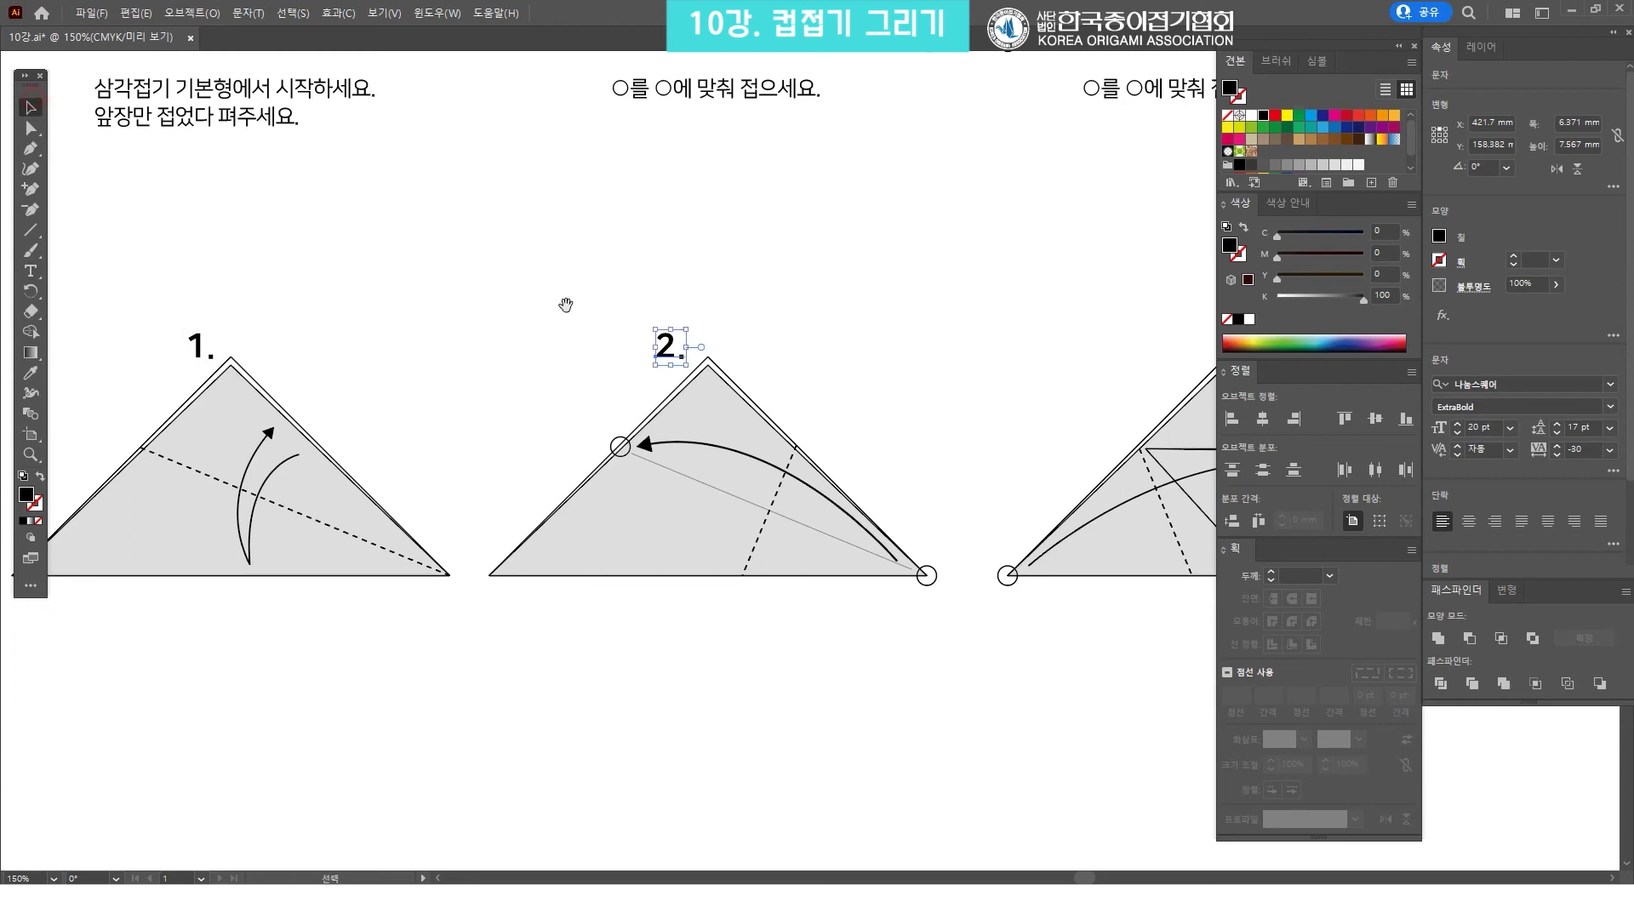
{"action": "scroll", "coordinate": [561, 303], "scroll_direction": "right", "scroll_amount": 5}
{"action": "left_click_drag", "start_coordinate": [215, 364], "coordinate": [730, 363]}
{"action": "double_click", "coordinate": [727, 361]}
{"action": "type", "text": "3."}
{"action": "key", "text": "Escape"}
Copy the label onto the fourth diagram and renumber it '4.'
{"action": "scroll", "coordinate": [883, 357], "scroll_direction": "right", "scroll_amount": 5}
{"action": "left_click_drag", "start_coordinate": [345, 398], "coordinate": [617, 416]}
{"action": "scroll", "coordinate": [617, 417], "scroll_direction": "right", "scroll_amount": 5}
{"action": "double_click", "coordinate": [392, 396]}
{"action": "type", "text": "4."}
{"action": "key", "text": "Escape"}
Copy the label onto the last two diagrams, numbering them '5.' and '6.'
{"action": "mouse_move", "coordinate": [393, 408]}
{"action": "left_mouse_down", "text": "alt"}
{"action": "mouse_move", "coordinate": [656, 408]}
{"action": "mouse_move", "coordinate": [889, 468]}
{"action": "left_mouse_up", "text": "alt"}
{"action": "double_click", "coordinate": [653, 396]}
{"action": "type", "text": "5."}
{"action": "key", "text": "Escape"}
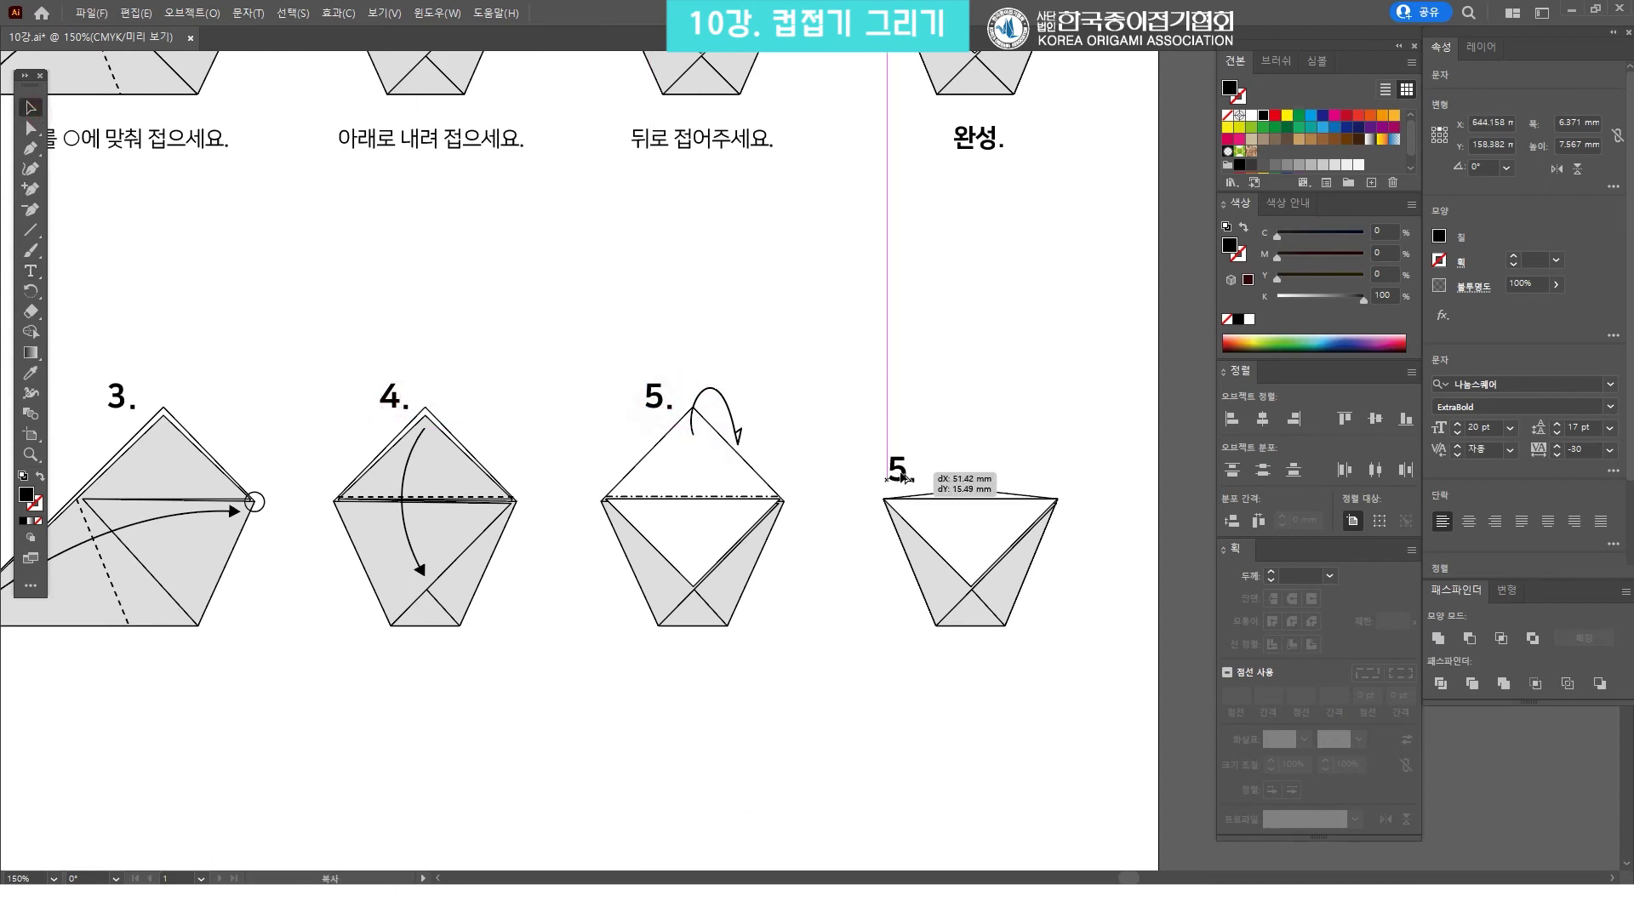
{"action": "double_click", "coordinate": [882, 466]}
{"action": "type", "text": "6"}
{"action": "key", "text": "Escape"}
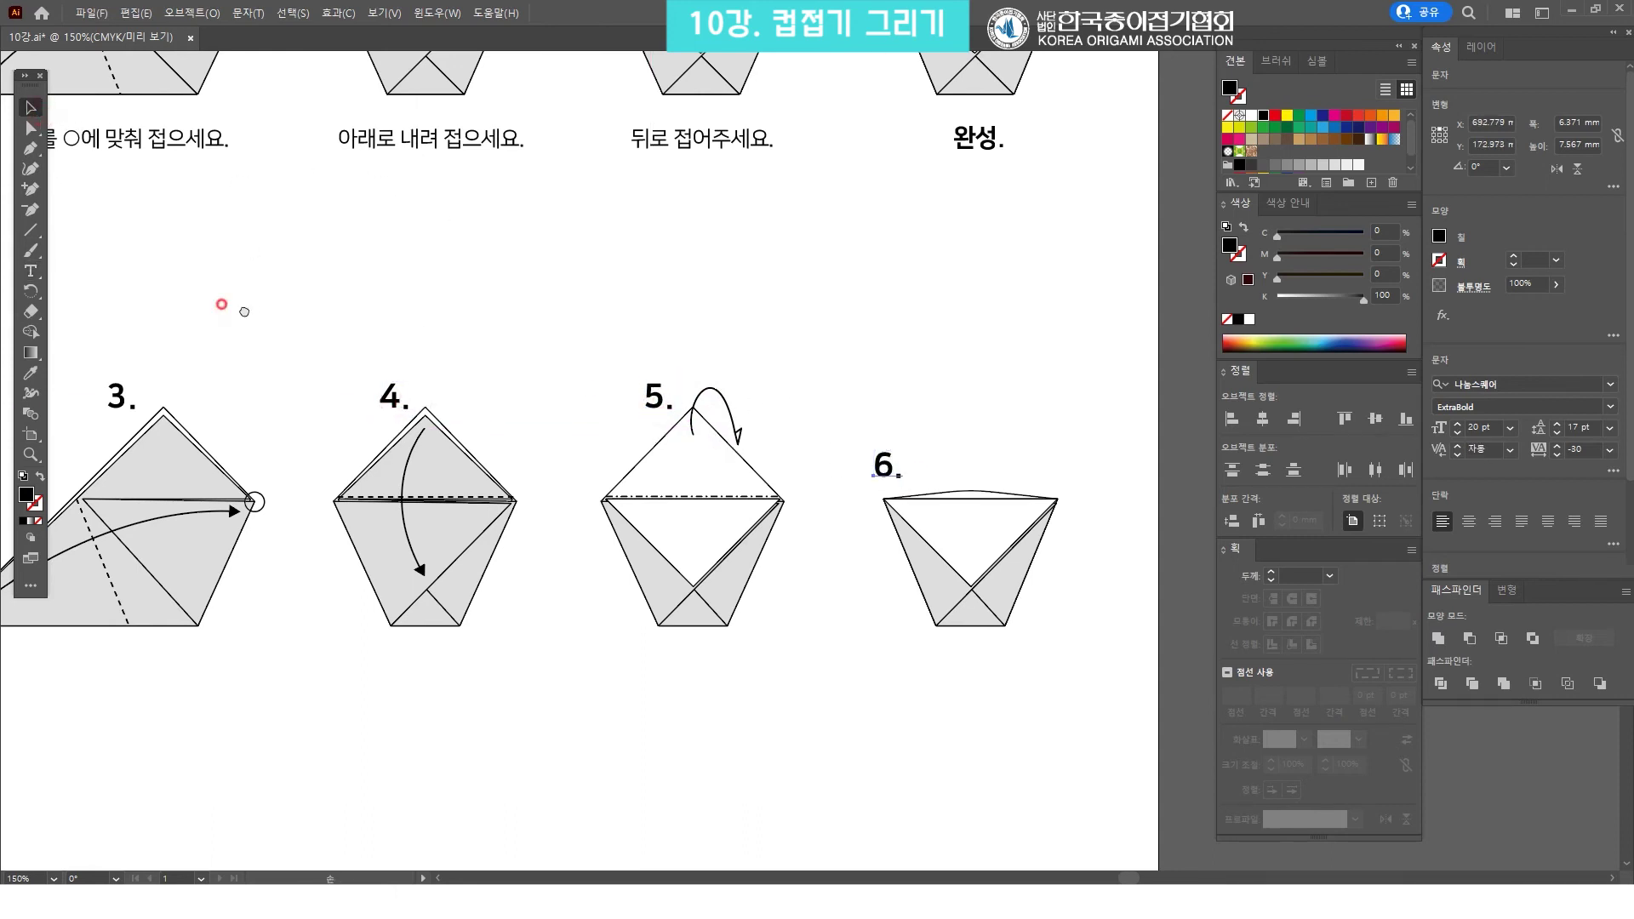
Pan back to diagram 1 and start a new text object below it
{"action": "left_click_drag", "start_coordinate": [227, 307], "coordinate": [914, 306]}
{"action": "key", "text": "t"}
{"action": "left_click", "coordinate": [355, 693]}
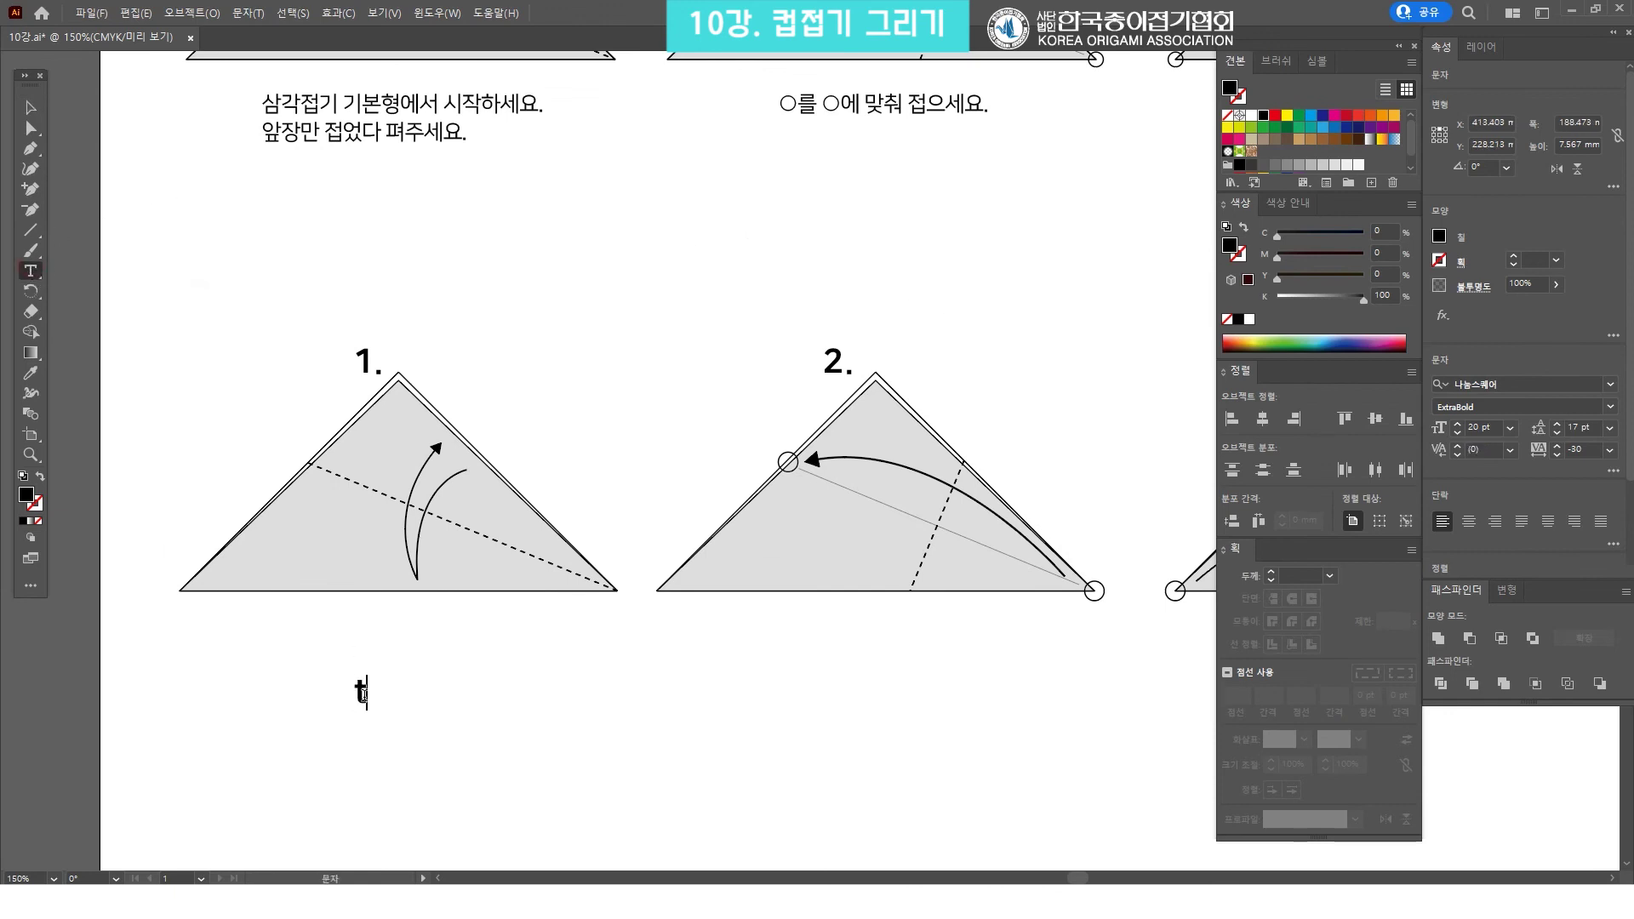
Type the caption '삼각접기본형에서 시작하세요. 앞장만 접었다 펴주세요.' below diagram 1
{"action": "type", "text": "삼각접기 ㅂ"}
{"action": "key", "text": "BackSpace"}
{"action": "key", "text": "BackSpace"}
{"action": "key", "text": "BackSpace"}
{"action": "type", "text": "기보"}
{"action": "key", "text": "BackSpace"}
{"action": "key", "text": "BackSpace"}
{"action": "key", "text": "shift+Home"}
{"action": "type", "text": "삼ㄱ각접기"}
{"action": "type", "text": "본형에서"}
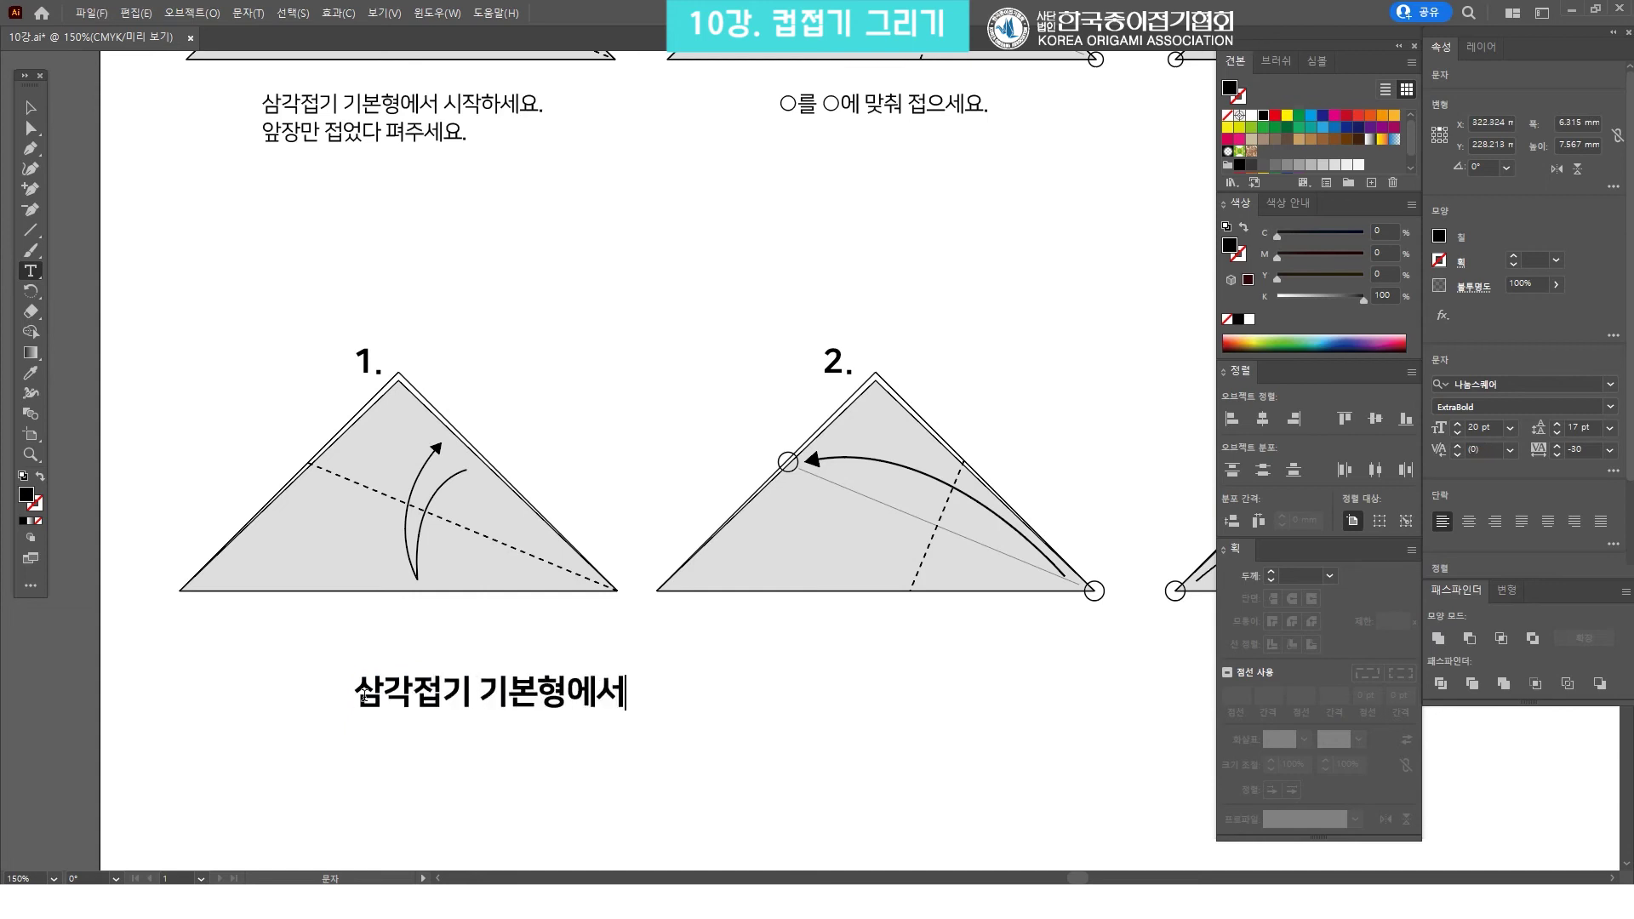
{"action": "type", "text": " 시작하세요."}
{"action": "type", "text": "앞장만 접었다 펴주세요."}
Make the caption Regular weight at 13 pt and position it under diagram 1
{"action": "key", "text": "ctrl+a"}
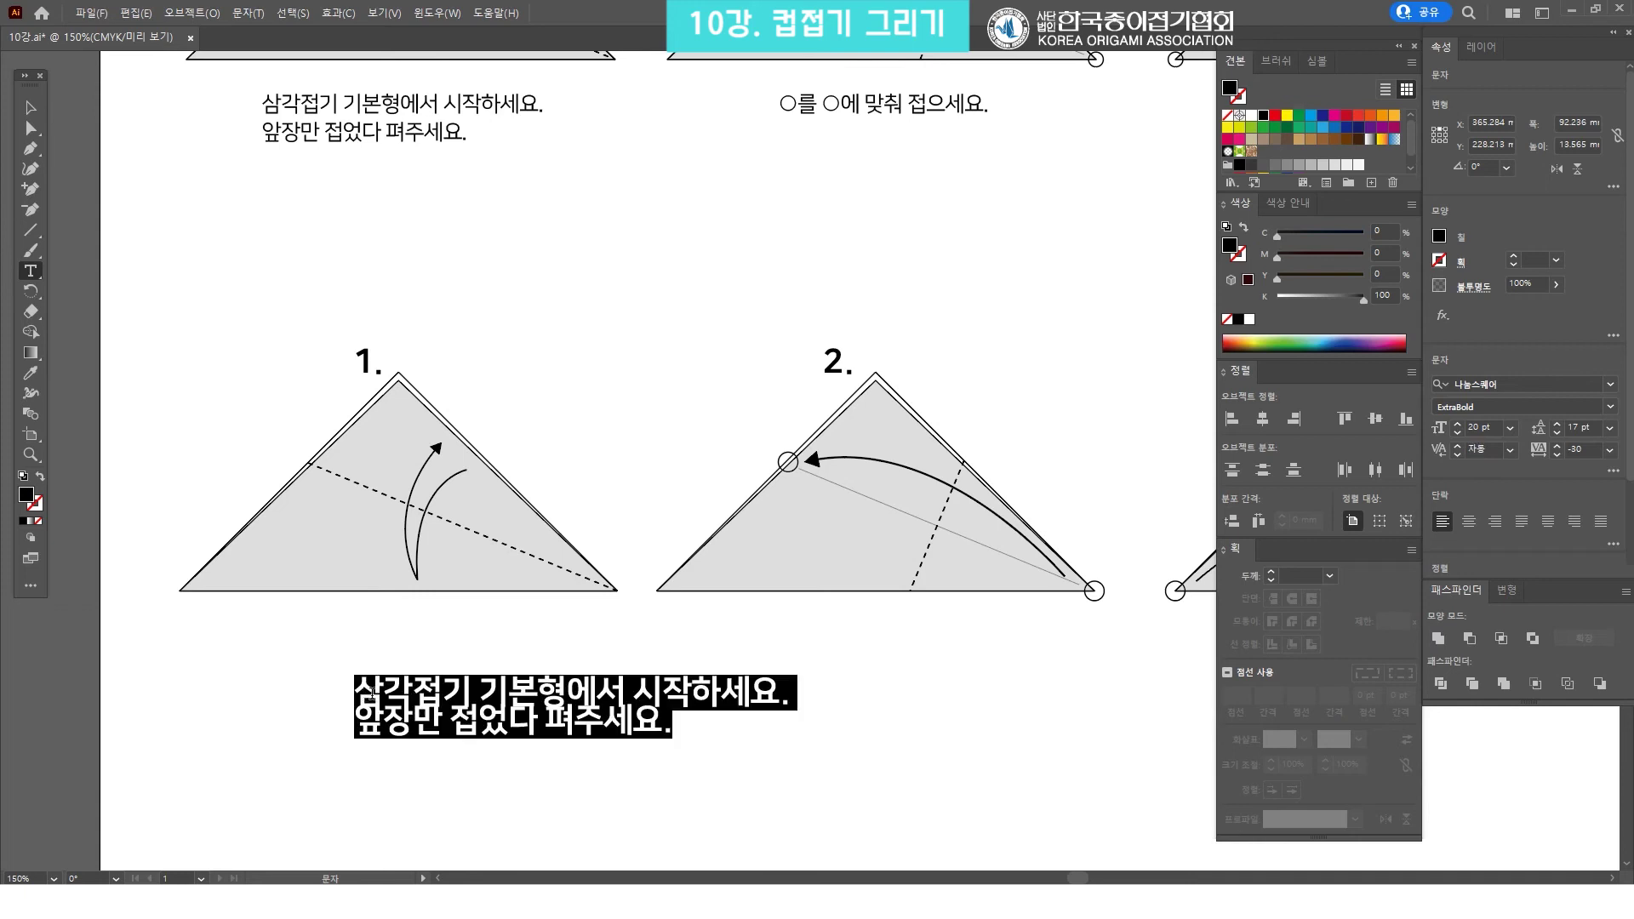
{"action": "left_click", "coordinate": [1609, 407]}
{"action": "left_click", "coordinate": [1468, 447]}
{"action": "double_click", "coordinate": [1479, 427]}
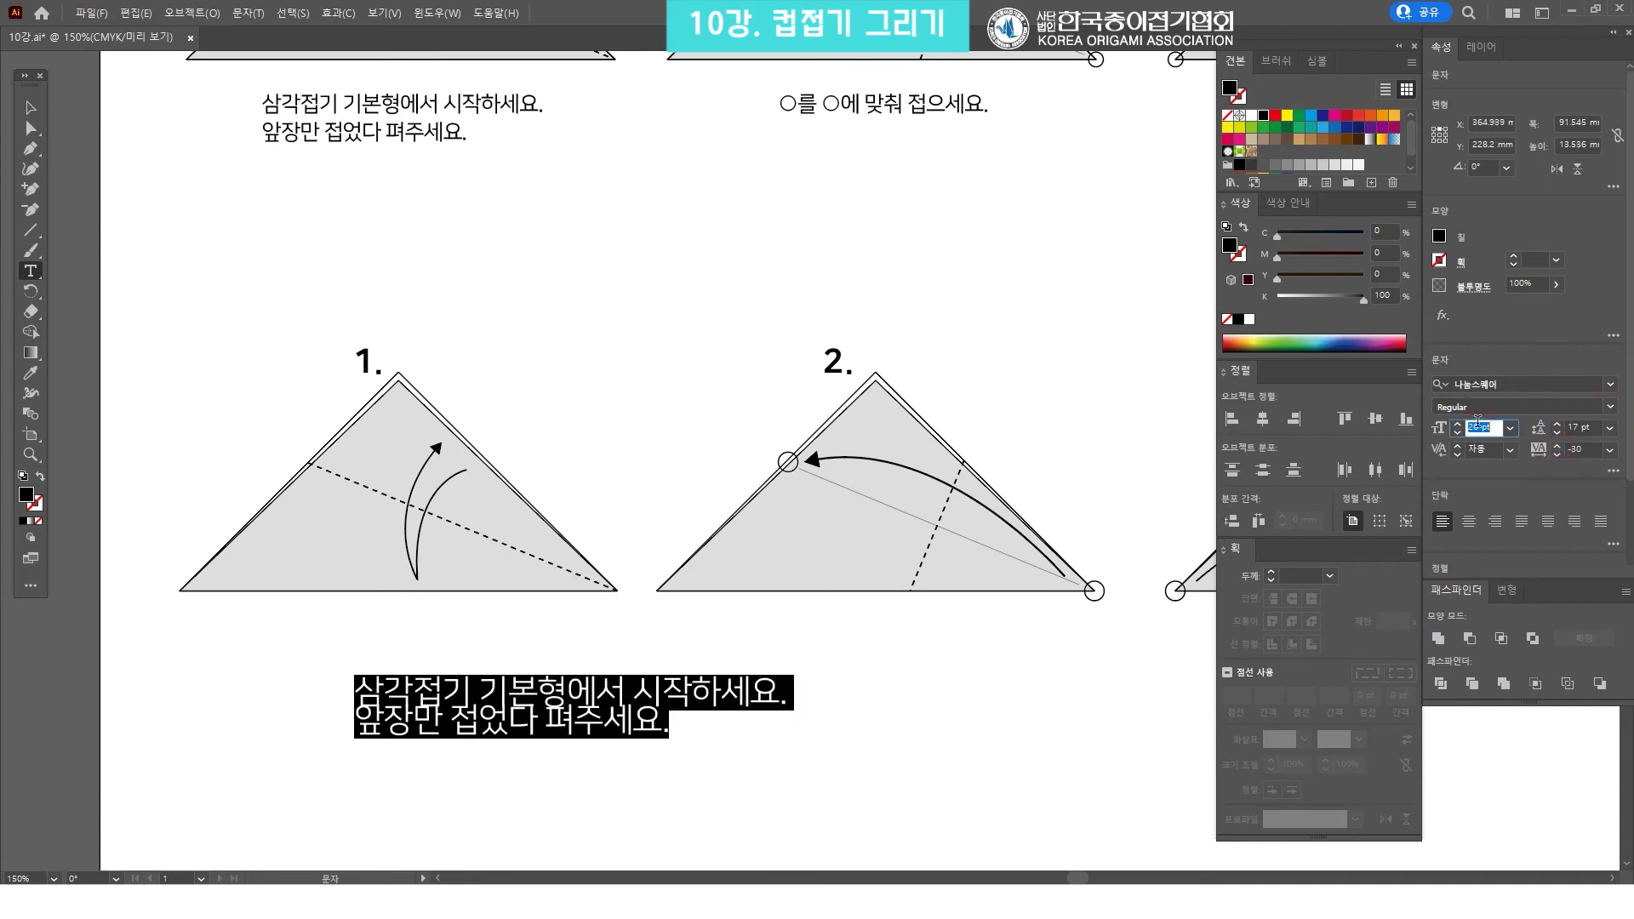
{"action": "type", "text": "13"}
{"action": "key", "text": "Return"}
{"action": "key", "text": "Escape"}
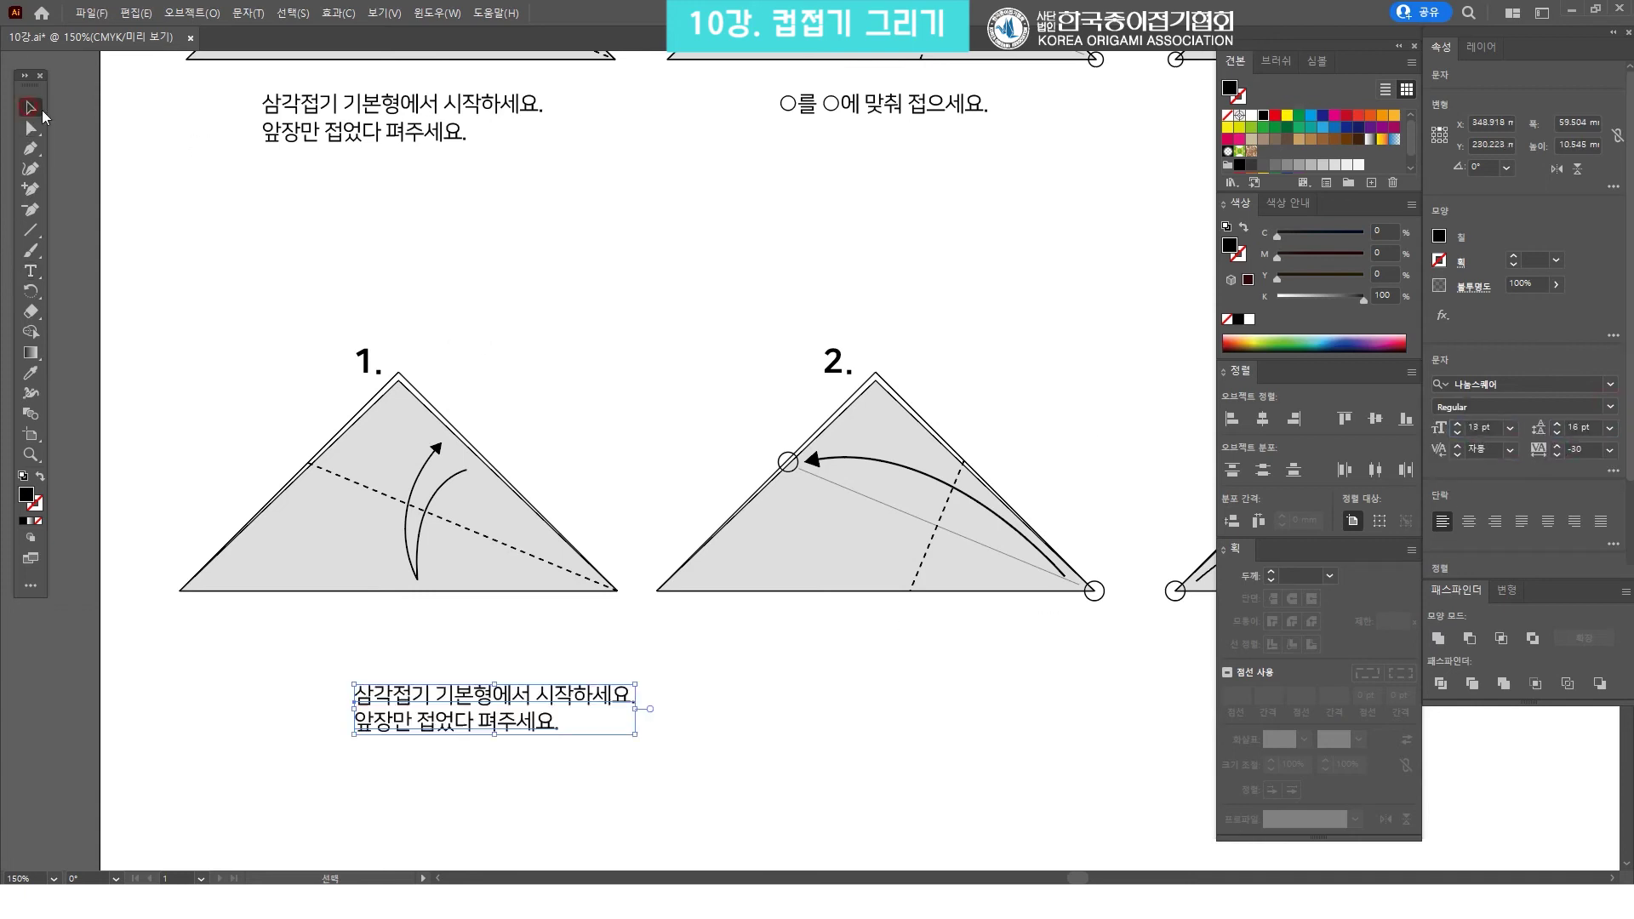
{"action": "mouse_move", "coordinate": [455, 701]}
{"action": "left_mouse_down"}
{"action": "mouse_move", "coordinate": [360, 649]}
{"action": "mouse_move", "coordinate": [837, 648]}
{"action": "mouse_move", "coordinate": [485, 670]}
{"action": "left_mouse_up"}
Duplicate the caption under diagram 2 and rewrite it using a circle symbol
{"action": "left_click_drag", "start_coordinate": [614, 686], "coordinate": [627, 686]}
{"action": "double_click", "coordinate": [583, 686]}
{"action": "key", "text": "ctrl+a"}
{"action": "type", "text": "ㅁ"}
{"action": "key", "text": "Hangul_Hanja"}
{"action": "key", "text": "Down"}
{"action": "key", "text": "Down"}
{"action": "key", "text": "Down"}
{"action": "type", "text": "9를"}
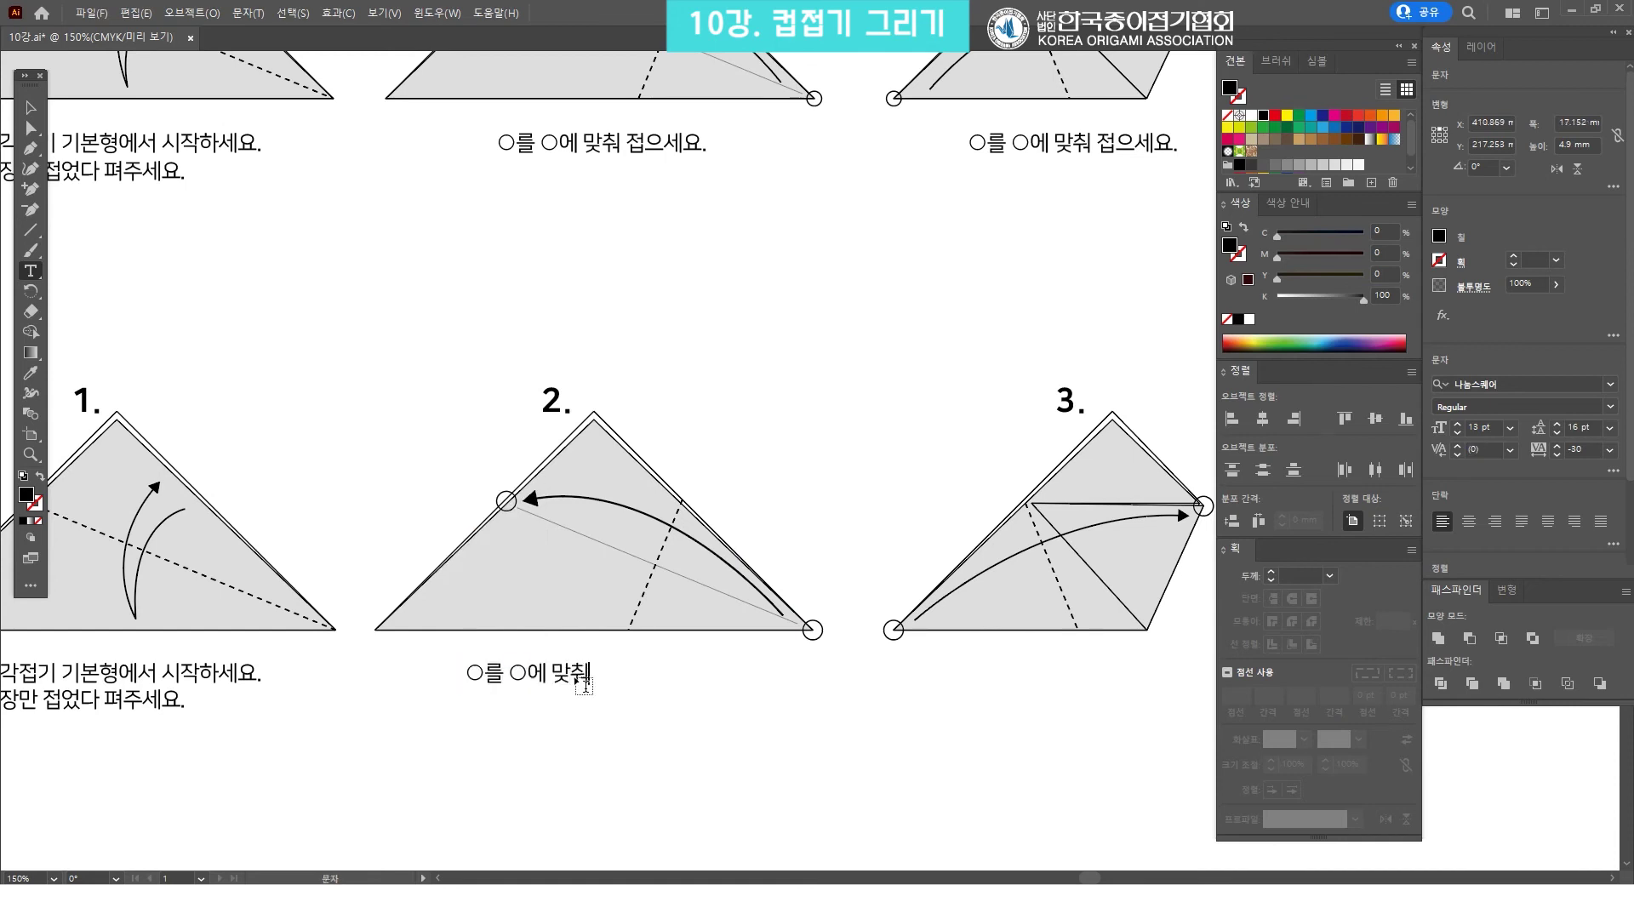
{"action": "key", "text": "Escape"}
Duplicate captions under diagrams 3 and 4, rewriting diagram 4's as '아래로 내려 접으…'
{"action": "left_click_drag", "start_coordinate": [575, 674], "coordinate": [723, 678]}
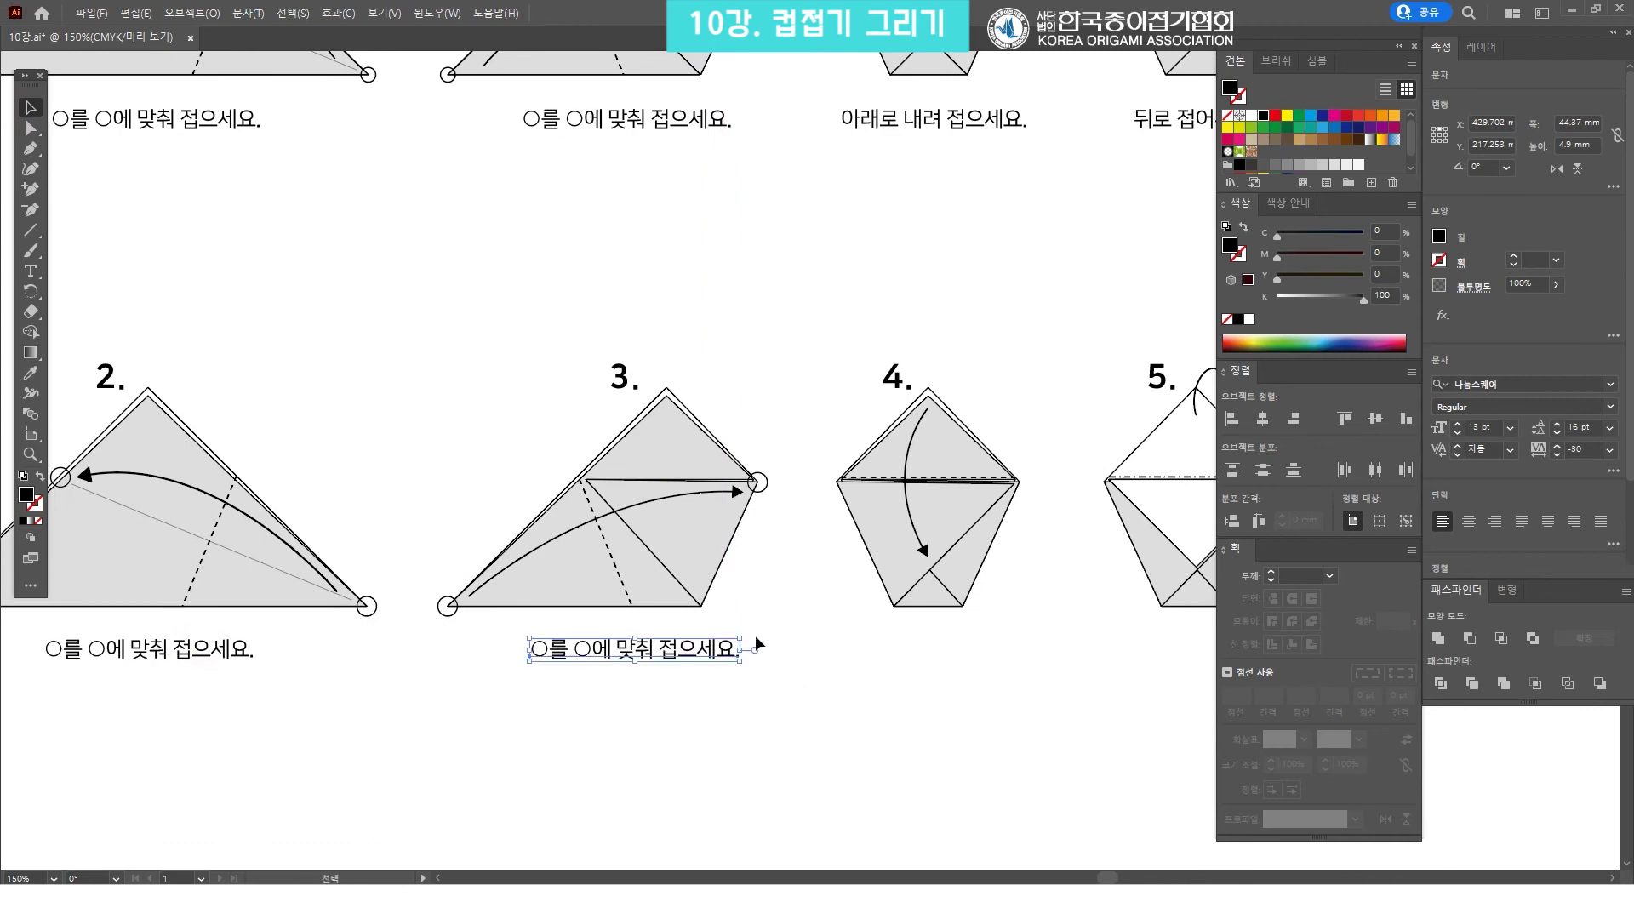
{"action": "left_click", "coordinate": [754, 635]}
{"action": "scroll", "coordinate": [398, 683], "scroll_direction": "right", "scroll_amount": 3}
{"action": "left_click_drag", "start_coordinate": [397, 683], "coordinate": [687, 684]}
{"action": "double_click", "coordinate": [669, 666]}
{"action": "key", "text": "ctrl+a"}
{"action": "type", "text": "dkfo"}
{"action": "type", "text": "아래로 내"}
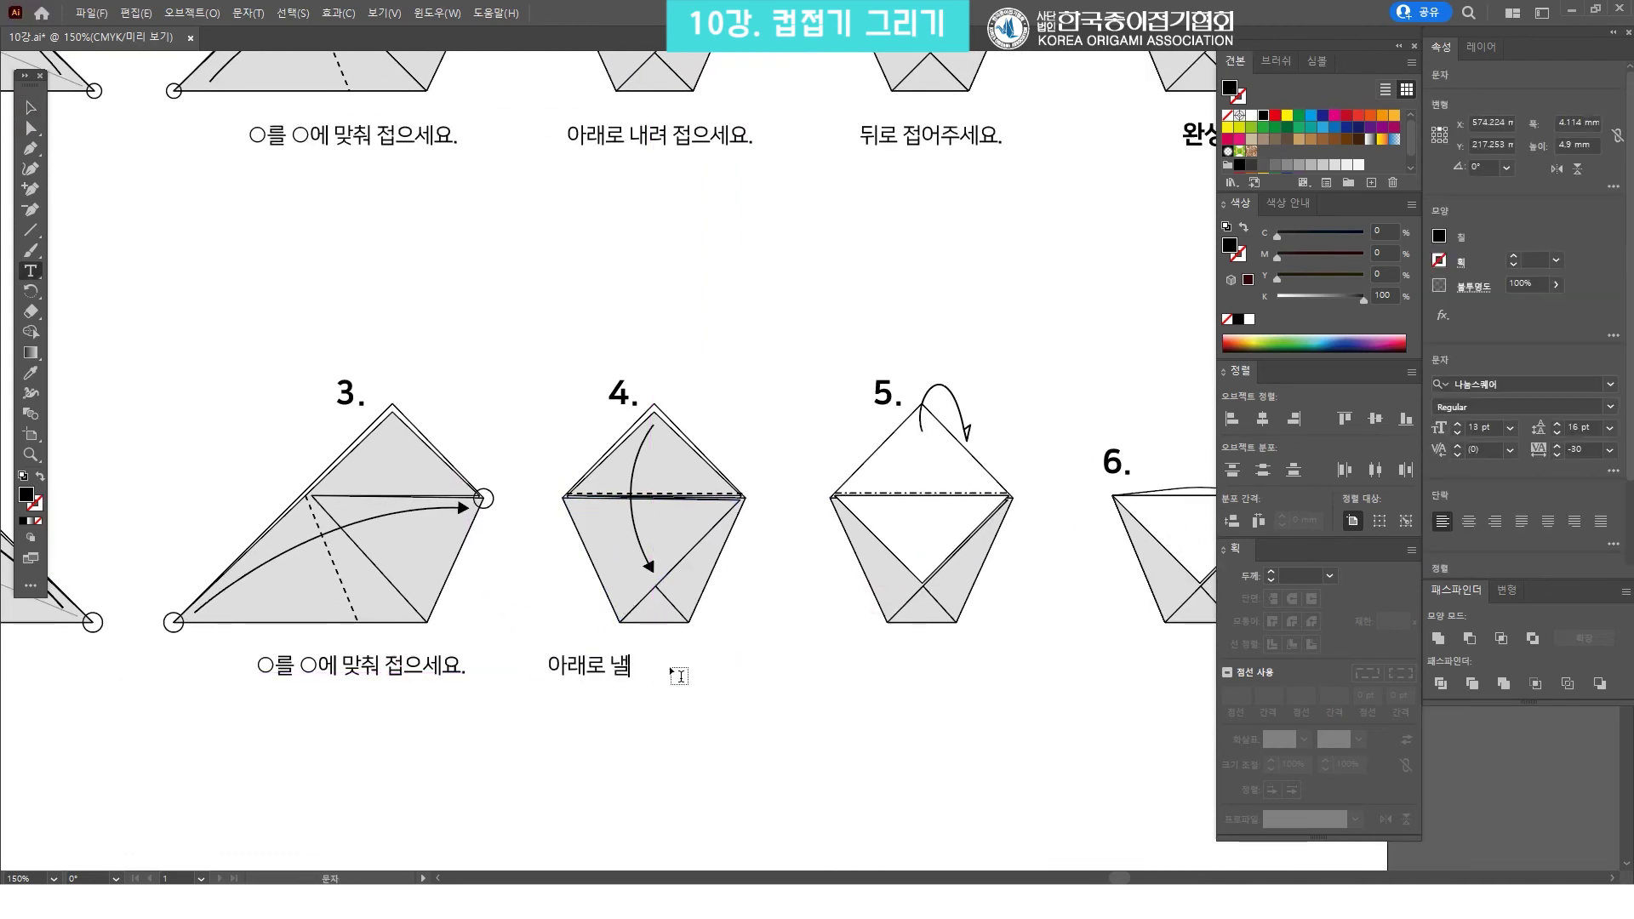
{"action": "type", "text": "려 접으세요."}
{"action": "key", "text": "Escape"}
Copy a caption under diagram 5 and rewrite it starting with '뒤로'
{"action": "left_click_drag", "start_coordinate": [679, 681], "coordinate": [666, 698]}
{"action": "scroll", "coordinate": [476, 681], "scroll_direction": "right", "scroll_amount": 3}
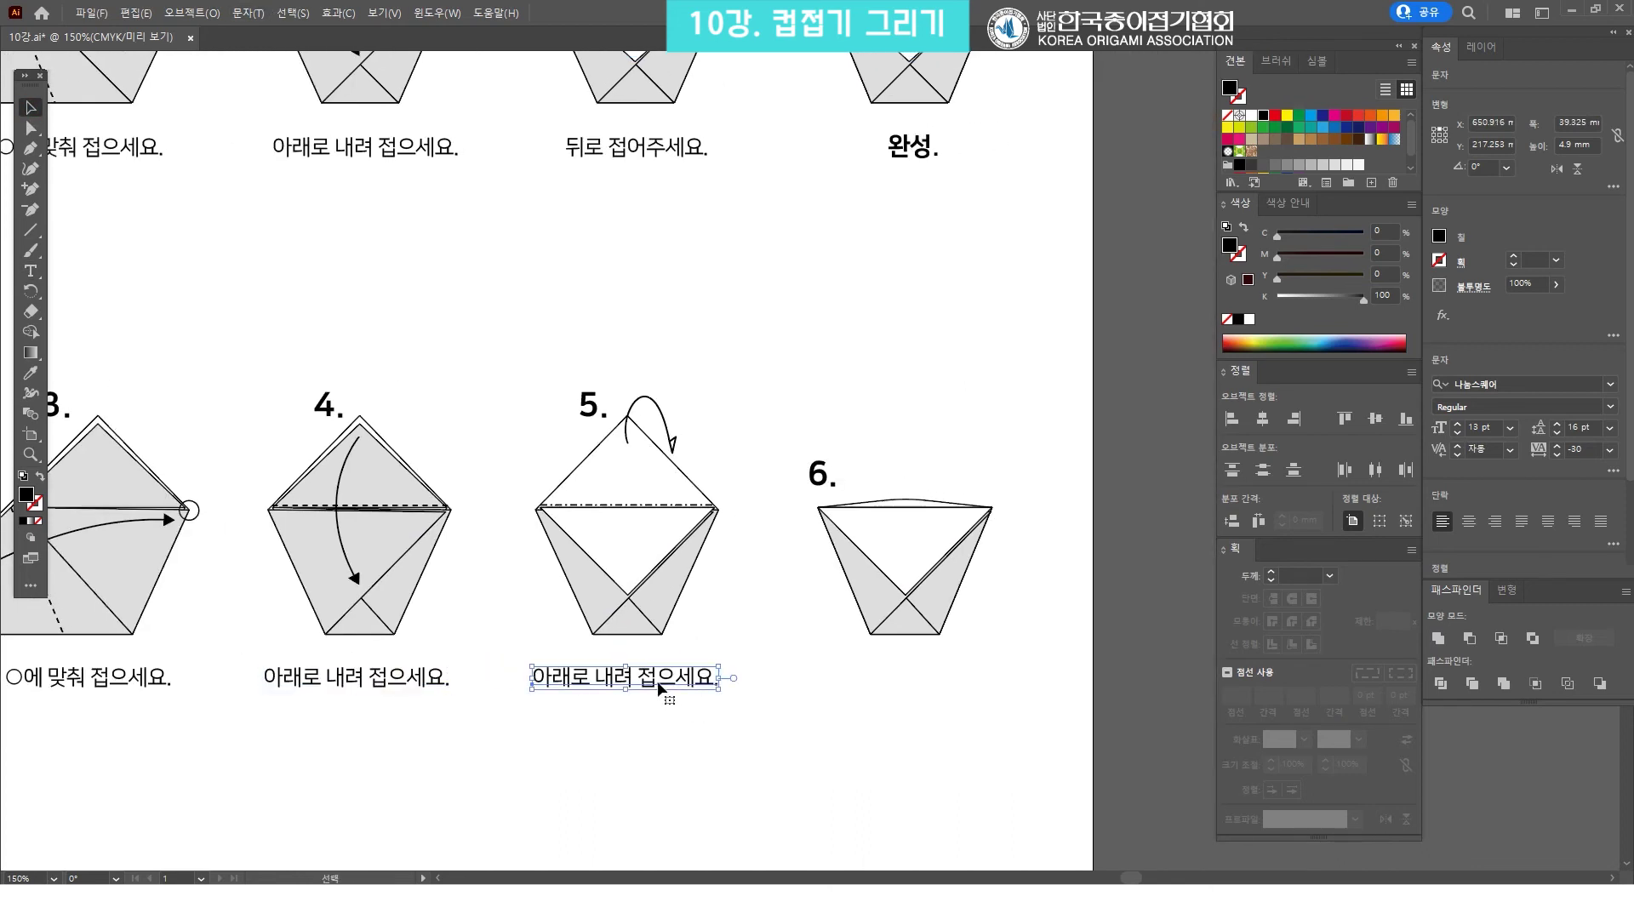
{"action": "double_click", "coordinate": [647, 678]}
{"action": "key", "text": "ctrl+a"}
{"action": "type", "text": "enlfh"}
{"action": "type", "text": "뒤로"}
{"action": "left_click", "coordinate": [31, 108]}
Add the '완성.' caption under the step 6 cup, enlarge it, and zoom out
{"action": "left_click_drag", "start_coordinate": [620, 687], "coordinate": [930, 689]}
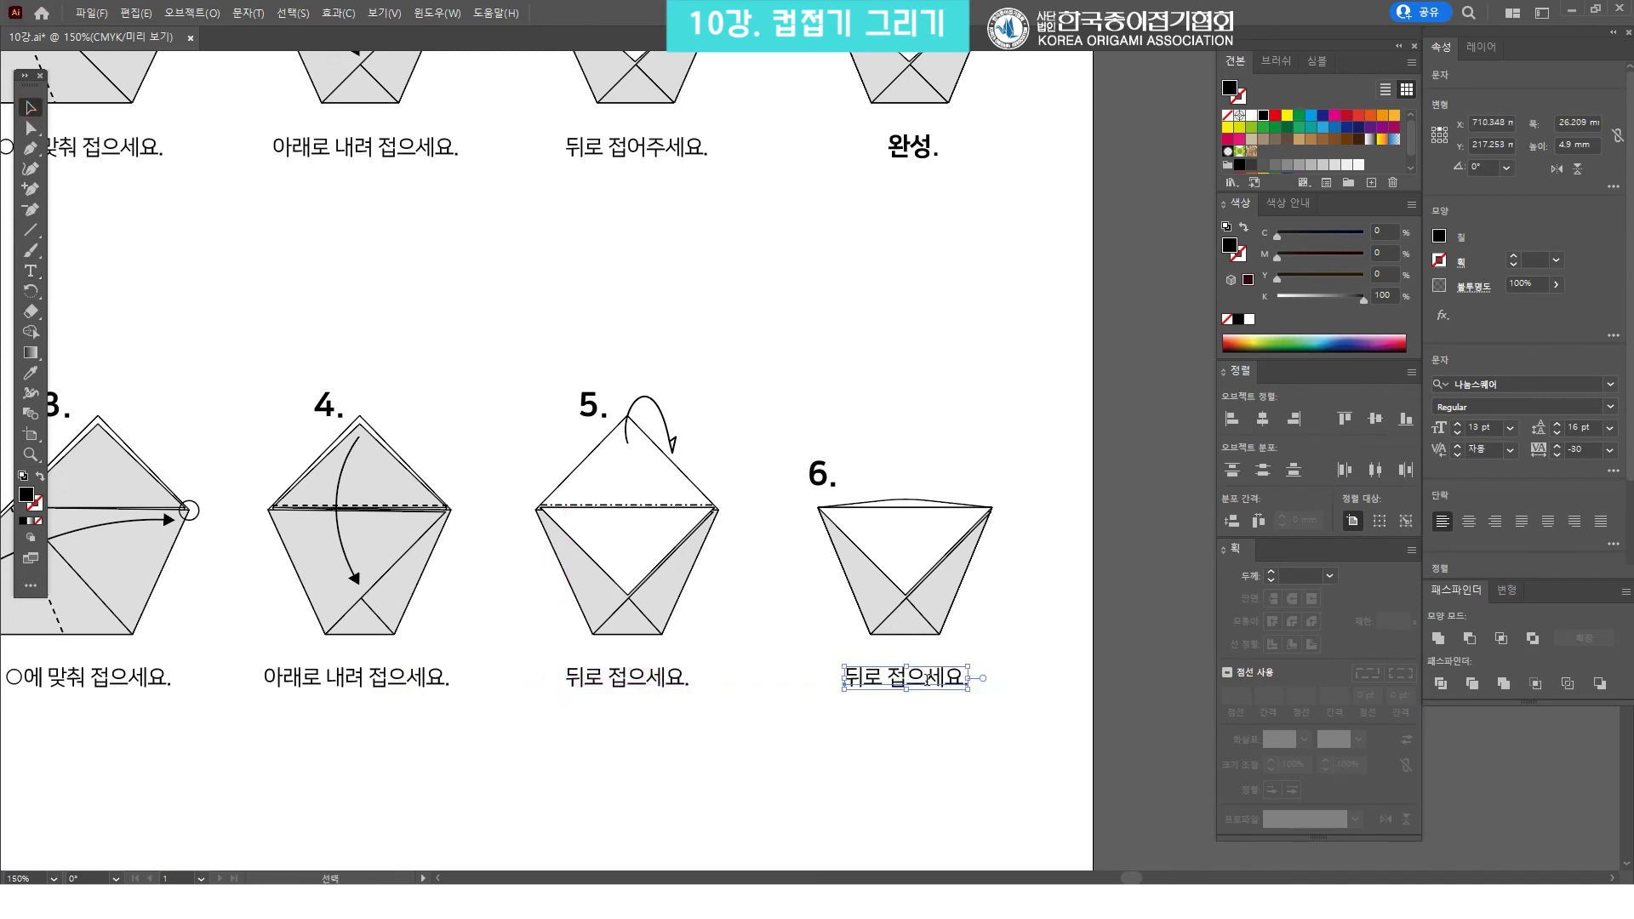
{"action": "double_click", "coordinate": [926, 679]}
{"action": "key", "text": "ctrl+a"}
{"action": "type", "text": "dh"}
{"action": "key", "text": "Escape"}
{"action": "left_click_drag", "start_coordinate": [863, 681], "coordinate": [893, 696]}
{"action": "key", "text": "ctrl+shift+period"}
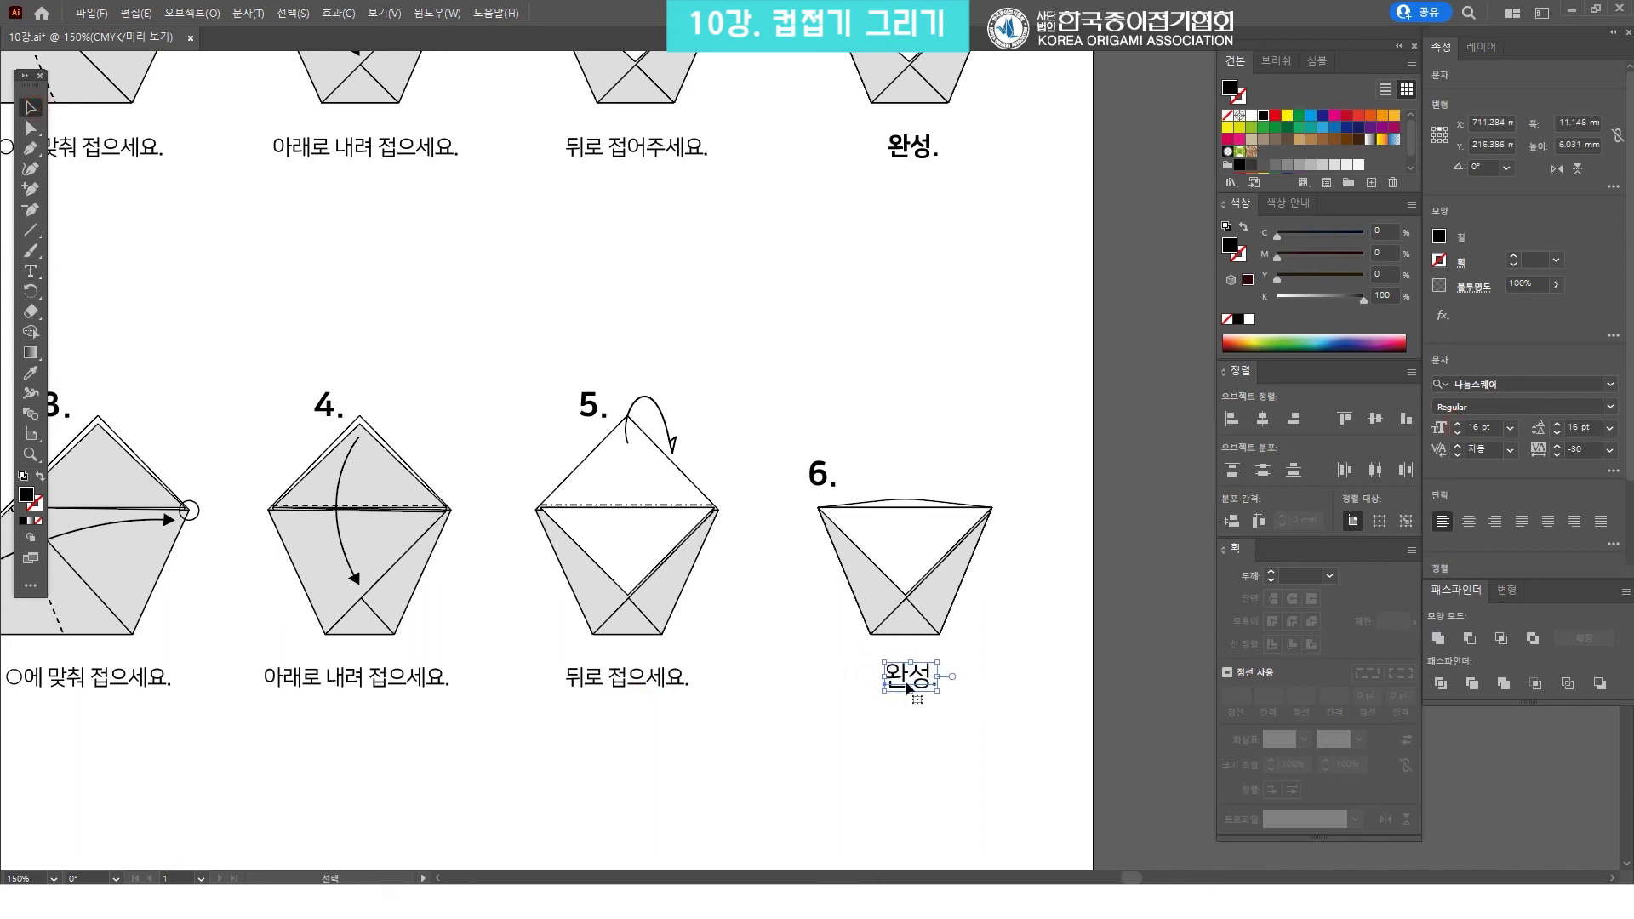
{"action": "key", "text": "ctrl+shift+a"}
{"action": "key", "text": "ctrl+minus"}
{"action": "key", "text": "ctrl+minus"}
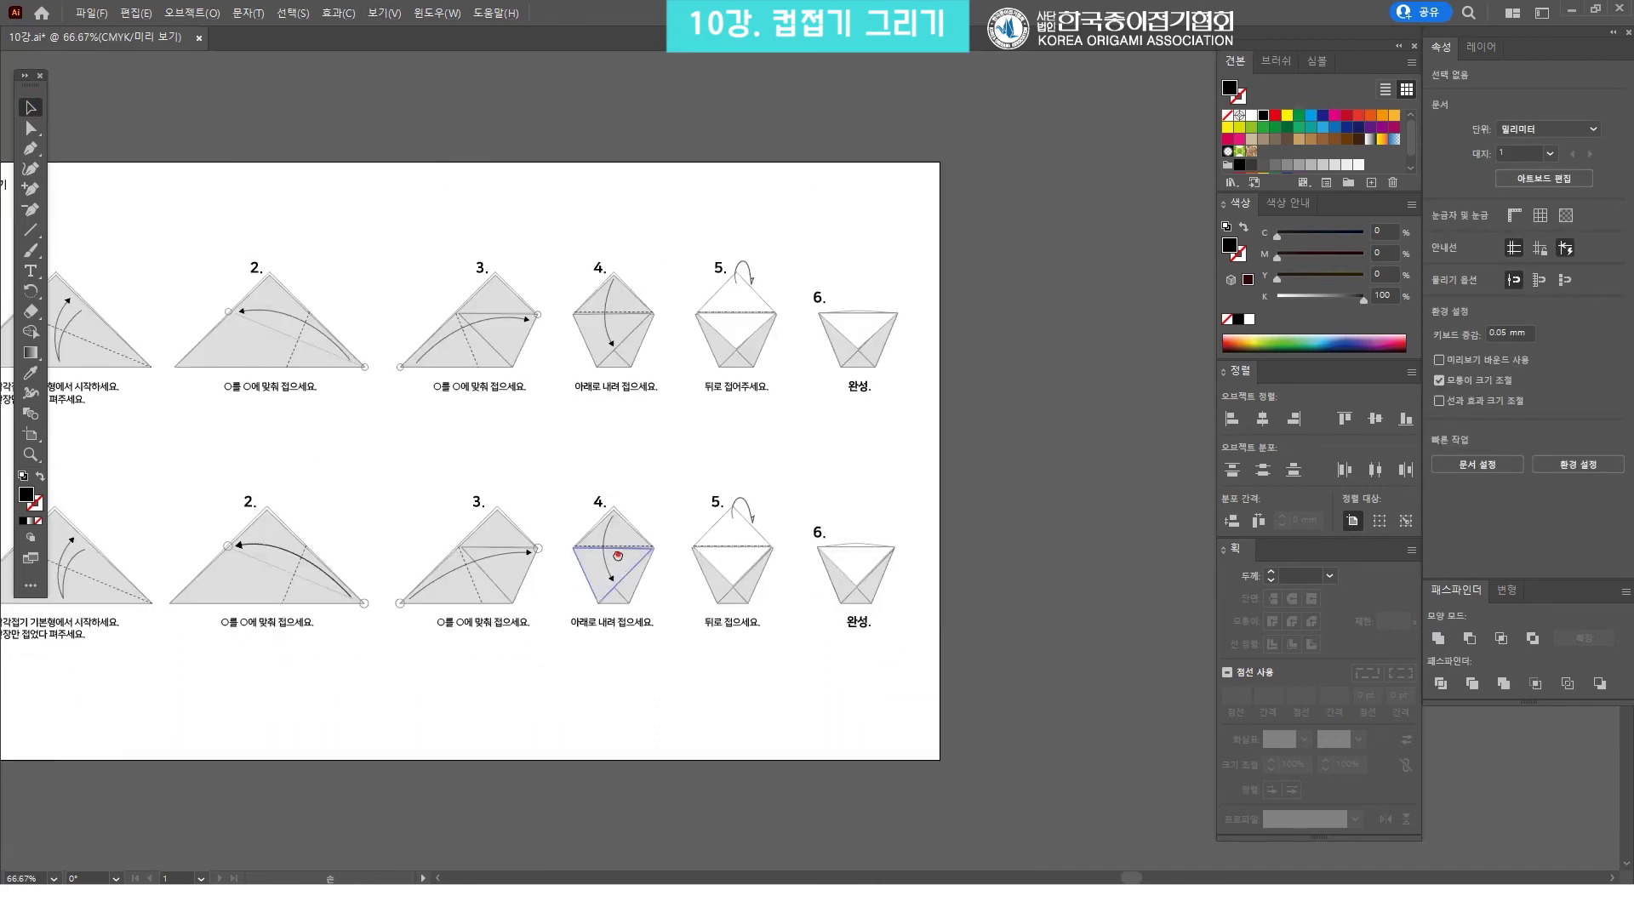
{"action": "left_click", "coordinate": [835, 462]}
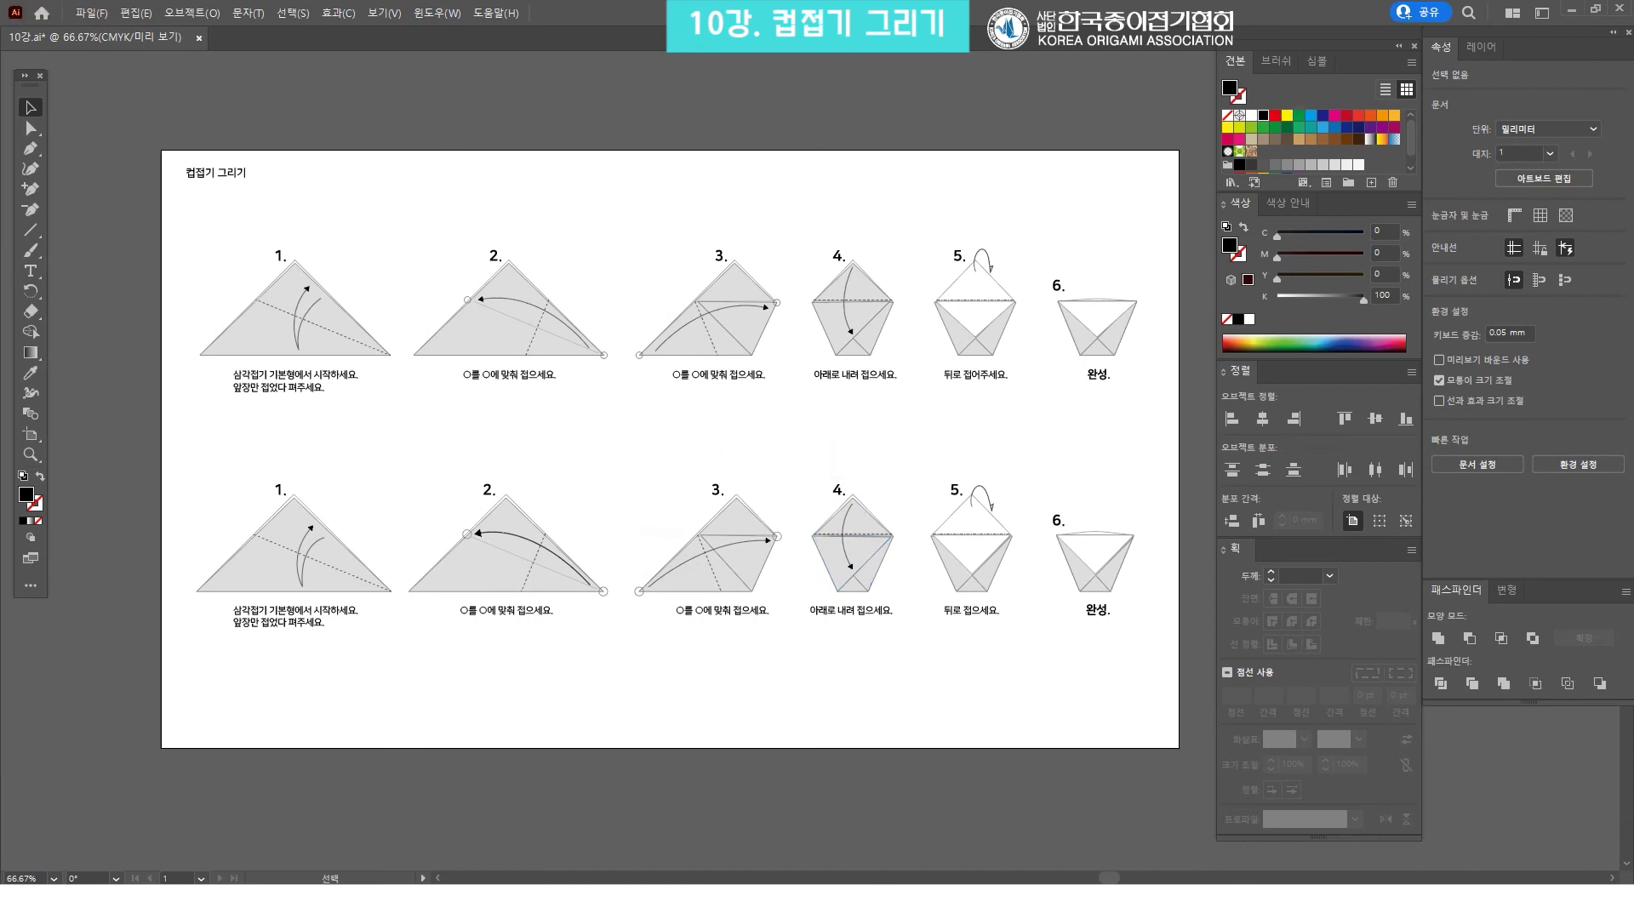
{"action": "left_click_drag", "start_coordinate": [770, 169], "coordinate": [764, 168]}
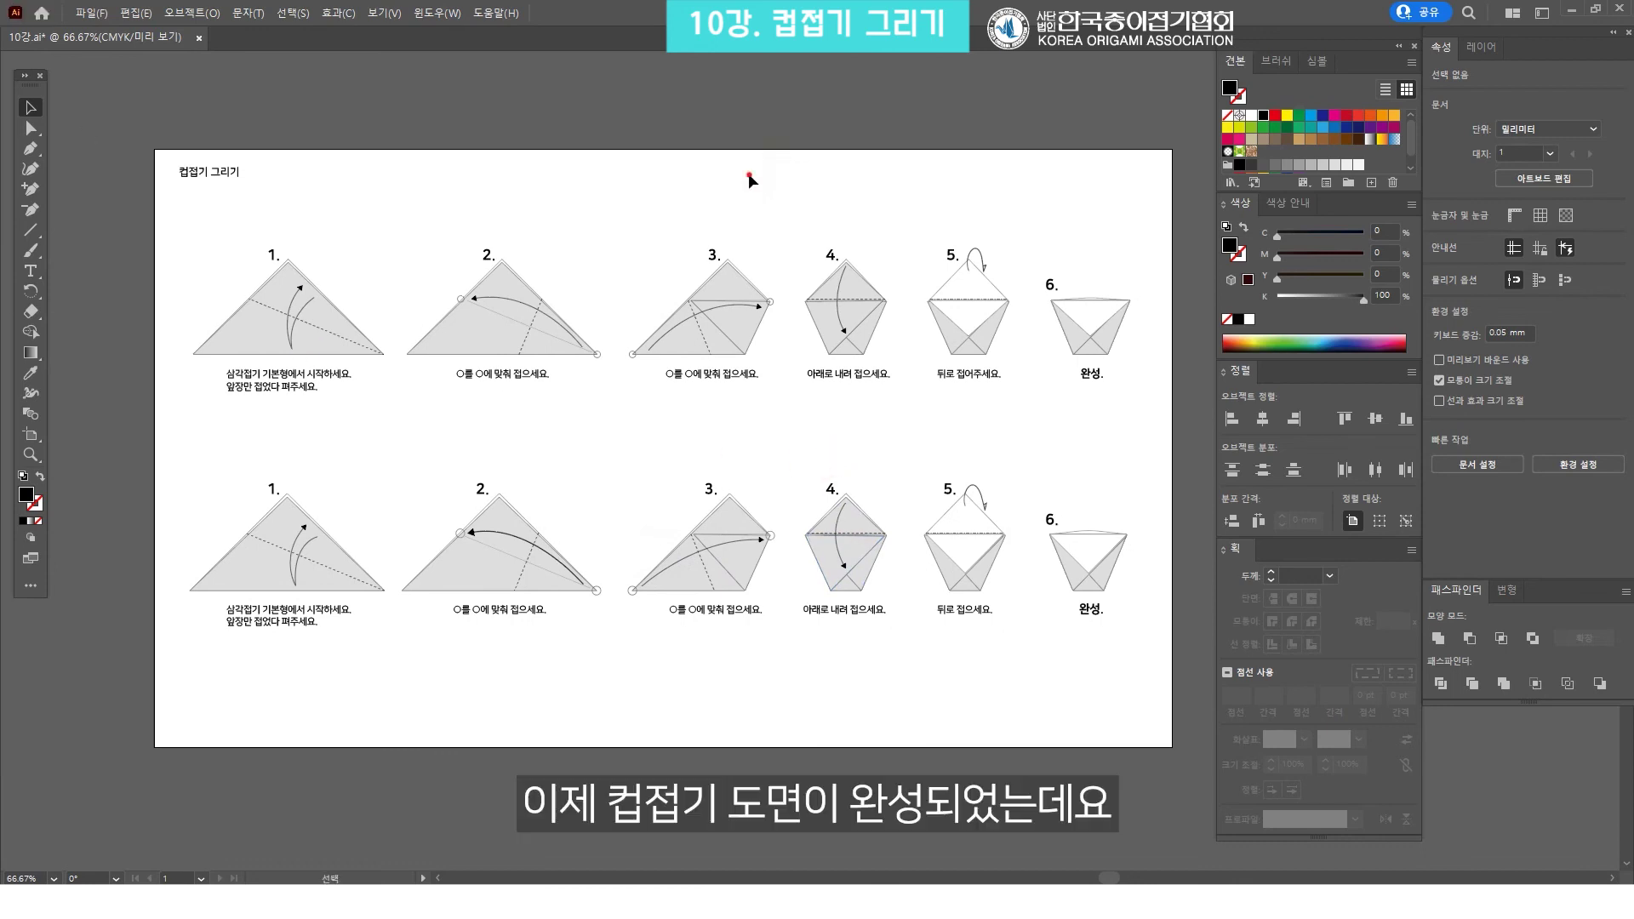
{"action": "left_click_drag", "start_coordinate": [1157, 655], "coordinate": [193, 460]}
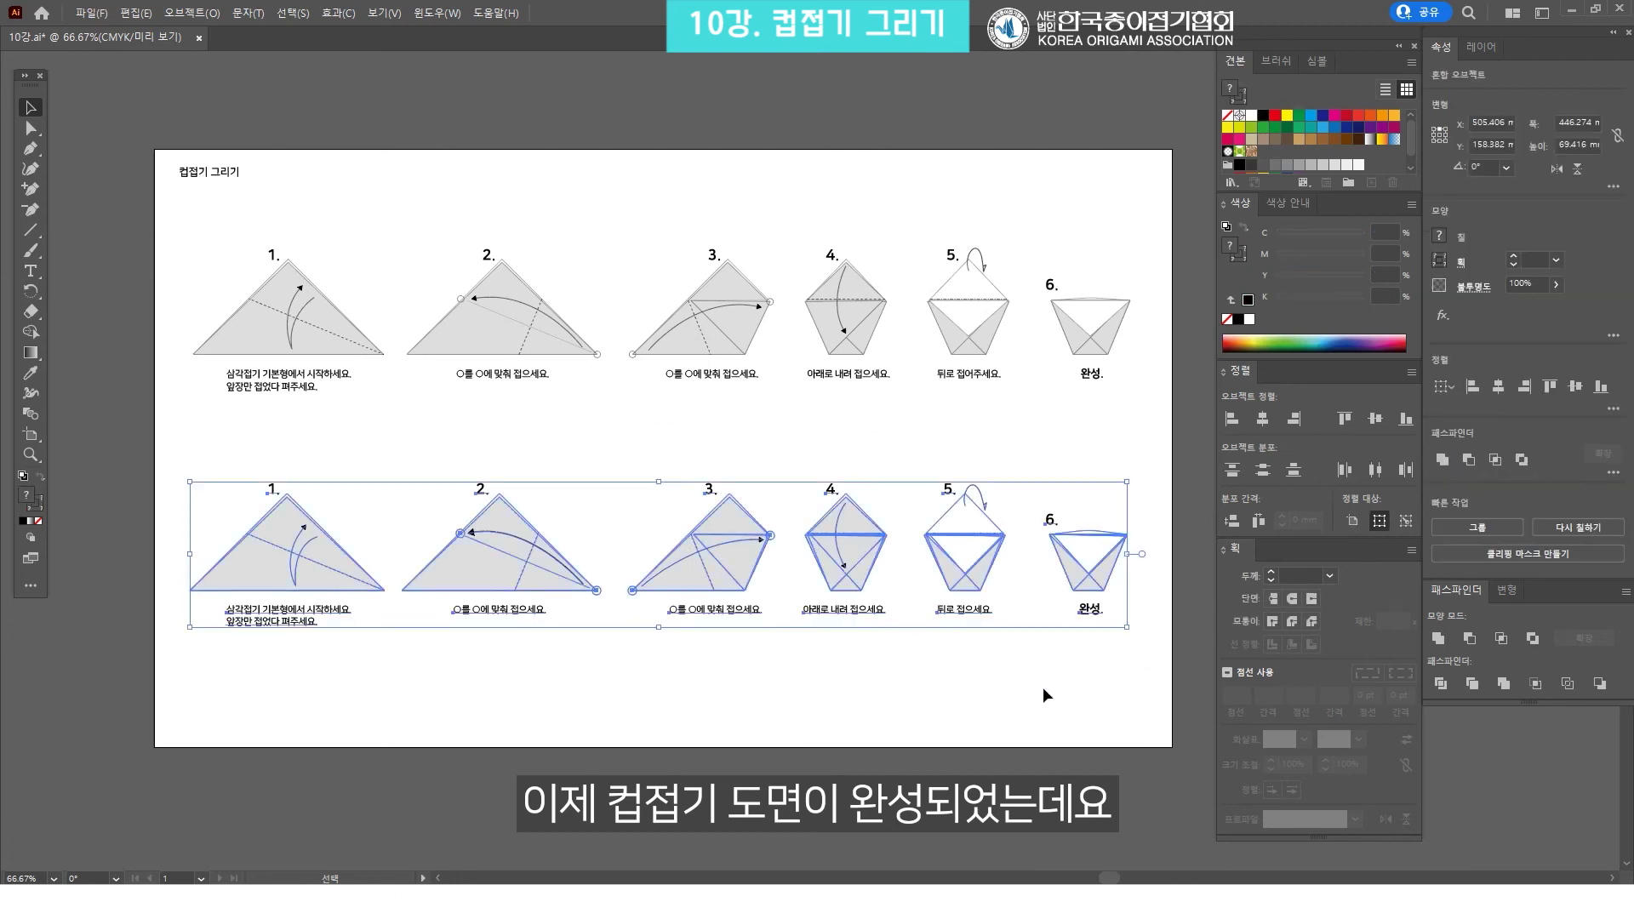
{"action": "left_click", "coordinate": [1055, 658]}
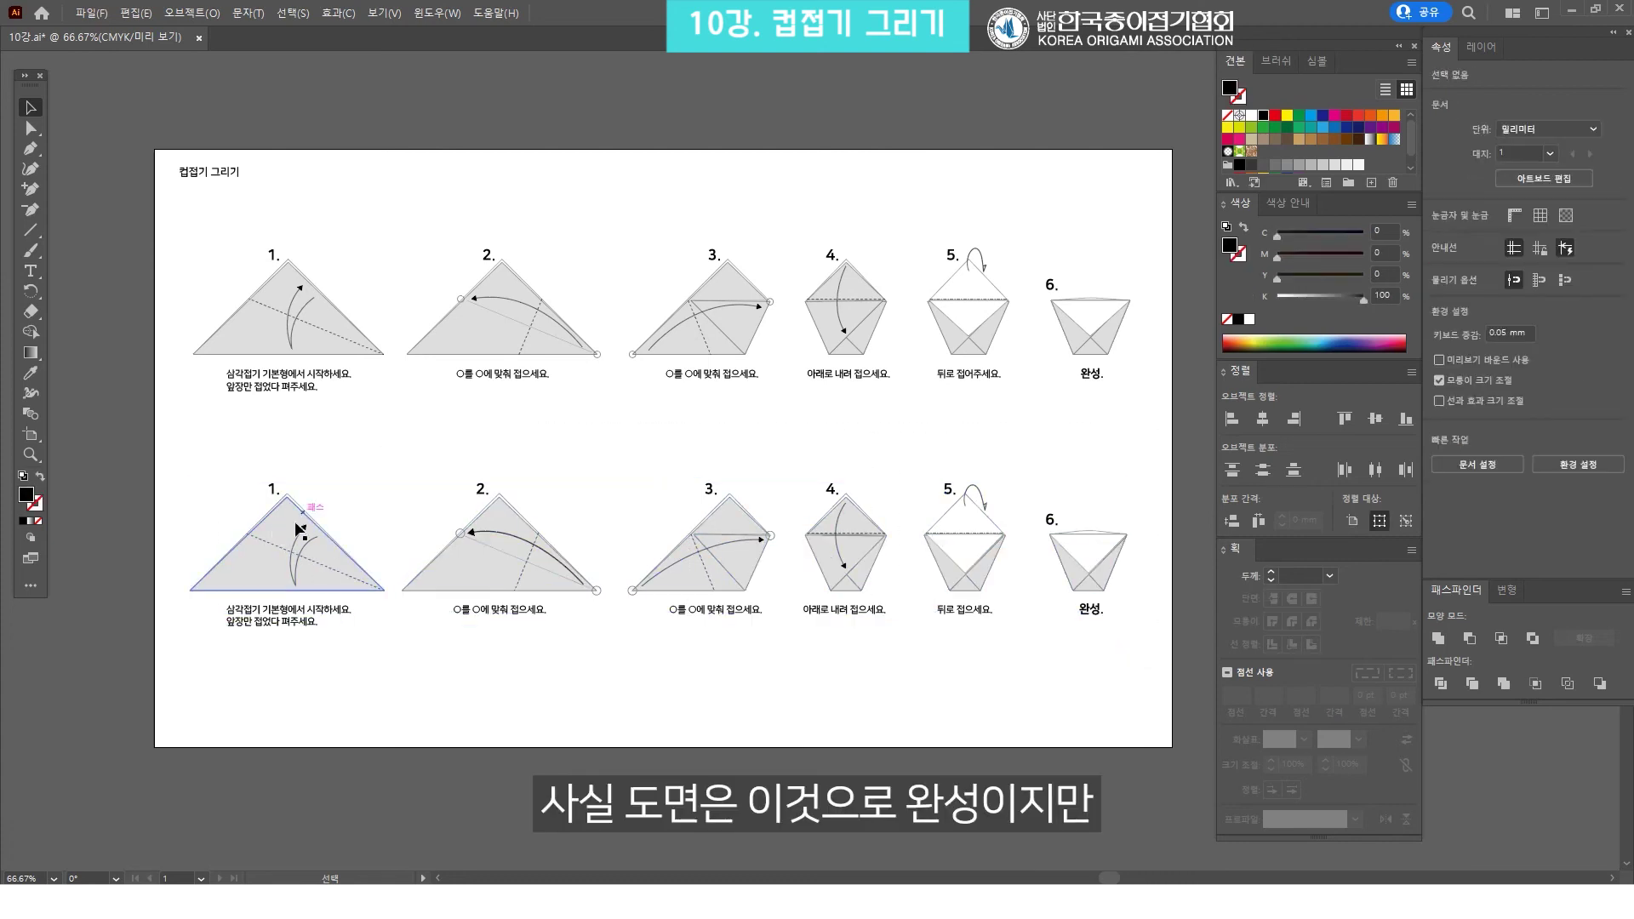
{"action": "left_click_drag", "start_coordinate": [1125, 635], "coordinate": [255, 444]}
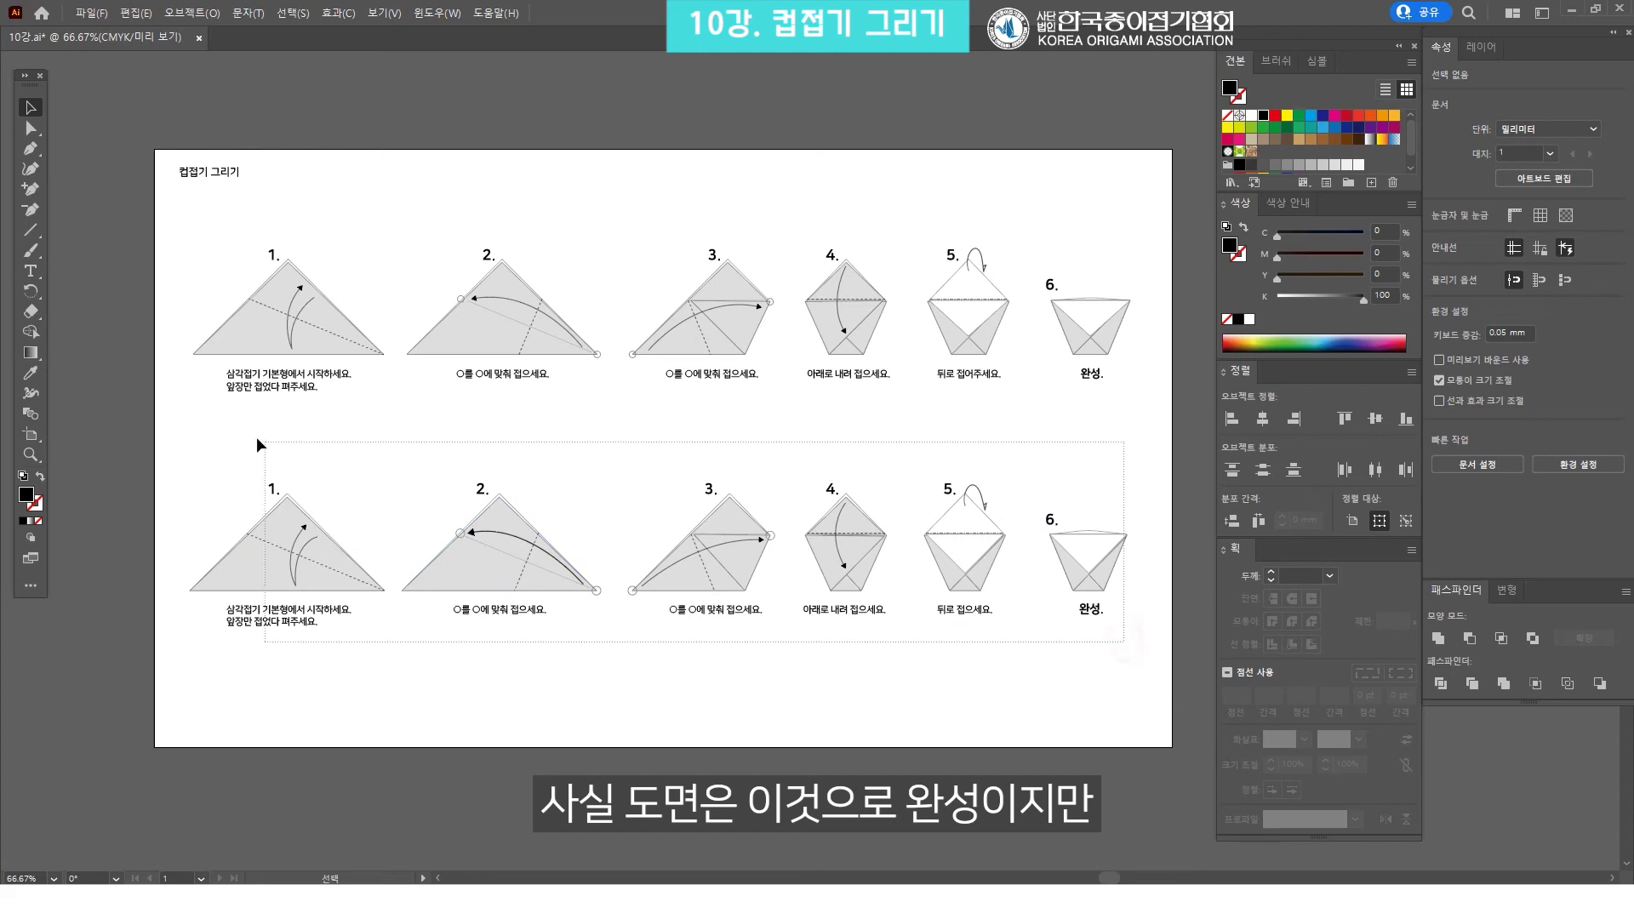
{"action": "left_click", "coordinate": [605, 440]}
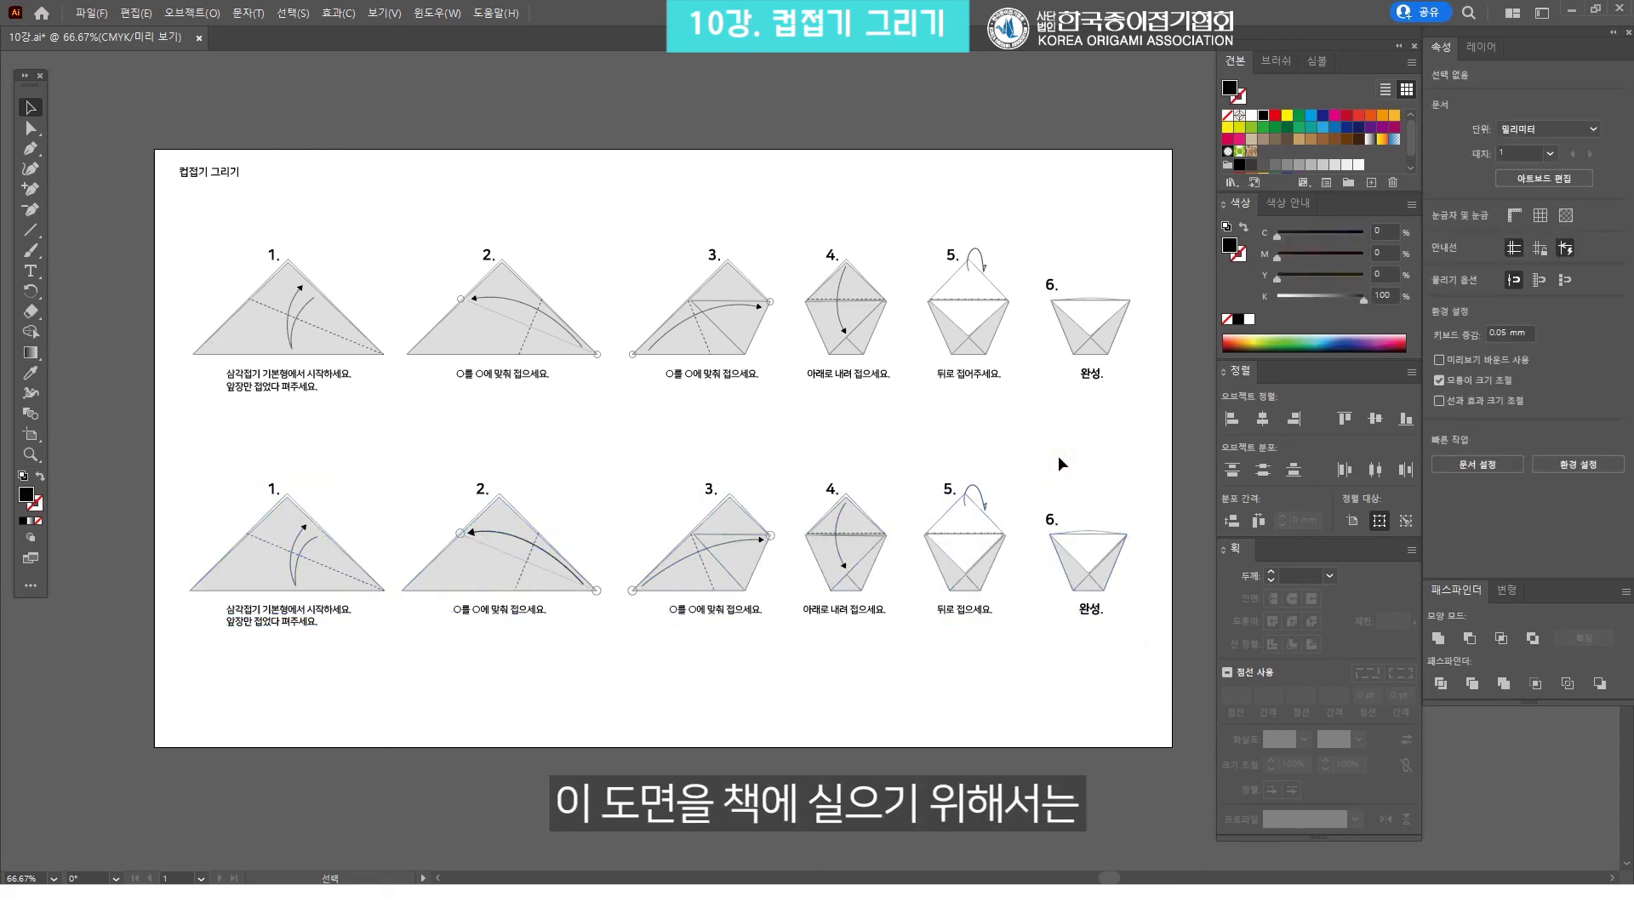
{"action": "left_click_drag", "start_coordinate": [1098, 639], "coordinate": [196, 429]}
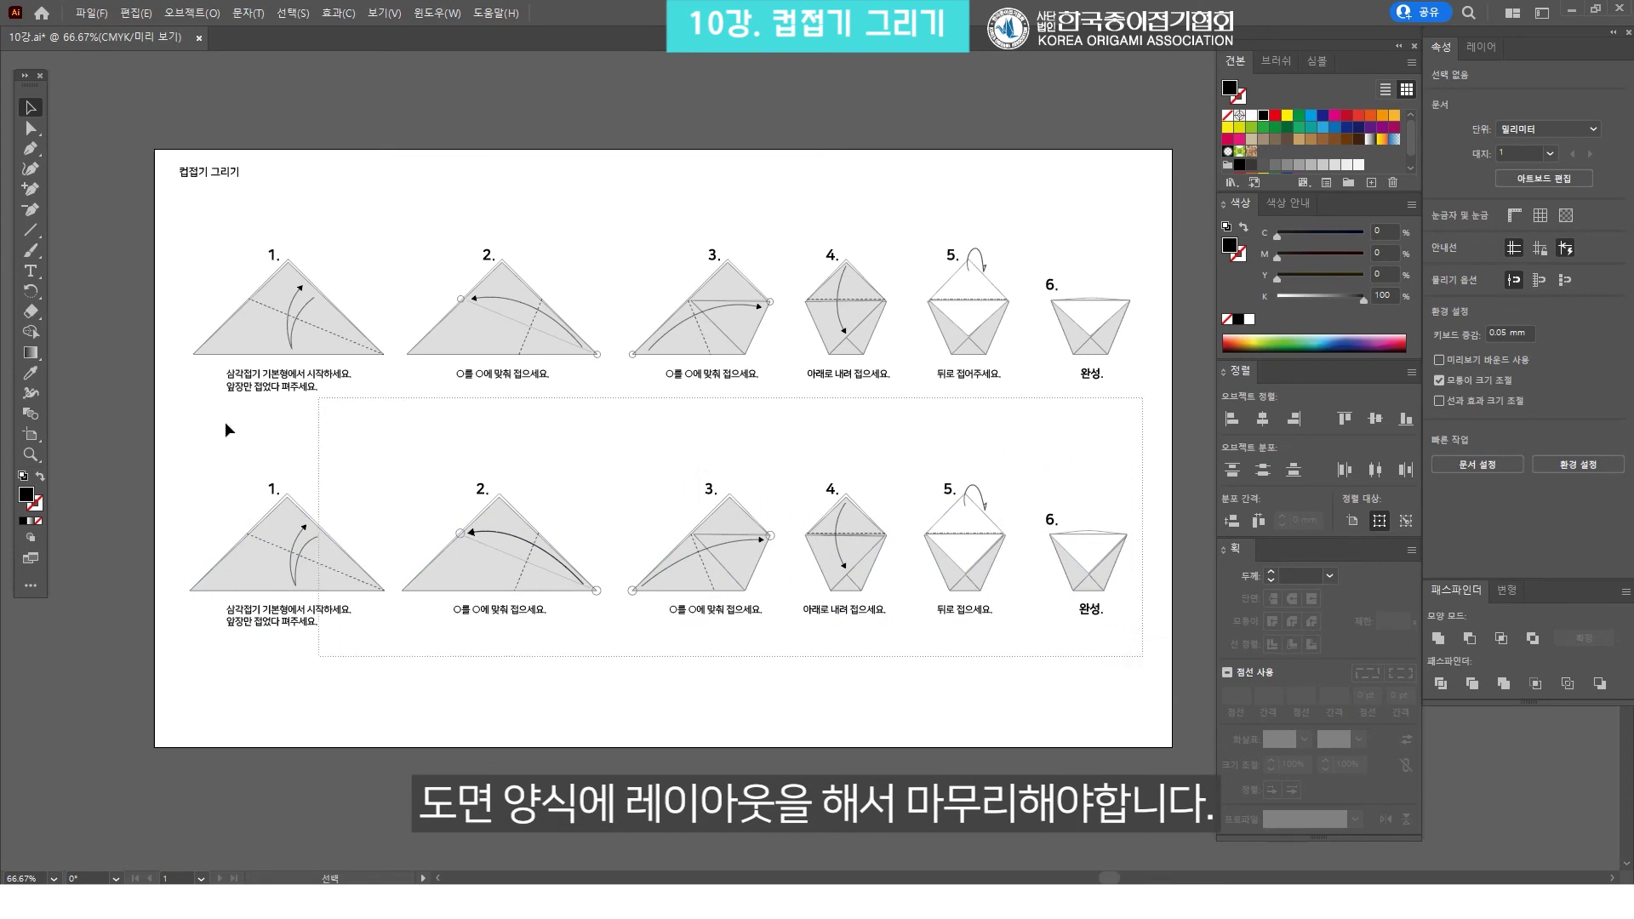
{"action": "left_click", "coordinate": [837, 455]}
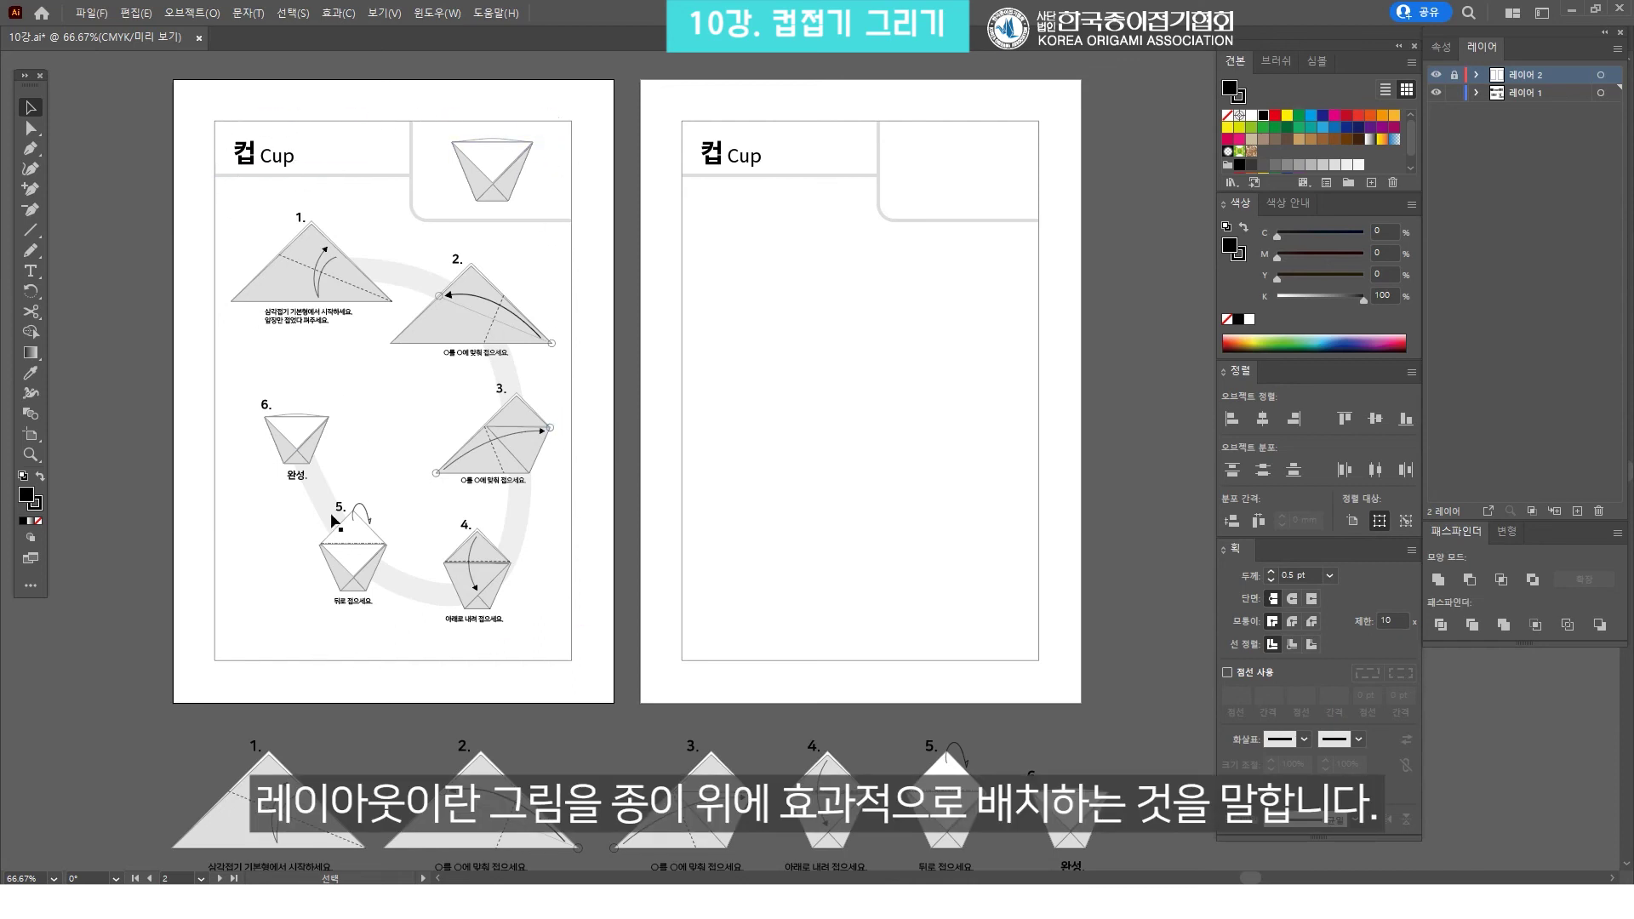
Pan and zoom across both layout pages to review the finished Cup page and blank template
{"action": "mouse_move", "coordinate": [976, 387]}
{"action": "left_mouse_down"}
{"action": "mouse_move", "coordinate": [959, 383]}
{"action": "mouse_move", "coordinate": [970, 342]}
{"action": "left_mouse_up"}
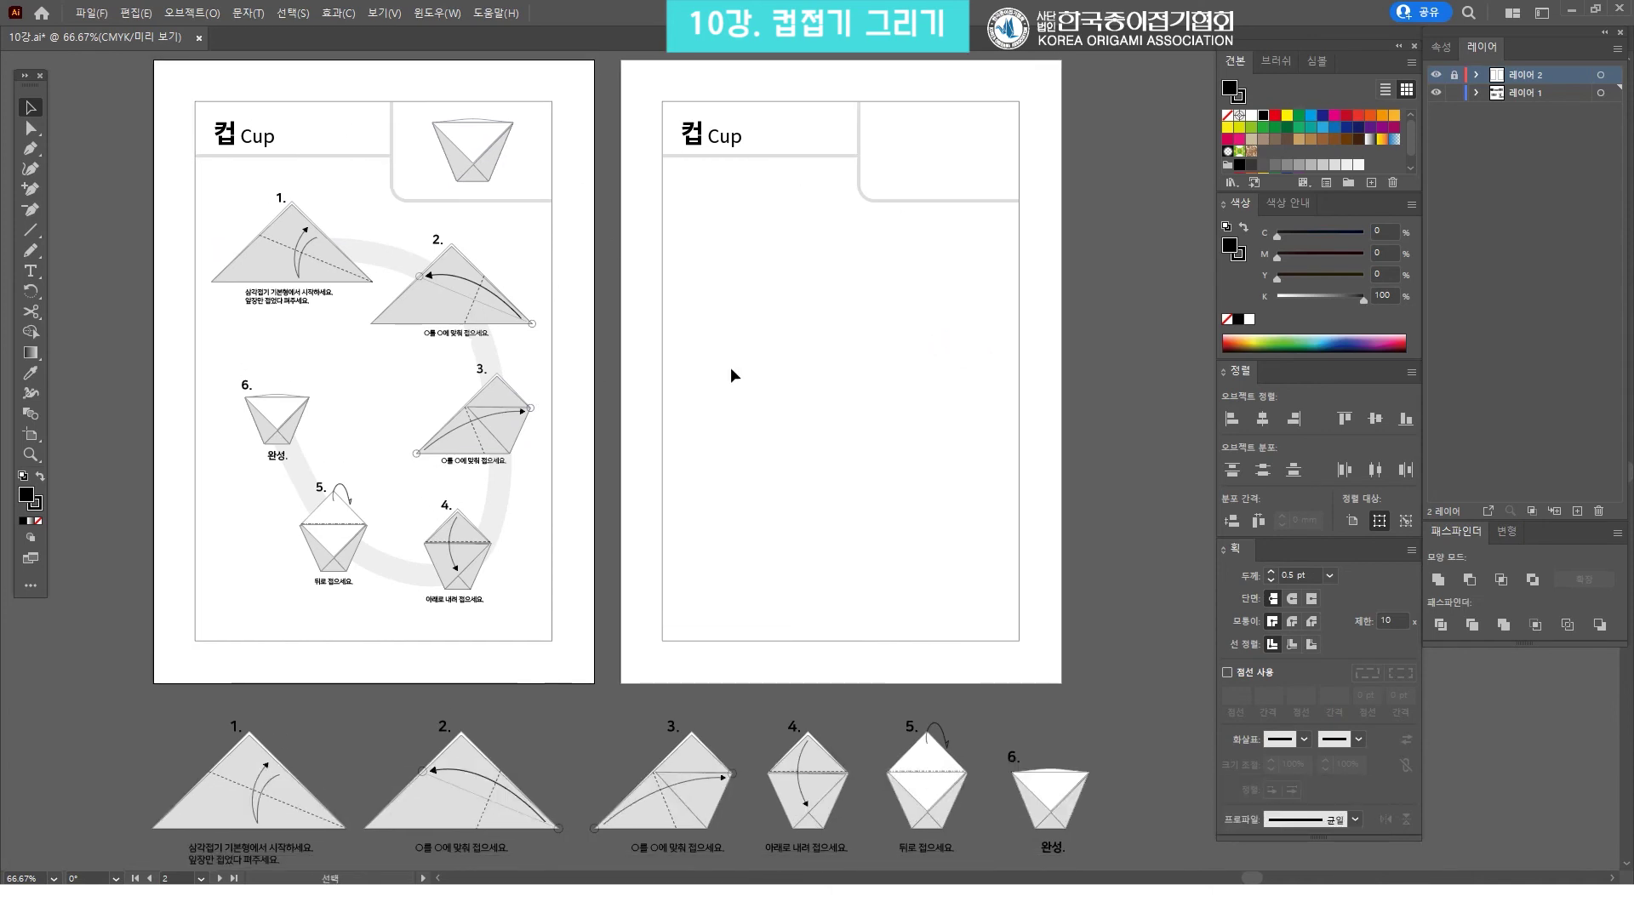
{"action": "key", "text": "z"}
{"action": "left_click", "coordinate": [1050, 223]}
{"action": "left_click", "coordinate": [783, 247], "text": "alt"}
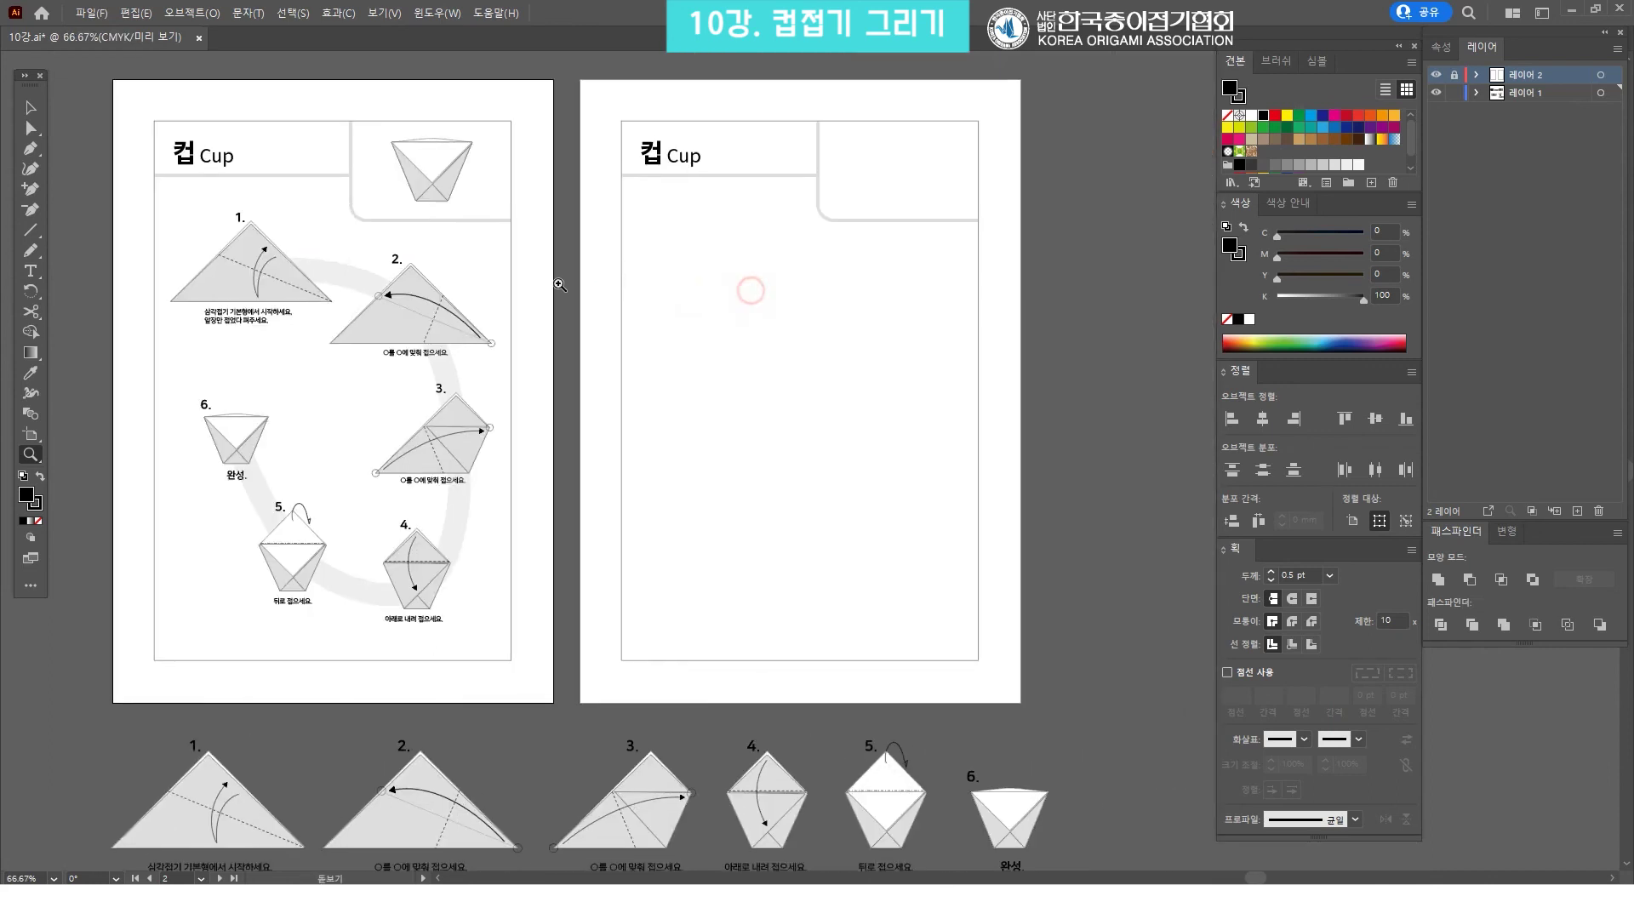
{"action": "left_click_drag", "start_coordinate": [800, 286], "coordinate": [606, 278]}
{"action": "key", "text": "v"}
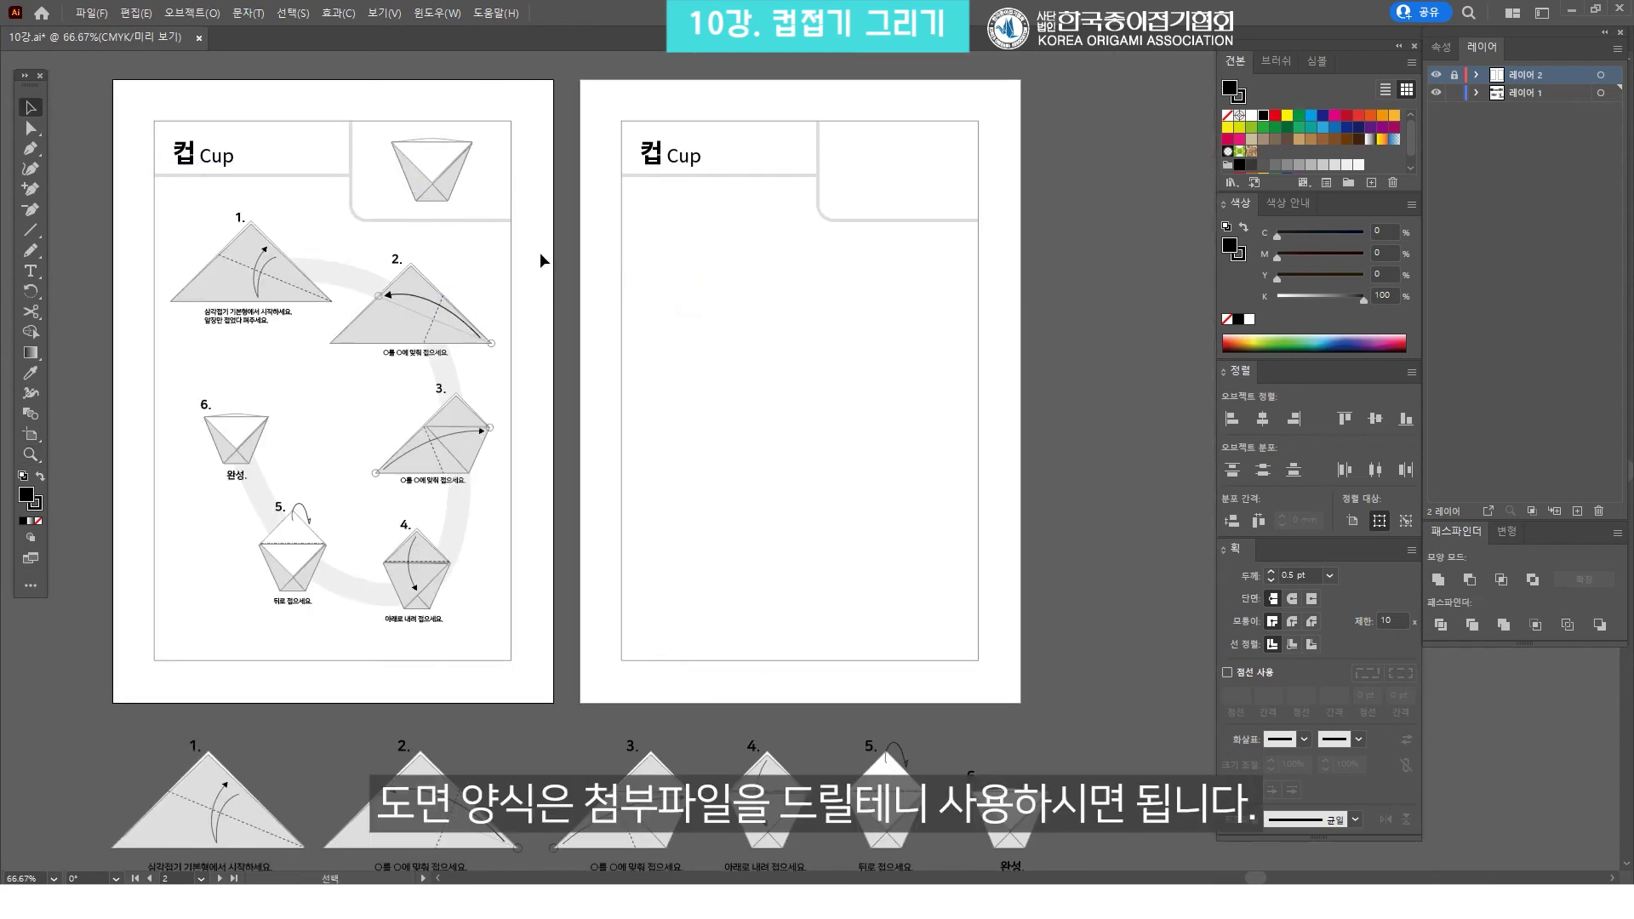
{"action": "left_click_drag", "start_coordinate": [308, 222], "coordinate": [341, 256]}
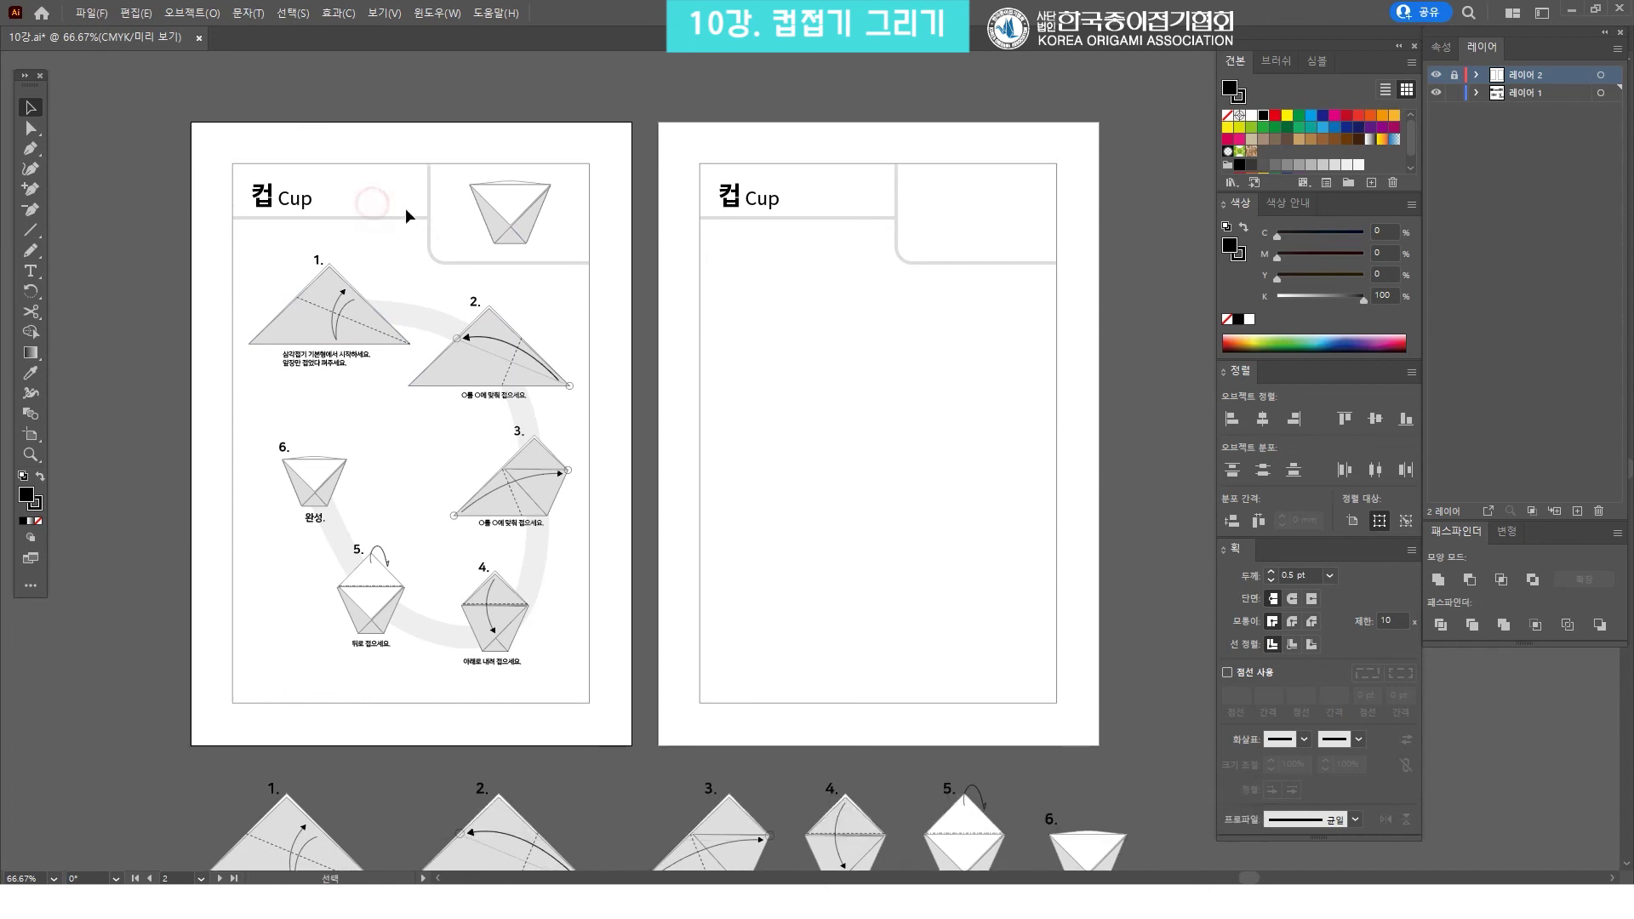
{"action": "scroll", "coordinate": [400, 201], "scroll_direction": "up", "scroll_amount": 3}
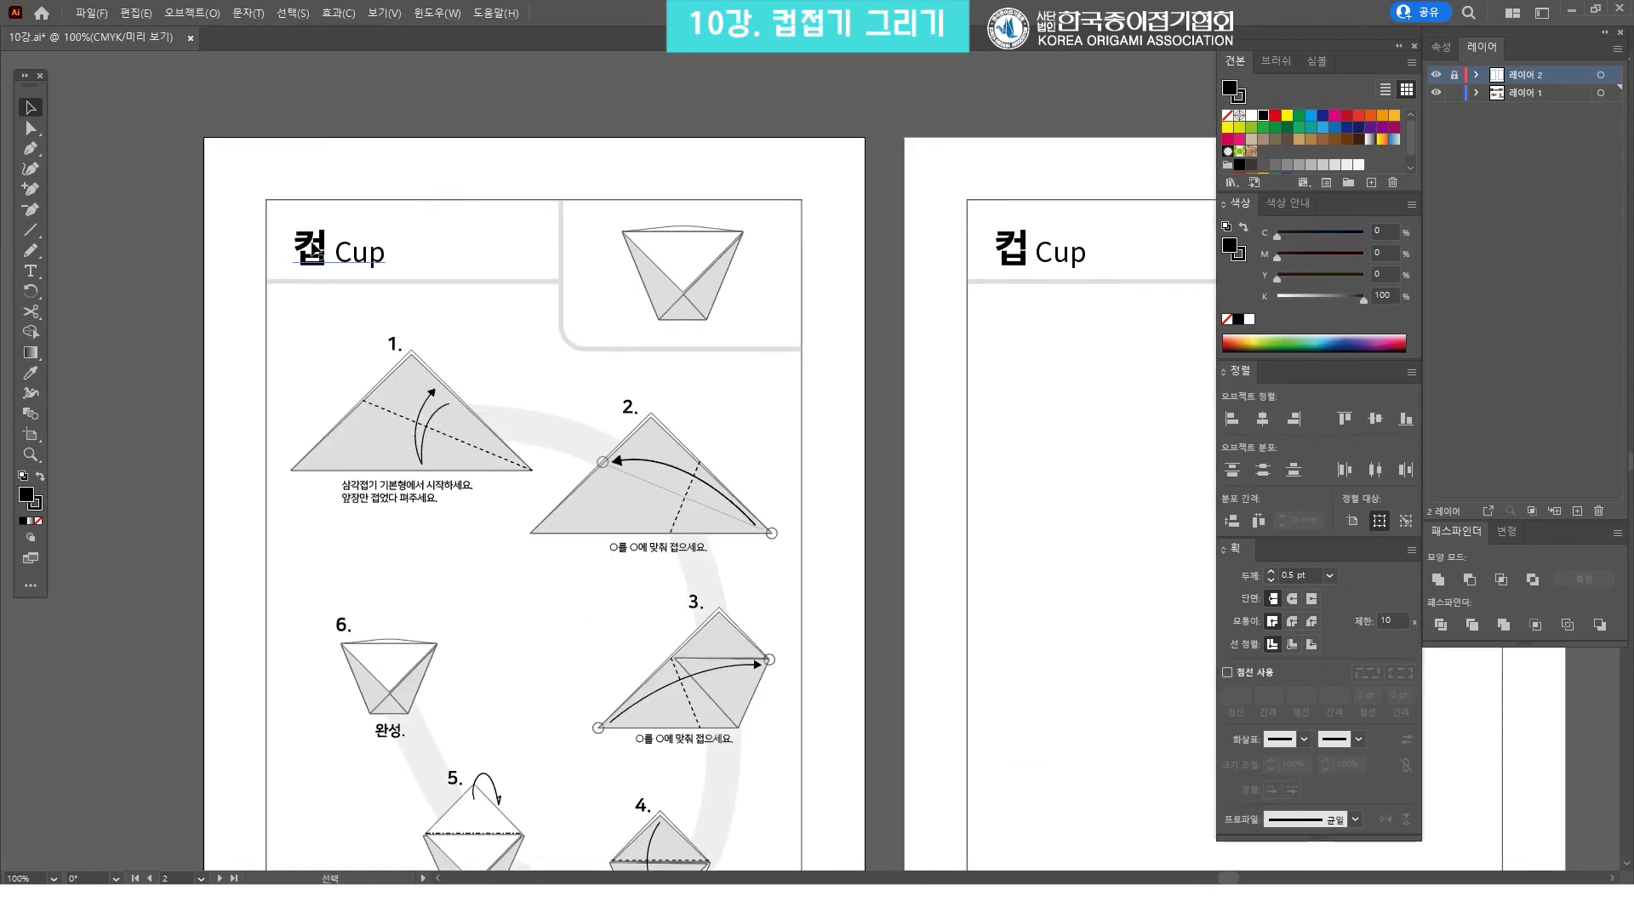
{"action": "left_click_drag", "start_coordinate": [332, 281], "coordinate": [285, 258]}
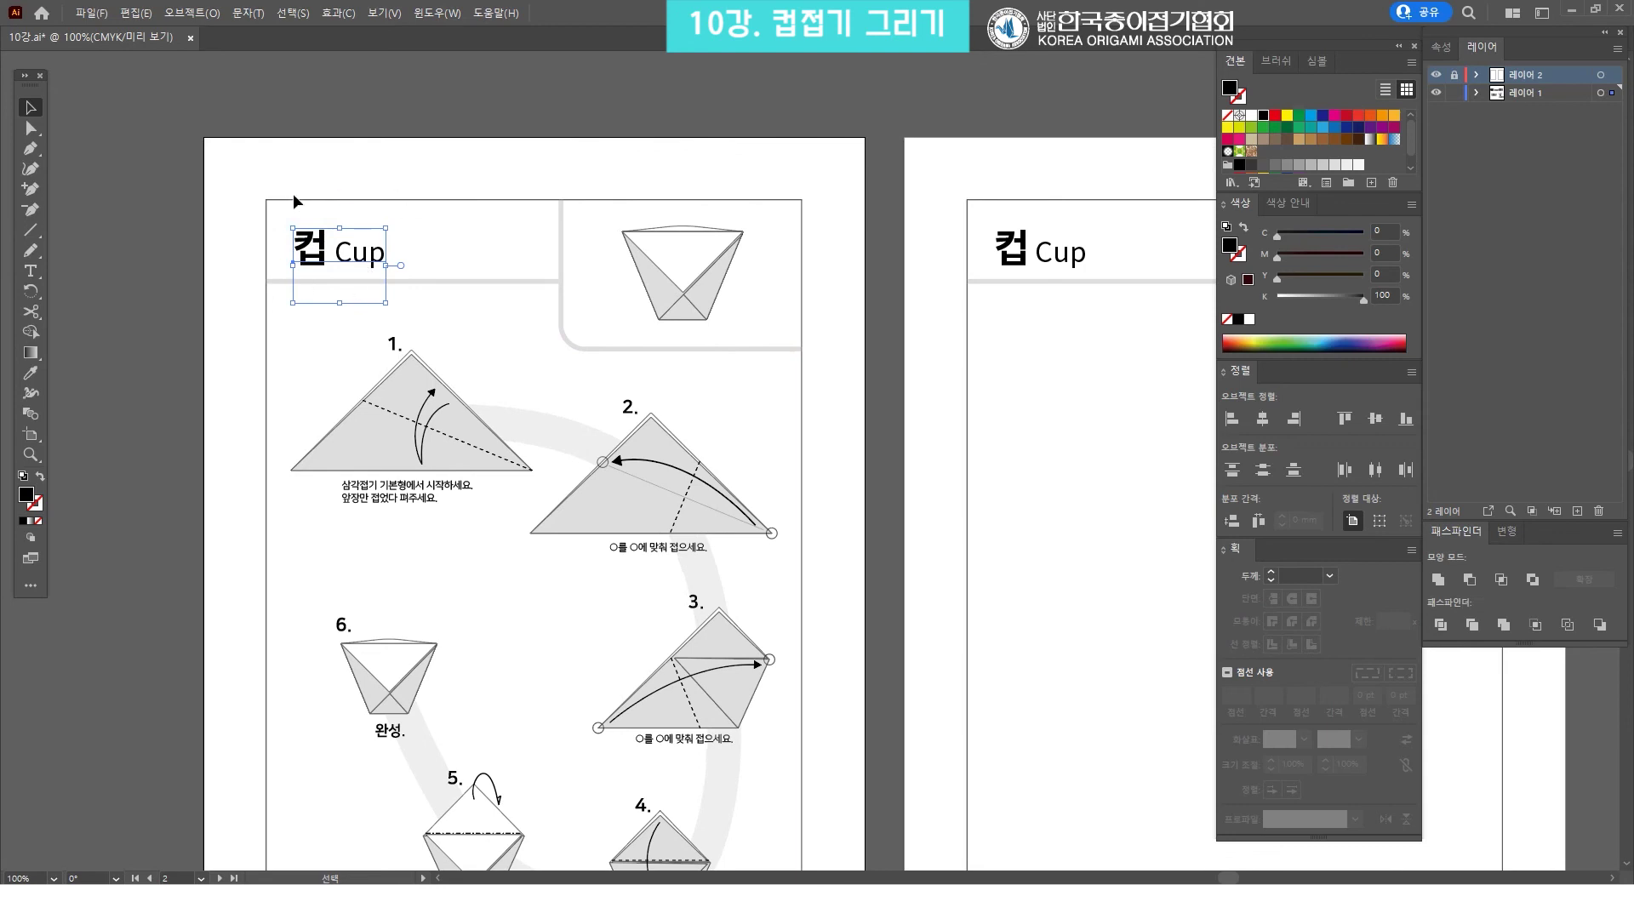
{"action": "left_click", "coordinate": [425, 120]}
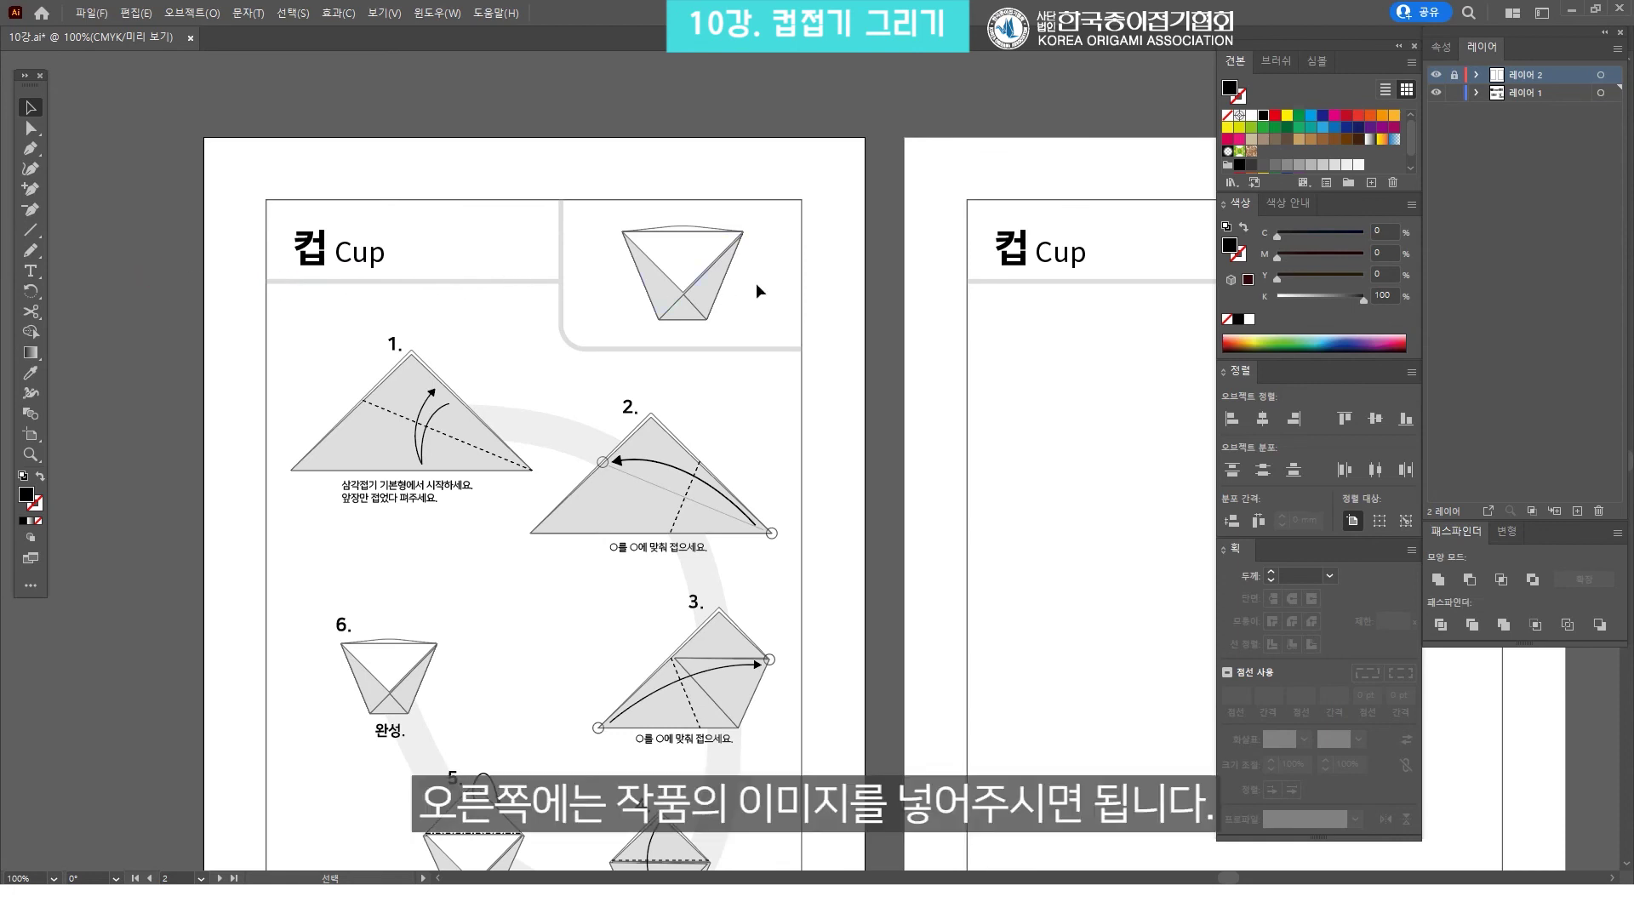
{"action": "left_click_drag", "start_coordinate": [754, 283], "coordinate": [704, 270]}
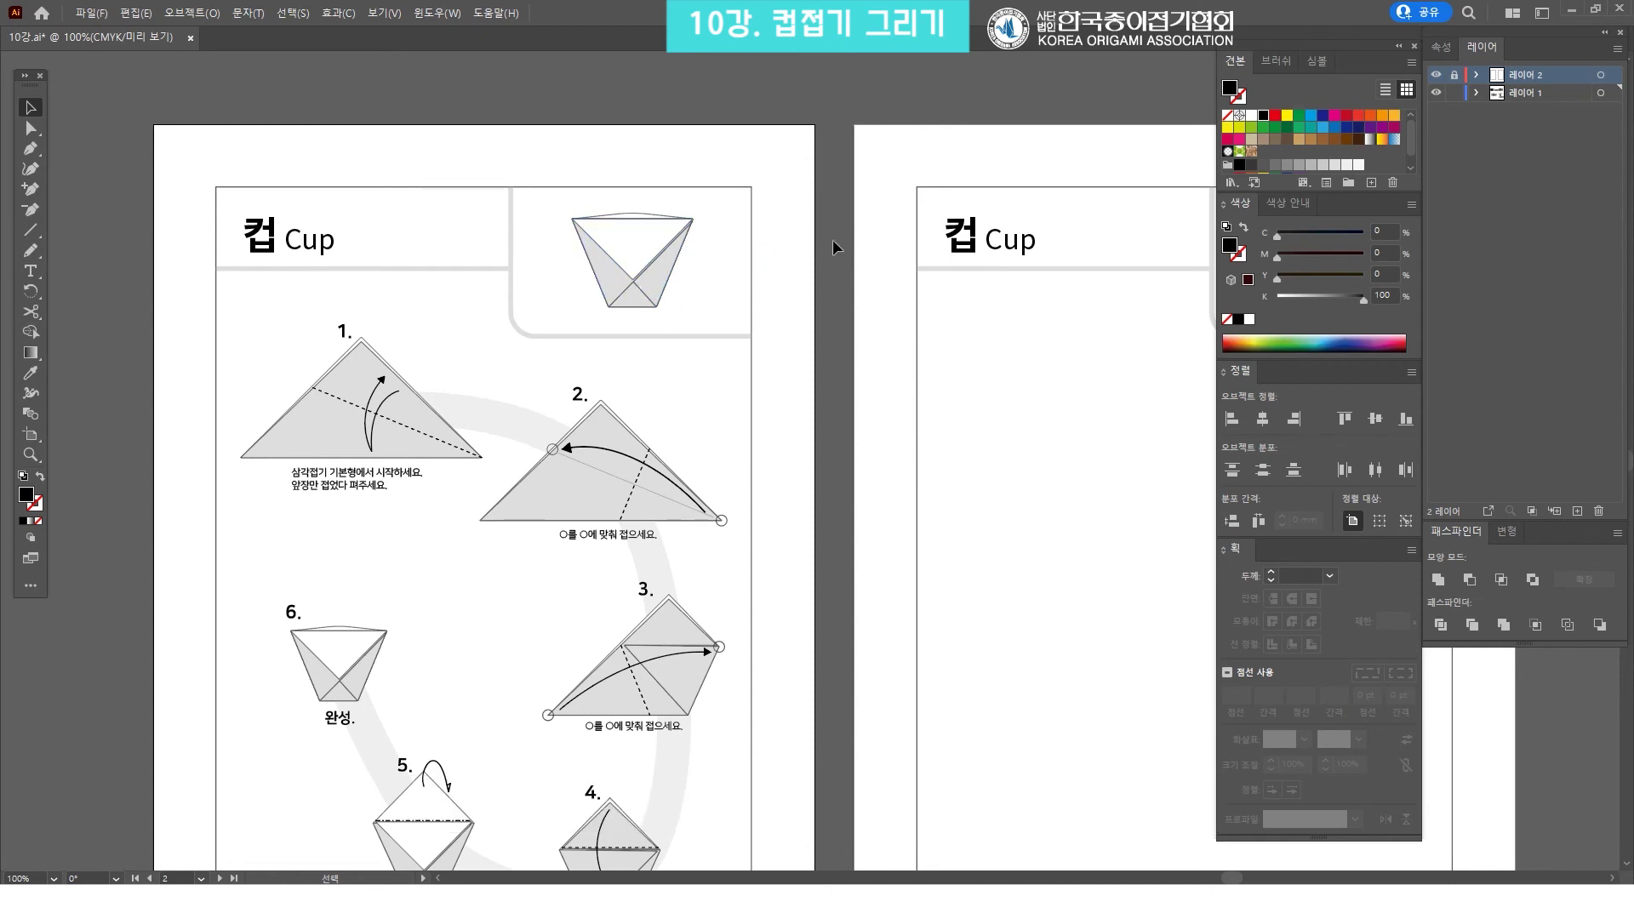
{"action": "key", "text": "ctrl+minus"}
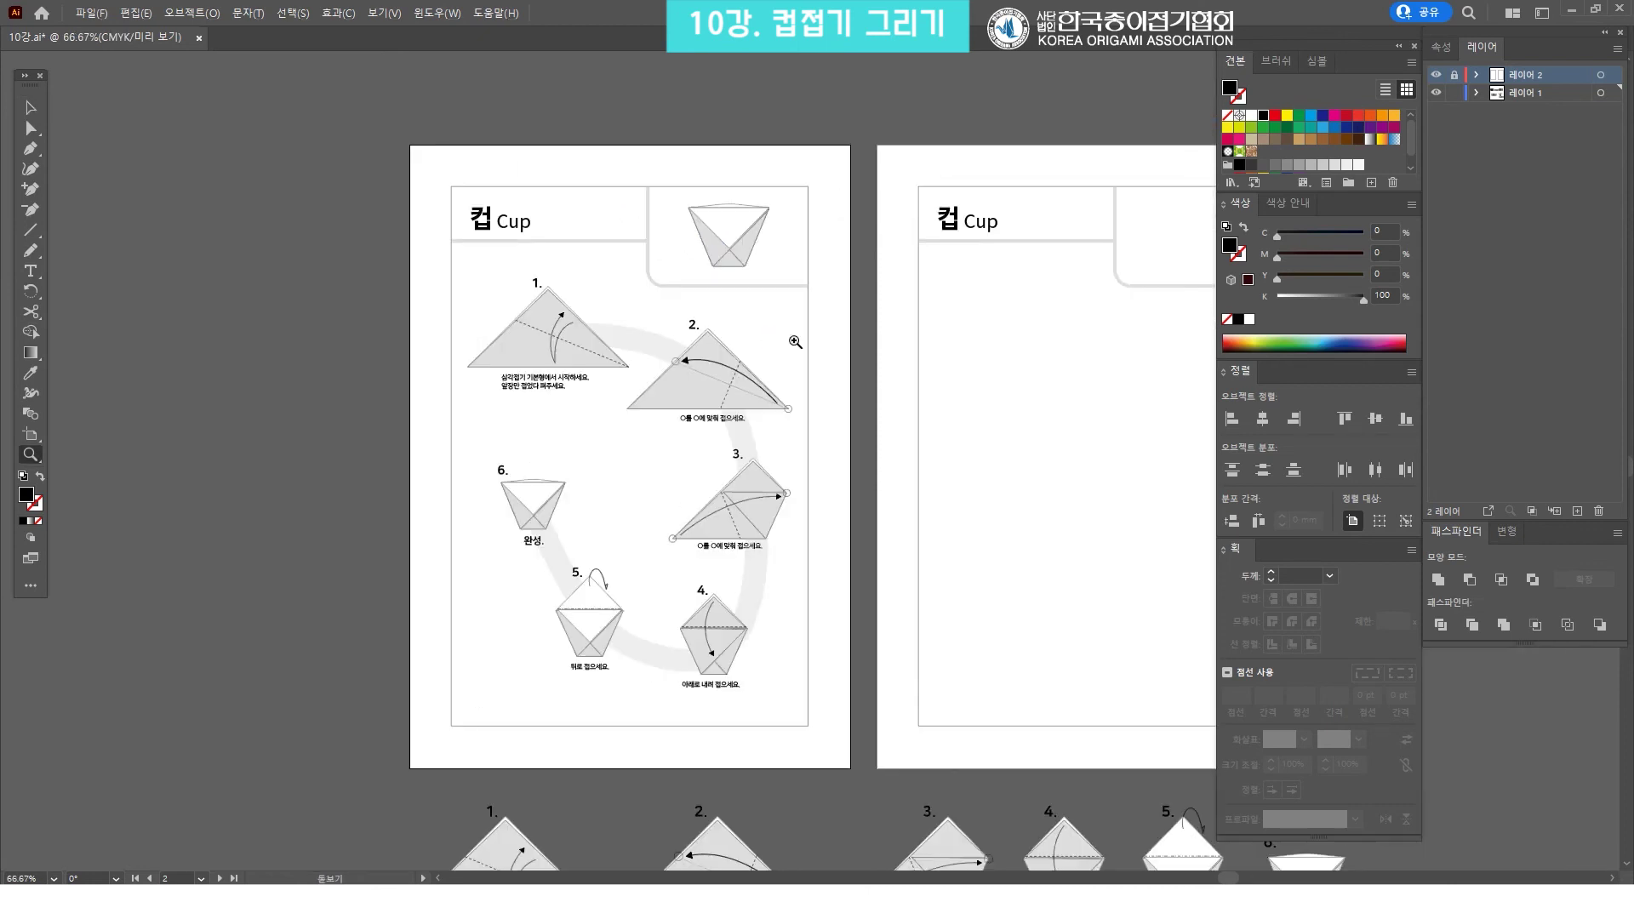
{"action": "left_click_drag", "start_coordinate": [322, 124], "coordinate": [390, 168]}
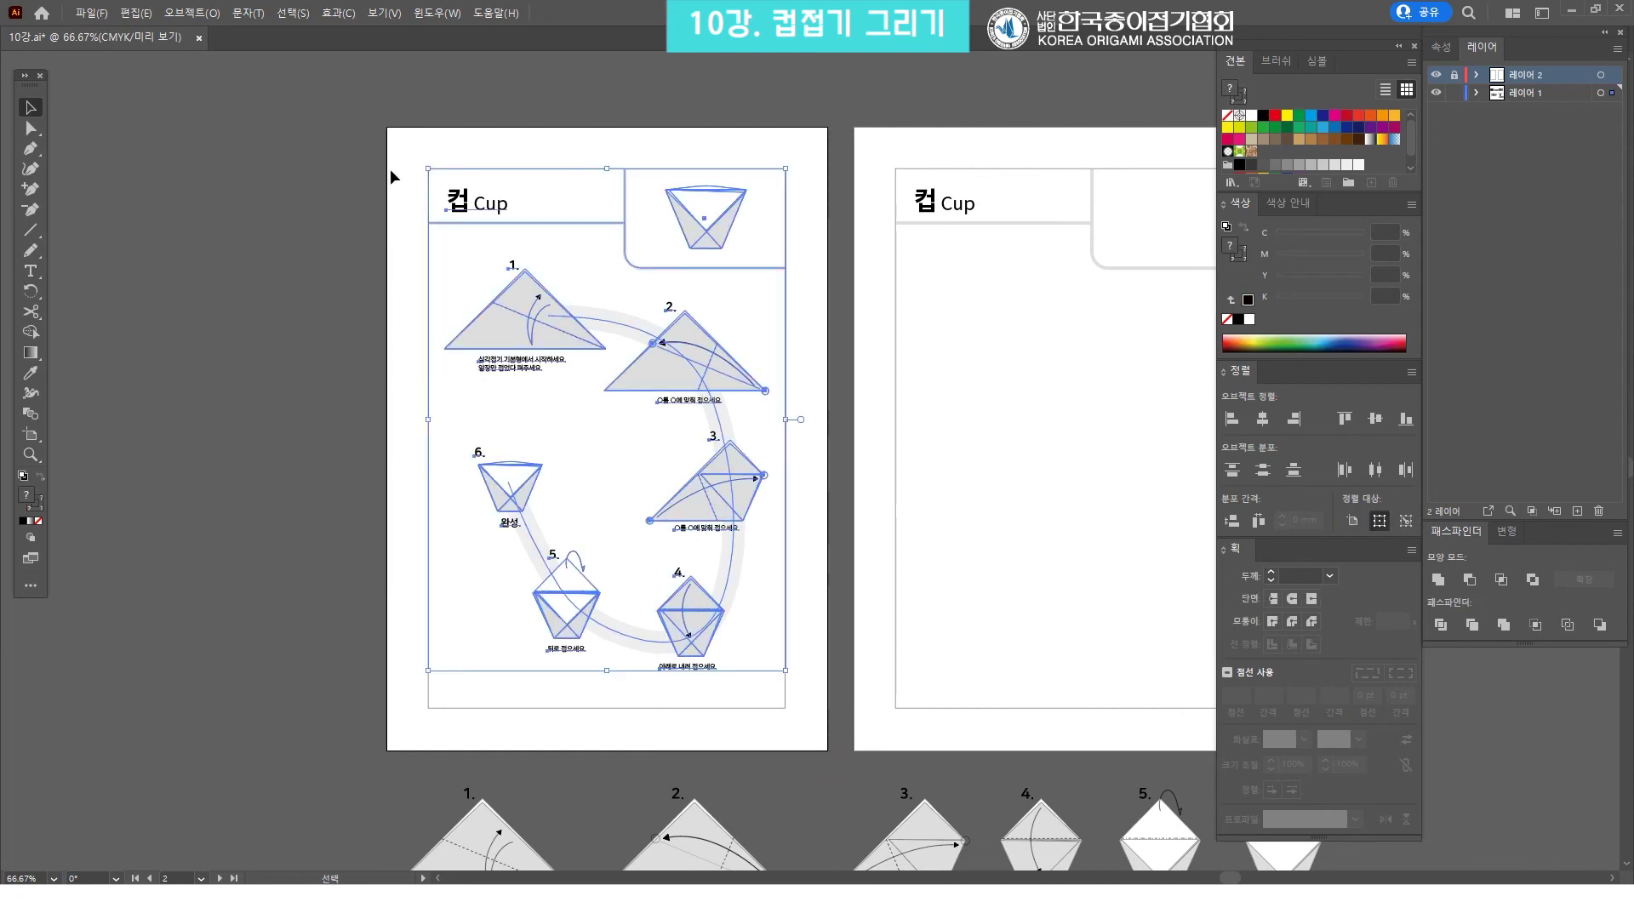
{"action": "left_click", "coordinate": [754, 124]}
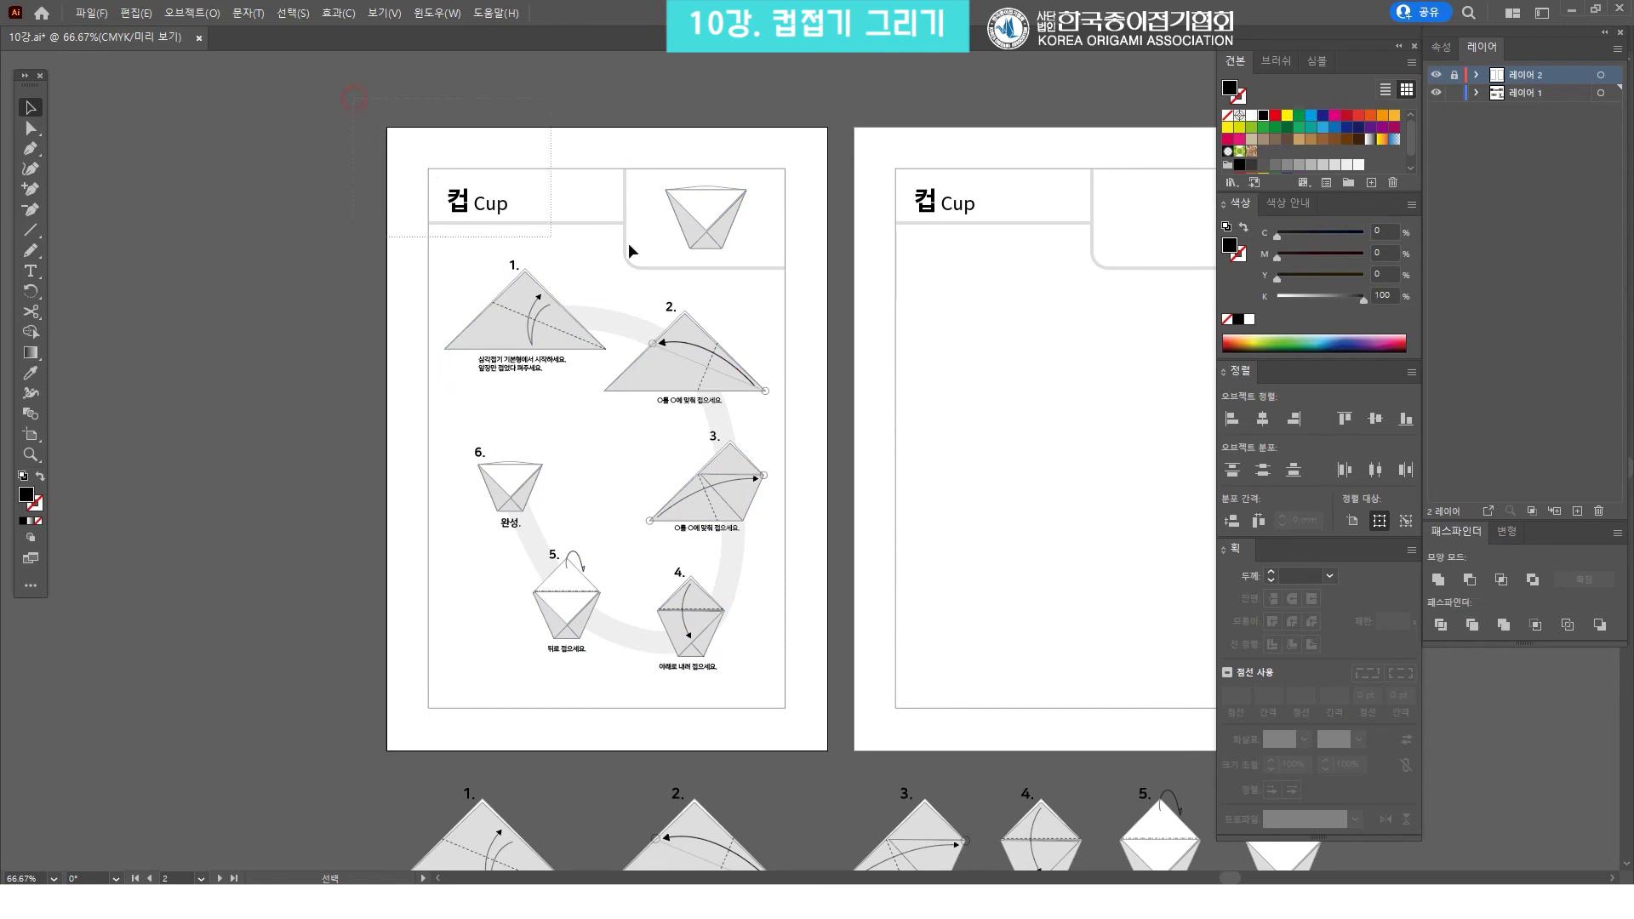
{"action": "left_click_drag", "start_coordinate": [390, 126], "coordinate": [795, 286]}
{"action": "left_click", "coordinate": [421, 282]}
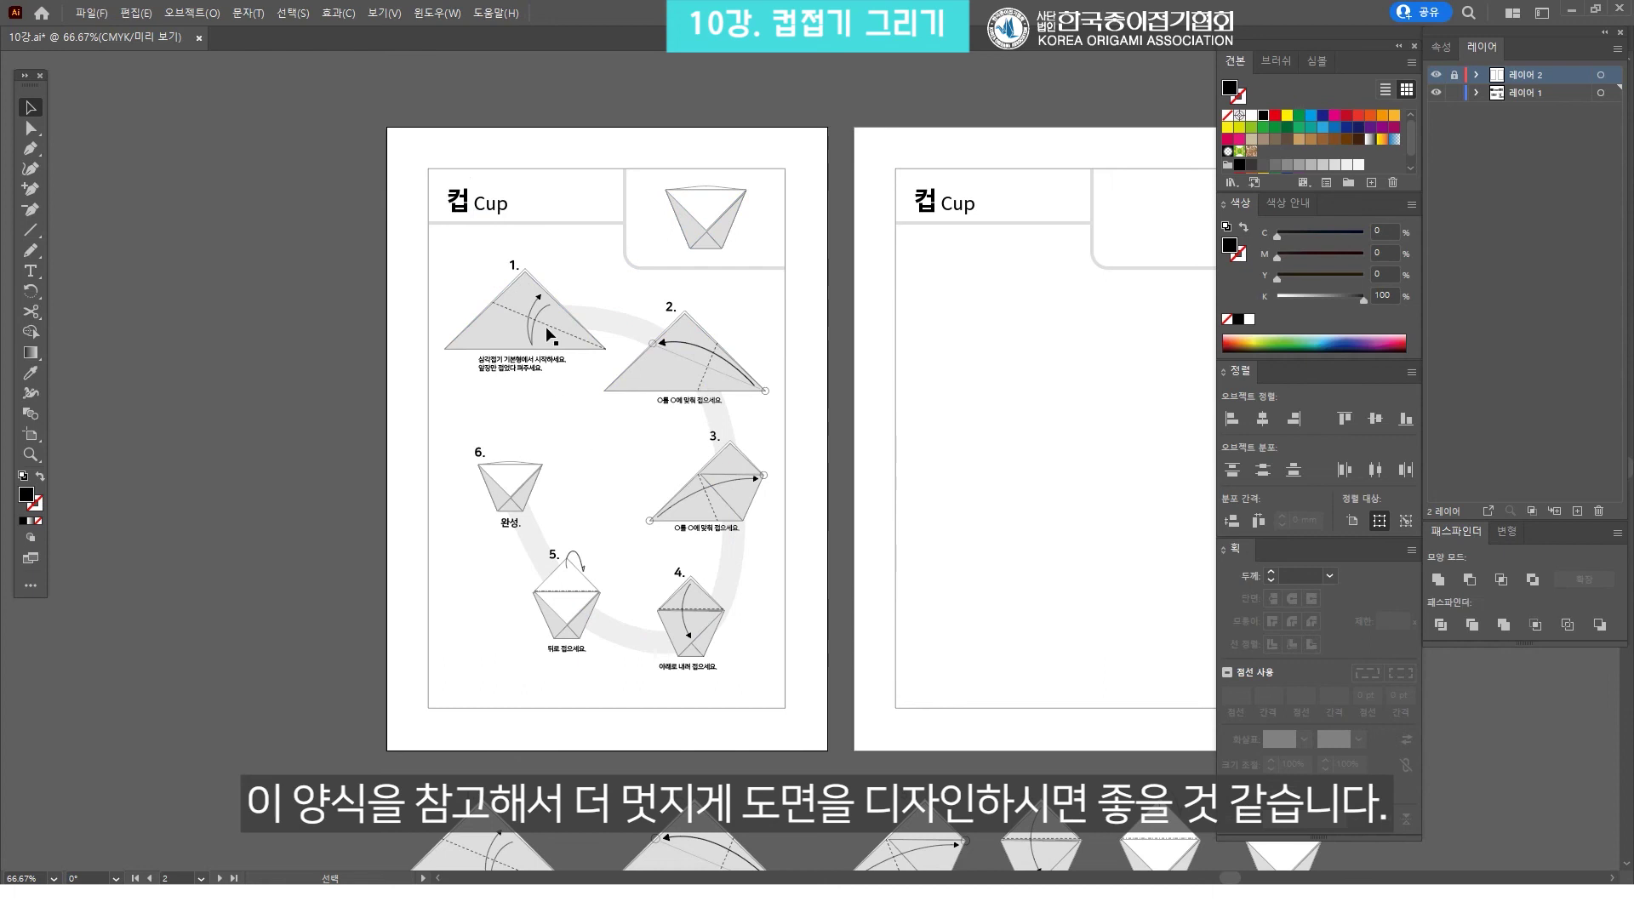
{"action": "left_click_drag", "start_coordinate": [781, 286], "coordinate": [625, 261]}
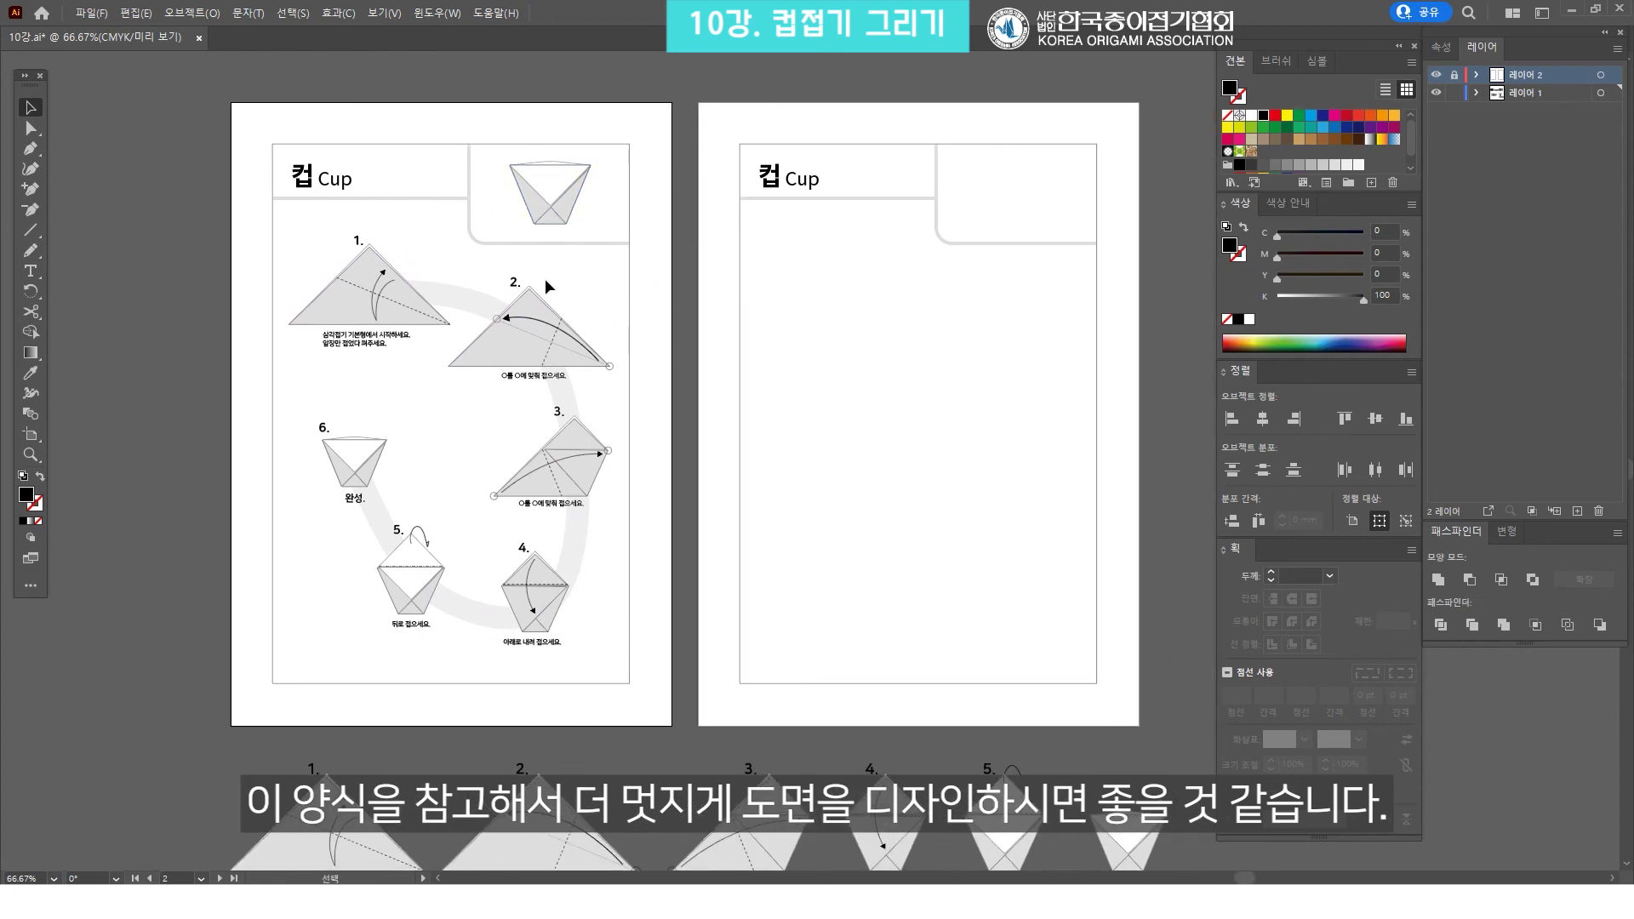
{"action": "left_click_drag", "start_coordinate": [857, 420], "coordinate": [769, 397]}
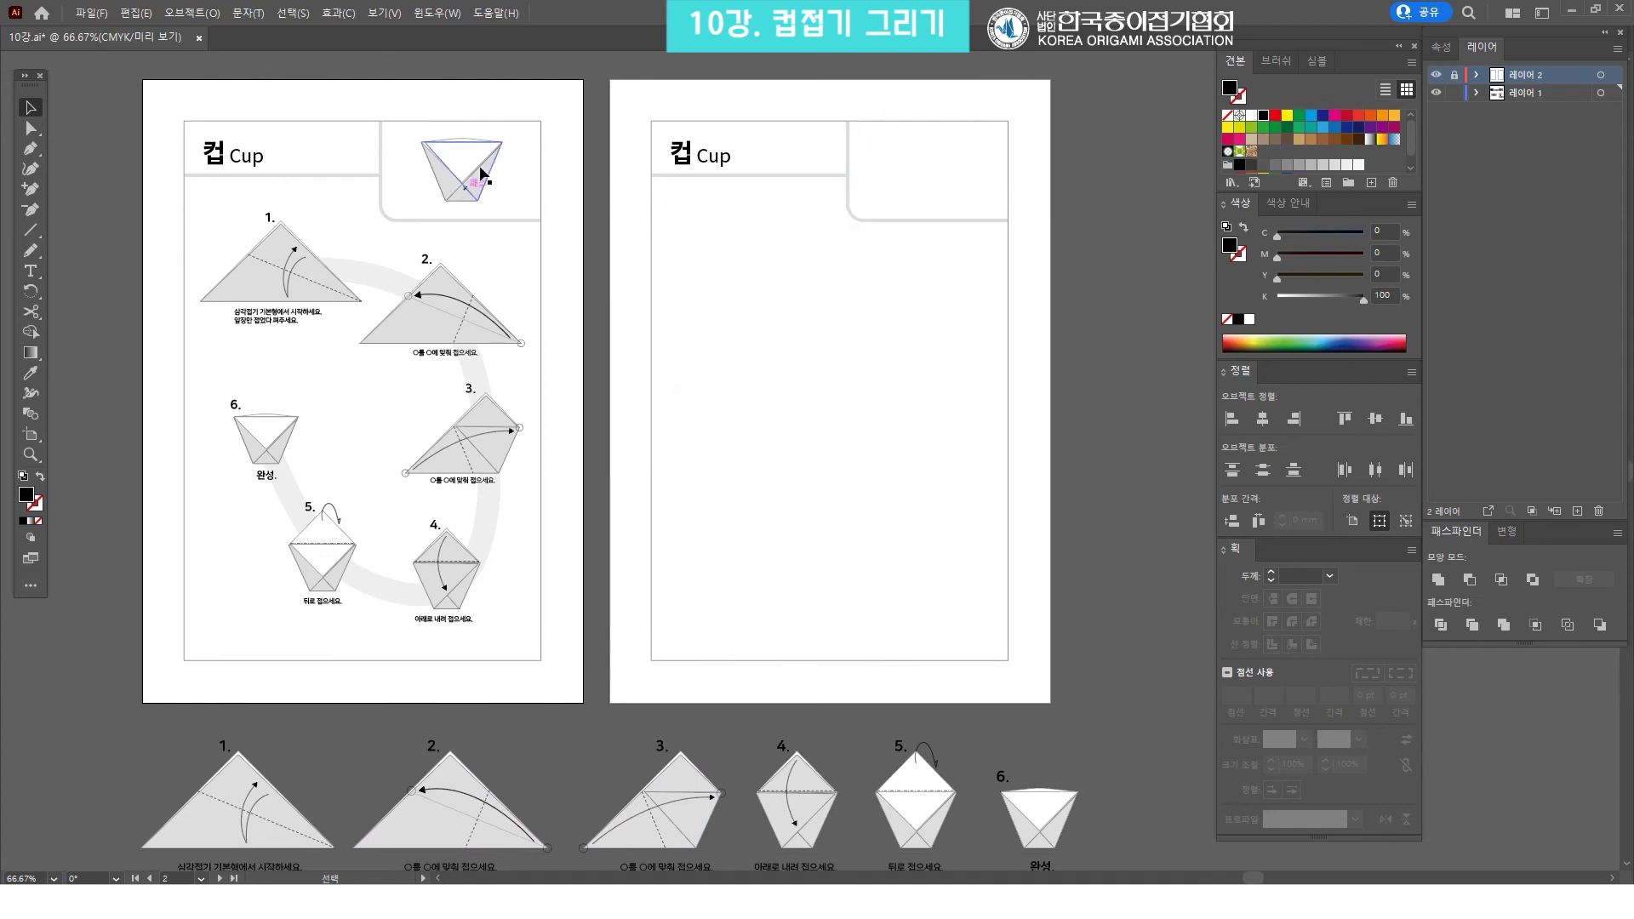
{"action": "scroll", "coordinate": [970, 660], "scroll_direction": "down", "scroll_amount": 1}
{"action": "left_click_drag", "start_coordinate": [1000, 781], "coordinate": [988, 688]}
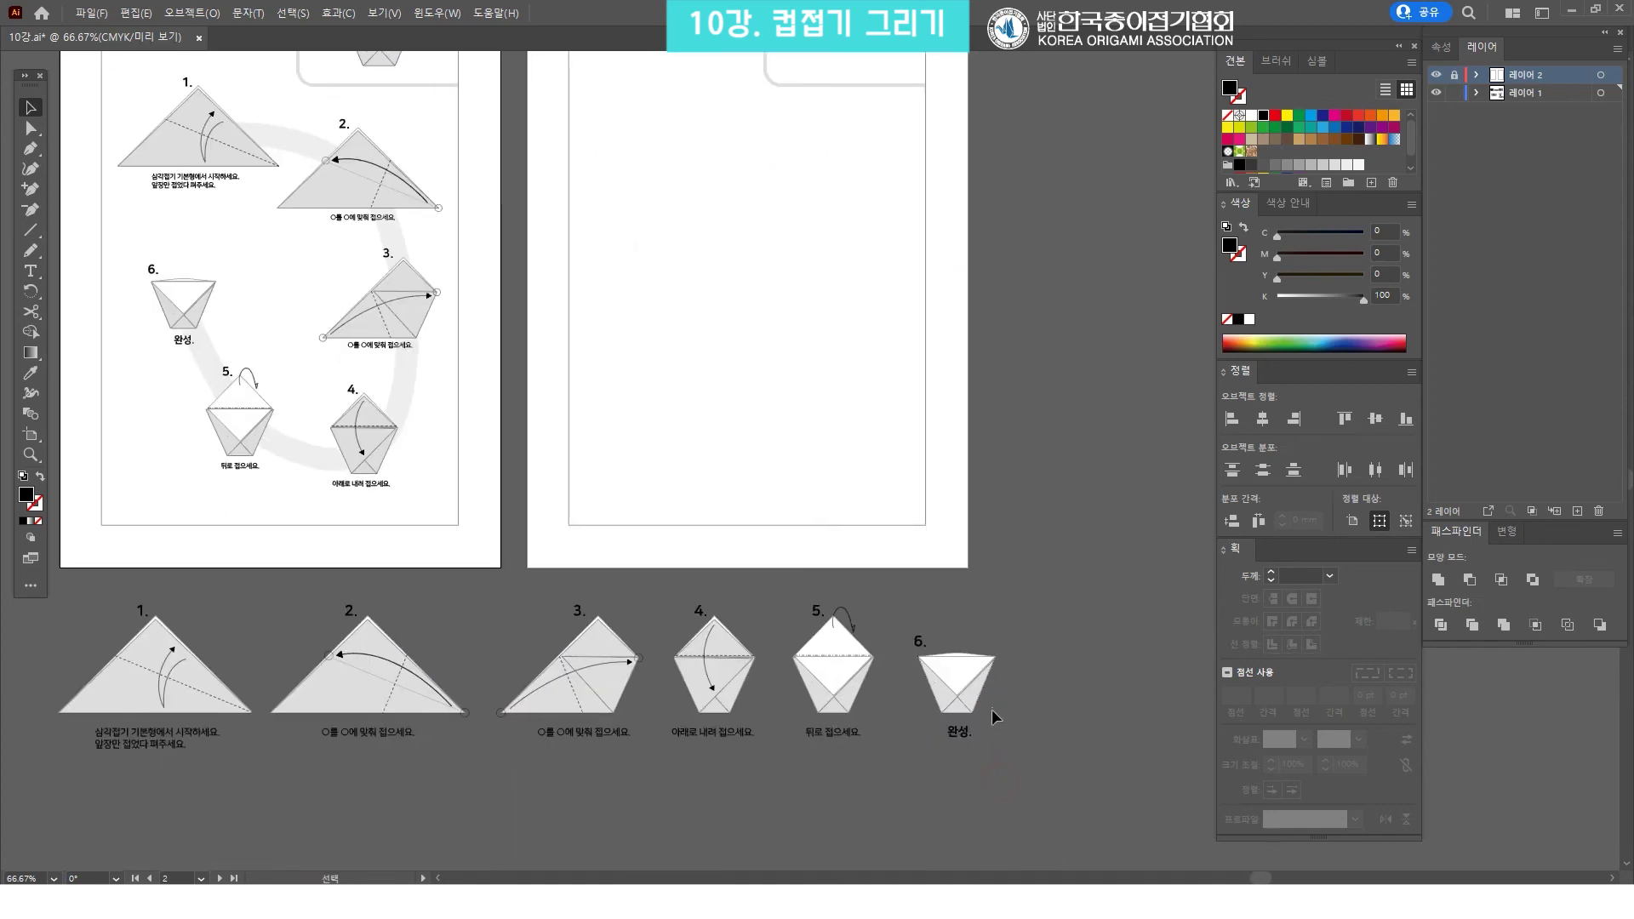
Copy the step 6 cup drawing into the template's header box and shrink it to fit
{"action": "left_click", "coordinate": [930, 660]}
{"action": "key", "text": "a"}
{"action": "scroll", "coordinate": [999, 624], "scroll_direction": "up", "scroll_amount": 3}
{"action": "key", "text": "z"}
{"action": "left_click", "coordinate": [860, 228]}
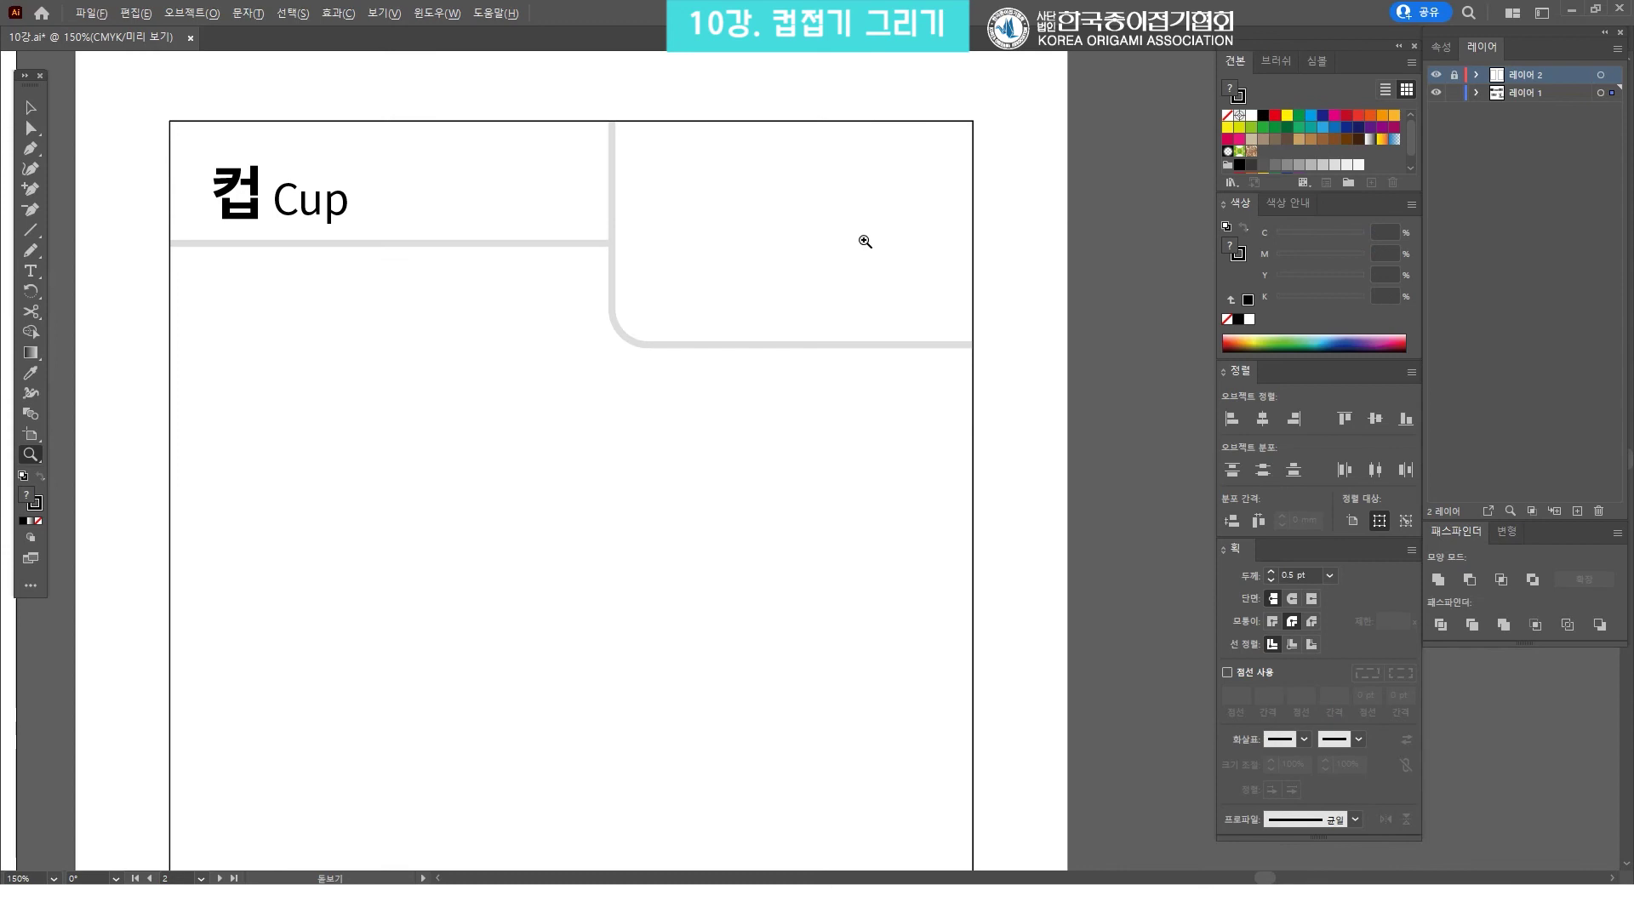
{"action": "key", "text": "v"}
{"action": "left_click_drag", "start_coordinate": [842, 463], "coordinate": [839, 300]}
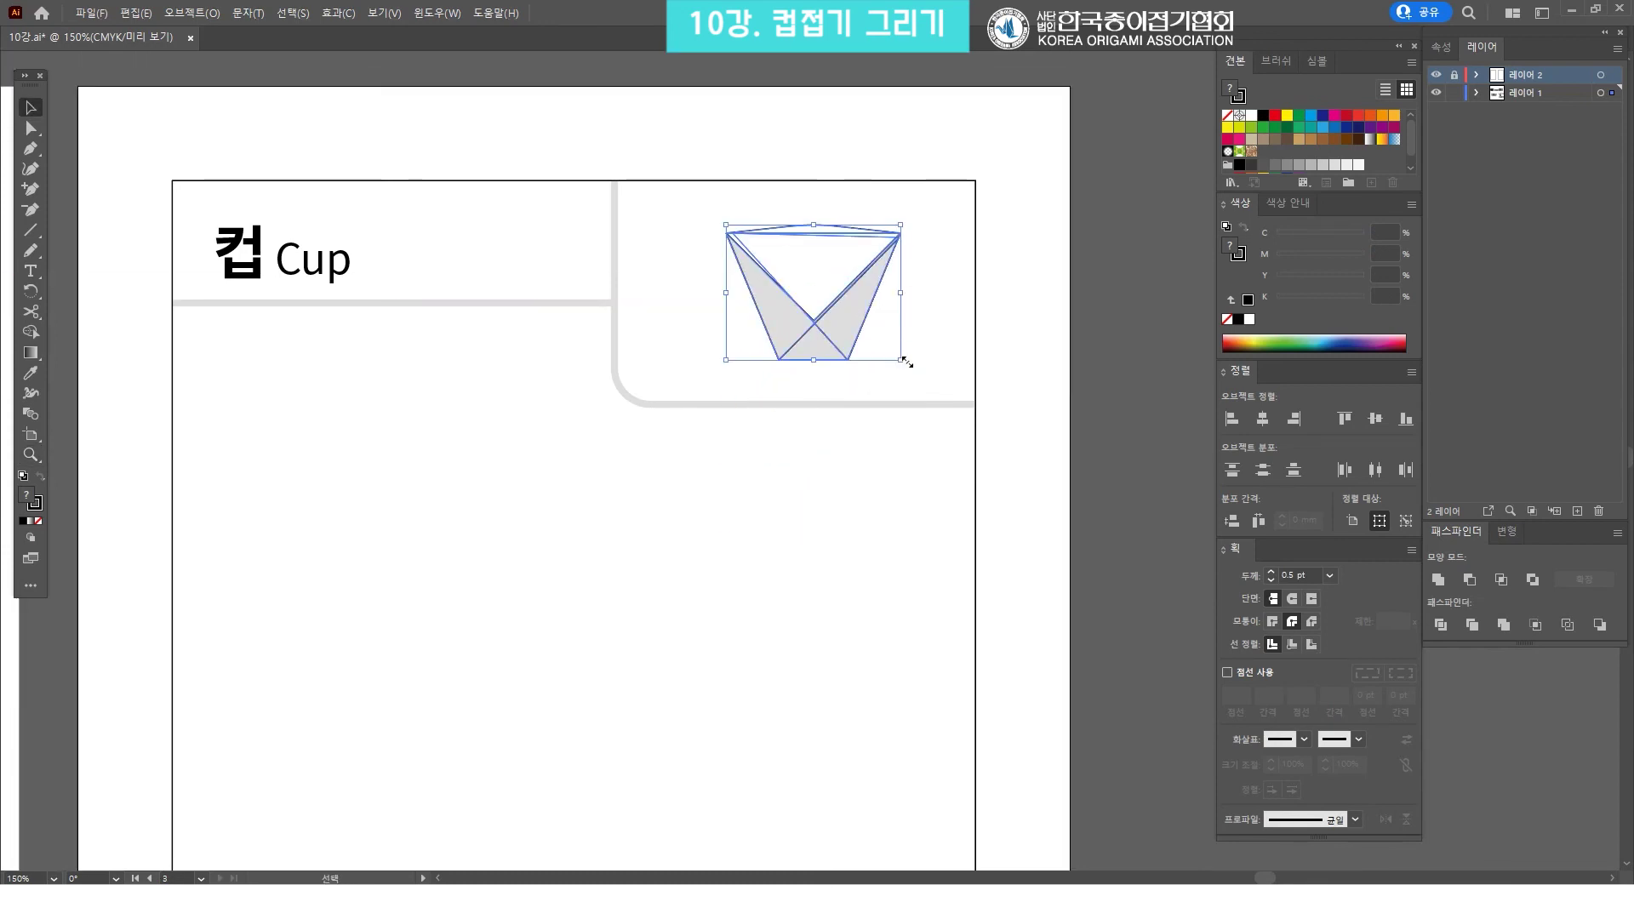
{"action": "left_click_drag", "start_coordinate": [904, 362], "coordinate": [912, 366]}
Nudge the thumbnail slightly left, deselect it, and pan to the step diagram row
{"action": "key", "text": "z"}
{"action": "left_click", "coordinate": [895, 350], "text": "alt"}
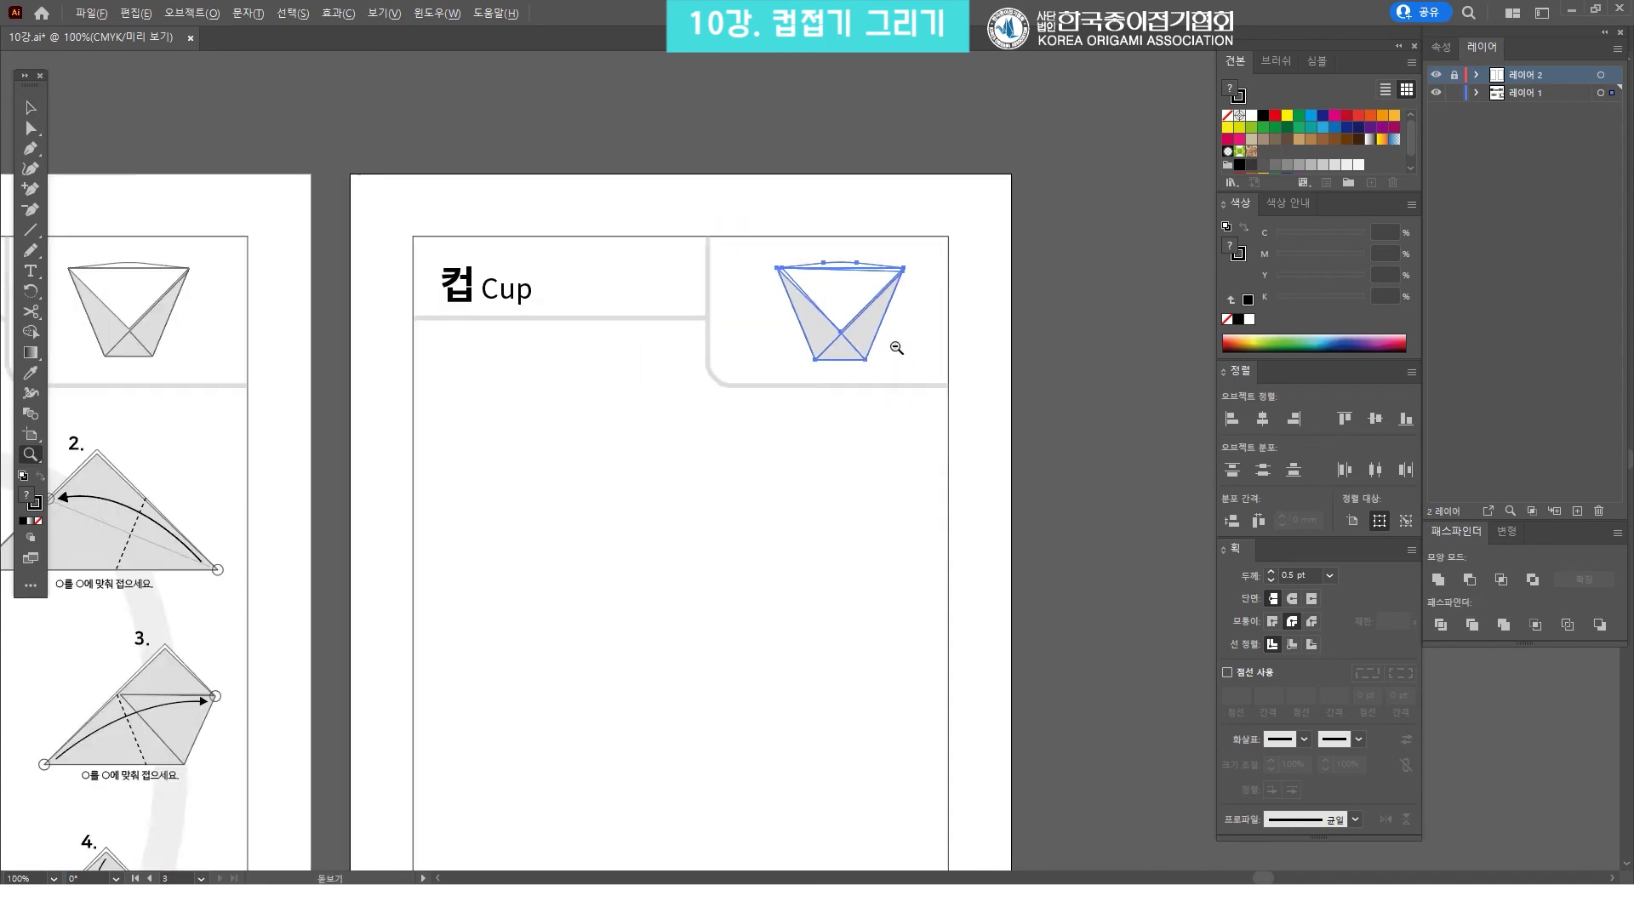
{"action": "key", "text": "v"}
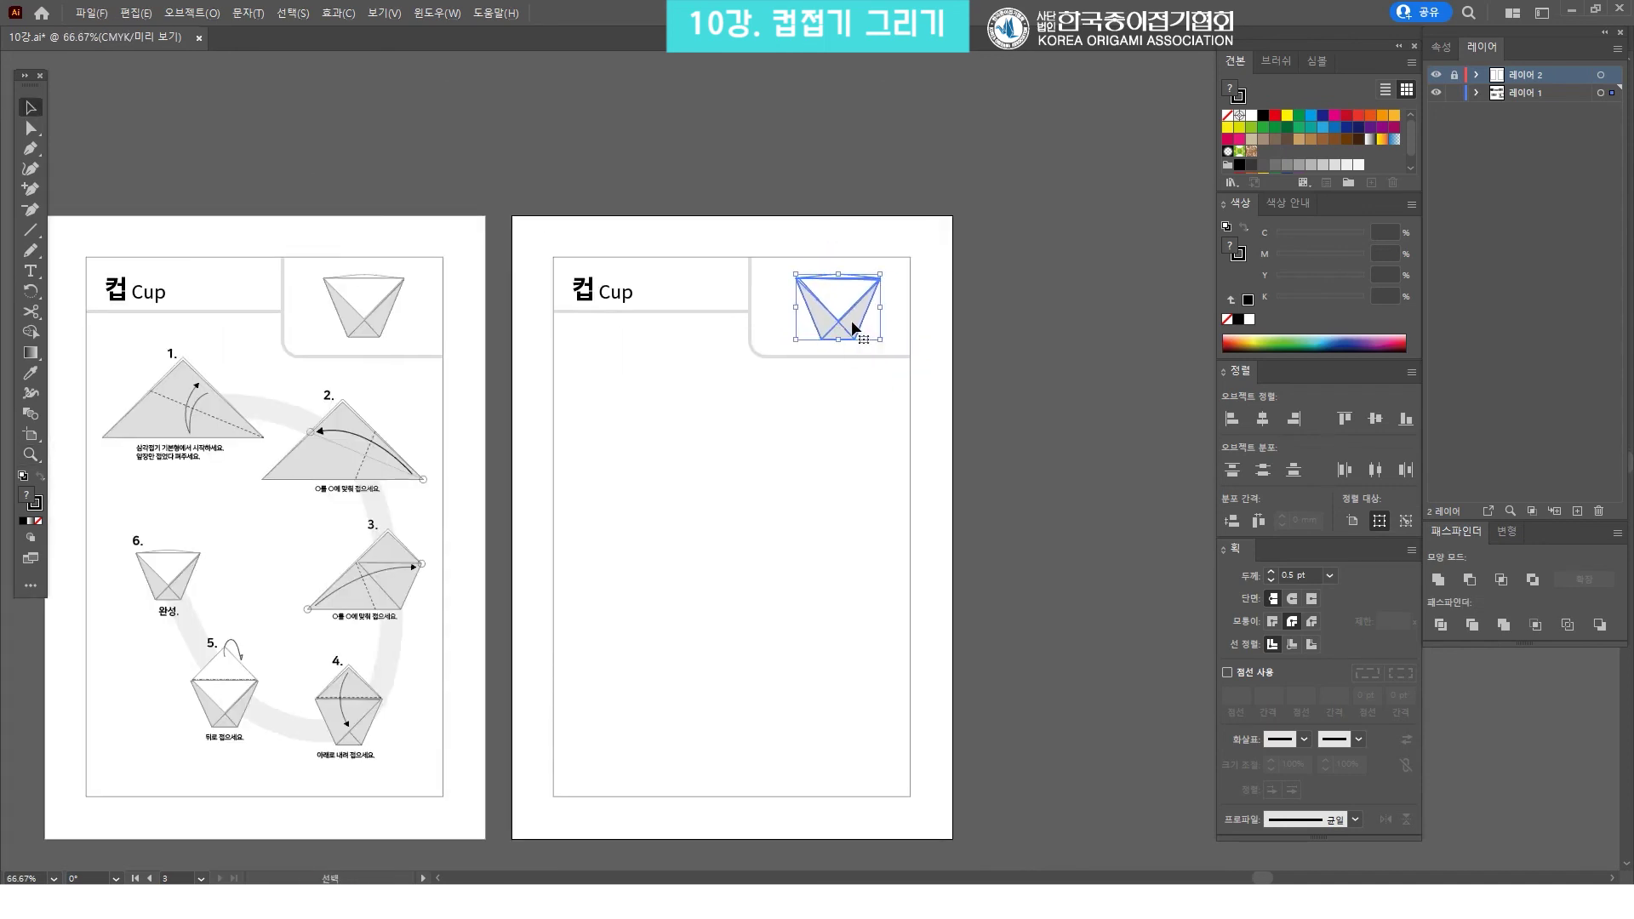
{"action": "key", "text": "Left"}
{"action": "key", "text": "Left"}
{"action": "key", "text": "Left"}
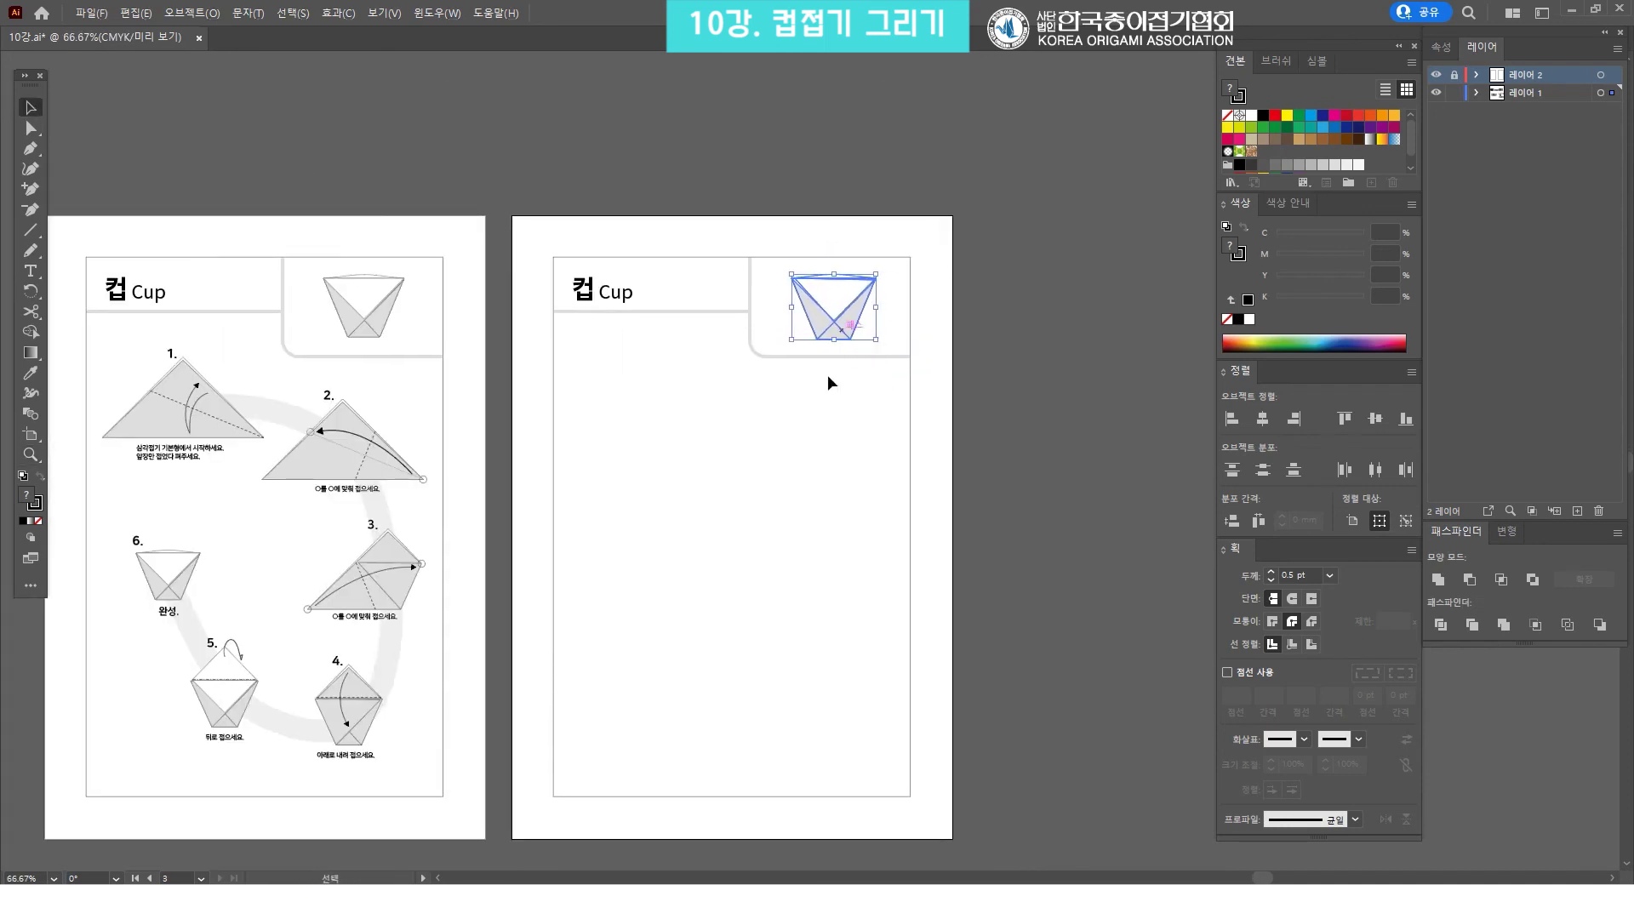
{"action": "left_click", "coordinate": [794, 464]}
{"action": "left_click_drag", "start_coordinate": [777, 504], "coordinate": [867, 362]}
{"action": "left_click_drag", "start_coordinate": [847, 489], "coordinate": [842, 430]}
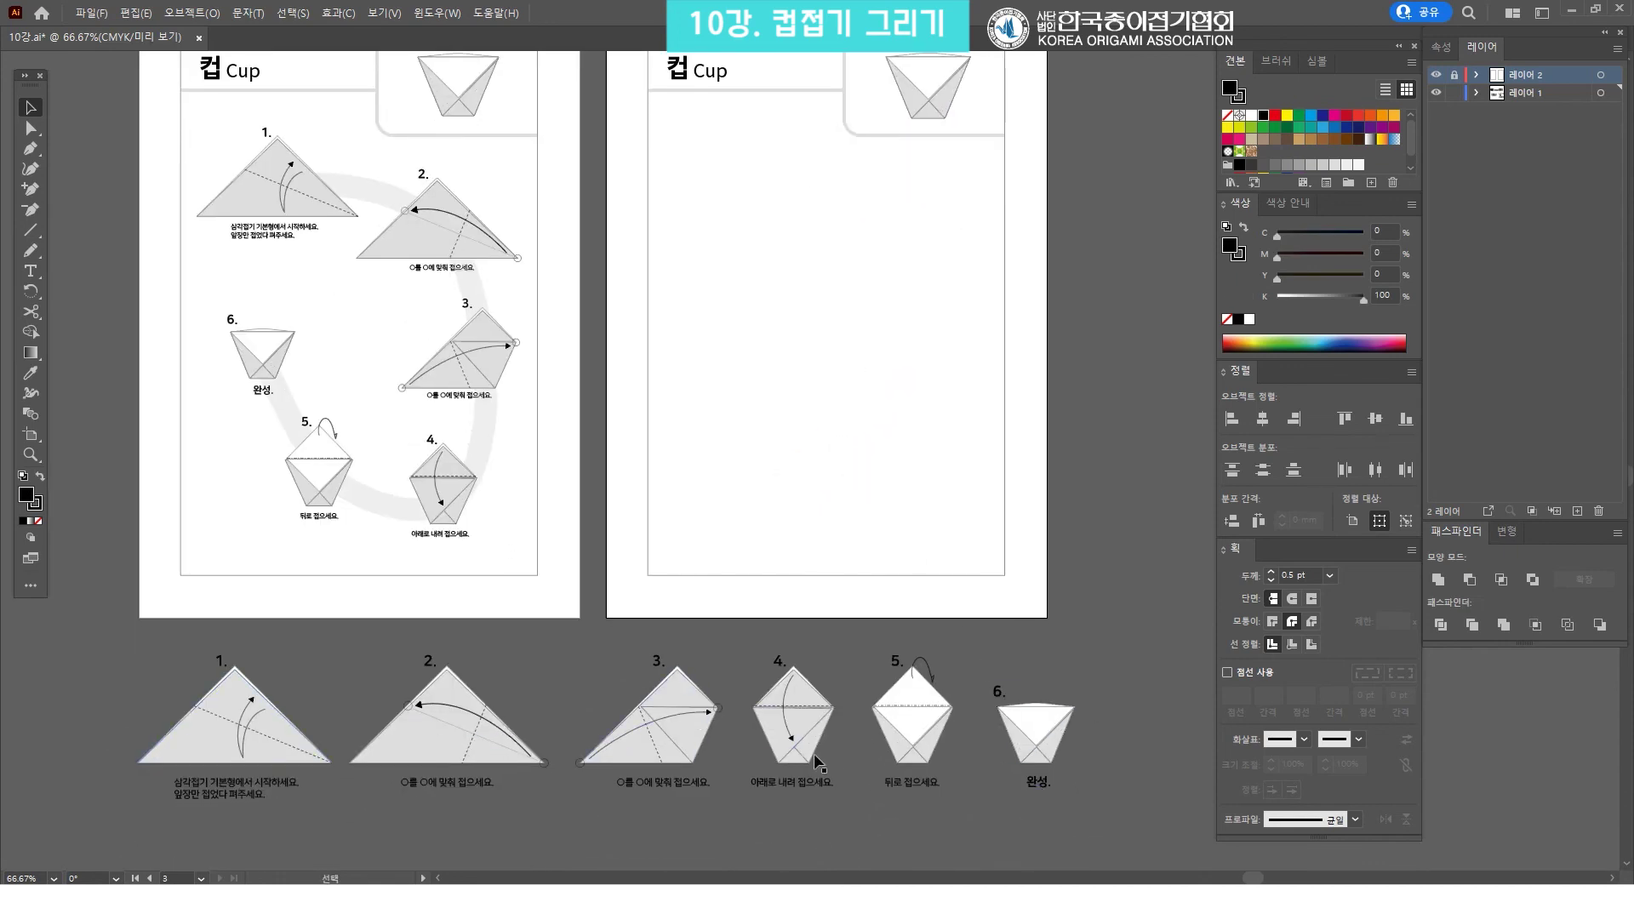
{"action": "scroll", "coordinate": [842, 293], "scroll_direction": "up", "scroll_amount": 1}
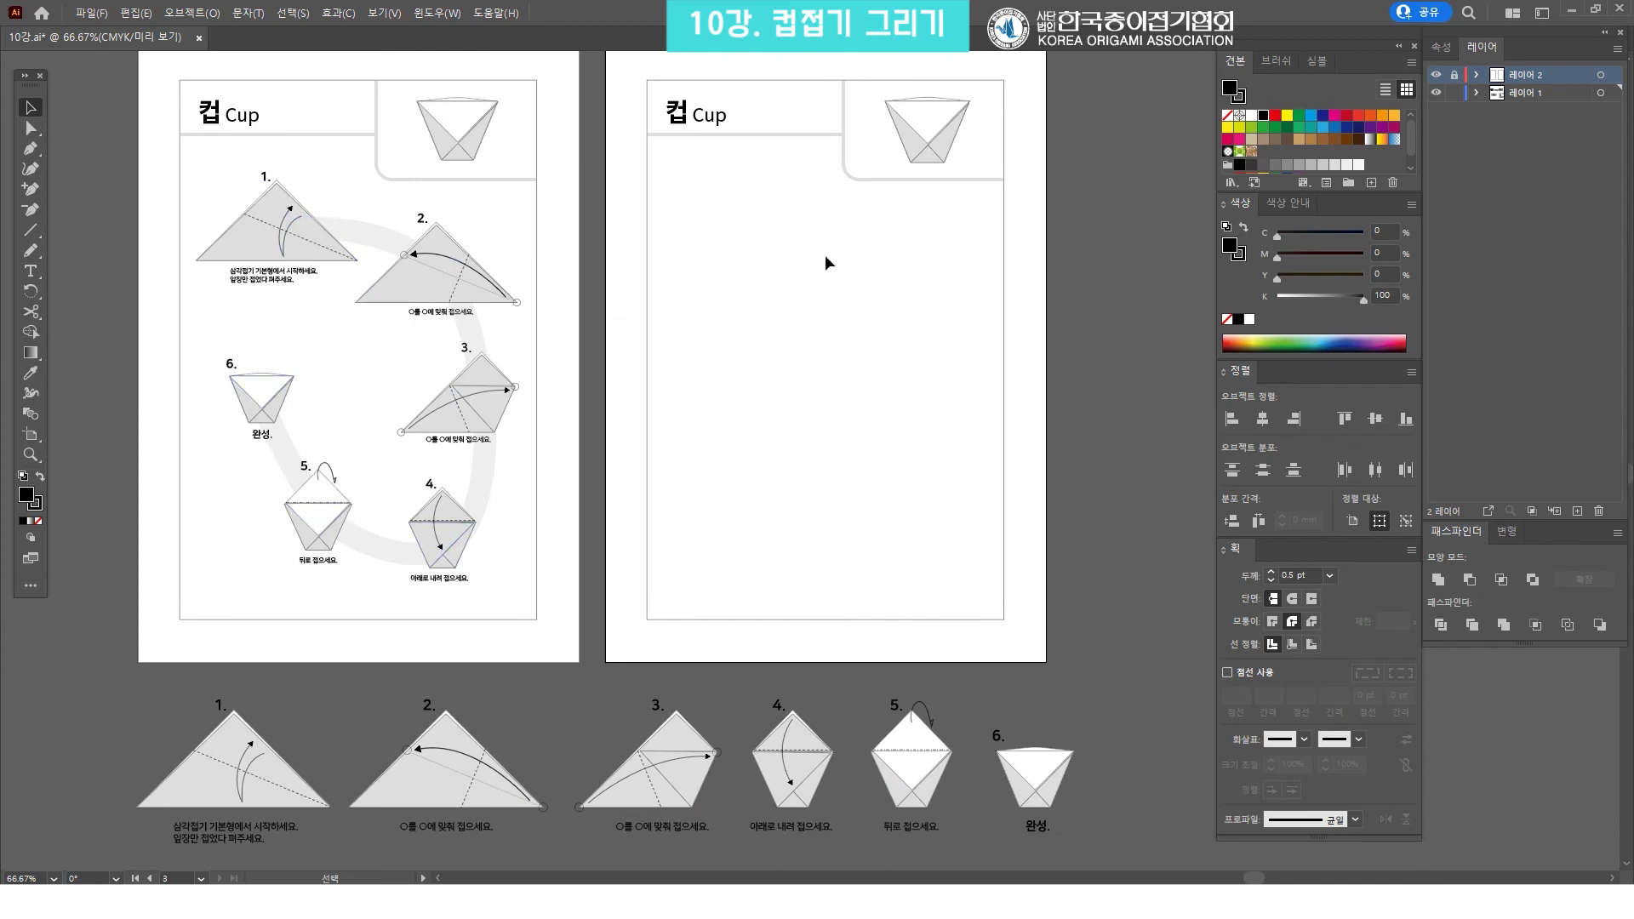
{"action": "left_click_drag", "start_coordinate": [729, 510], "coordinate": [739, 486]}
{"action": "left_click_drag", "start_coordinate": [210, 717], "coordinate": [170, 679]}
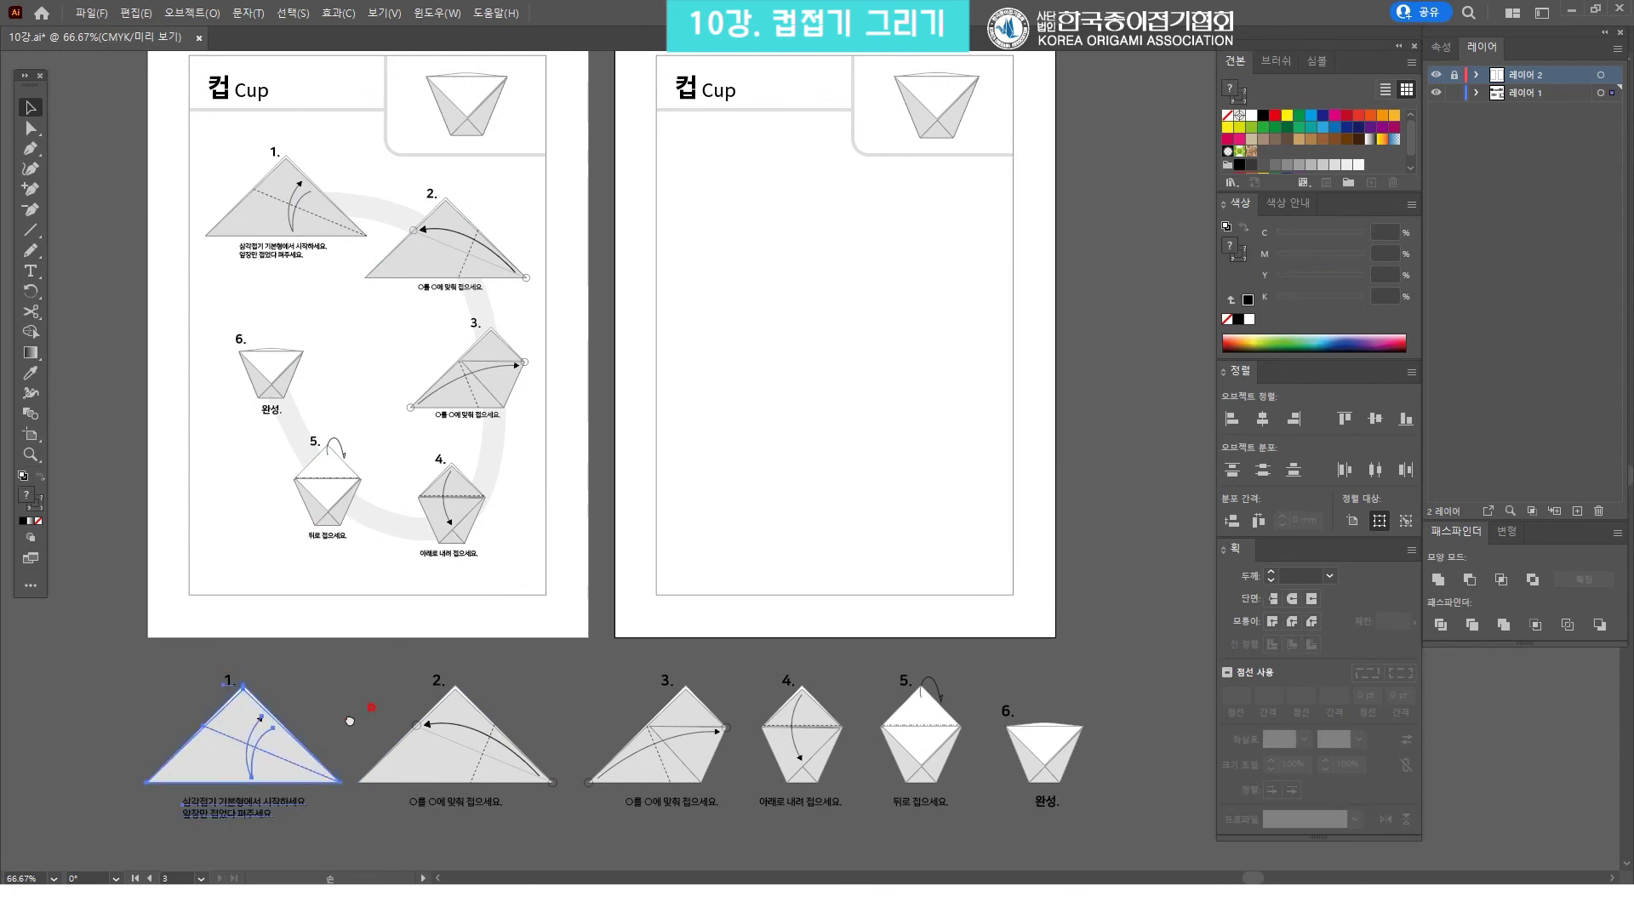
{"action": "left_click_drag", "start_coordinate": [349, 721], "coordinate": [318, 737]}
{"action": "left_click_drag", "start_coordinate": [219, 754], "coordinate": [220, 776]}
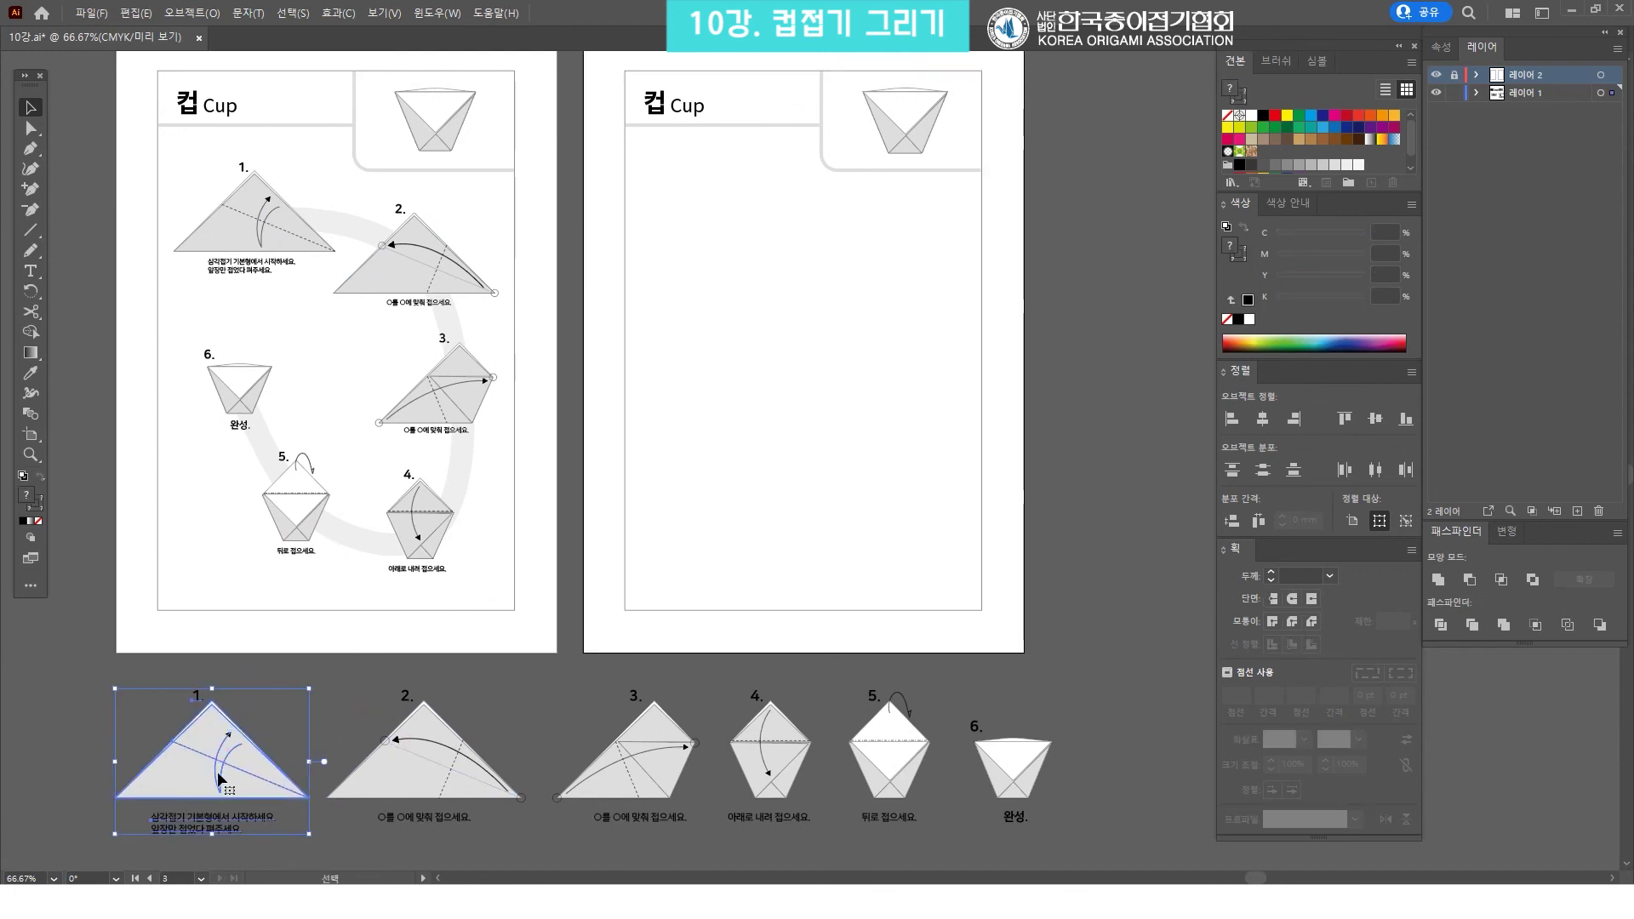
{"action": "key", "text": "a"}
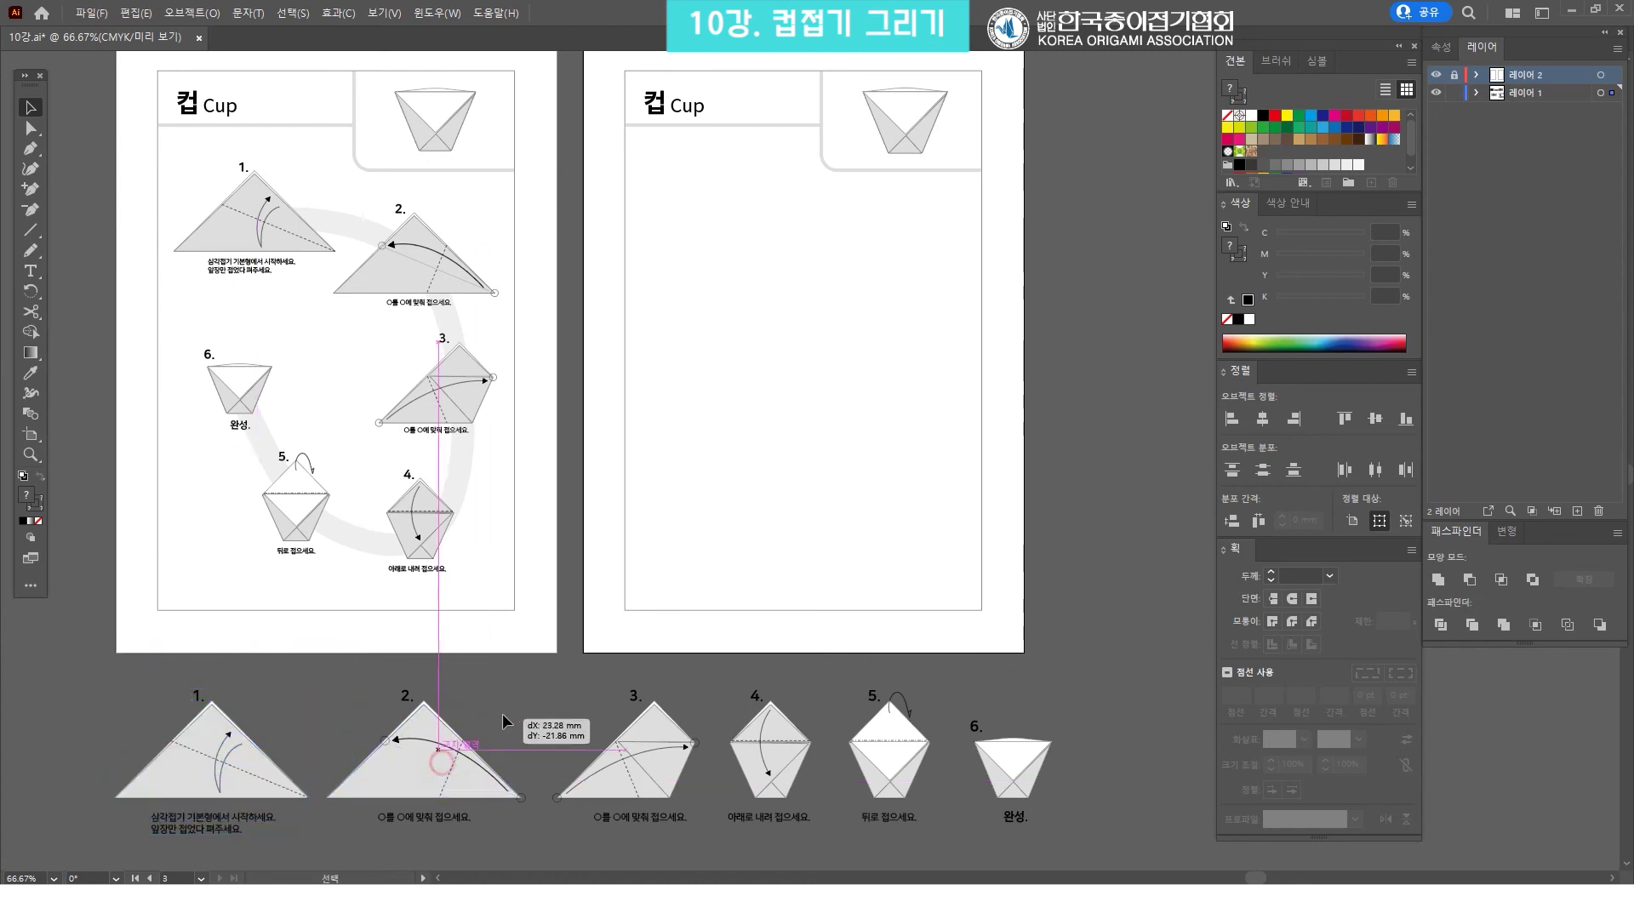
{"action": "left_click", "coordinate": [441, 760]}
{"action": "key", "text": "v"}
{"action": "left_click", "coordinate": [184, 732]}
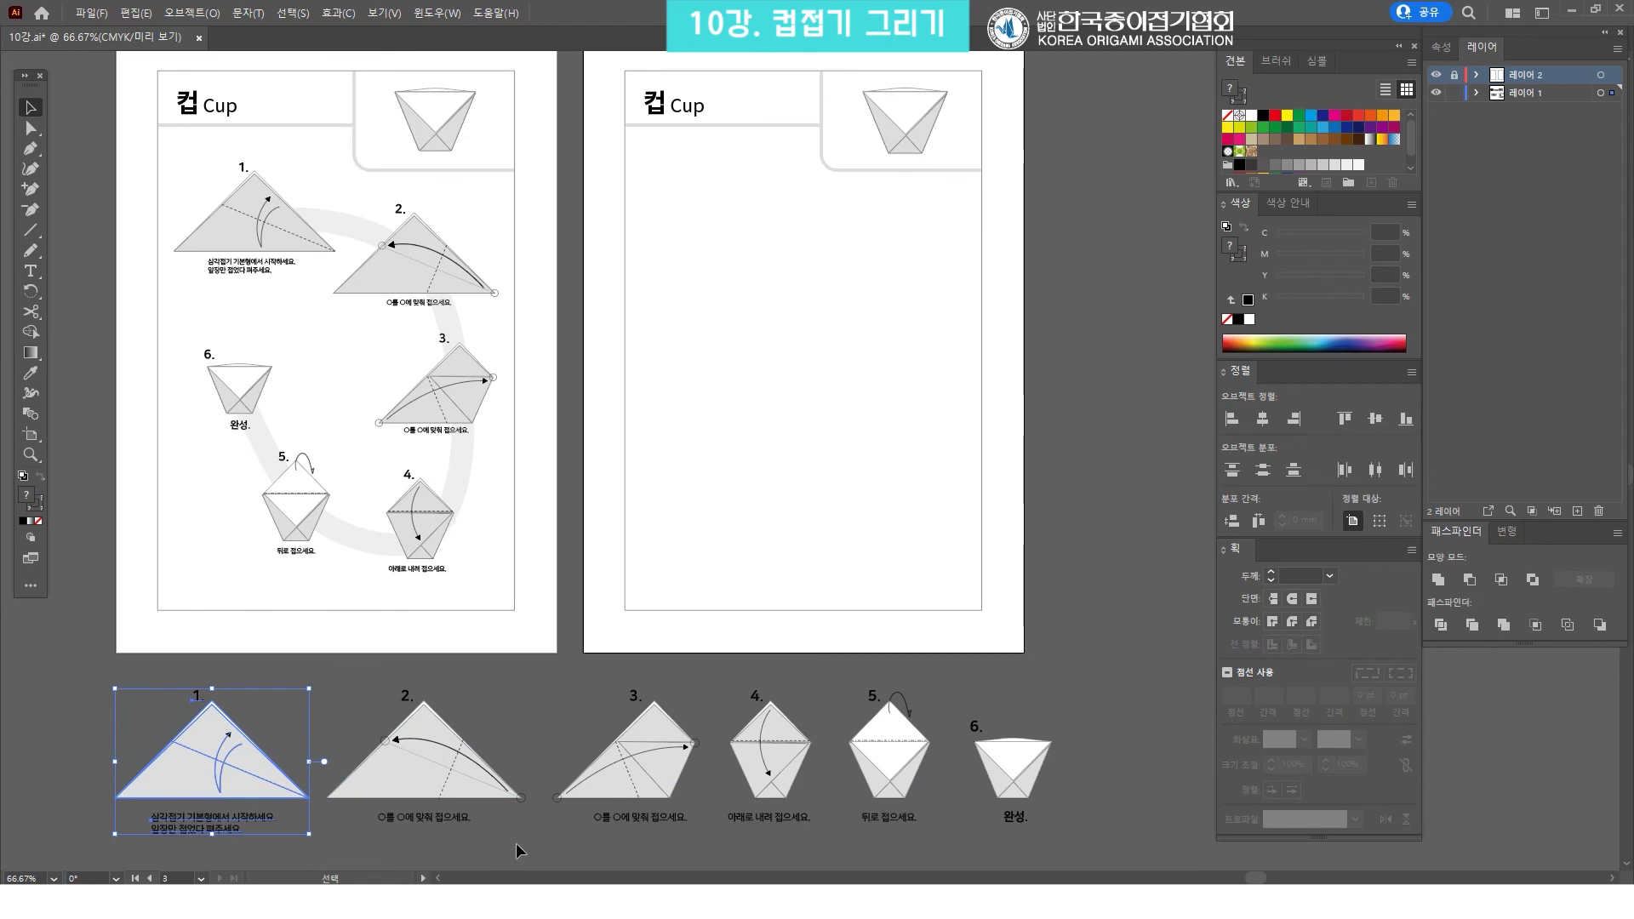
{"action": "left_click", "coordinate": [331, 681]}
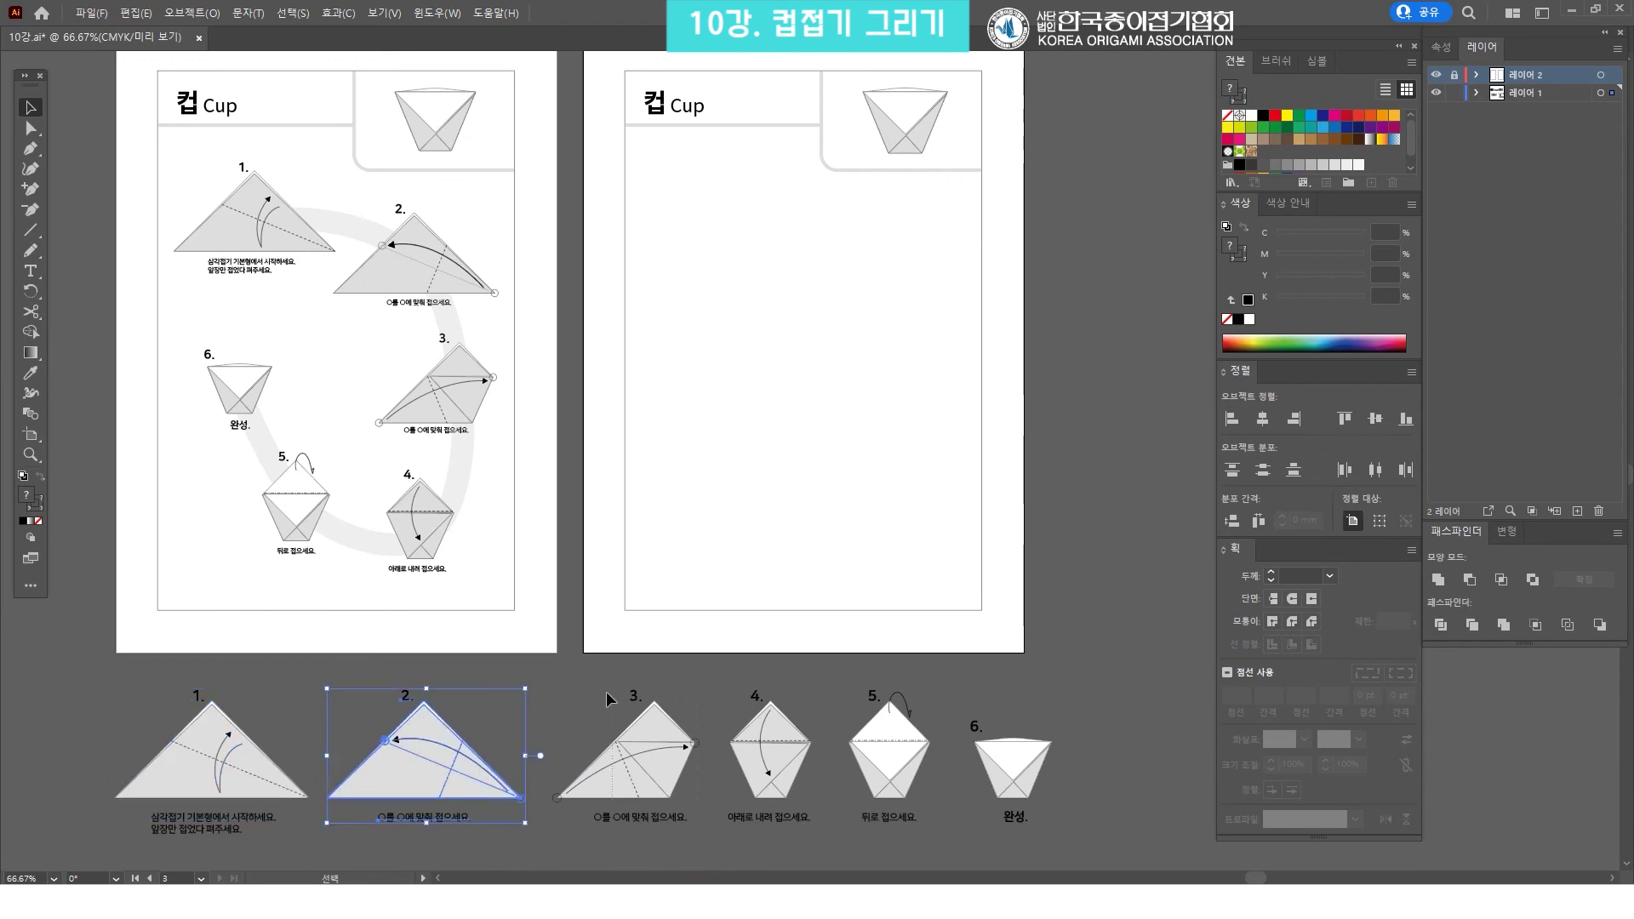
{"action": "left_click", "coordinate": [556, 687]}
{"action": "left_click", "coordinate": [749, 706]}
{"action": "left_click", "coordinate": [885, 766]}
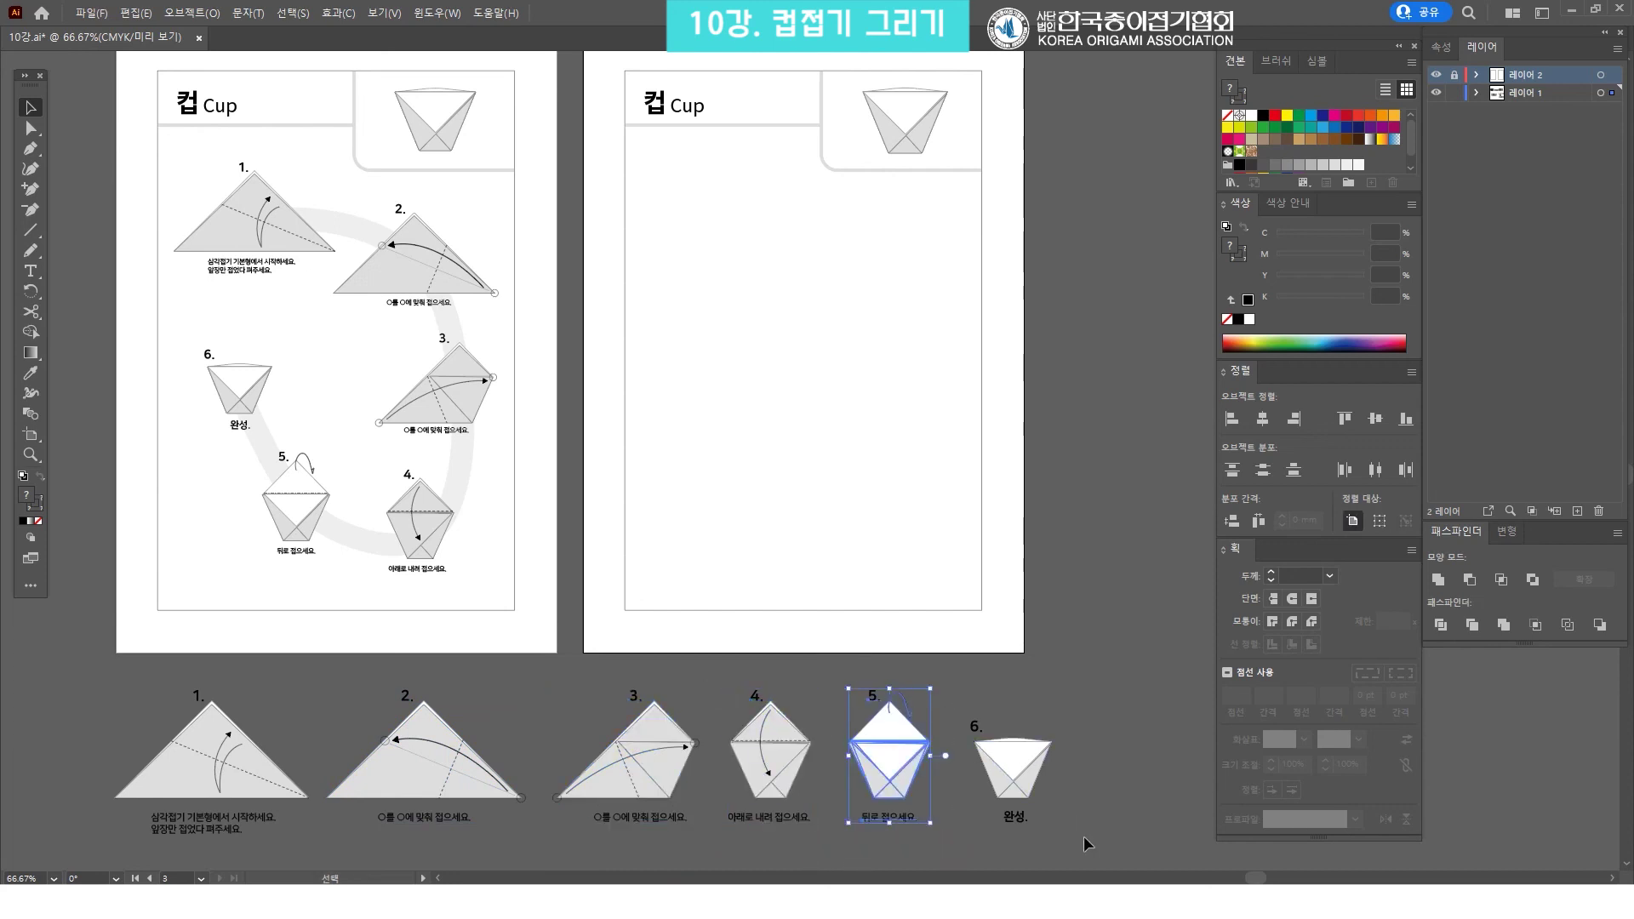
{"action": "left_click", "coordinate": [1012, 753]}
{"action": "left_click", "coordinate": [1059, 791]}
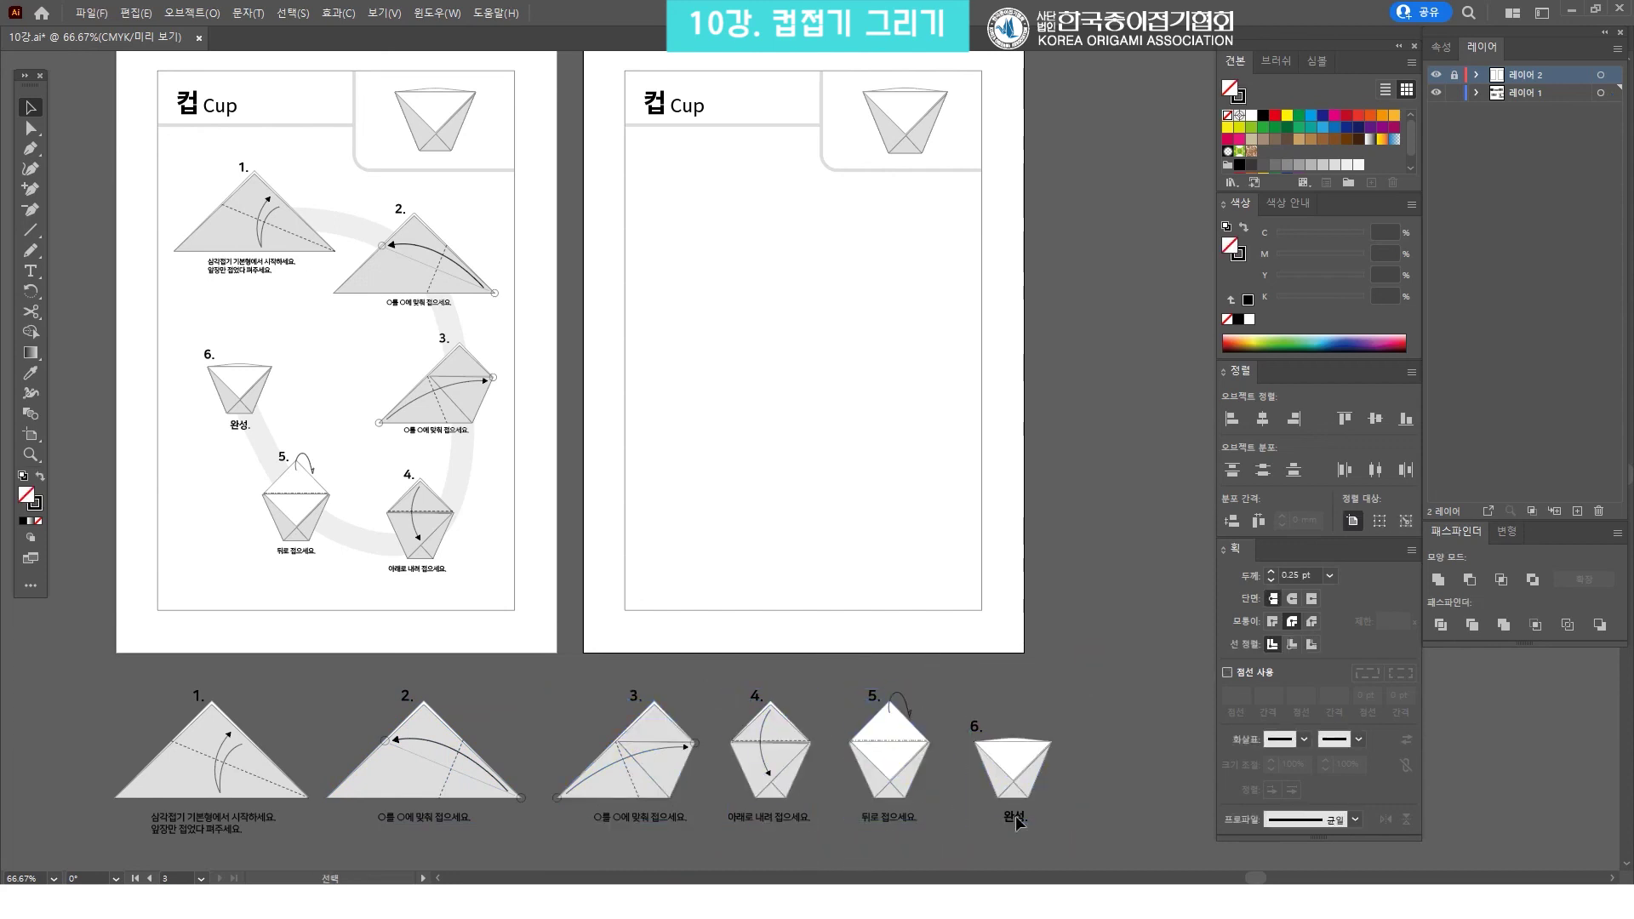
{"action": "left_click_drag", "start_coordinate": [791, 757], "coordinate": [928, 617]}
{"action": "key", "text": "ctrl+z"}
{"action": "left_click", "coordinate": [528, 851]}
{"action": "mouse_move", "coordinate": [203, 777]}
{"action": "left_mouse_down"}
{"action": "mouse_move", "coordinate": [796, 269]}
{"action": "mouse_move", "coordinate": [717, 229]}
{"action": "left_mouse_up"}
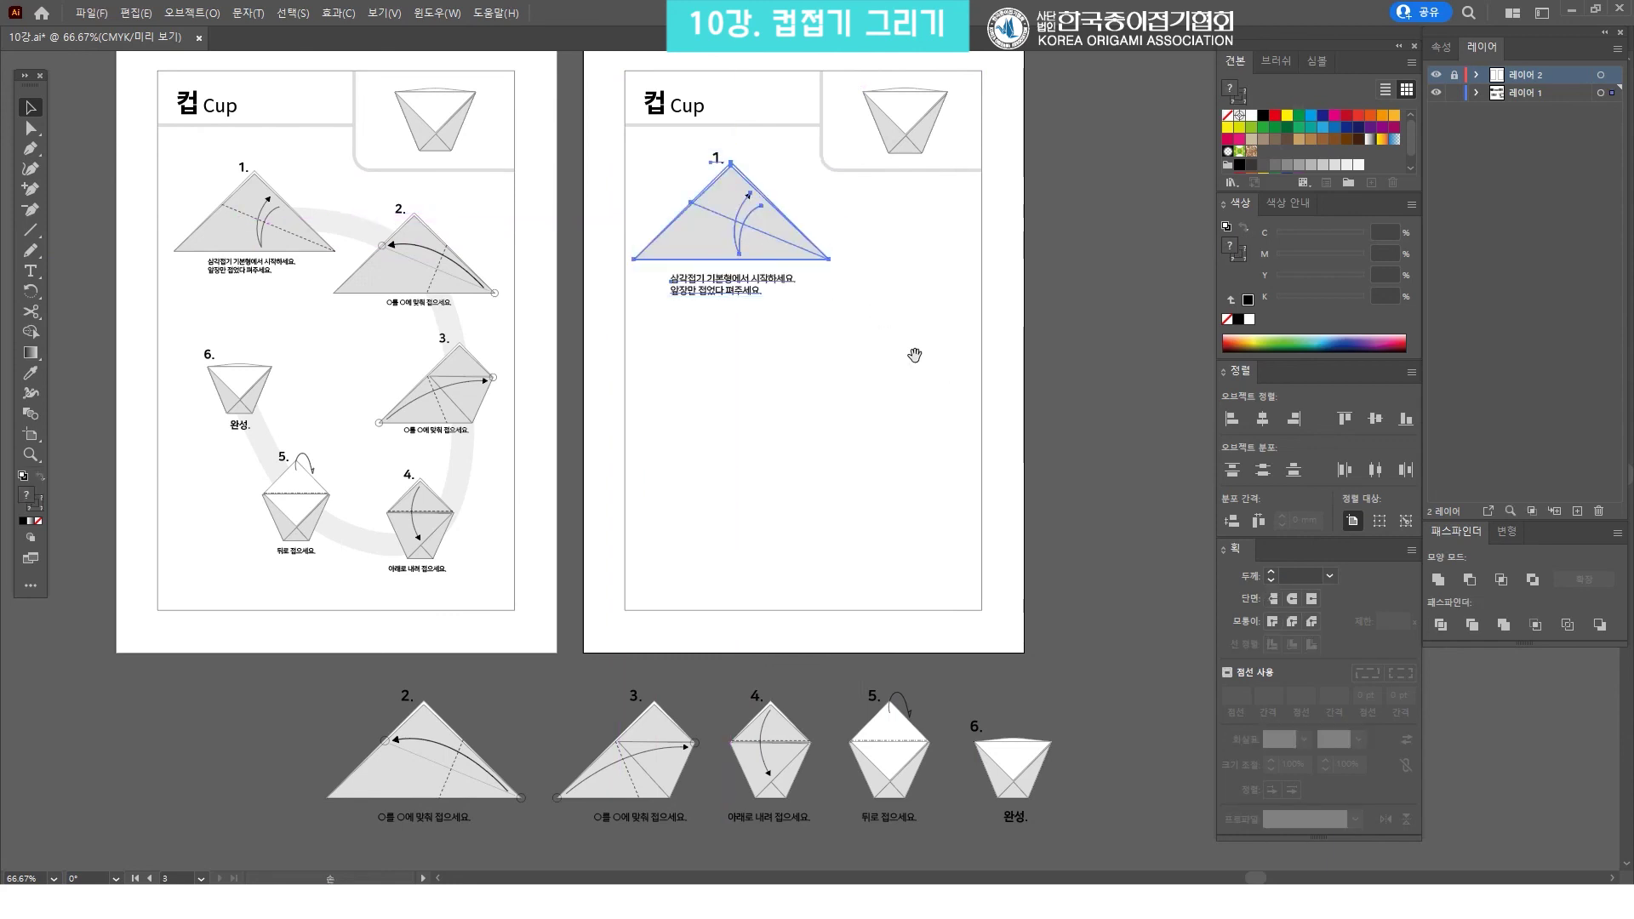
Try placing step 1 and shrinking the whole step row, undoing both attempts
{"action": "left_click_drag", "start_coordinate": [911, 353], "coordinate": [891, 335]}
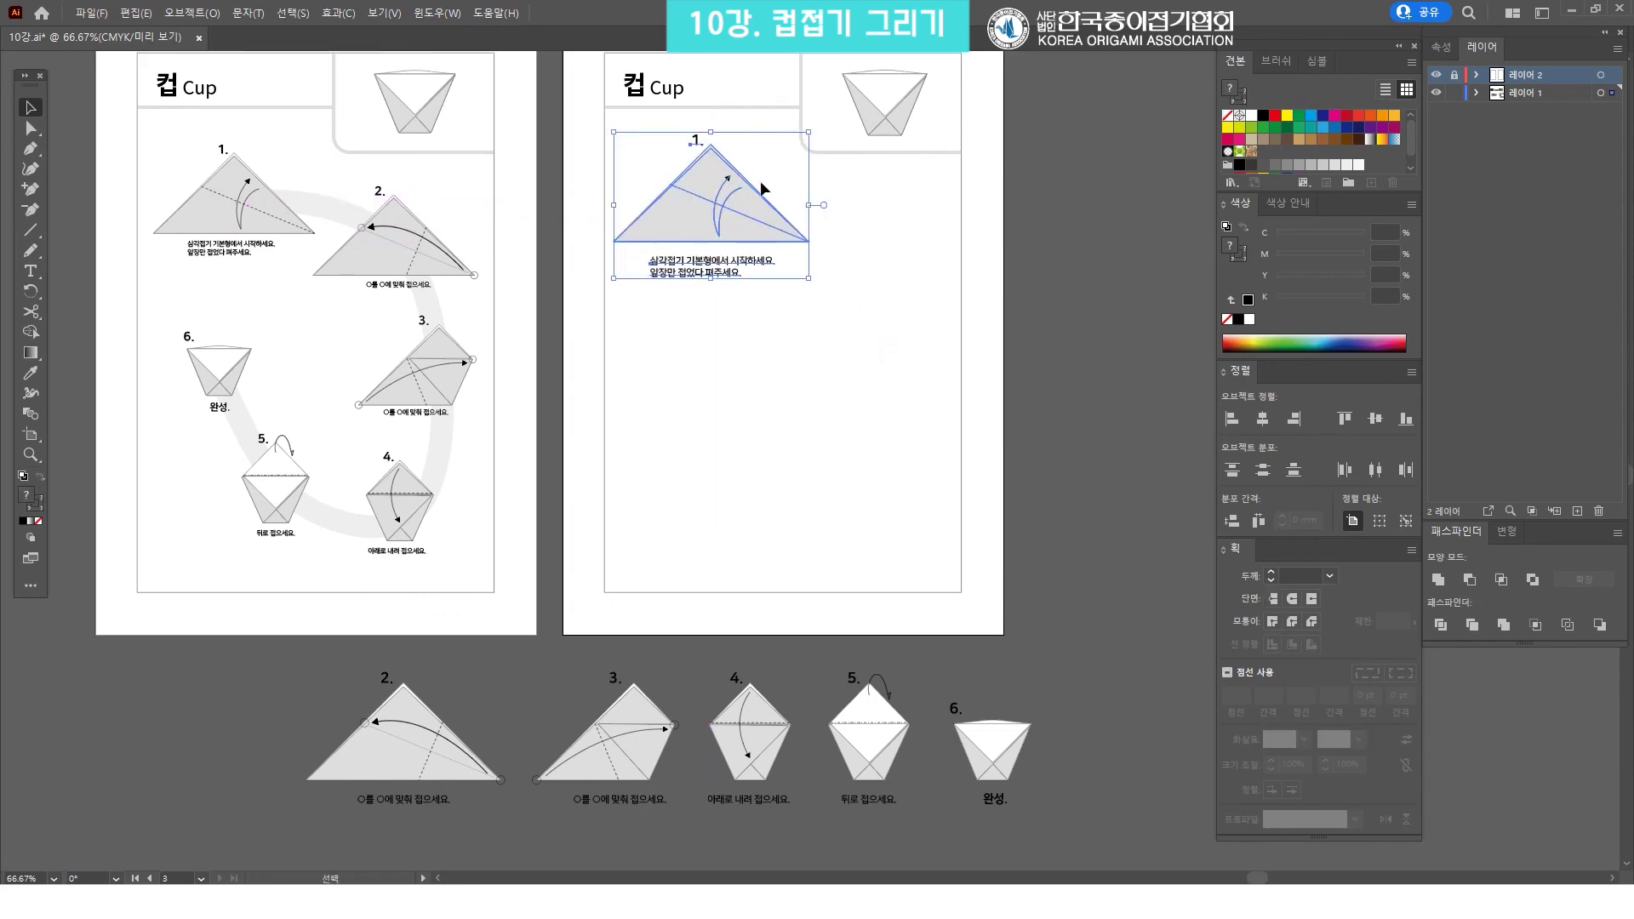
{"action": "left_click_drag", "start_coordinate": [800, 197], "coordinate": [818, 225]}
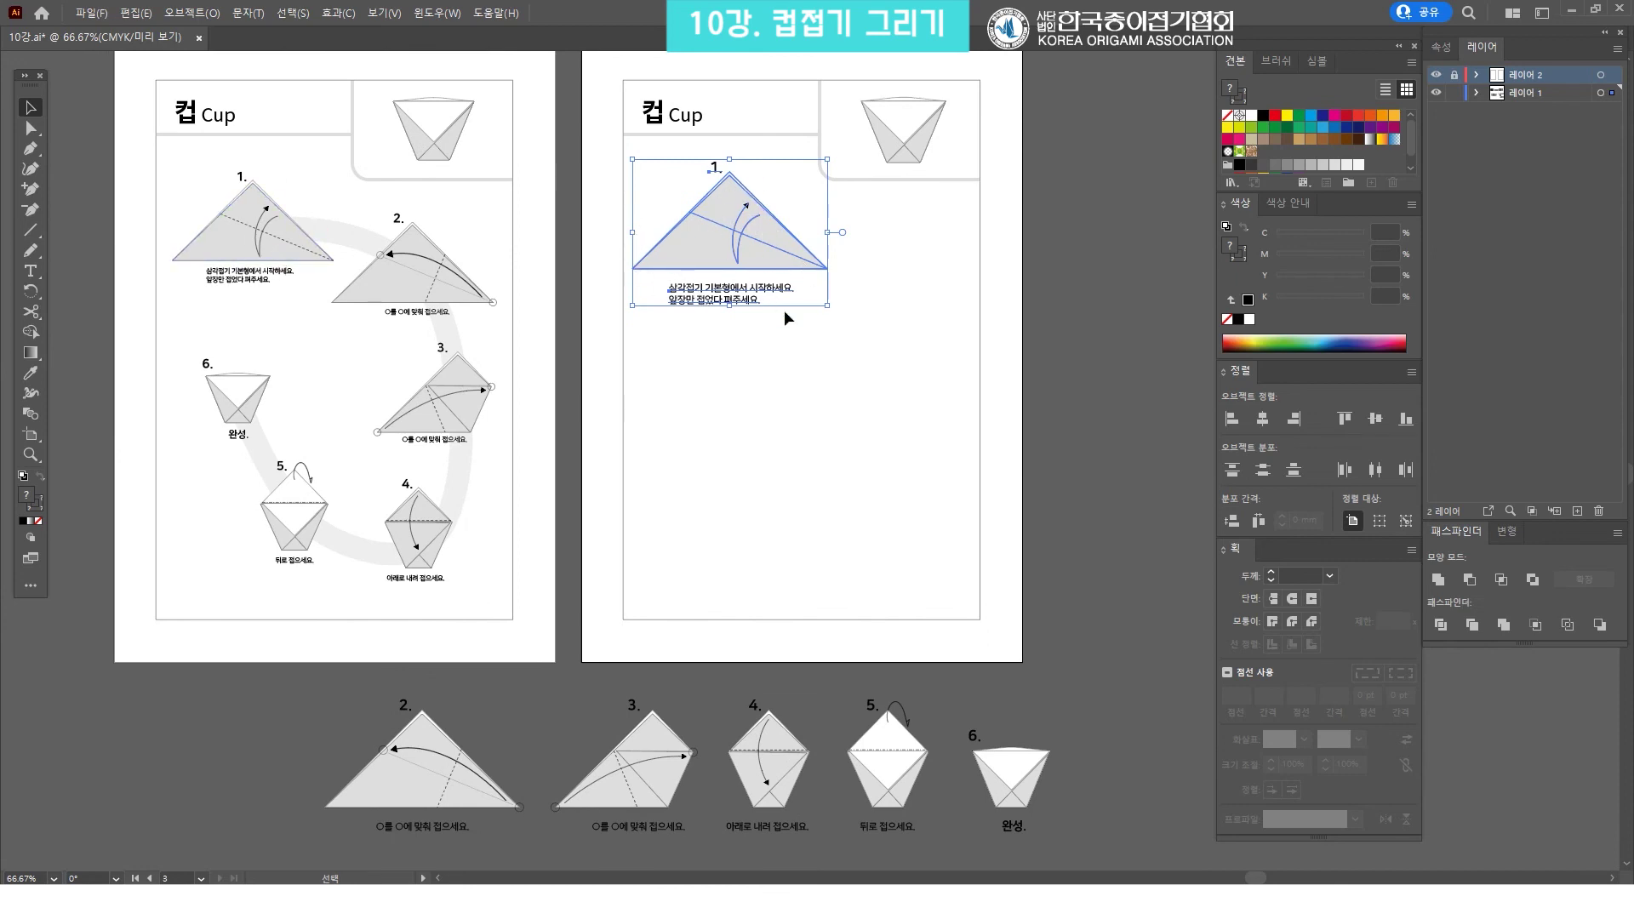
{"action": "key", "text": "ctrl+z"}
{"action": "left_click_drag", "start_coordinate": [769, 499], "coordinate": [820, 430]}
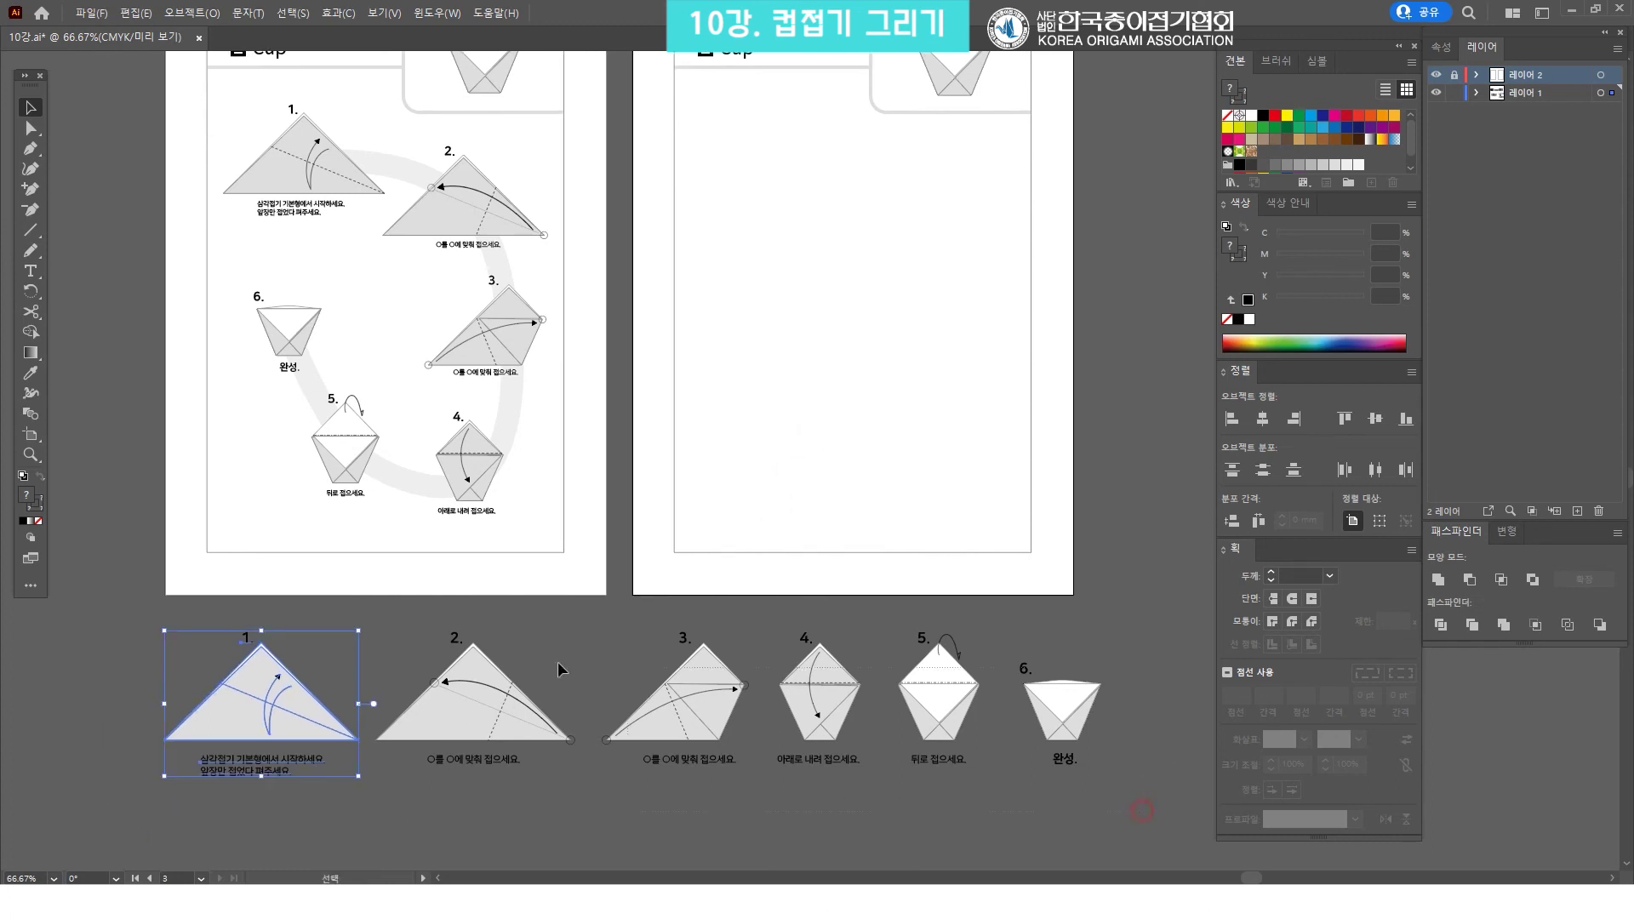
{"action": "left_click_drag", "start_coordinate": [156, 626], "coordinate": [609, 675]}
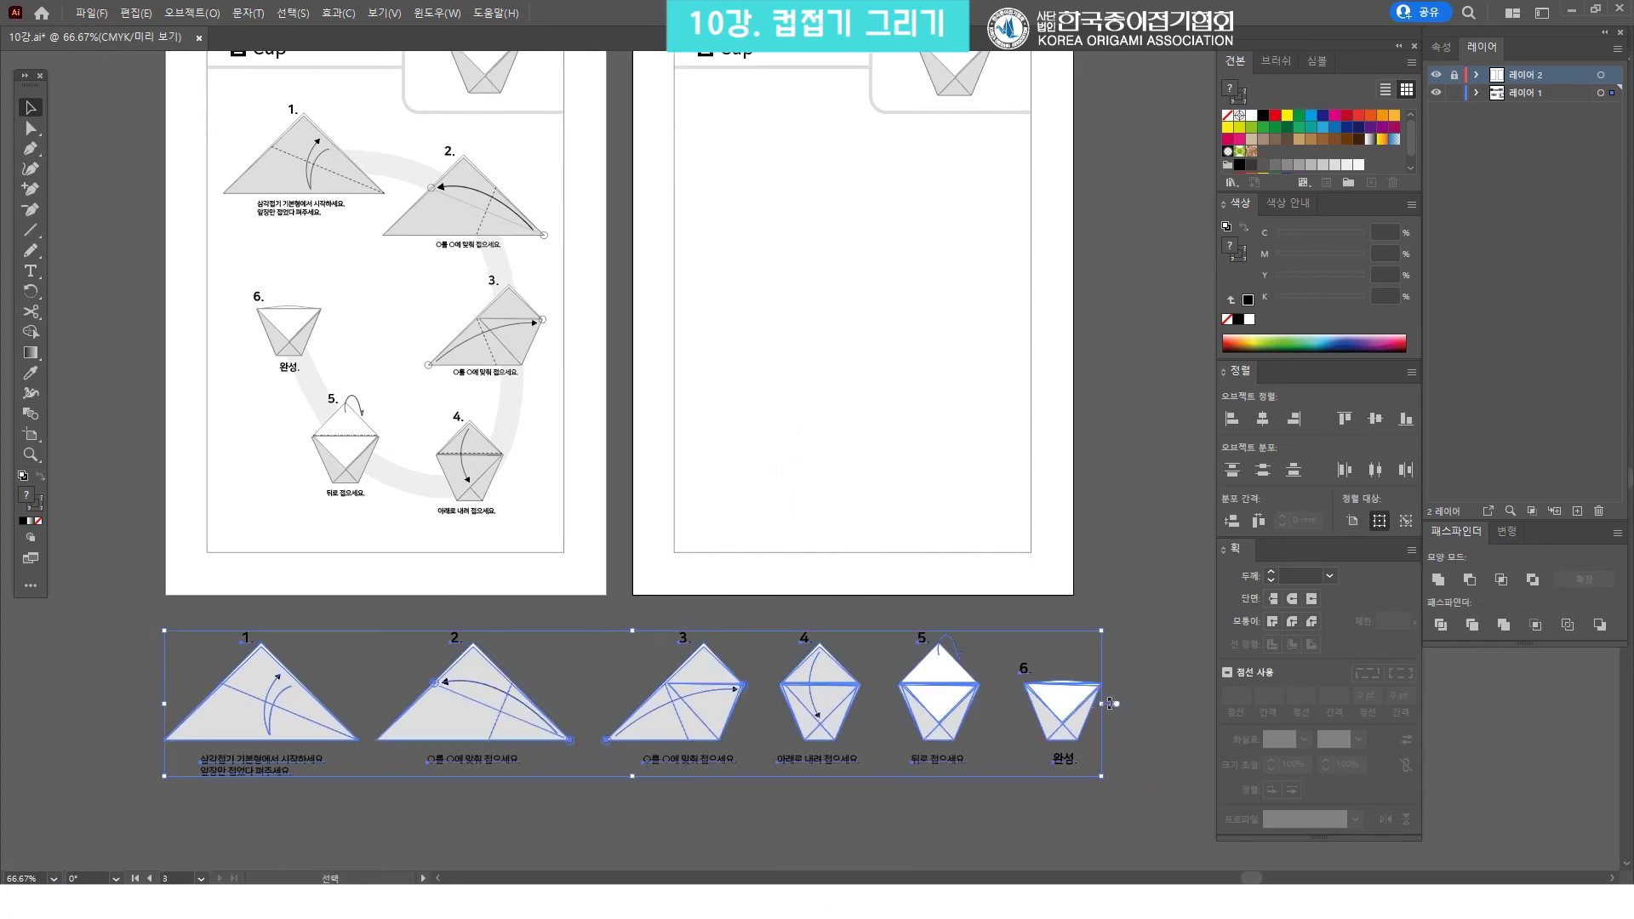
{"action": "left_click_drag", "start_coordinate": [1104, 703], "coordinate": [1029, 700]}
{"action": "mouse_move", "coordinate": [333, 678]}
{"action": "left_mouse_down"}
{"action": "mouse_move", "coordinate": [314, 506]}
{"action": "mouse_move", "coordinate": [321, 162]}
{"action": "left_mouse_up"}
{"action": "key", "text": "ctrl+z"}
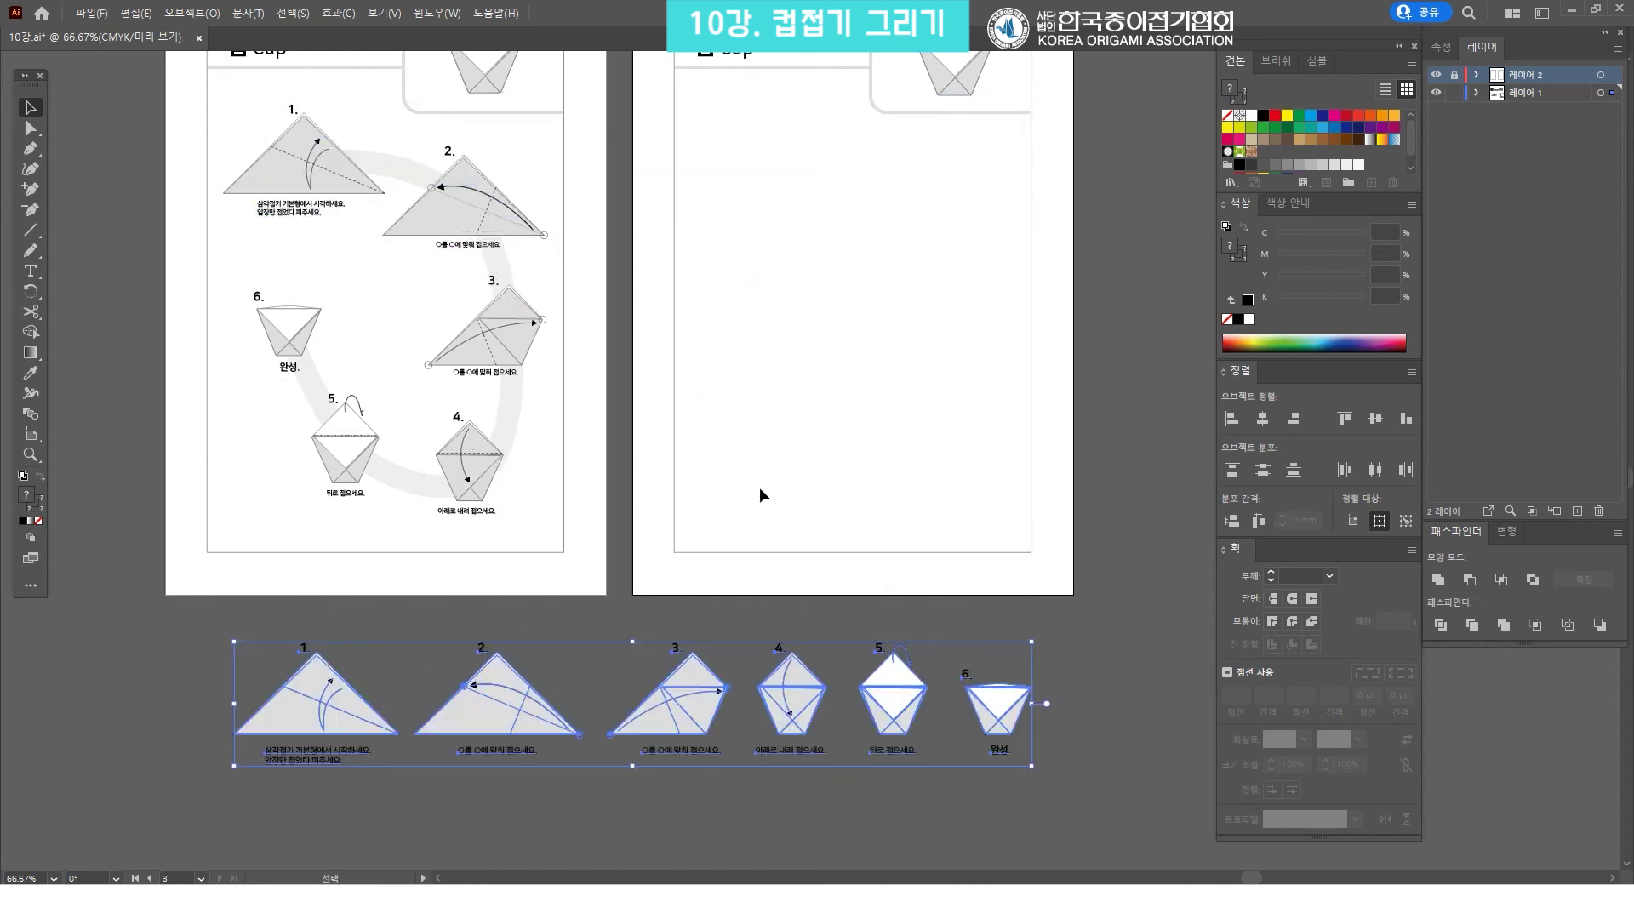
{"action": "left_click", "coordinate": [738, 479]}
Move steps 1 and 2 to the top-left and top-right of page 2
{"action": "left_click", "coordinate": [300, 747]}
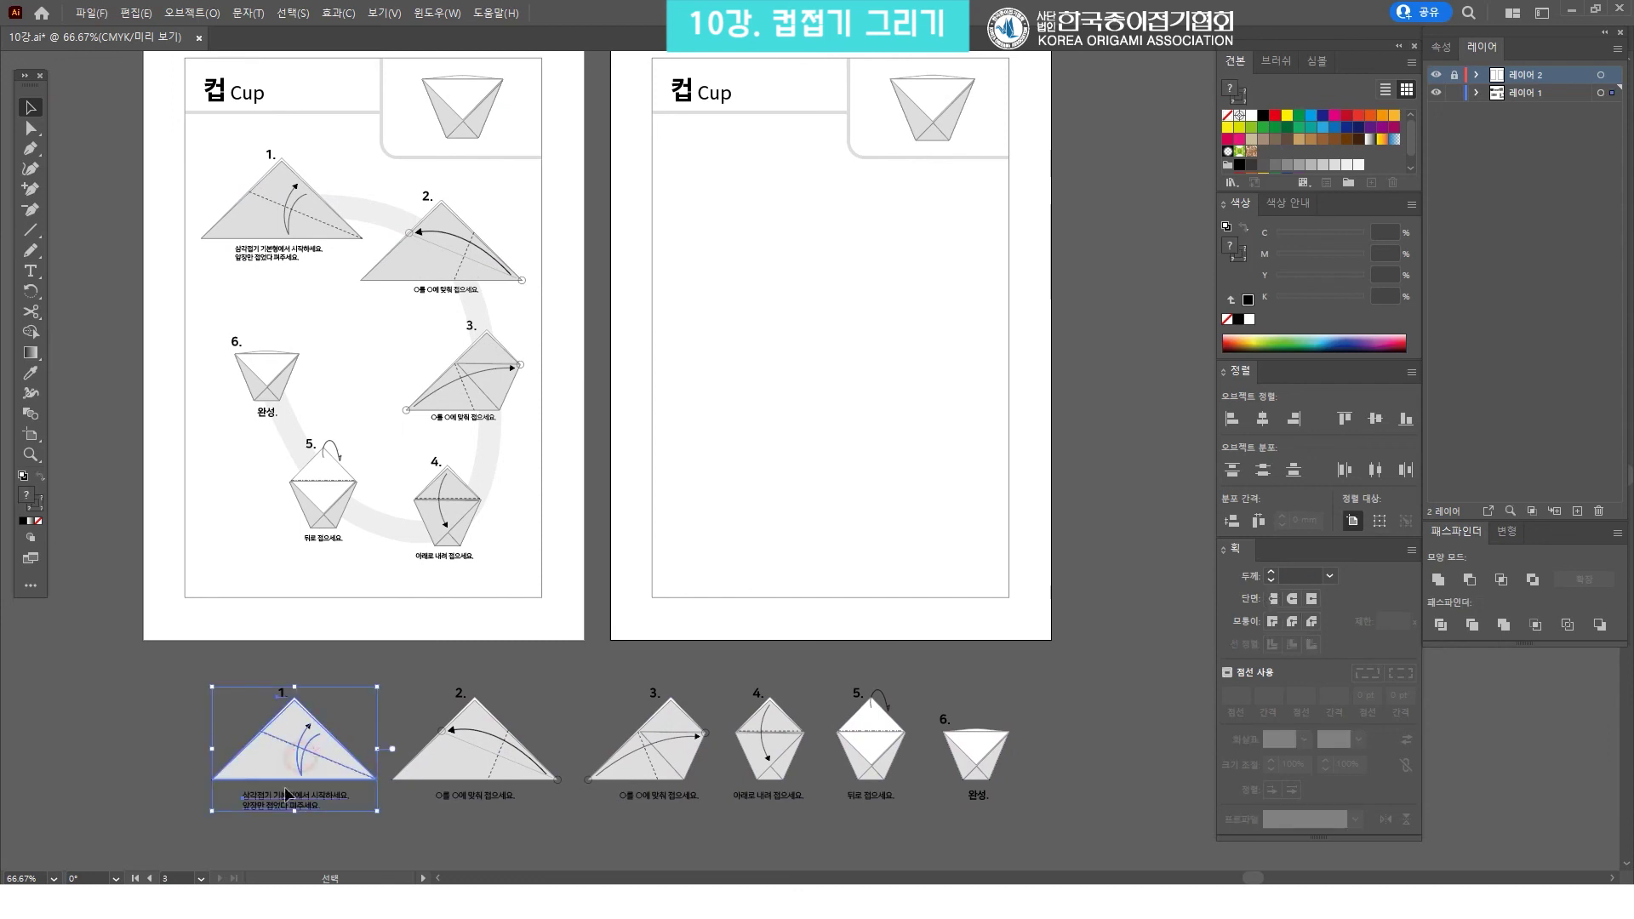
{"action": "left_click_drag", "start_coordinate": [328, 738], "coordinate": [751, 201]}
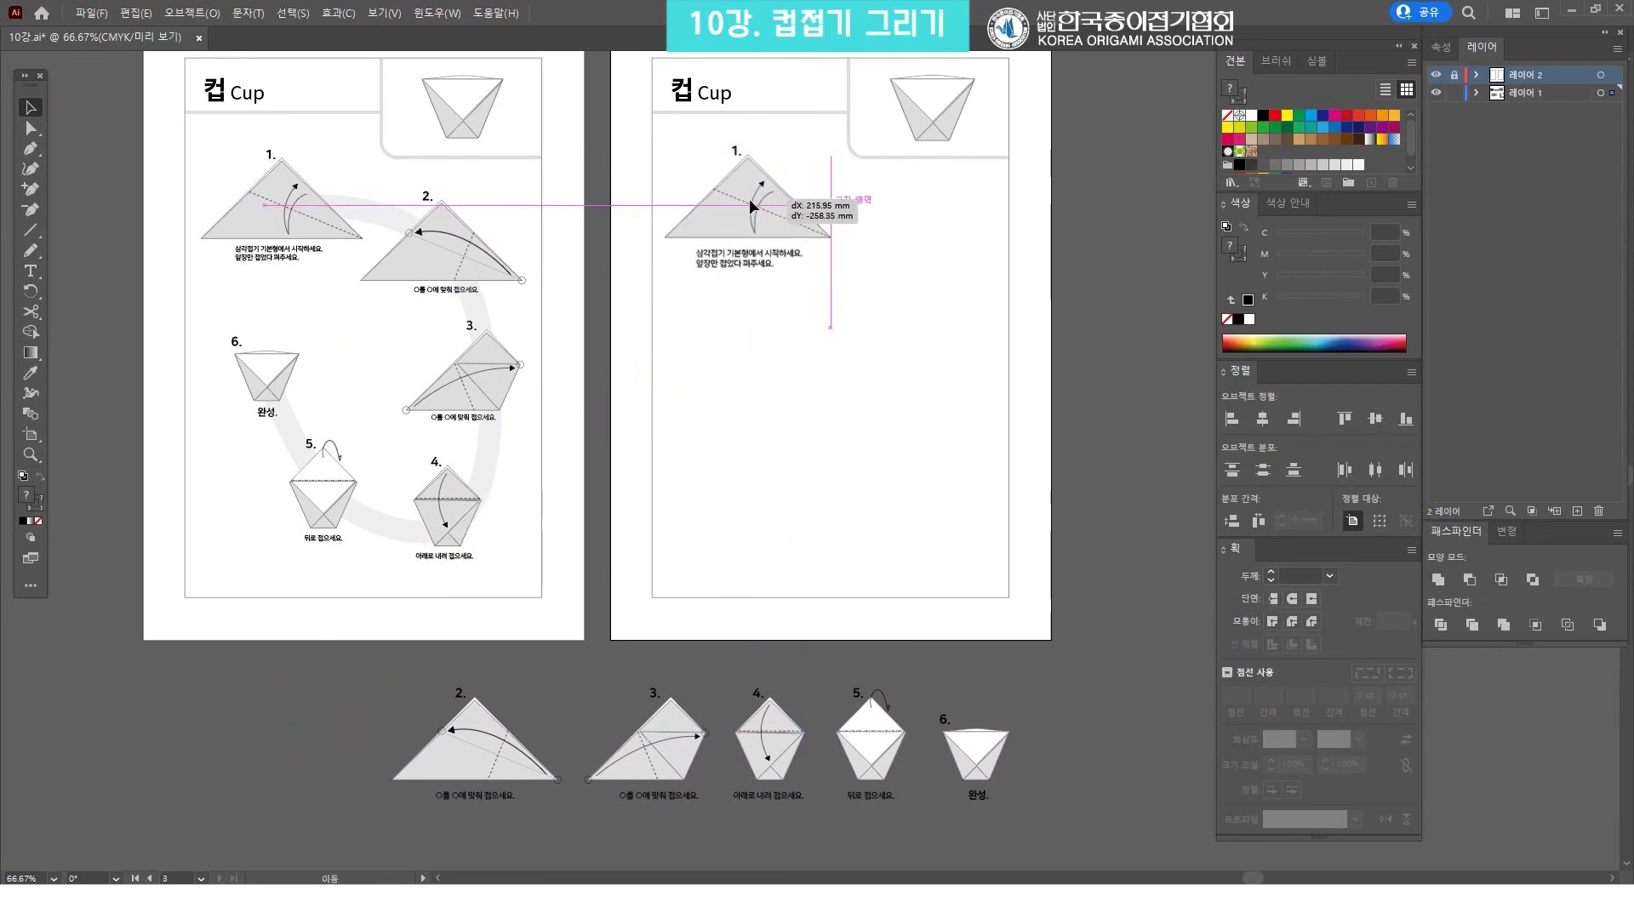
{"action": "left_click_drag", "start_coordinate": [751, 201], "coordinate": [755, 197]}
{"action": "left_click", "coordinate": [808, 315]}
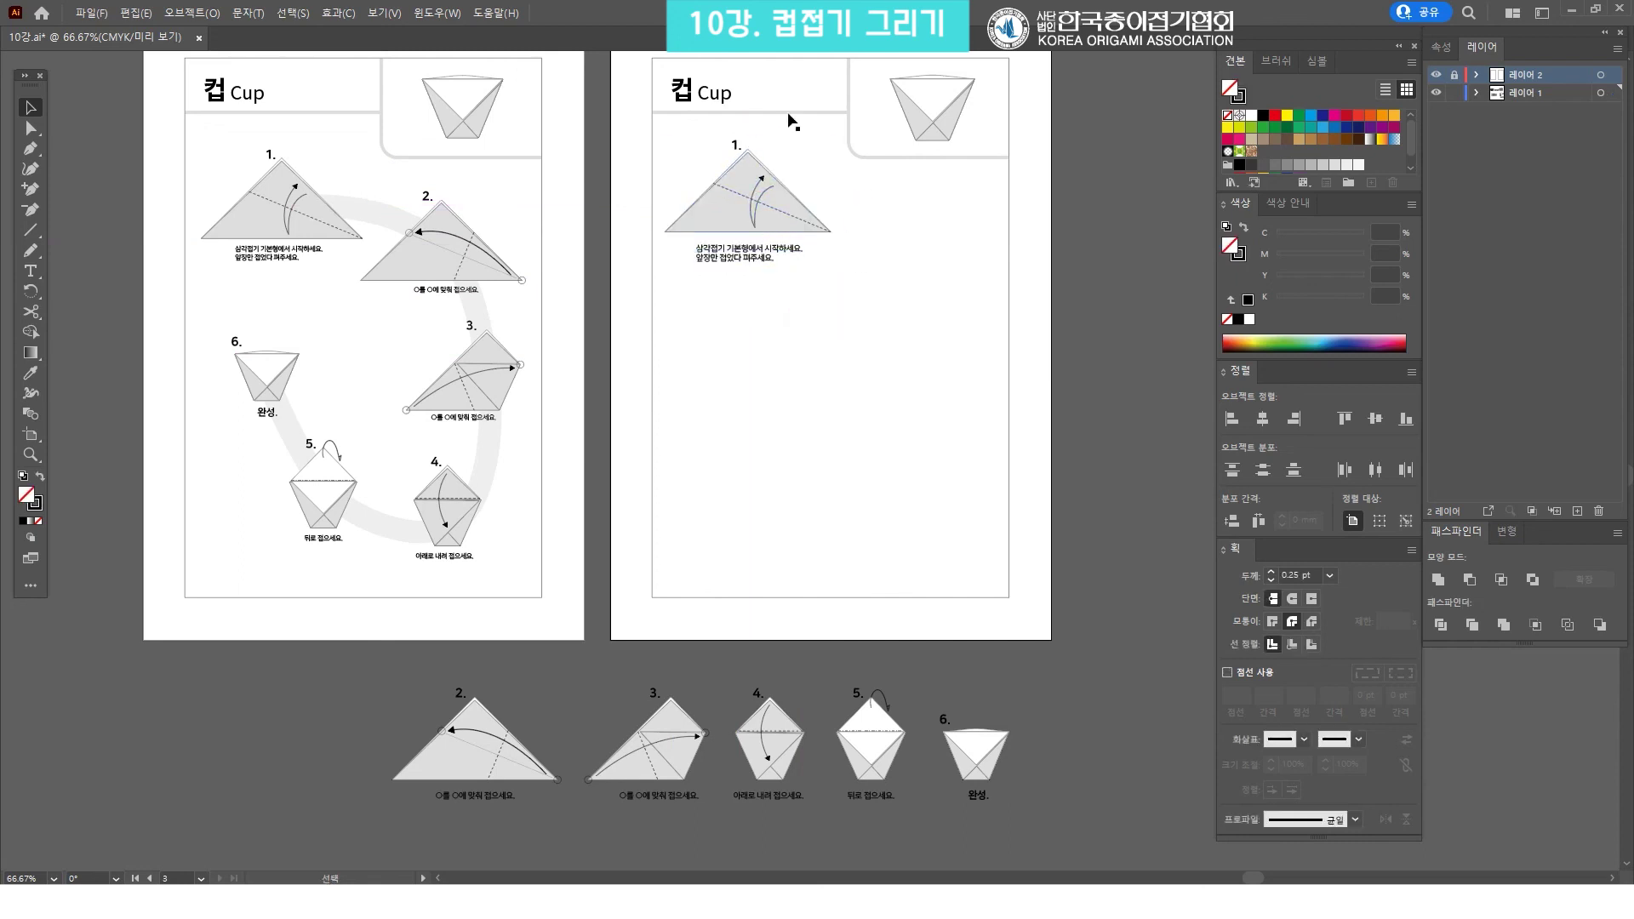
{"action": "left_click_drag", "start_coordinate": [887, 292], "coordinate": [766, 286]}
{"action": "mouse_move", "coordinate": [377, 718]}
{"action": "left_mouse_down"}
{"action": "mouse_move", "coordinate": [624, 412]}
{"action": "mouse_move", "coordinate": [817, 214]}
{"action": "mouse_move", "coordinate": [830, 328]}
{"action": "mouse_move", "coordinate": [791, 304]}
{"action": "left_mouse_up"}
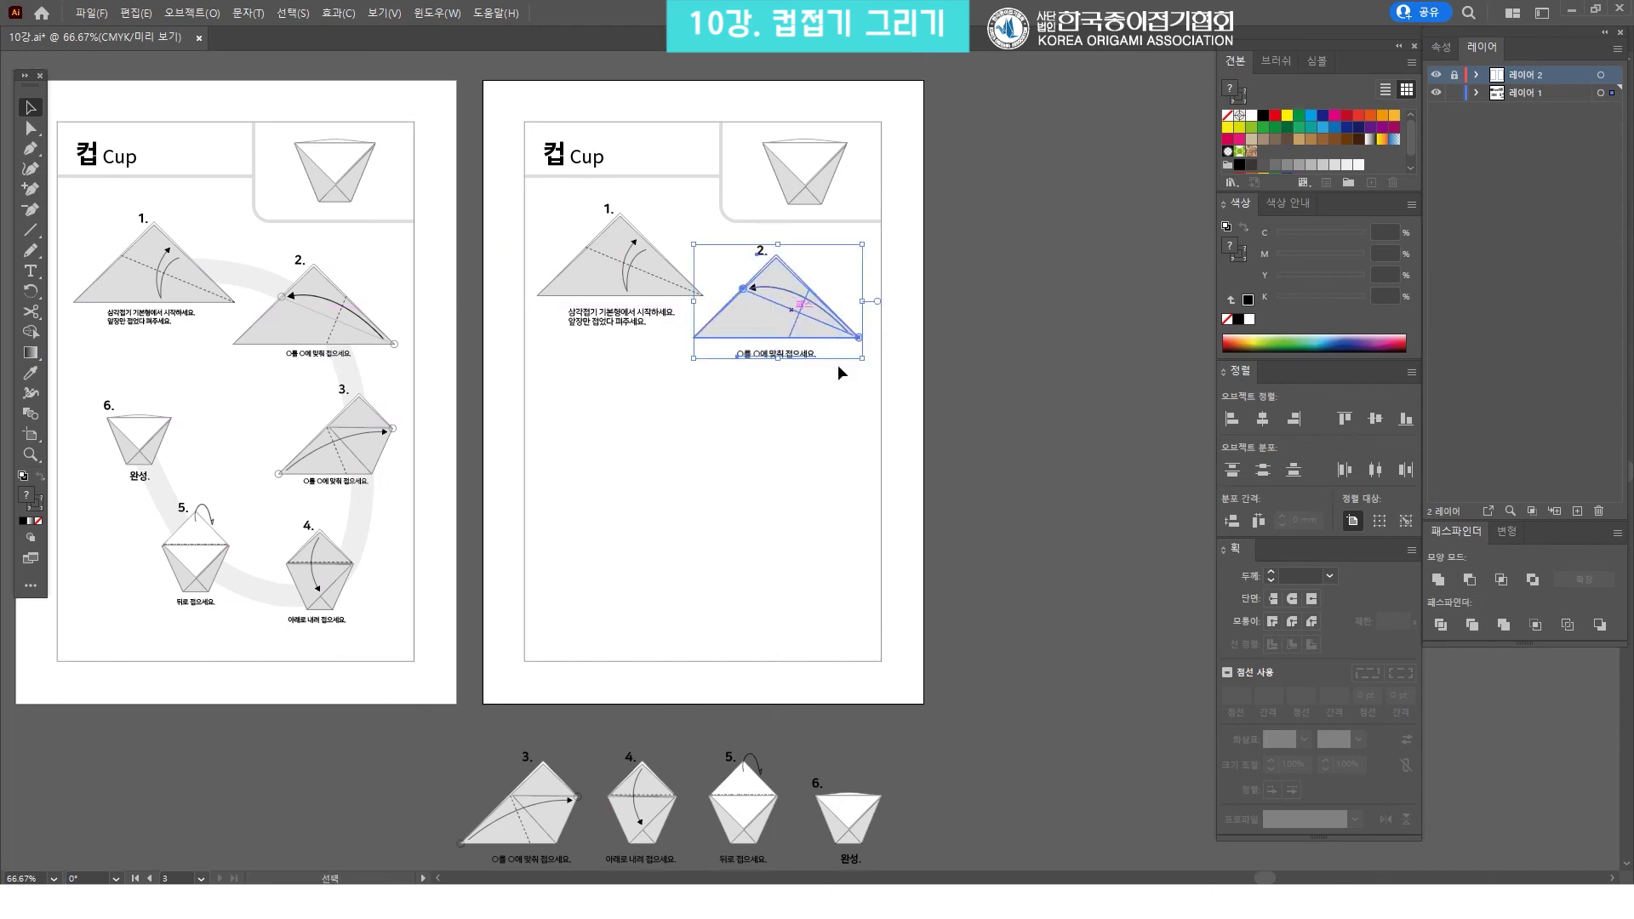
{"action": "left_click", "coordinate": [1007, 337]}
Place steps 3 and 4 down the right side of page 2
{"action": "scroll", "coordinate": [729, 596], "scroll_direction": "down", "scroll_amount": 1}
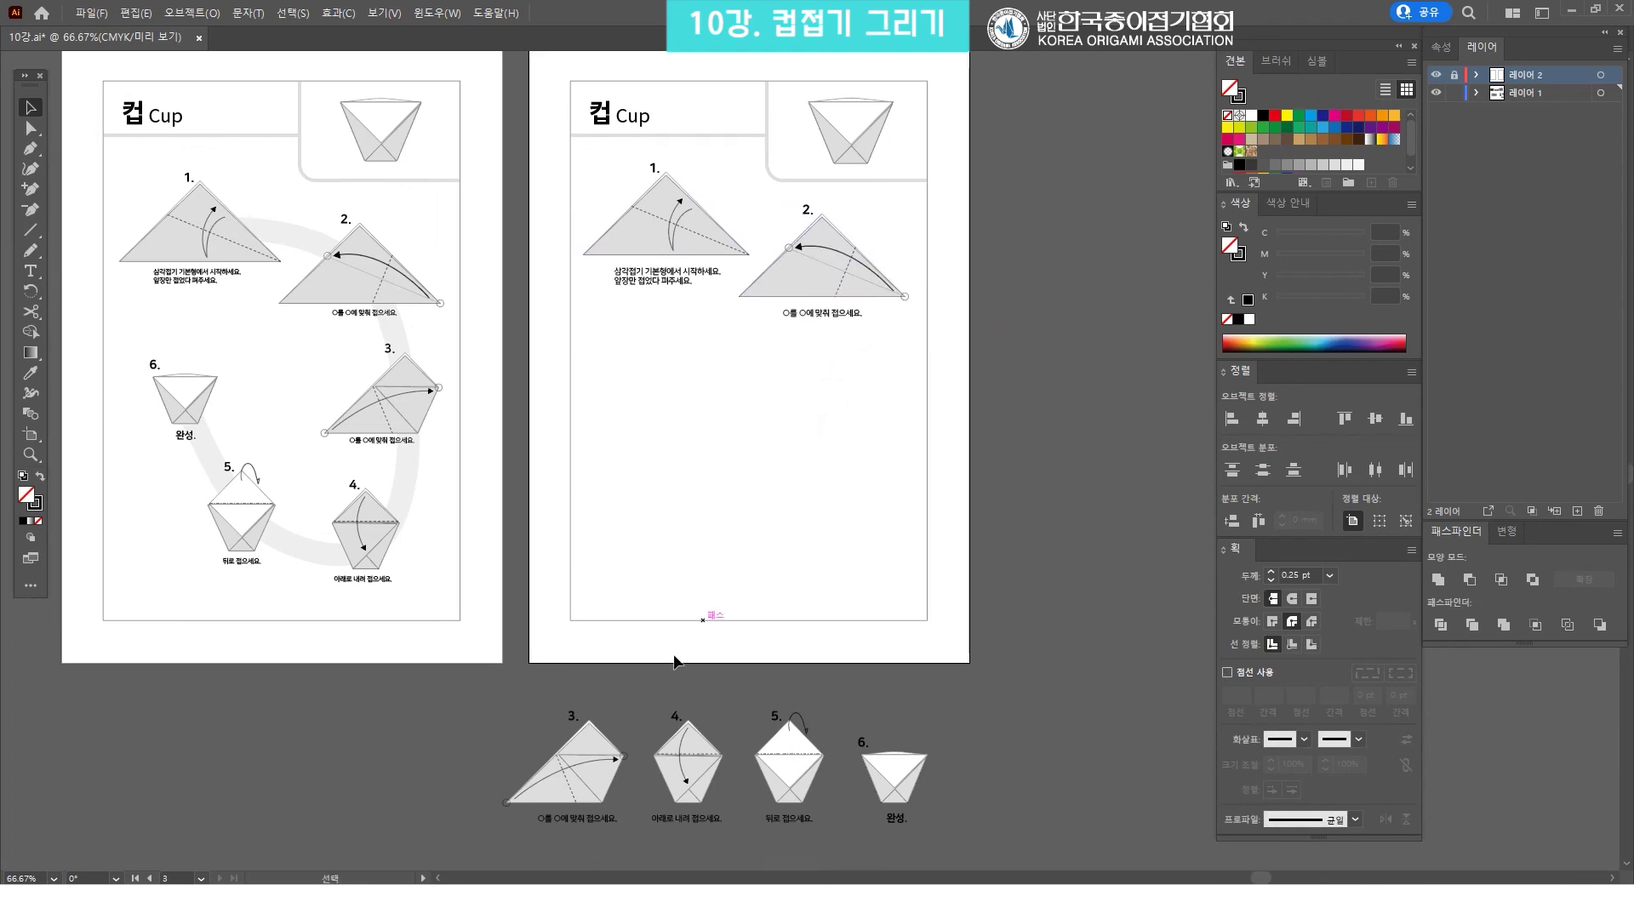
{"action": "left_click_drag", "start_coordinate": [608, 819], "coordinate": [871, 404]}
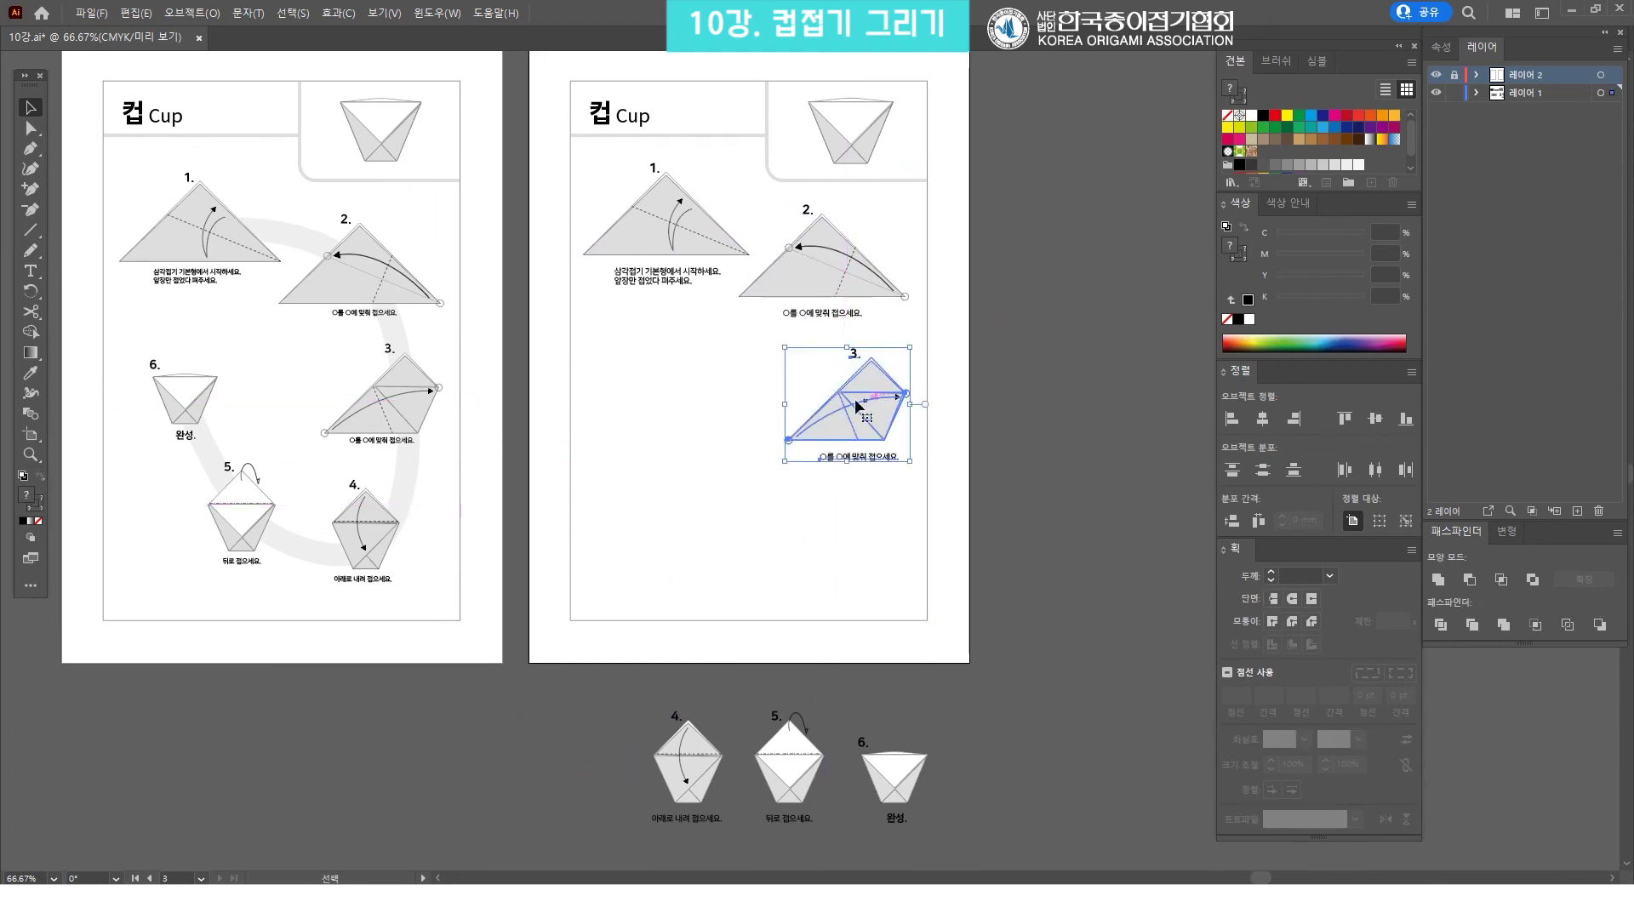
{"action": "left_click", "coordinate": [1039, 400]}
{"action": "left_click_drag", "start_coordinate": [850, 408], "coordinate": [851, 406]}
{"action": "left_click", "coordinate": [1003, 445]}
{"action": "left_click", "coordinate": [699, 780]}
{"action": "left_click_drag", "start_coordinate": [699, 780], "coordinate": [854, 556]}
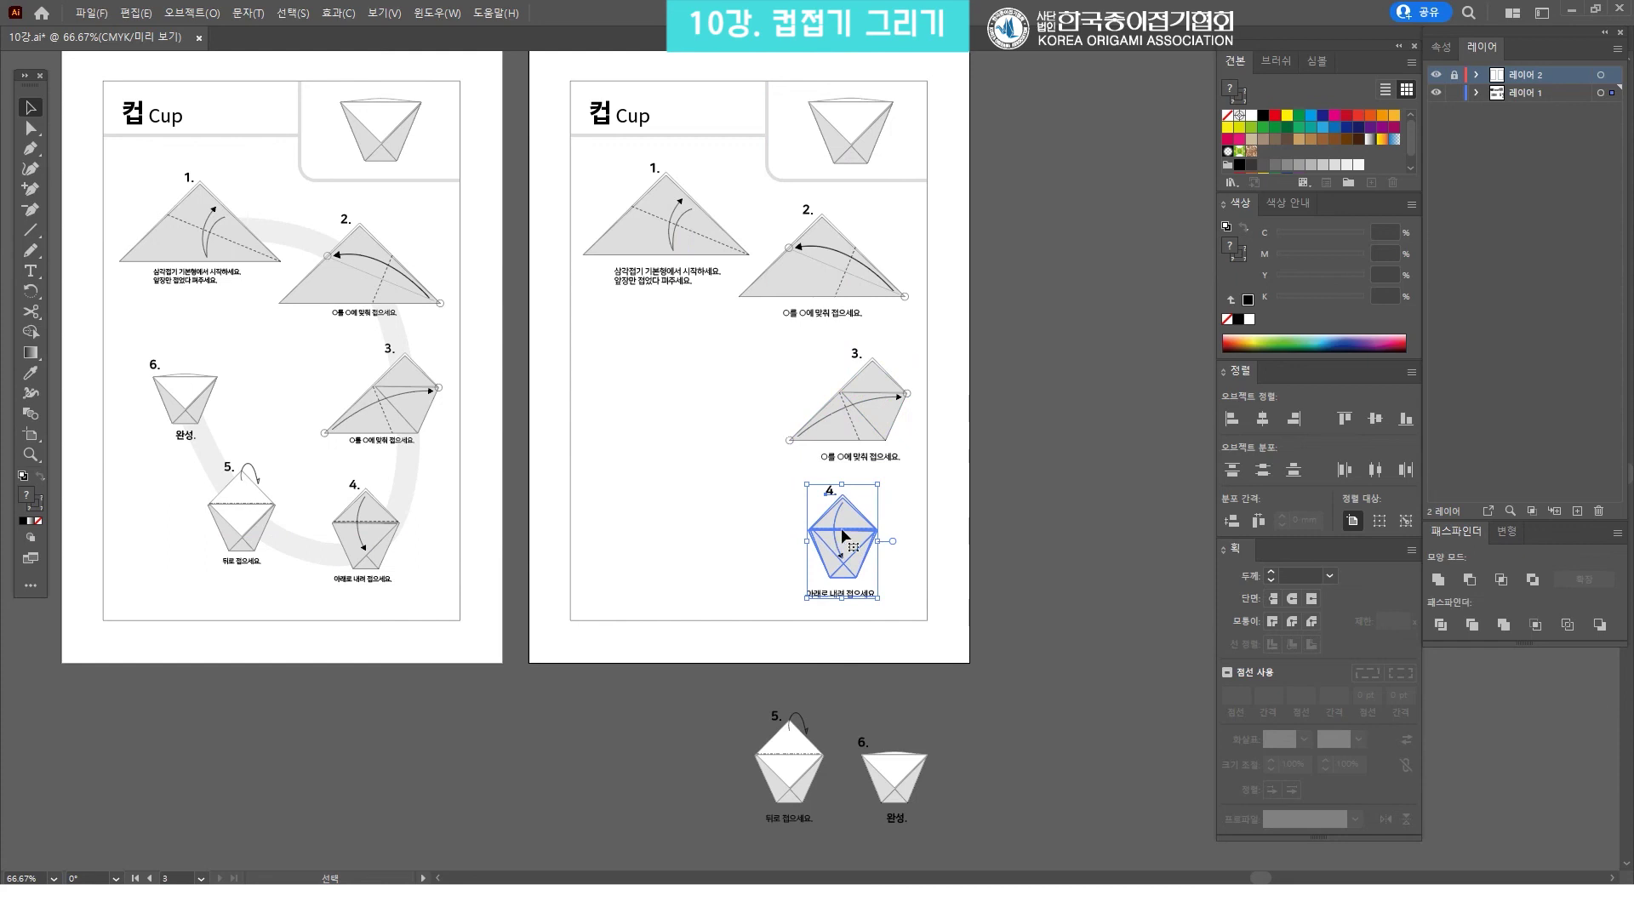
{"action": "left_click_drag", "start_coordinate": [836, 540], "coordinate": [833, 546]}
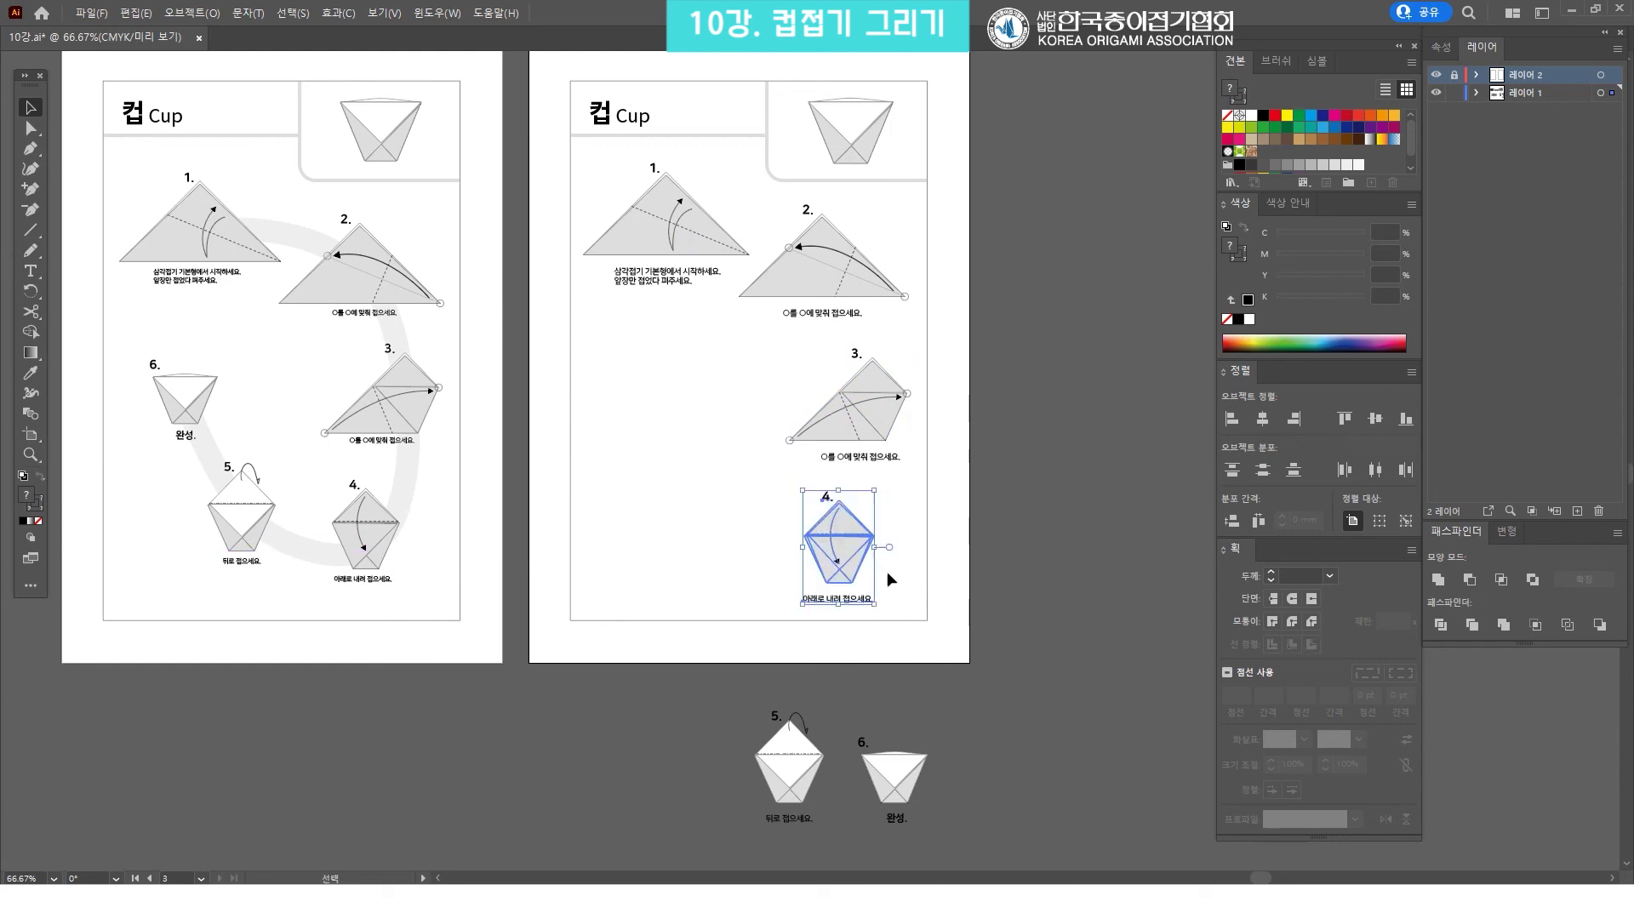
{"action": "left_click", "coordinate": [1030, 515]}
Place steps 5 and 6 on the left of page 2 to close the loop
{"action": "left_click", "coordinate": [804, 791]}
{"action": "left_click_drag", "start_coordinate": [800, 721], "coordinate": [721, 541]}
{"action": "left_click_drag", "start_coordinate": [896, 781], "coordinate": [656, 392]}
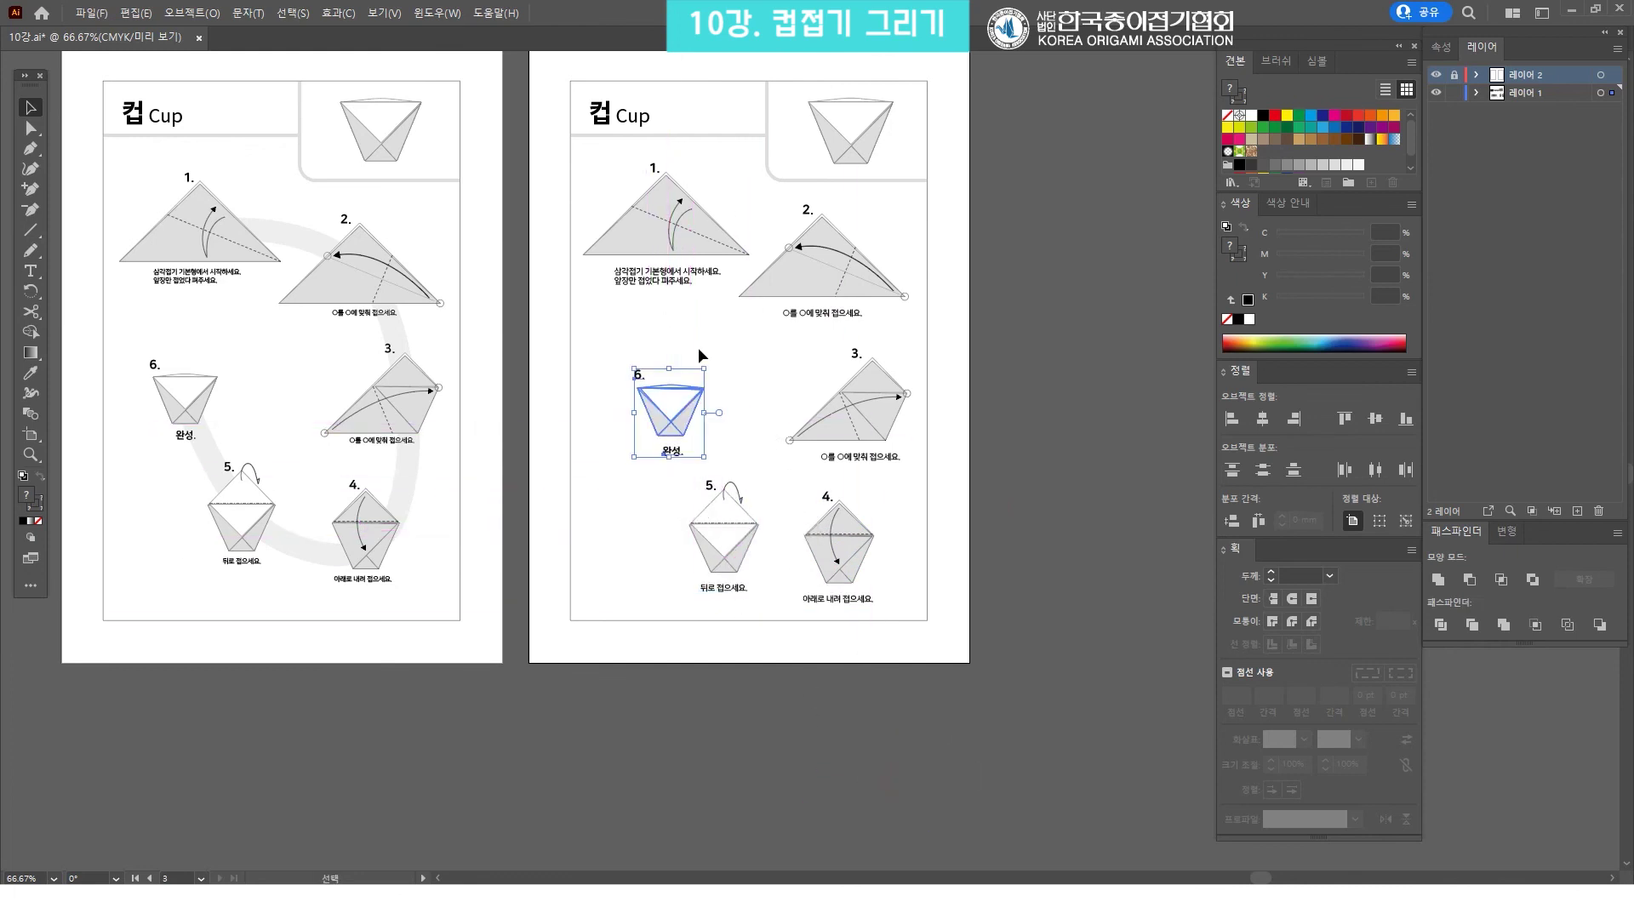
{"action": "key", "text": "ctrl+plus"}
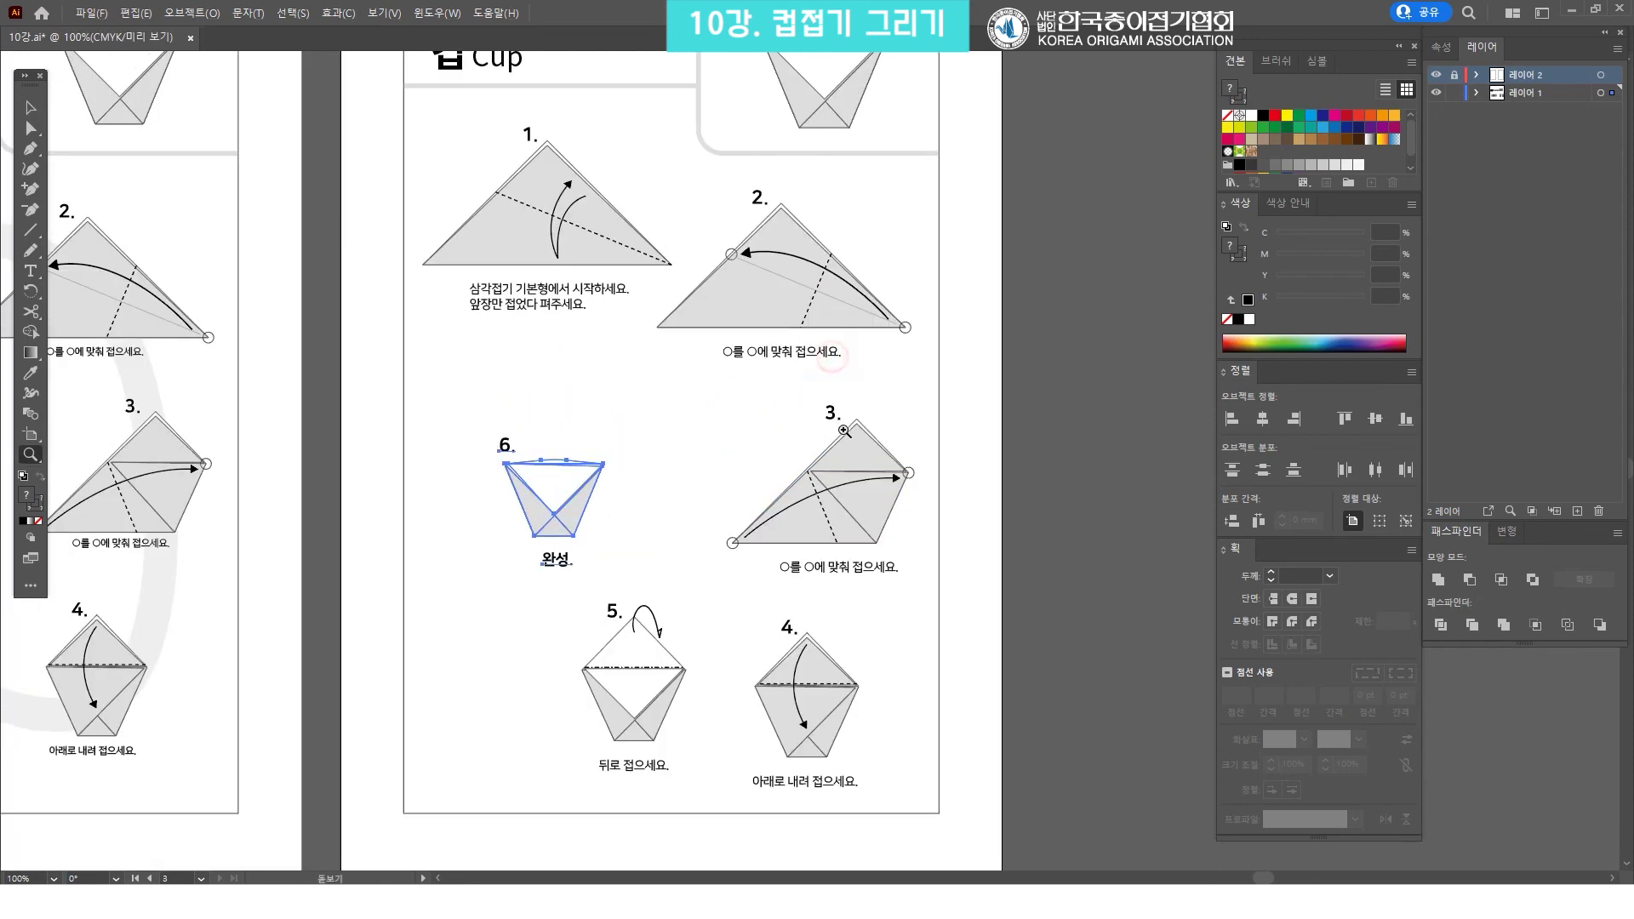
Zoomed in on page 2, nudge the step 6 cup and step 5 diagram left
{"action": "left_click", "coordinate": [968, 493]}
{"action": "left_click_drag", "start_coordinate": [882, 351], "coordinate": [899, 402]}
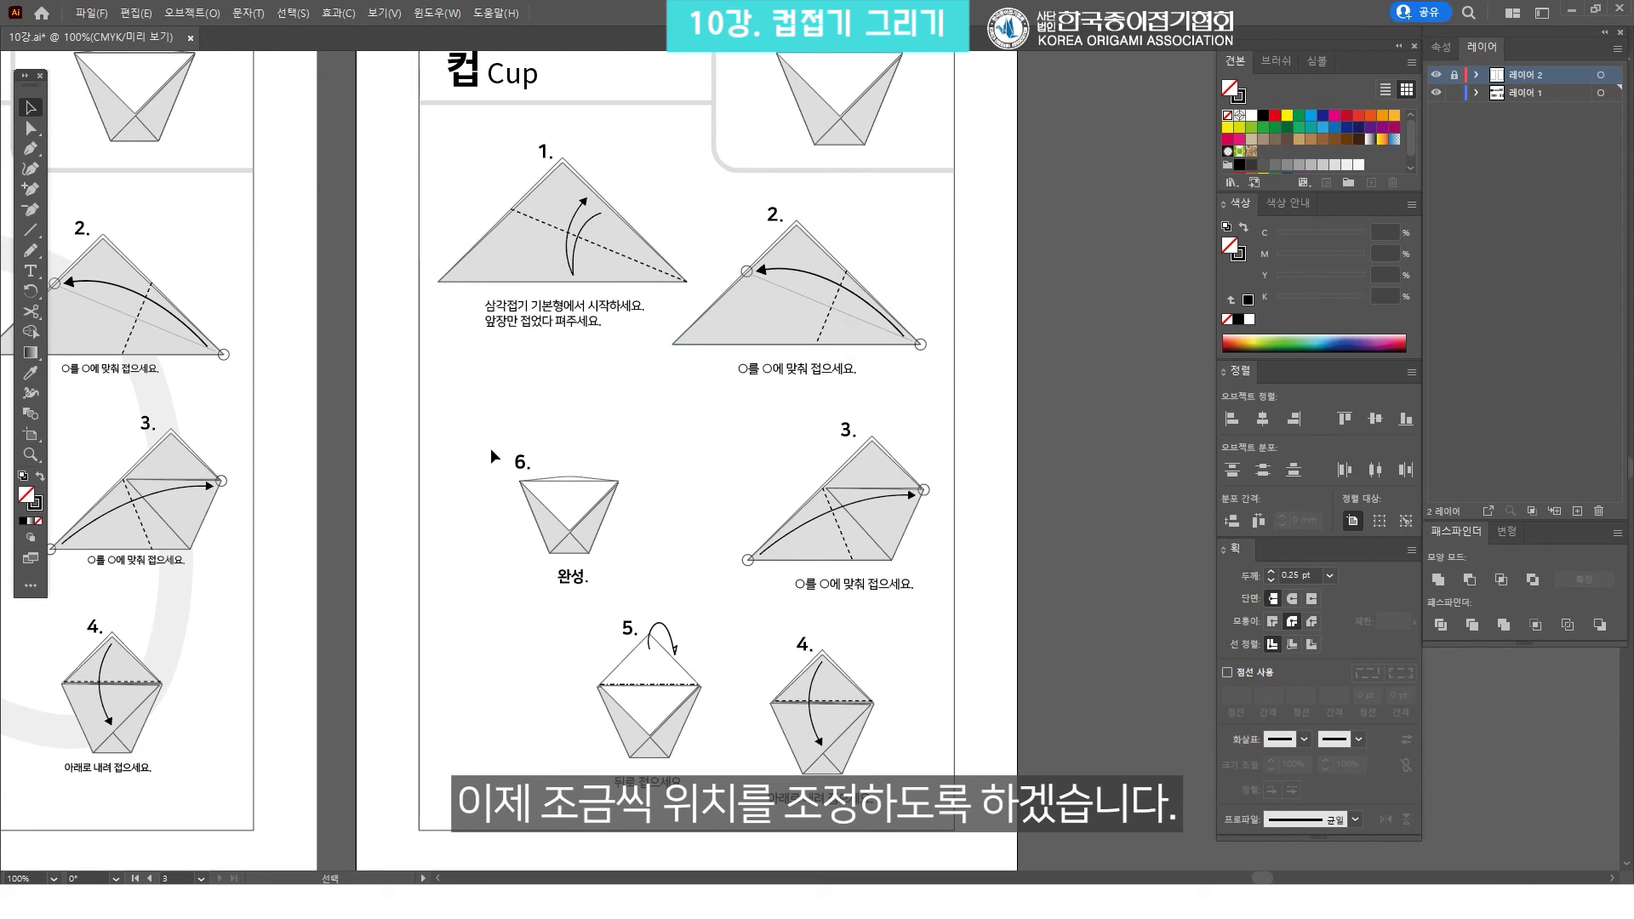
{"action": "left_click_drag", "start_coordinate": [578, 510], "coordinate": [559, 507]}
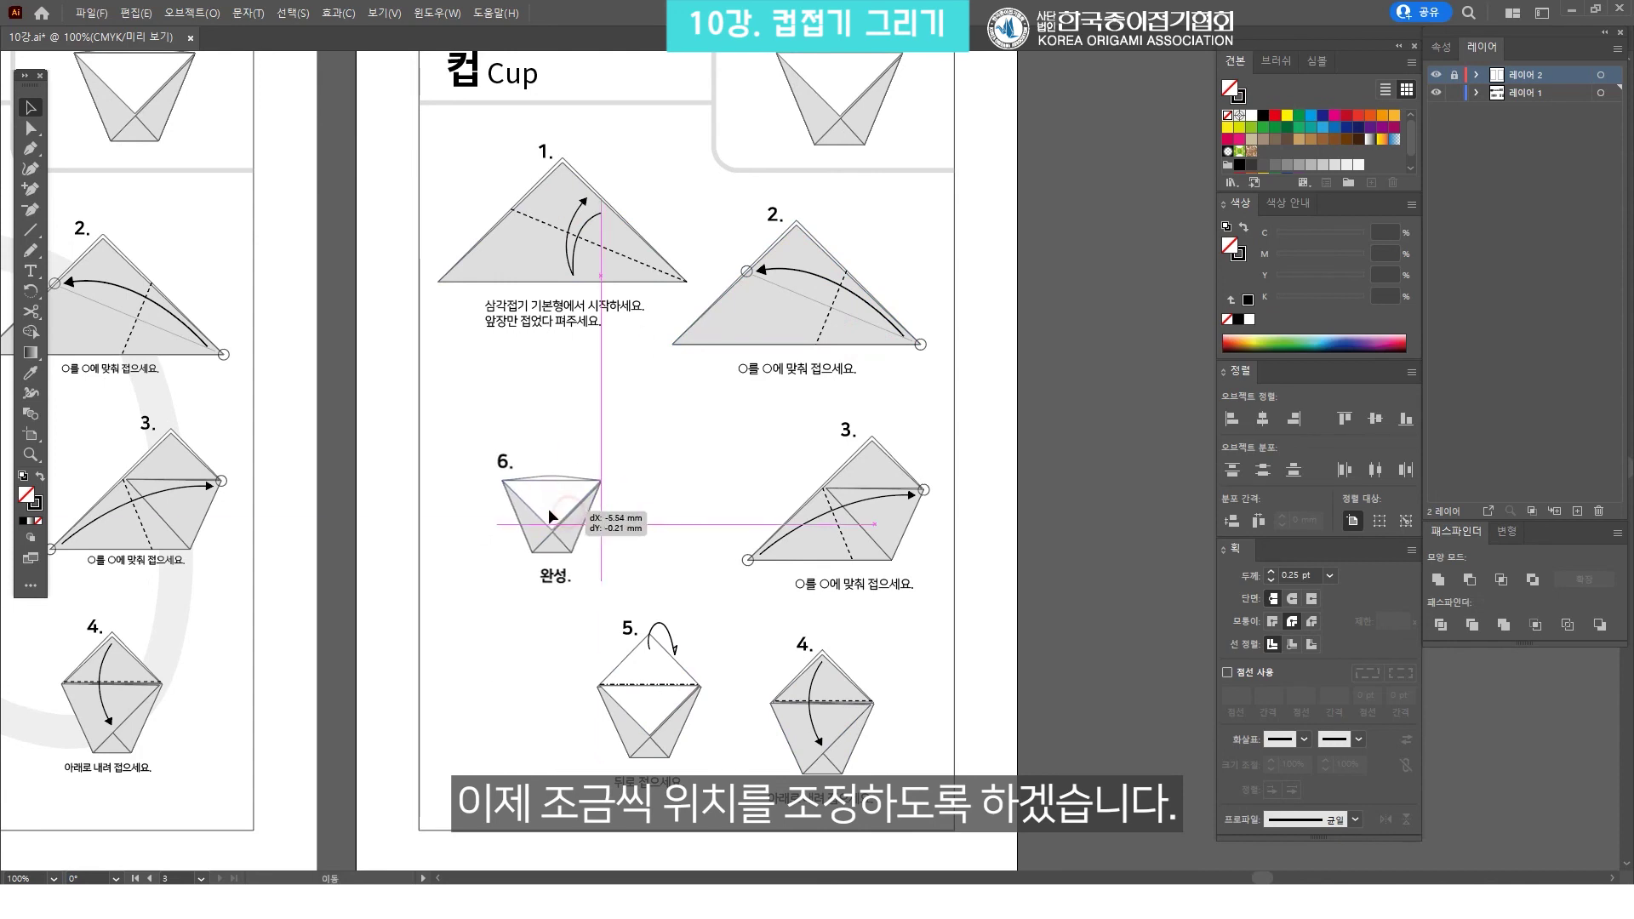
{"action": "left_click_drag", "start_coordinate": [654, 703], "coordinate": [630, 703]}
{"action": "left_click_drag", "start_coordinate": [865, 720], "coordinate": [838, 719]}
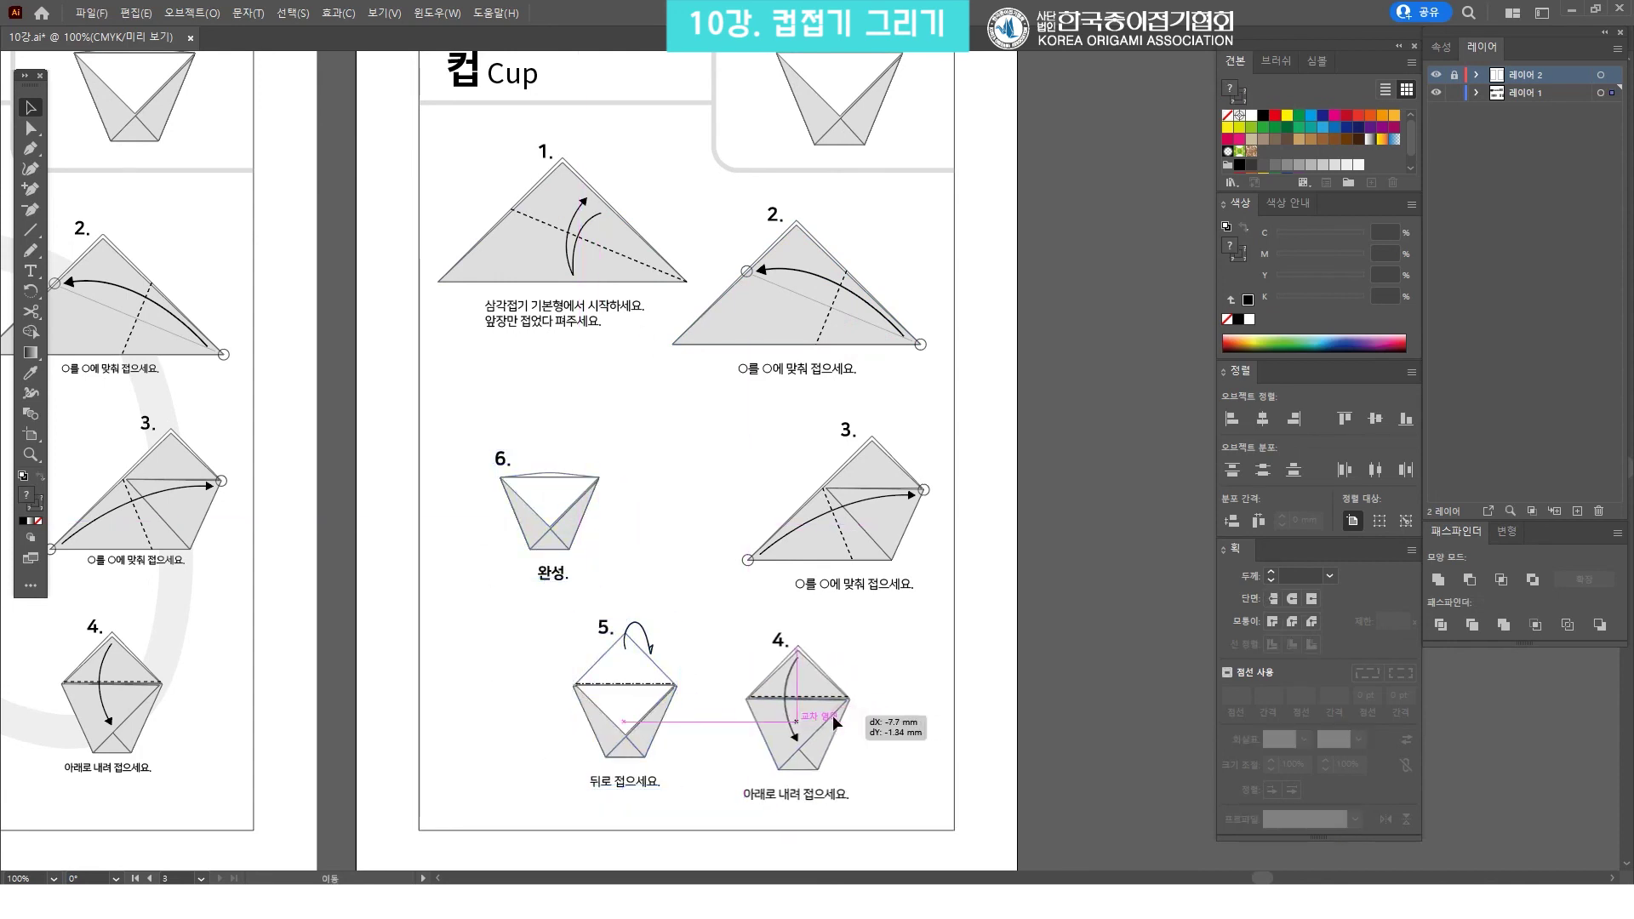
{"action": "scroll", "coordinate": [647, 680], "scroll_direction": "down", "scroll_amount": 2}
{"action": "left_click_drag", "start_coordinate": [645, 650], "coordinate": [640, 646]}
{"action": "left_click", "coordinate": [542, 451]}
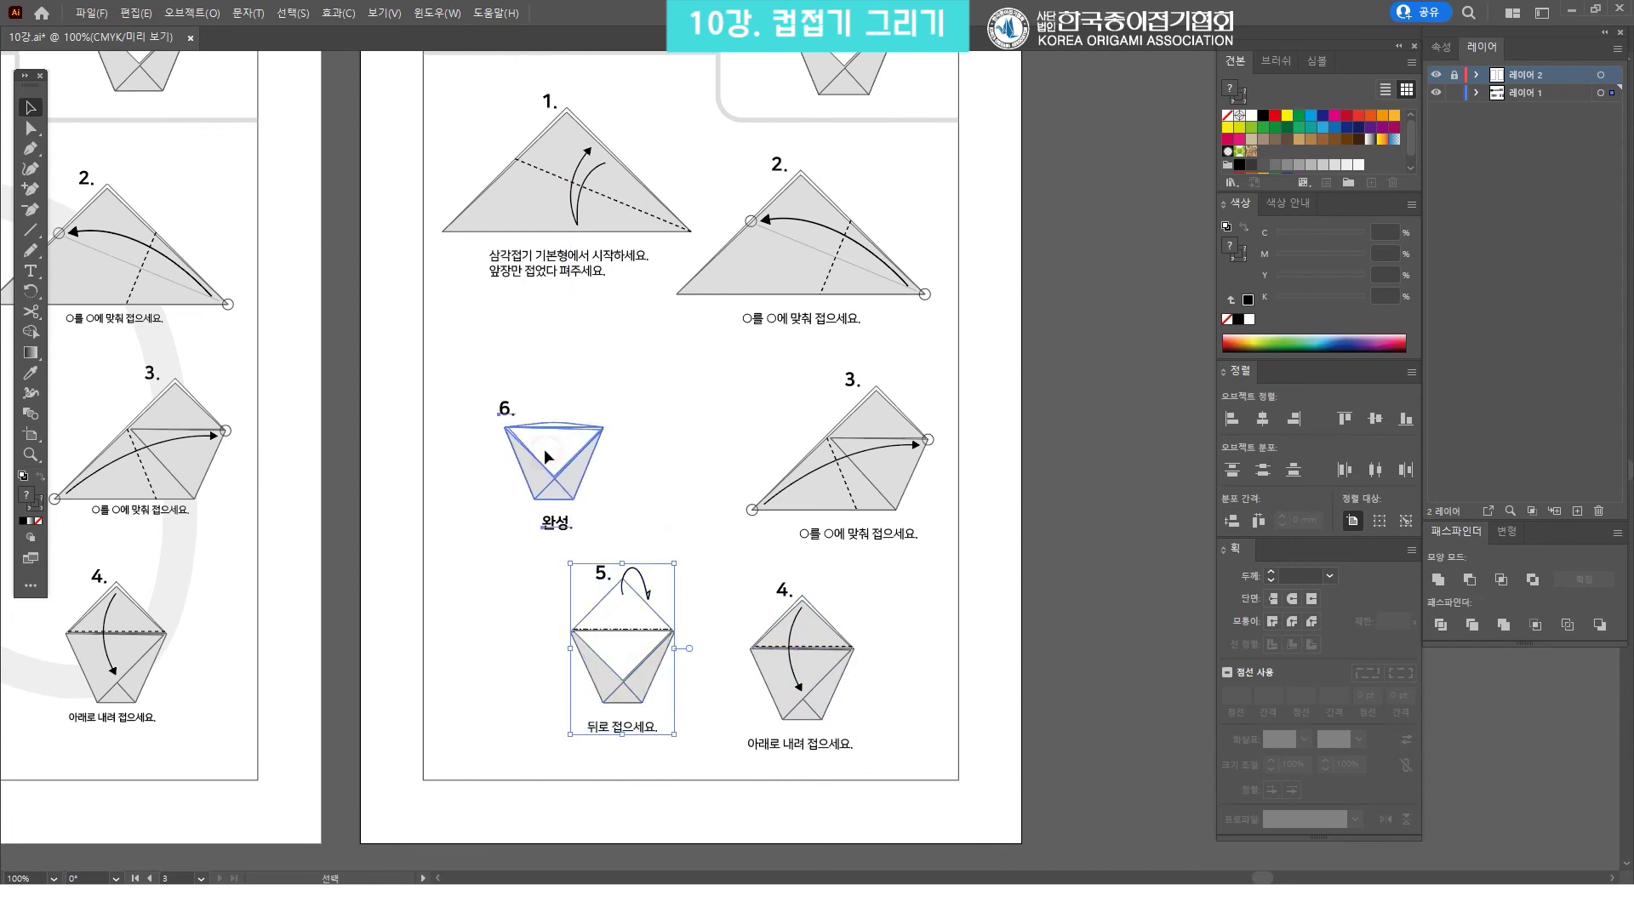
Zoom out and nudge steps 2–6 so page 2's loop matches the first page
{"action": "key", "text": "z"}
{"action": "left_click", "coordinate": [772, 349], "text": "alt"}
{"action": "key", "text": "v"}
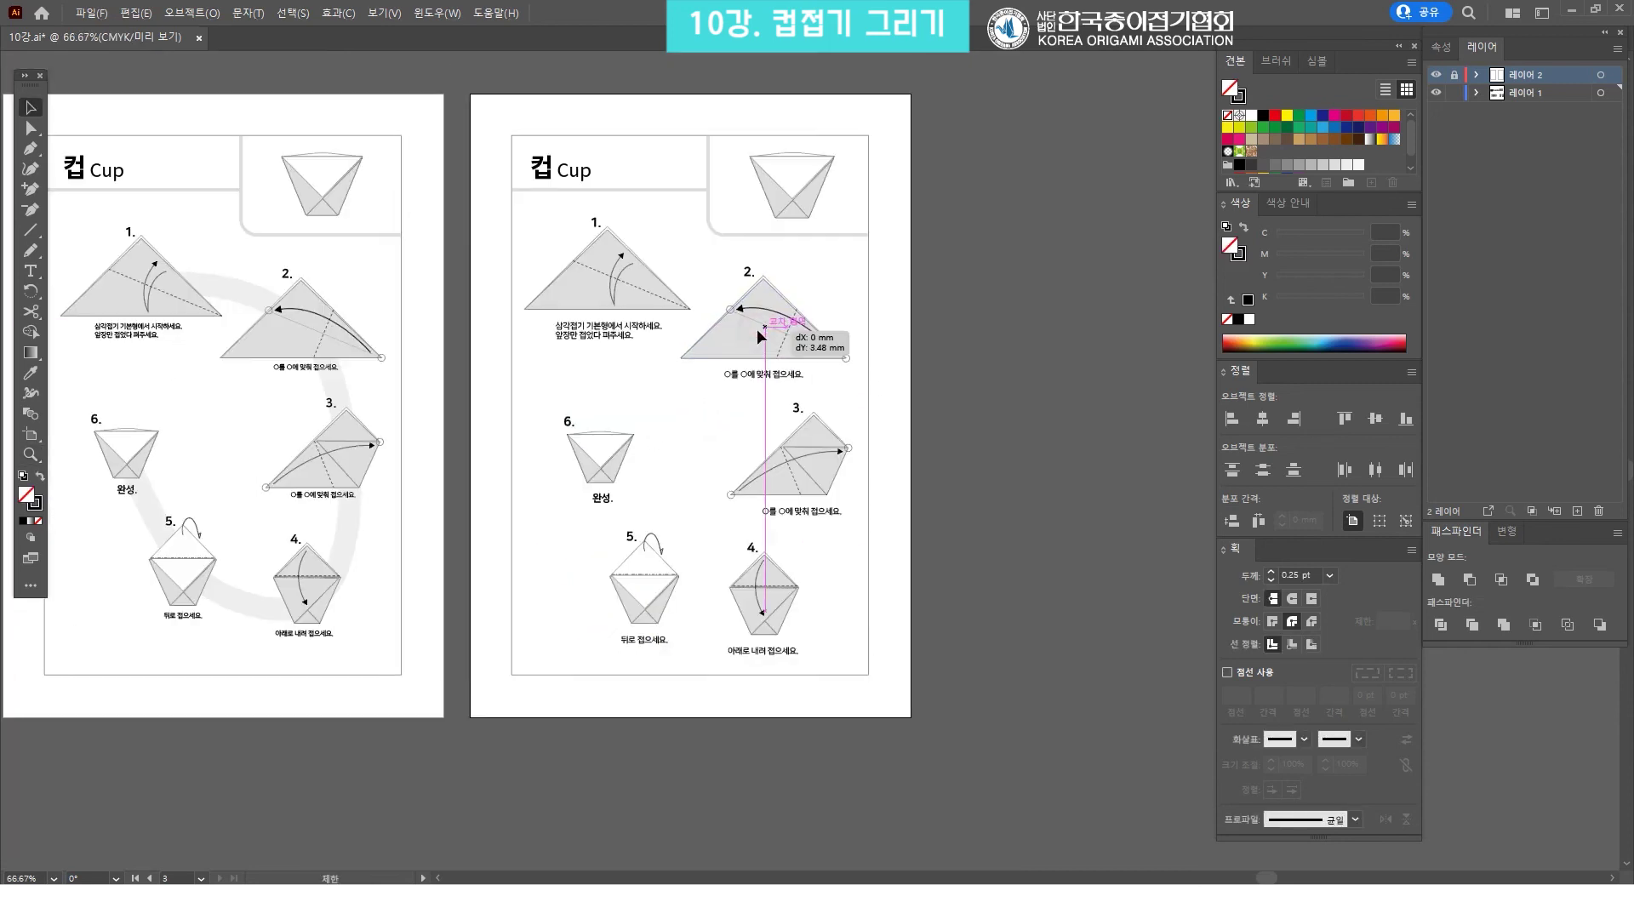
{"action": "left_click_drag", "start_coordinate": [766, 323], "coordinate": [765, 329]}
{"action": "left_click_drag", "start_coordinate": [791, 460], "coordinate": [791, 466]}
{"action": "left_click_drag", "start_coordinate": [770, 600], "coordinate": [763, 597]}
{"action": "left_click_drag", "start_coordinate": [643, 596], "coordinate": [634, 596]}
{"action": "left_click_drag", "start_coordinate": [580, 442], "coordinate": [579, 443]}
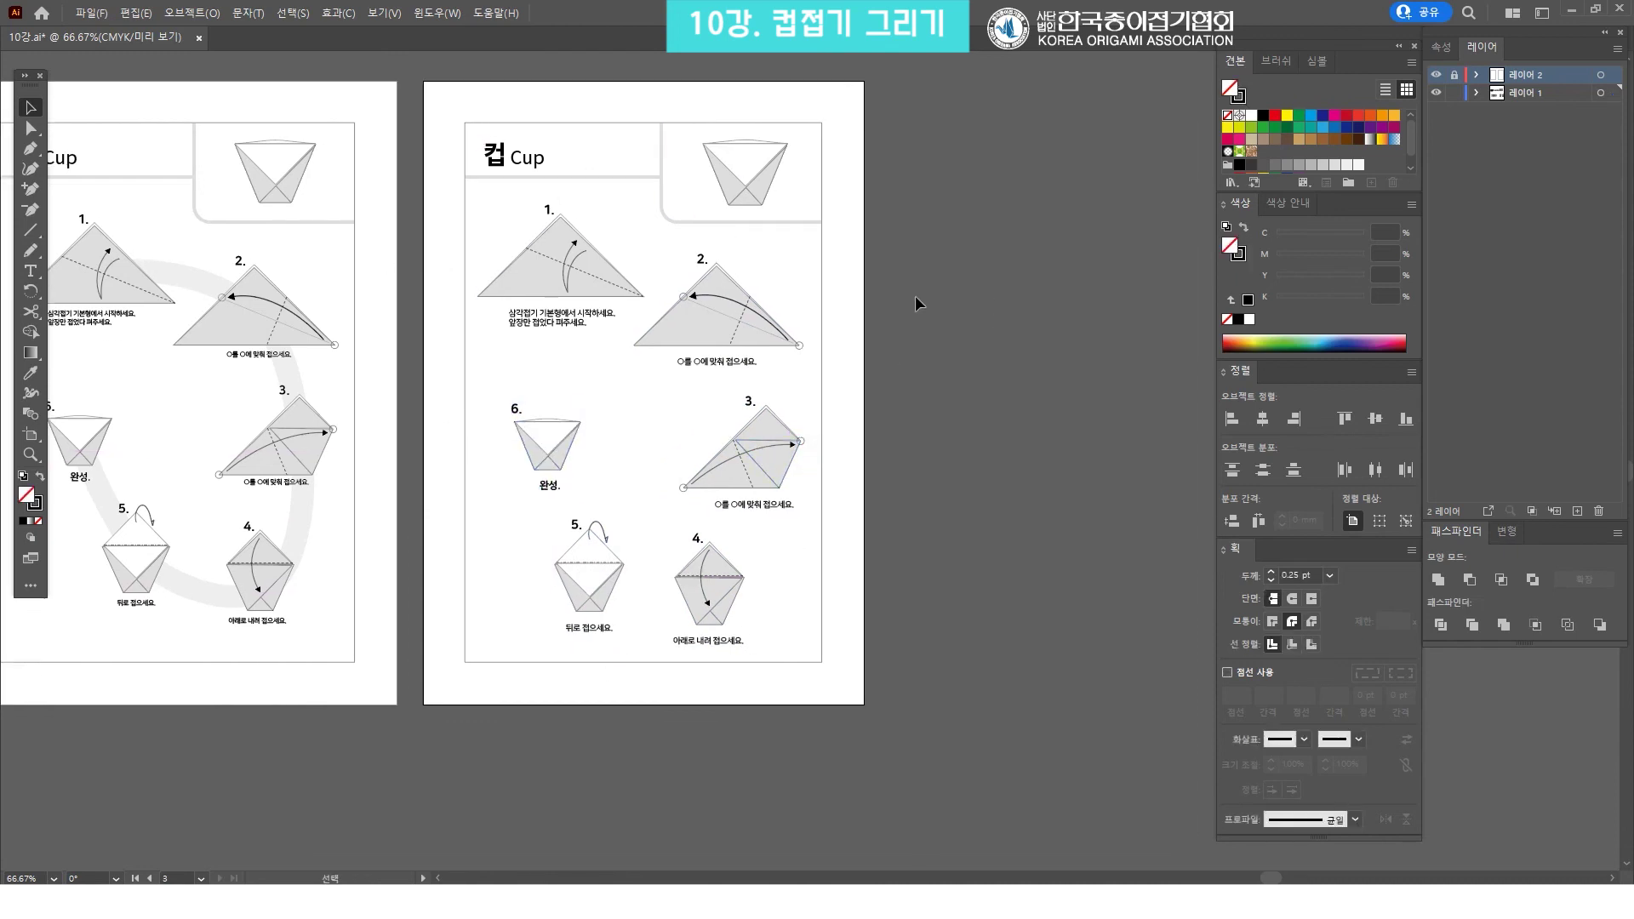
{"action": "scroll", "coordinate": [923, 302], "scroll_direction": "left", "scroll_amount": 5}
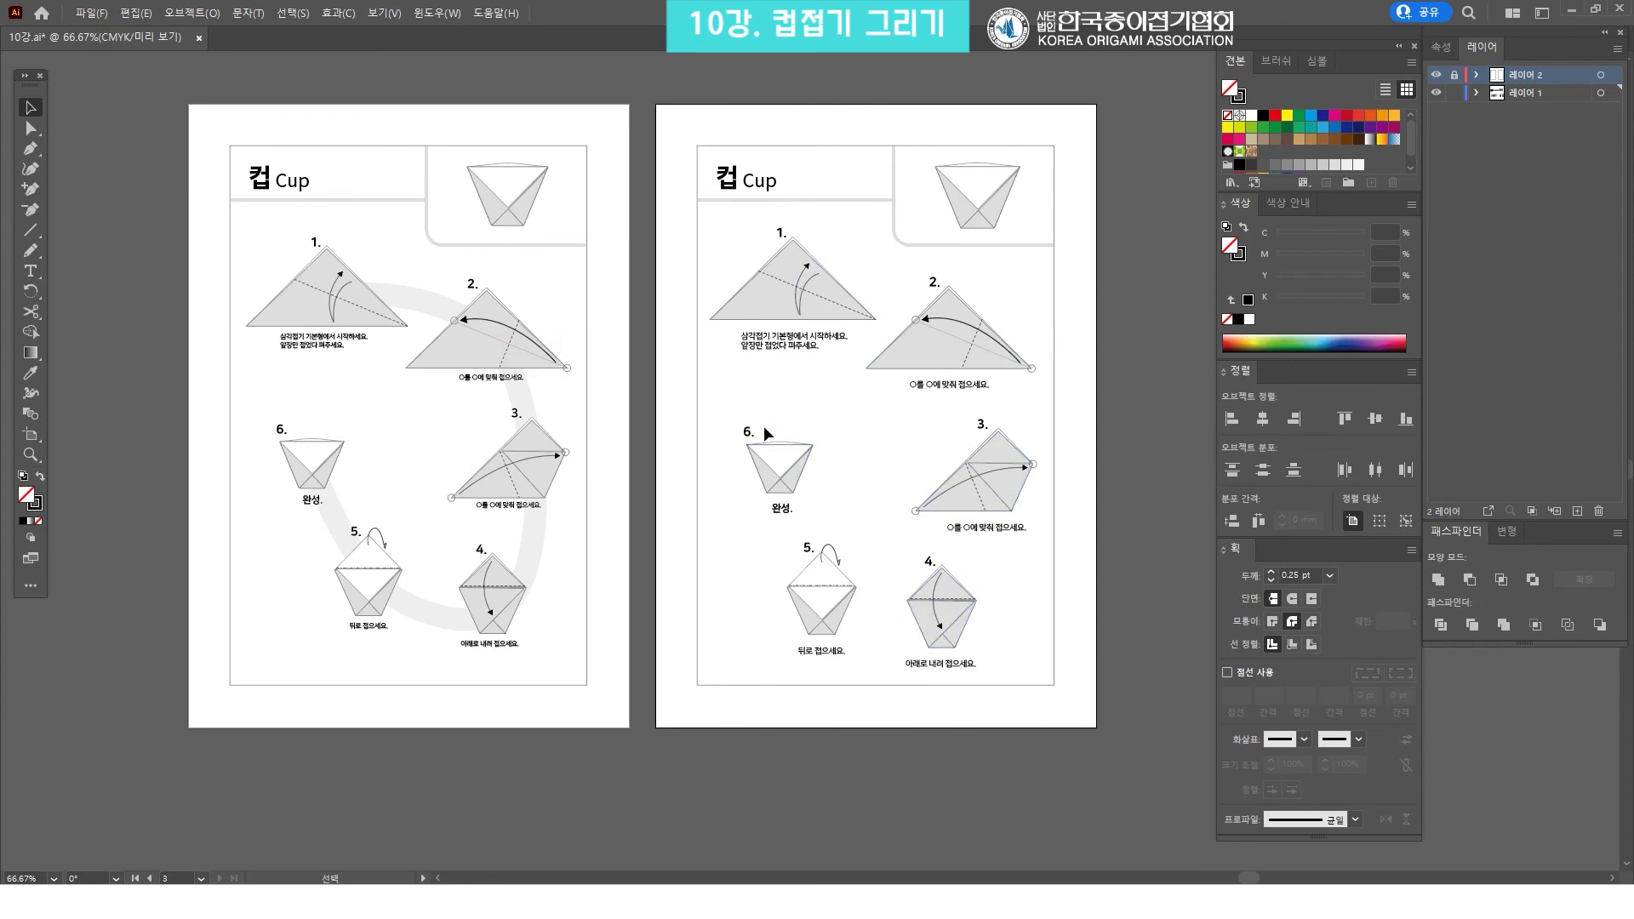
{"action": "scroll", "coordinate": [540, 374], "scroll_direction": "up", "scroll_amount": 2}
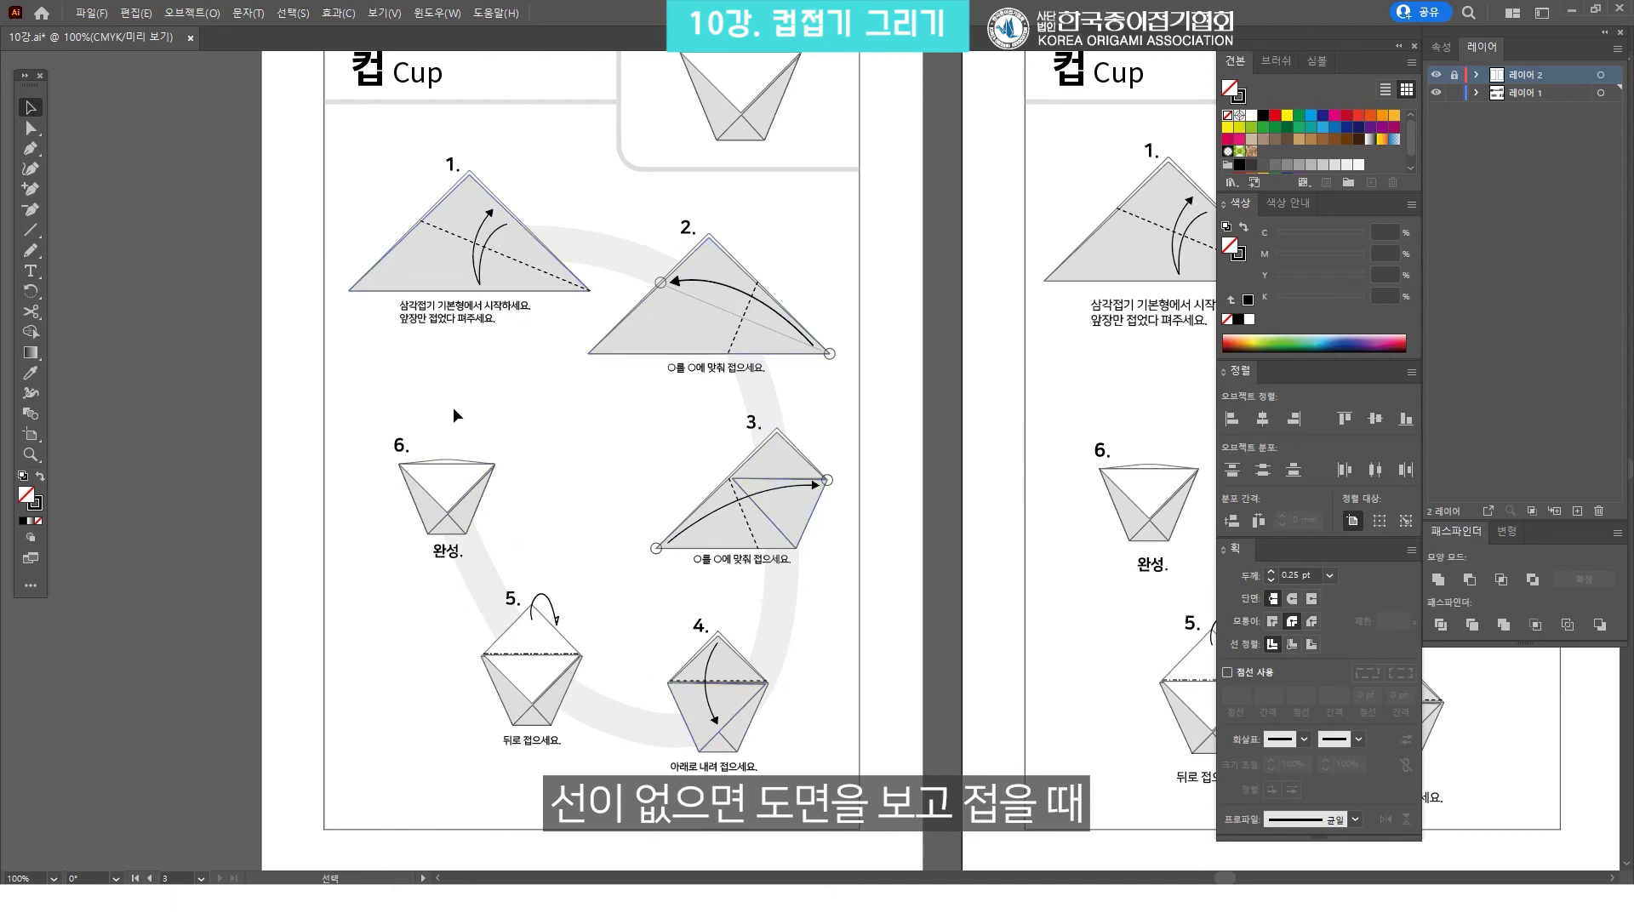
{"action": "left_click", "coordinate": [901, 455]}
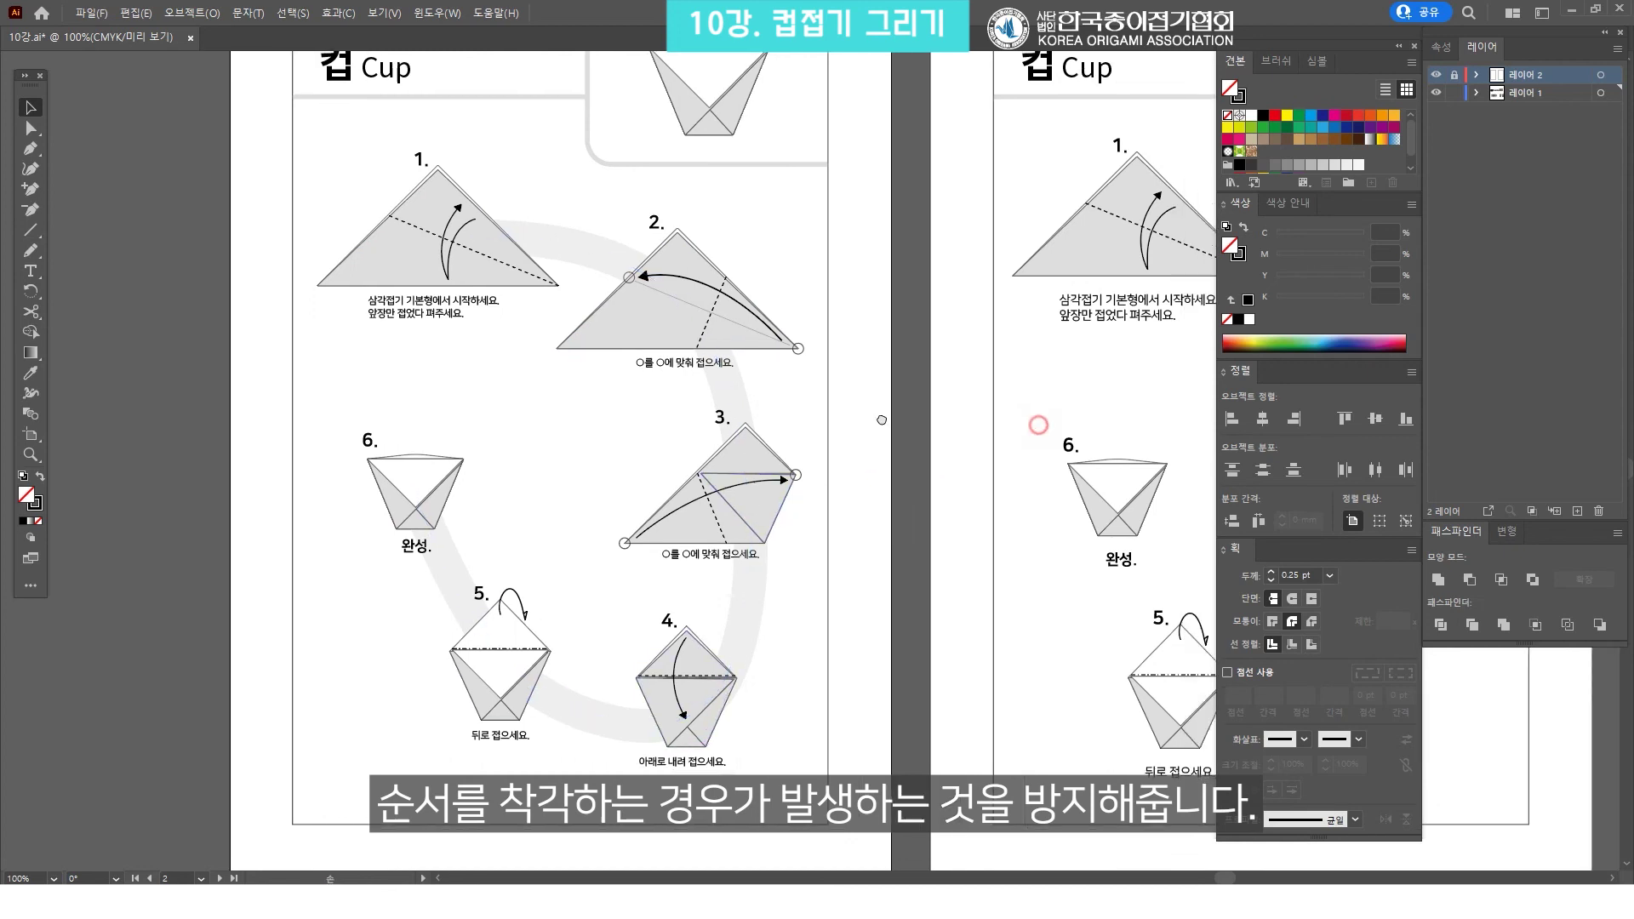
{"action": "scroll", "coordinate": [1033, 421], "scroll_direction": "right", "scroll_amount": 2}
{"action": "scroll", "coordinate": [942, 391], "scroll_direction": "right", "scroll_amount": 3}
{"action": "left_click", "coordinate": [263, 242]}
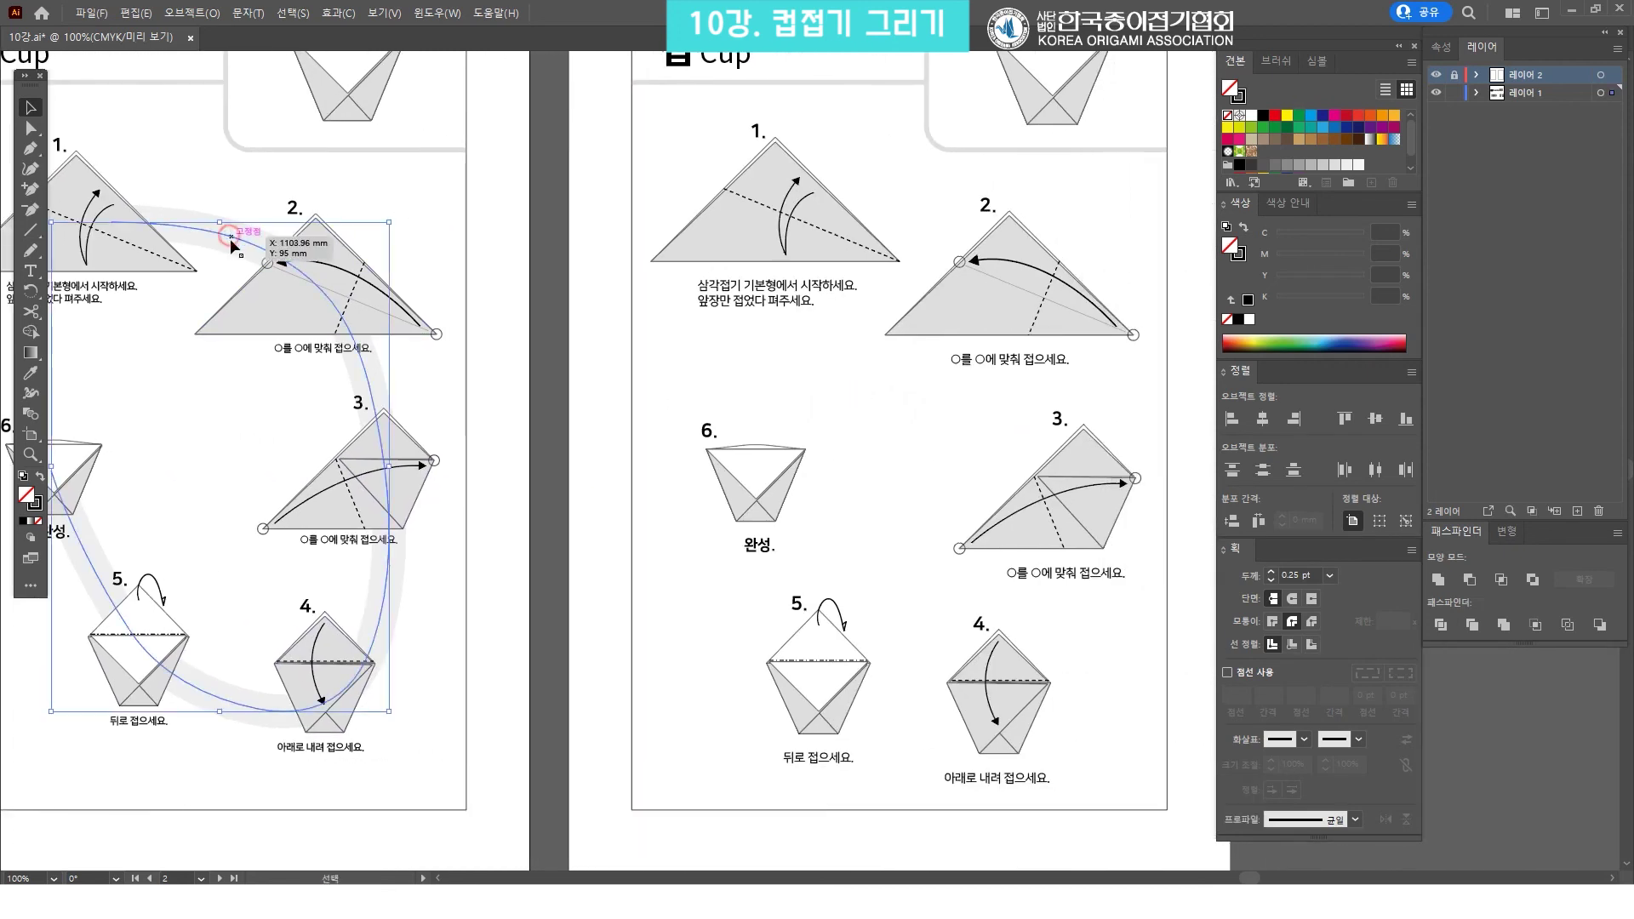
{"action": "left_click", "coordinate": [581, 244]}
{"action": "scroll", "coordinate": [891, 261], "scroll_direction": "right", "scroll_amount": 1}
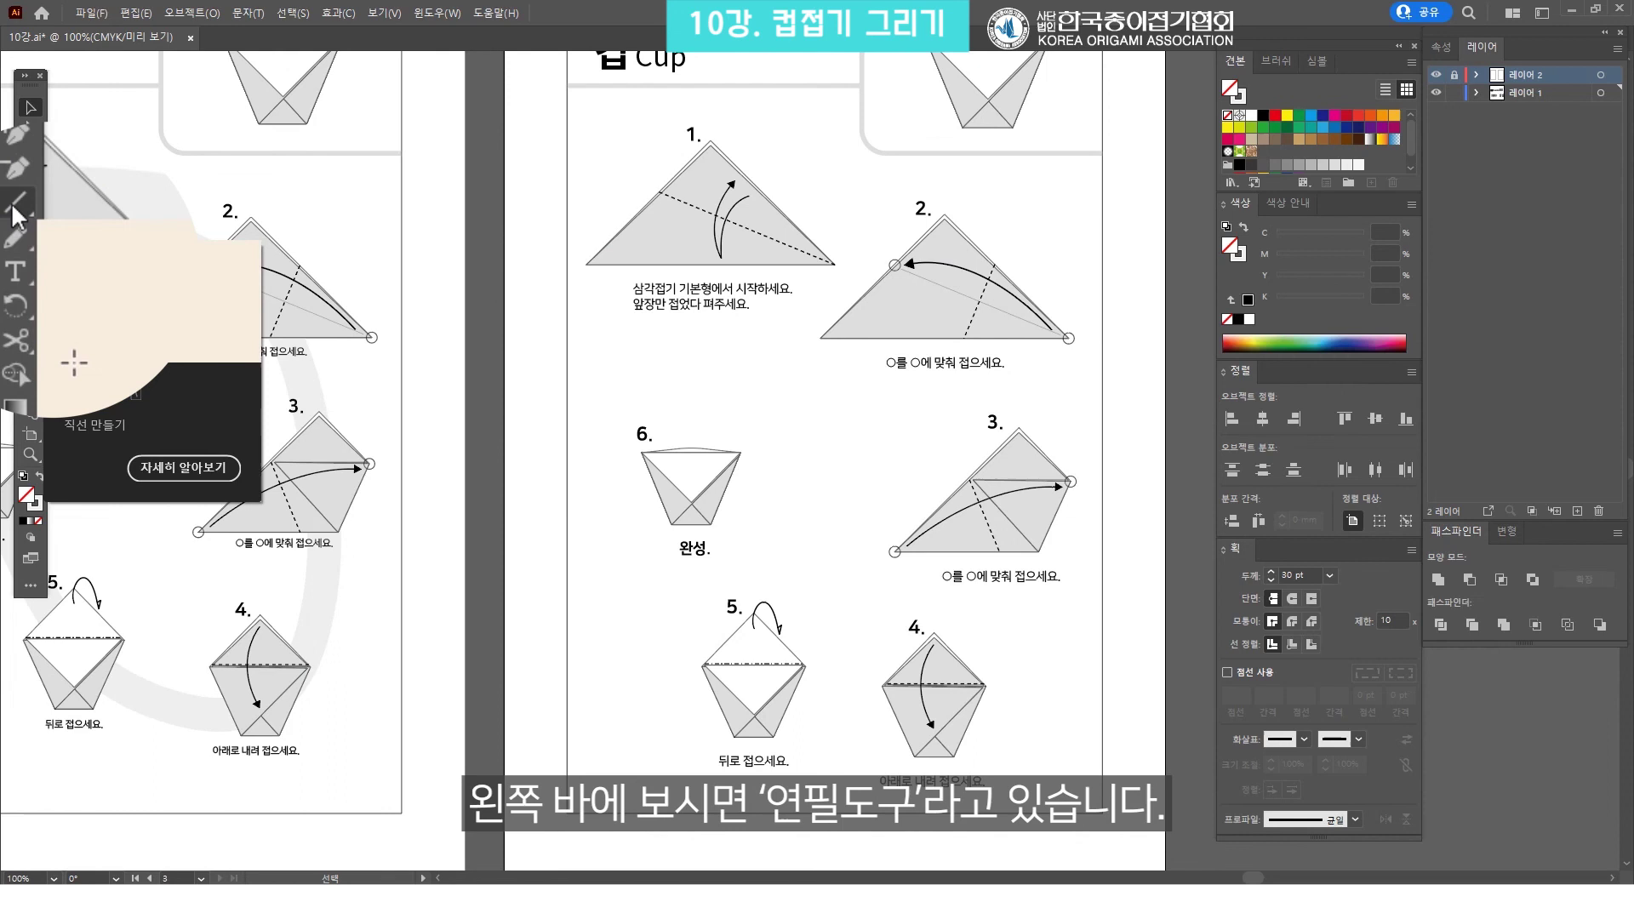
With the Pencil tool, draw a freehand loop through steps 1–6, discarding two test strokes
{"action": "left_click", "coordinate": [16, 238]}
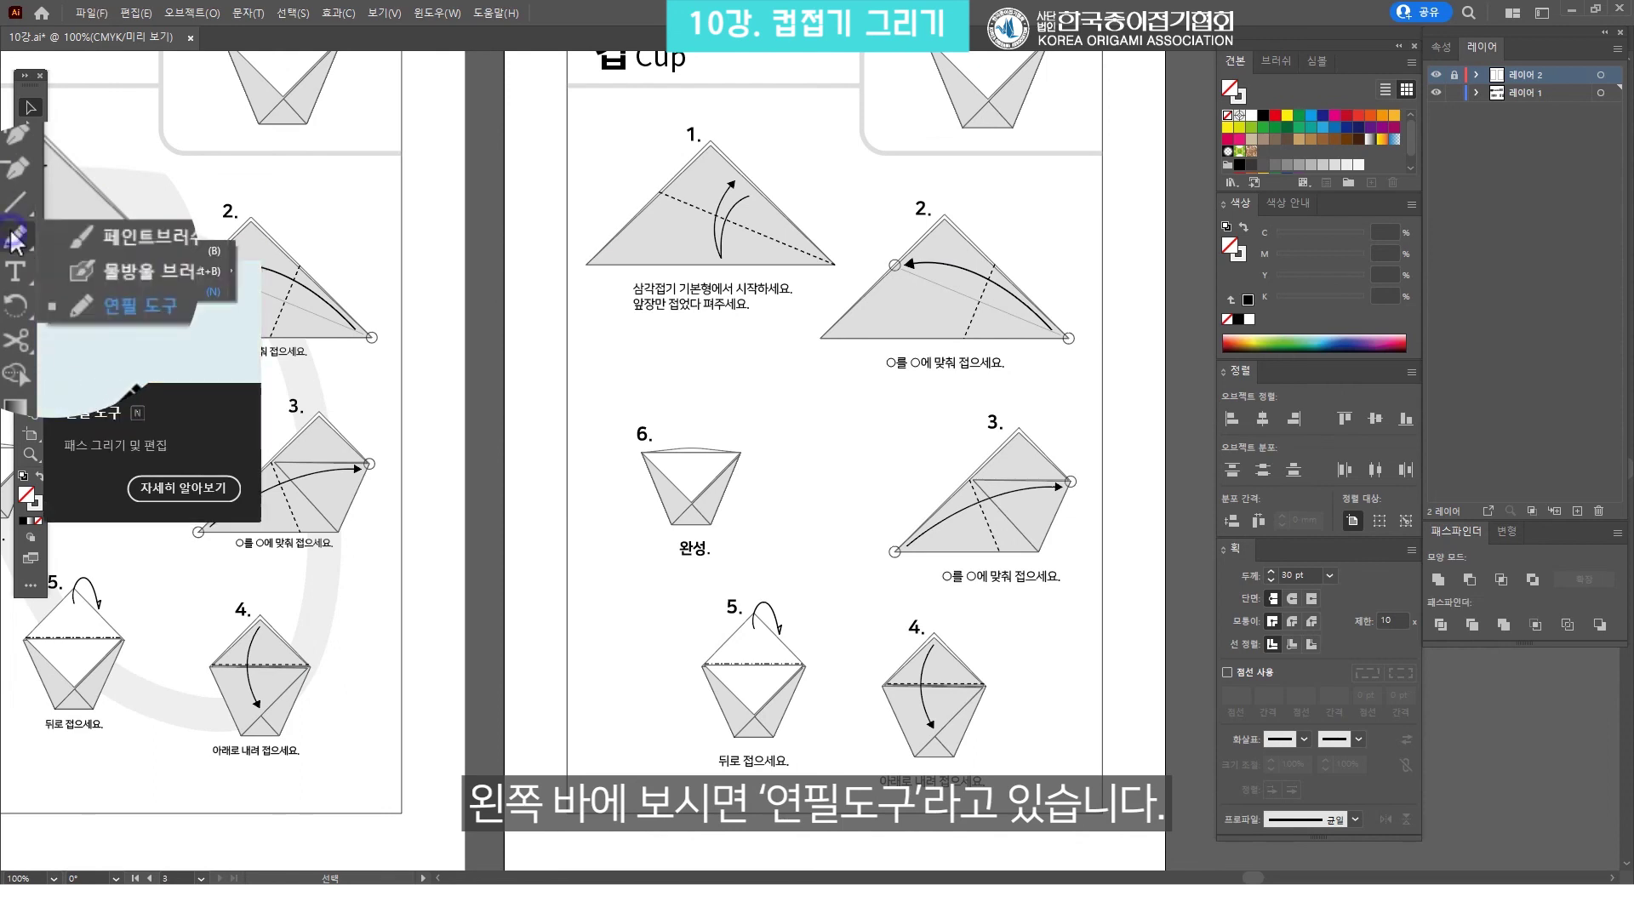
{"action": "left_click", "coordinate": [122, 290]}
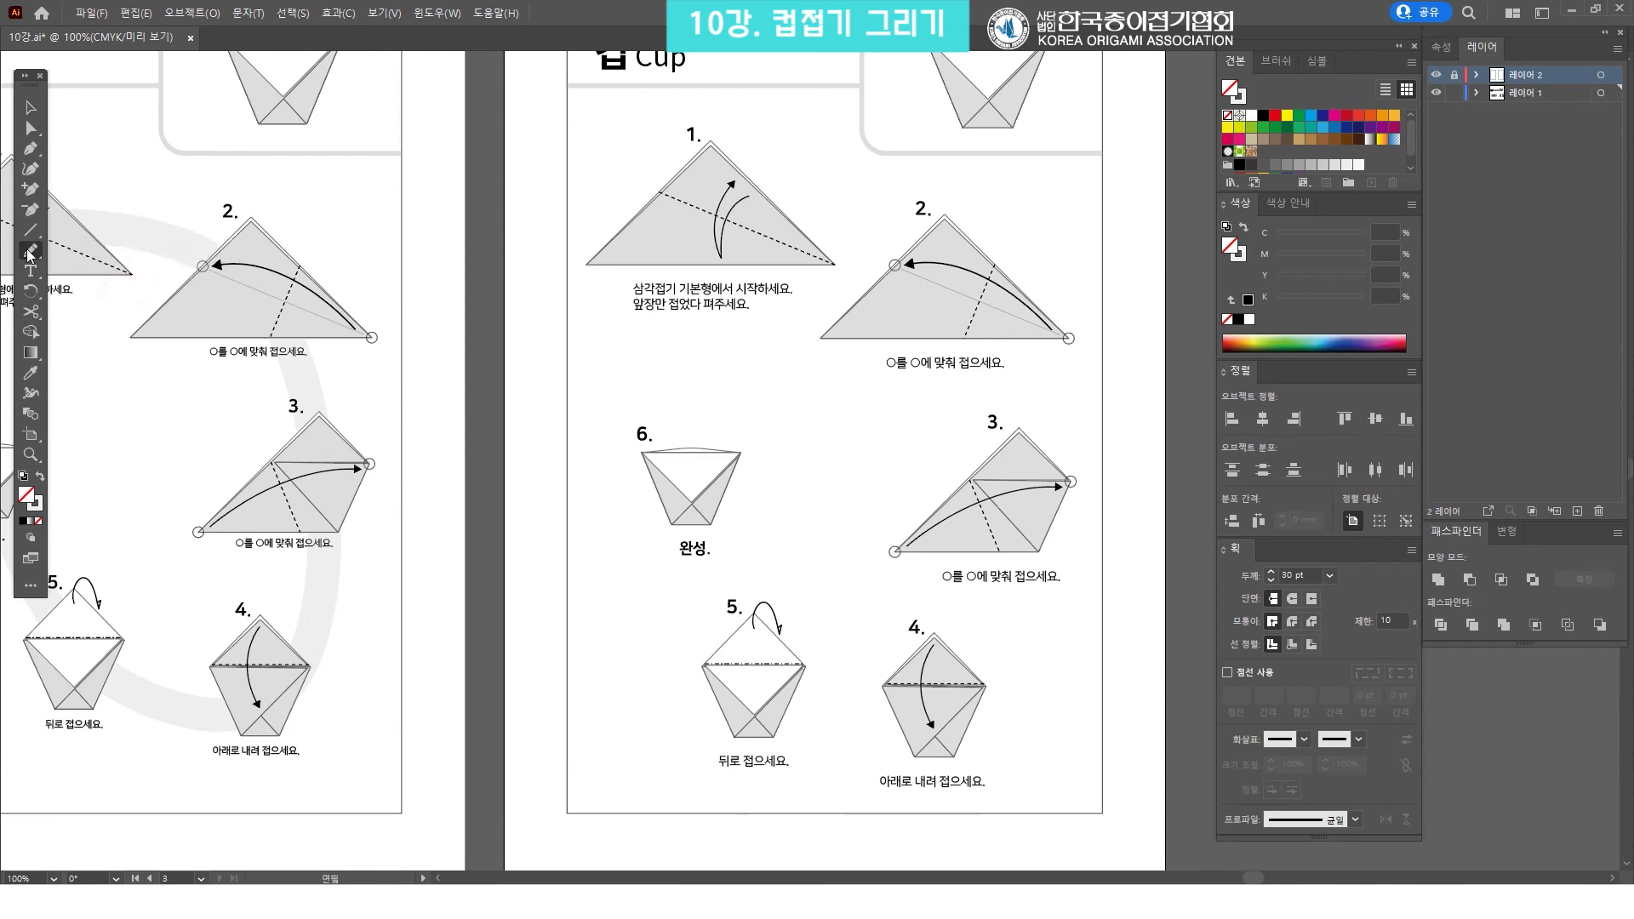
{"action": "scroll", "coordinate": [855, 238], "scroll_direction": "down", "scroll_amount": 1}
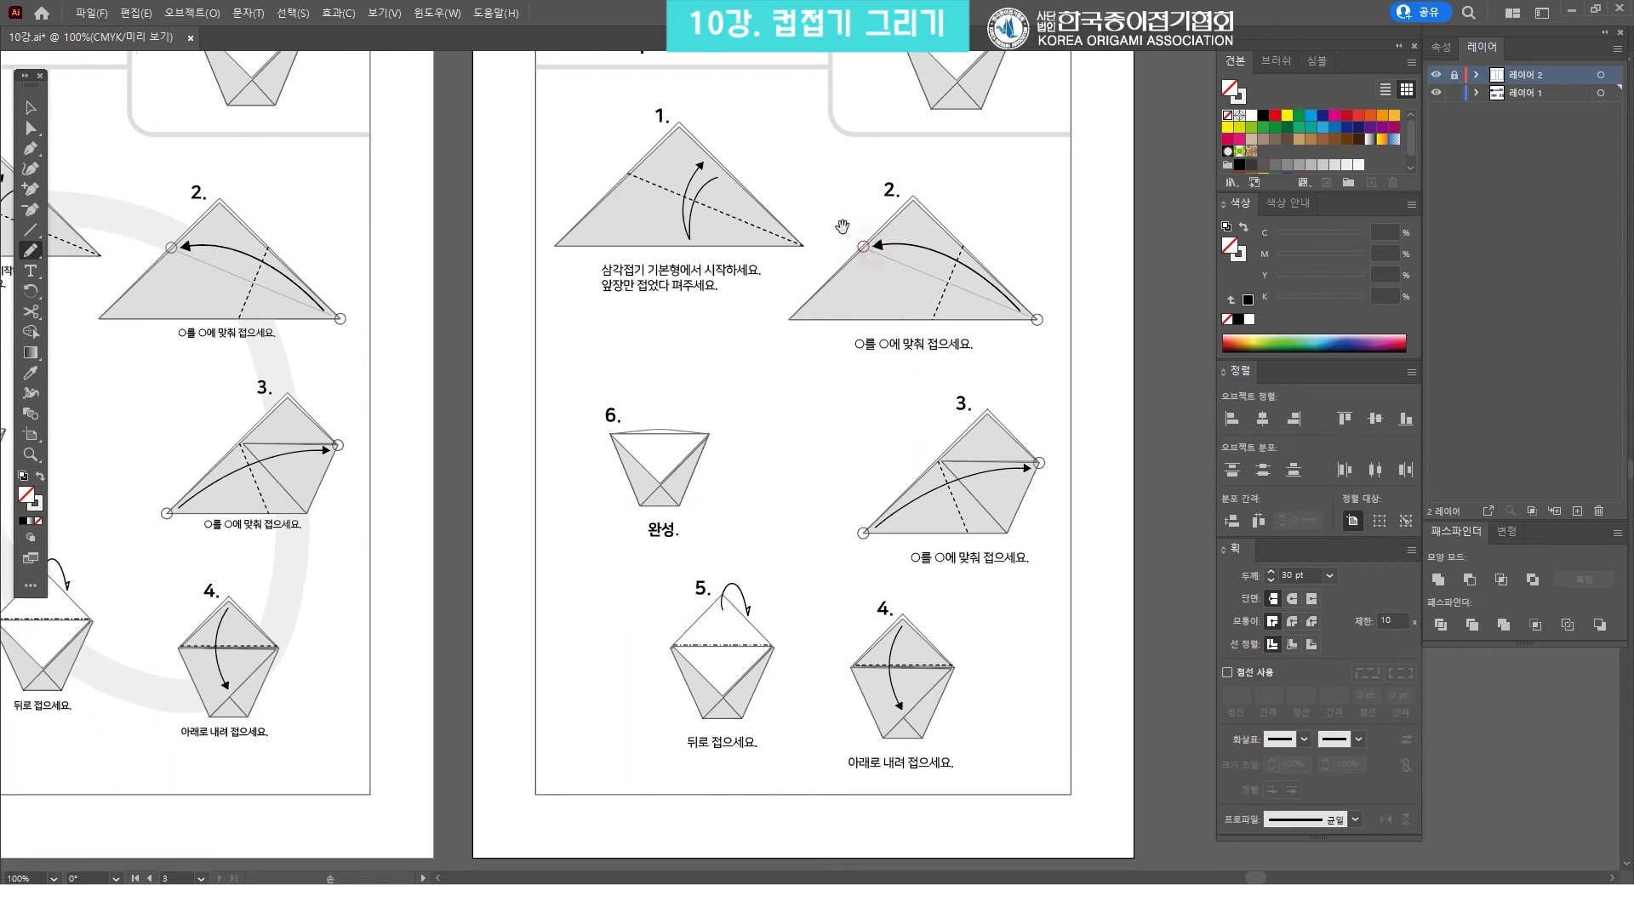
{"action": "left_click_drag", "start_coordinate": [733, 345], "coordinate": [875, 402]}
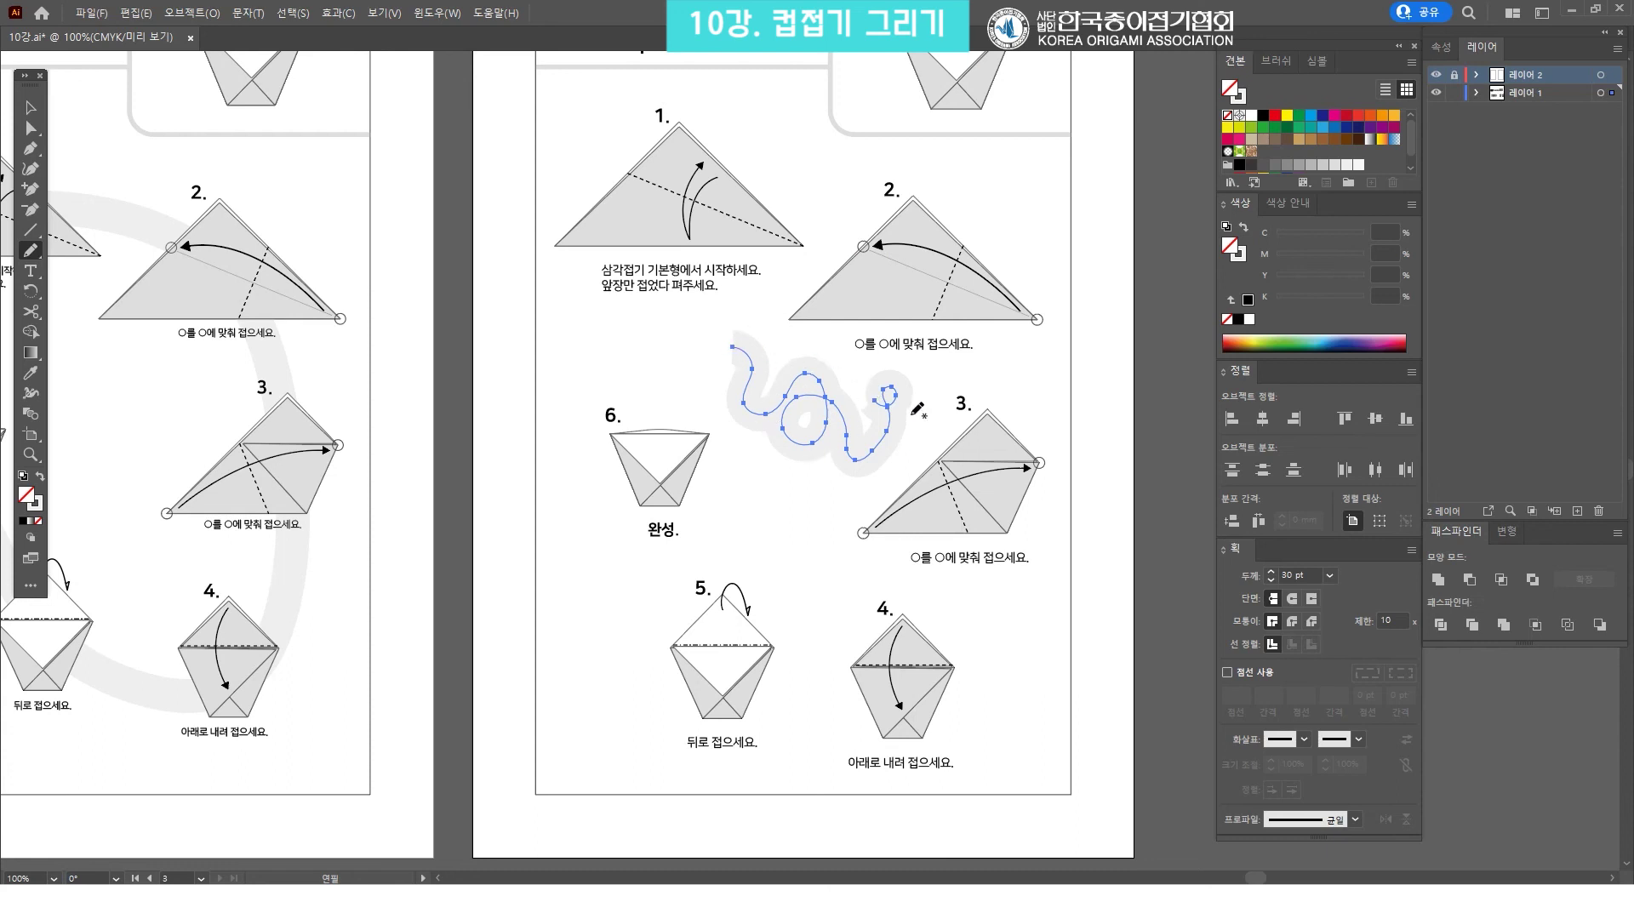
{"action": "key", "text": "ctrl+z"}
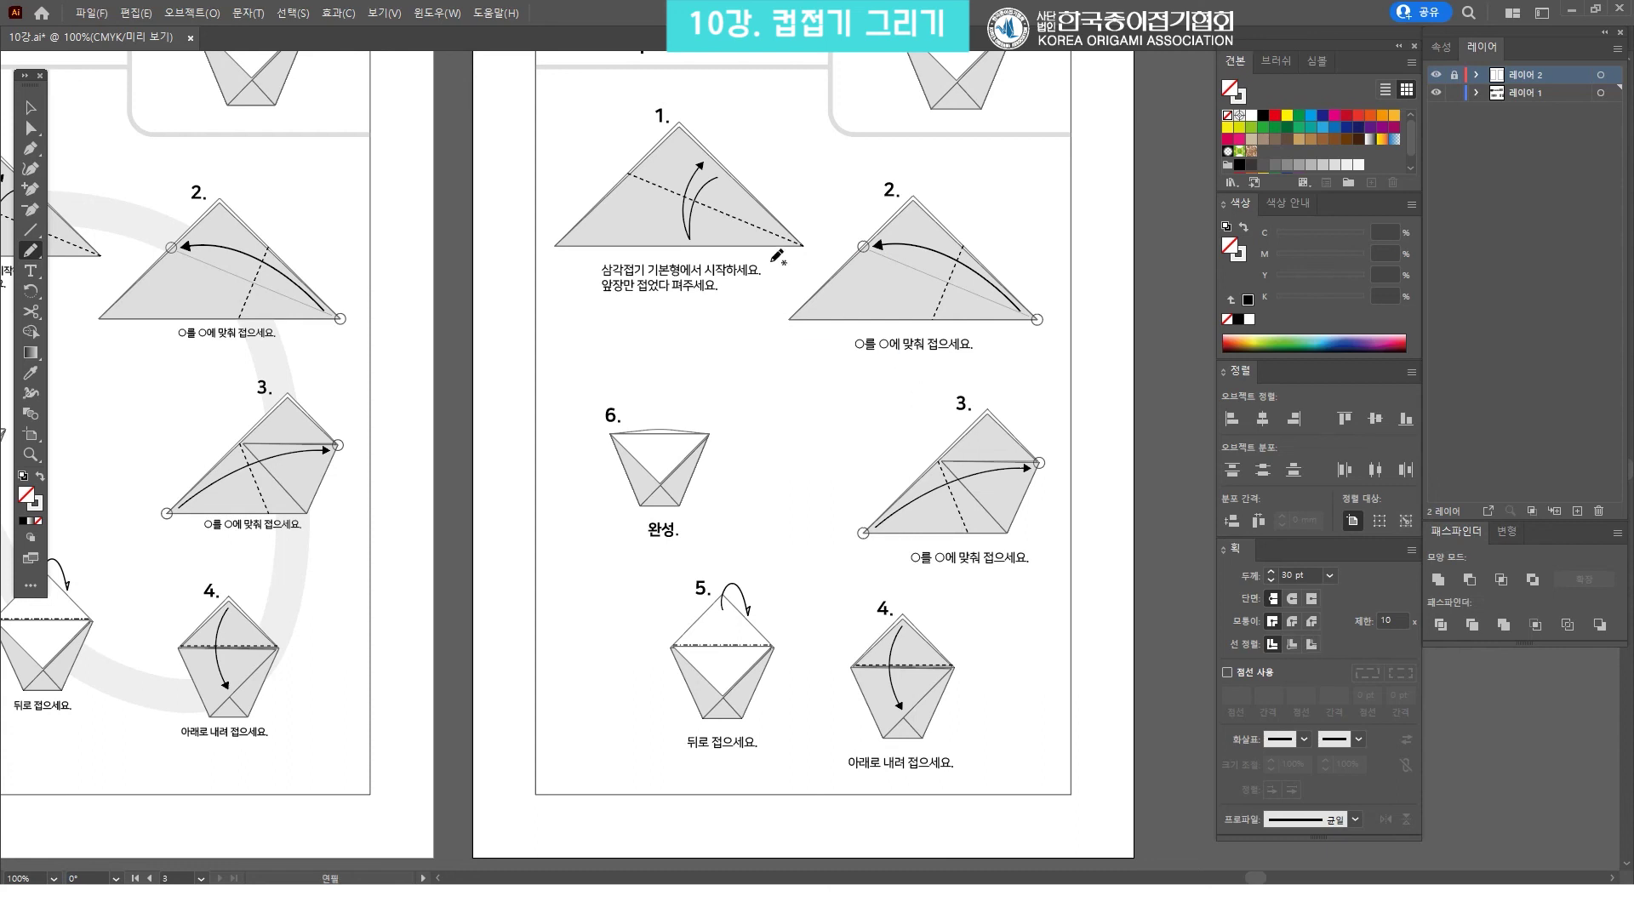
{"action": "scroll", "coordinate": [803, 248], "scroll_direction": "down", "scroll_amount": 1}
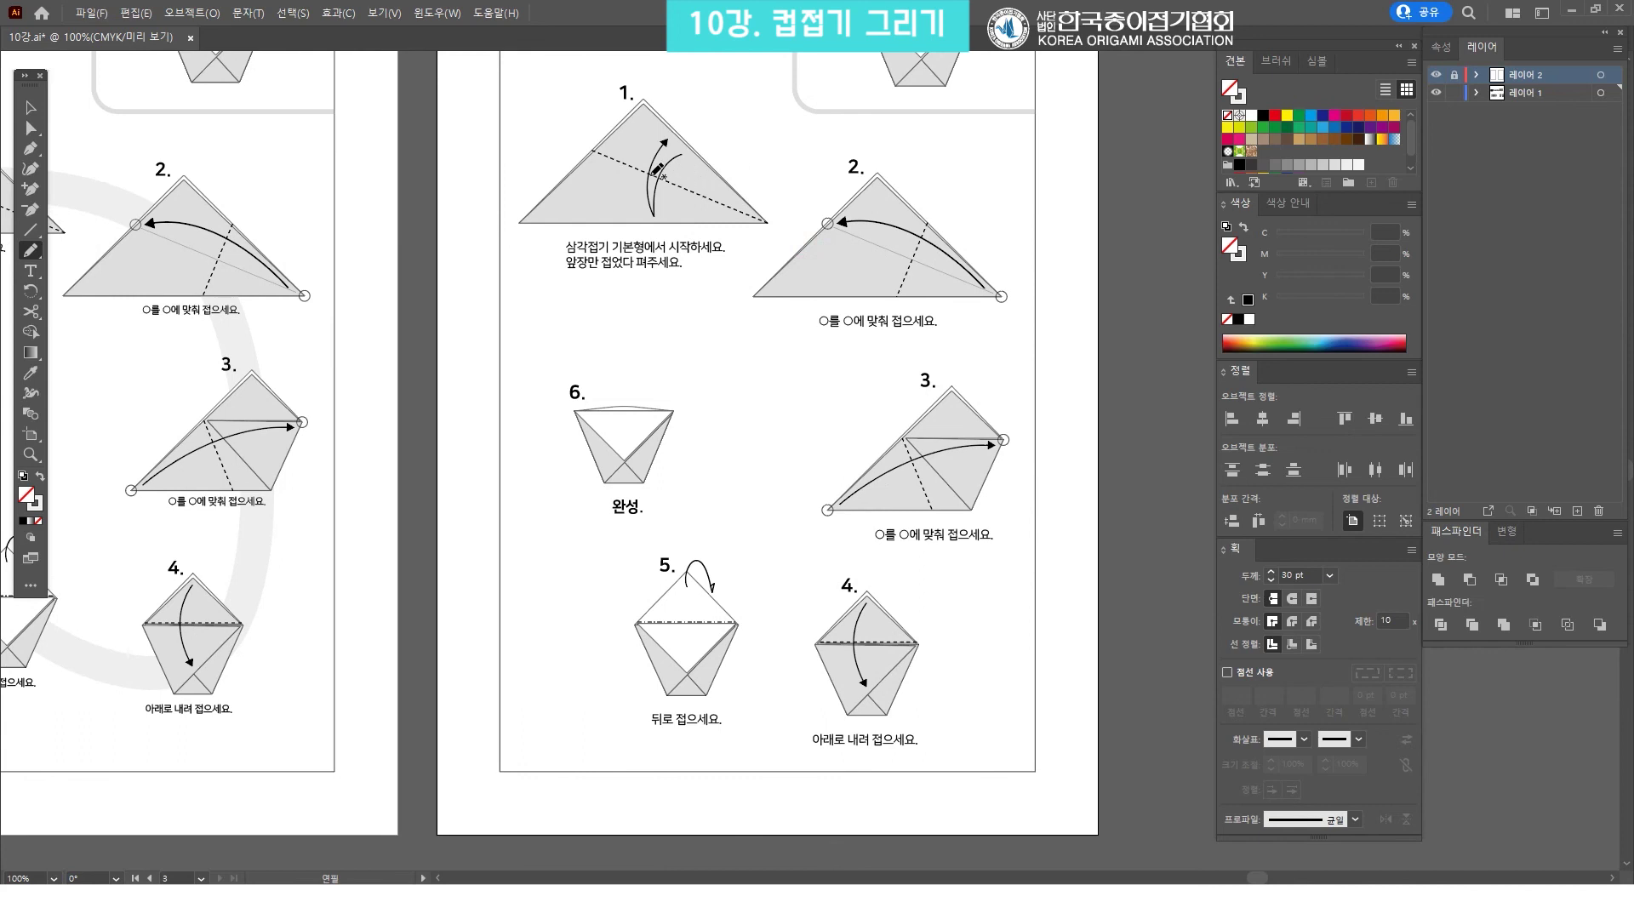
{"action": "left_click_drag", "start_coordinate": [647, 174], "coordinate": [838, 158]}
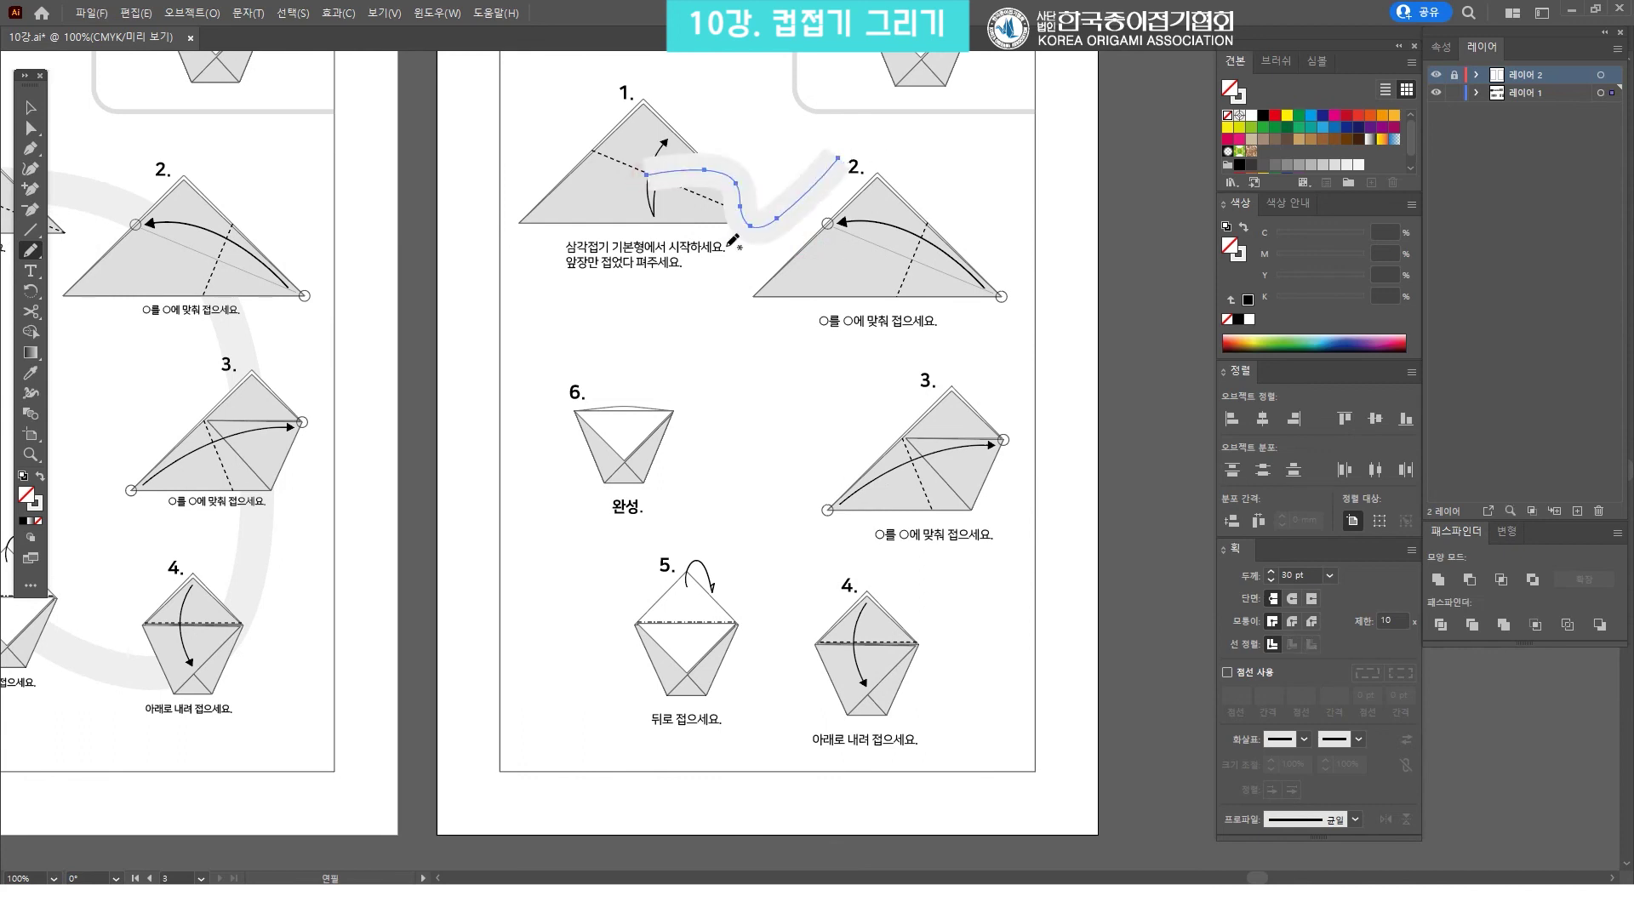
{"action": "key", "text": "ctrl+z"}
{"action": "mouse_move", "coordinate": [627, 169]}
{"action": "left_mouse_down"}
{"action": "mouse_move", "coordinate": [889, 238]}
{"action": "mouse_move", "coordinate": [878, 636]}
{"action": "mouse_move", "coordinate": [625, 481]}
{"action": "mouse_move", "coordinate": [621, 432]}
{"action": "left_mouse_up"}
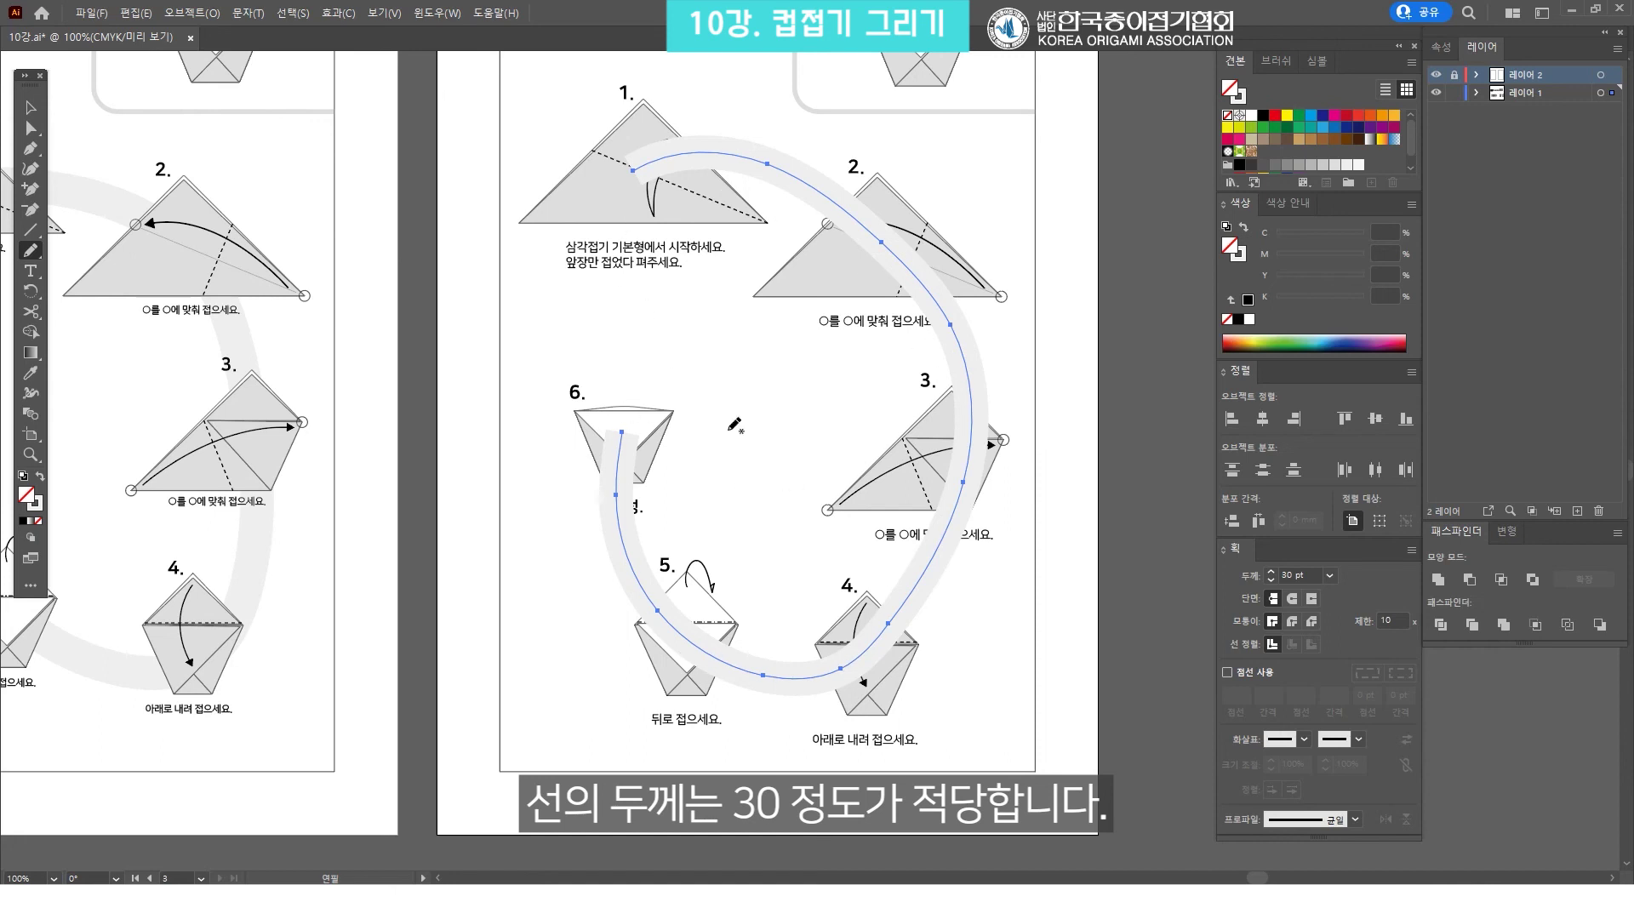
Send the grey guide loop to the back, behind the fold drawings
{"action": "key", "text": "v"}
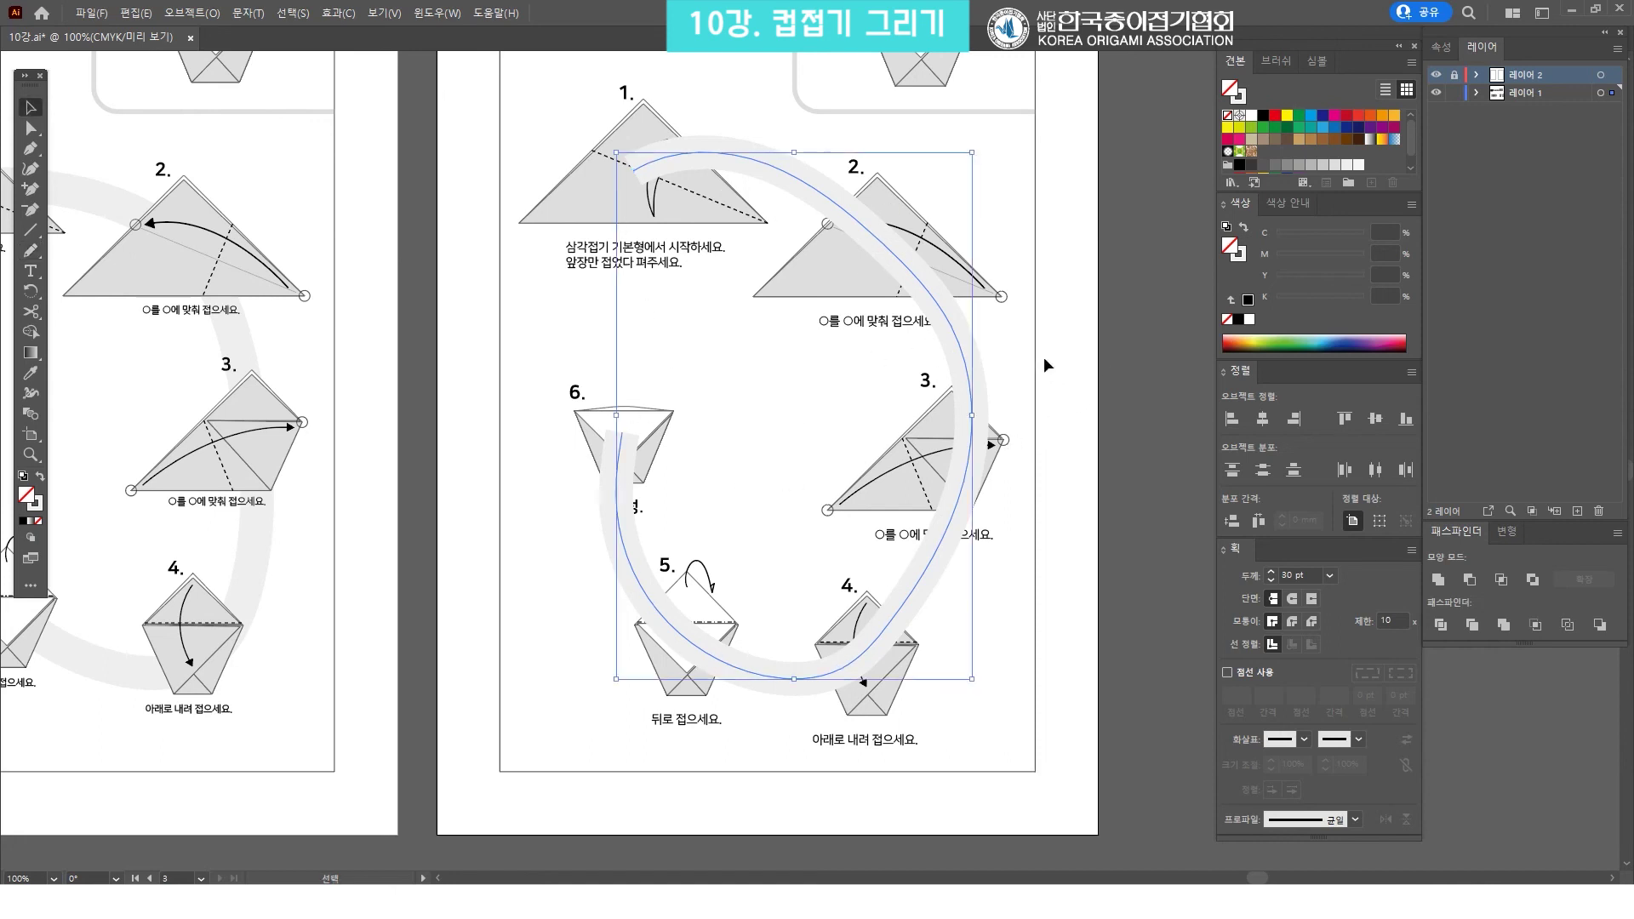
{"action": "left_click", "coordinate": [1043, 358]}
{"action": "left_click", "coordinate": [968, 361]}
{"action": "key", "text": "ctrl+shift+bracketleft"}
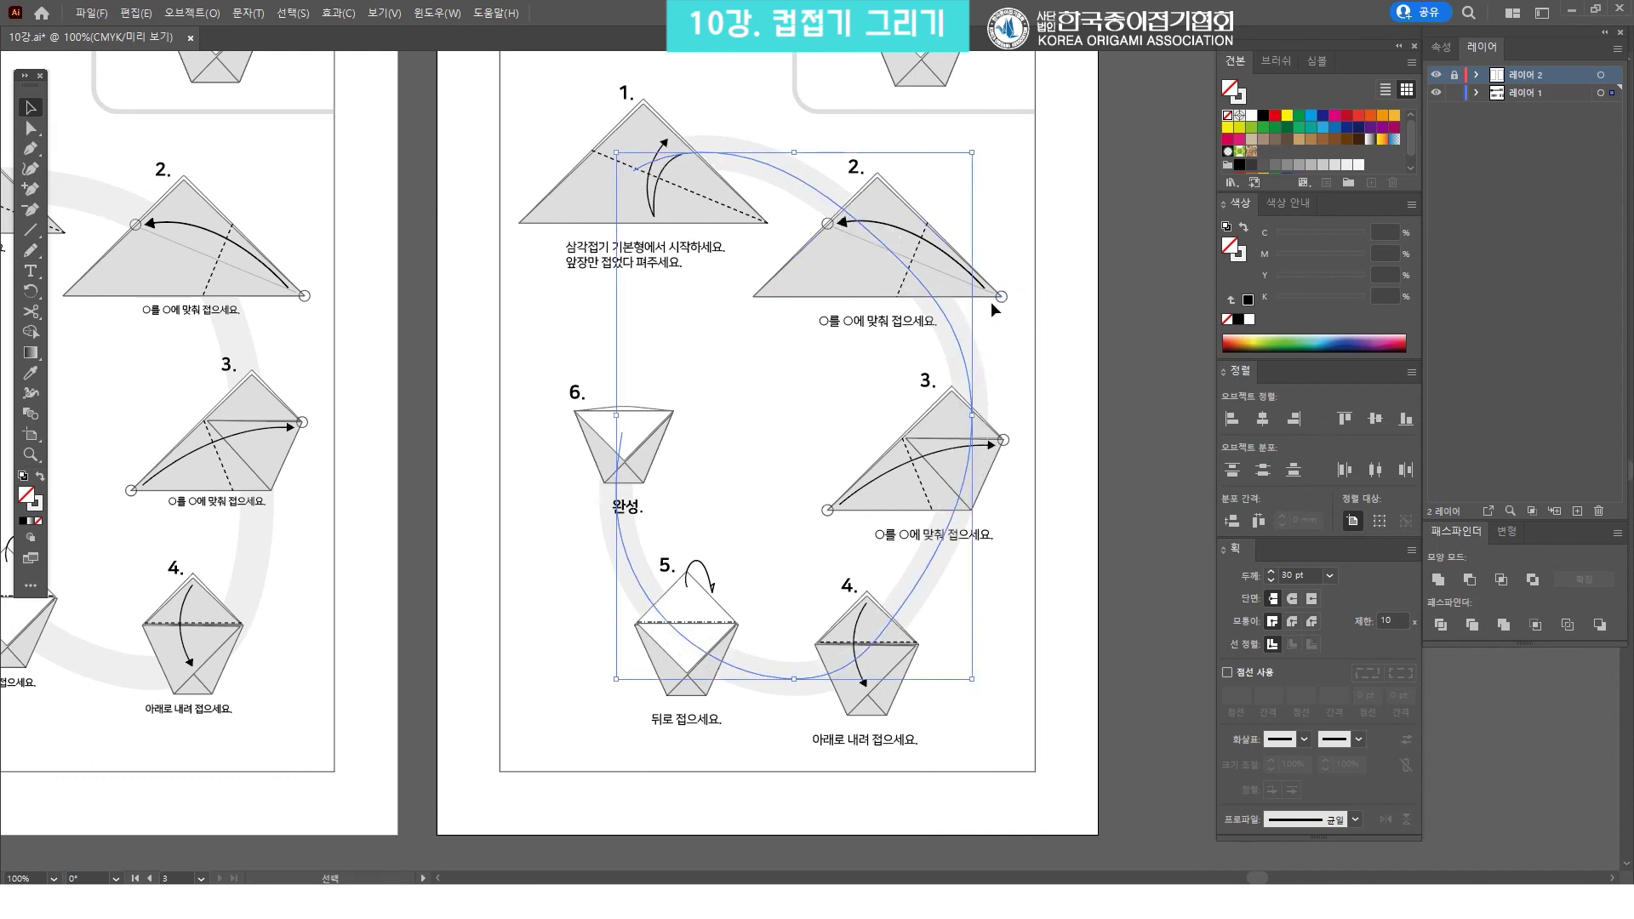
{"action": "left_click", "coordinate": [1027, 306]}
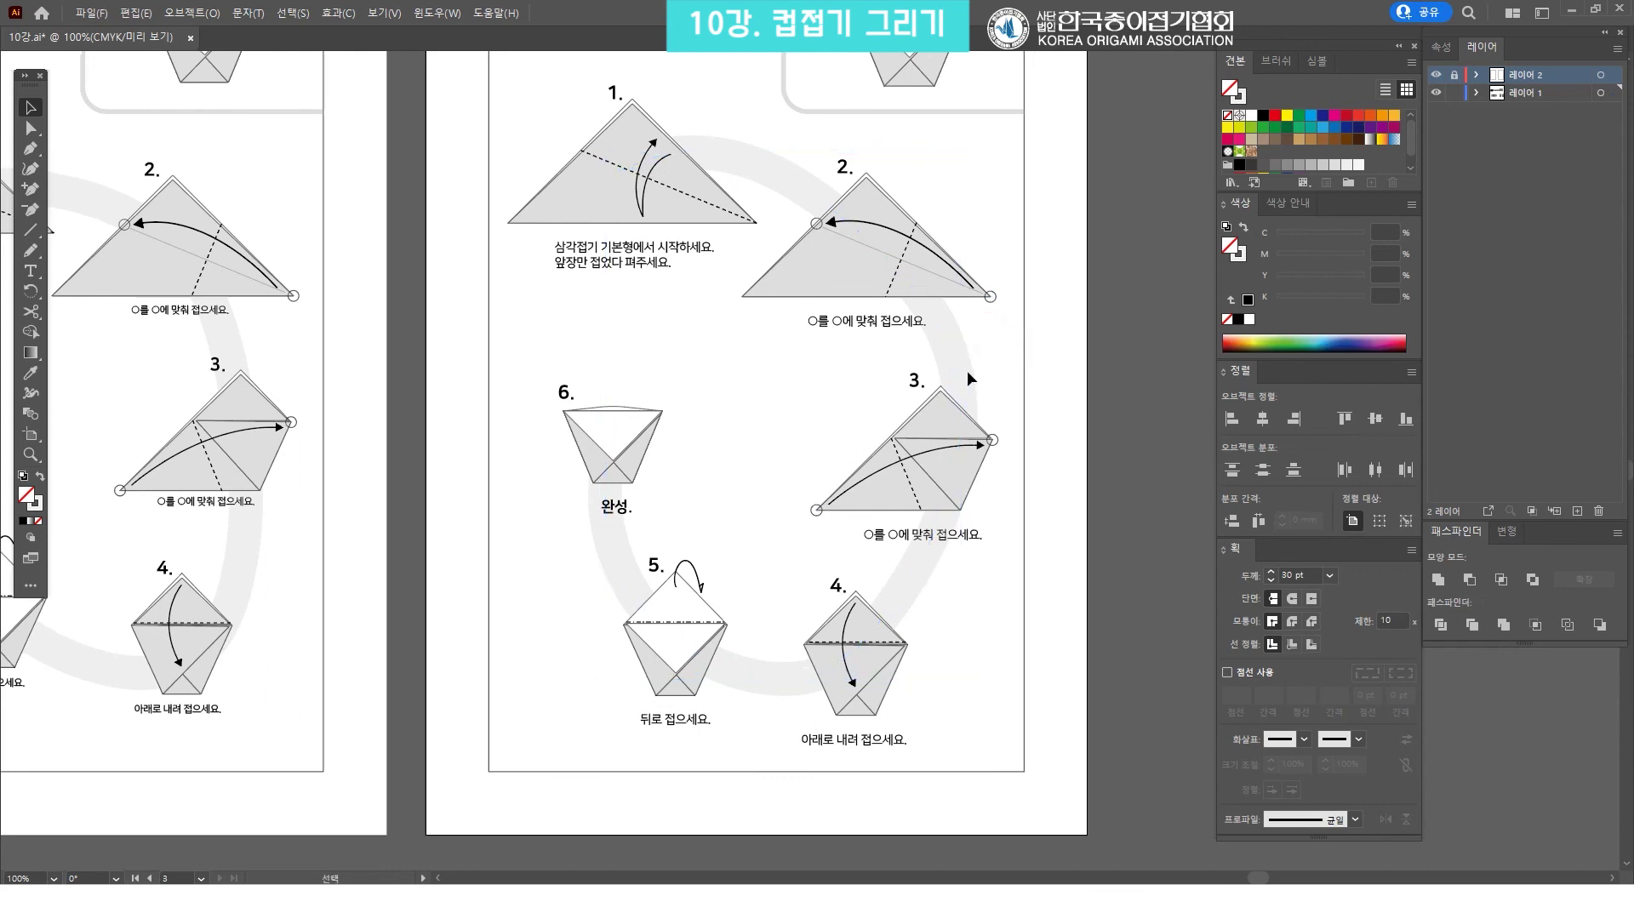
Reshape the loop's anchors near steps 2, 3 and 6 for a smooth curve
{"action": "left_click_drag", "start_coordinate": [894, 347], "coordinate": [943, 363]}
{"action": "mouse_move", "coordinate": [724, 220]}
{"action": "left_mouse_down"}
{"action": "mouse_move", "coordinate": [908, 248]}
{"action": "mouse_move", "coordinate": [783, 246]}
{"action": "mouse_move", "coordinate": [805, 211]}
{"action": "left_mouse_up"}
{"action": "key", "text": "a"}
{"action": "left_click", "coordinate": [801, 206]}
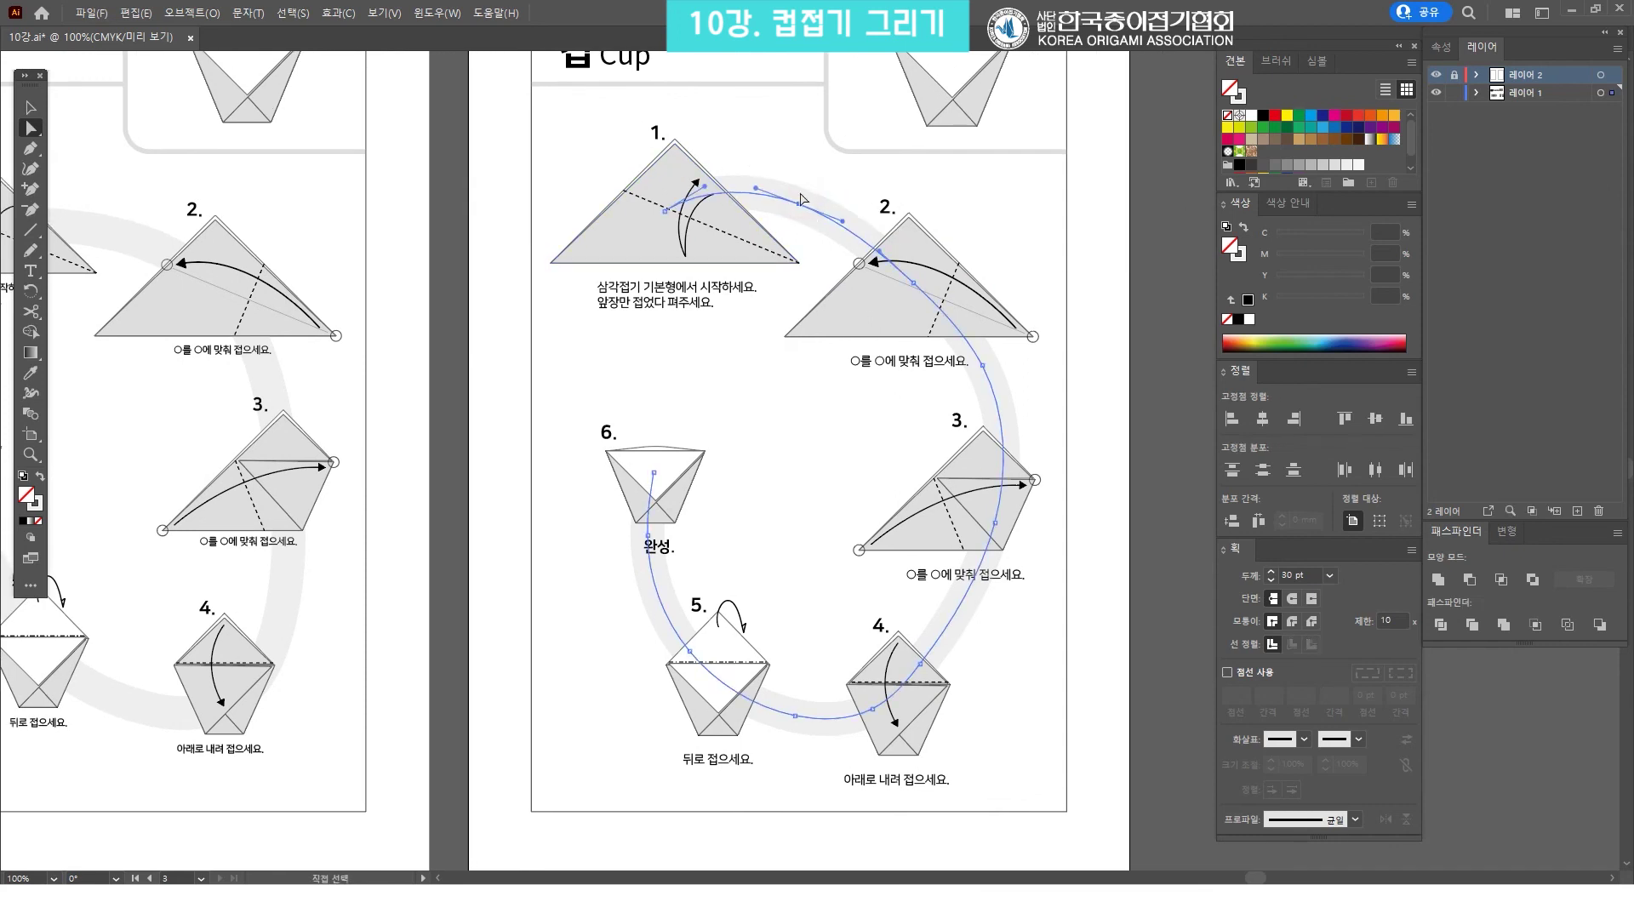
{"action": "mouse_move", "coordinate": [801, 206]}
{"action": "left_mouse_down"}
{"action": "mouse_move", "coordinate": [812, 214]}
{"action": "mouse_move", "coordinate": [786, 178]}
{"action": "left_mouse_up"}
{"action": "left_click_drag", "start_coordinate": [892, 316], "coordinate": [885, 319]}
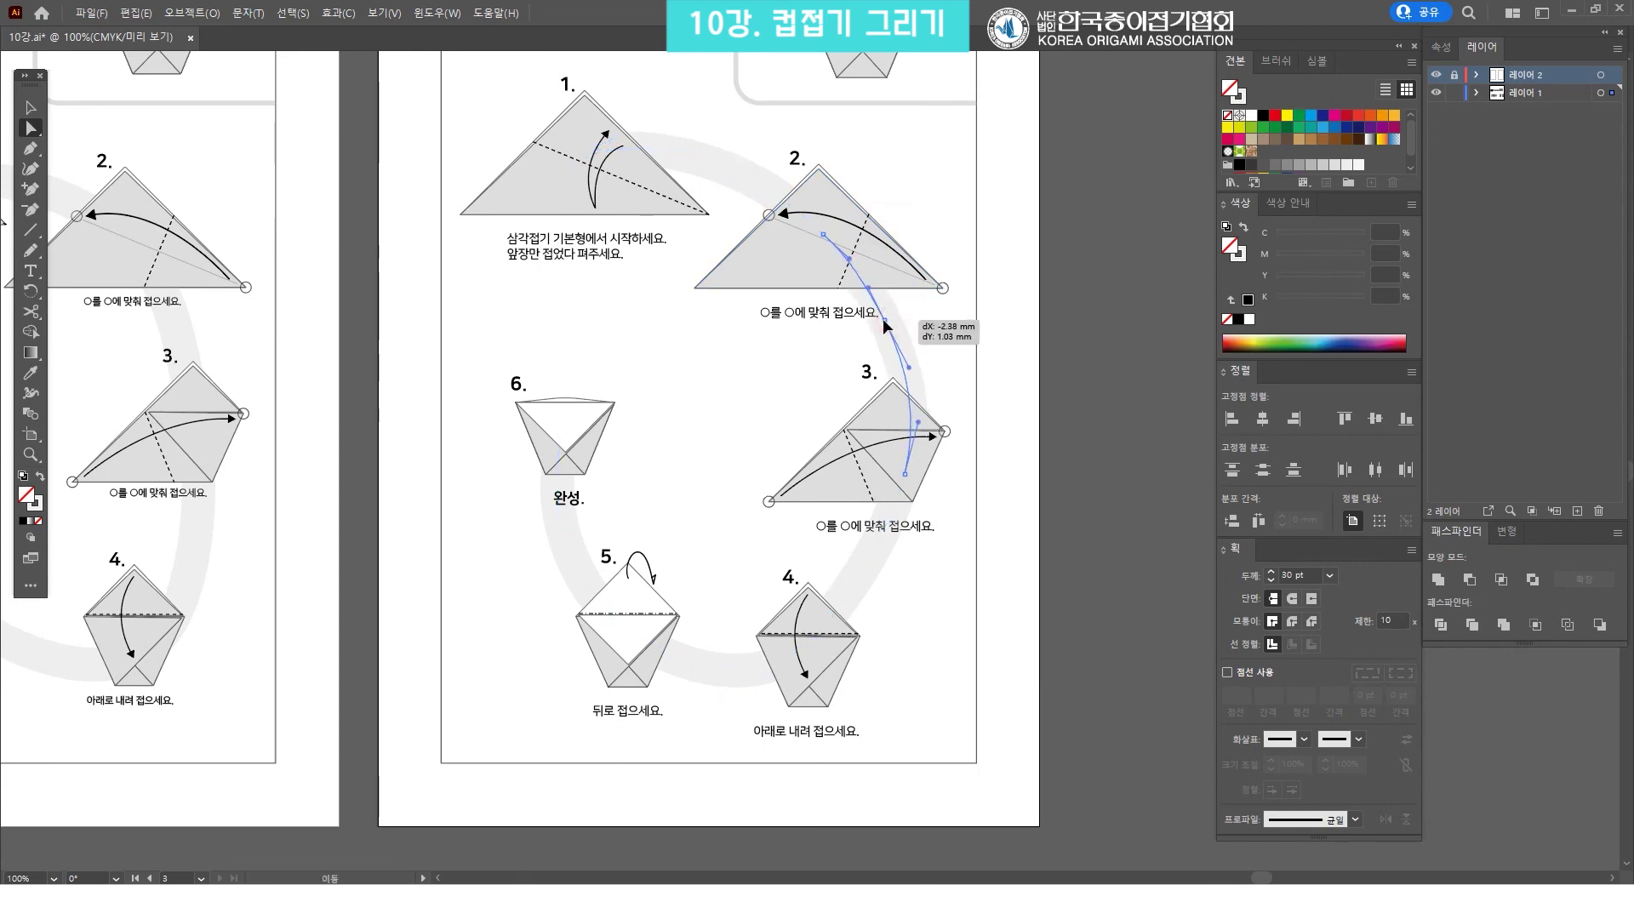
{"action": "left_click_drag", "start_coordinate": [907, 474], "coordinate": [891, 472]}
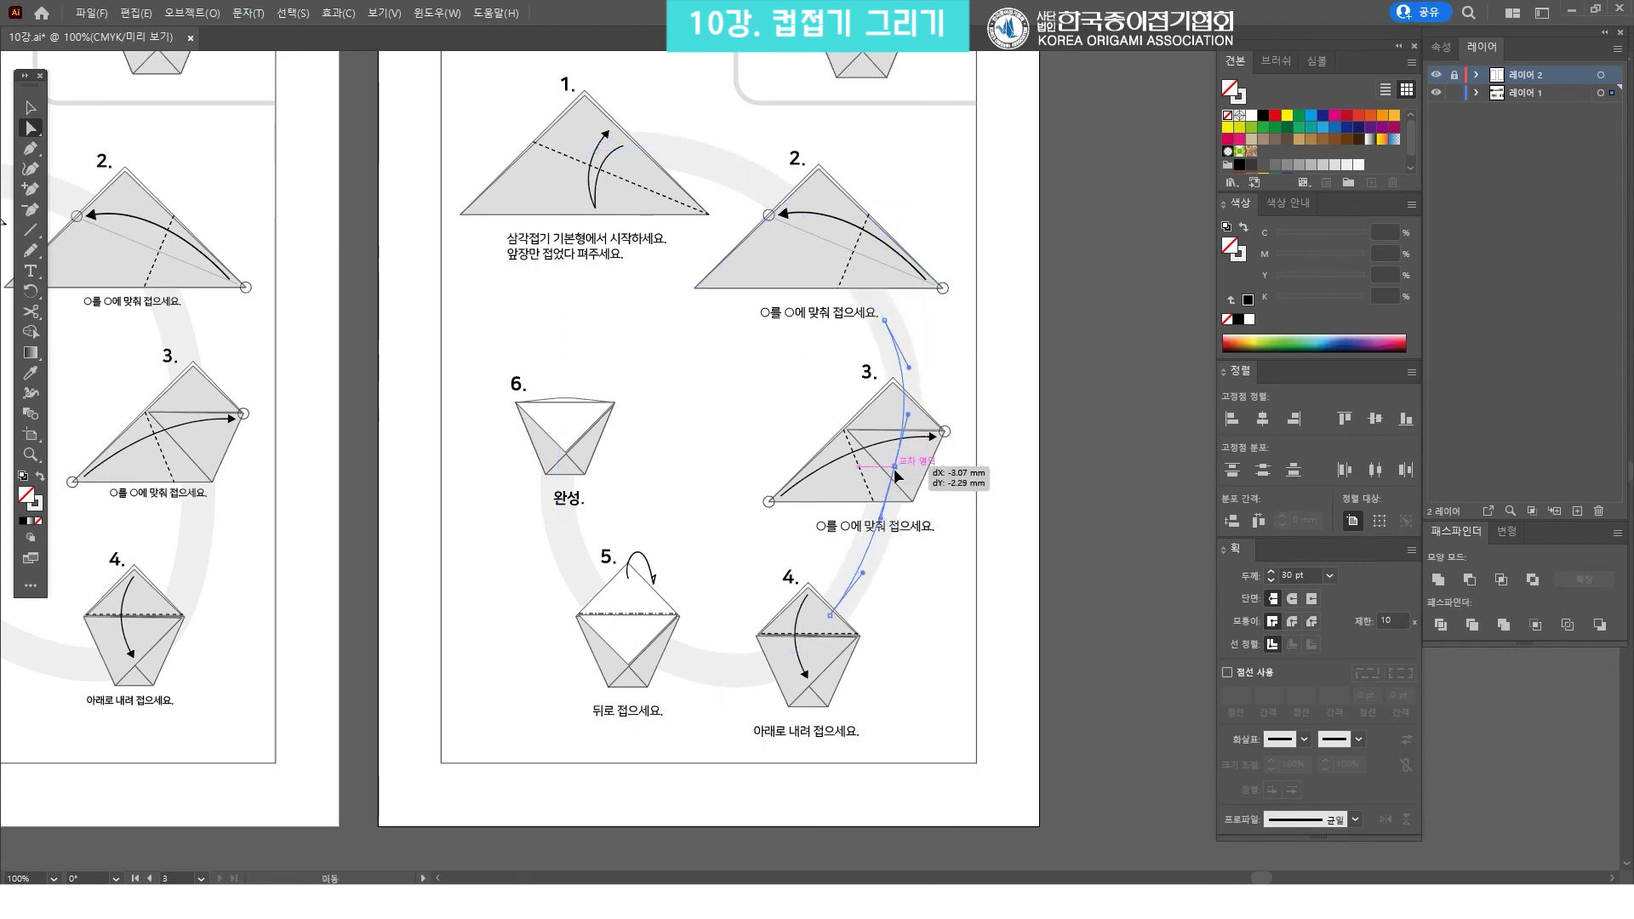
{"action": "left_click_drag", "start_coordinate": [910, 374], "coordinate": [984, 375]}
{"action": "left_click", "coordinate": [748, 667]}
{"action": "left_click", "coordinate": [553, 547]}
{"action": "left_click_drag", "start_coordinate": [561, 474], "coordinate": [564, 490]}
Zoom out to view both Cup pages
{"action": "left_click", "coordinate": [956, 541]}
{"action": "key", "text": "z"}
{"action": "left_click", "coordinate": [925, 385], "text": "alt"}
{"action": "key", "text": "v"}
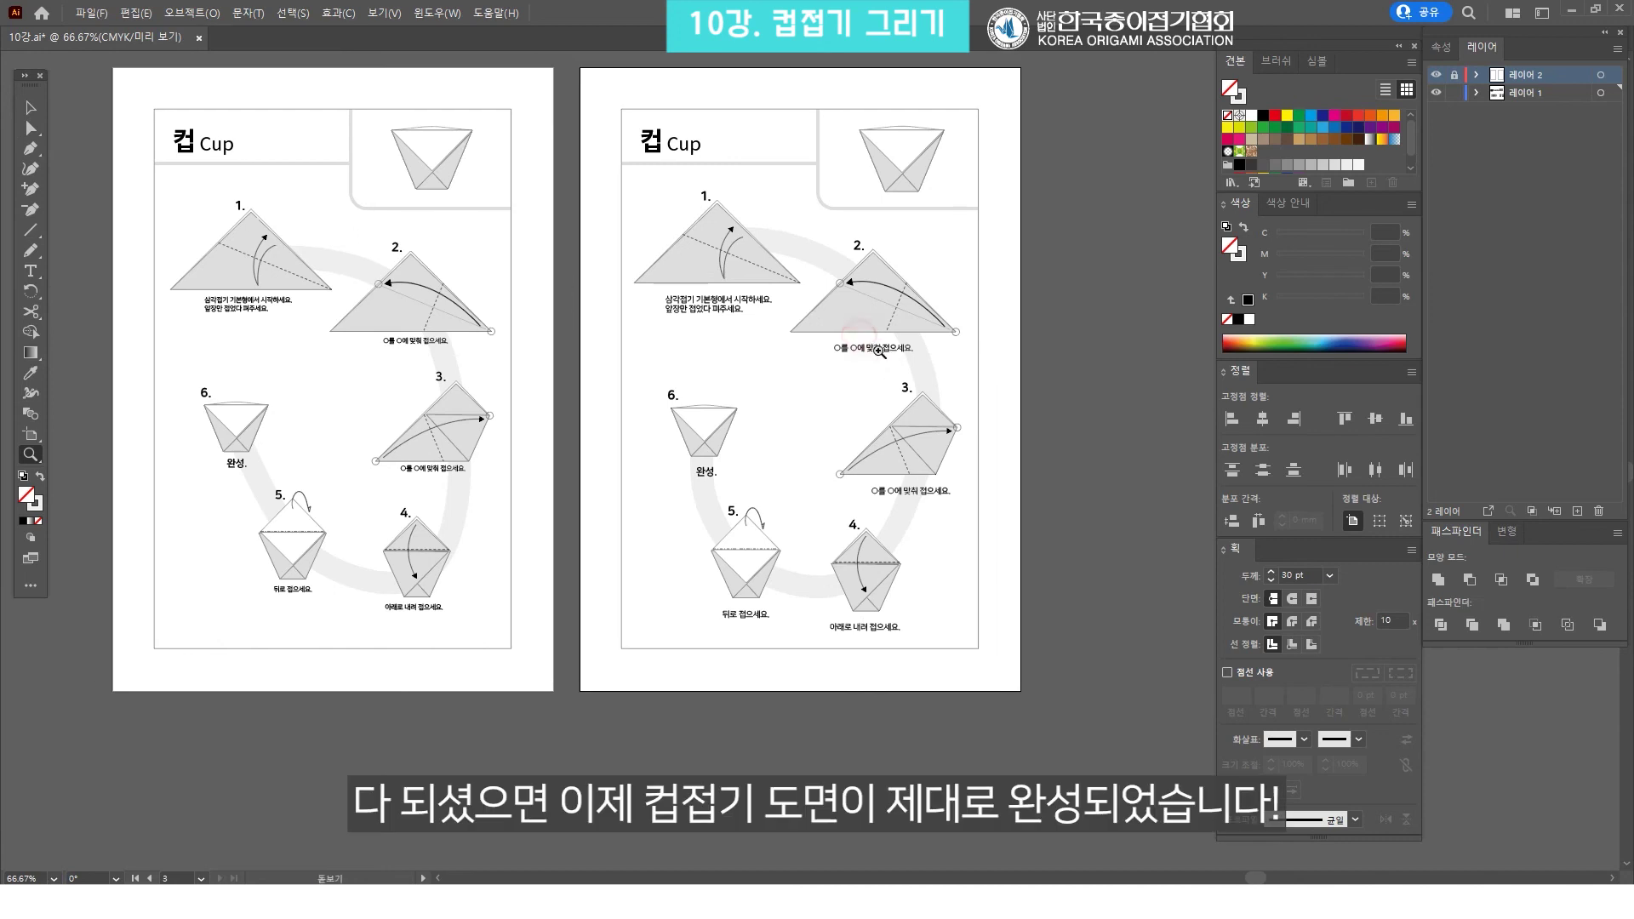
{"action": "scroll", "coordinate": [1021, 544], "scroll_direction": "up", "scroll_amount": 1}
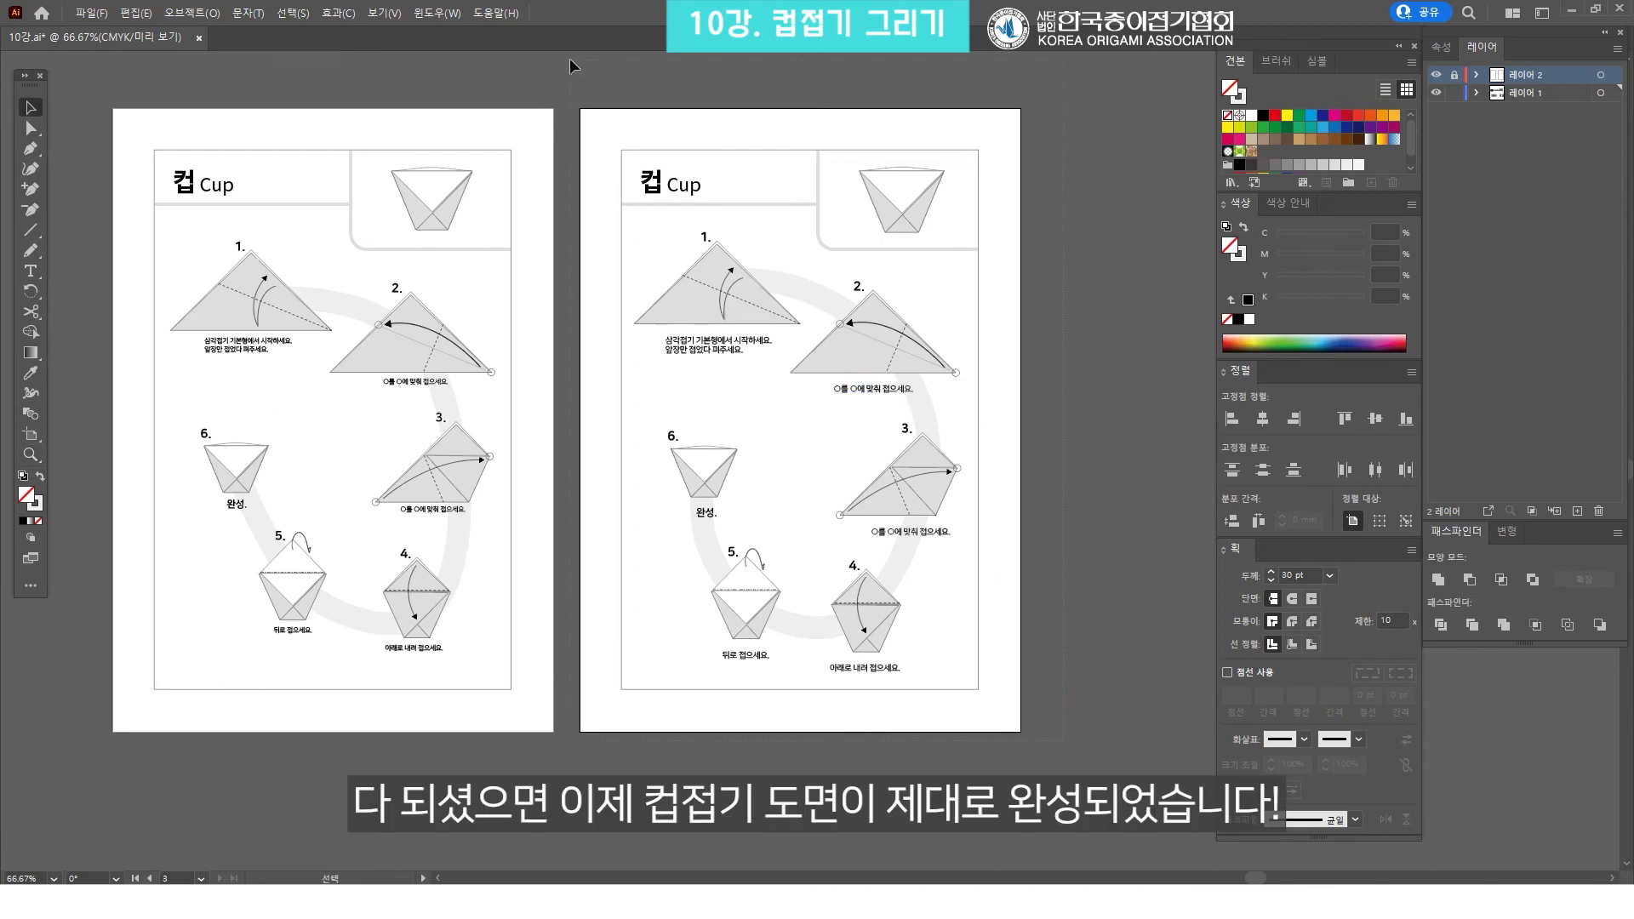
{"action": "scroll", "coordinate": [1038, 388], "scroll_direction": "right", "scroll_amount": 1}
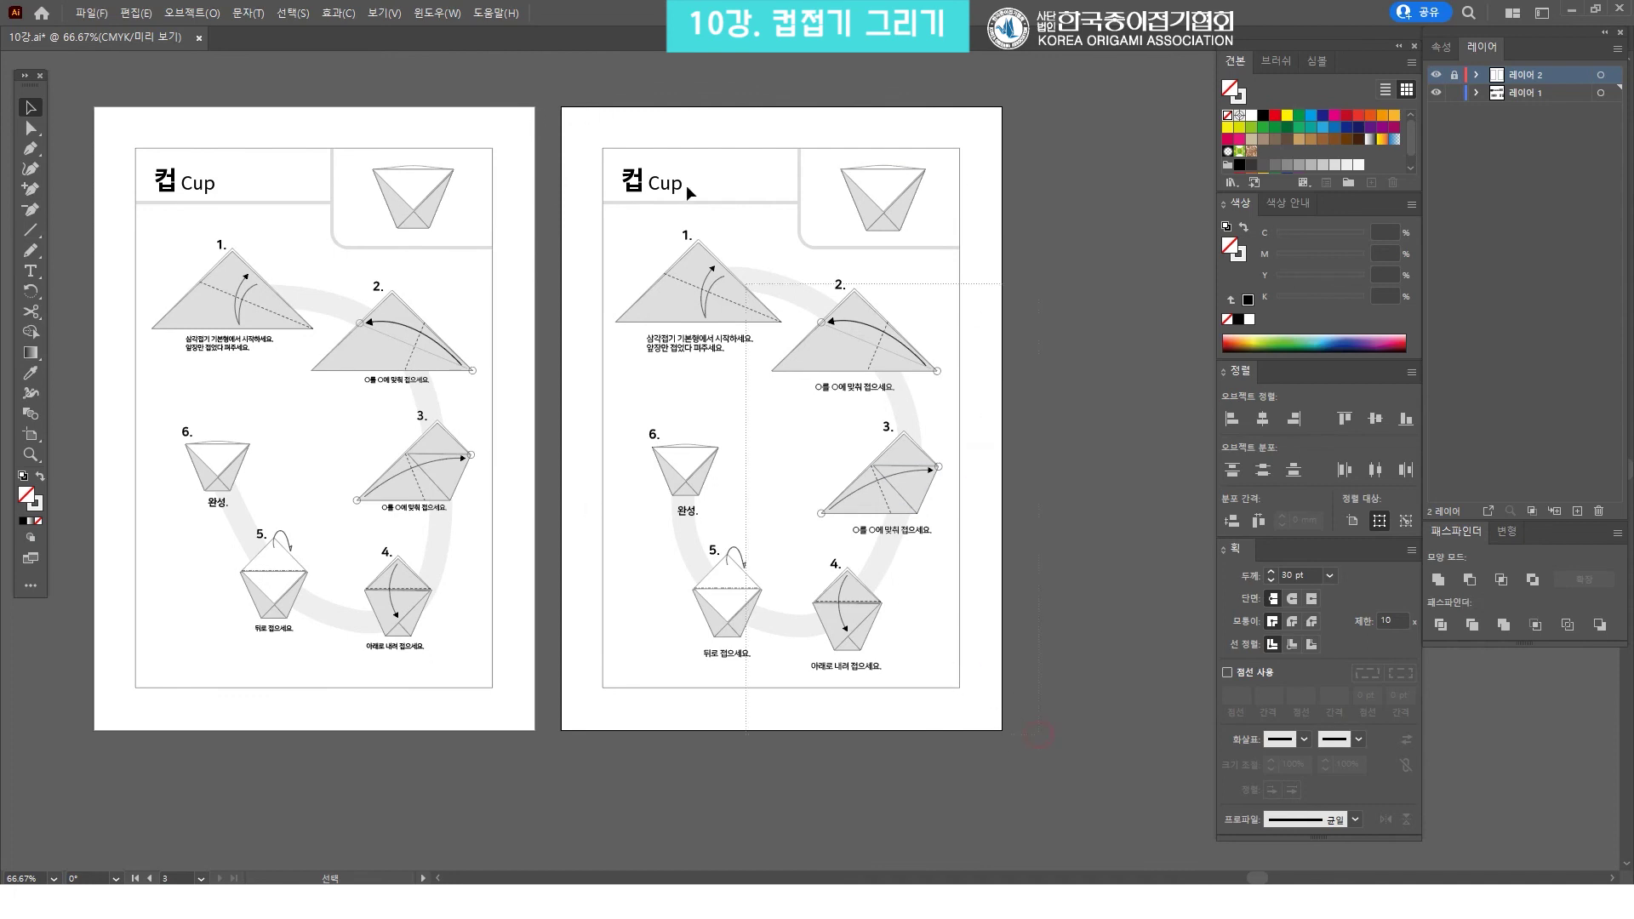
{"action": "left_click_drag", "start_coordinate": [1036, 733], "coordinate": [587, 119]}
{"action": "left_click", "coordinate": [1155, 180]}
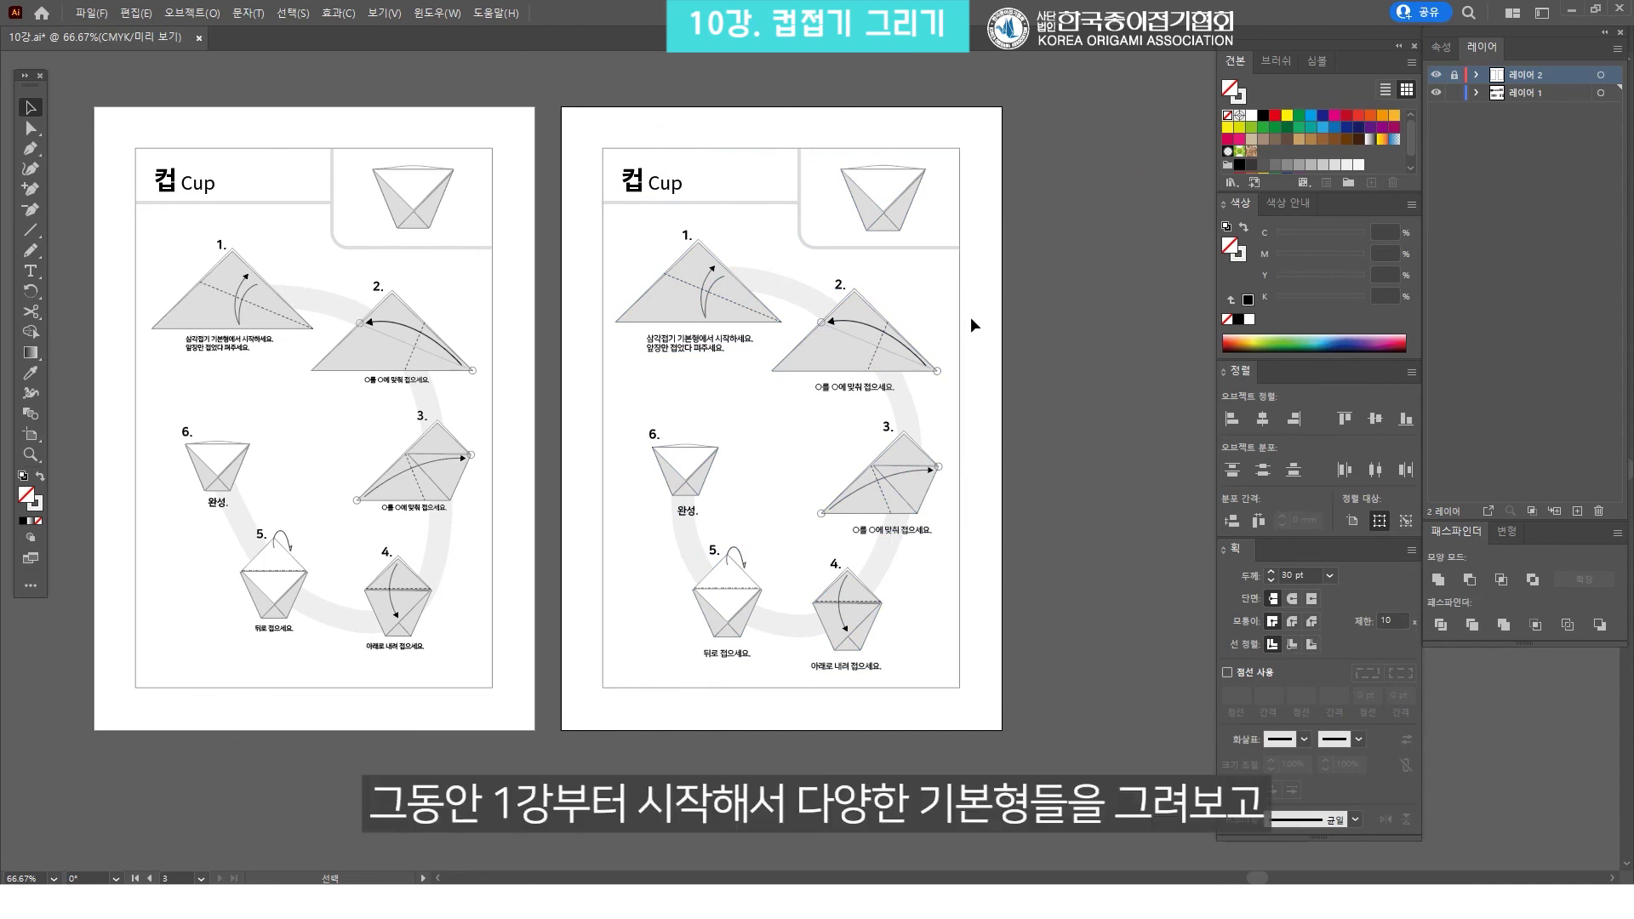
{"action": "left_click", "coordinate": [630, 180]}
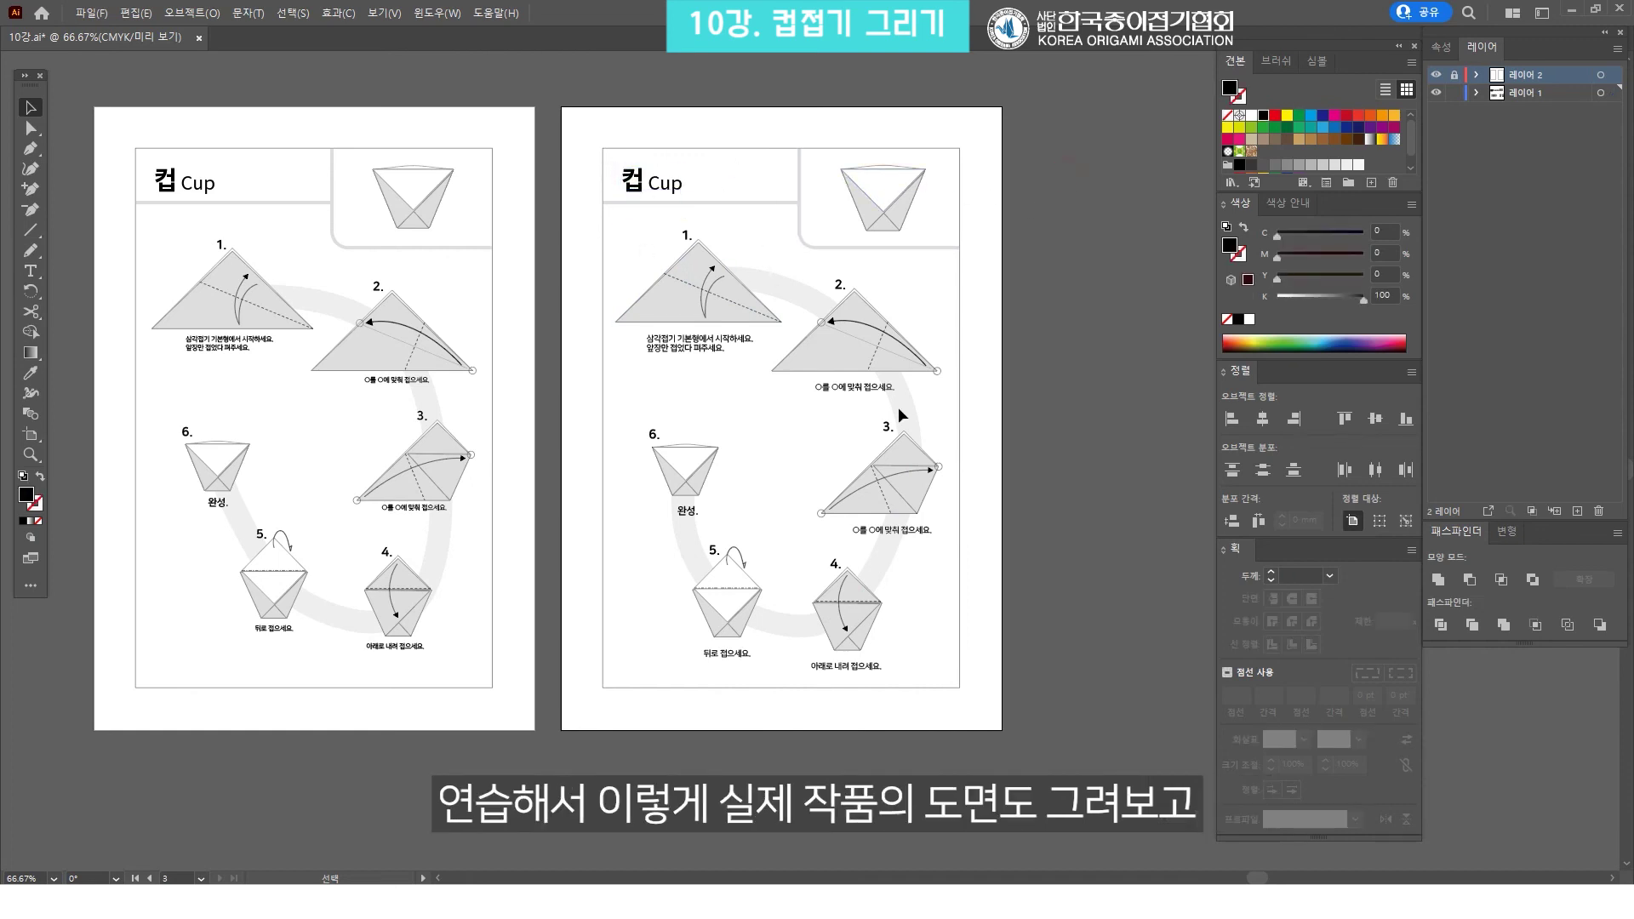